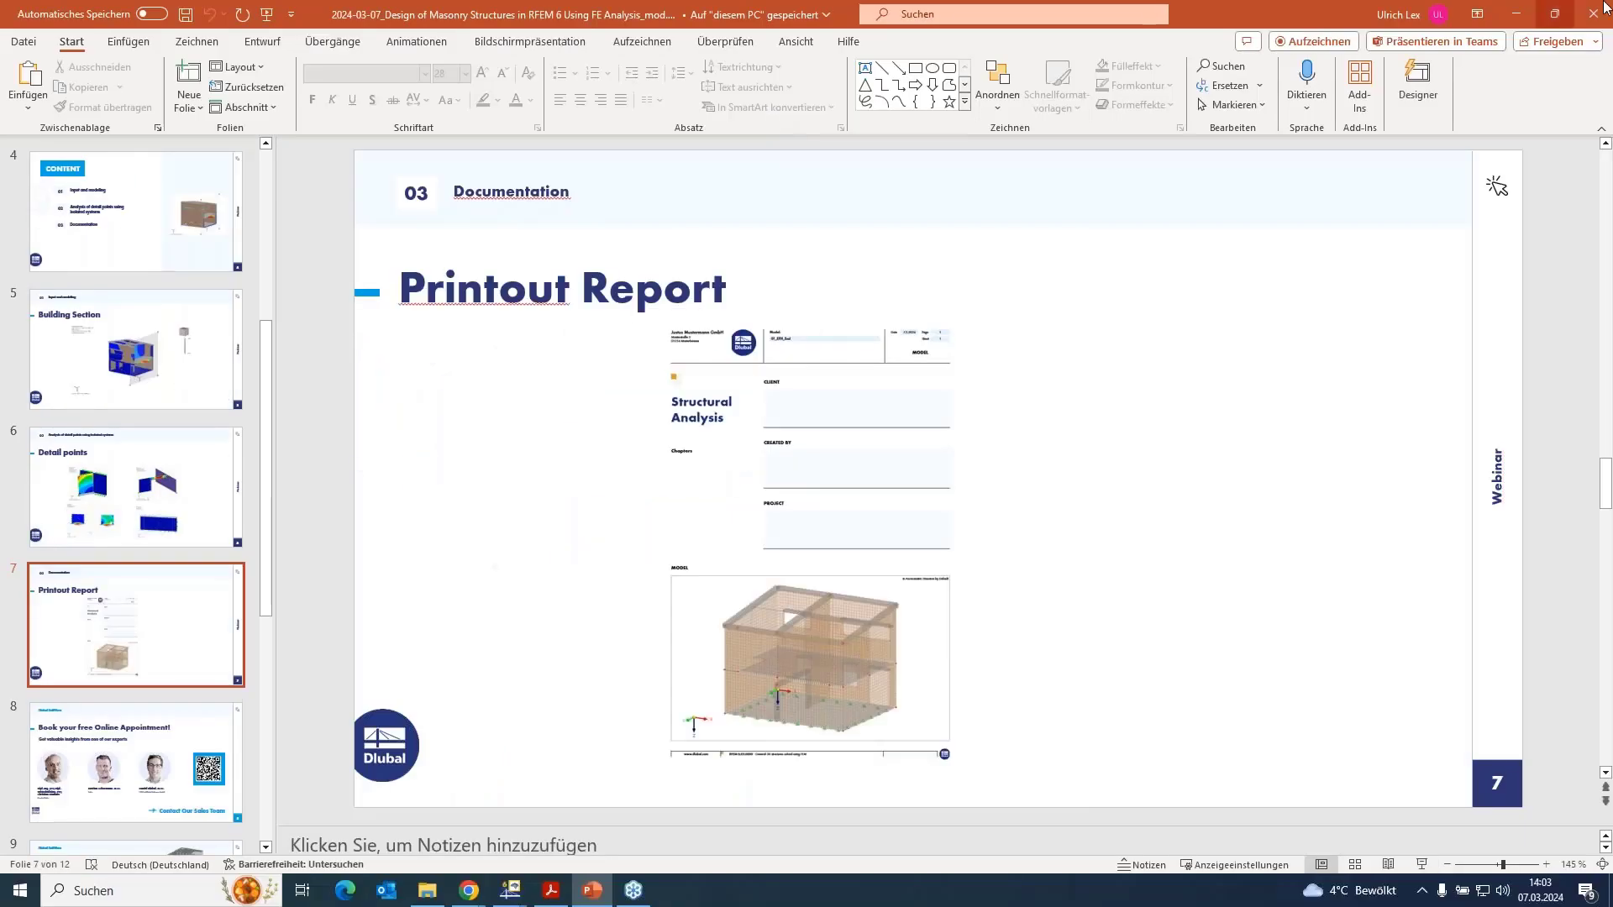
Switch to RFEM and reduce the height of the materials table to enlarge the model view
click(1512, 14)
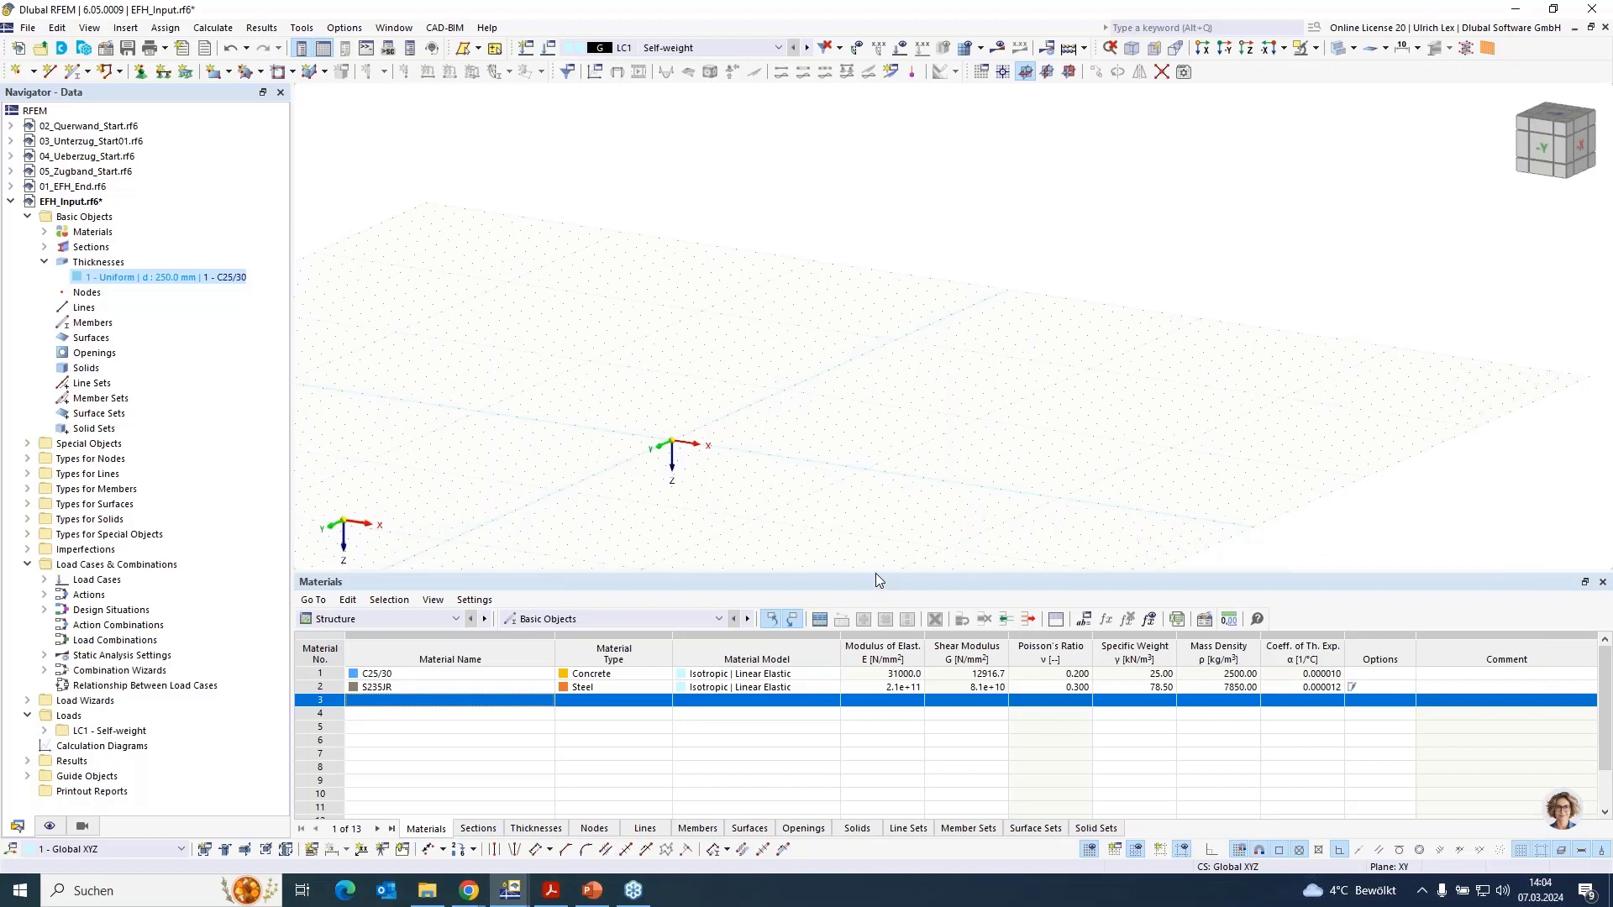
drag(875, 577, 874, 676)
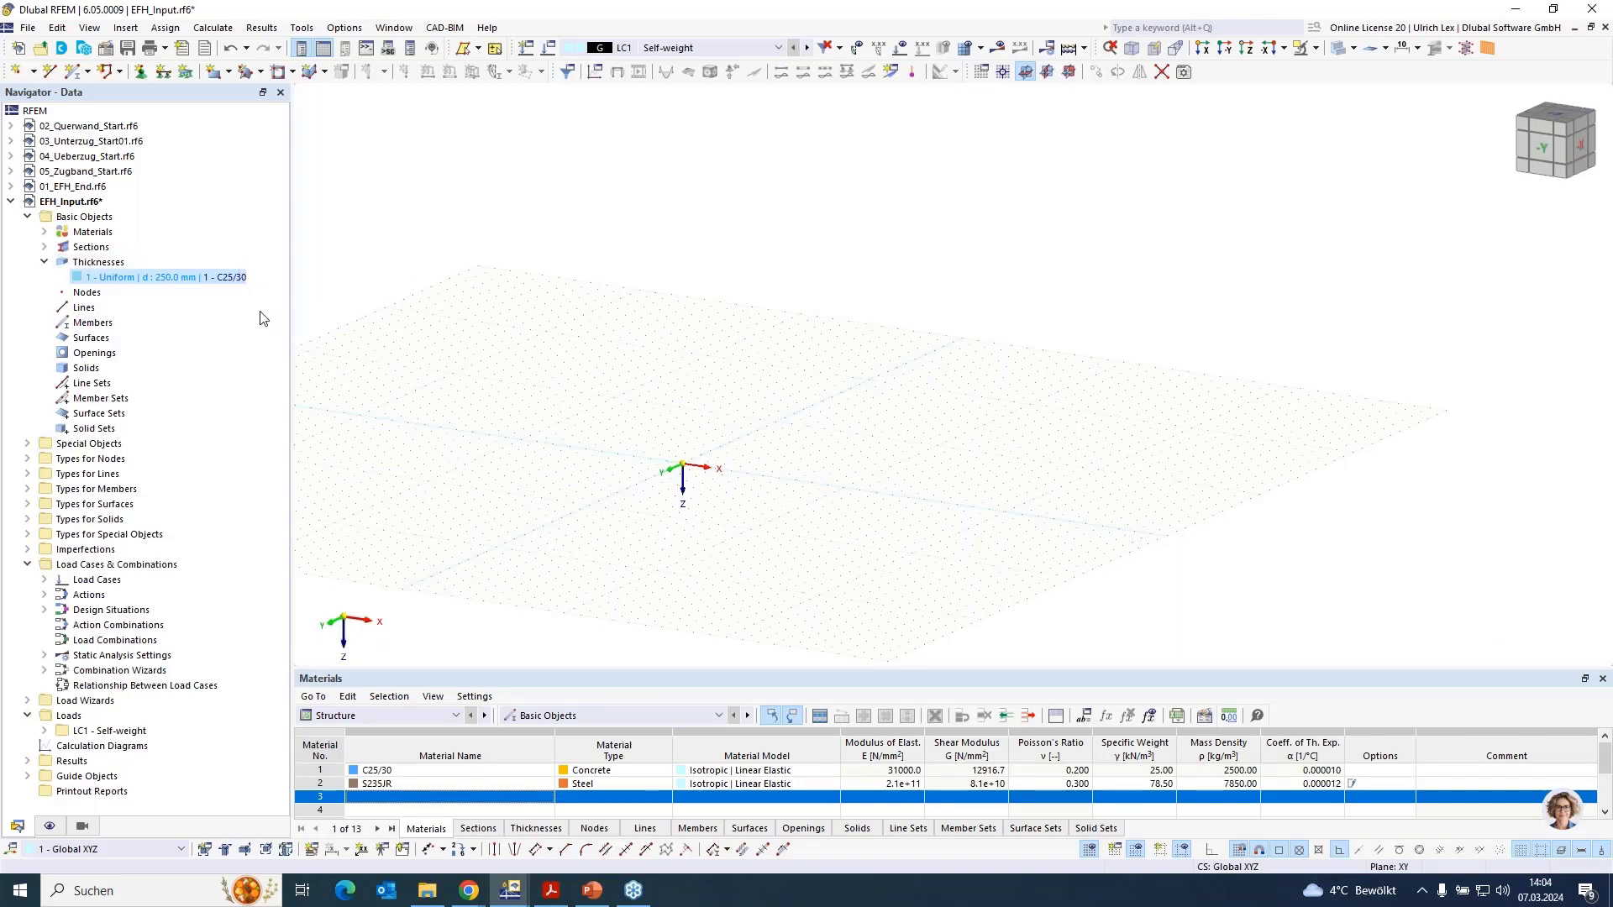
Review the add-ons activated in the base data of the EFH_Input model without changing them
right_click(77, 205)
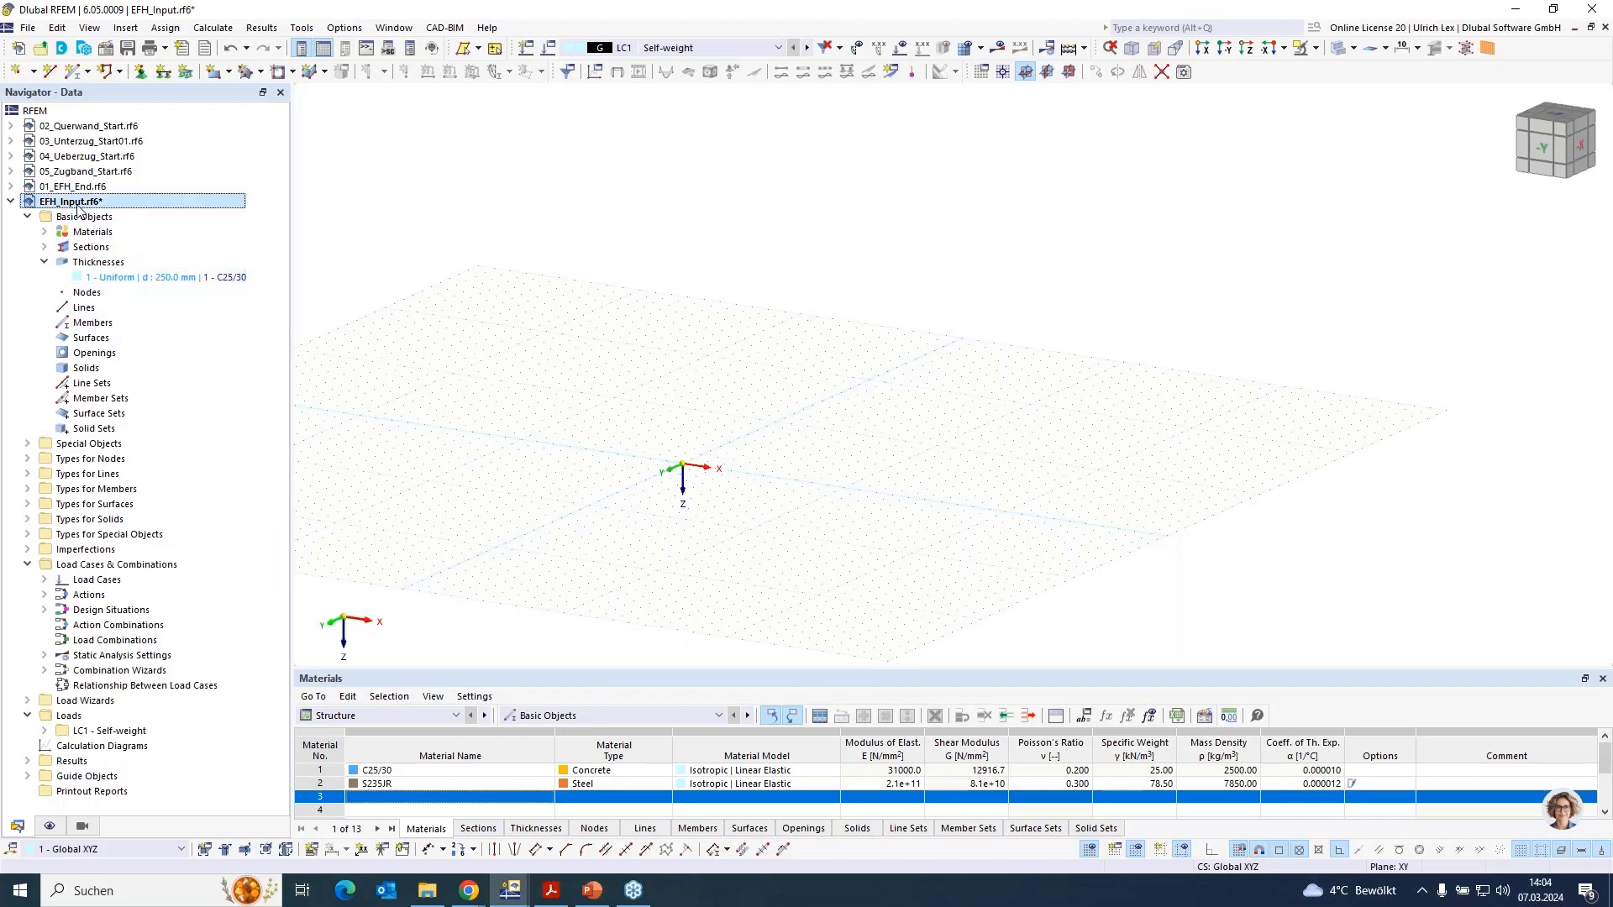
click(139, 218)
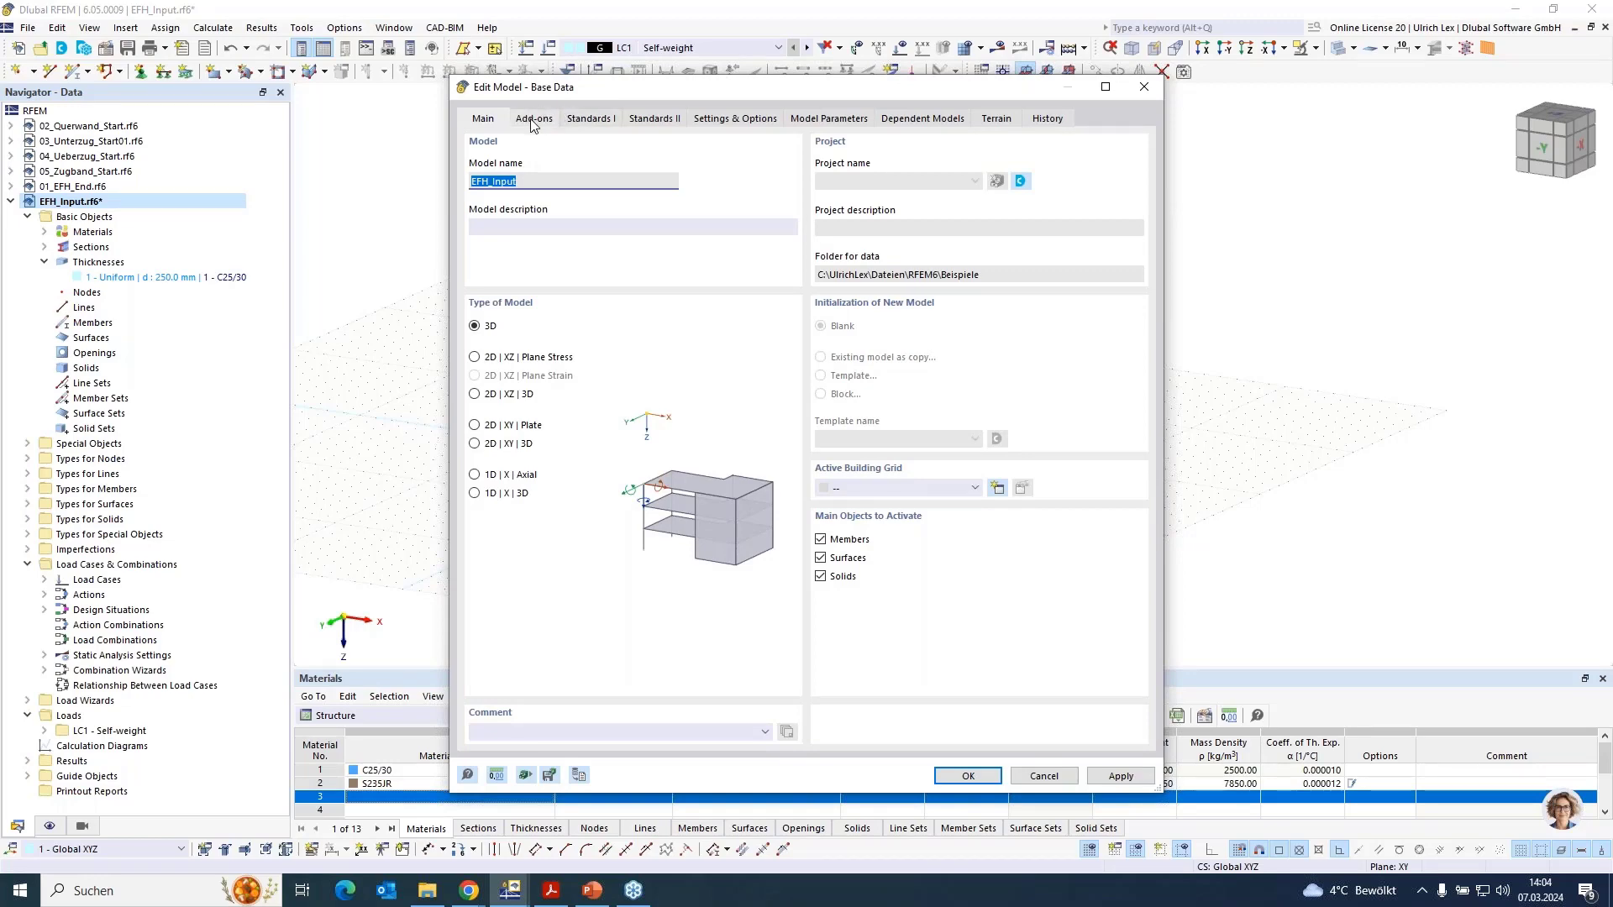
click(532, 124)
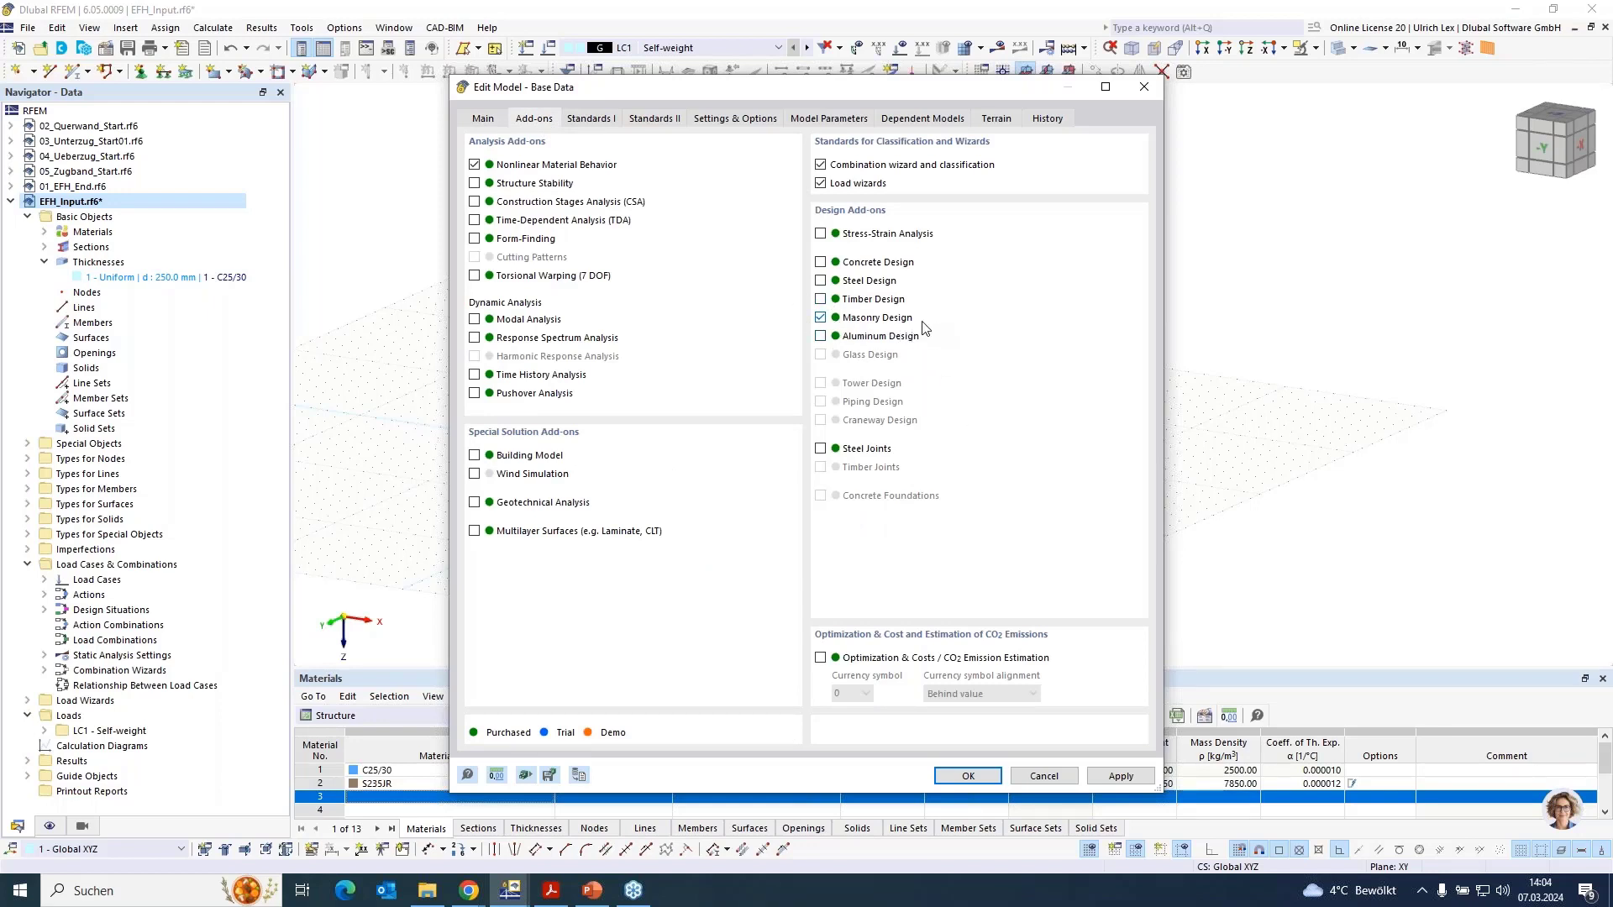
click(1044, 776)
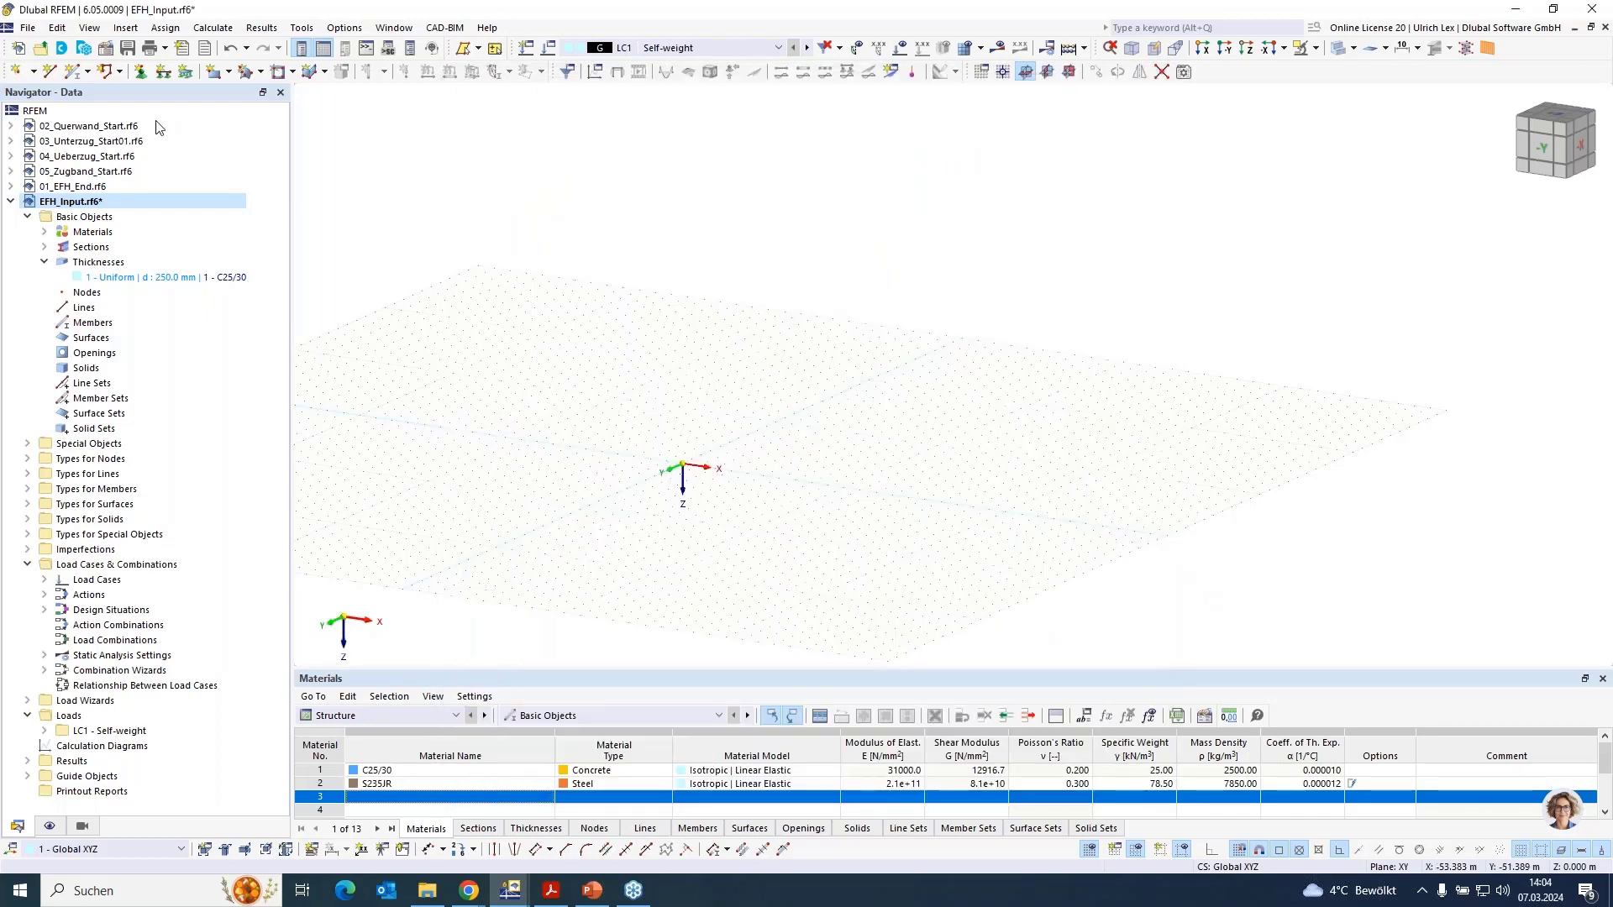
Create the library masonry material Porotherm 38 Plan, Thin Layer Mortar 1-3 mm, with the Orthotropic | Masonry | Plastic (Surfaces) material model
right_click(91, 237)
click(143, 265)
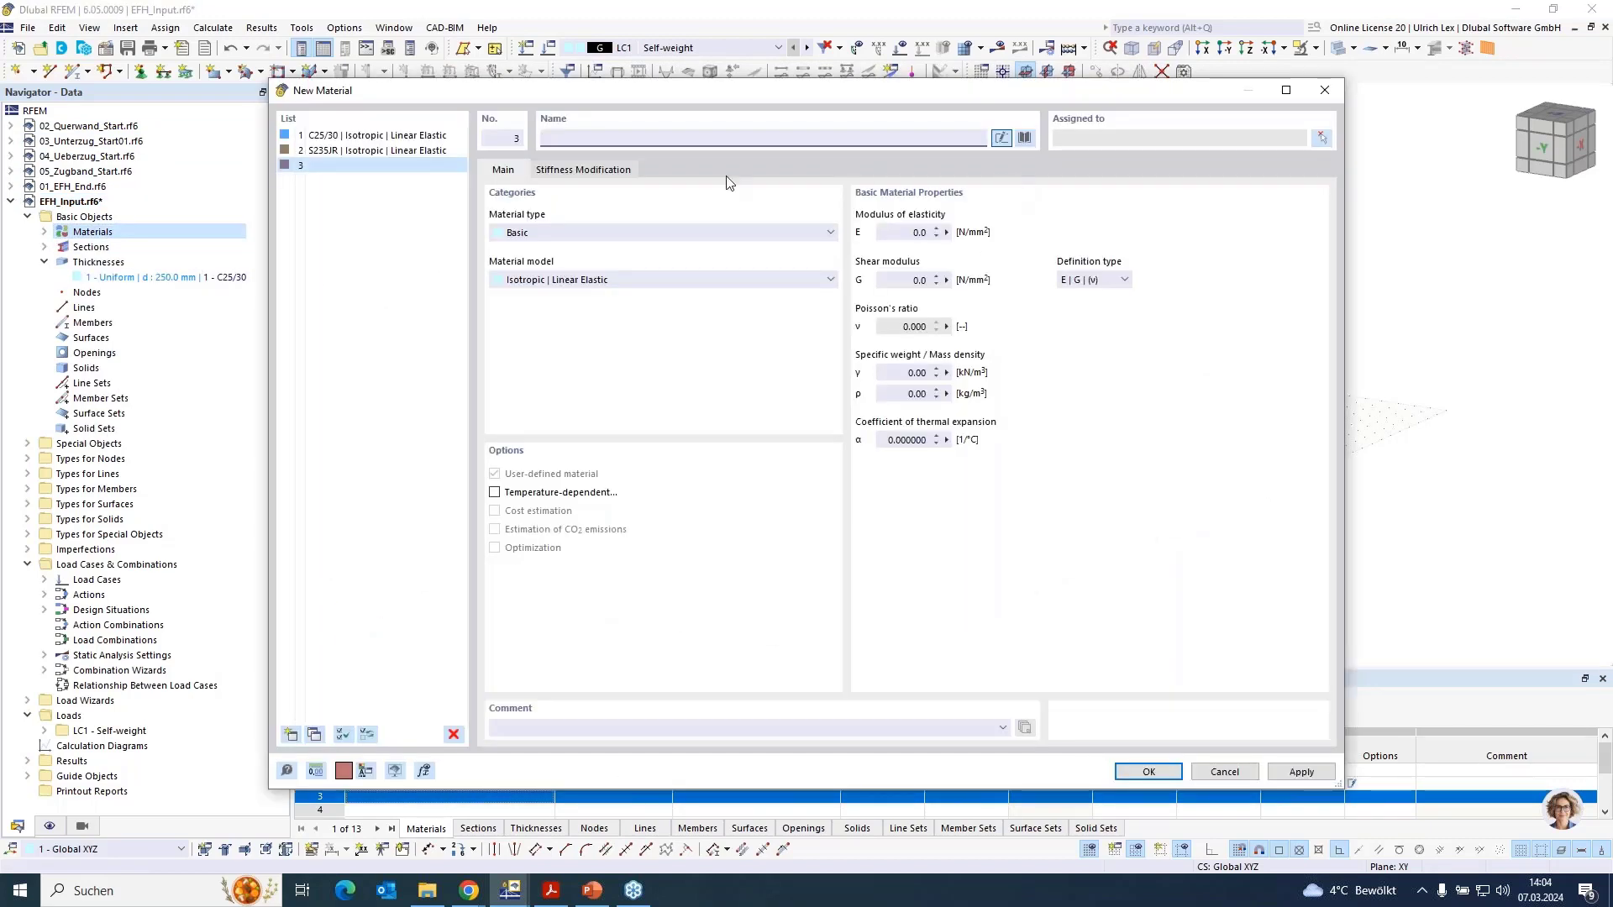
click(1024, 139)
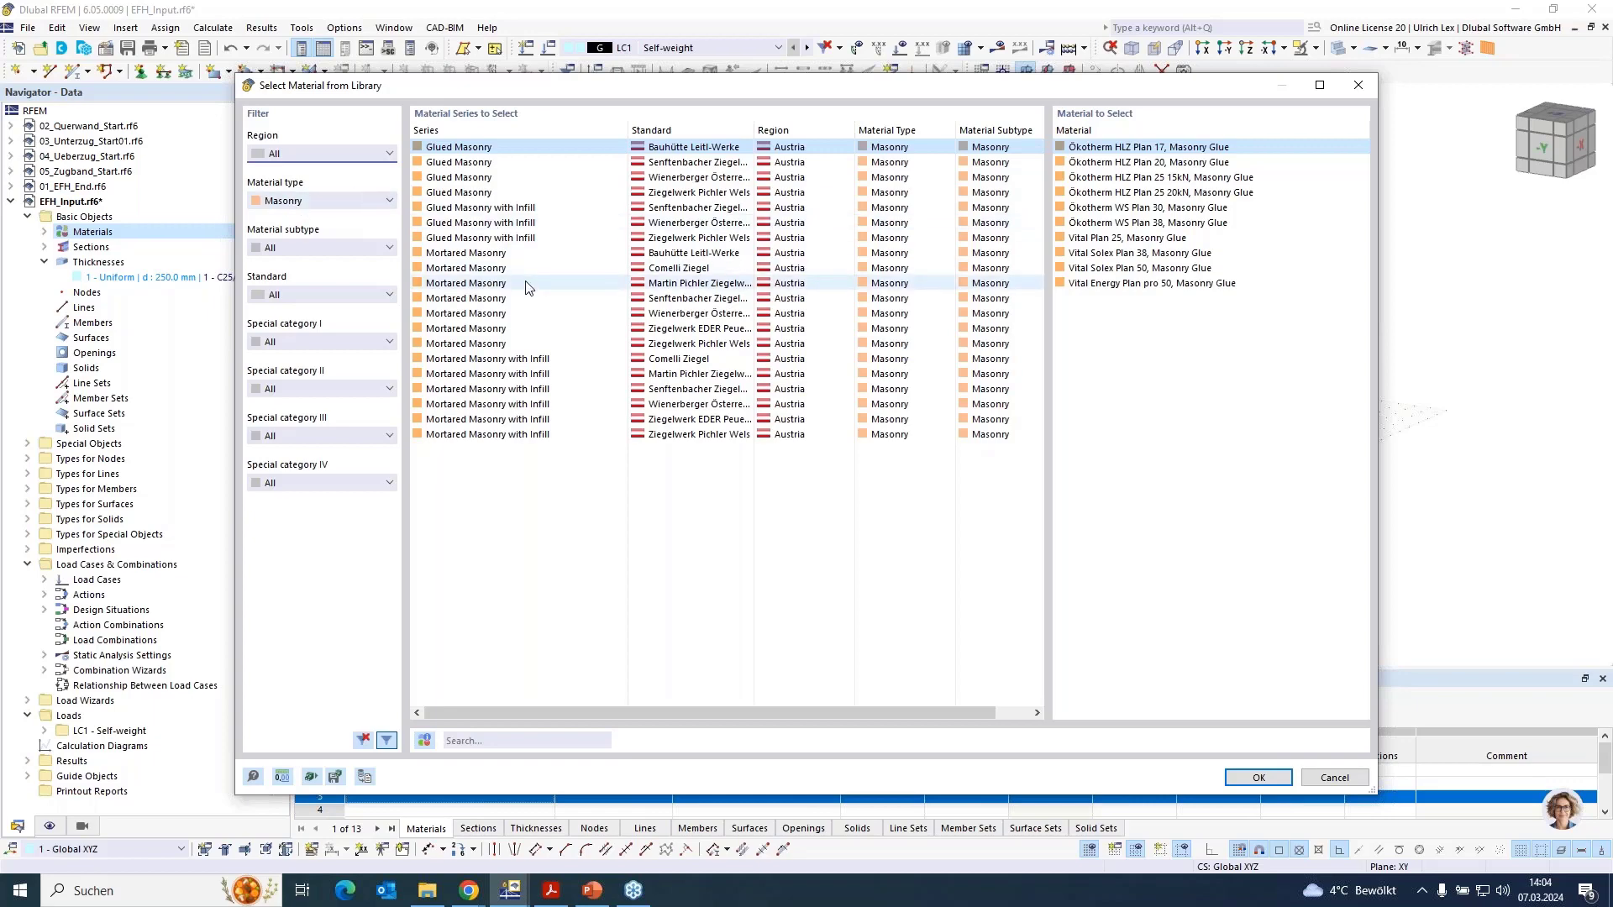
click(887, 314)
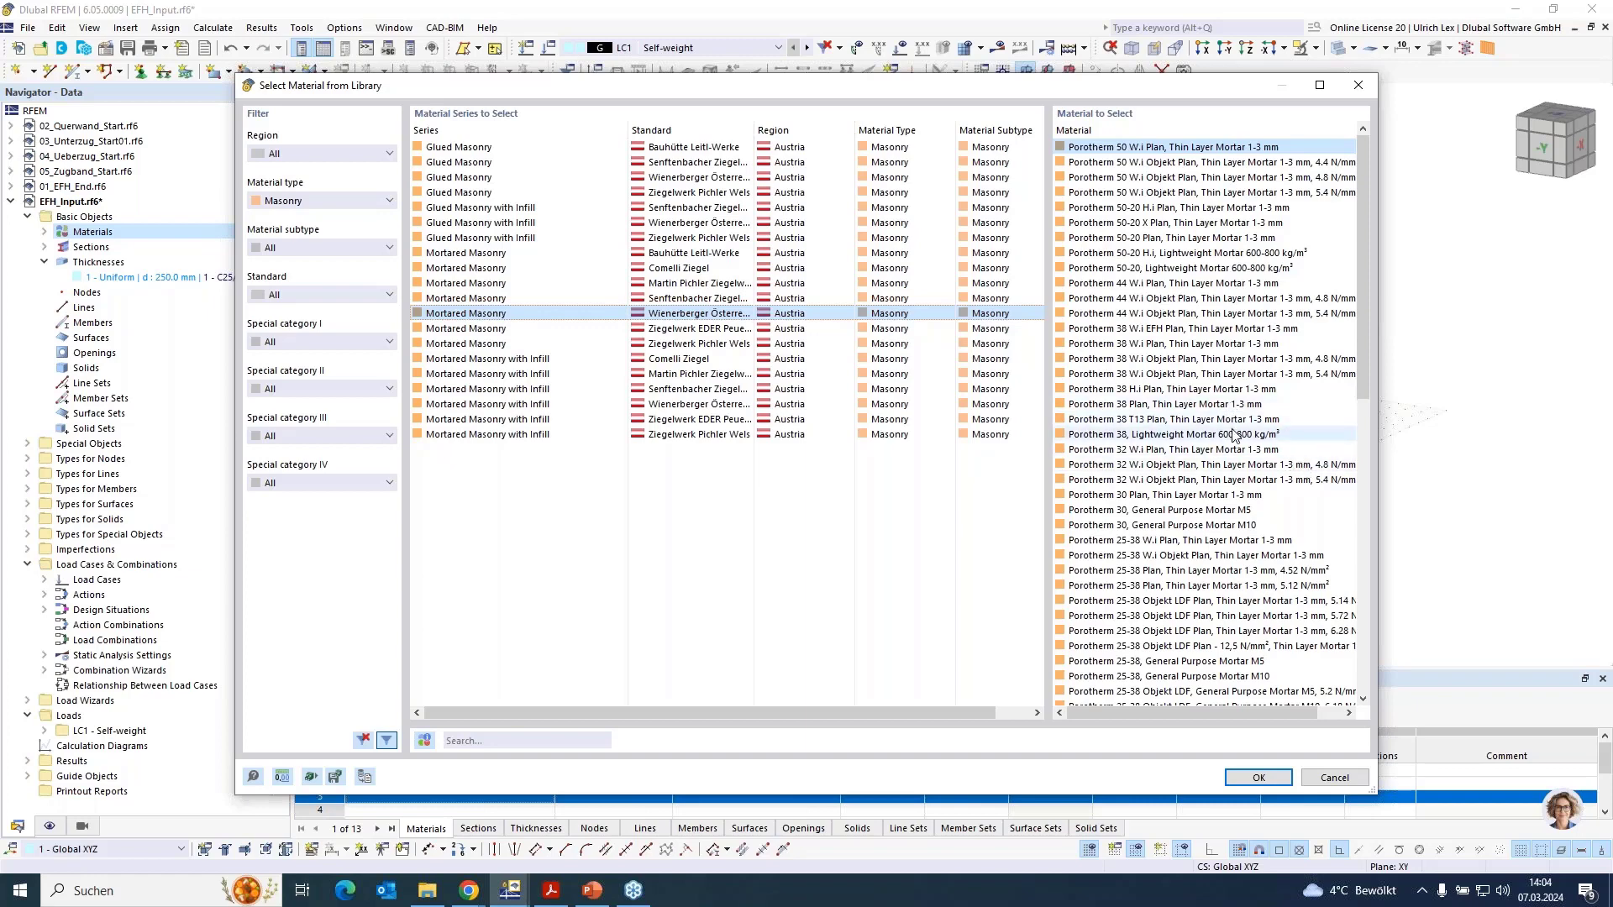
click(1118, 405)
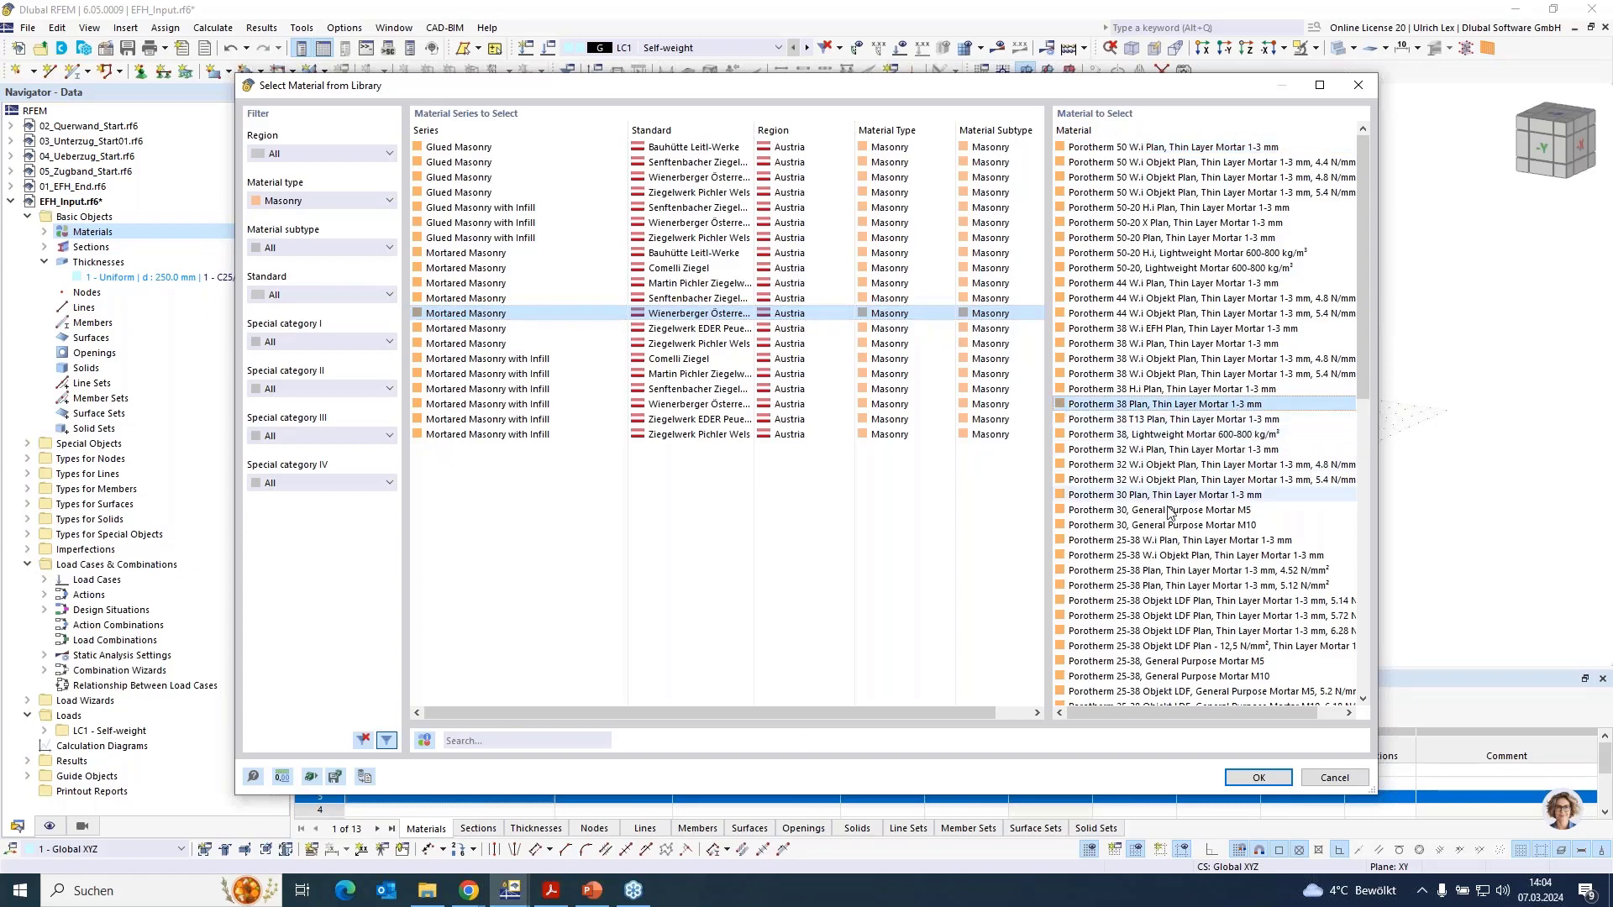
click(1259, 776)
click(701, 281)
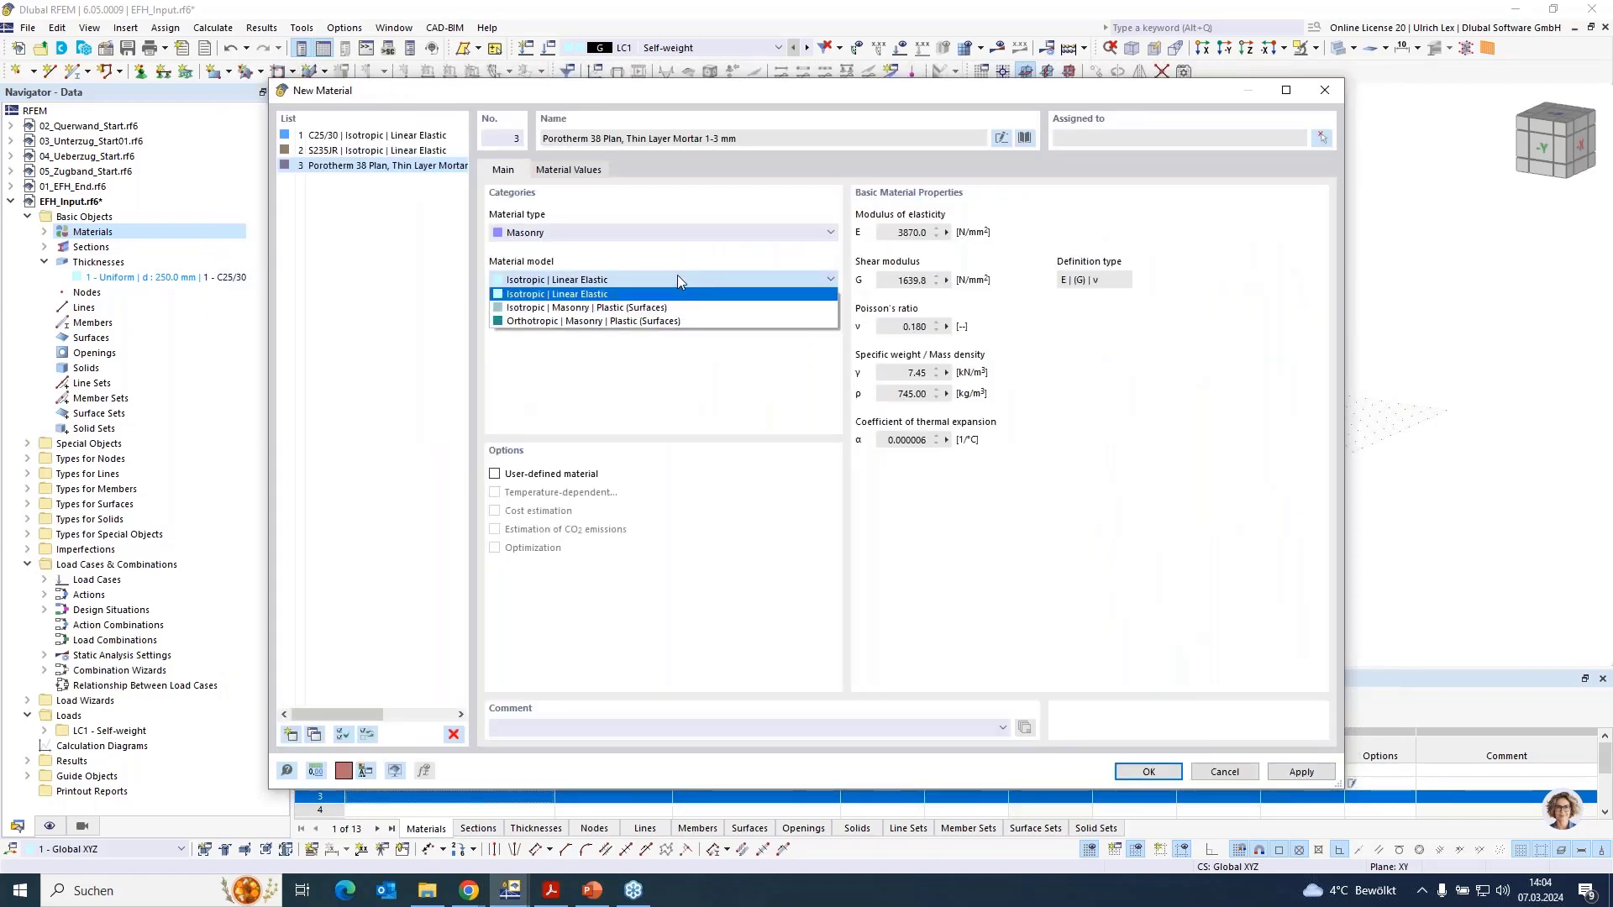
click(518, 322)
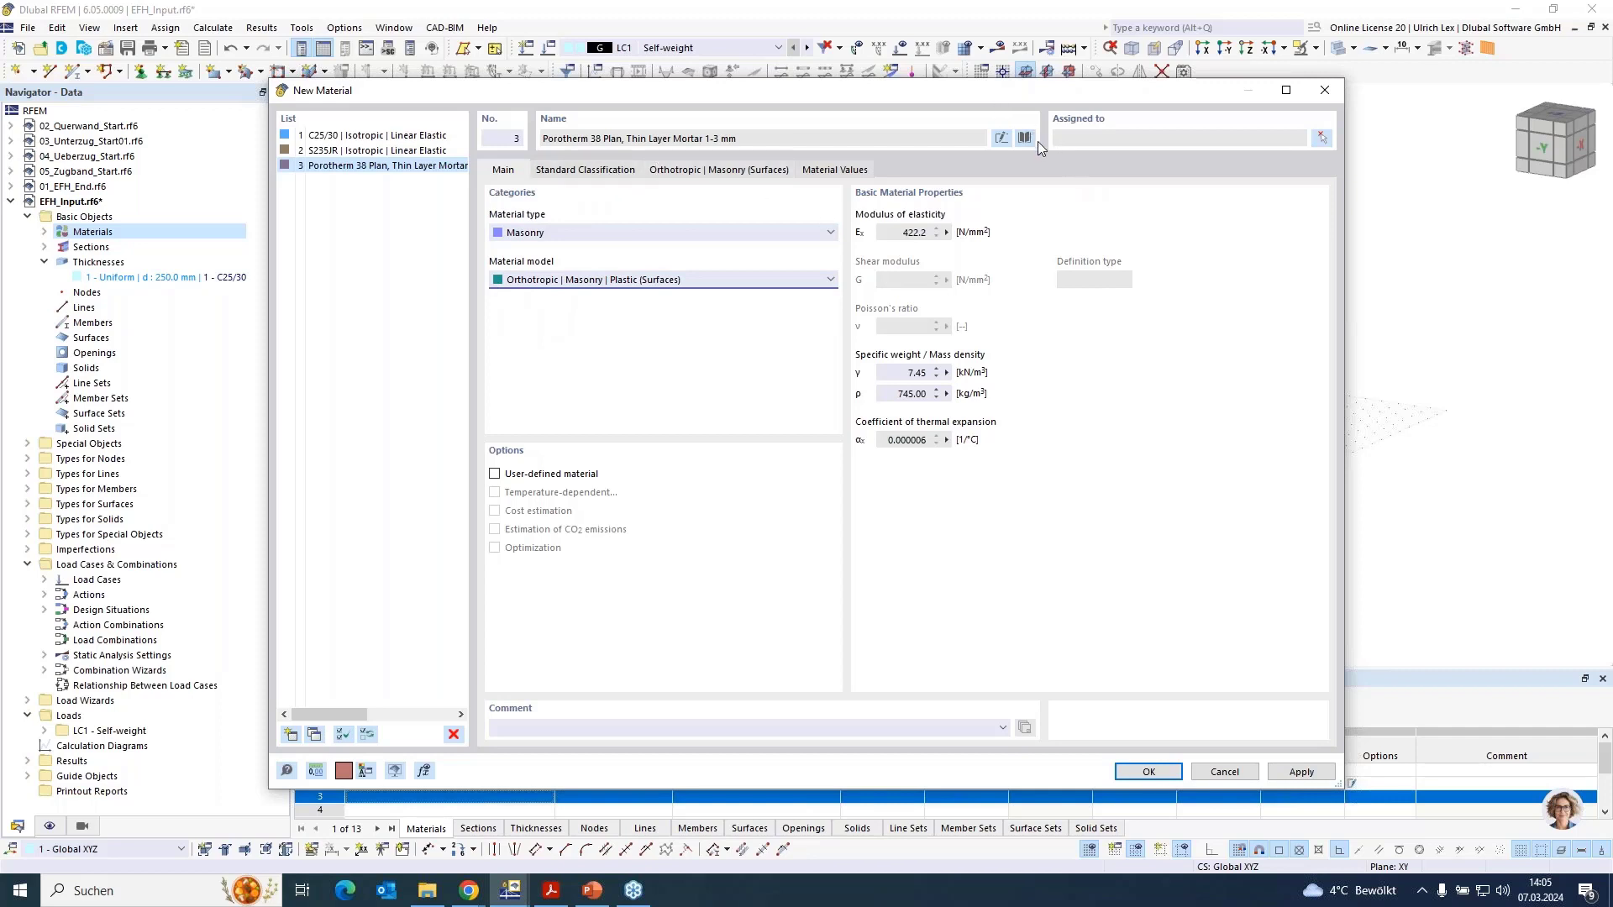
Examine the Porotherm 38 Plan material's standard classification, including grouping and mortar, and its orthotropic masonry stiffness and strength parameters
click(590, 170)
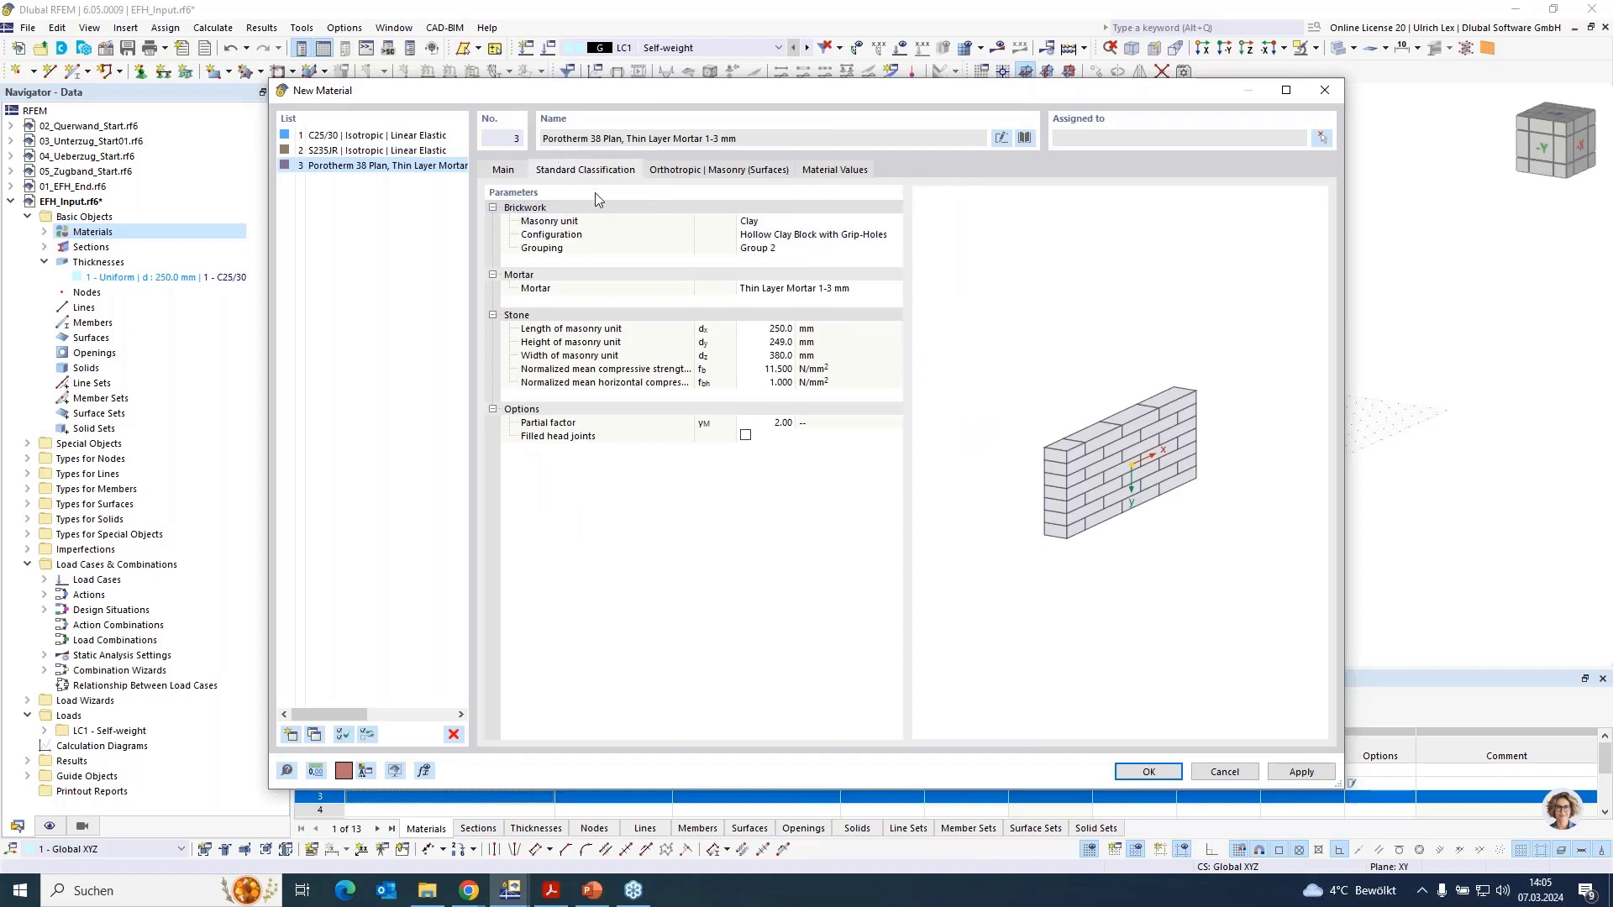
click(799, 251)
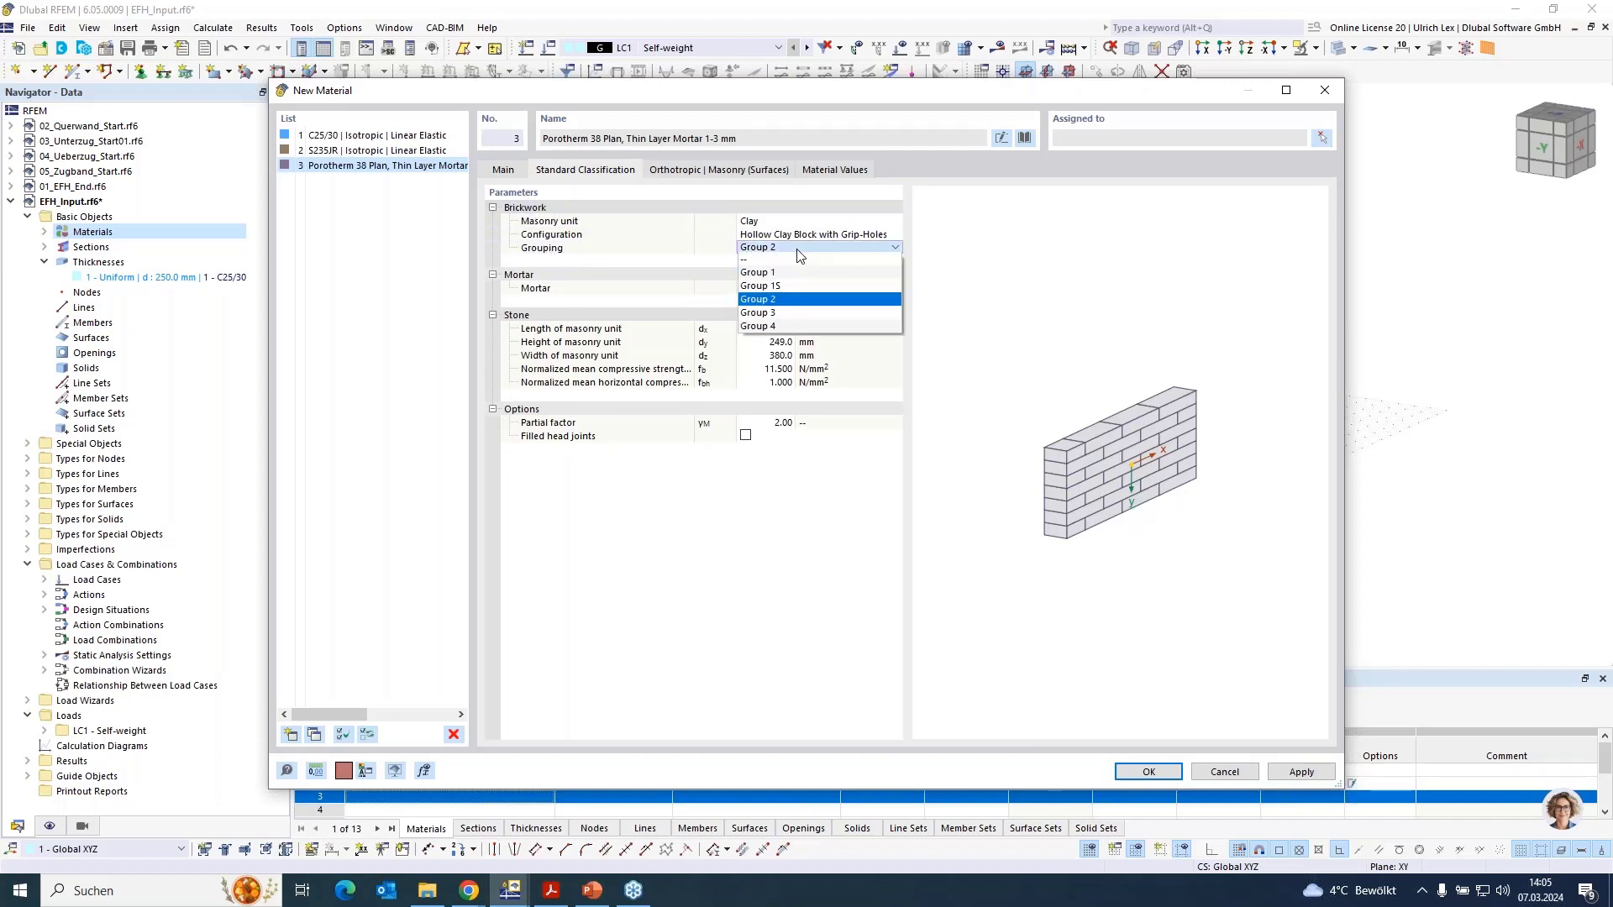
click(797, 250)
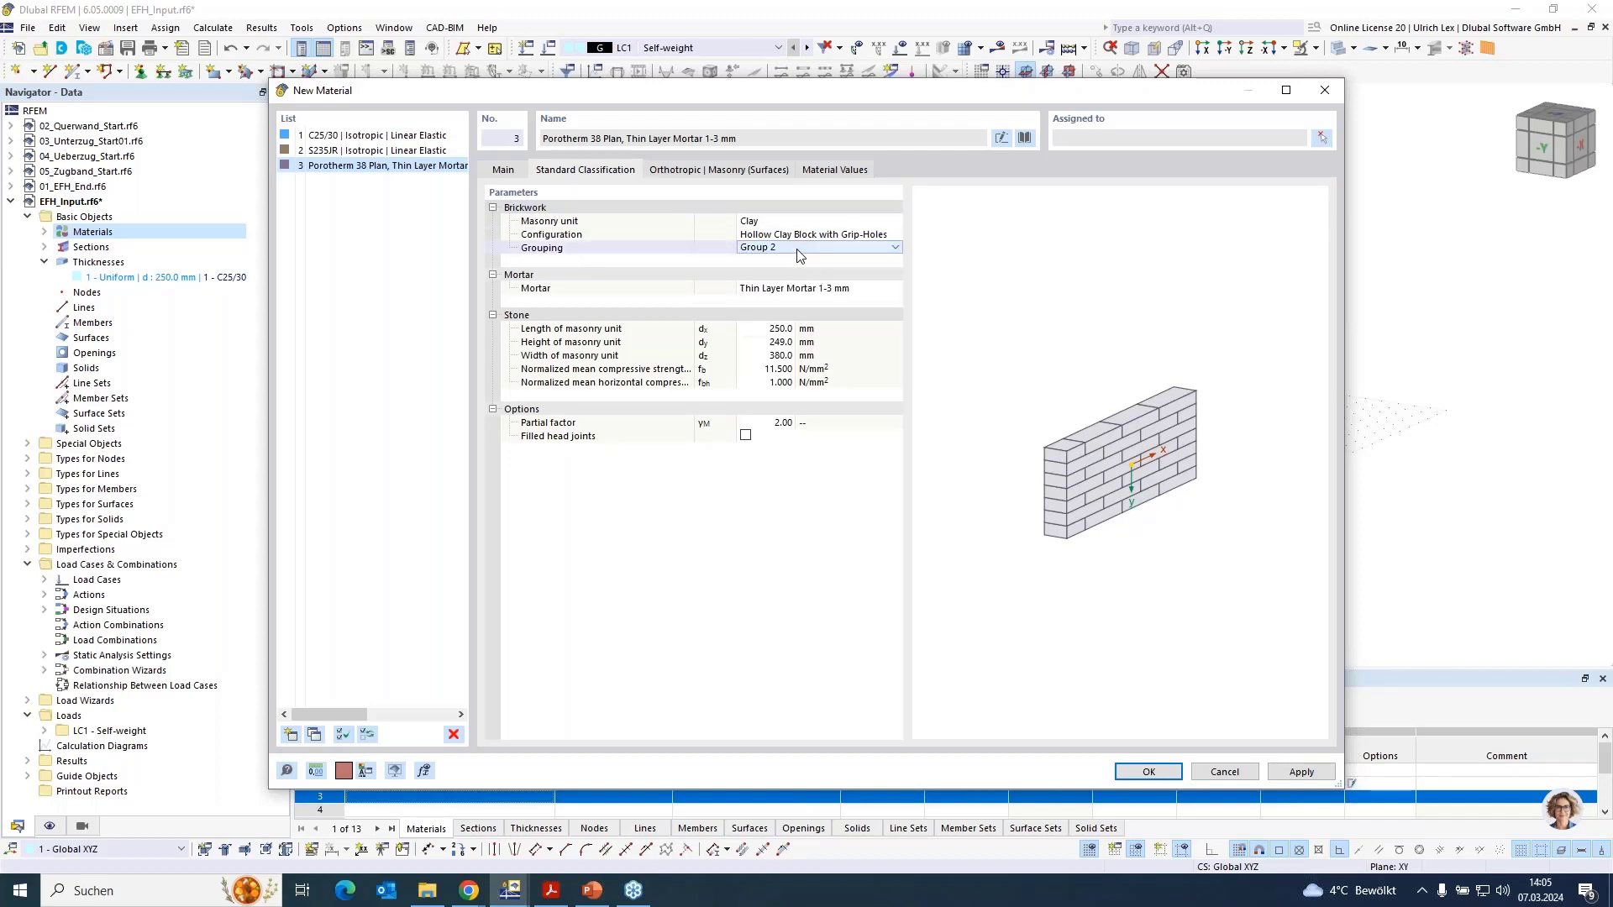
click(797, 295)
click(862, 291)
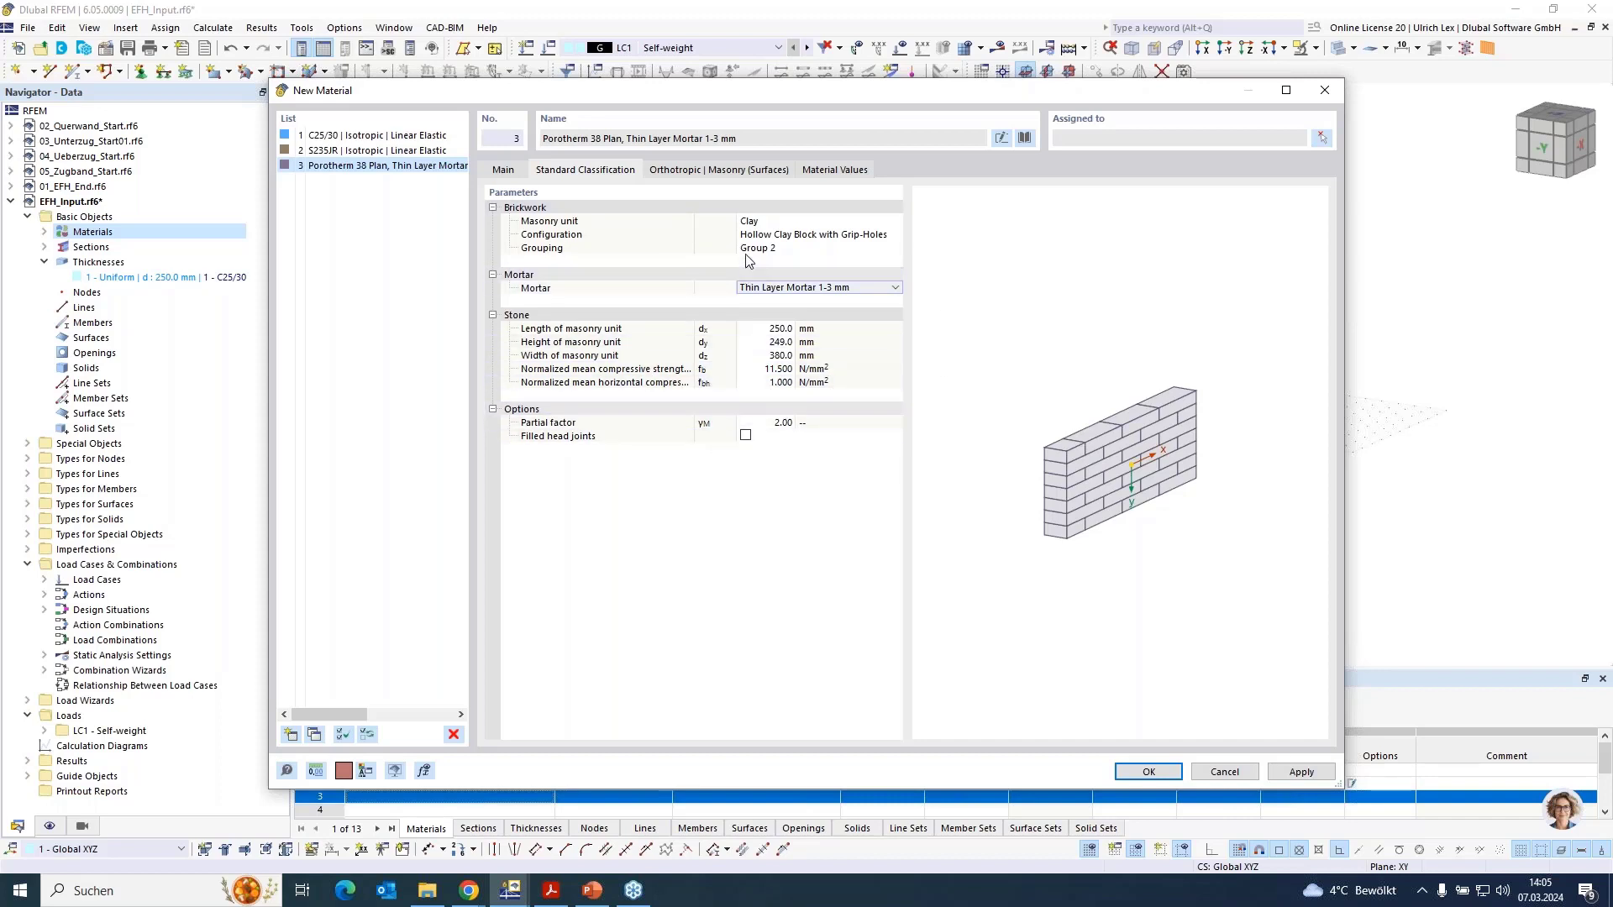
click(741, 171)
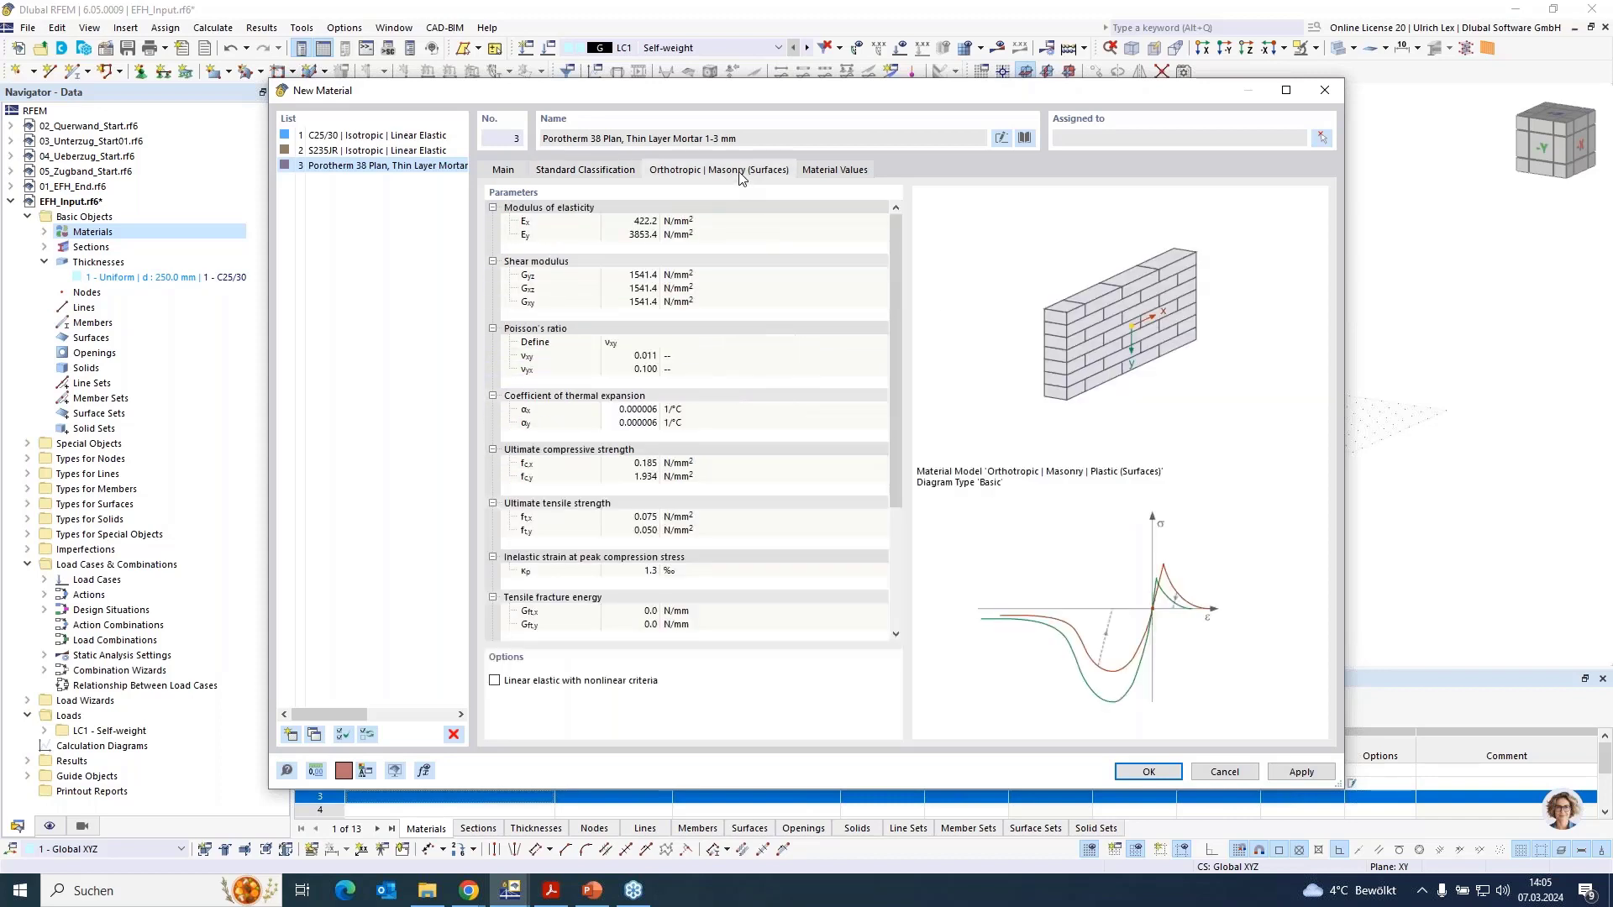
drag(774, 86, 764, 40)
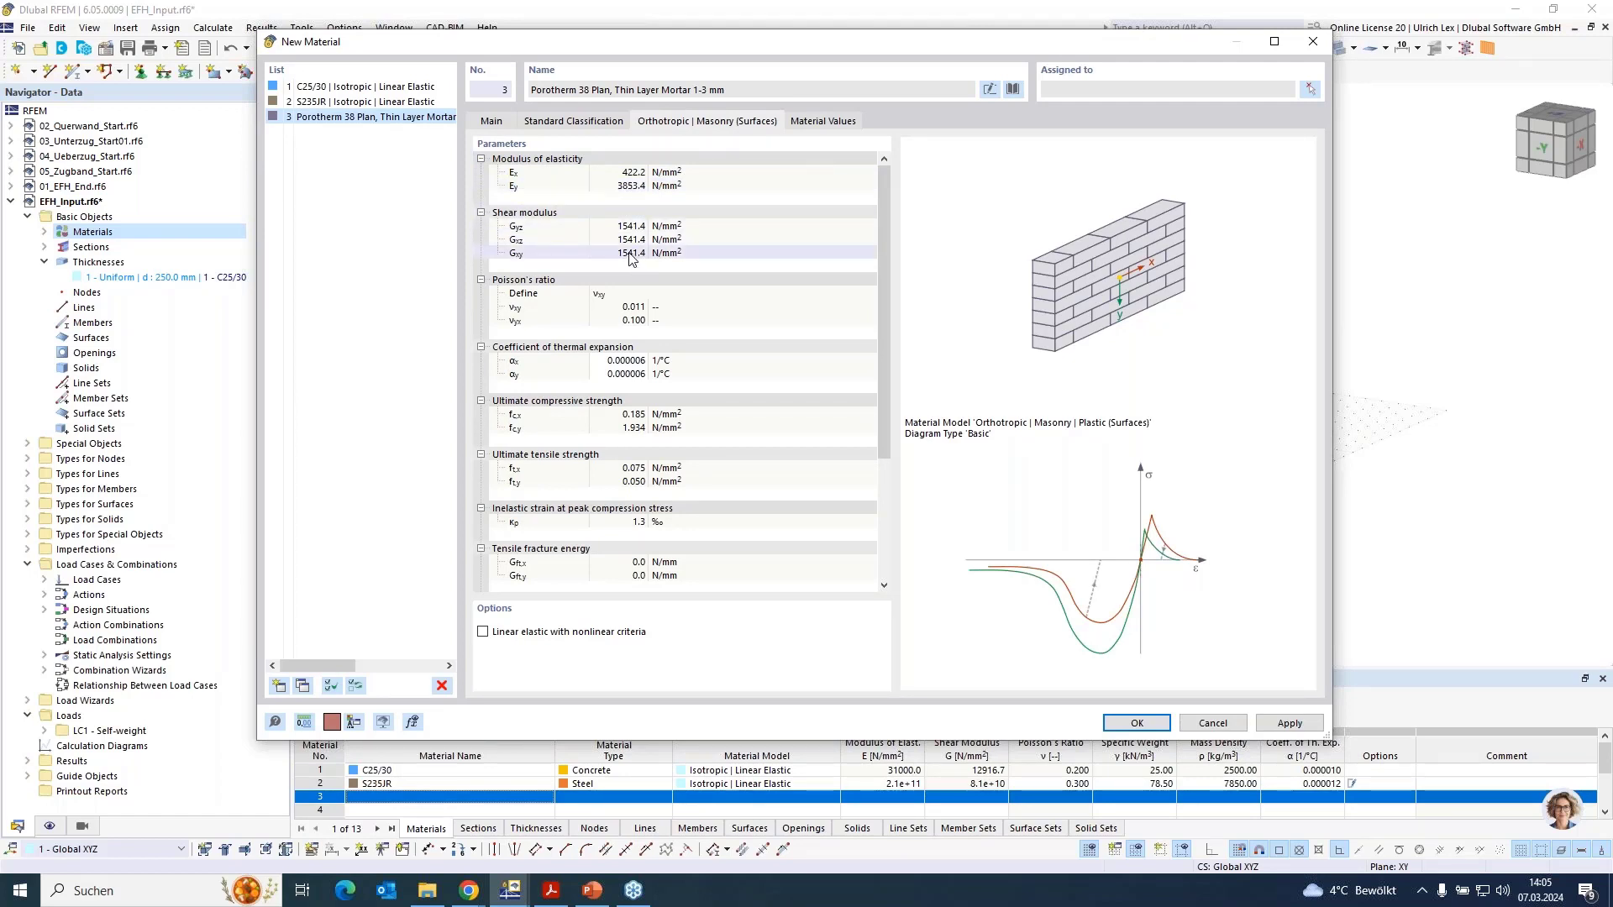
scroll(723, 327, down, 1)
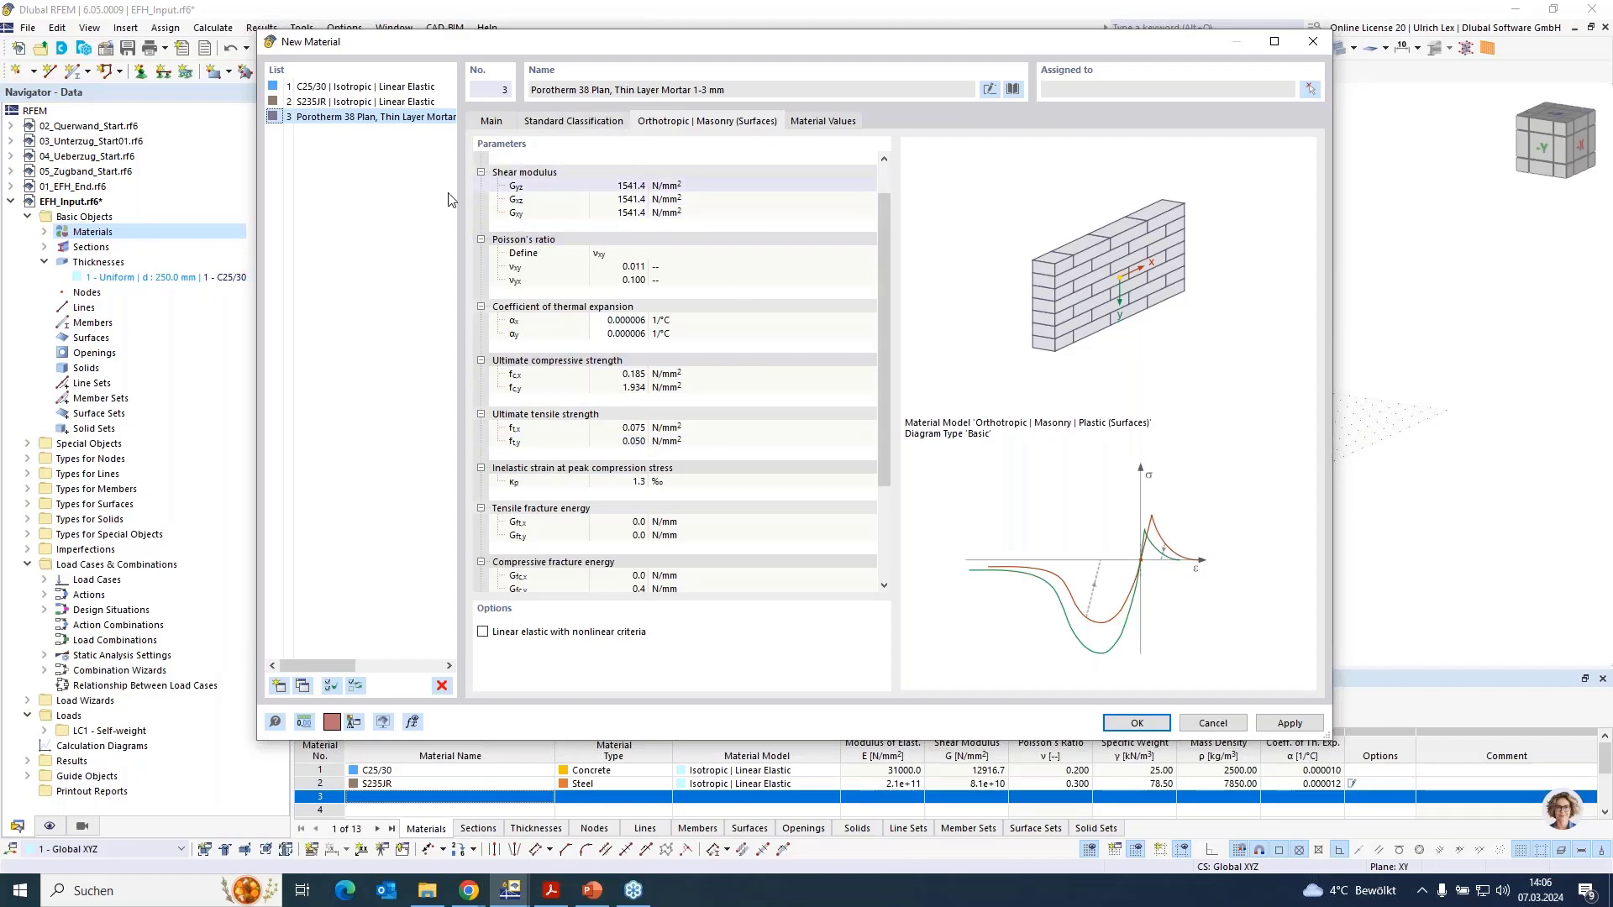
Add the Wienerberger library material Porotherm 17-50 Plan, Thin Layer Mortar 1-3 mm, 5.61 N/mm², and save both new masonry materials
click(279, 687)
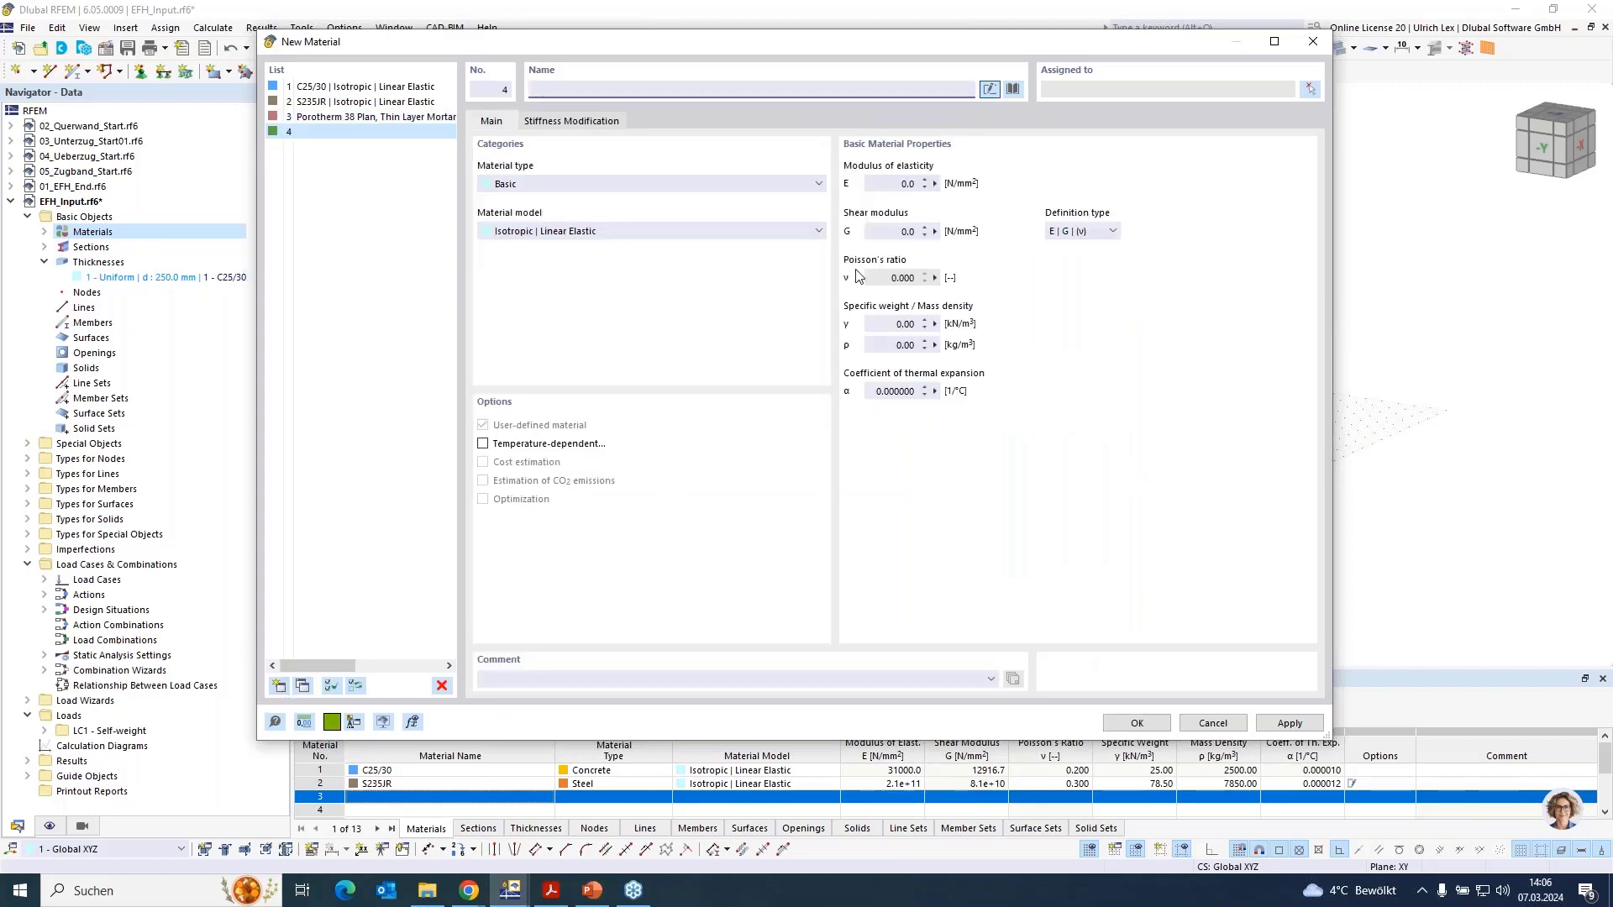
click(1013, 88)
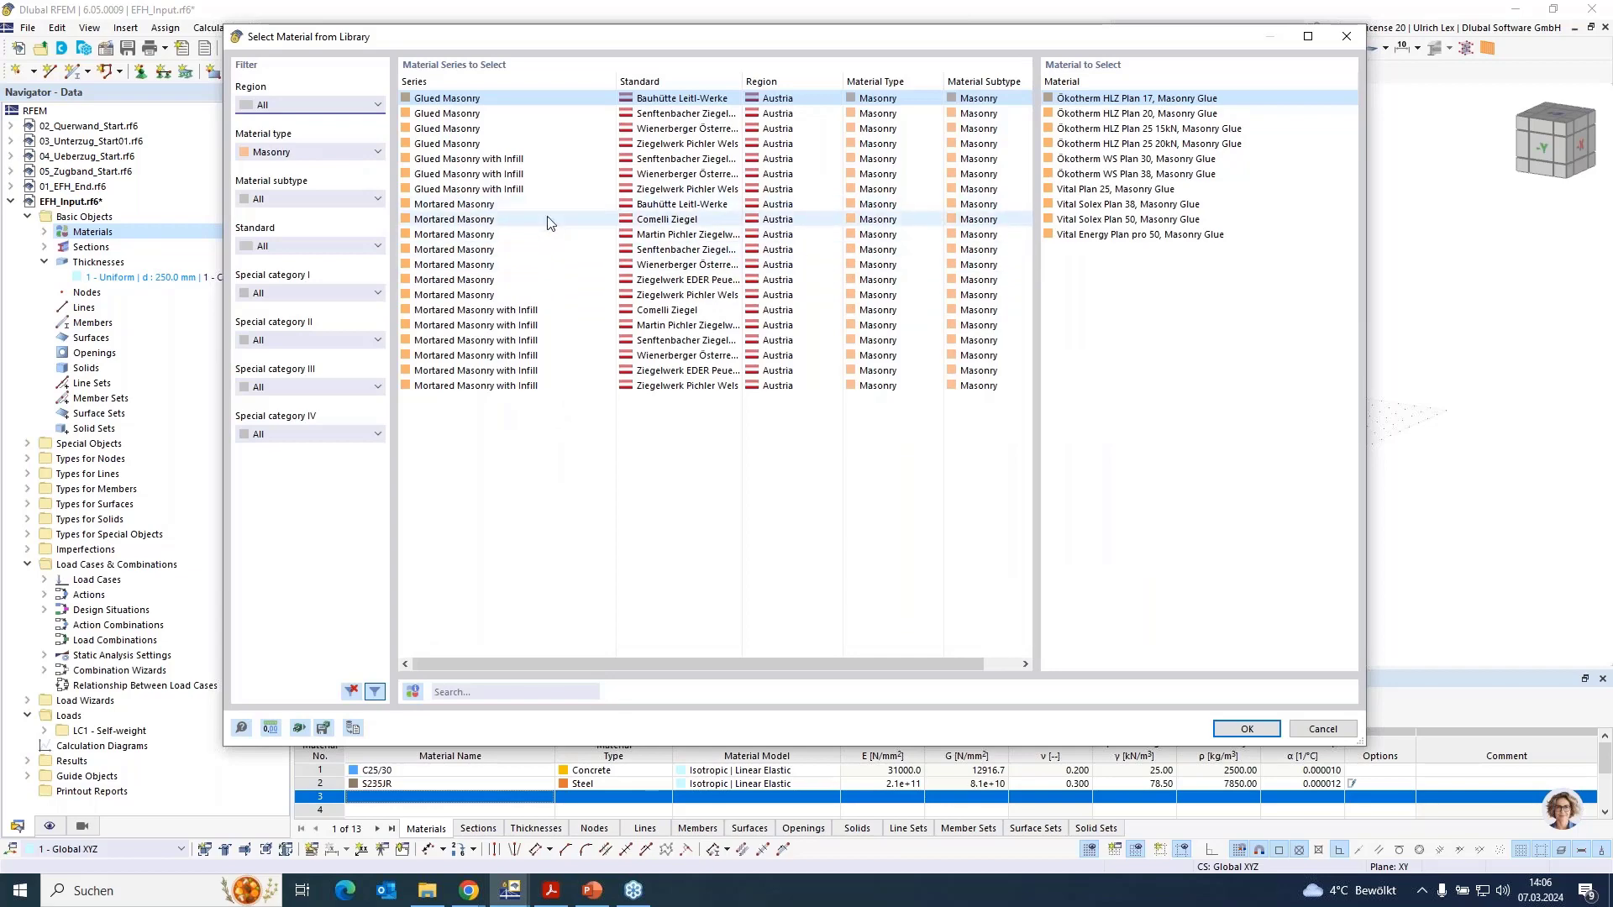
click(560, 265)
scroll(1198, 420, down, 9)
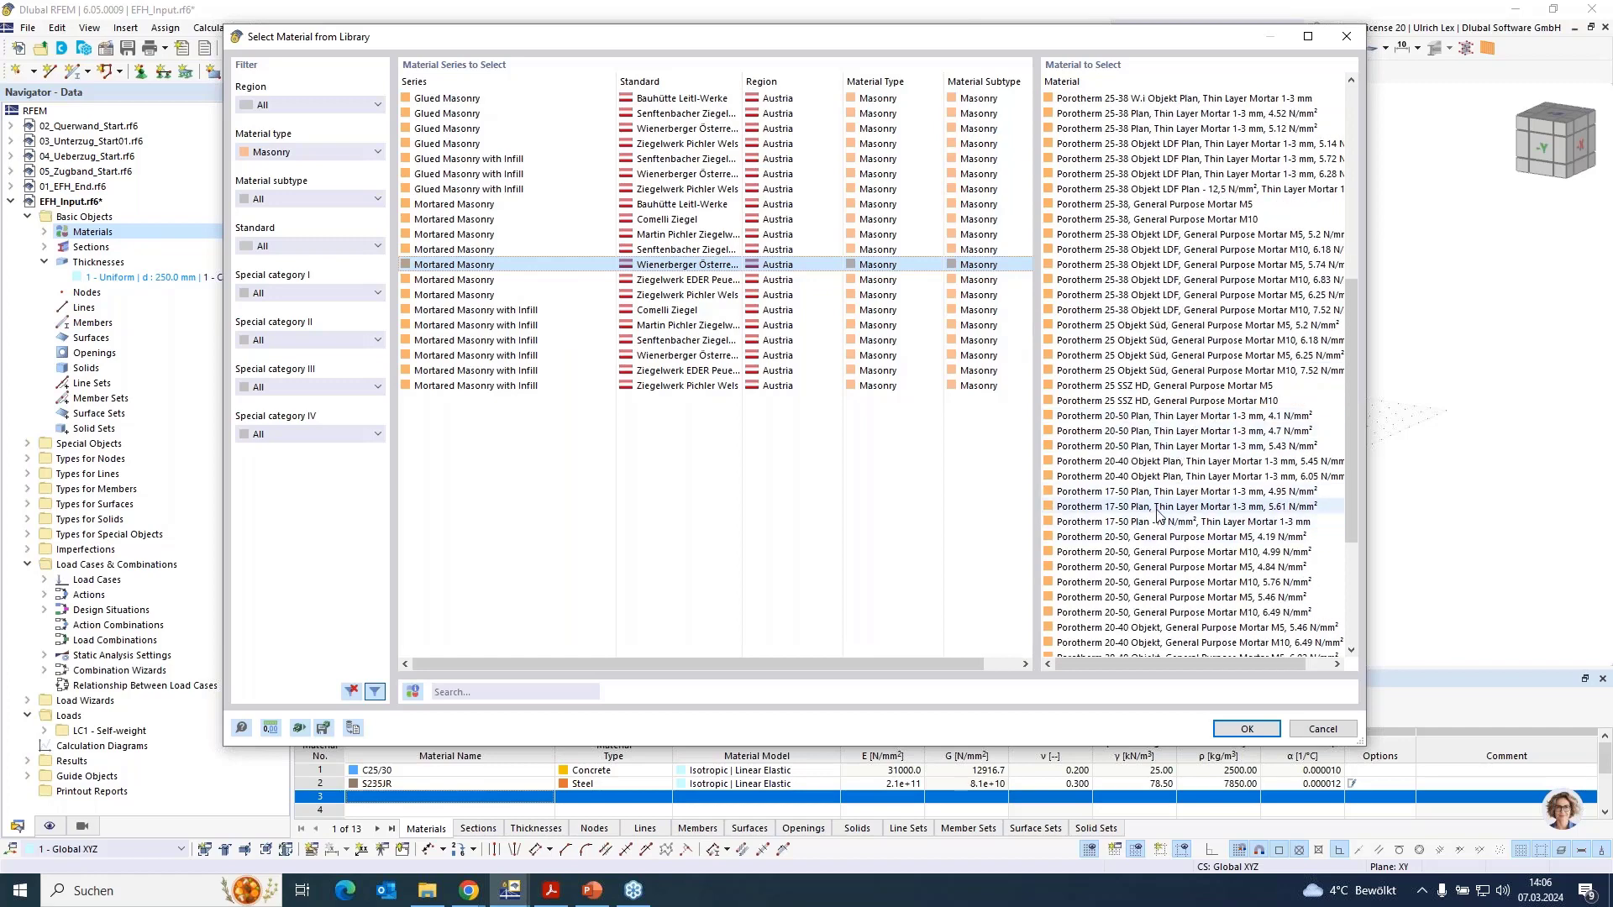
click(1162, 507)
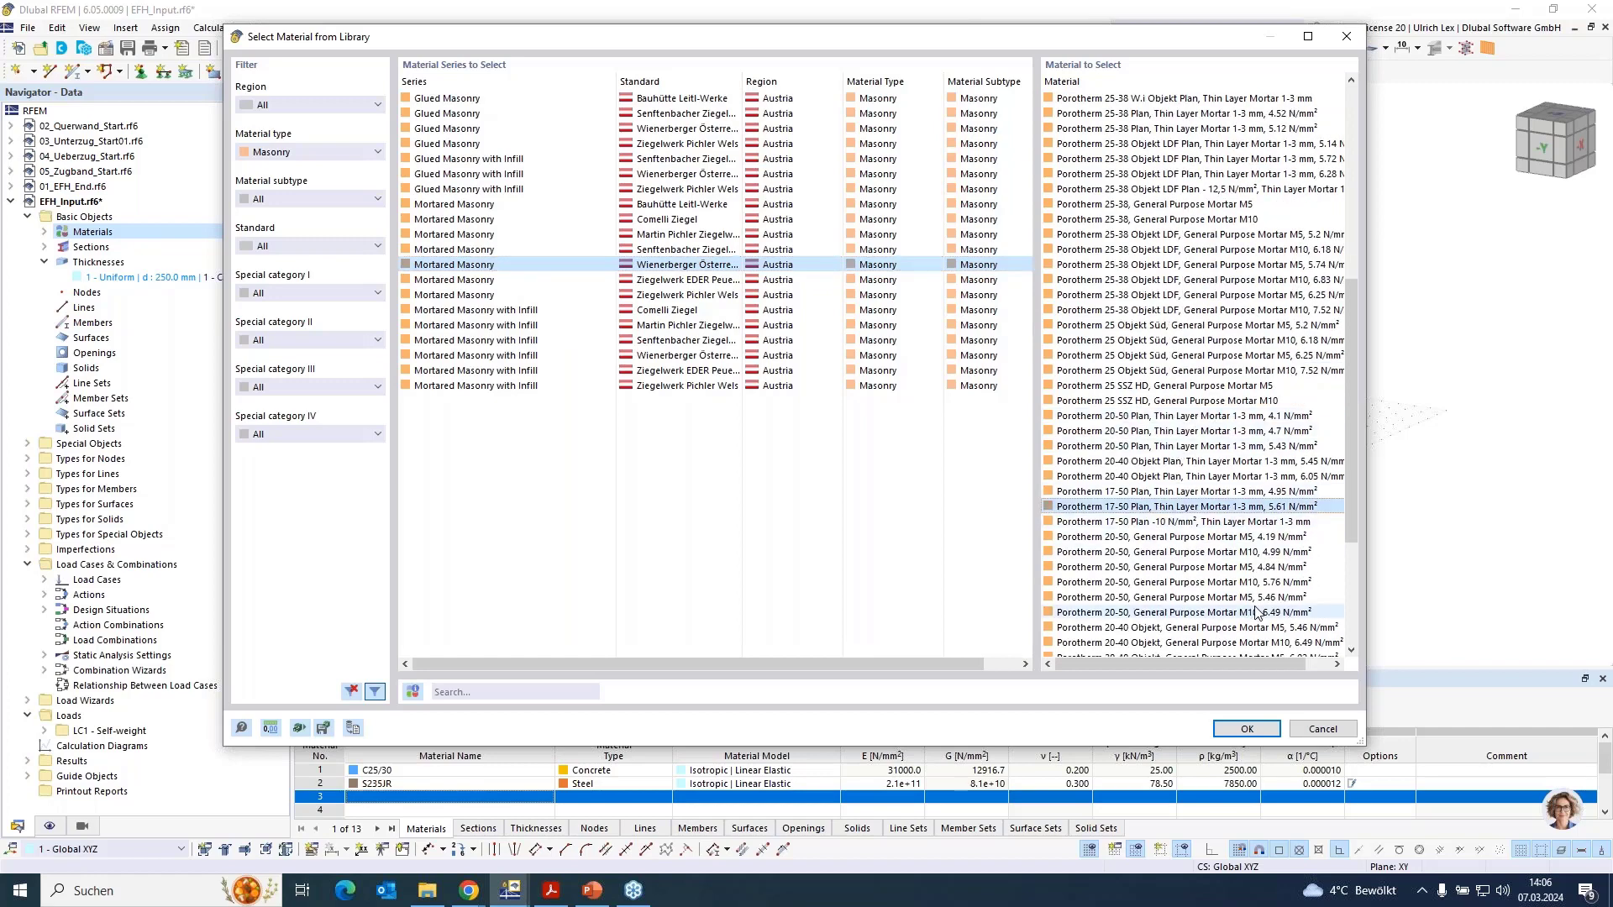
click(1246, 729)
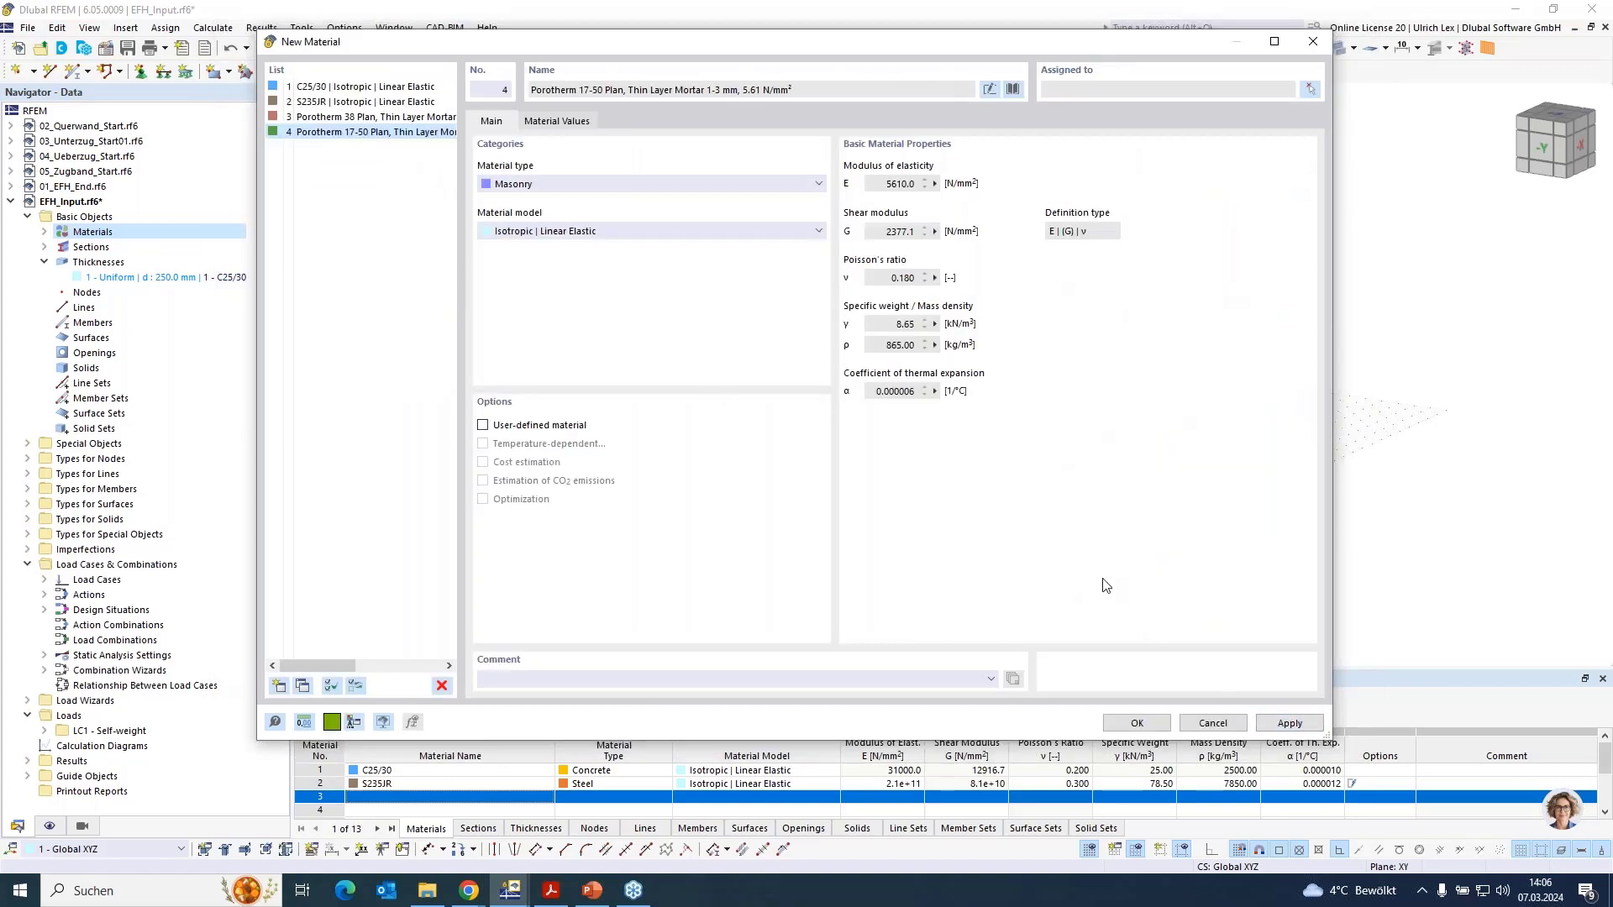
click(1161, 725)
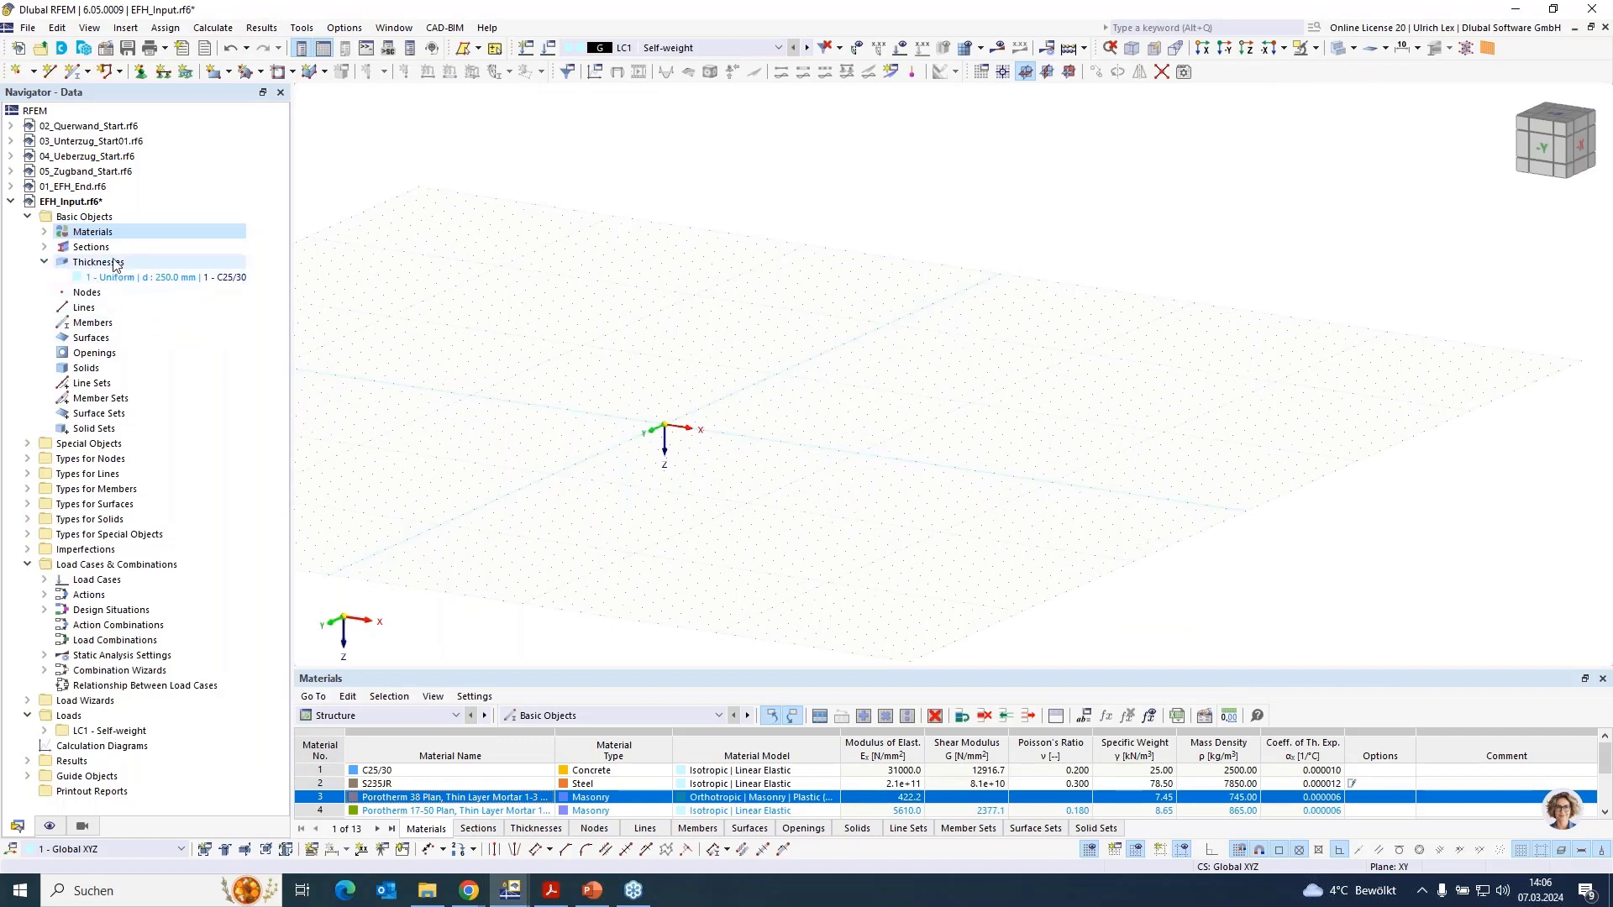
Create a new uniform thickness of 200 mm using the C25/30 concrete material
click(44, 232)
right_click(110, 325)
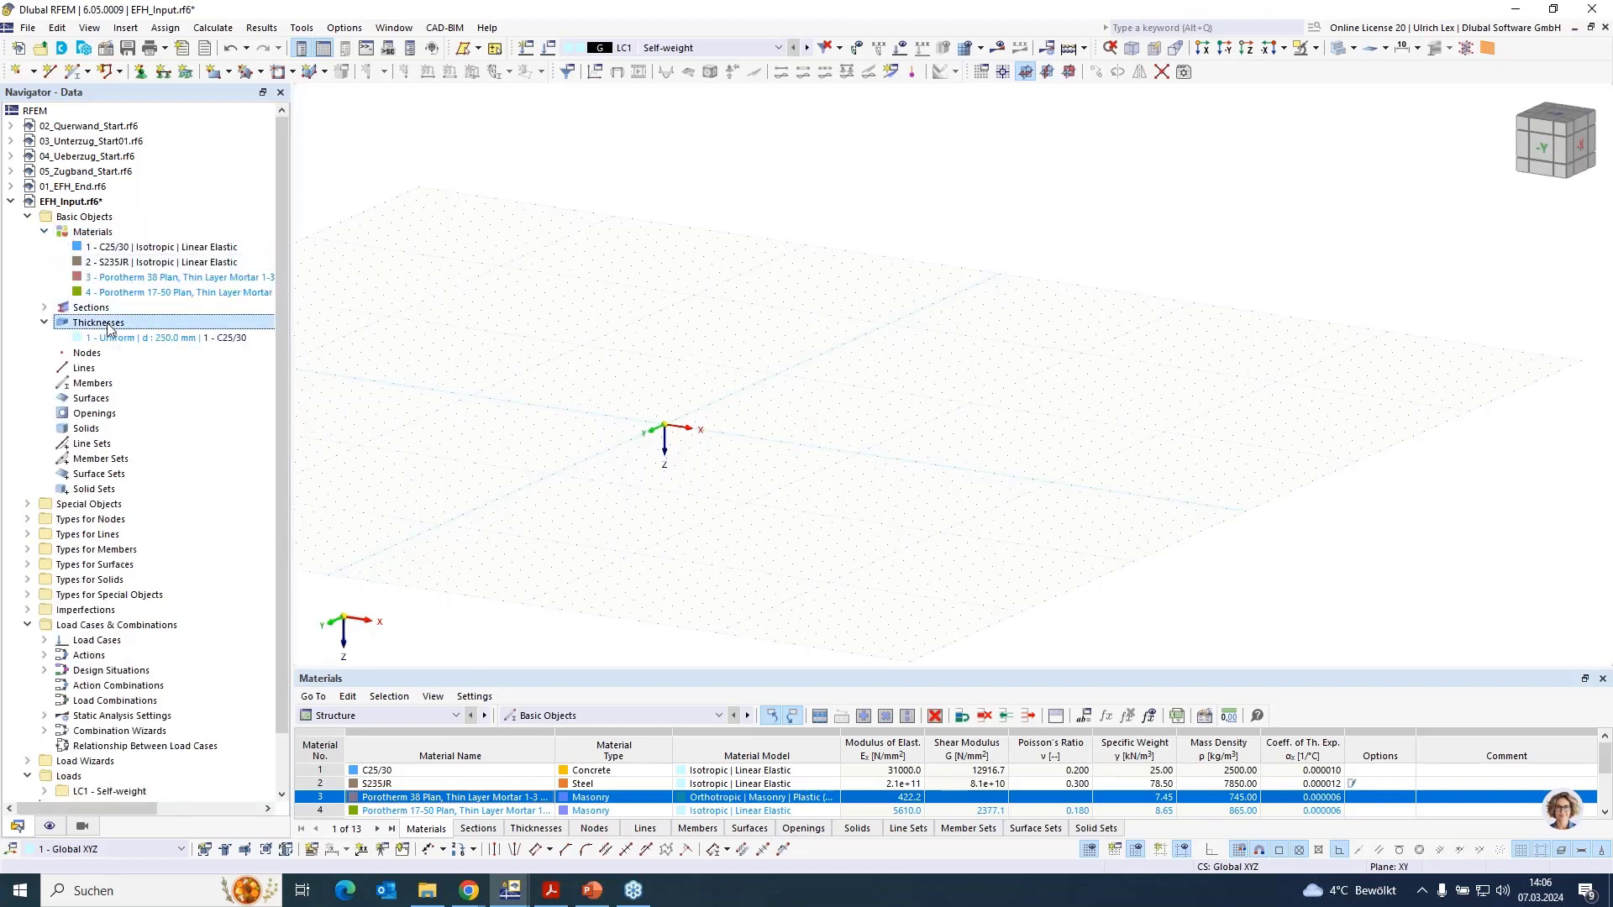
click(224, 361)
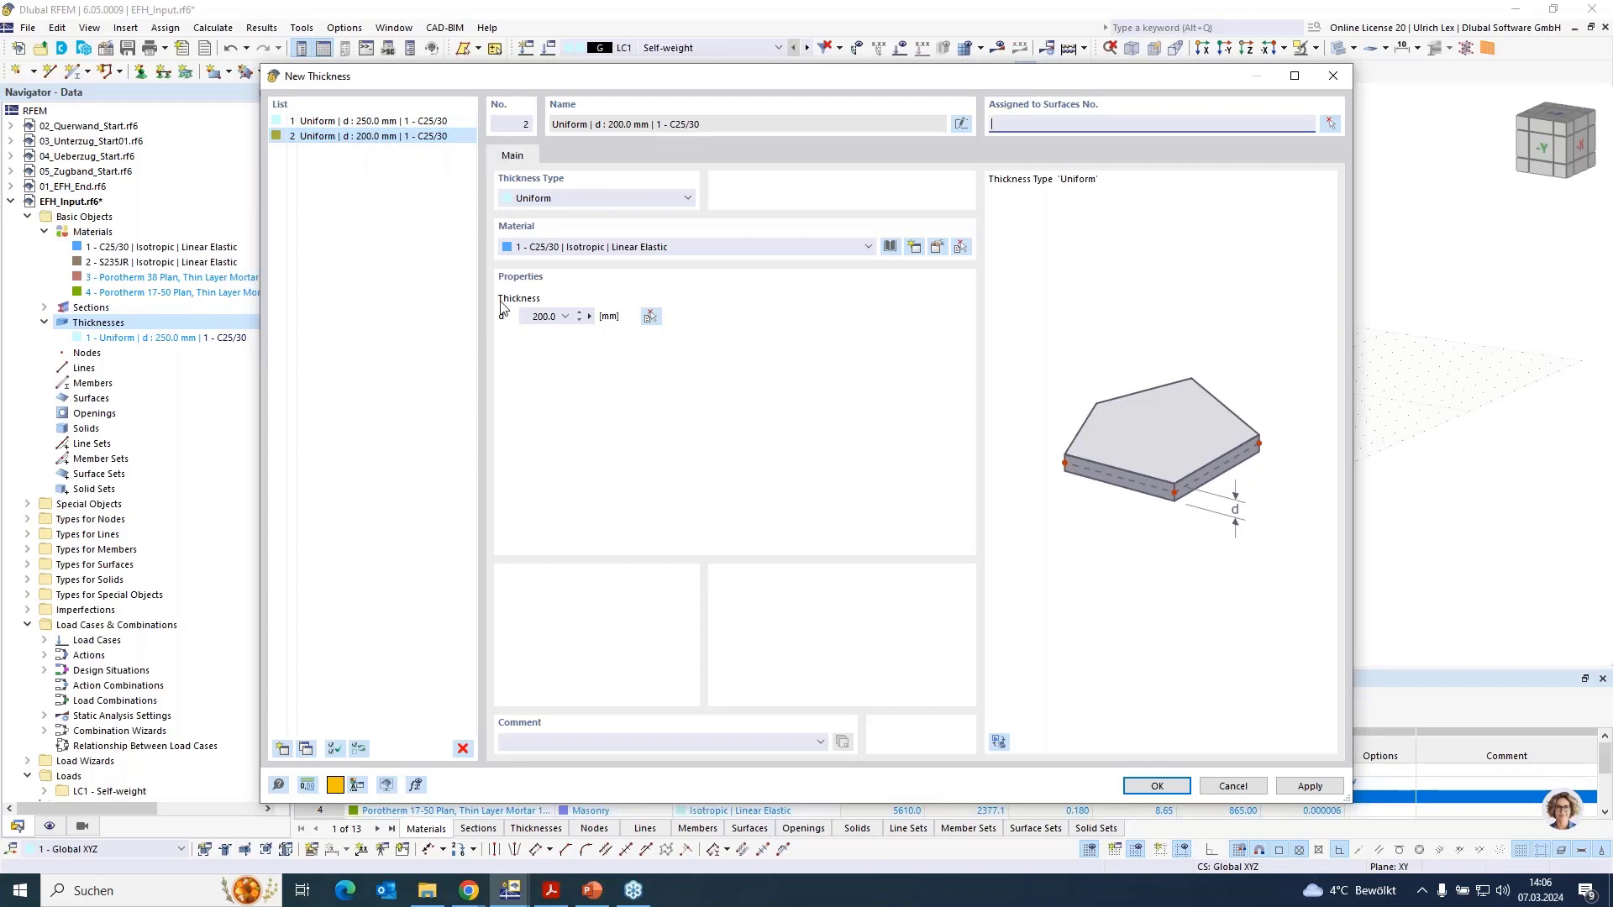
Add a uniform thickness of 380 mm using the Porotherm 38 Plan masonry material
click(283, 748)
click(644, 247)
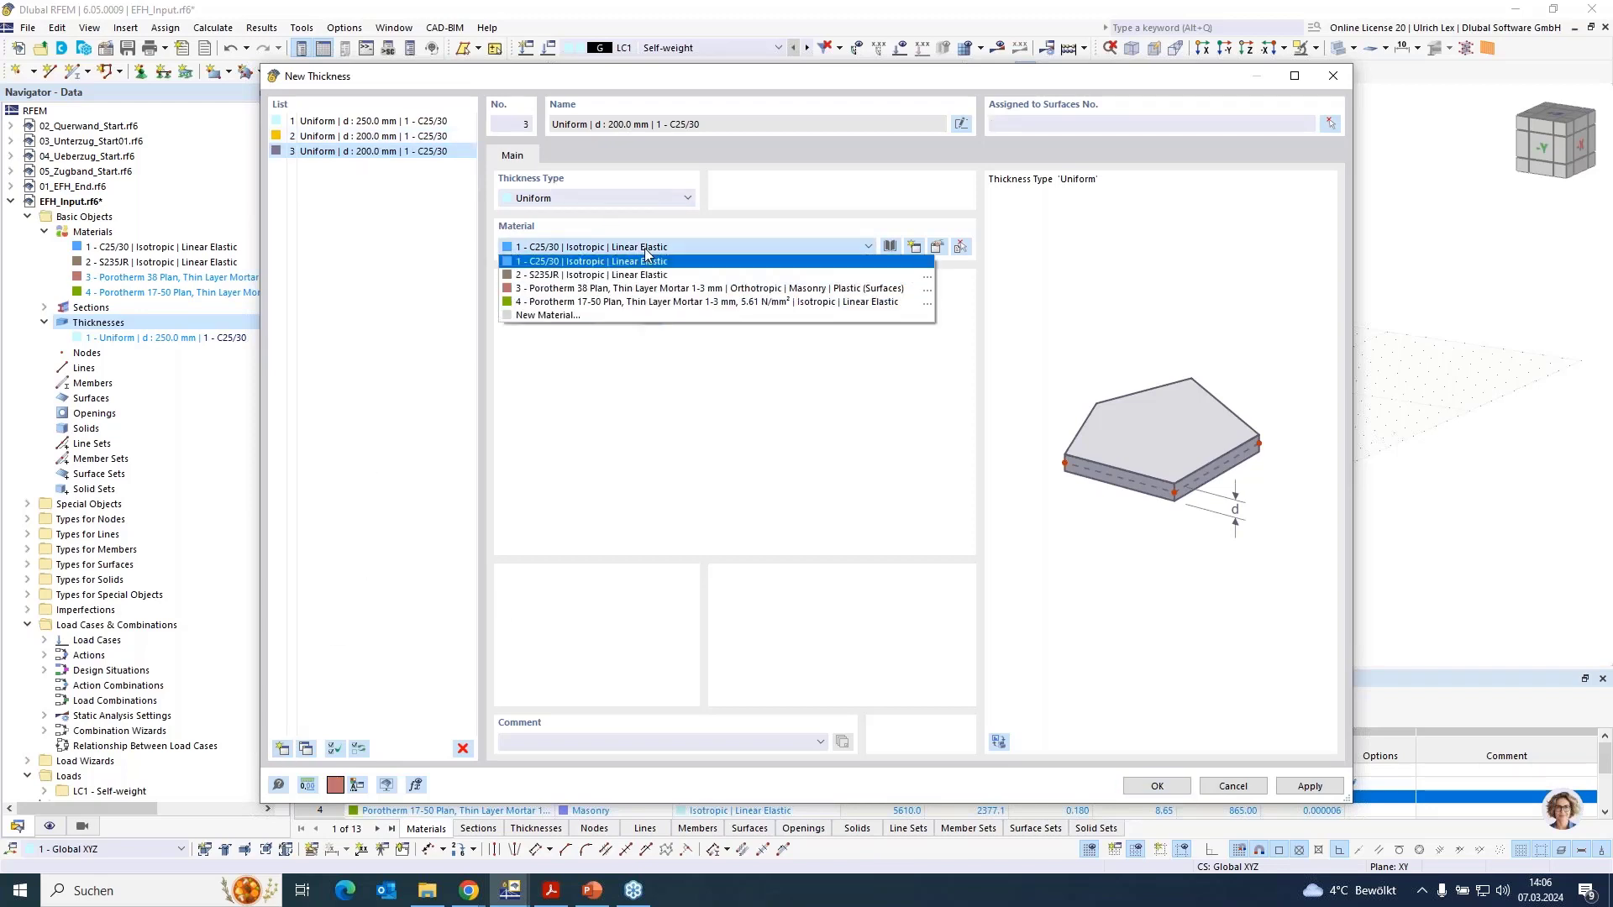
click(769, 288)
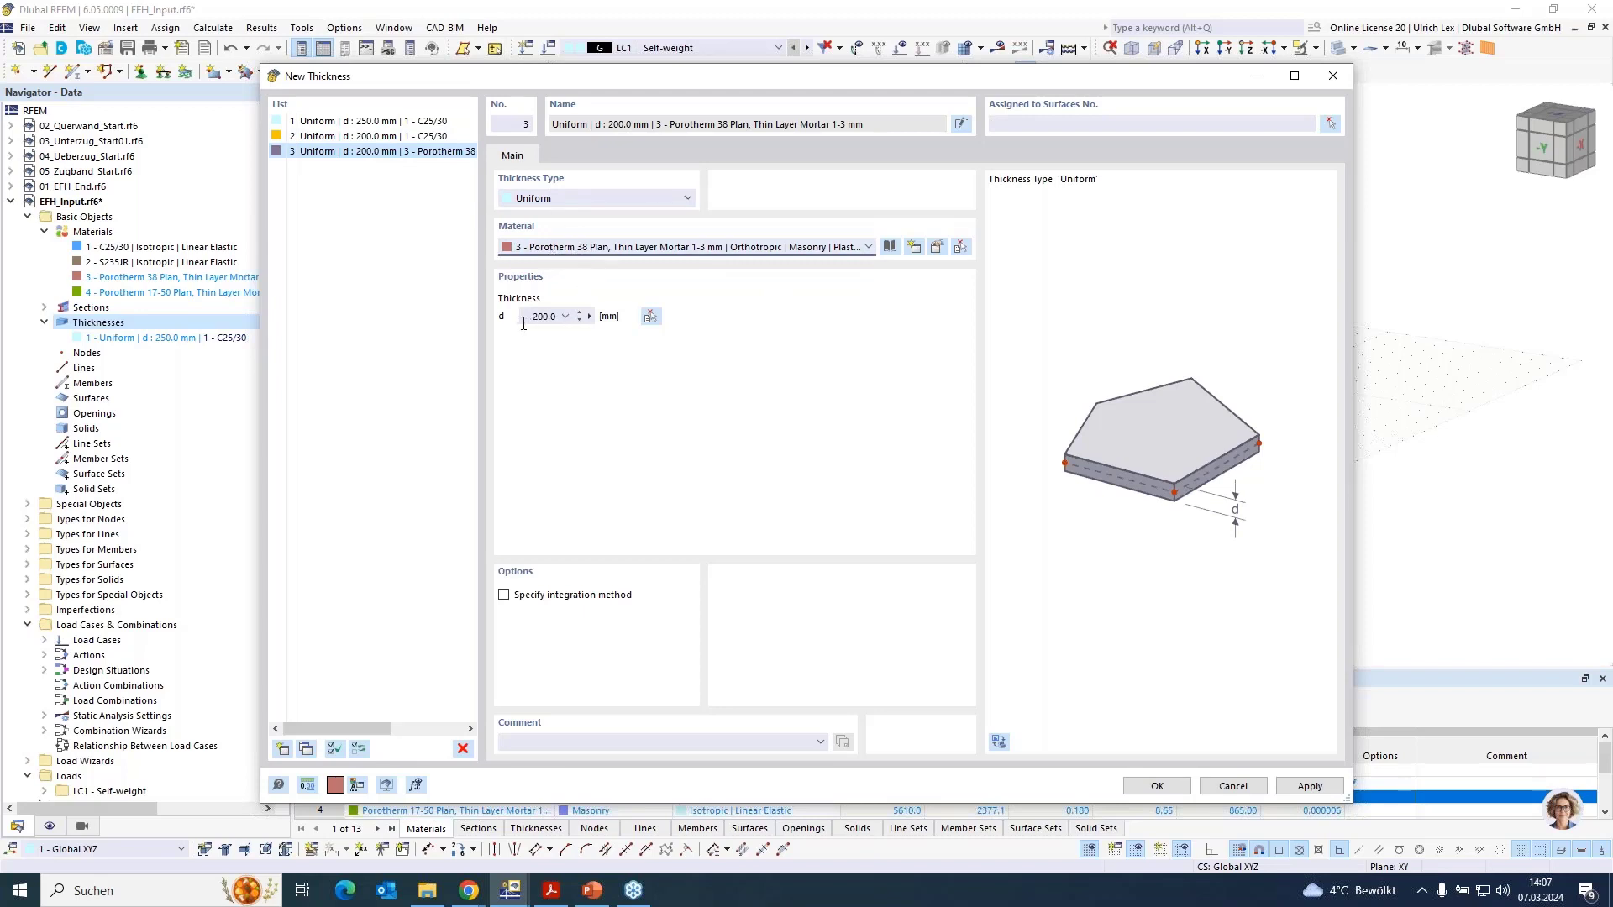
drag(523, 323, 571, 322)
text(380)
Add a uniform thickness of 170 mm using the Porotherm 17-50 Plan material and save all new thicknesses
click(286, 754)
click(612, 245)
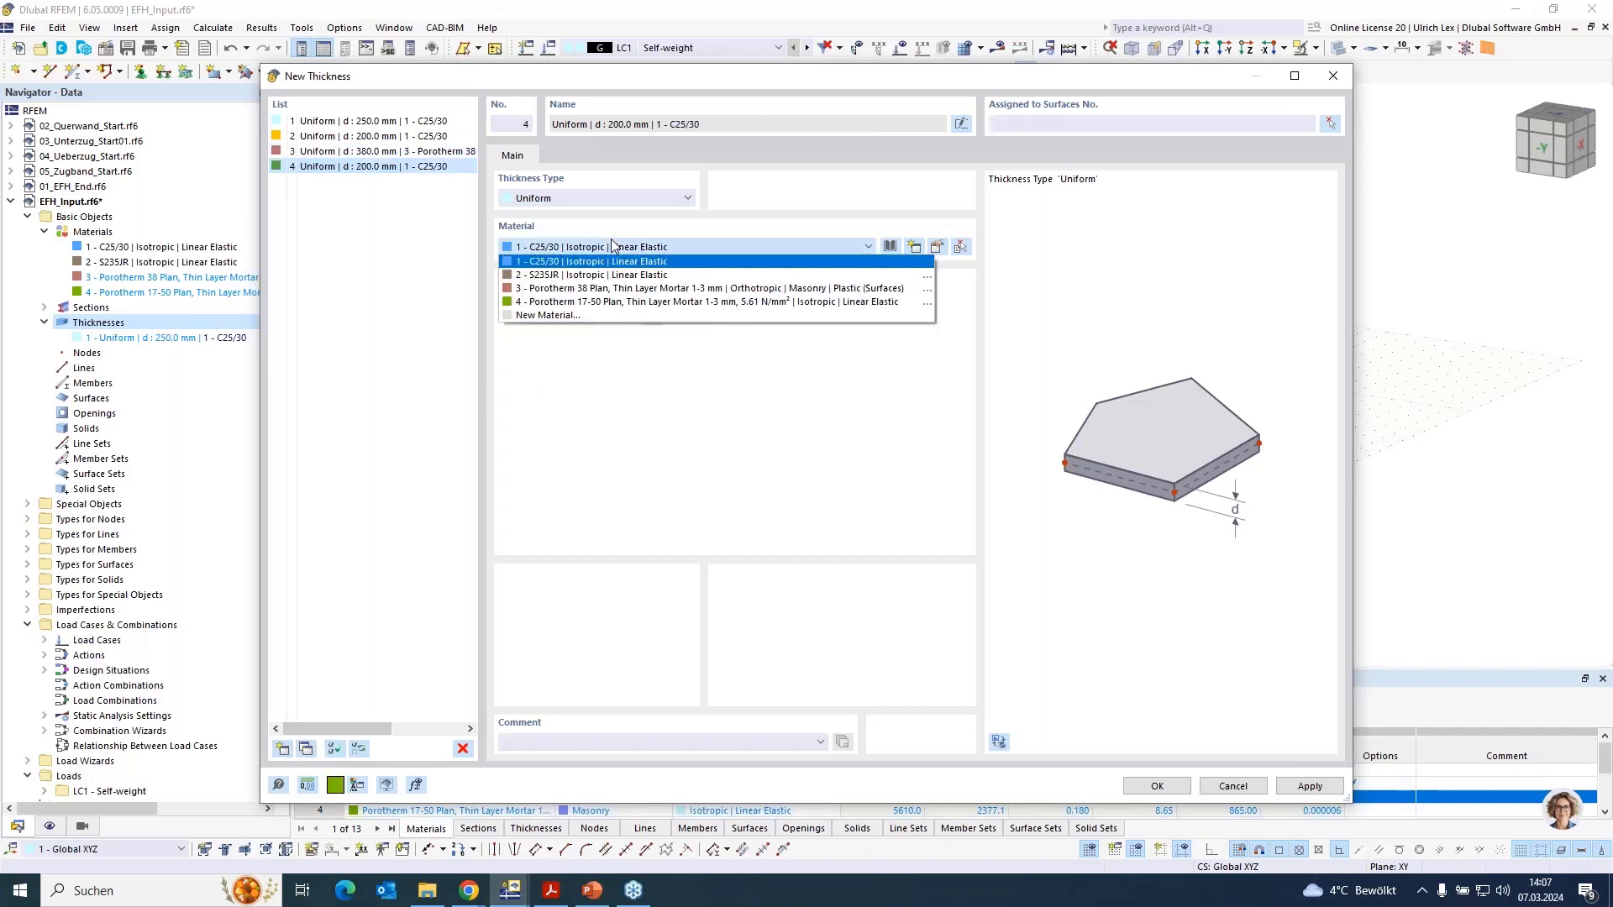
click(585, 303)
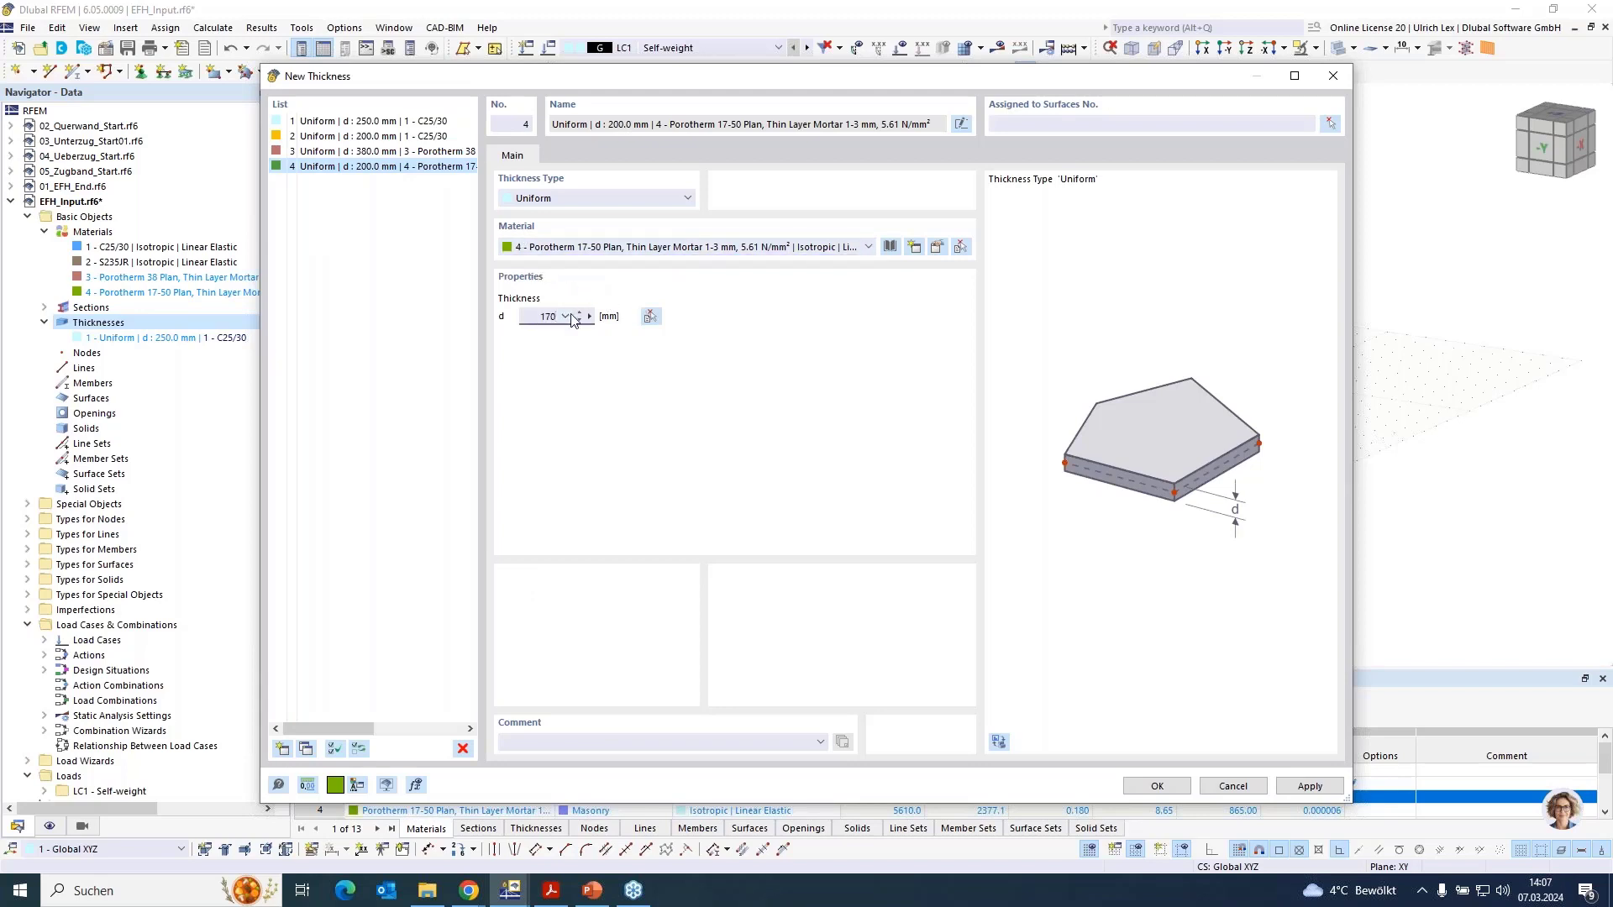
click(1158, 786)
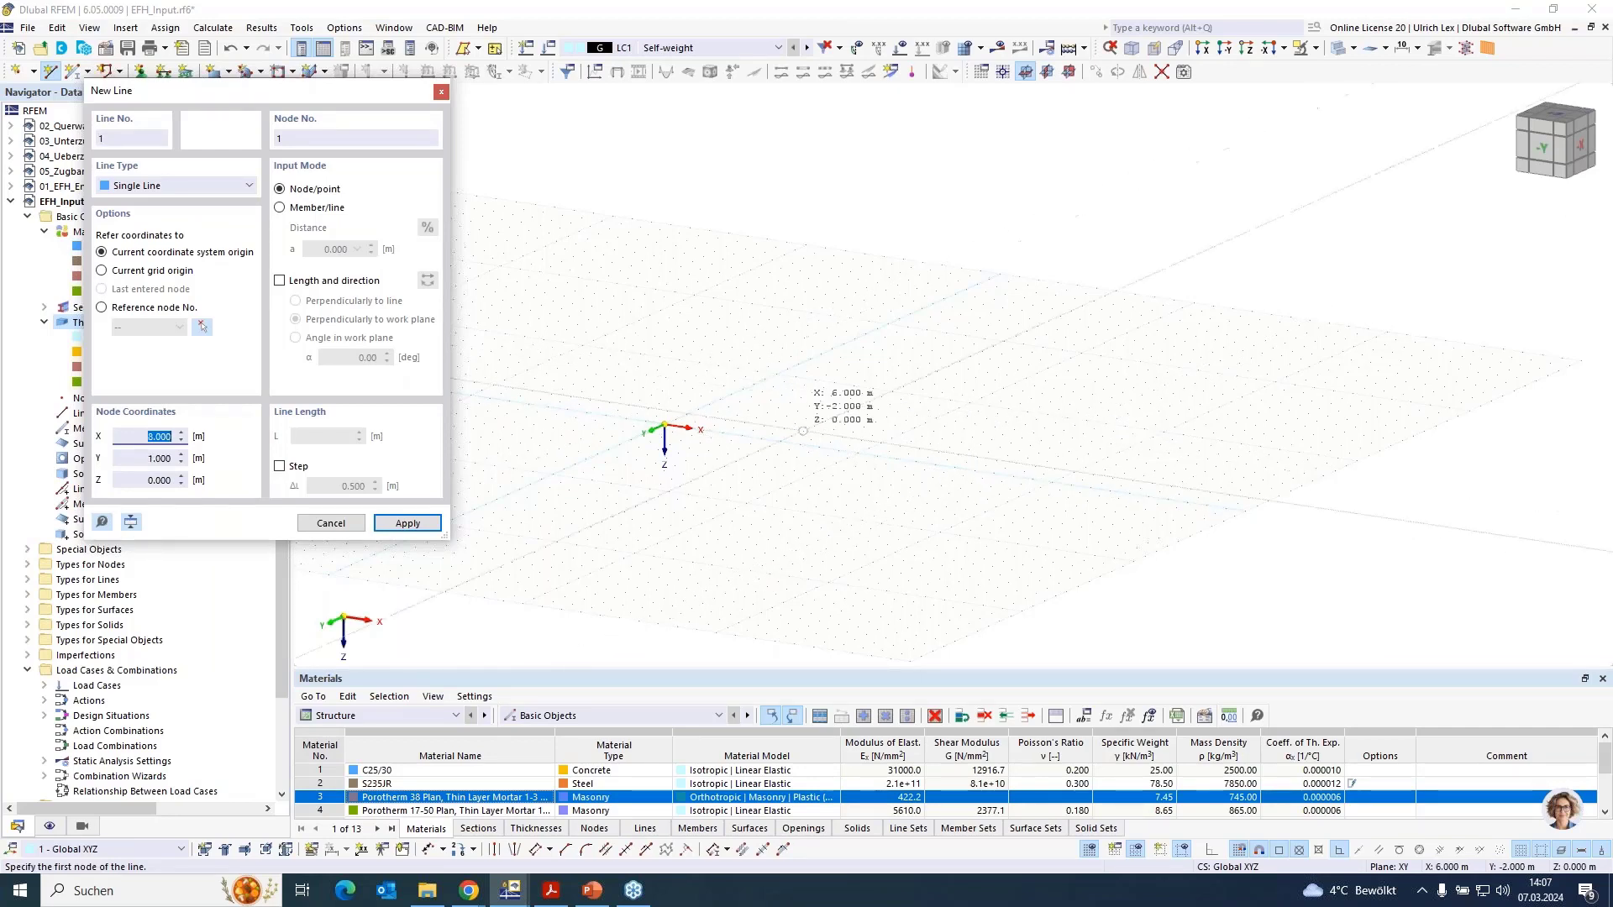
Draw a closed rectangular outline of single lines from the origin, 7 m in negative Y and 9 m in X
scroll(684, 427, up, 4)
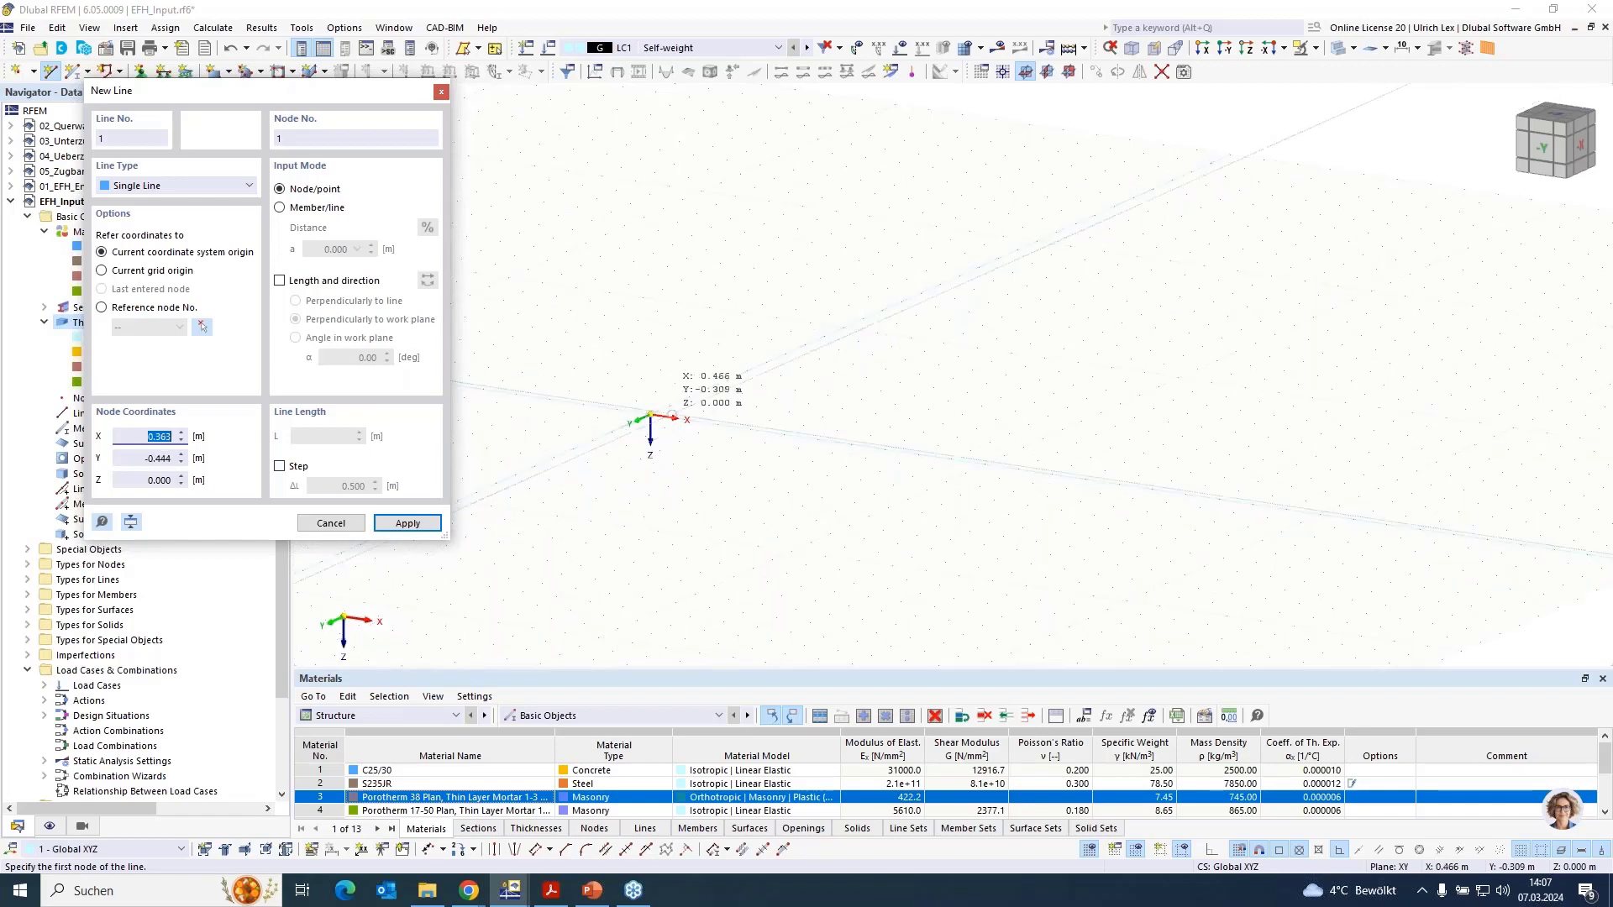
click(650, 416)
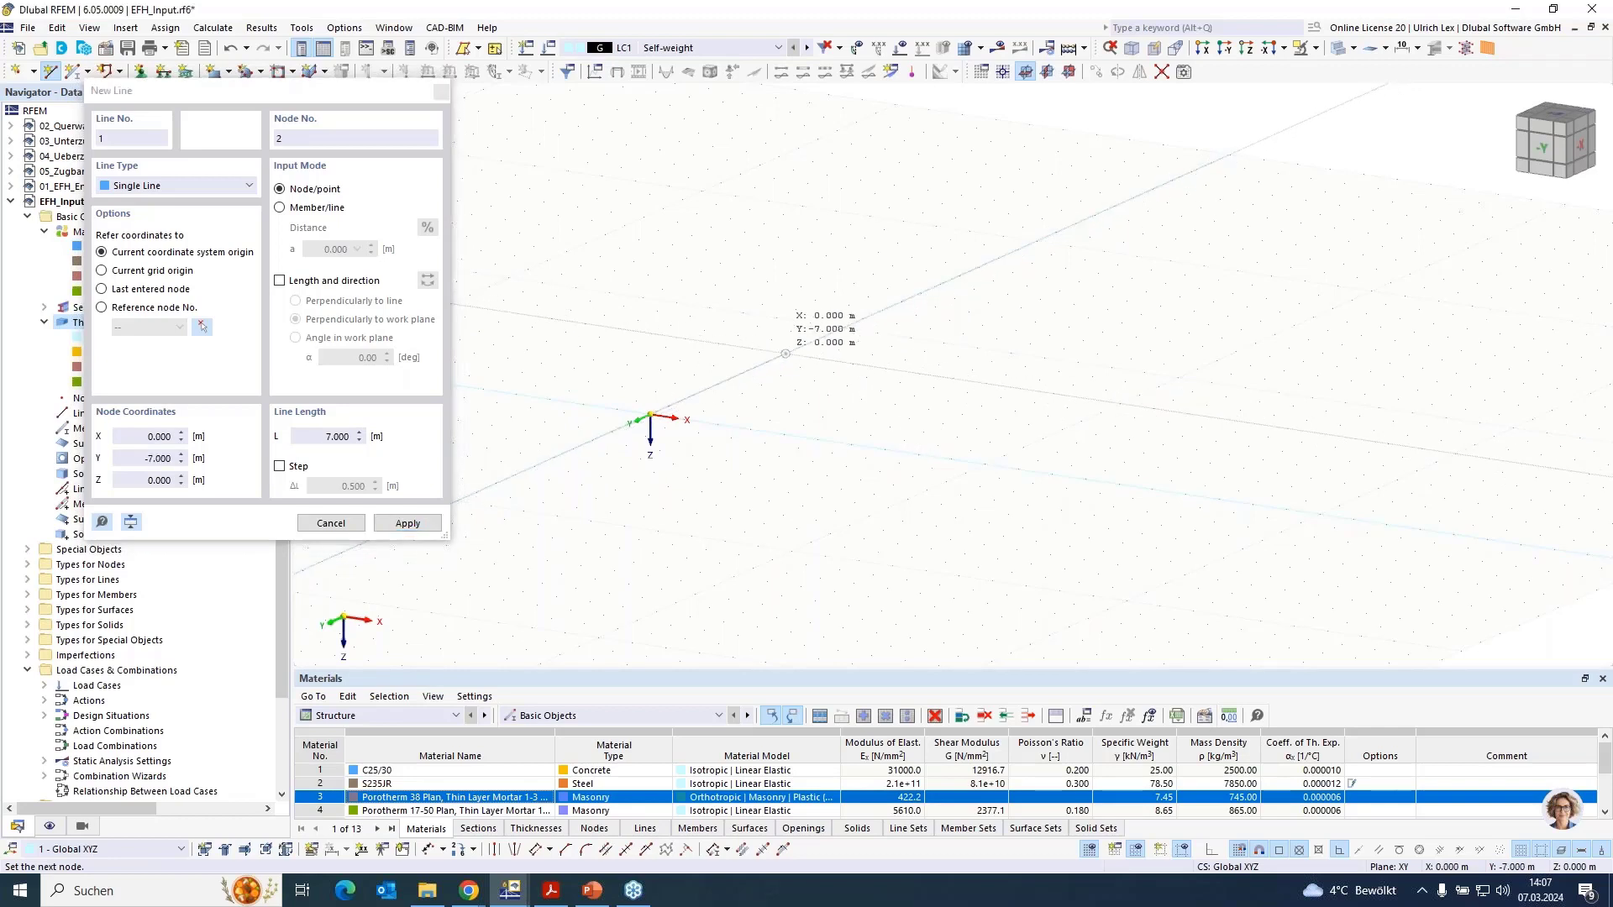
click(785, 354)
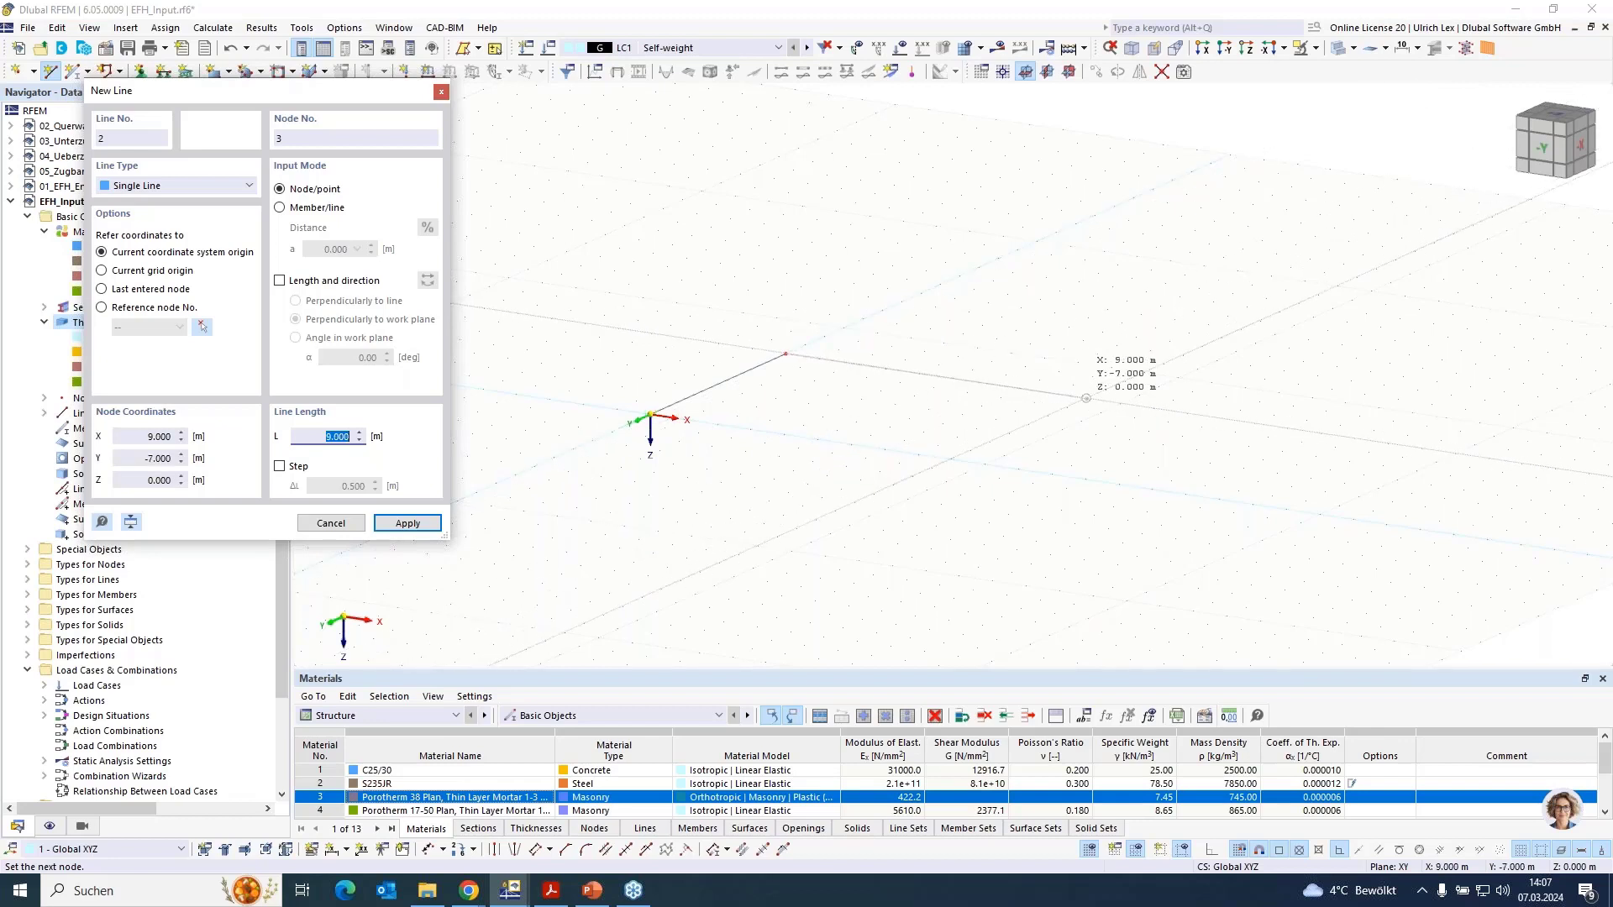
click(1085, 398)
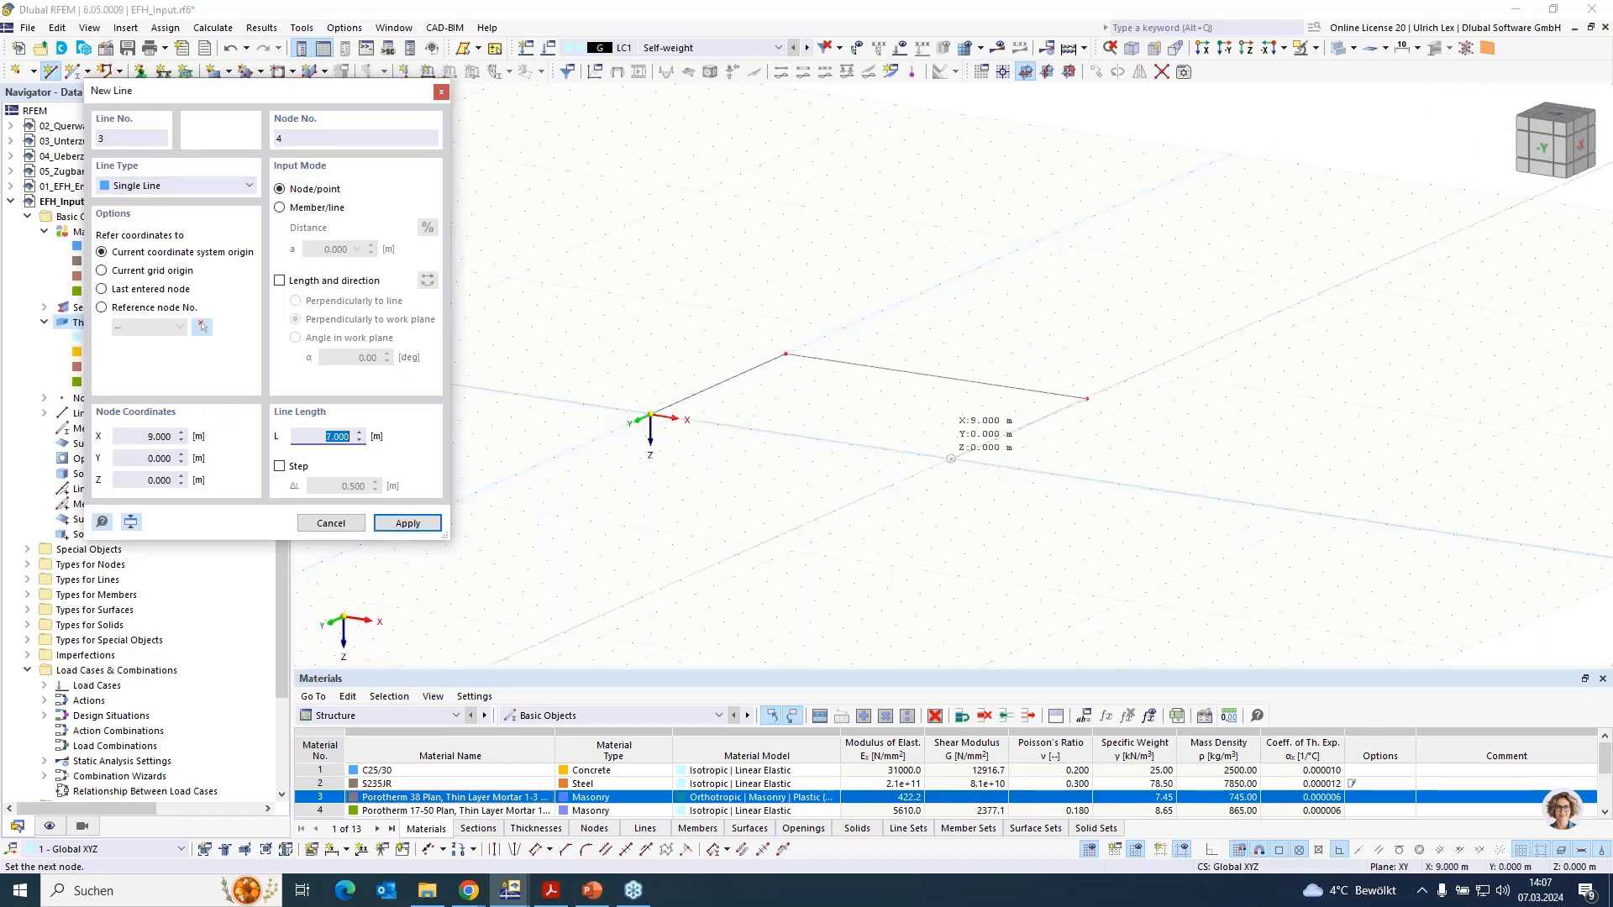
click(951, 458)
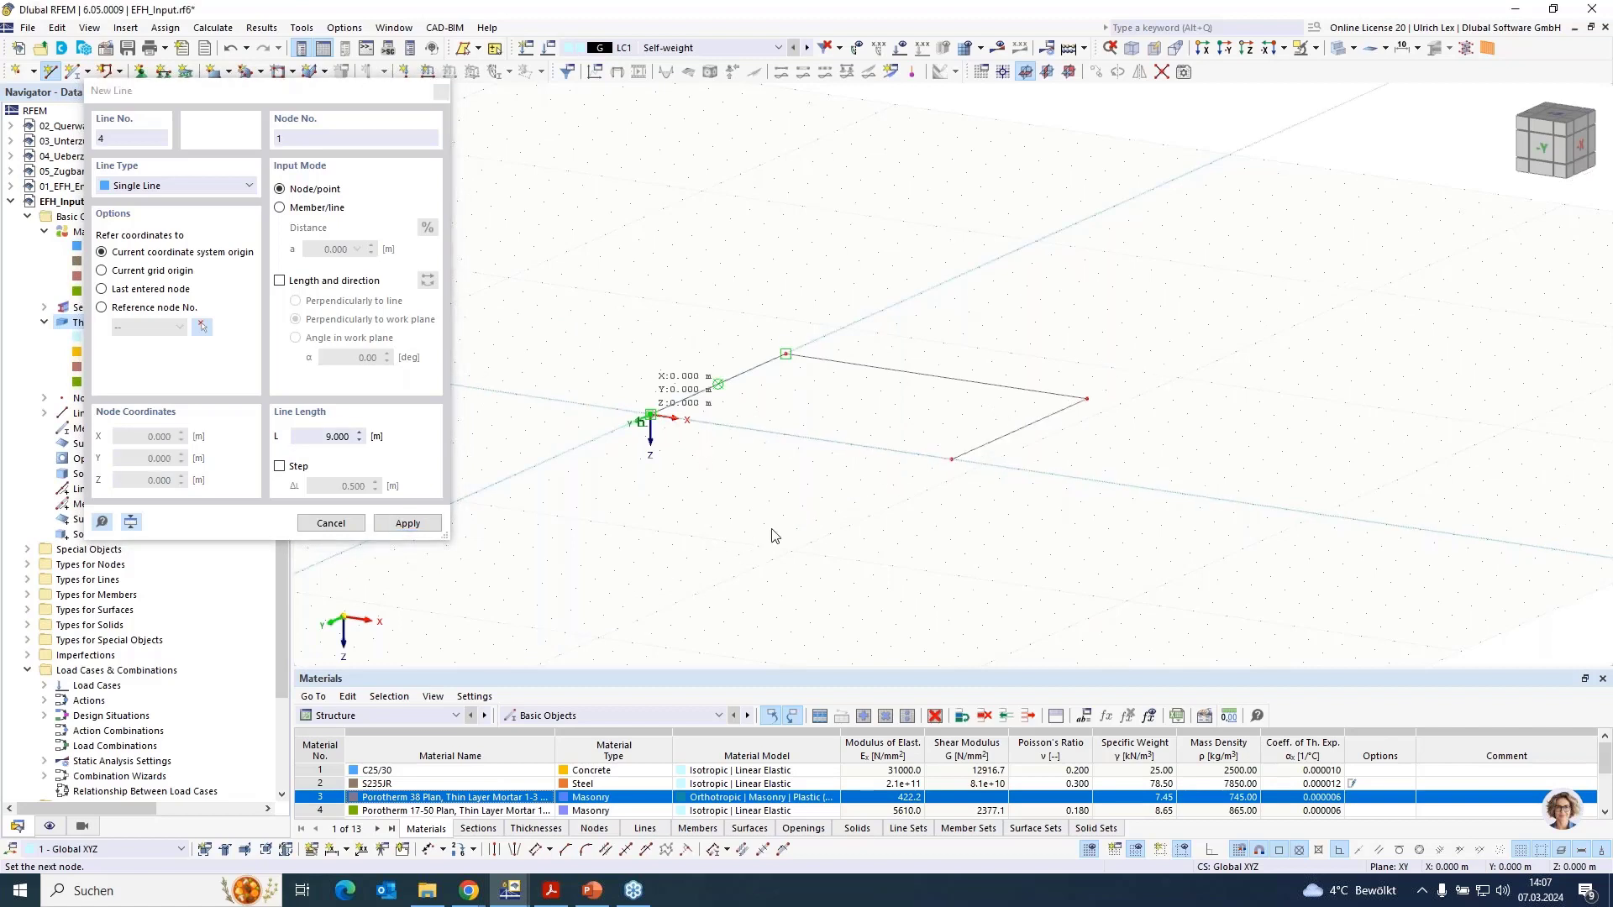
click(650, 415)
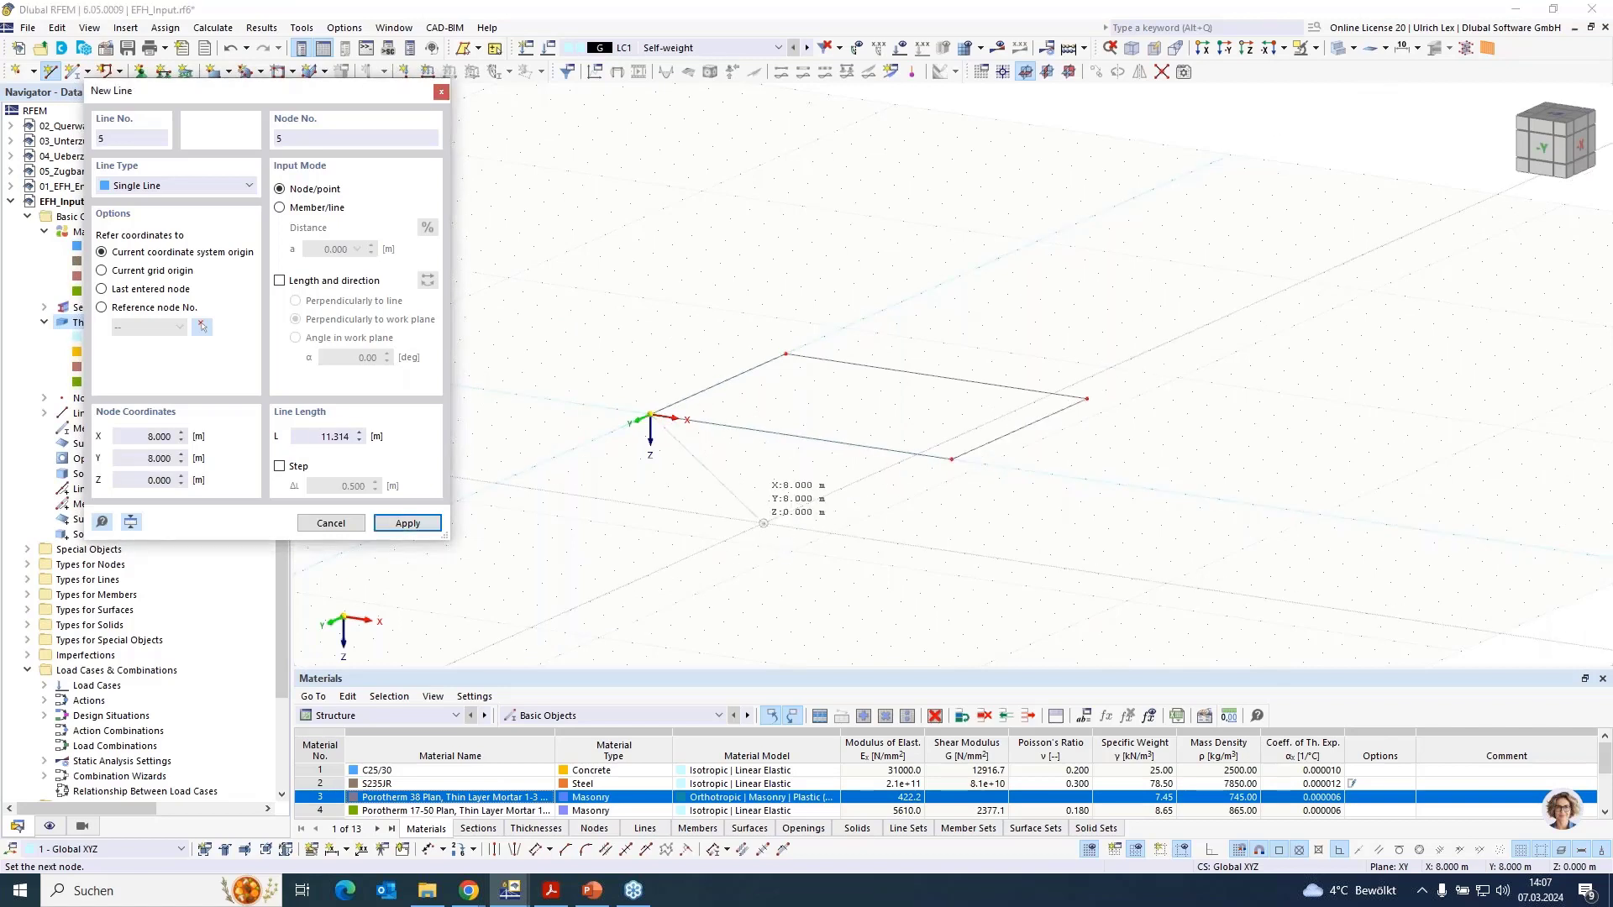
key(Escape)
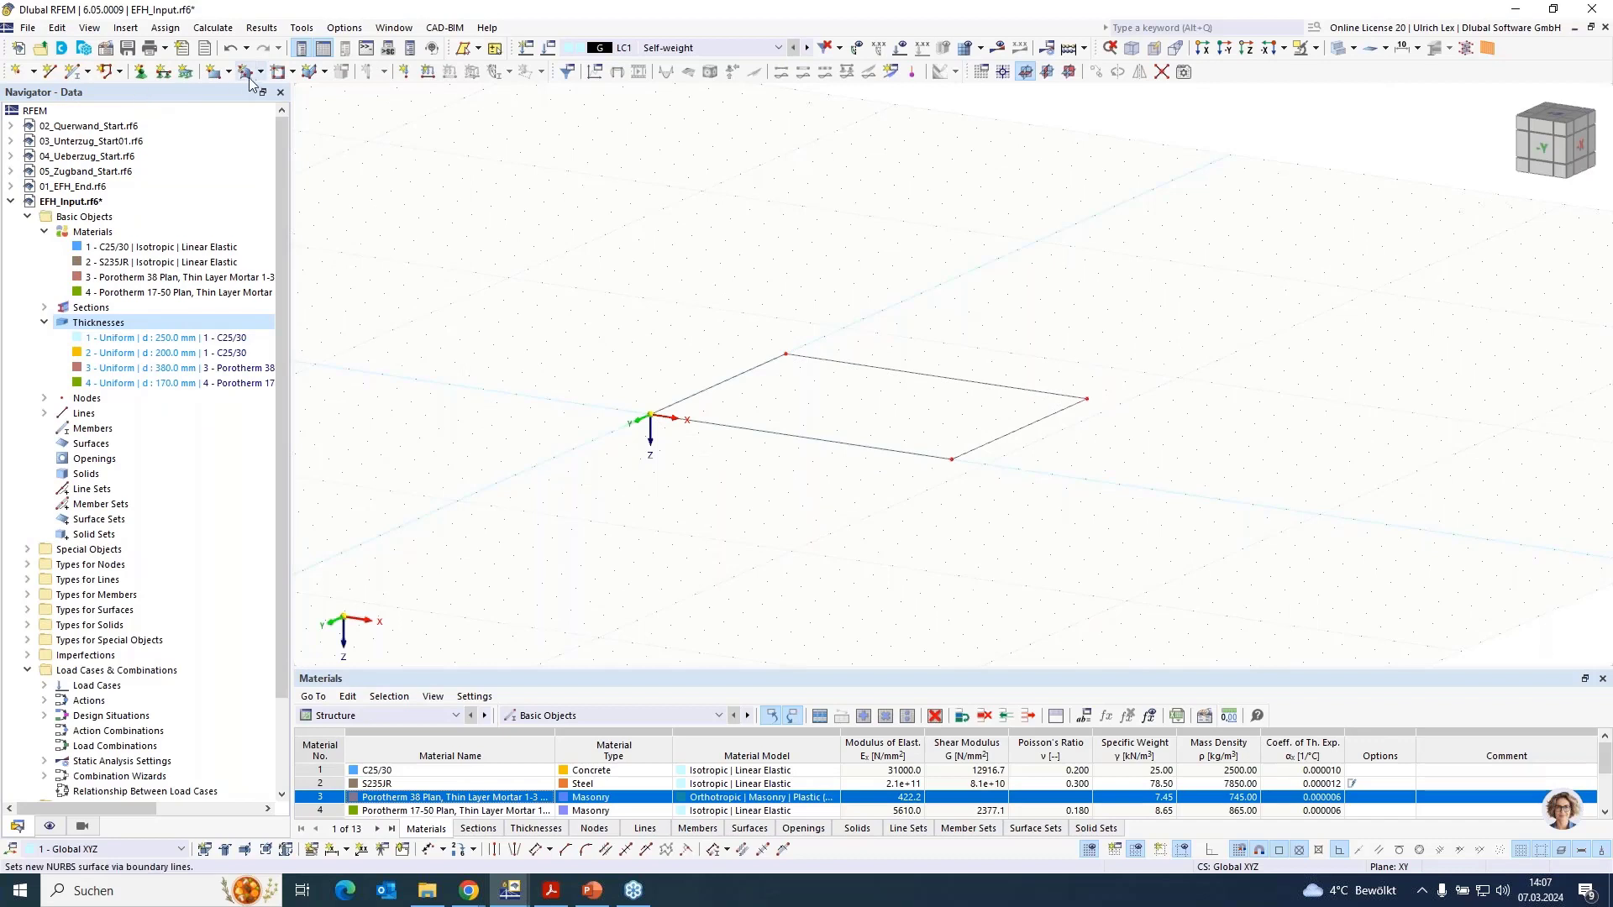
Create the floor slab surface by selecting the rectangle's boundary lines, using the uniform 250 mm C25/30 thickness
click(262, 73)
click(228, 72)
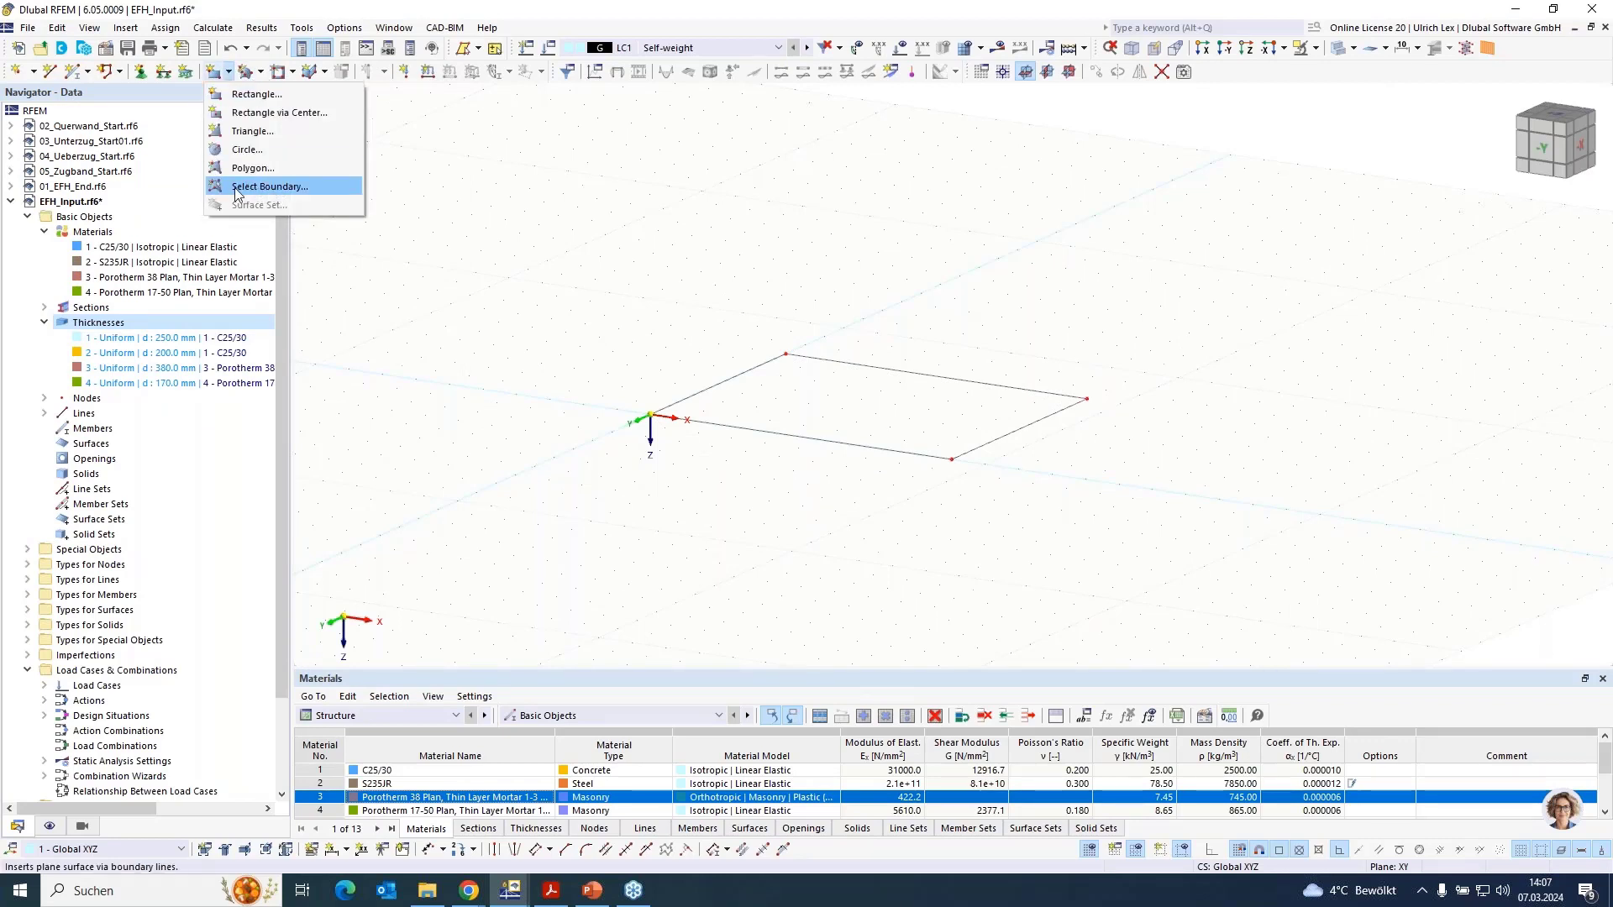
click(238, 186)
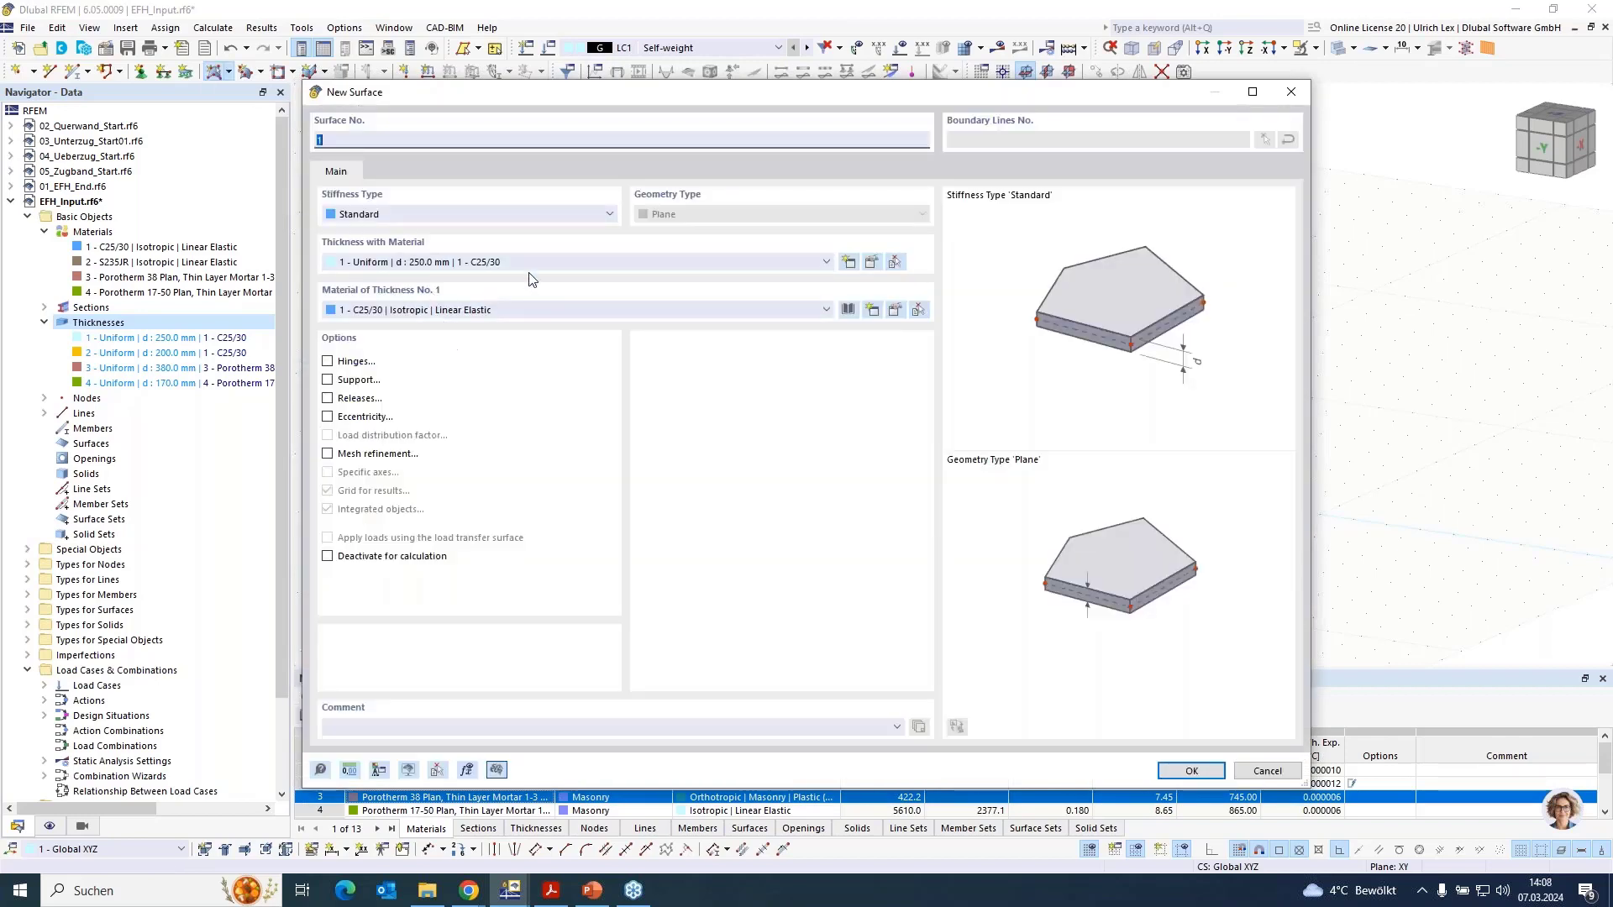
click(349, 269)
click(353, 277)
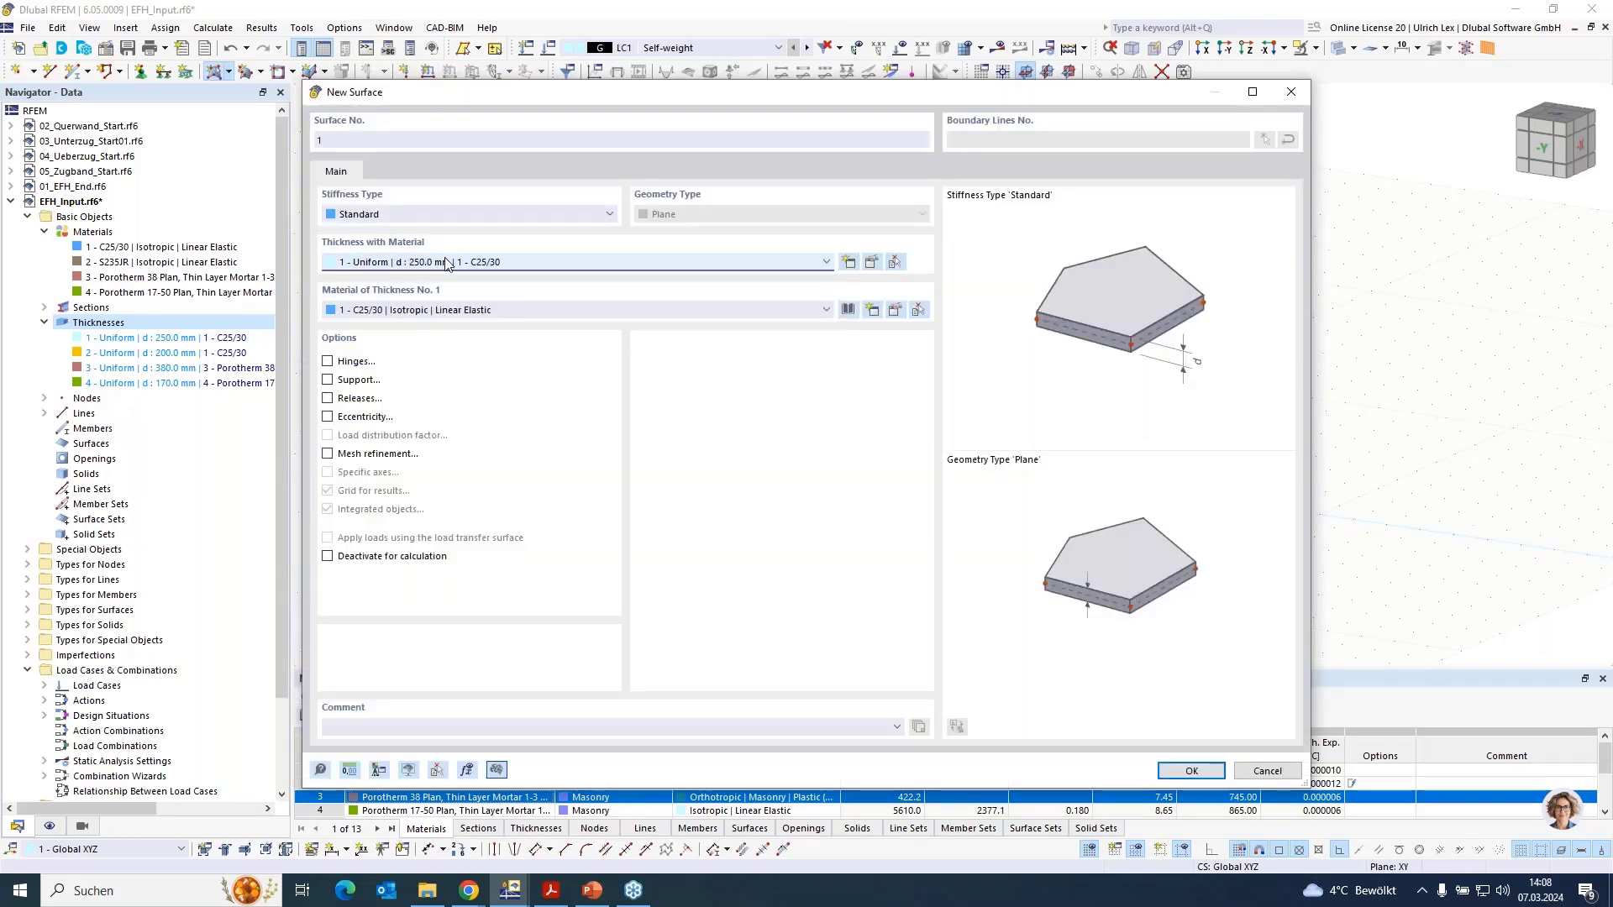
click(1173, 774)
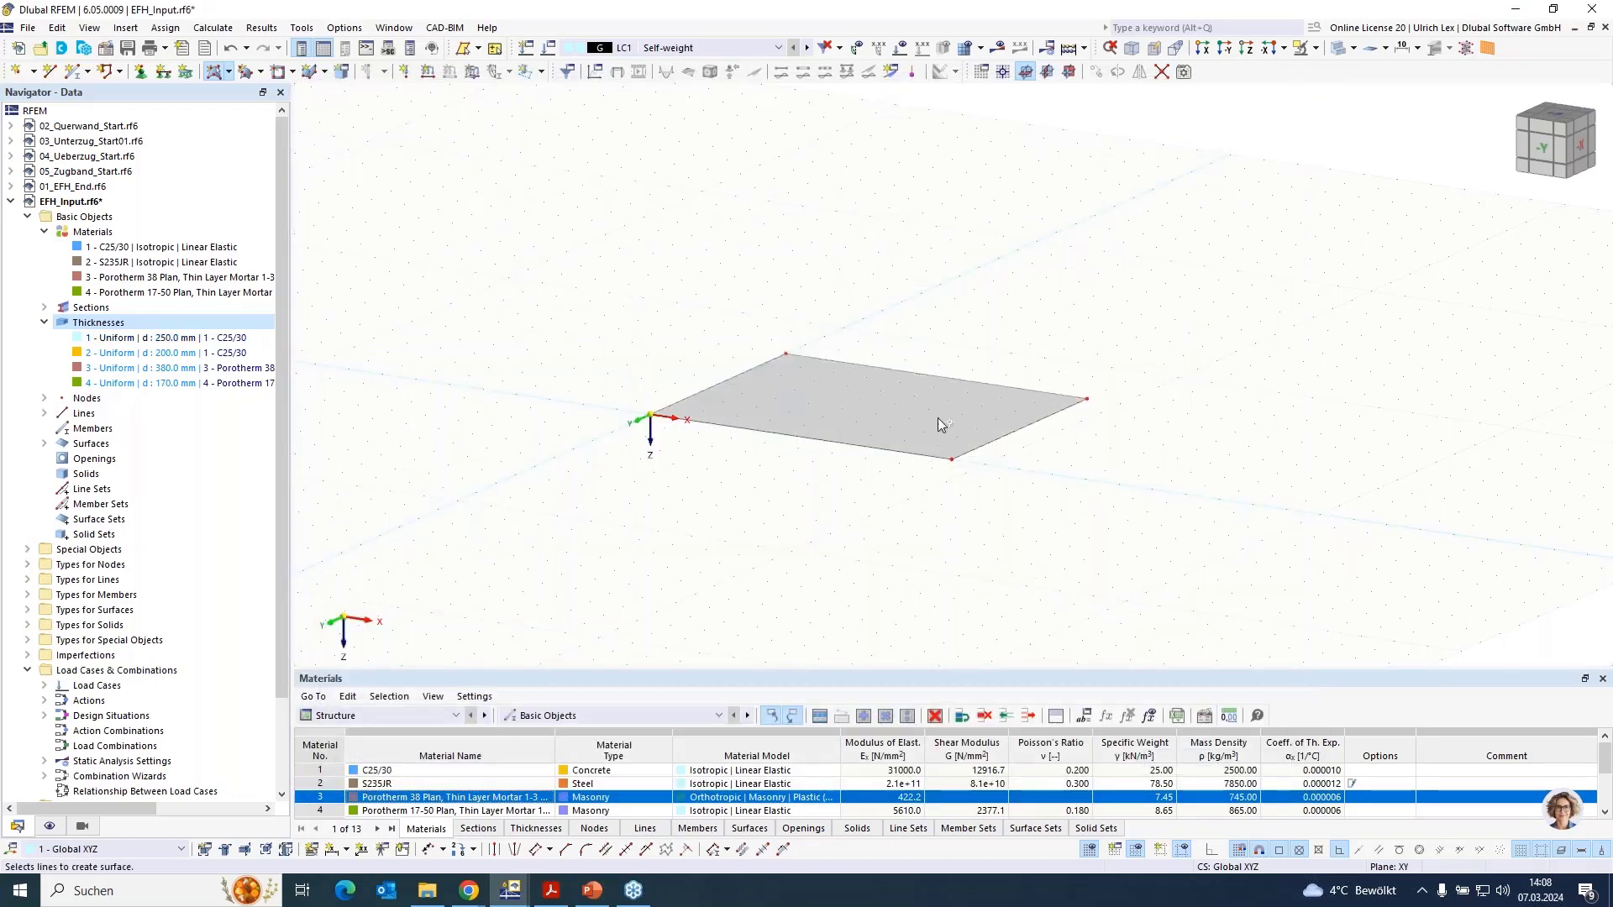
key(Escape)
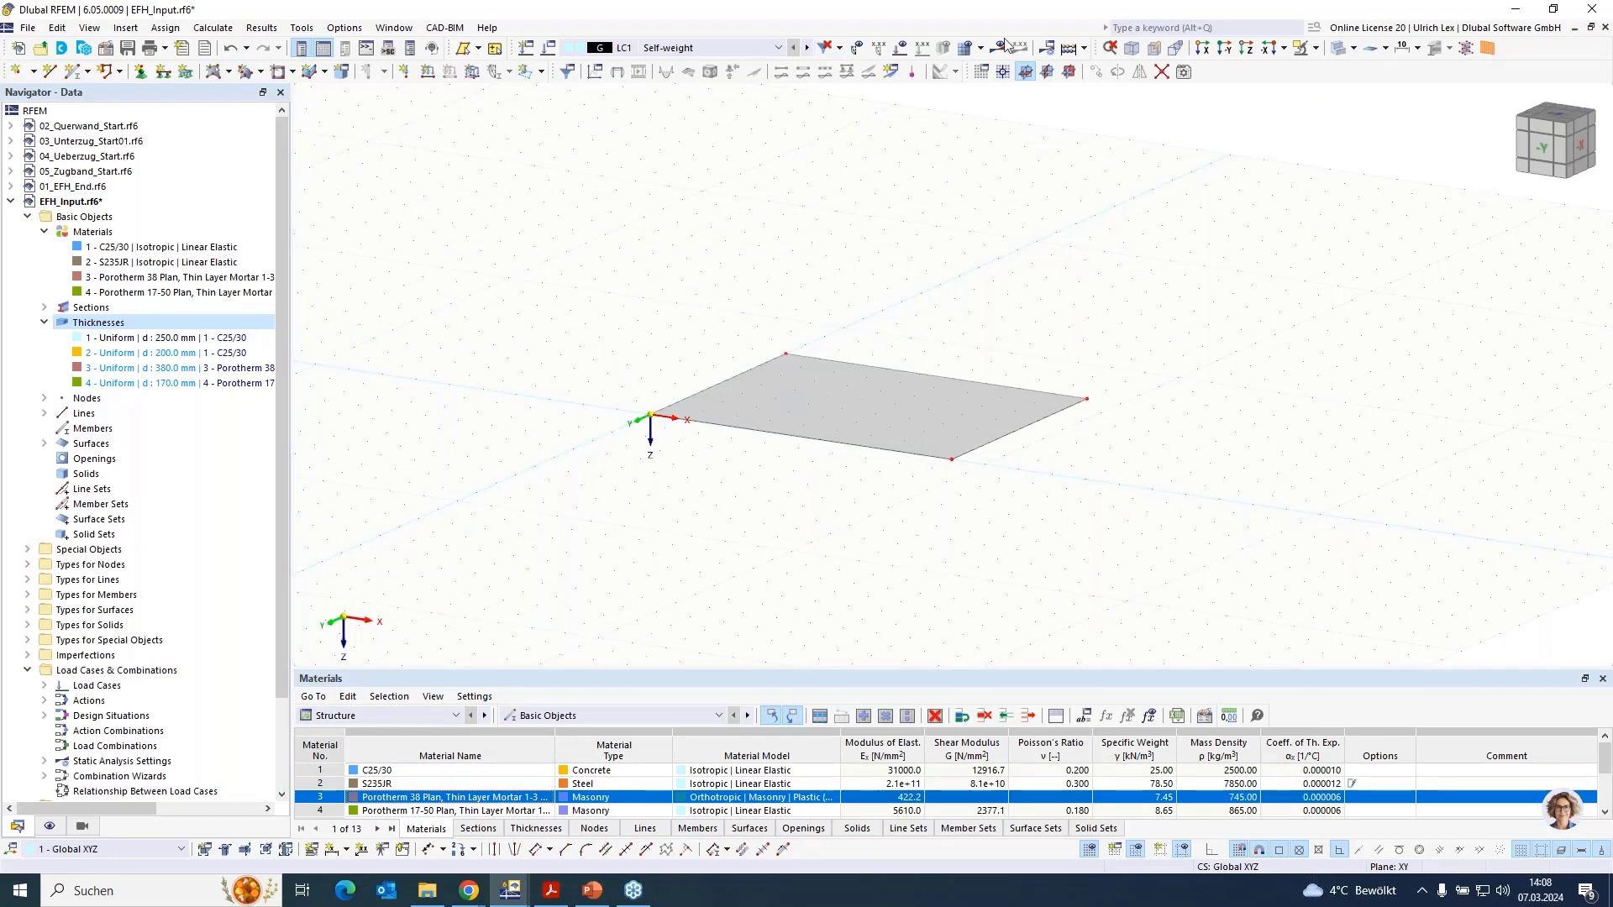
Draw a rectangular wall in the XZ plane from the origin to X 9 m, Z -3 m, using the 380 mm Porotherm 38 Plan thickness
click(1070, 73)
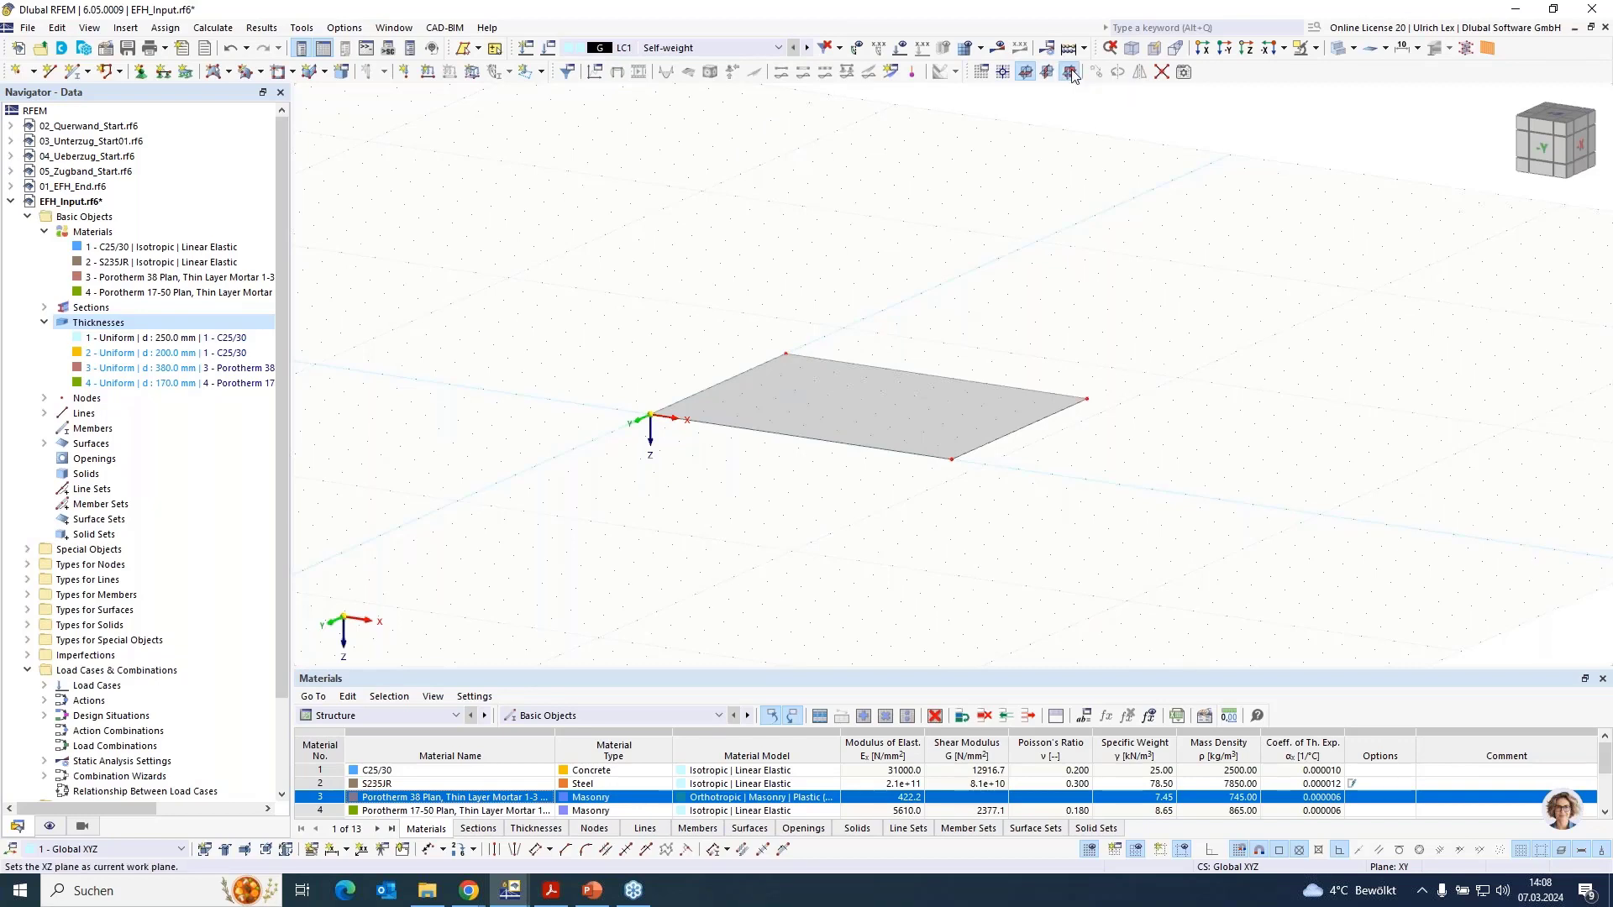
click(229, 72)
click(233, 100)
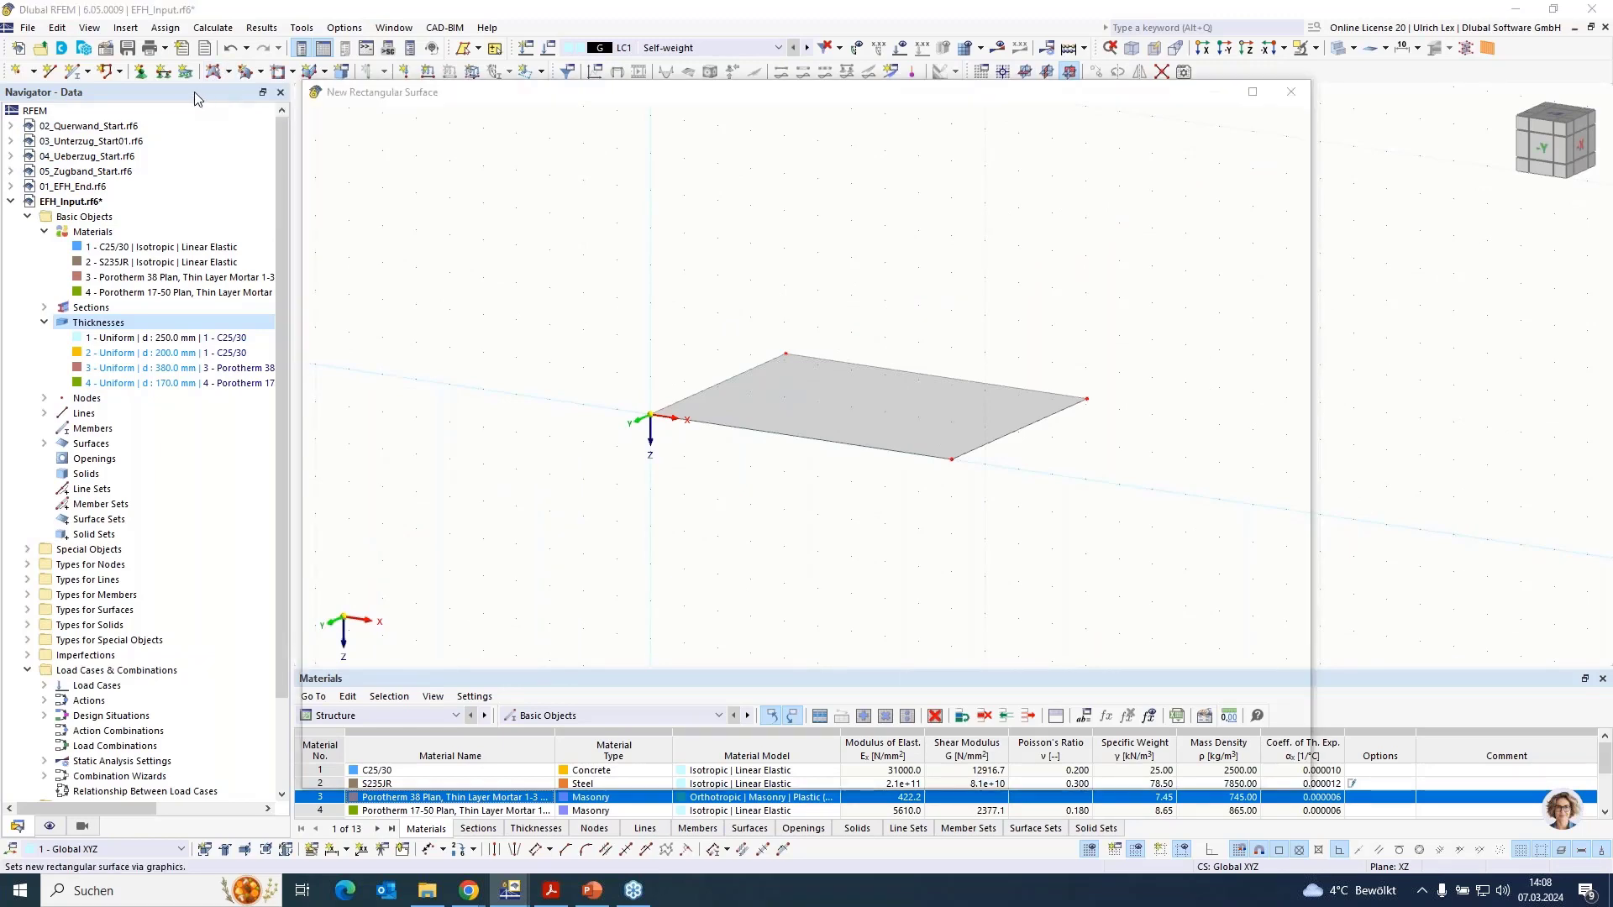
click(522, 269)
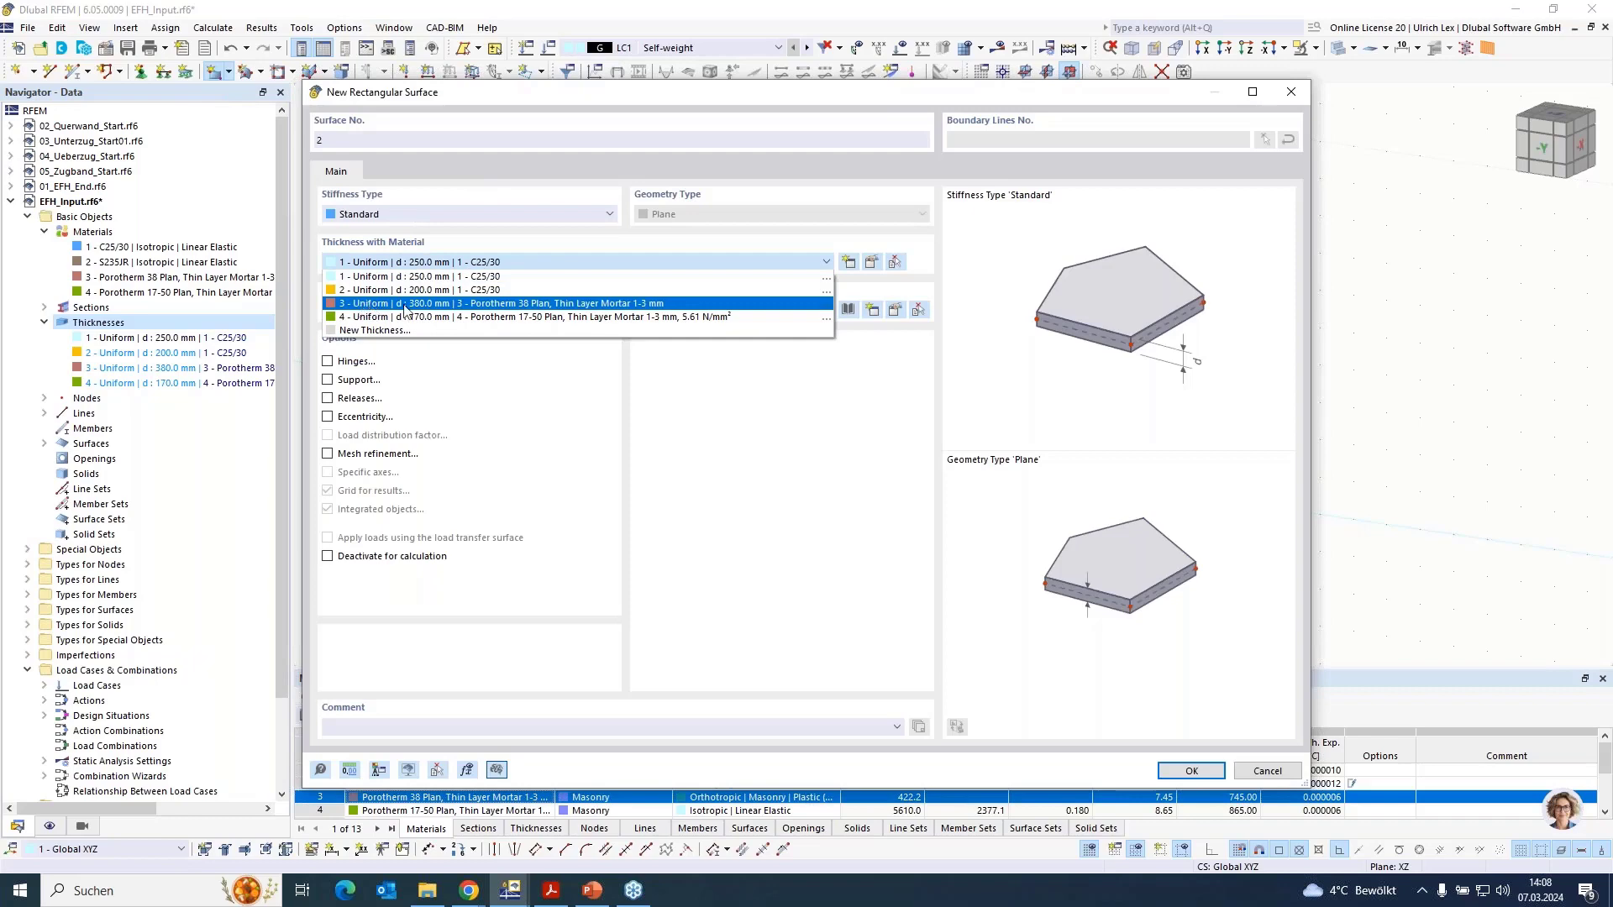
click(512, 304)
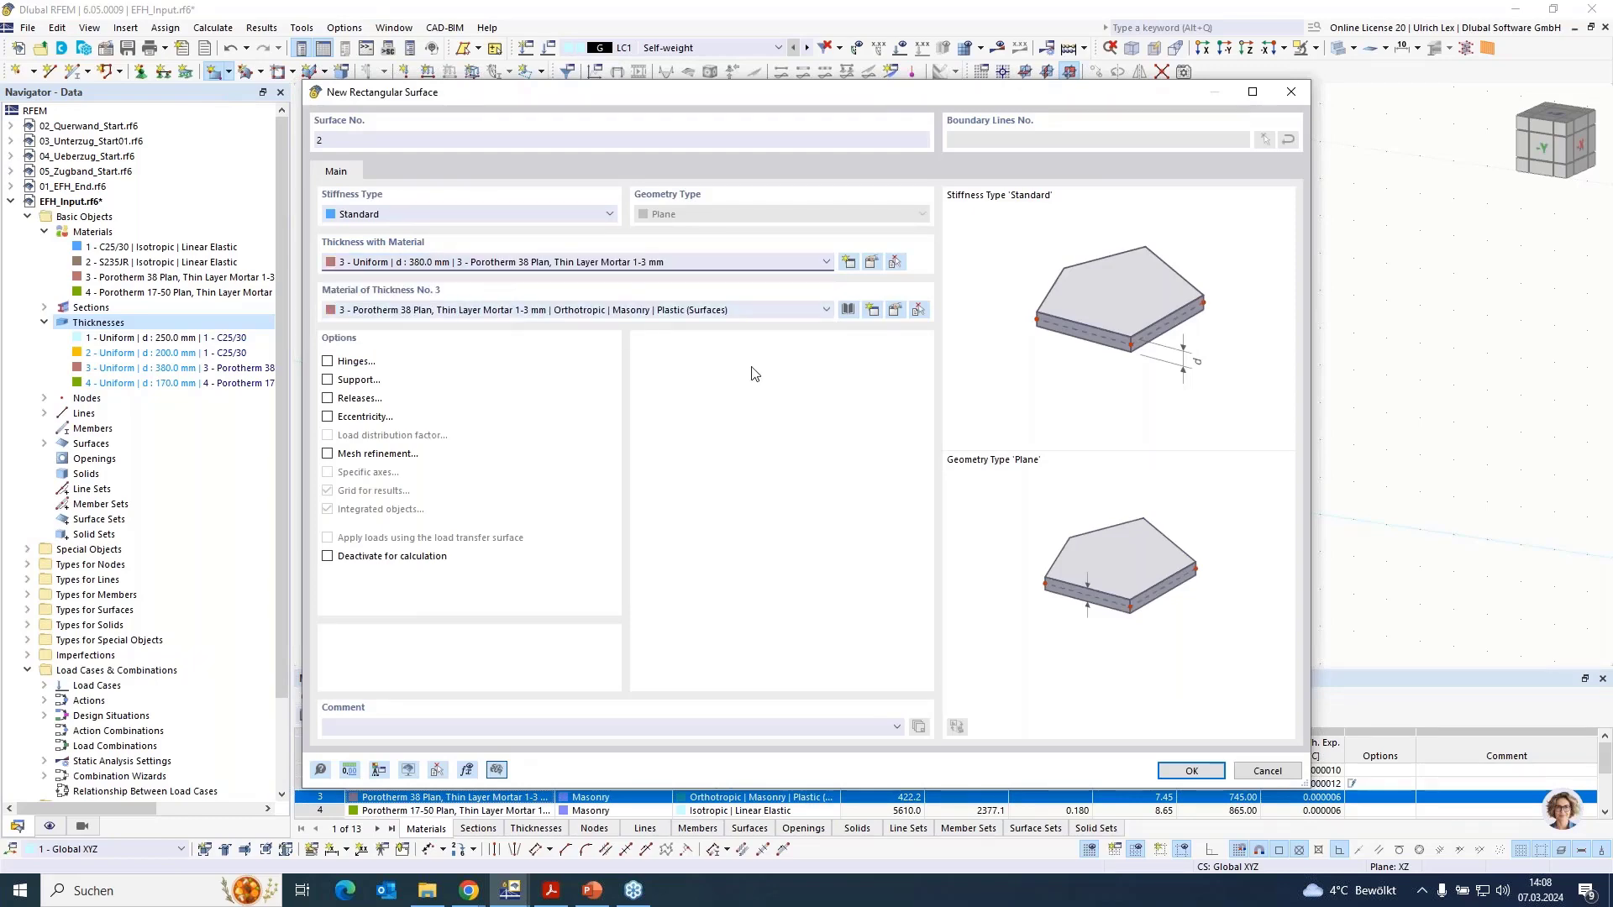
click(1176, 768)
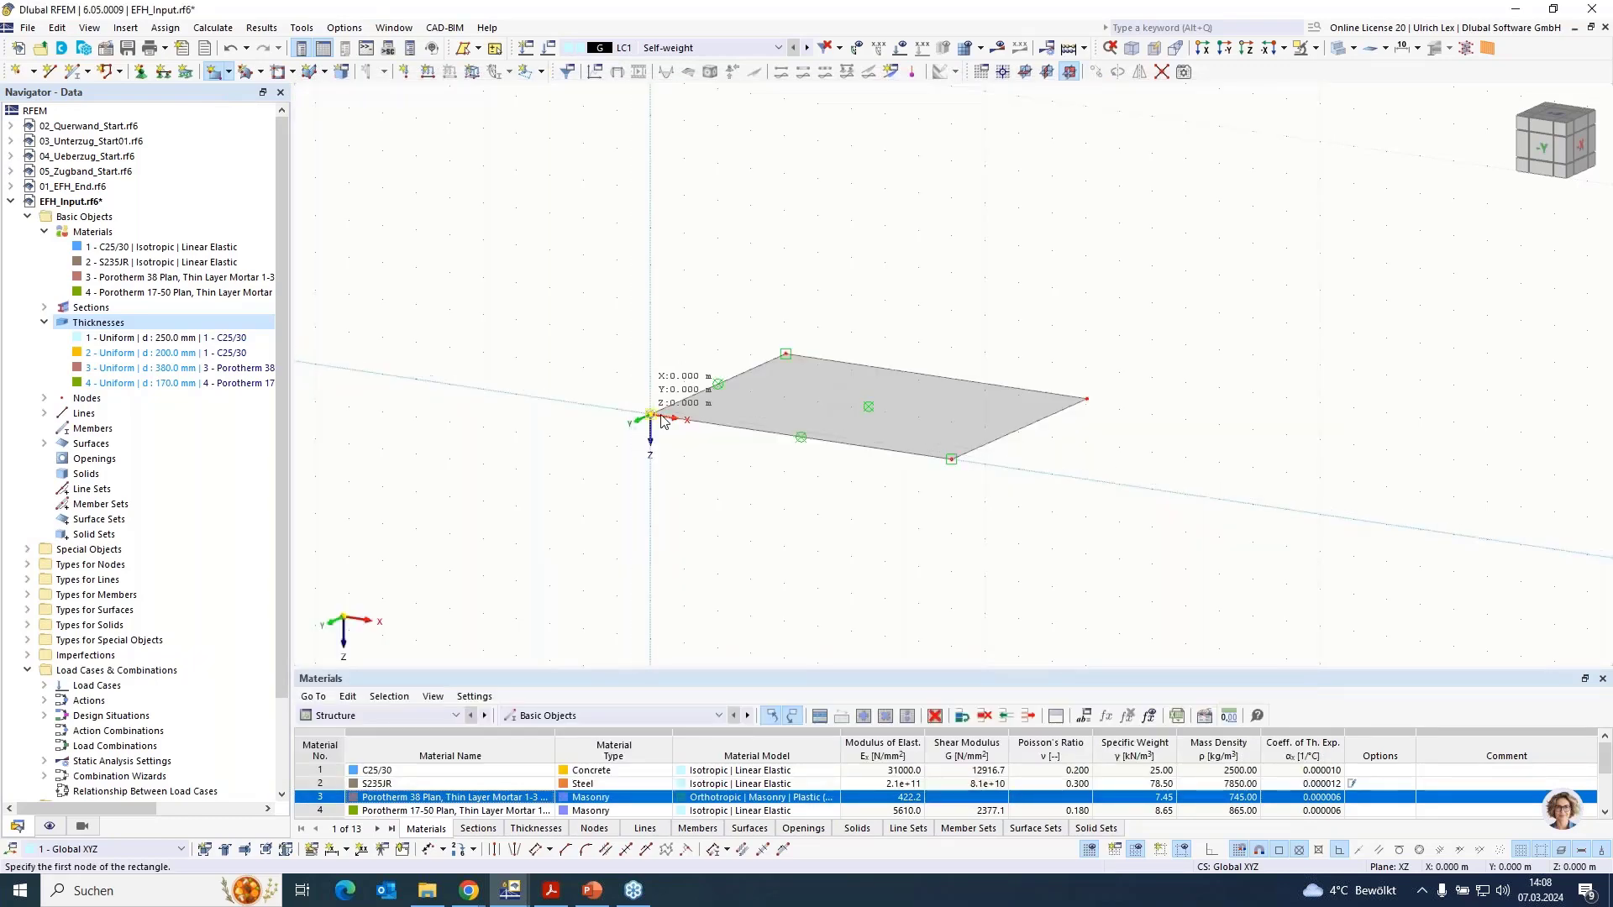
click(992, 475)
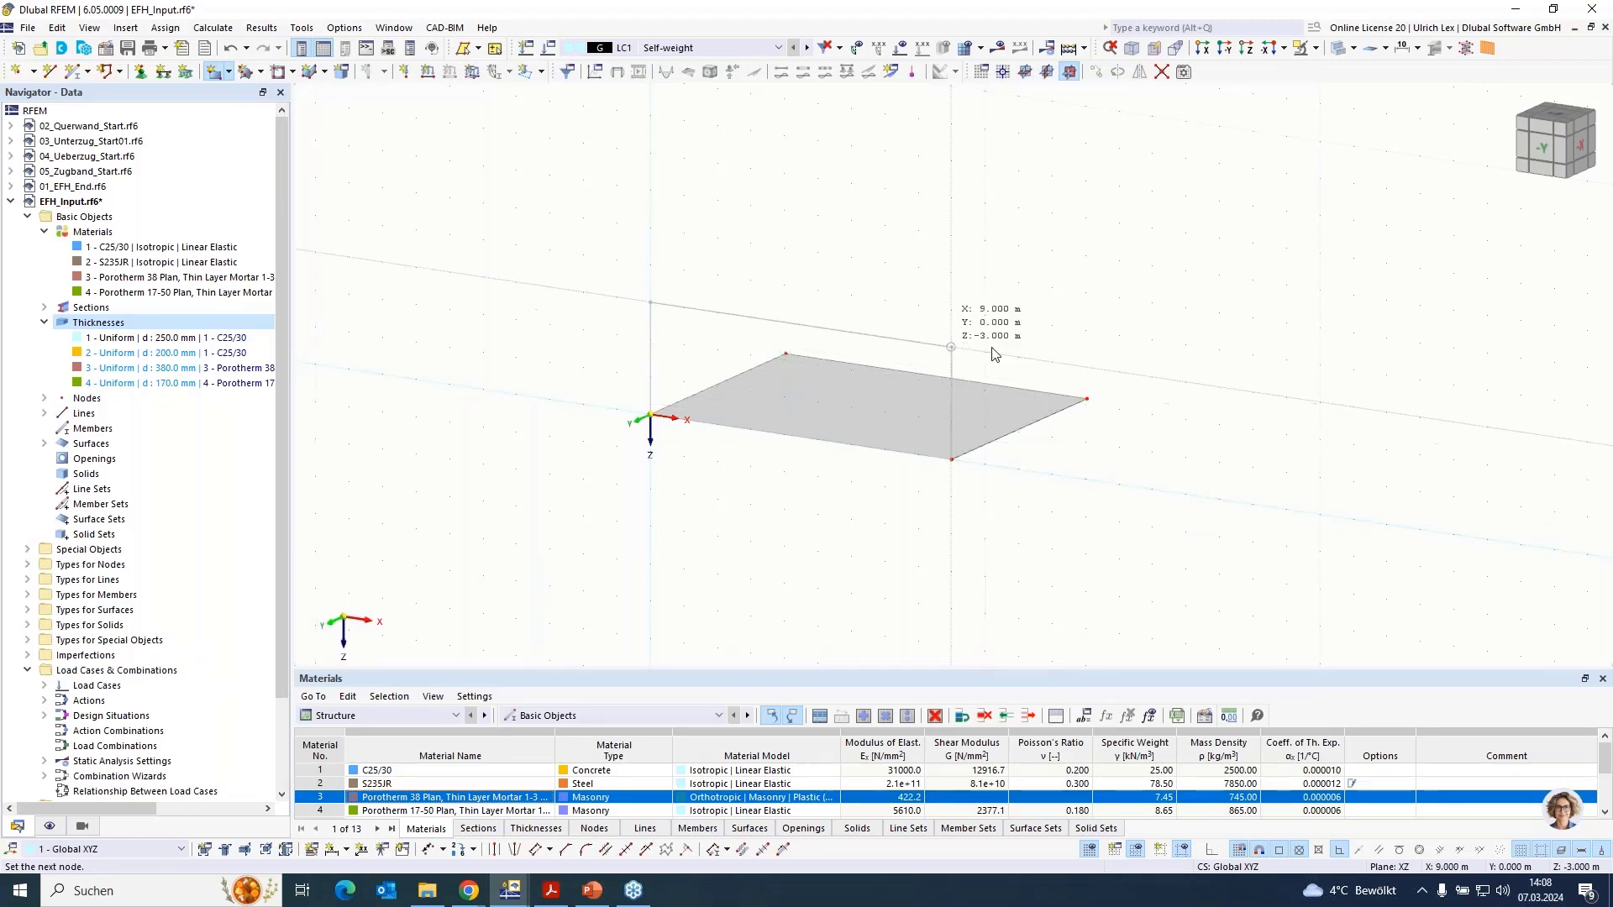
click(997, 280)
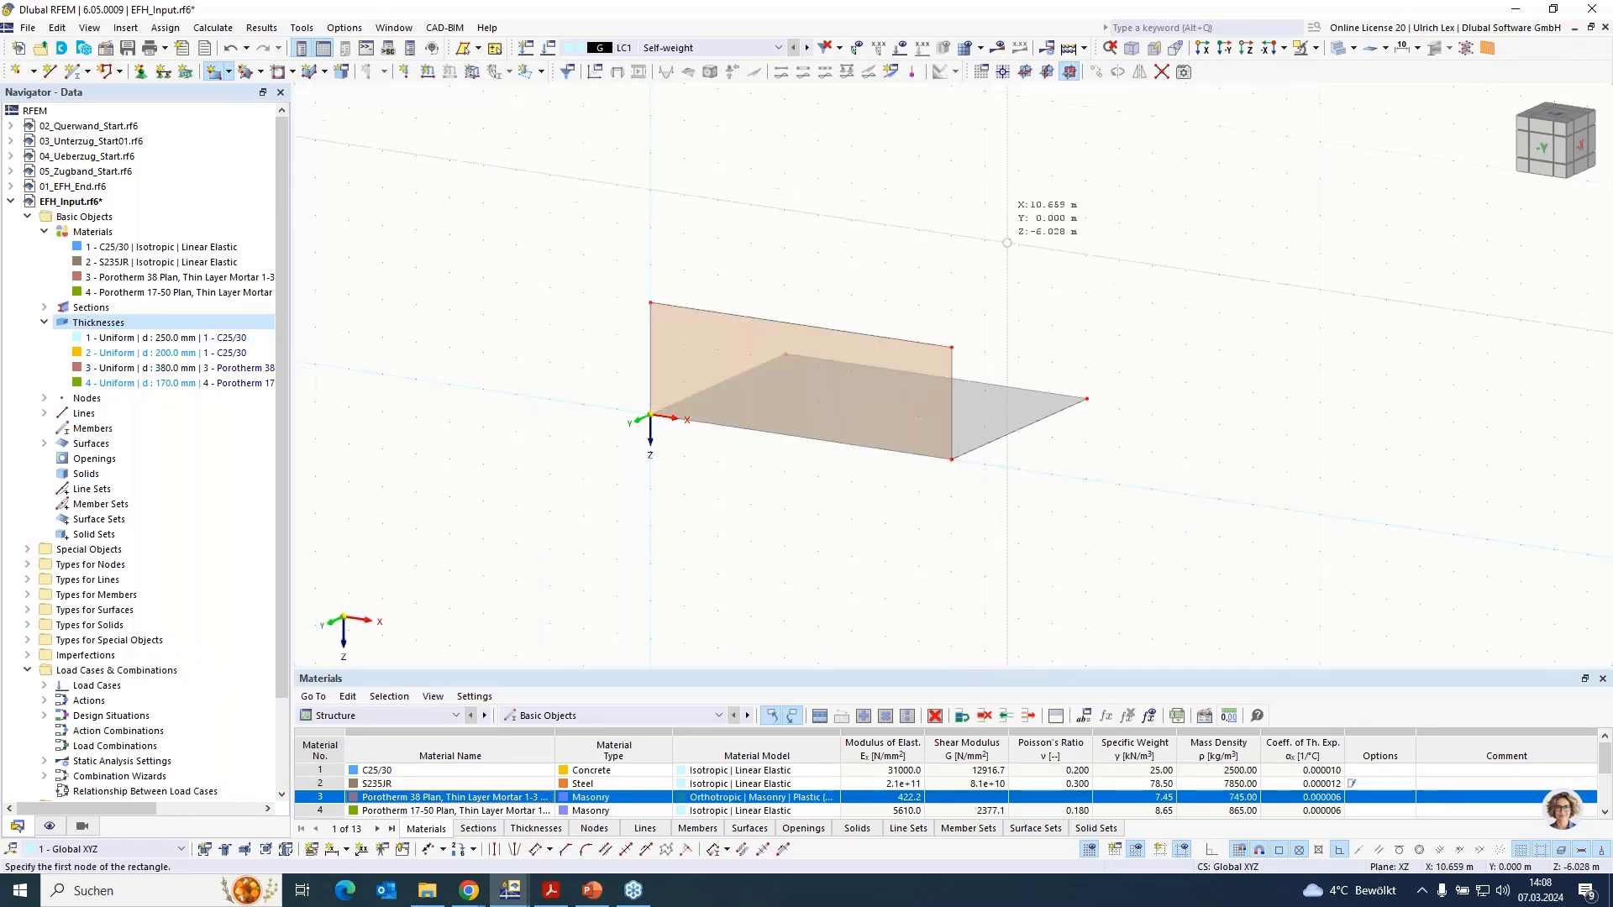
Draw a second rectangular wall in the YZ work plane from the origin to Y -7 m, Z -3 m
click(1047, 73)
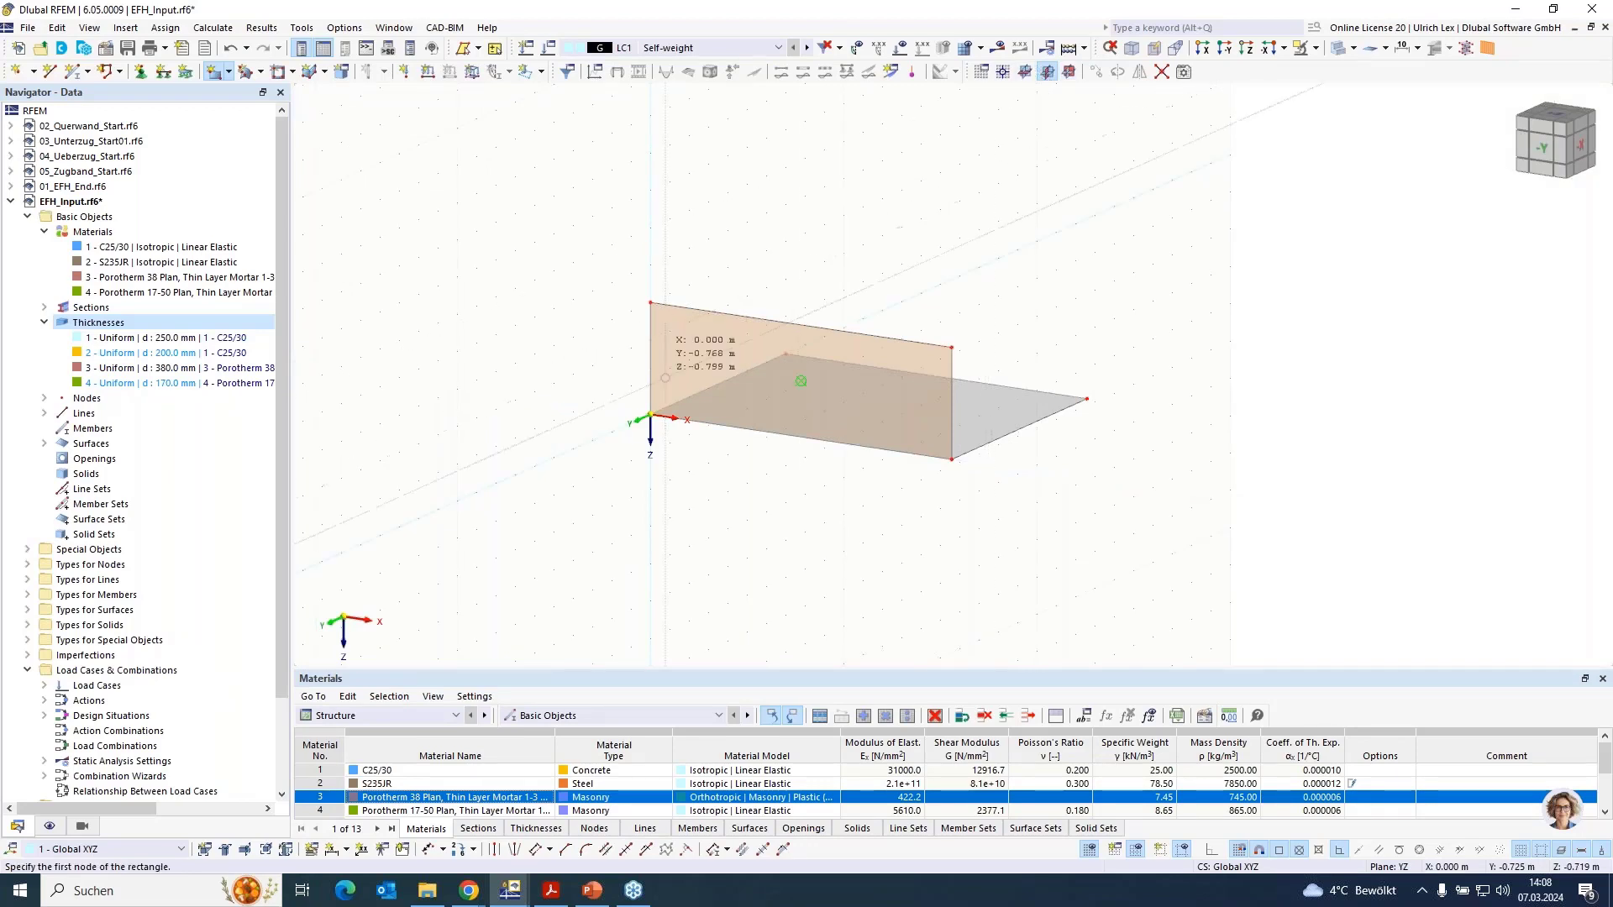
click(651, 414)
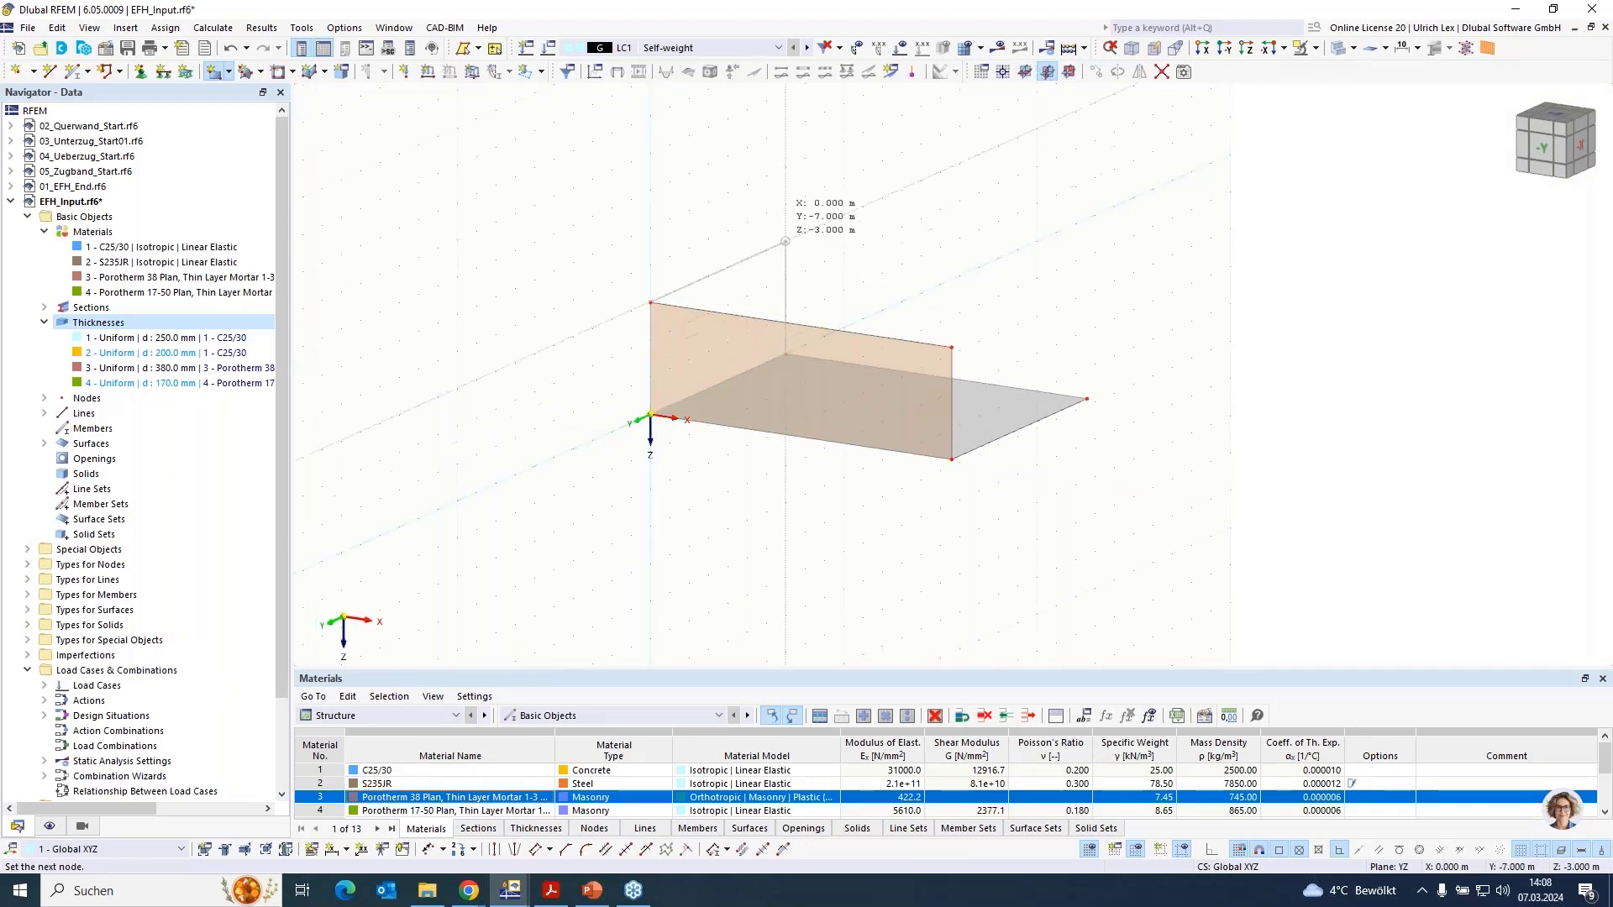
click(785, 241)
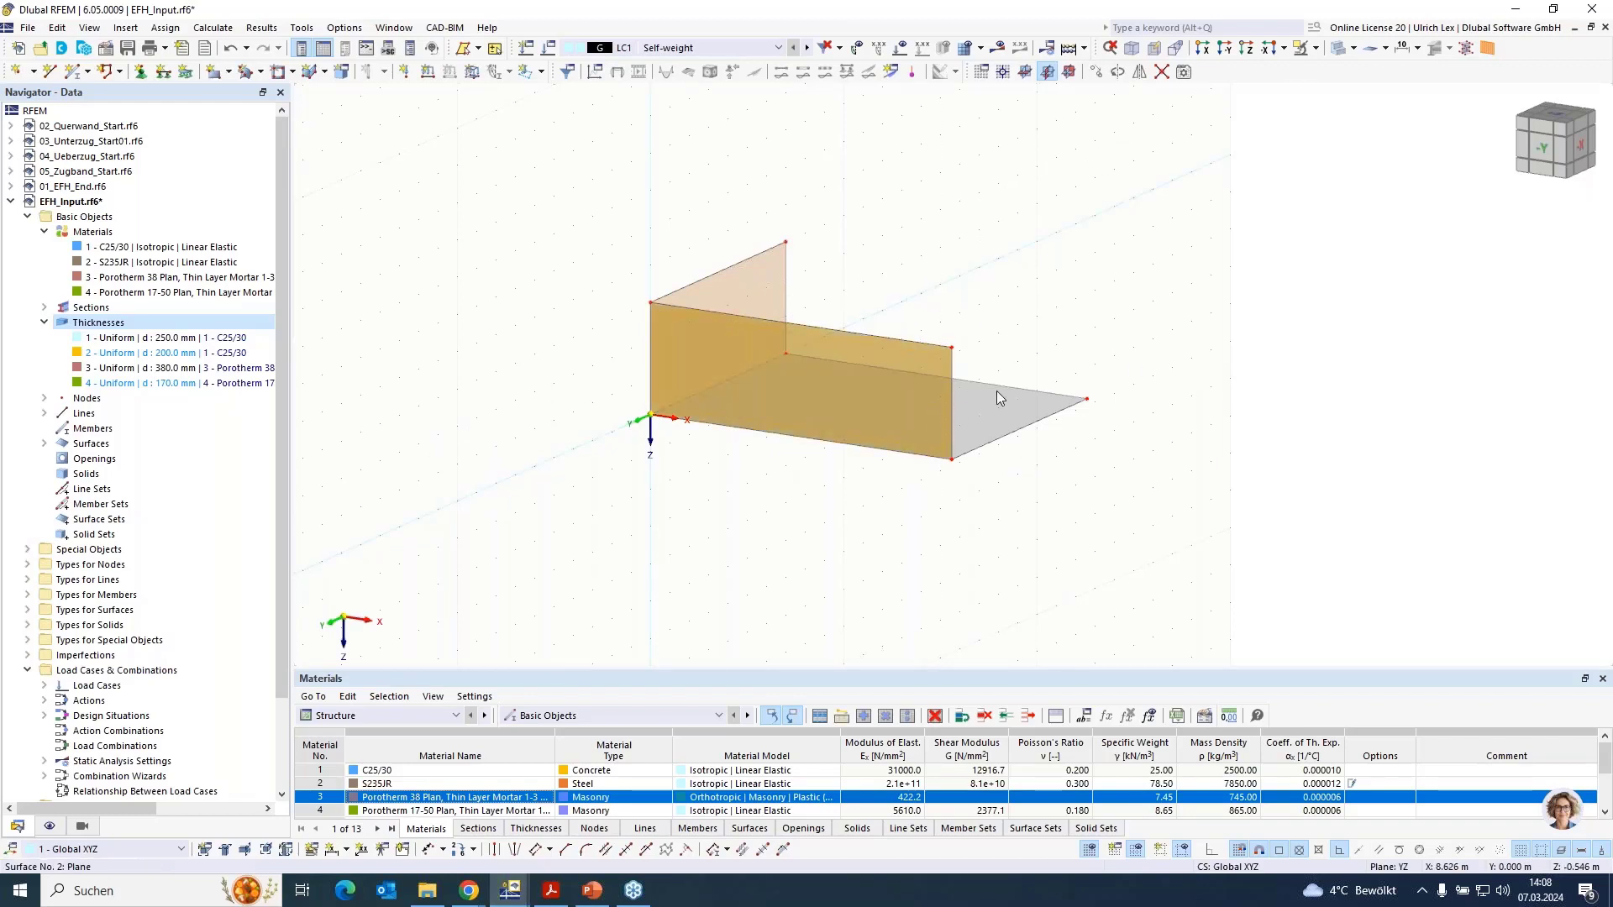
Copy the 9 m wall and the 7 m wall to the opposite edges of the floor slab to enclose the storey
click(1101, 416)
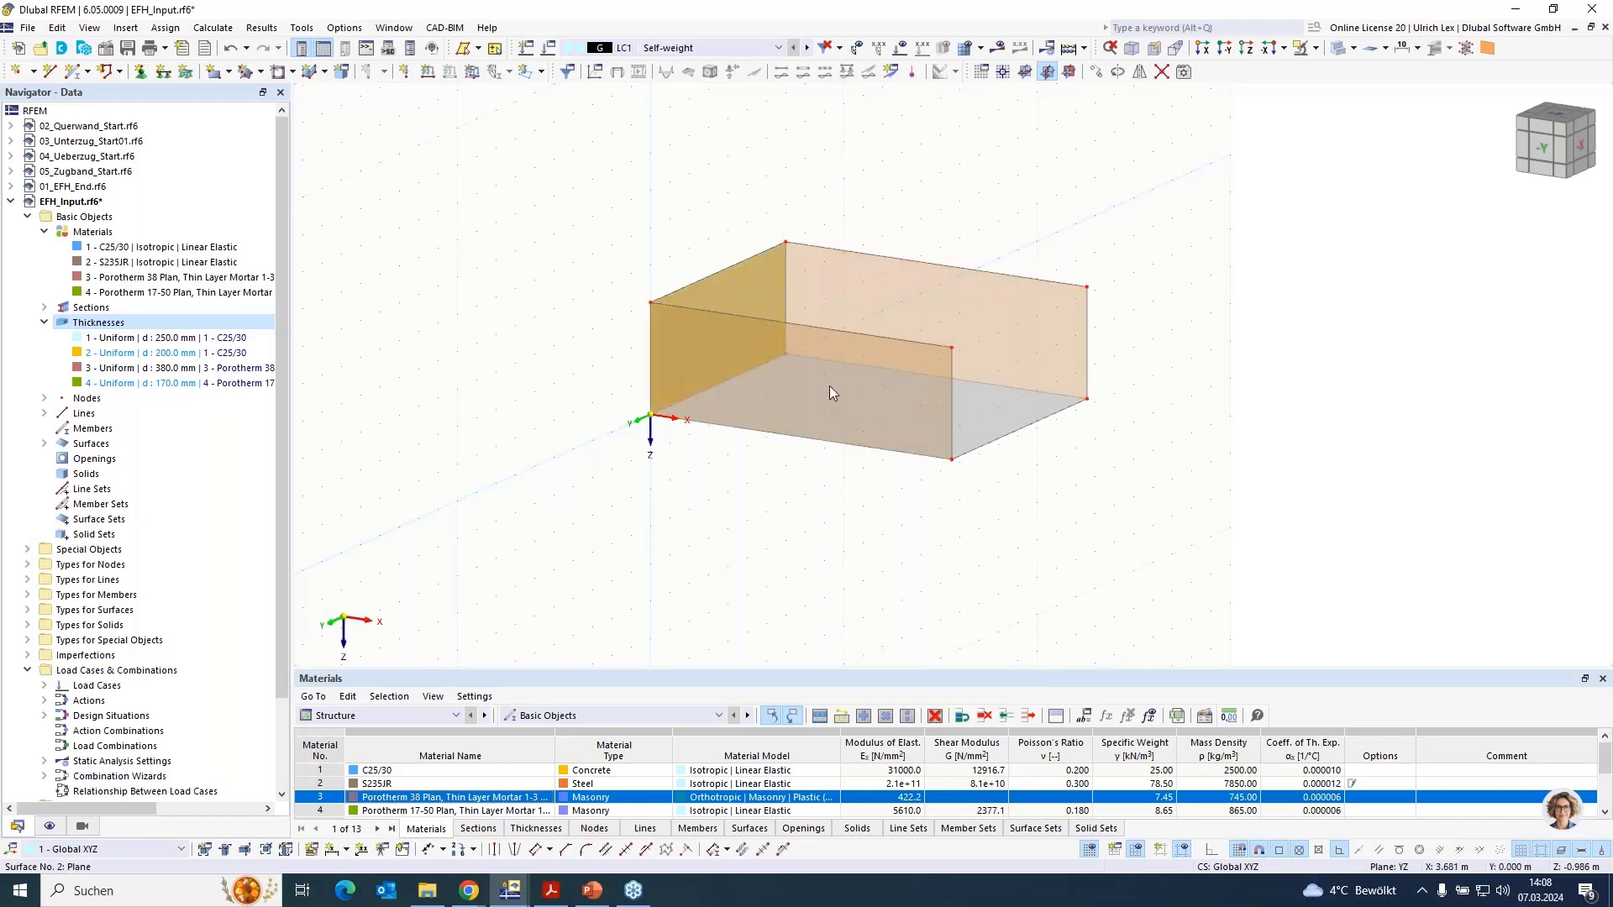
ctrl+middle_drag(713, 493, 966, 509)
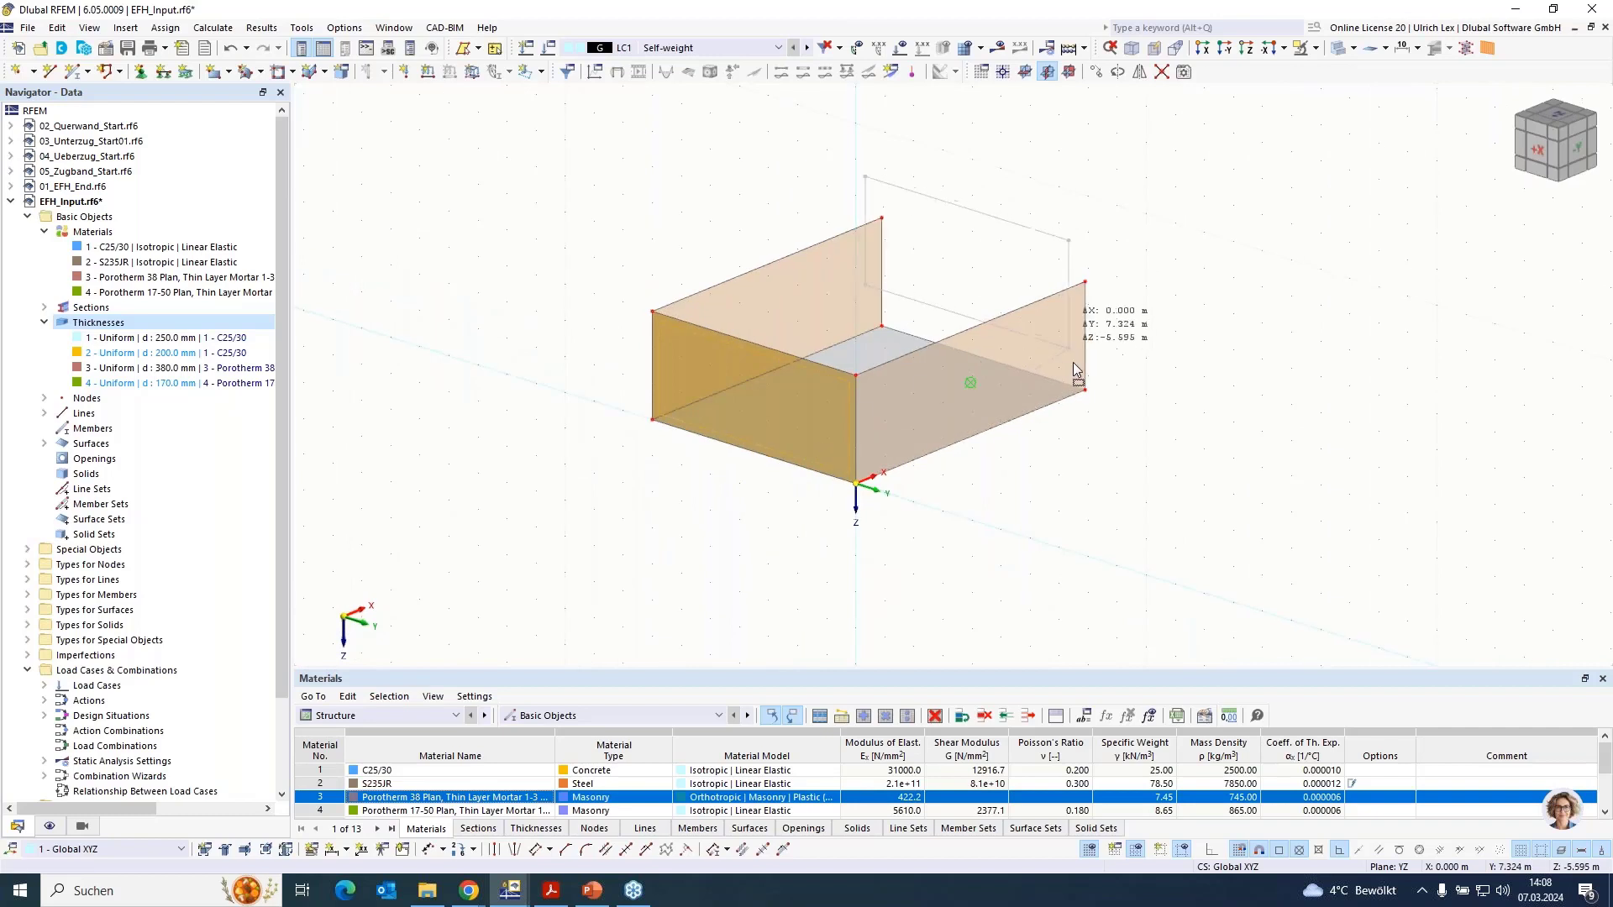
click(1086, 393)
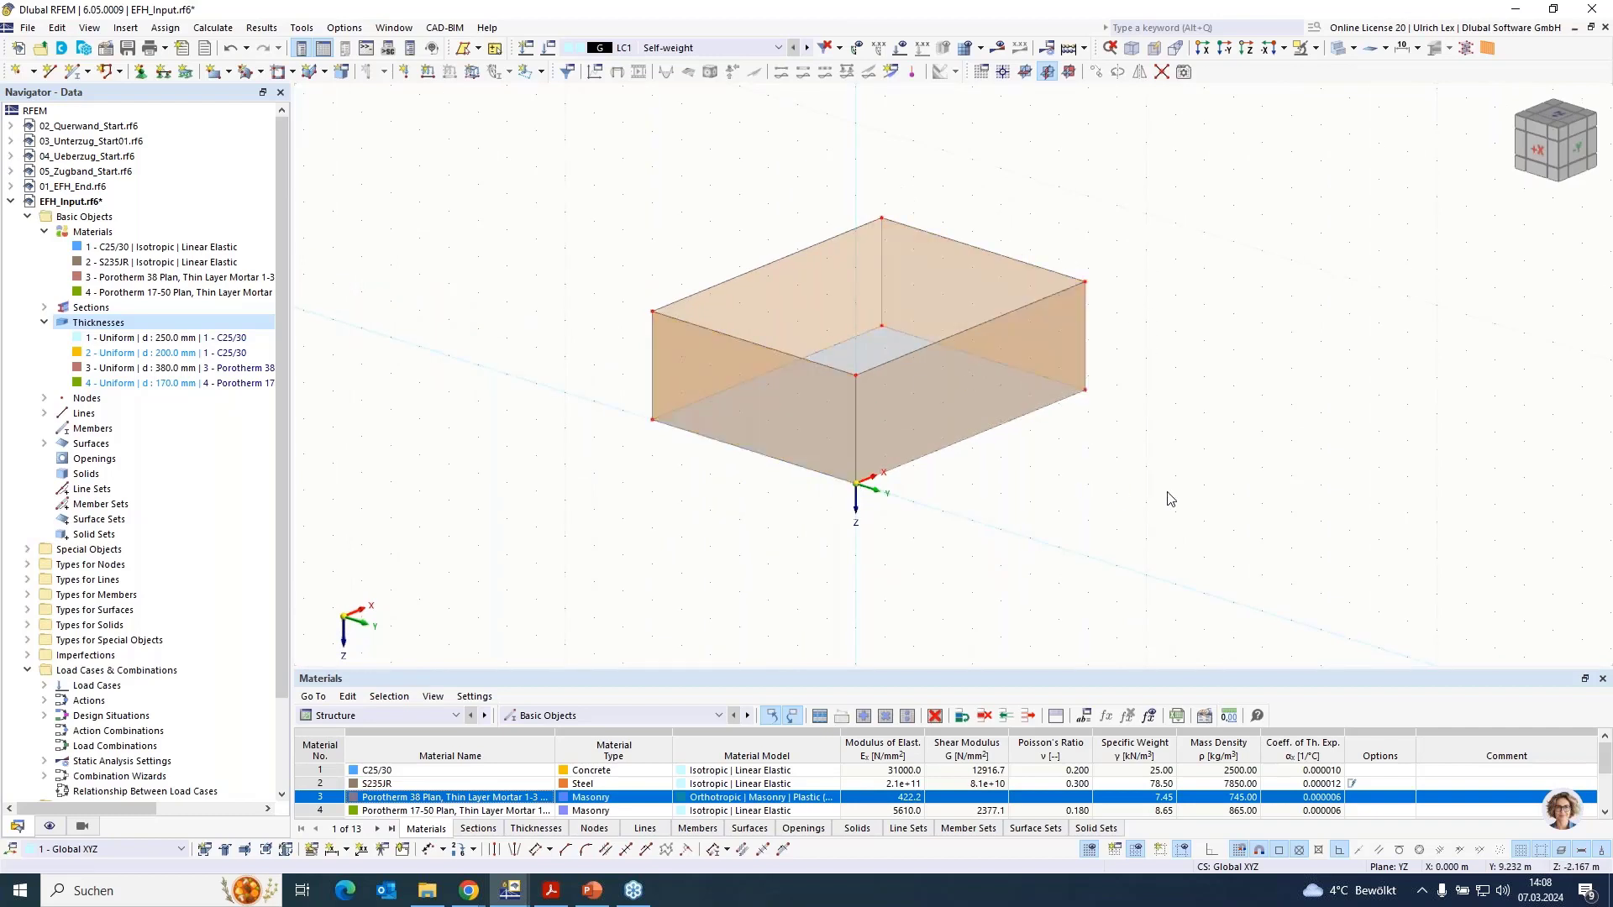
Create the ceiling slab from the boundary lines along the wall tops, using the uniform 200 mm C25/30 thickness
ctrl+middle_drag(1170, 497, 865, 469)
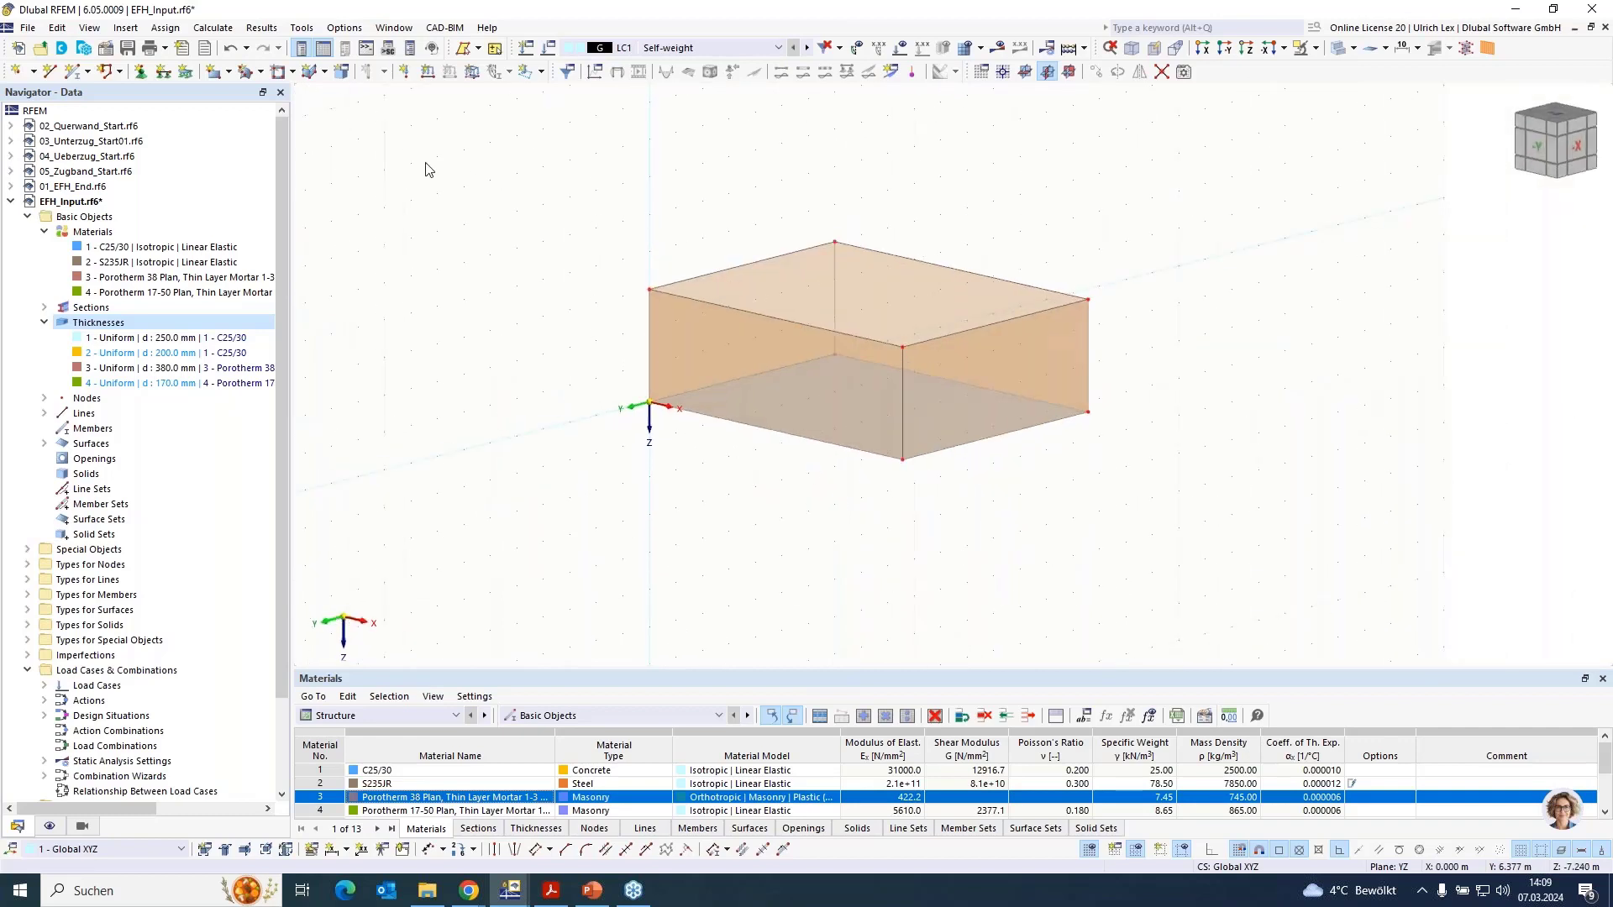
click(228, 71)
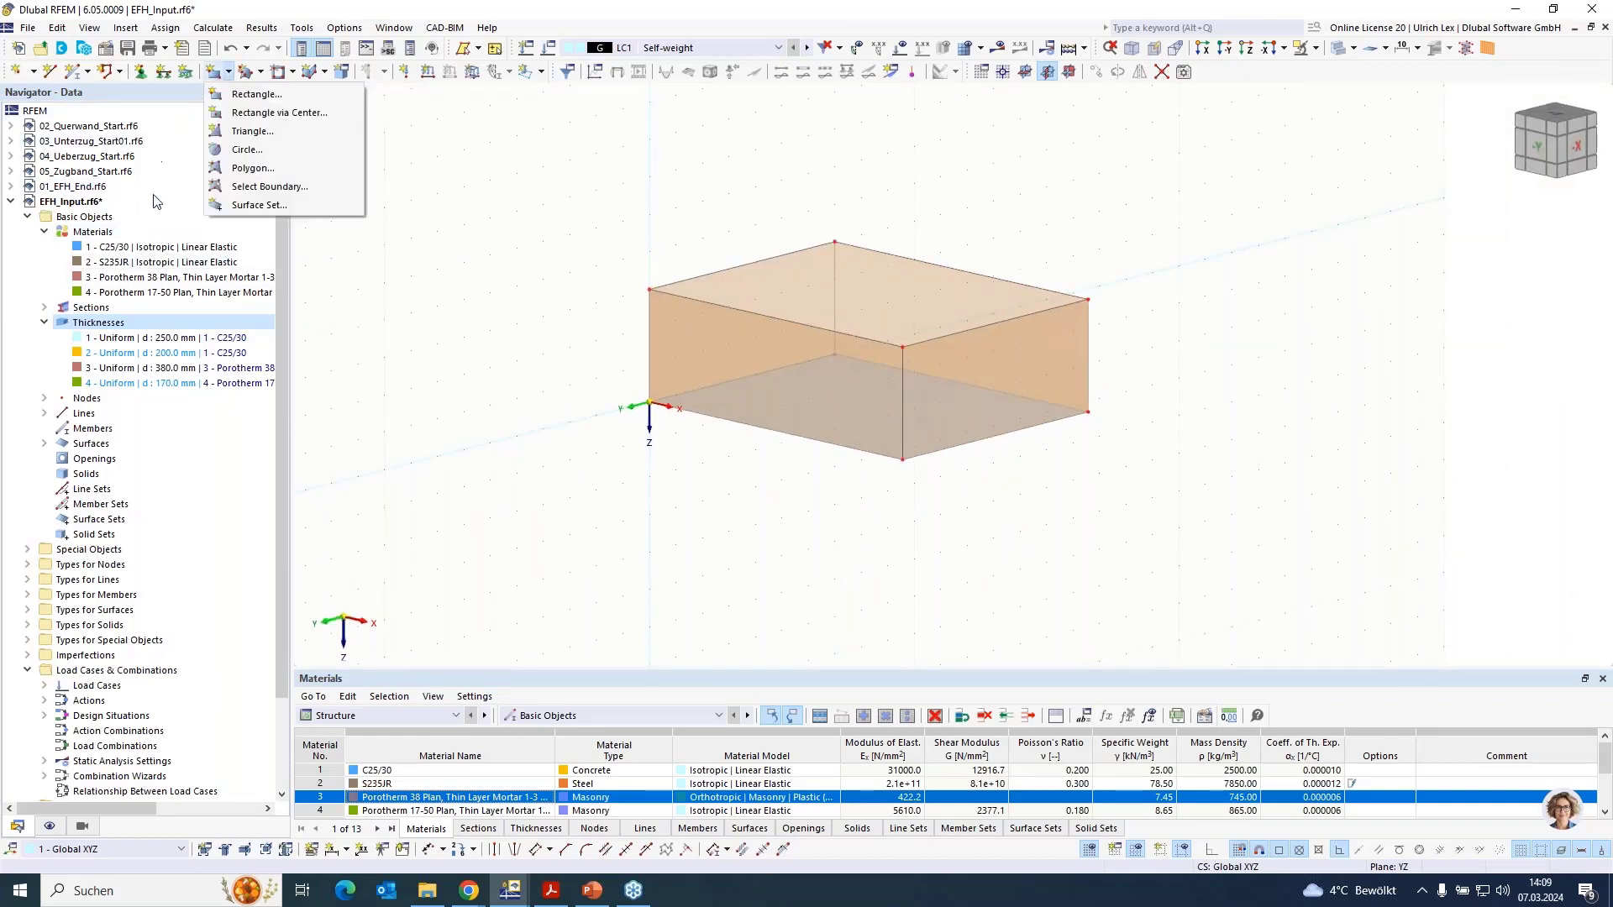
click(269, 187)
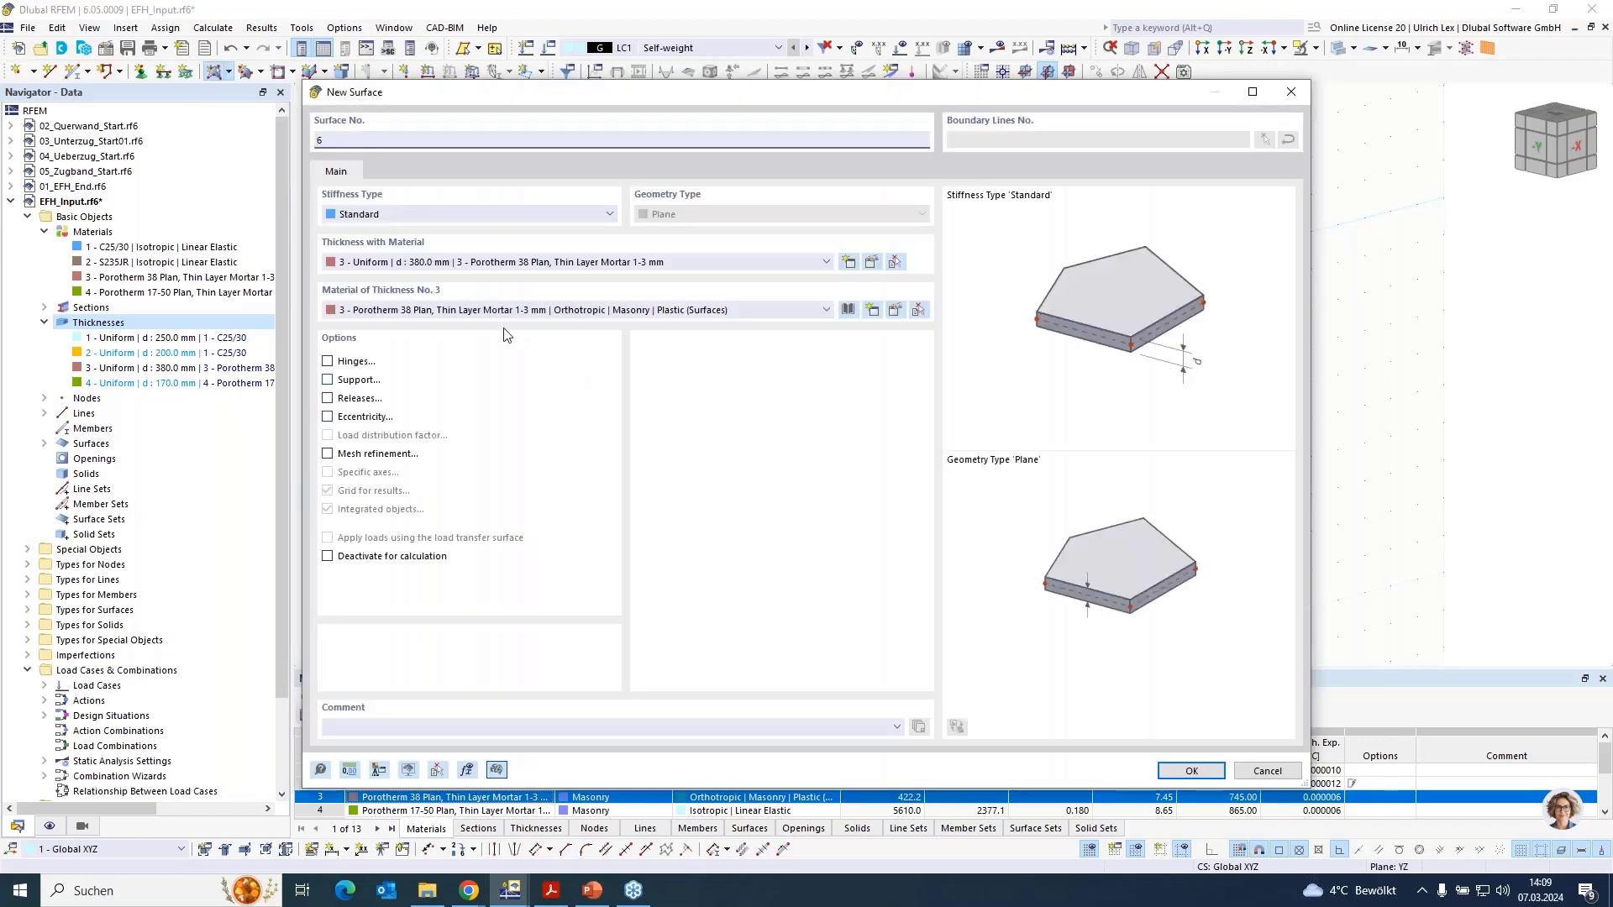
click(476, 261)
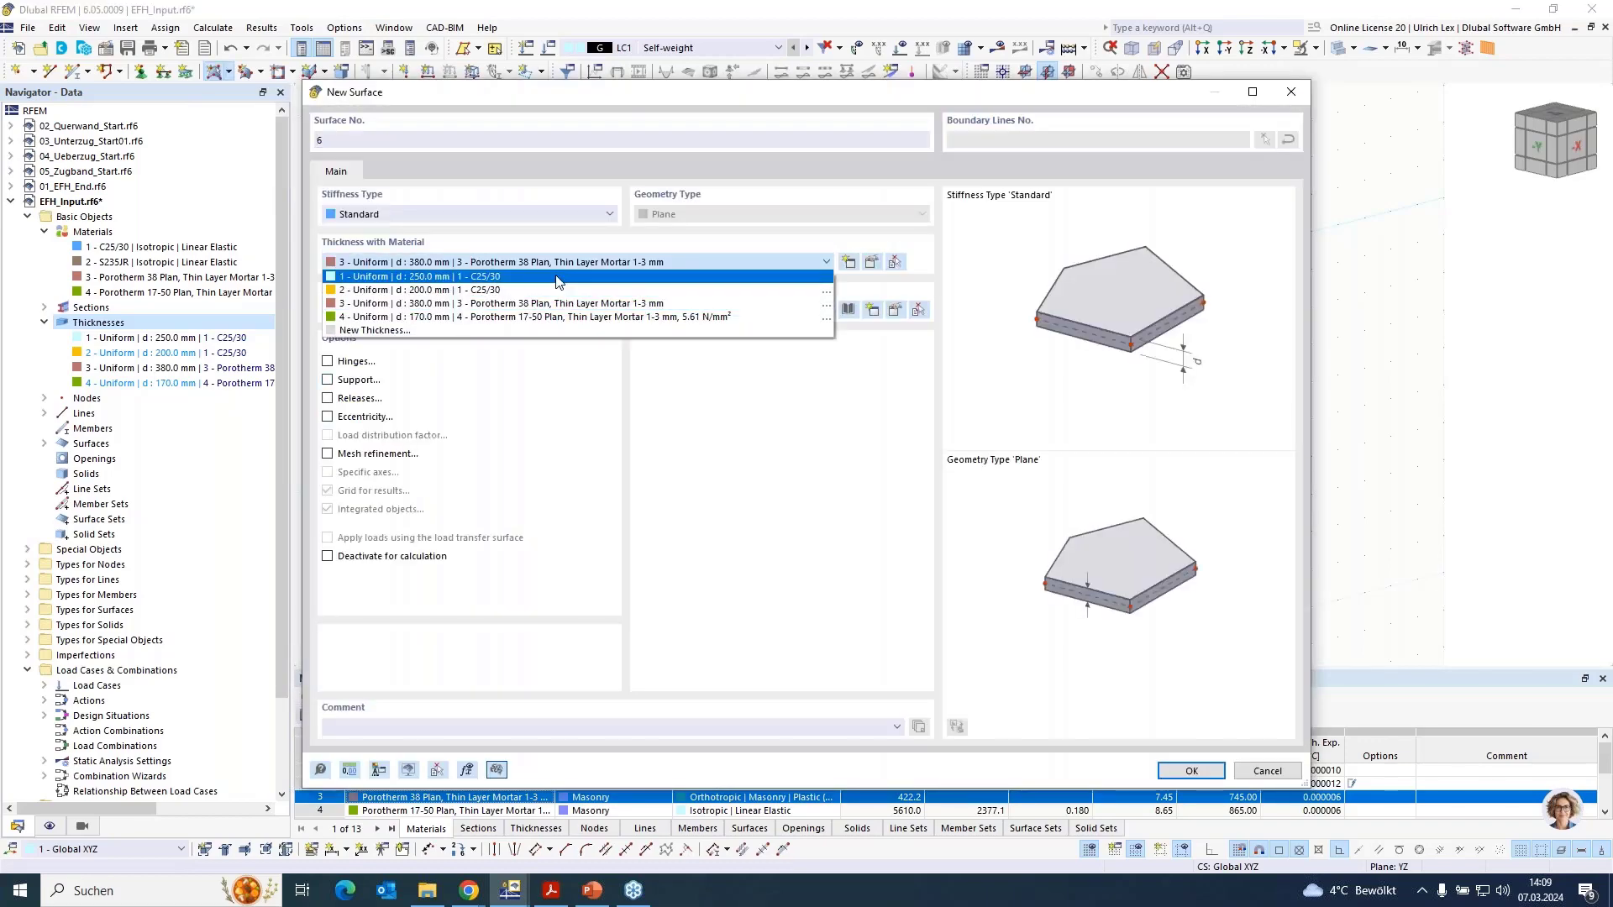
click(531, 290)
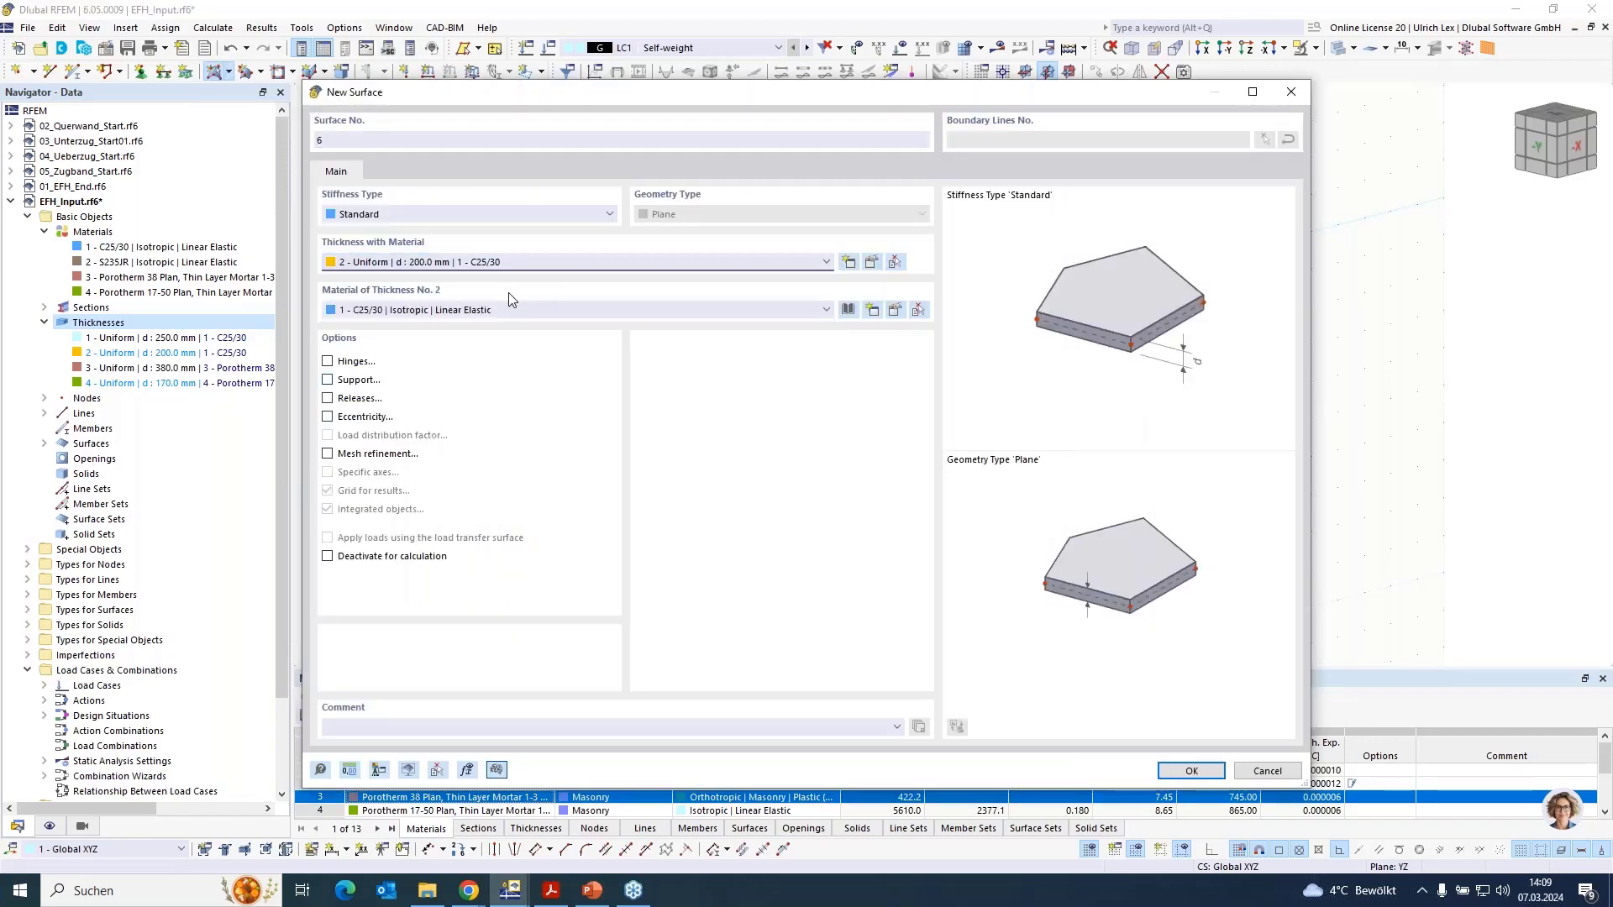
click(1189, 771)
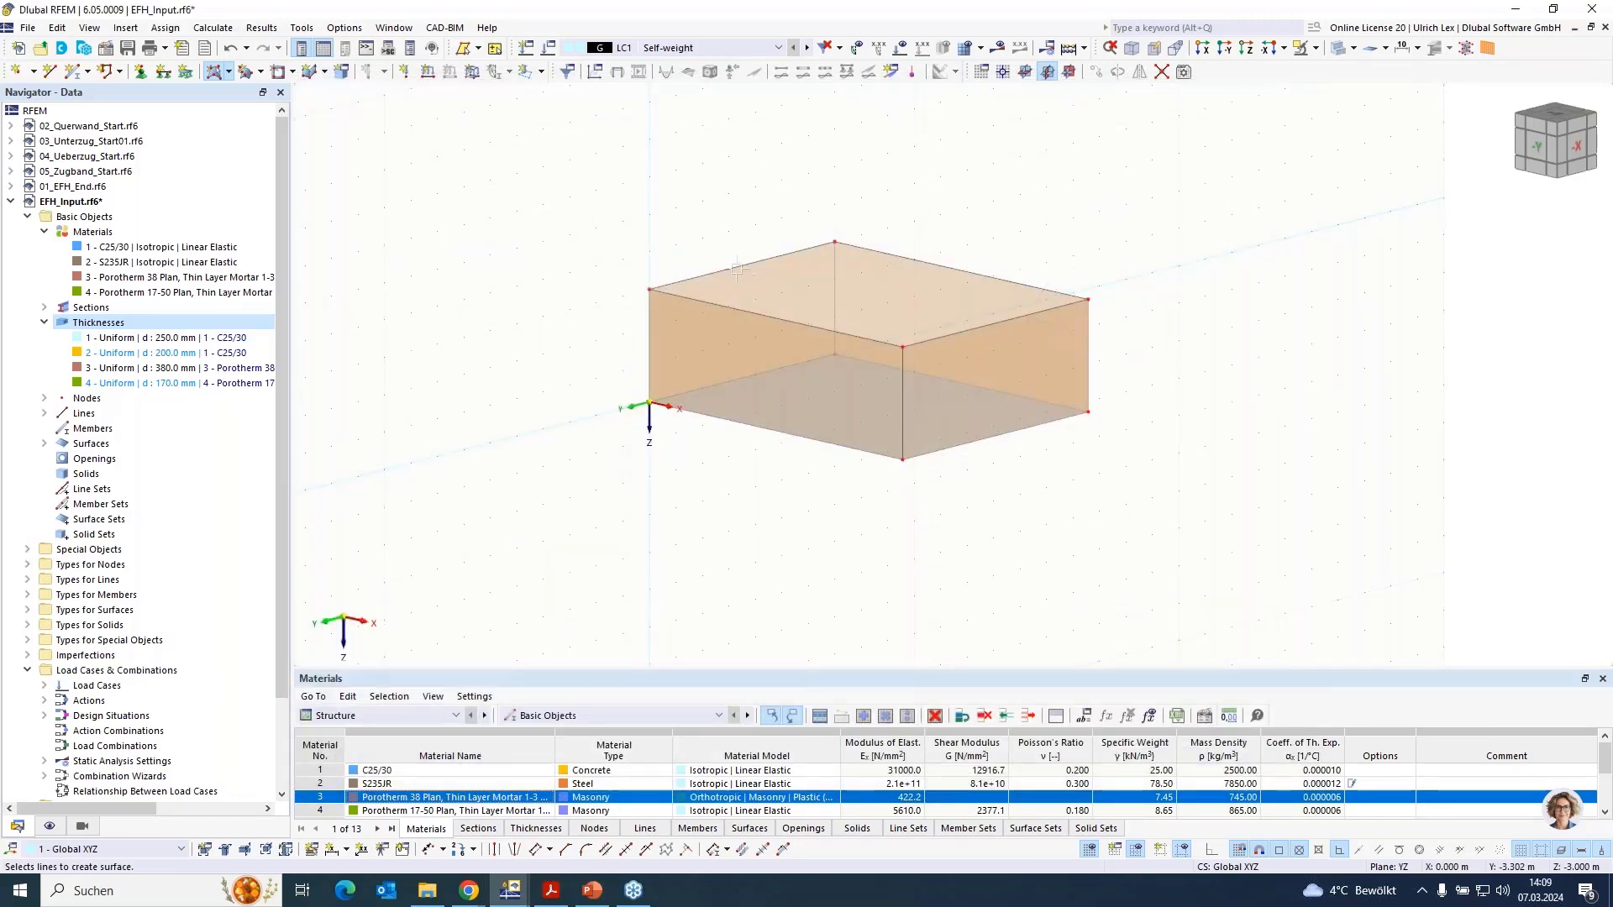
click(998, 322)
click(848, 334)
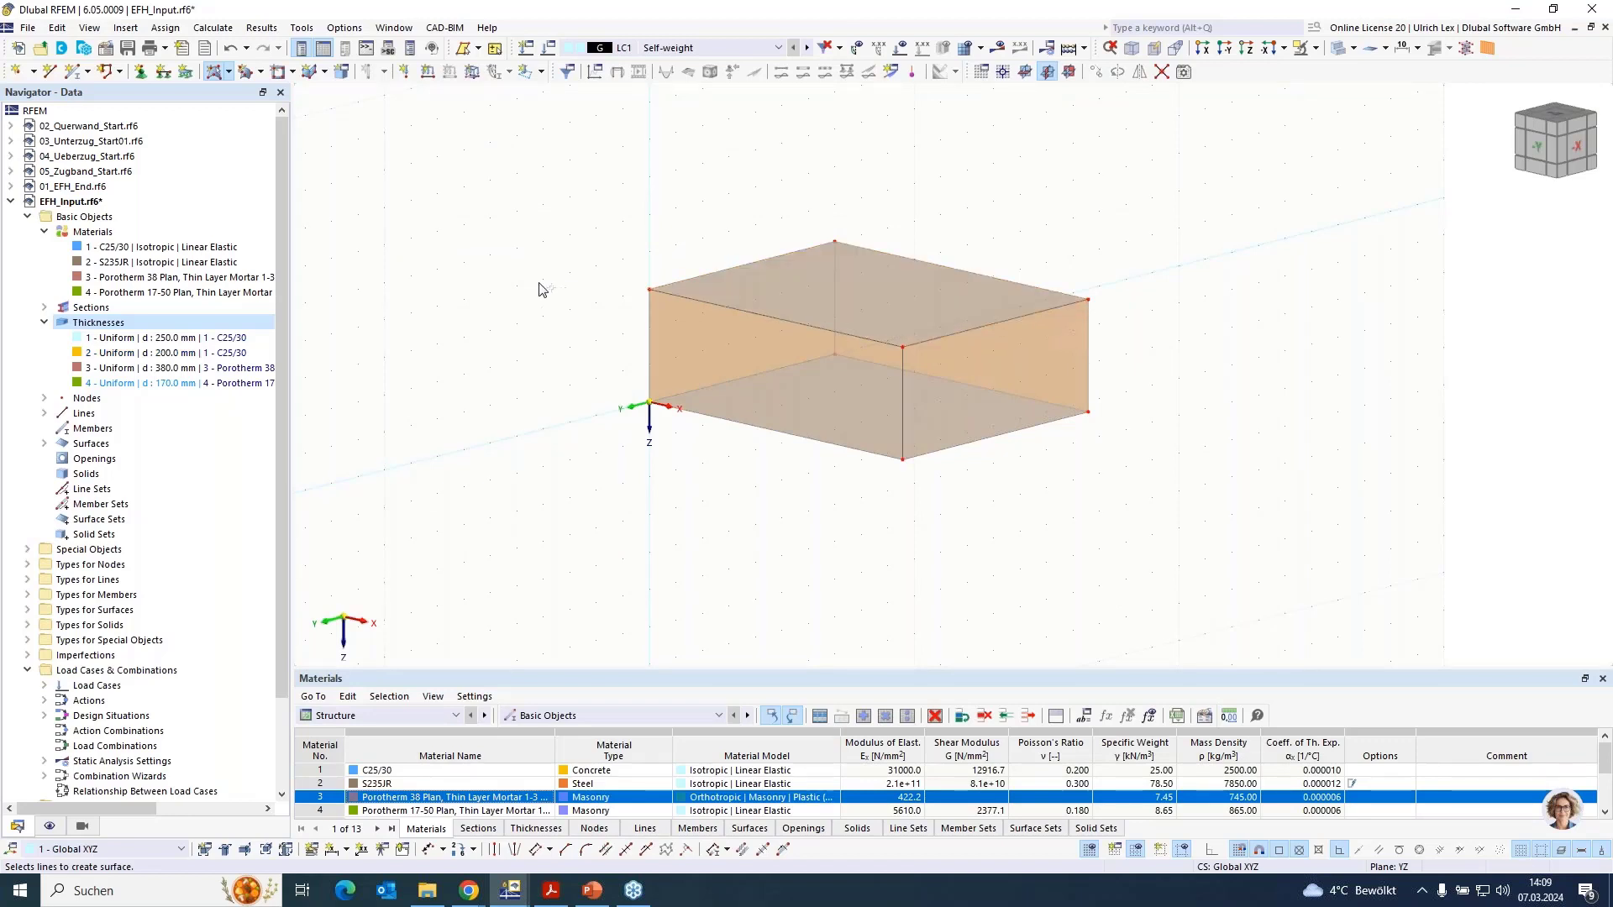
key(Escape)
Switch the model display from transparent to solid, opaque surfaces and view the storey from the front corner
click(1338, 49)
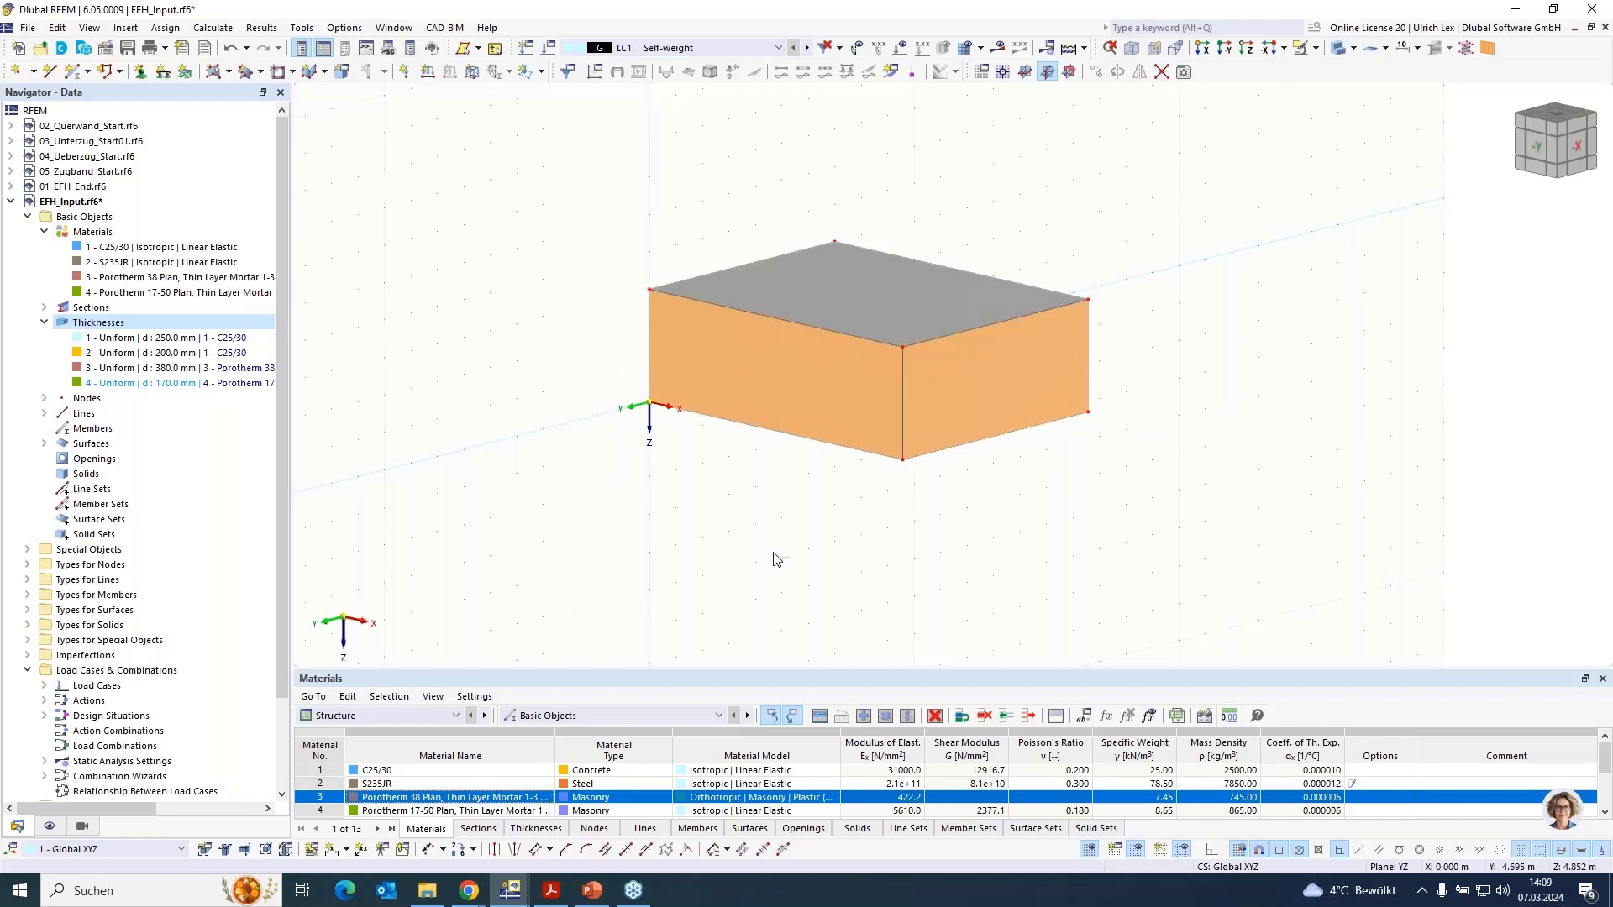
ctrl+middle_drag(785, 552, 828, 523)
scroll(946, 192, up, 1)
scroll(690, 638, down, 1)
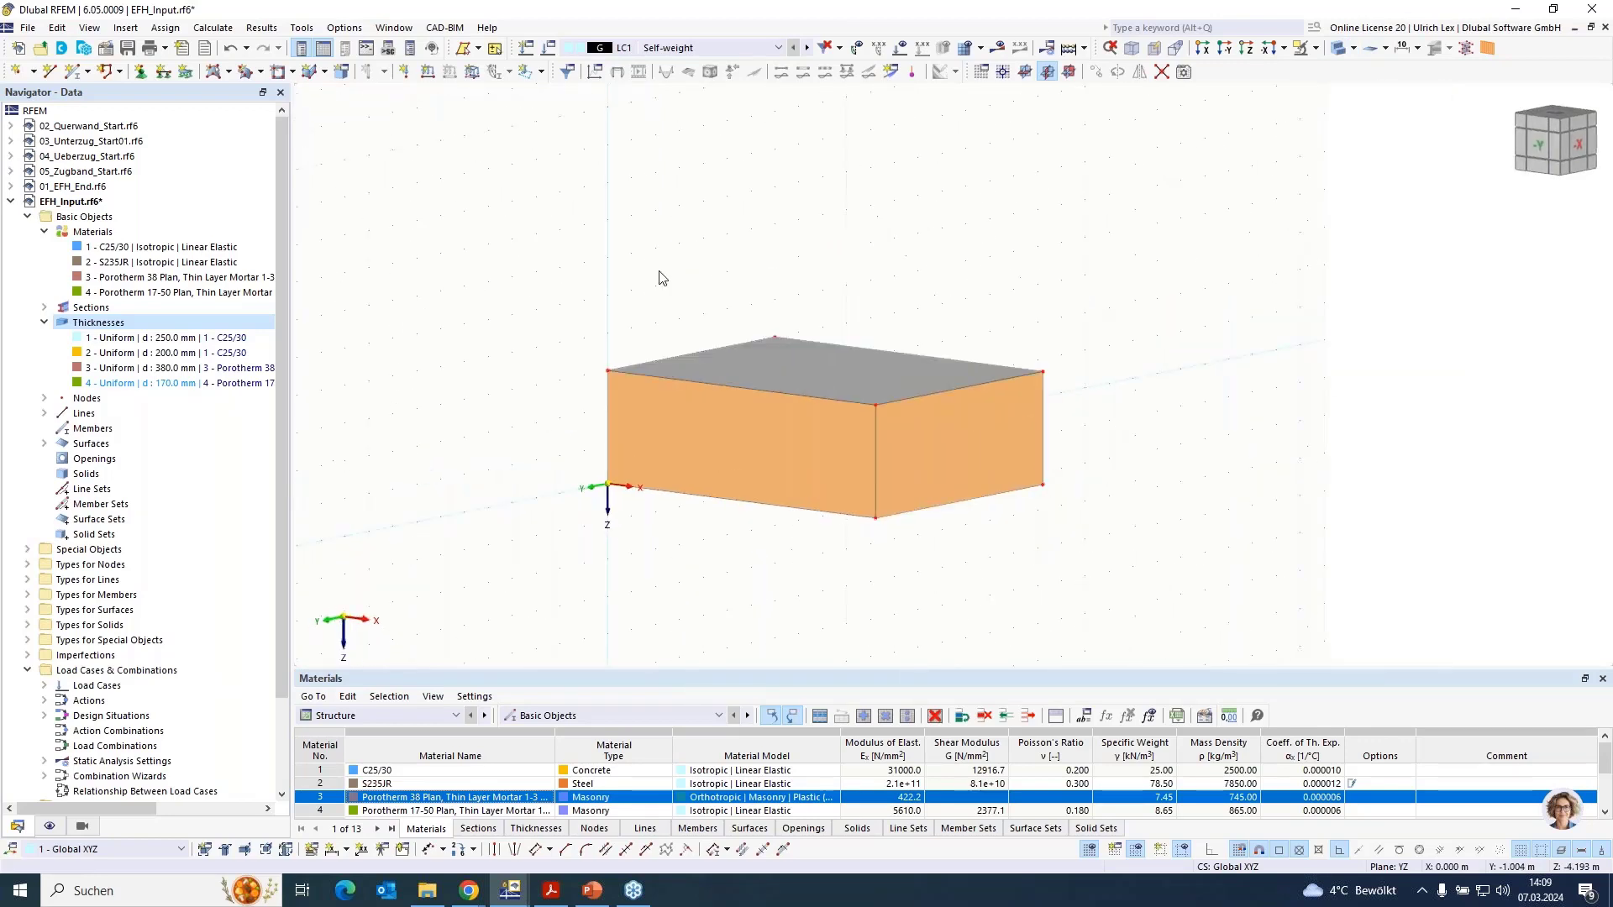
scroll(658, 274, up, 1)
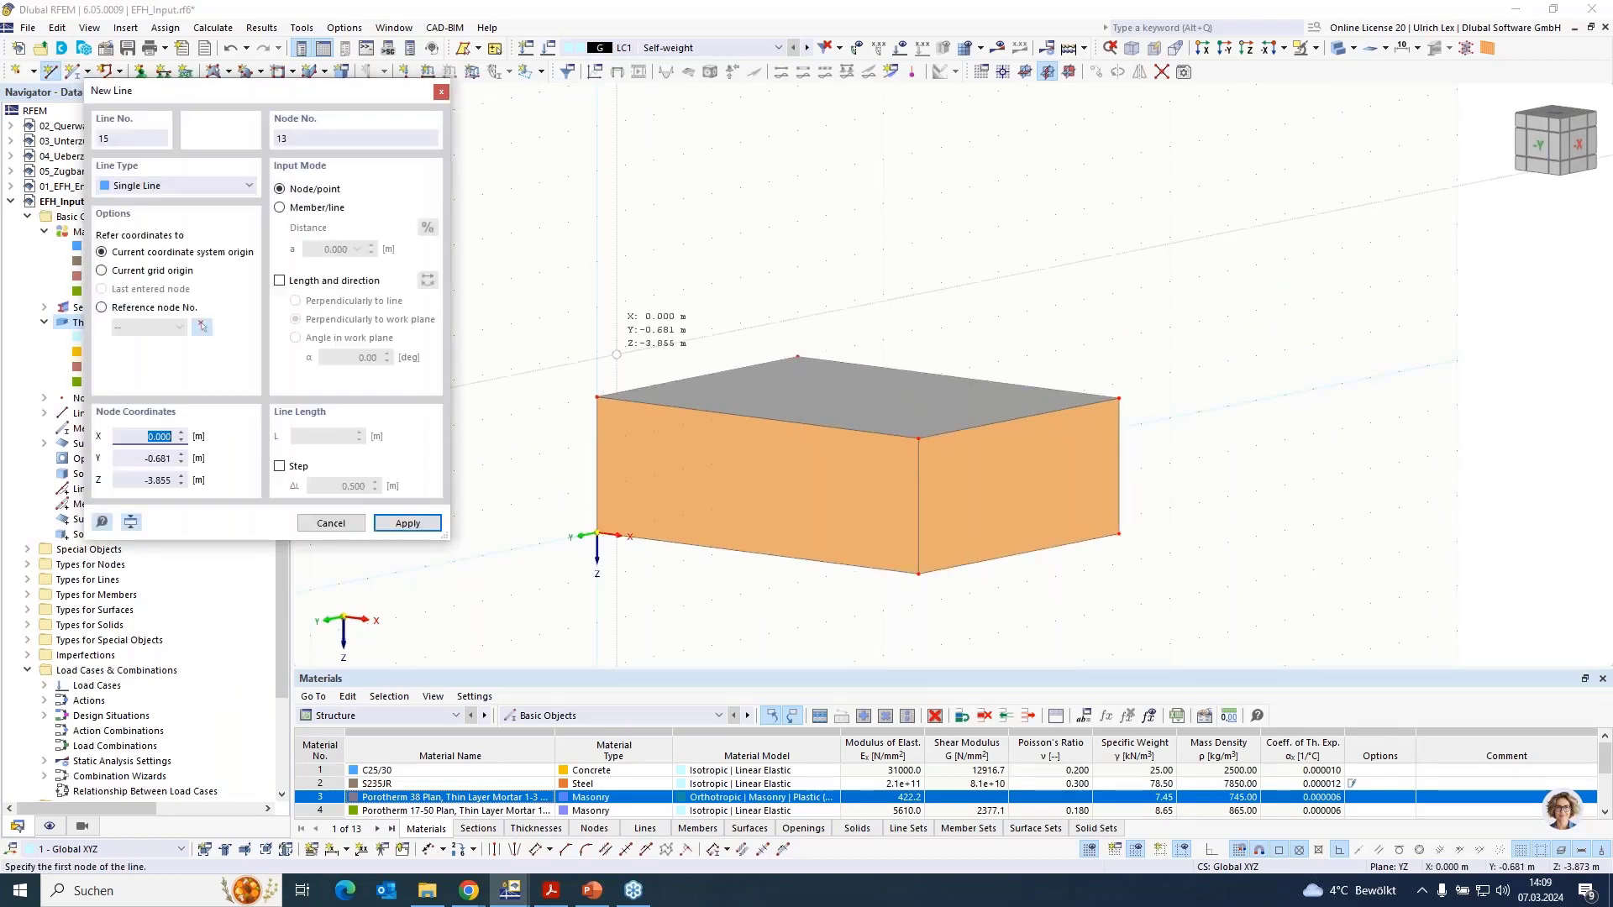
Draw the upper-storey wall outline at X 0: a 4 m vertical to Z -7 m, a shorter vertical at Y -7 m, and a sloping top line
click(635, 370)
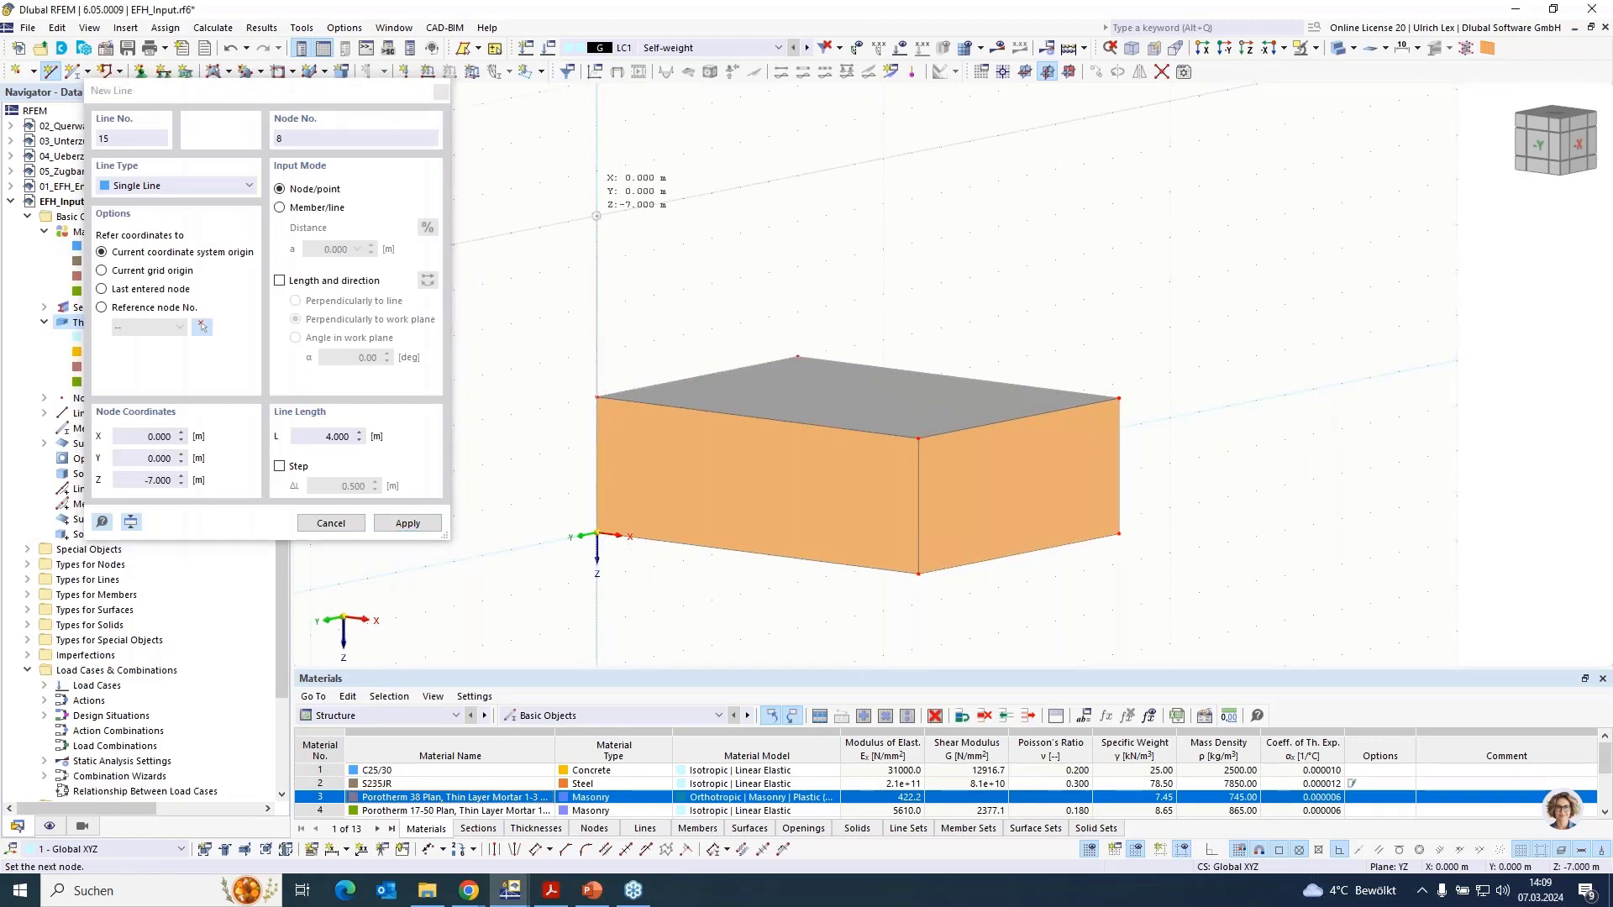
click(596, 216)
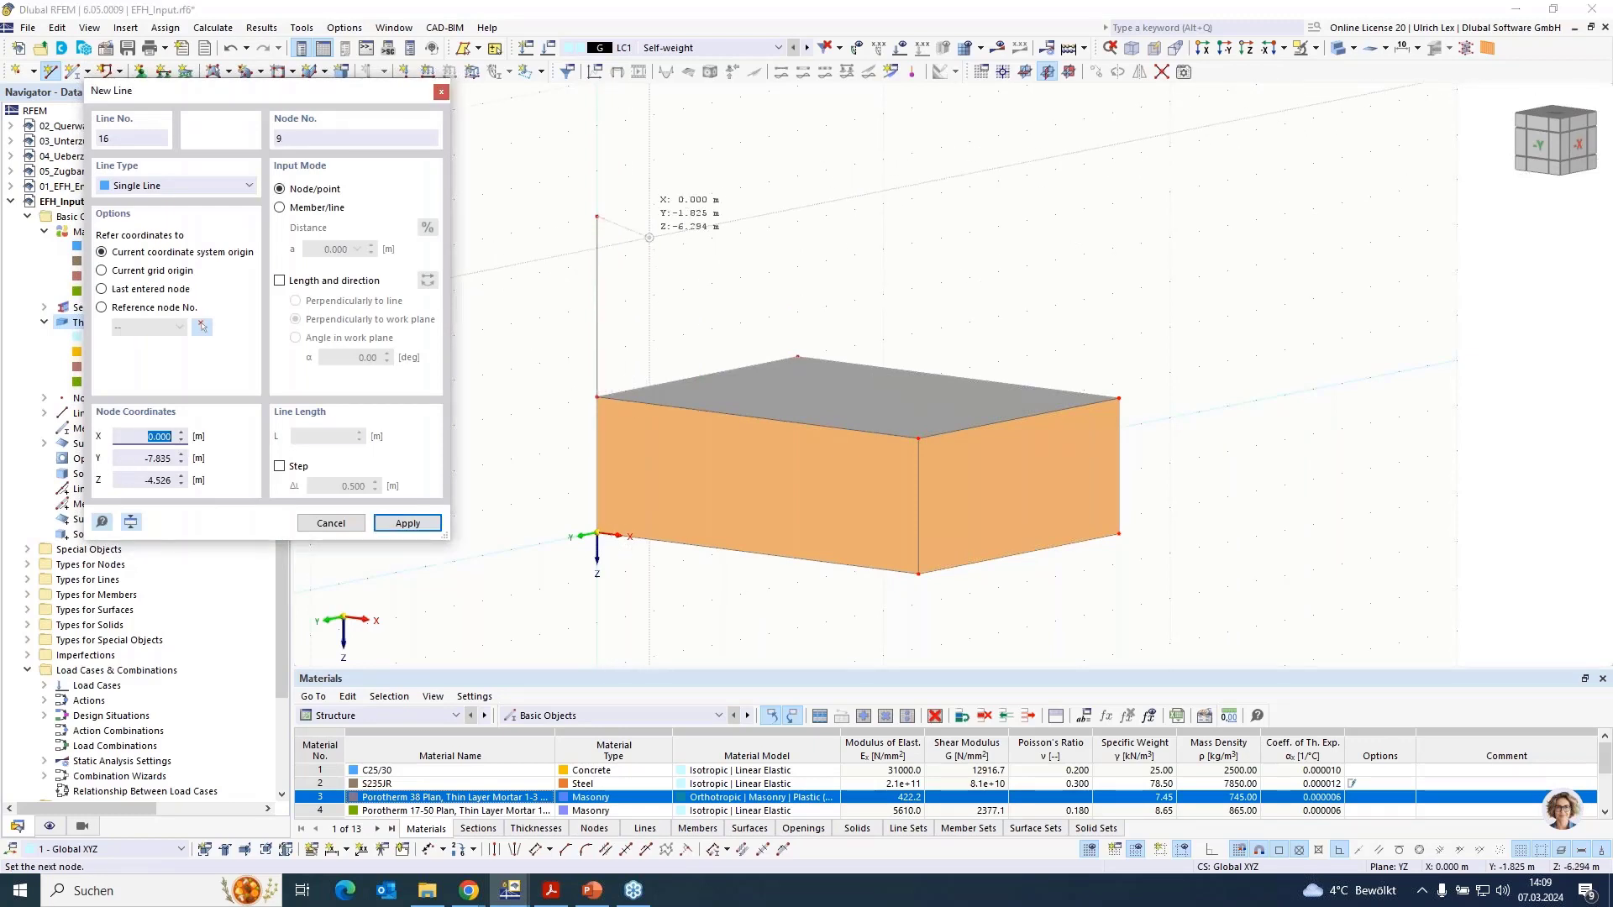
click(798, 357)
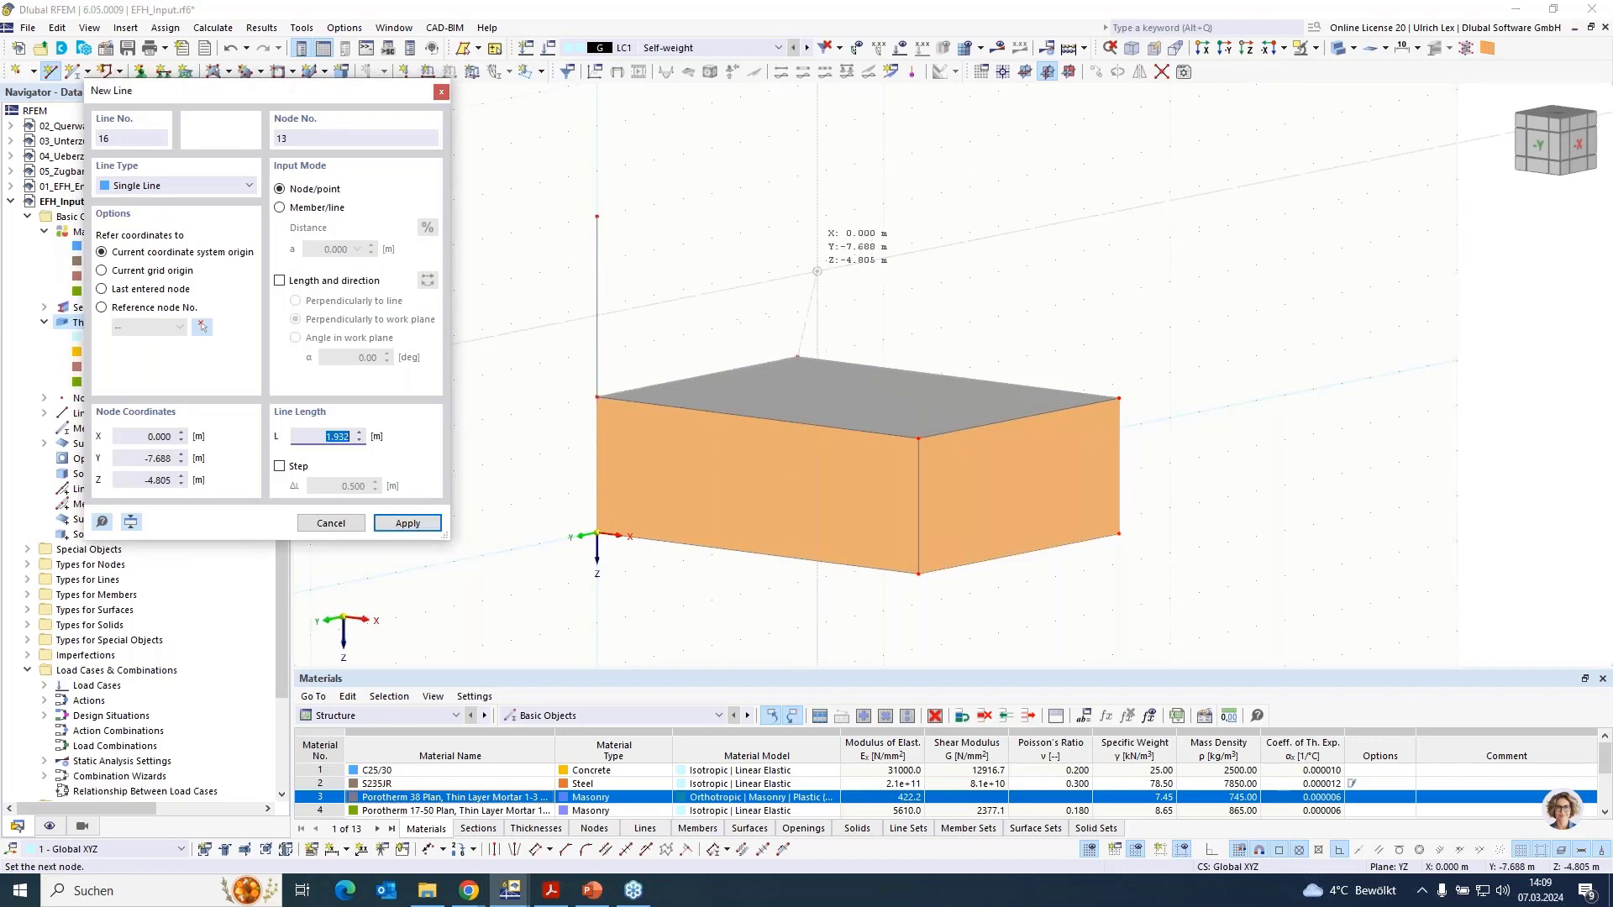
click(798, 221)
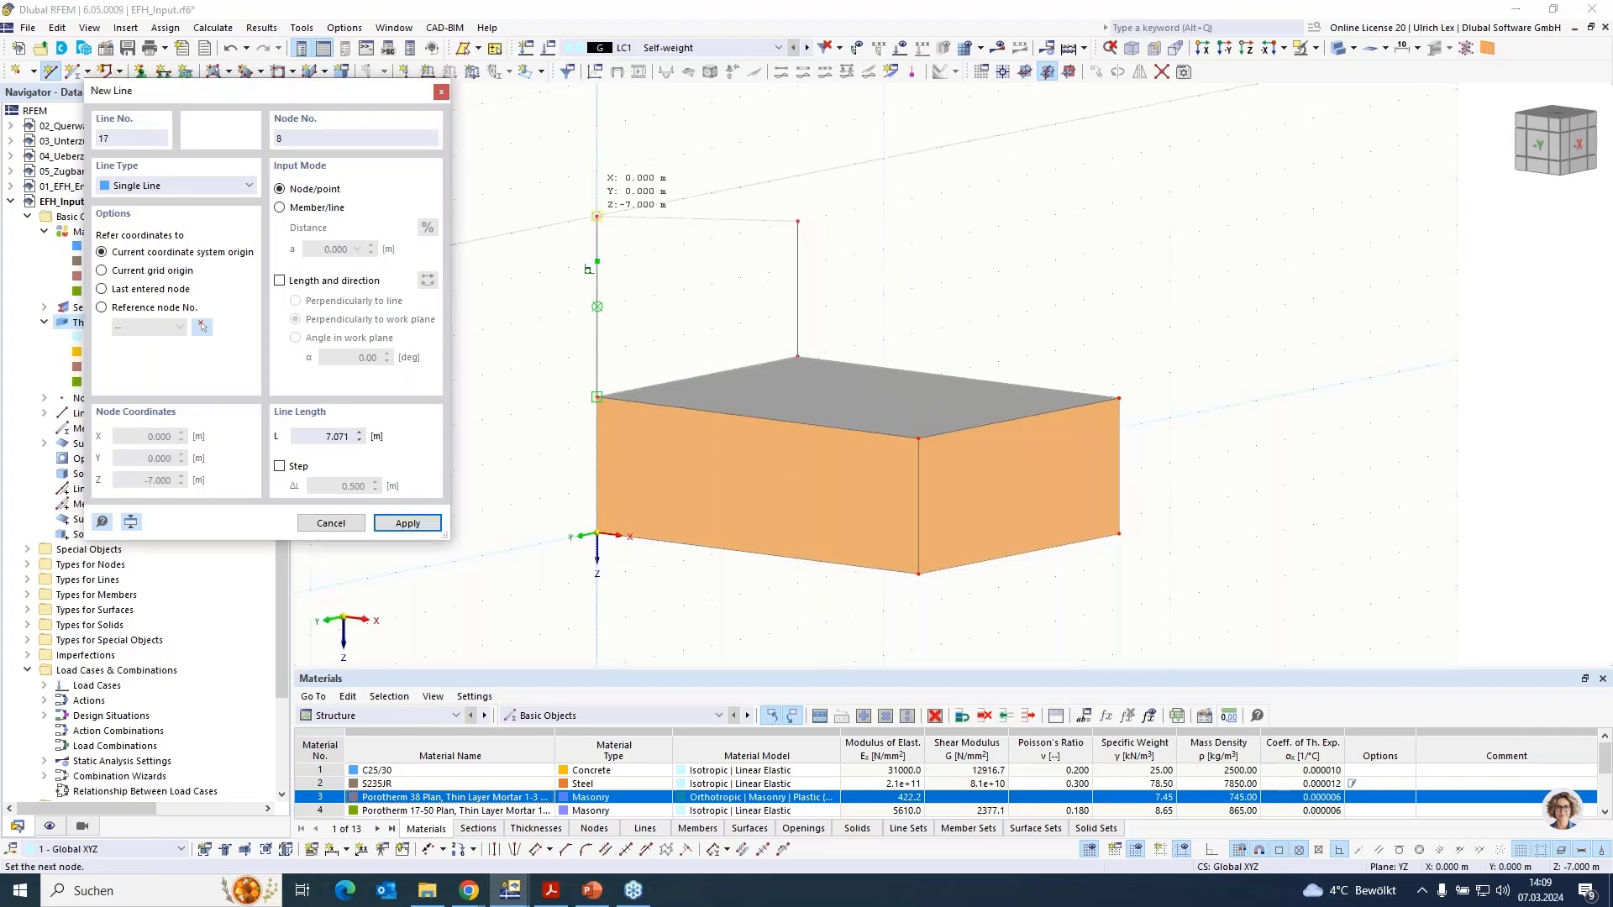
click(596, 217)
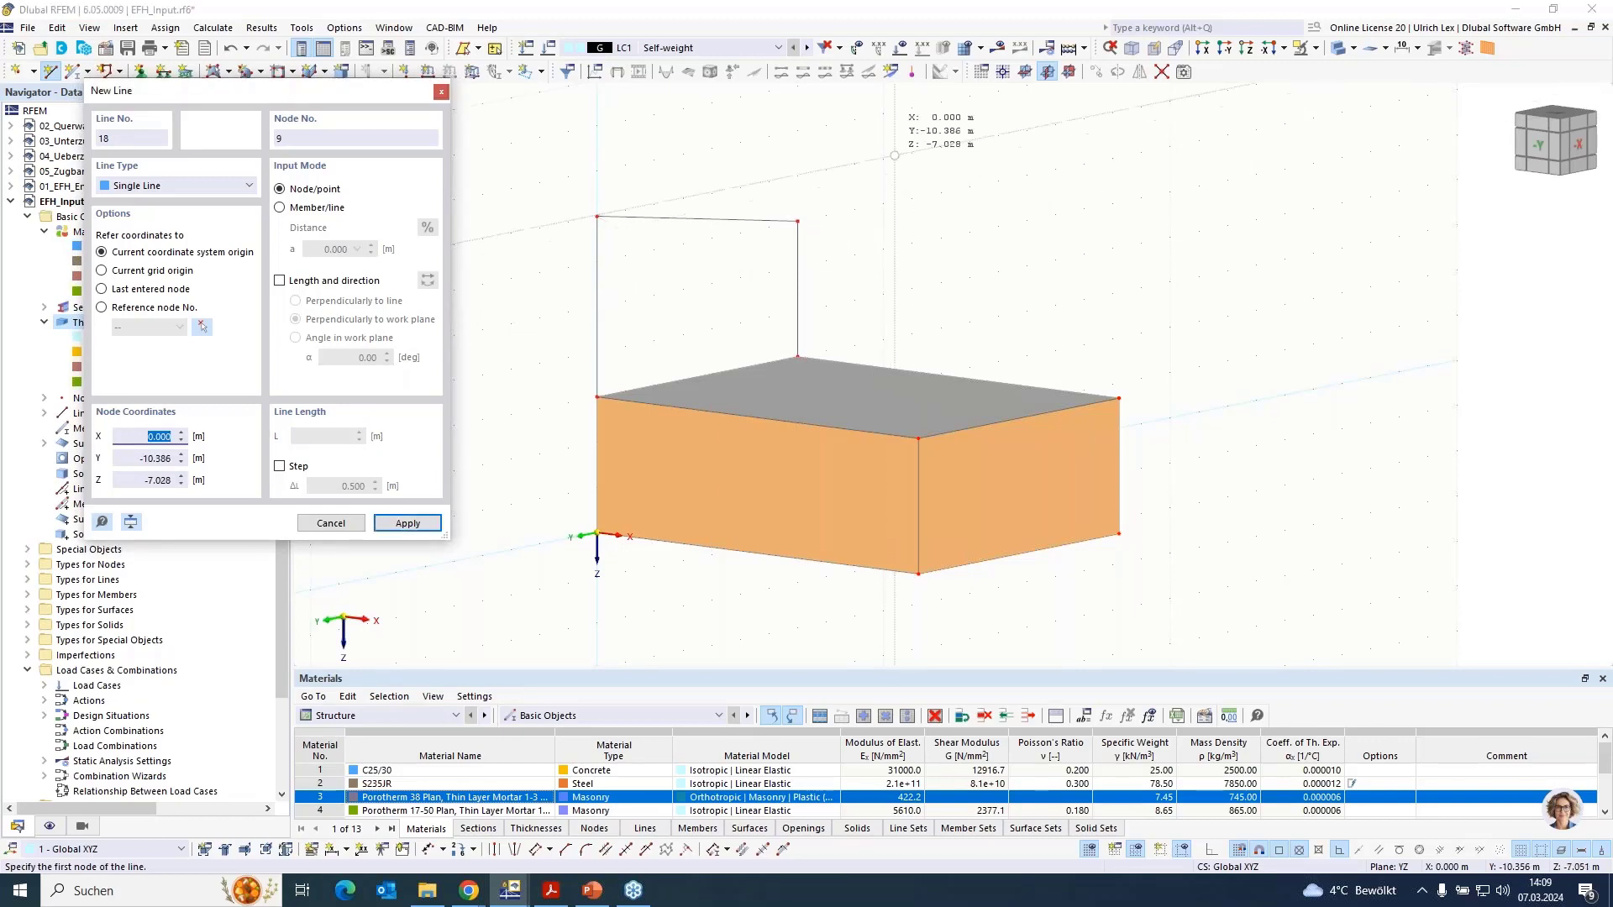
key(Escape)
Create the sloped-top wall from its boundary lines with the uniform 380 mm Porotherm 38 thickness and copy it to the storey's opposite end
click(227, 74)
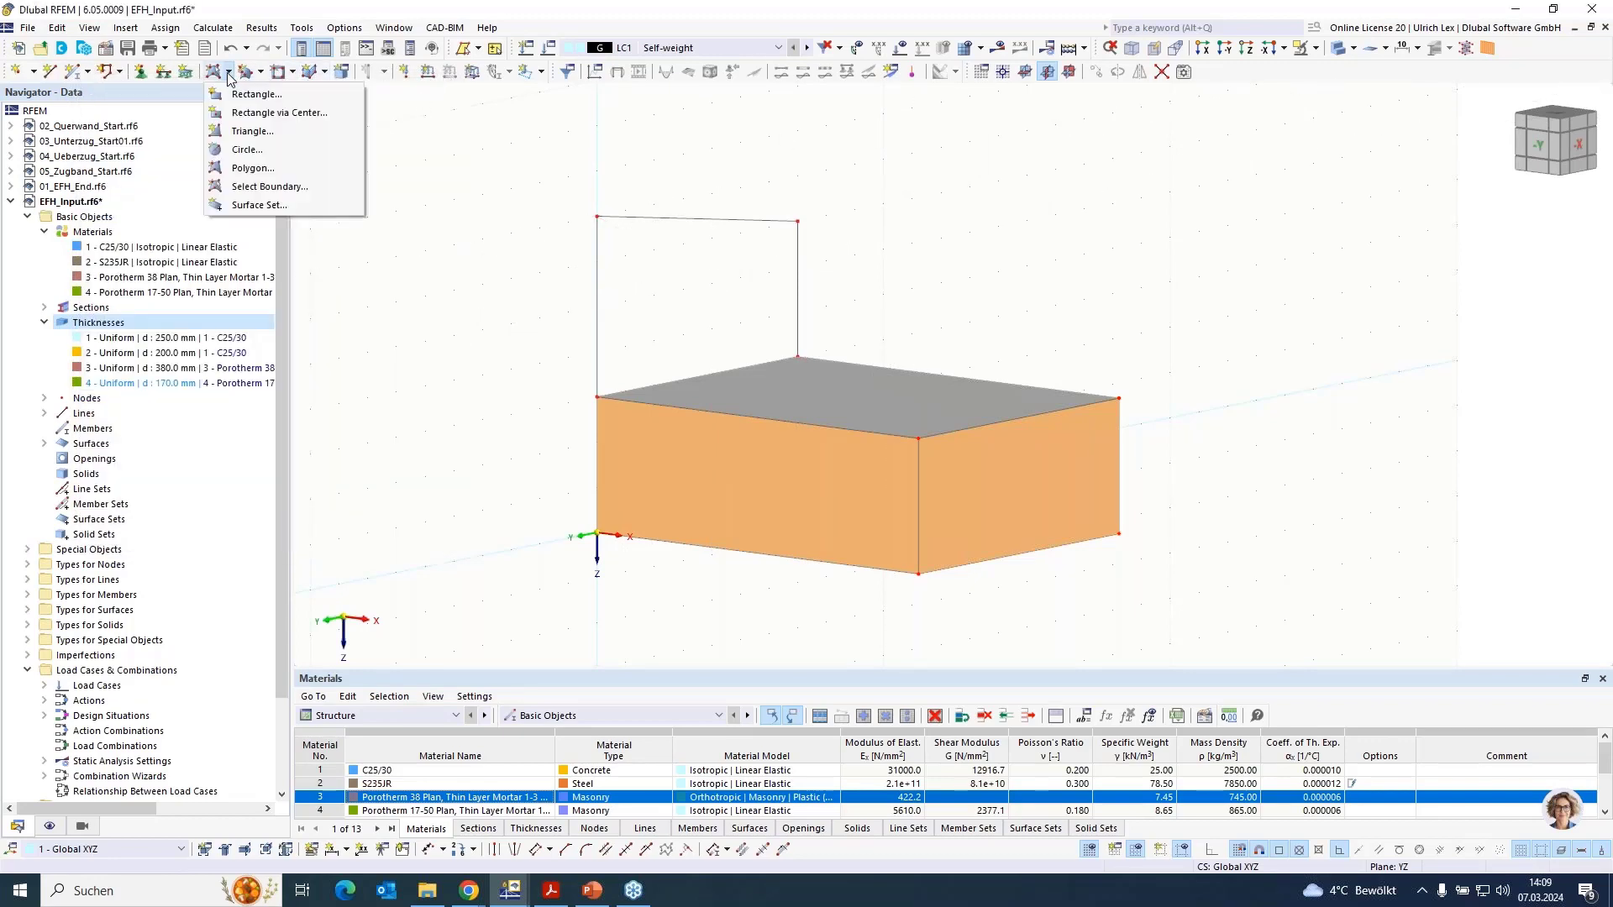
click(269, 189)
click(493, 267)
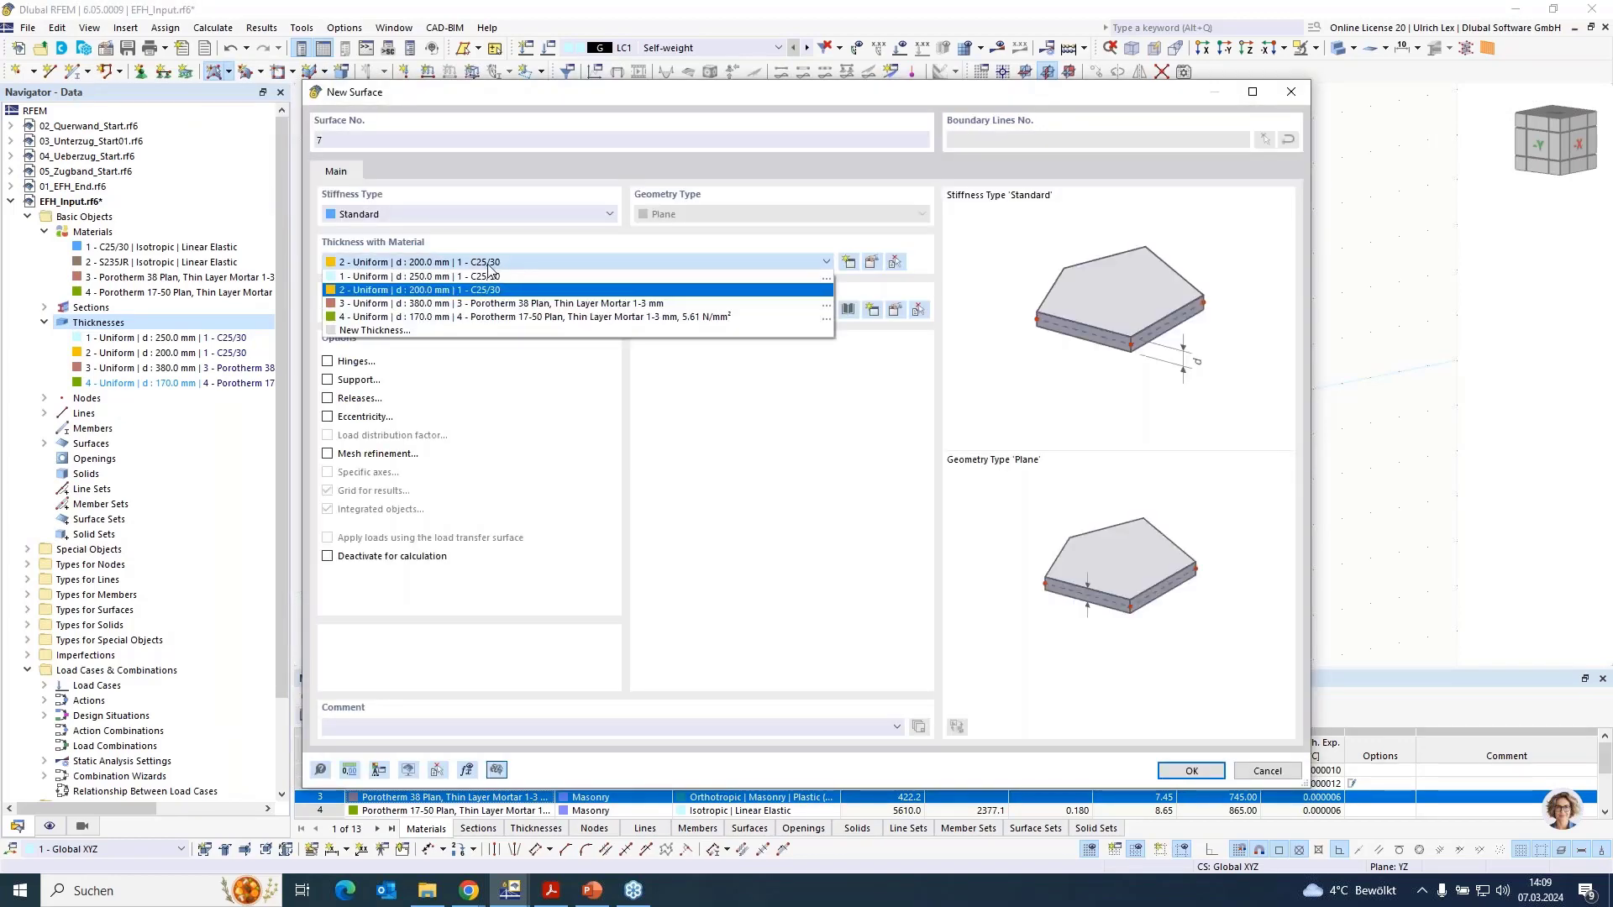
click(428, 307)
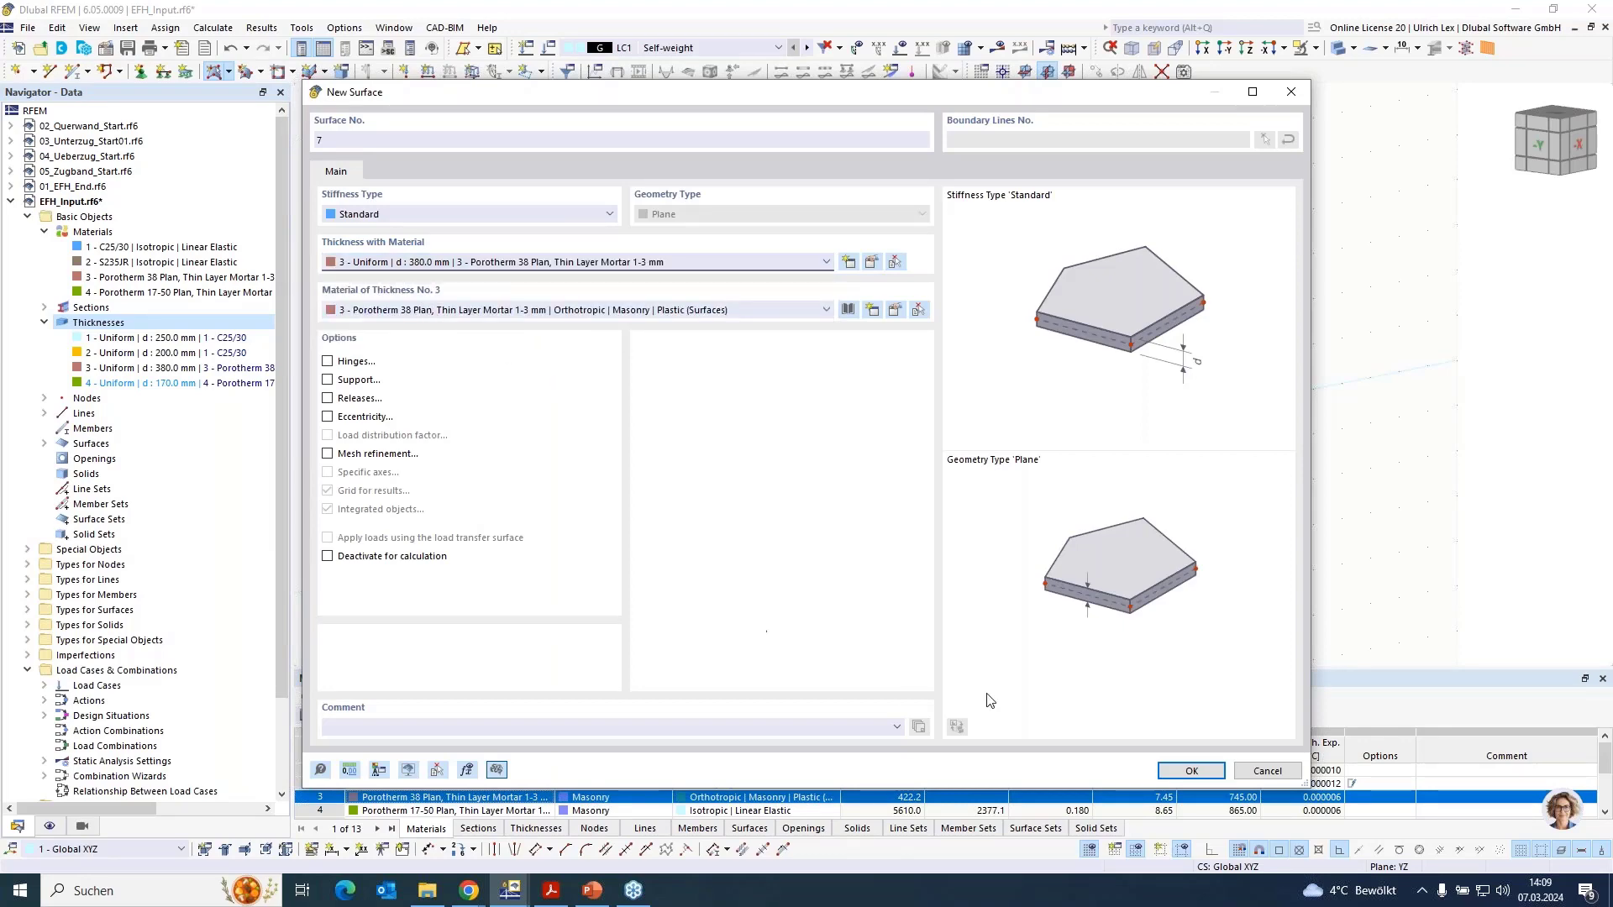
click(1176, 773)
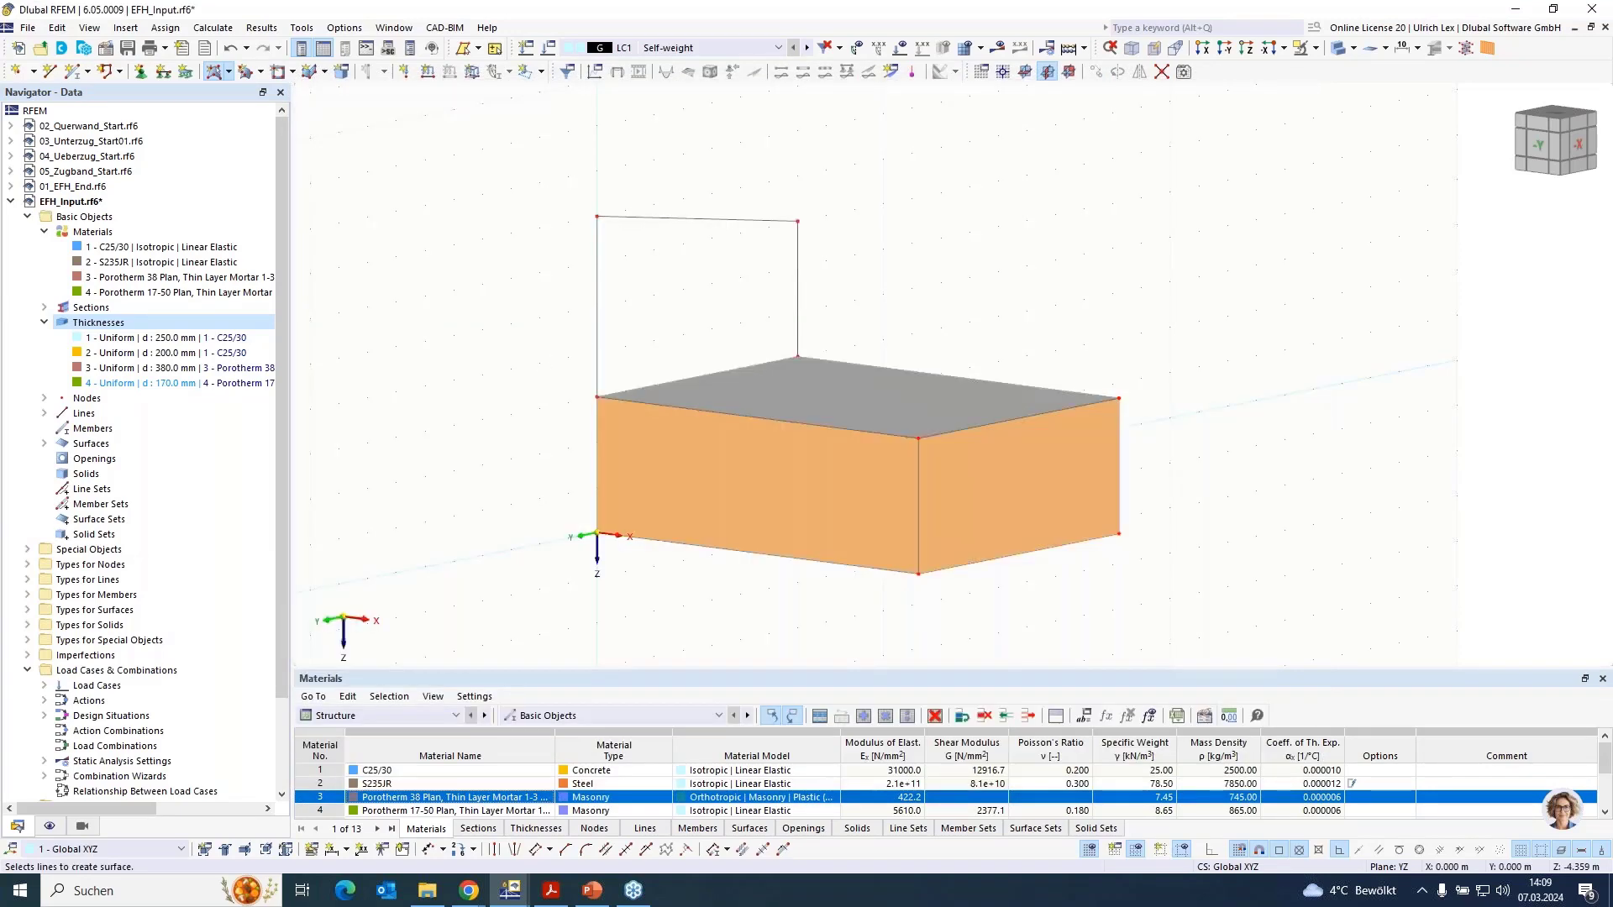
click(659, 383)
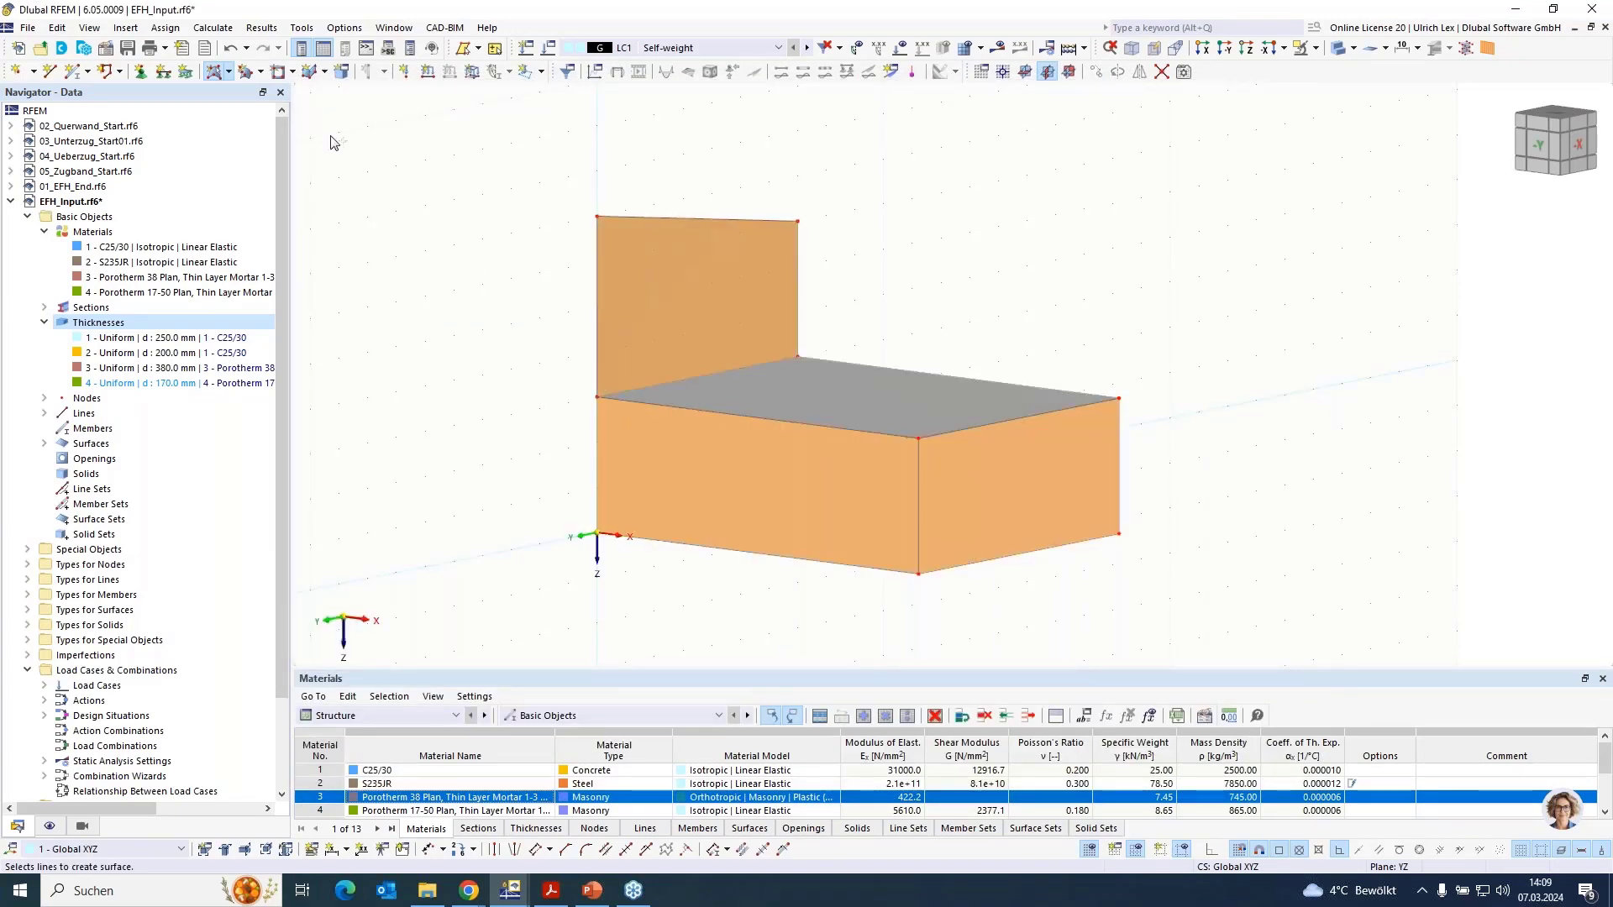
key(Escape)
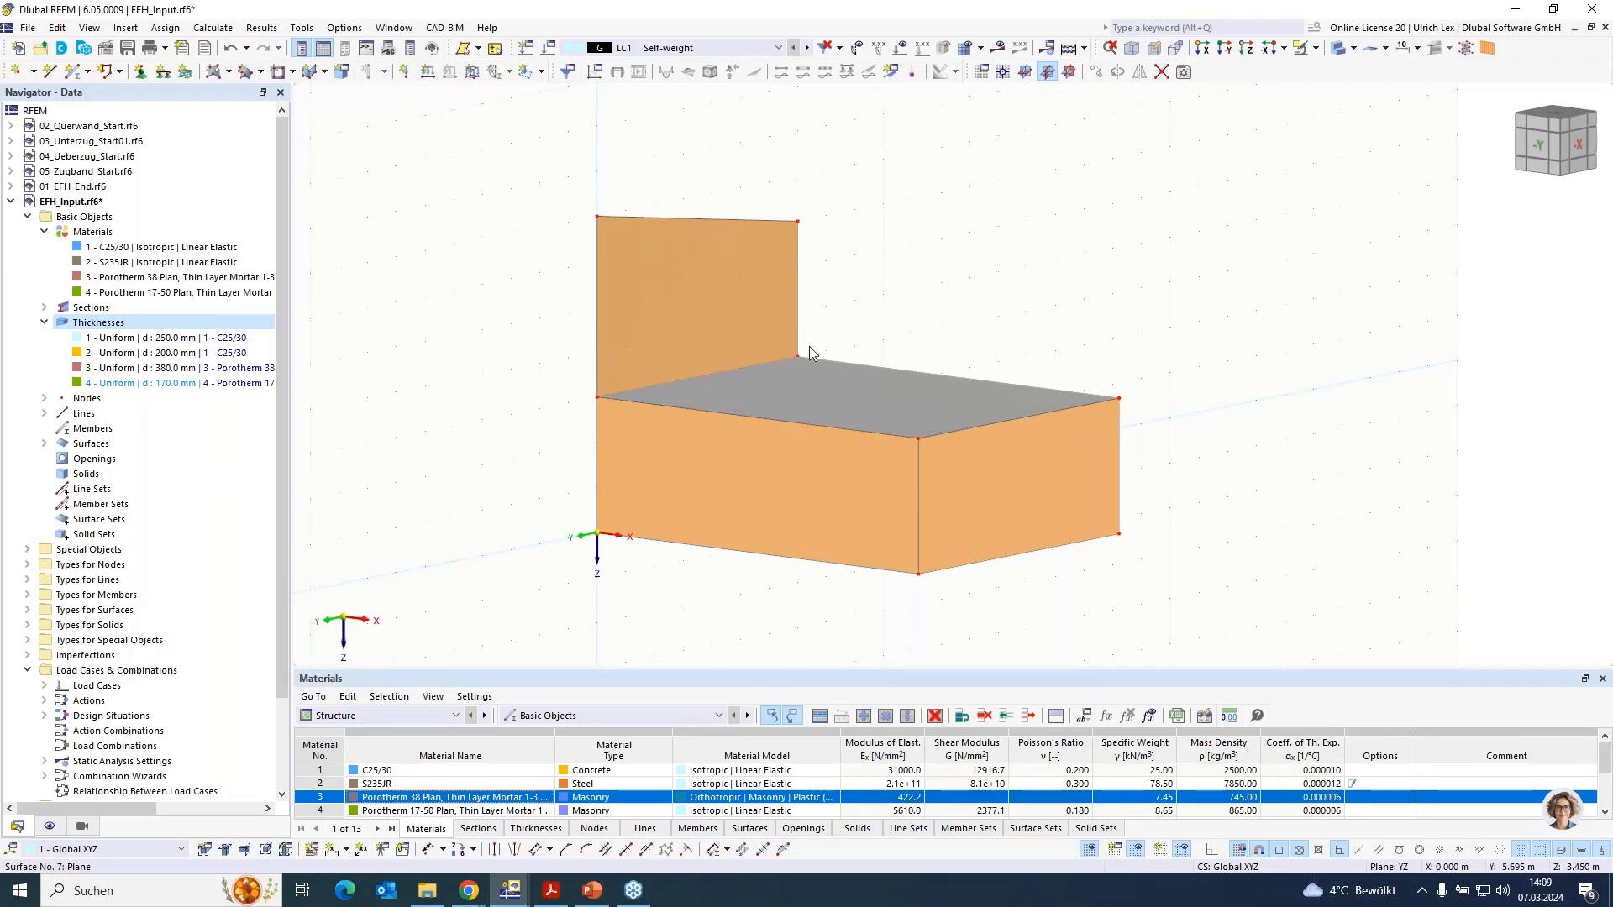
drag(797, 356, 1126, 410)
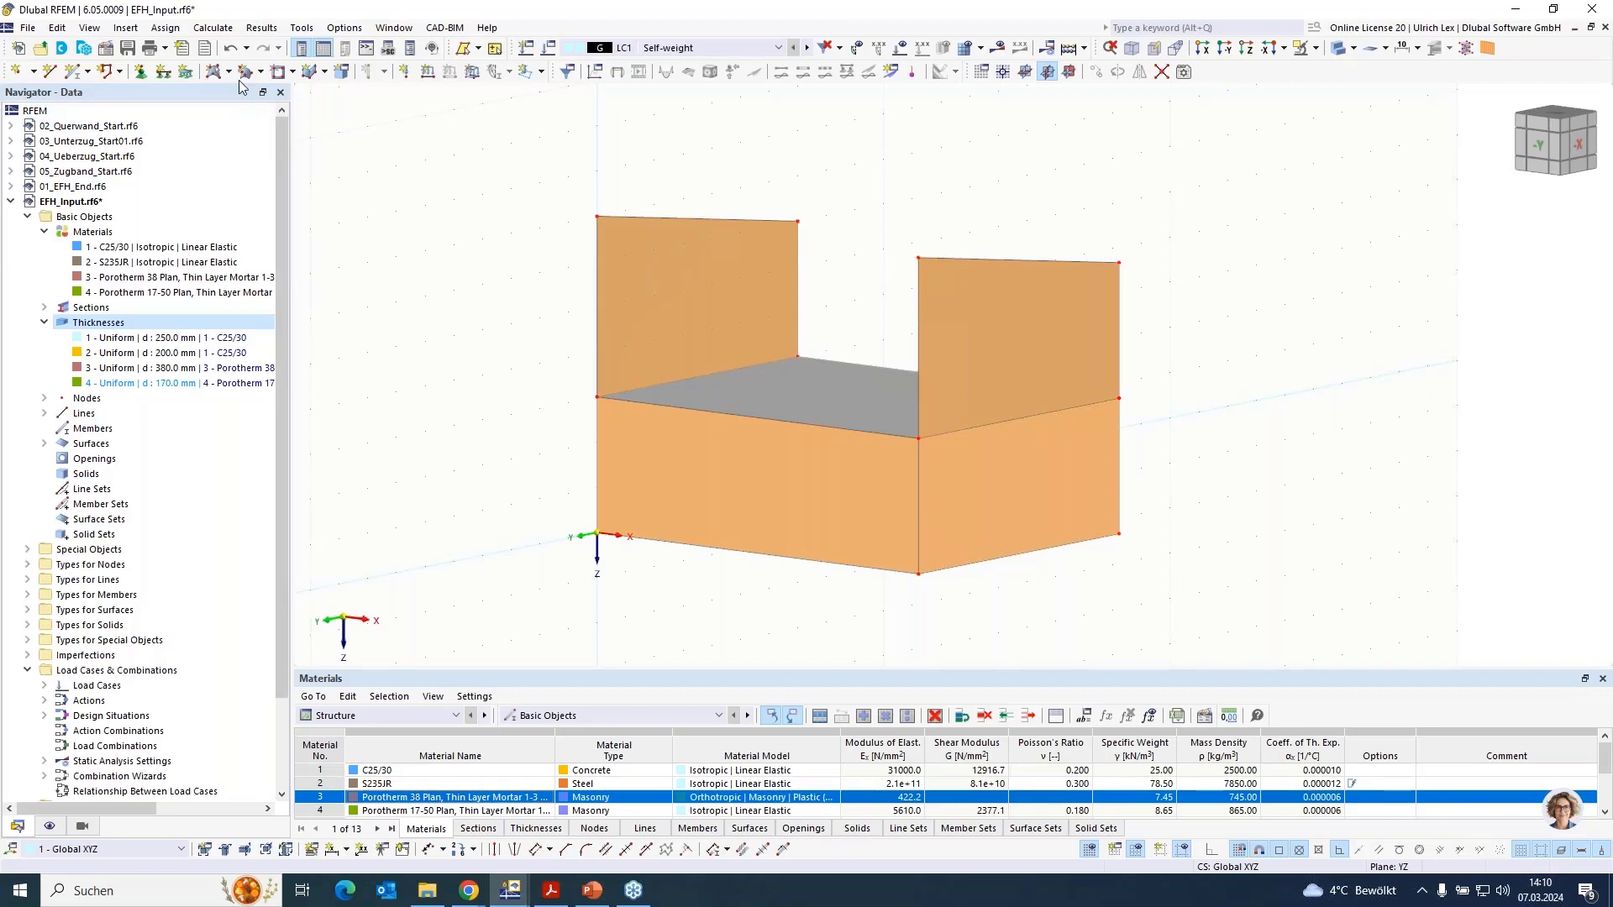
Draw two lines along X connecting the top corners of the two sloped end walls
click(51, 72)
click(1113, 261)
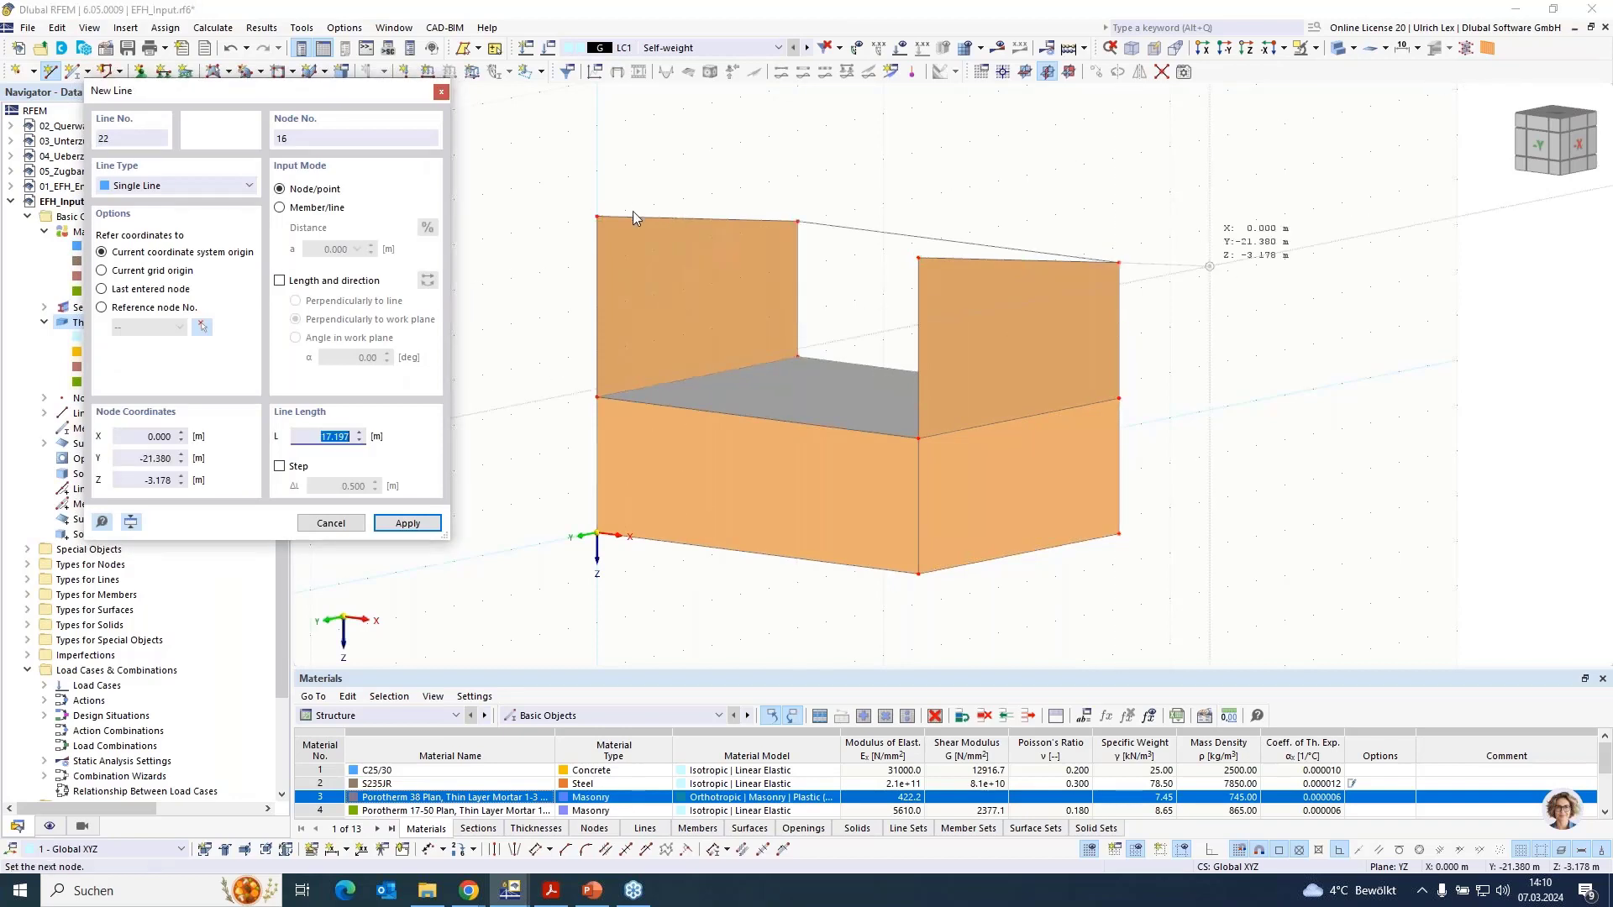
click(797, 221)
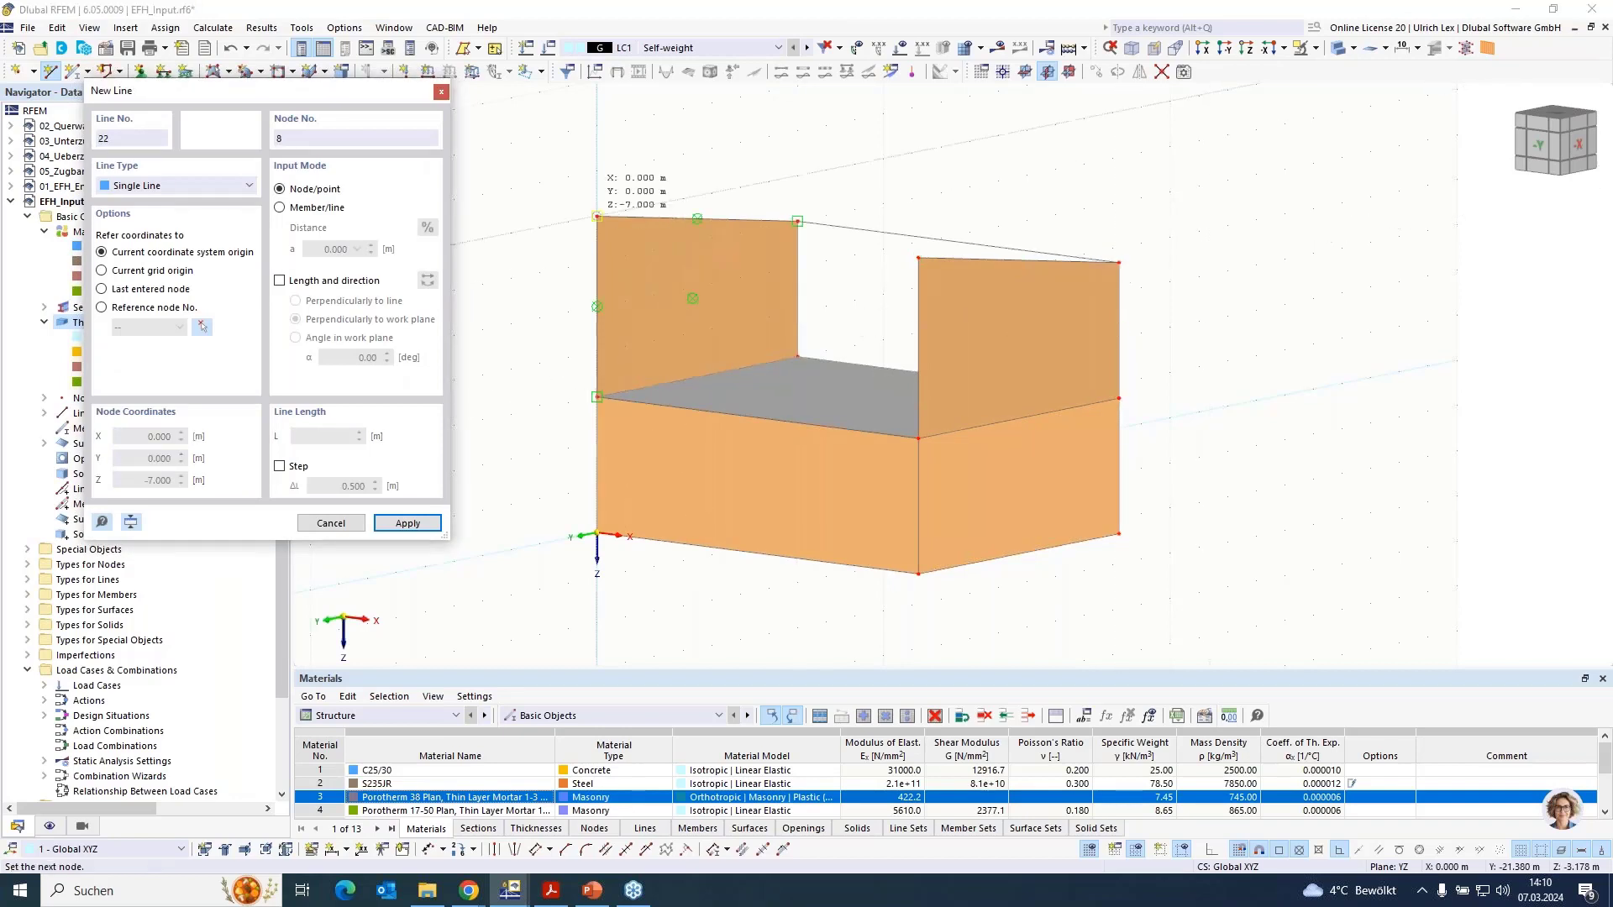
click(918, 258)
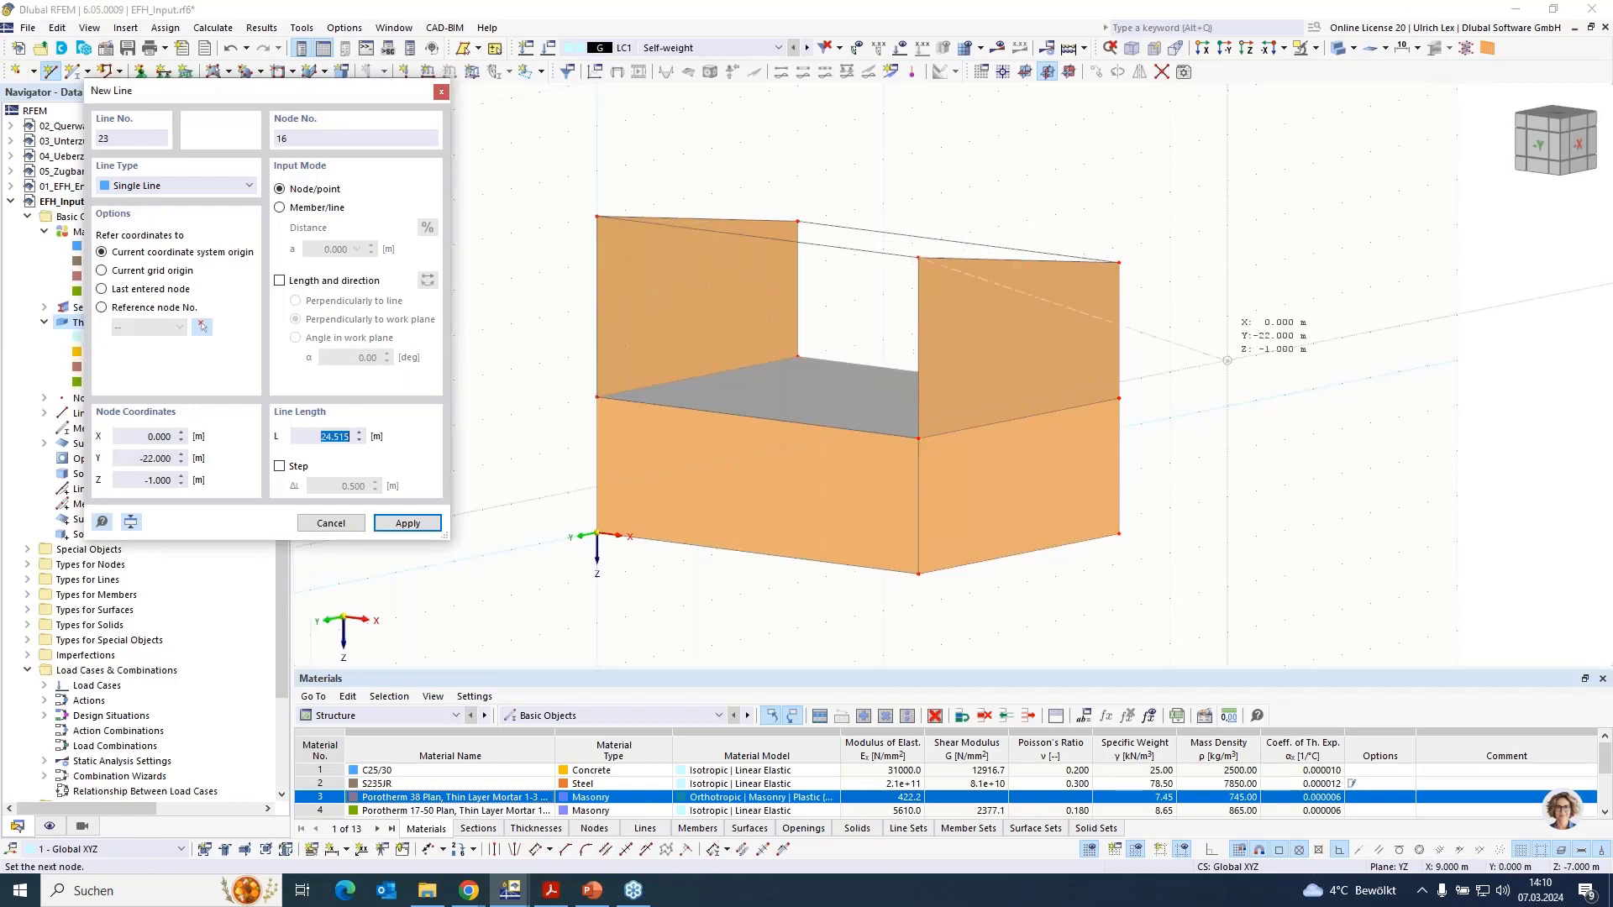
key(Escape)
key(Escape)
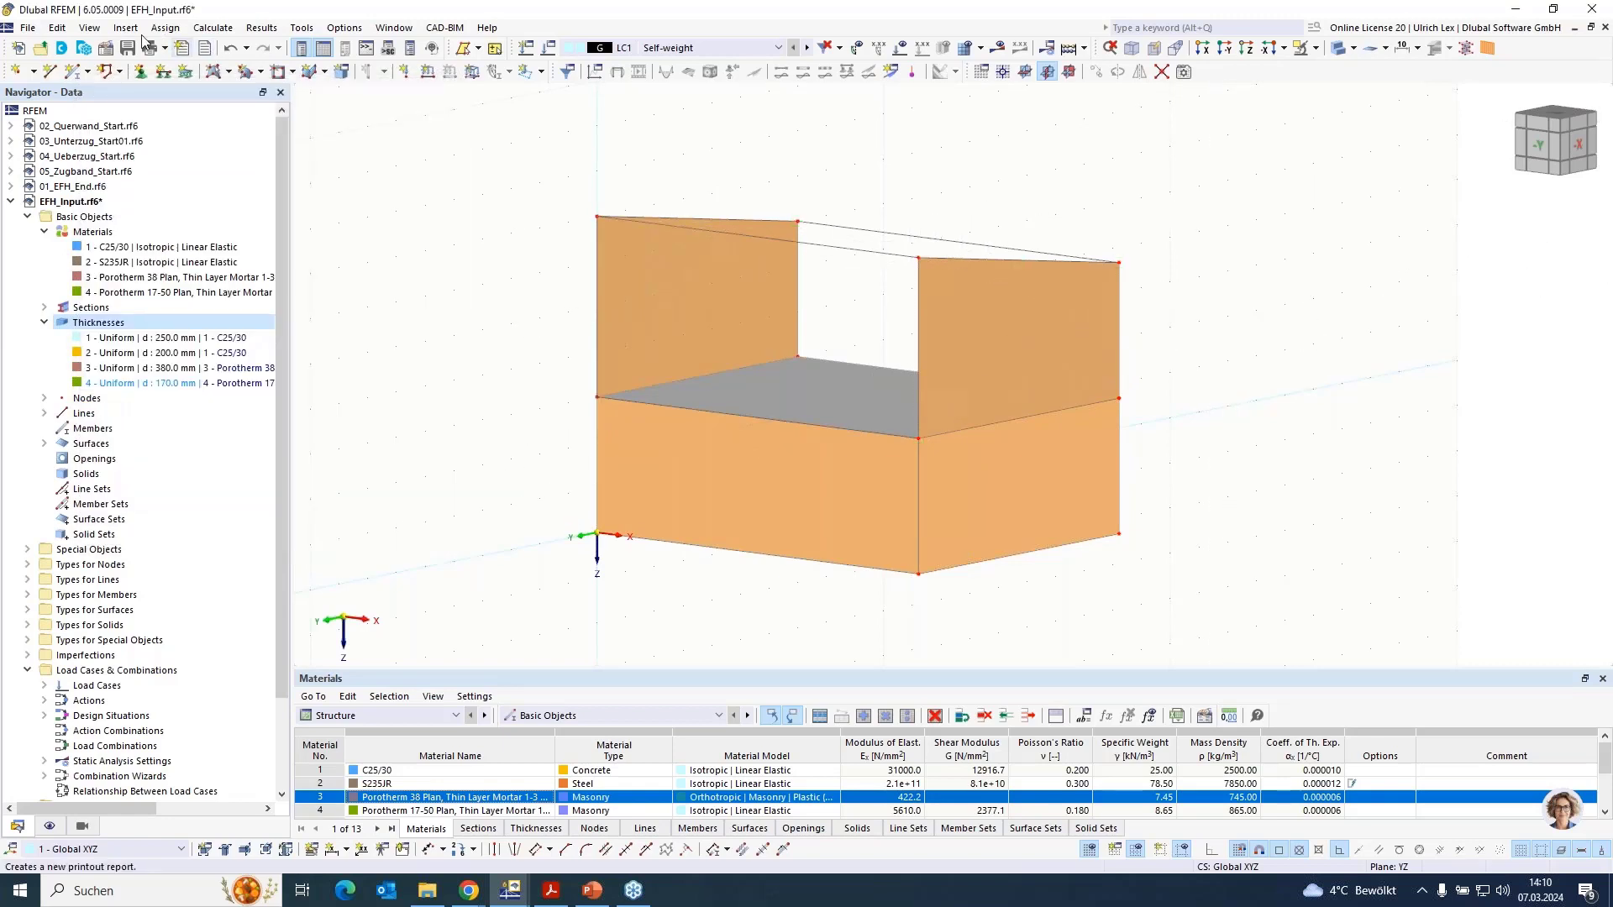
Create the two long upper-storey walls from their boundary lines, using the uniform 380 mm Porotherm 38 thickness
click(227, 75)
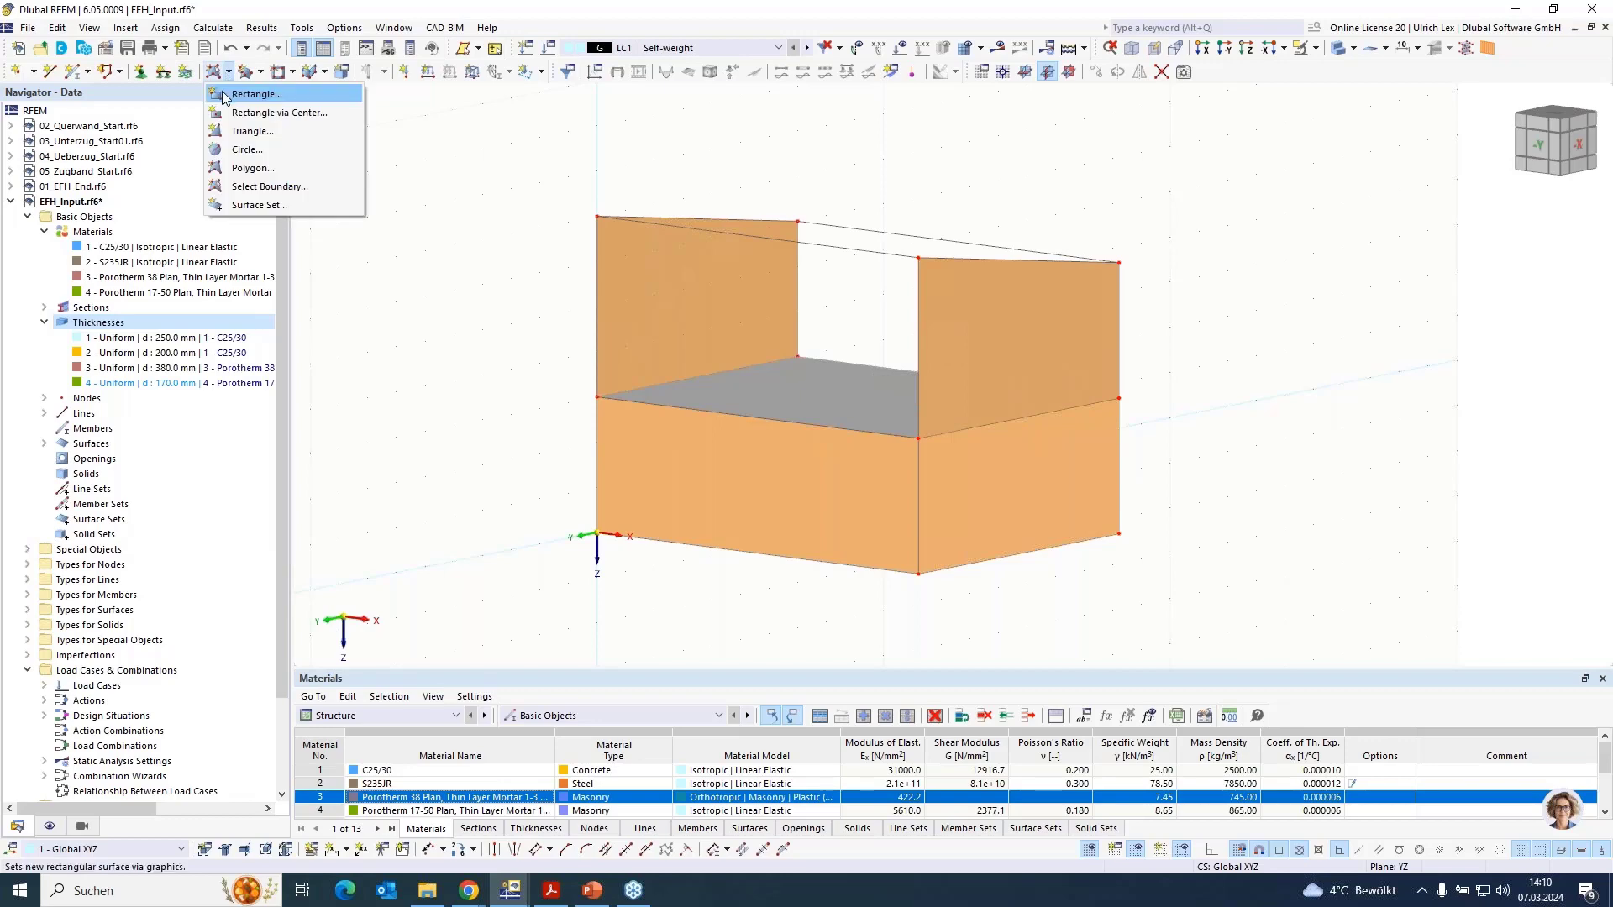
click(267, 186)
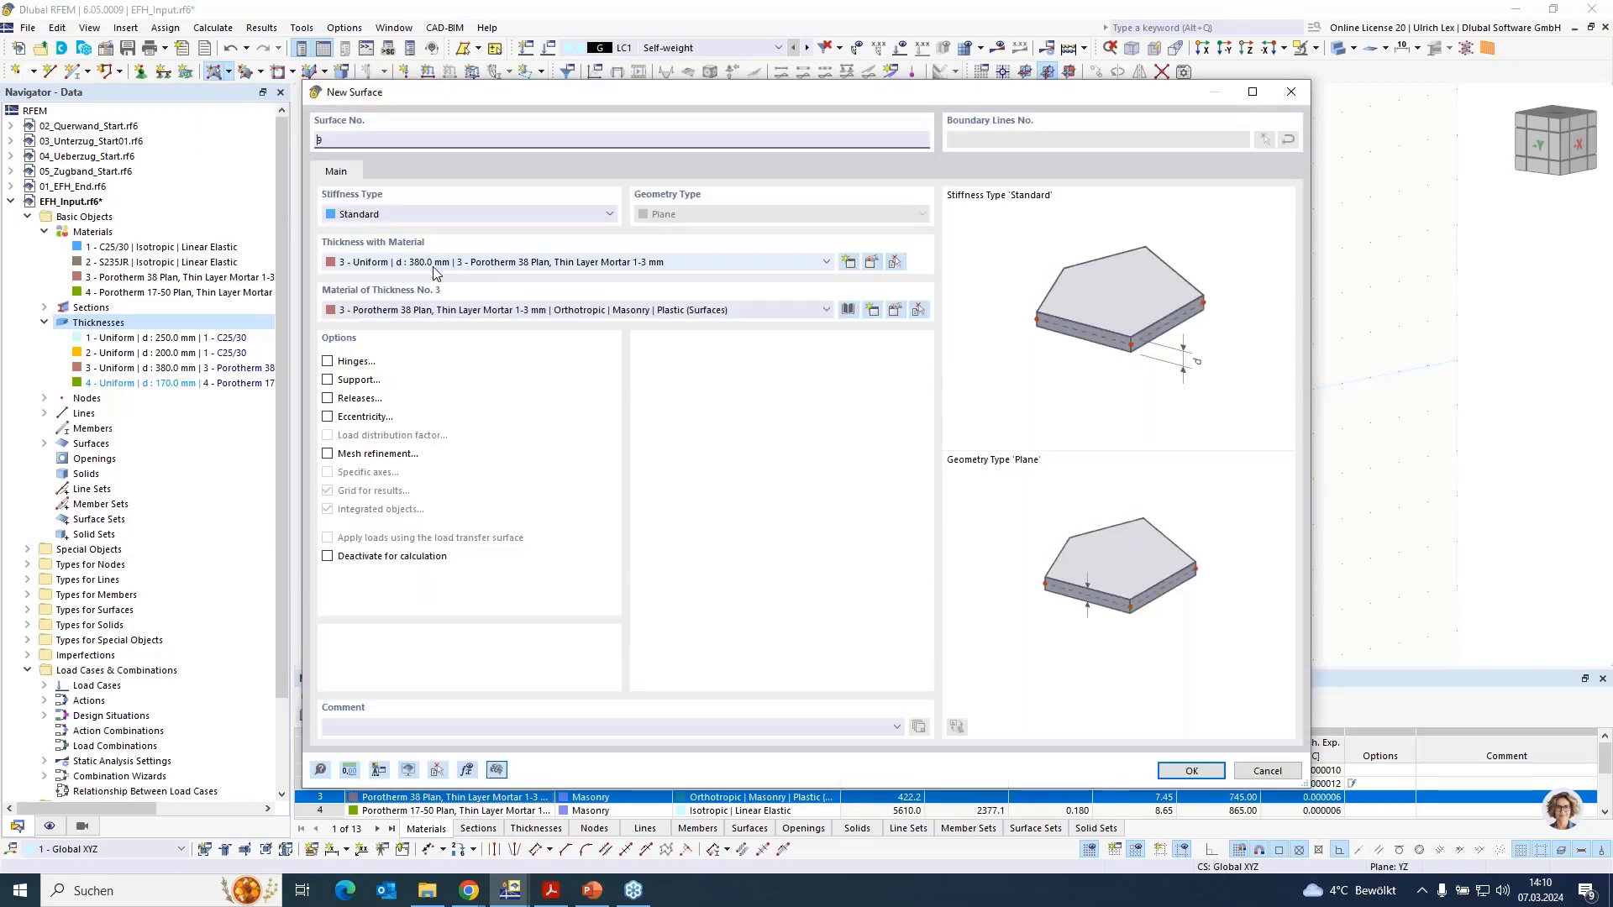
click(1191, 770)
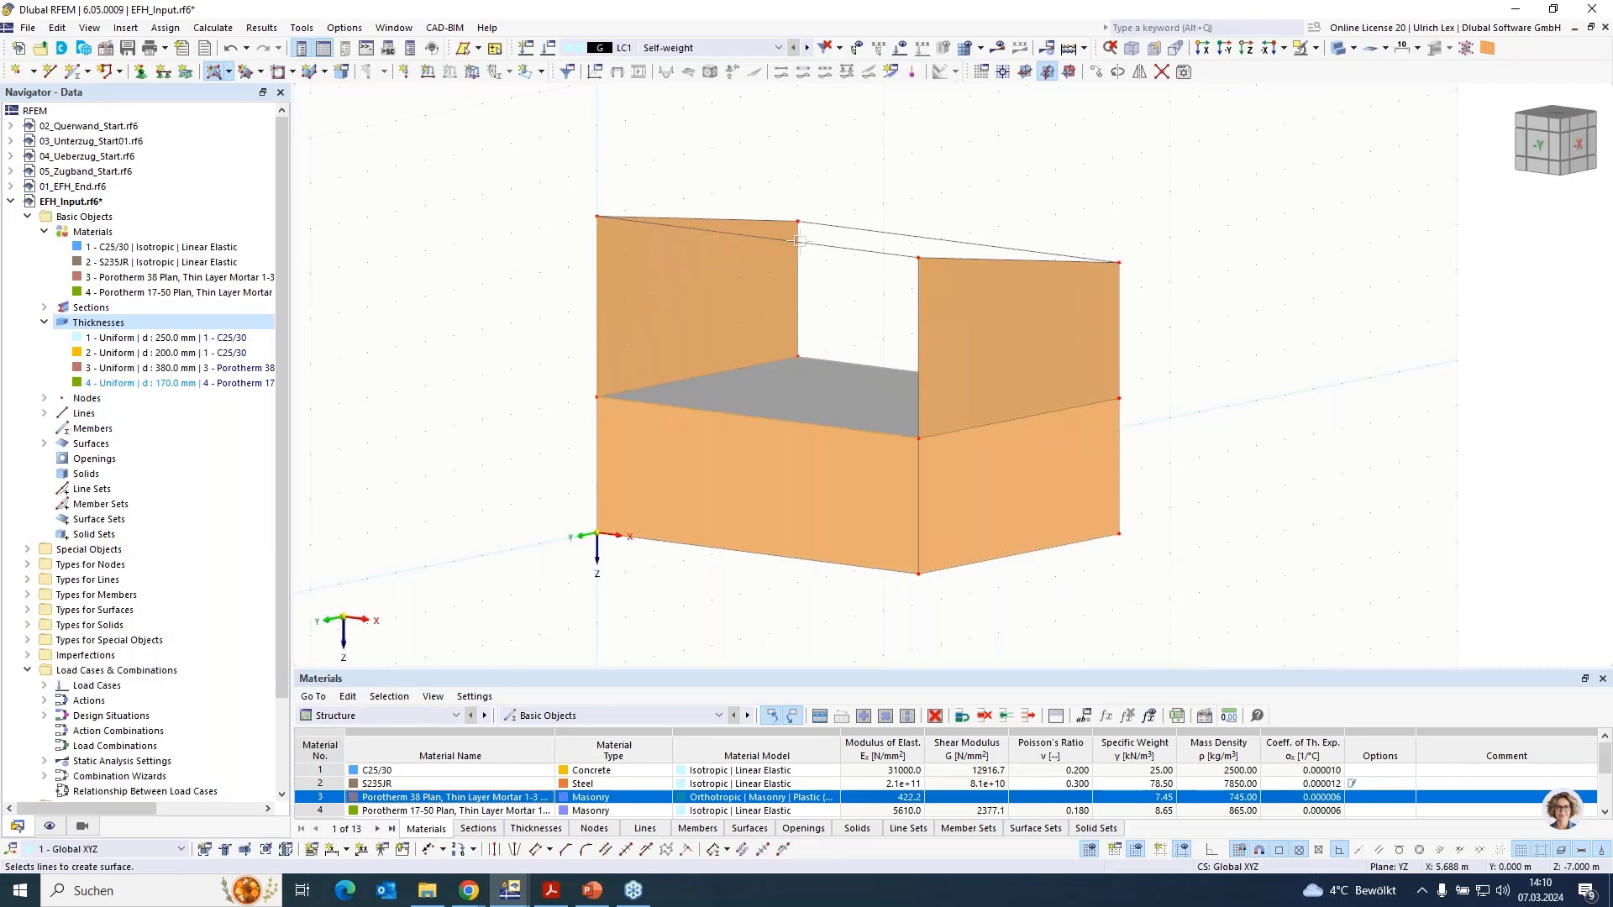
click(919, 328)
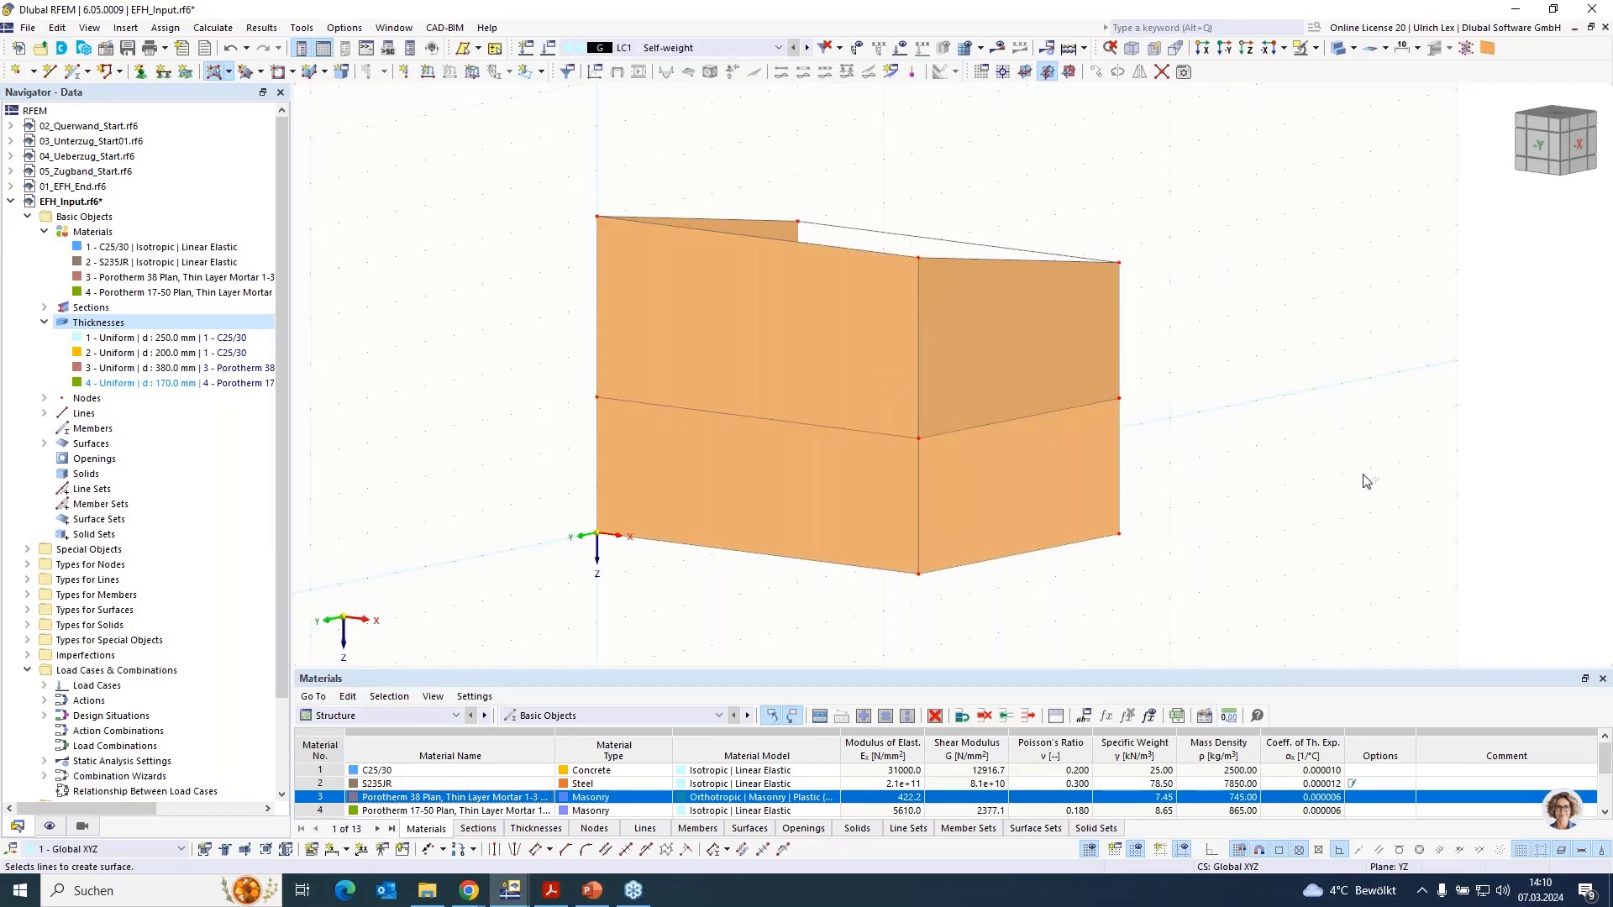
ctrl+middle_drag(1106, 505, 996, 428)
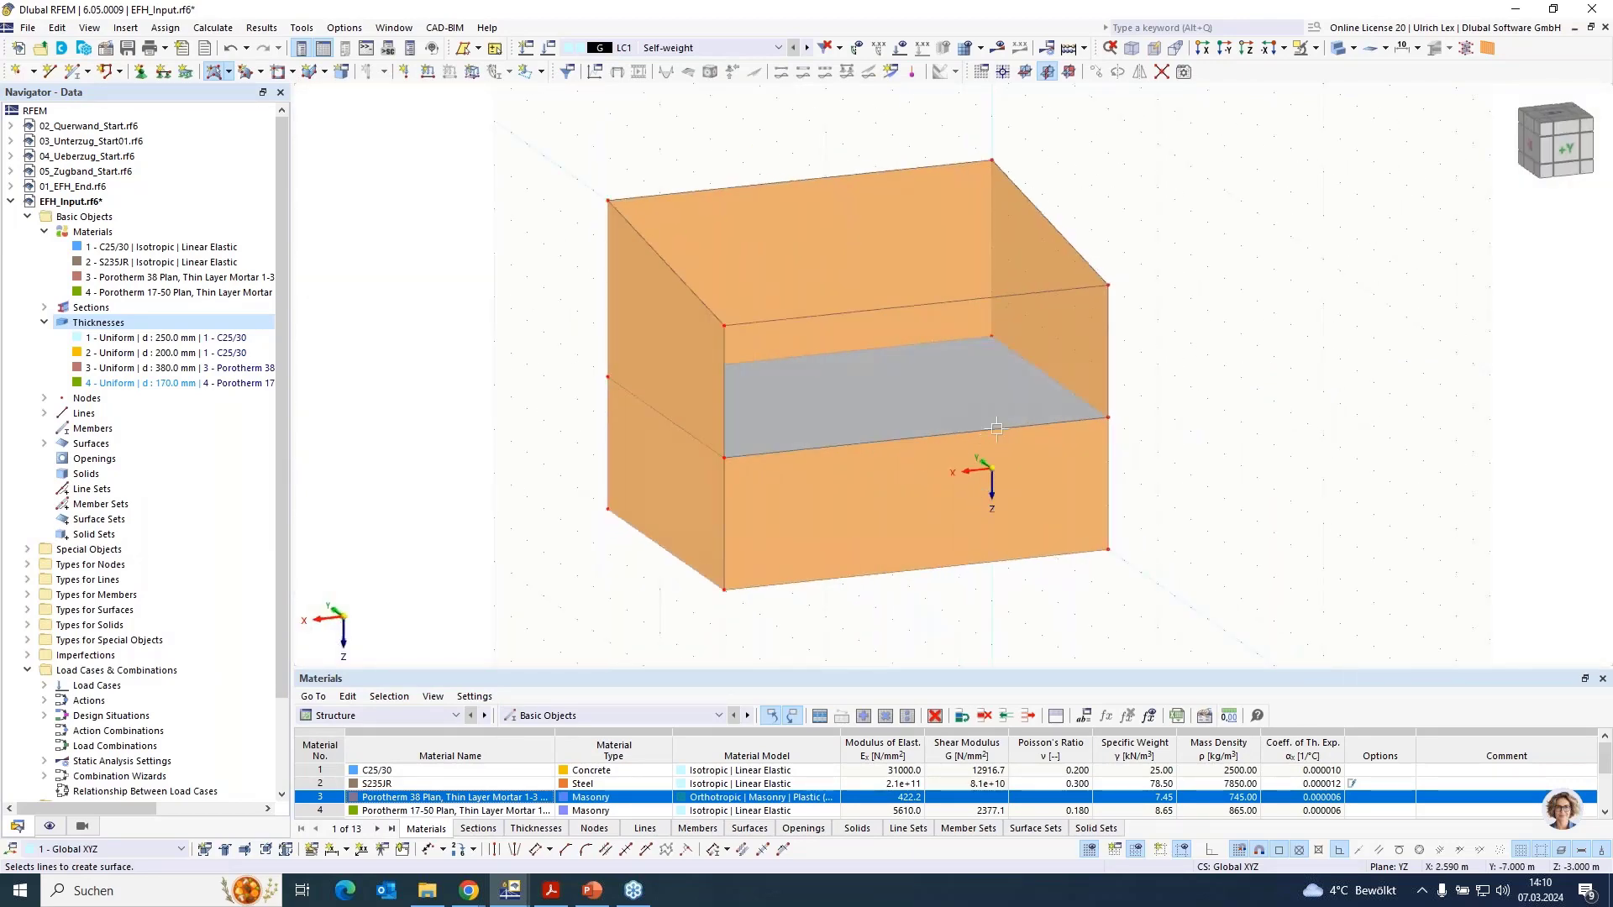
click(1016, 295)
click(723, 375)
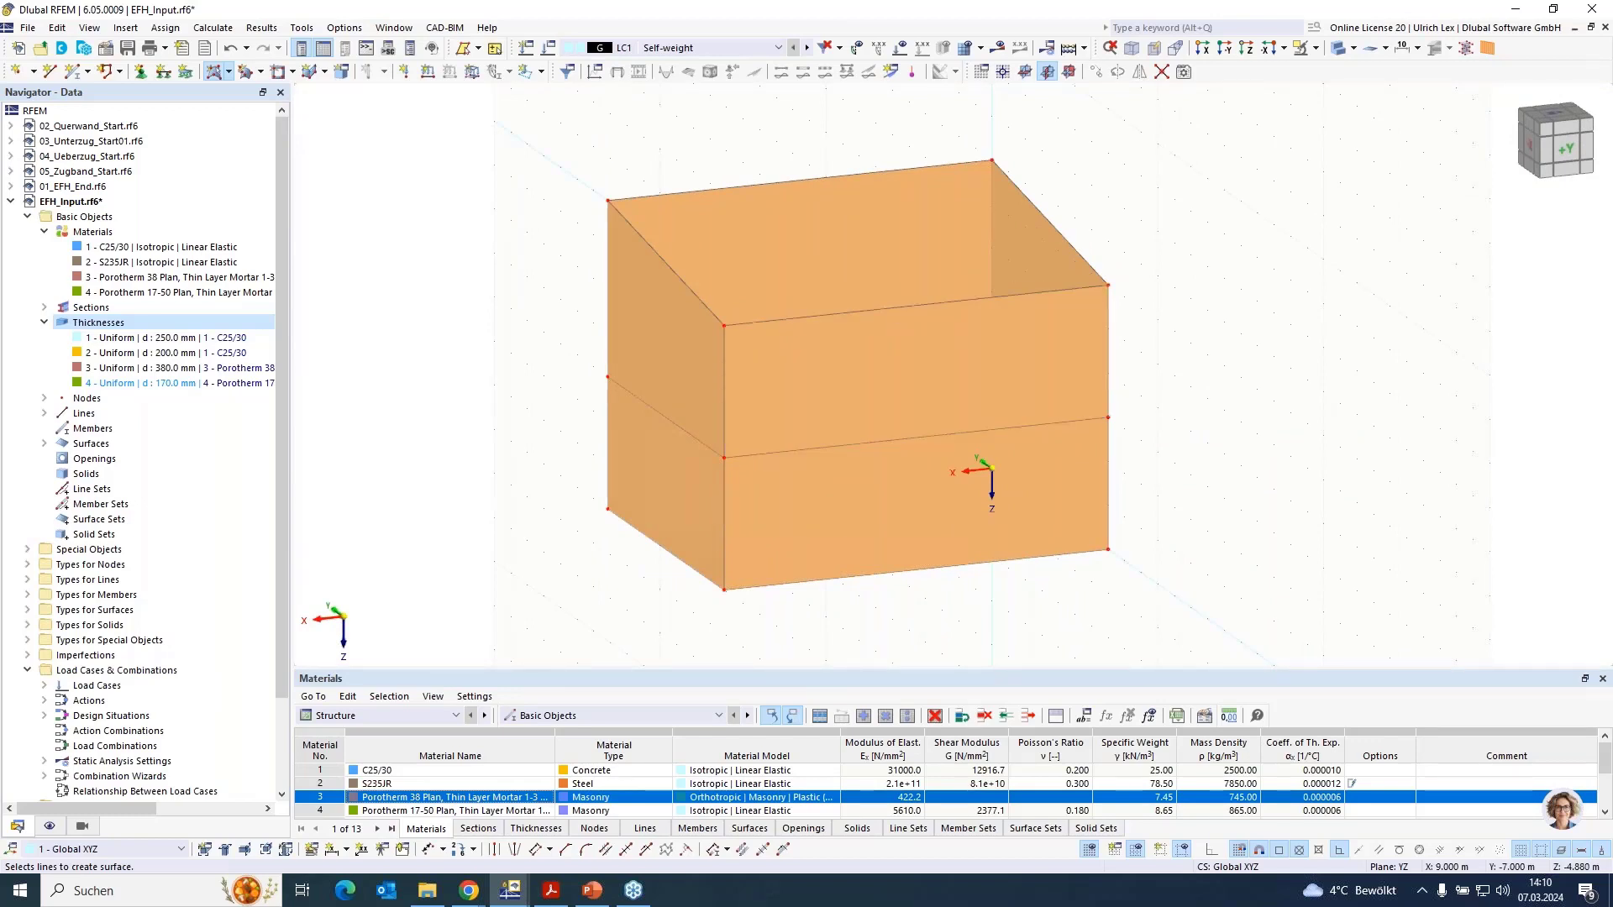
Select the lower storey's walls and floor slab and isolate them with Visibility by Selected and Related Objects
ctrl+middle_drag(447, 450, 791, 502)
scroll(588, 395, down, 1)
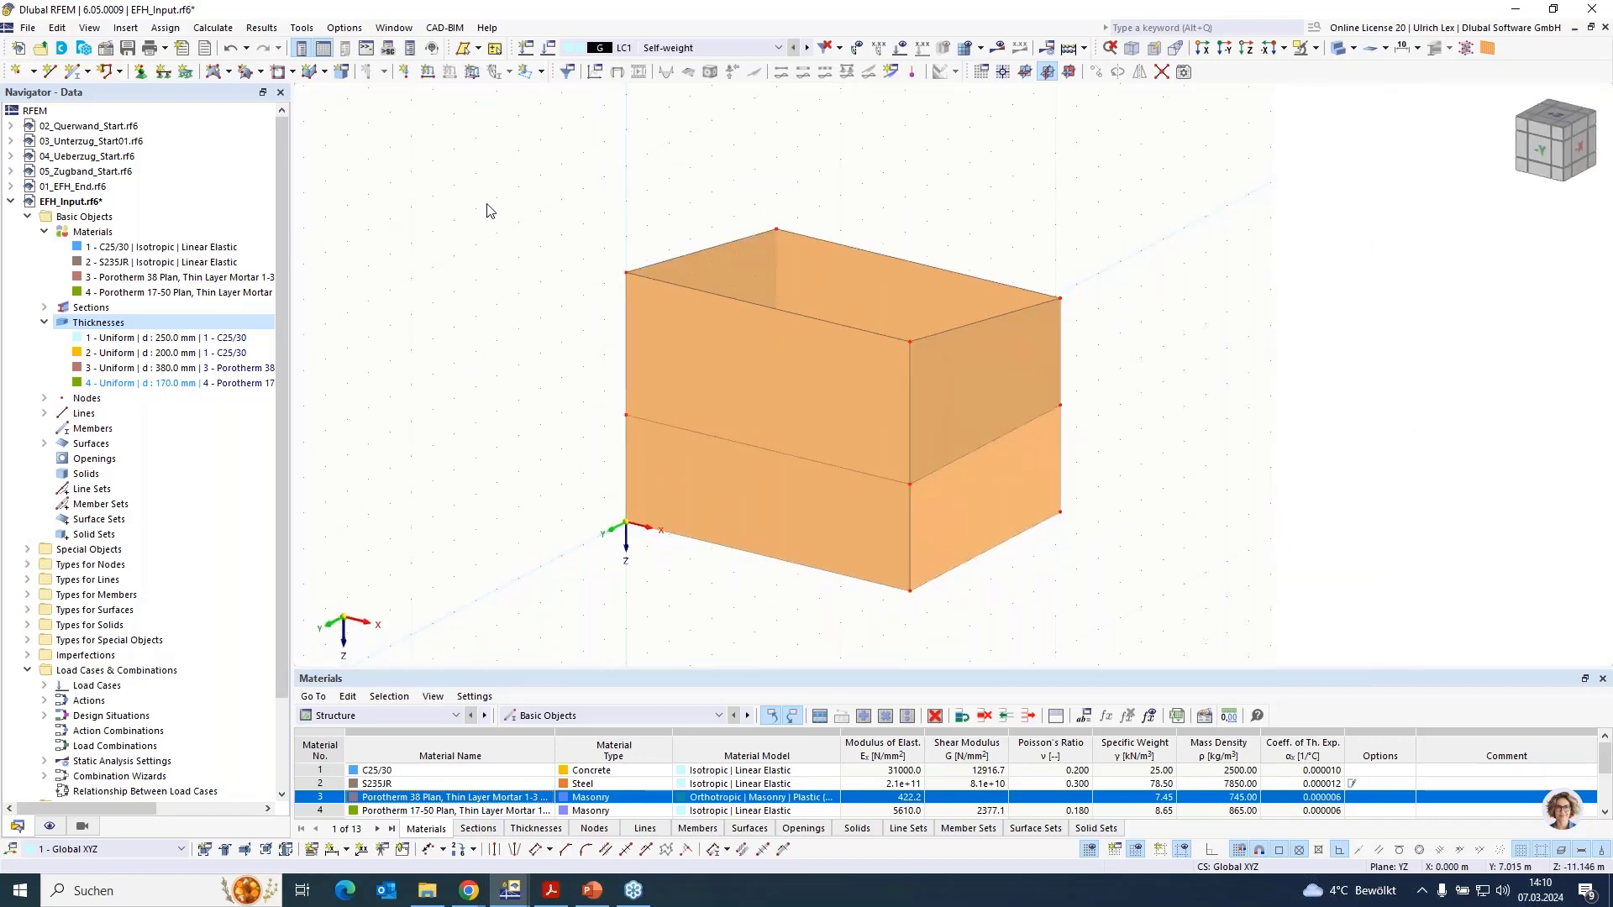
scroll(491, 210, down, 1)
scroll(710, 652, up, 1)
ctrl+middle_drag(715, 639, 903, 539)
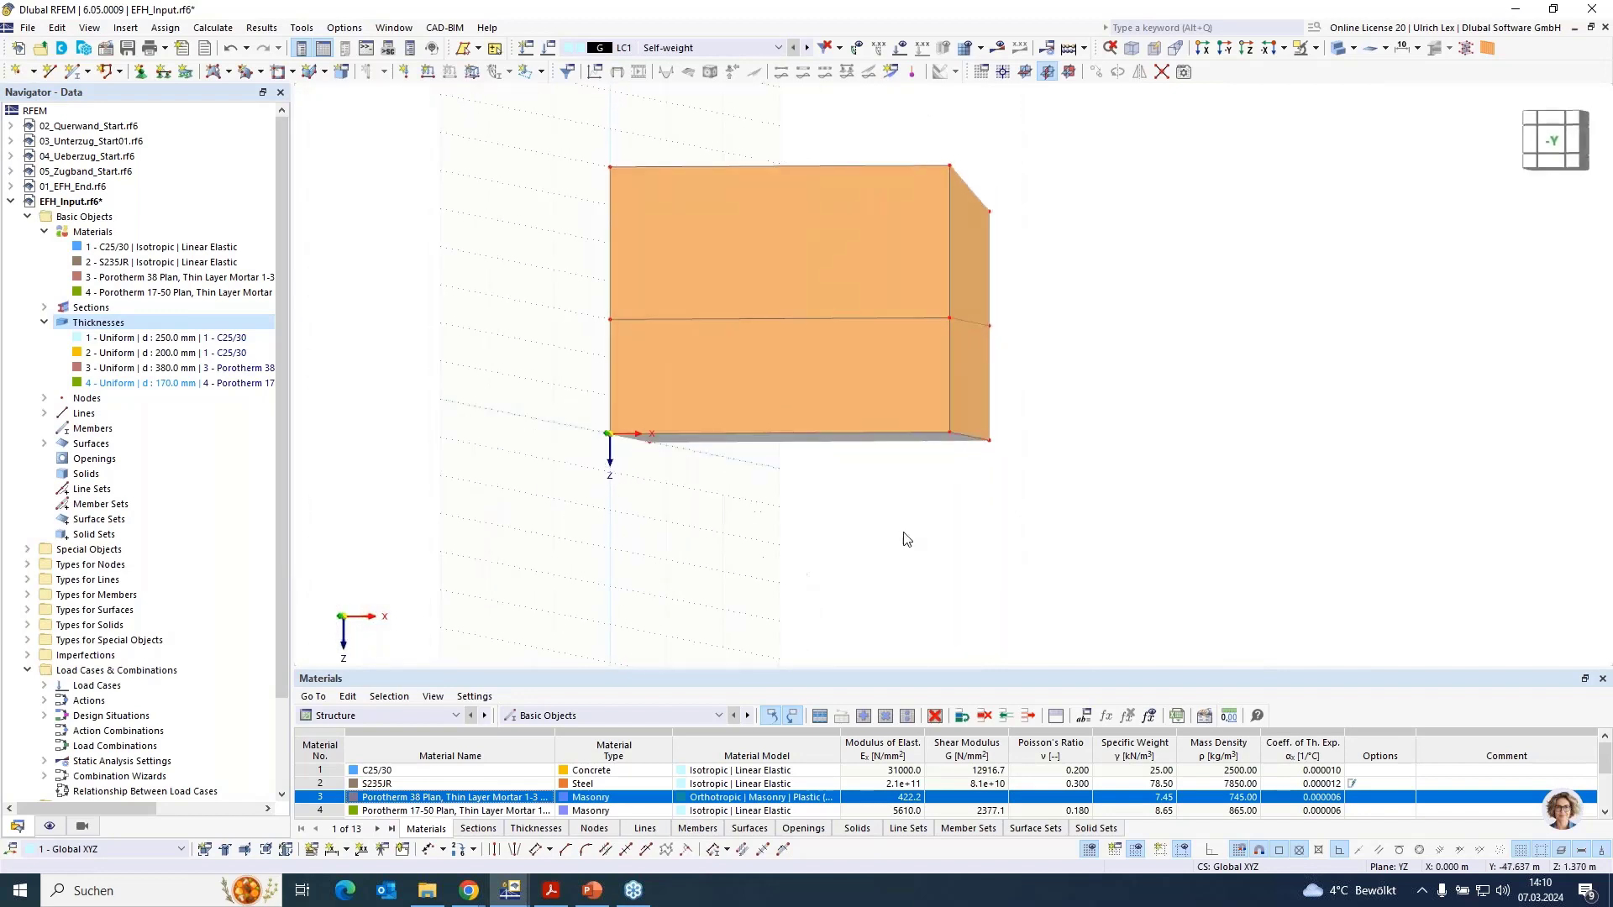
drag(1062, 542, 541, 319)
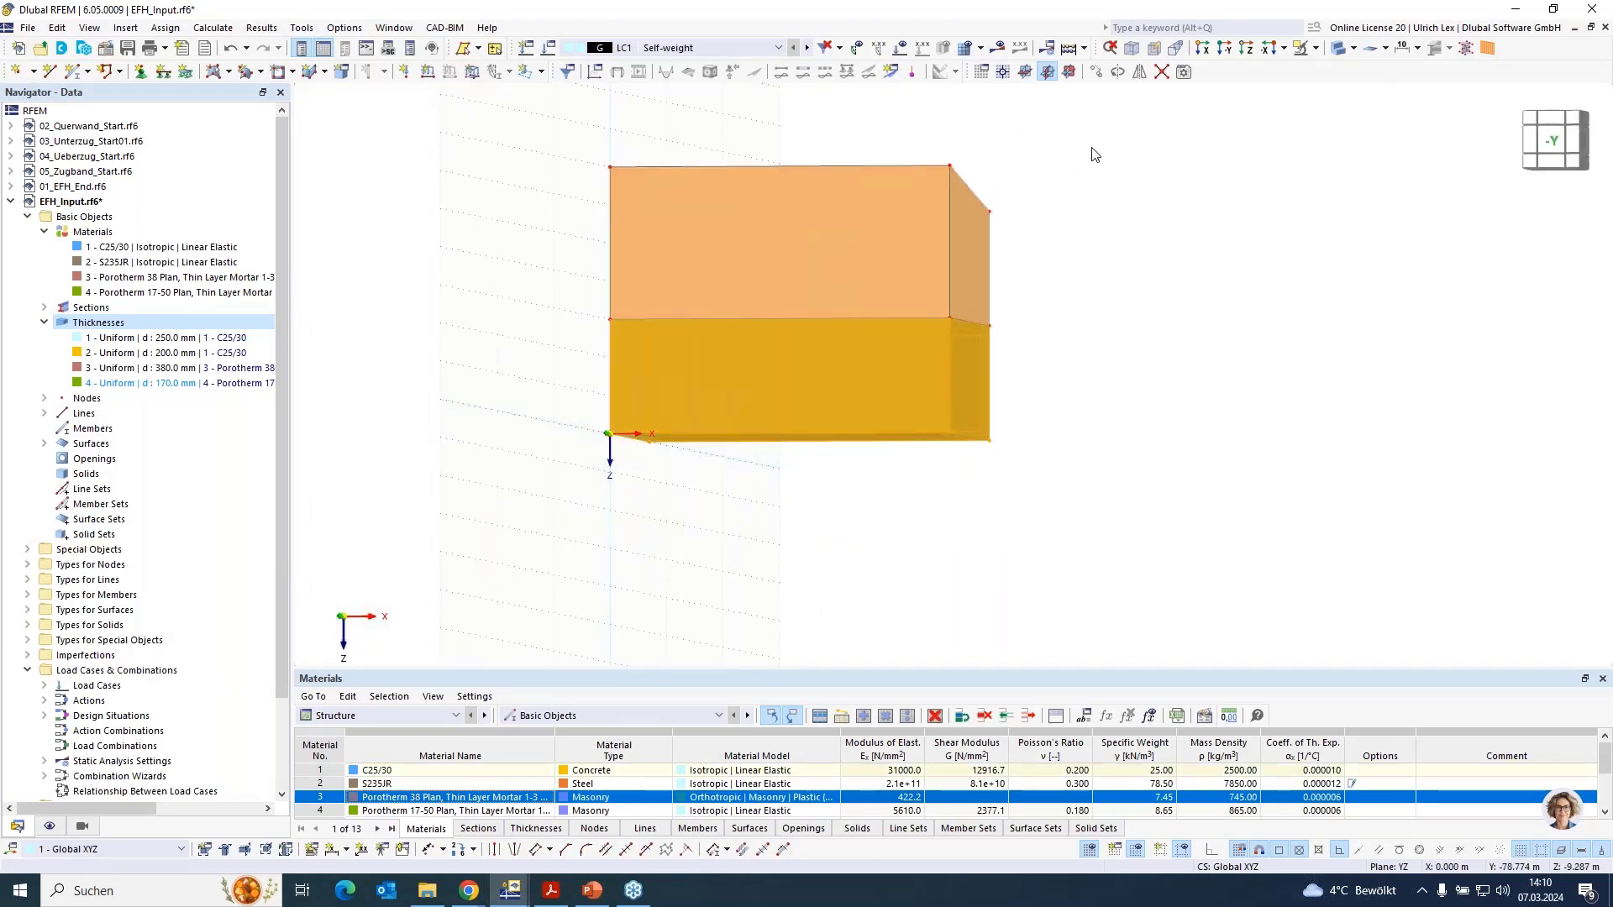
click(1315, 49)
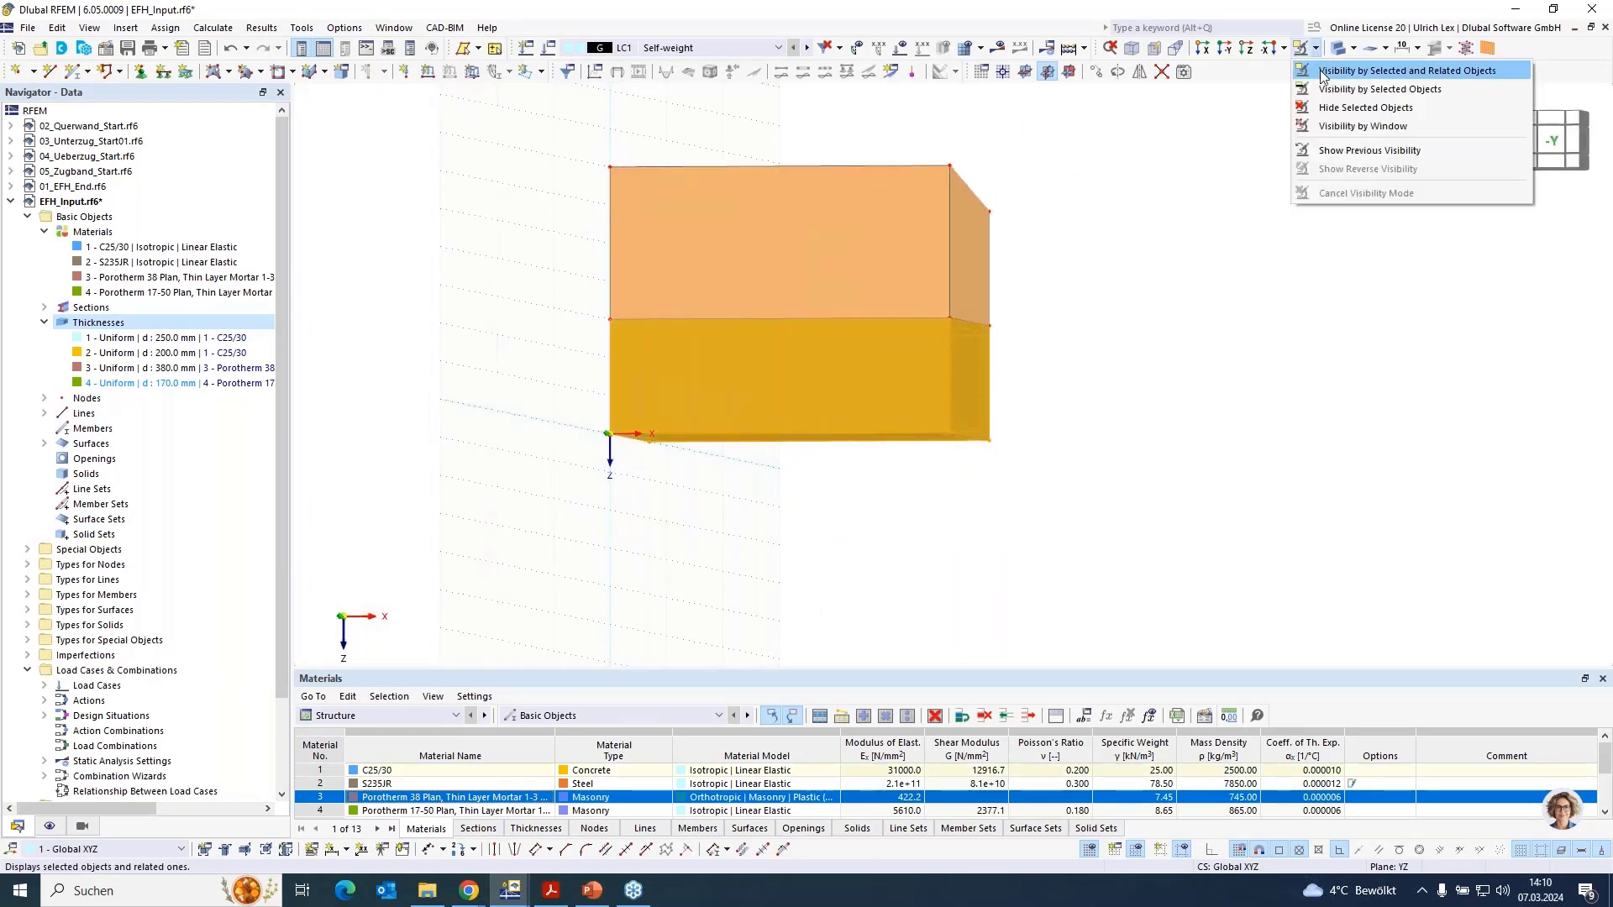
click(1348, 66)
ctrl+middle_drag(1183, 204, 1085, 305)
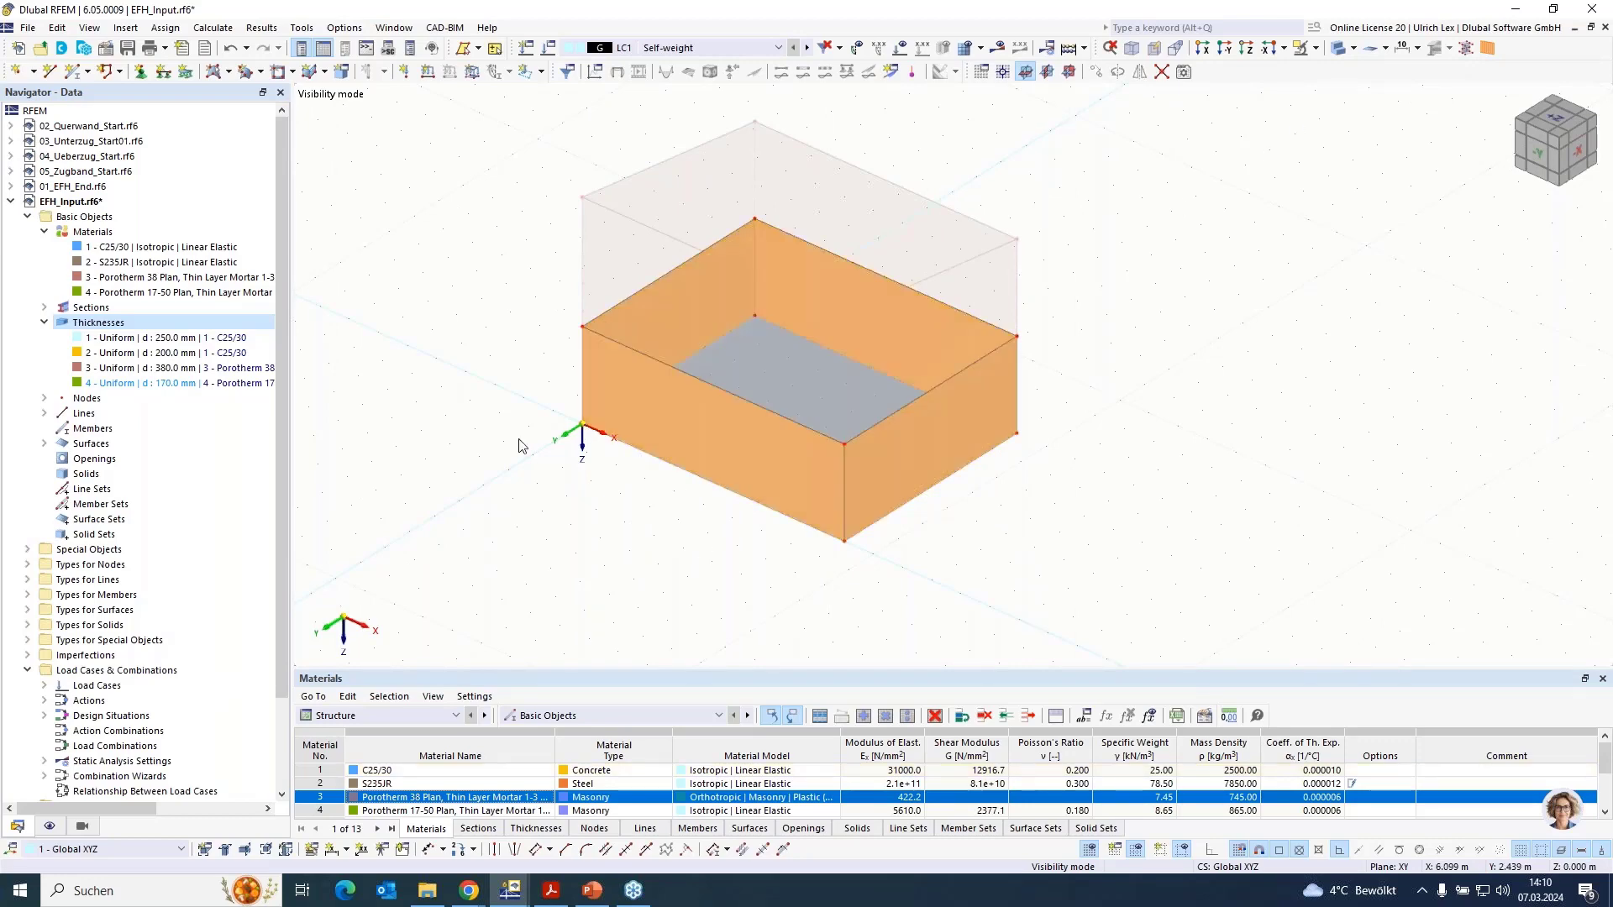
Switch the model to wireframe display and draw a 7 m line across the floor slab at X 5 m, from Y 0 to Y -7 m
click(1339, 49)
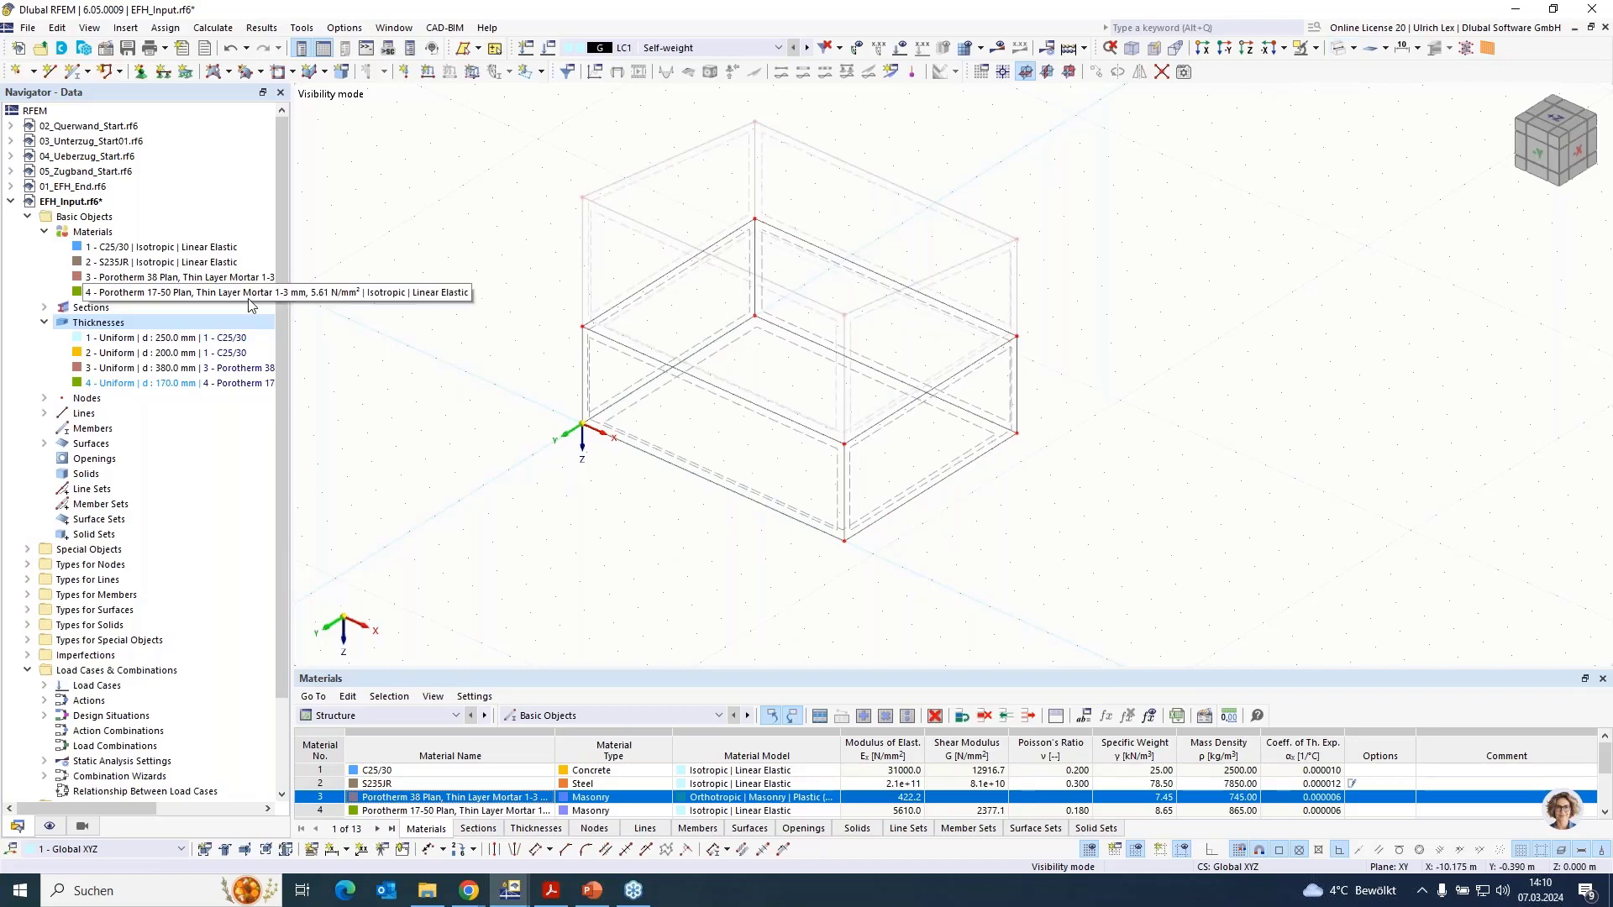
click(50, 71)
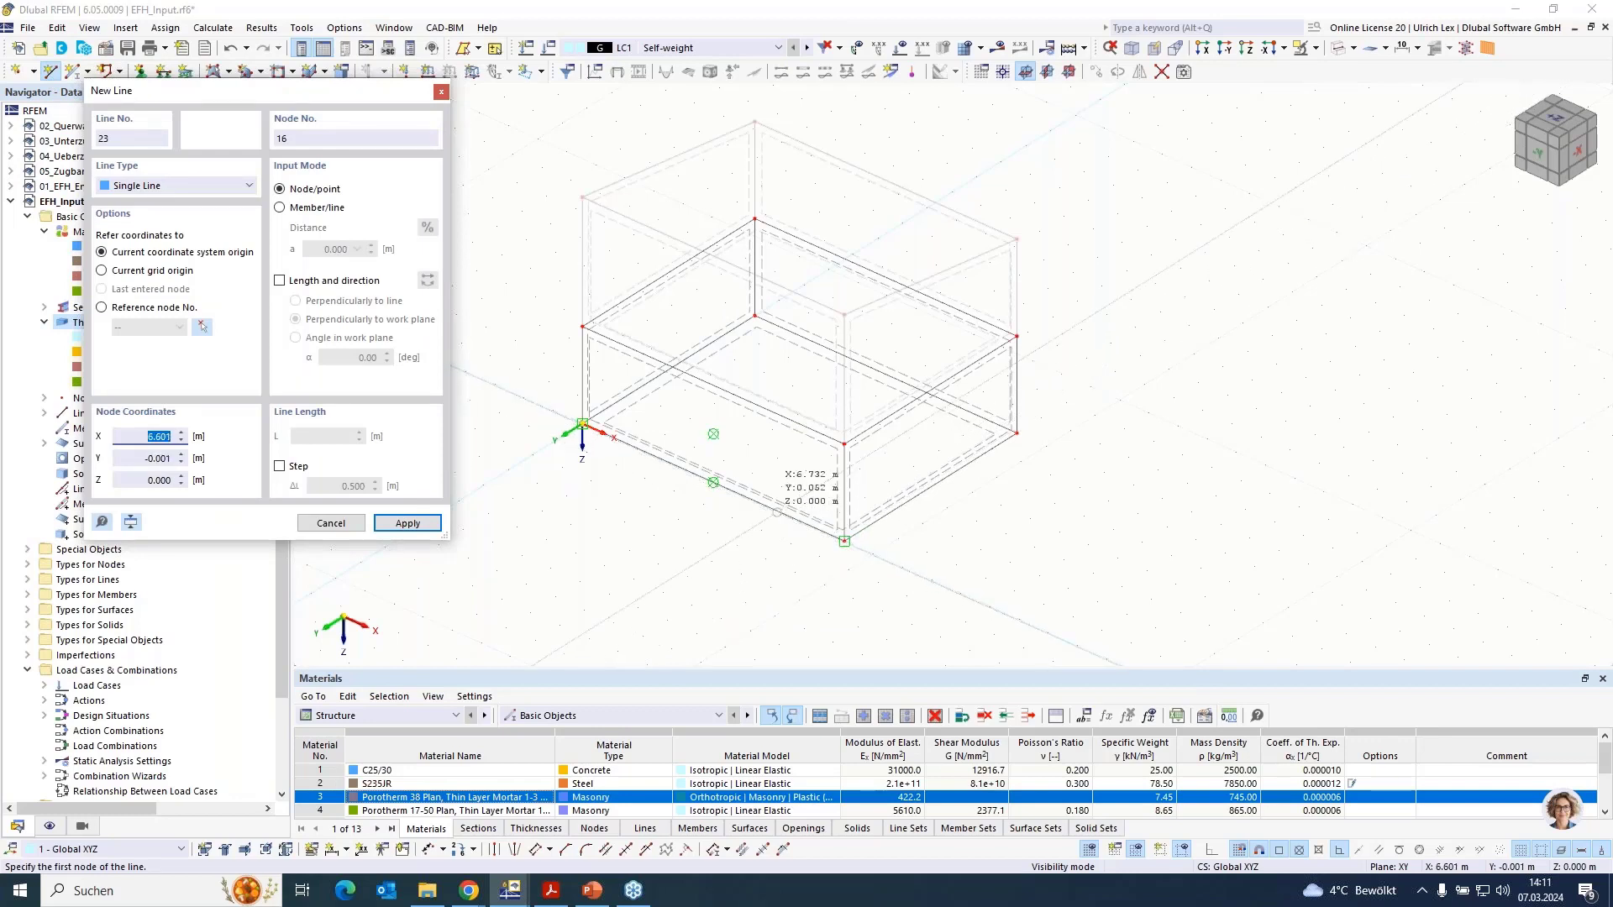
click(713, 481)
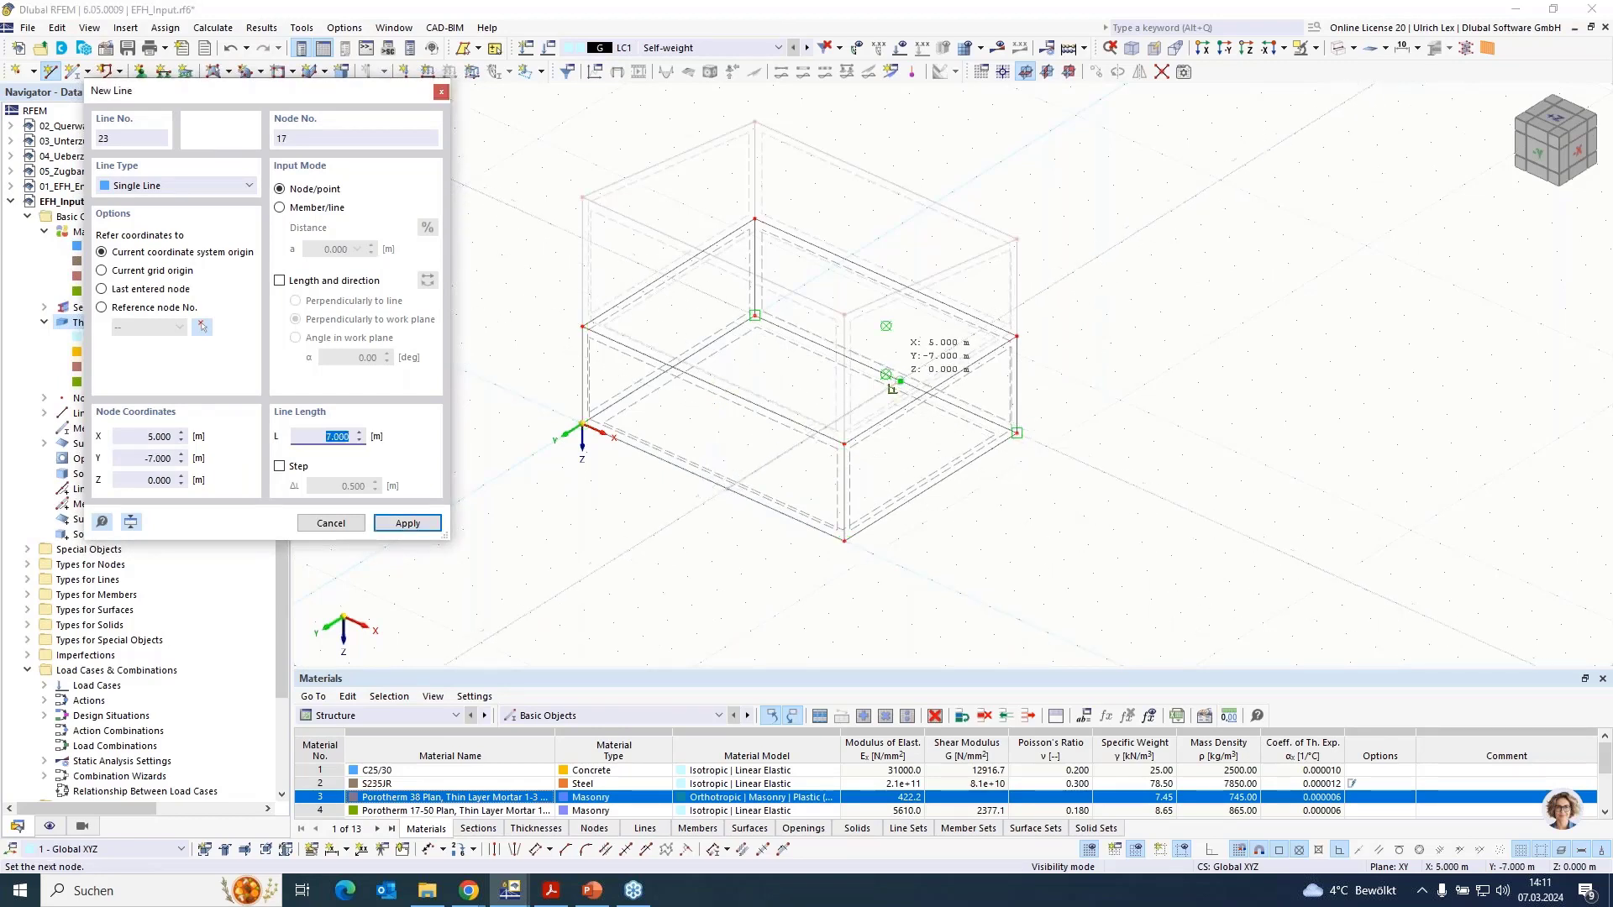
click(892, 388)
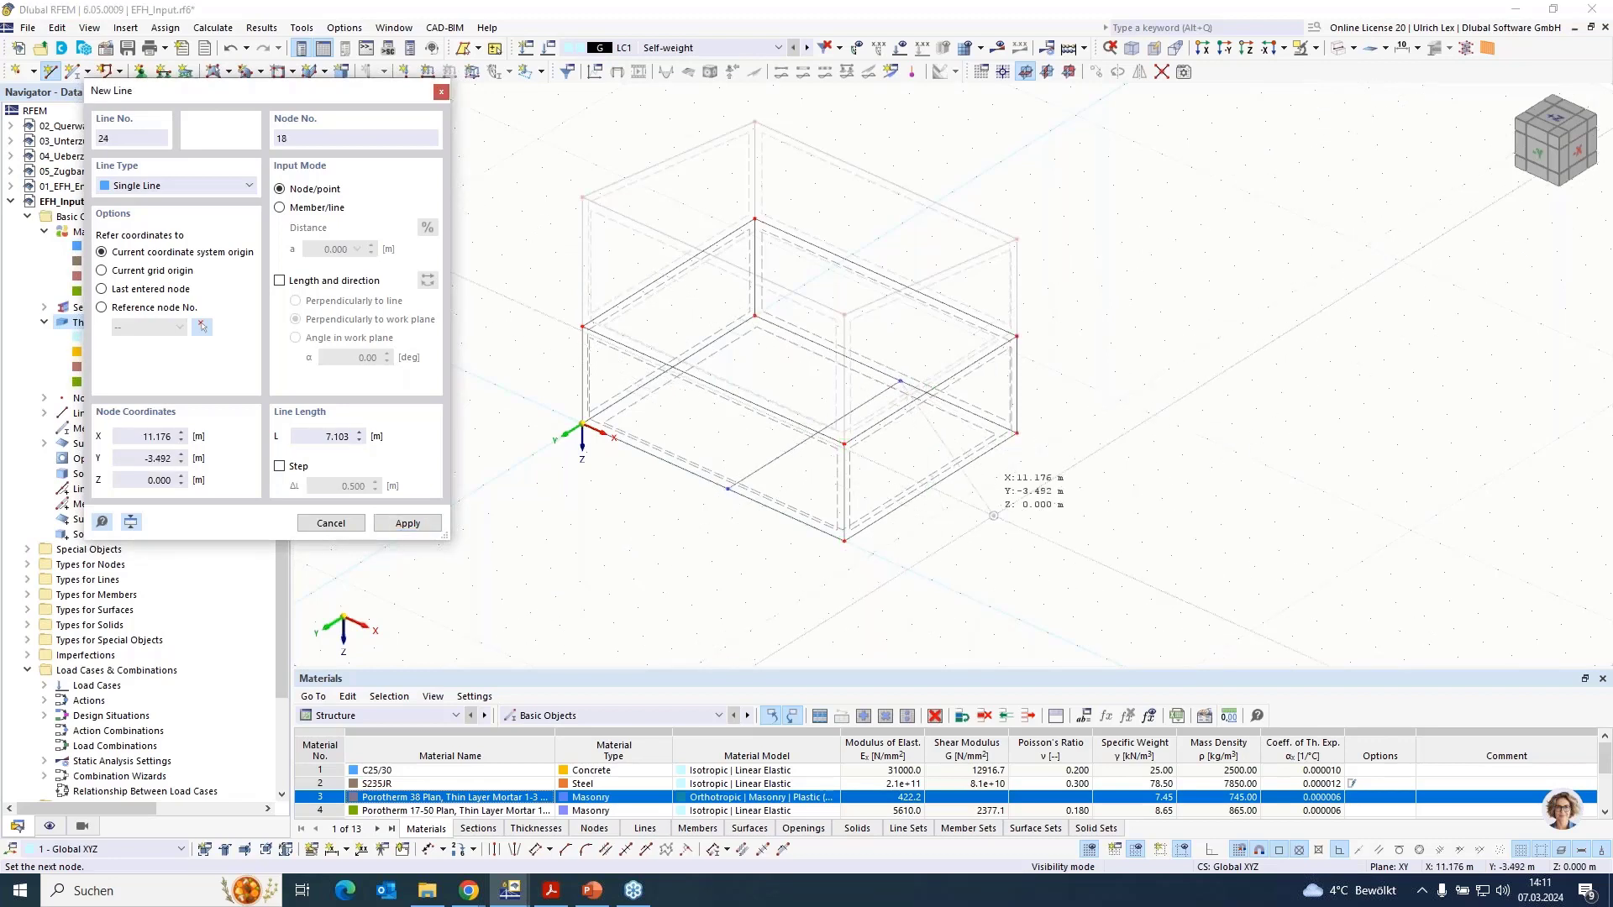
right_click(897, 556)
Complete the lower-storey cross-wall outline at X 5 m with two vertical lines up to Z -3 m and a connecting top line
scroll(729, 474, up, 1)
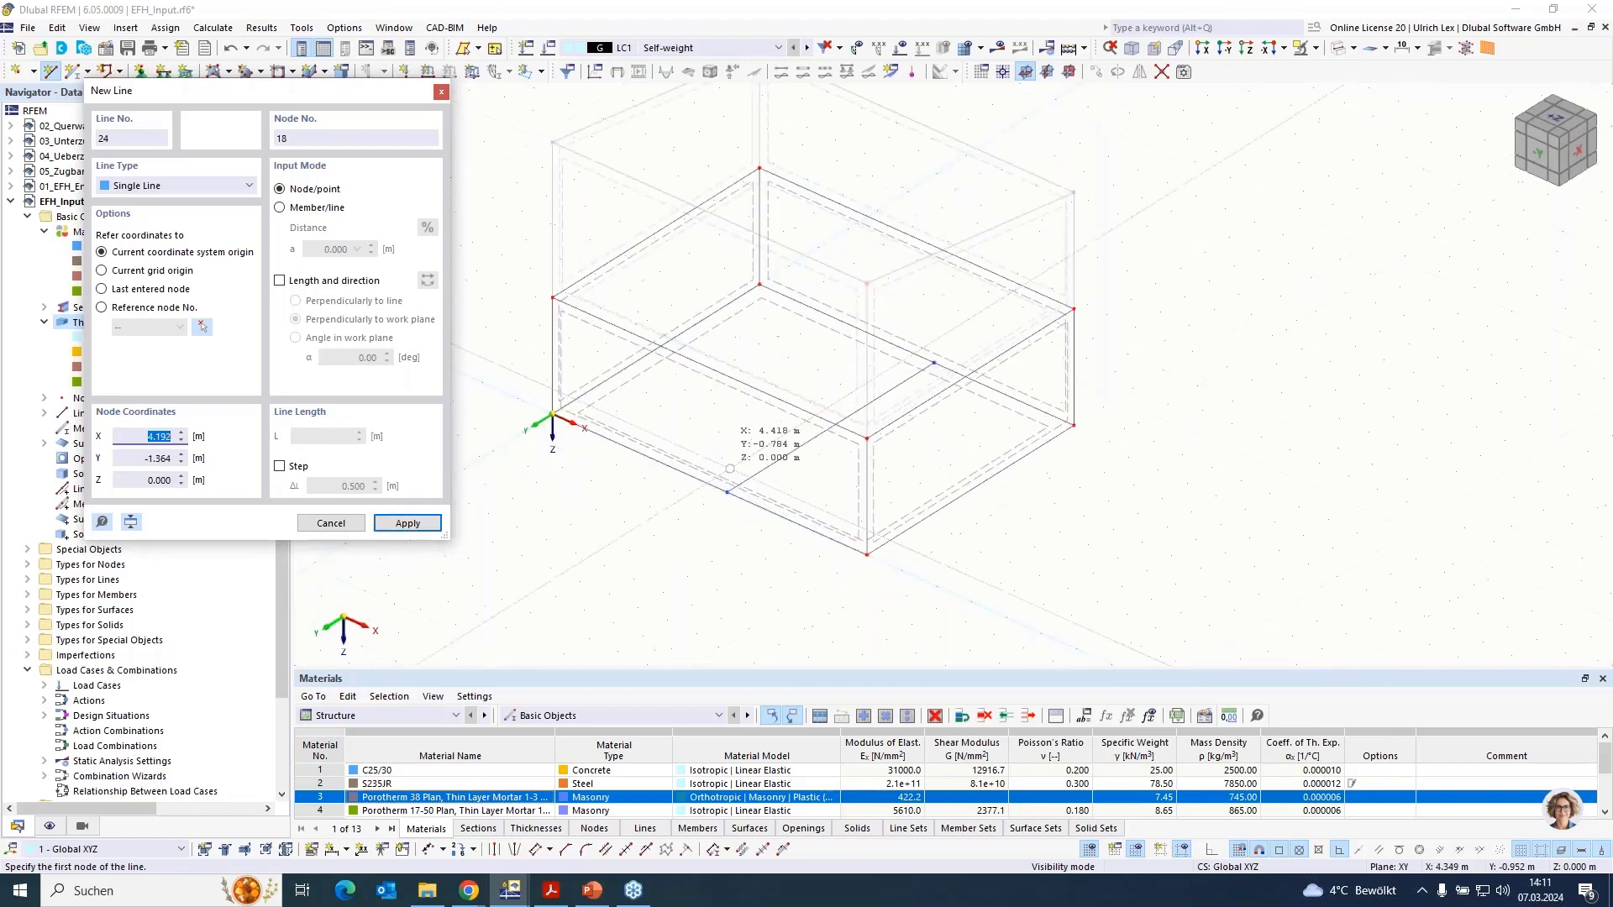
click(1071, 74)
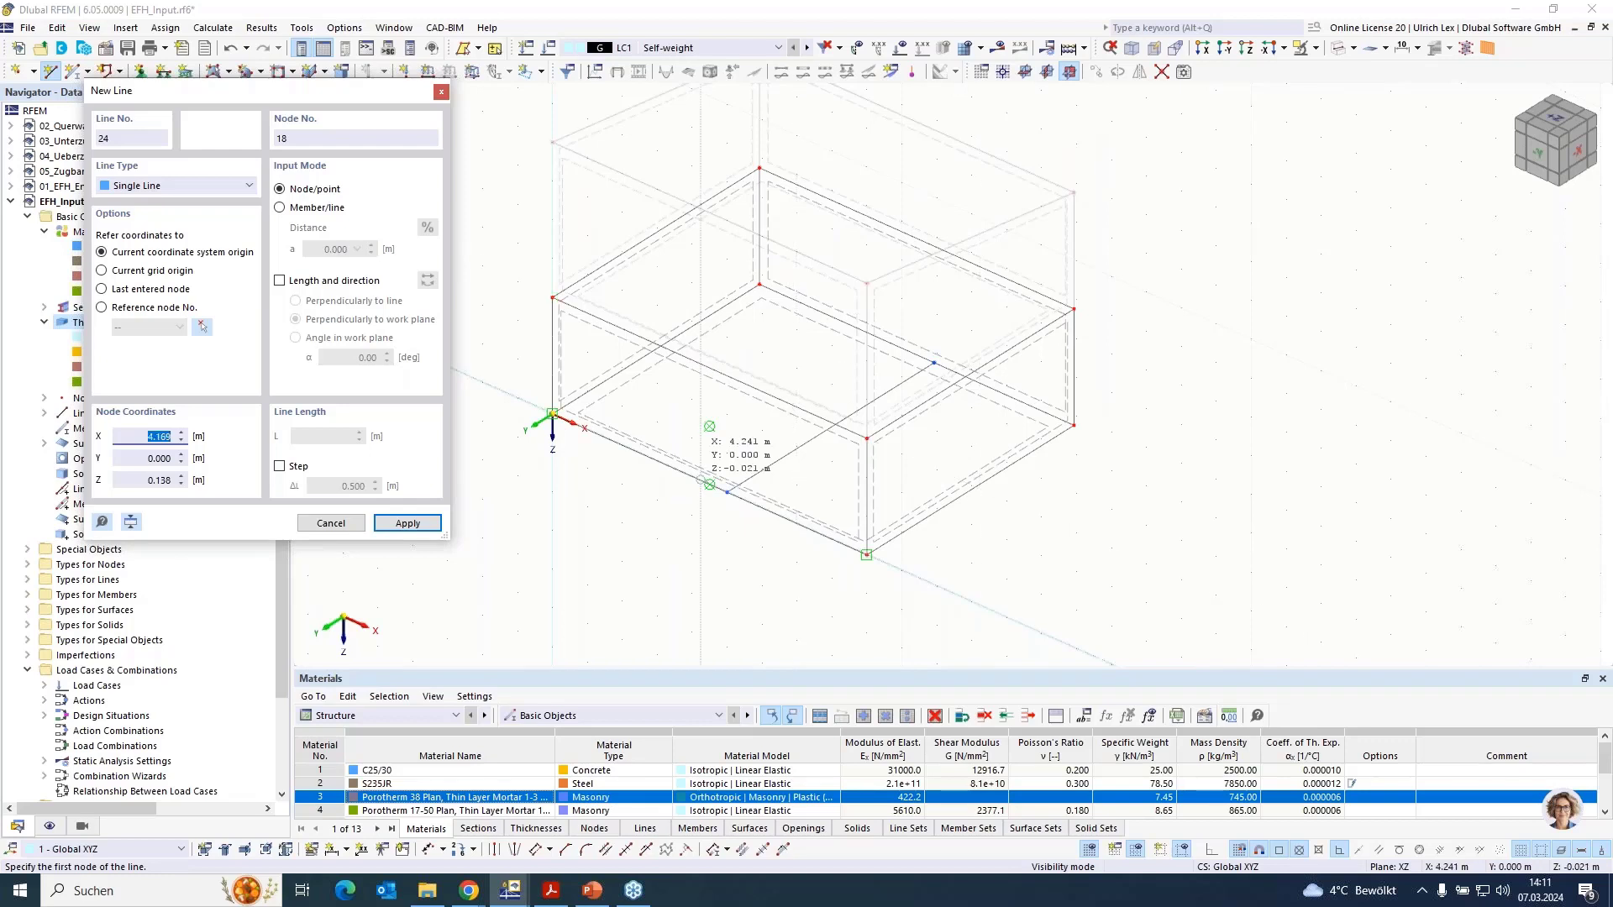
click(734, 438)
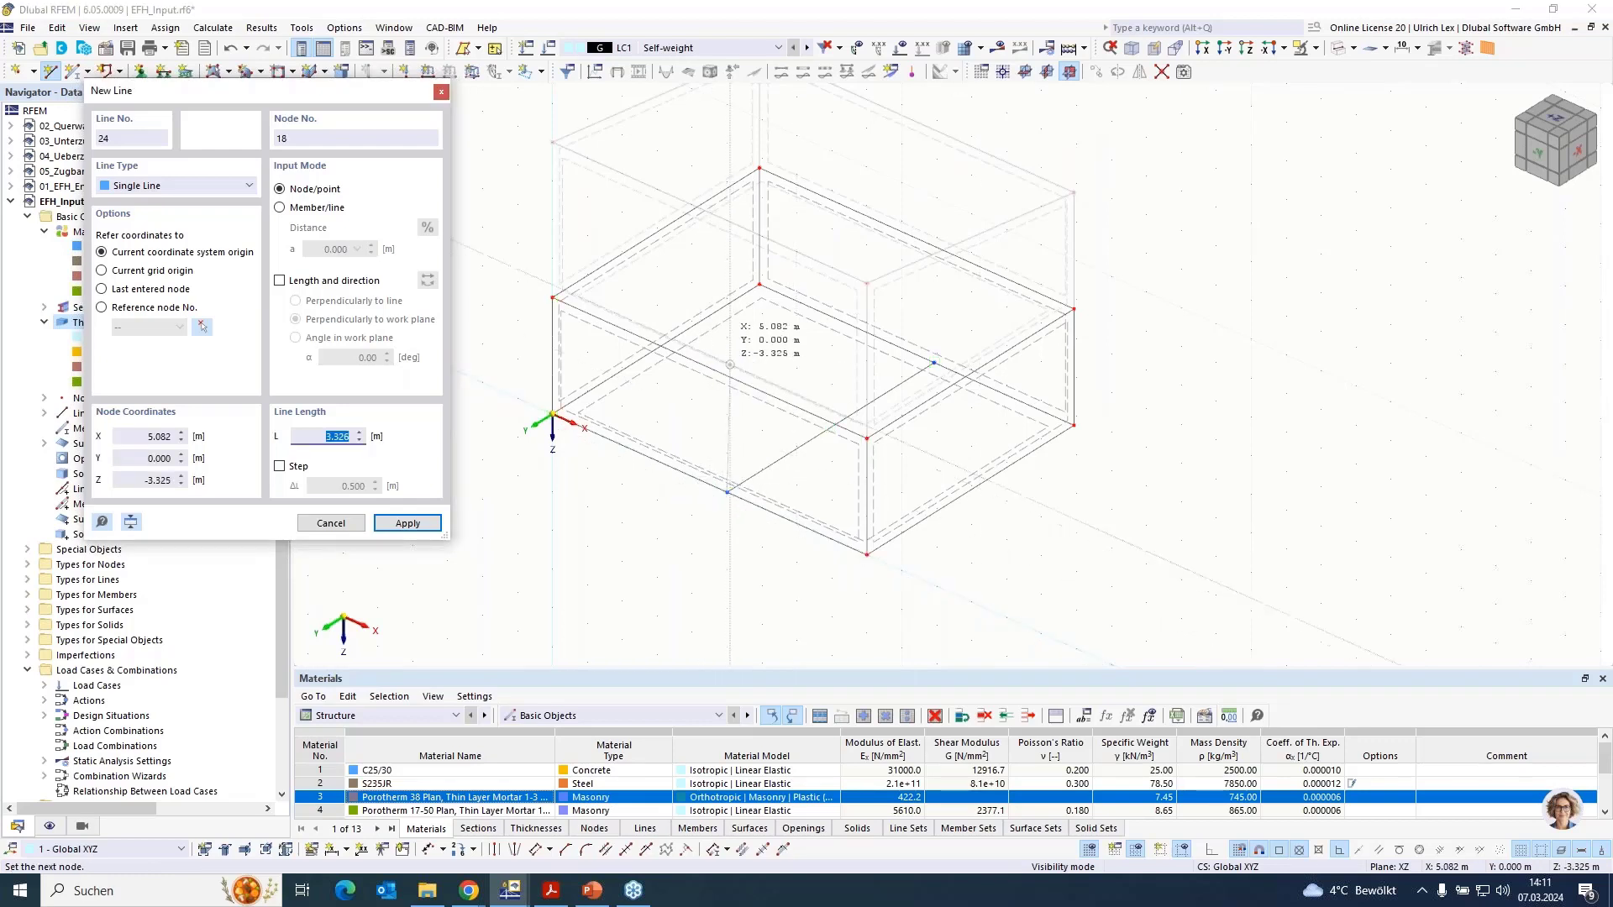
click(727, 376)
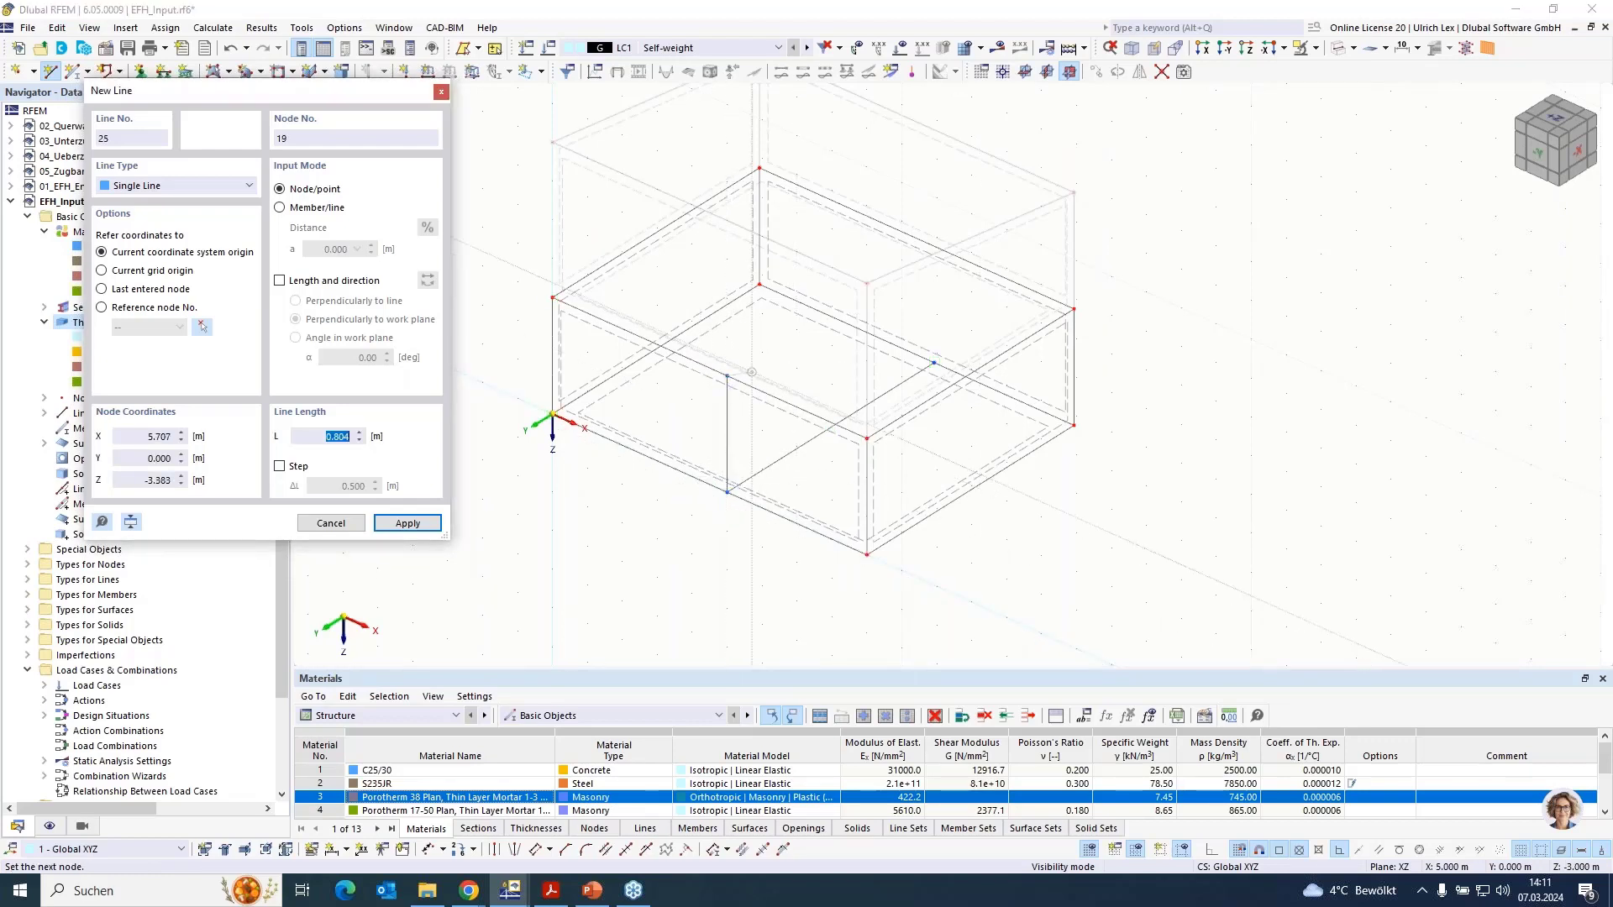
key(Escape)
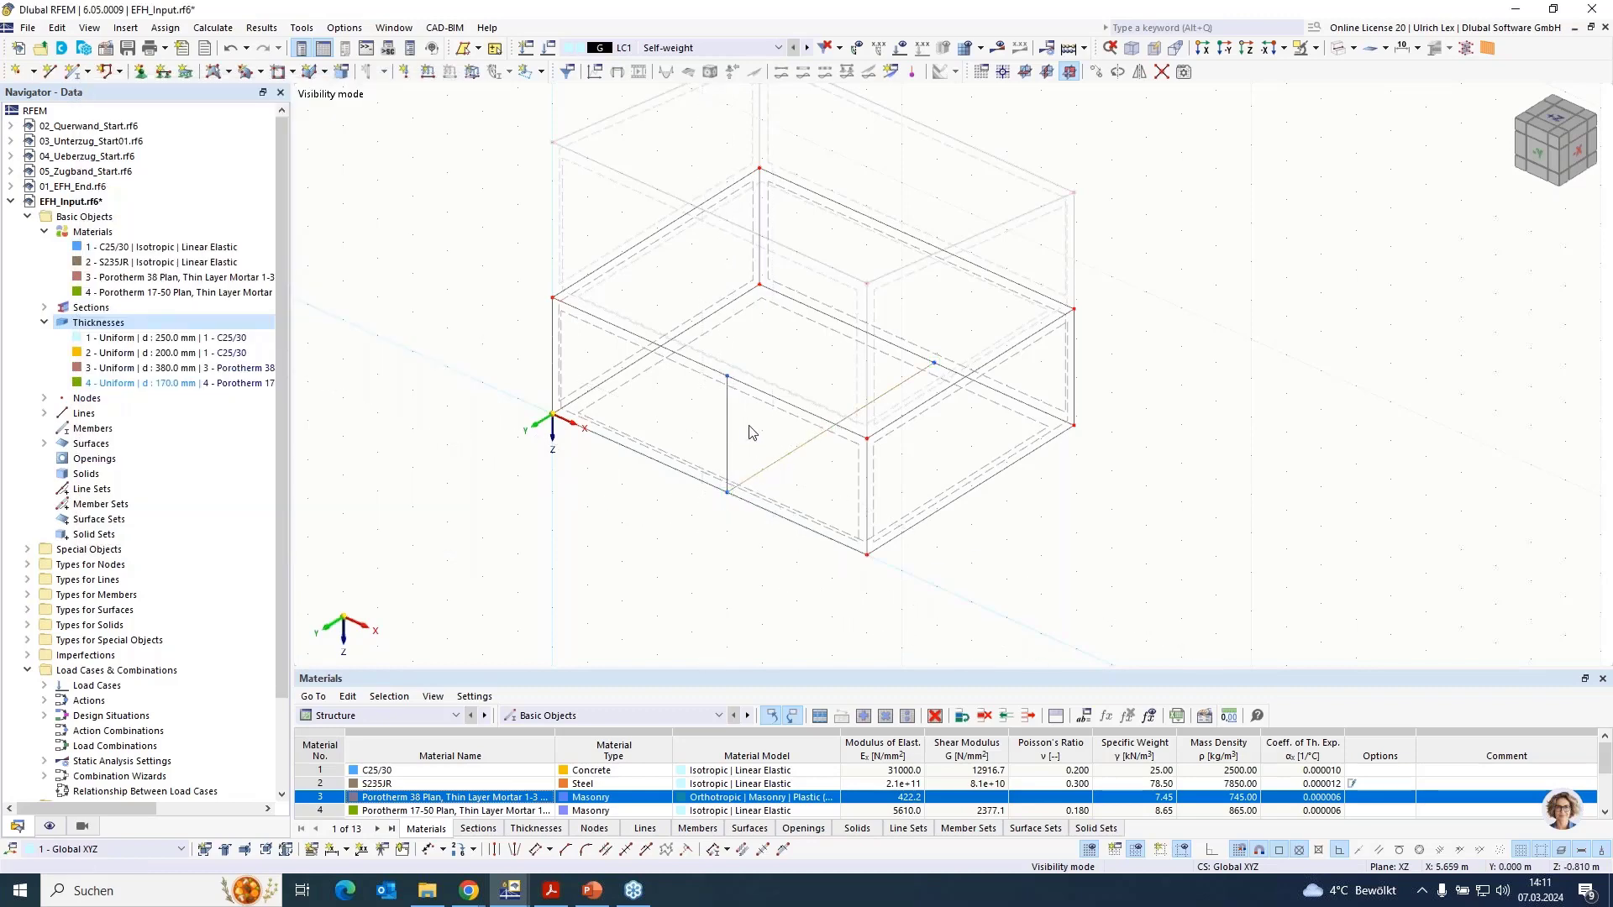
drag(731, 379, 728, 378)
drag(928, 369, 935, 367)
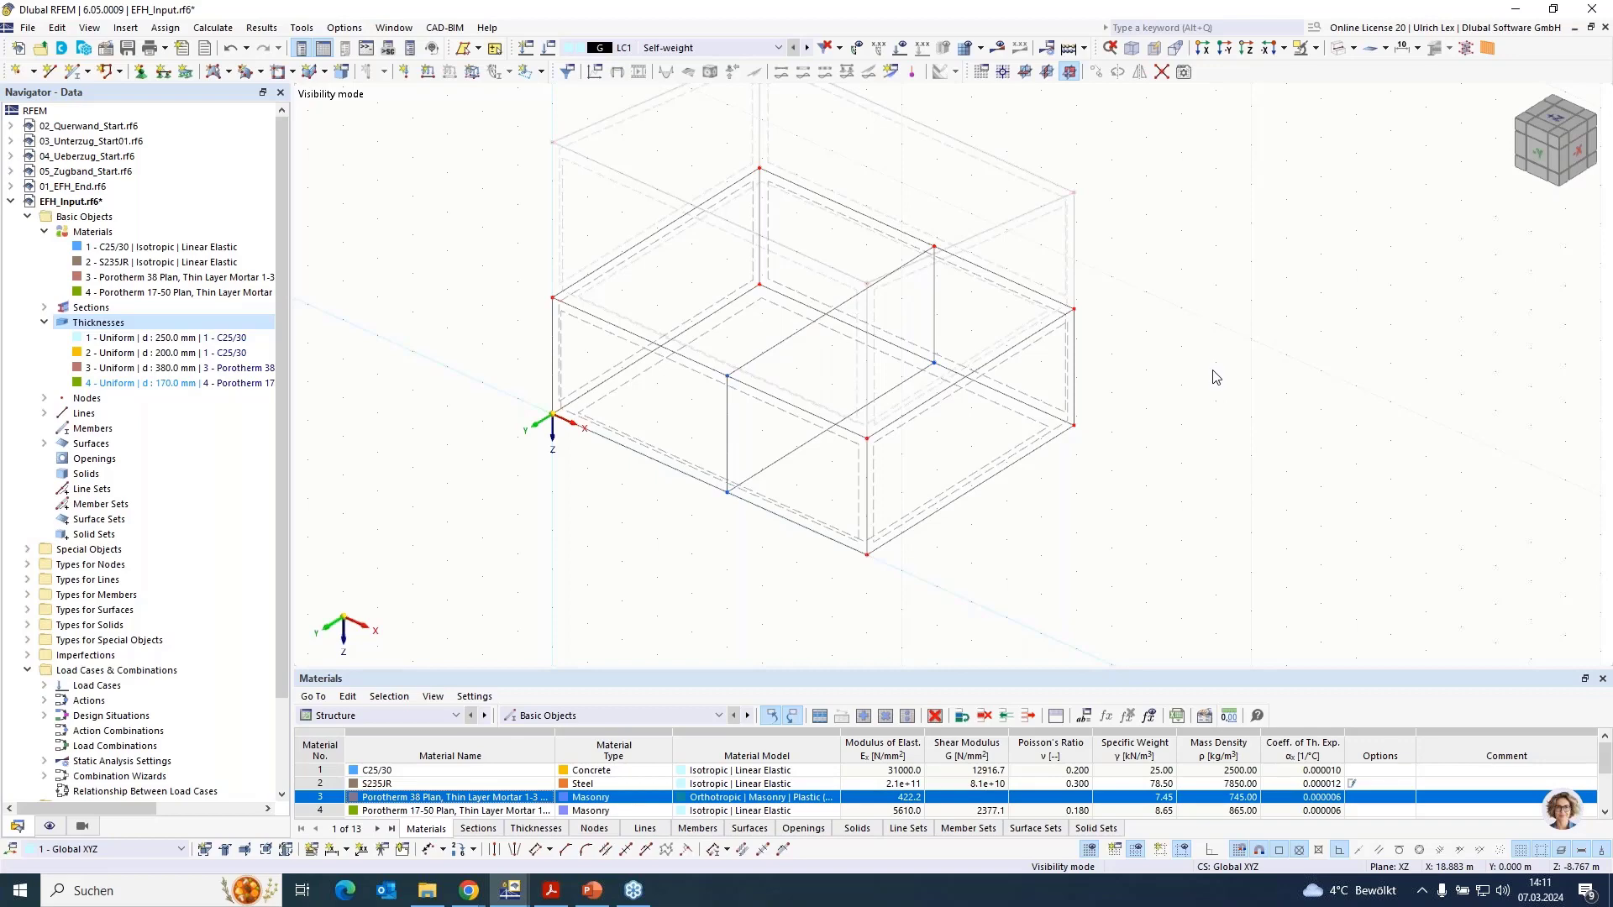
Cancel the visibility mode so that both storeys of the building are displayed
scroll(1087, 534, down, 2)
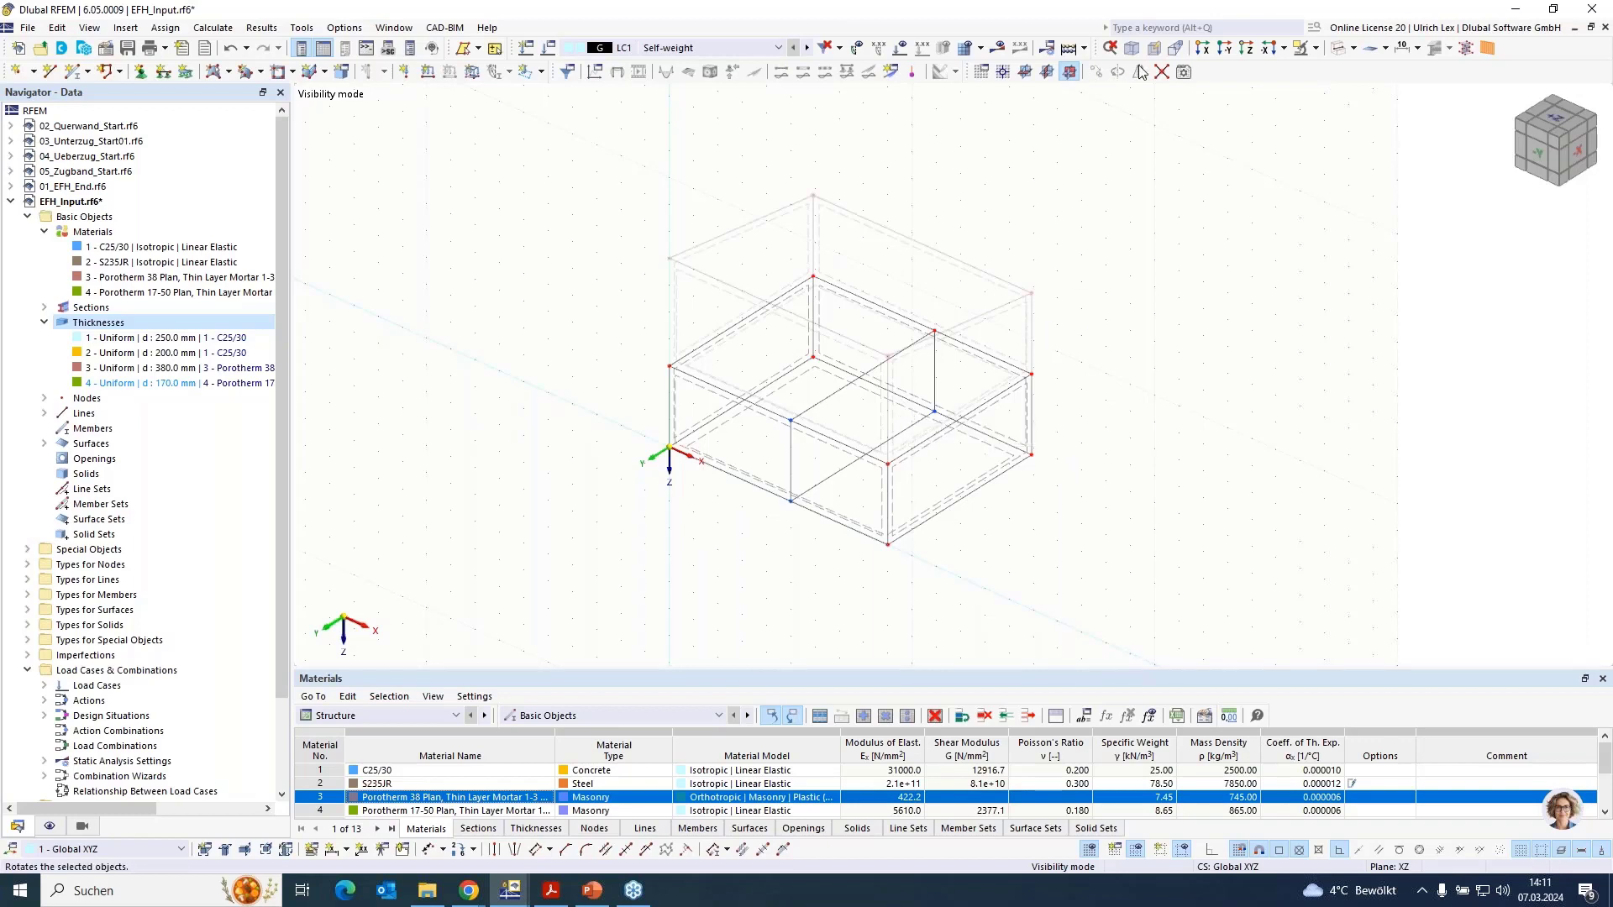
click(1316, 48)
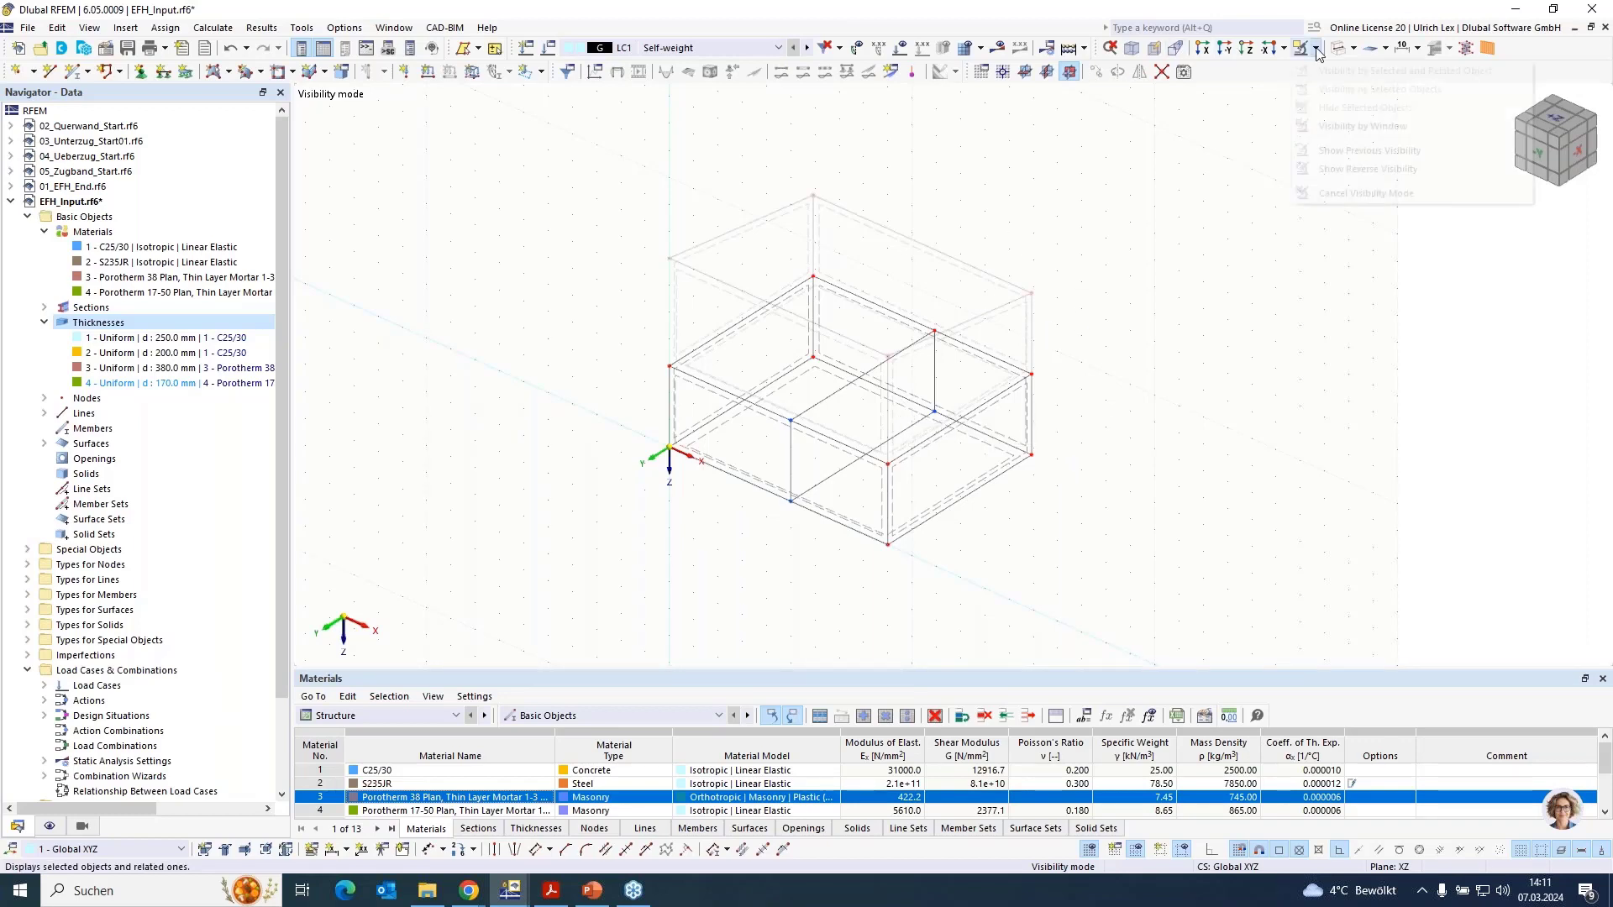
click(1337, 193)
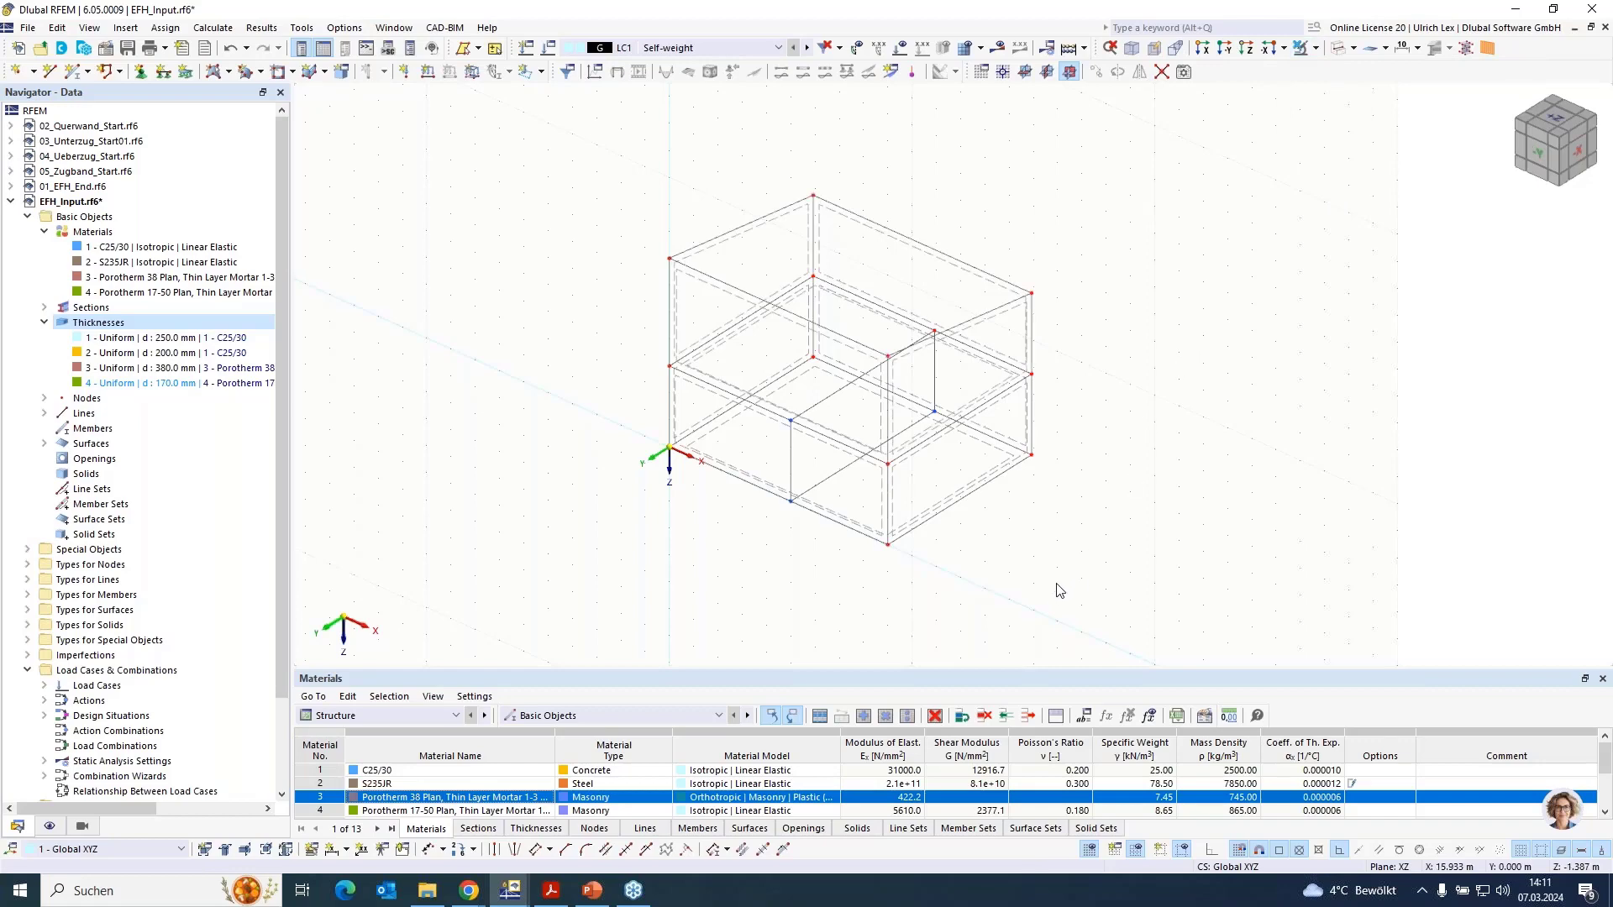
Outline the upper-storey cross wall at X 5 m with a 4 m vertical line at Y 0, a rear vertical line and a sloped top line
ctrl+middle_drag(1058, 589, 977, 487)
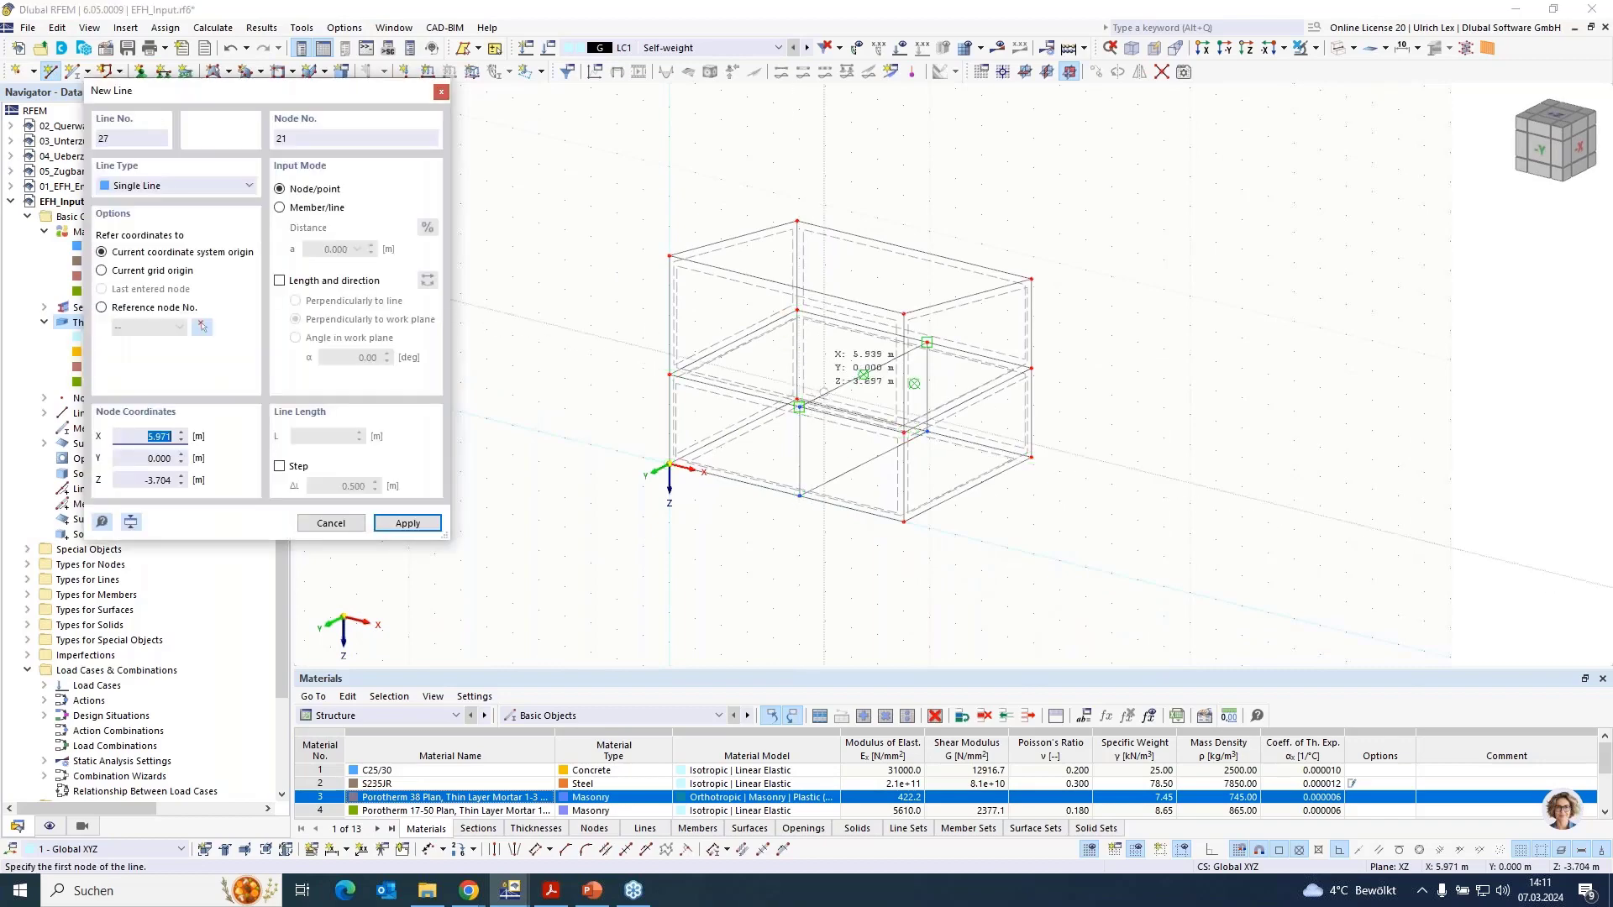
click(799, 407)
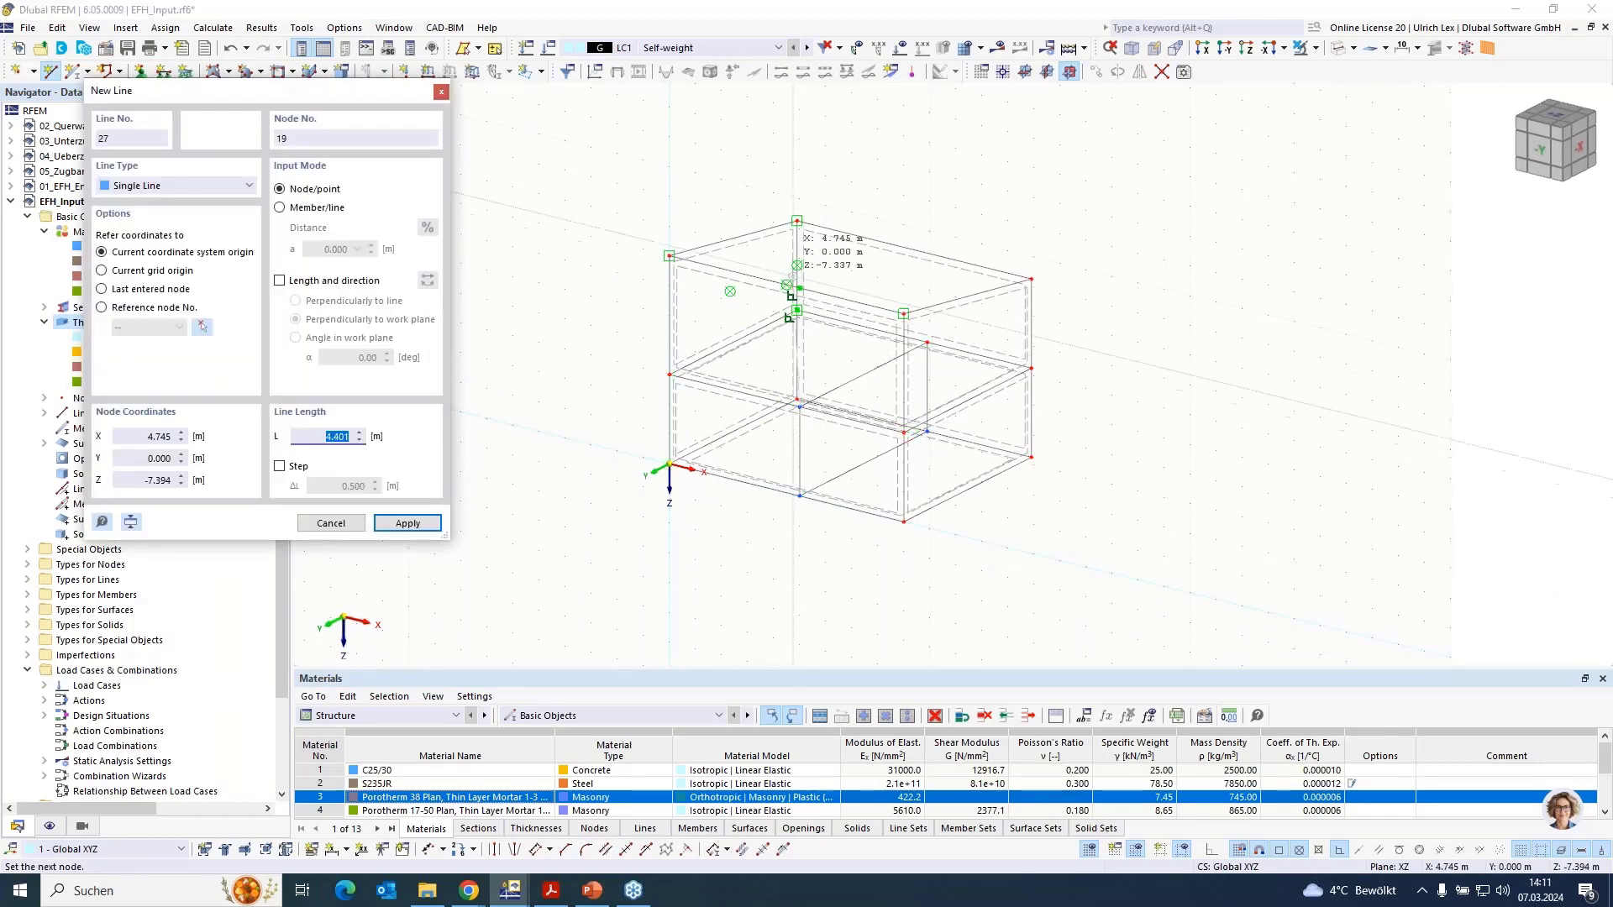
scroll(792, 295, up, 4)
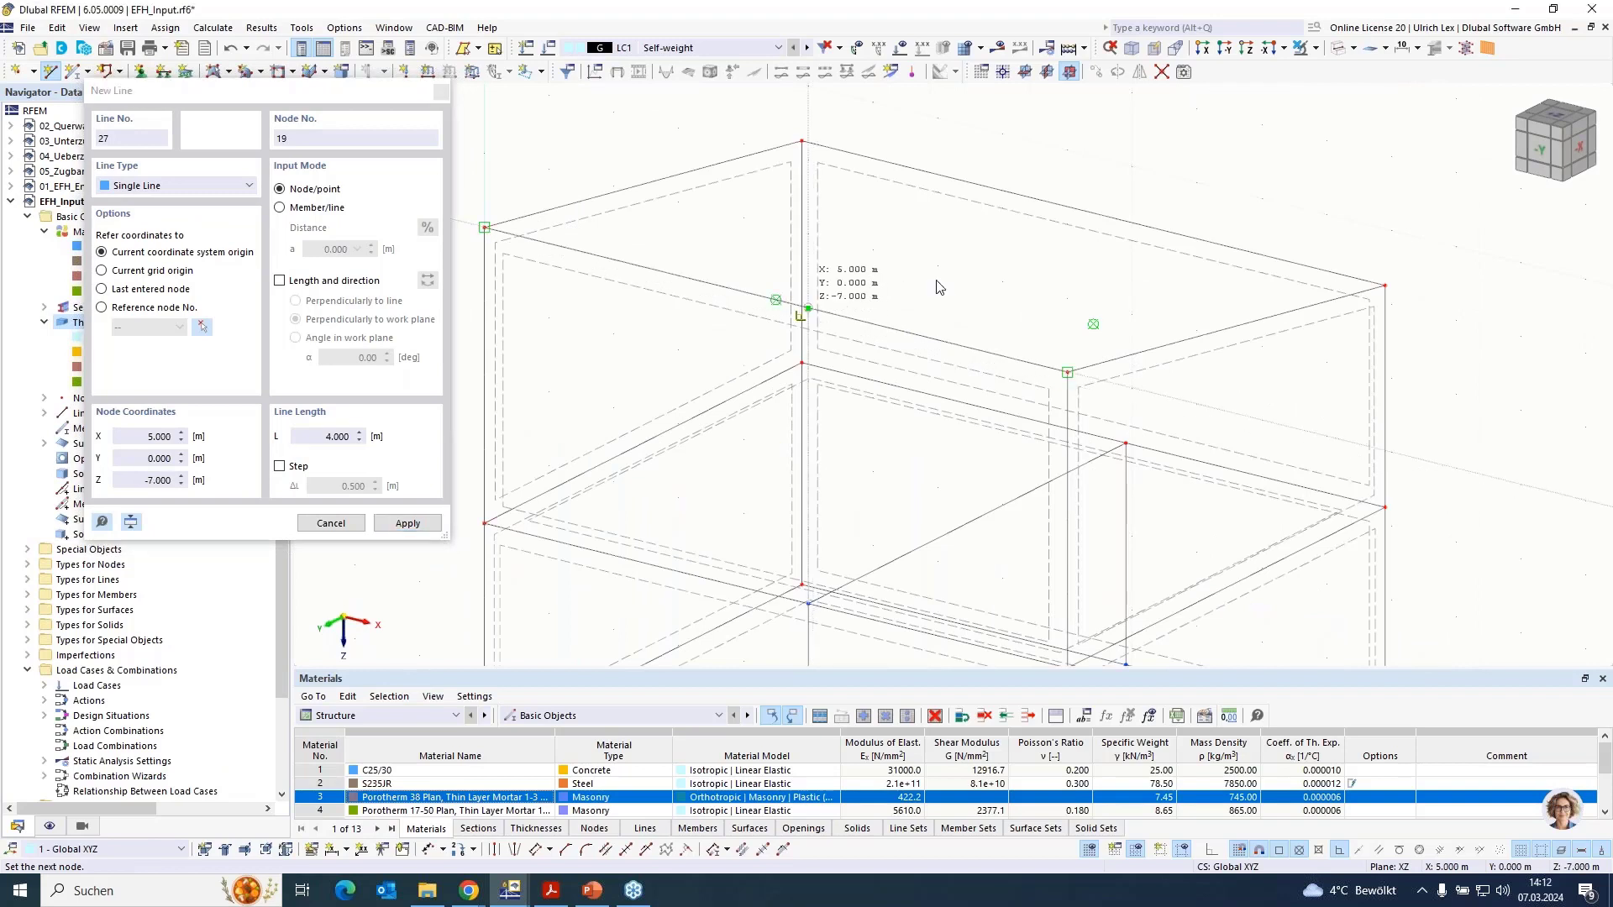
click(808, 309)
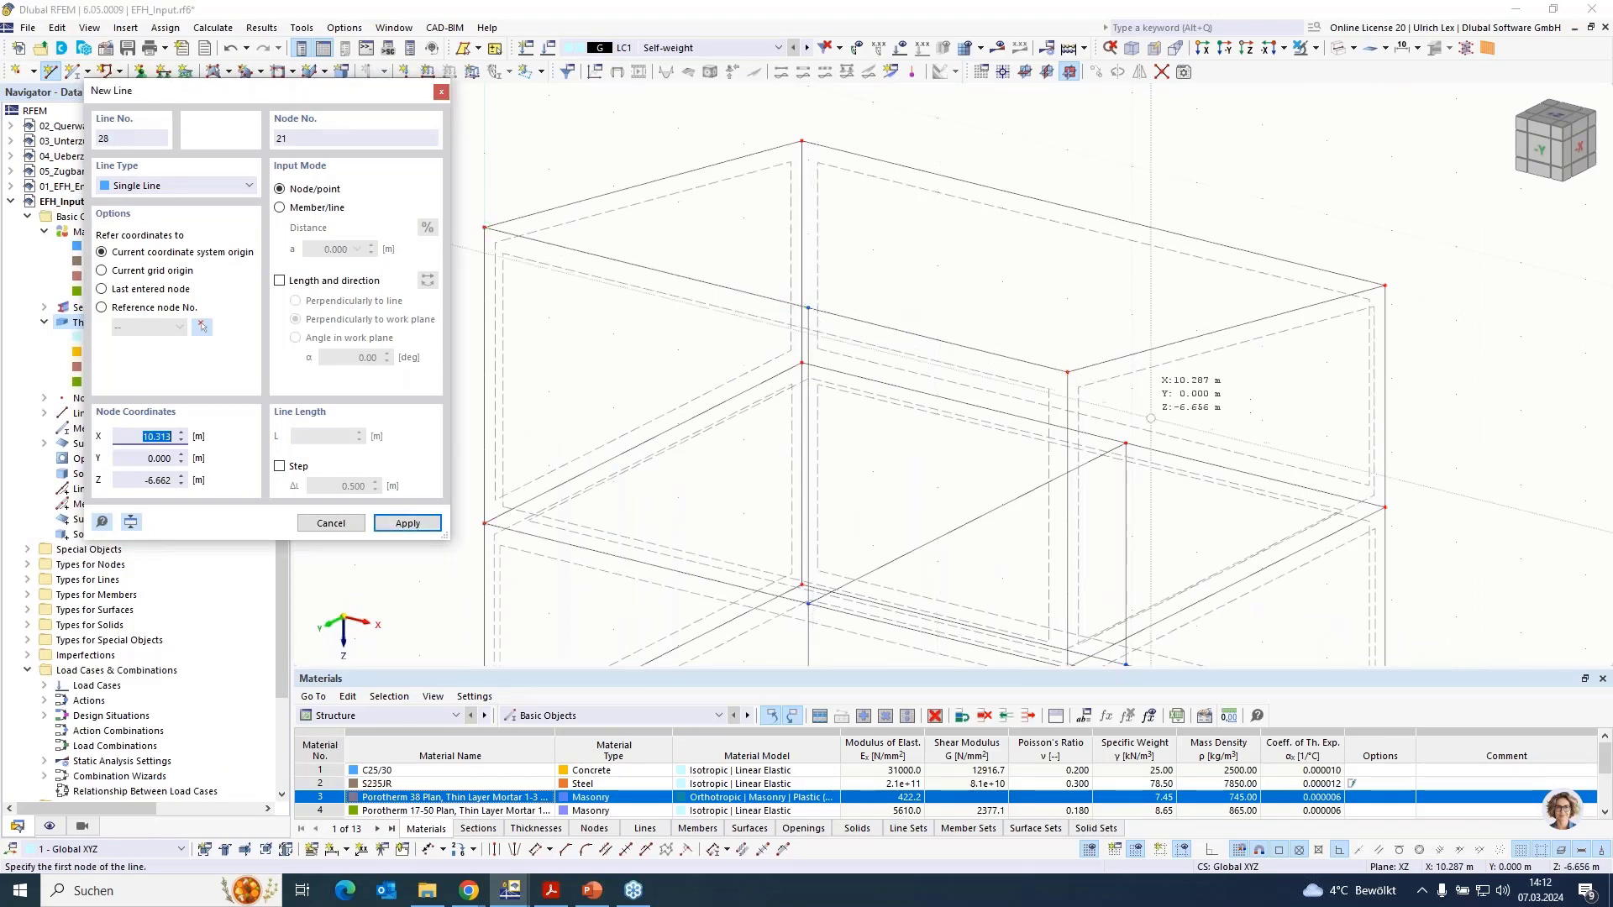
click(1126, 443)
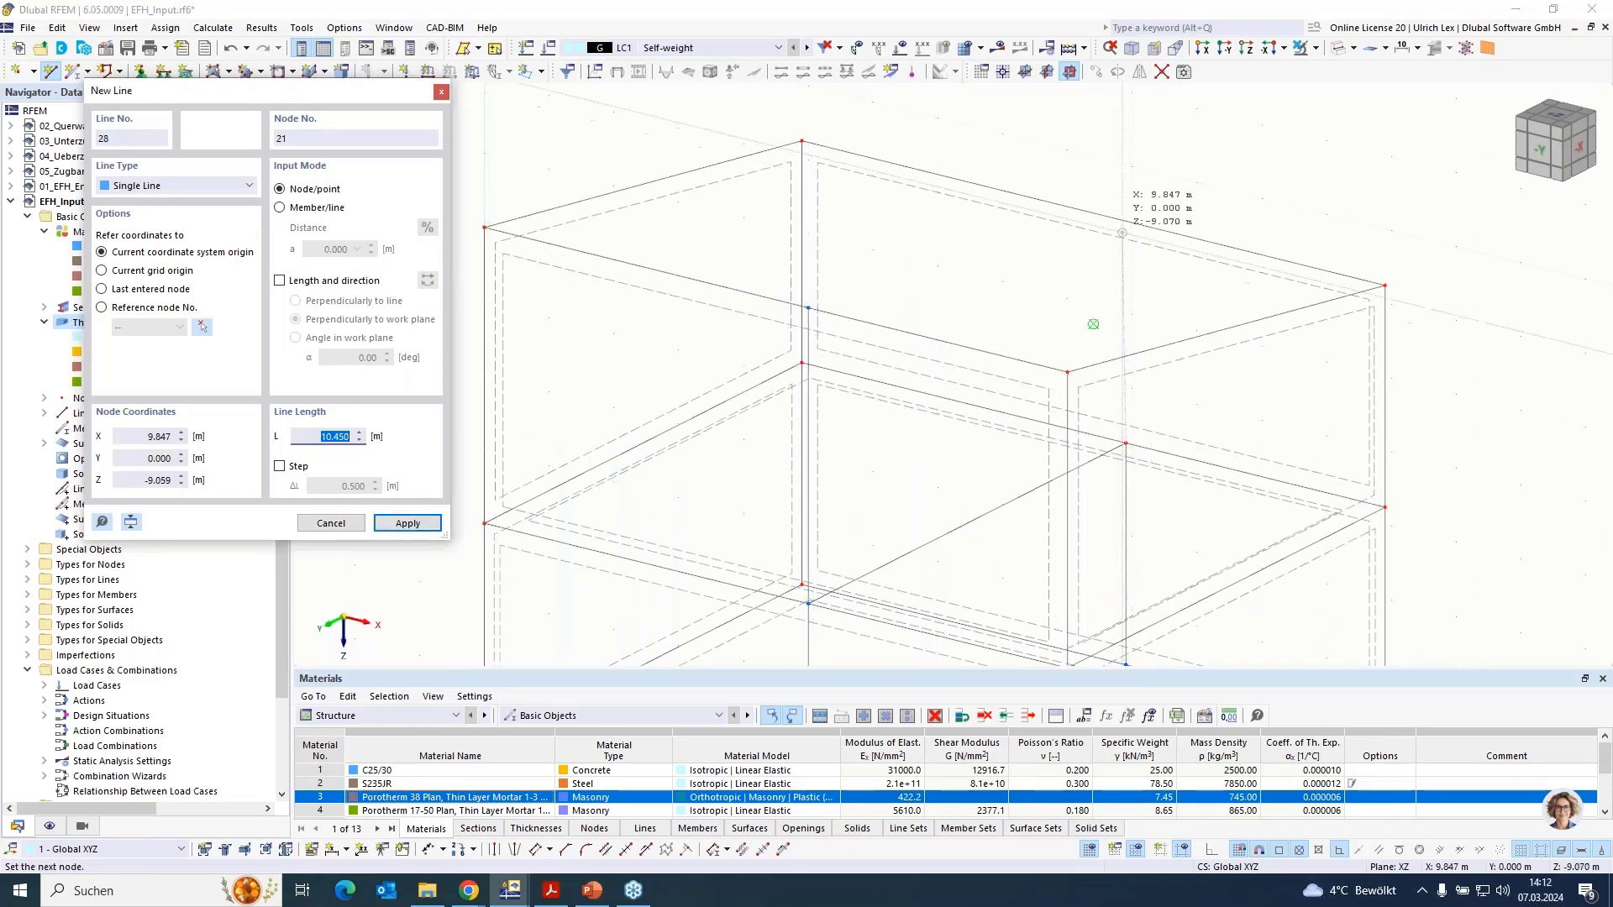
click(1122, 228)
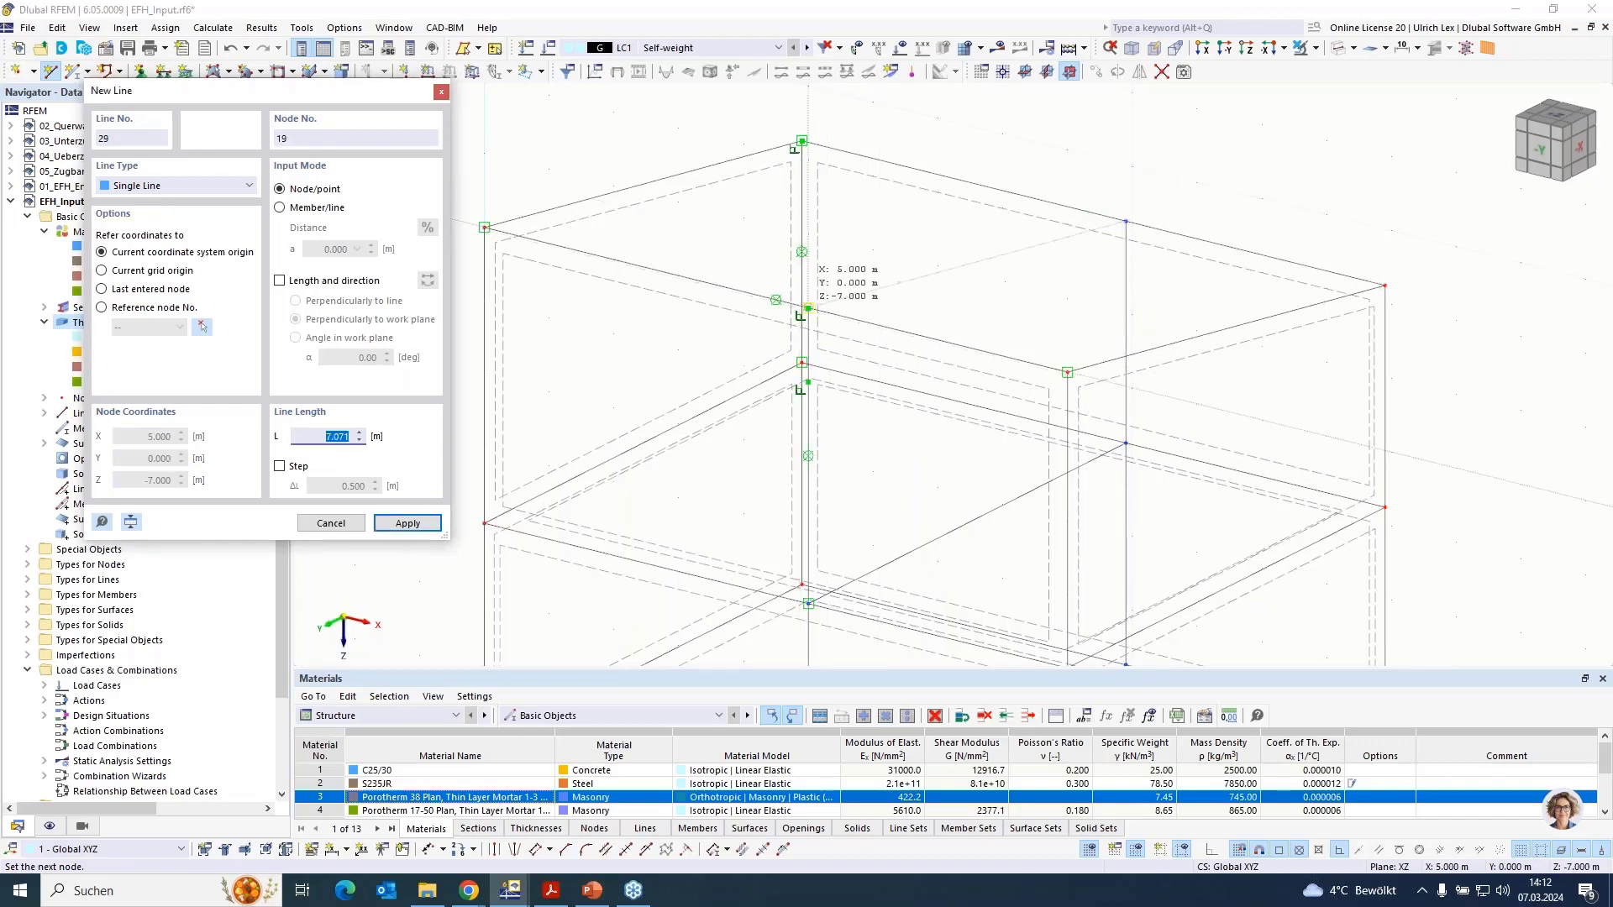
click(808, 309)
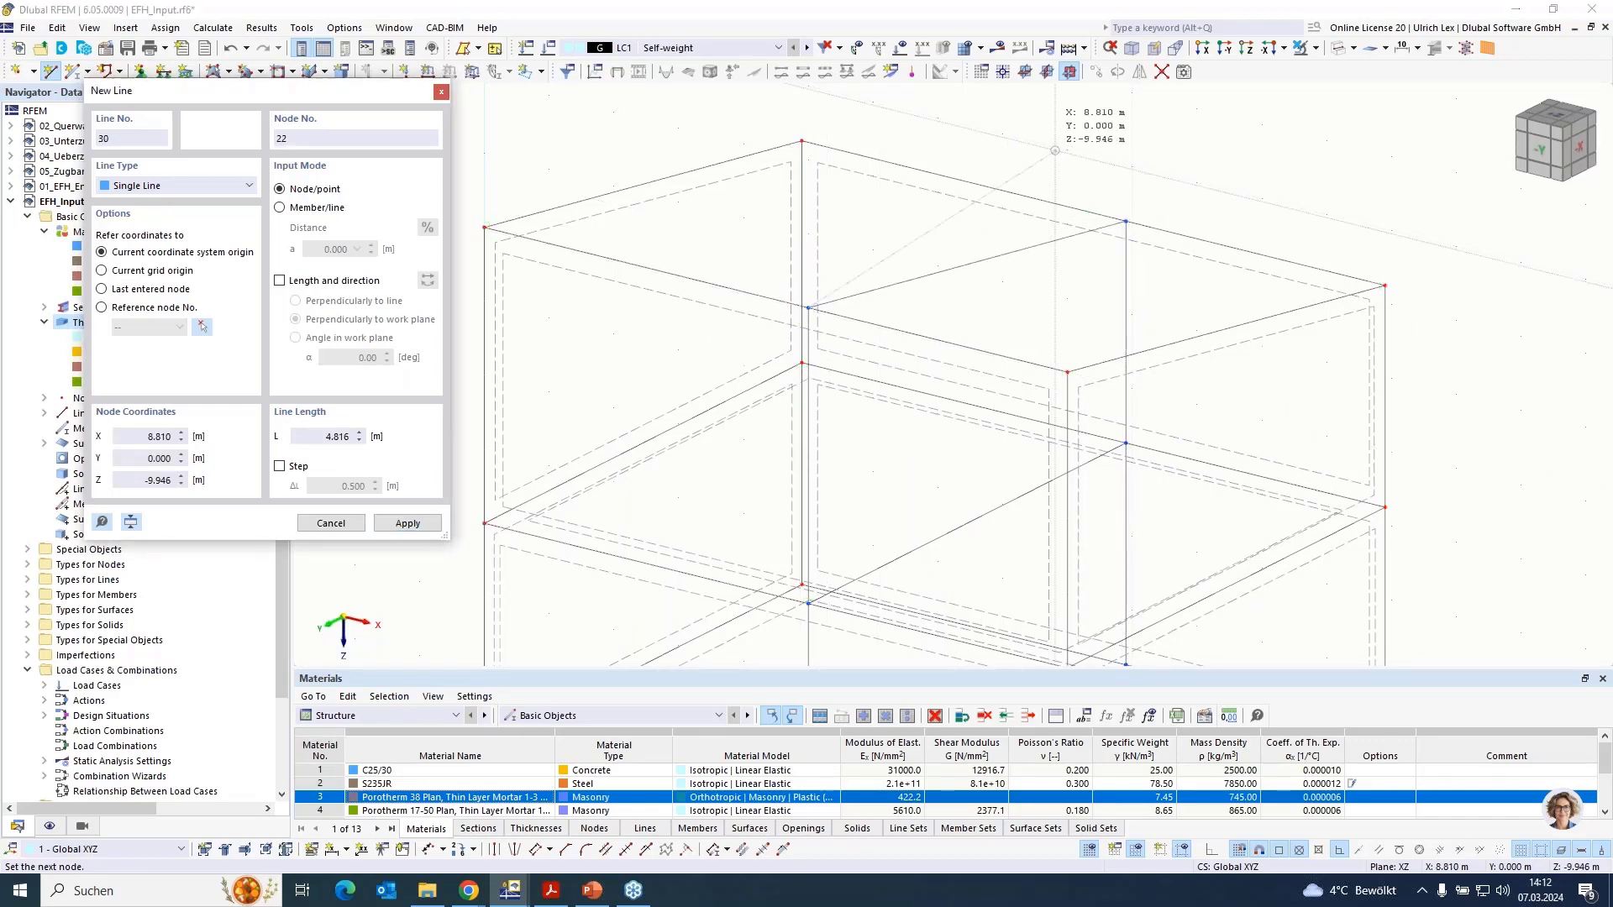
scroll(1054, 150, down, 3)
key(Escape)
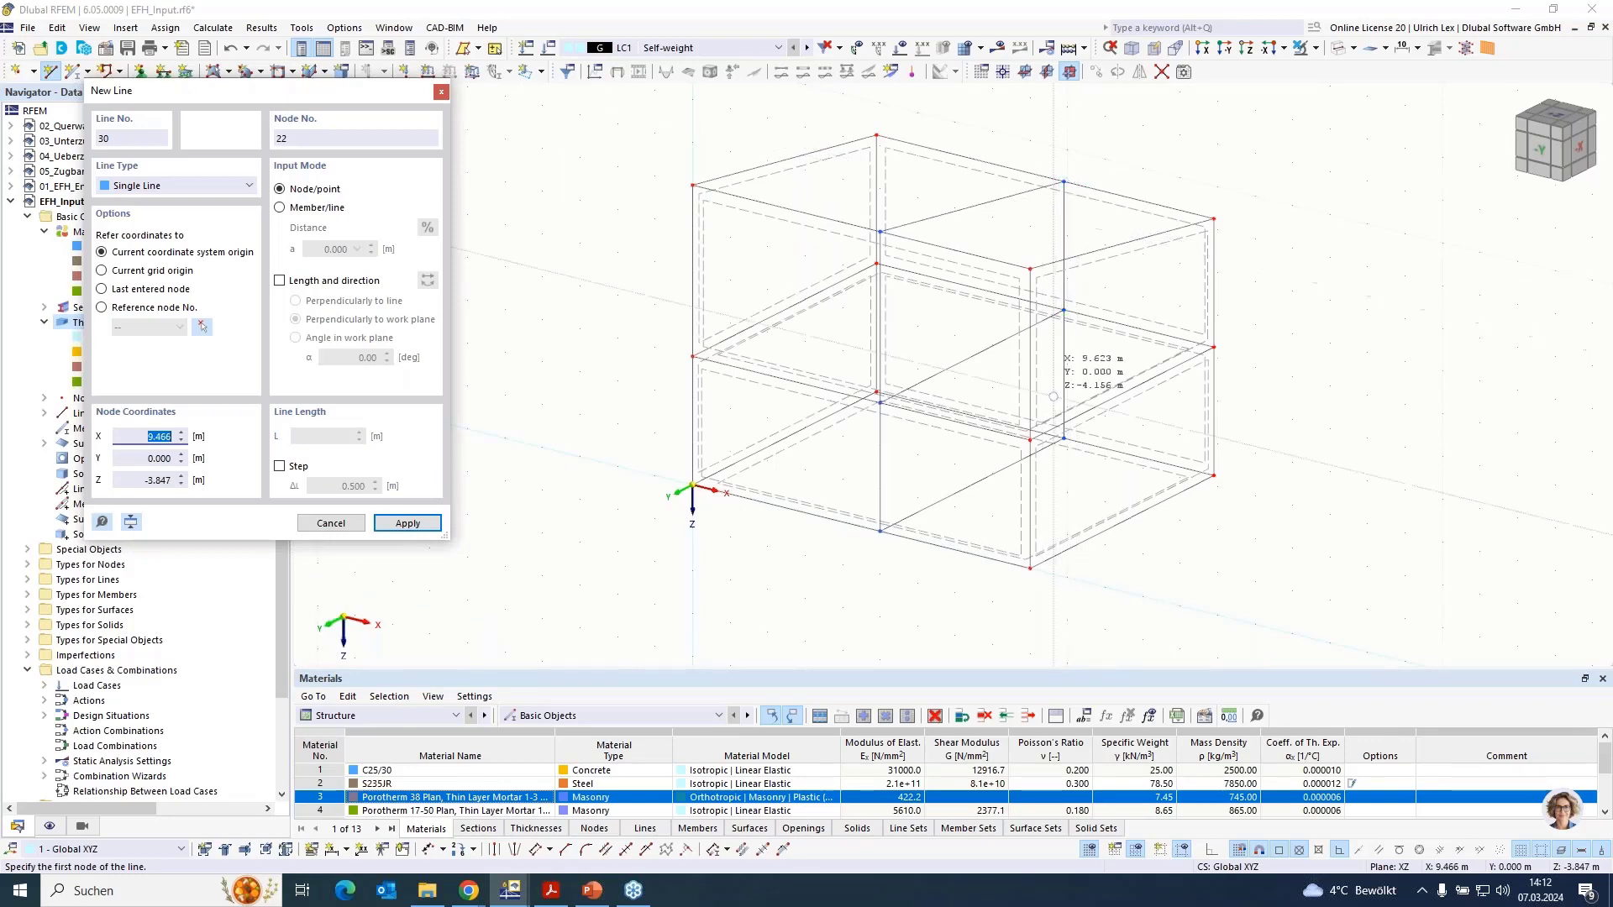
Set the work plane to XY and draw a line at Z -3 m joining the midpoints of the end wall and cross wall at Y -3.5 m
scroll(1075, 336, up, 1)
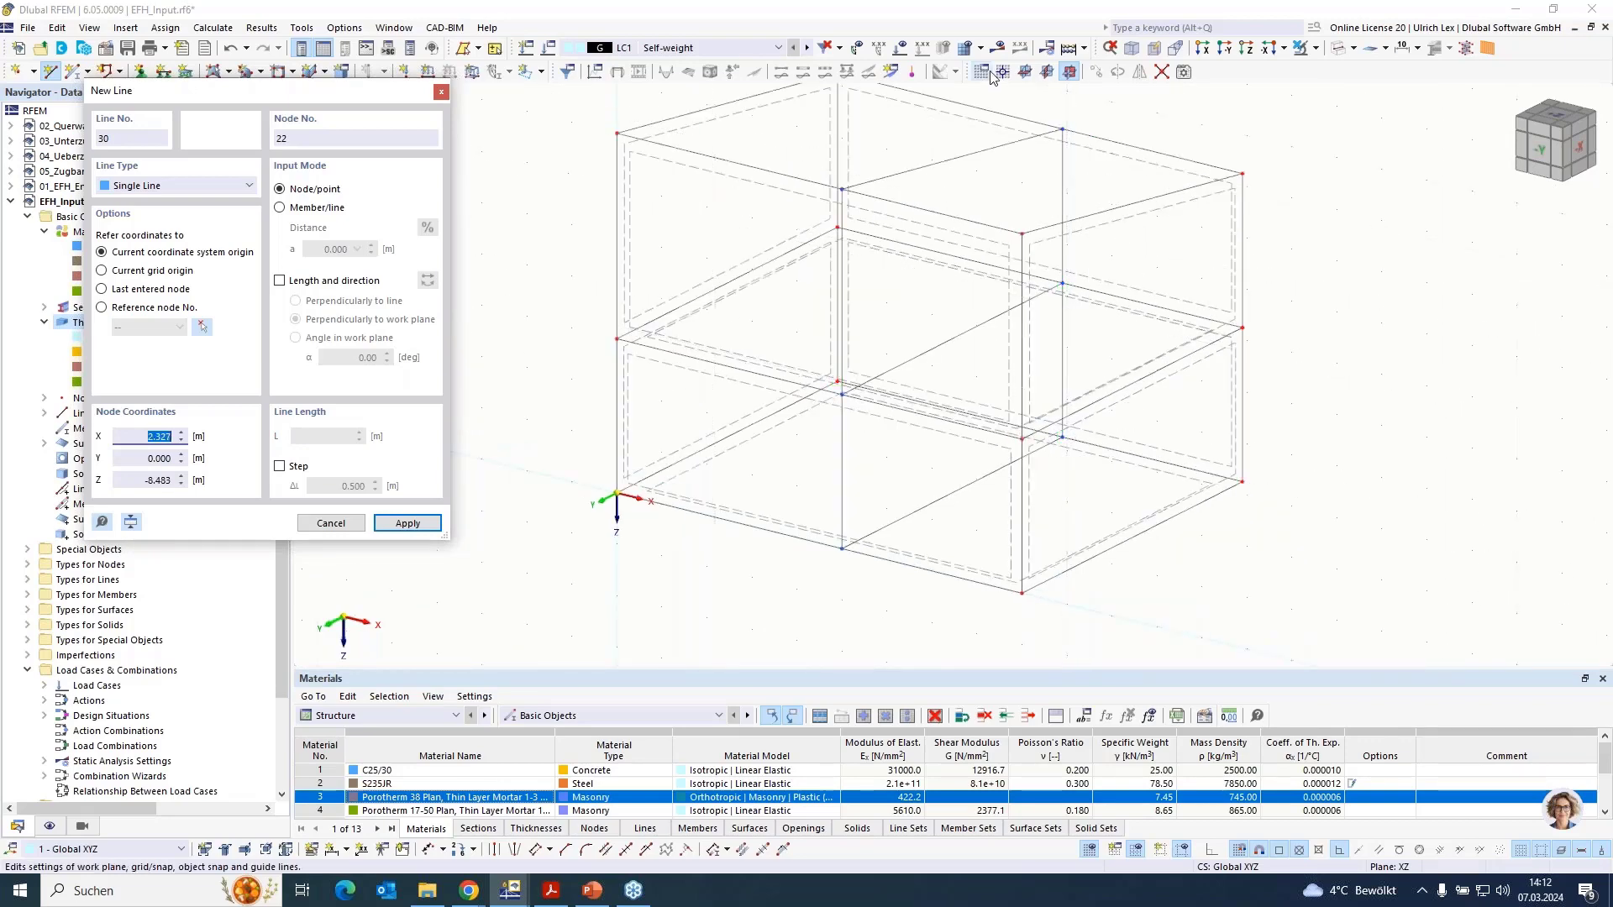
click(130, 522)
click(1061, 283)
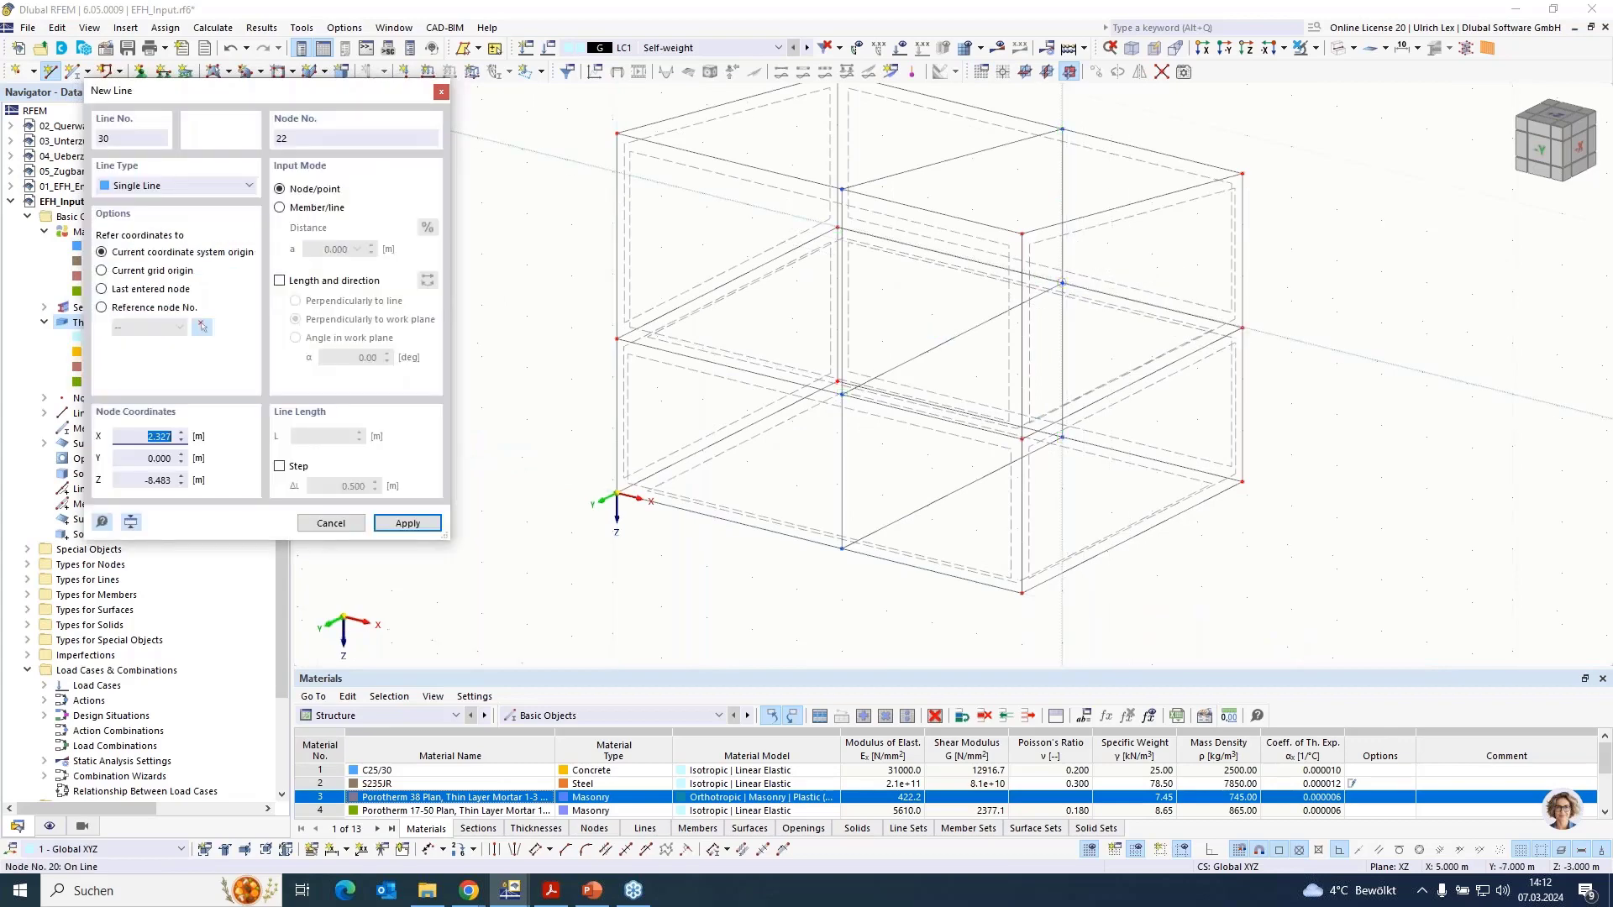
click(1024, 72)
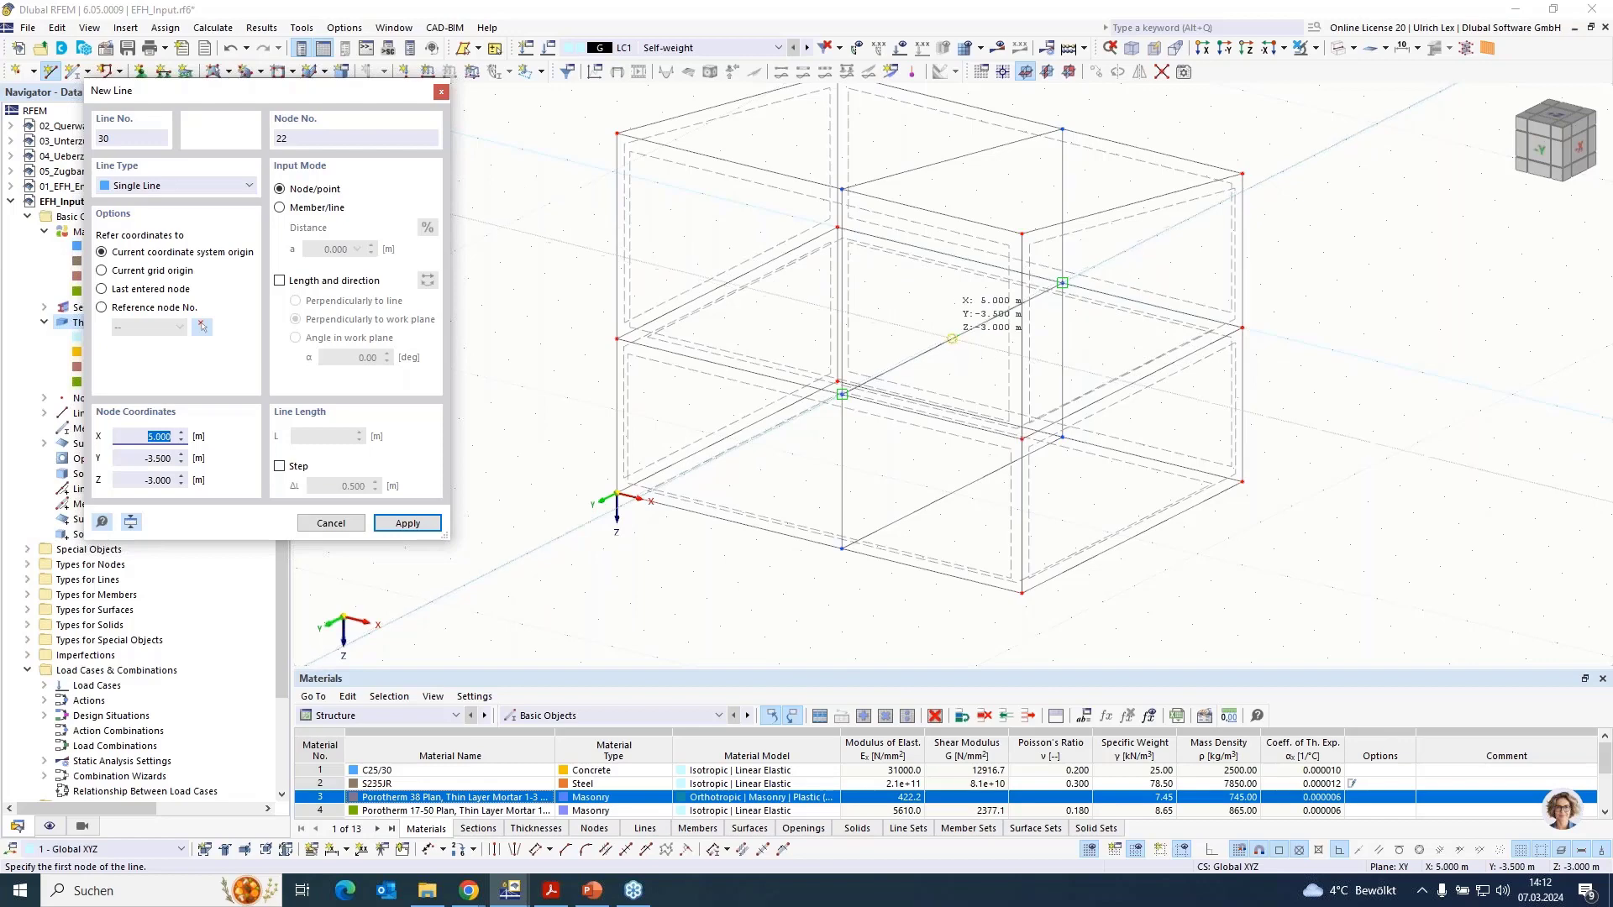
click(800, 313)
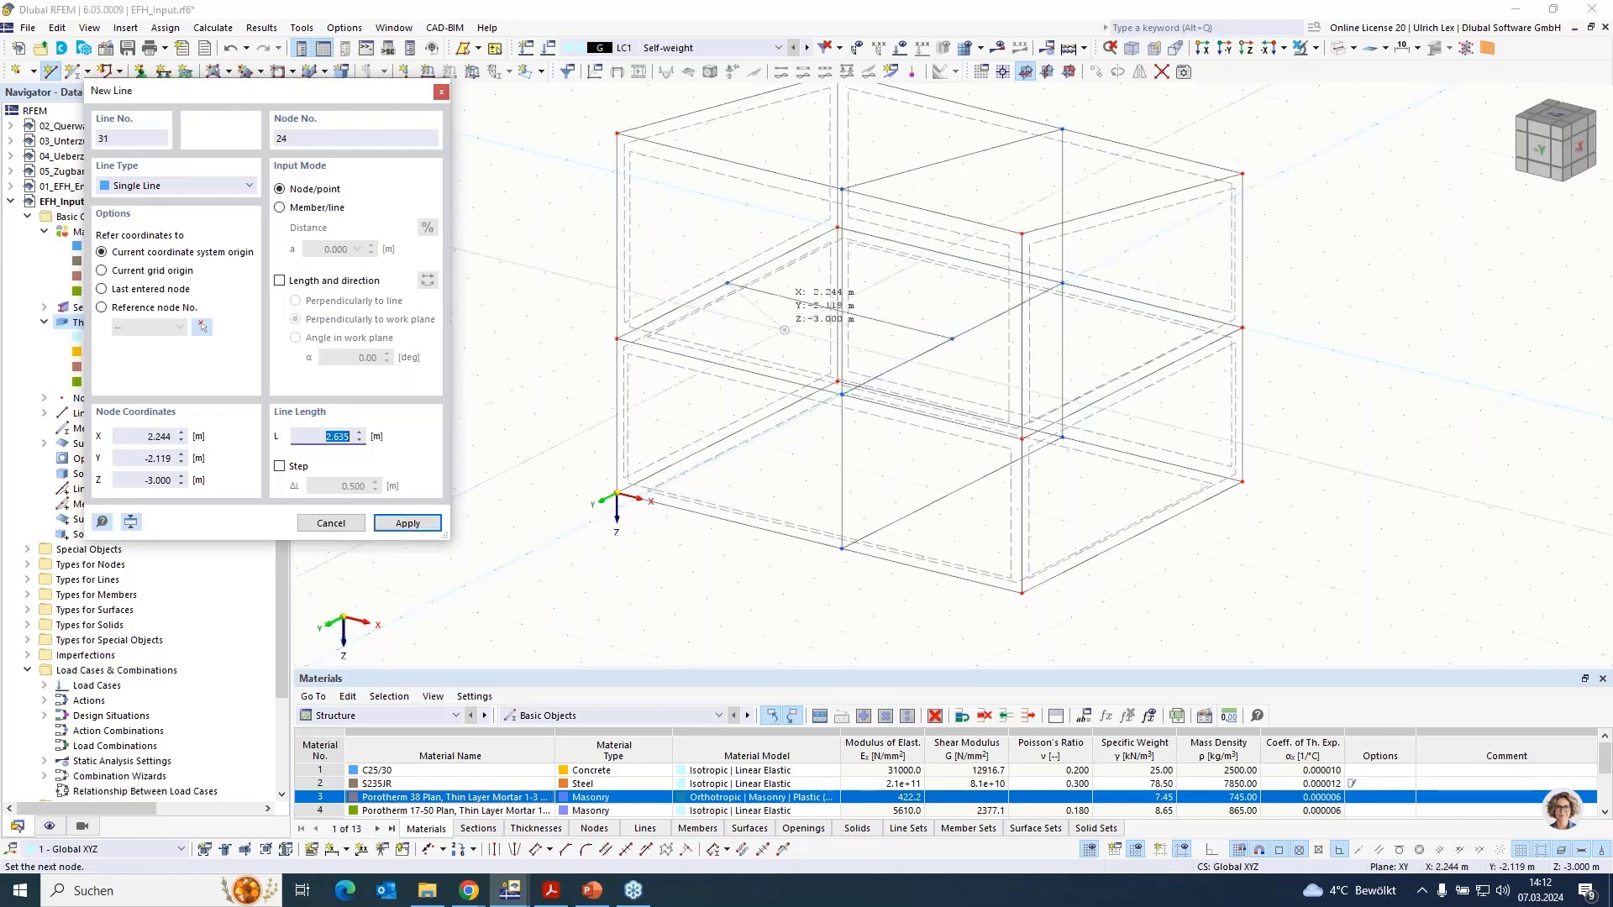
click(951, 339)
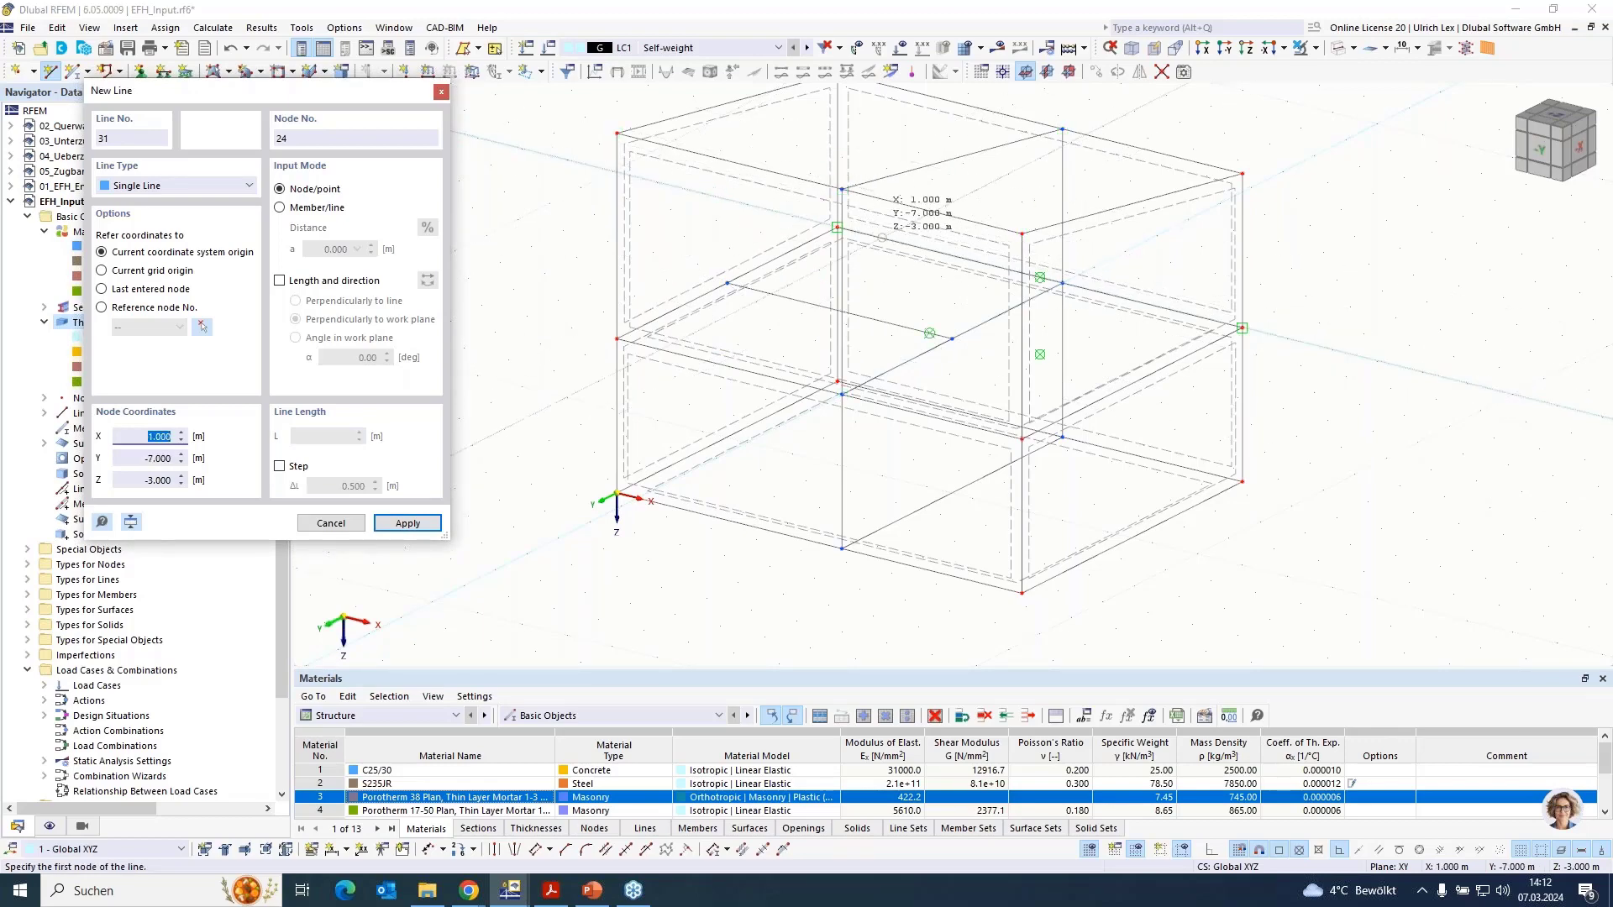
key(Escape)
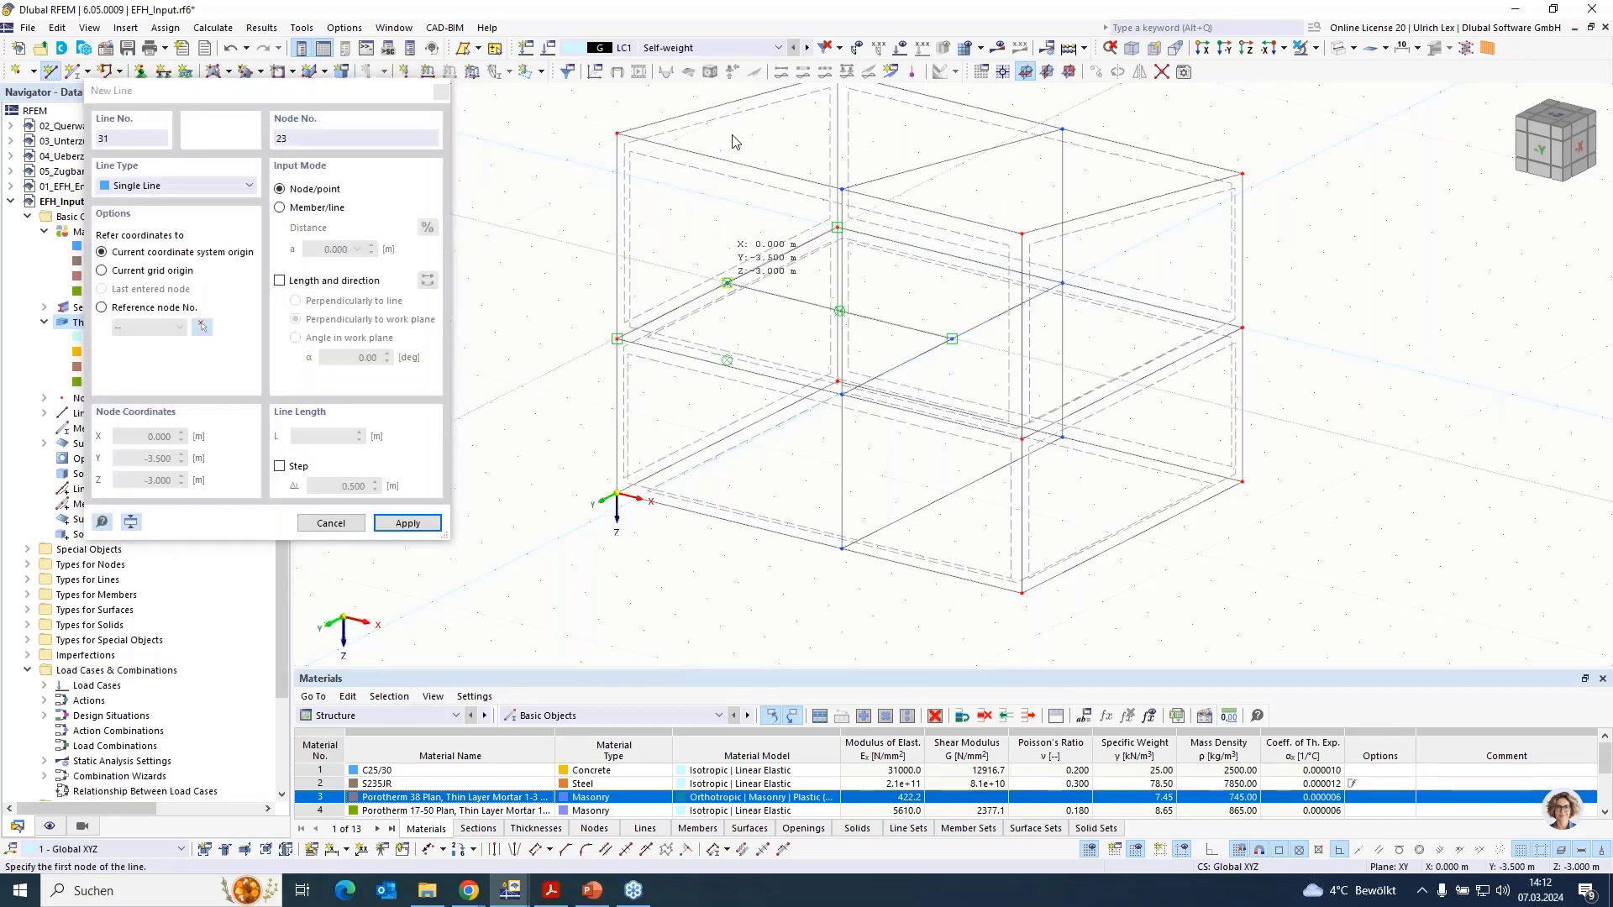
Draw a 3.5 m vertical line on the end wall from X 0, Y -3.5, Z -3 m up to its sloped top edge
click(727, 282)
scroll(735, 107, up, 1)
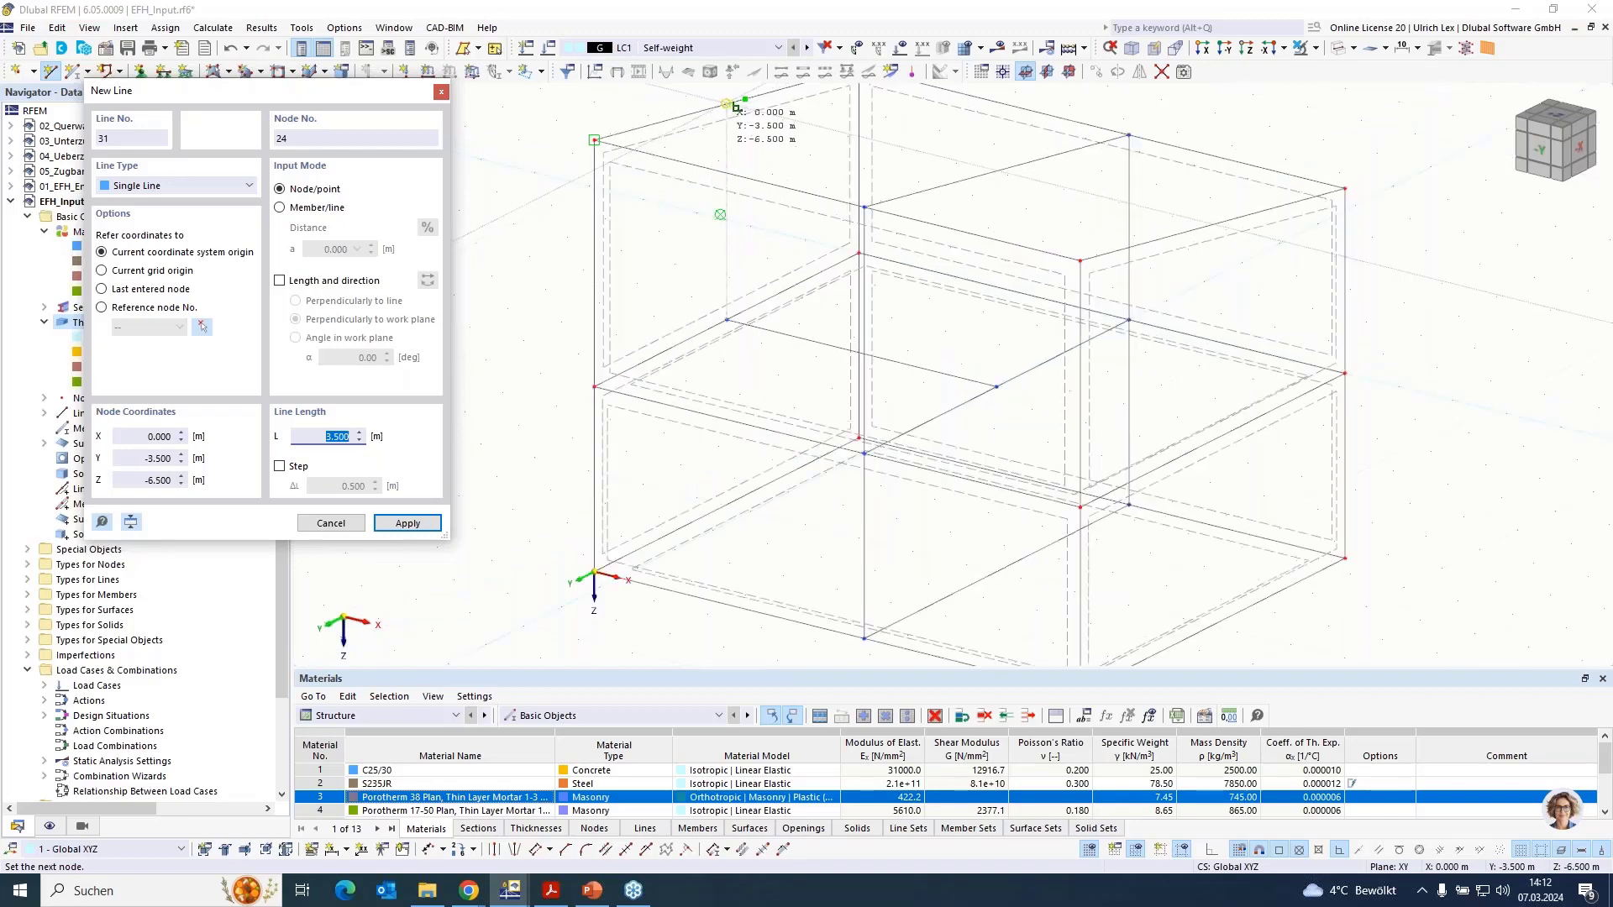
scroll(736, 106, up, 3)
scroll(738, 412, down, 2)
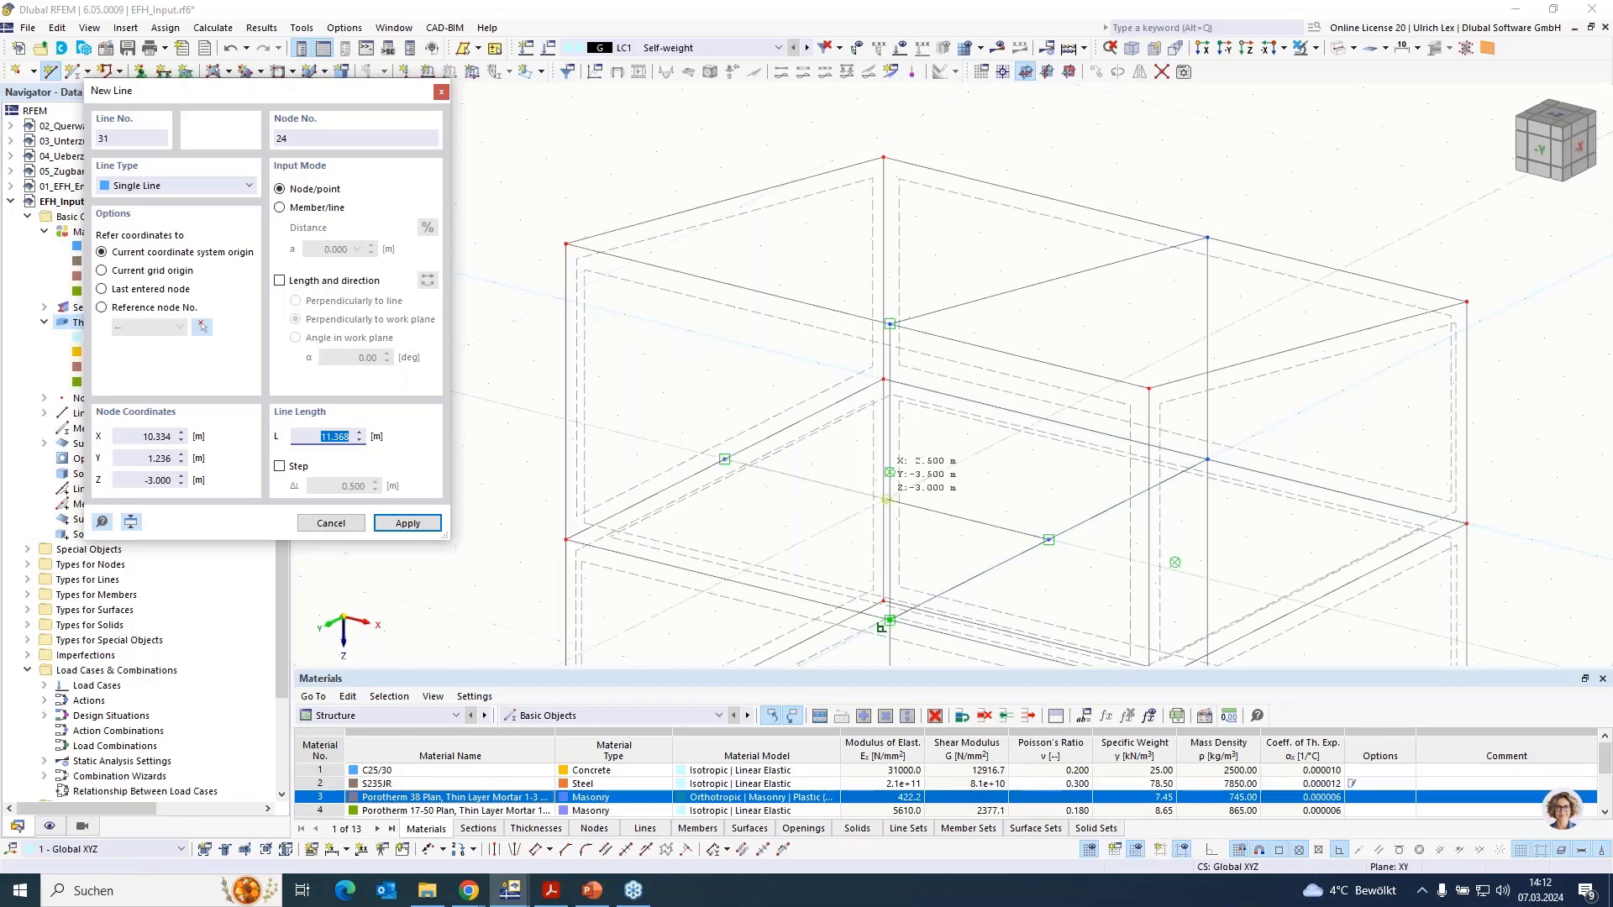
click(744, 319)
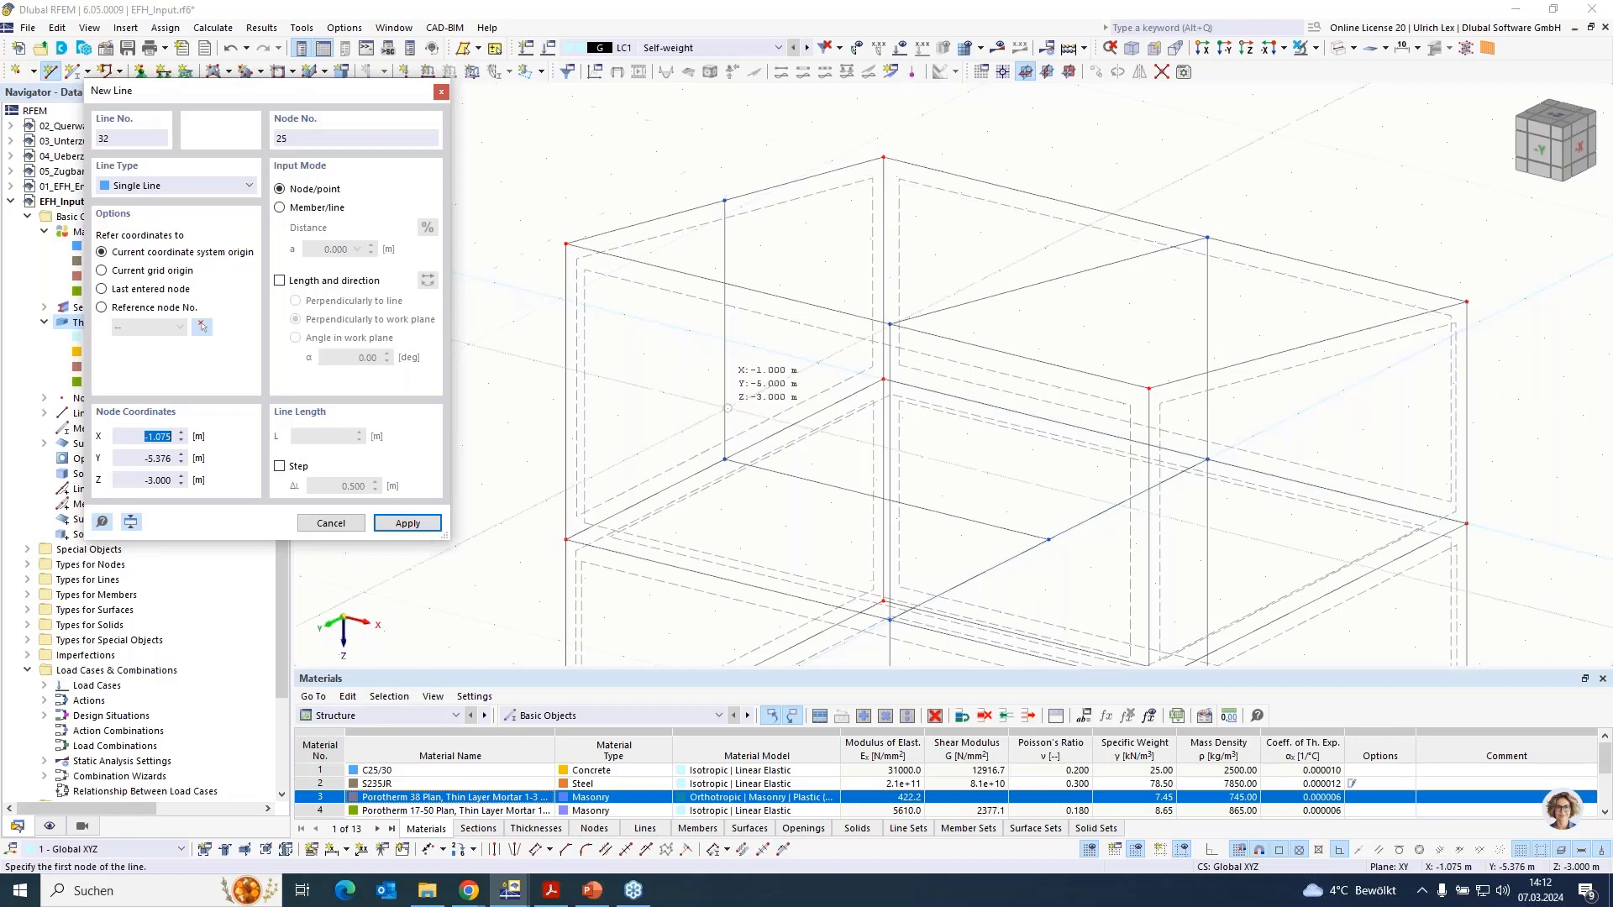
key(Escape)
Draw a vertical line up the upper cross wall at its midpoint and a top line connecting it to the end wall's top midpoint
drag(726, 430, 1049, 538)
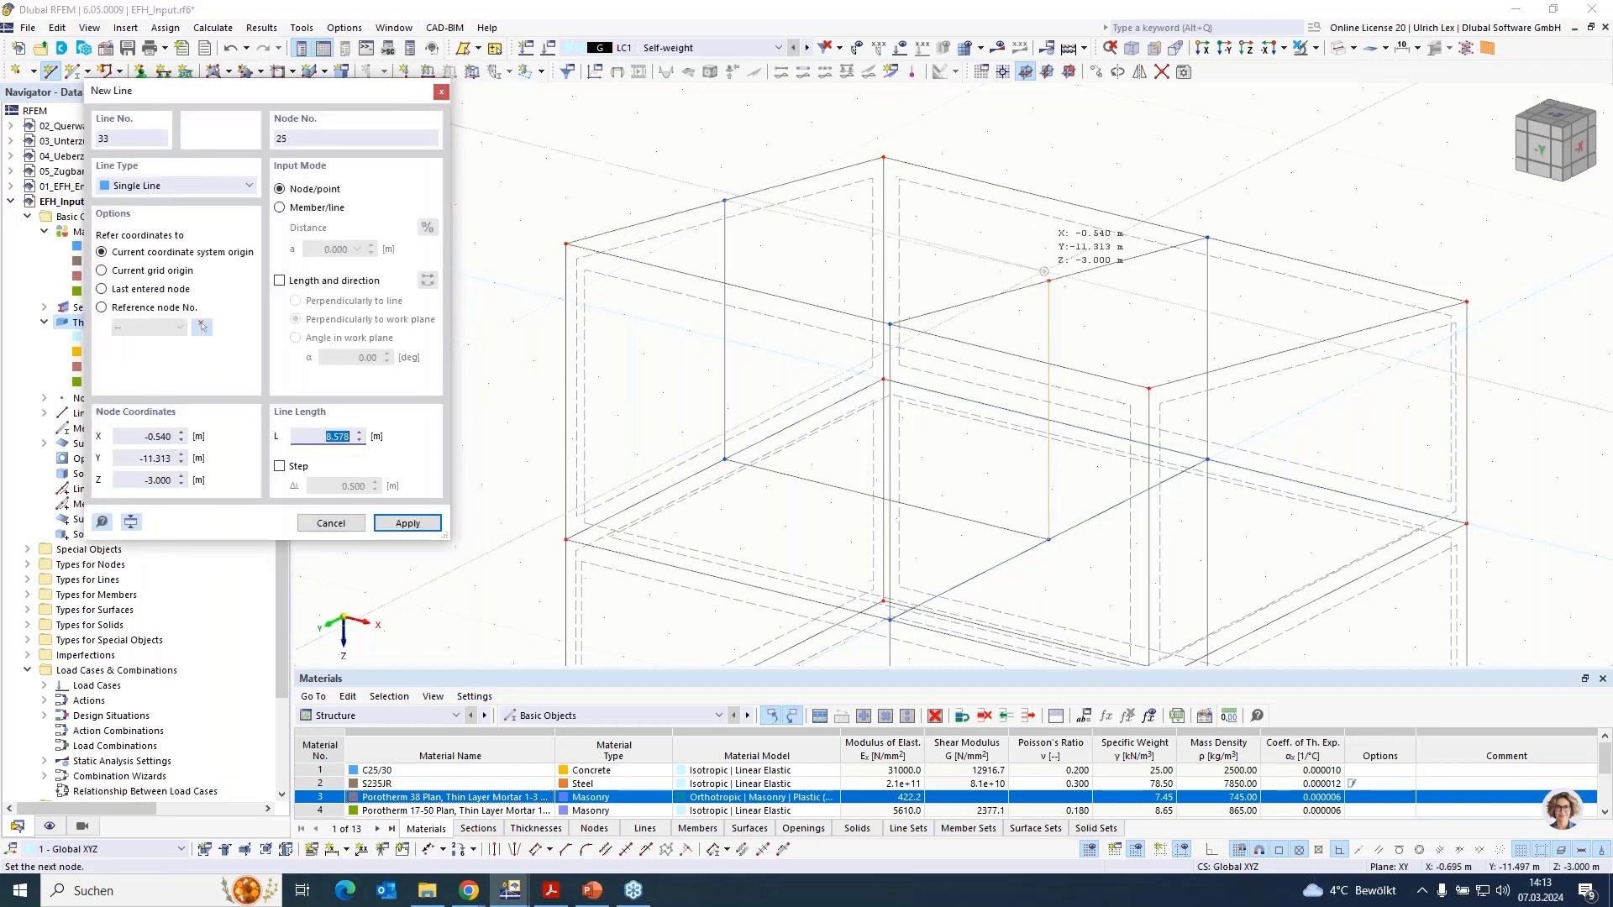
click(1039, 288)
click(1040, 288)
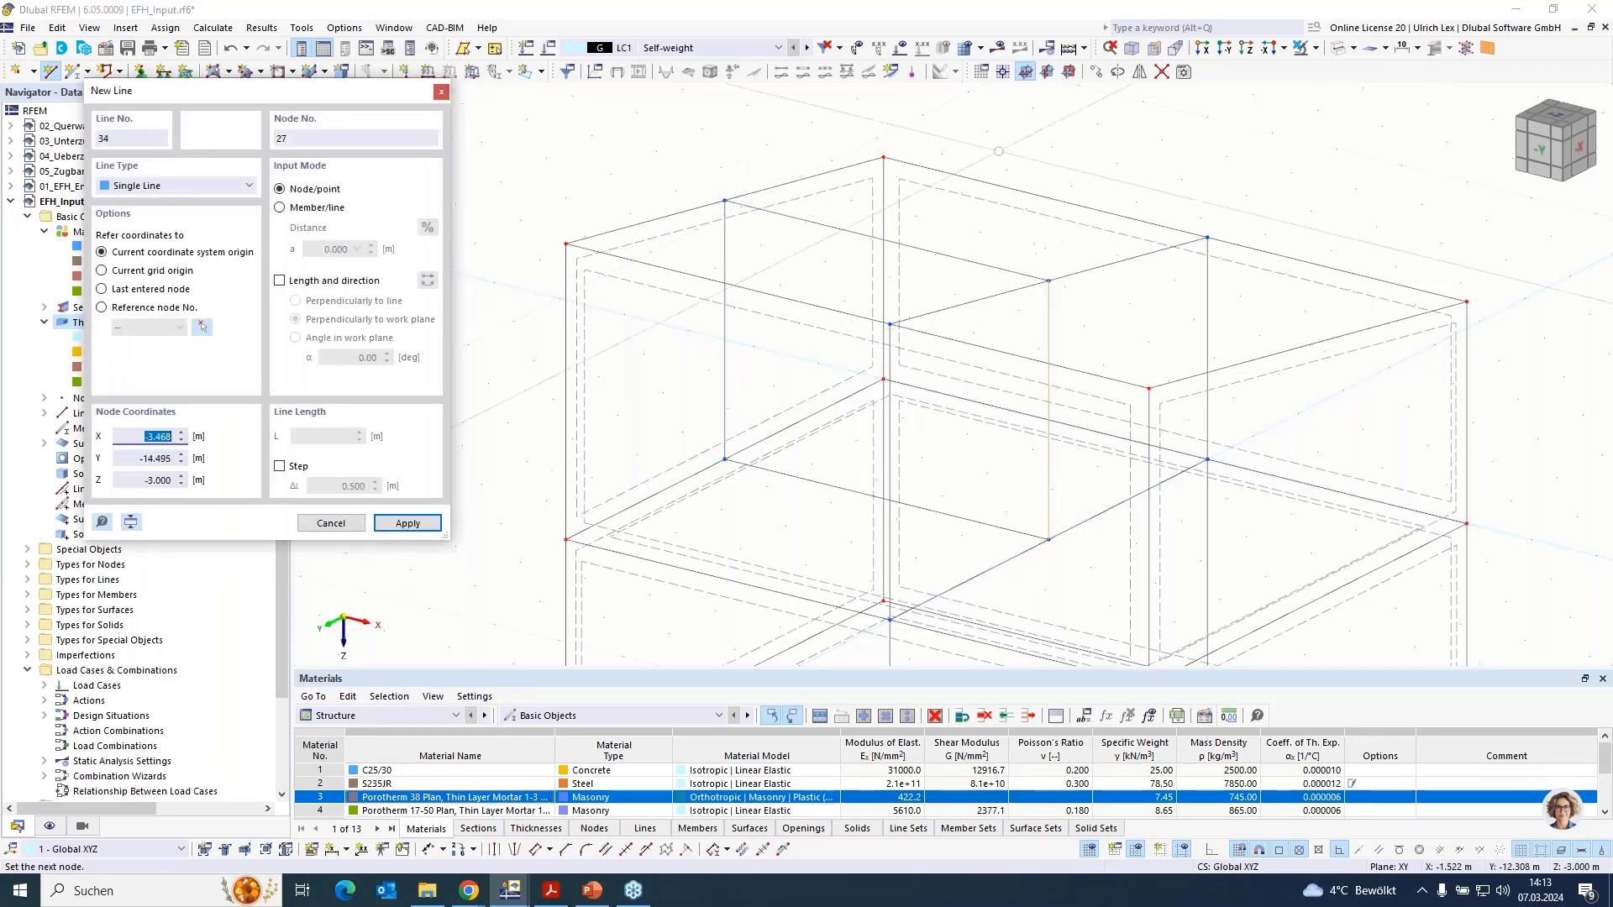
scroll(1016, 158, down, 2)
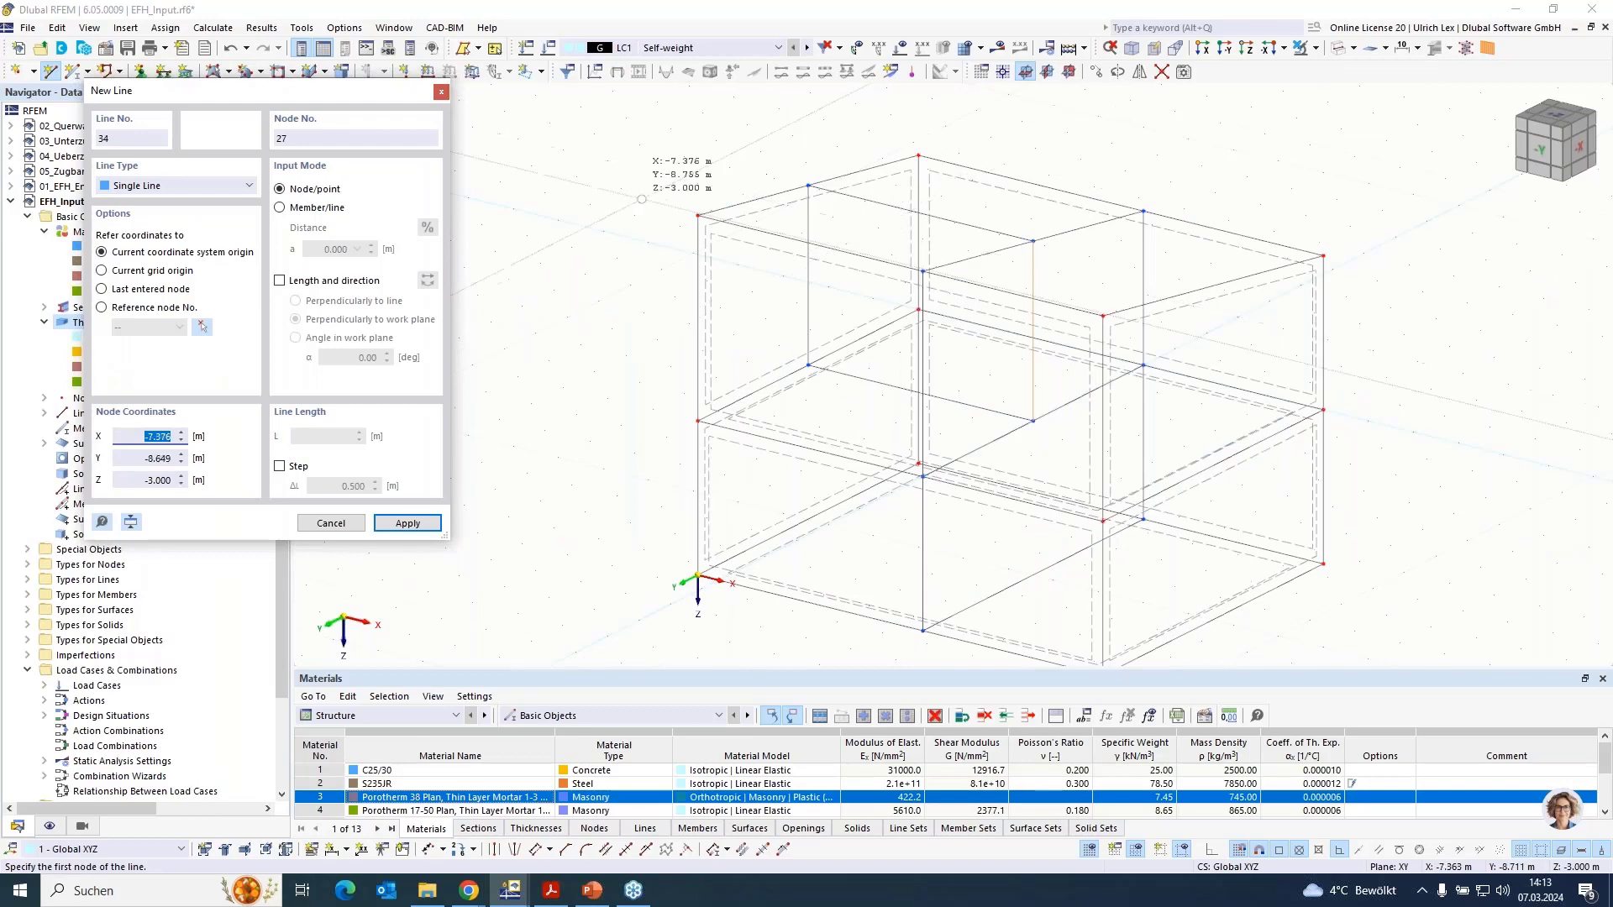
key(Escape)
Create the interior wall surfaces from their boundary lines using the 170 mm Porotherm 17-50 Plan thickness
click(226, 72)
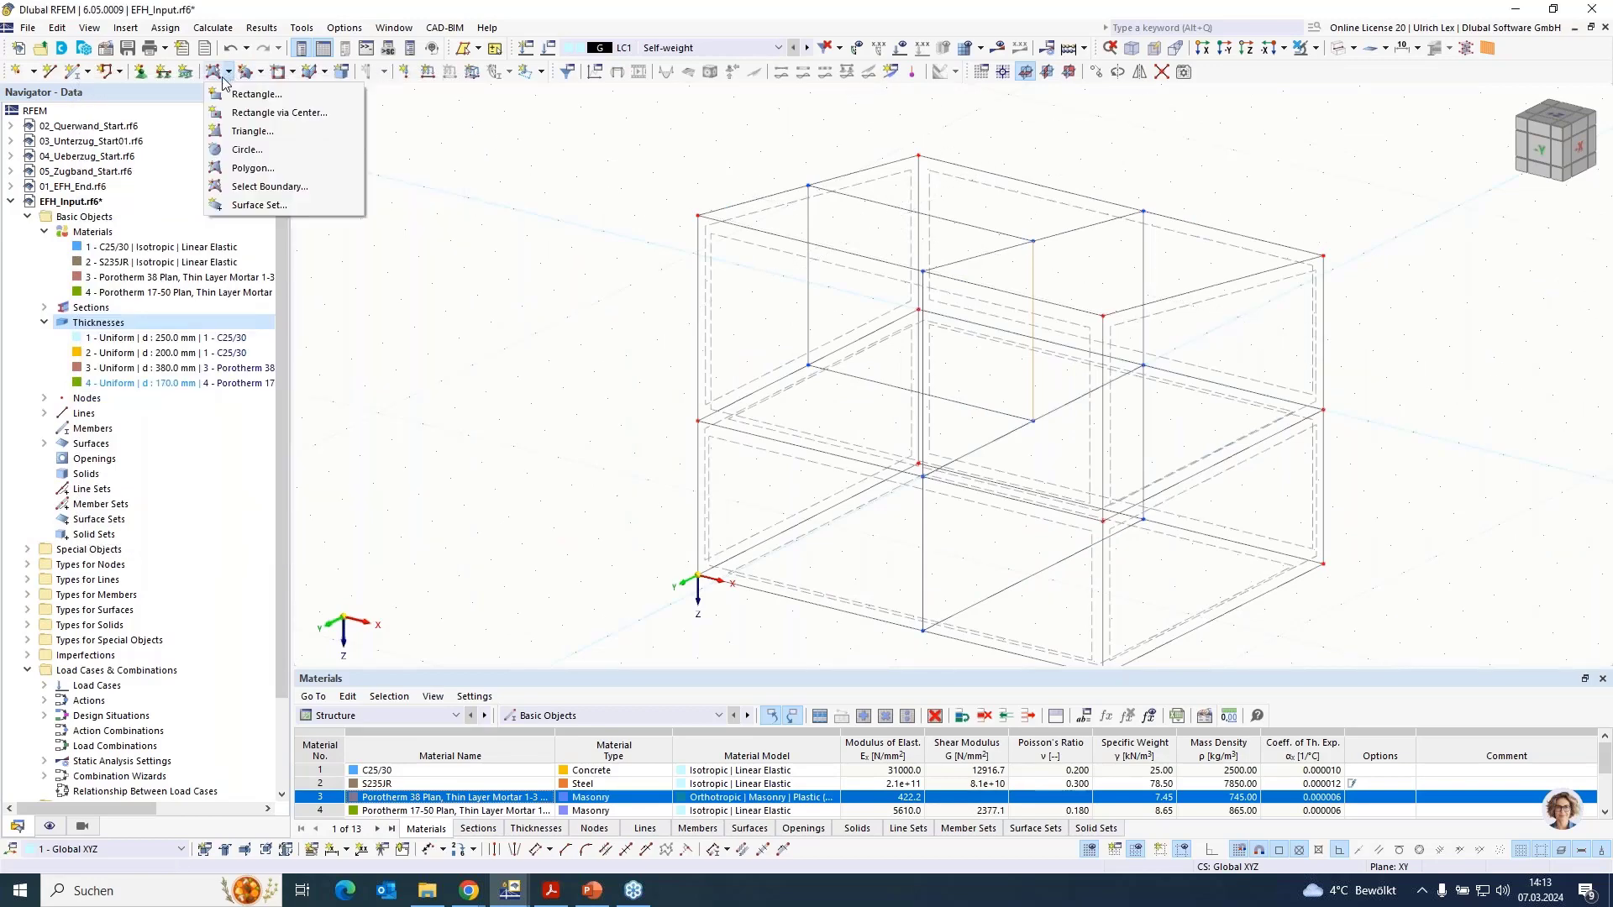
click(263, 188)
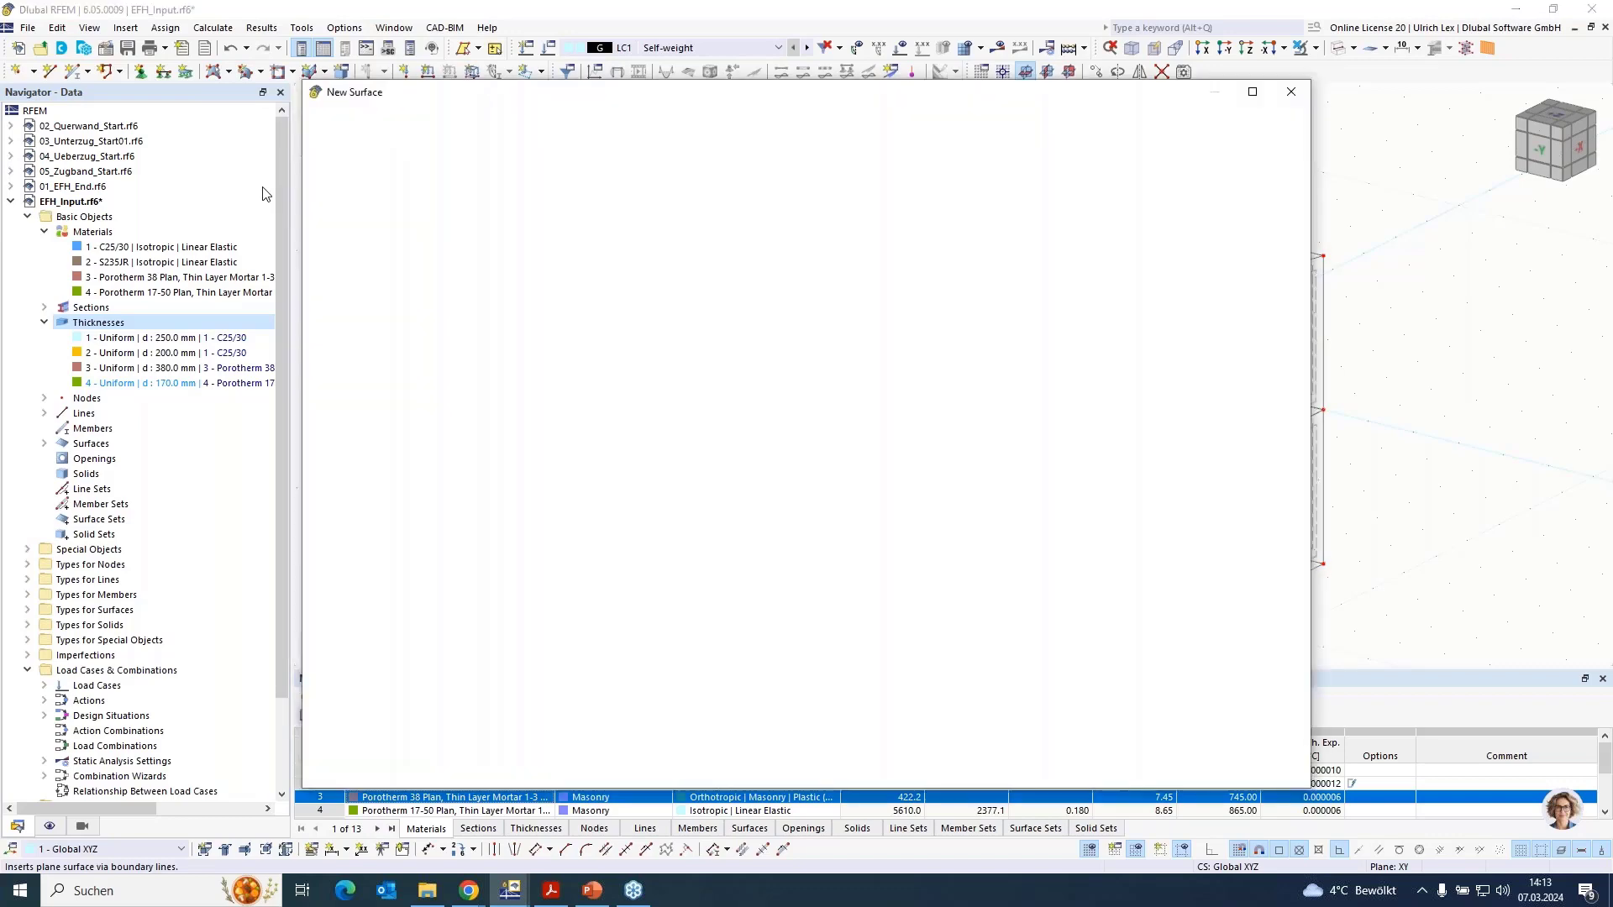
click(659, 264)
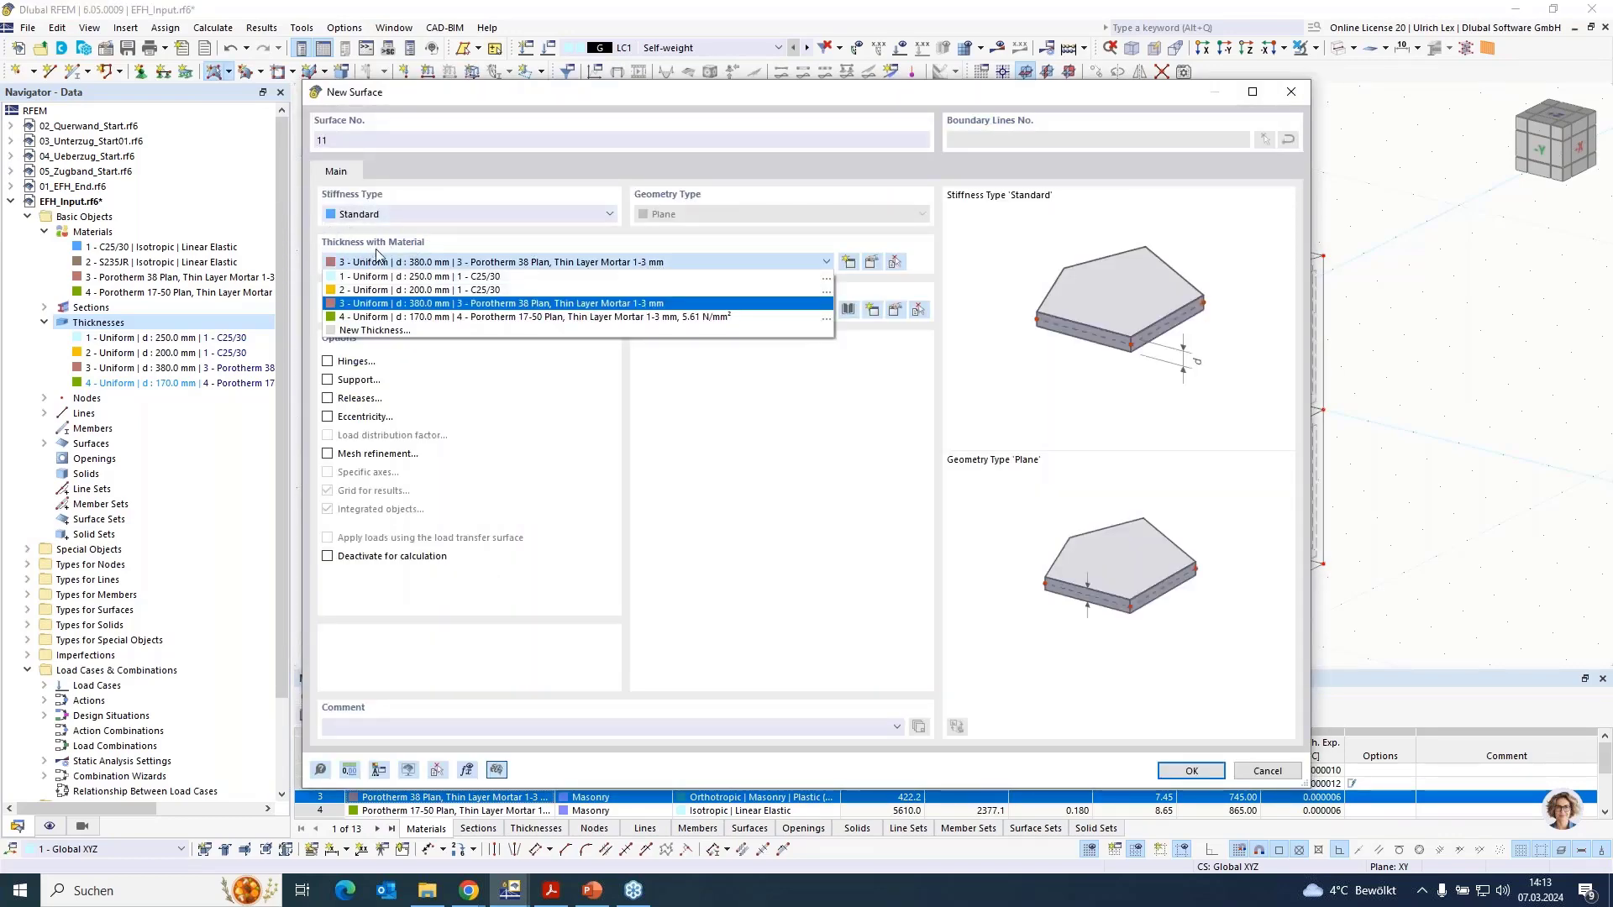
click(434, 319)
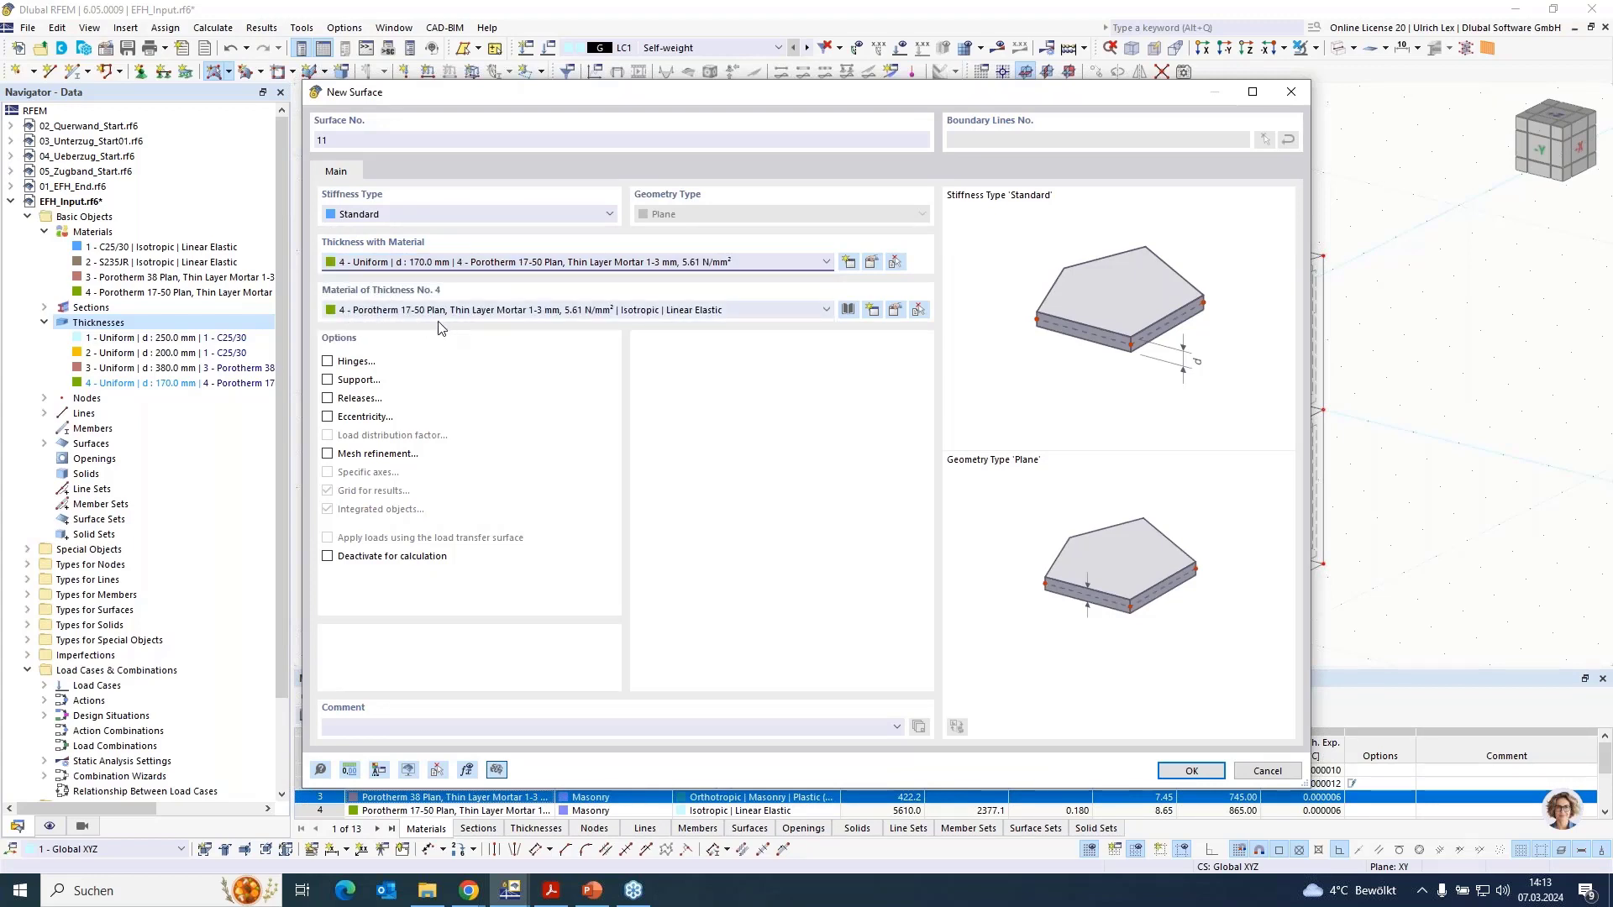
click(1188, 771)
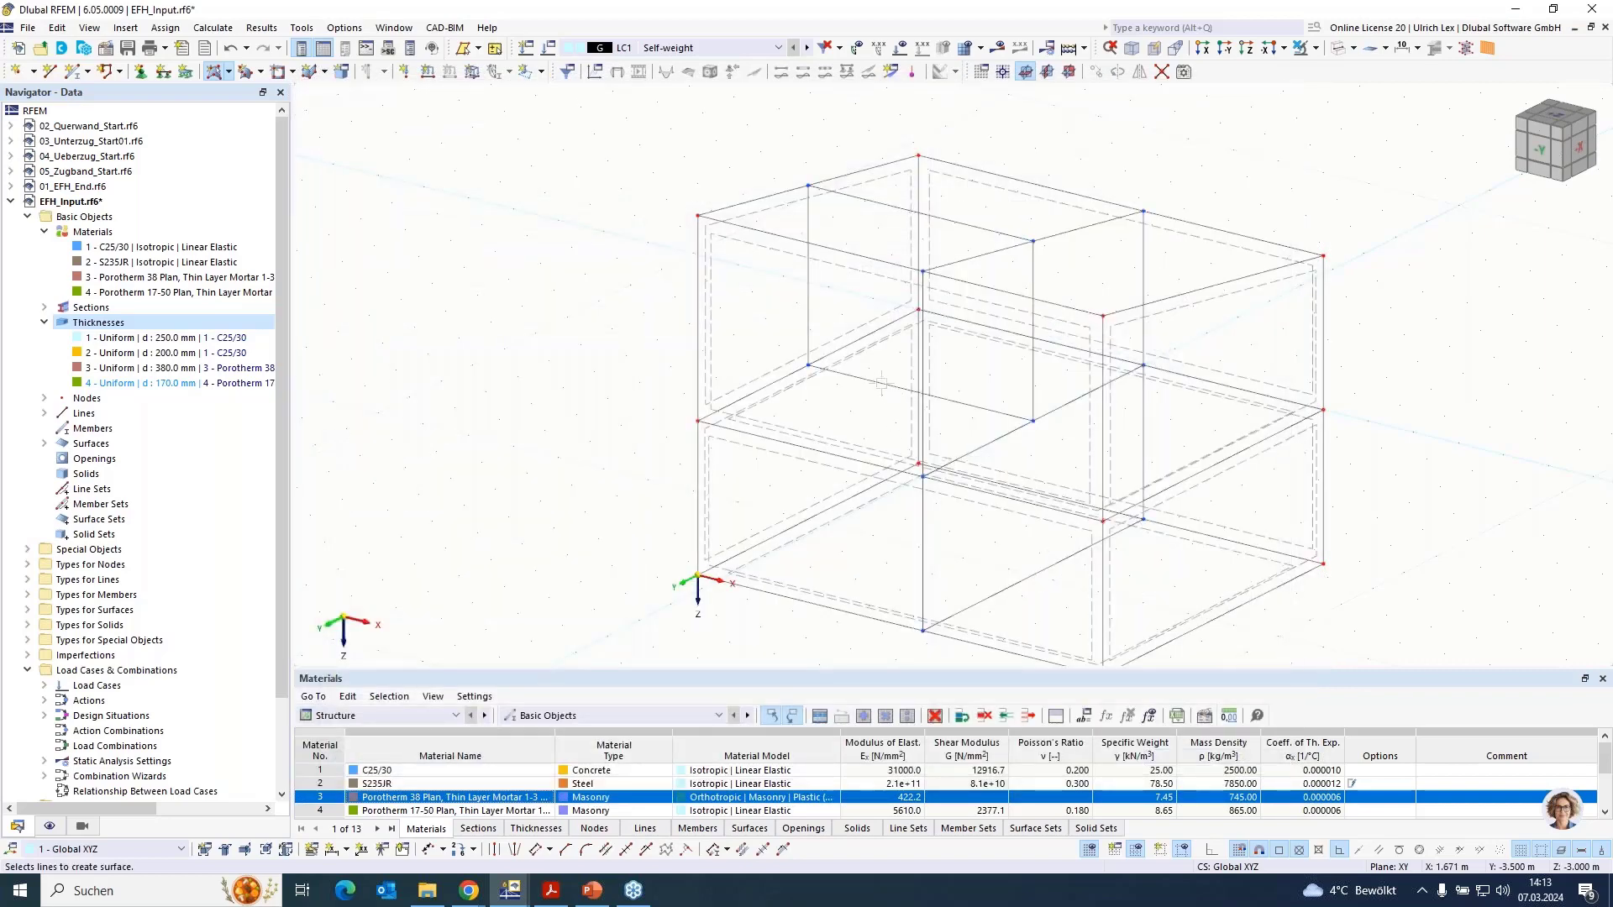
click(1339, 50)
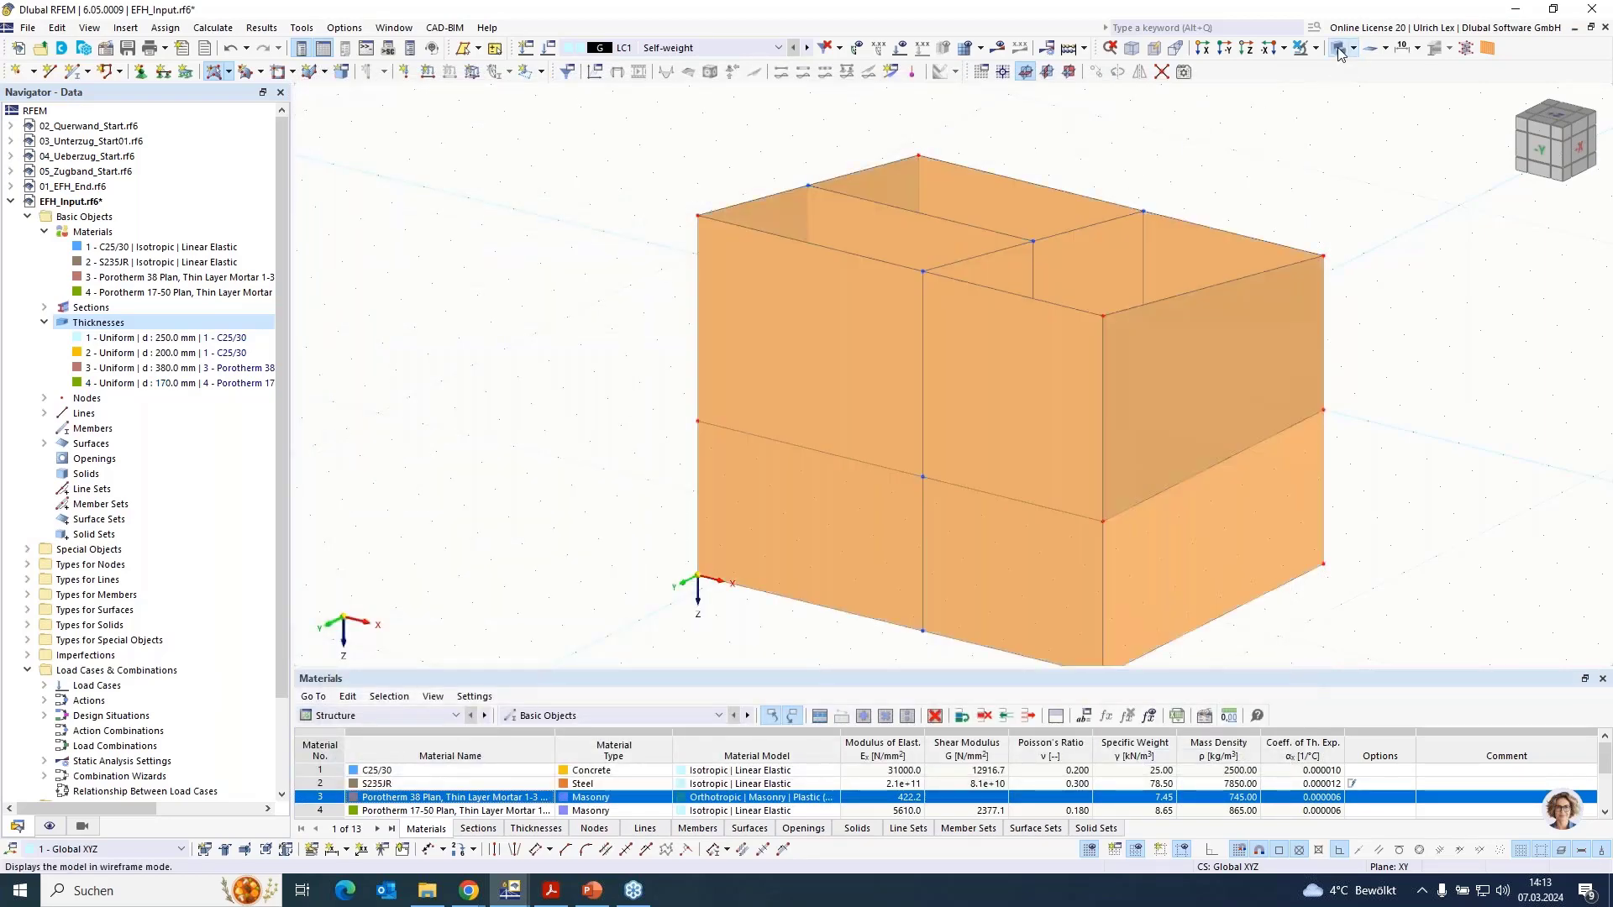
click(1338, 49)
click(1338, 50)
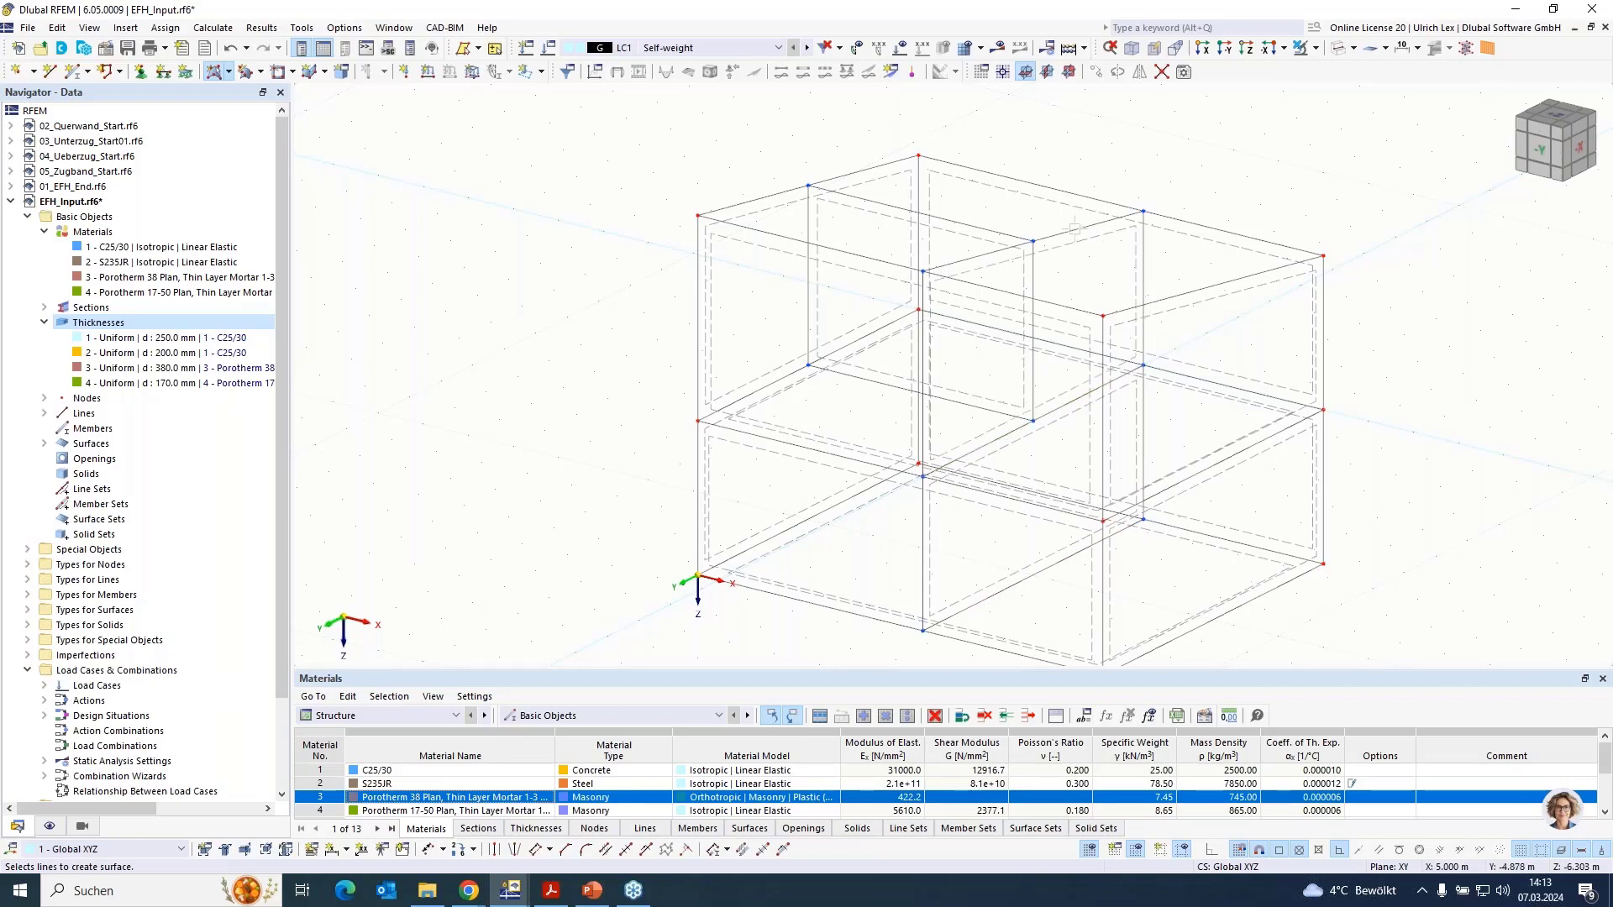
key(Escape)
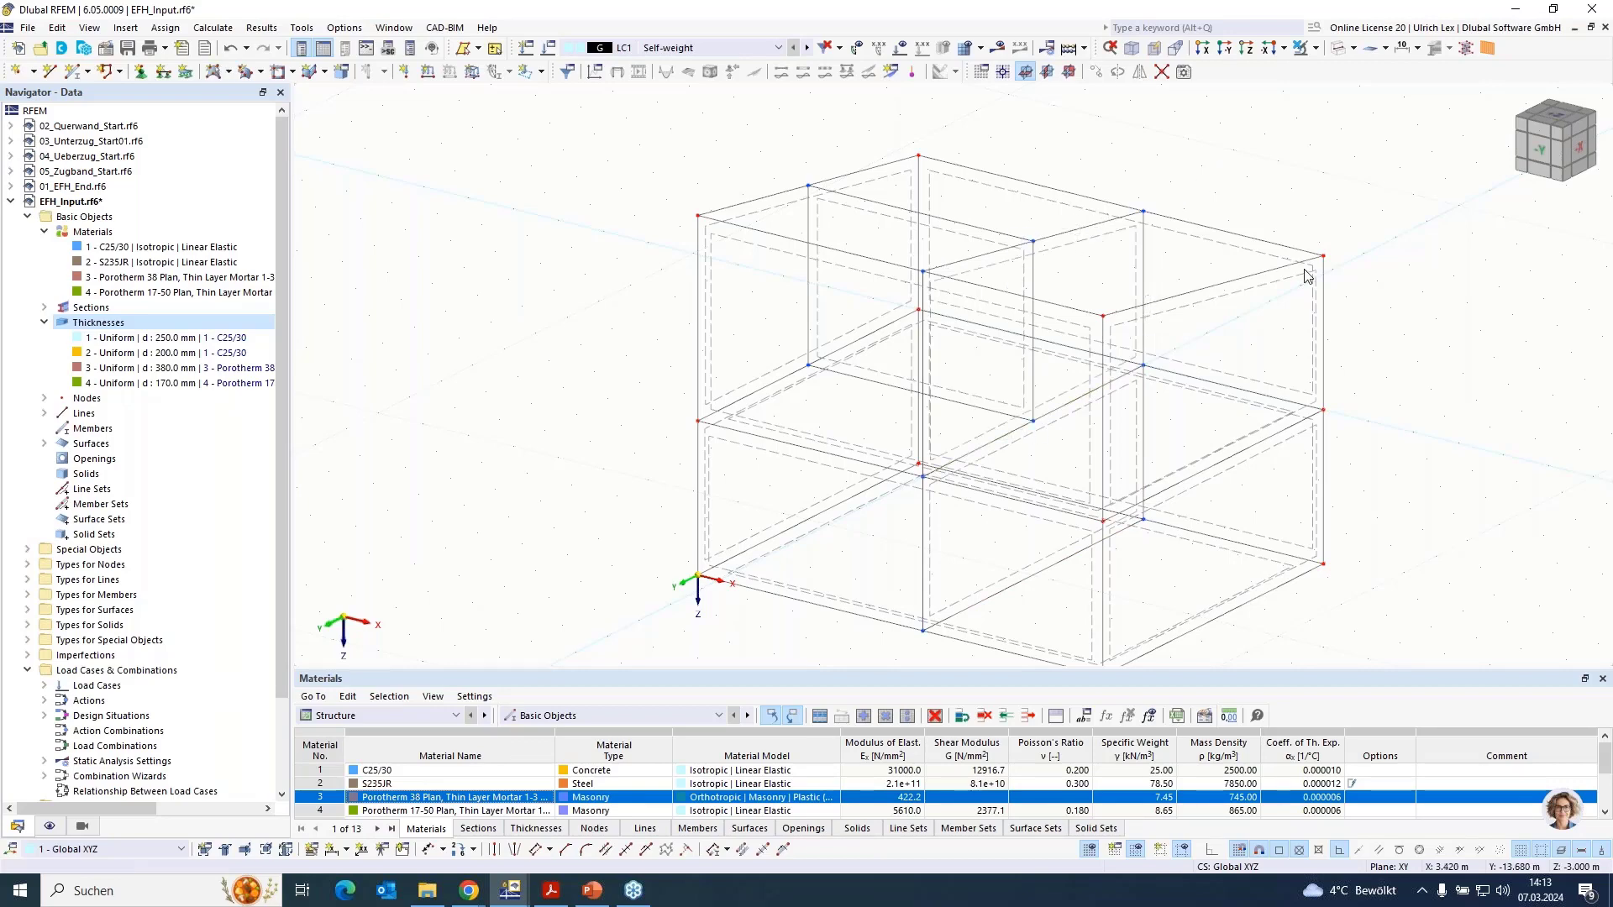
Show the model with solid surfaces and review the interior walls from several directions
scroll(1346, 342, down, 2)
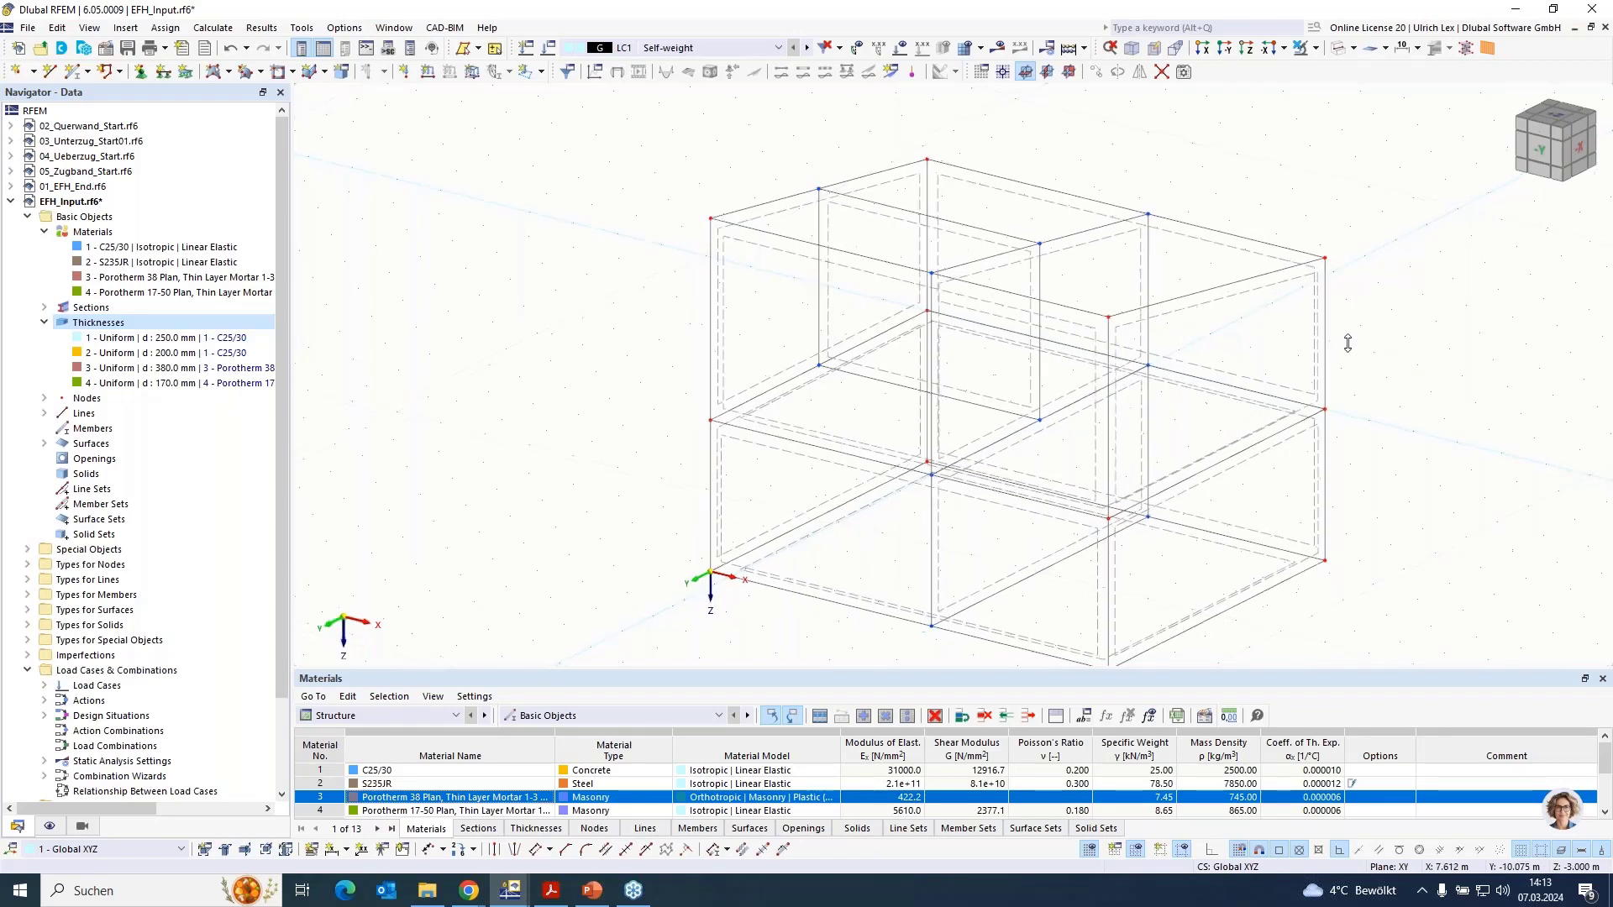
ctrl+middle_drag(1335, 346, 1323, 277)
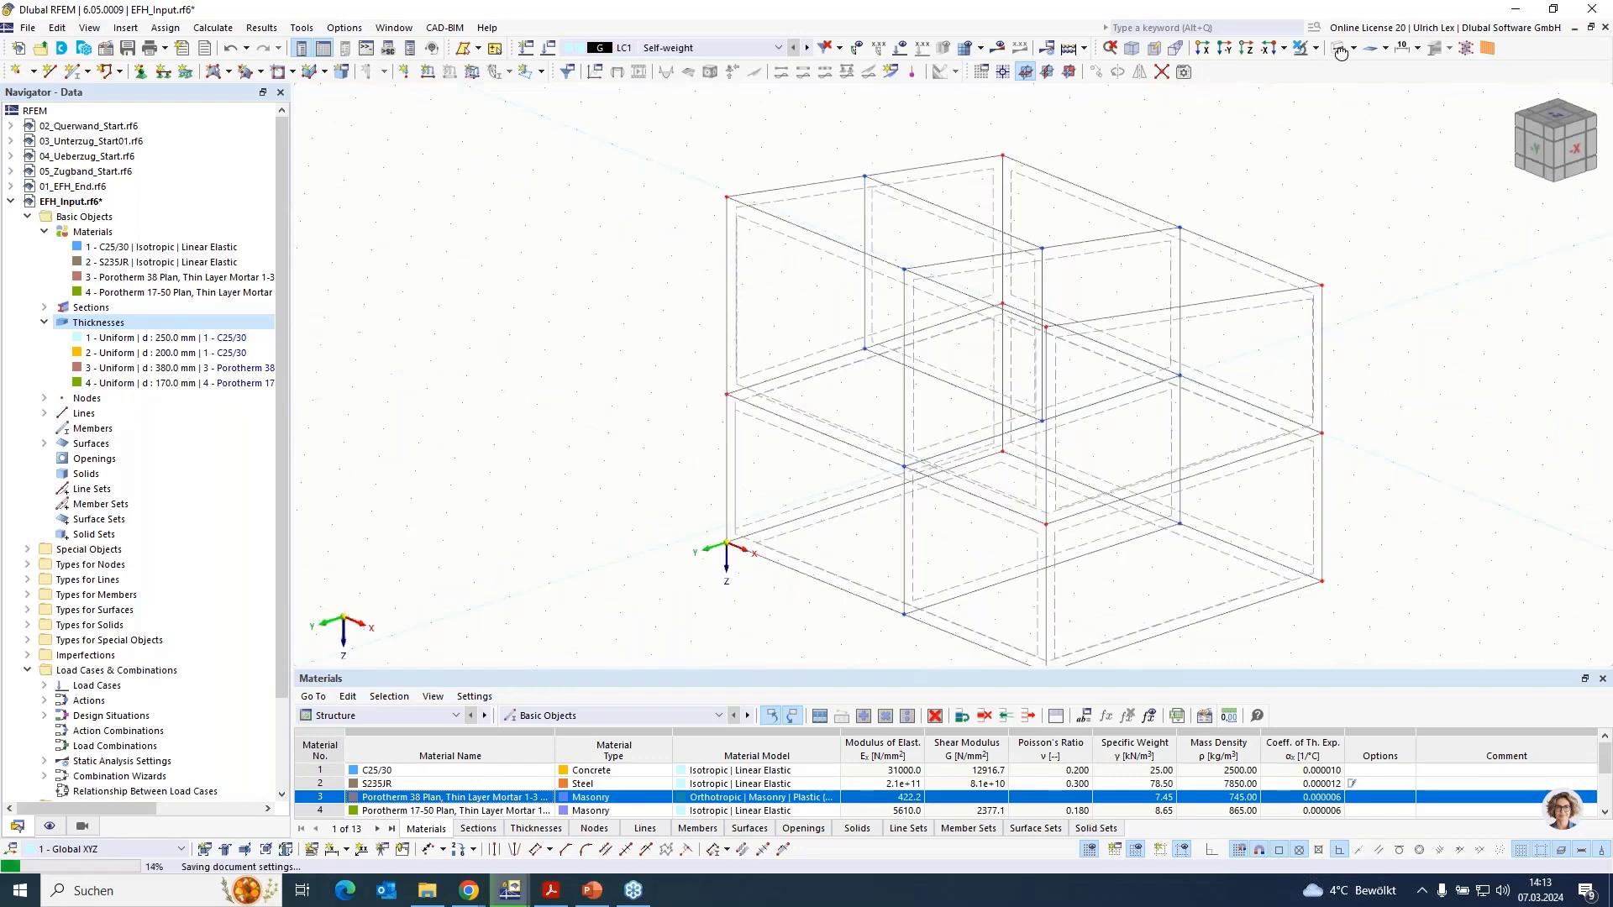
click(1341, 48)
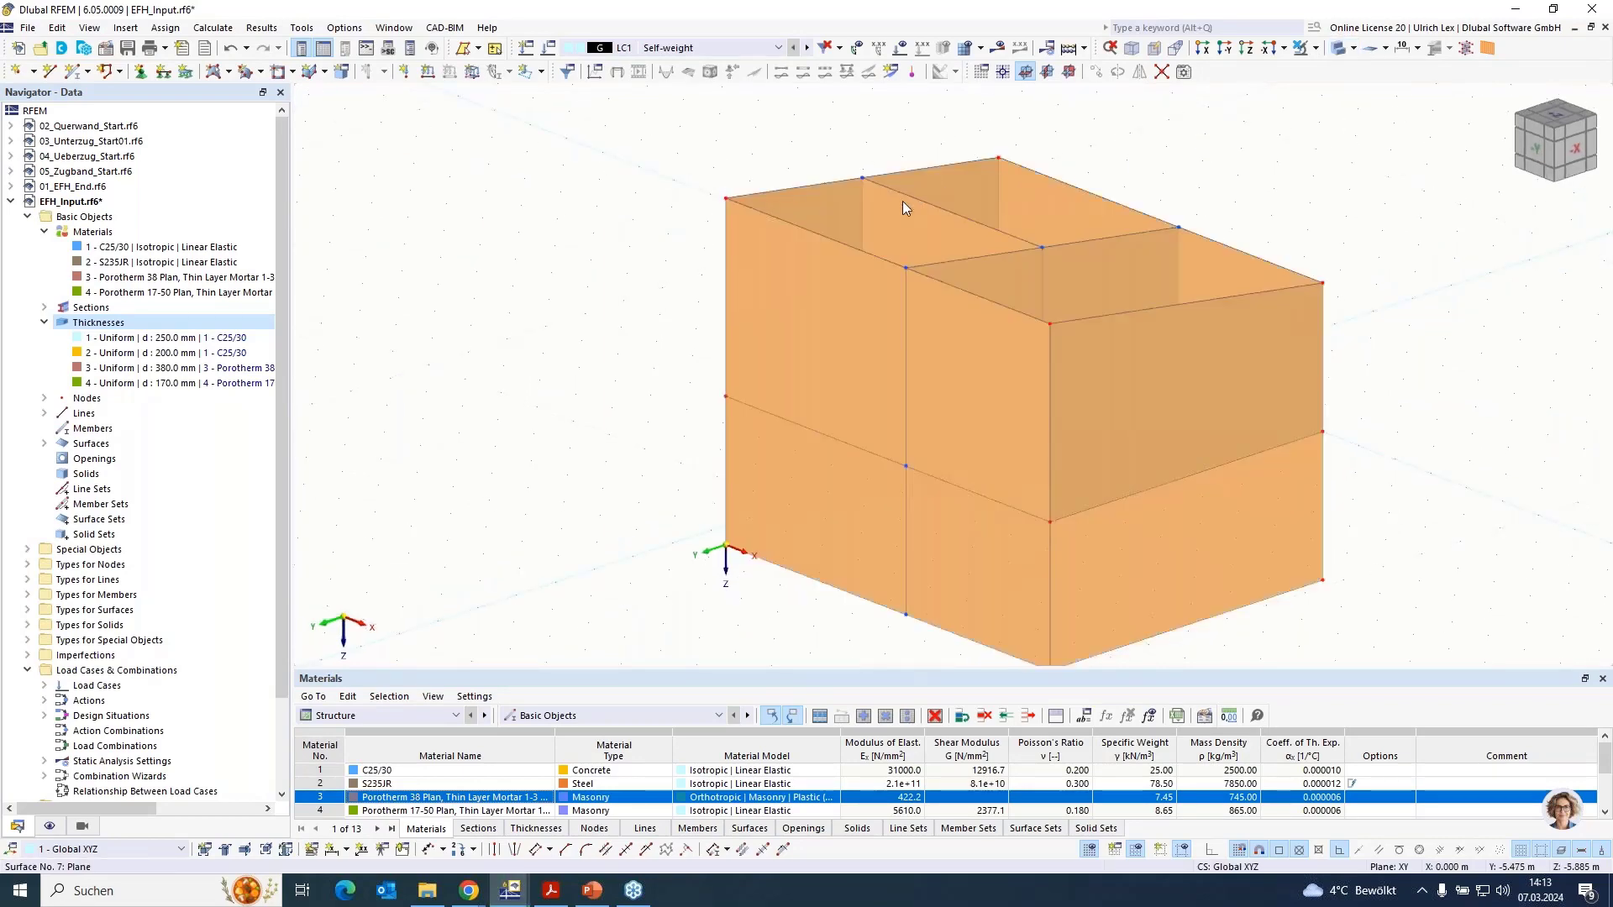
scroll(902, 202, down, 3)
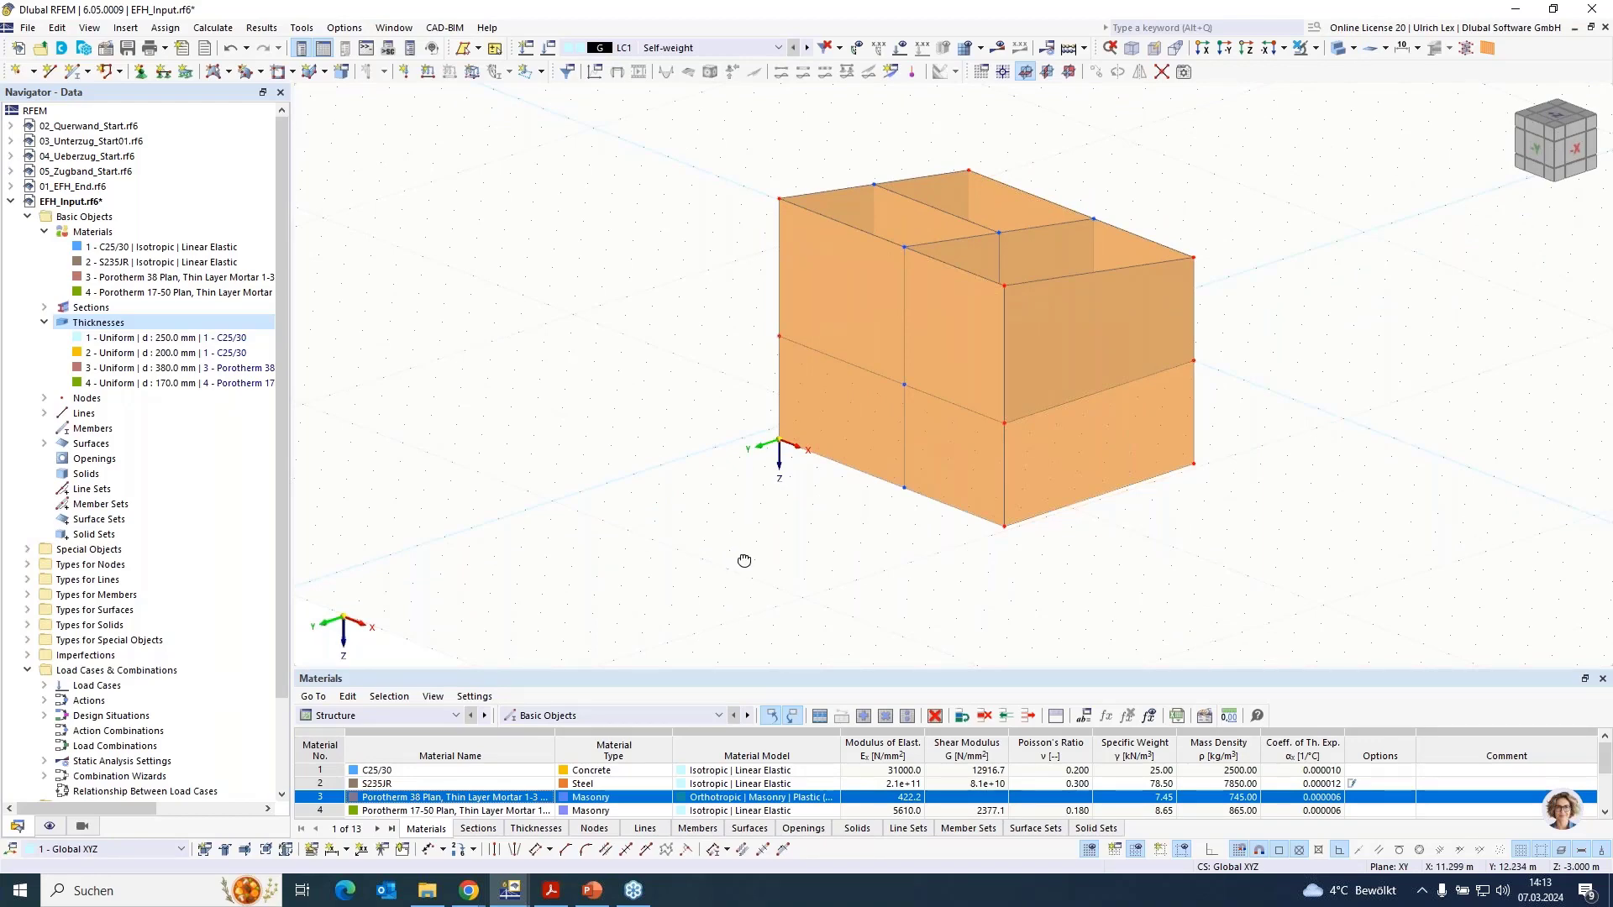
ctrl+middle_drag(744, 560, 871, 473)
ctrl+middle_drag(944, 387, 768, 558)
scroll(600, 508, down, 2)
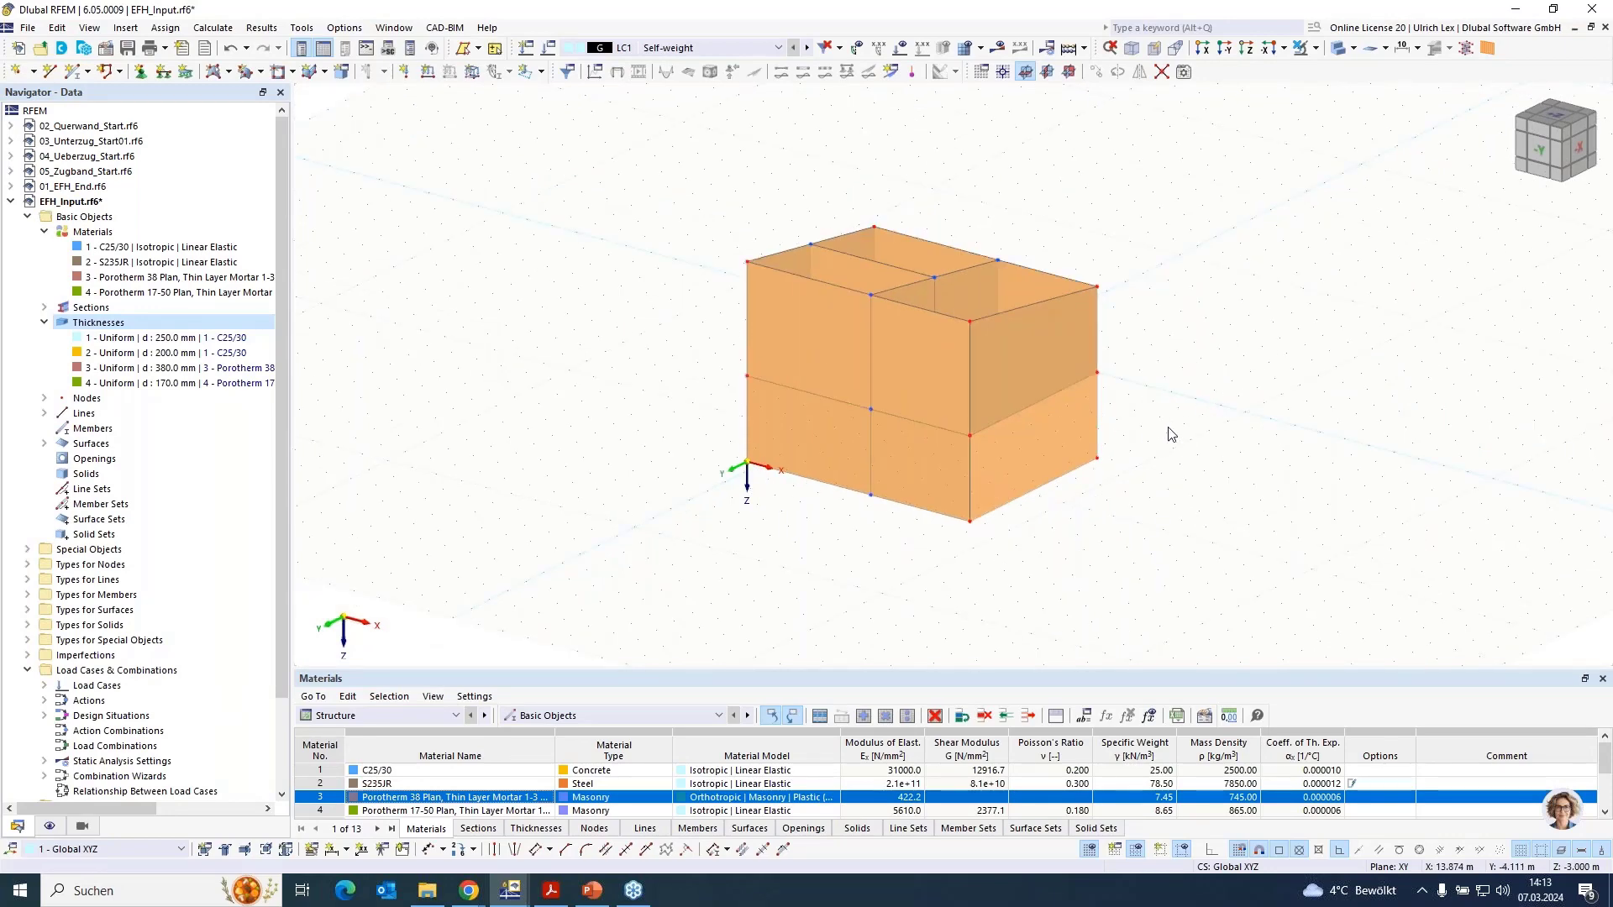
Select the long outer wall at Y 0 in the side view and isolate it in visibility mode
mouse_move(1185, 421)
ctrl+middle_down()
mouse_move(1084, 402)
mouse_move(1001, 345)
ctrl+middle_up()
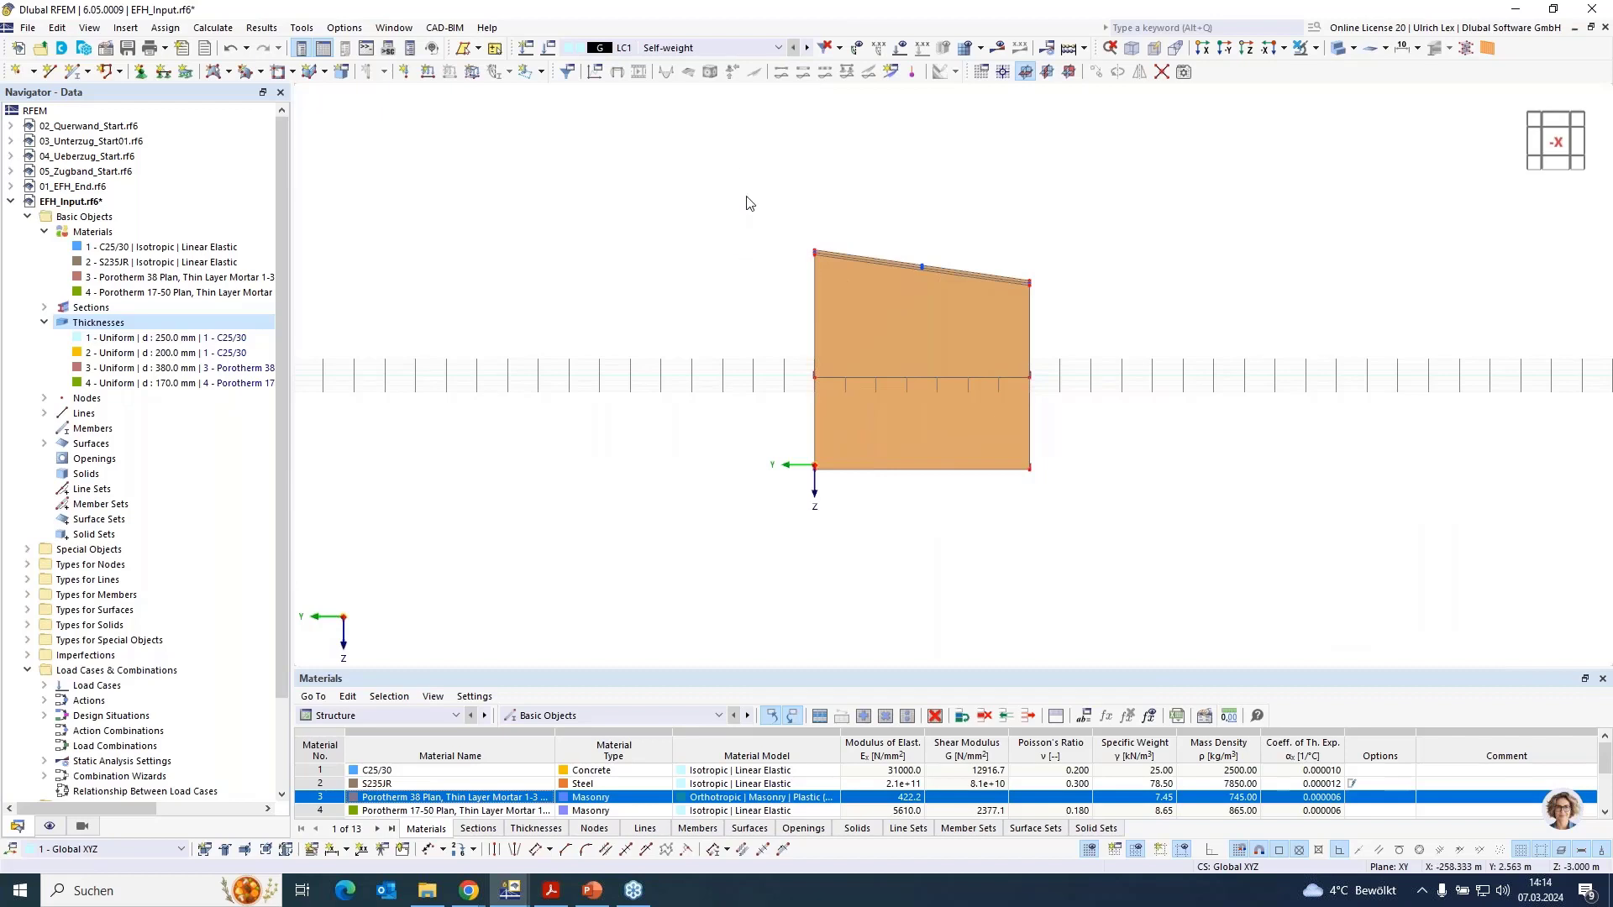
drag(775, 303, 852, 563)
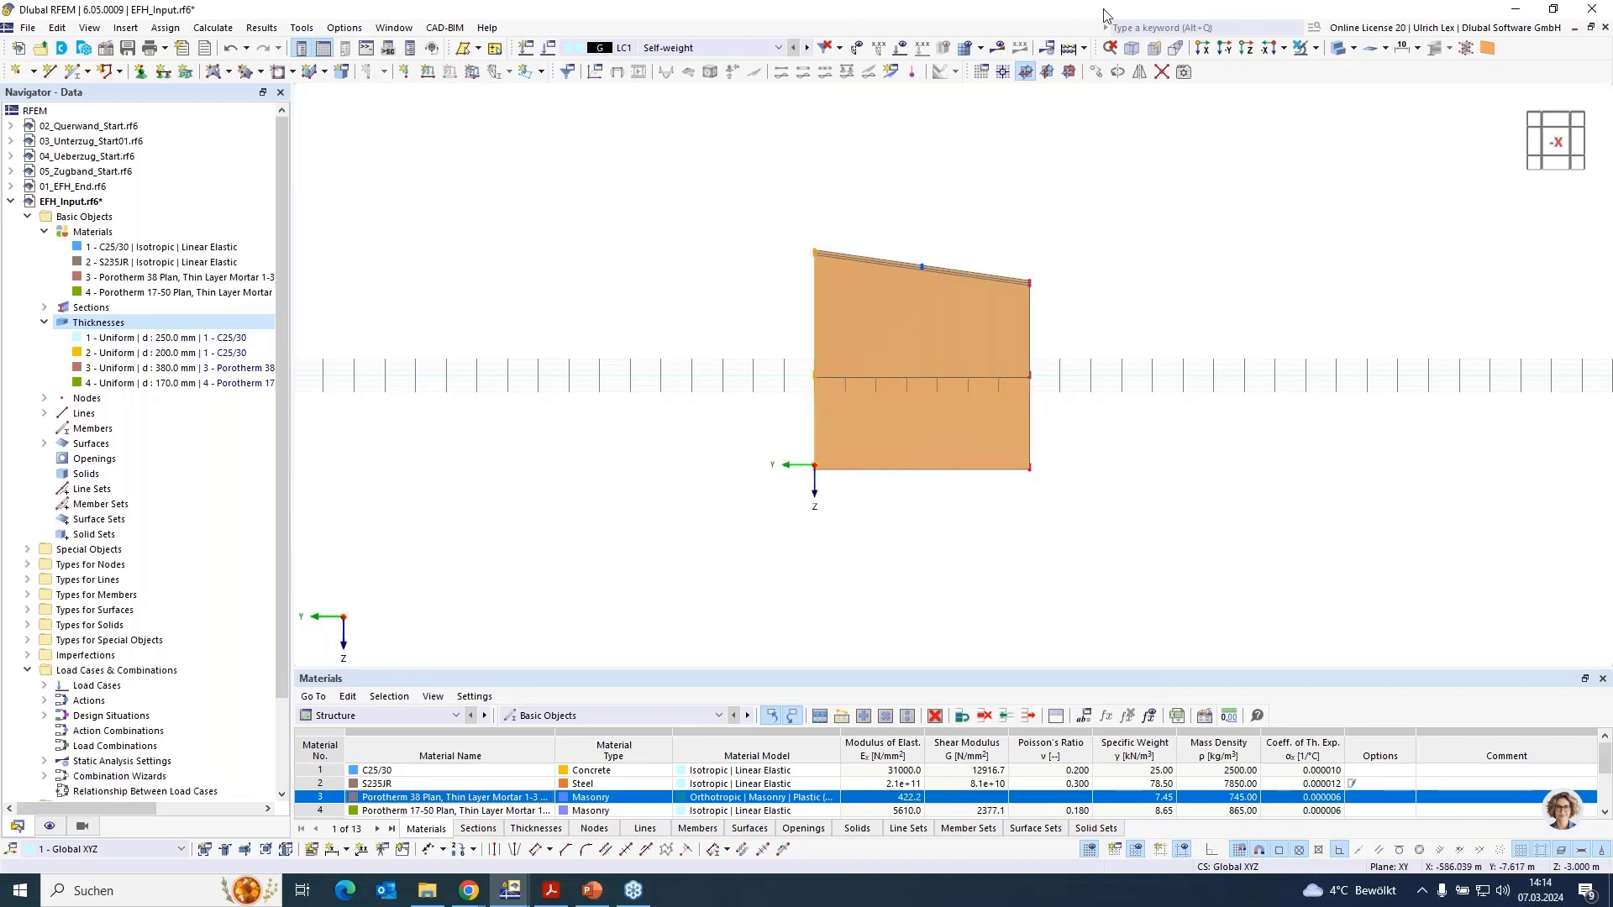
click(1317, 48)
click(1377, 66)
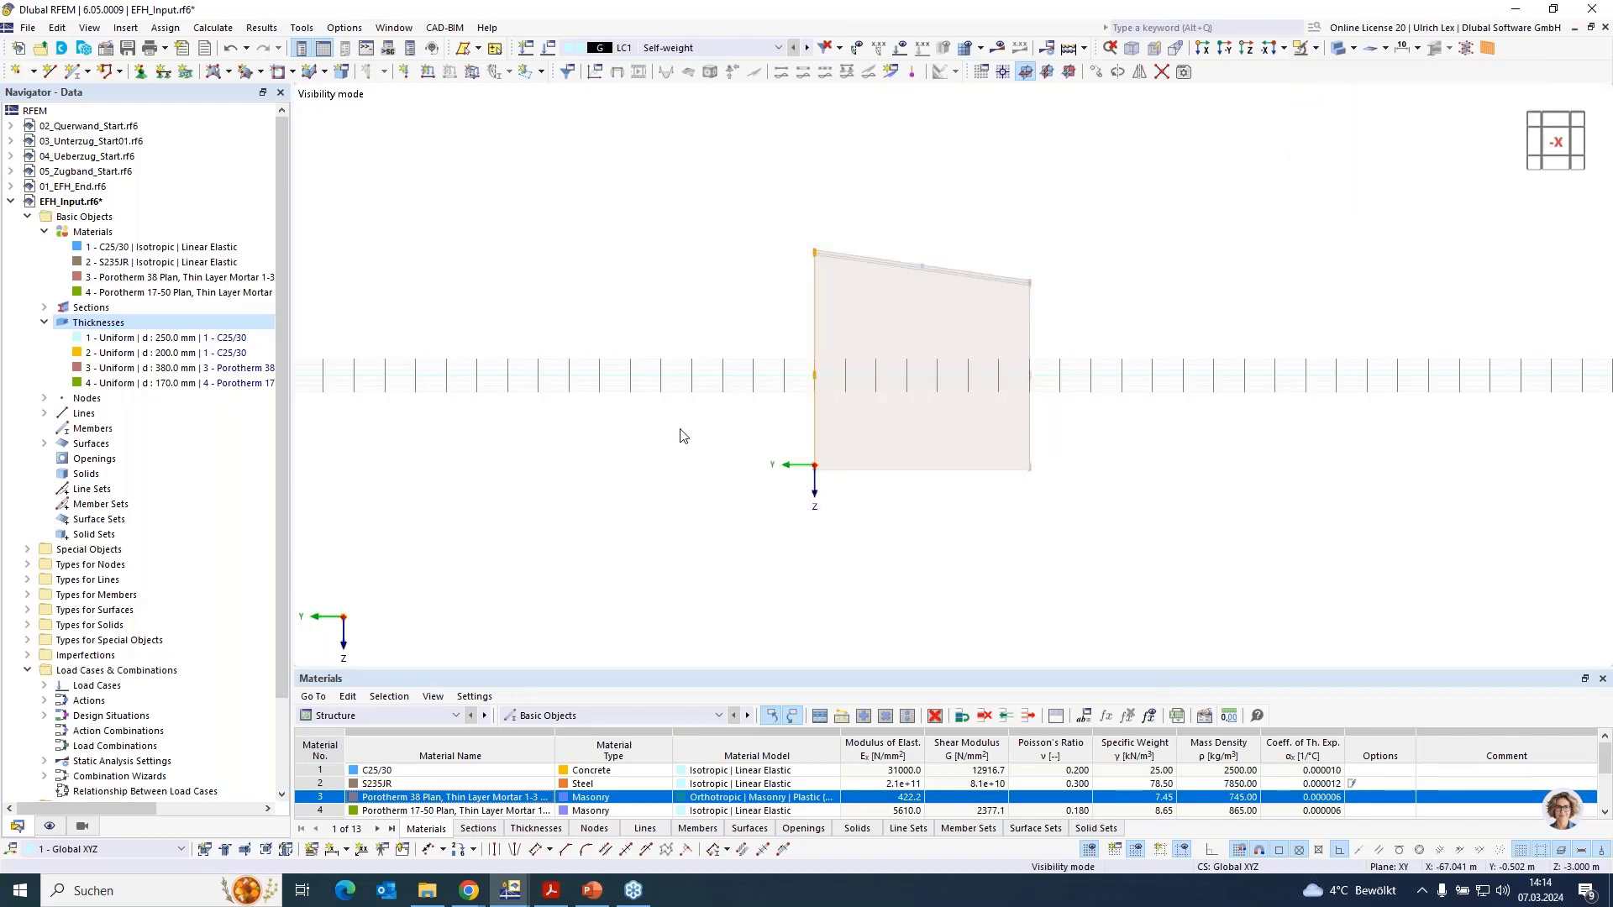
ctrl+middle_drag(643, 443, 854, 482)
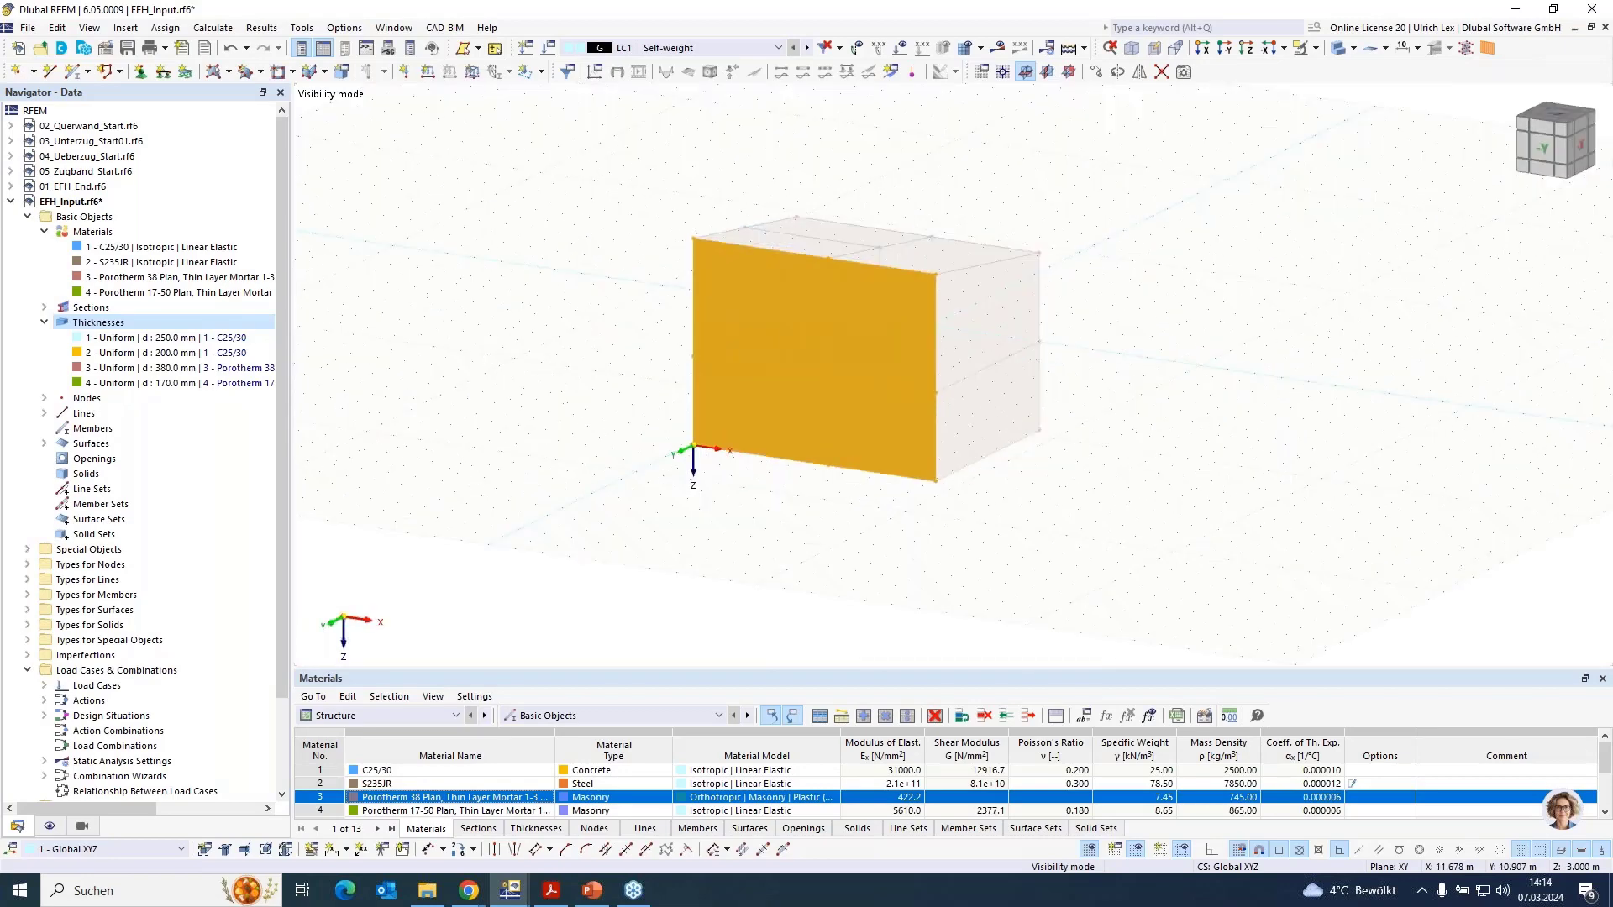
Set the work plane to XZ with its origin at the wall's lower corner at X 0, and halve the grid spacing
click(1068, 71)
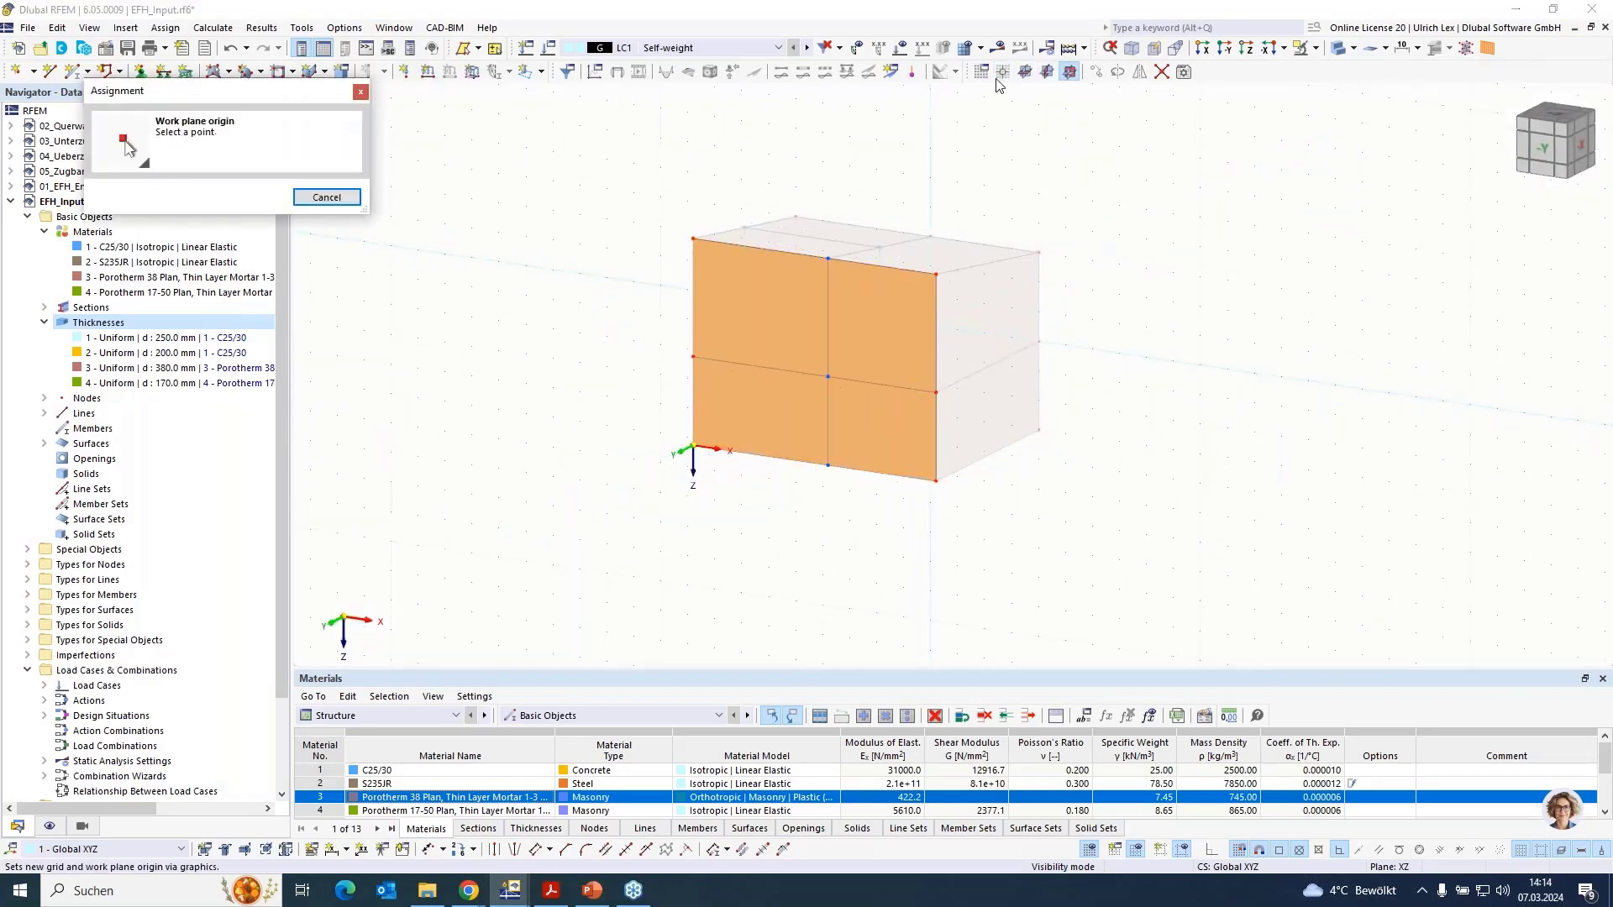
click(693, 445)
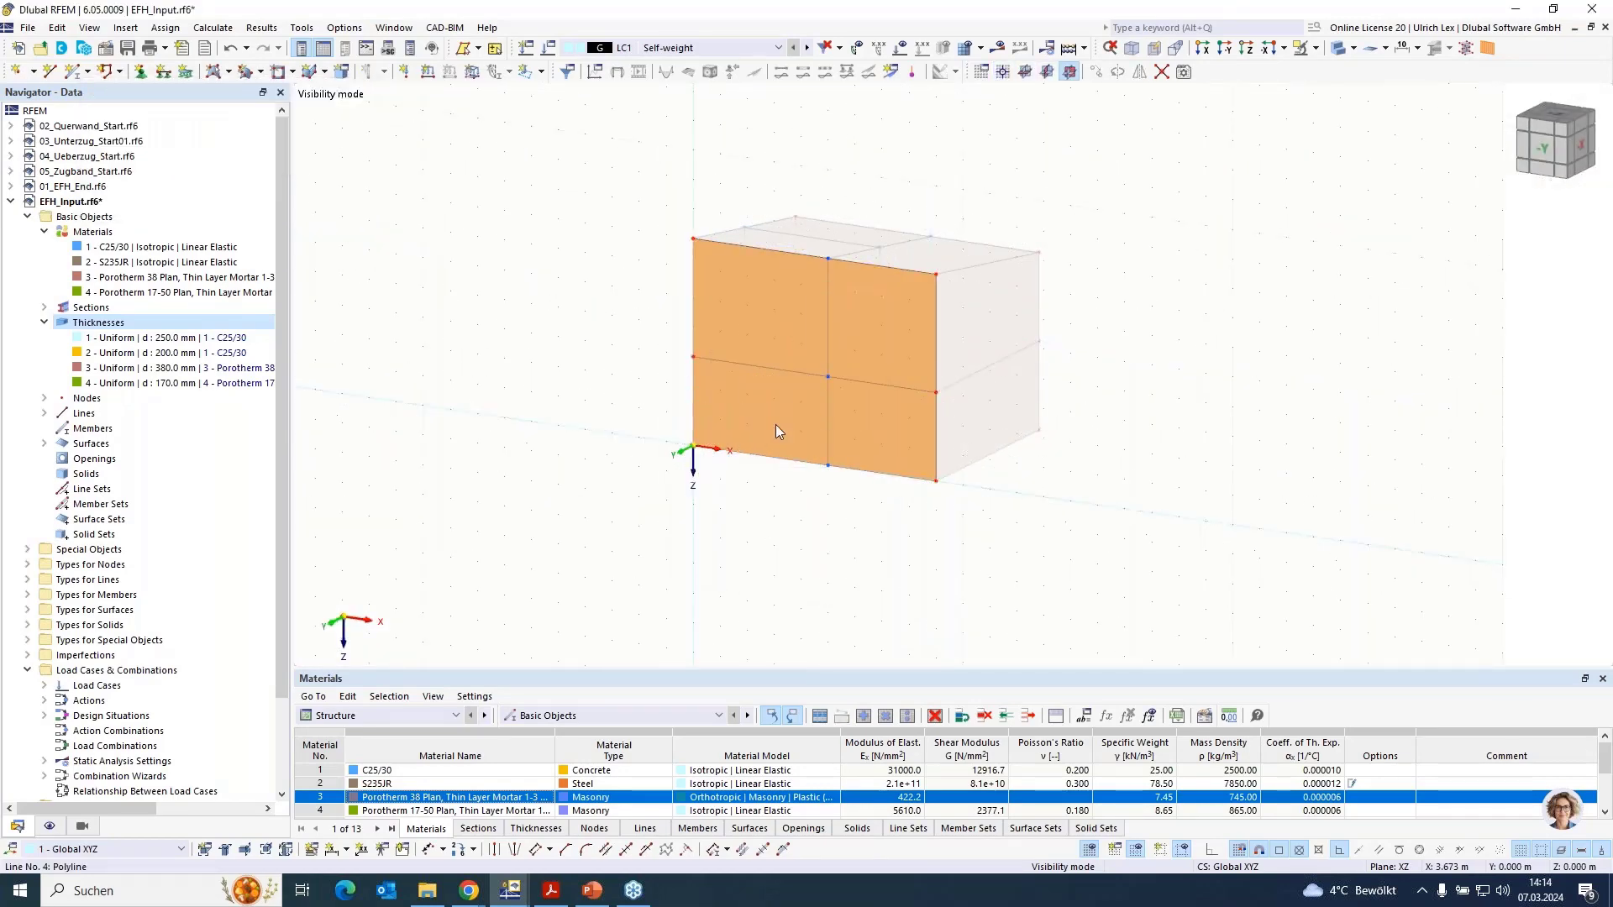
scroll(758, 411, up, 2)
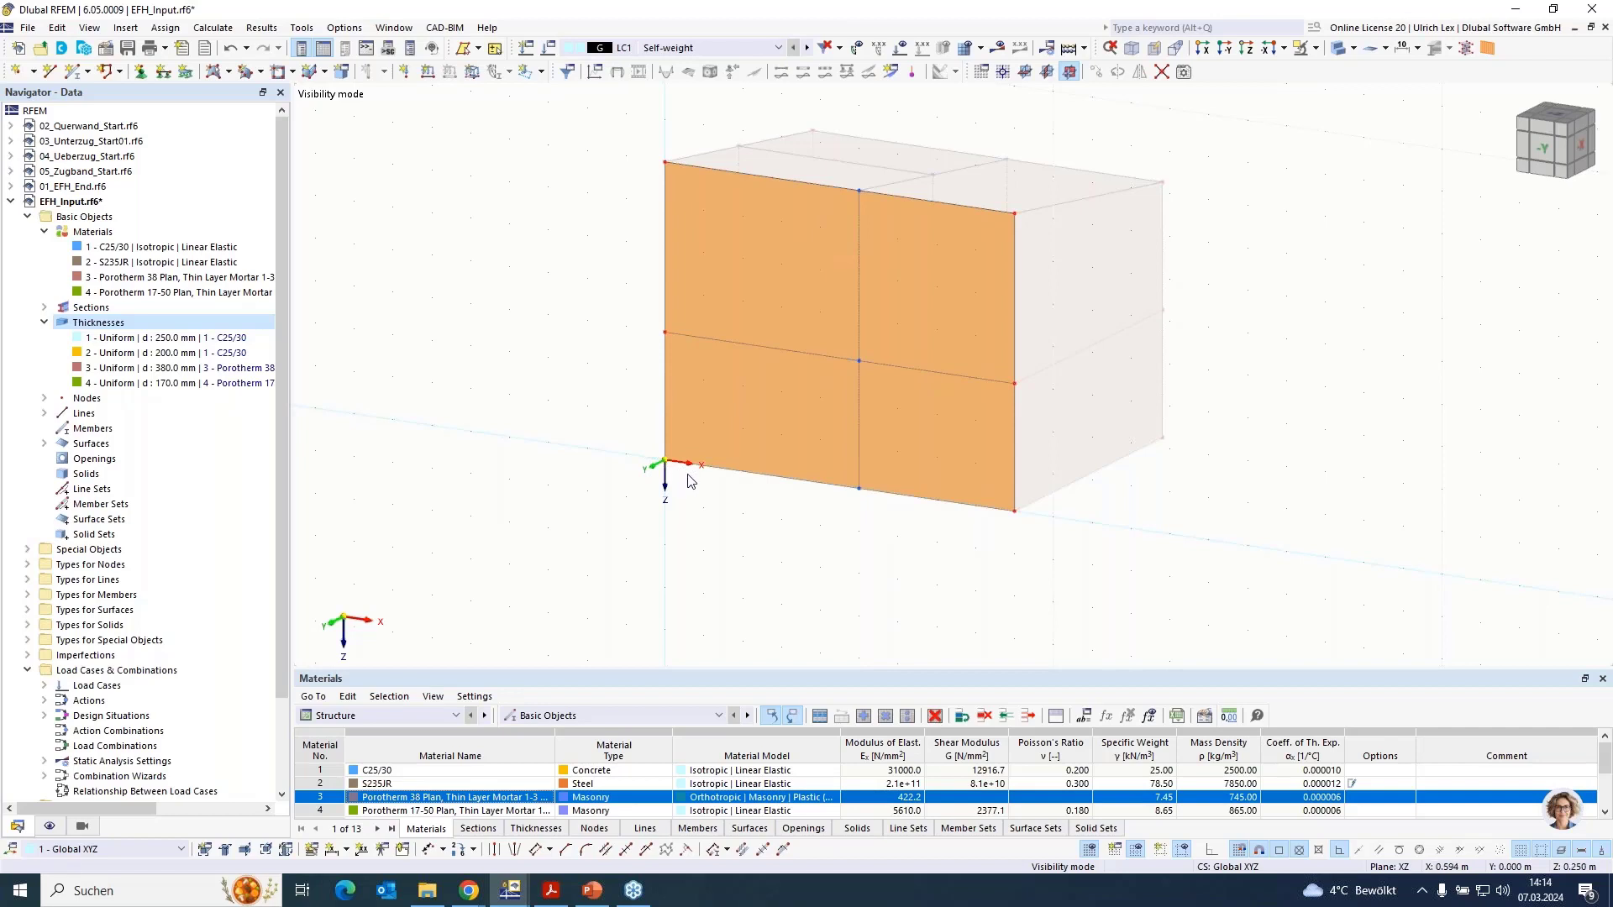
right_click(1089, 853)
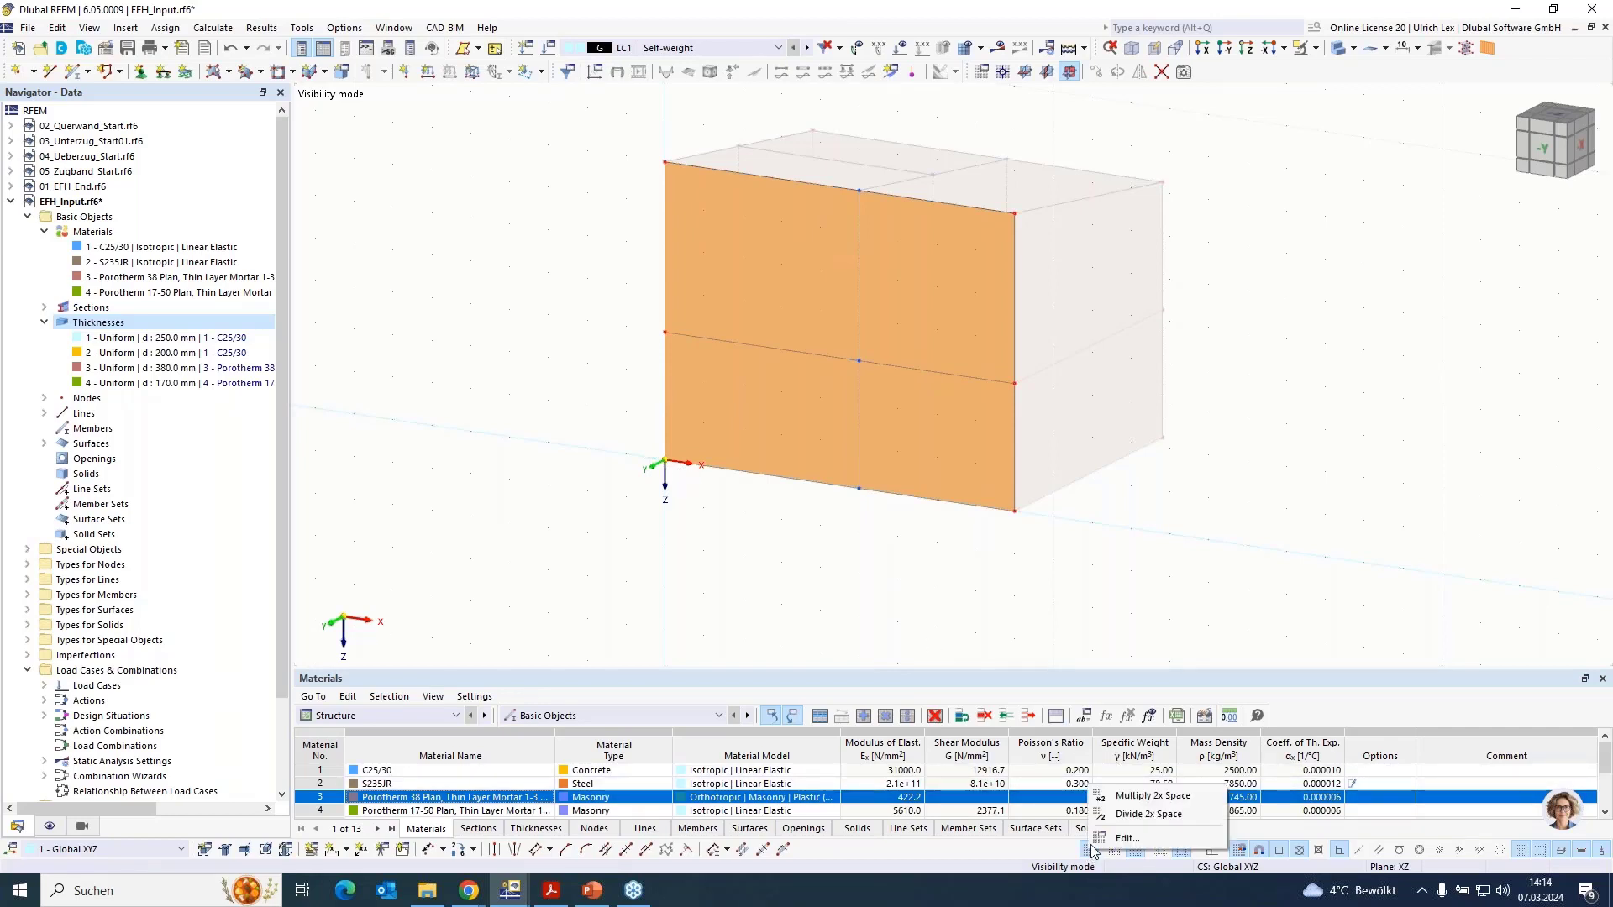
click(1128, 815)
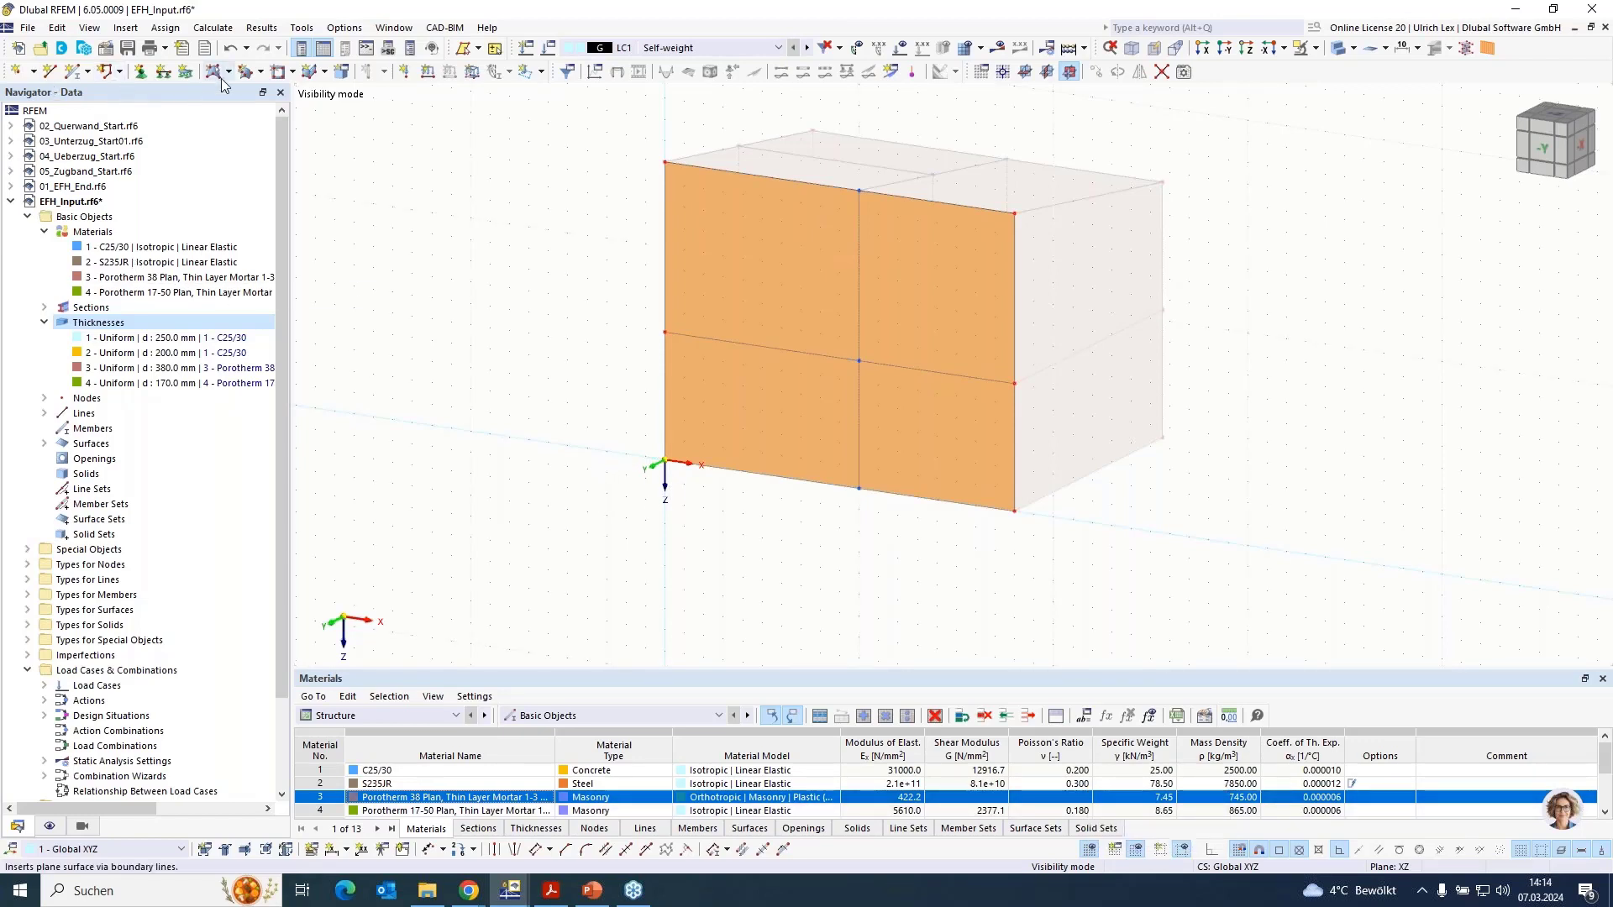
Cut a rectangular door opening in the ground-floor wall at Y 0, from X 0.5 m, Z 0 to X 2 m, Z -2 m
click(280, 74)
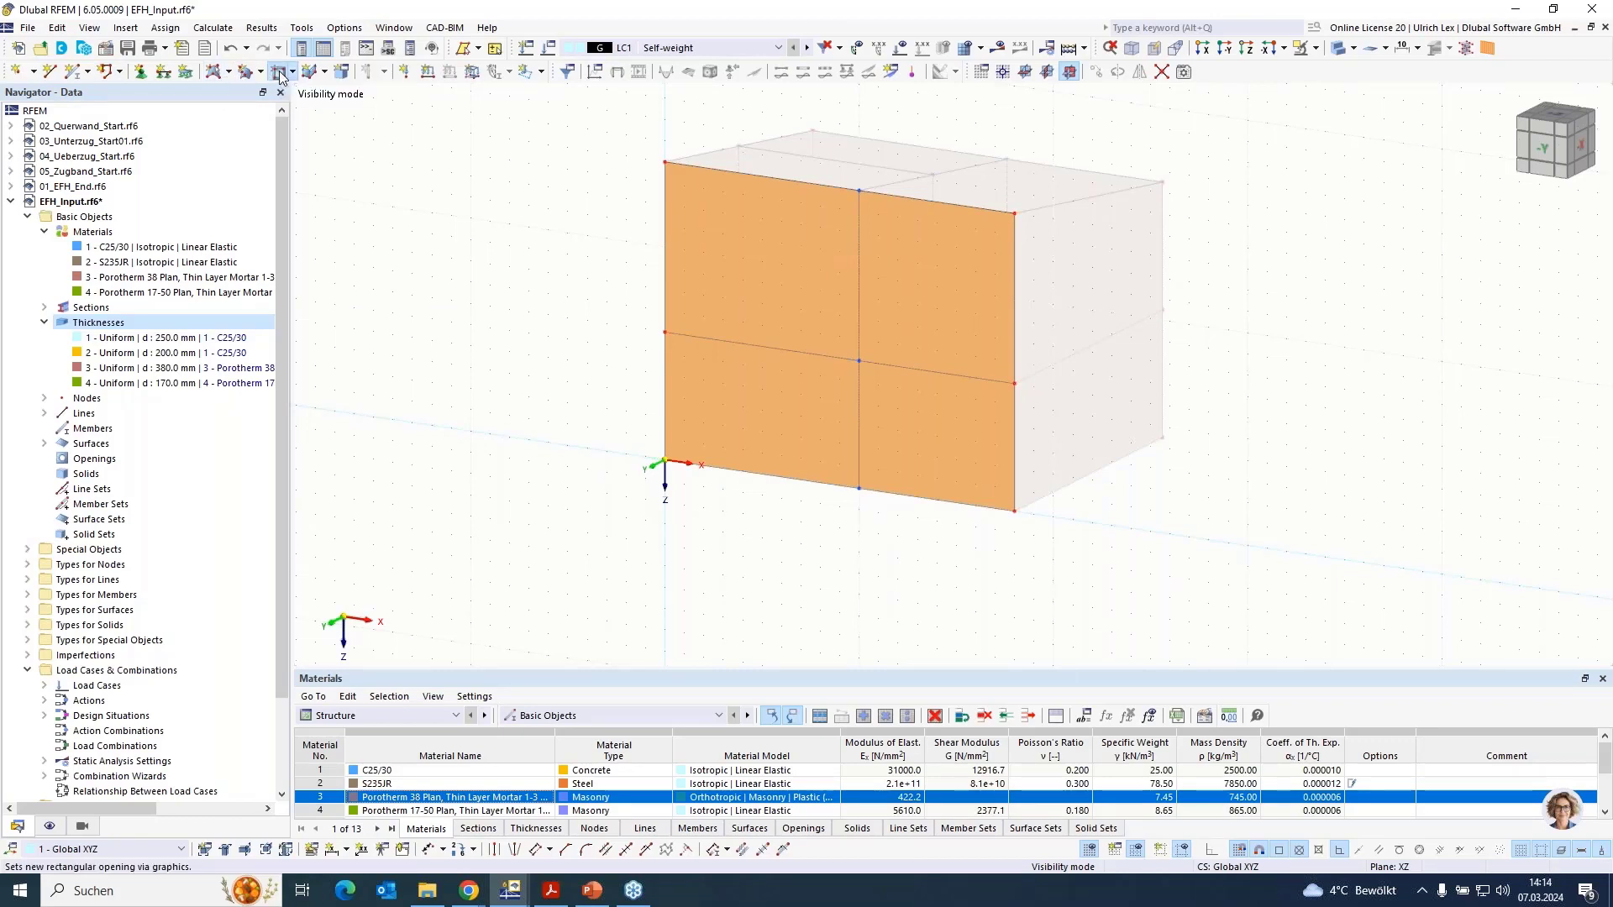
scroll(698, 441, up, 3)
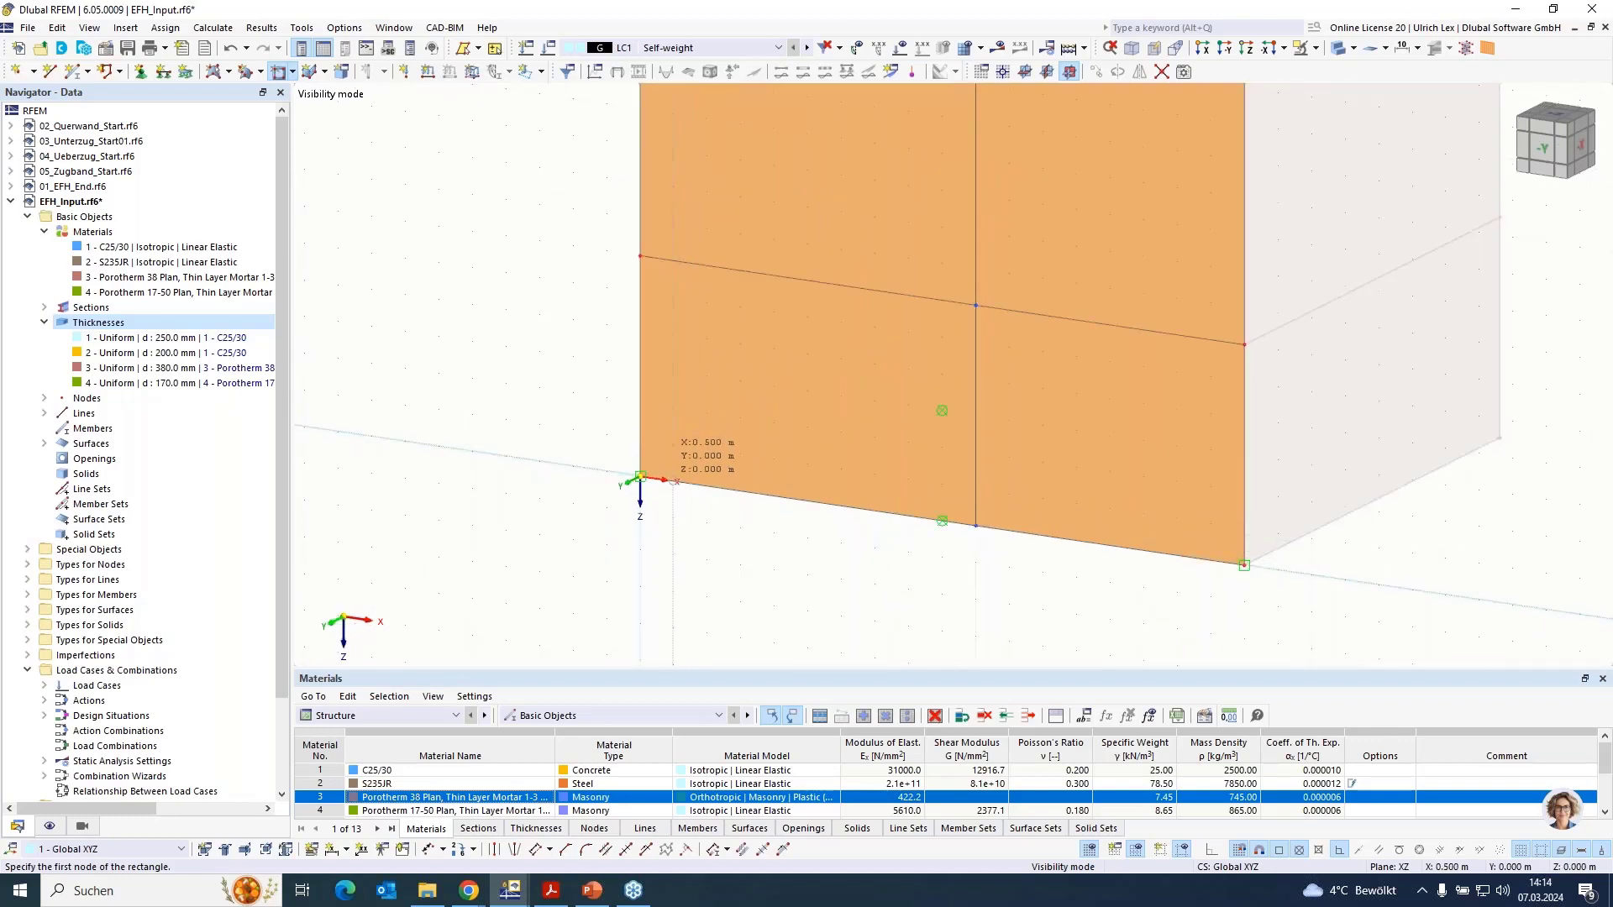
click(674, 480)
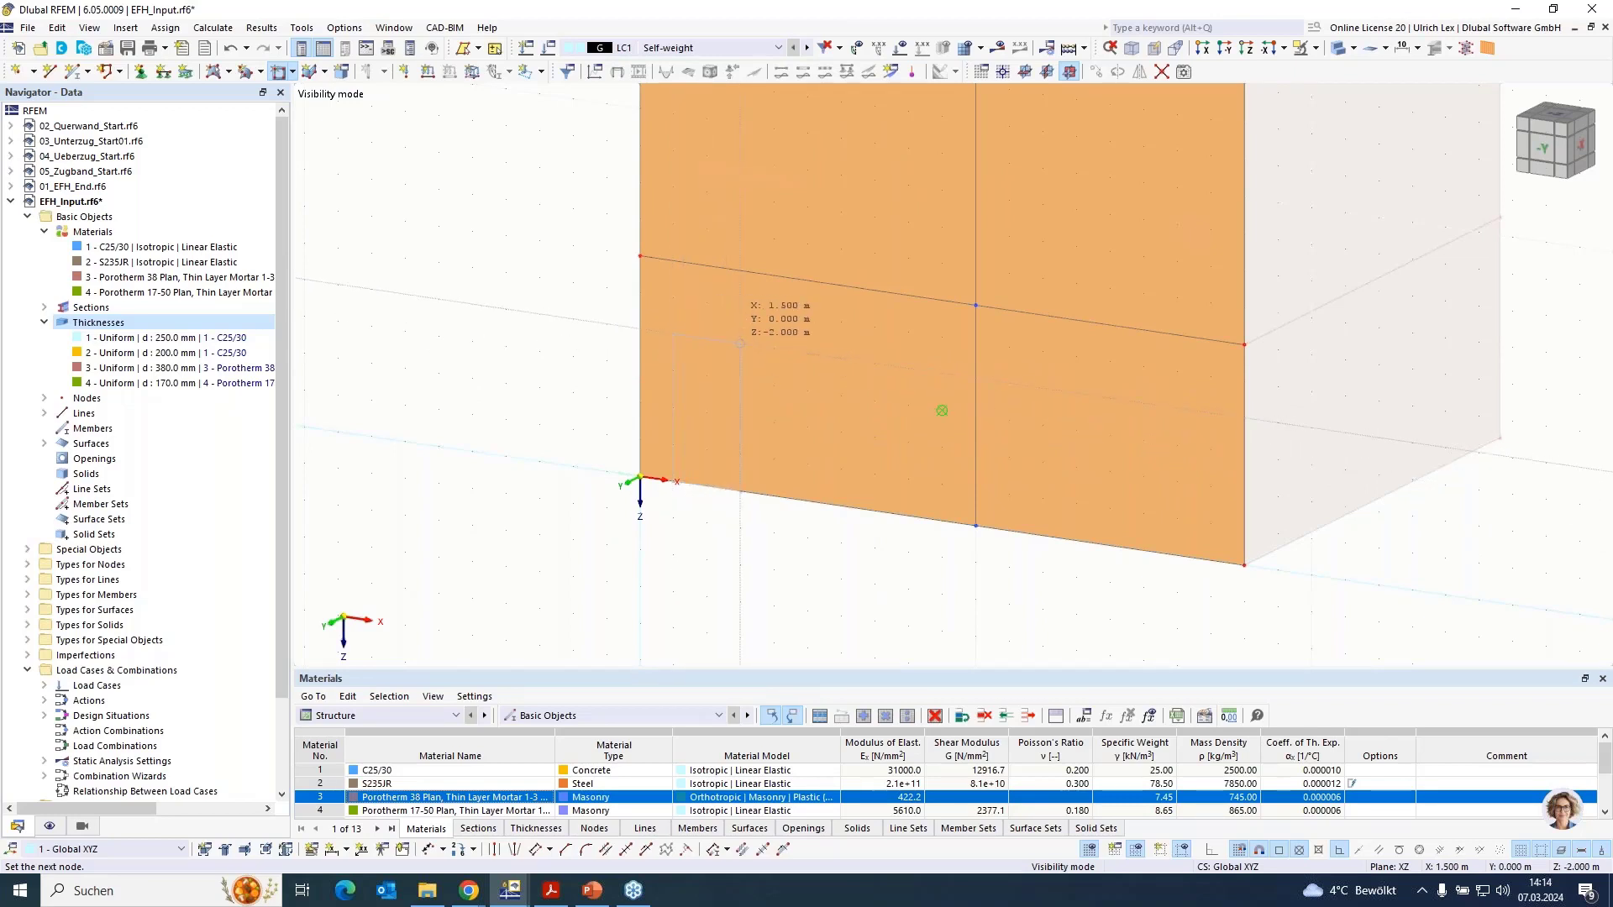
click(759, 433)
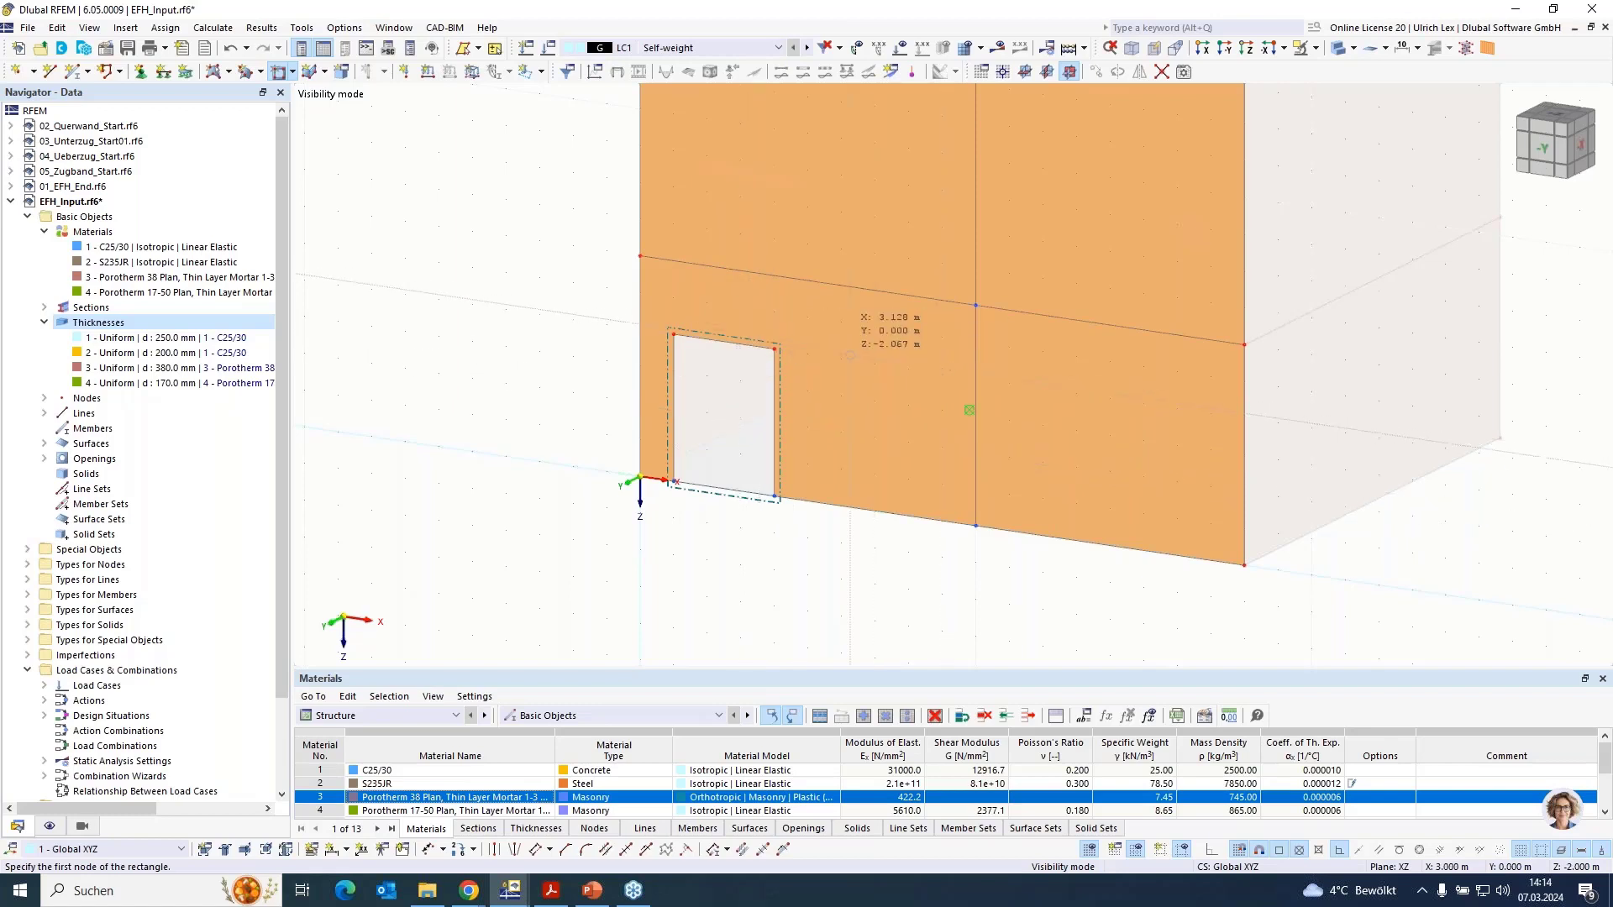
click(871, 402)
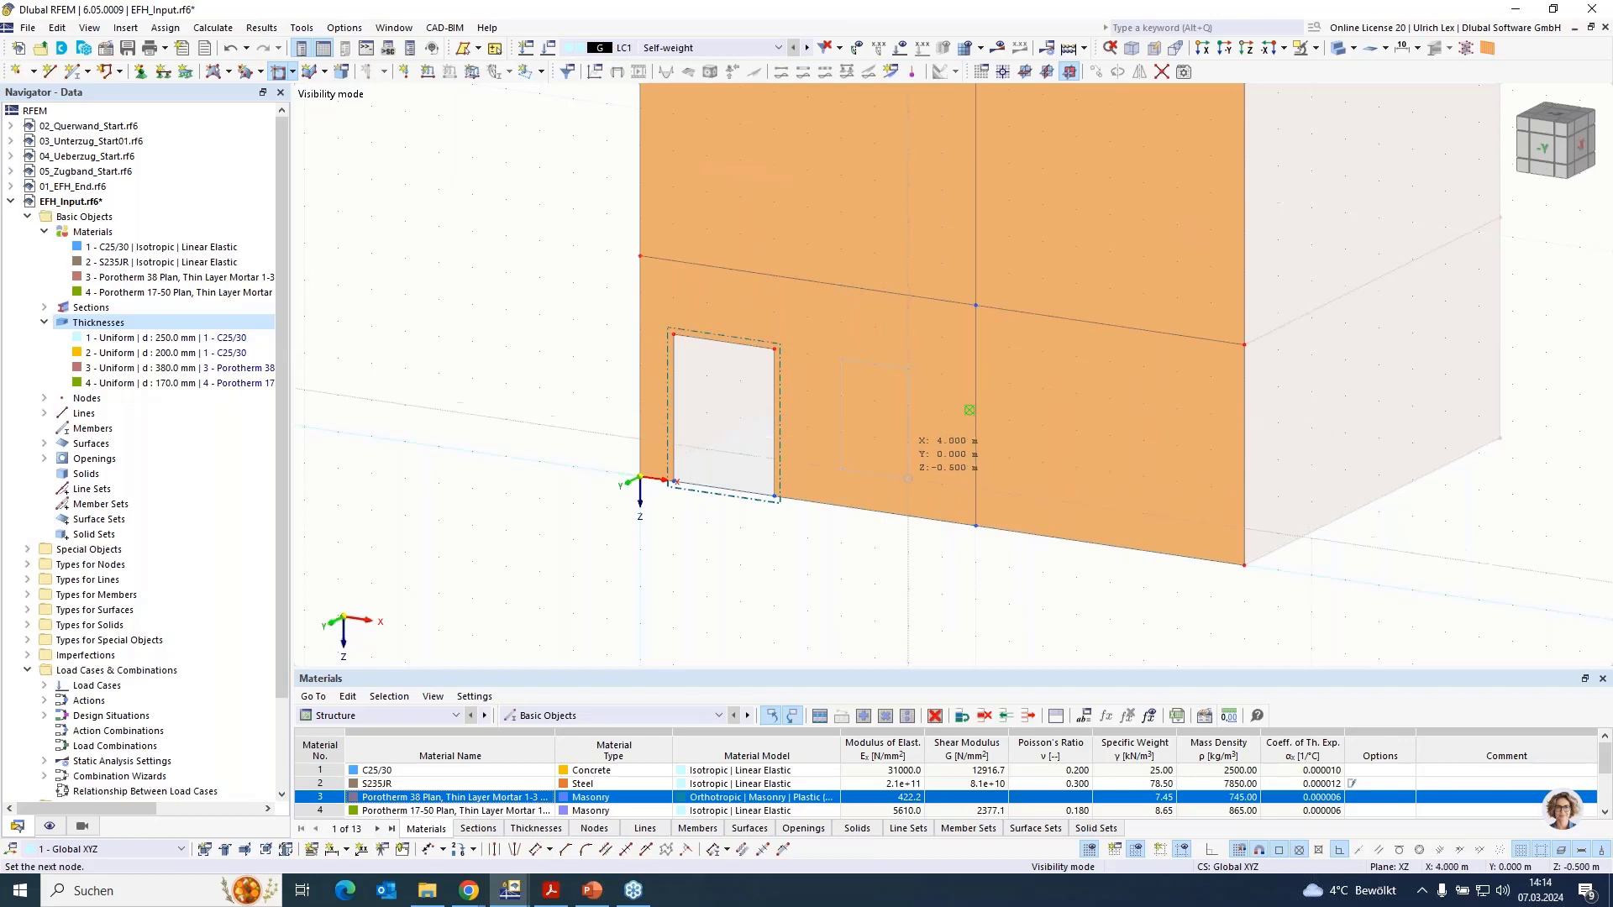
click(715, 437)
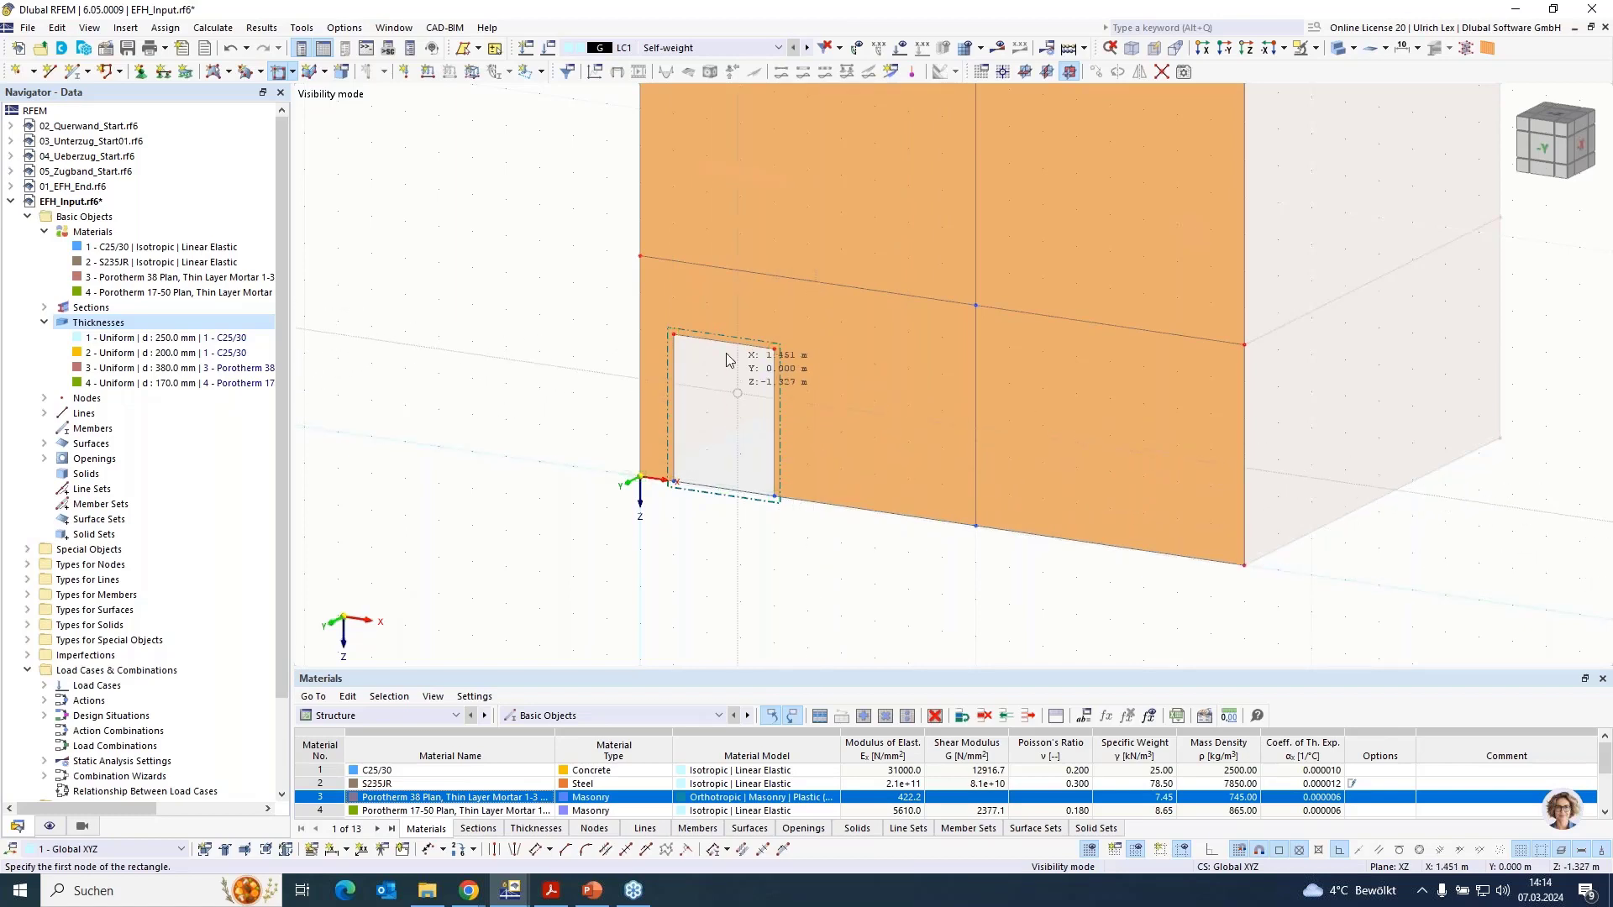
key(Escape)
Raise the door opening's top edge by about 0.5 m, selecting it in wireframe display and restoring the solid display
scroll(681, 333, up, 5)
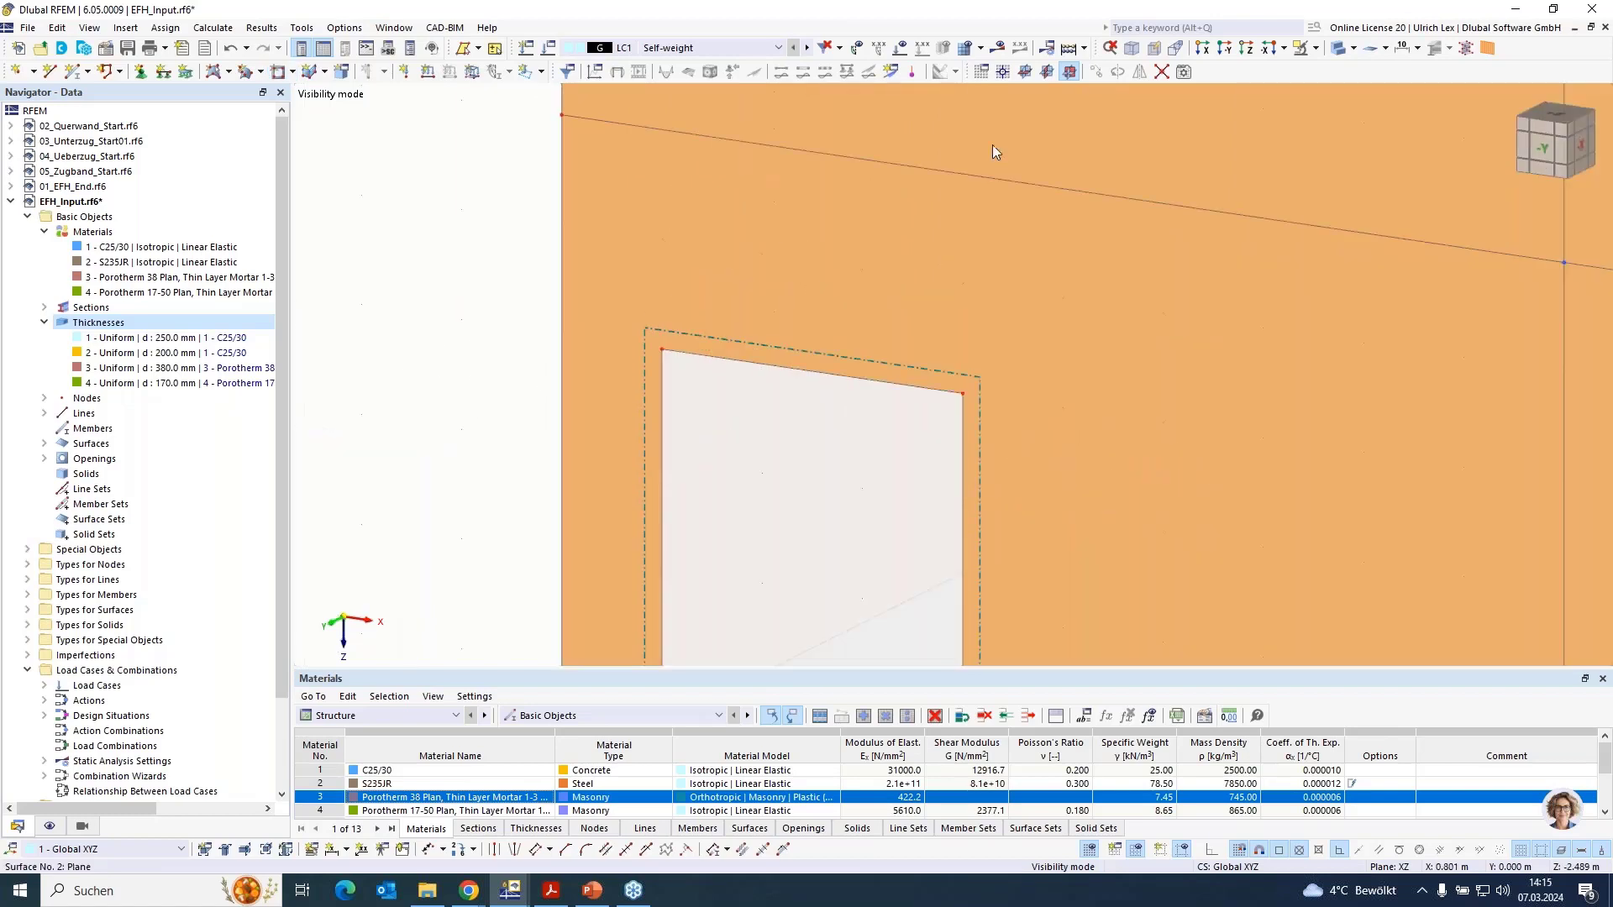
click(1339, 52)
click(1339, 52)
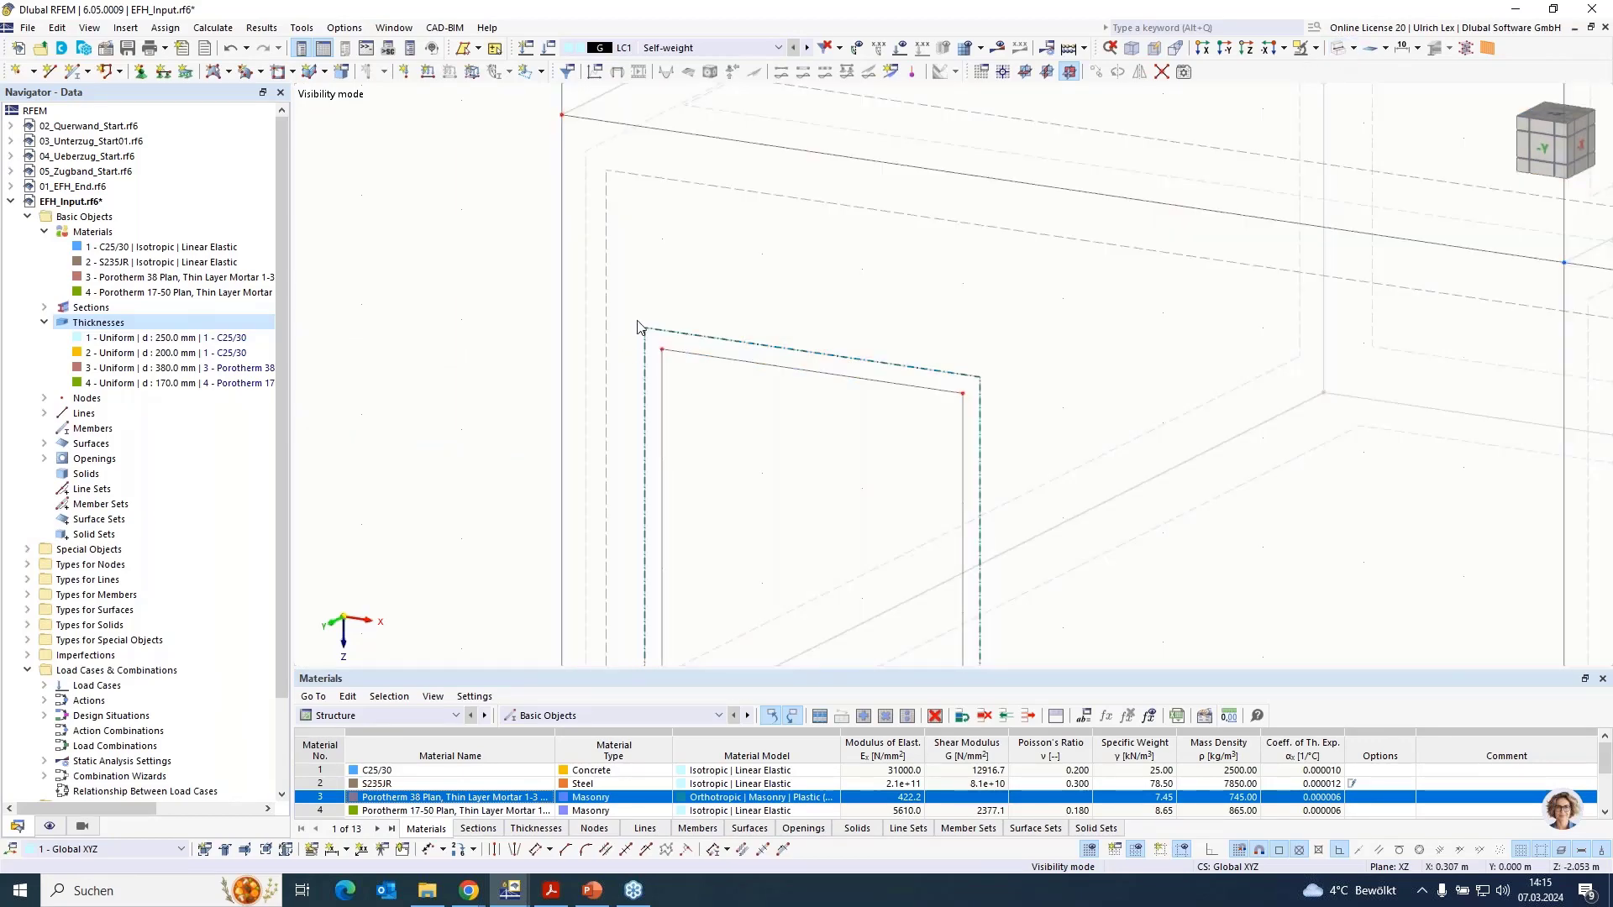
drag(632, 300, 1038, 490)
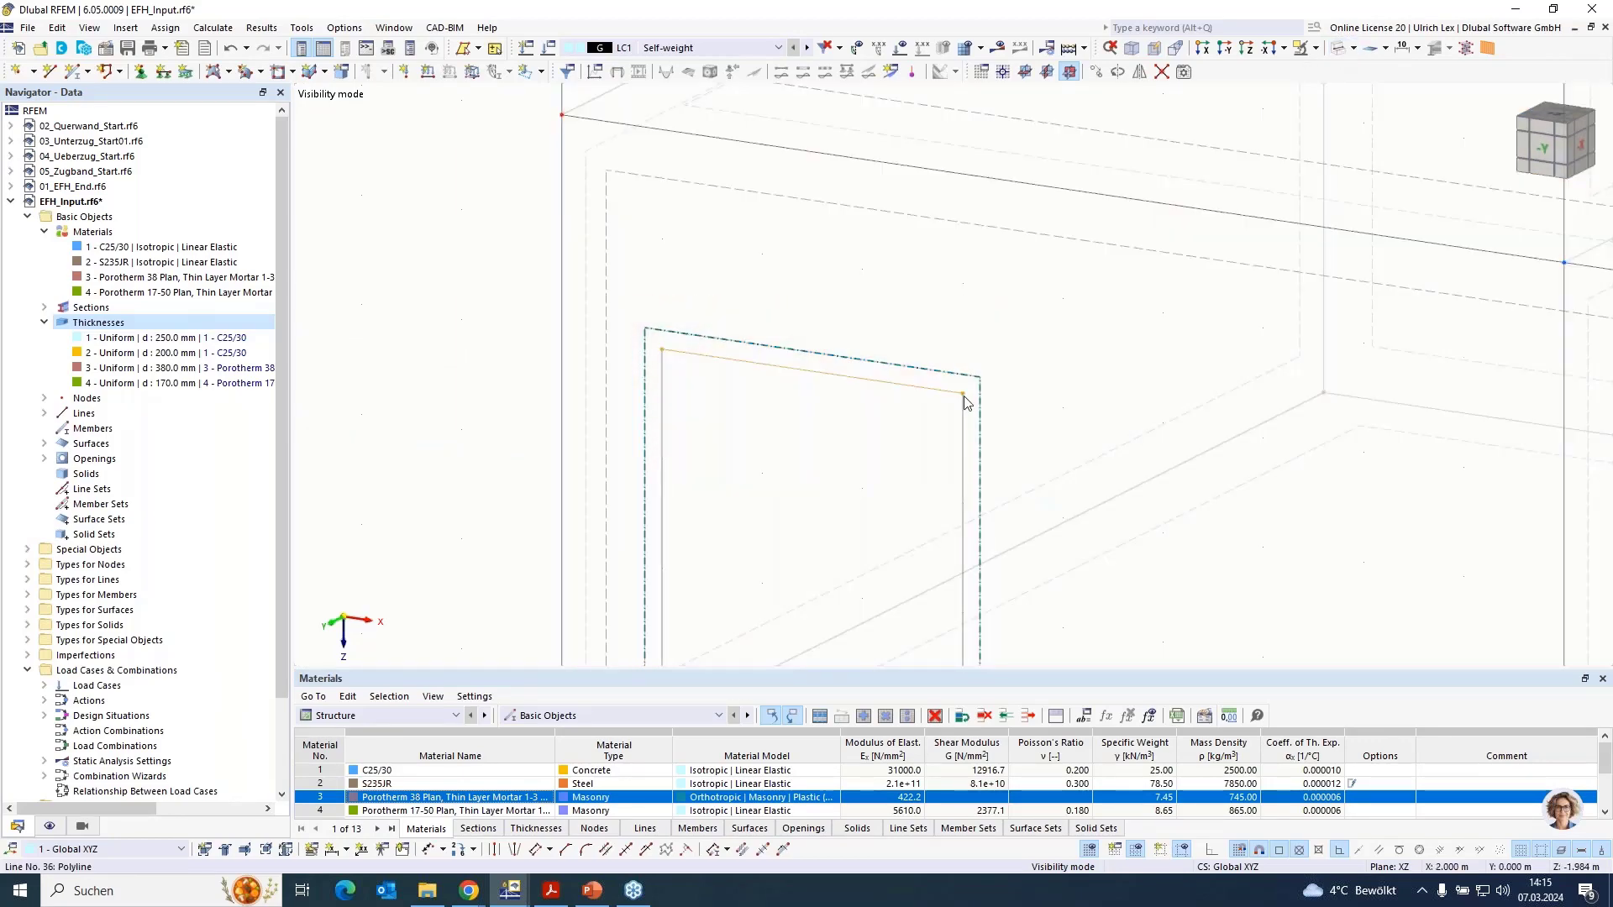
drag(964, 399, 1015, 349)
scroll(843, 348, down, 4)
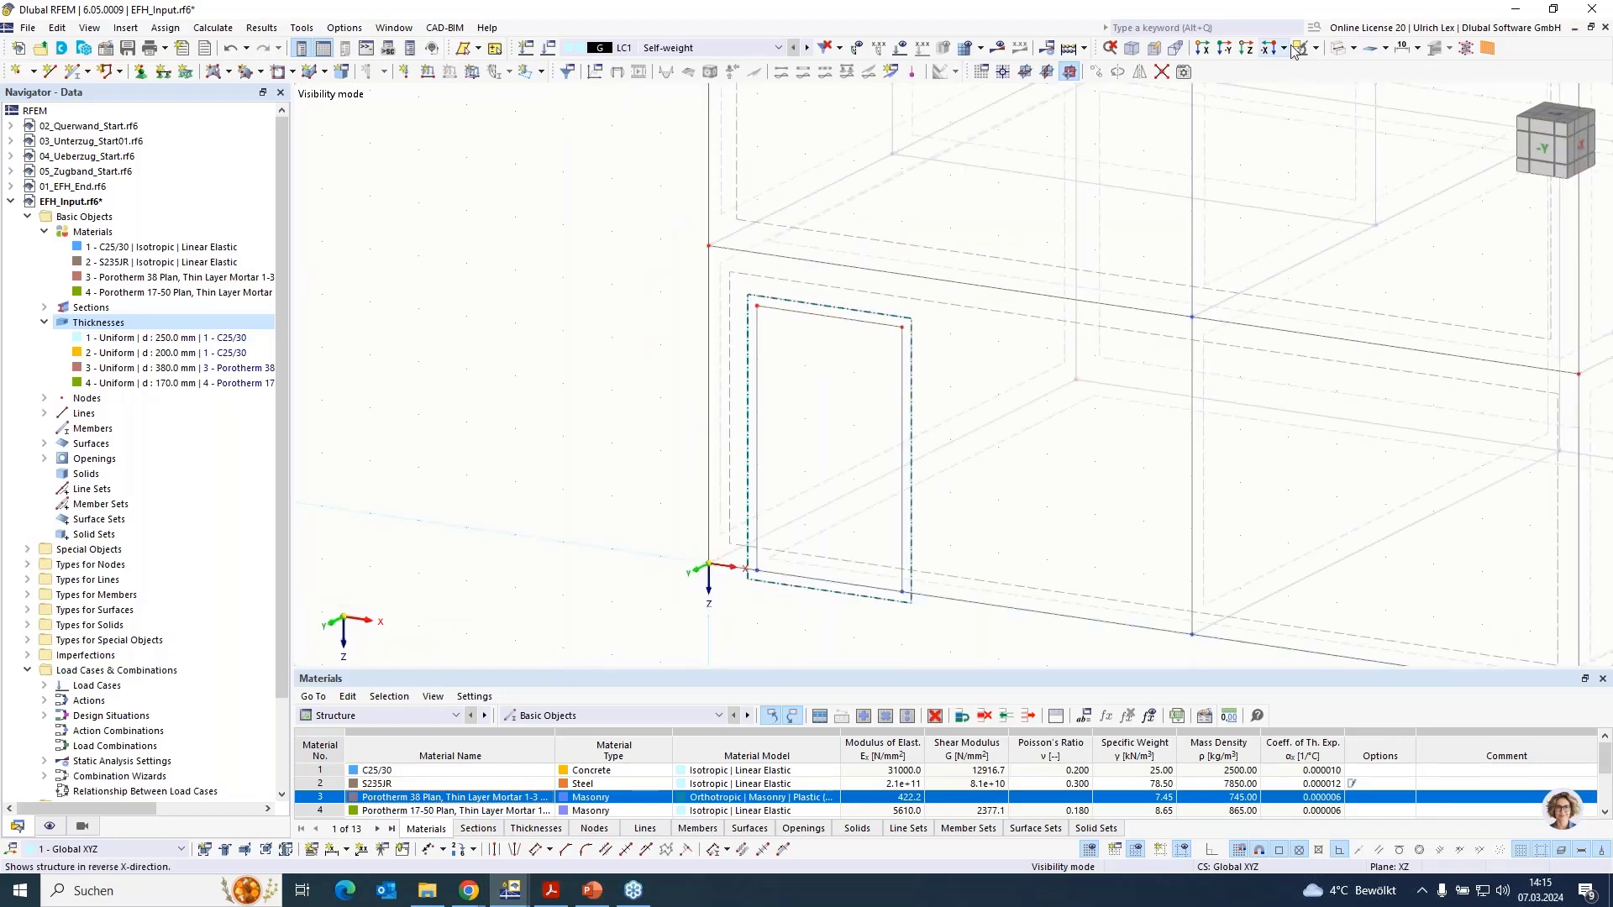
click(1338, 48)
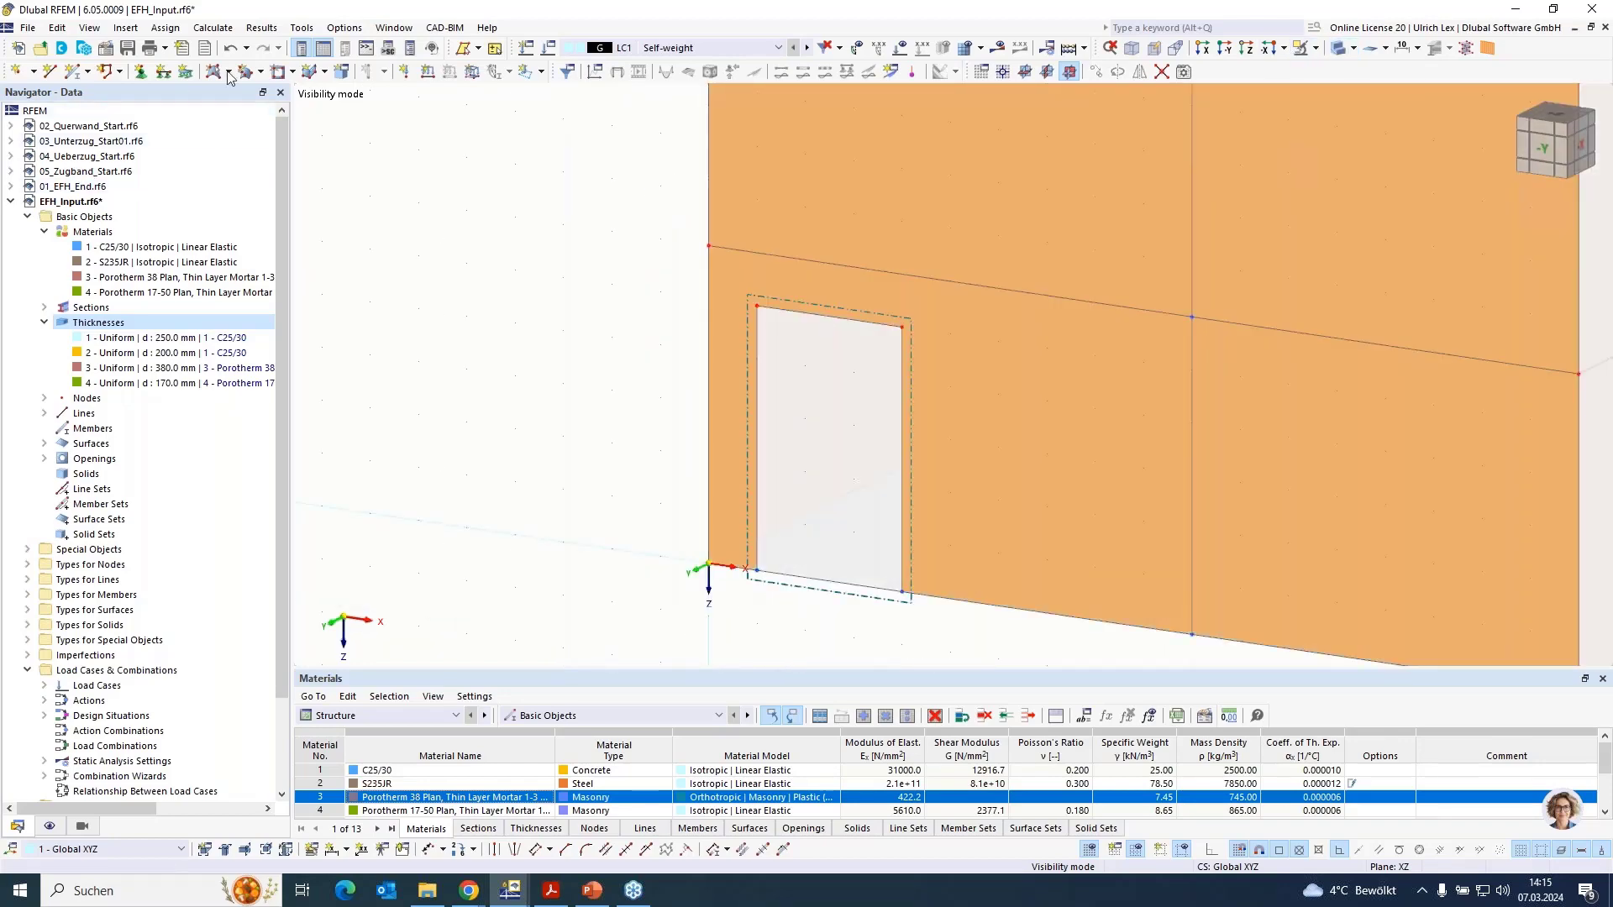
Cut two rectangular ground-floor windows in the wall at Y 0, with lower corners at X 4 m and X 7.5 m, Z -1 m
click(278, 72)
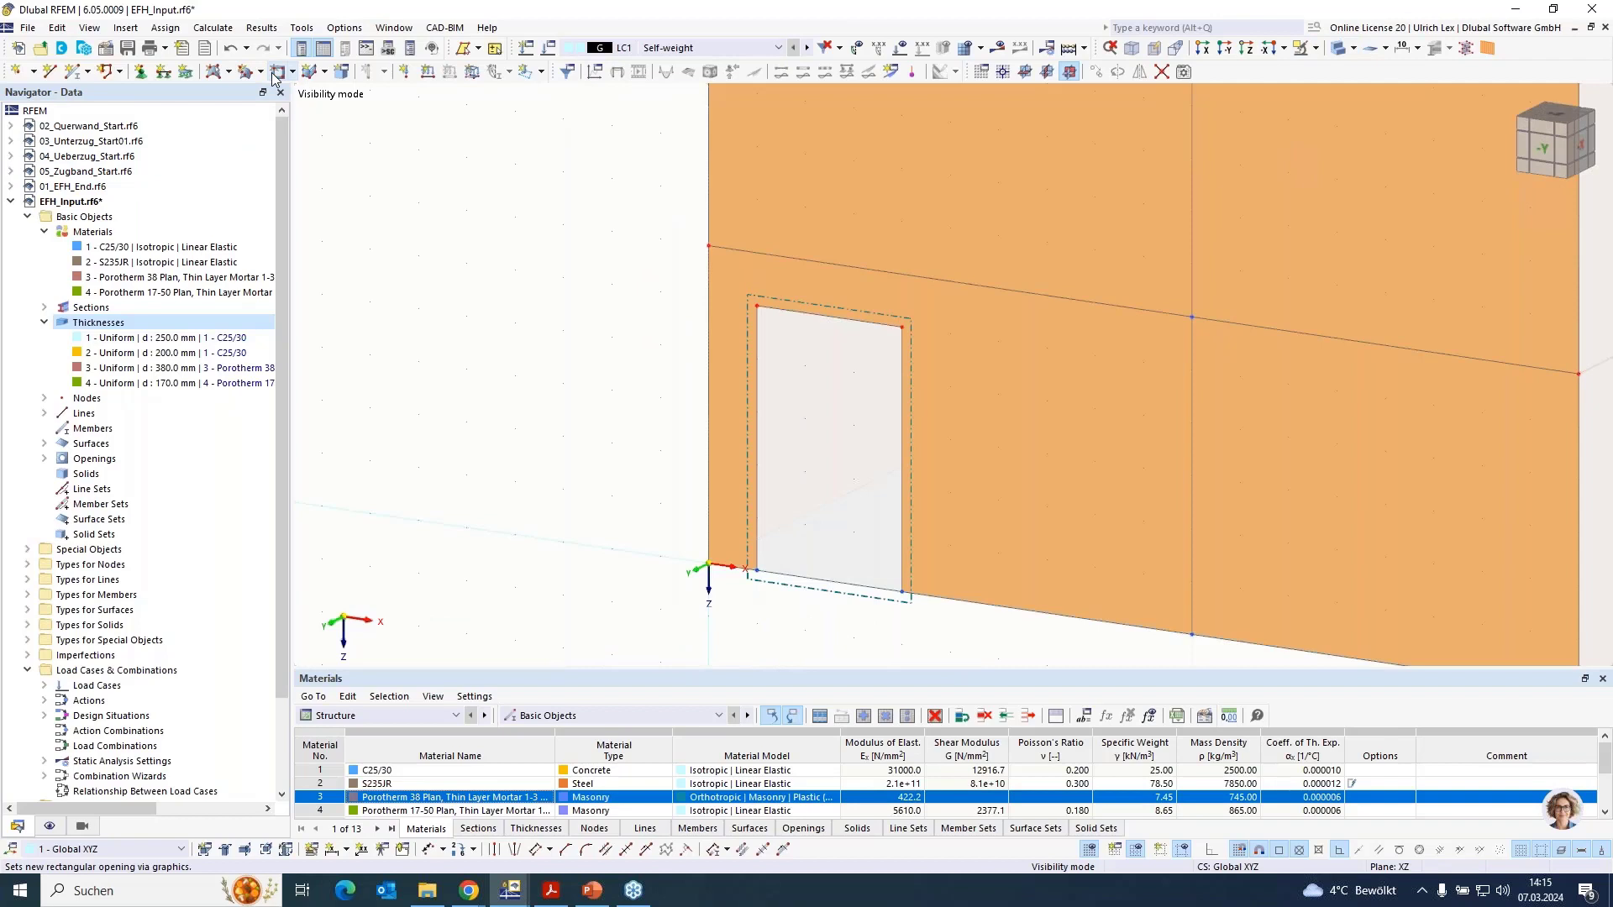
click(997, 341)
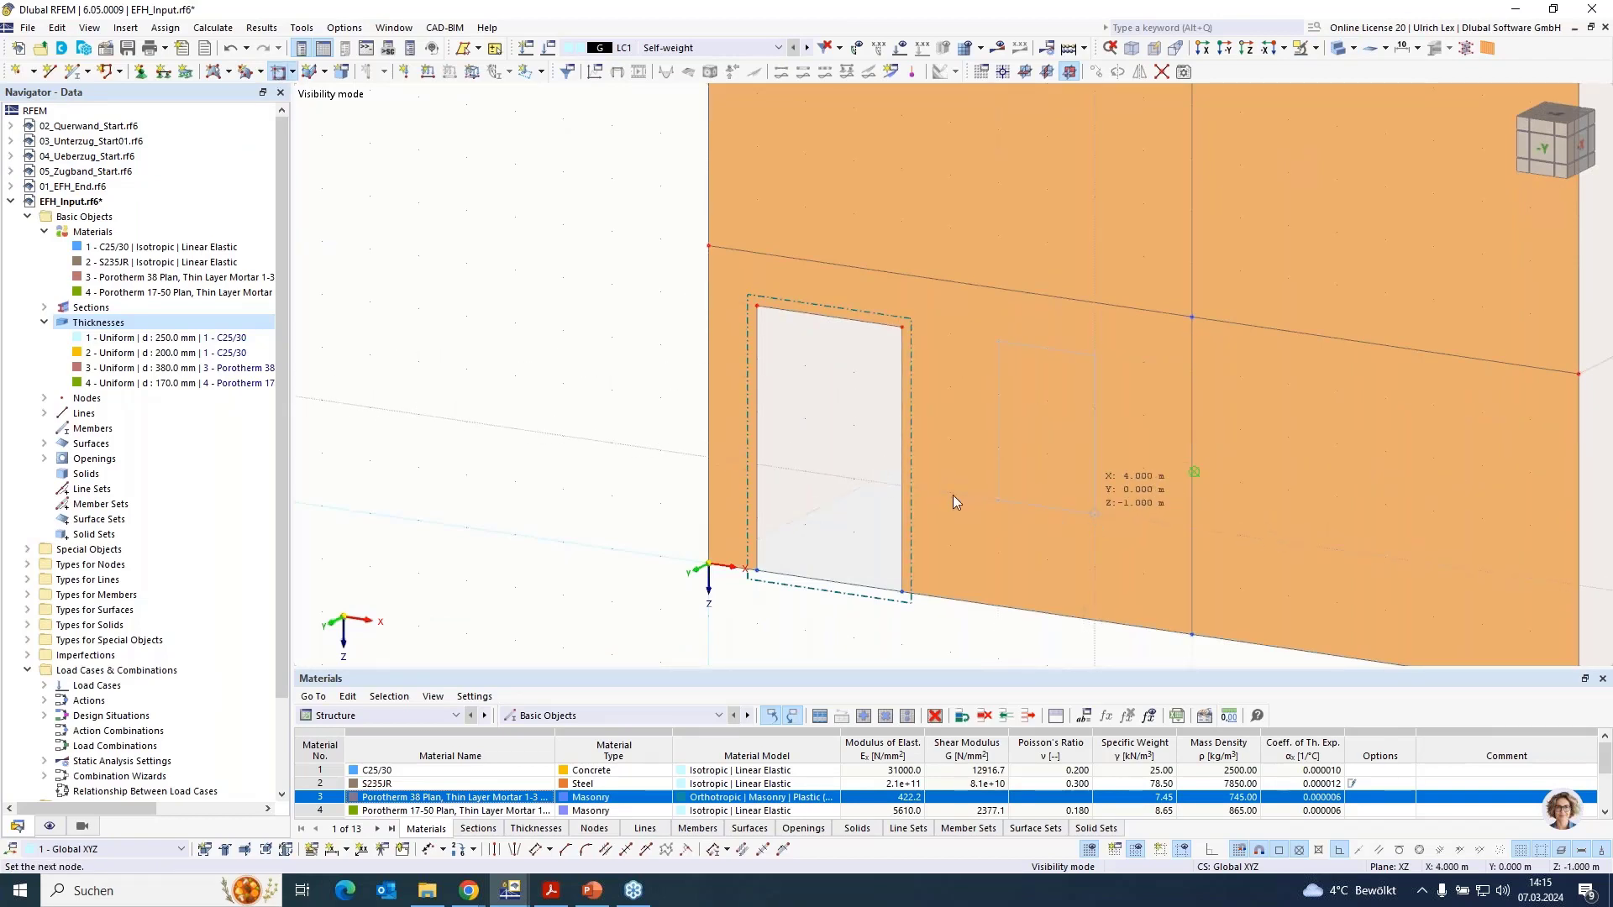
click(1093, 513)
scroll(807, 453, down, 2)
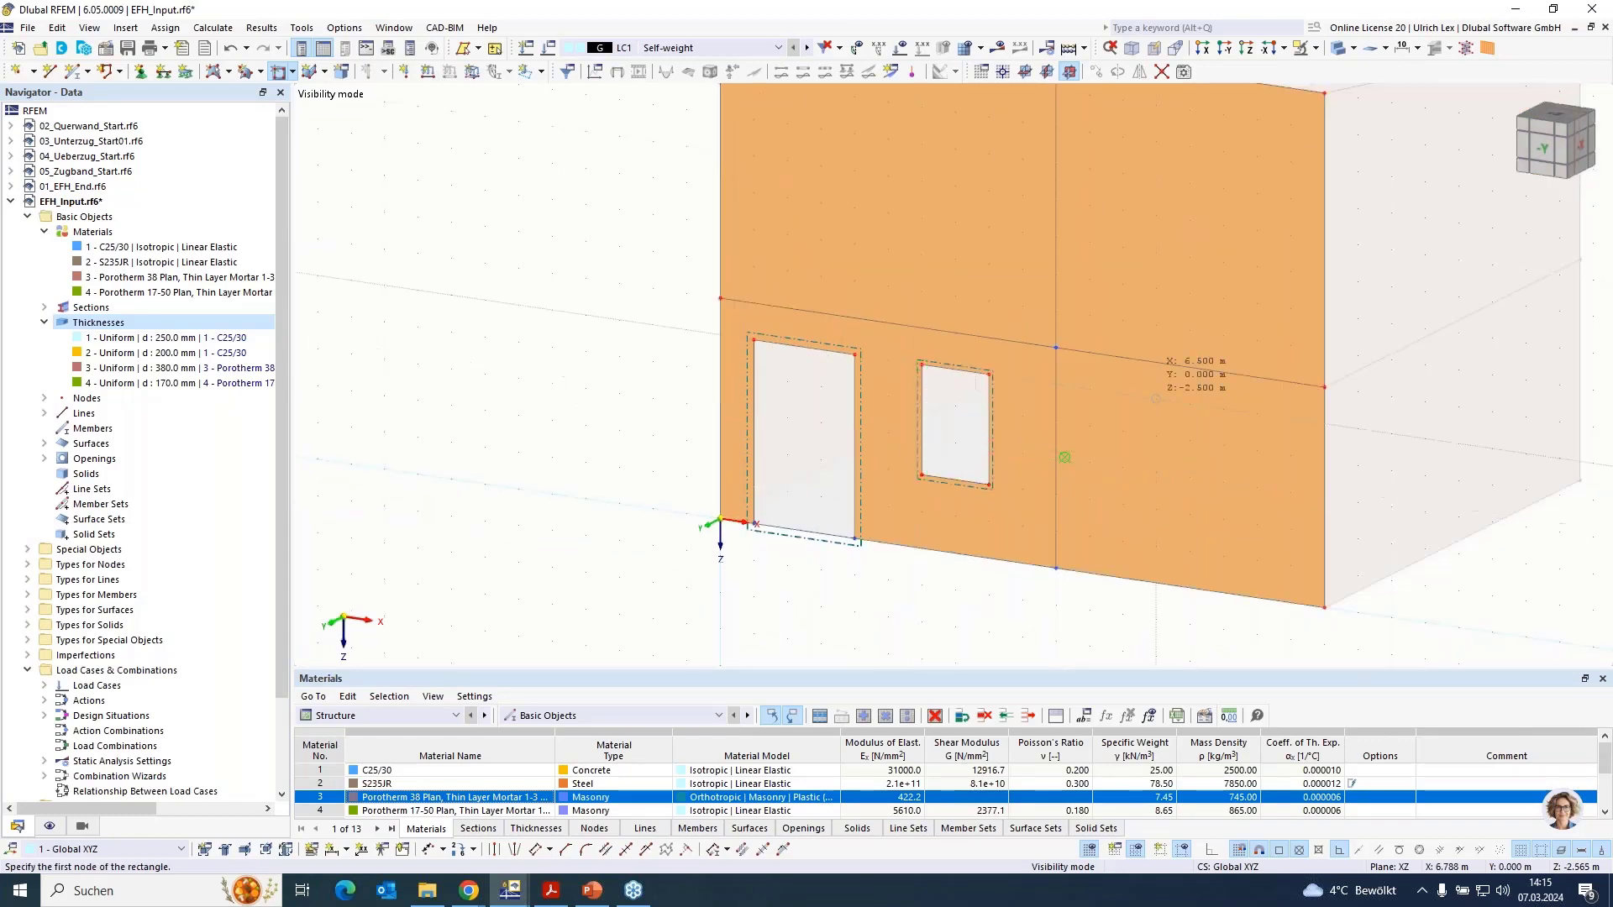
click(1232, 481)
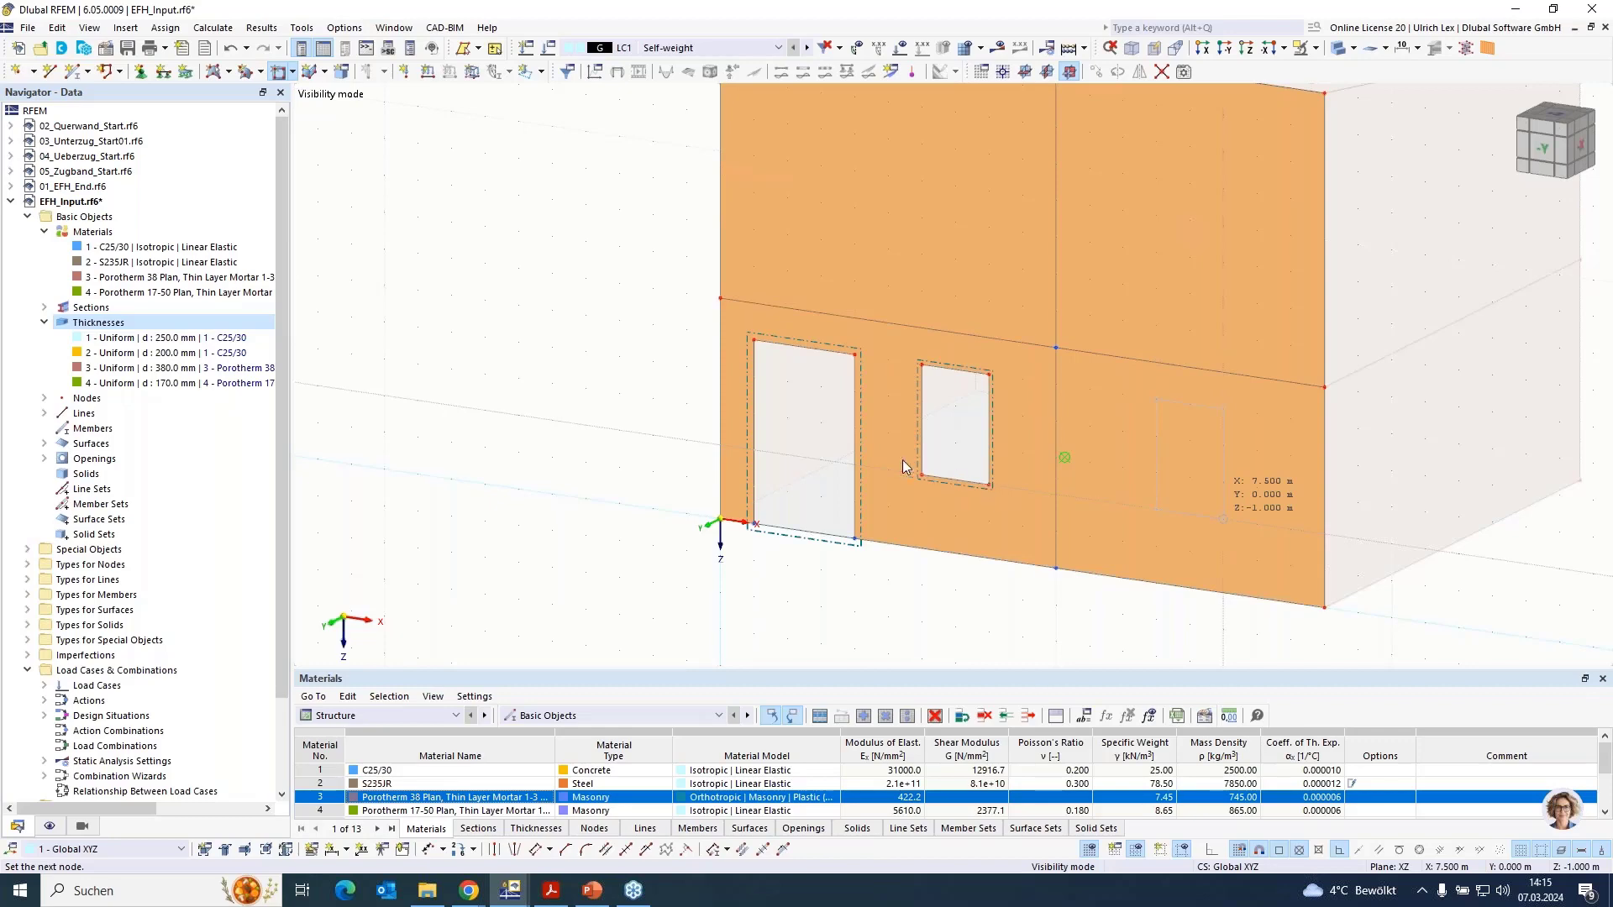
click(1222, 519)
key(Escape)
scroll(774, 486, down, 2)
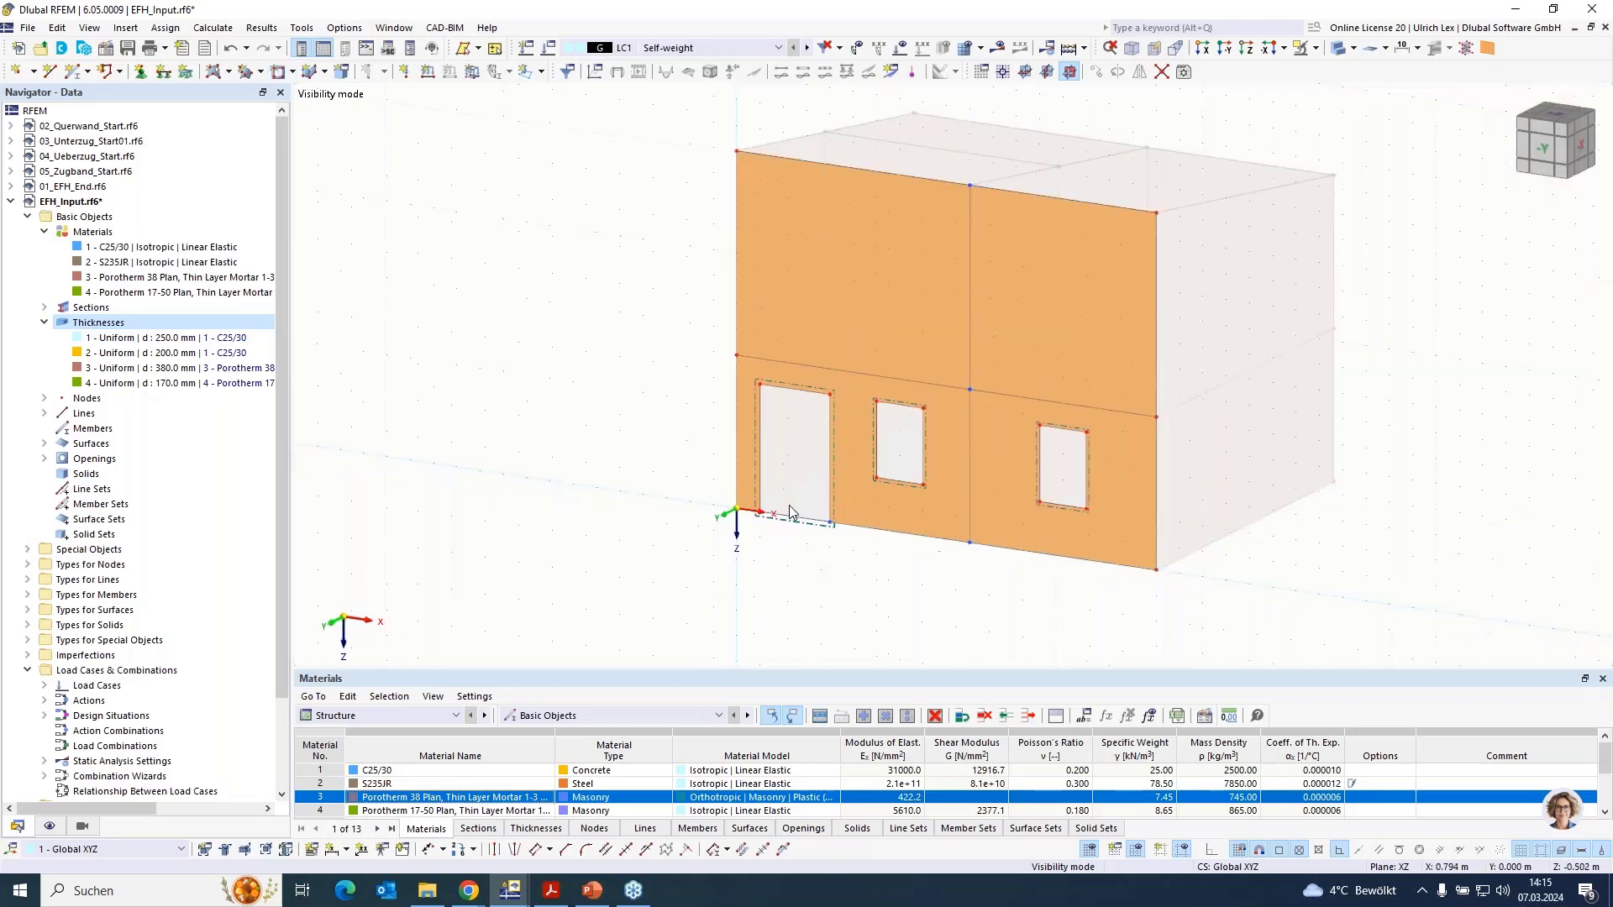
Cut two upper-floor windows in the same wall, from X 0.5 m, Z -5.5 m to X 3 m, Z -4.5 m, and one with a corner at X 7.5 m, Z -4.5 m
scroll(770, 270, up, 3)
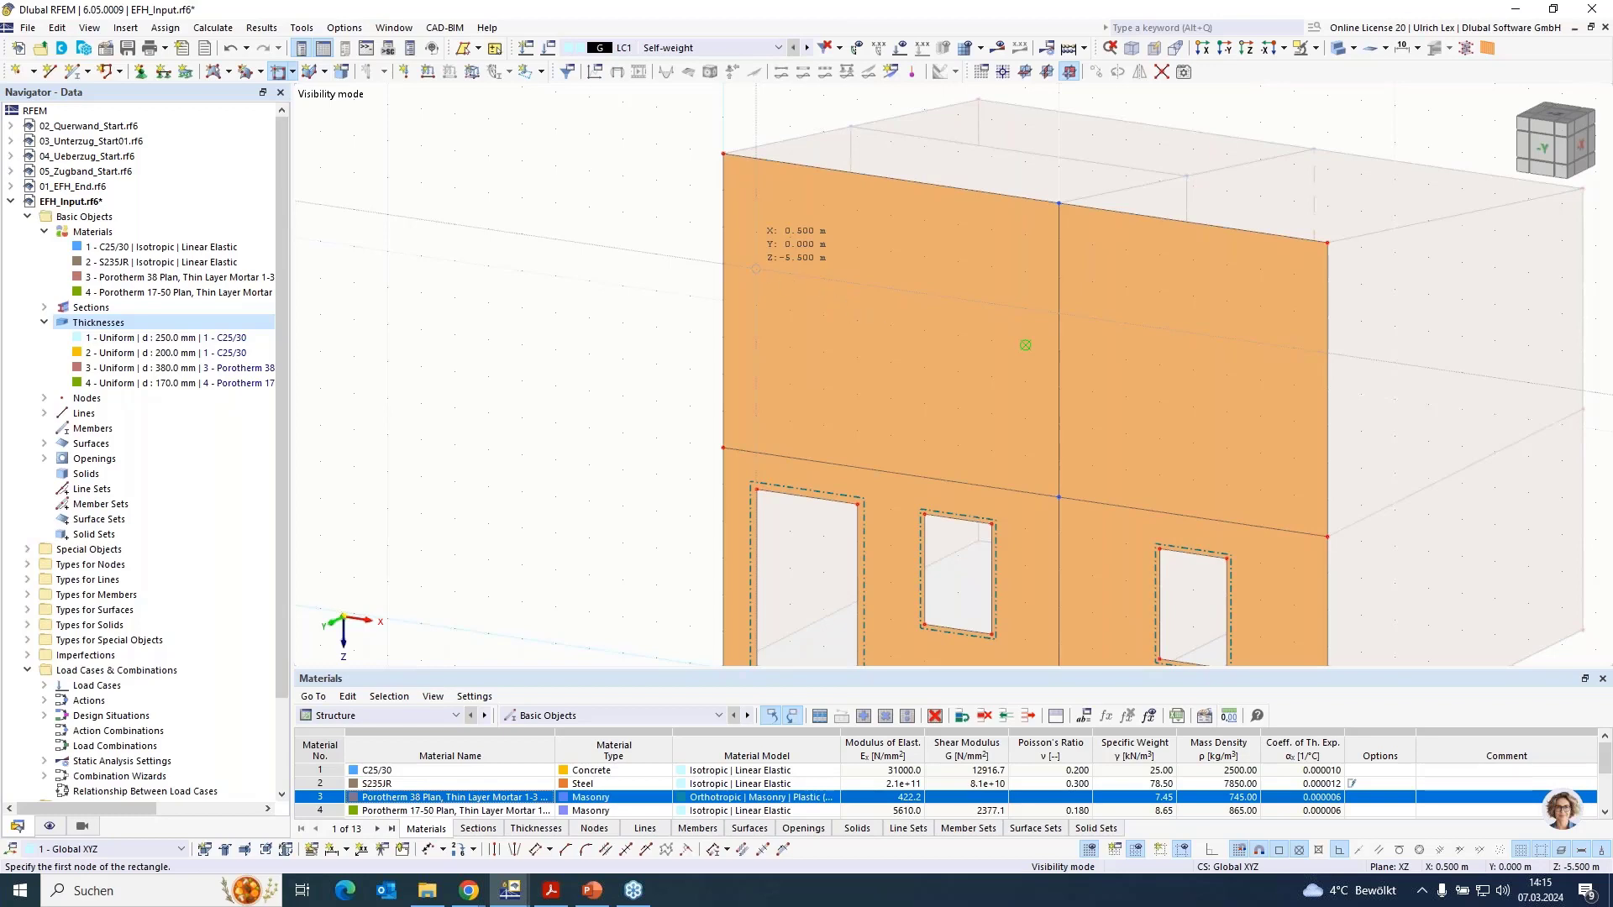
click(755, 268)
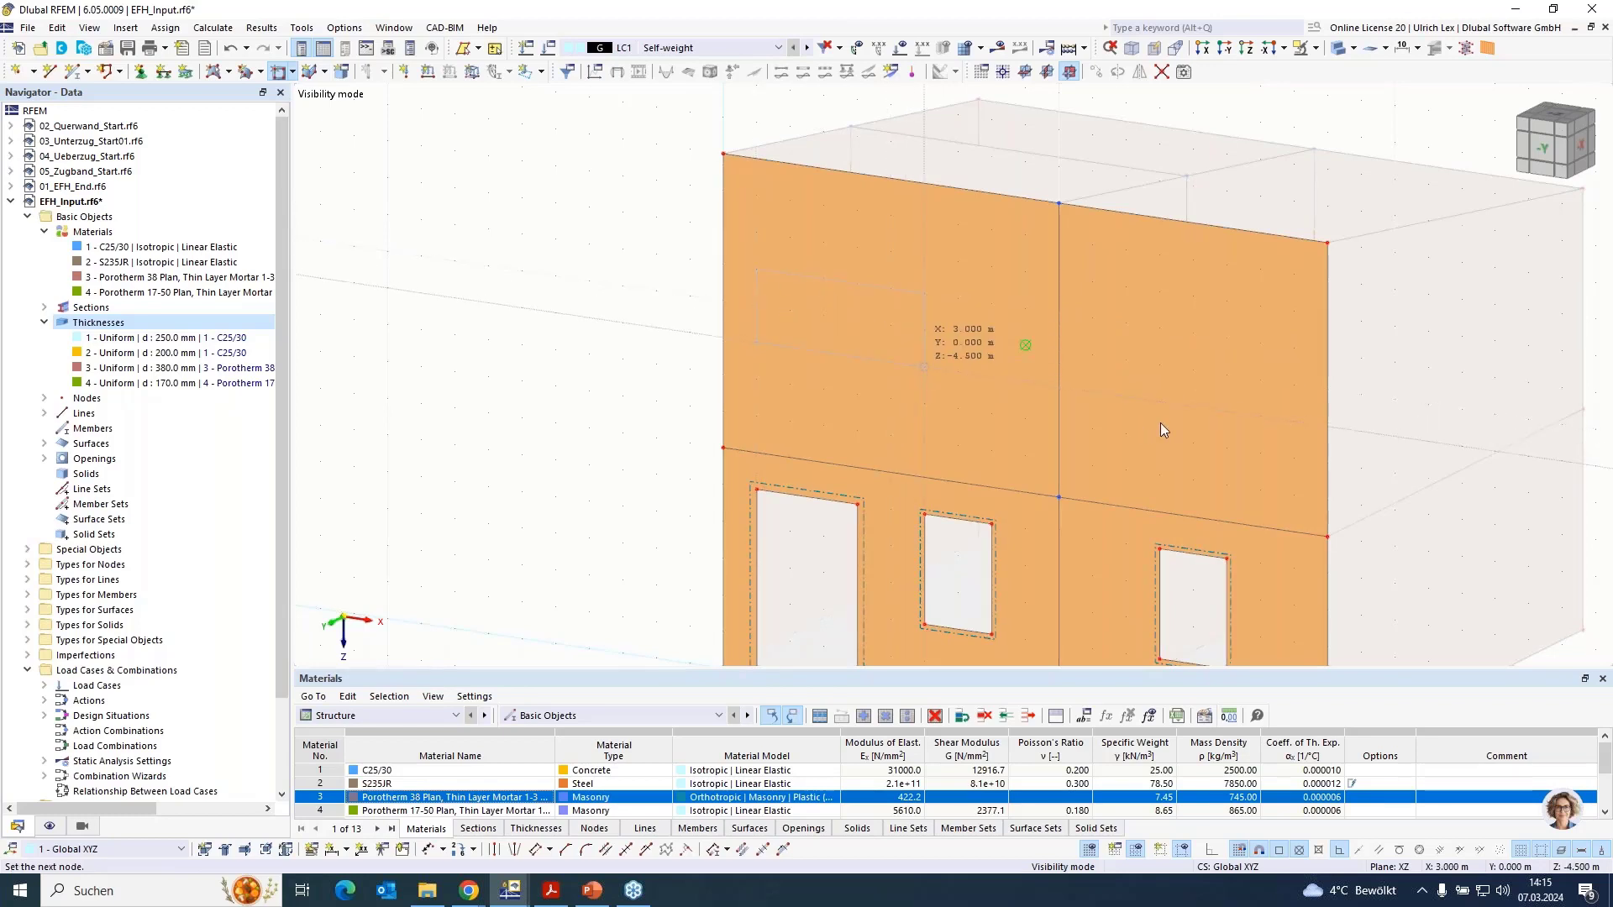
click(924, 367)
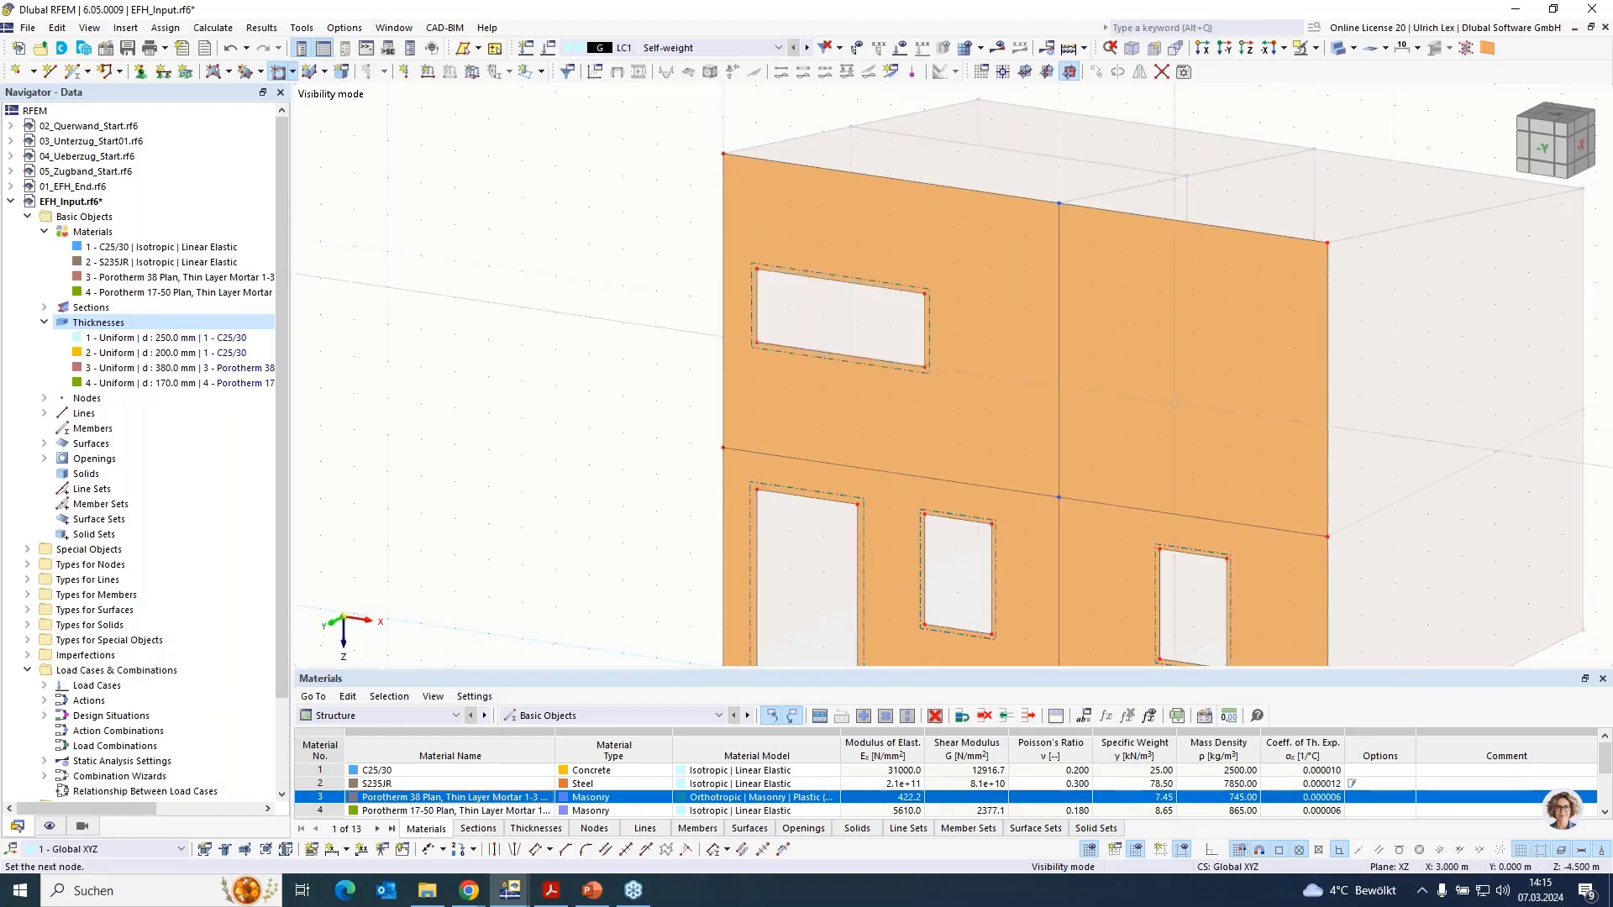
click(1038, 347)
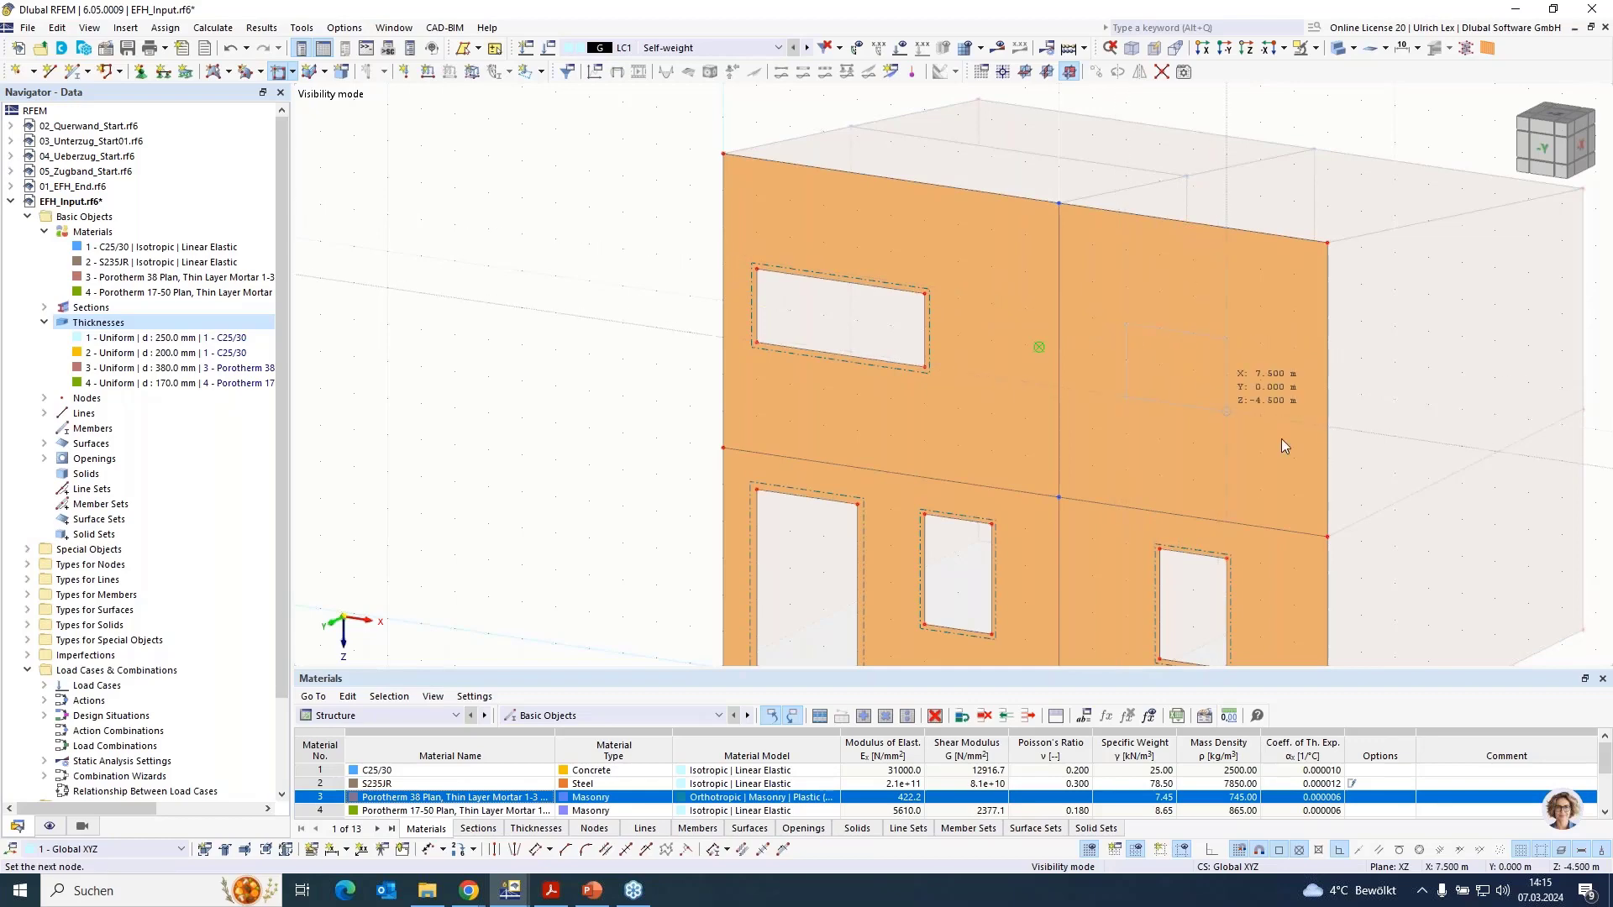
click(1127, 395)
right_click(594, 296)
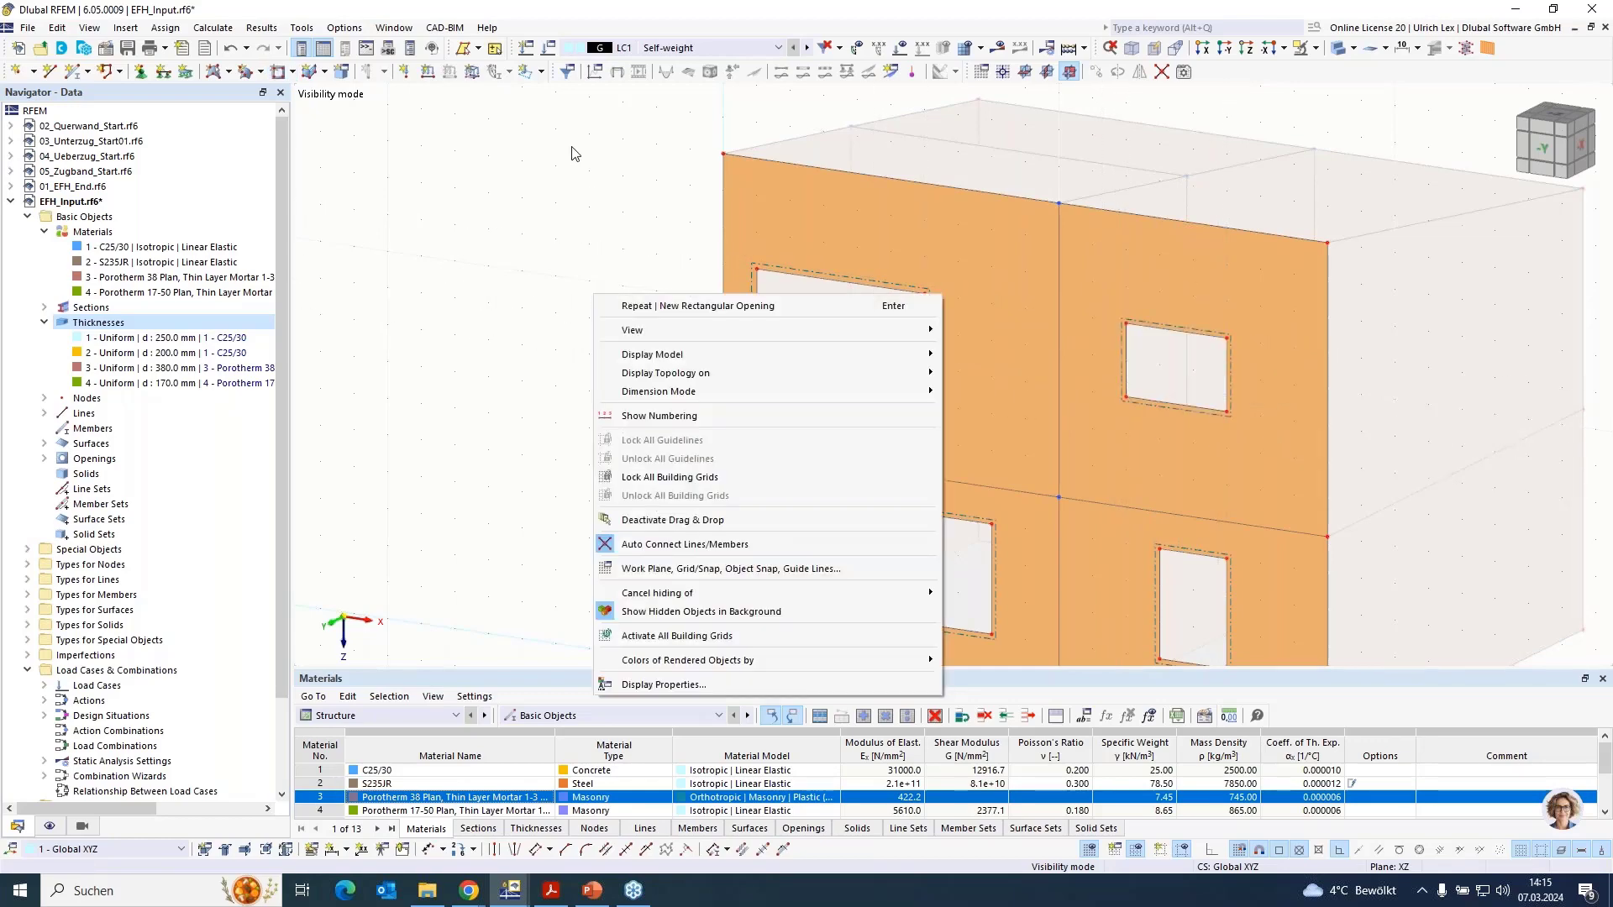
click(612, 198)
Cancel visibility mode to show the whole building again
scroll(620, 194, down, 3)
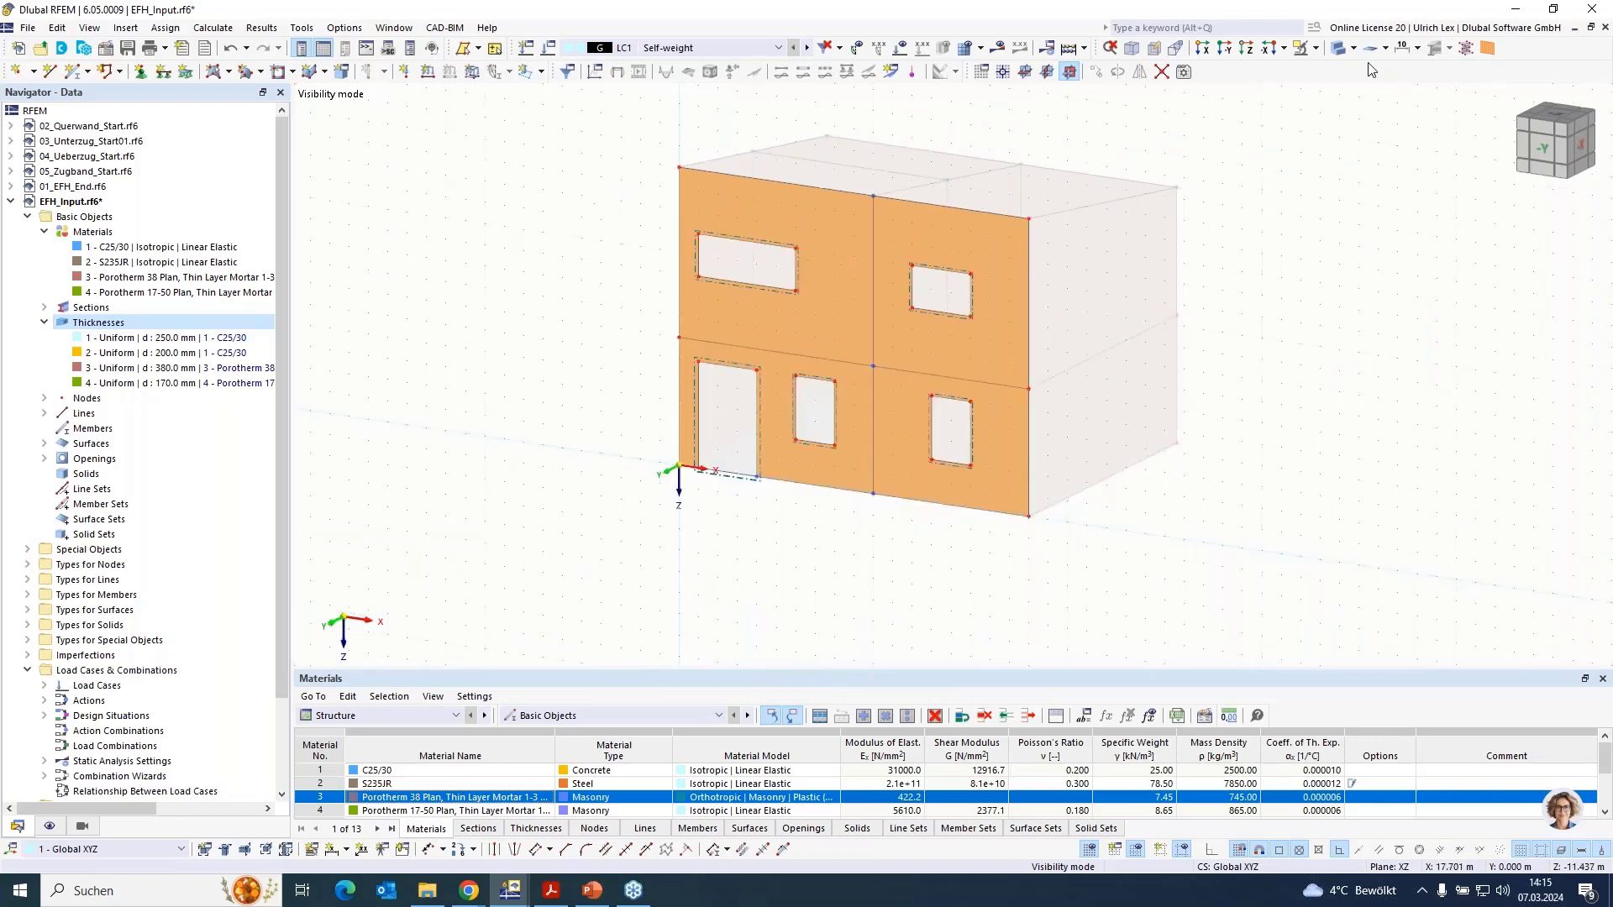
click(1316, 48)
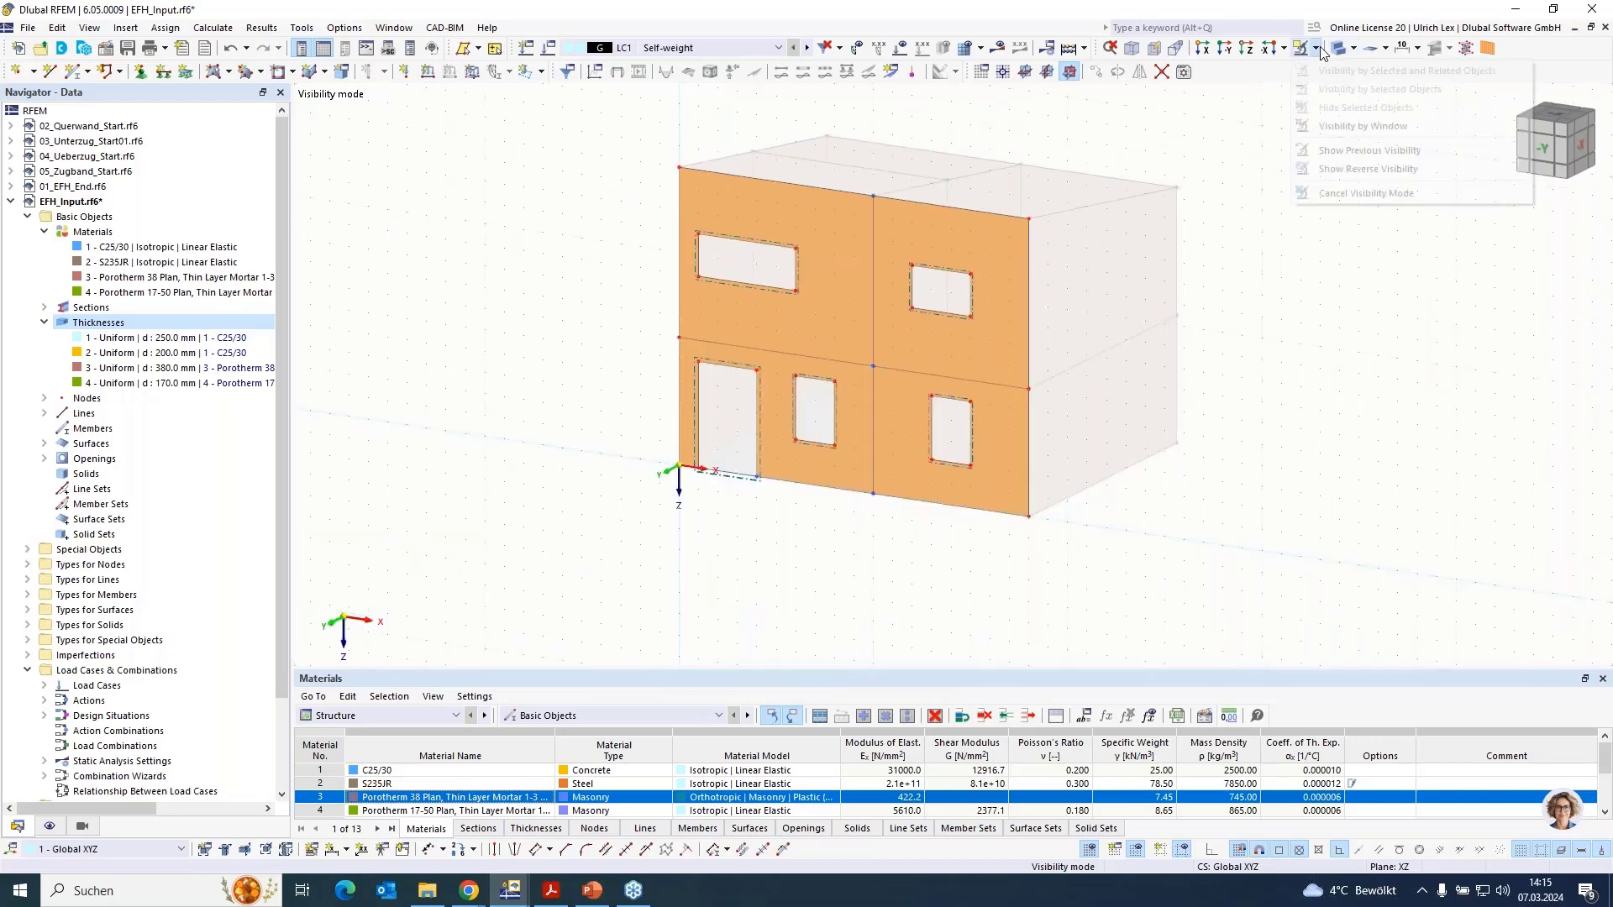
click(1350, 194)
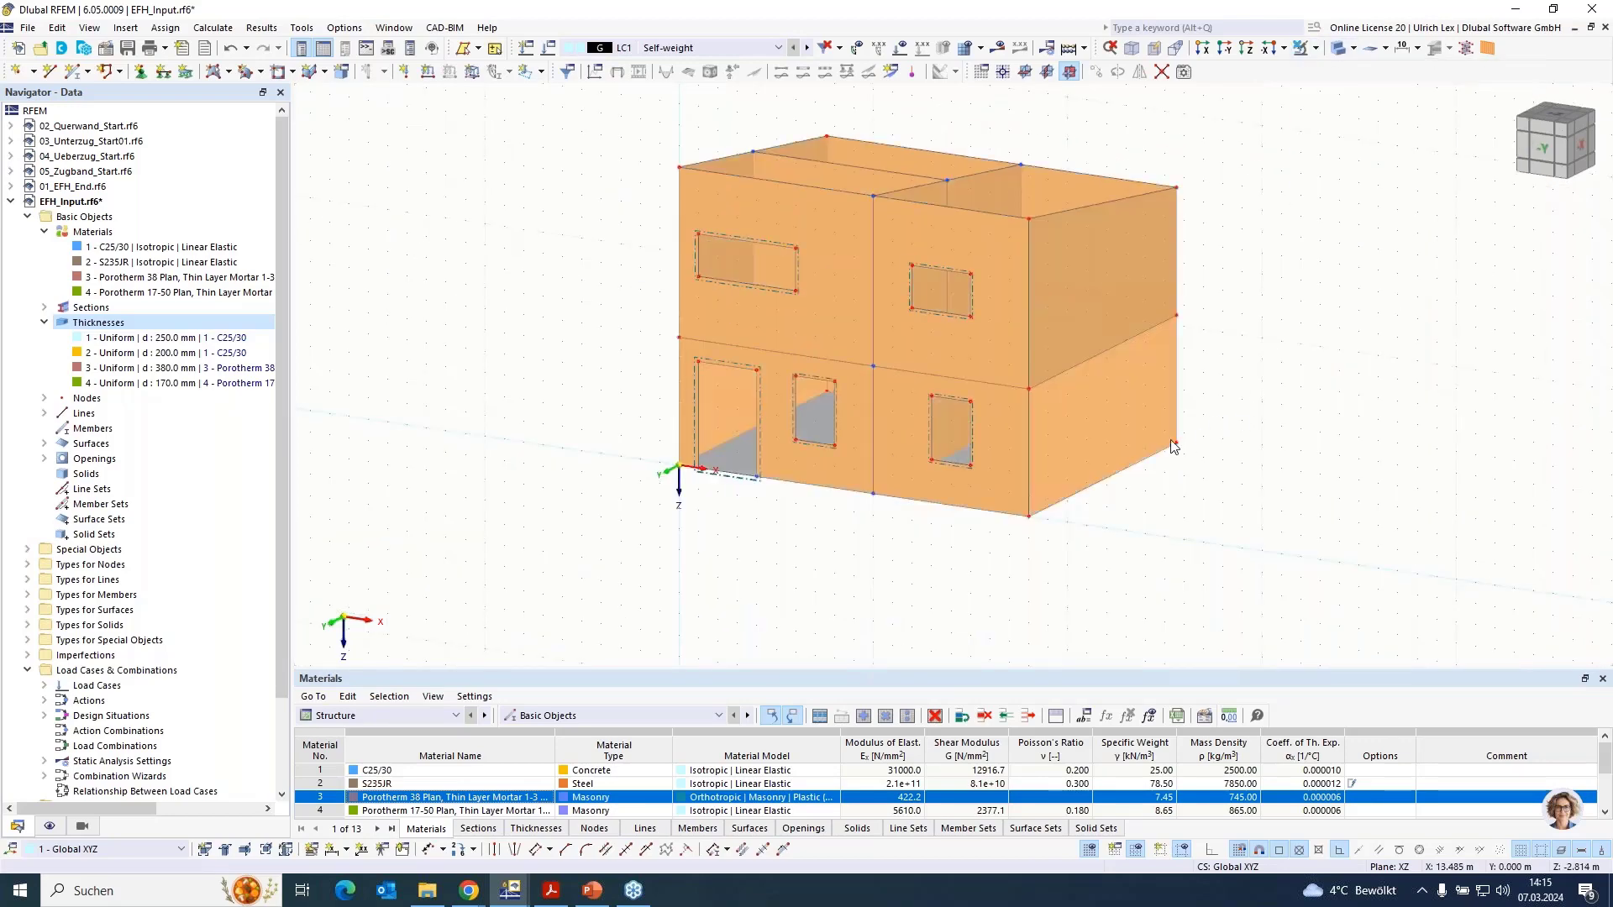
Select the interior cross wall at X 5 m in the front view, isolate it with its related objects and turn off hidden objects in the background
ctrl+middle_drag(1138, 598, 1218, 596)
scroll(1218, 596, down, 1)
click(1003, 239)
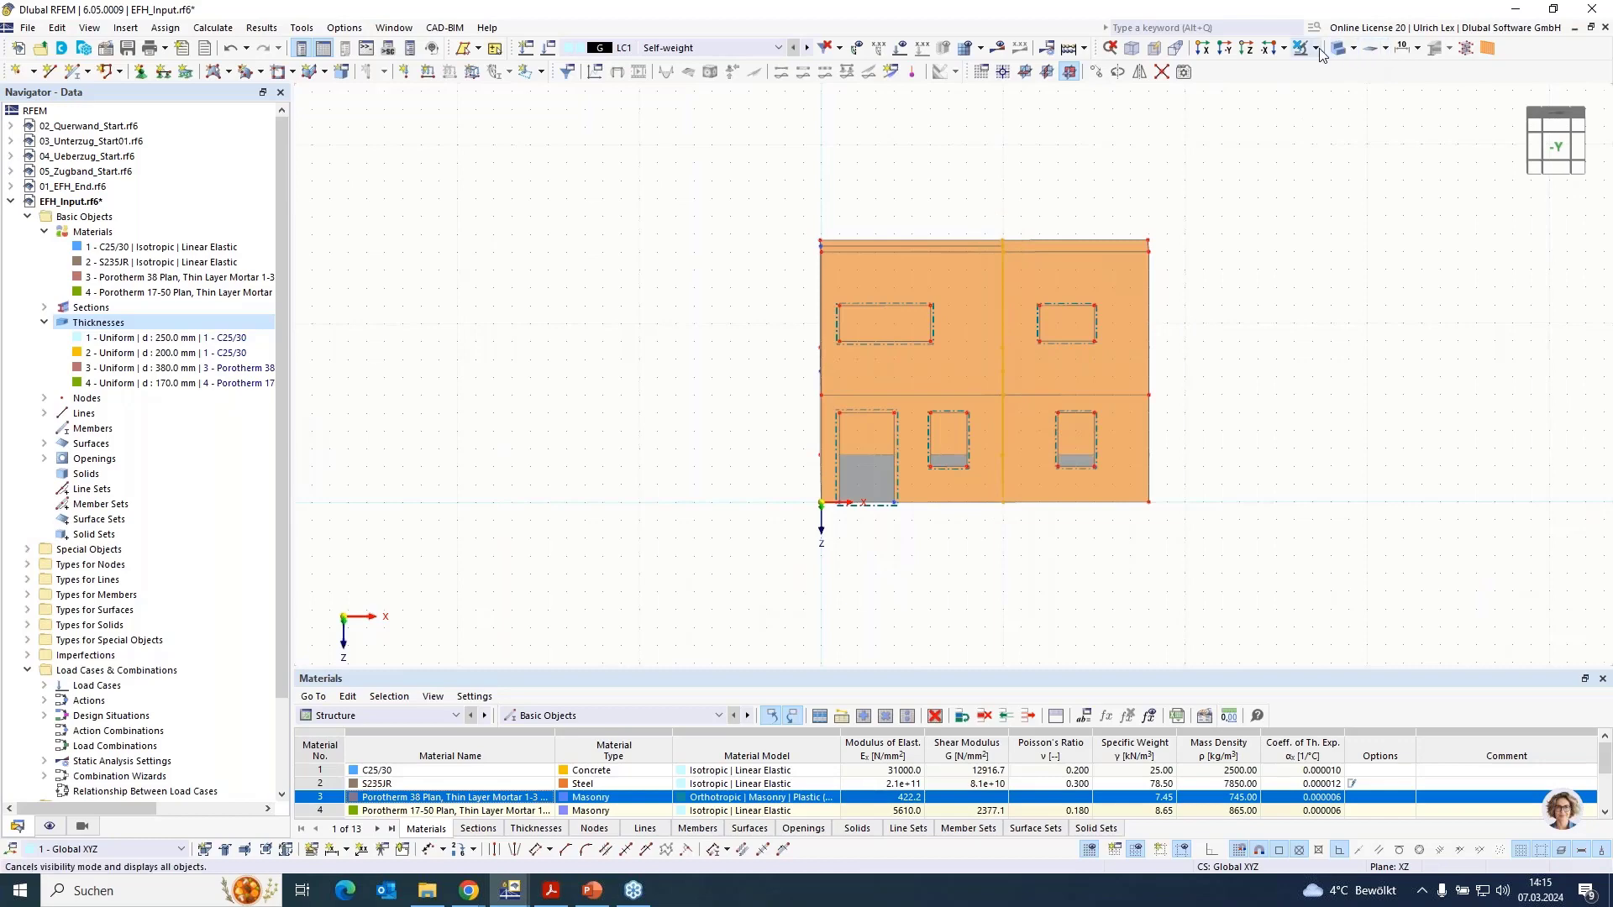
click(1384, 48)
click(1361, 152)
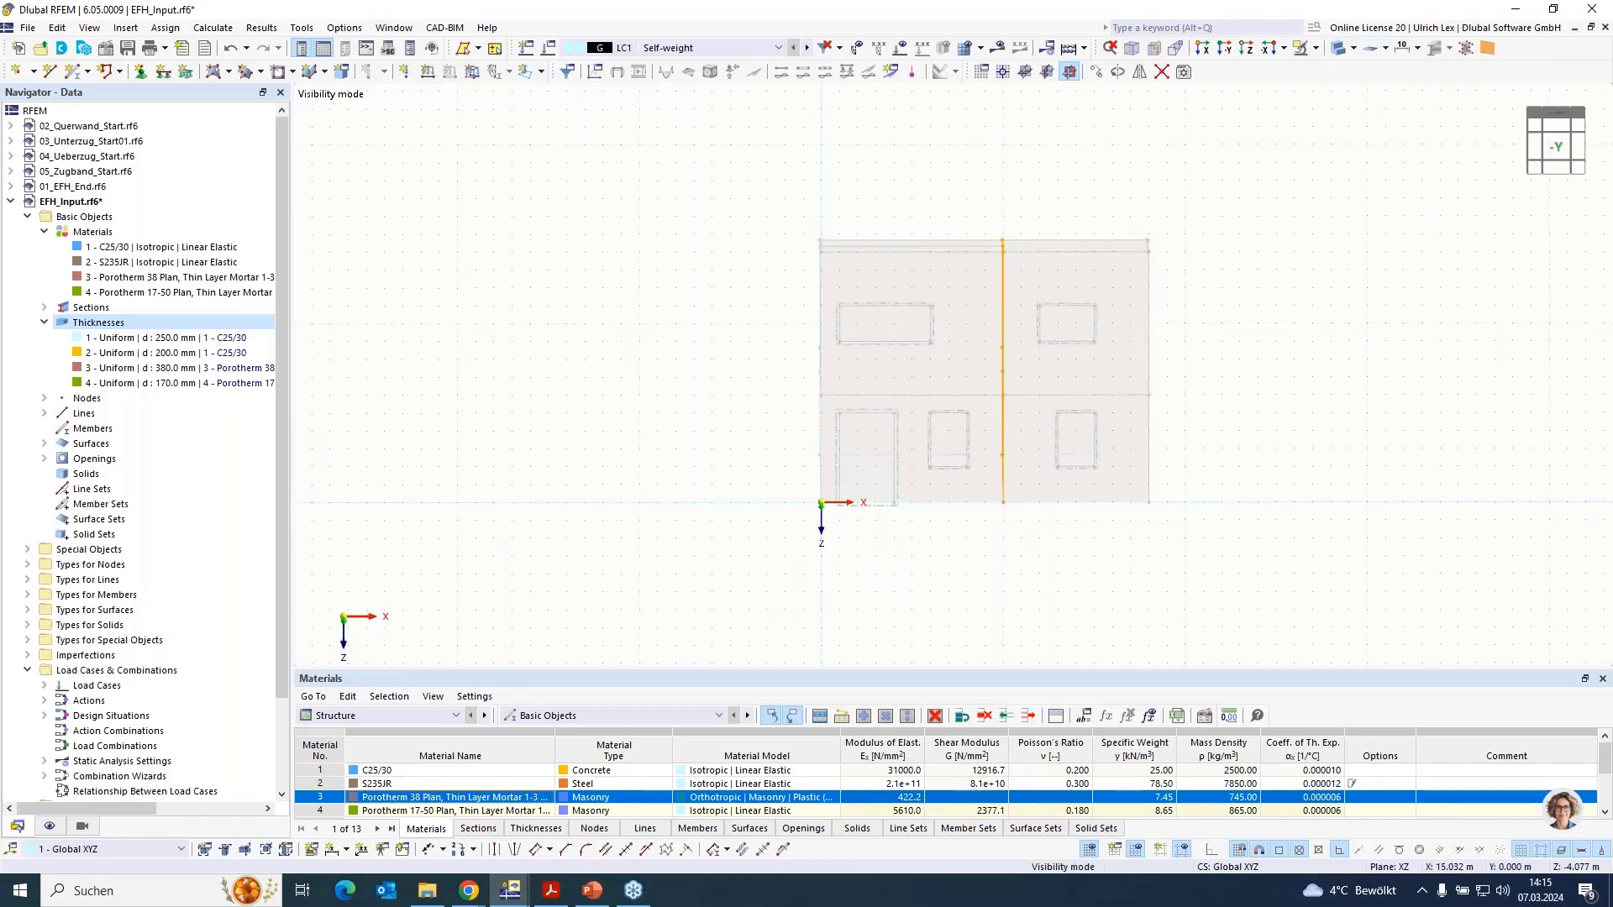
ctrl+middle_drag(1310, 395, 1230, 380)
right_click(1227, 379)
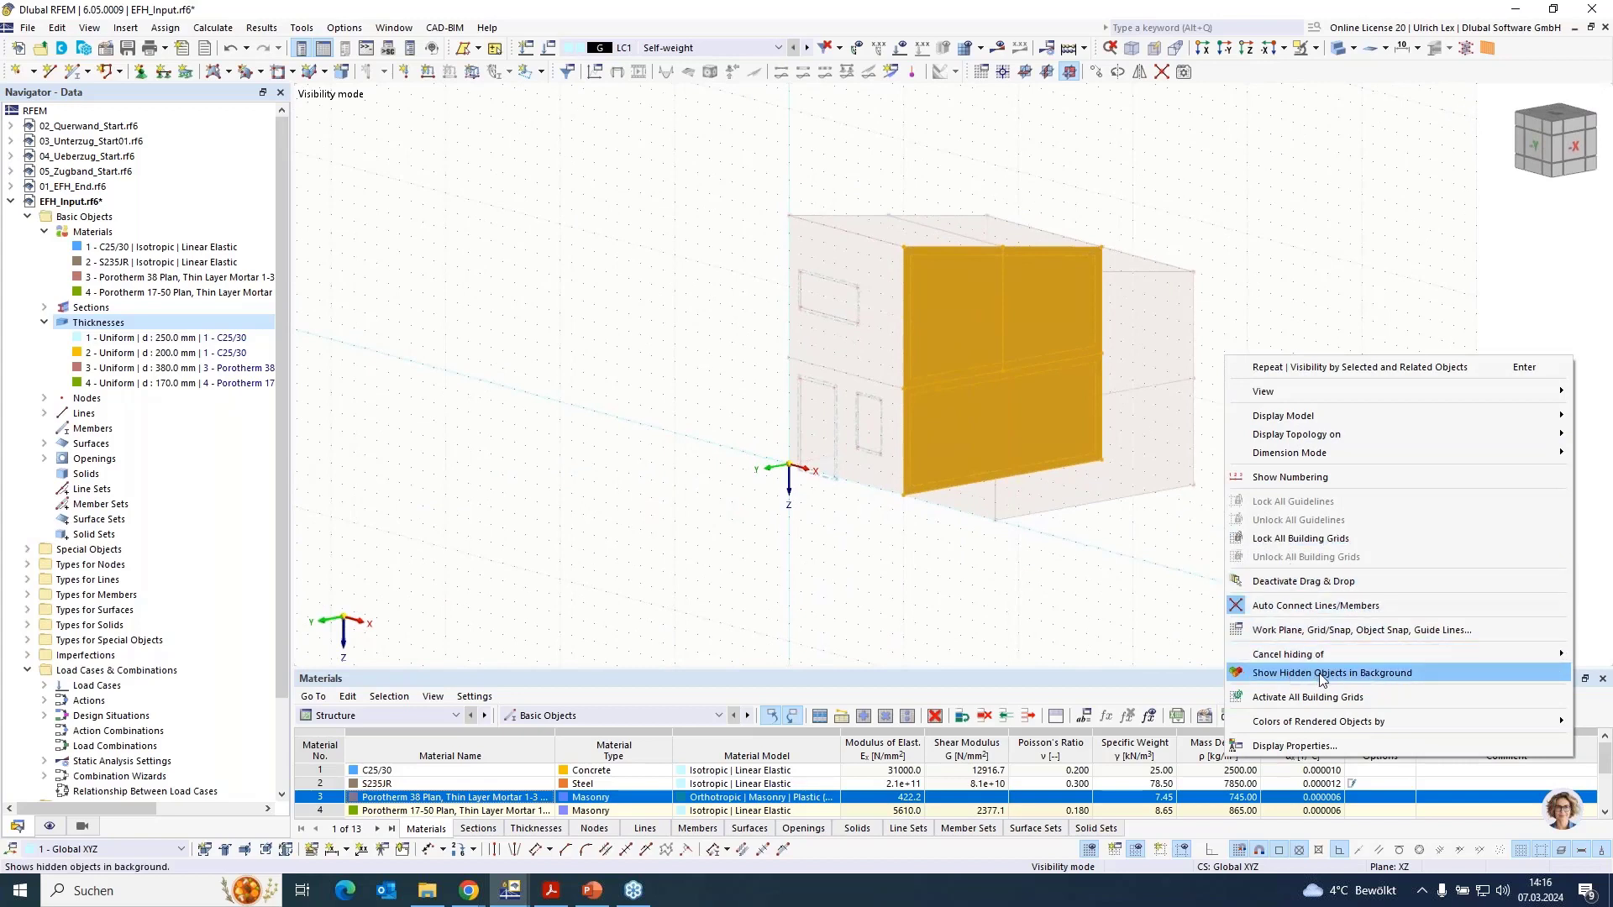
click(1307, 672)
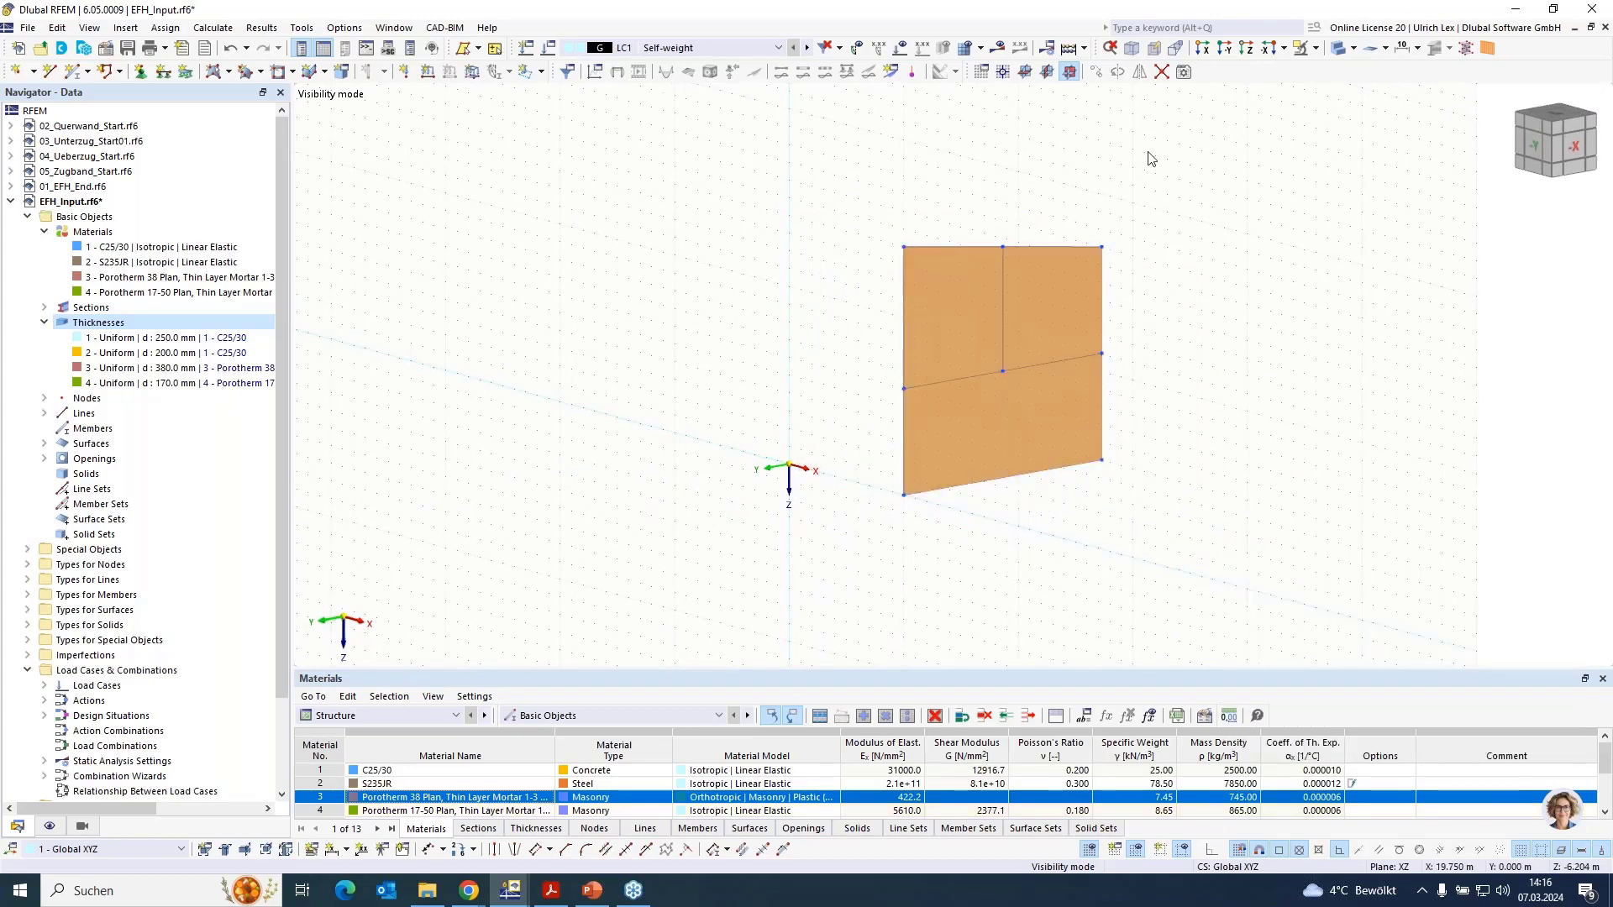
Set the work plane to YZ with its origin at the interior wall's lower corner at X 5 m, Y 0, Z 0
click(1047, 72)
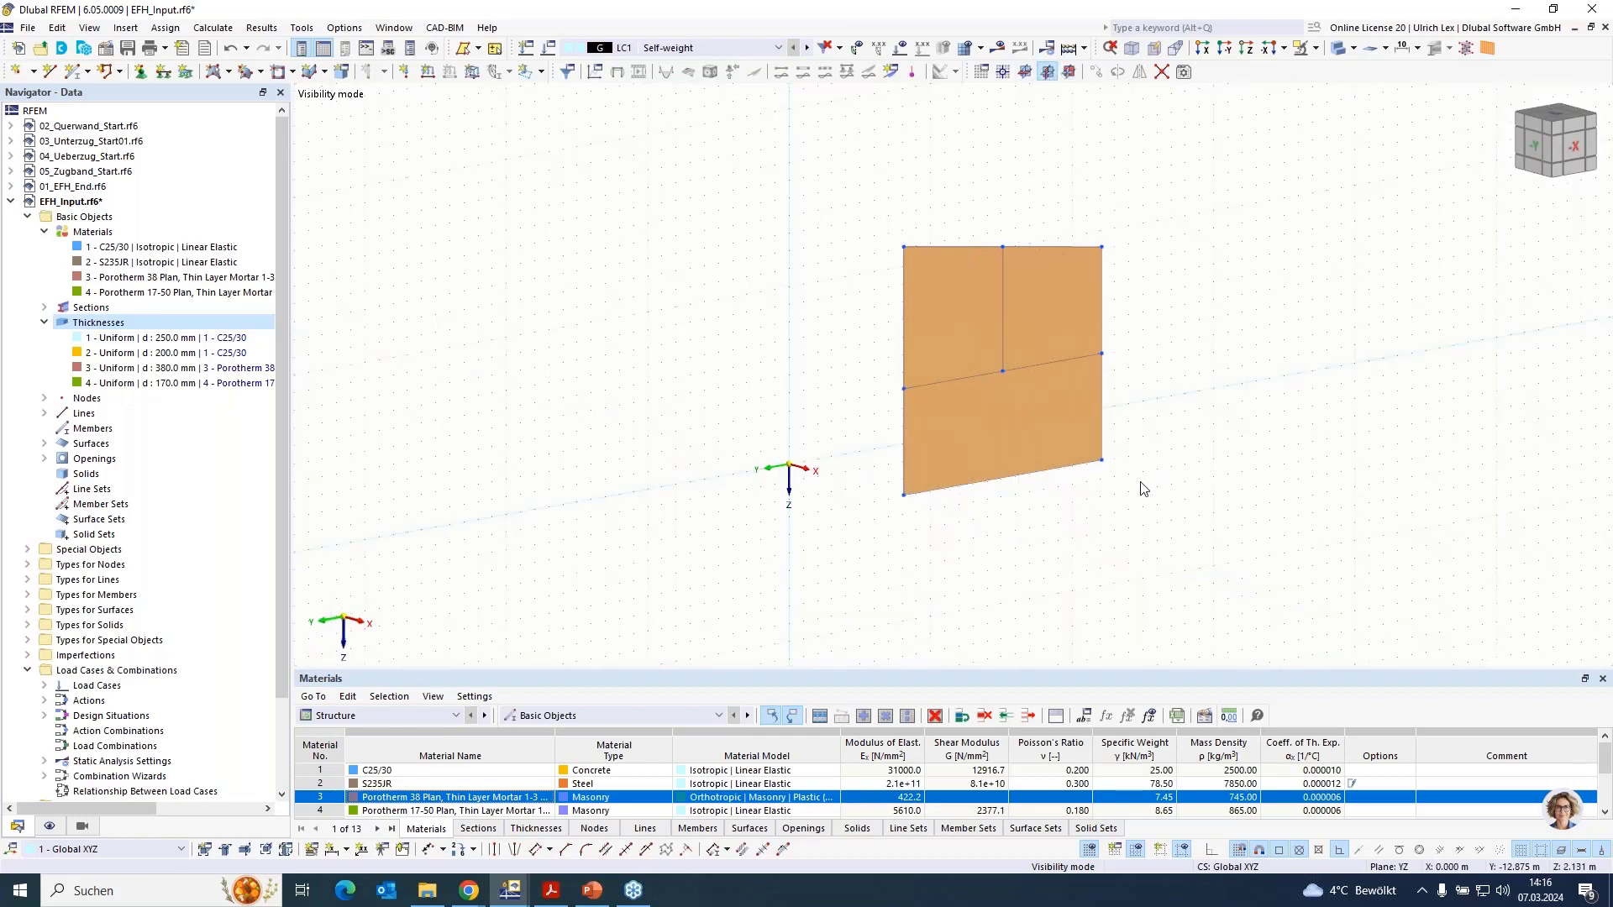
click(1003, 71)
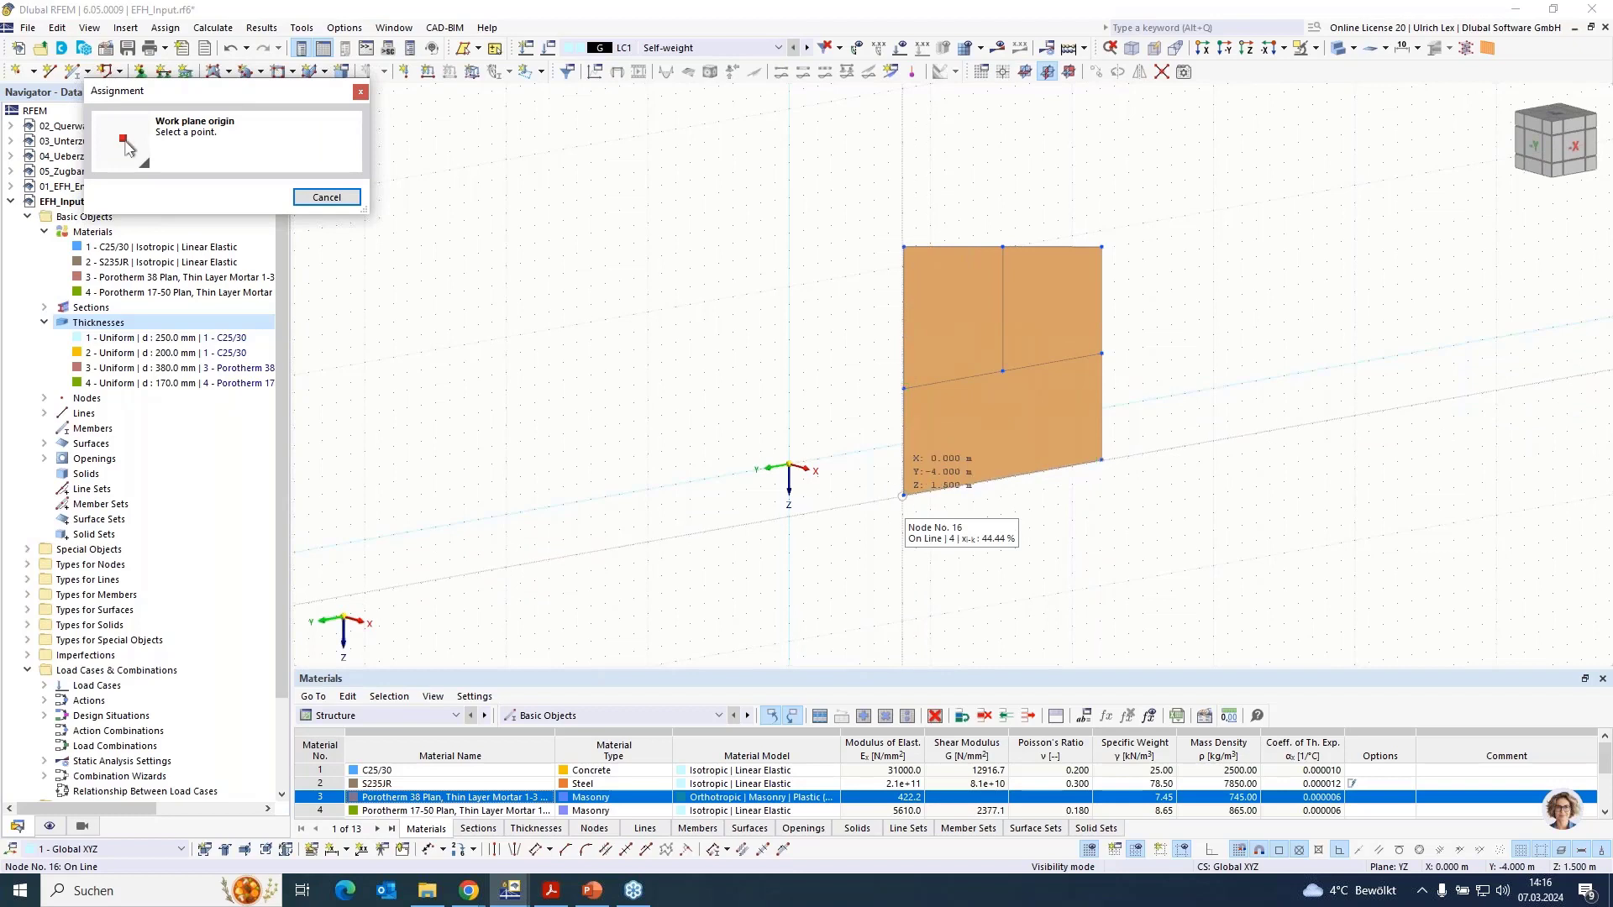
click(902, 495)
scroll(911, 487, up, 5)
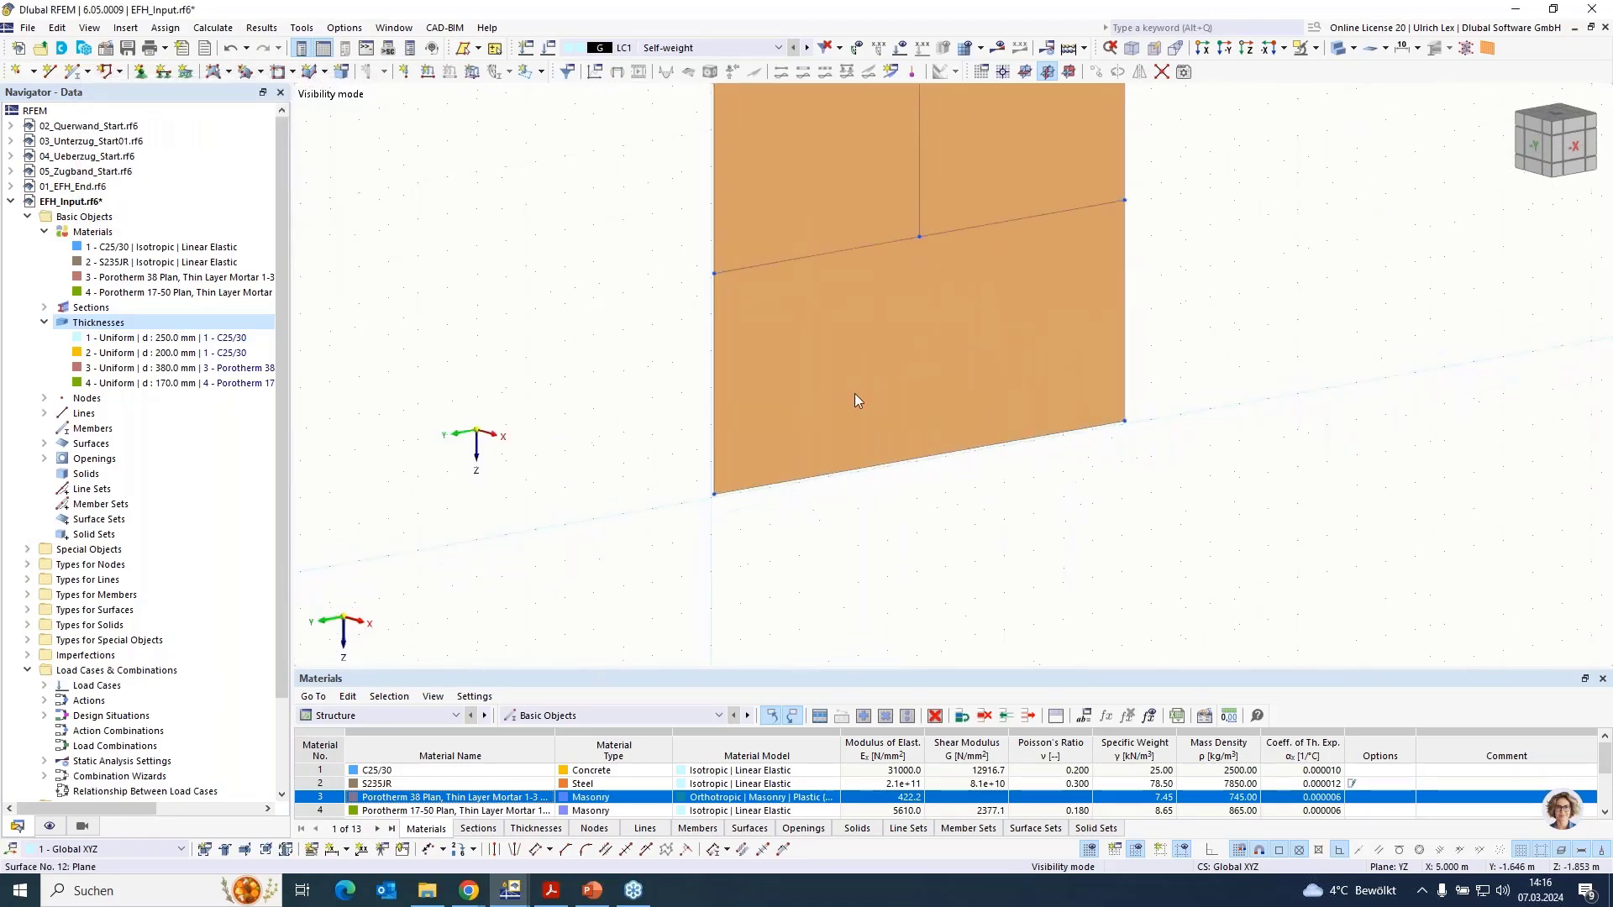
click(1003, 71)
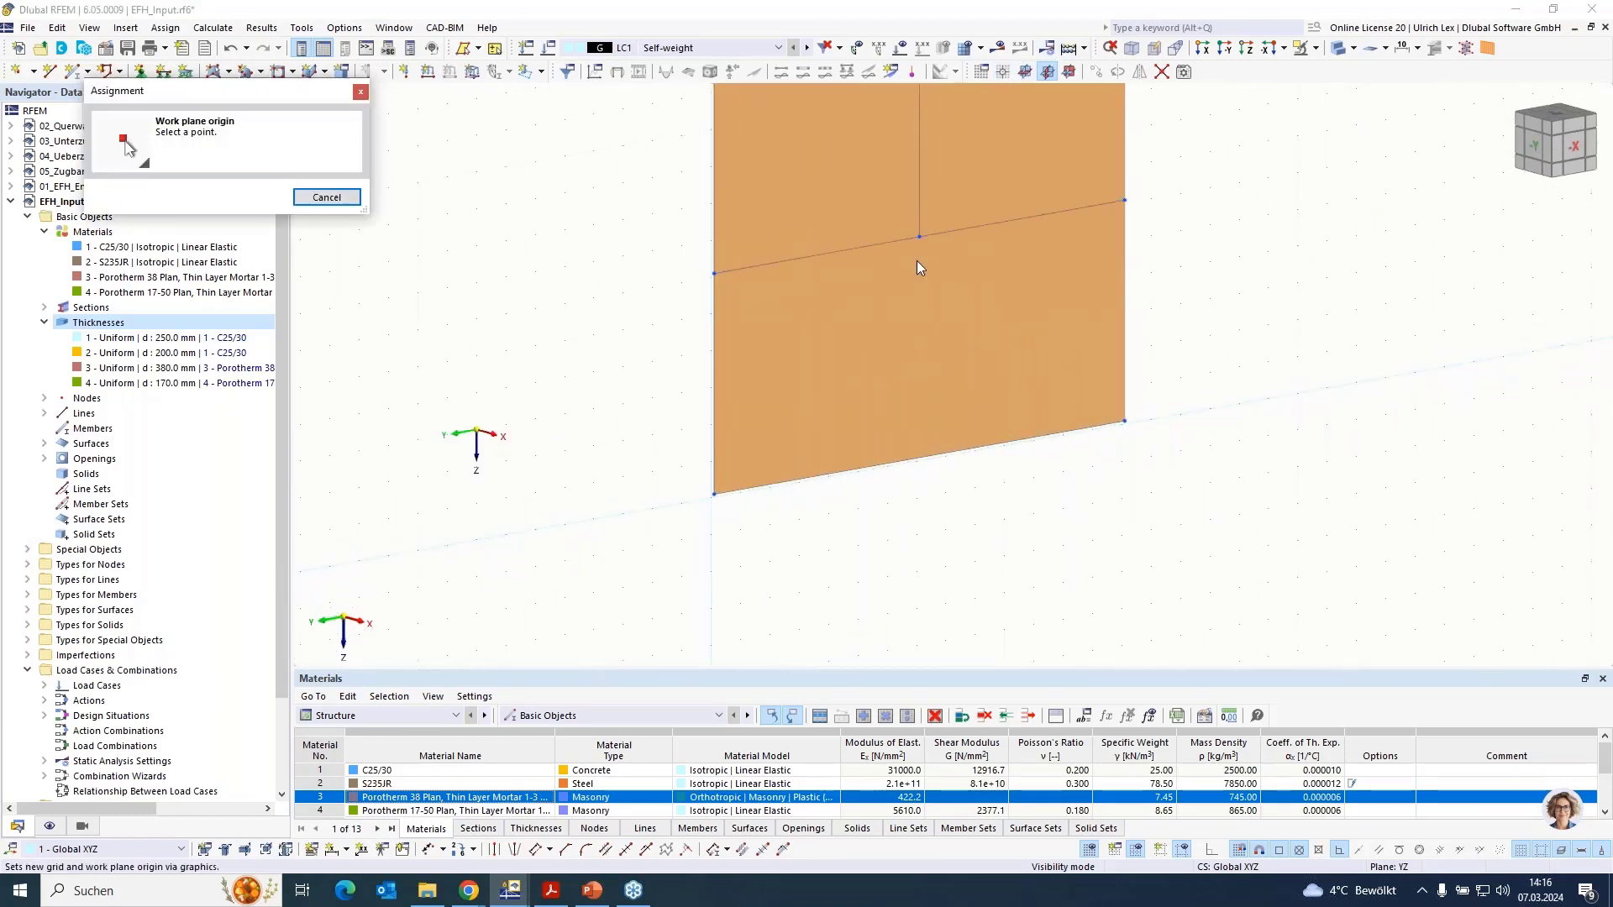
scroll(747, 503, up, 5)
click(647, 475)
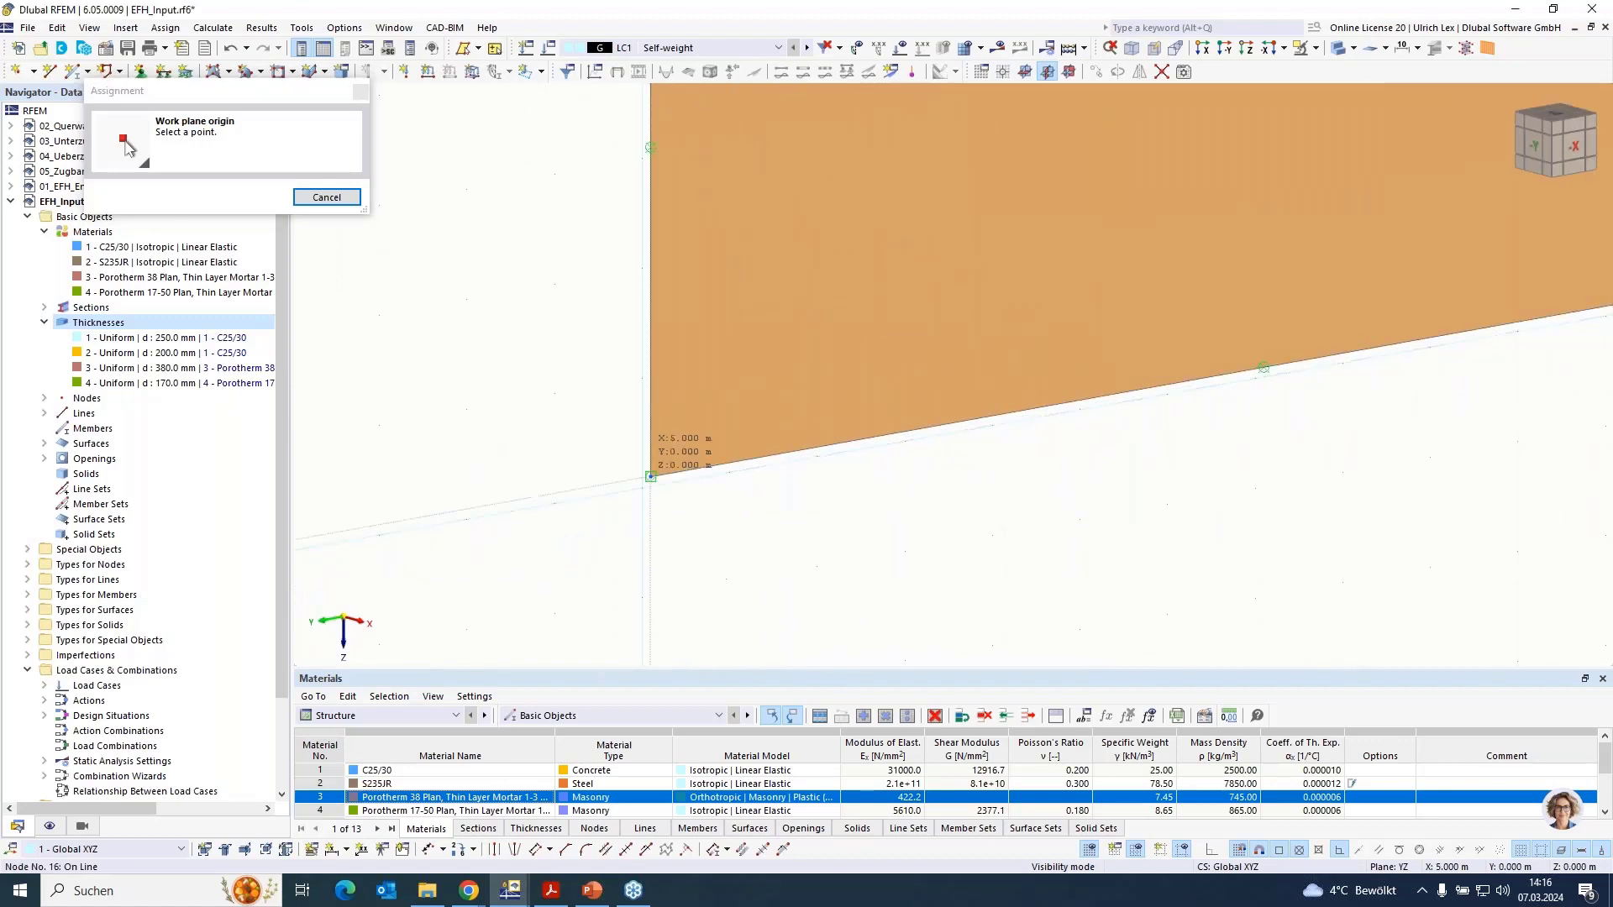
Cut a rectangular opening in the isolated wall's ground floor, from Y -4 m, Z -2.5 m to the lower corner at Y -7 m, Z 0
scroll(578, 501, down, 5)
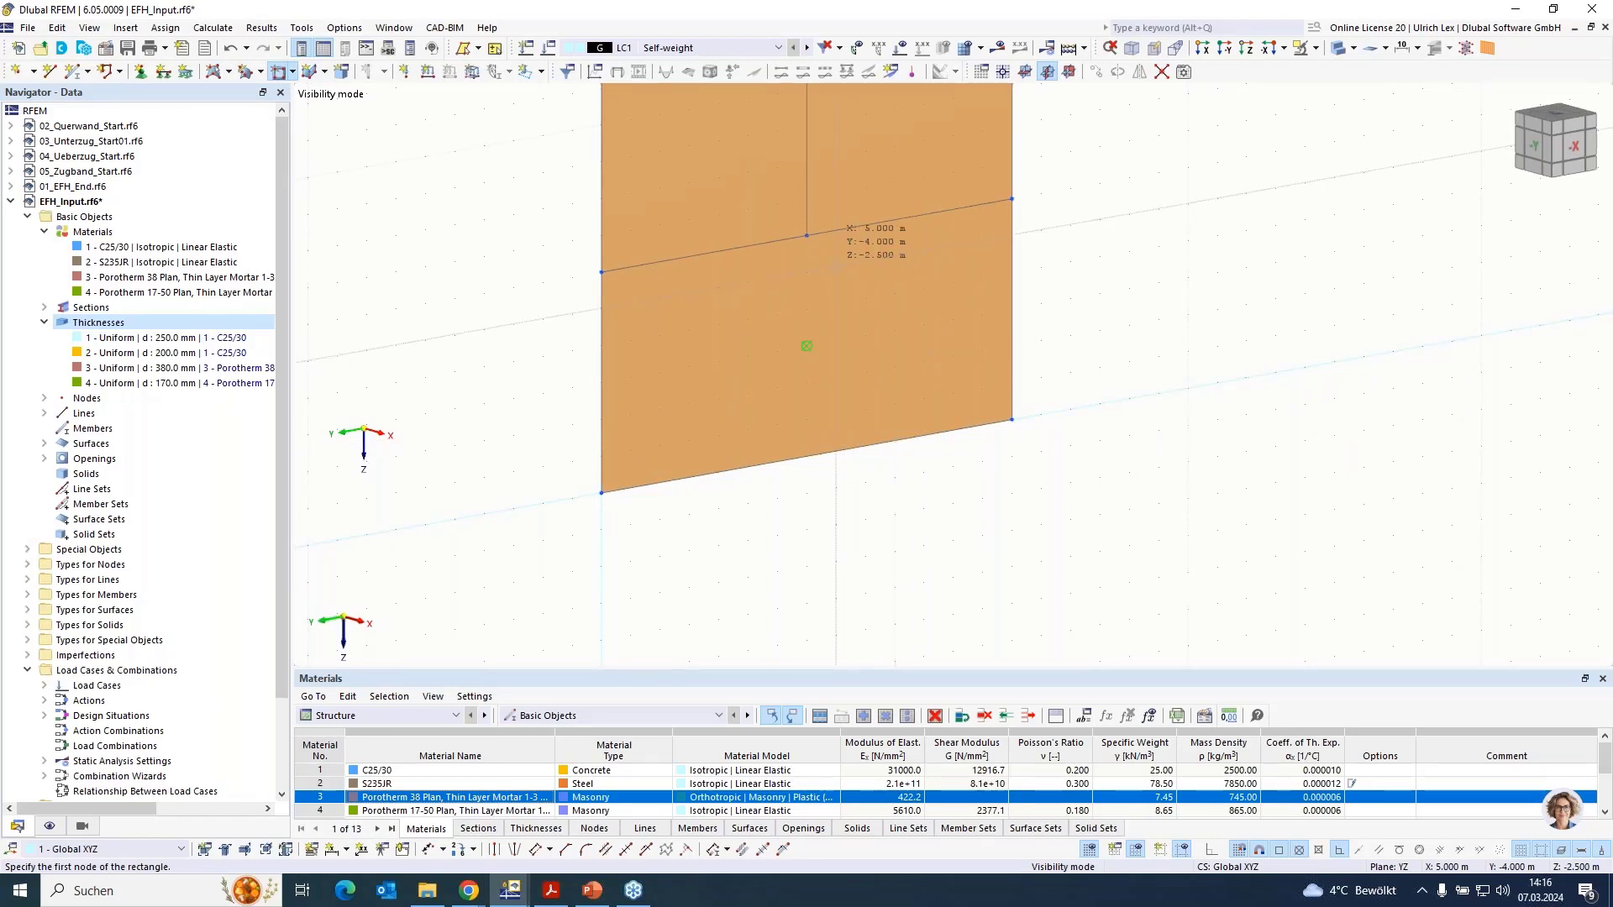
click(836, 268)
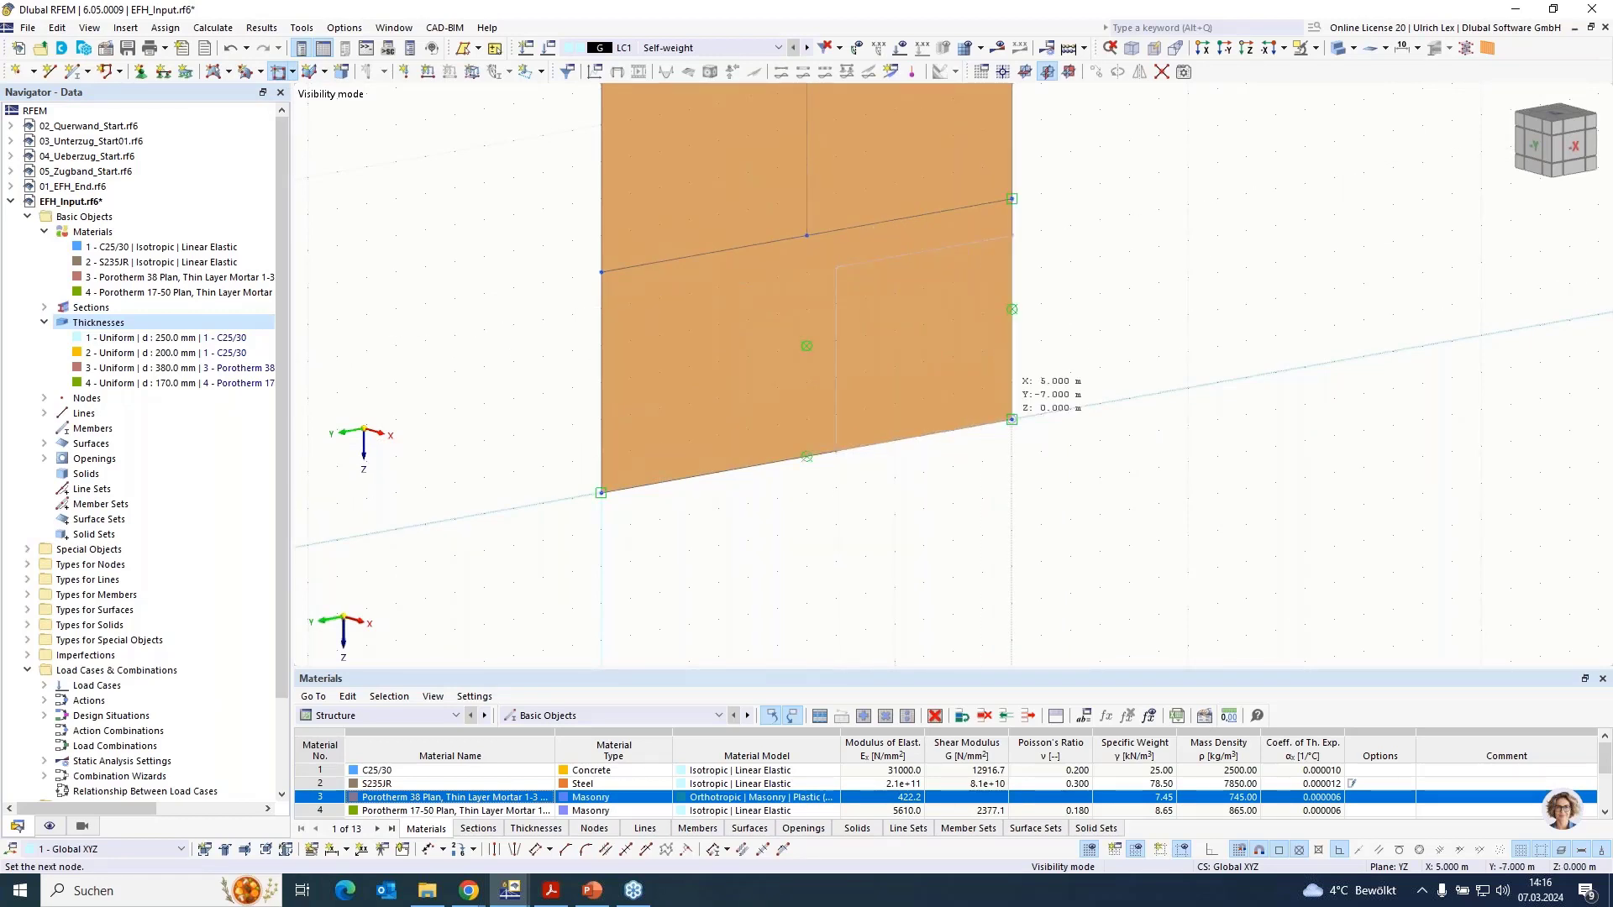
click(1128, 474)
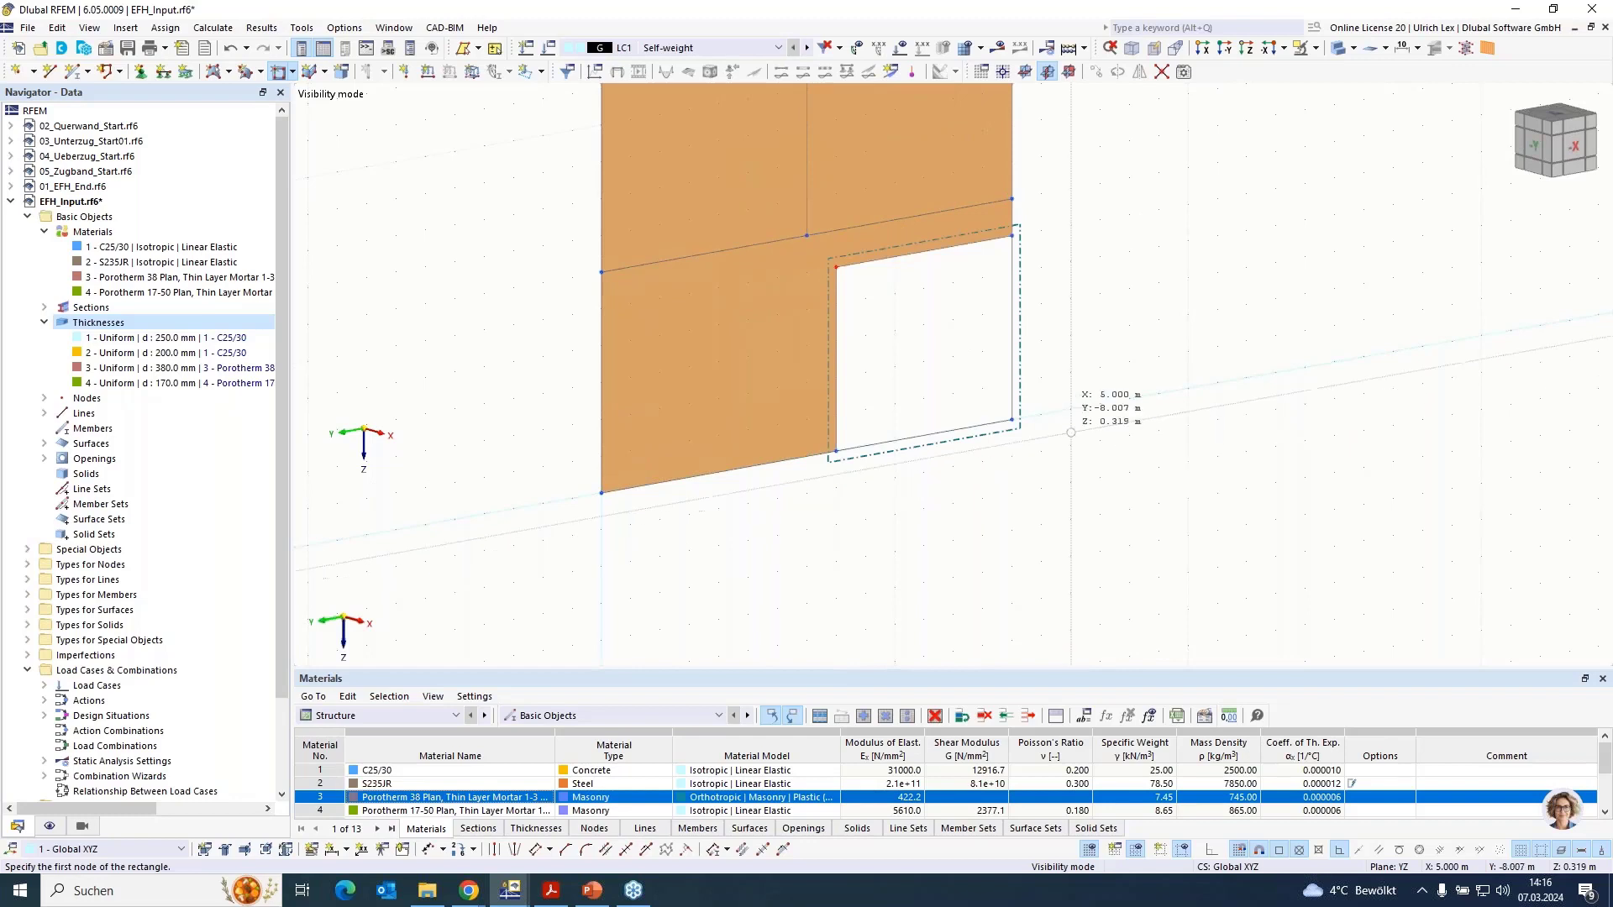
key(Escape)
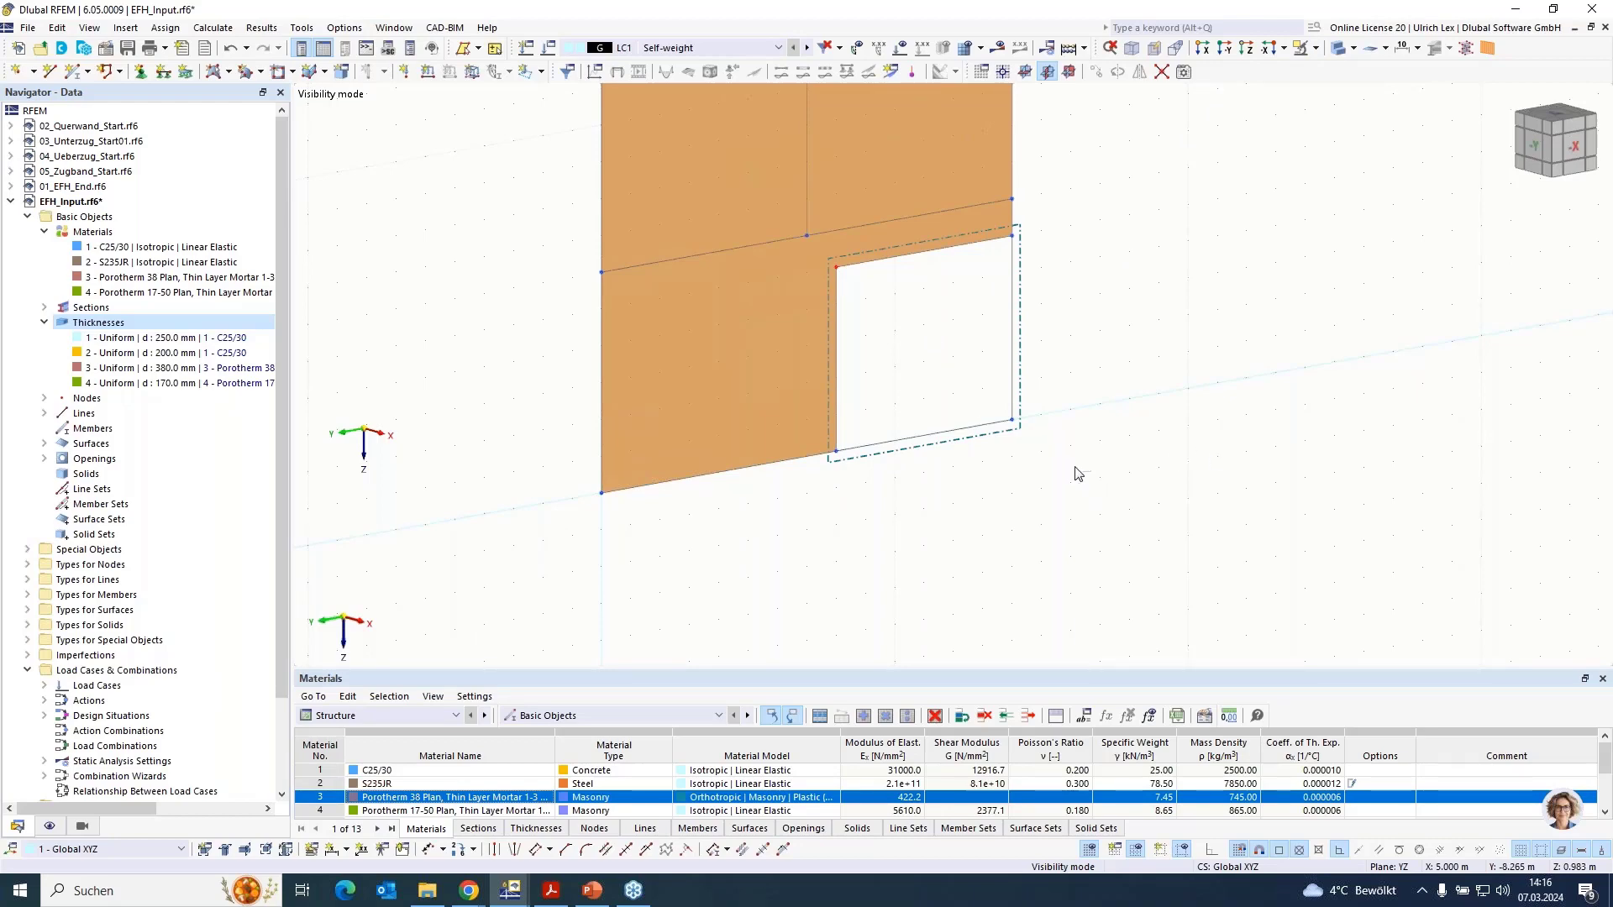
scroll(1083, 491, down, 3)
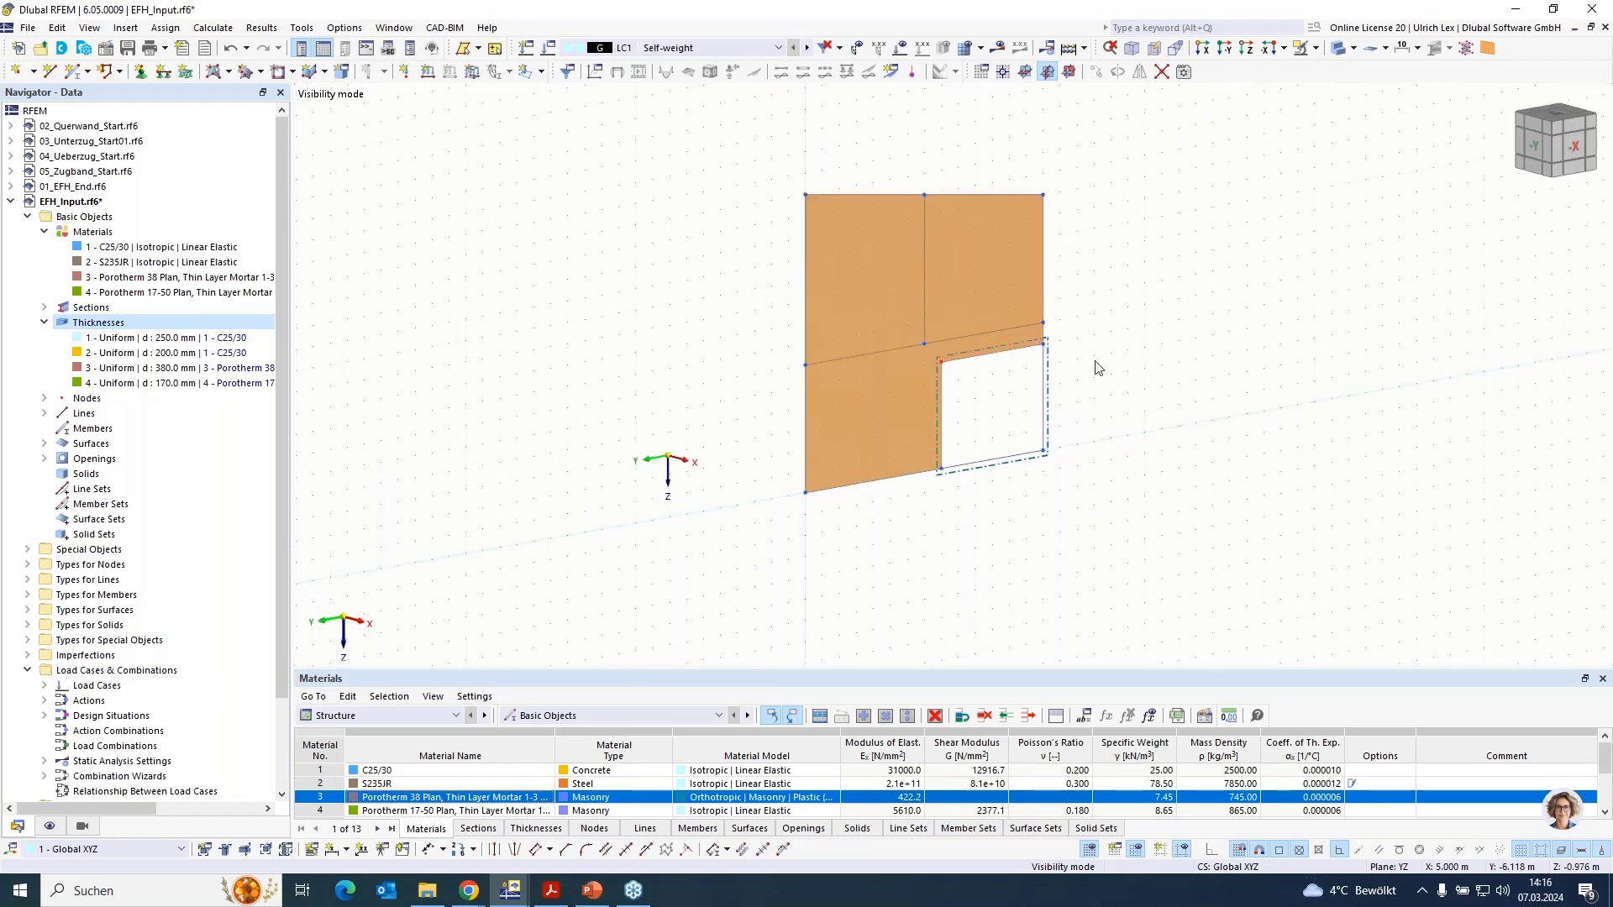
Leave visibility mode and inspect the full model with its new openings from the front corner
click(1316, 48)
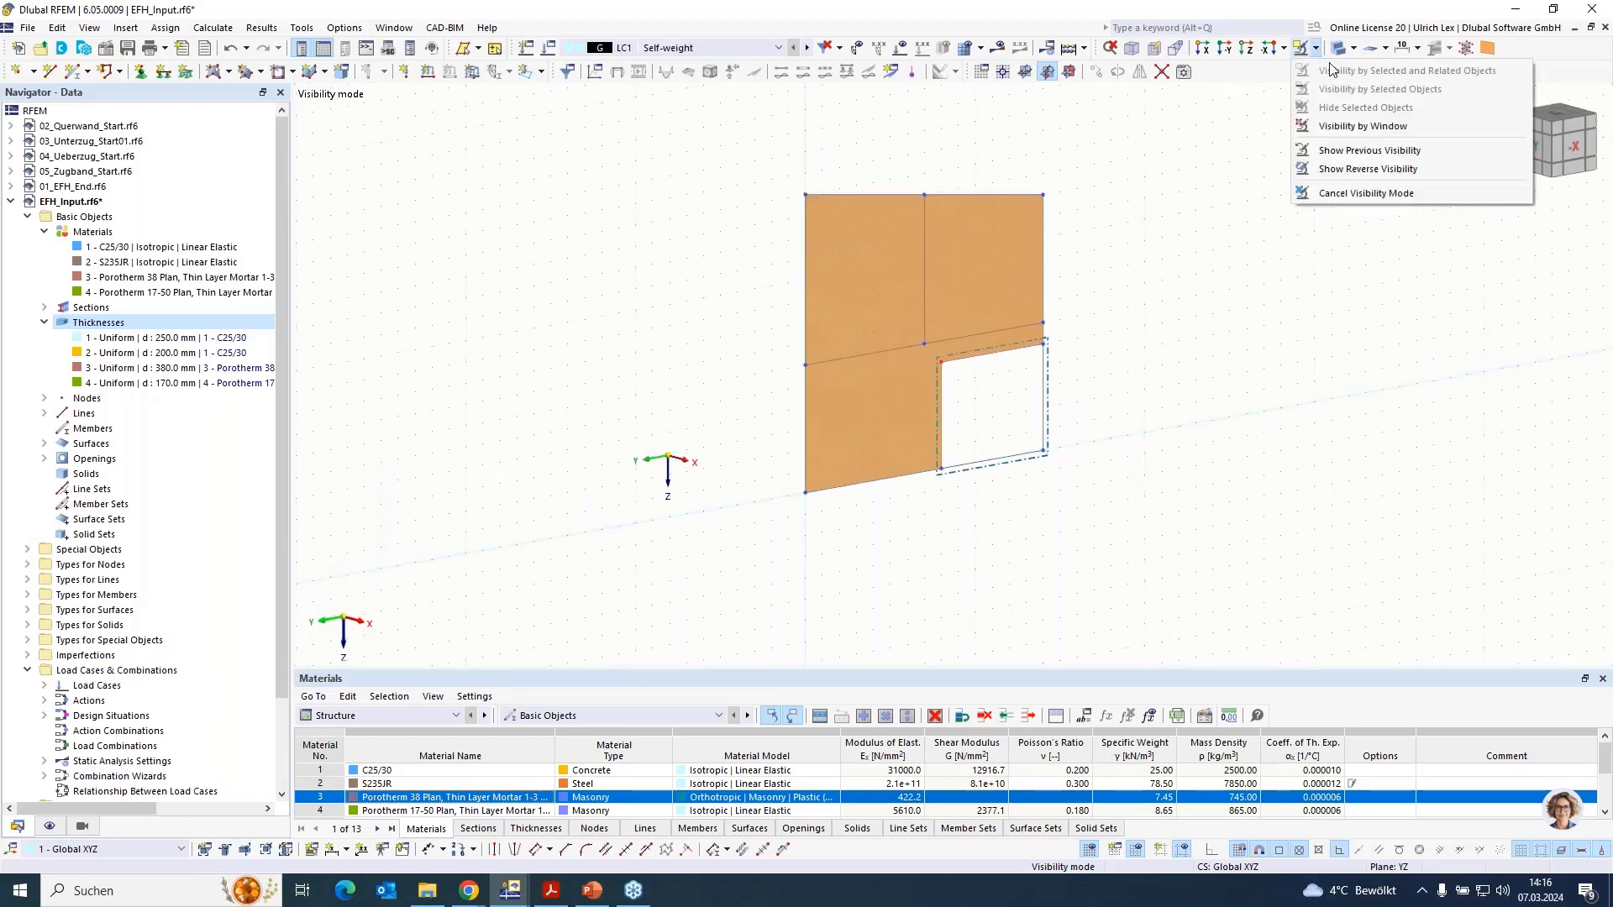
click(1390, 198)
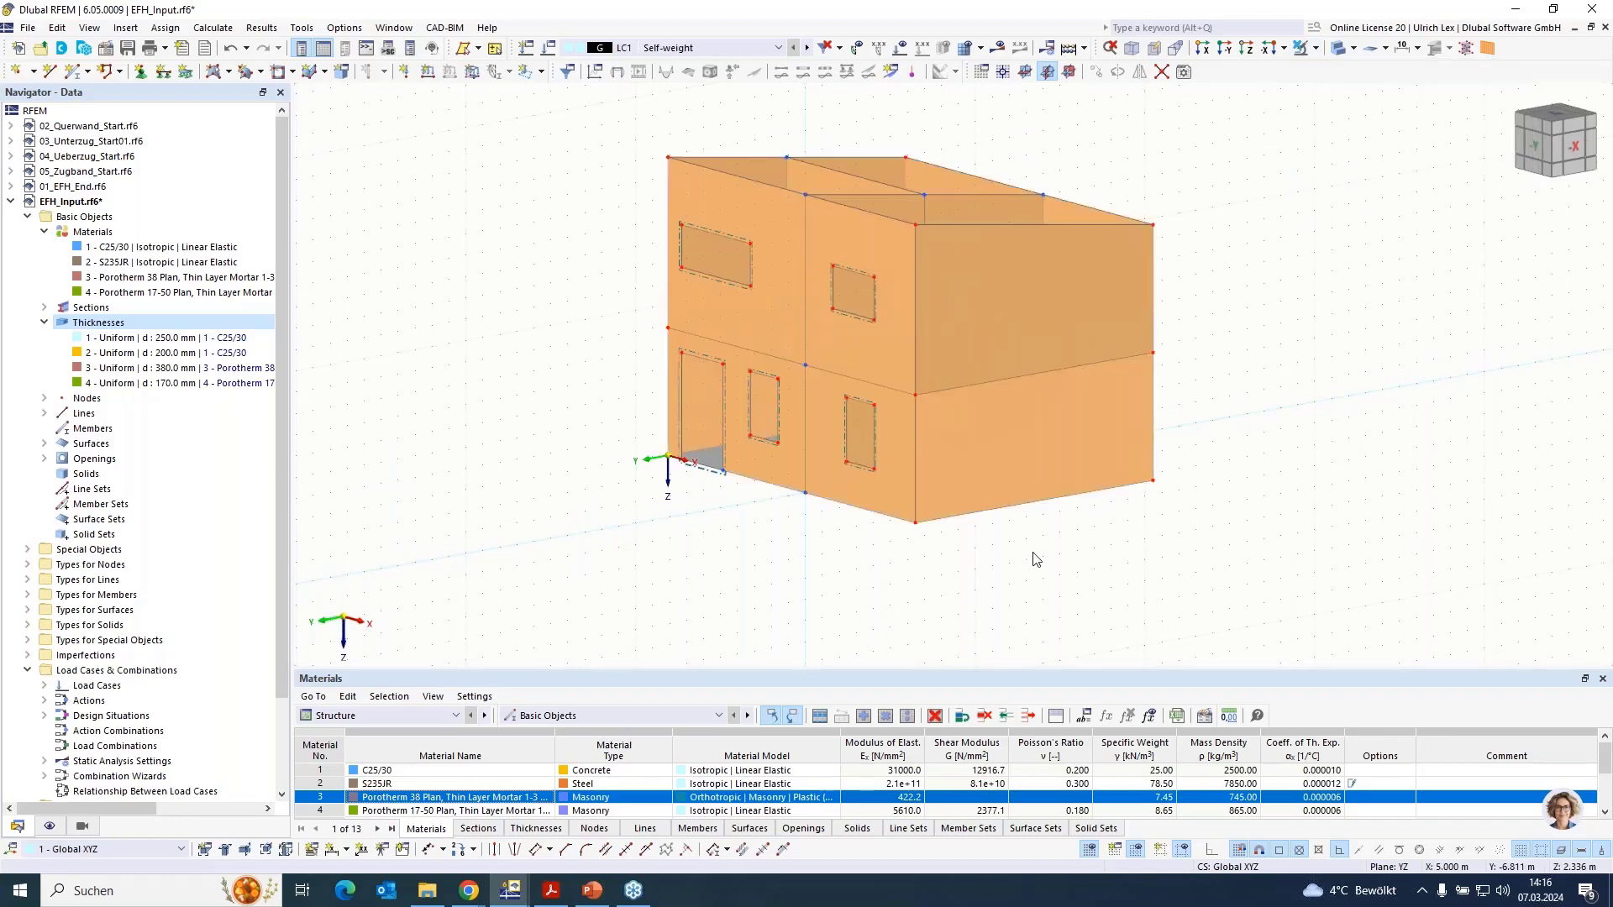
ctrl+middle_drag(881, 562, 1070, 588)
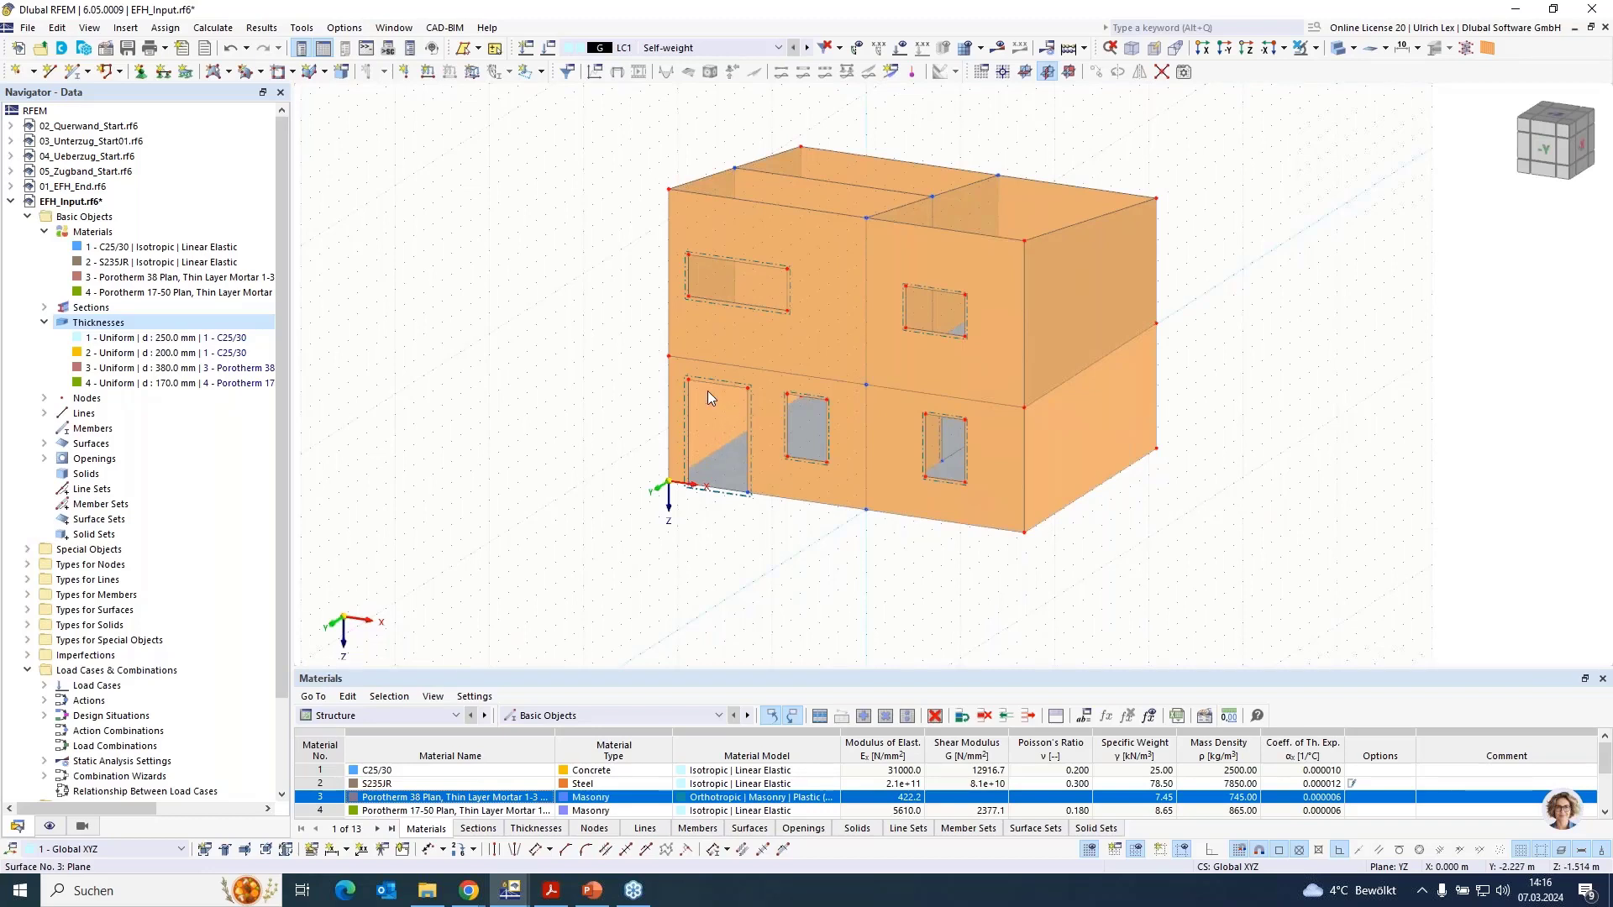
scroll(707, 391, up, 3)
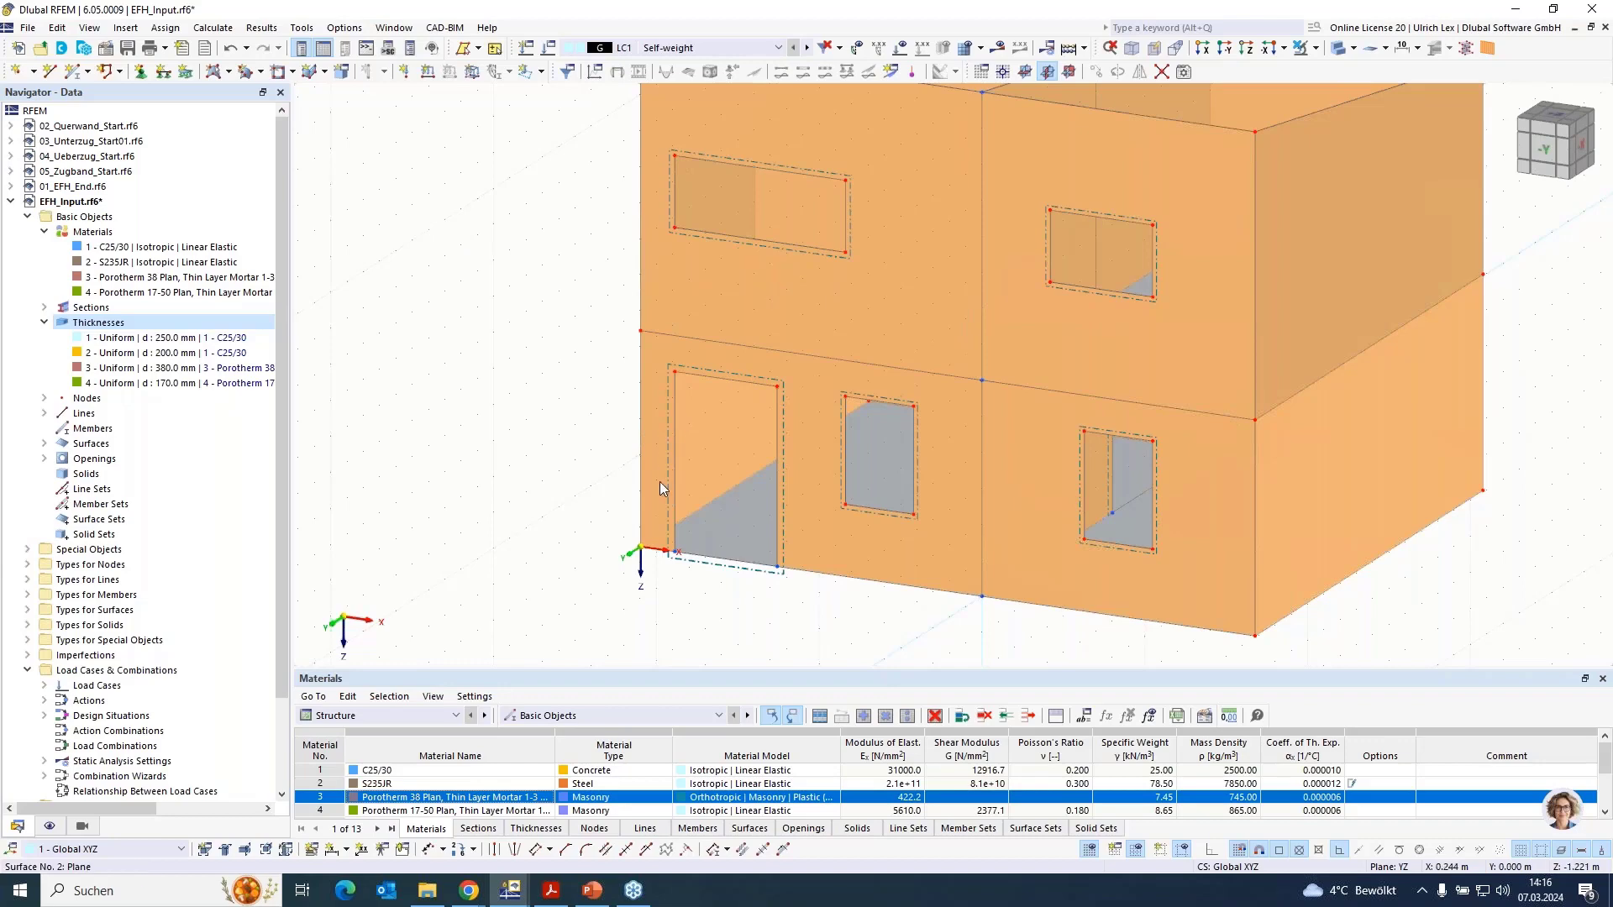
scroll(659, 482, down, 2)
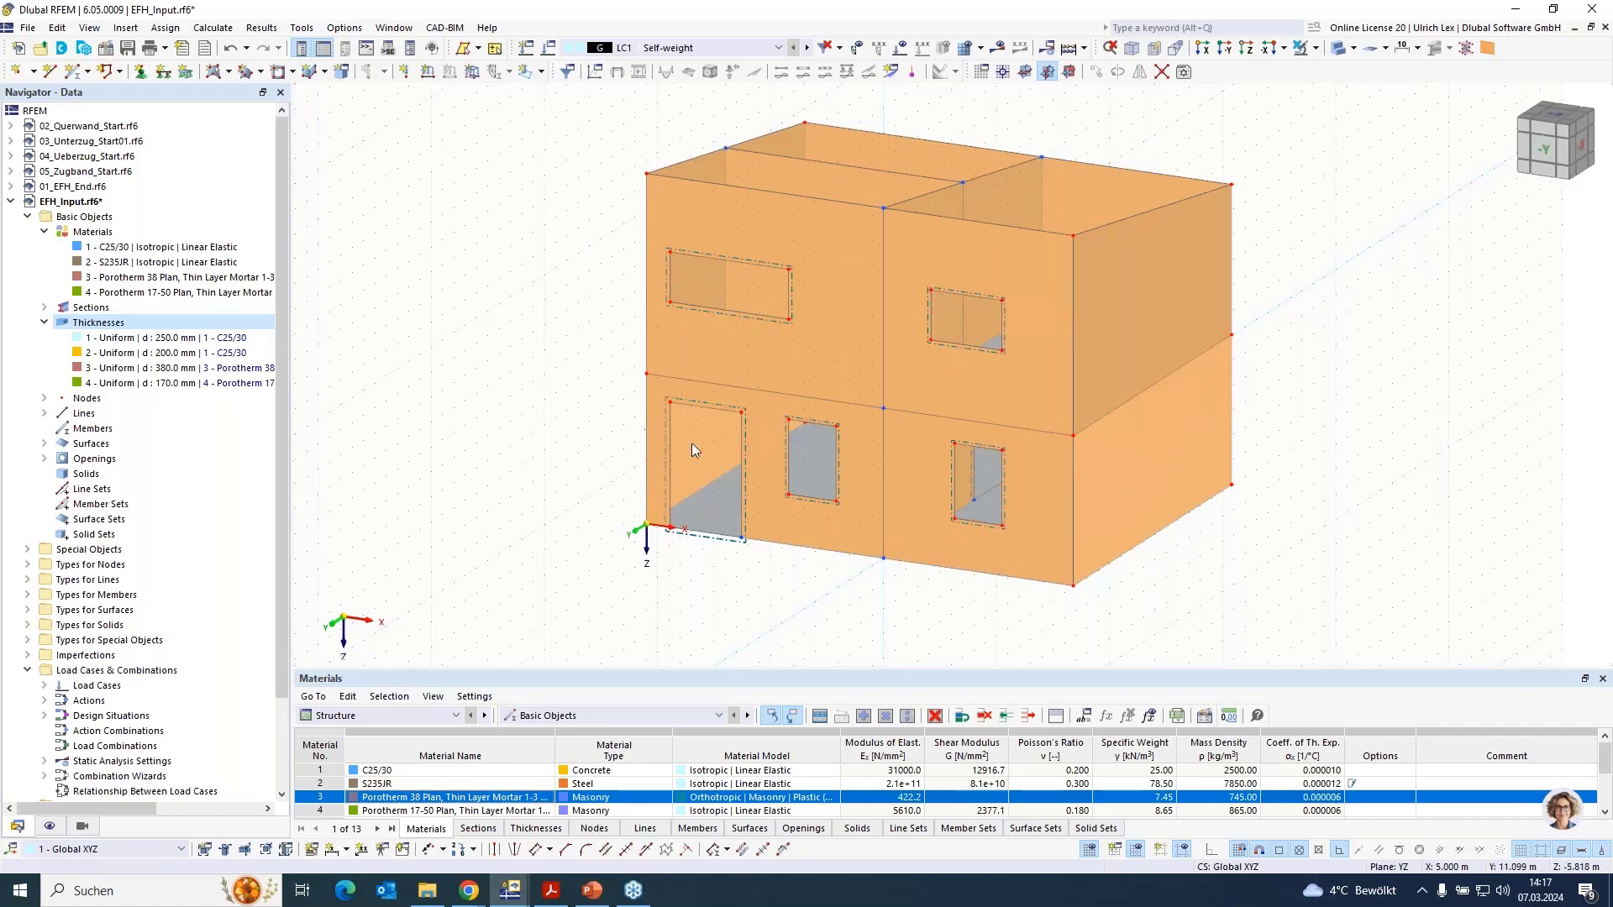
Edit the top edge line of the wide upper-floor window opening in the front wall and assign a beam member to it
scroll(727, 222, up, 3)
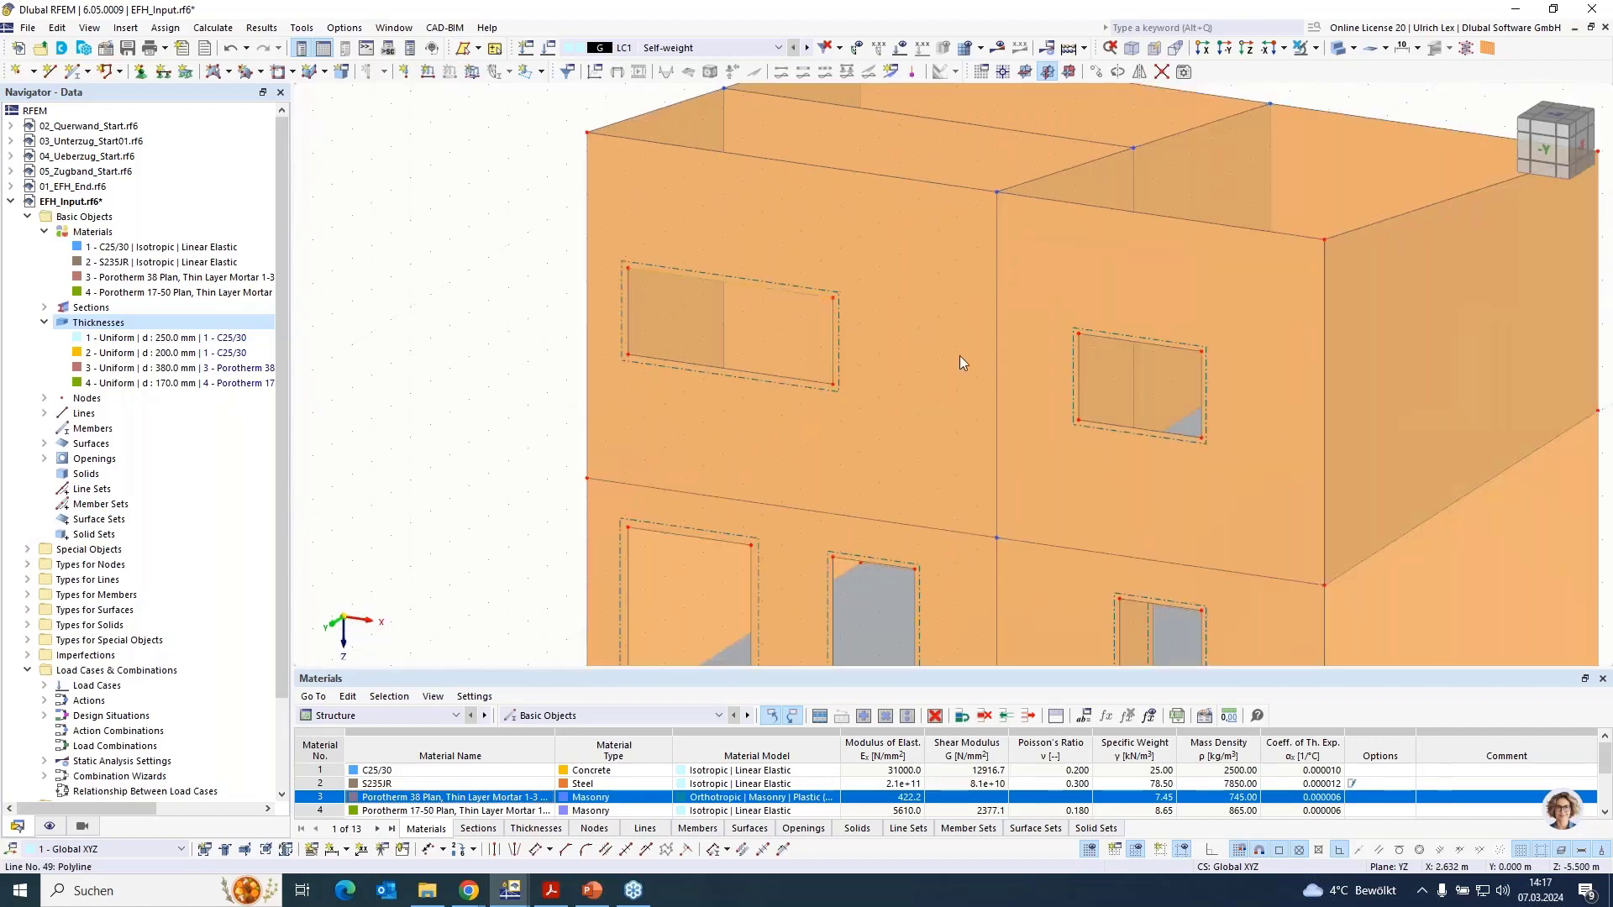
double_click(458, 377)
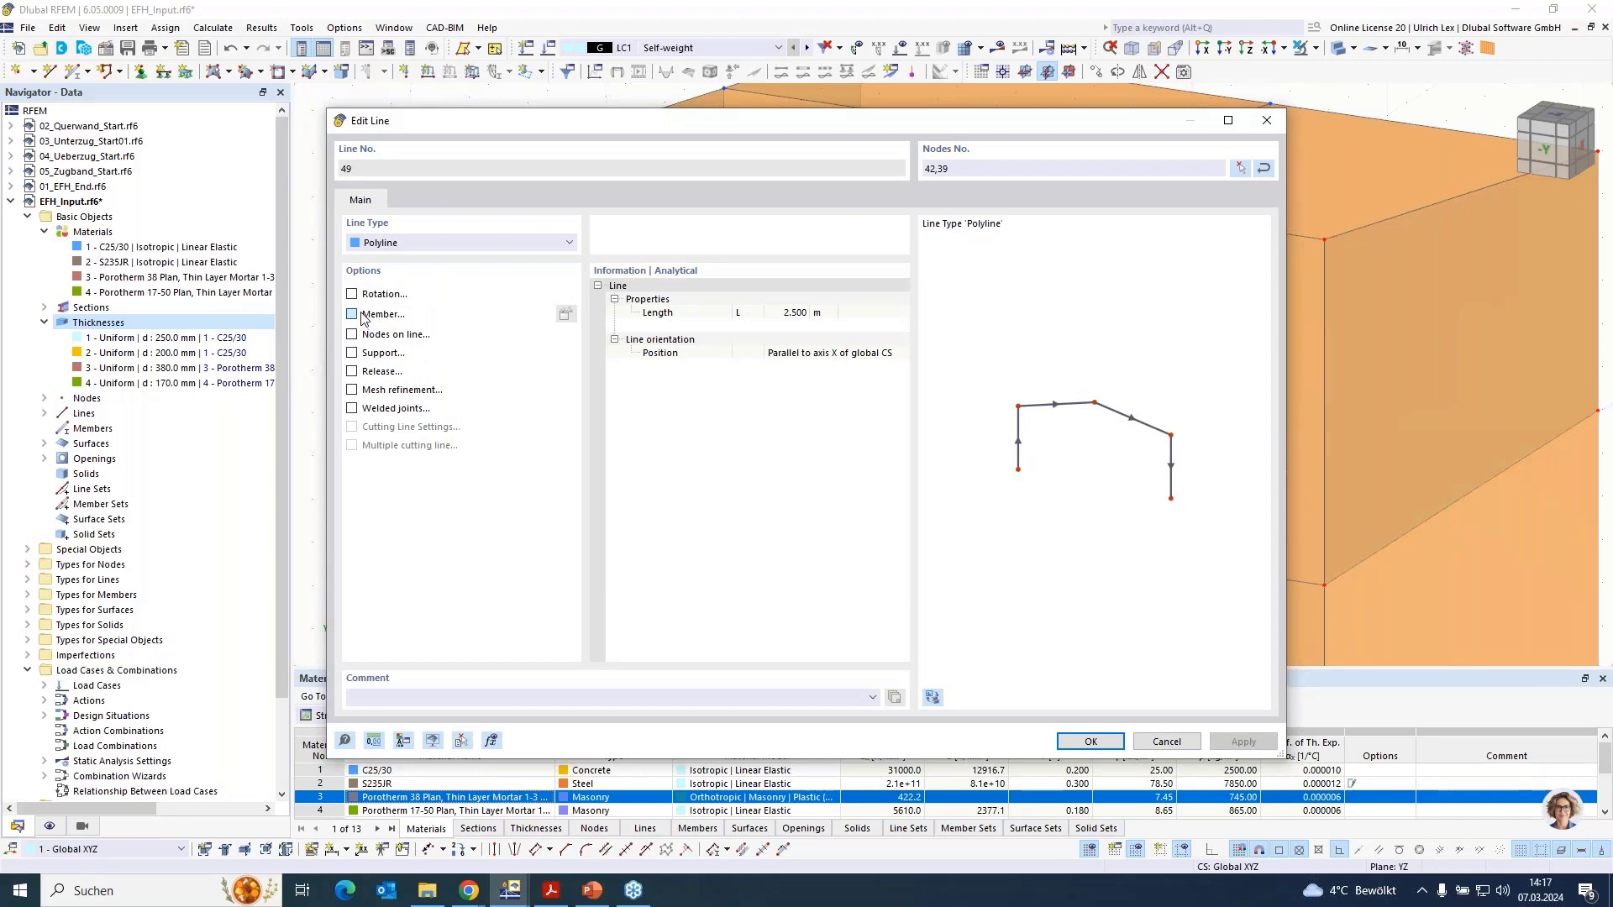
click(351, 313)
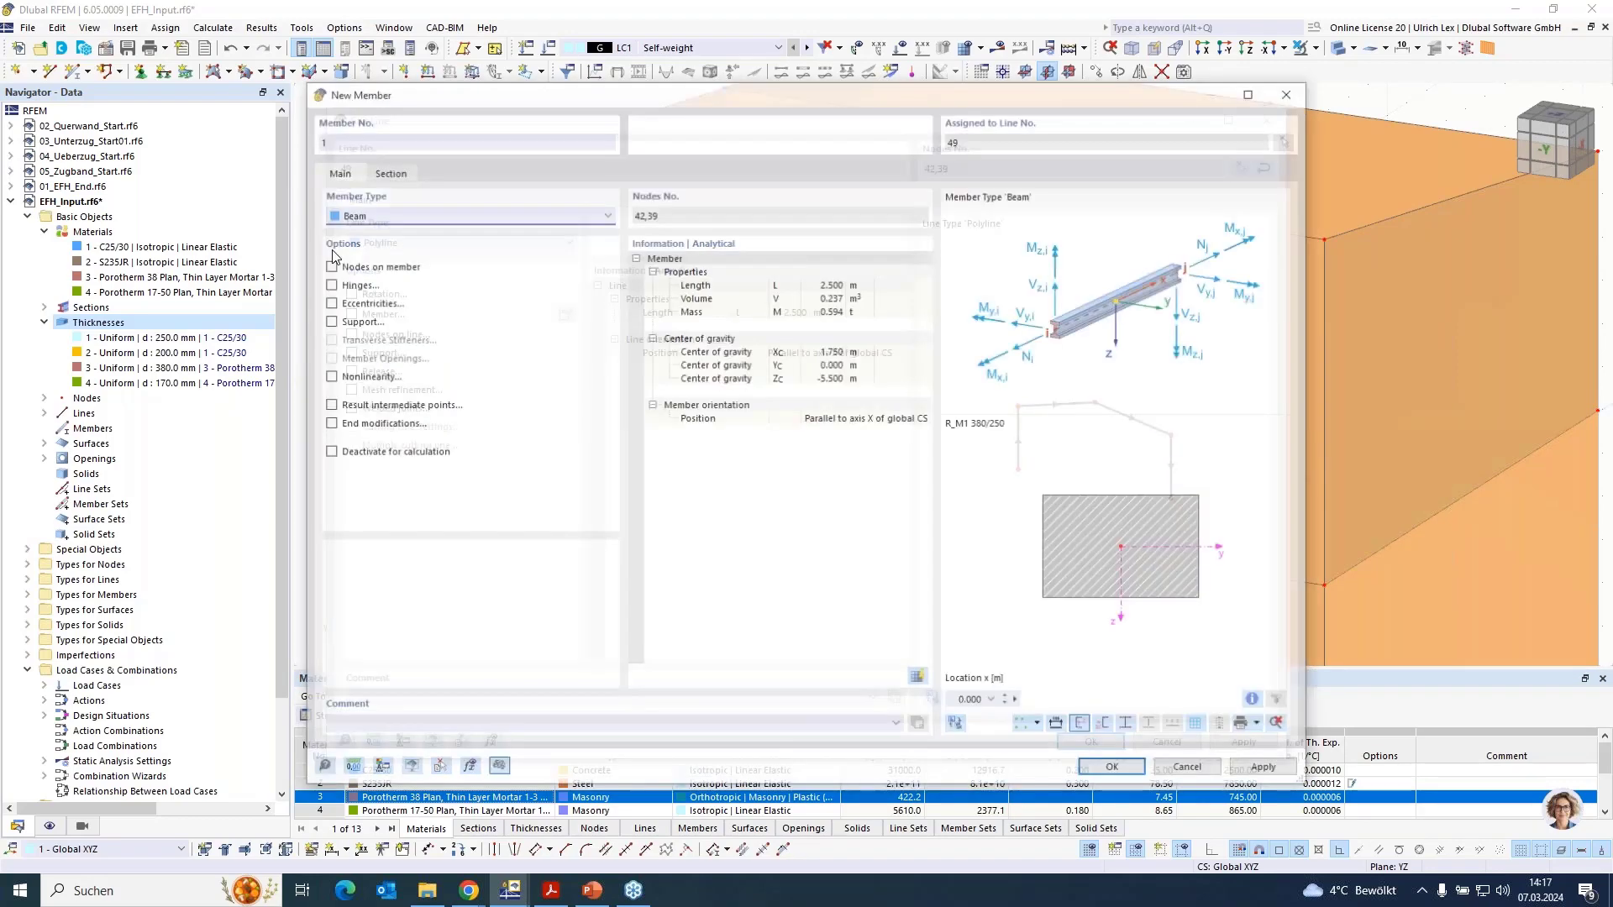
Create a massive rectangular C25/30 section, 380 mm wide and 150 mm deep, for the window lintel member and apply it to the line
click(391, 171)
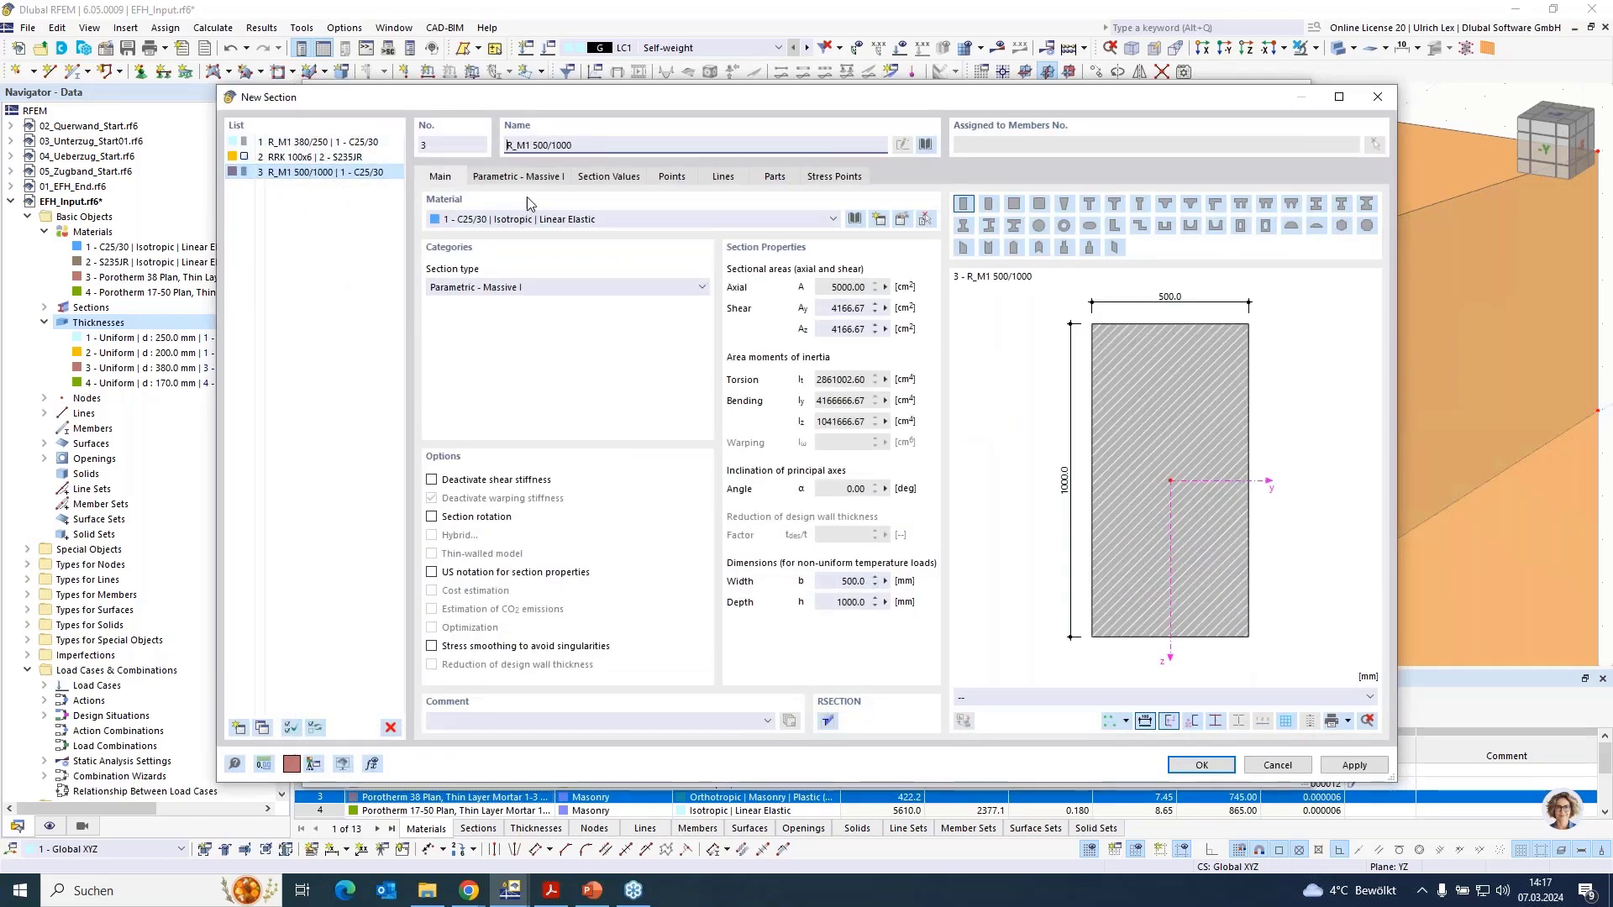
click(554, 175)
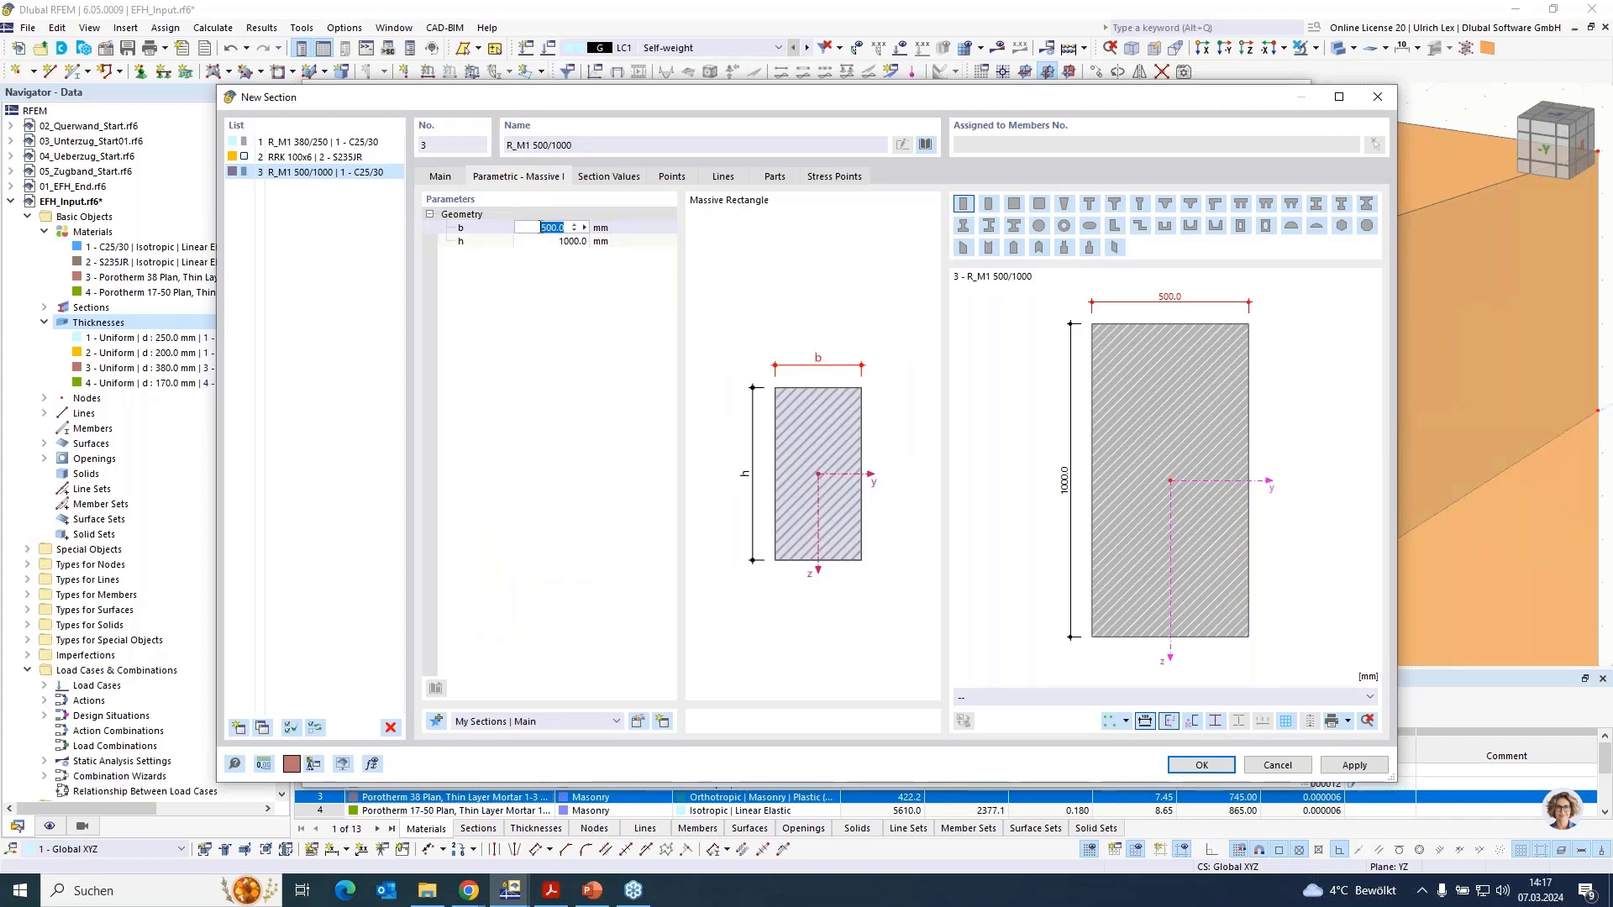
text(380)
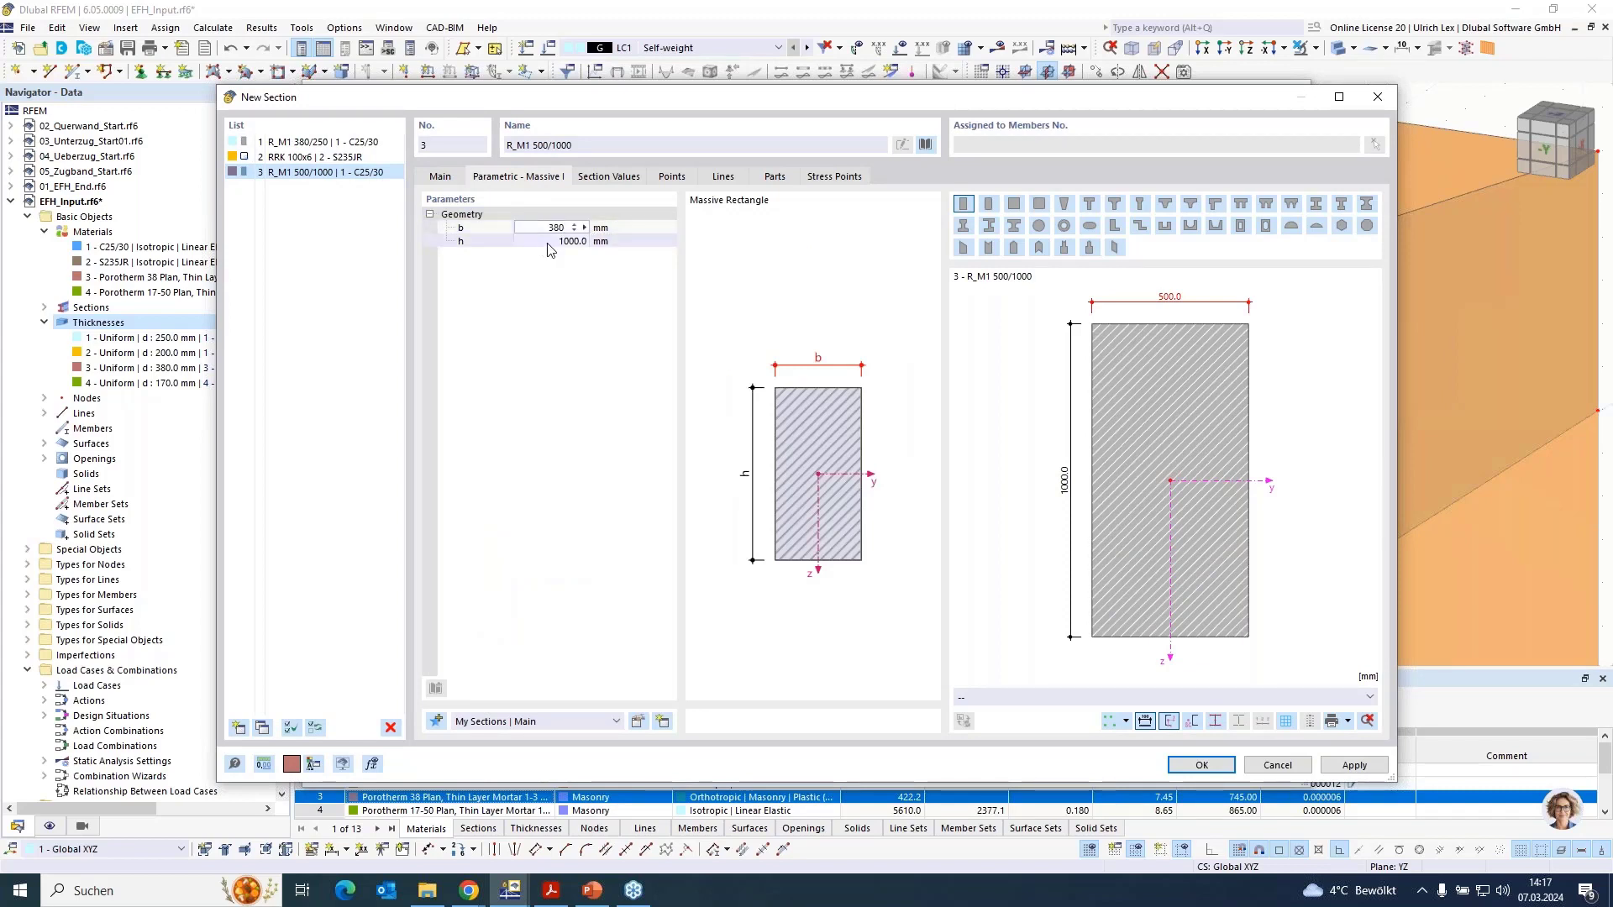
key(Tab)
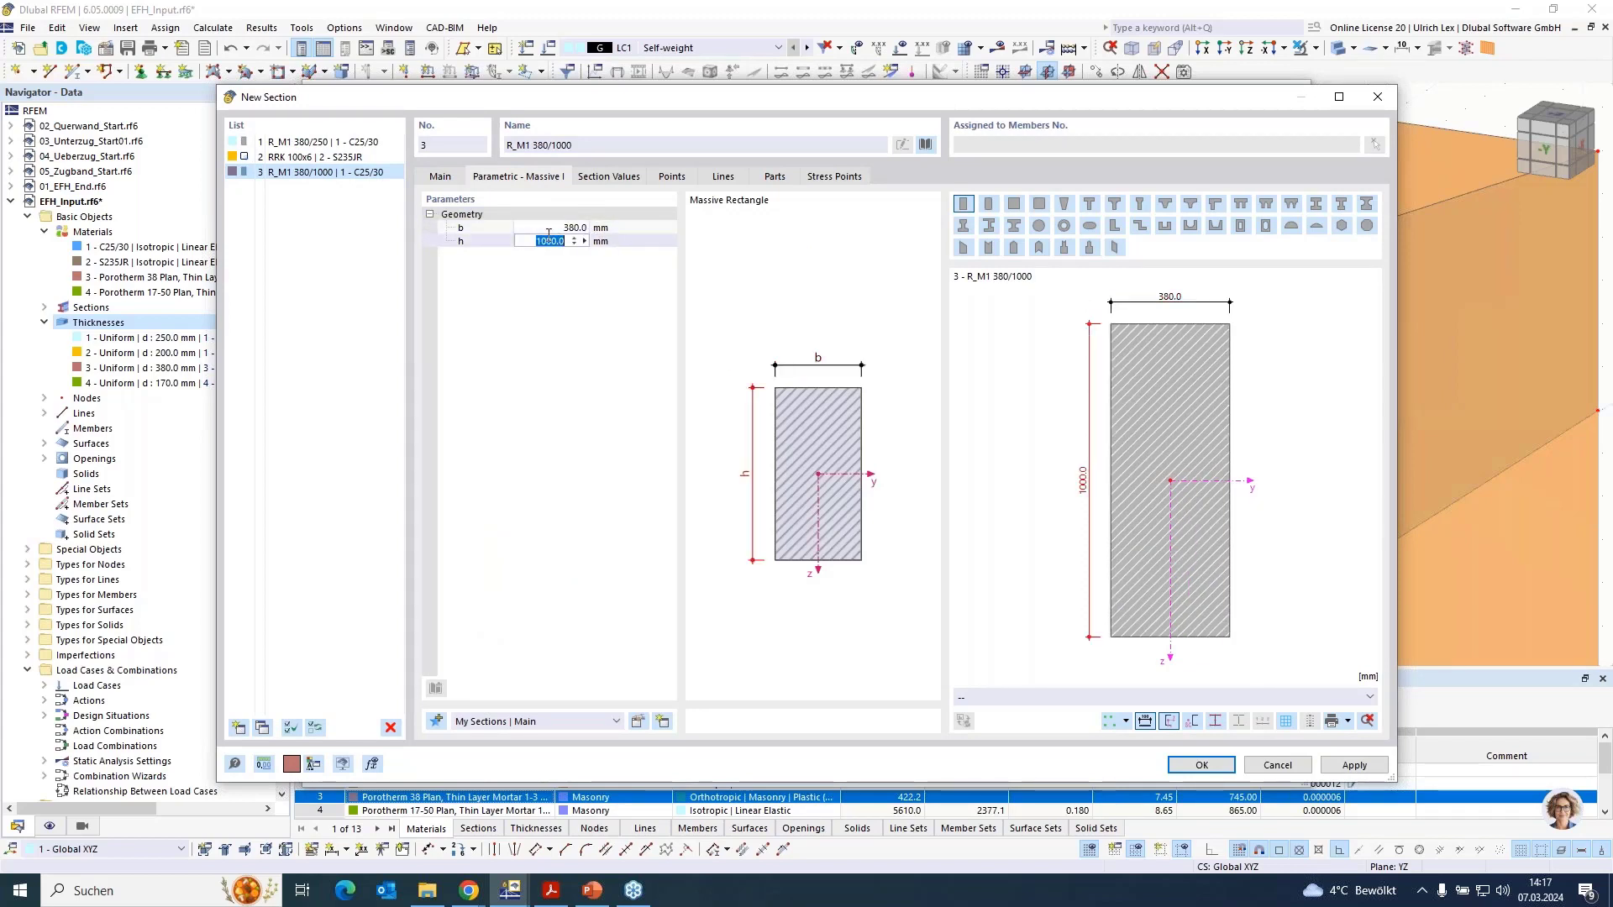
text(450)
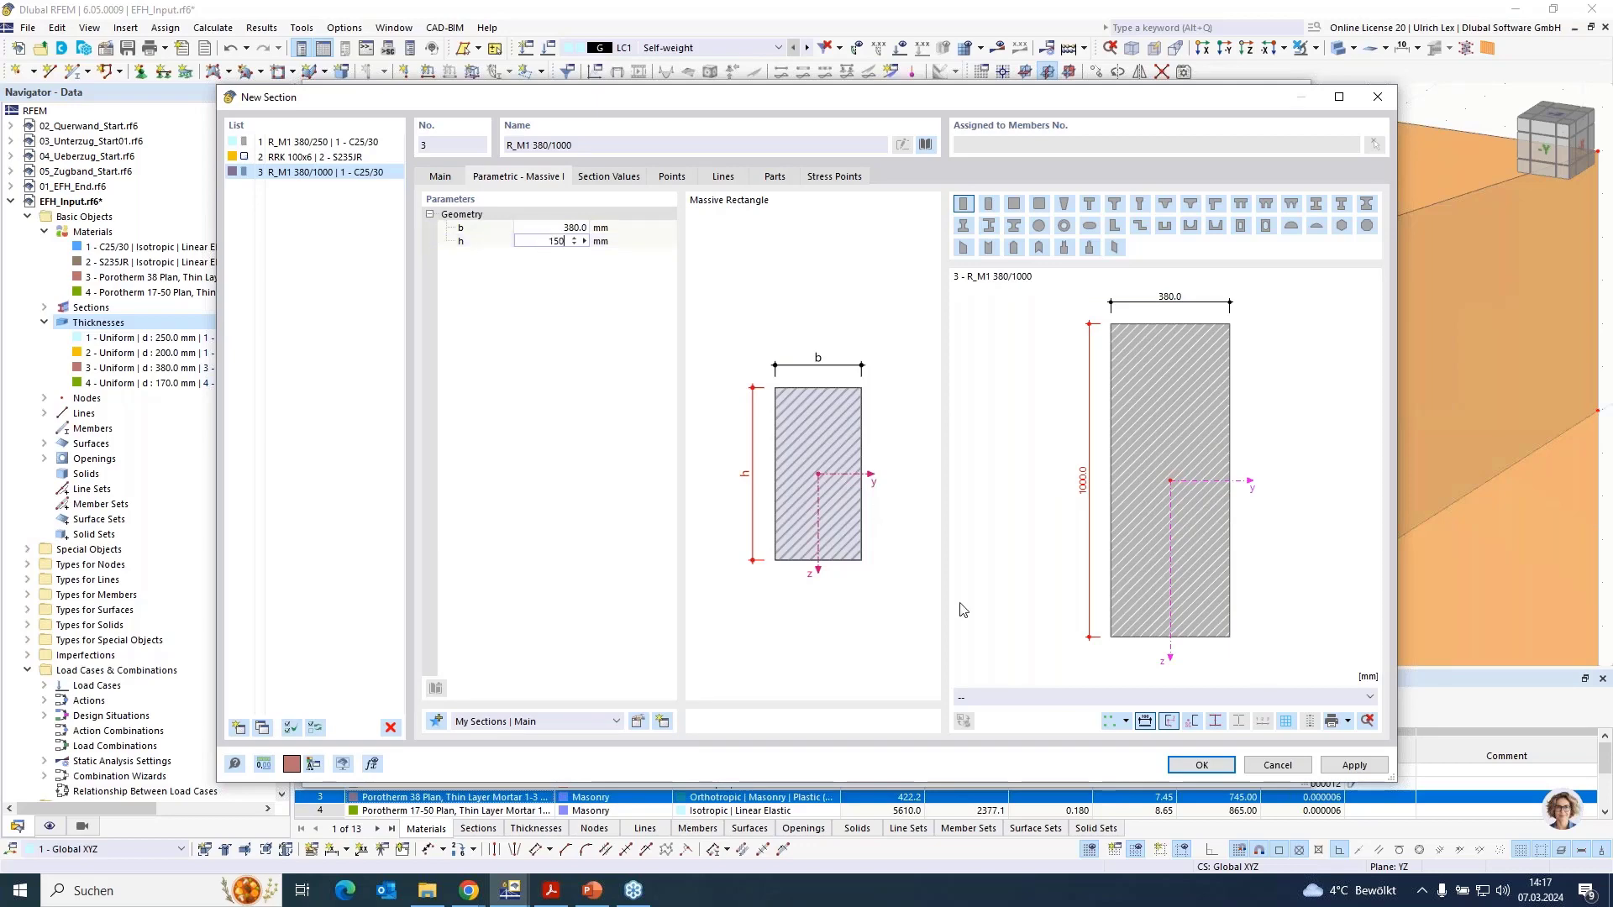
click(1186, 762)
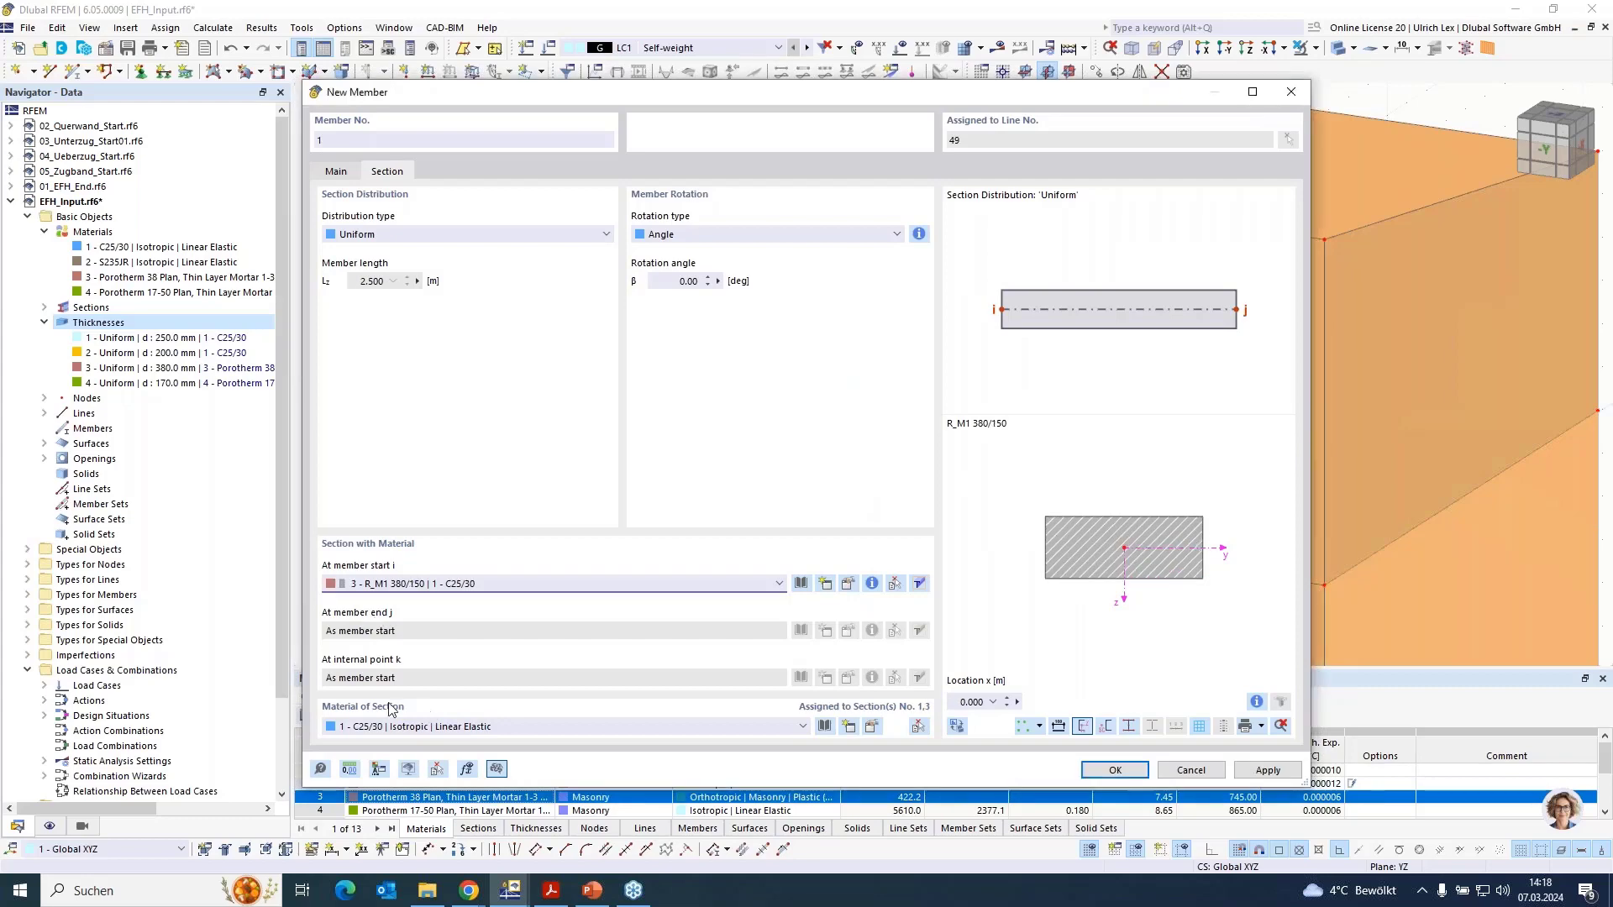
click(1118, 769)
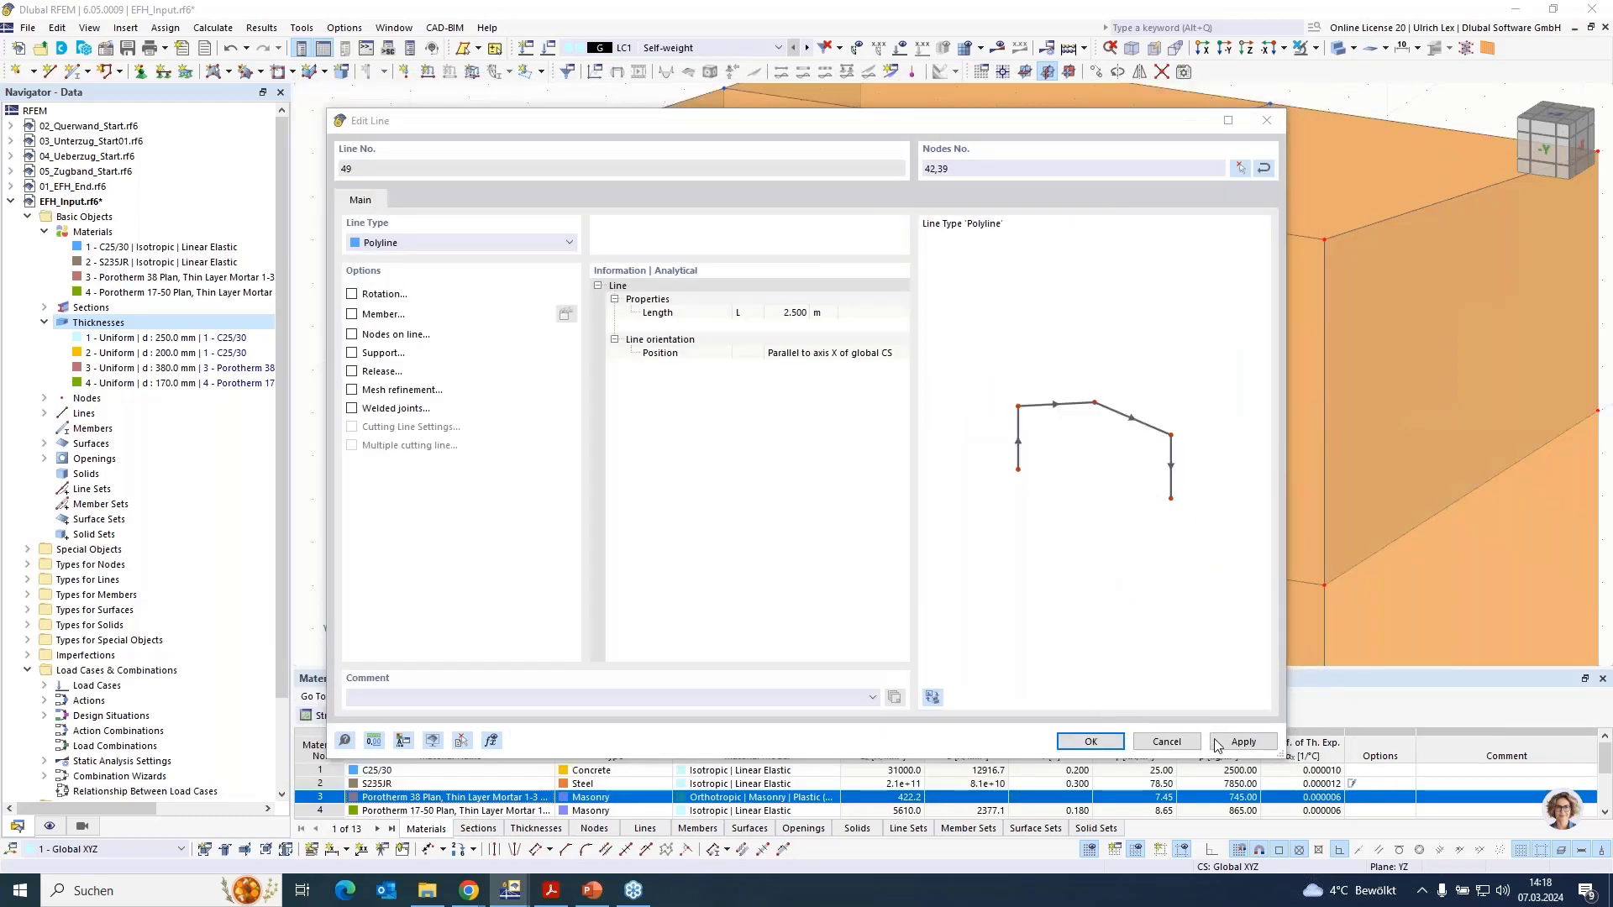
key(Return)
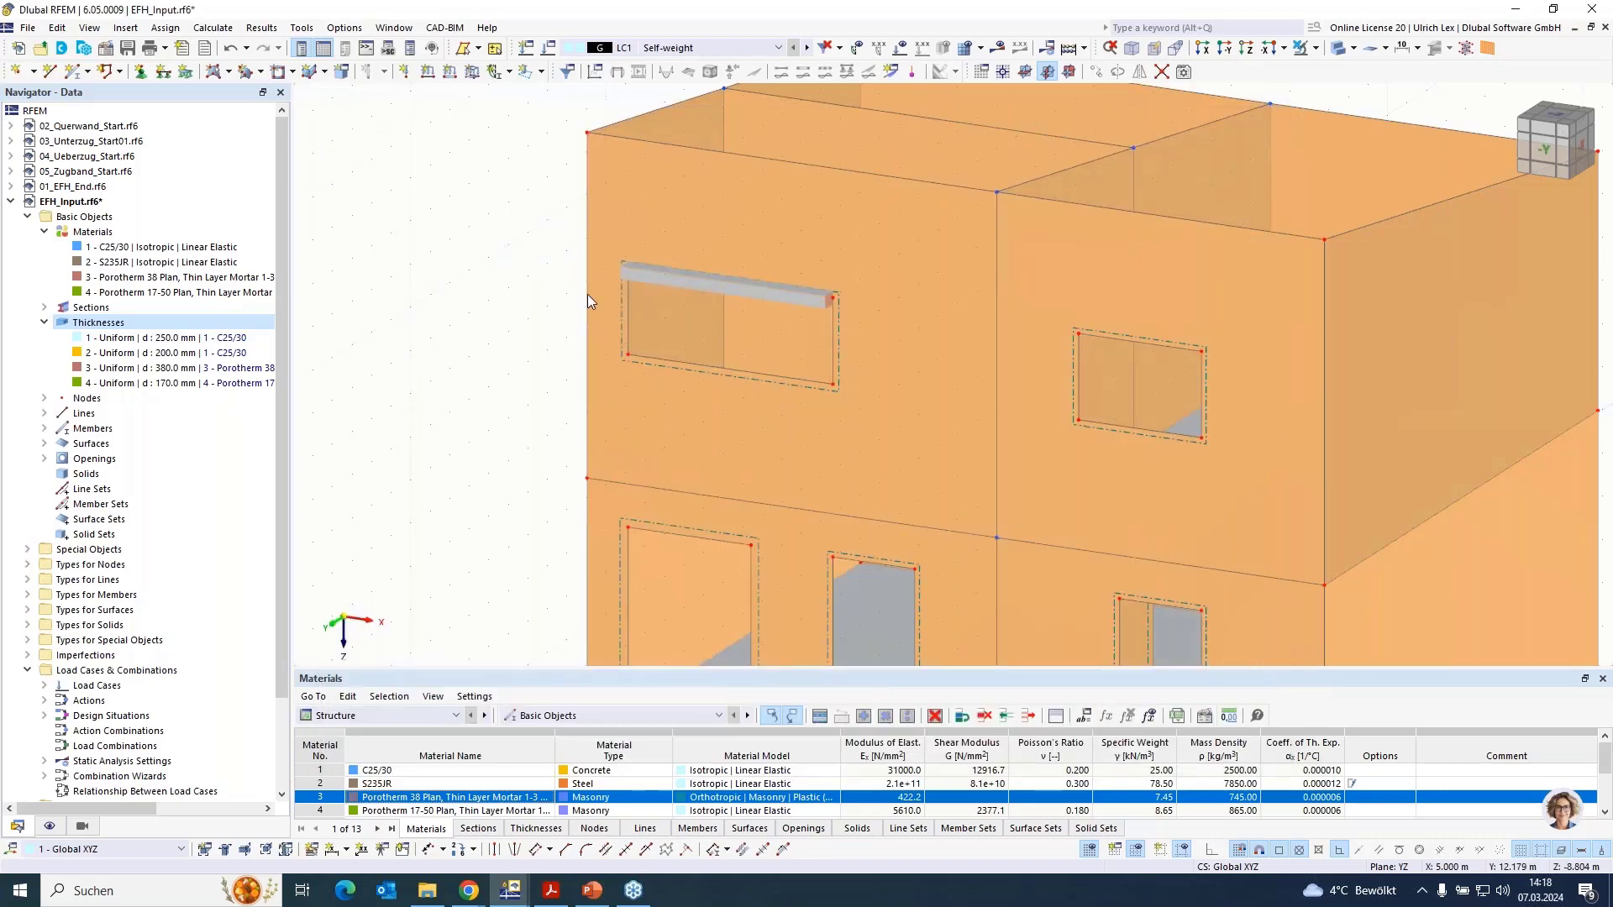
Inspect the lintel above the wide upper window and switch the model display to wireframe
scroll(529, 198, down, 2)
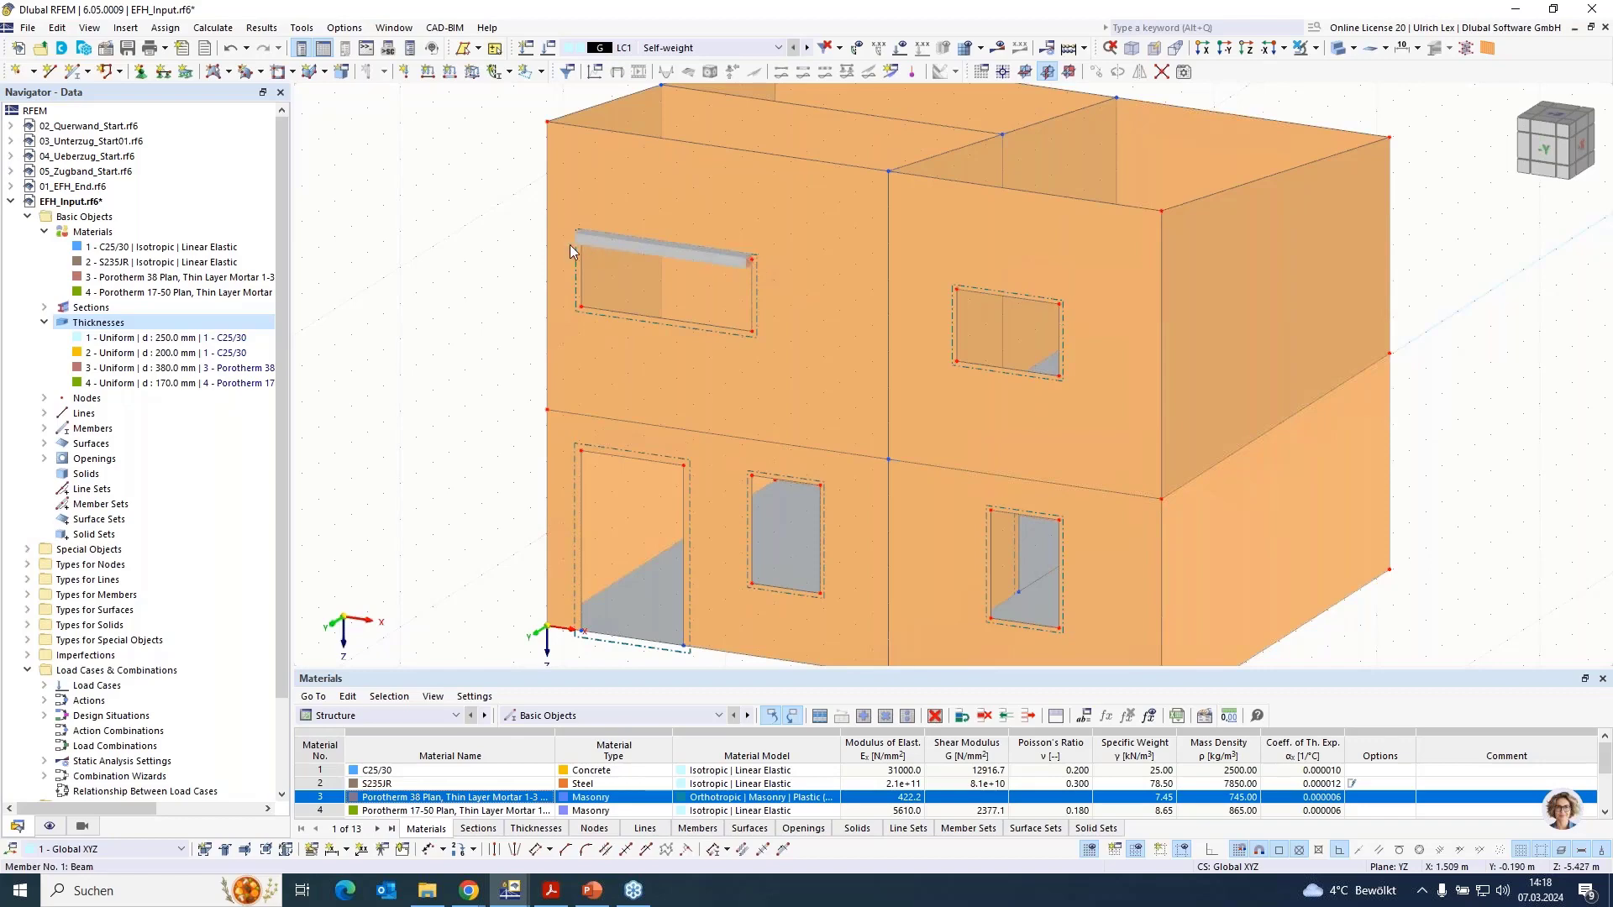
ctrl+middle_drag(431, 295, 755, 362)
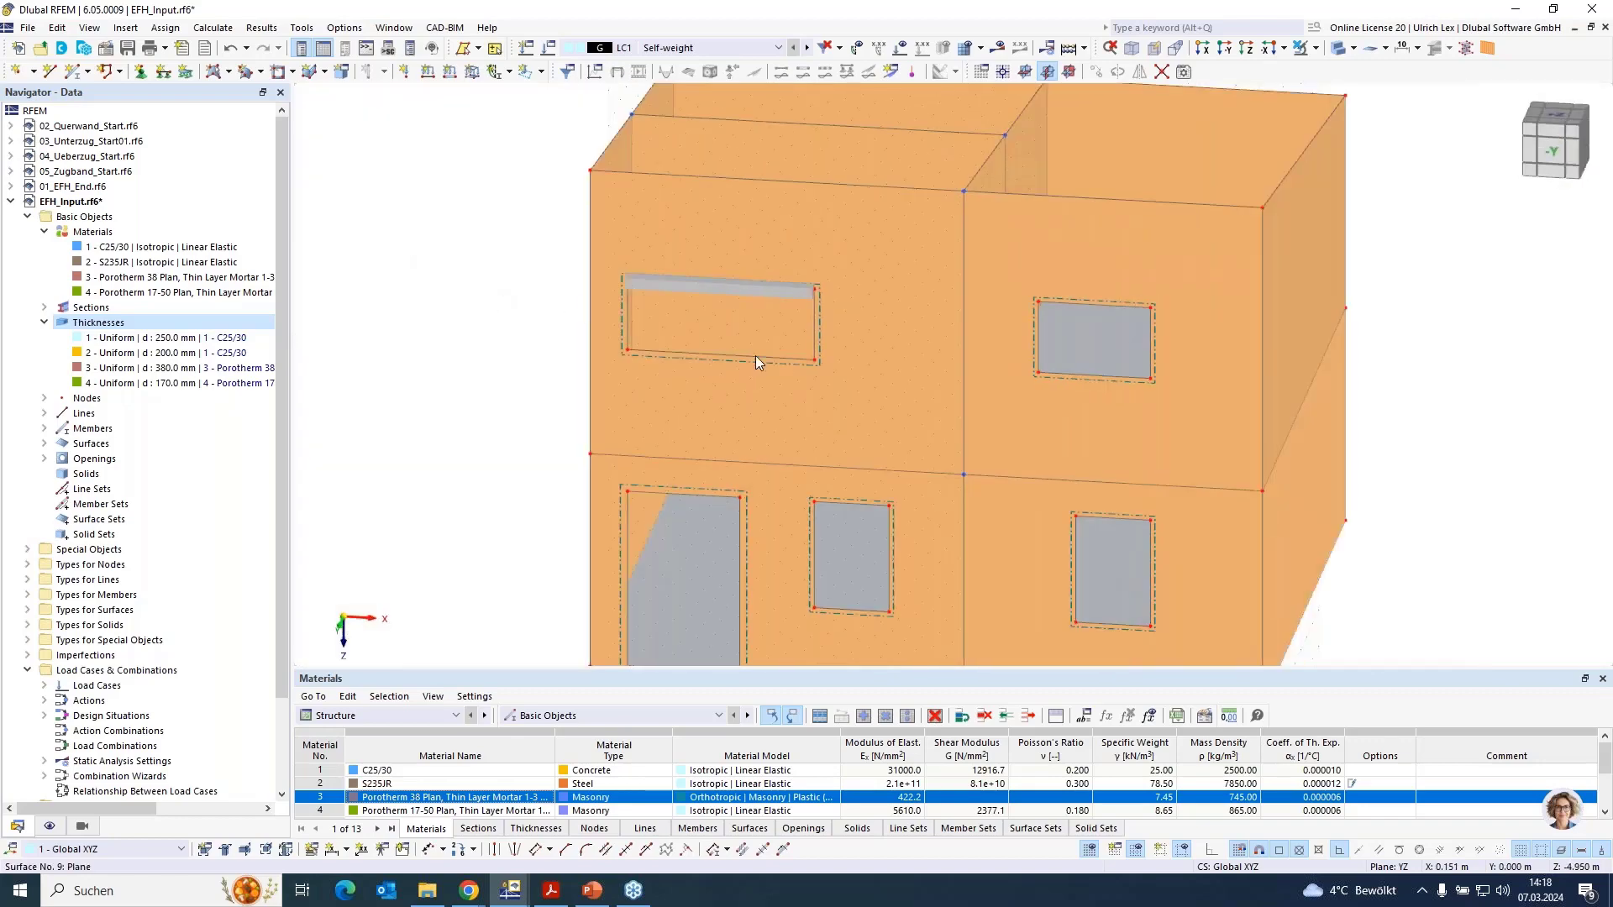
scroll(675, 301, up, 4)
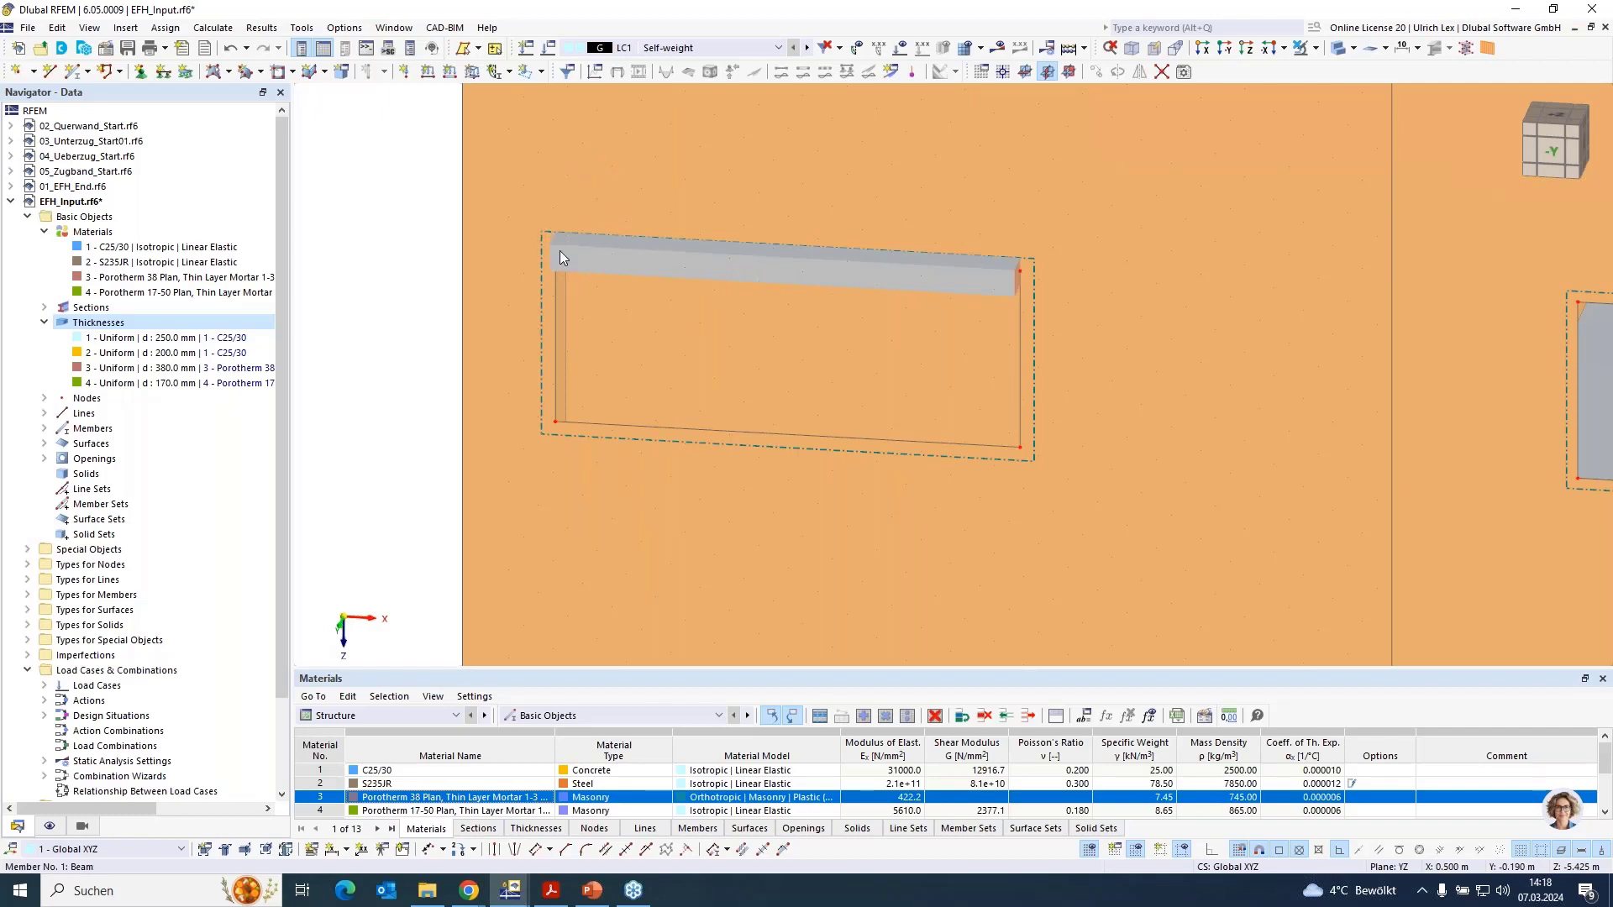
click(1340, 47)
scroll(551, 243, up, 3)
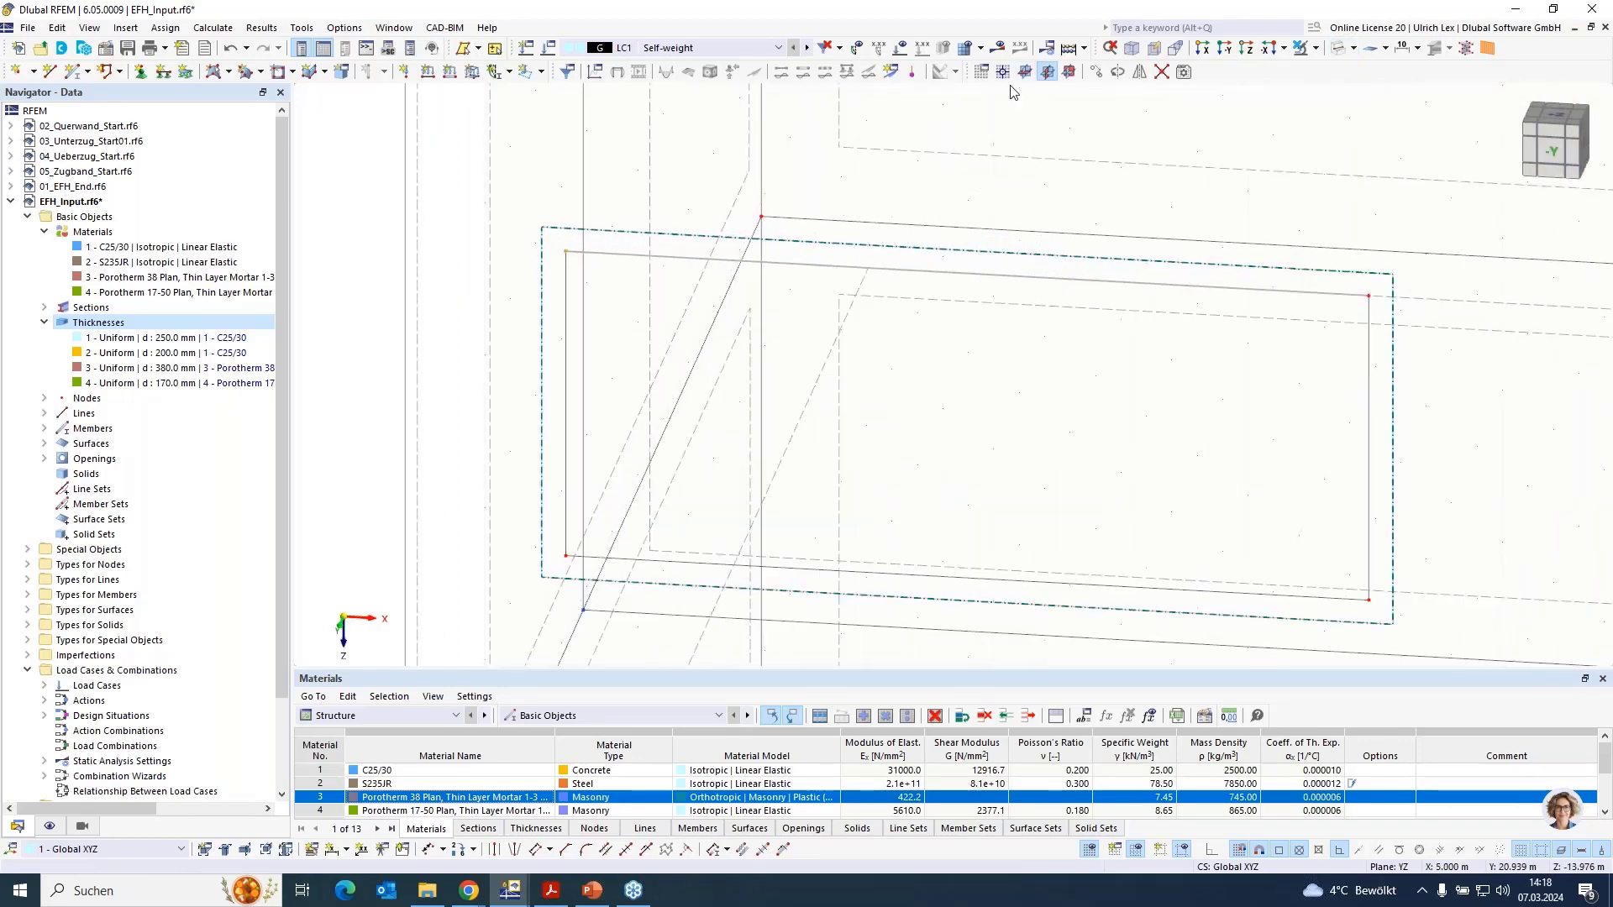
Copy the window's upper corner node at X 0.5 m once by -0.125 m in X
click(1096, 72)
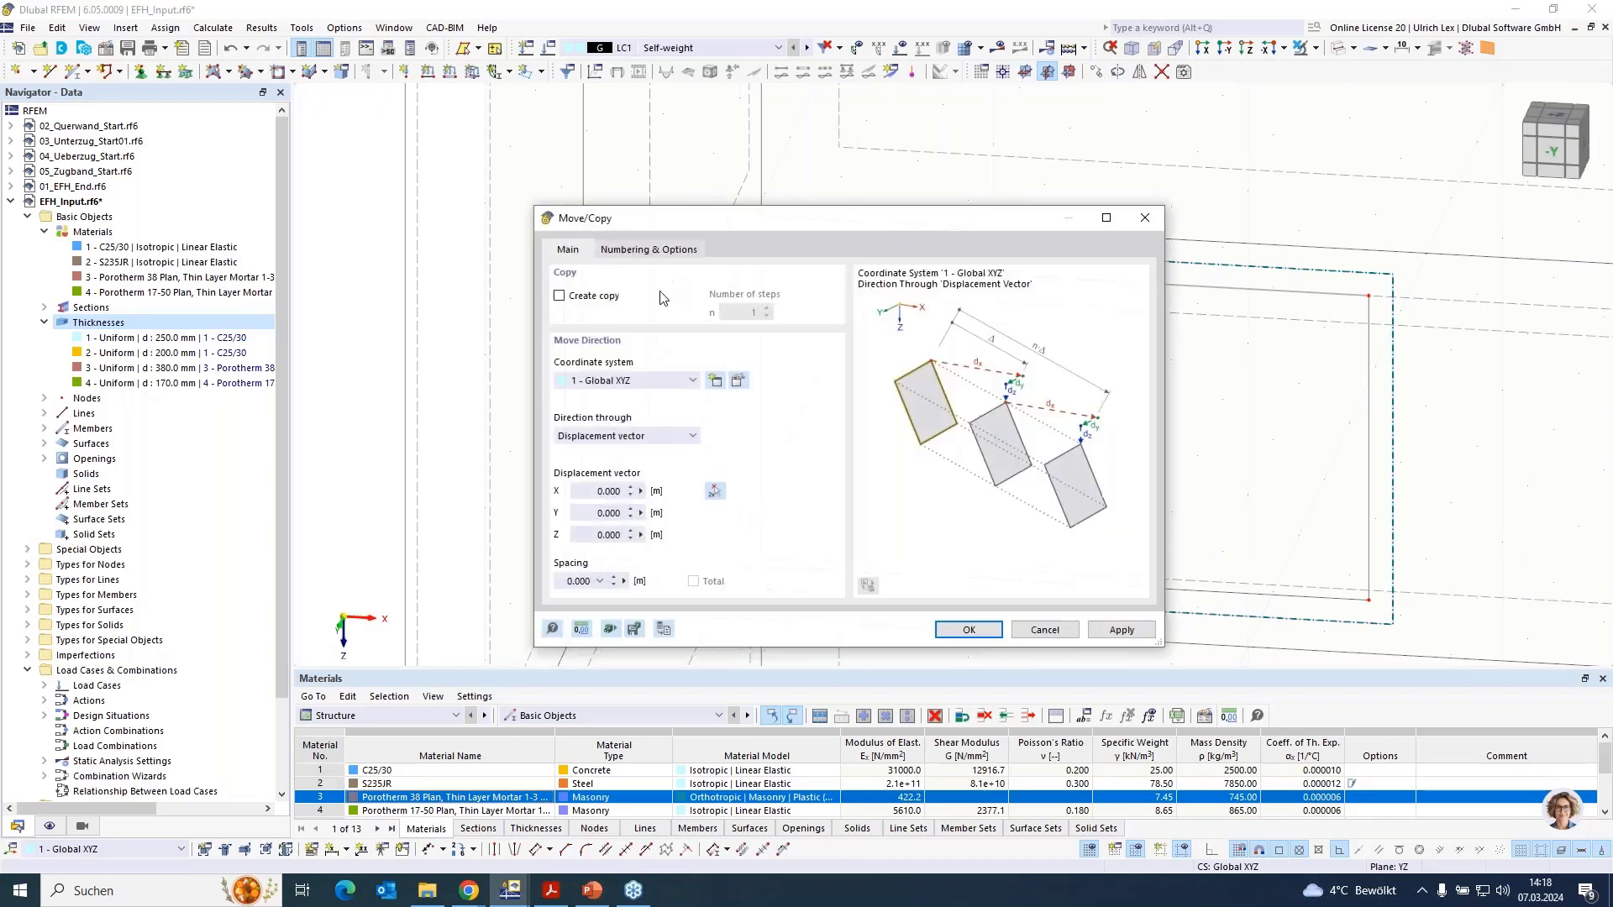
click(559, 297)
click(586, 491)
key(BackSpace)
key(Return)
Copy the window's upper corner node at X 3 m once by 0.125 m in X
scroll(1230, 311, up, 4)
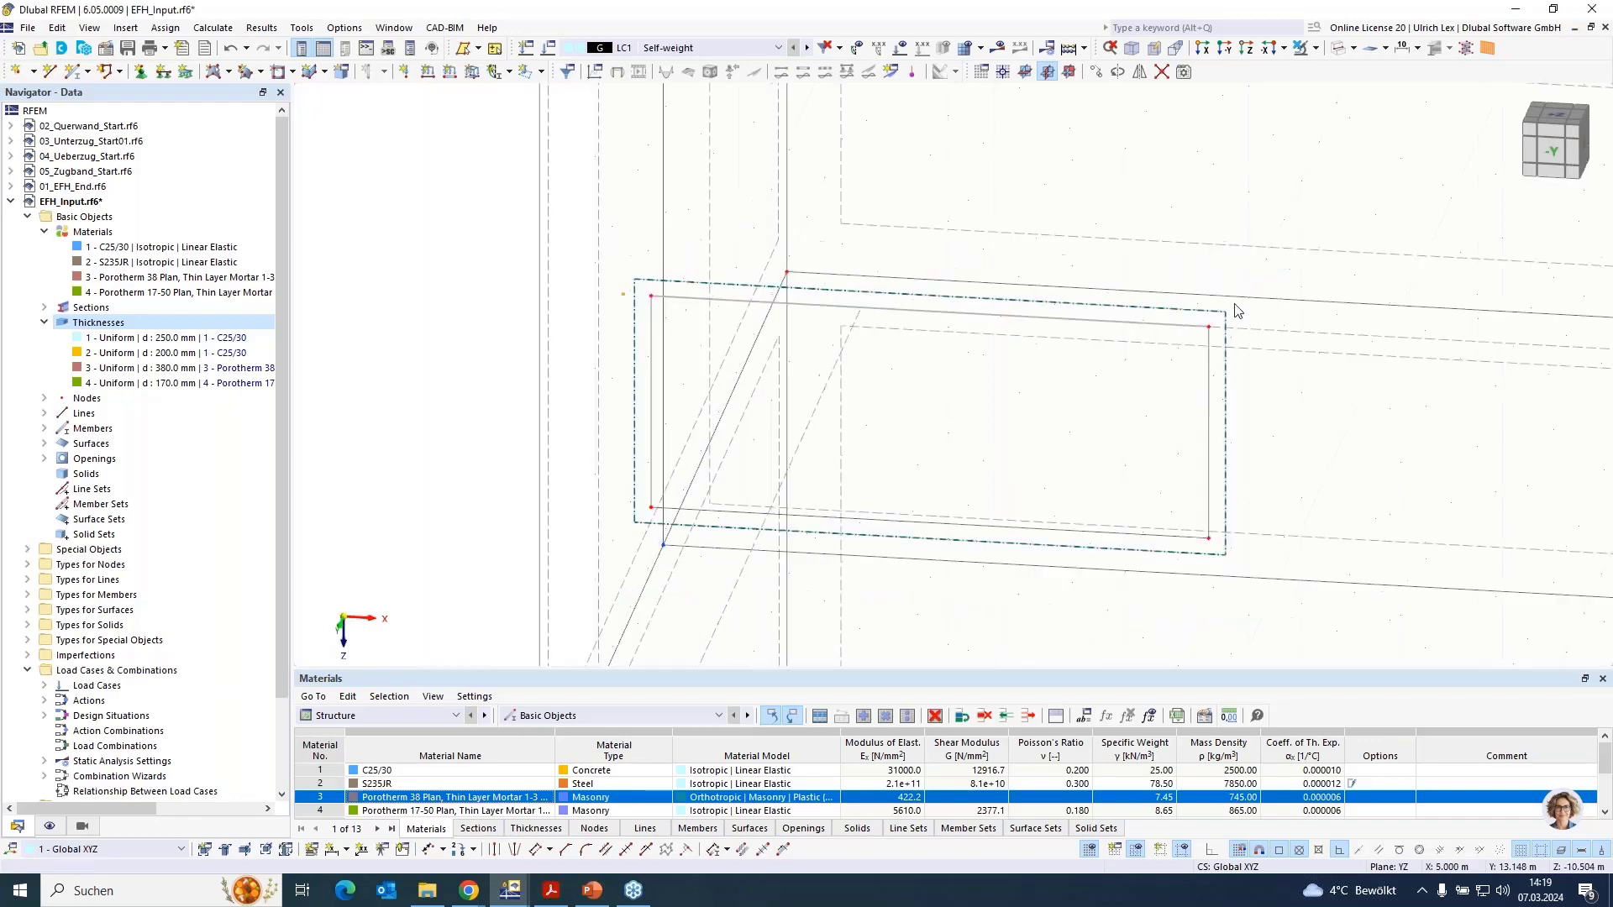
scroll(1220, 329, up, 1)
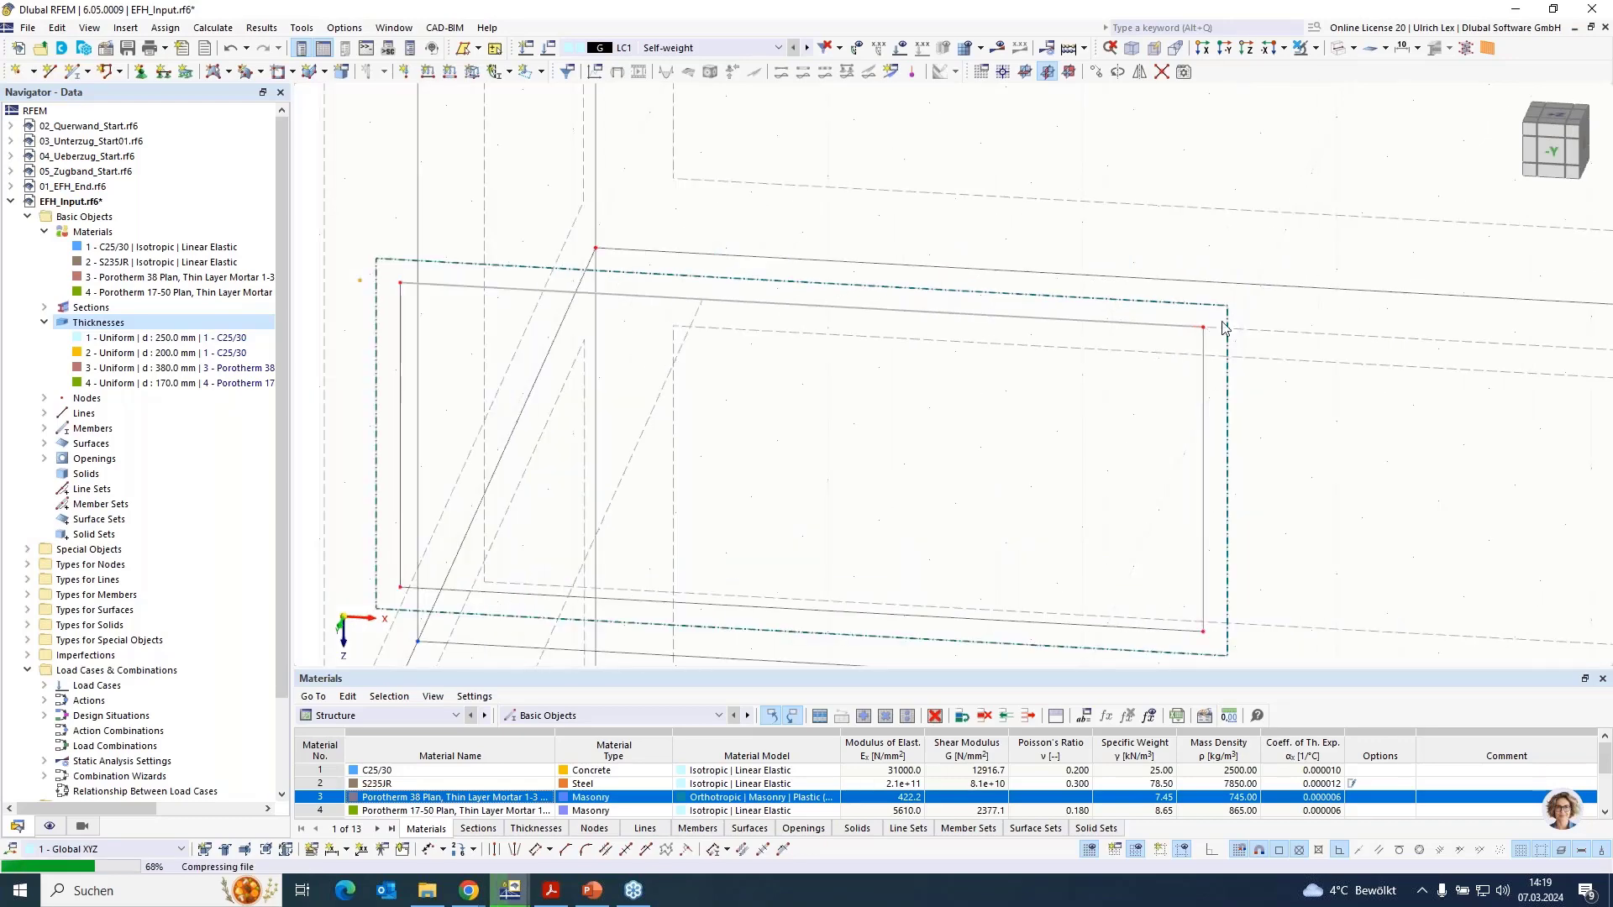
scroll(1202, 336, up, 2)
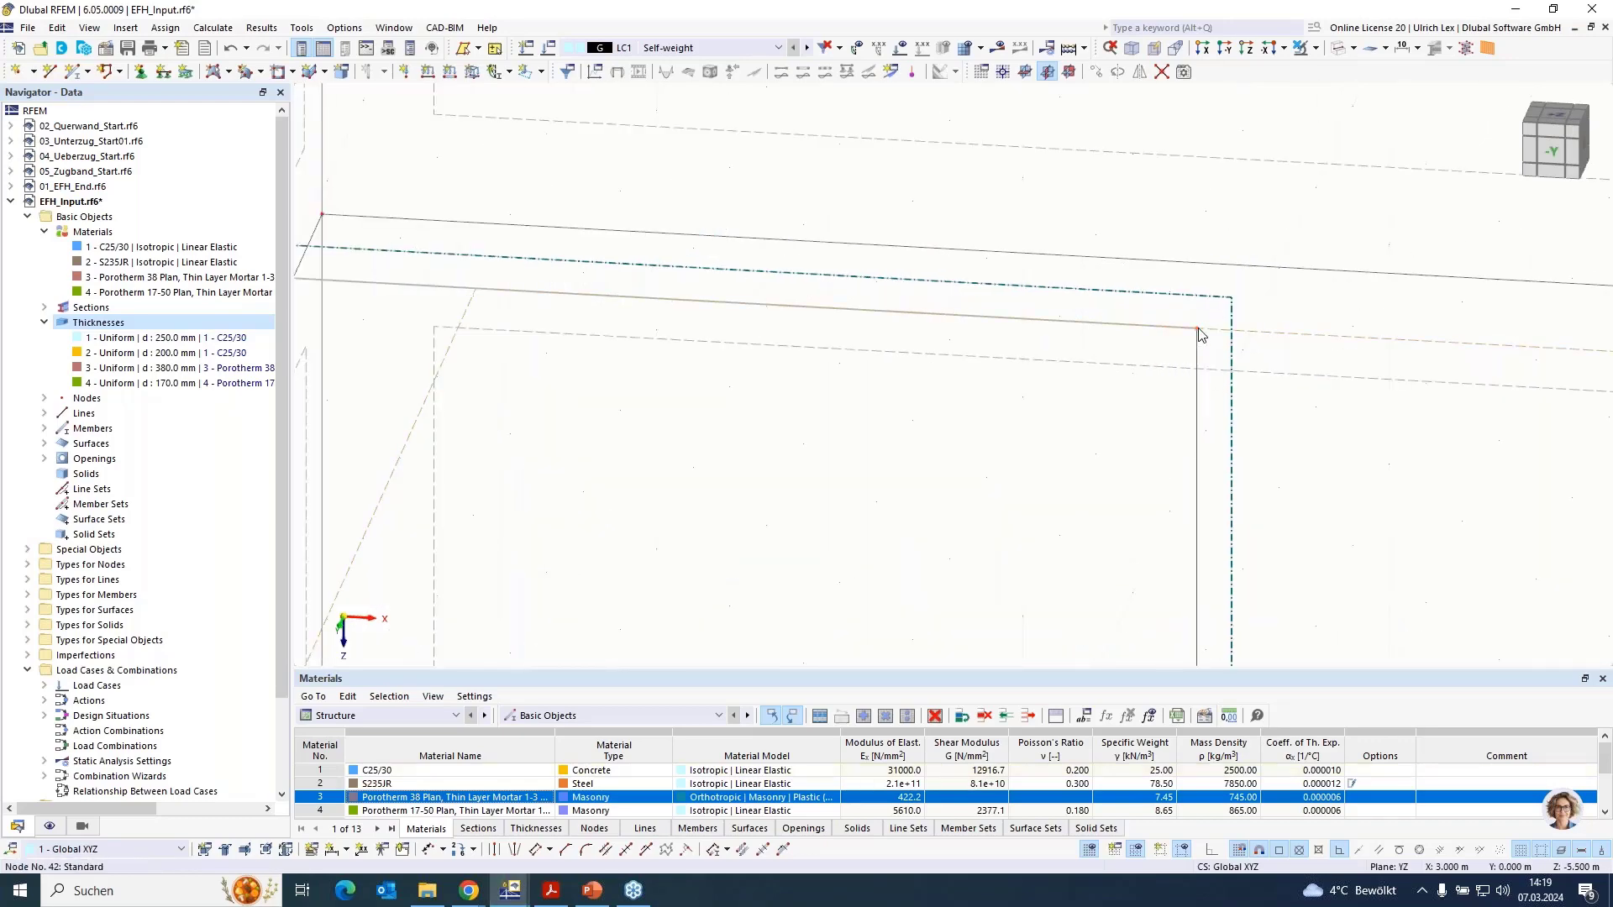
click(1095, 72)
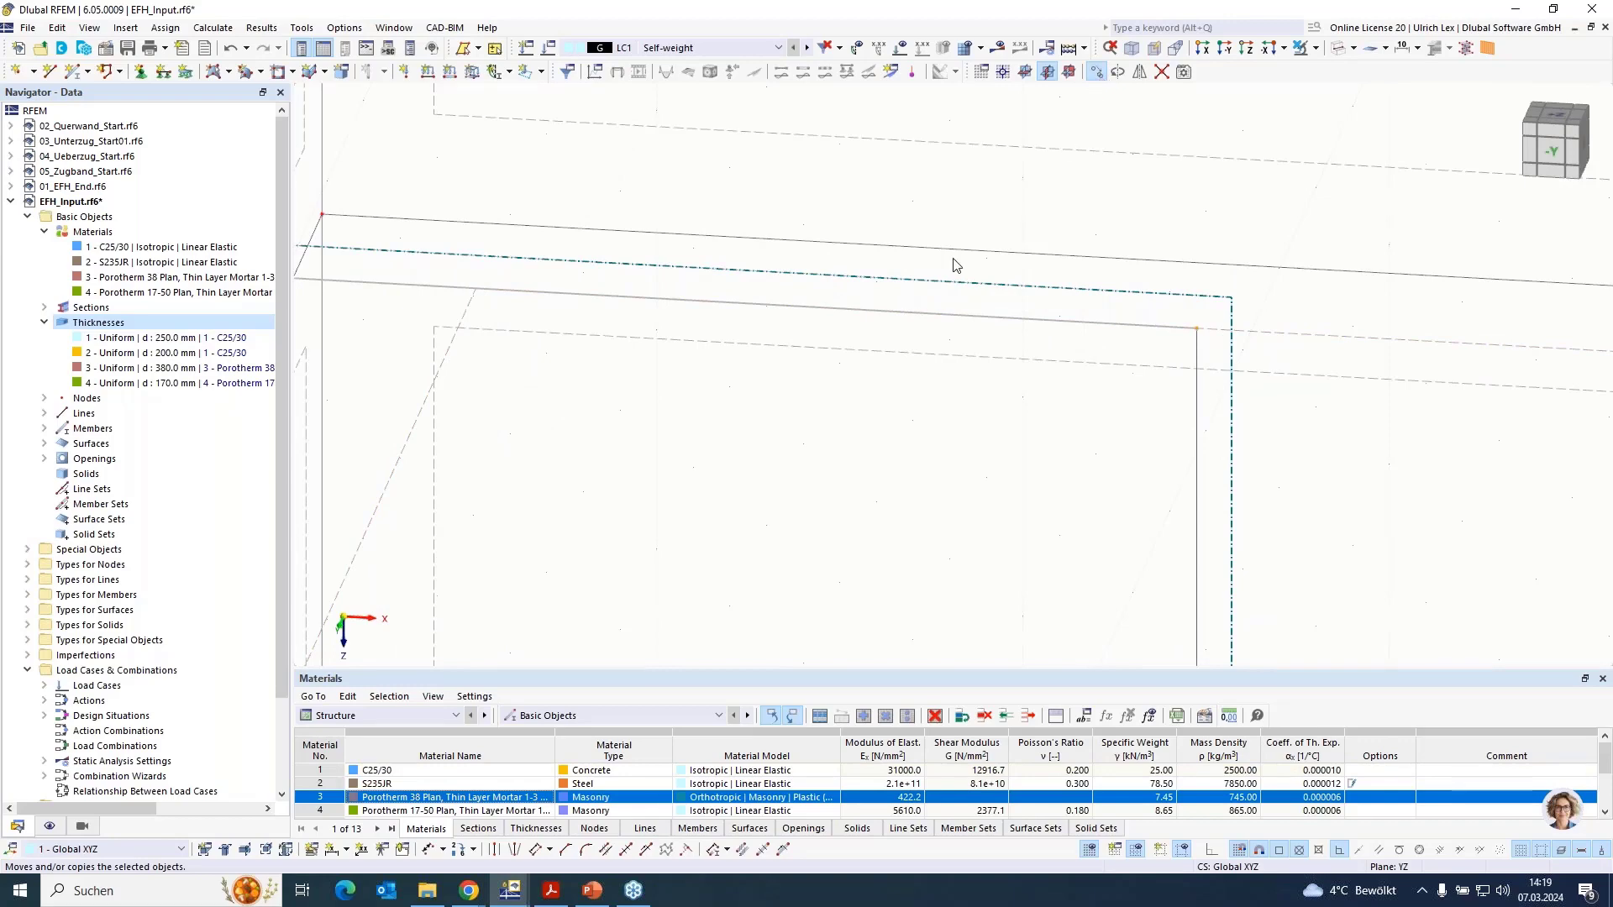
click(585, 491)
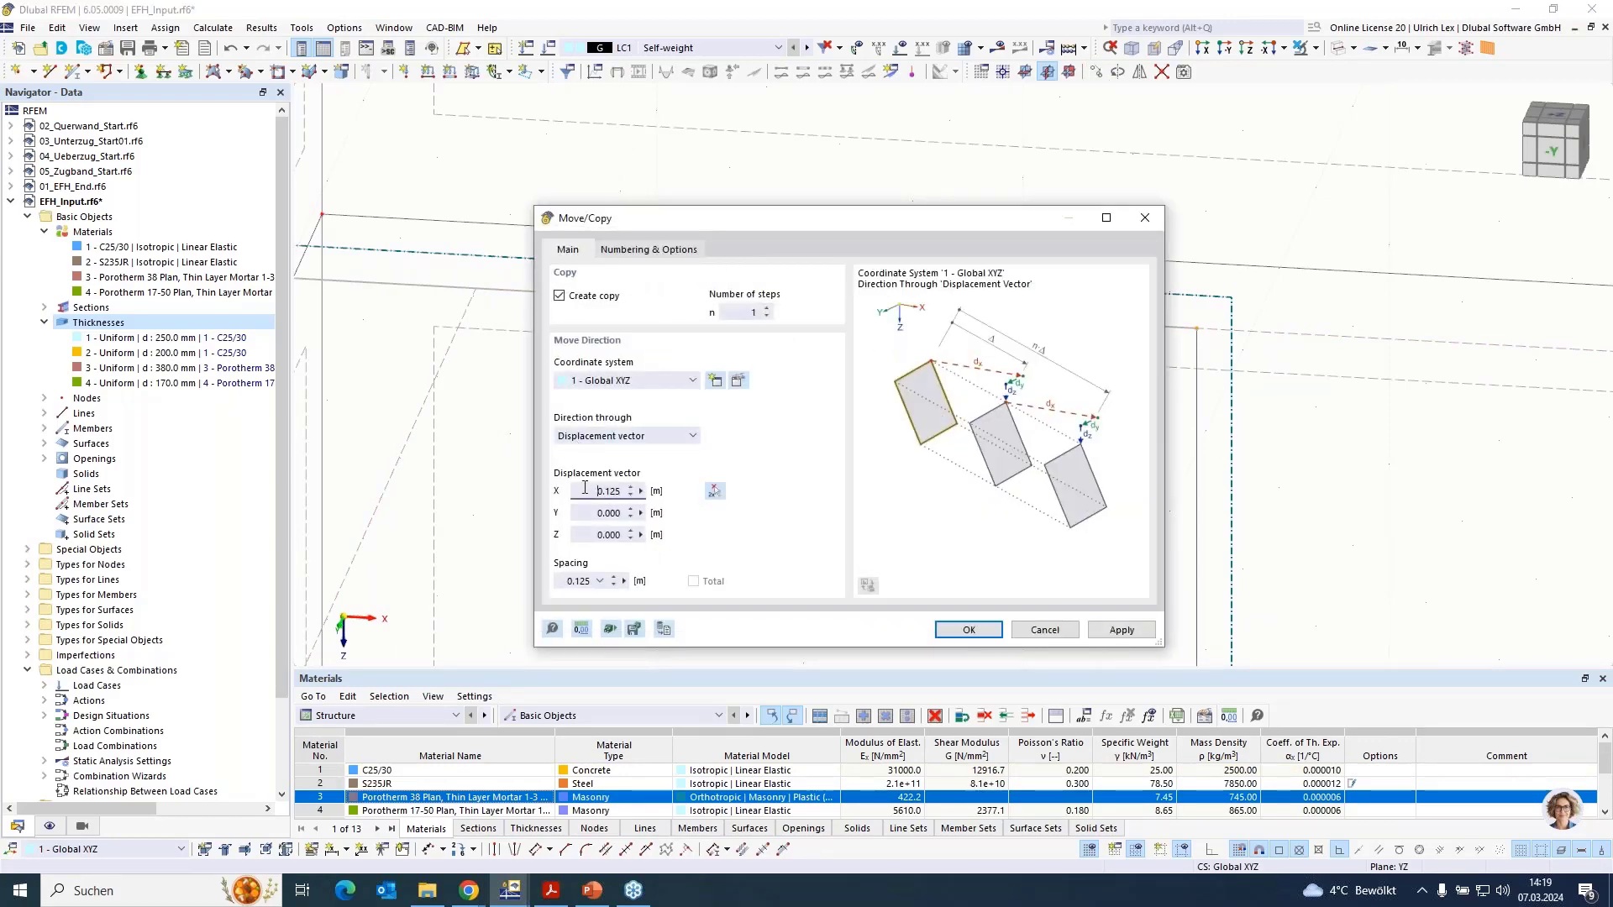
key(Return)
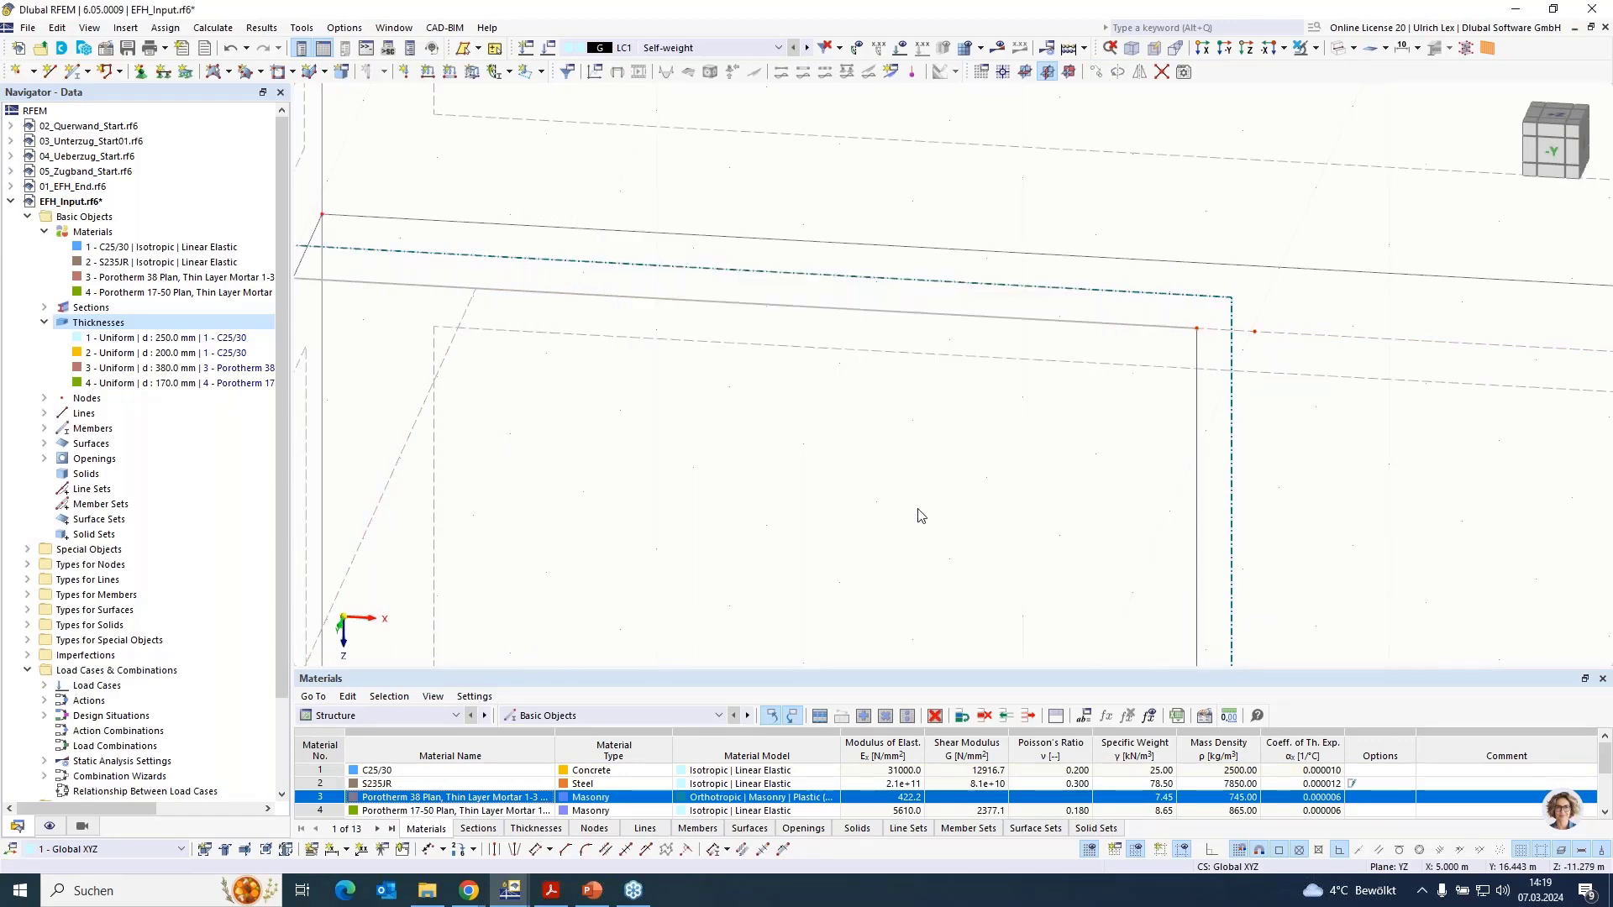
Draw two short single lines connecting the window's upper corner nodes to their copied nodes beyond the opening
scroll(918, 515, up, 2)
scroll(683, 486, down, 2)
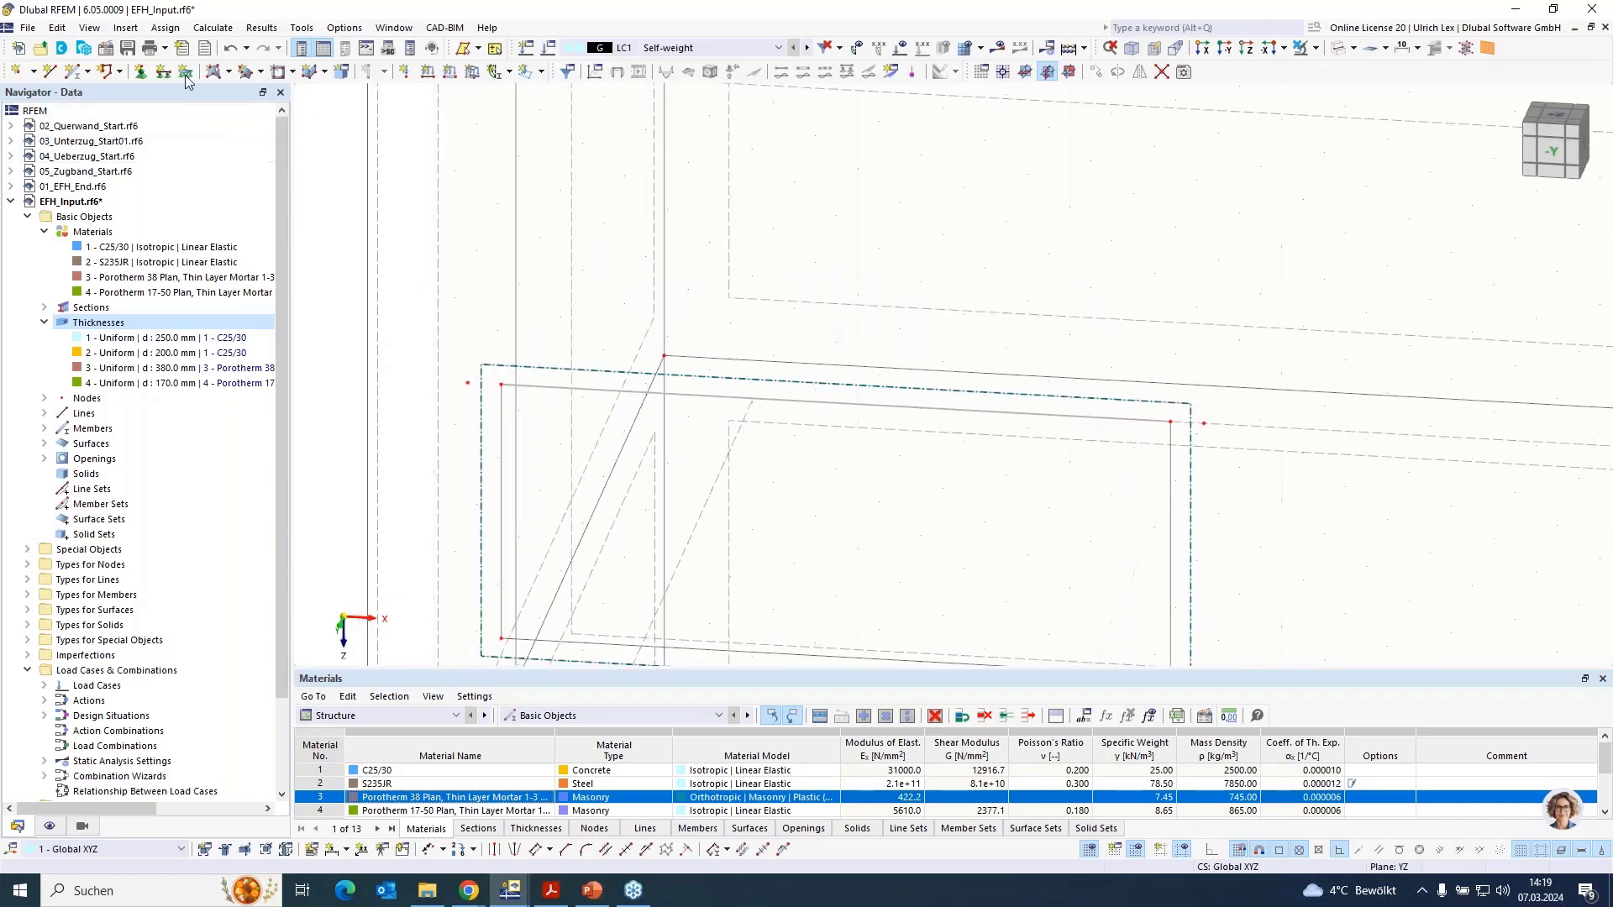
click(50, 72)
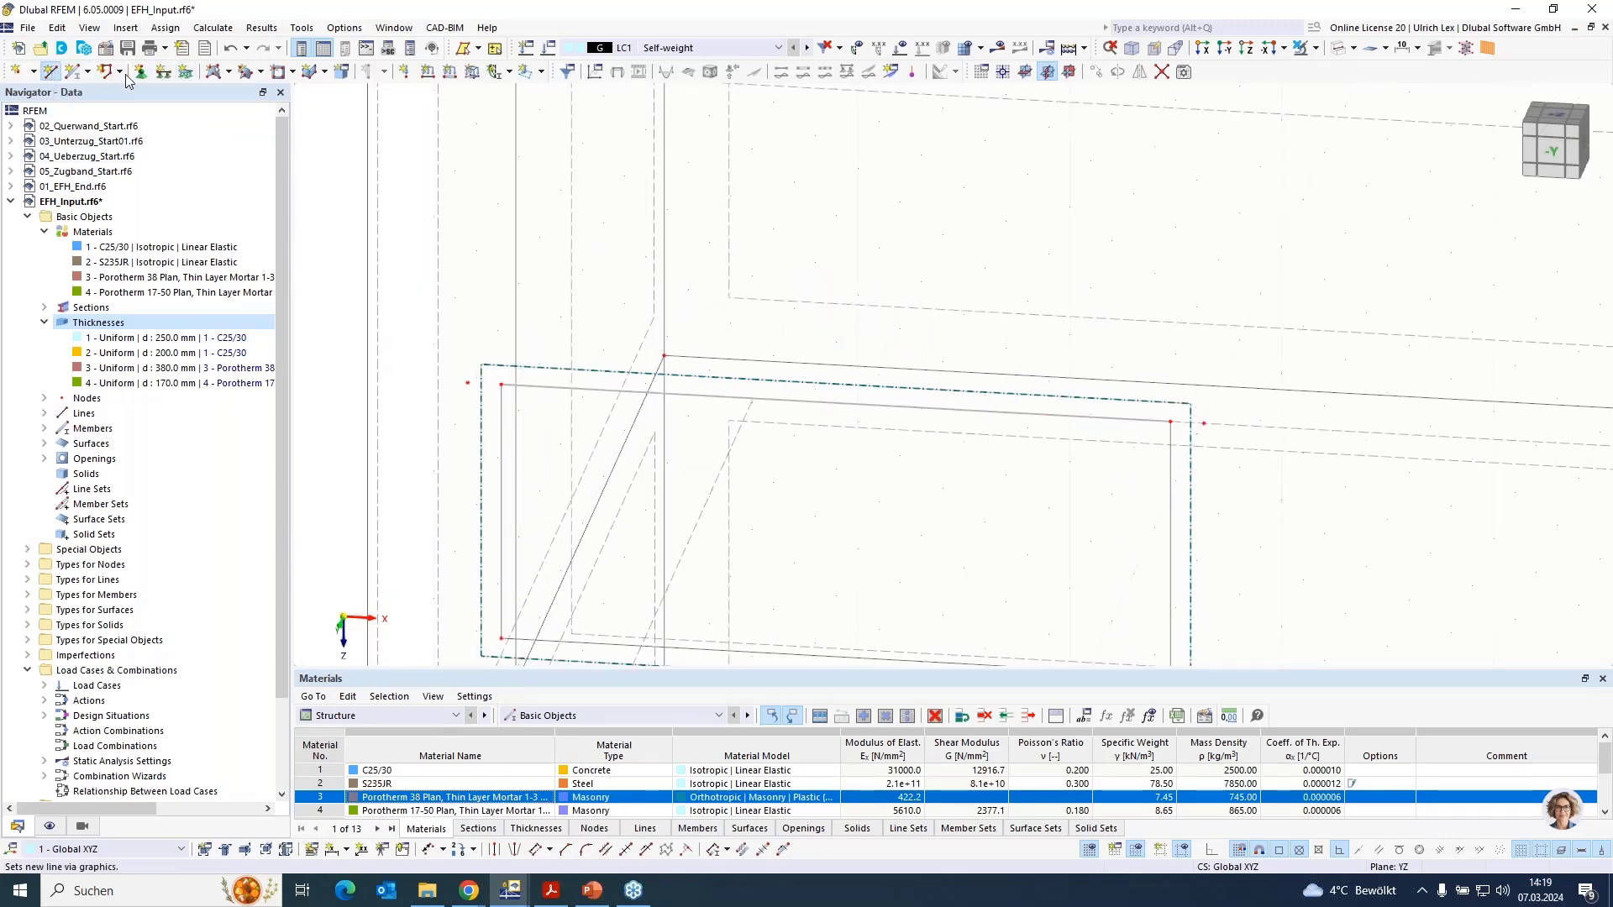
click(468, 384)
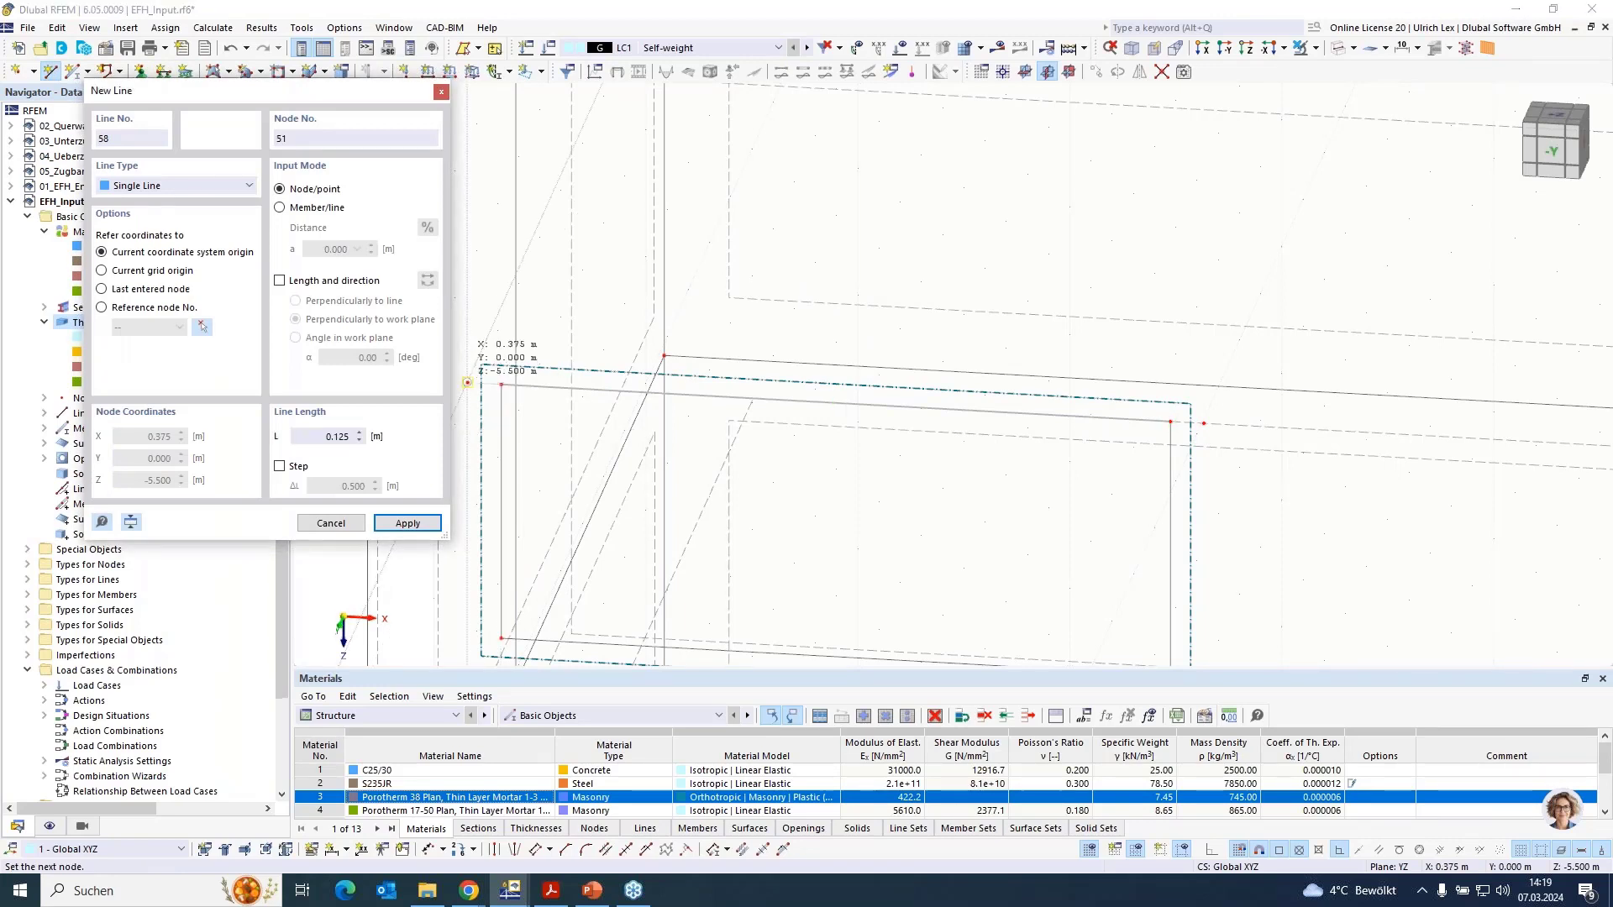
click(1170, 421)
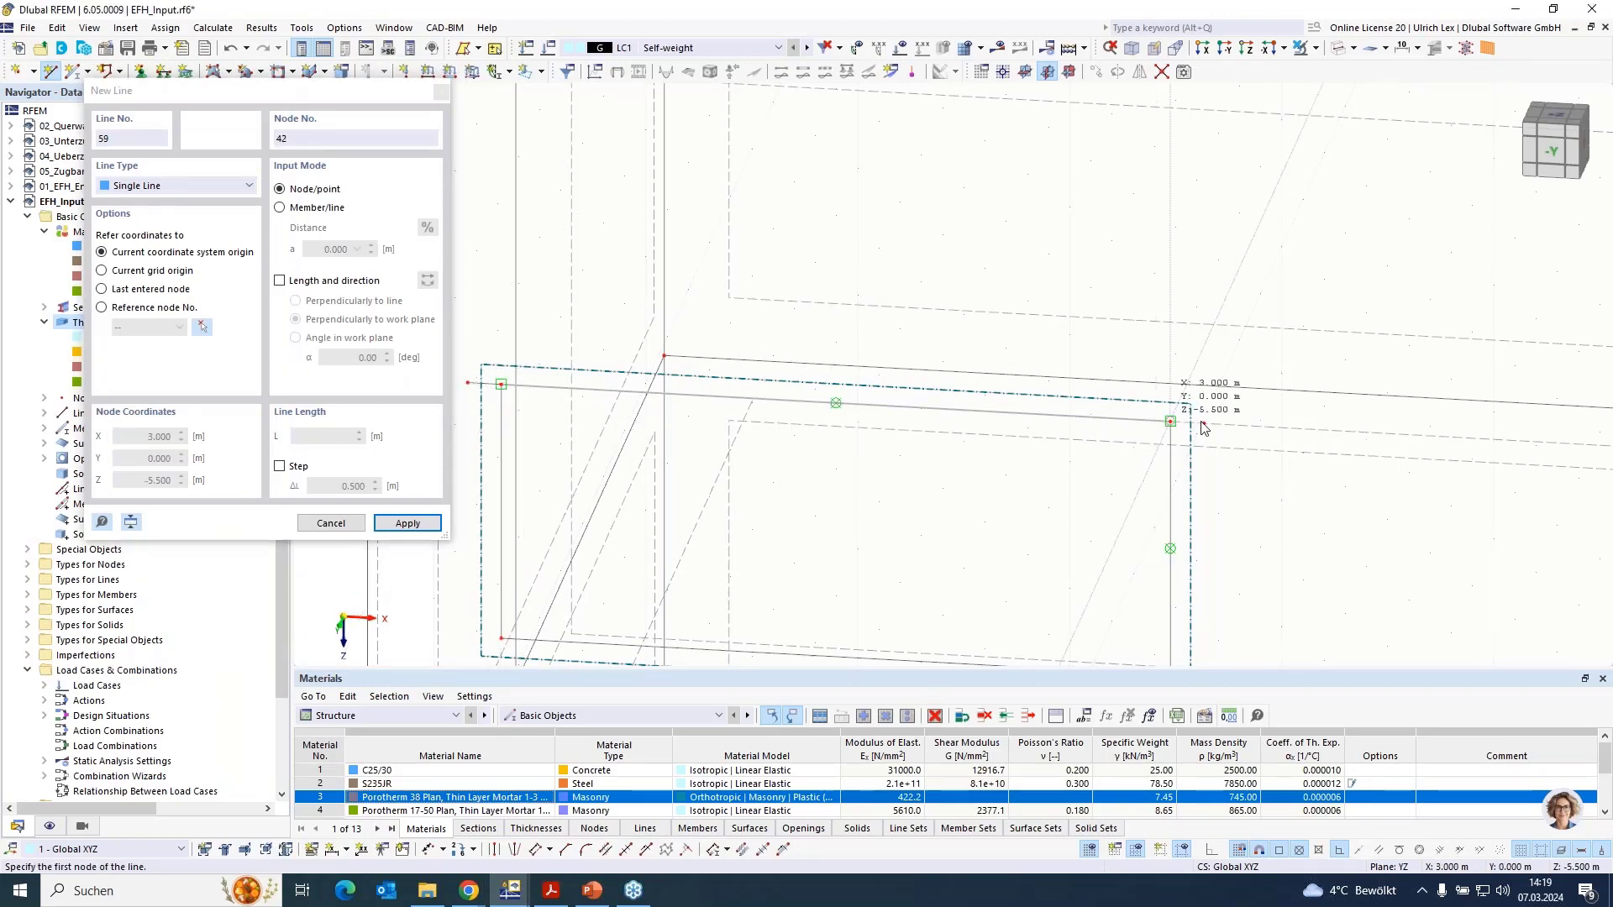
click(1170, 421)
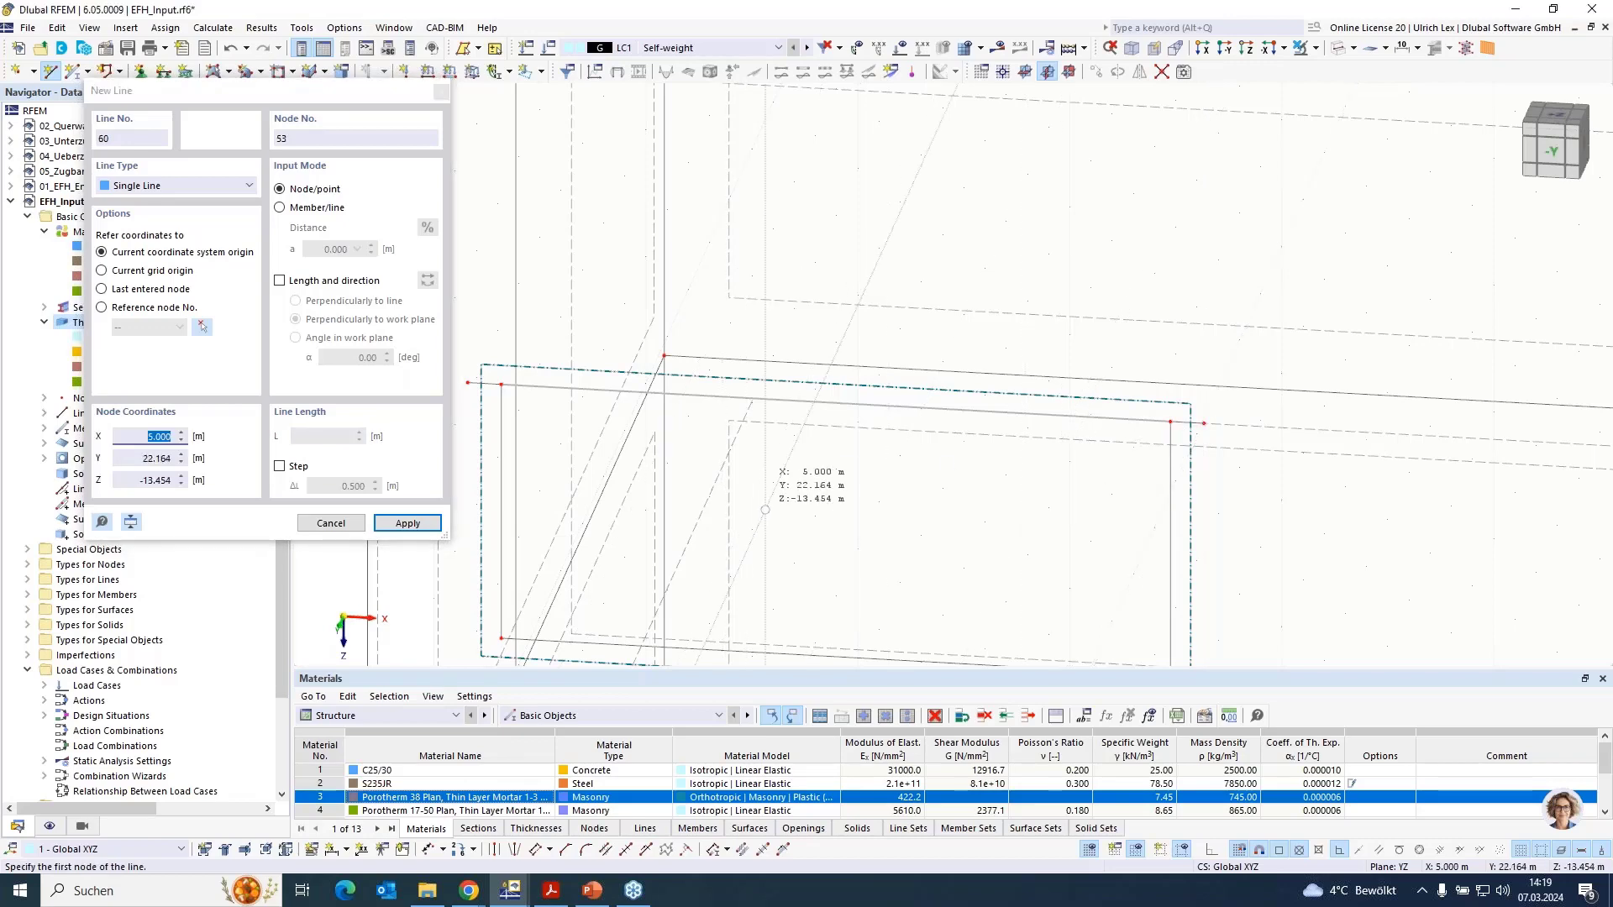
key(Escape)
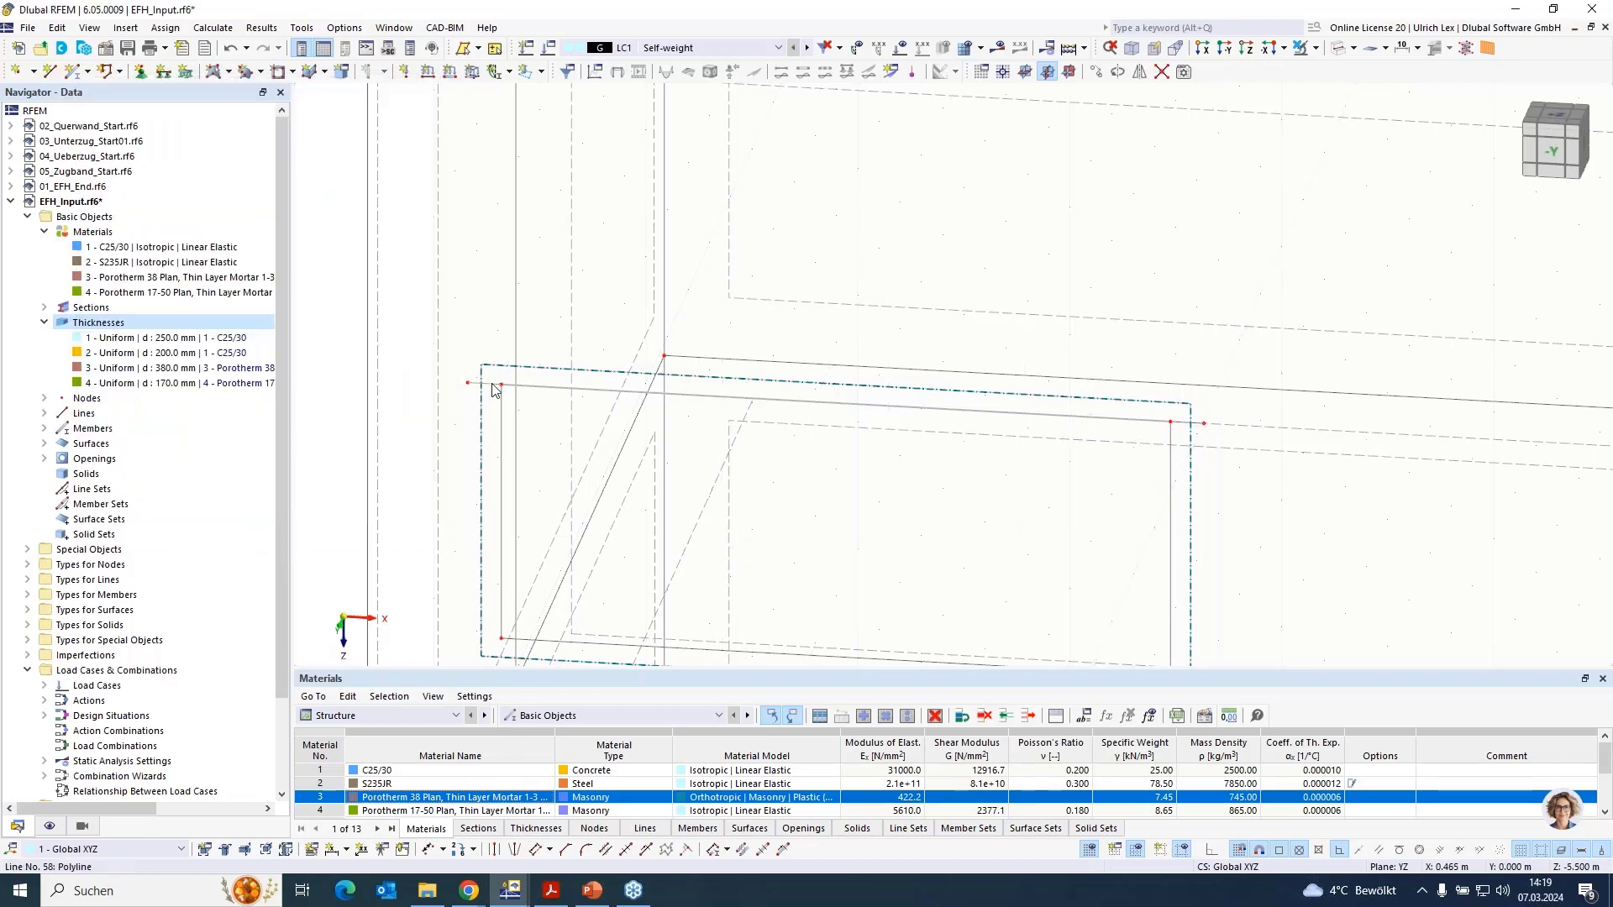
Assign beam members with section R_M1 380/150 in C25/30 to both short lintel extension lines
double_click(1187, 429)
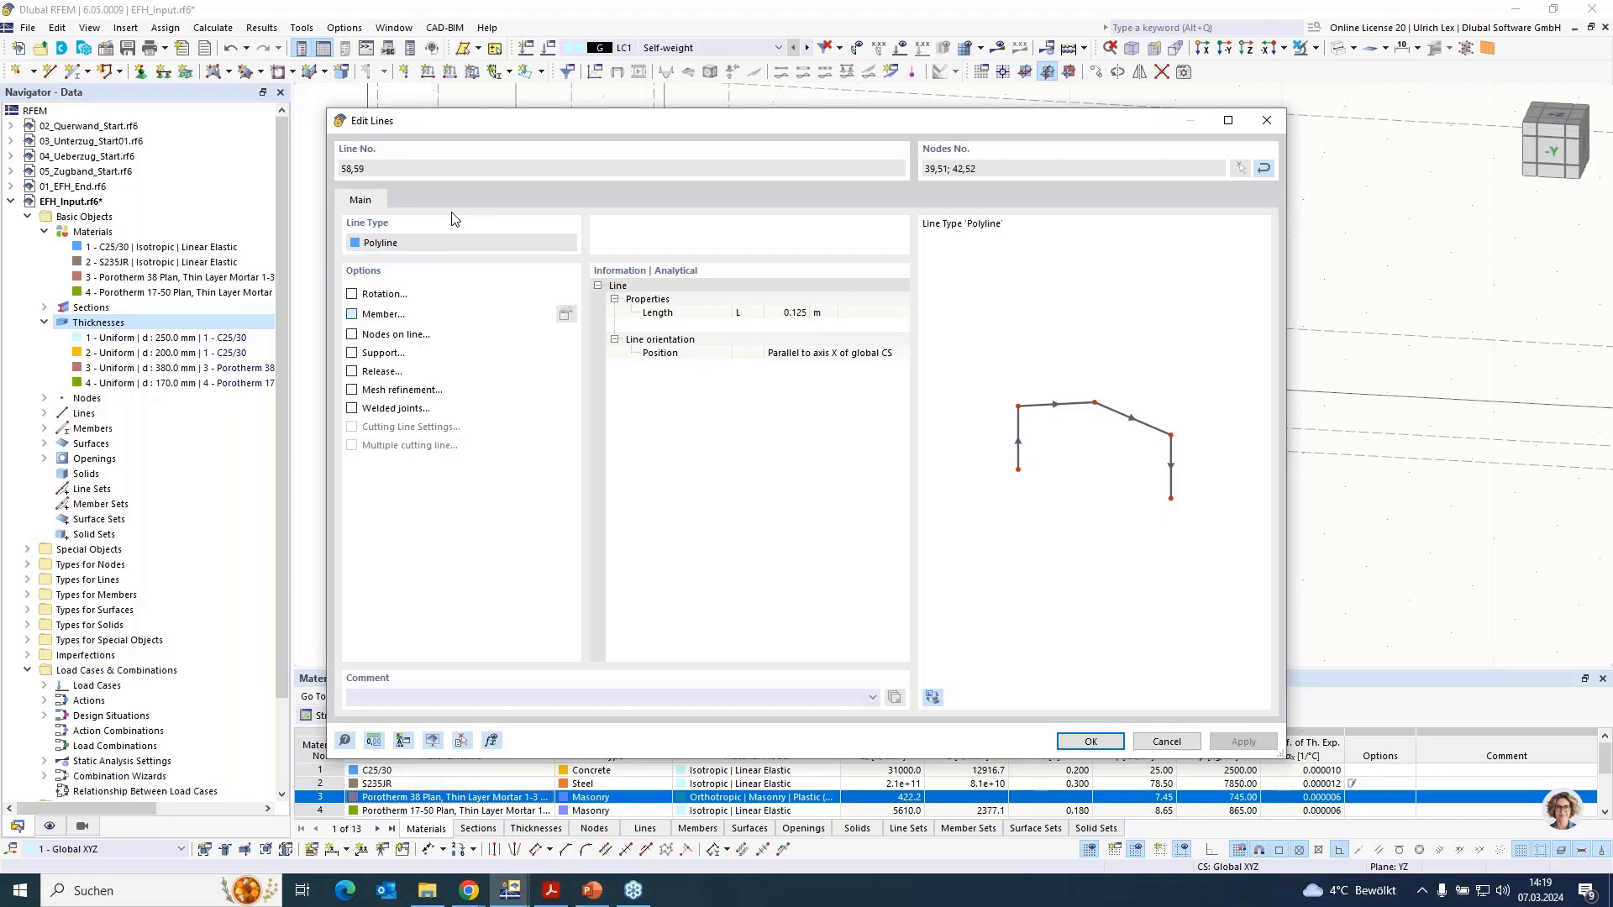
click(351, 315)
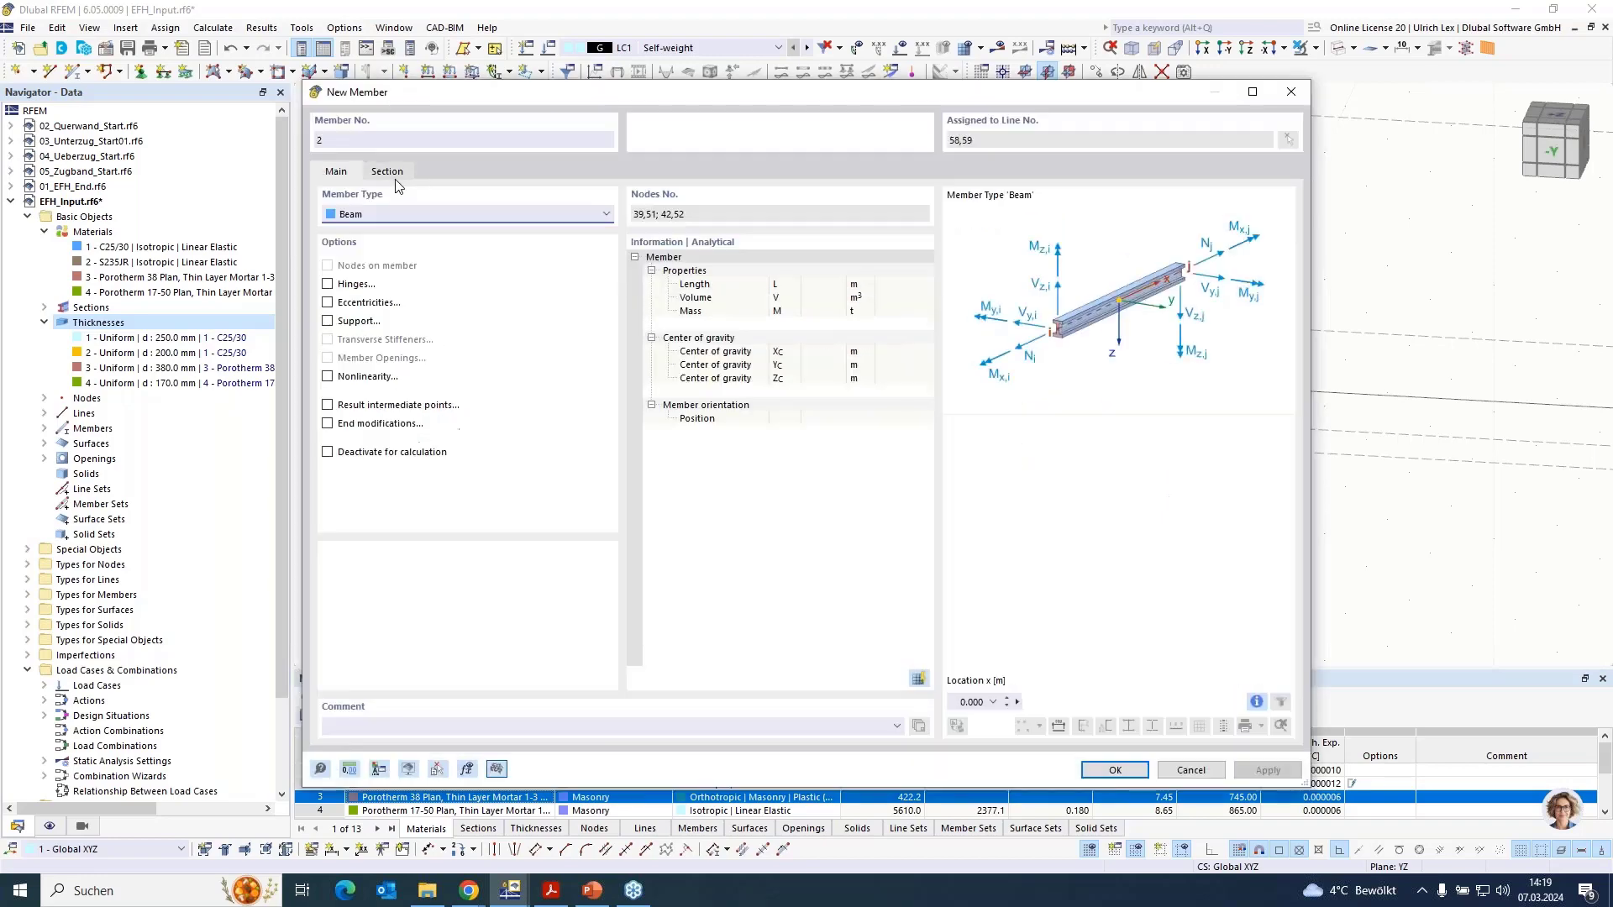
click(387, 171)
click(488, 584)
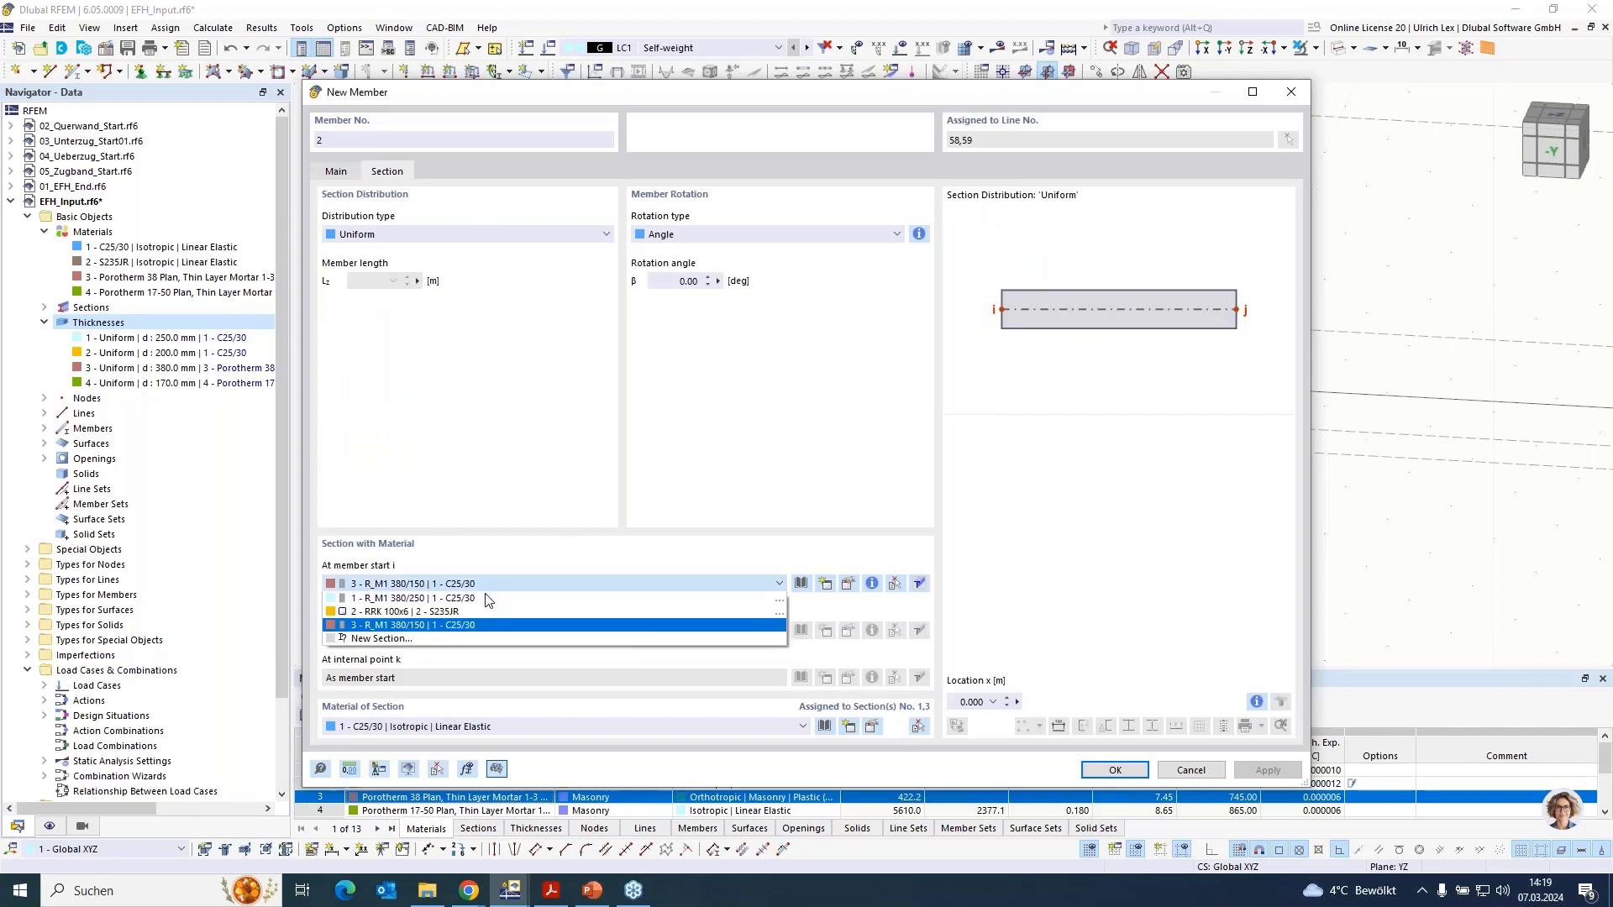
click(485, 626)
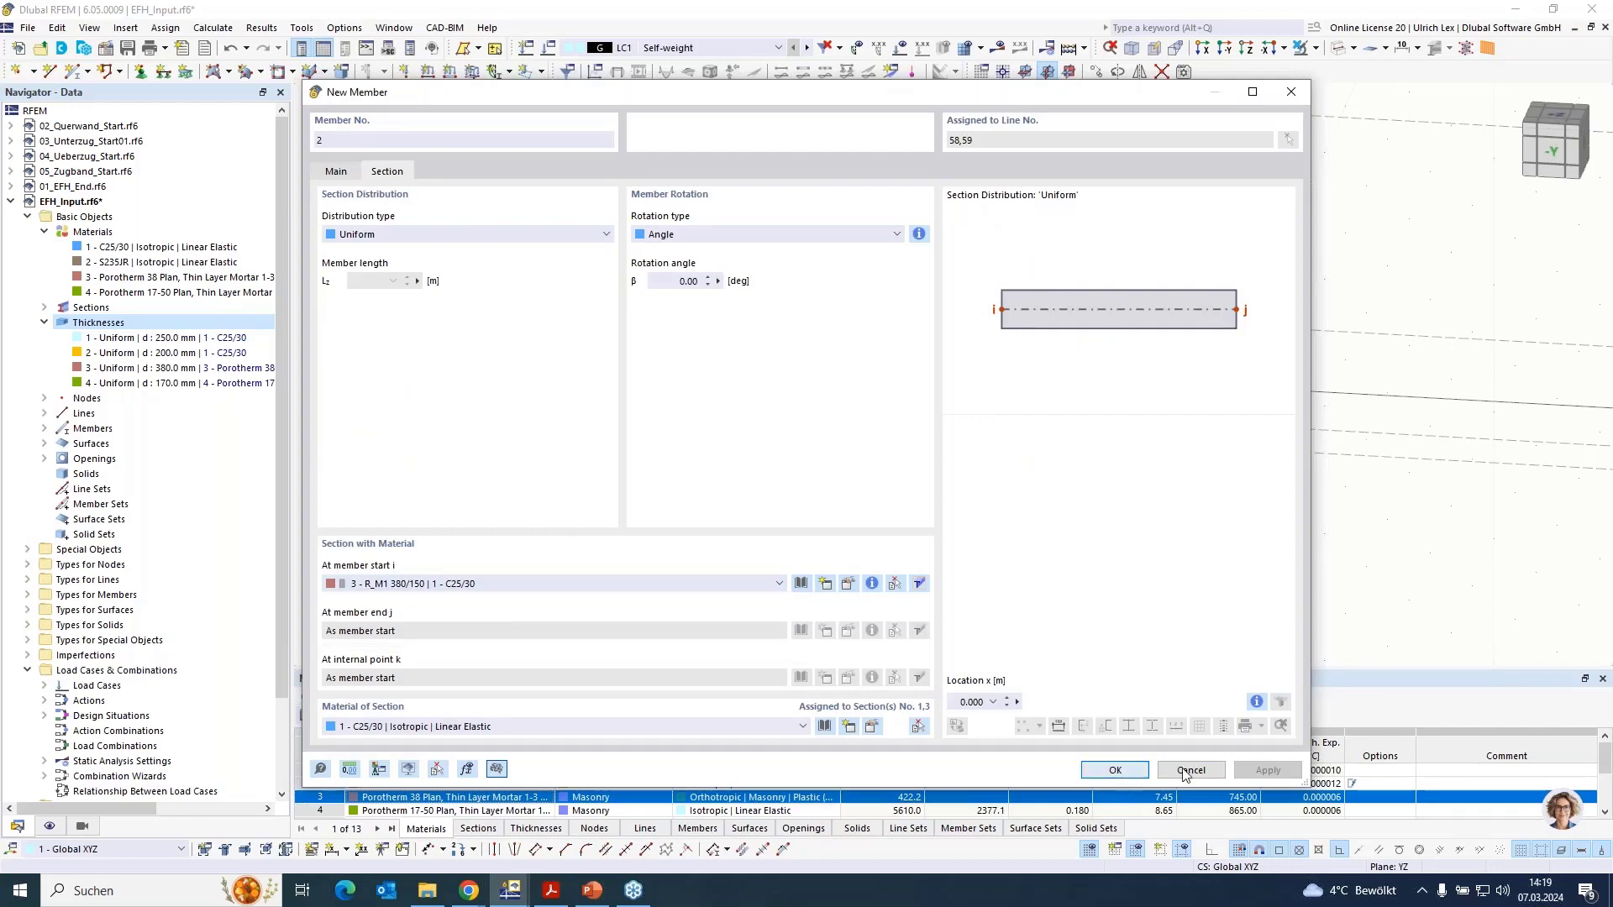
click(1115, 770)
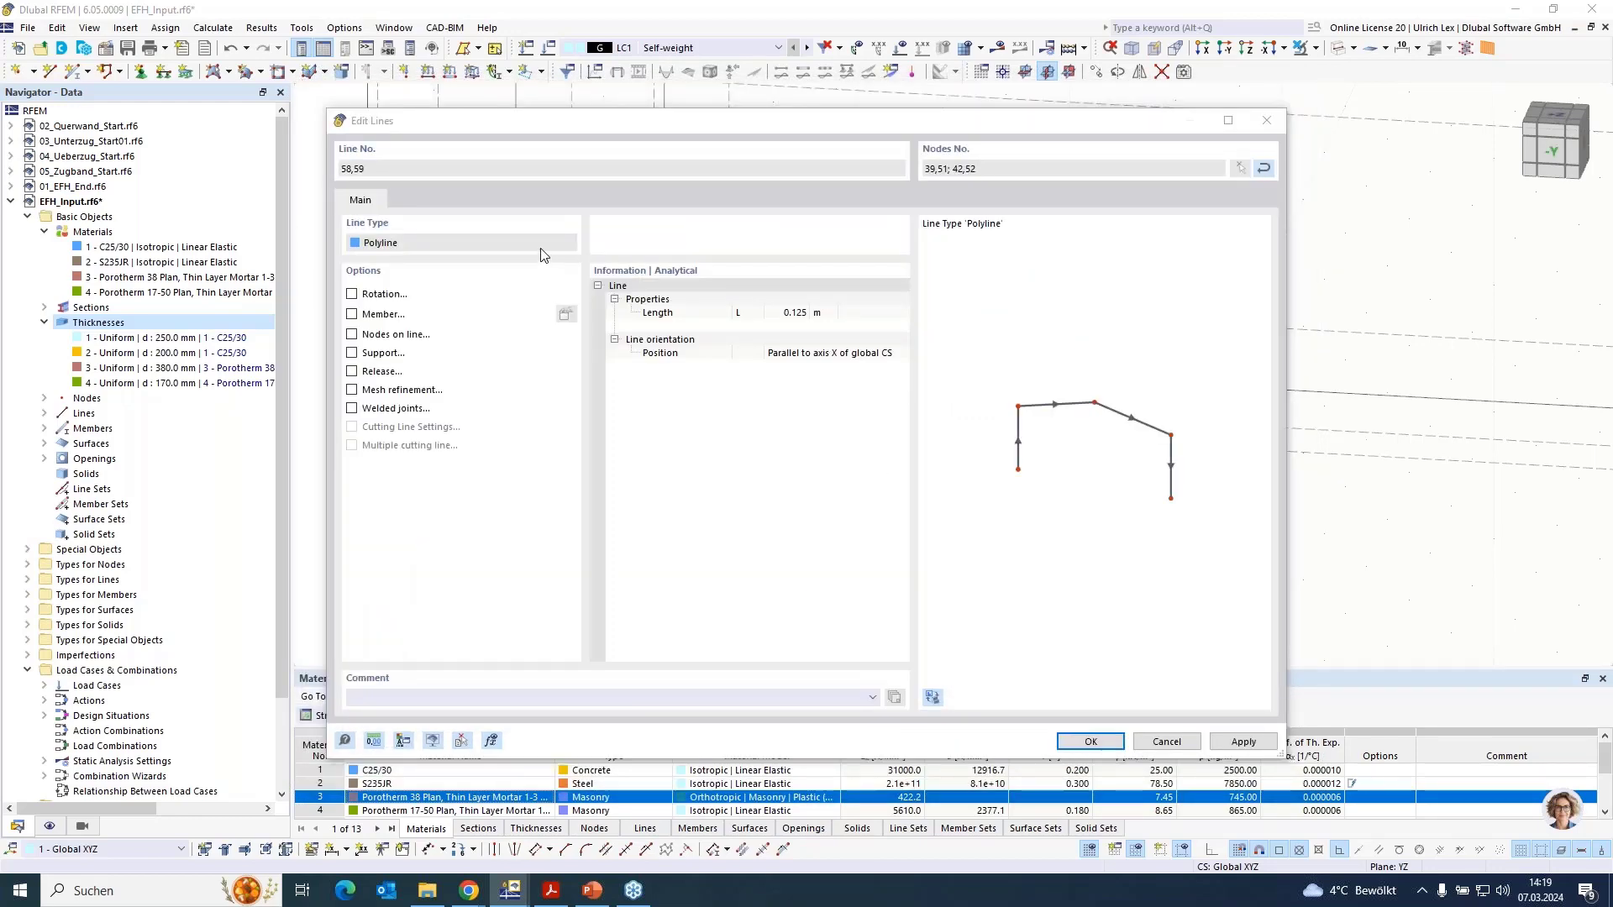
key(Return)
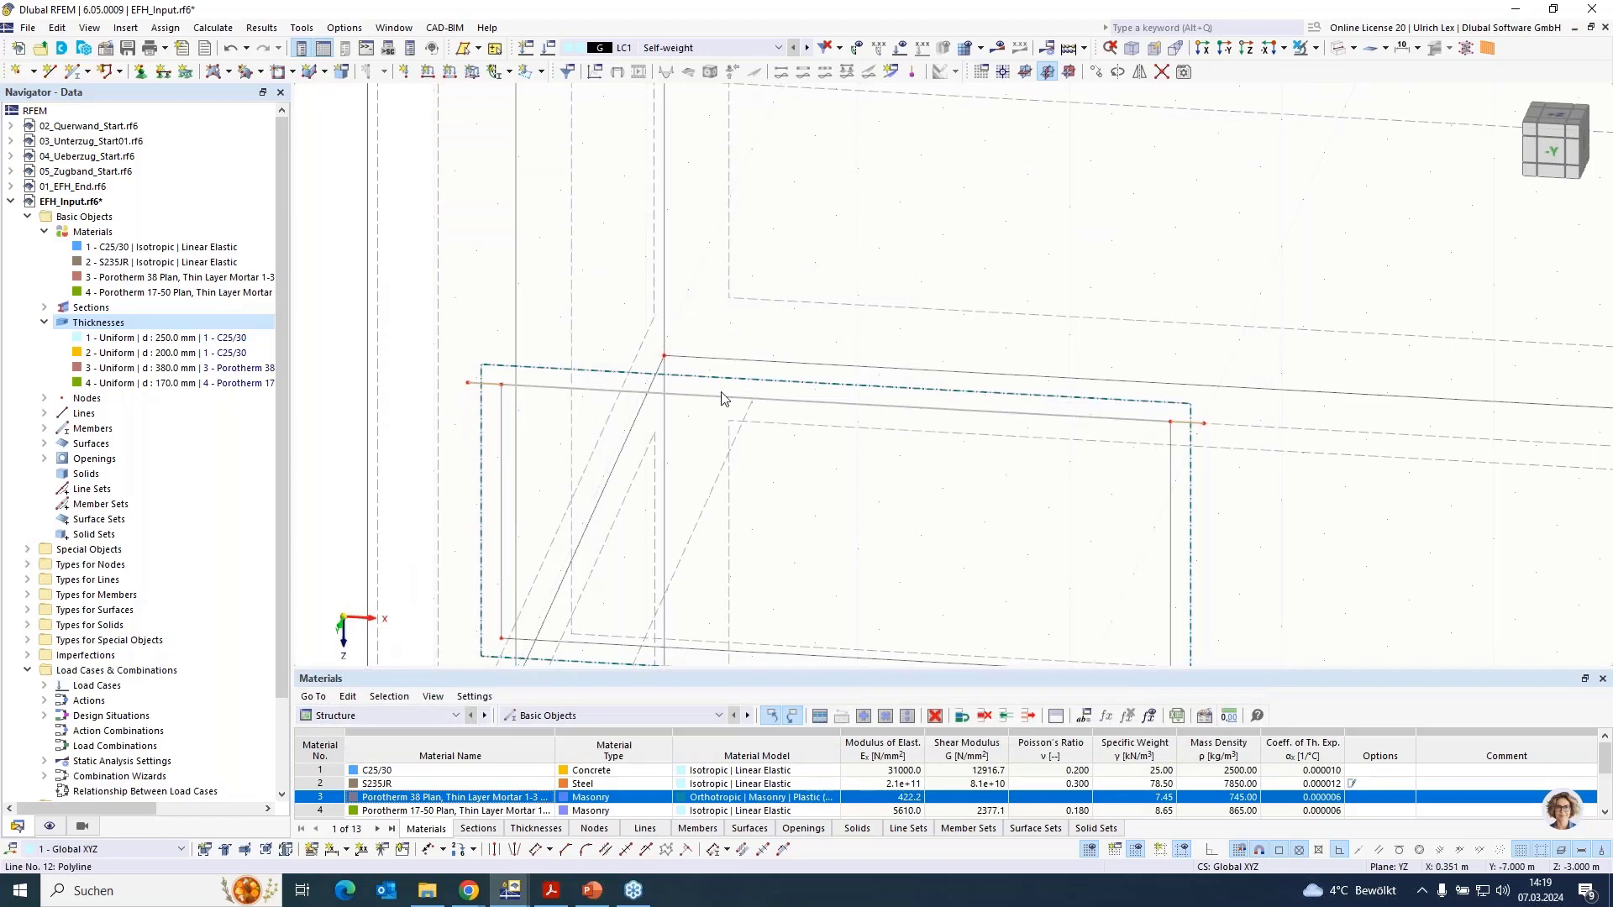
scroll(538, 260, down, 6)
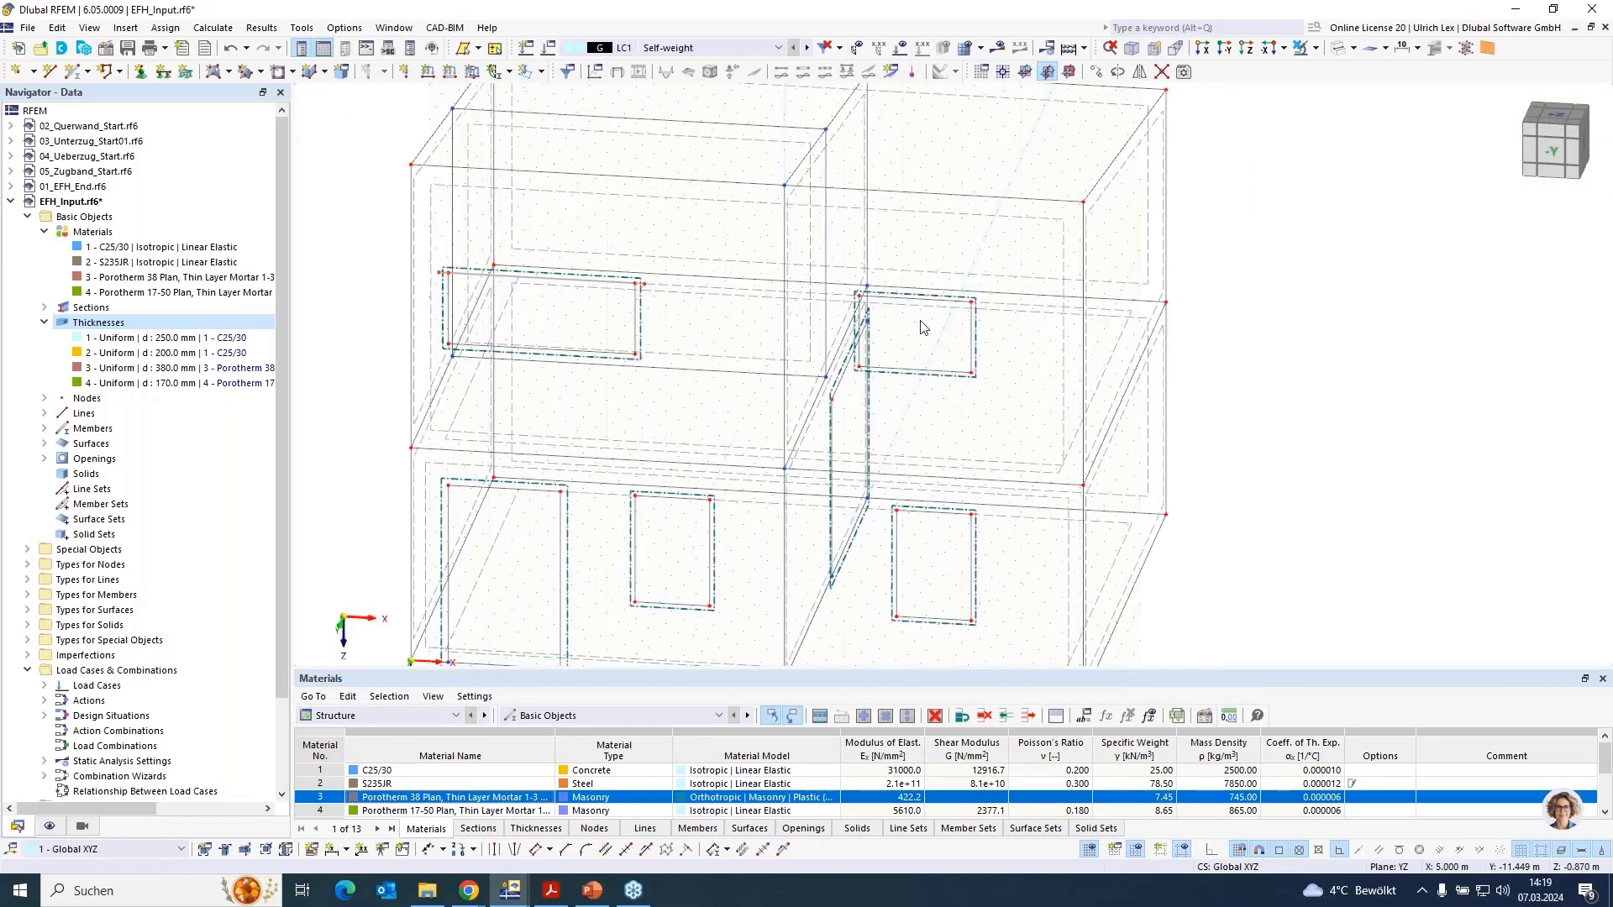
Assign beam members with section R_M1 380/150 in C25/30 to the upper edge lines of the remaining front wall openings
scroll(921, 328, up, 1)
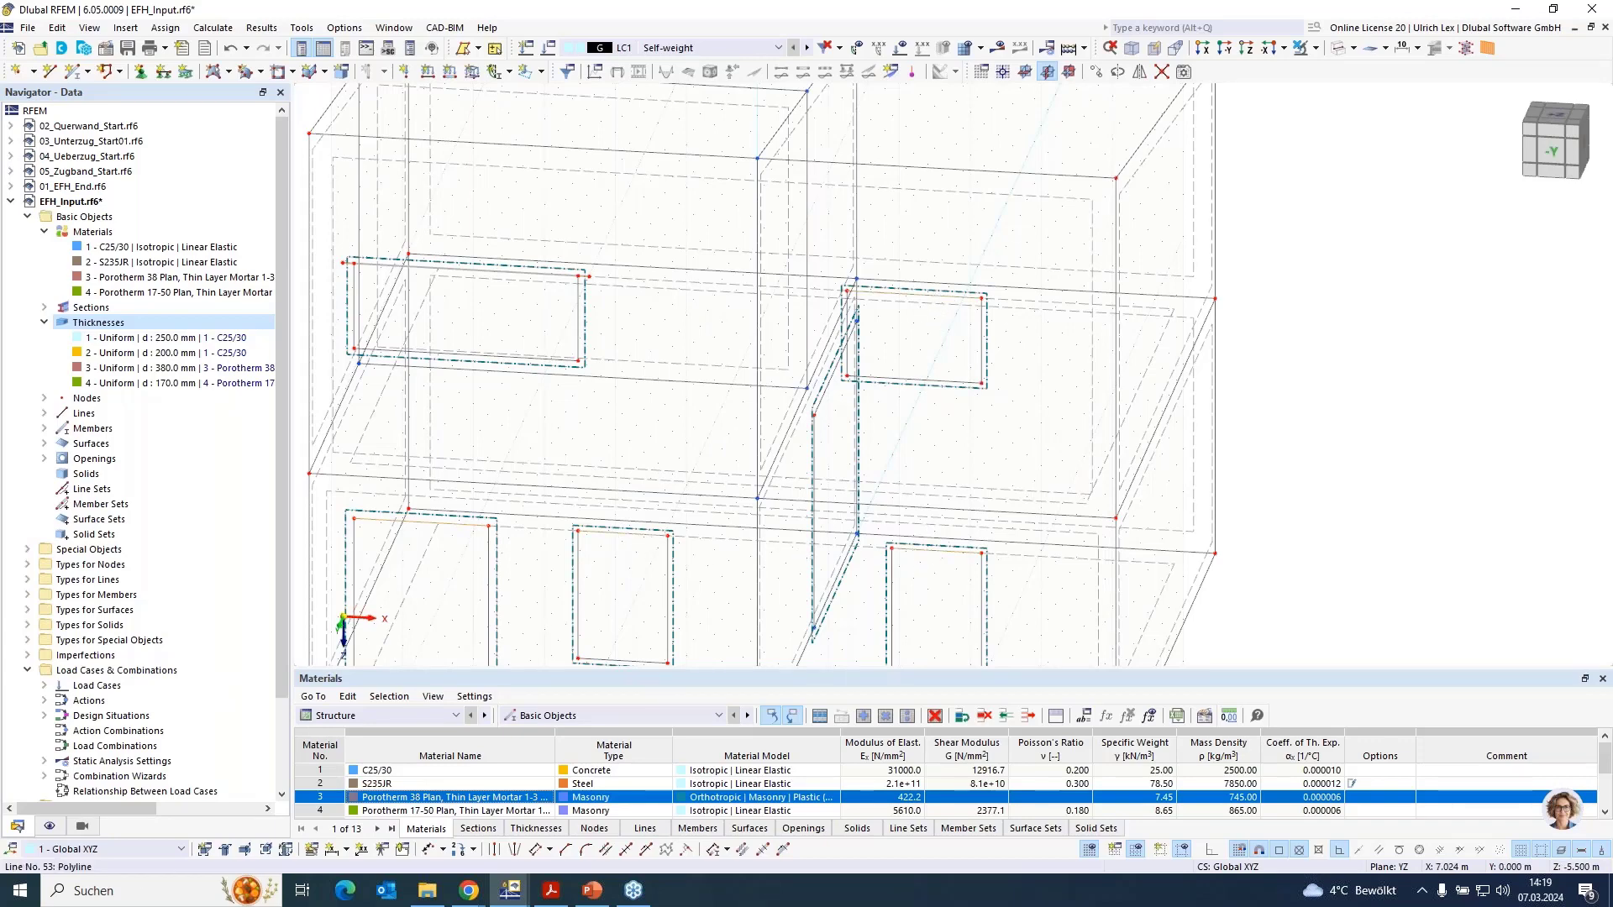
double_click(984, 336)
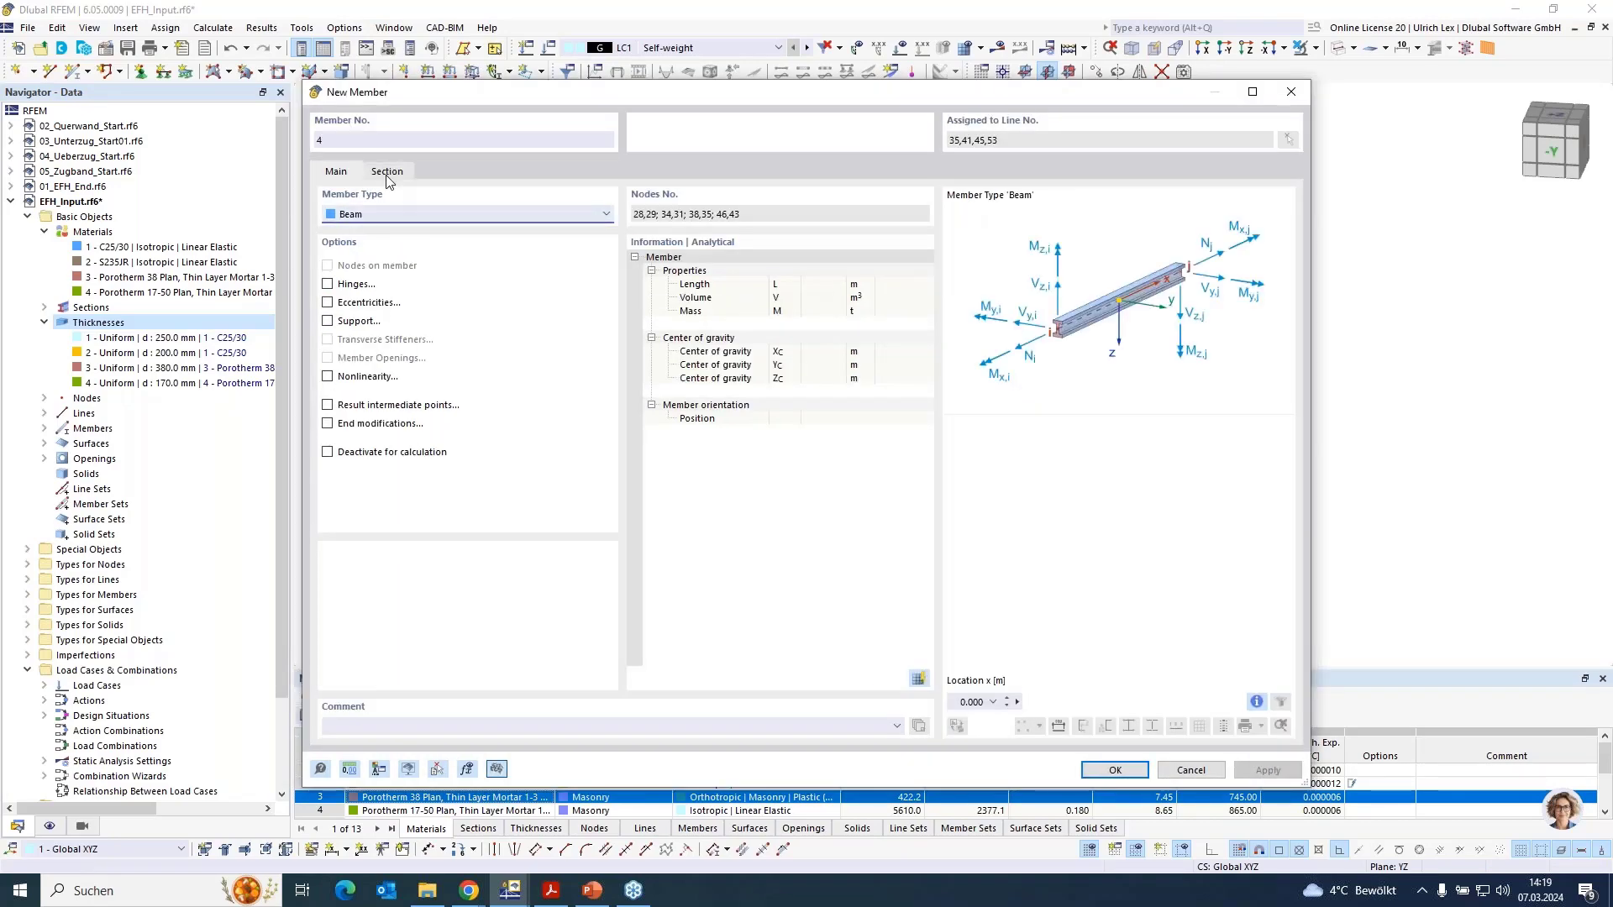
click(386, 173)
click(1095, 771)
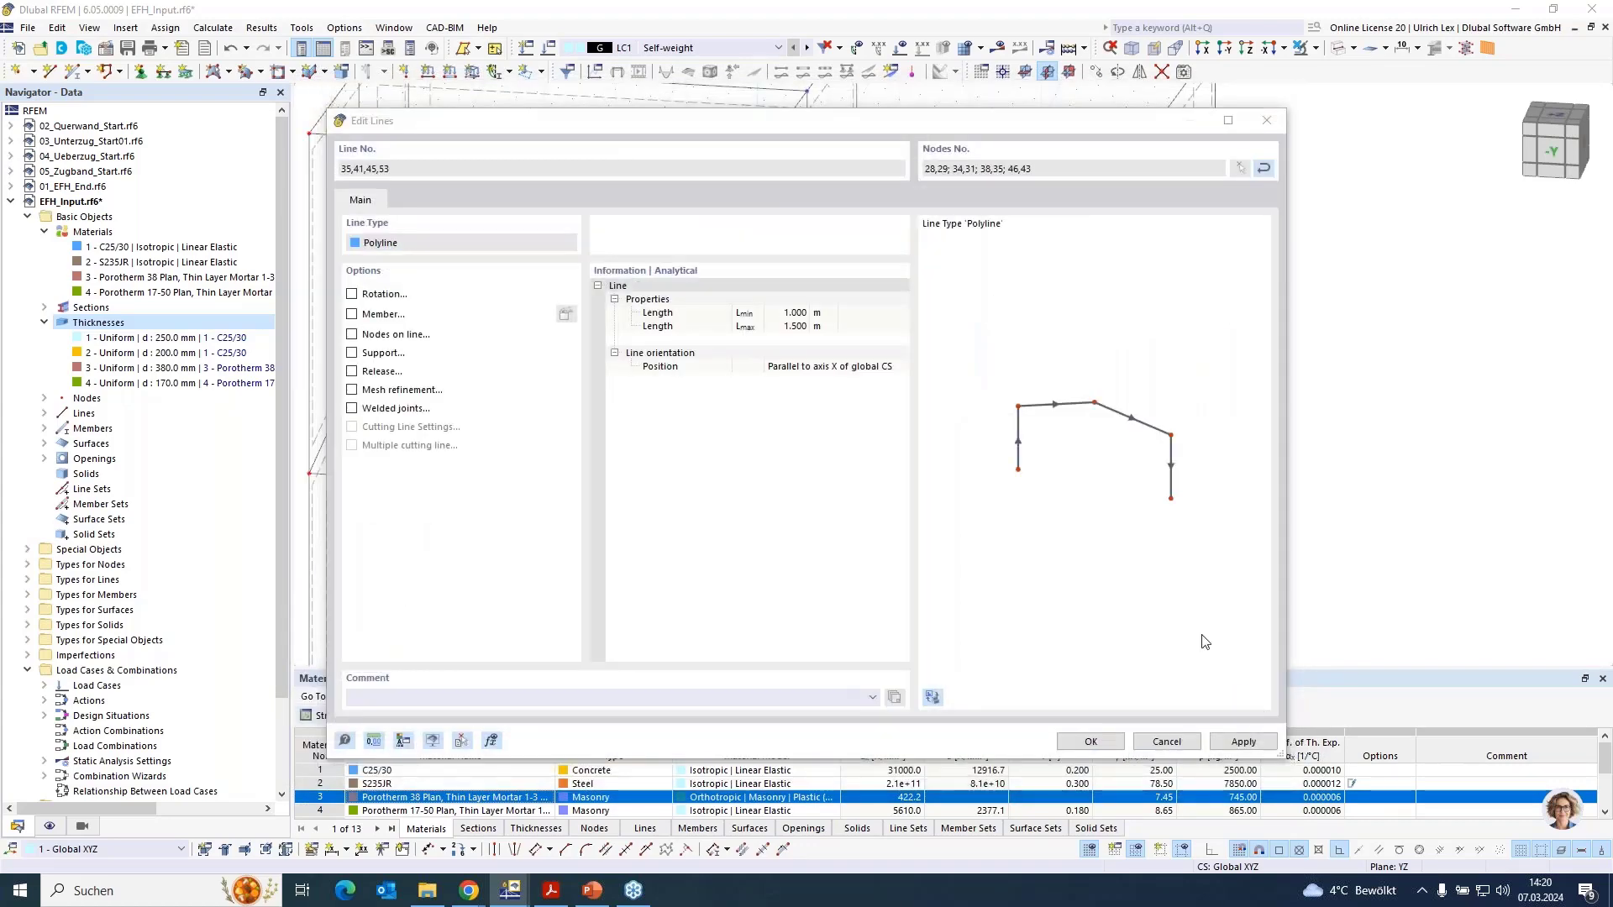
key(Return)
Add a beam member to the upper edge line of the interior wall opening, choosing section R_M1 380/250 in C25/30
scroll(899, 389, down, 3)
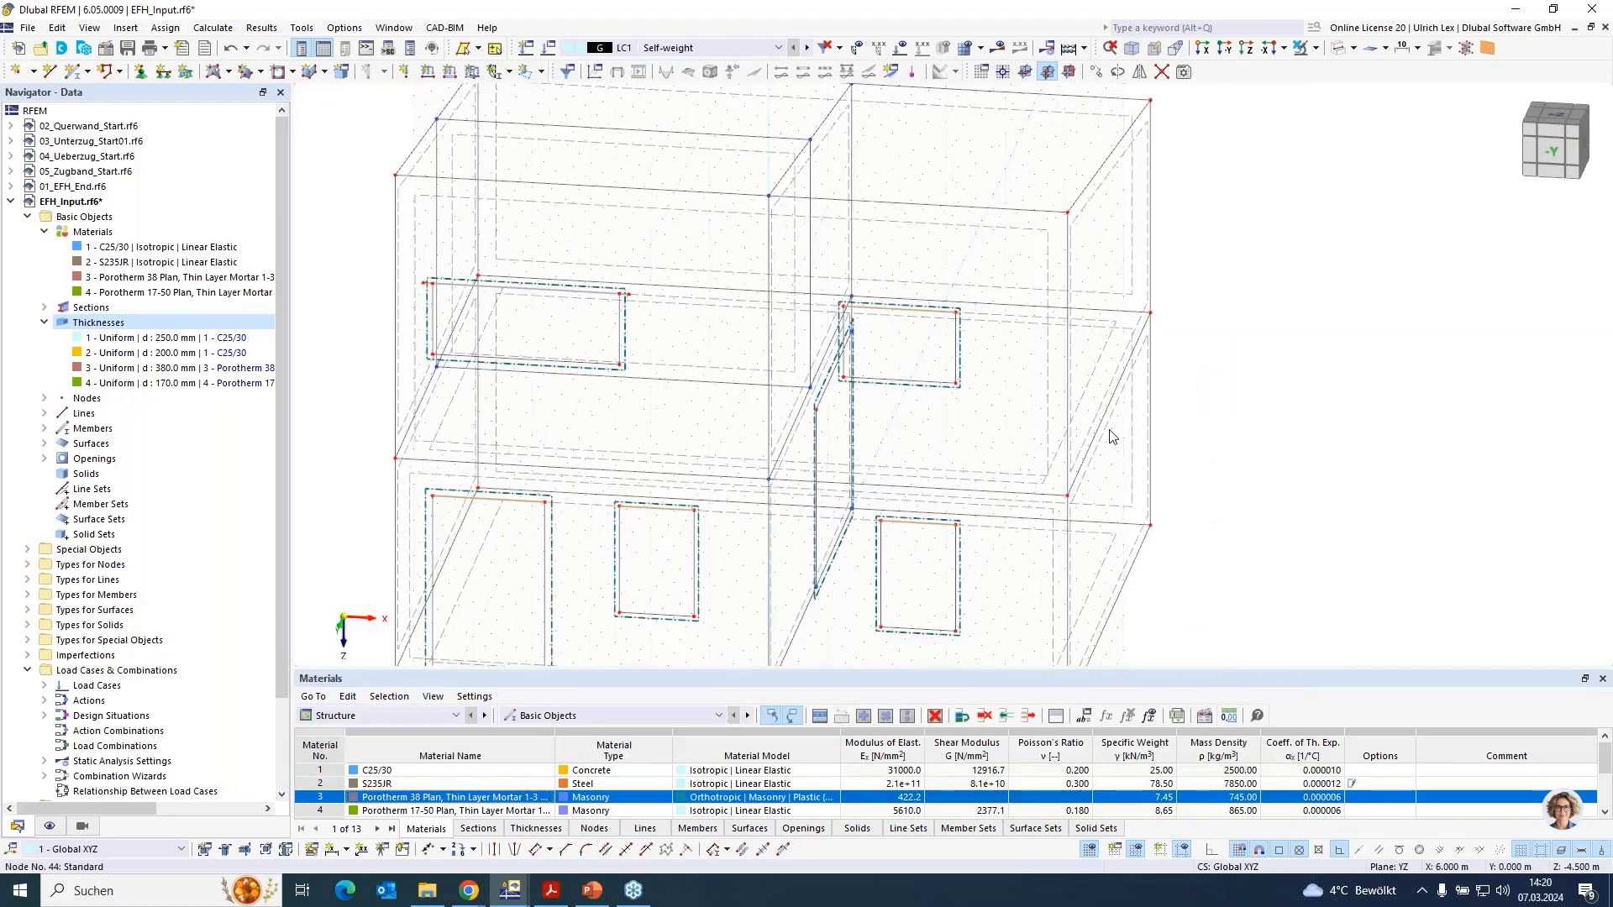
ctrl+middle_drag(1317, 526, 1134, 449)
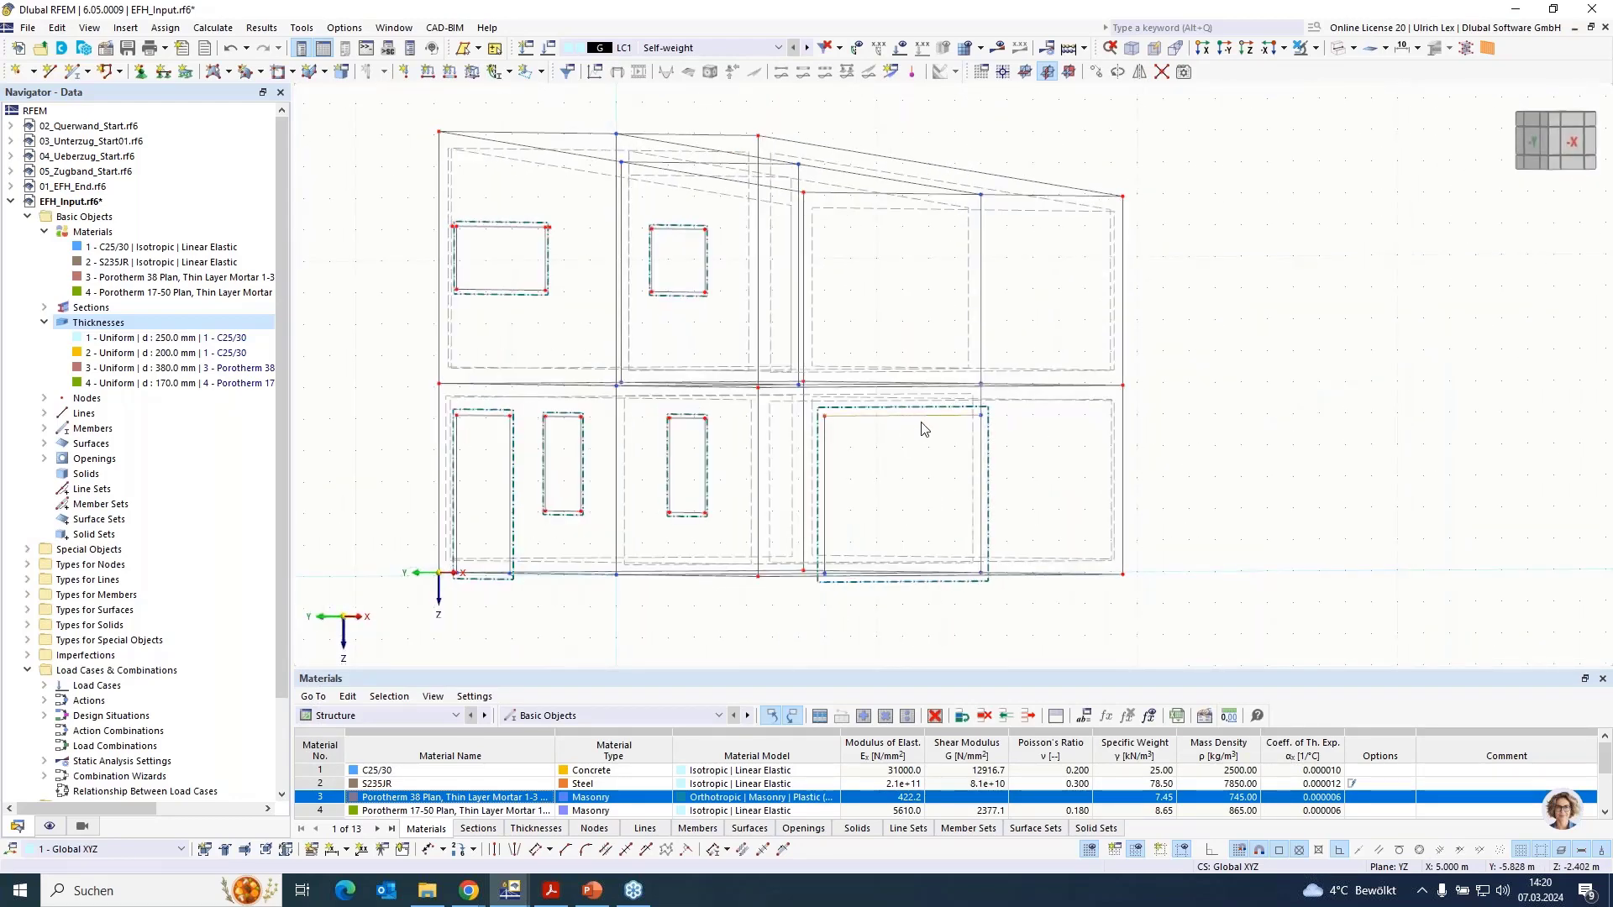
double_click(925, 421)
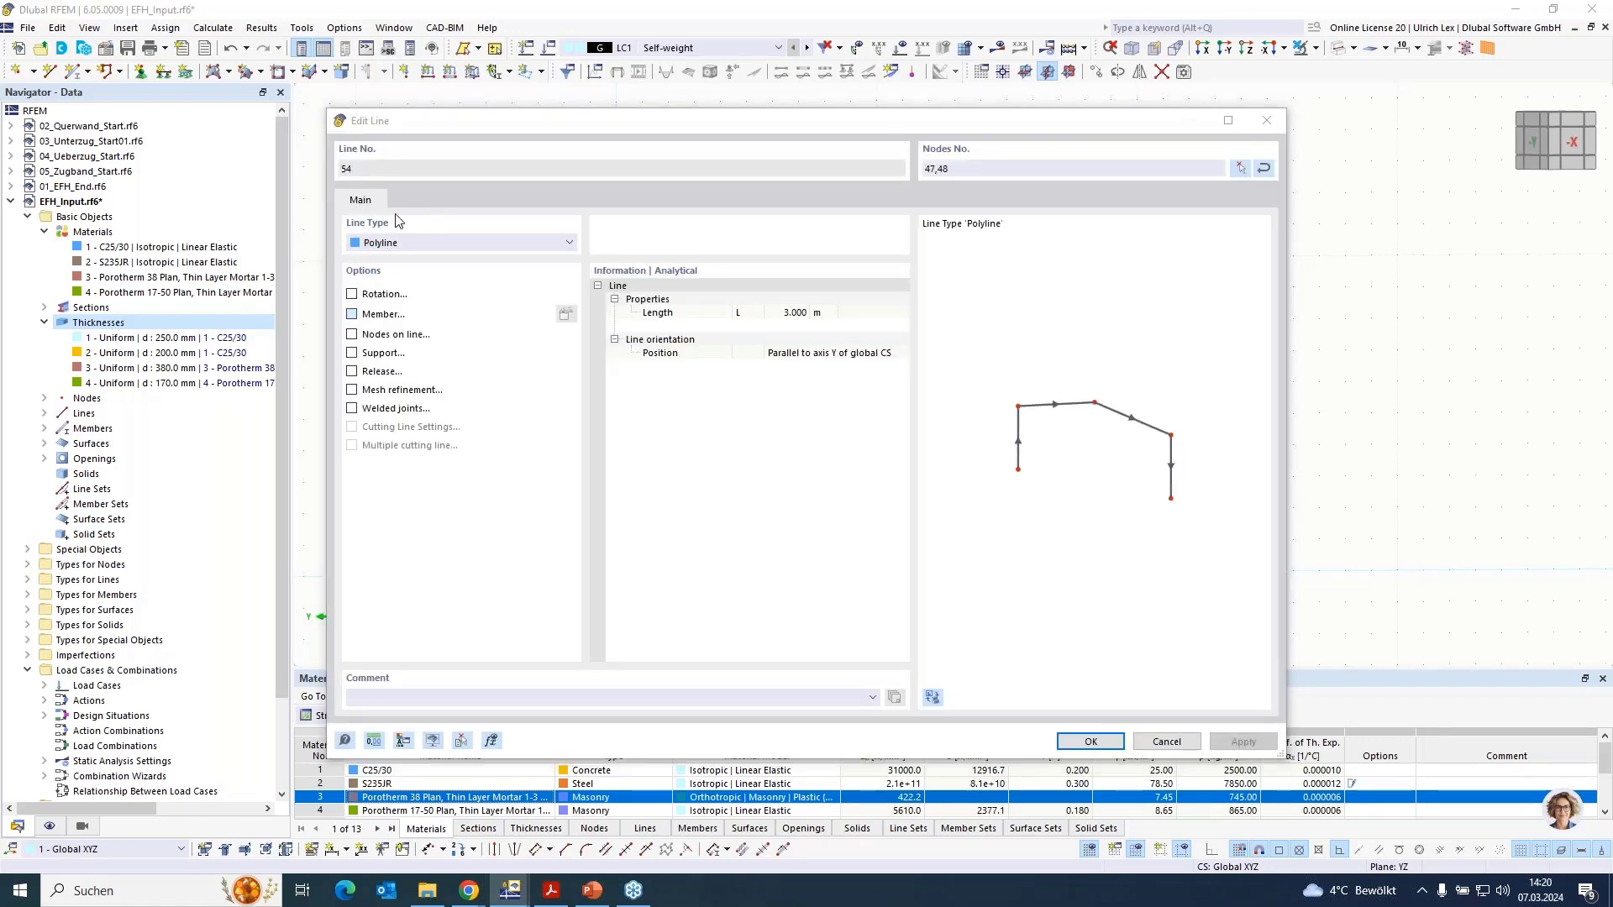
click(389, 172)
click(502, 583)
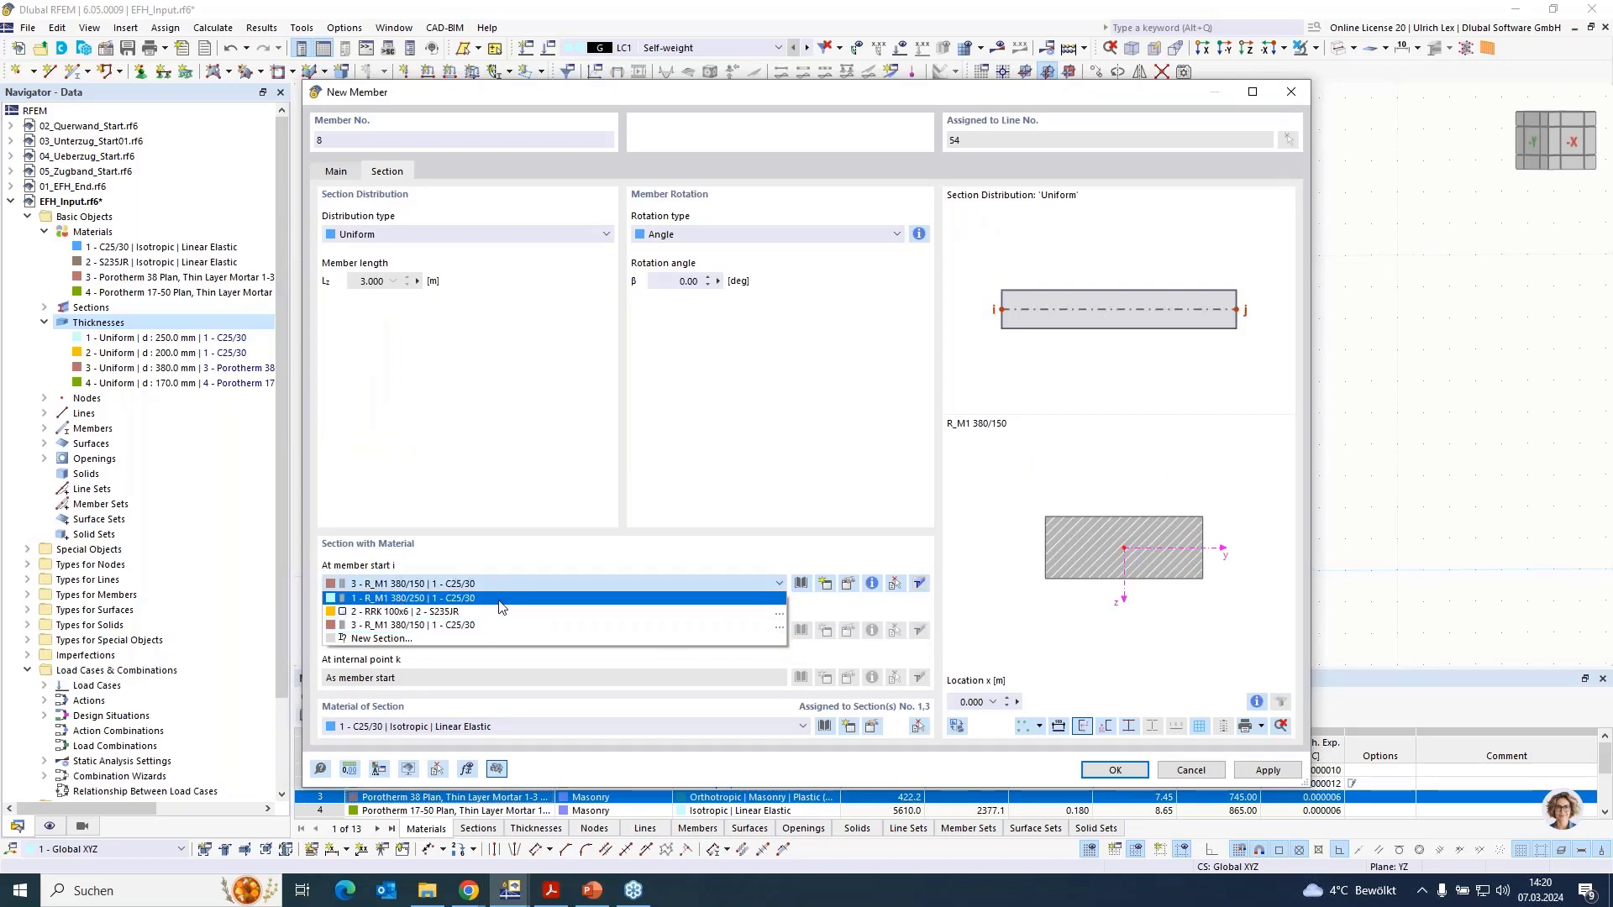
click(503, 598)
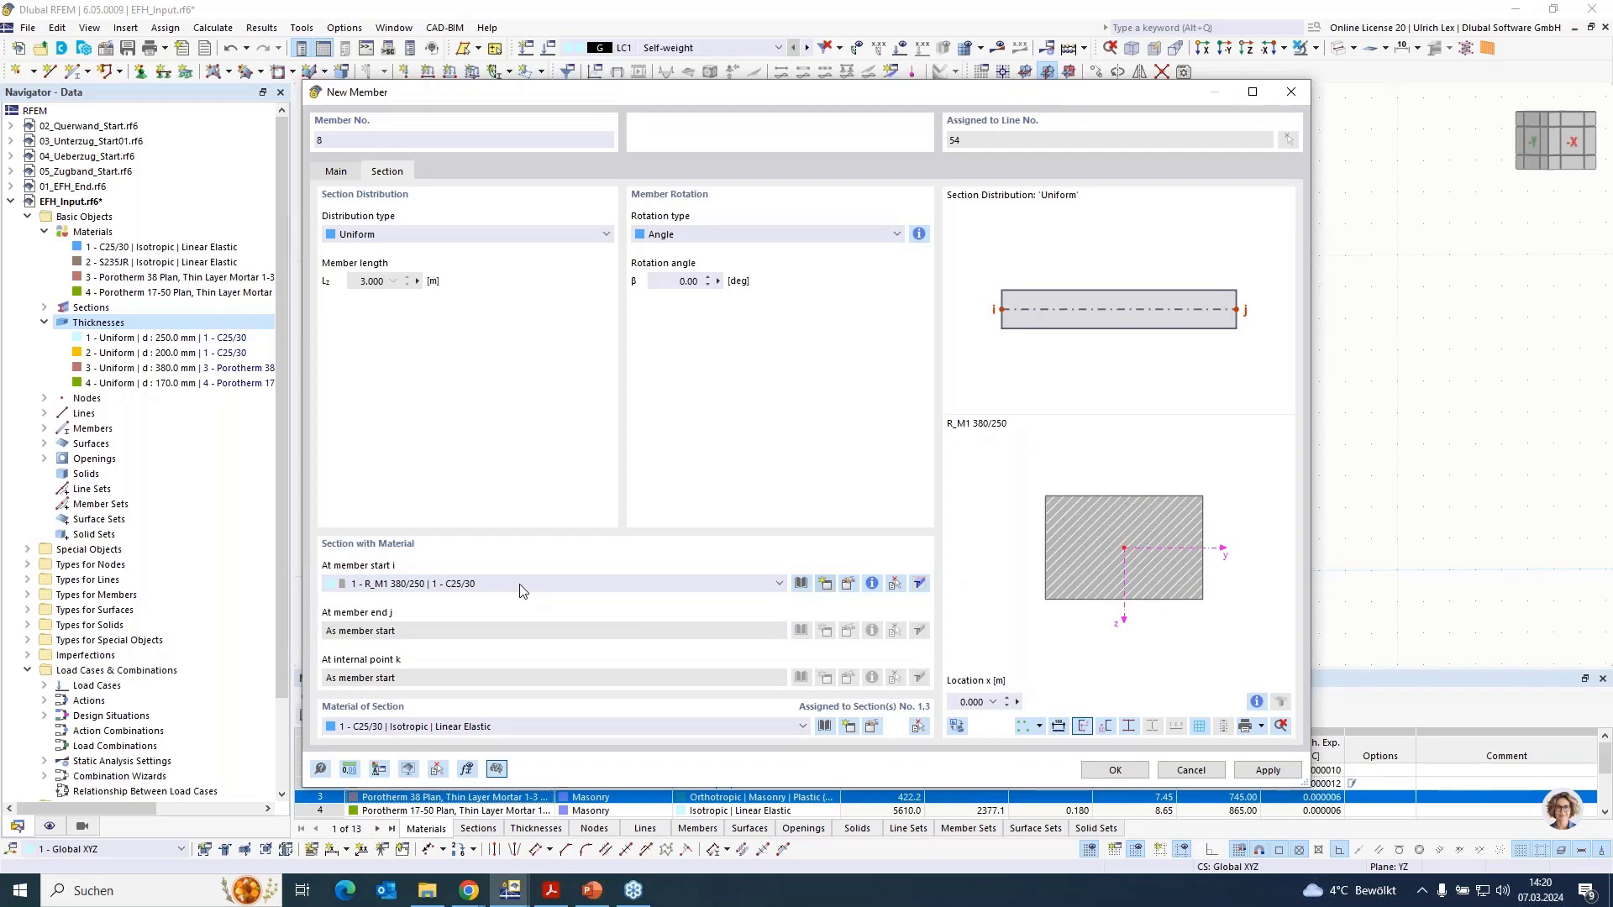
Create a massive rectangular section with b 170 mm and h 250 mm and assign it to the interior wall's lintel member
click(534, 177)
click(570, 227)
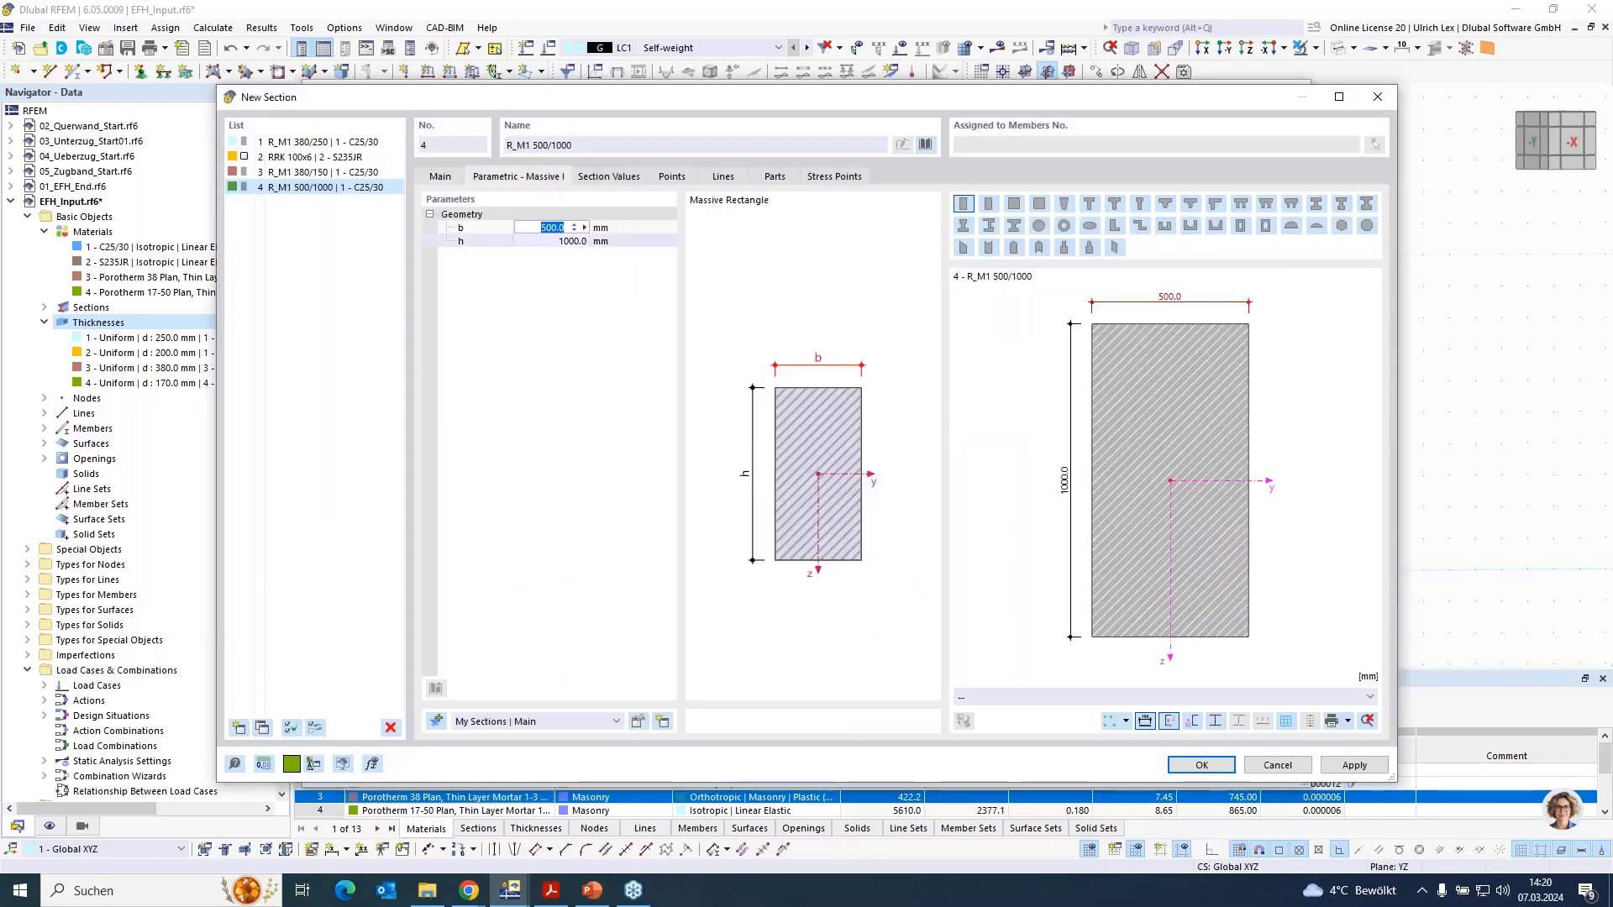
text(170)
click(571, 241)
text(25)
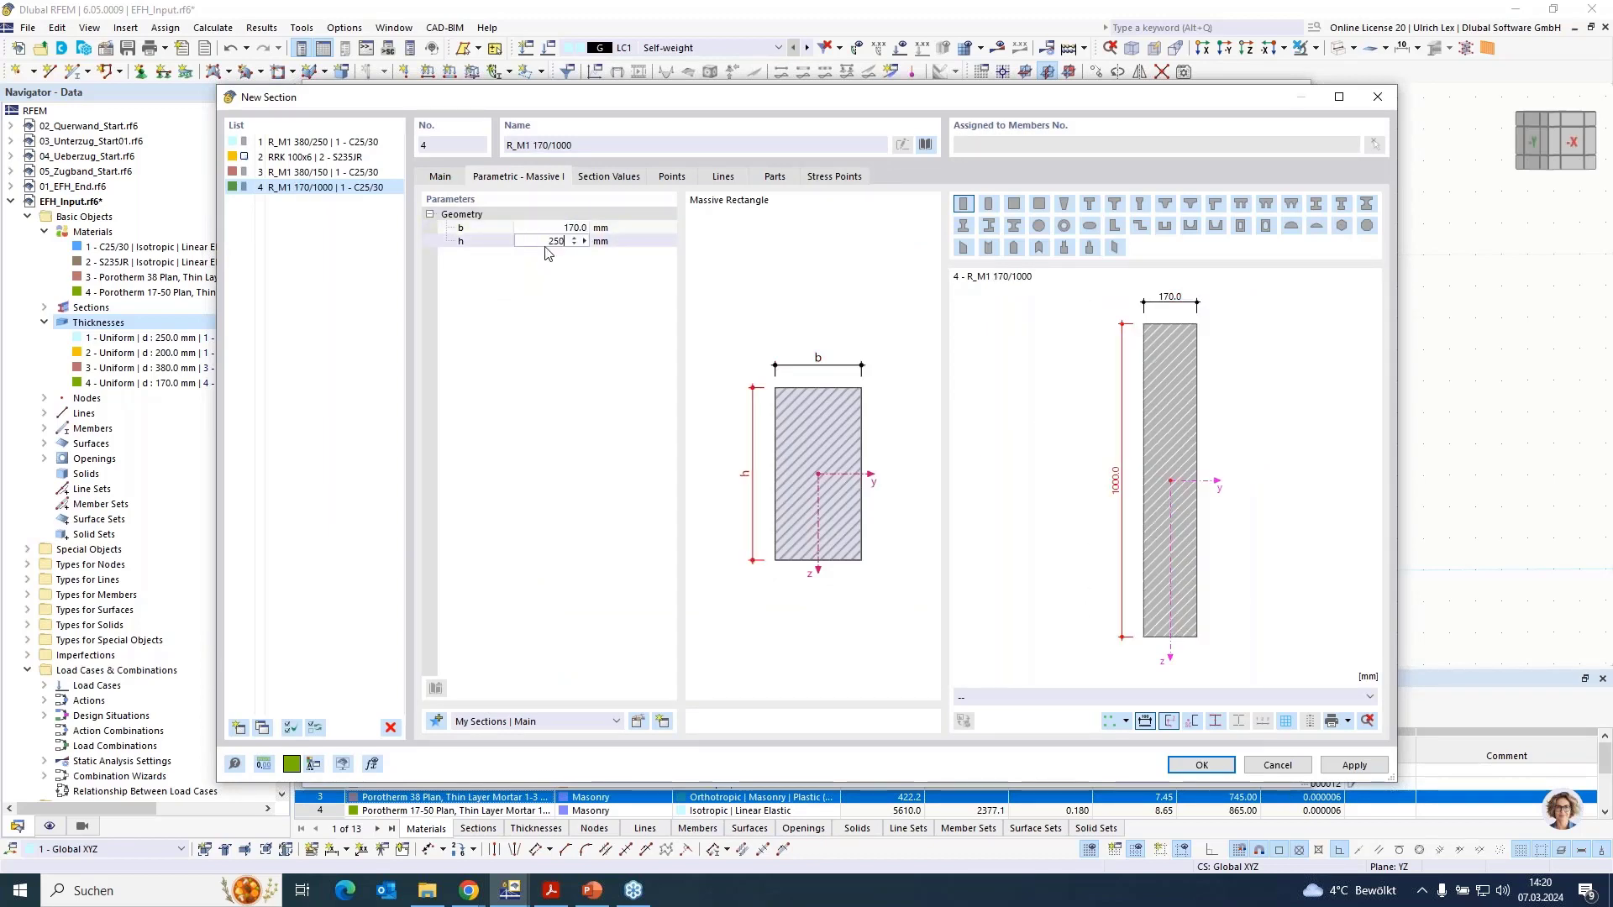
text(0)
key(Return)
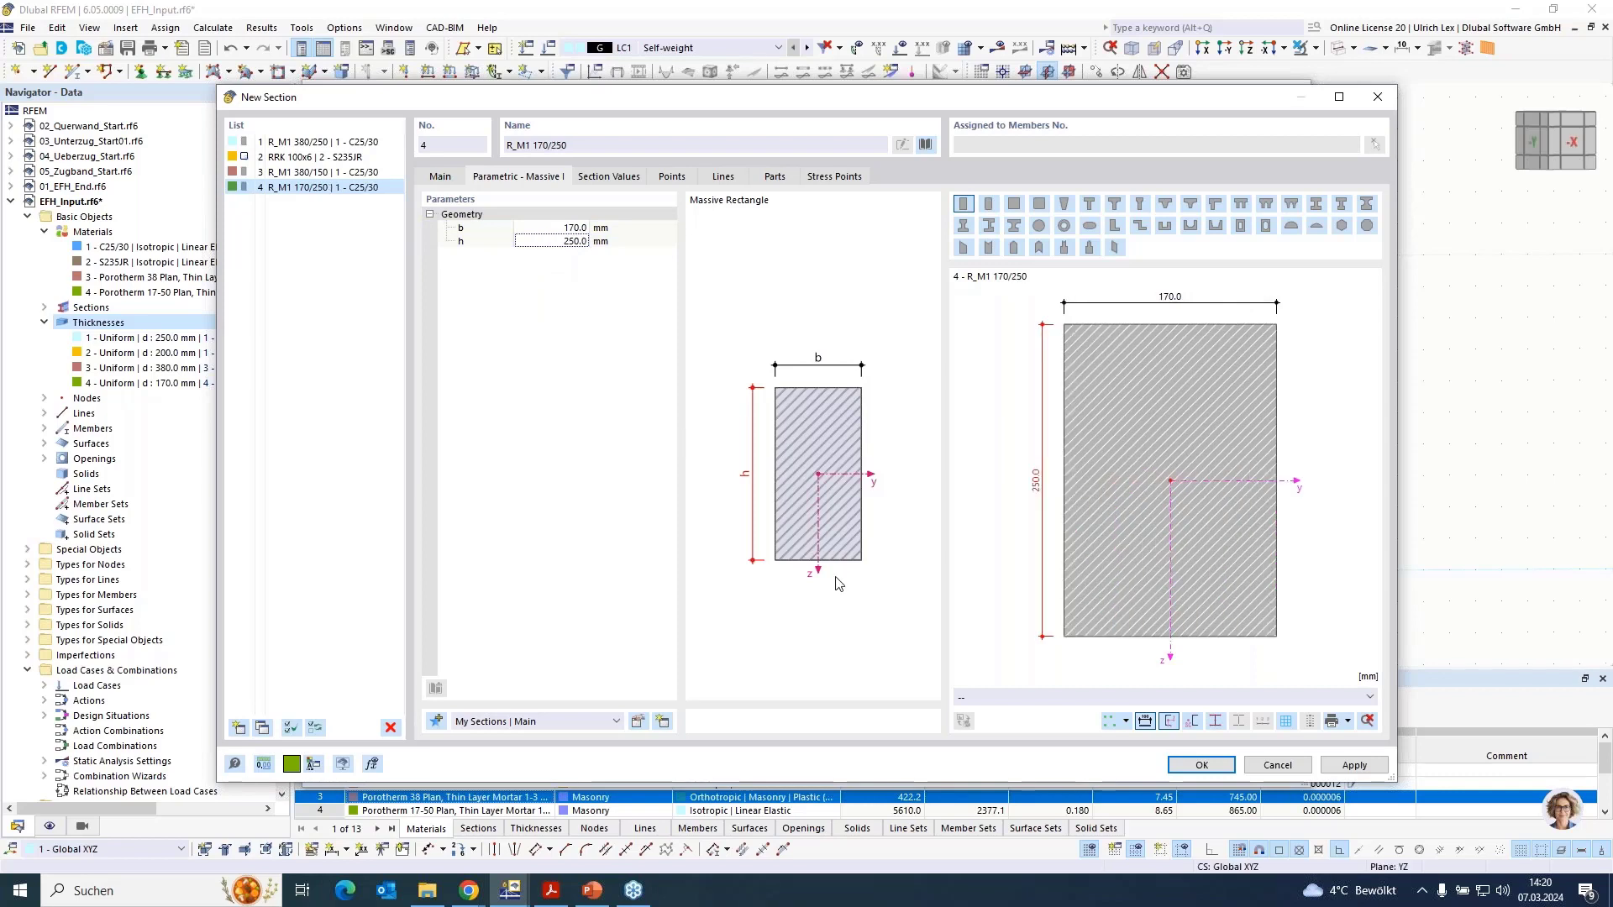
click(1222, 768)
click(1141, 774)
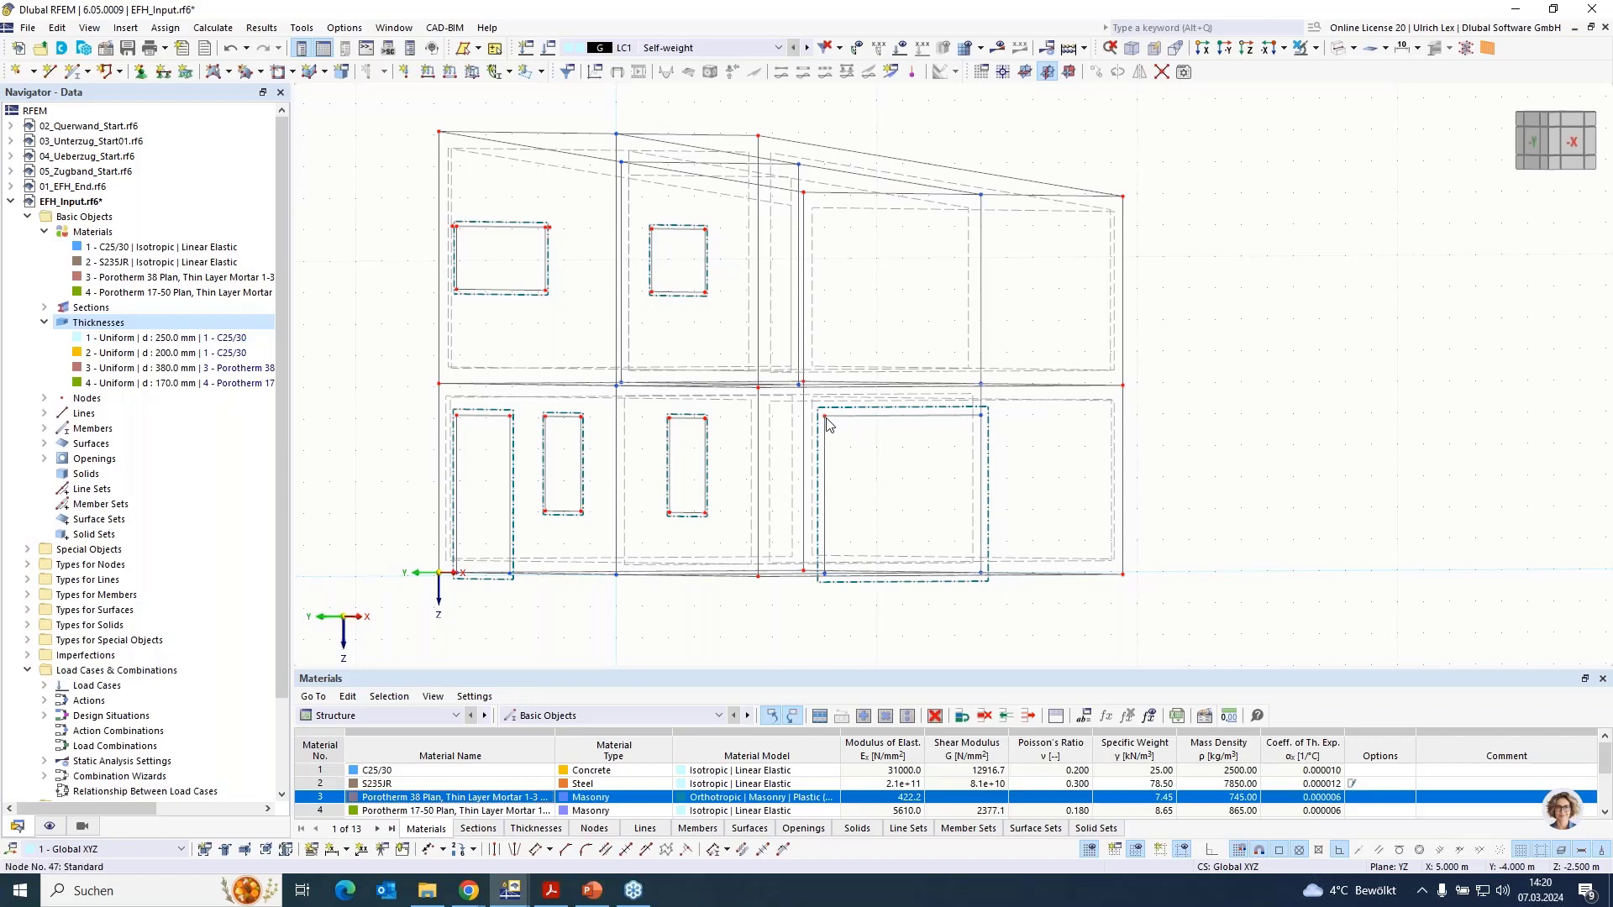
Display the model as solid and isolate the interior wall at X 5 m with its opening to inspect the lintel
click(1337, 51)
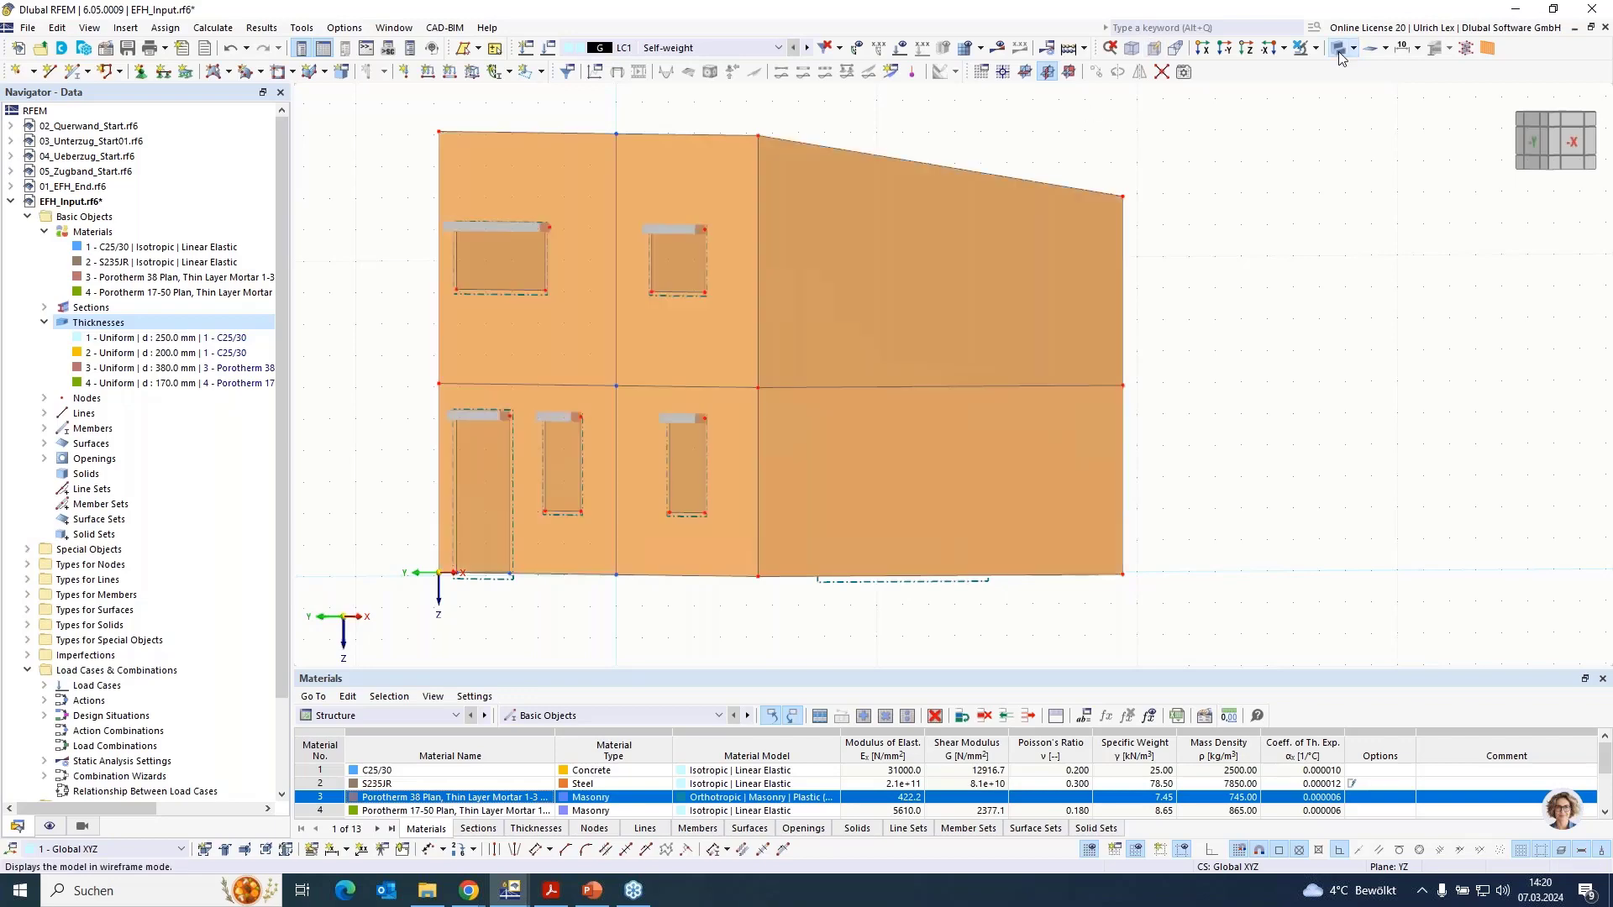
ctrl+middle_drag(882, 584, 1049, 621)
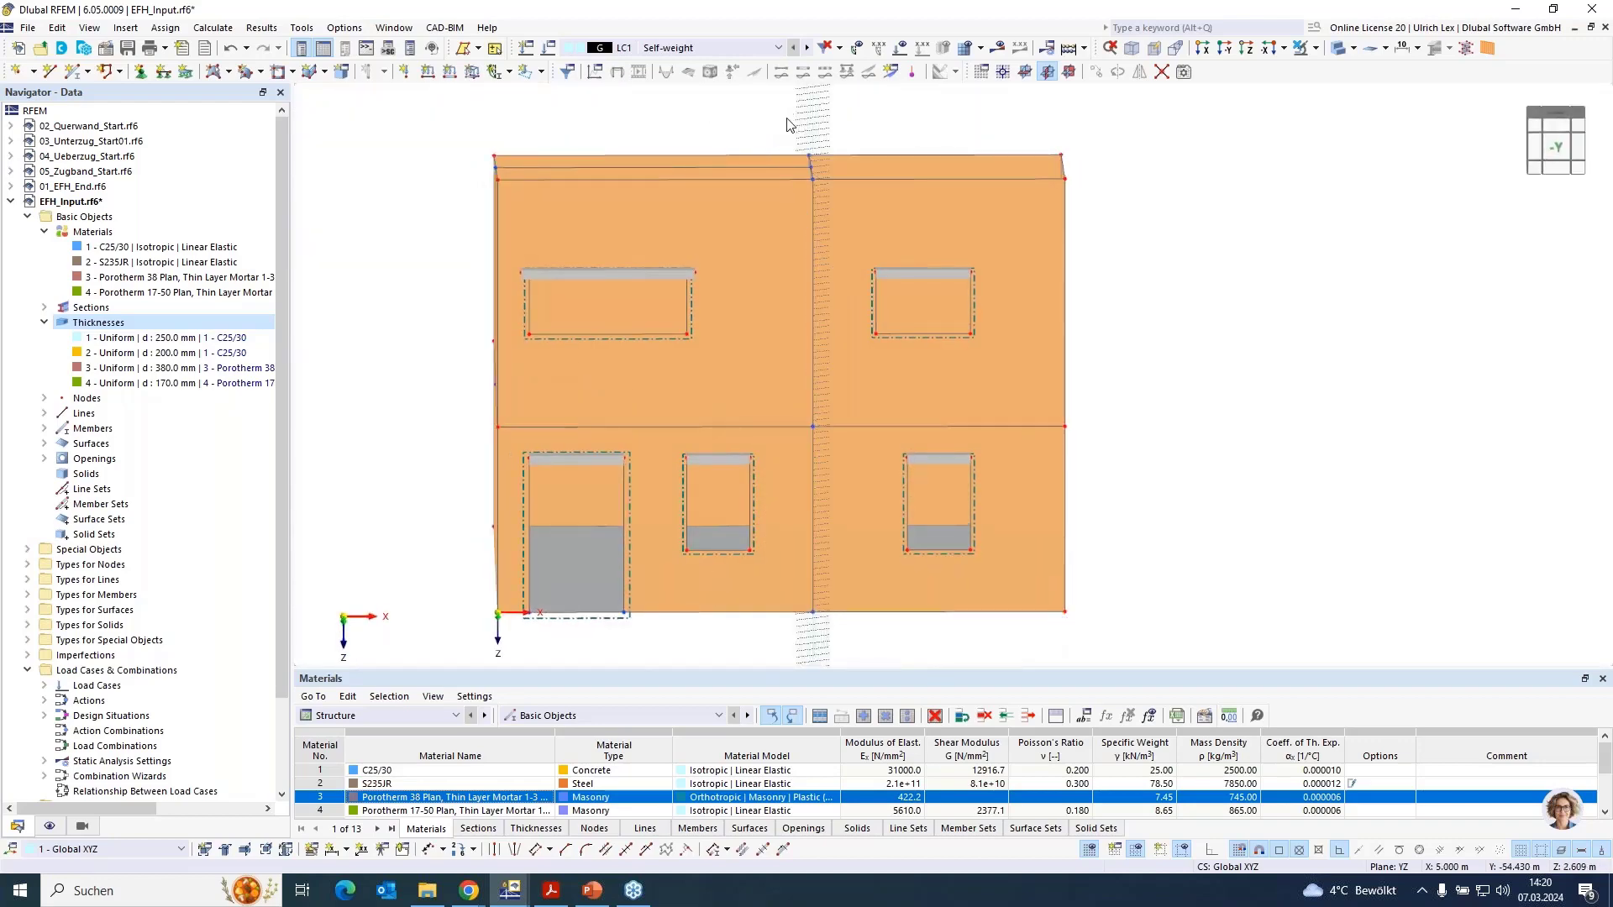
drag(783, 104, 855, 664)
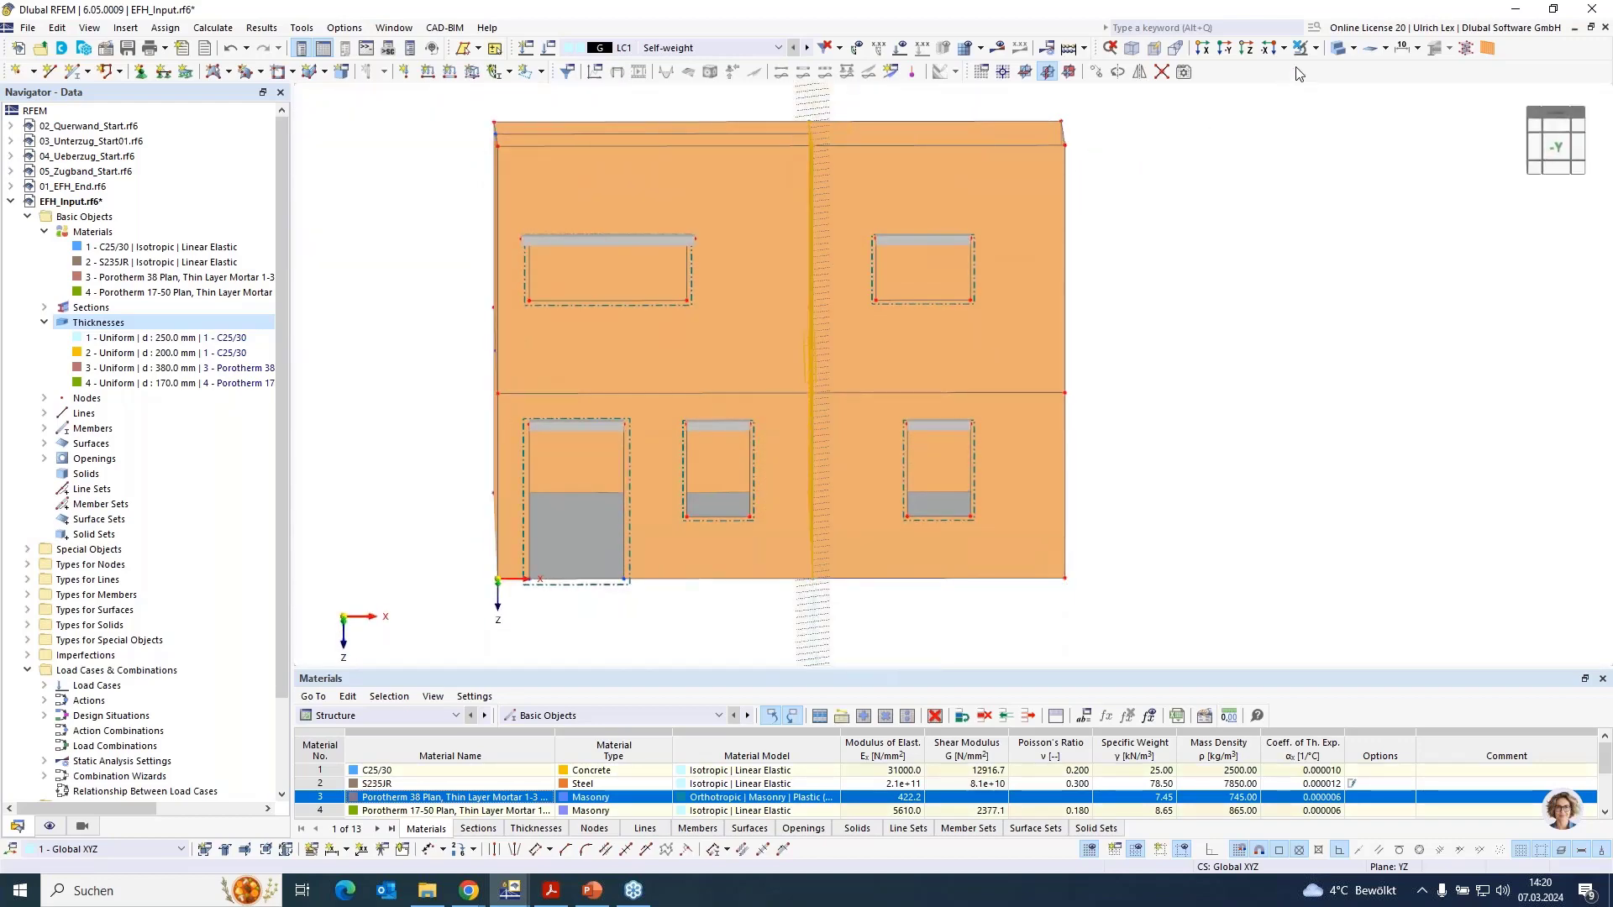
click(1315, 48)
click(1360, 70)
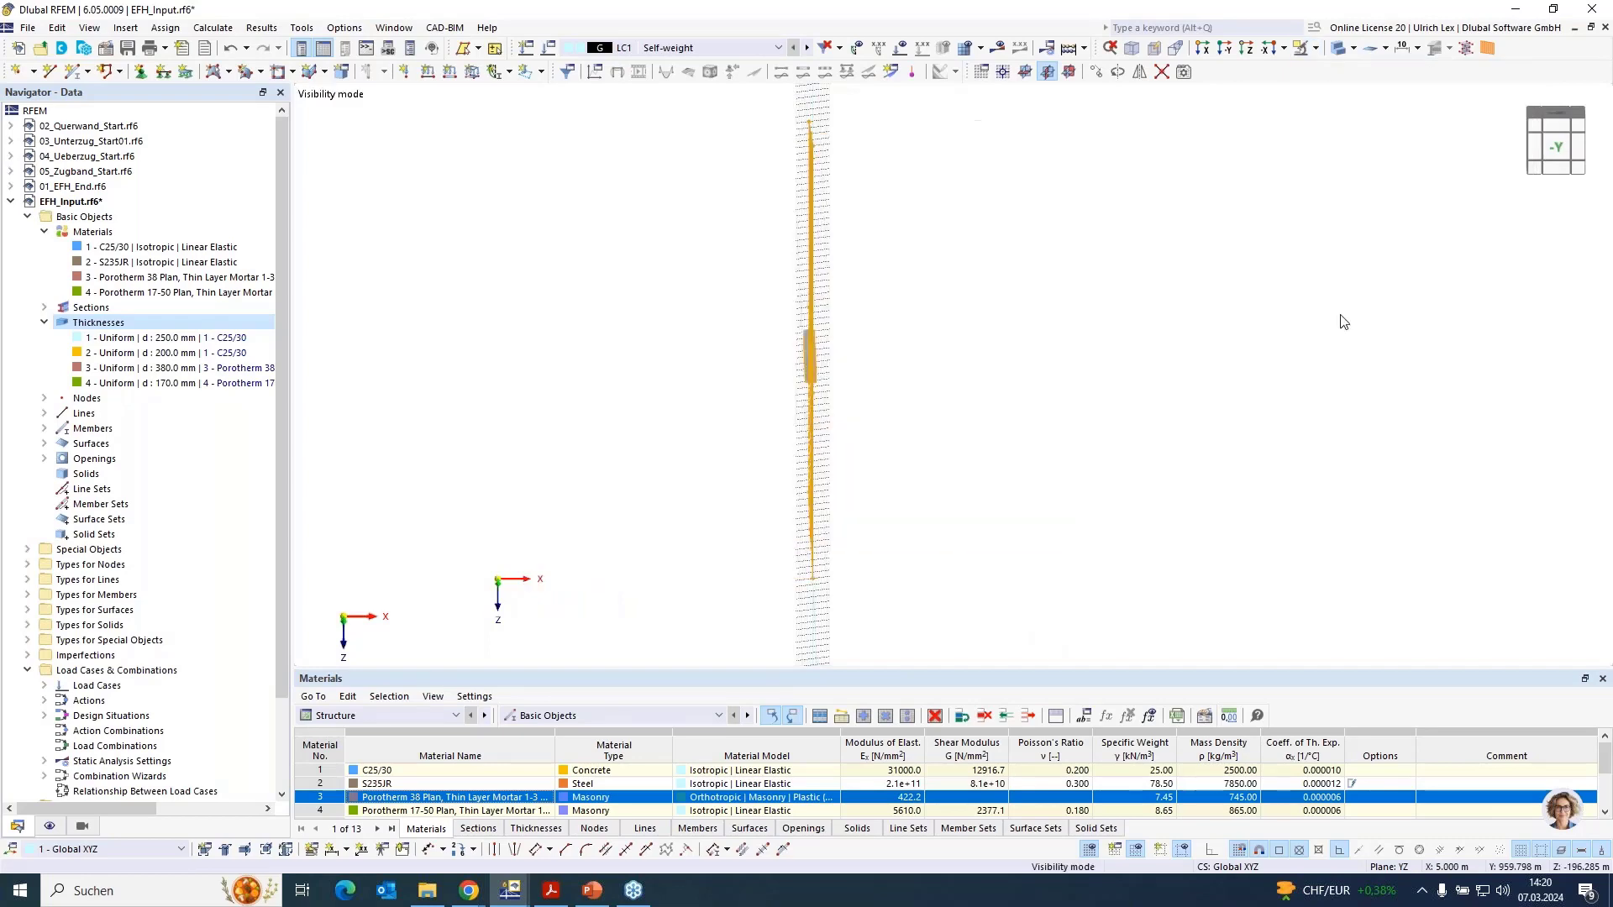
ctrl+middle_drag(1245, 433, 1072, 435)
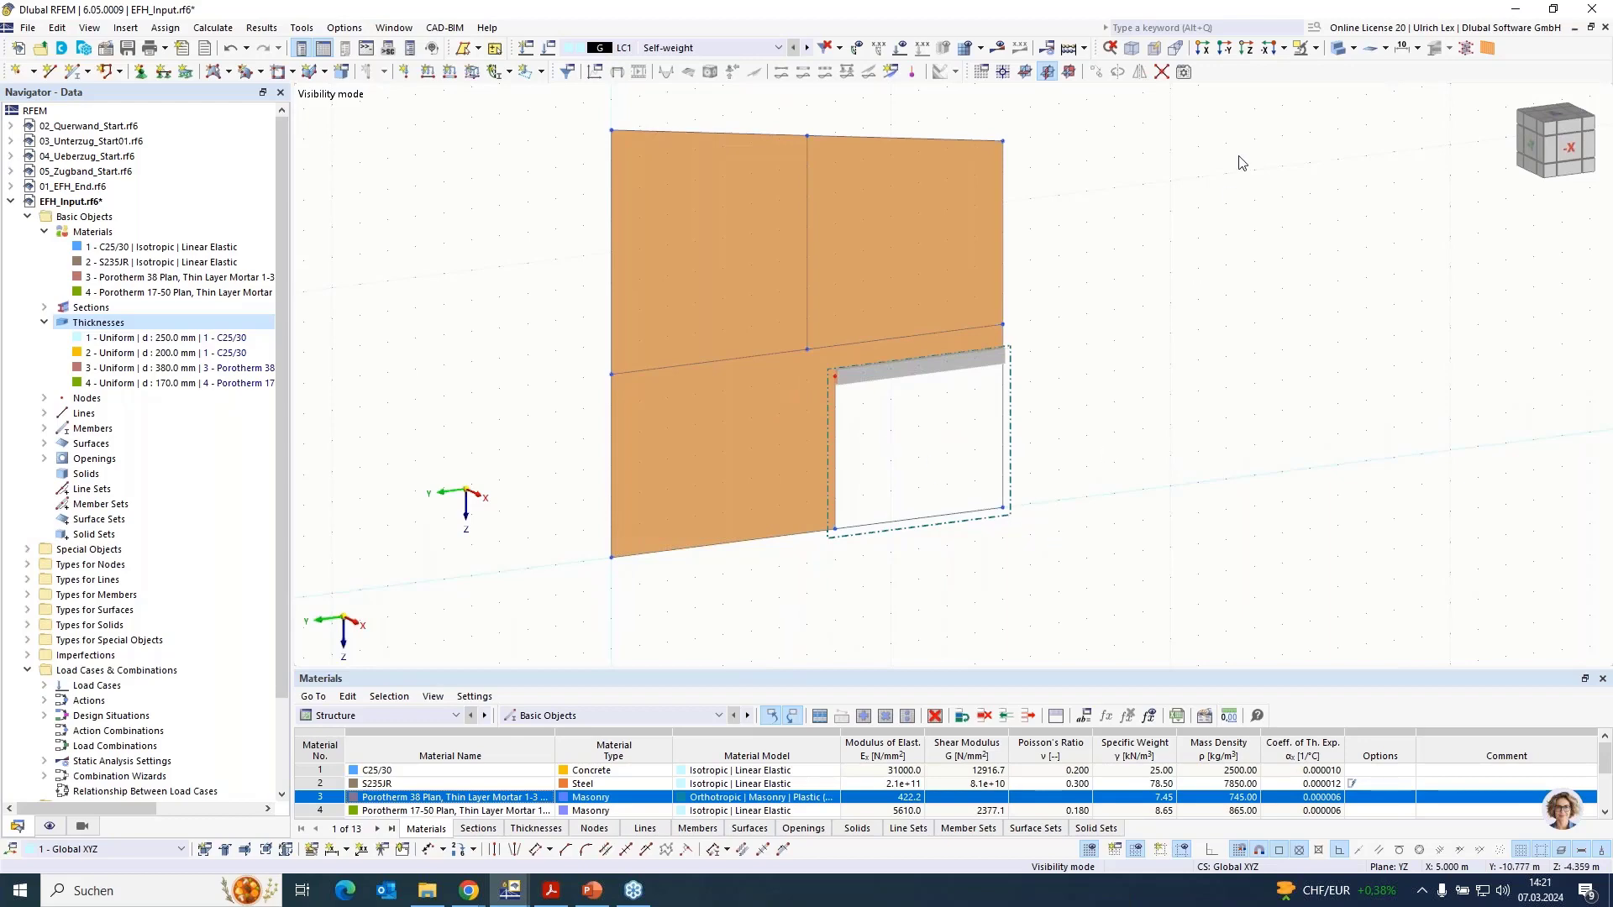
Cancel the visibility mode and view the complete building with its lintels
click(1325, 50)
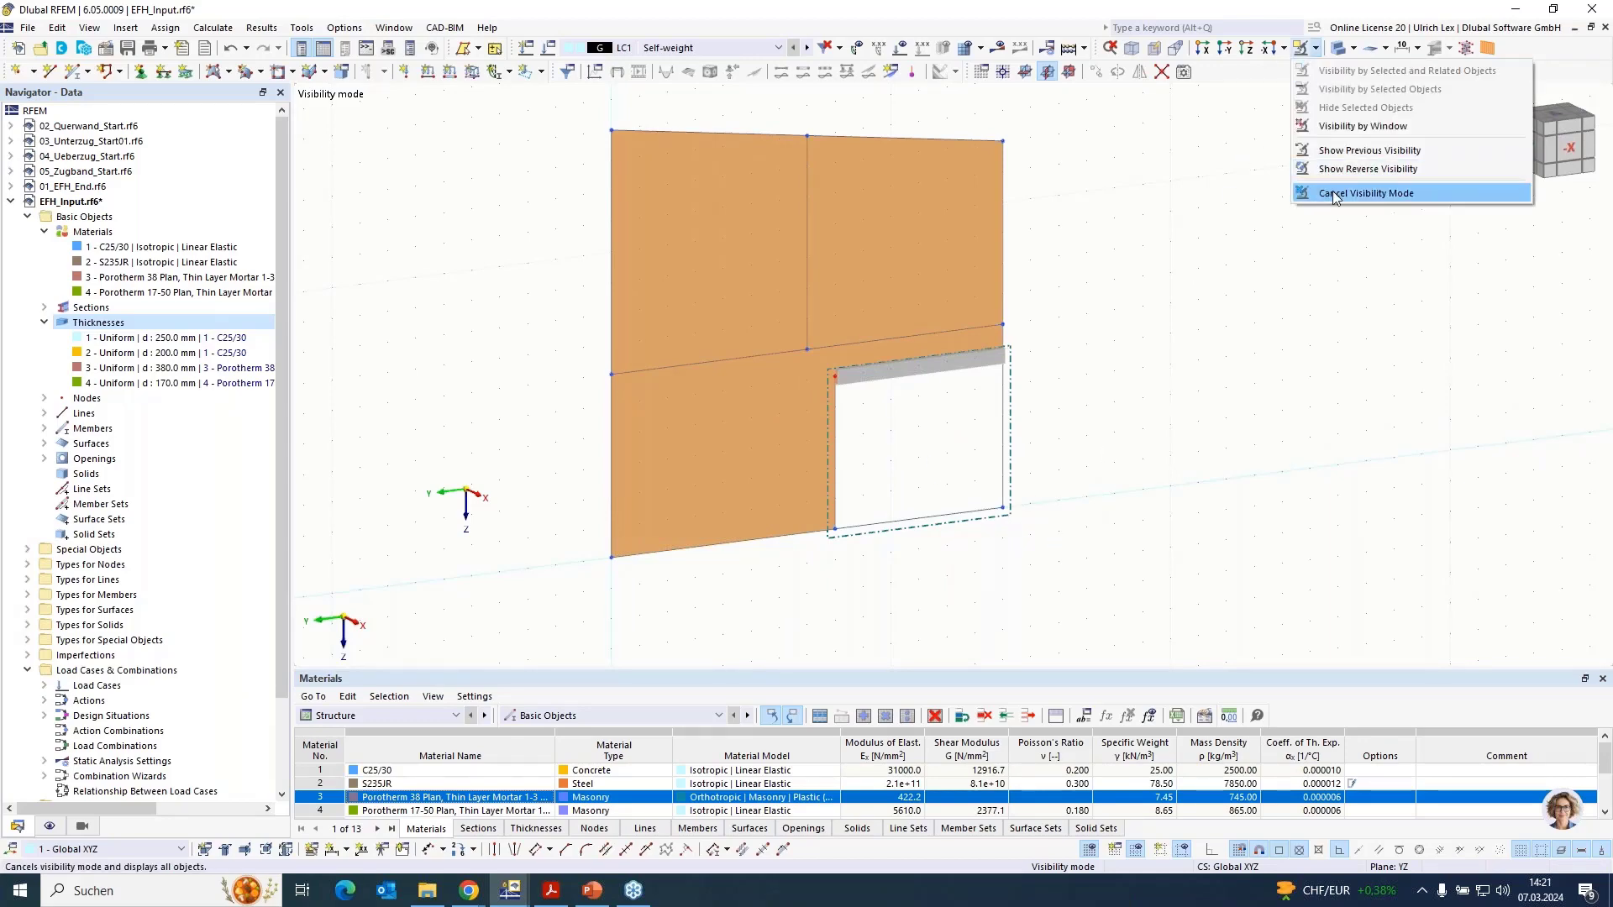
click(1419, 191)
scroll(806, 626, down, 4)
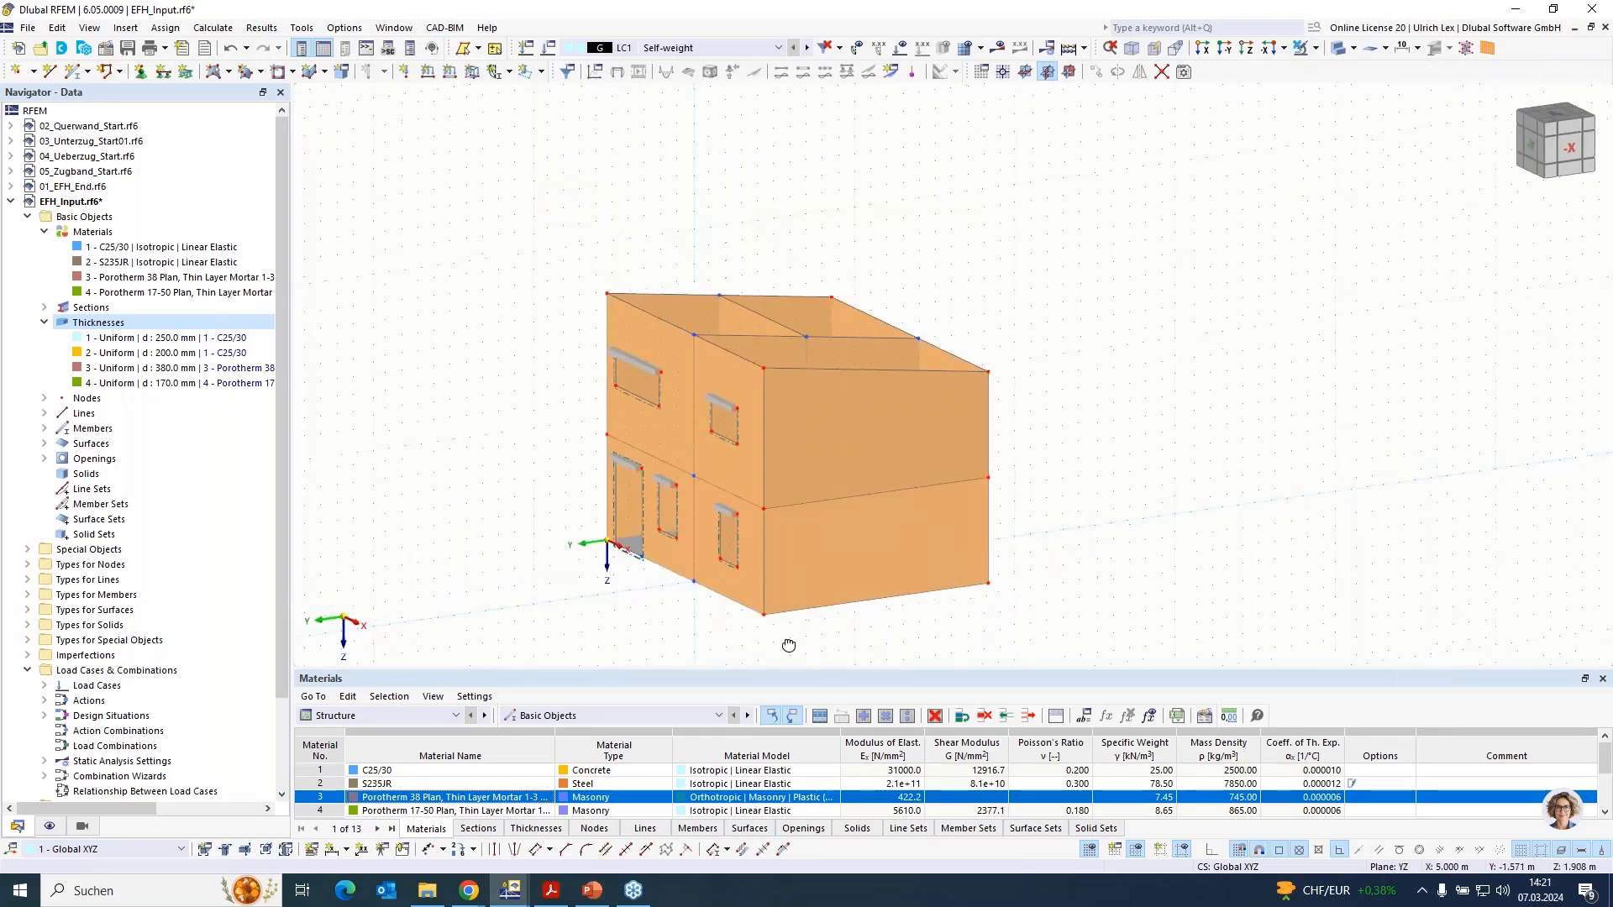
ctrl+middle_drag(788, 647, 854, 633)
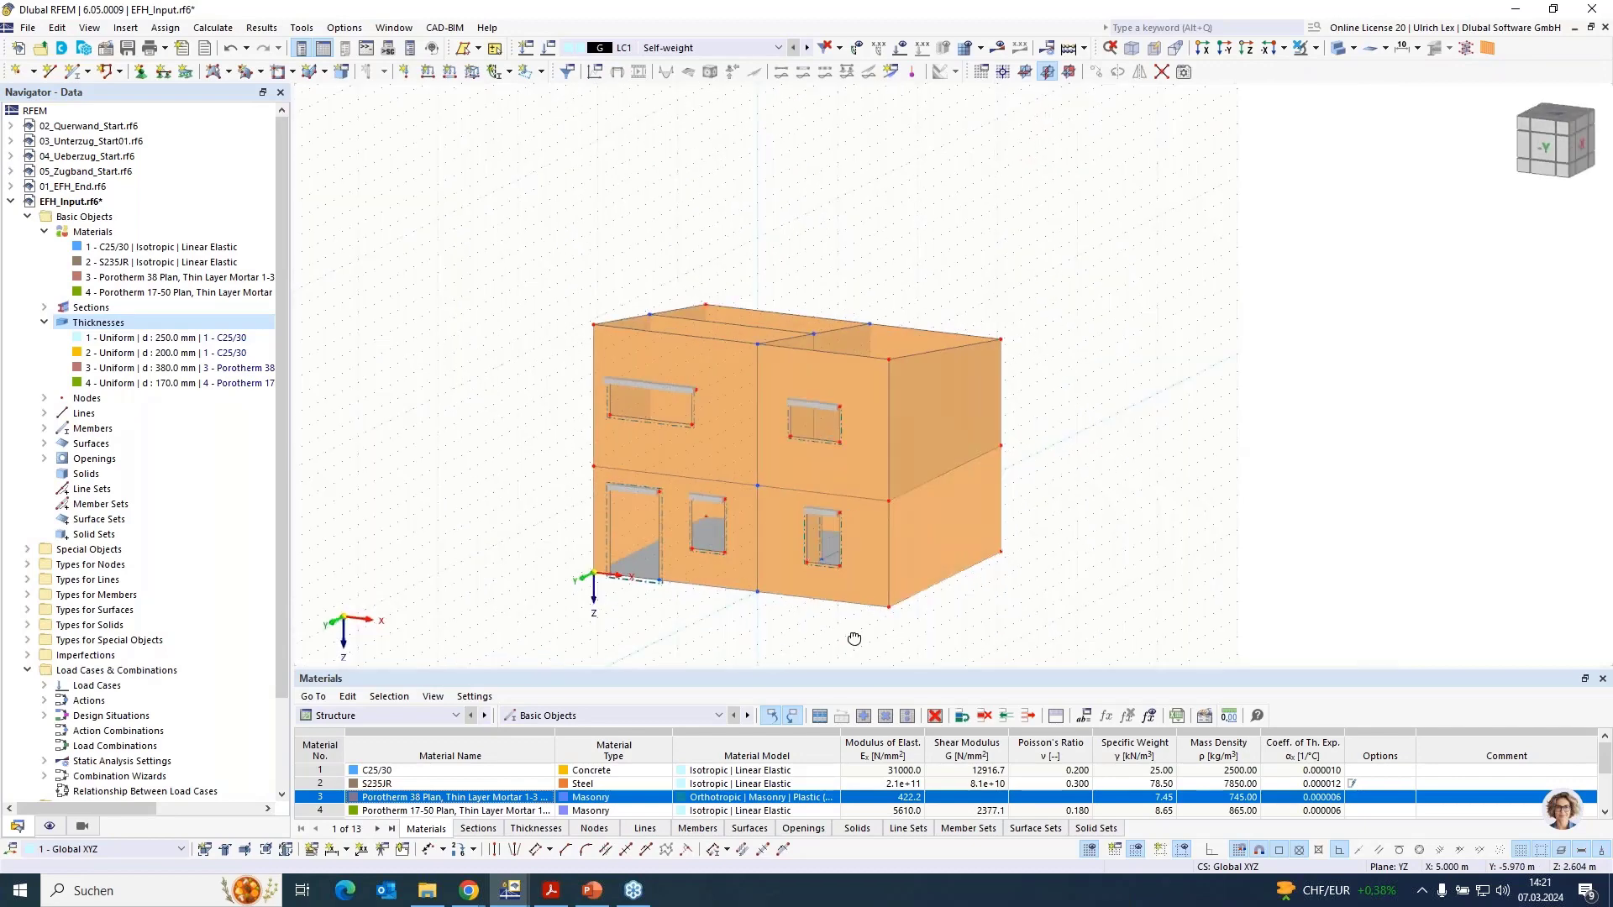
scroll(644, 163, down, 1)
scroll(794, 241, up, 2)
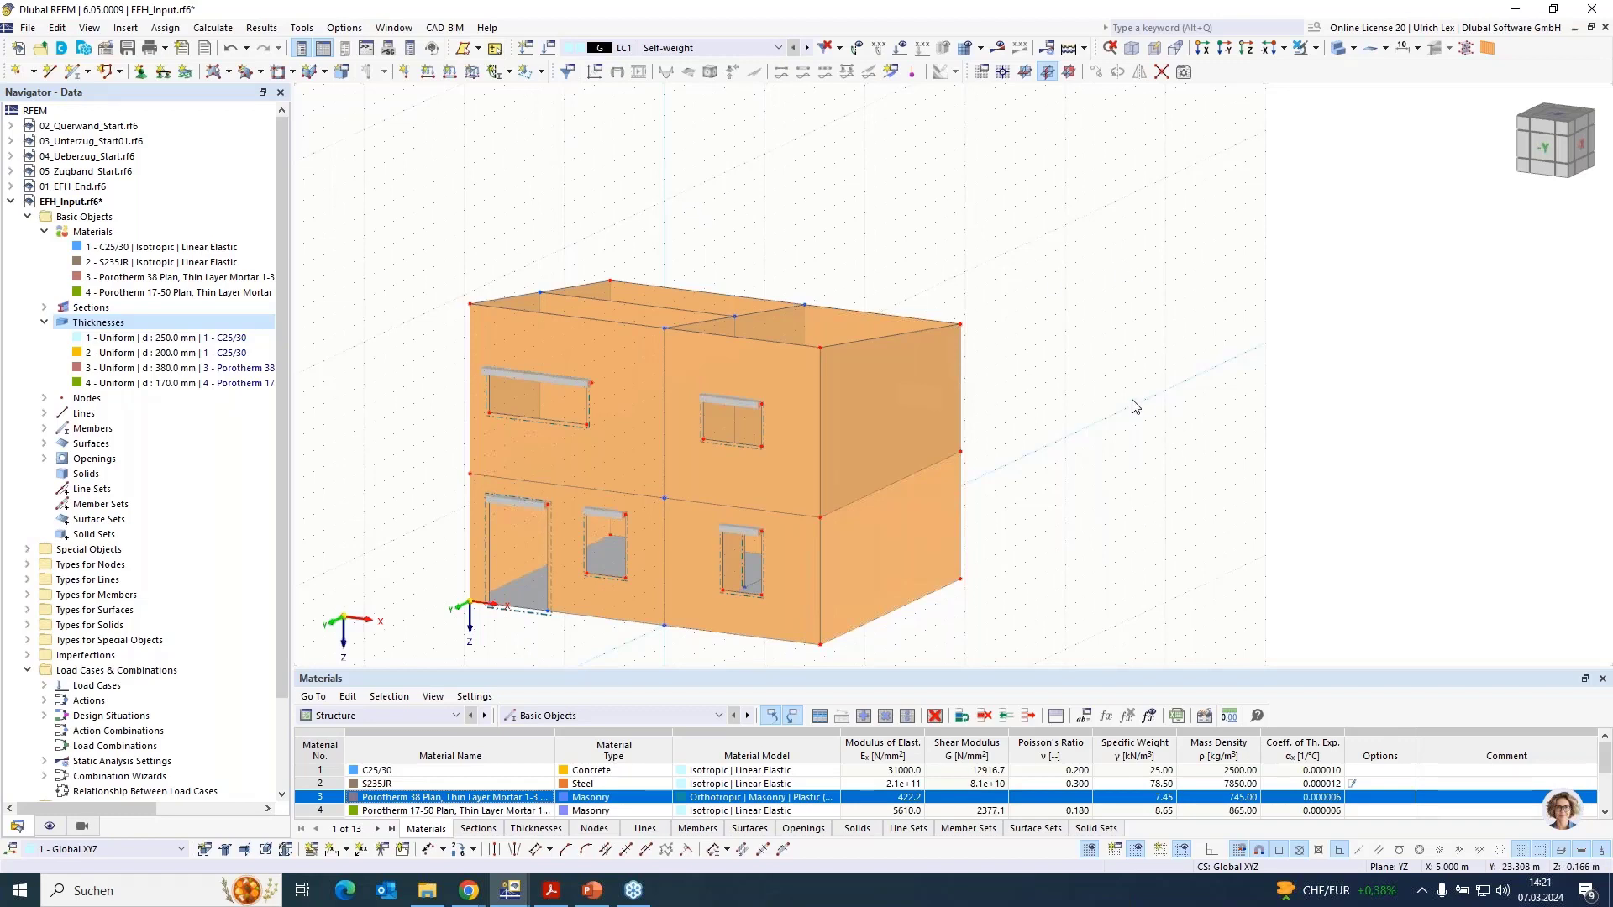
Select all top edge lines of the upper-storey walls and add beam members to them
ctrl+middle_drag(1130, 402, 917, 356)
drag(509, 224, 933, 314)
ctrl+middle_drag(1023, 378, 1056, 389)
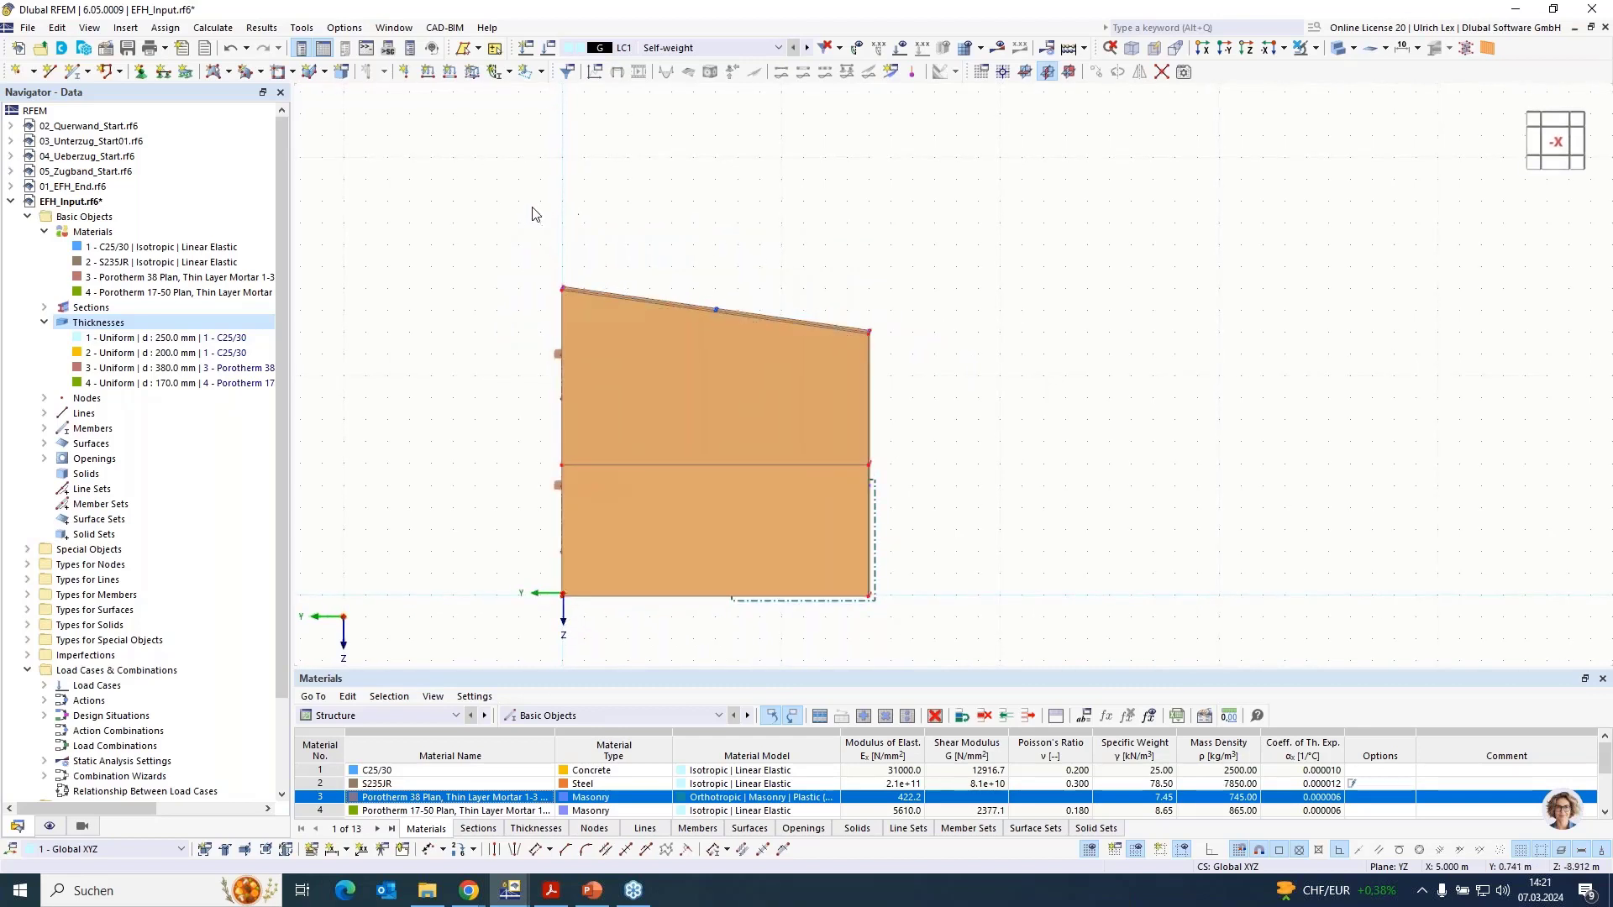
drag(530, 206, 891, 343)
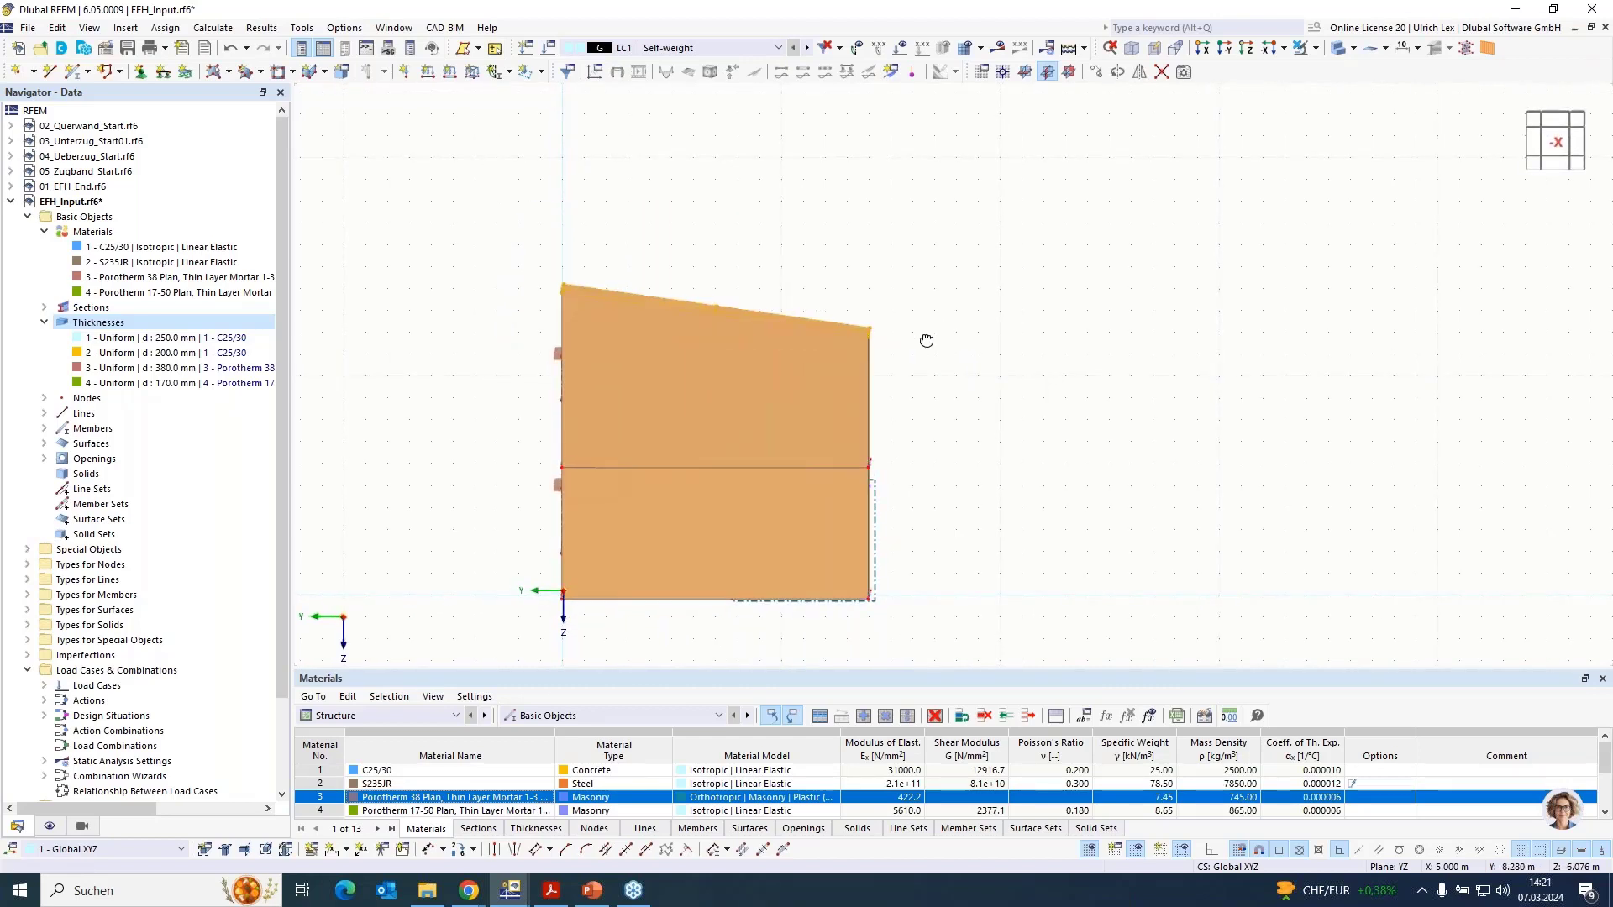
key(F7)
scroll(844, 291, up, 4)
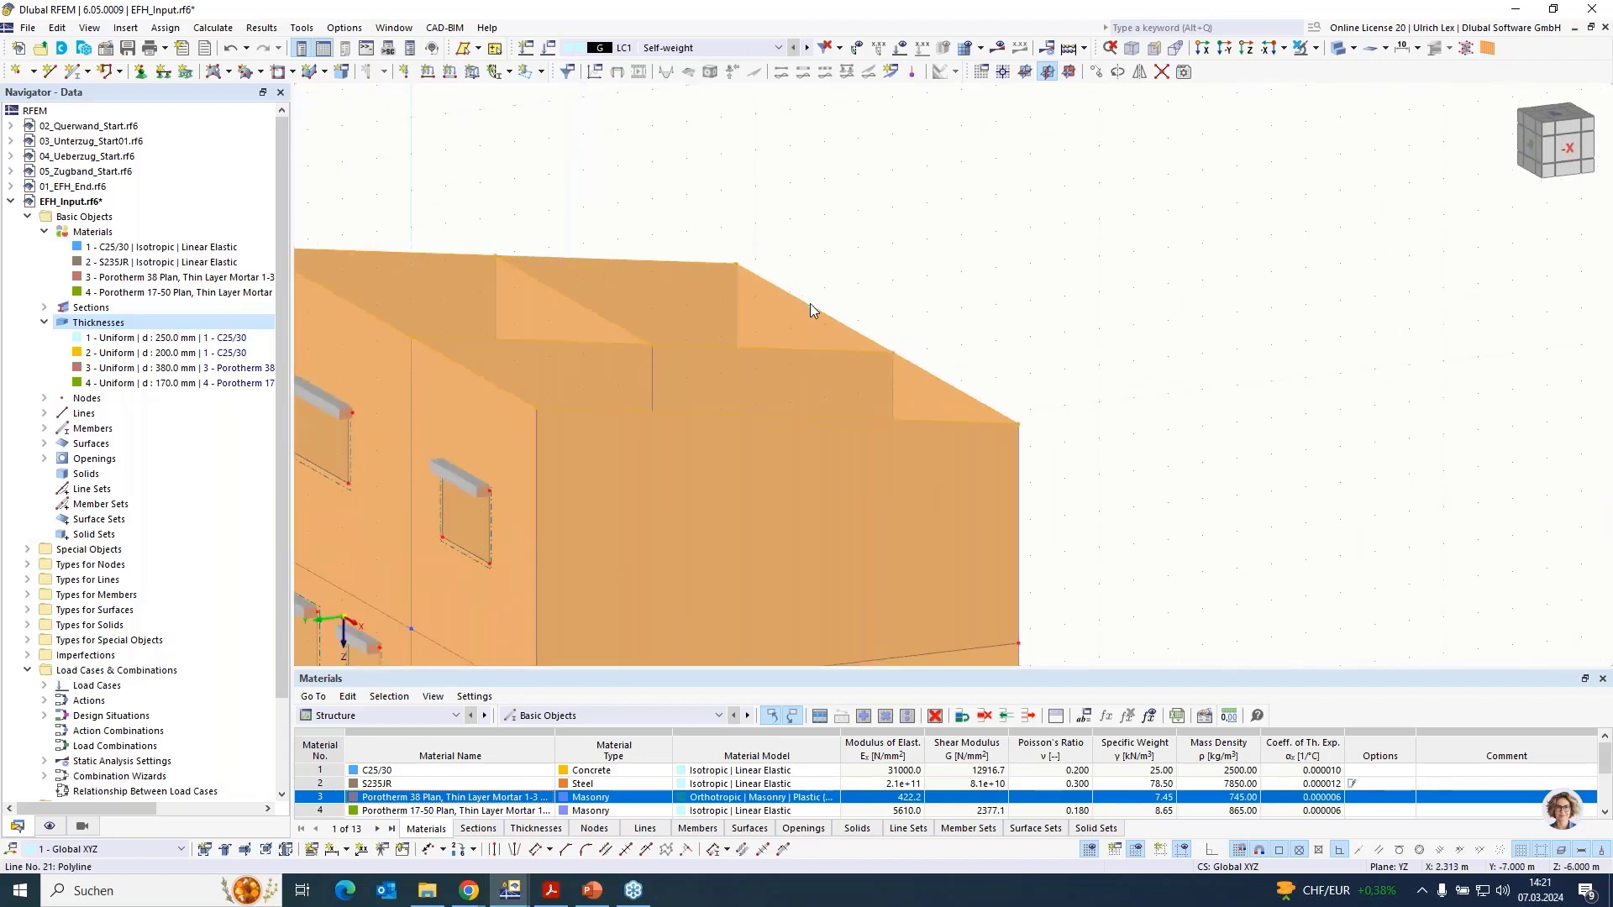
double_click(811, 307)
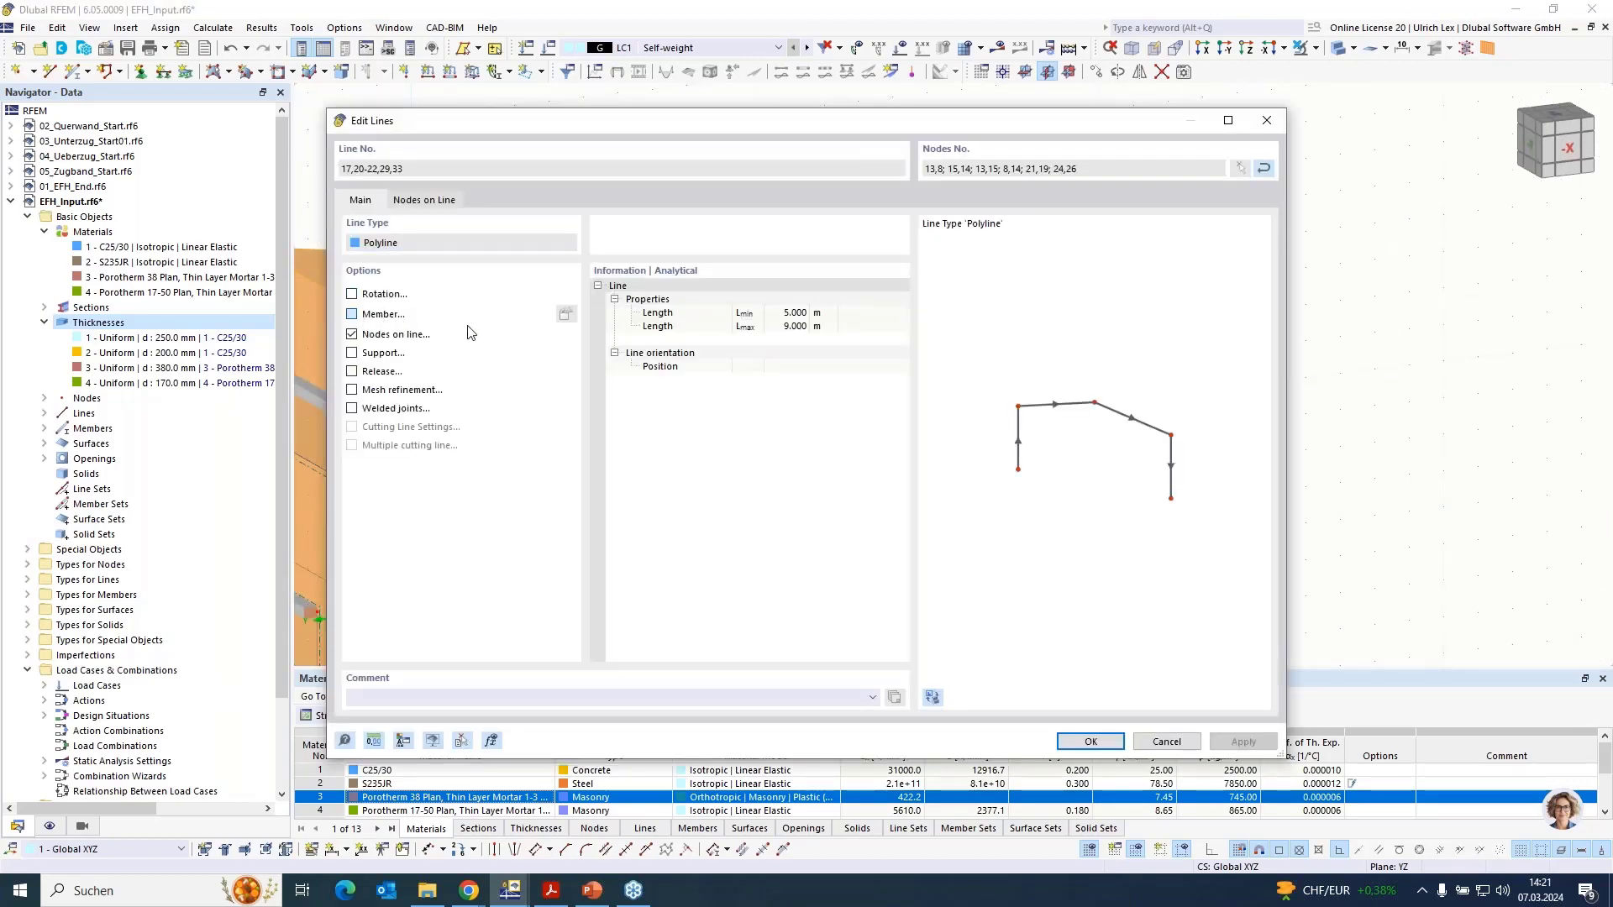
click(351, 314)
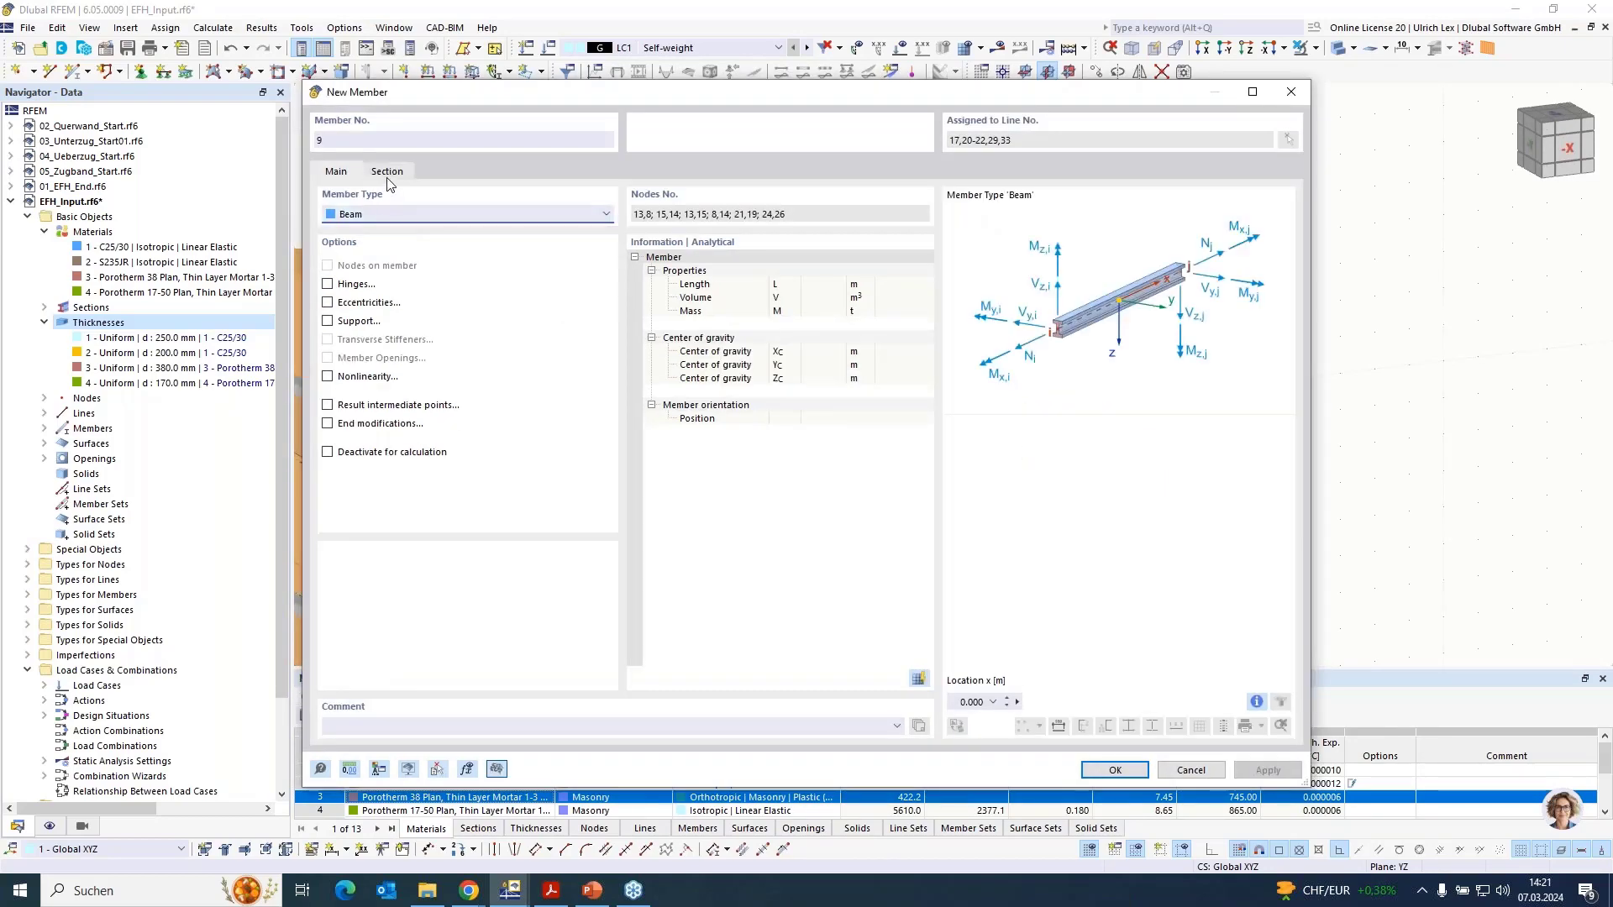
click(387, 171)
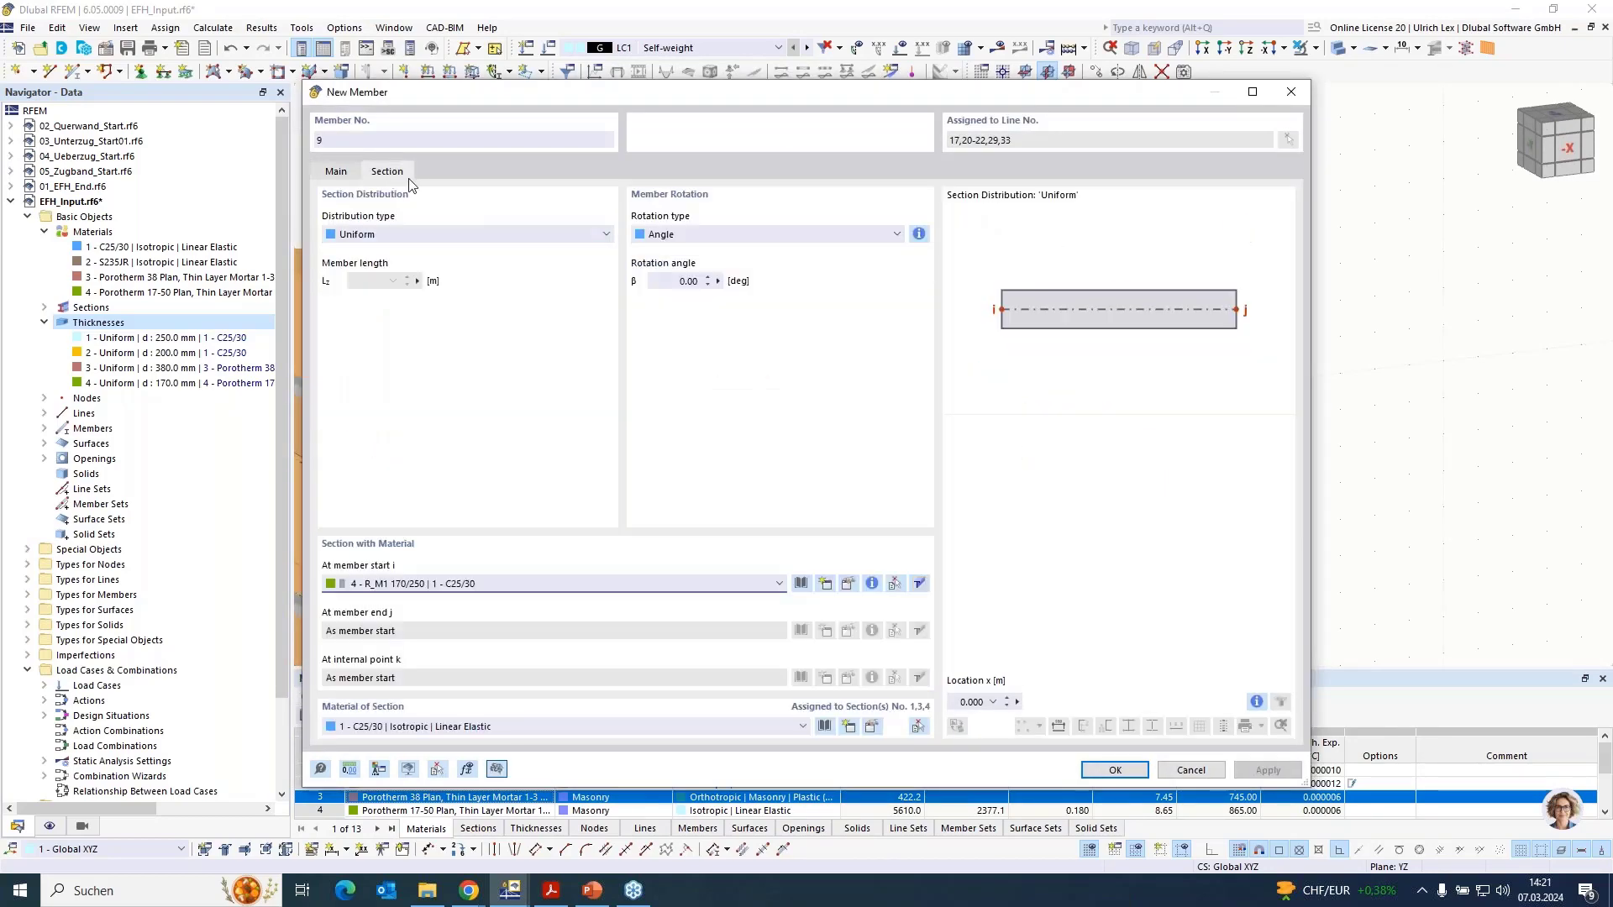
Create a massive rectangular section with b 380 mm and h 250 mm and apply it to the beams along the wall tops
click(823, 586)
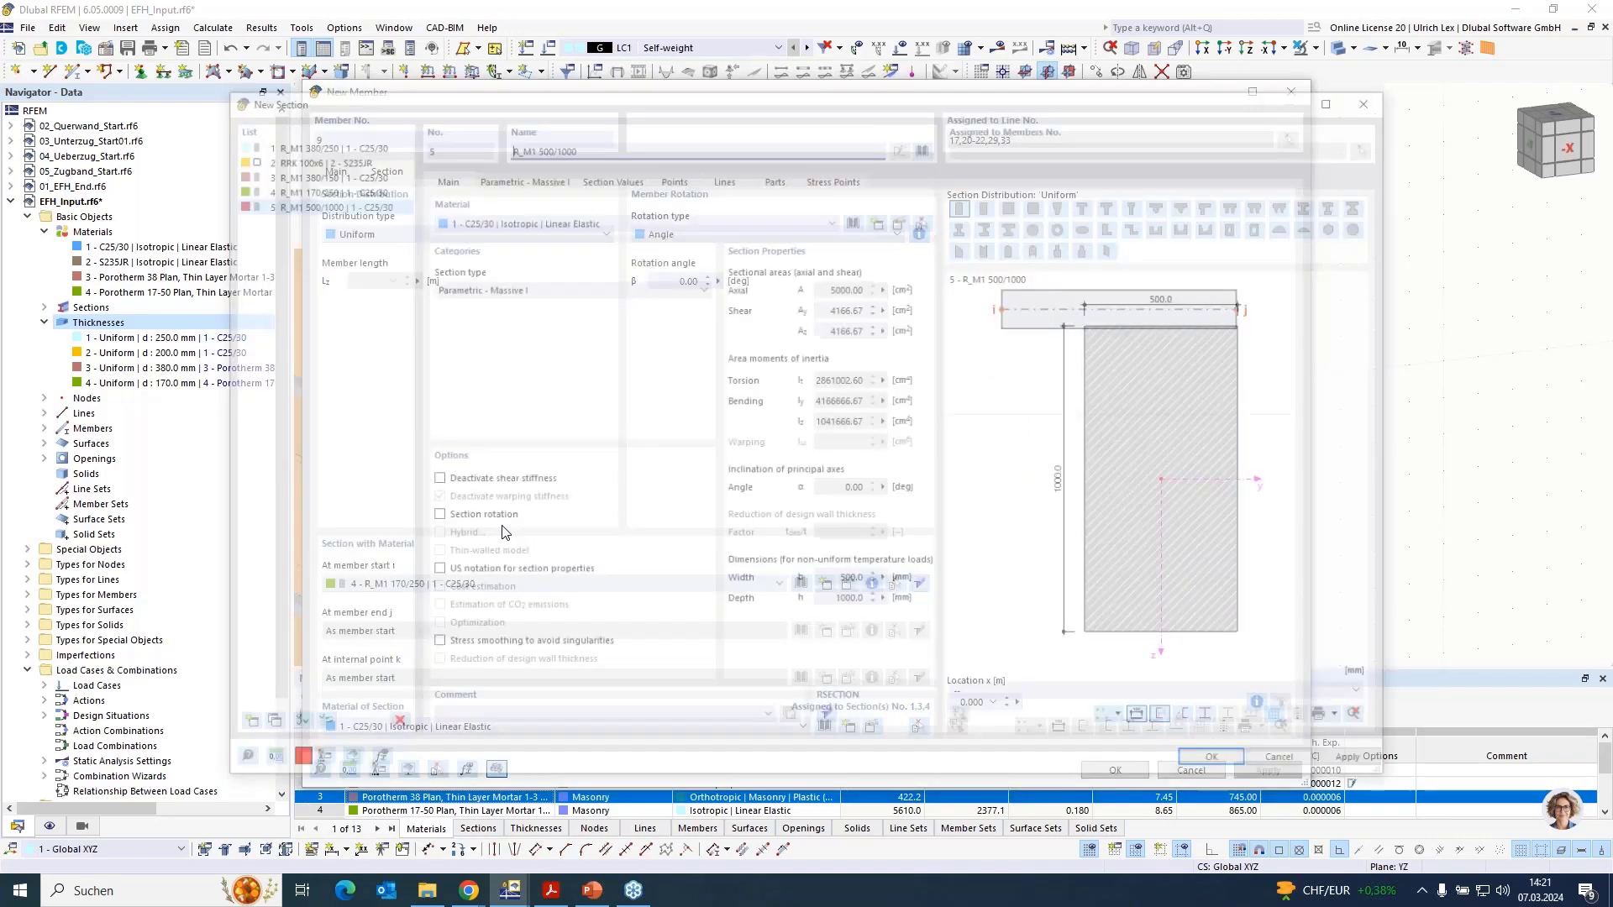
click(518, 176)
click(548, 228)
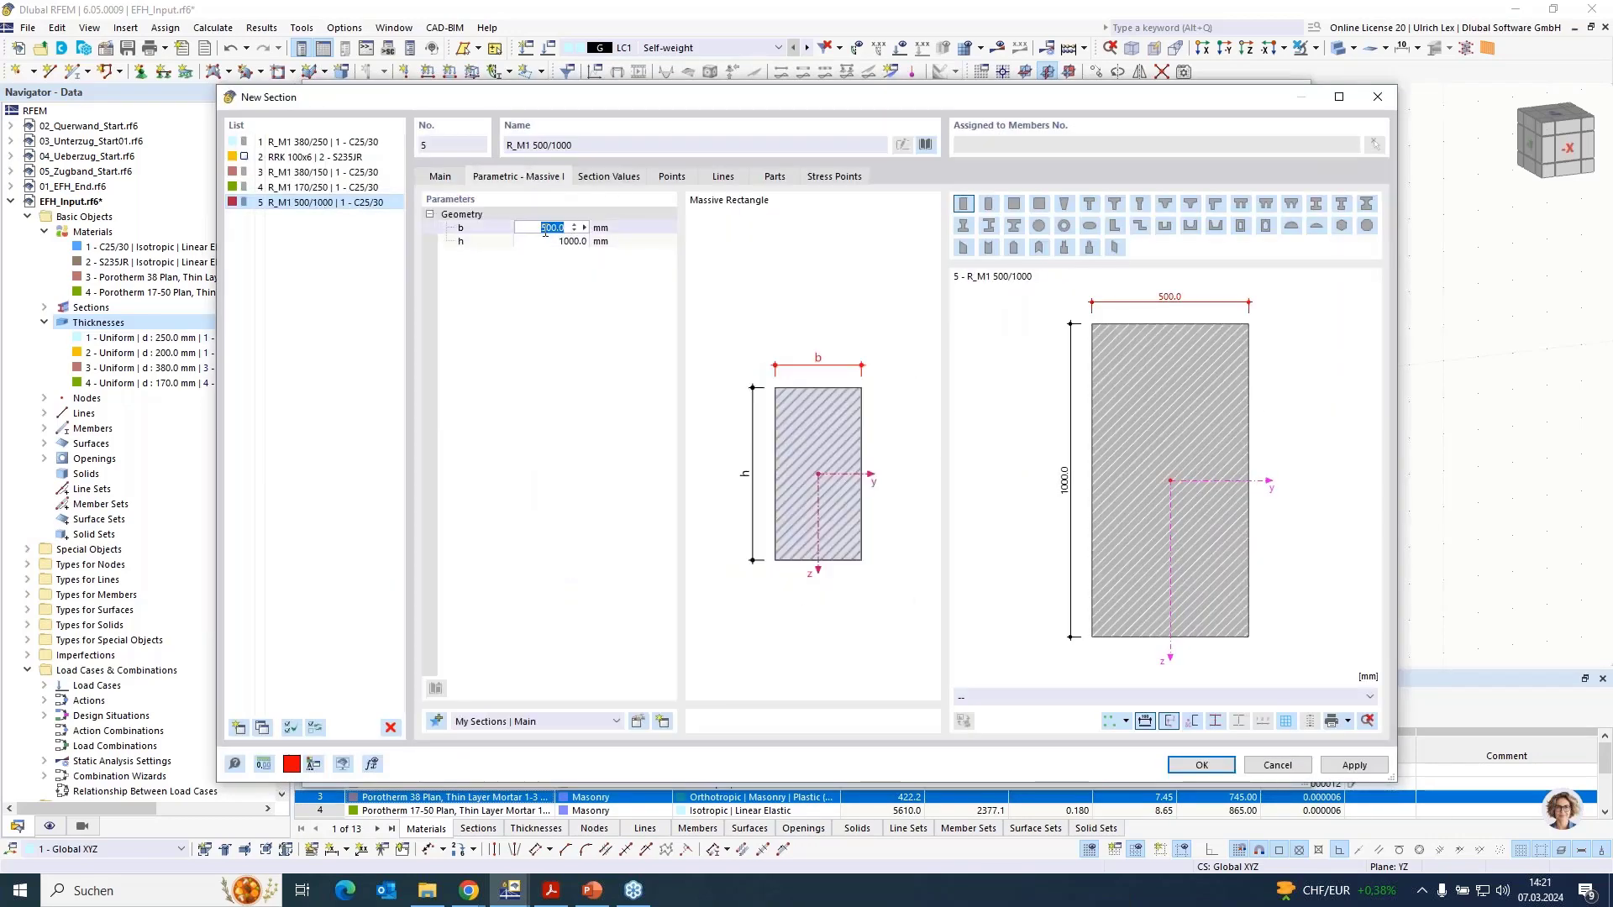
text(380)
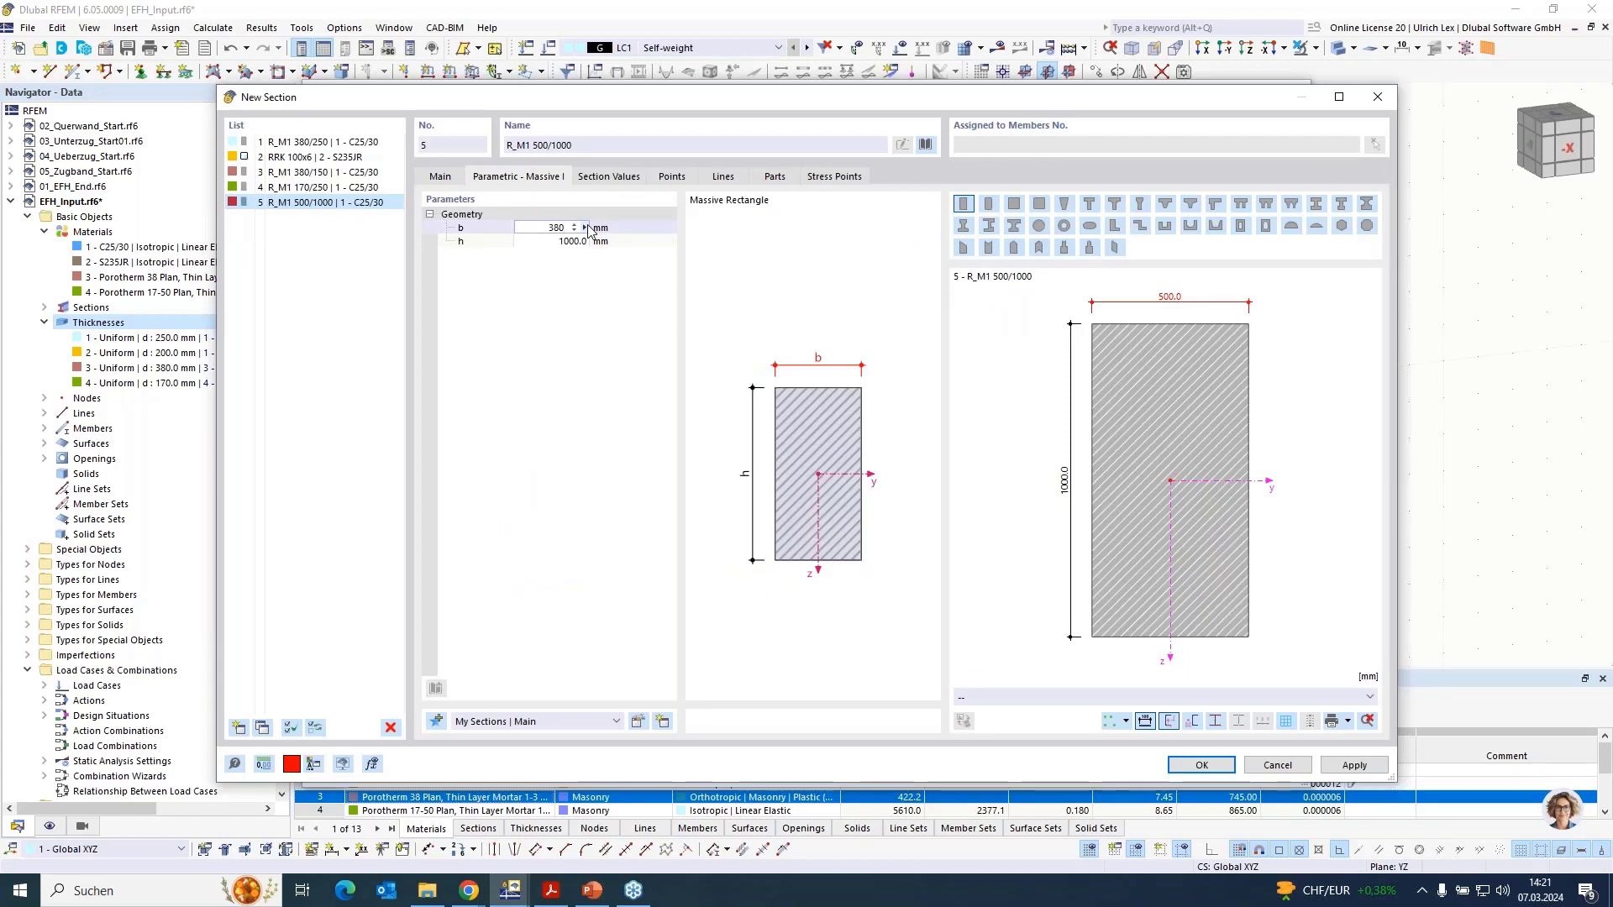
key(Tab)
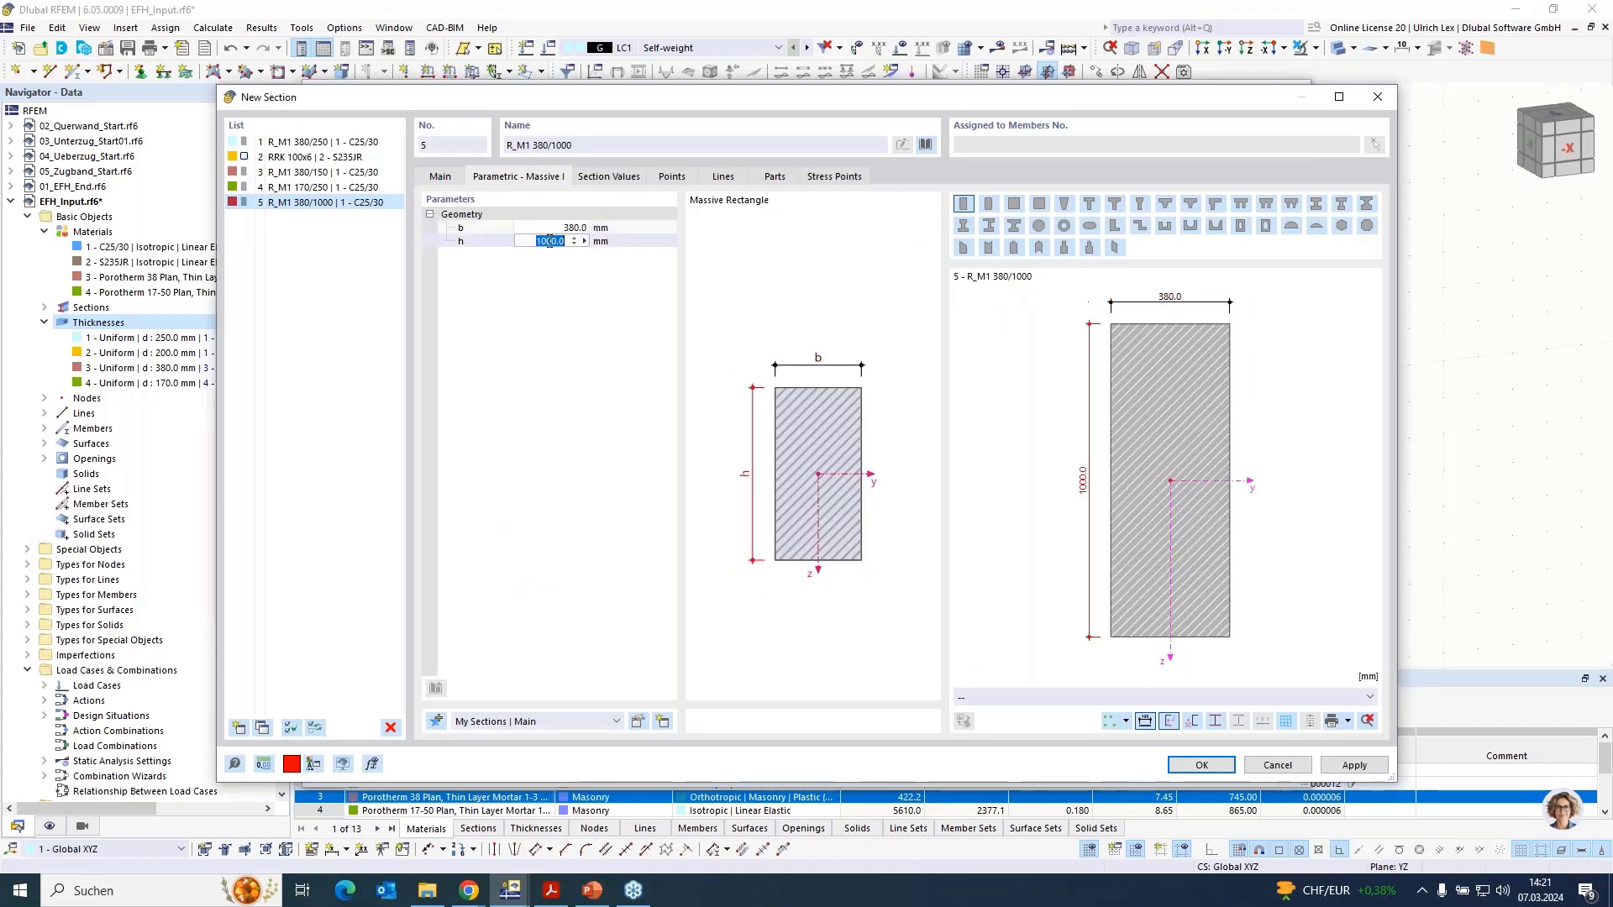
text(2)
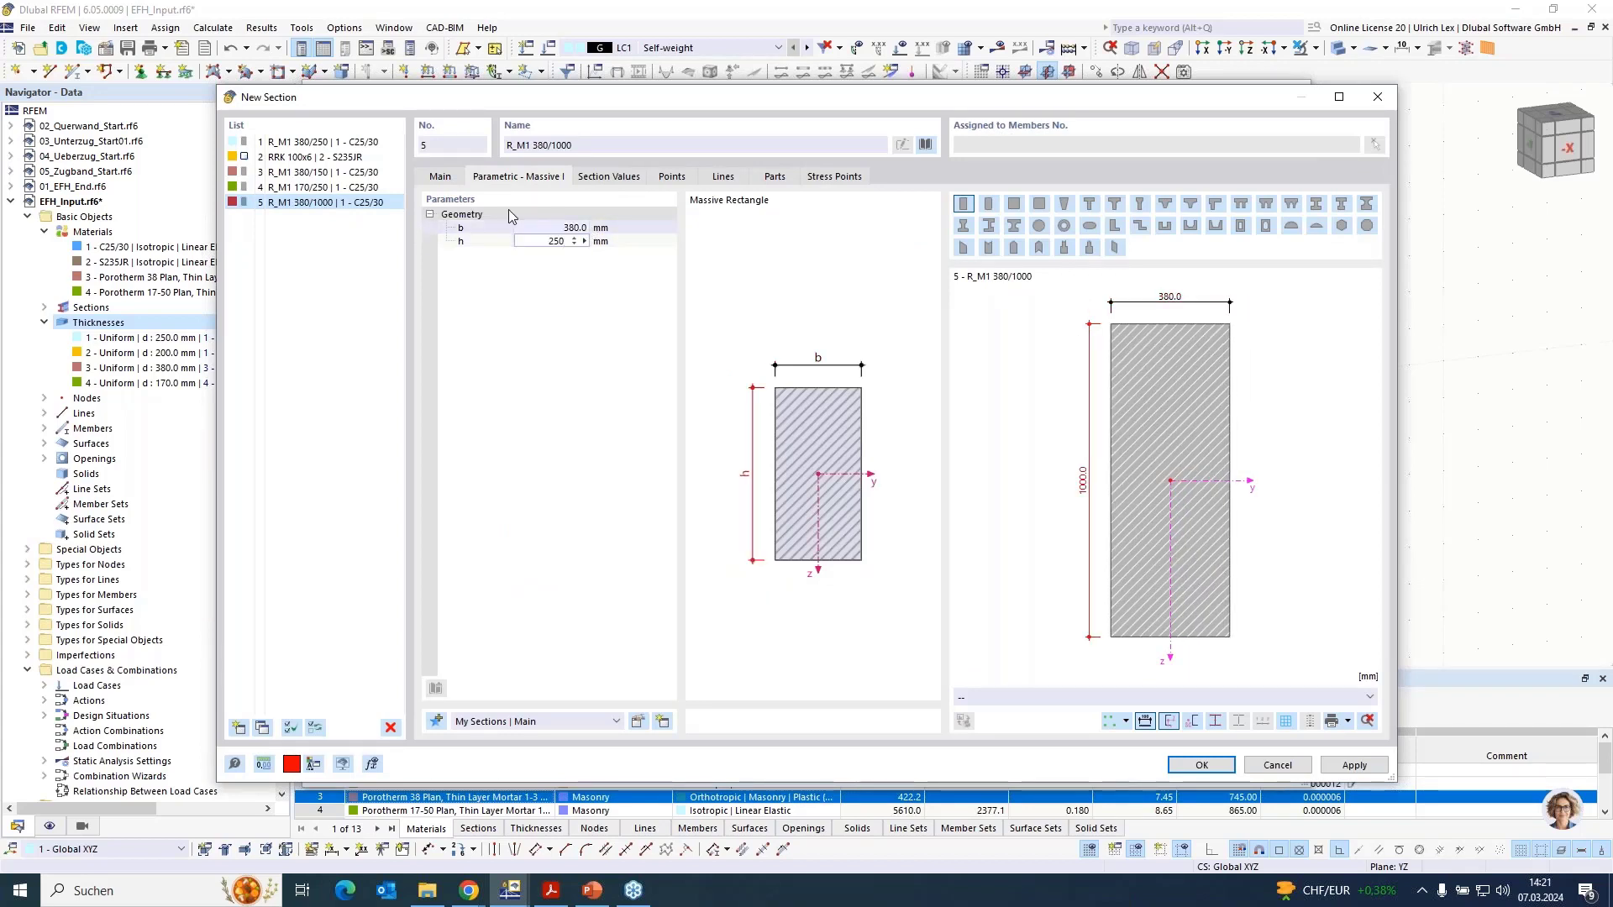
text(50)
key(Return)
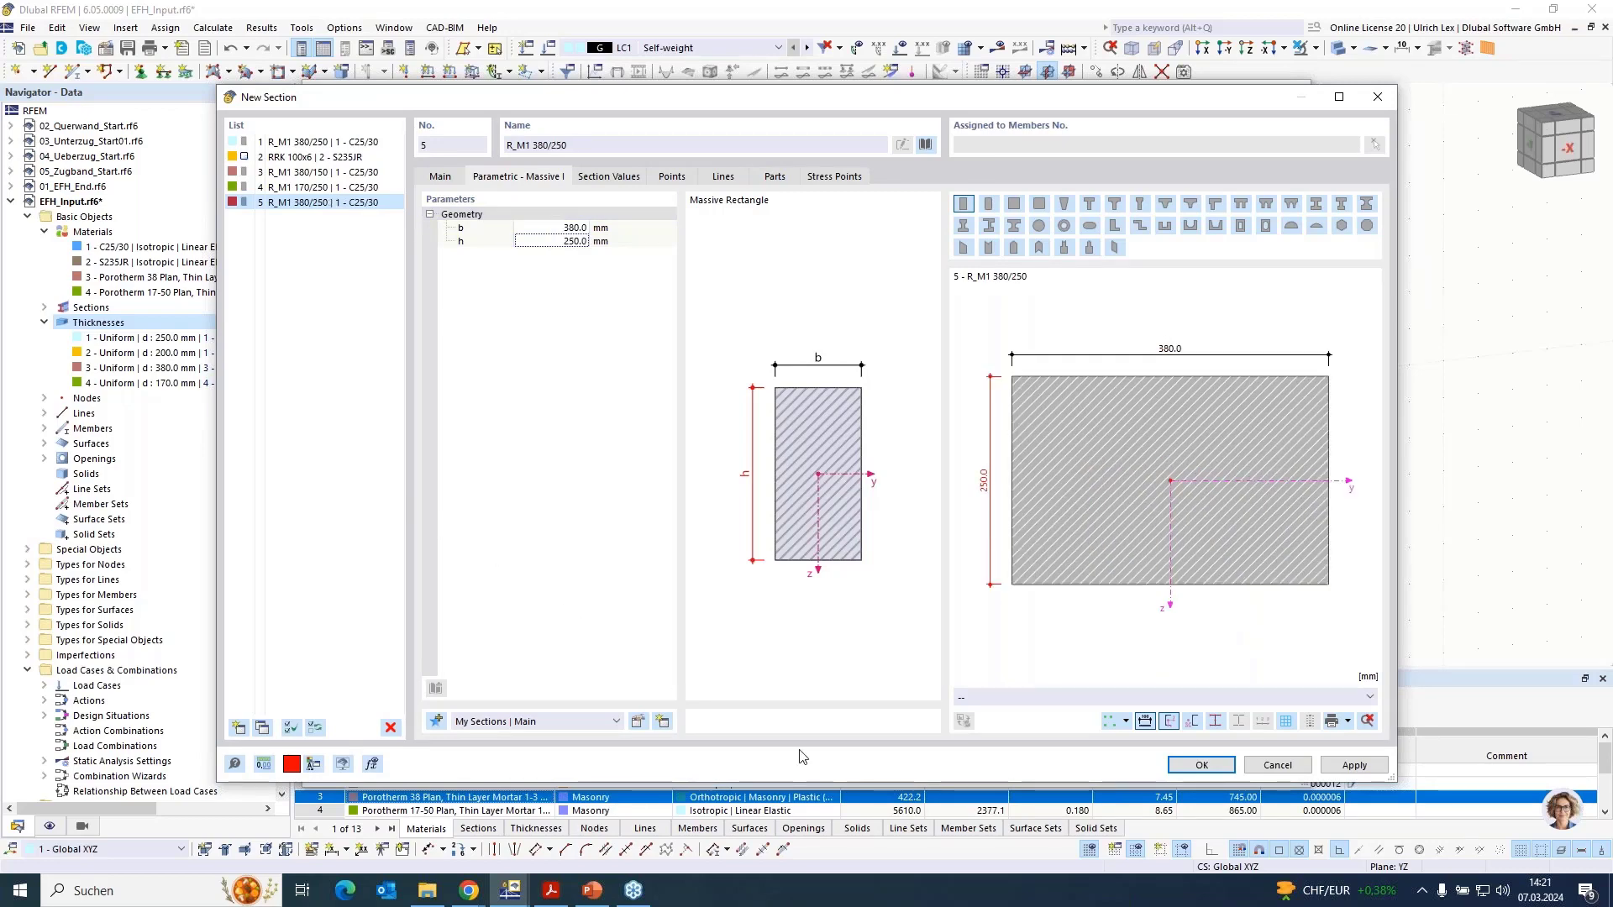
click(1201, 765)
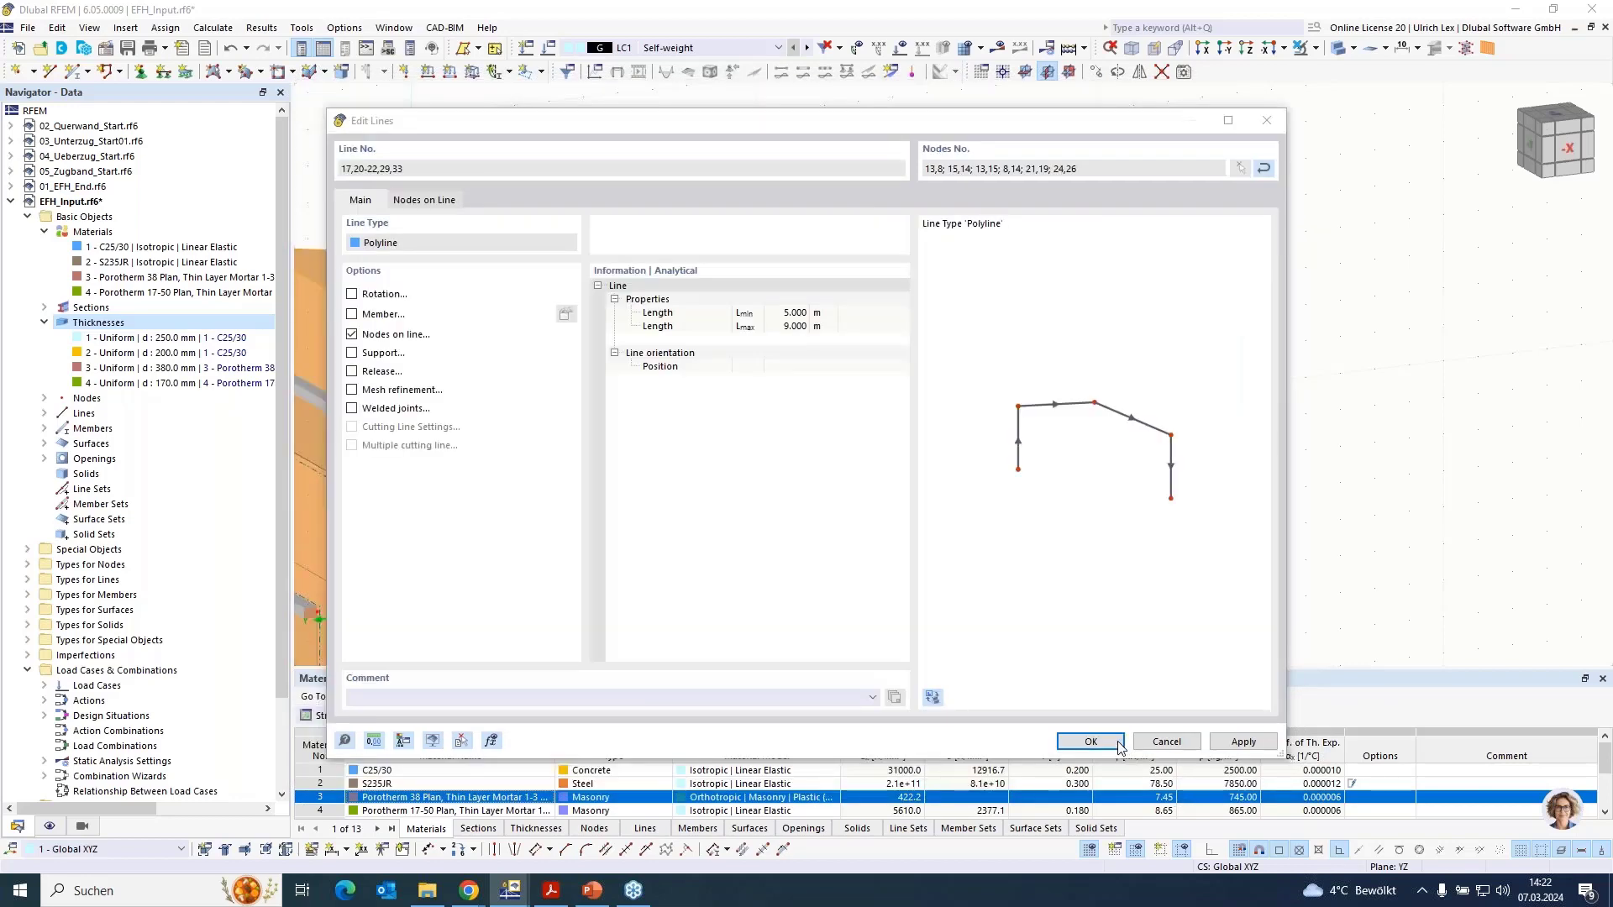
click(1091, 742)
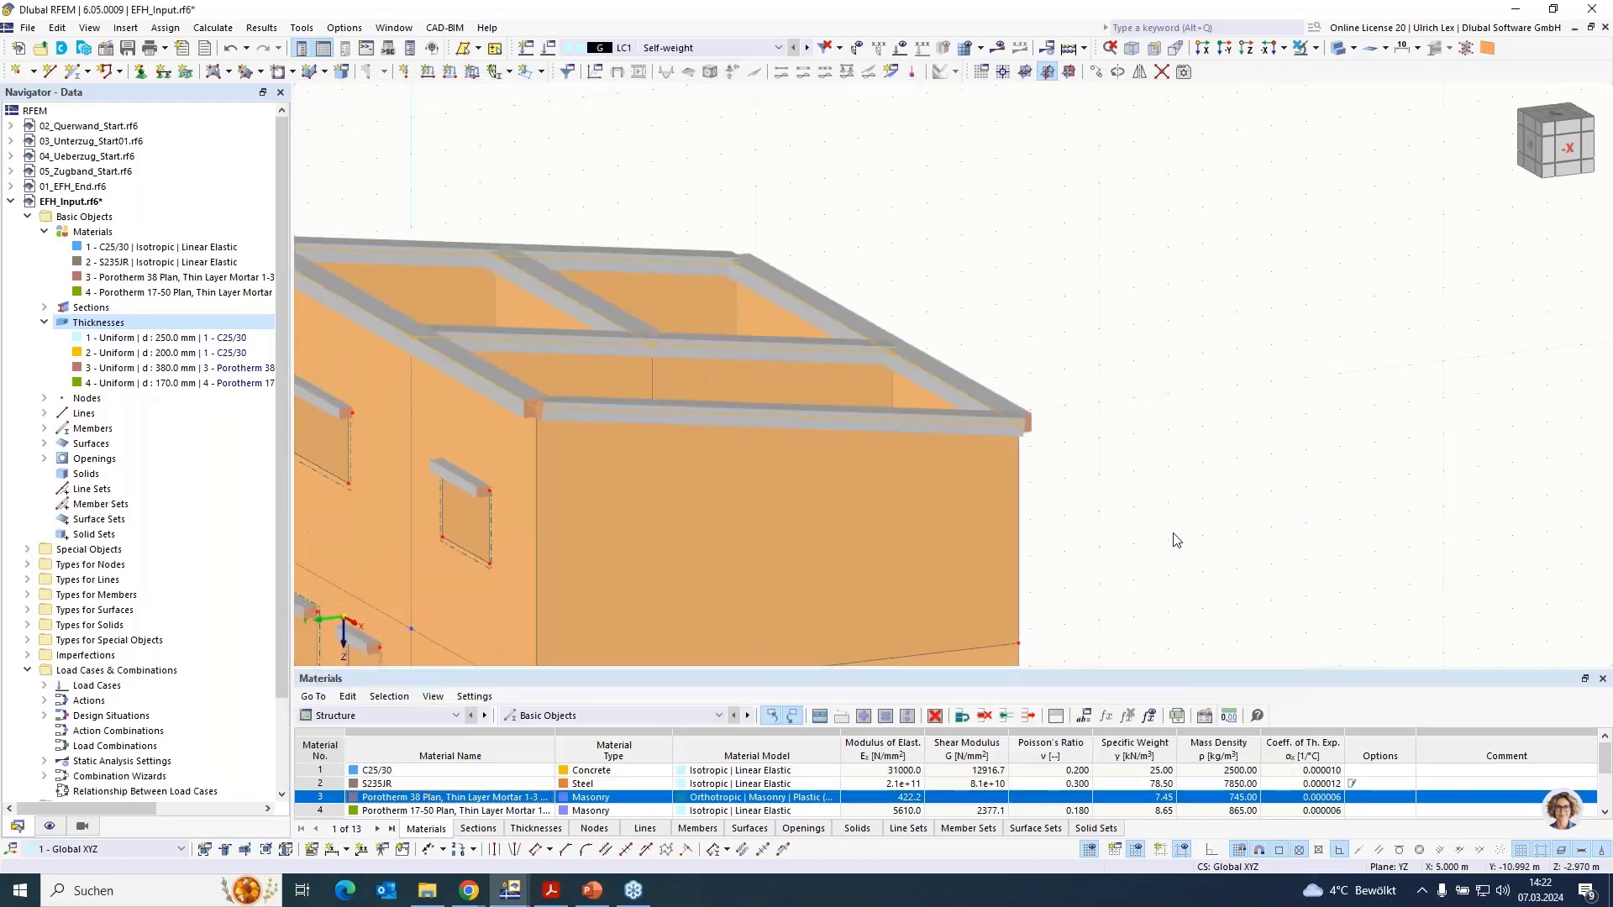
Inspect the complete building from the front, checking the upper front wall surface and the ground slab
ctrl+middle_drag(1183, 362, 1226, 351)
scroll(1352, 331, down, 3)
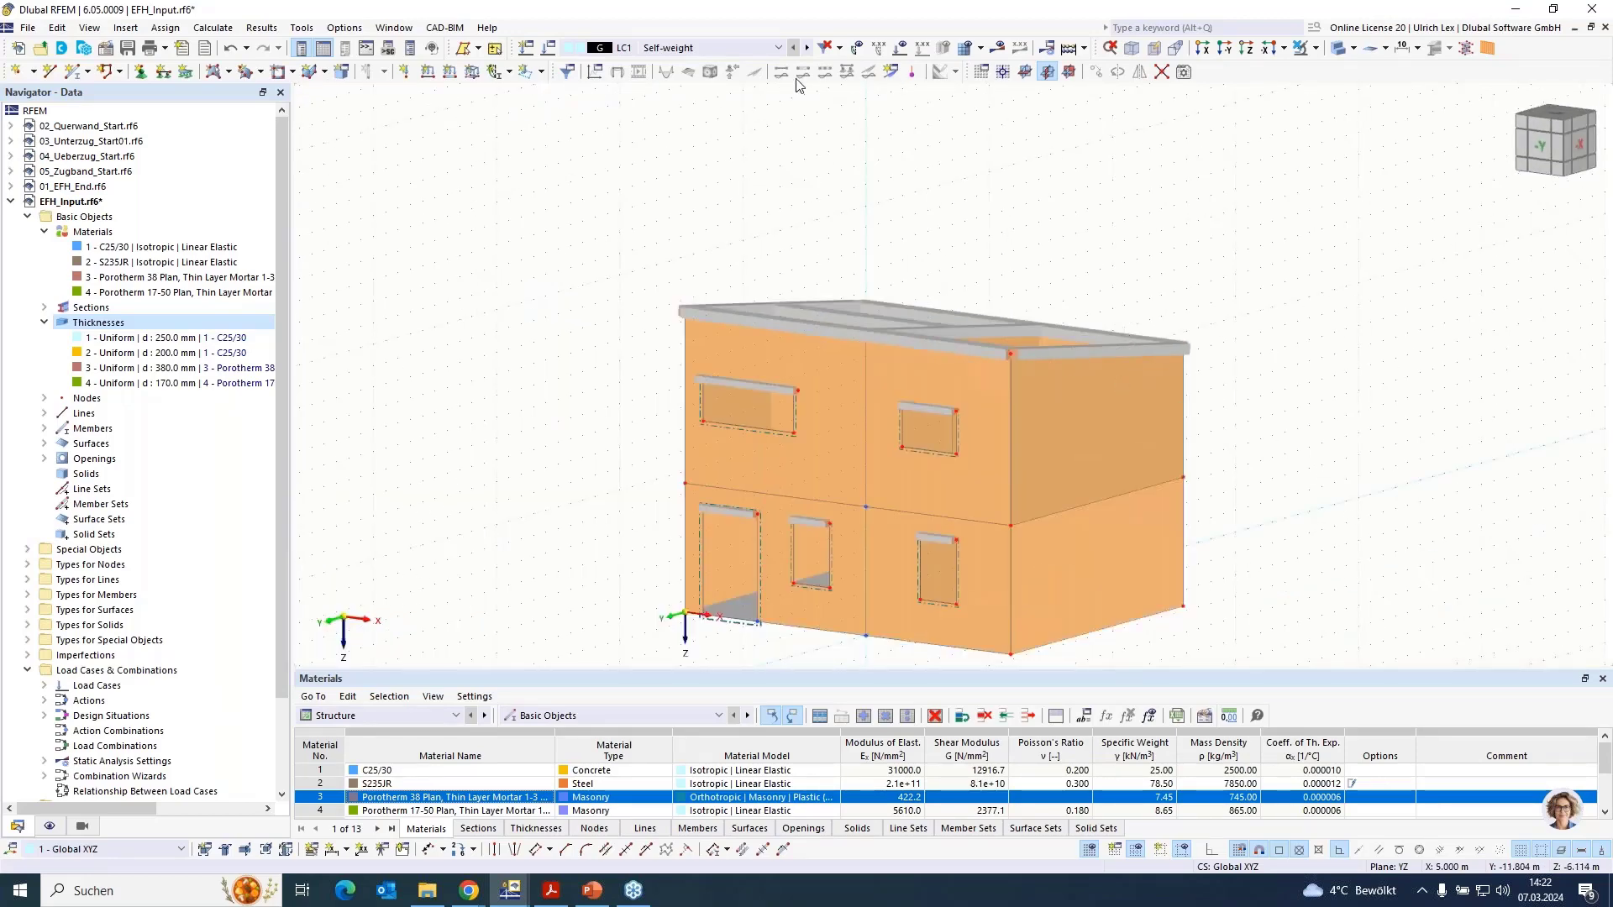
ctrl+middle_drag(1216, 494, 639, 300)
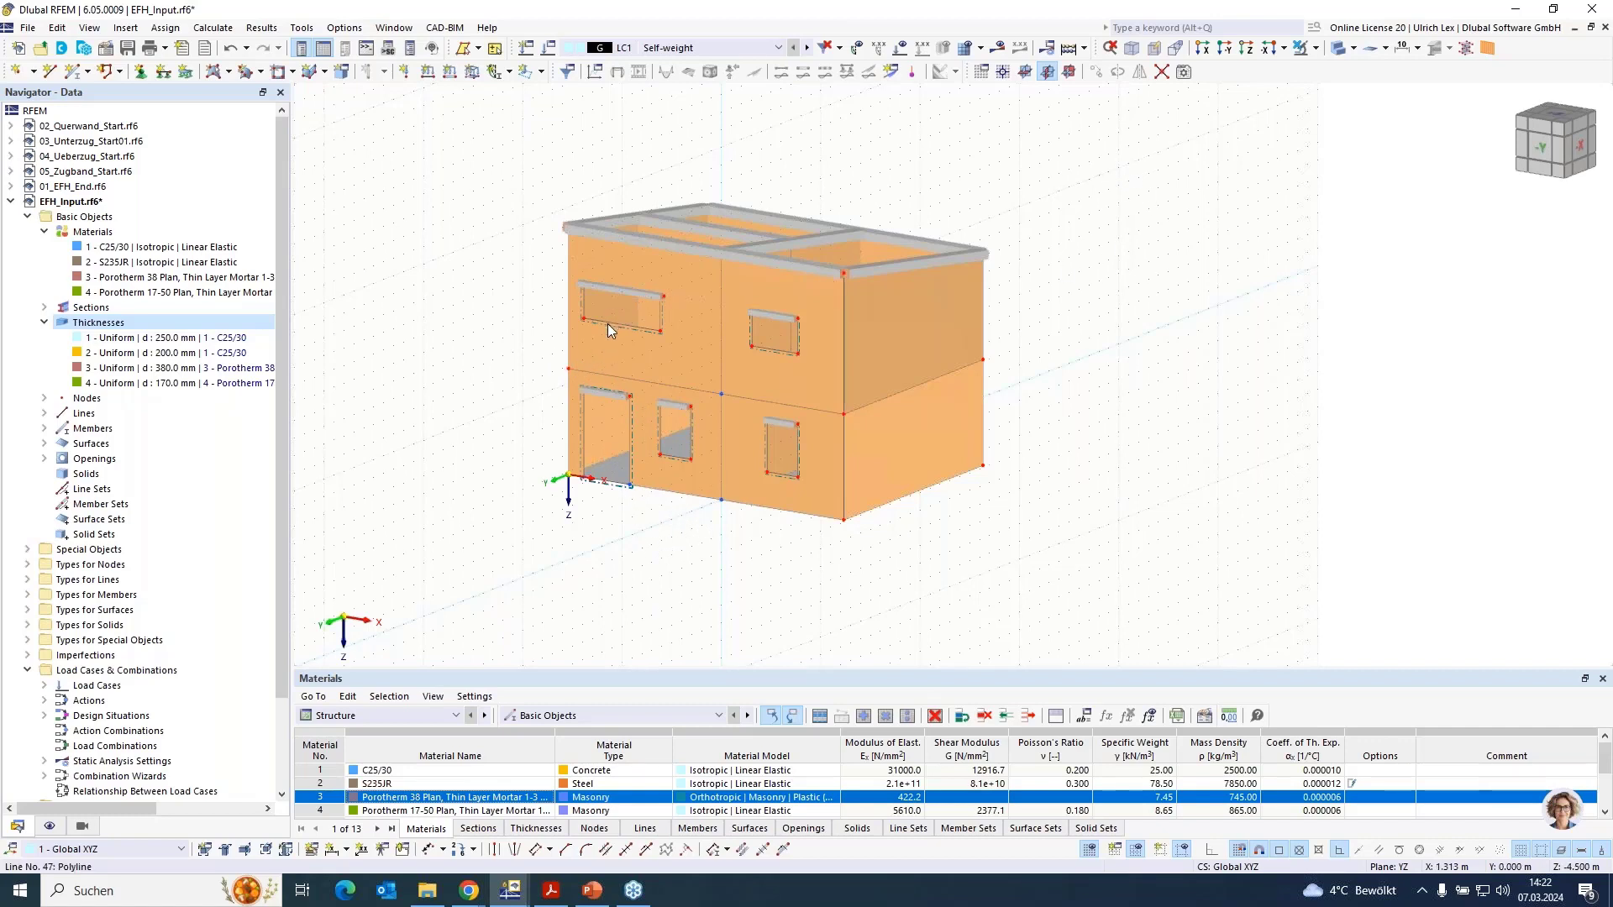
ctrl+middle_drag(409, 370, 449, 360)
click(722, 349)
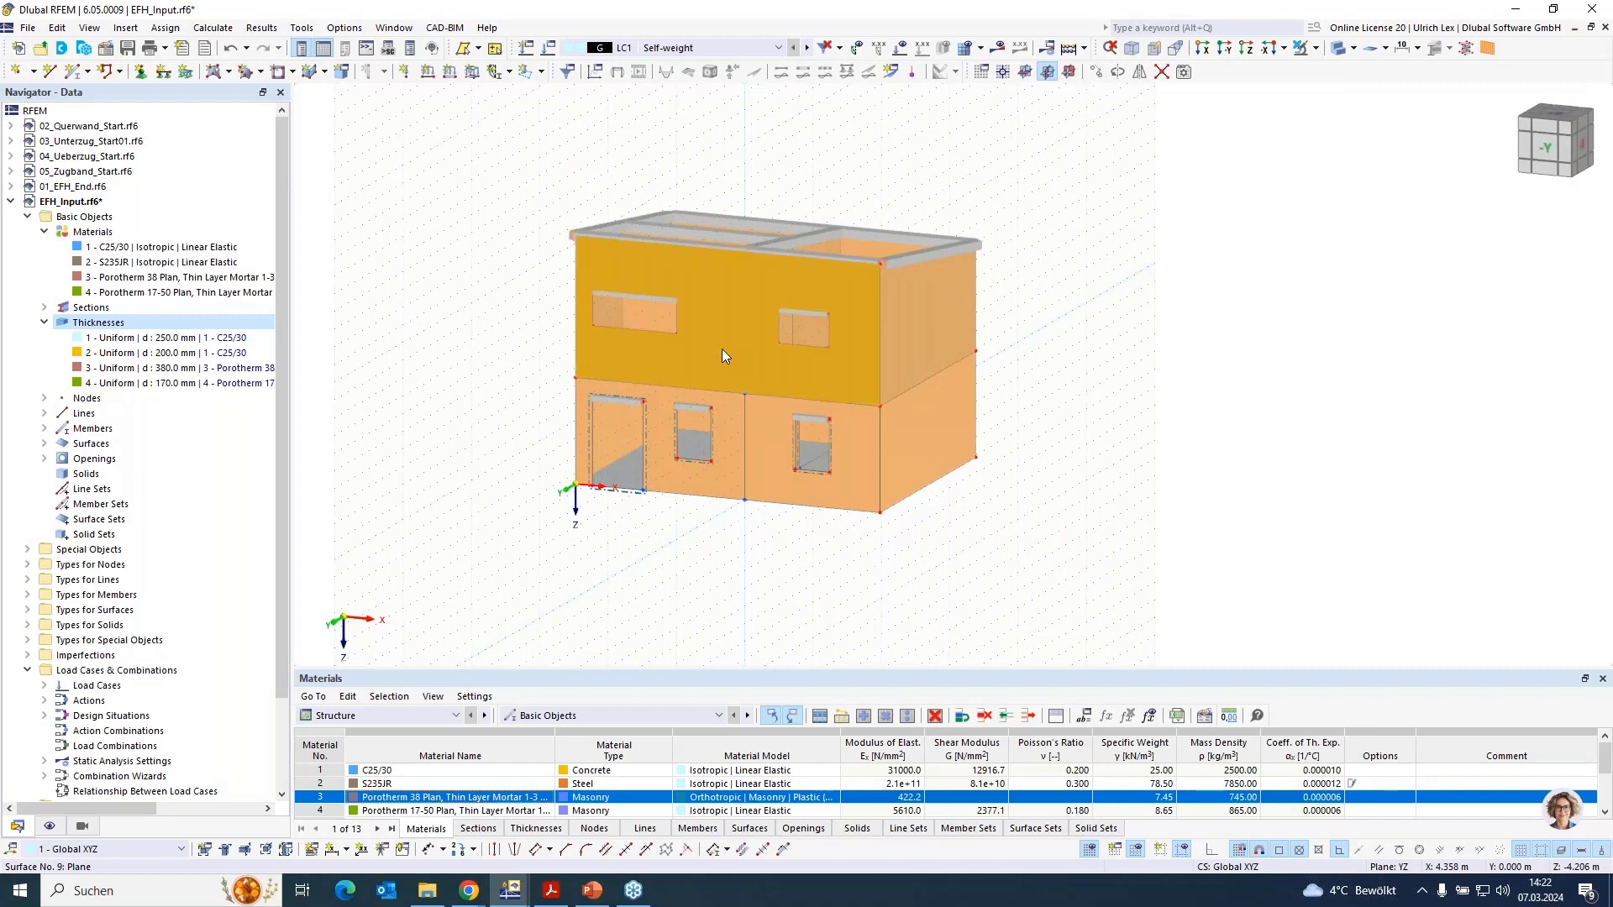
click(621, 477)
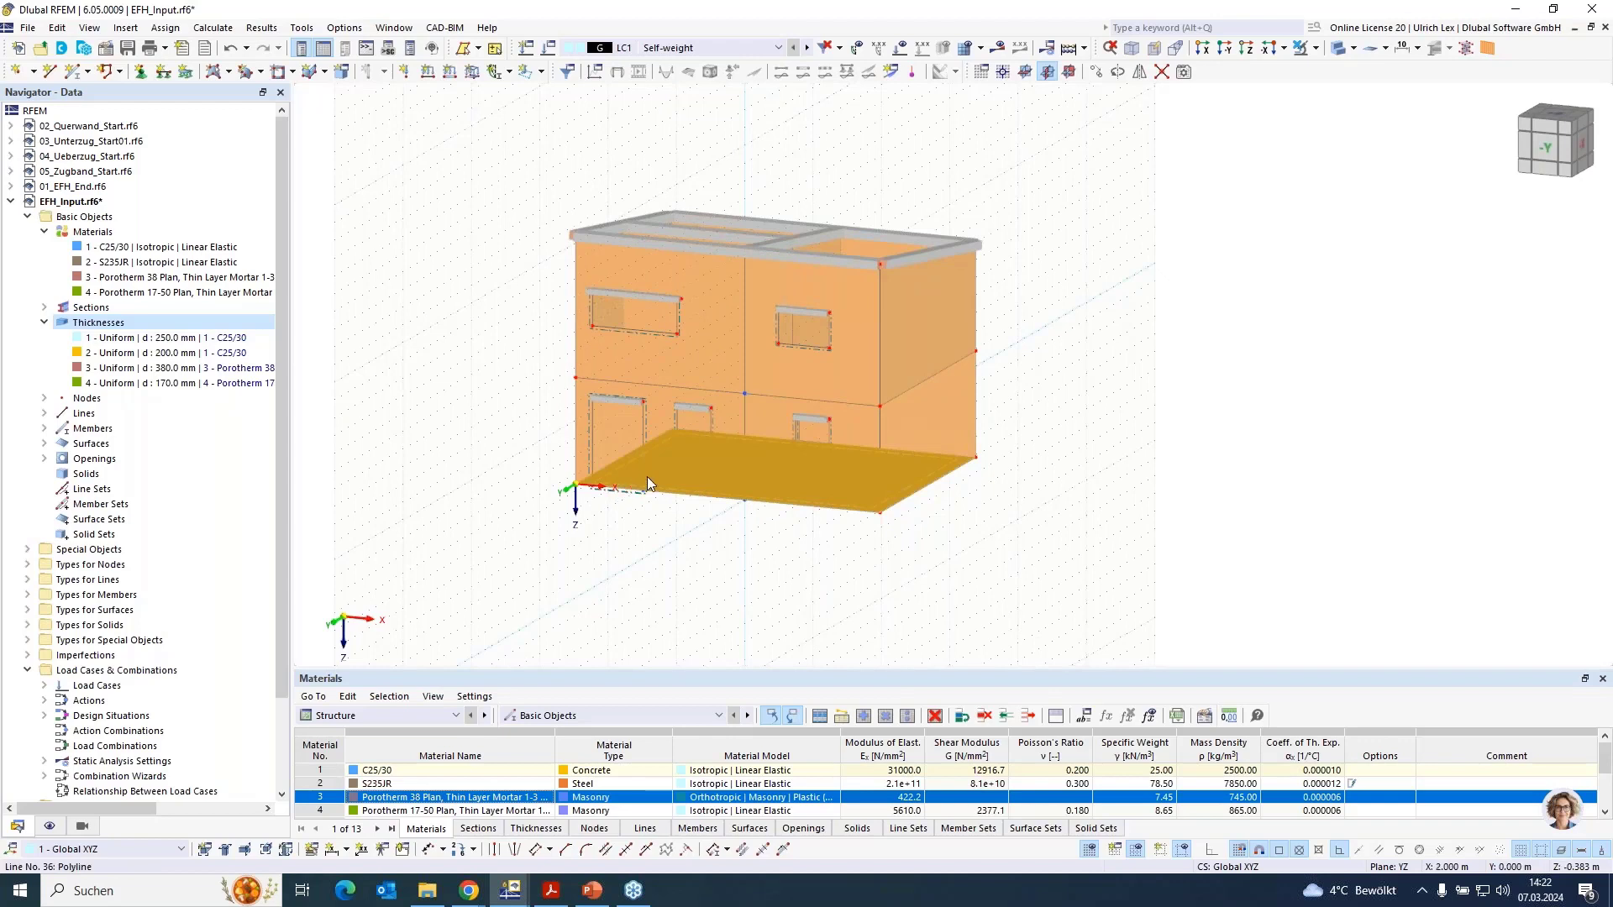
click(604, 533)
Activate hinges for the ground slab and start a new line hinge for it
scroll(617, 489, up, 3)
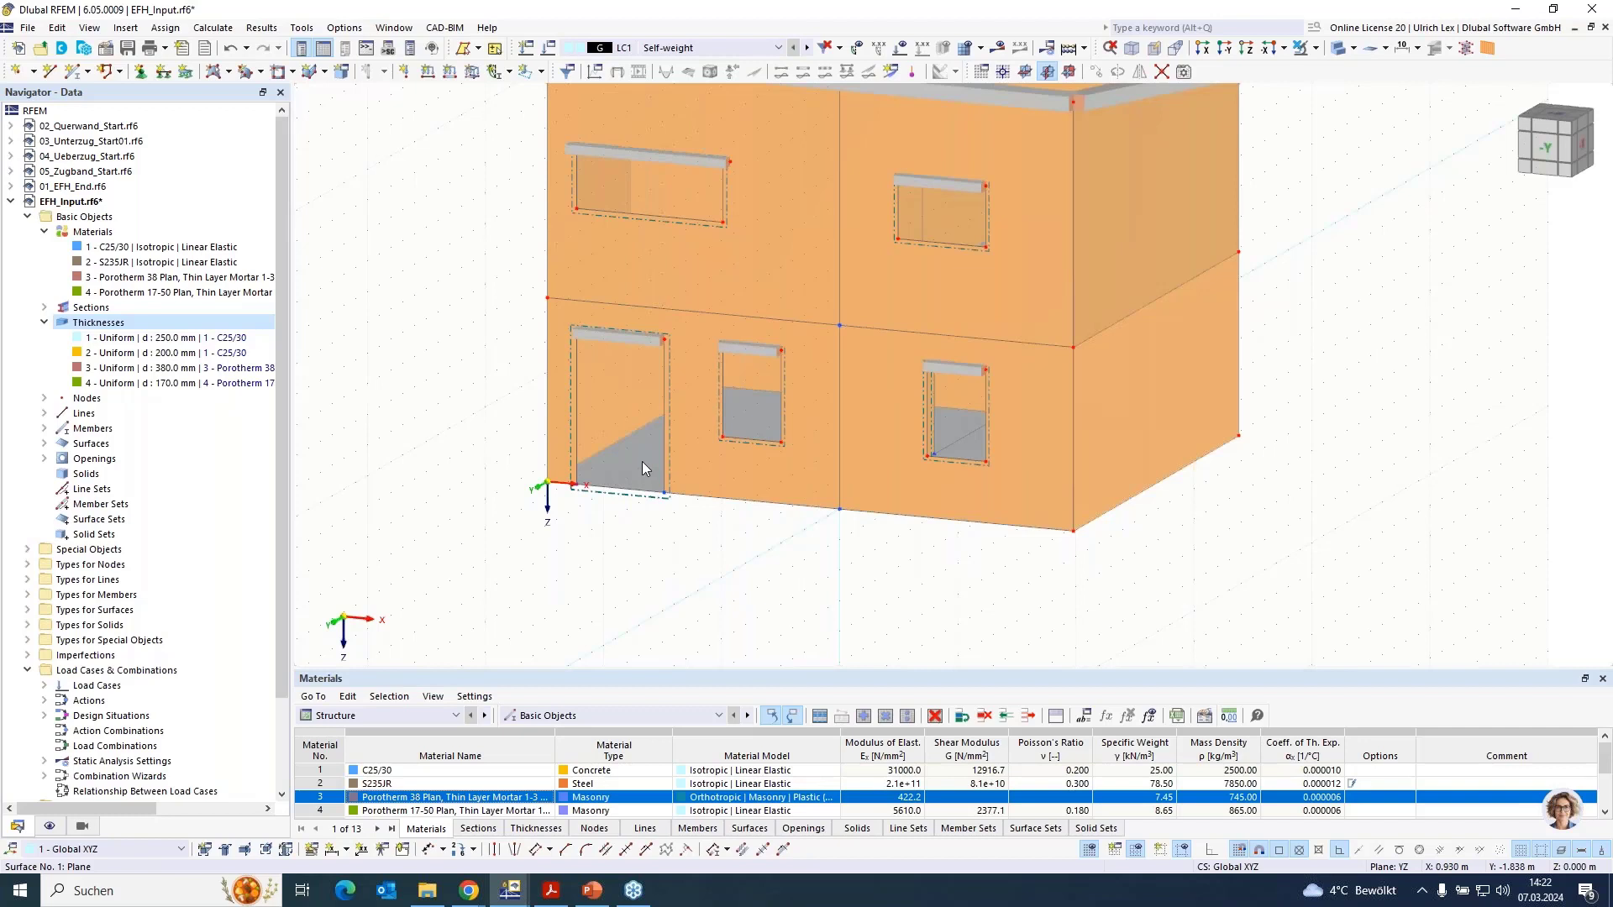
double_click(641, 461)
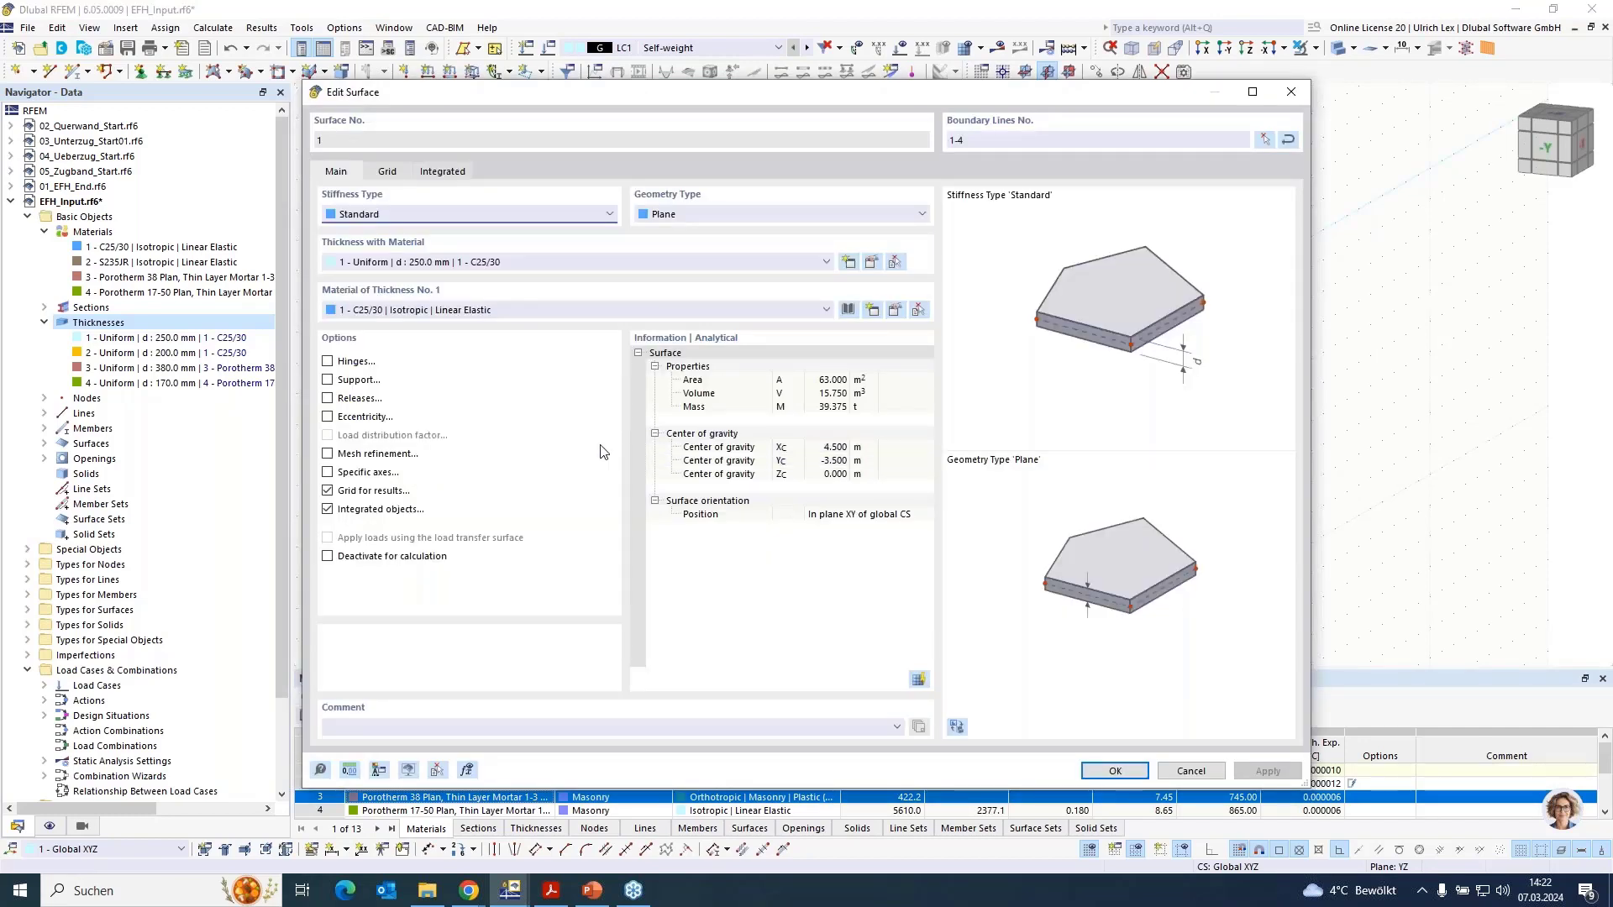
click(327, 362)
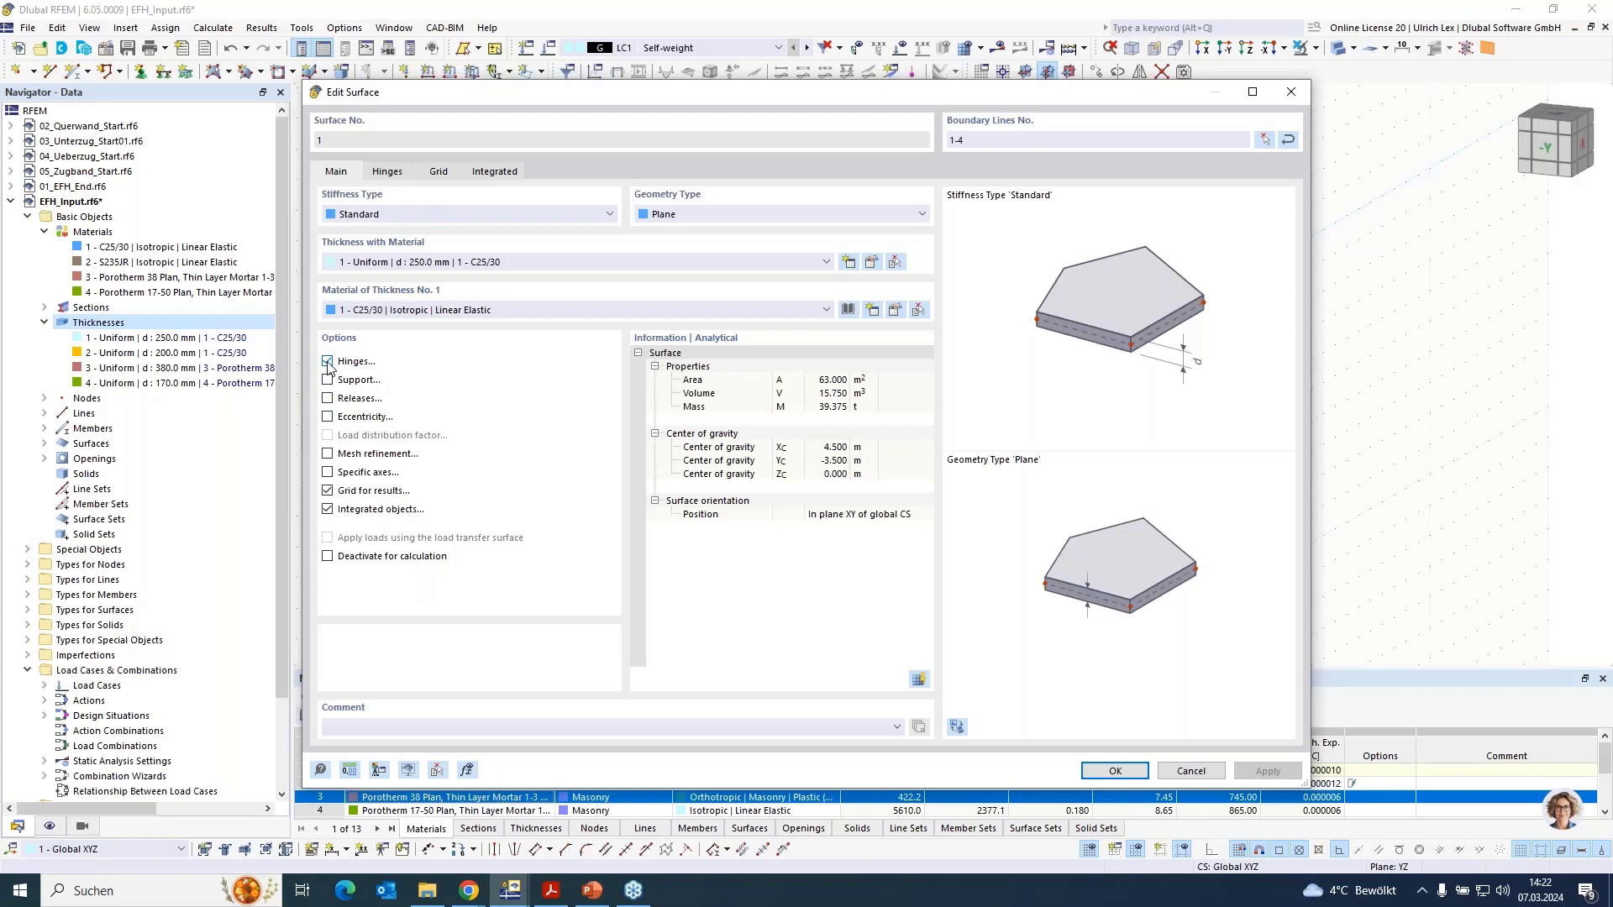
click(386, 172)
click(670, 230)
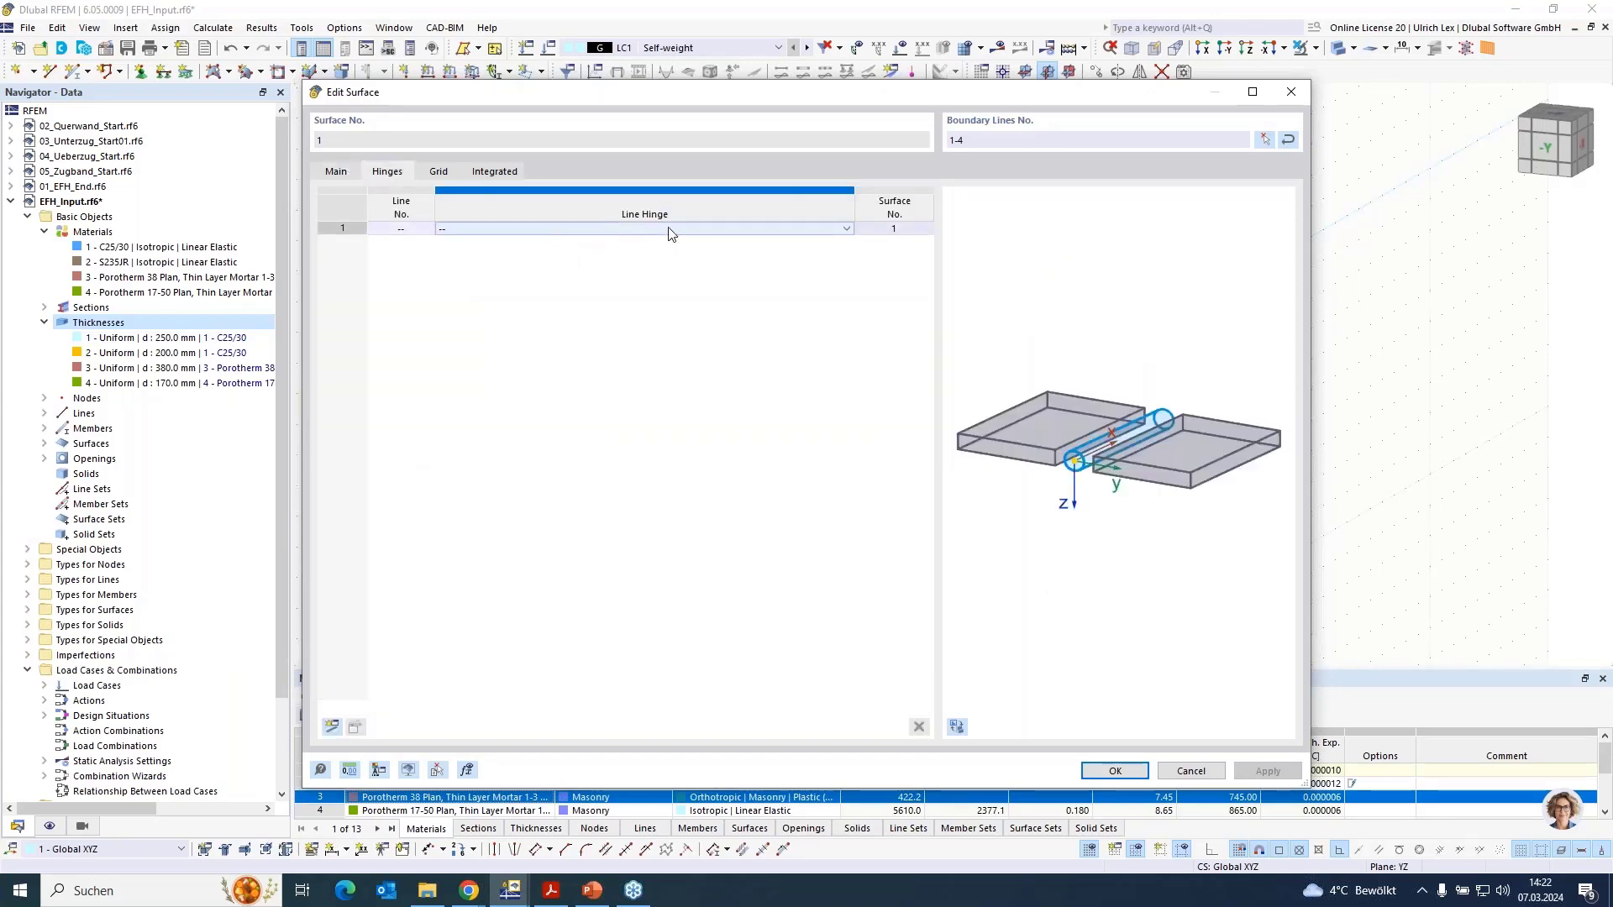
click(846, 229)
click(508, 255)
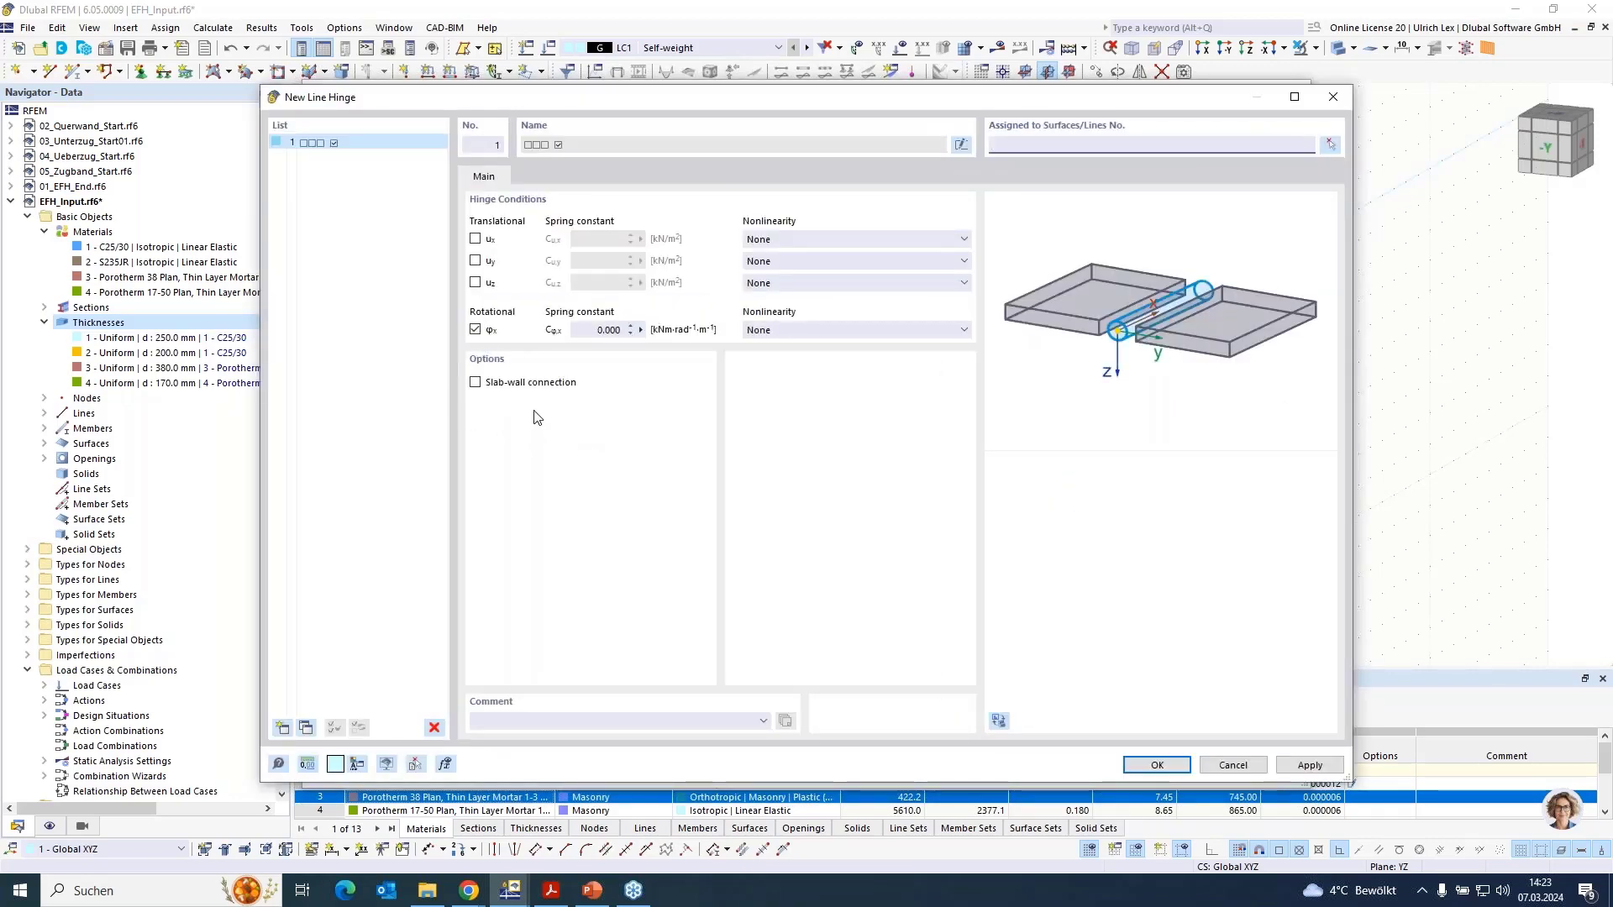
Define the line hinge as a slab-wall connection with offset a of 150 mm
click(475, 383)
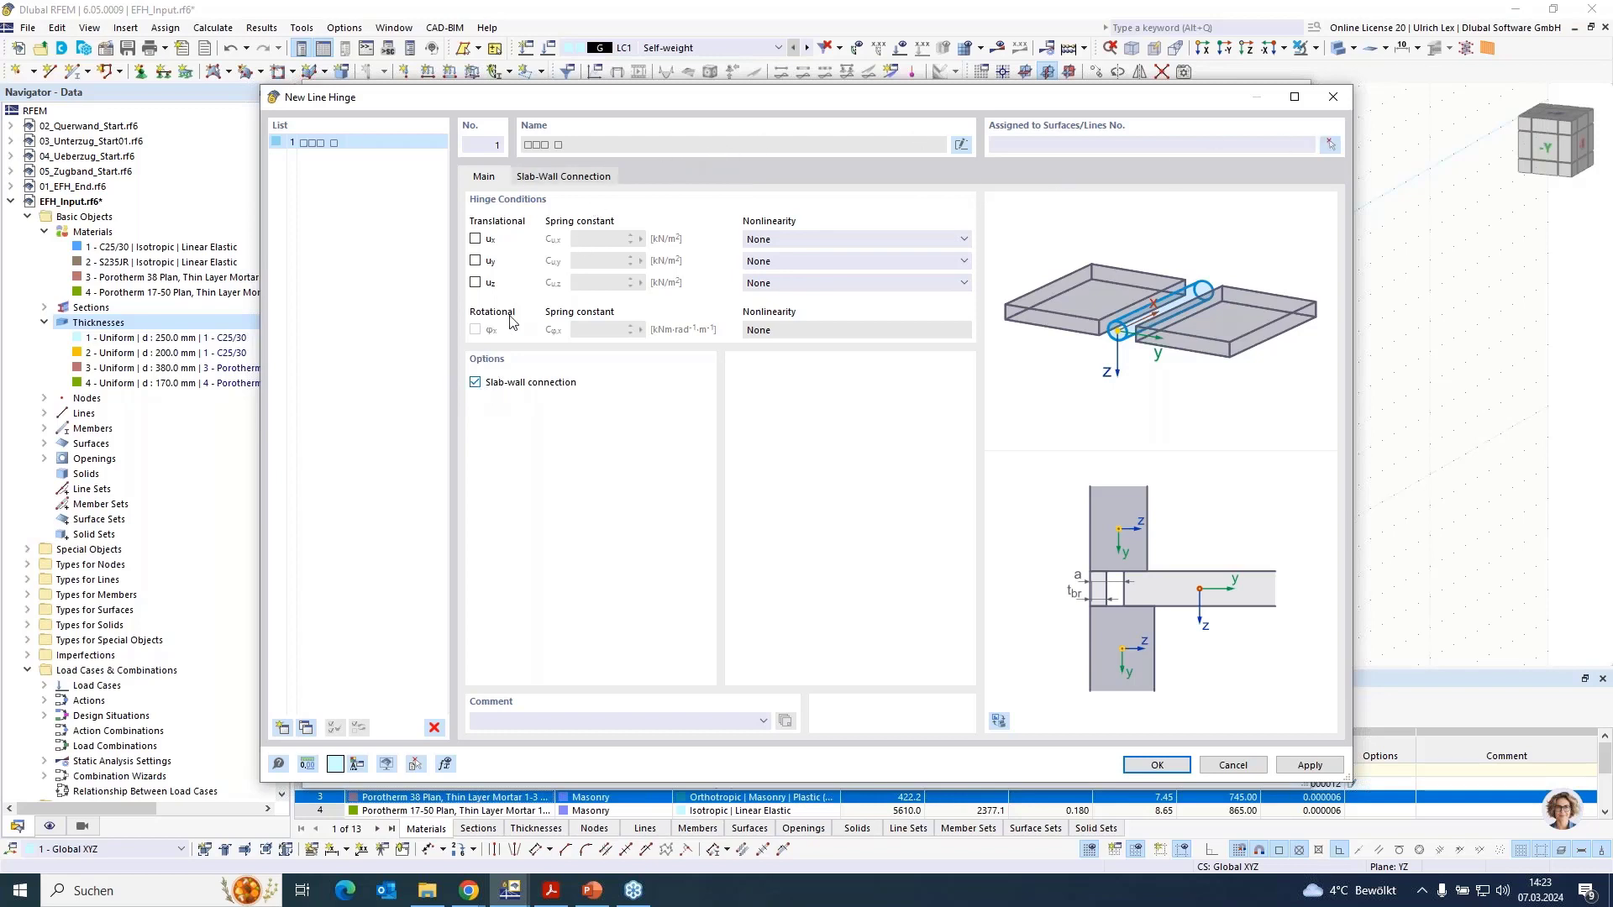
click(563, 178)
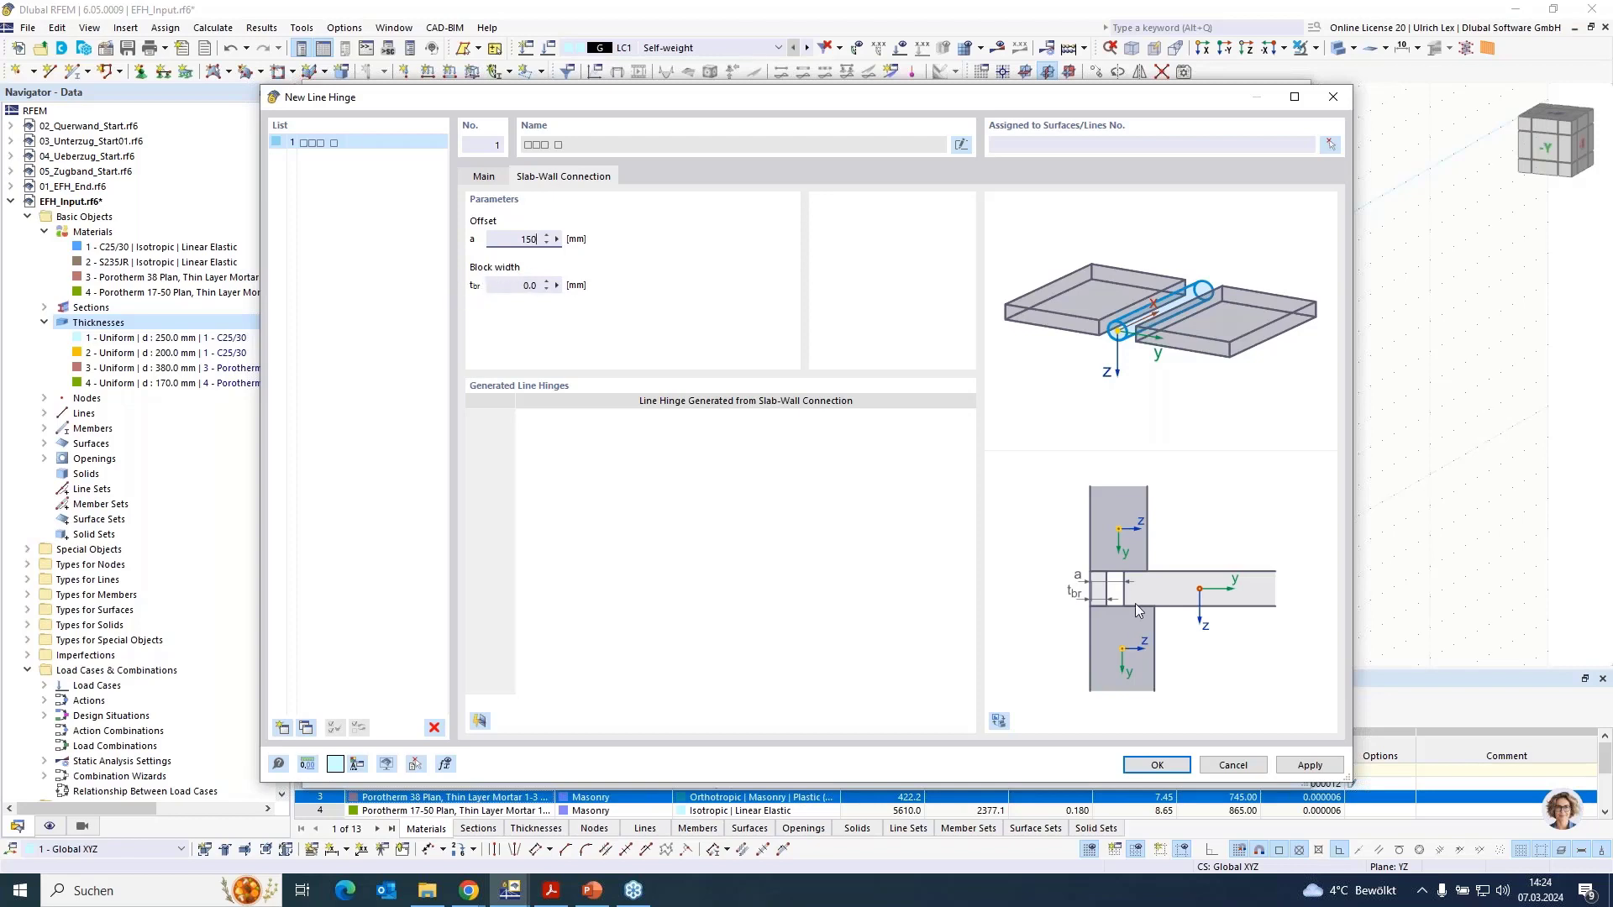
click(530, 285)
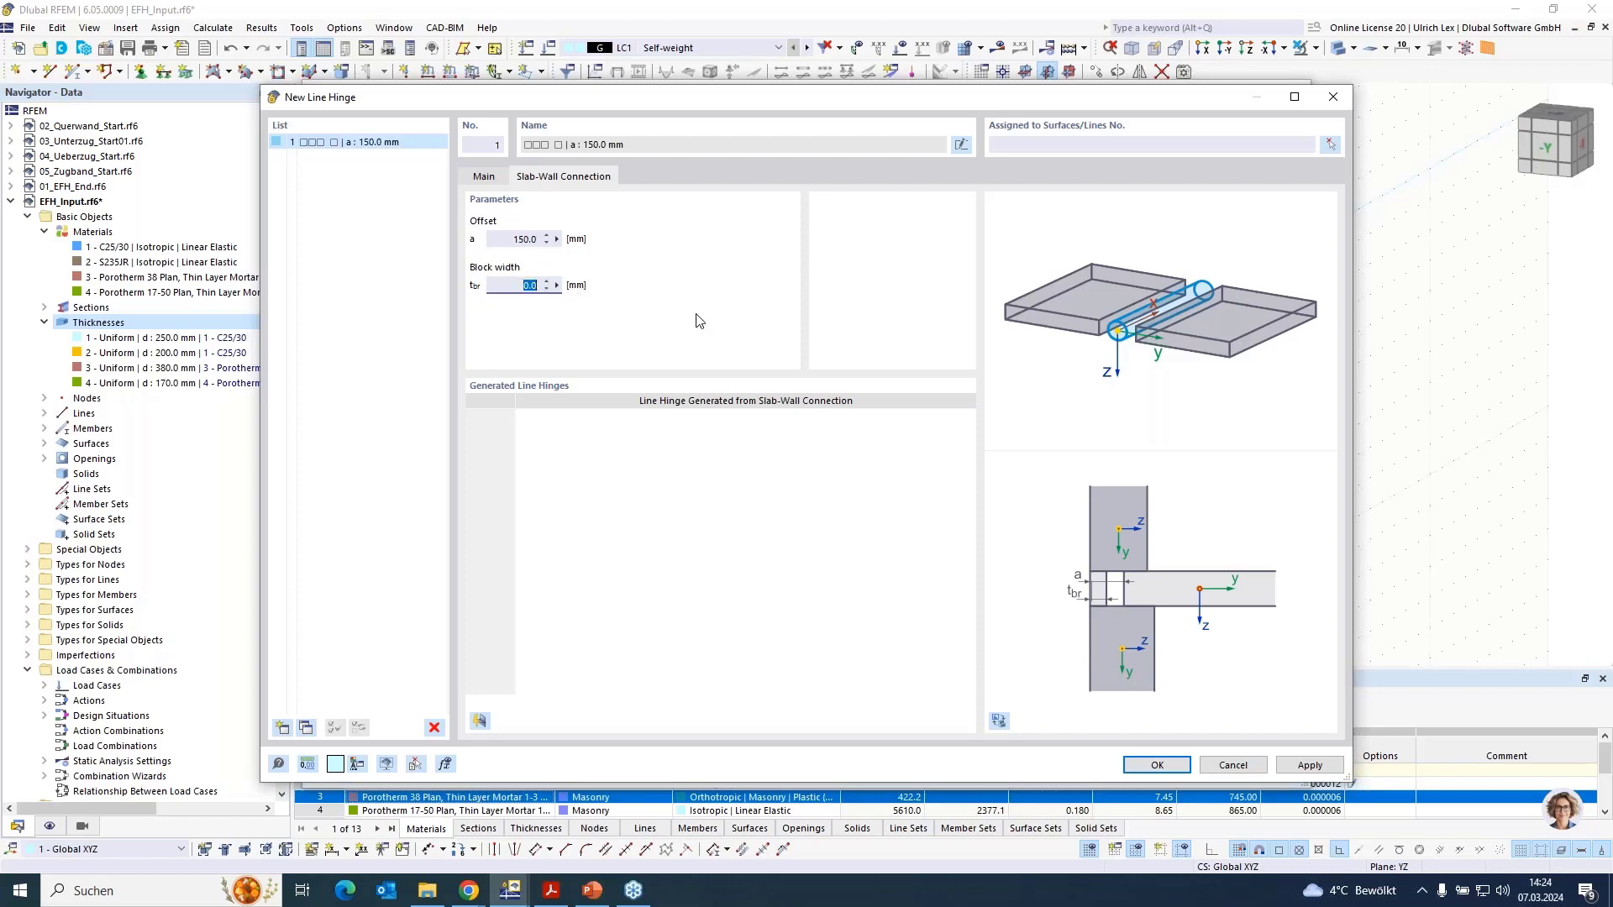
Start assigning the line hinge to surfaces and lines graphically, and display the model as transparent solid
click(1331, 145)
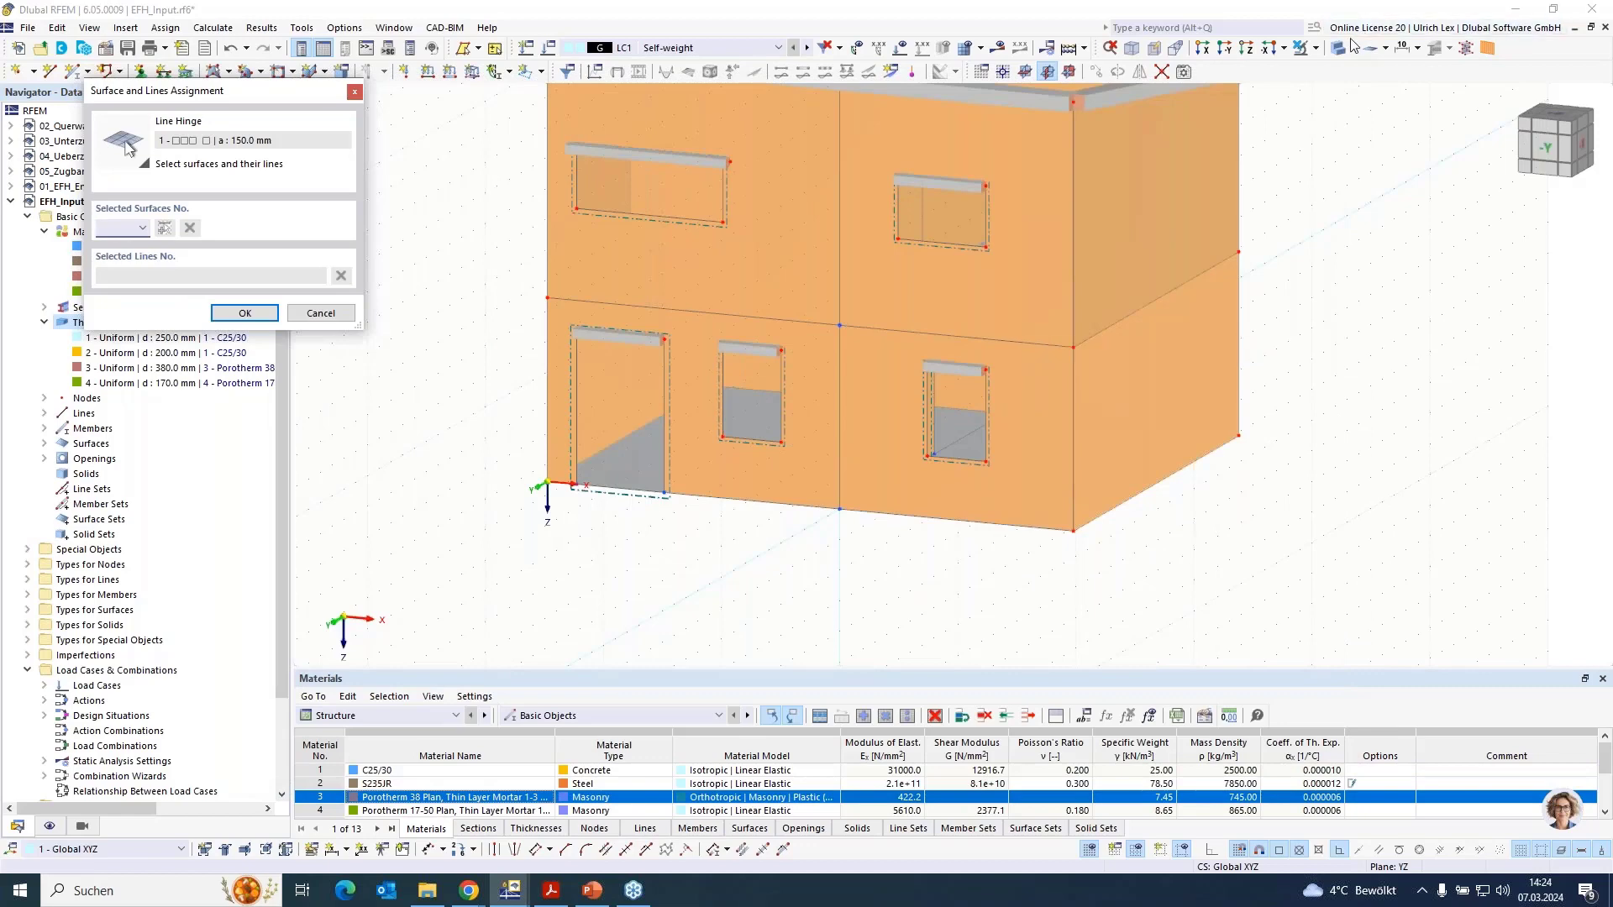
click(1317, 50)
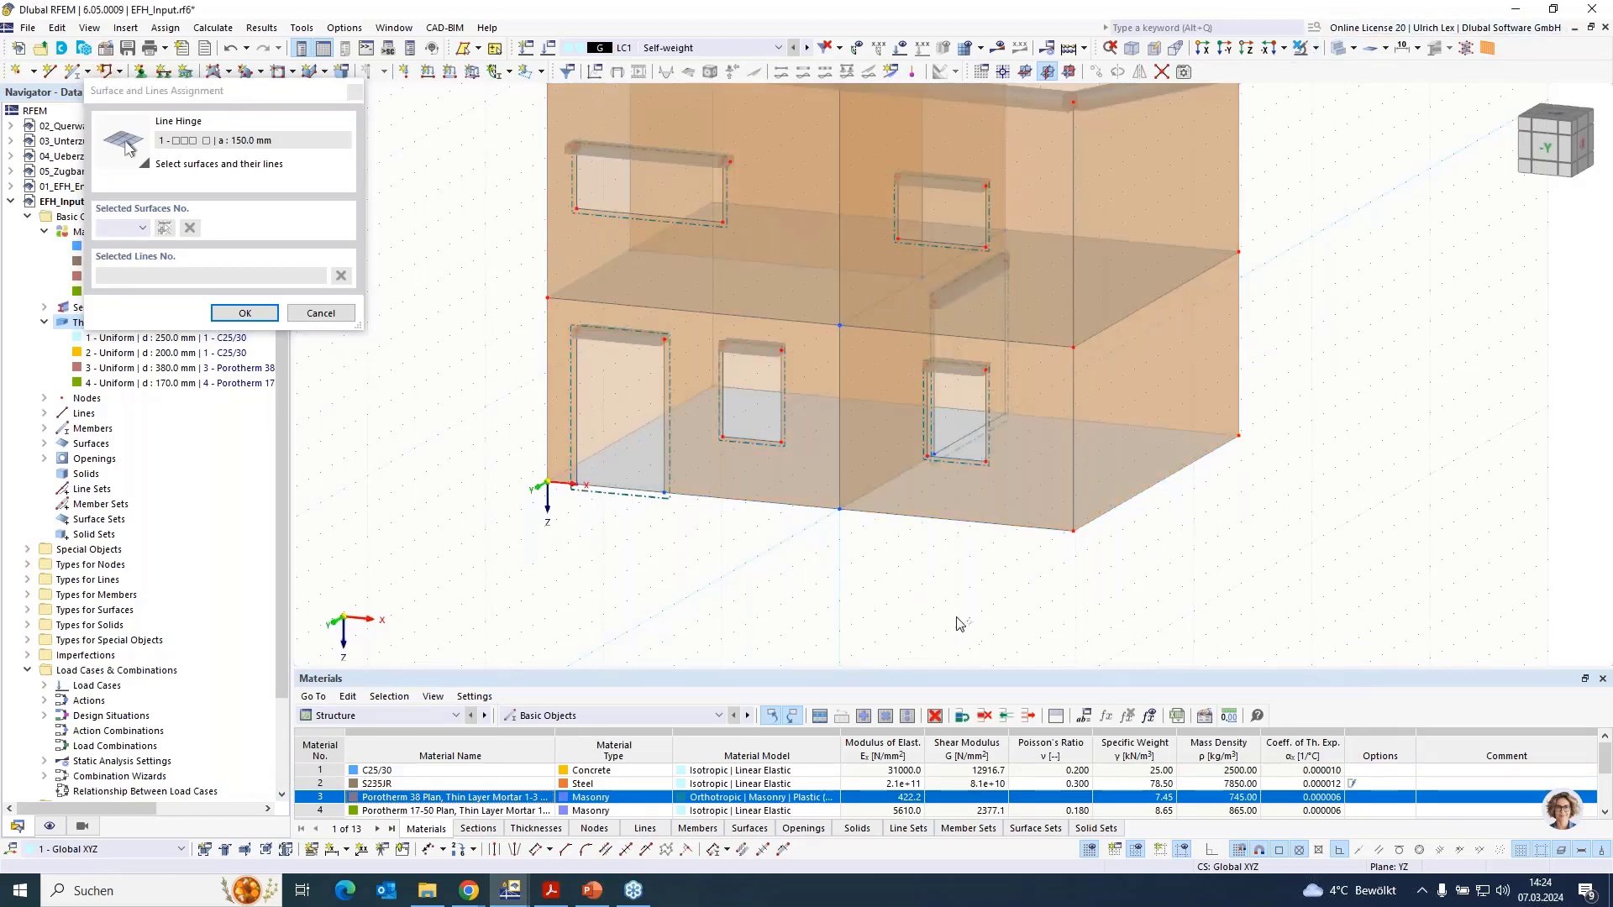
scroll(958, 623, down, 1)
scroll(633, 495, up, 2)
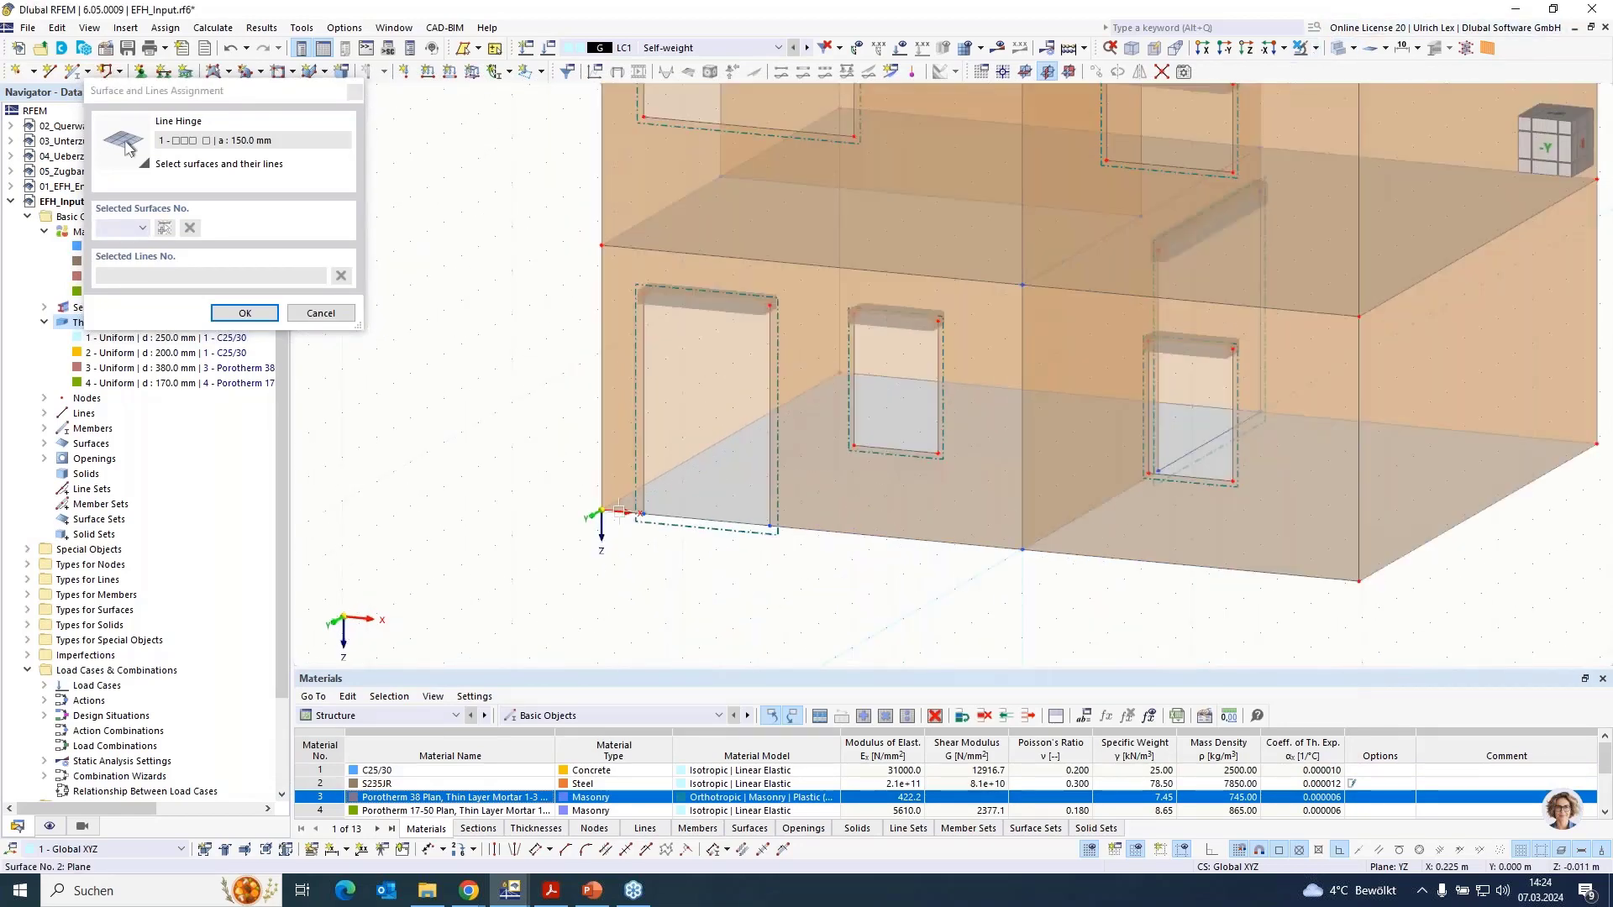
Try to assign the hinge to the ground slab's front edge line, and discard the new hinge and slab changes
click(650, 485)
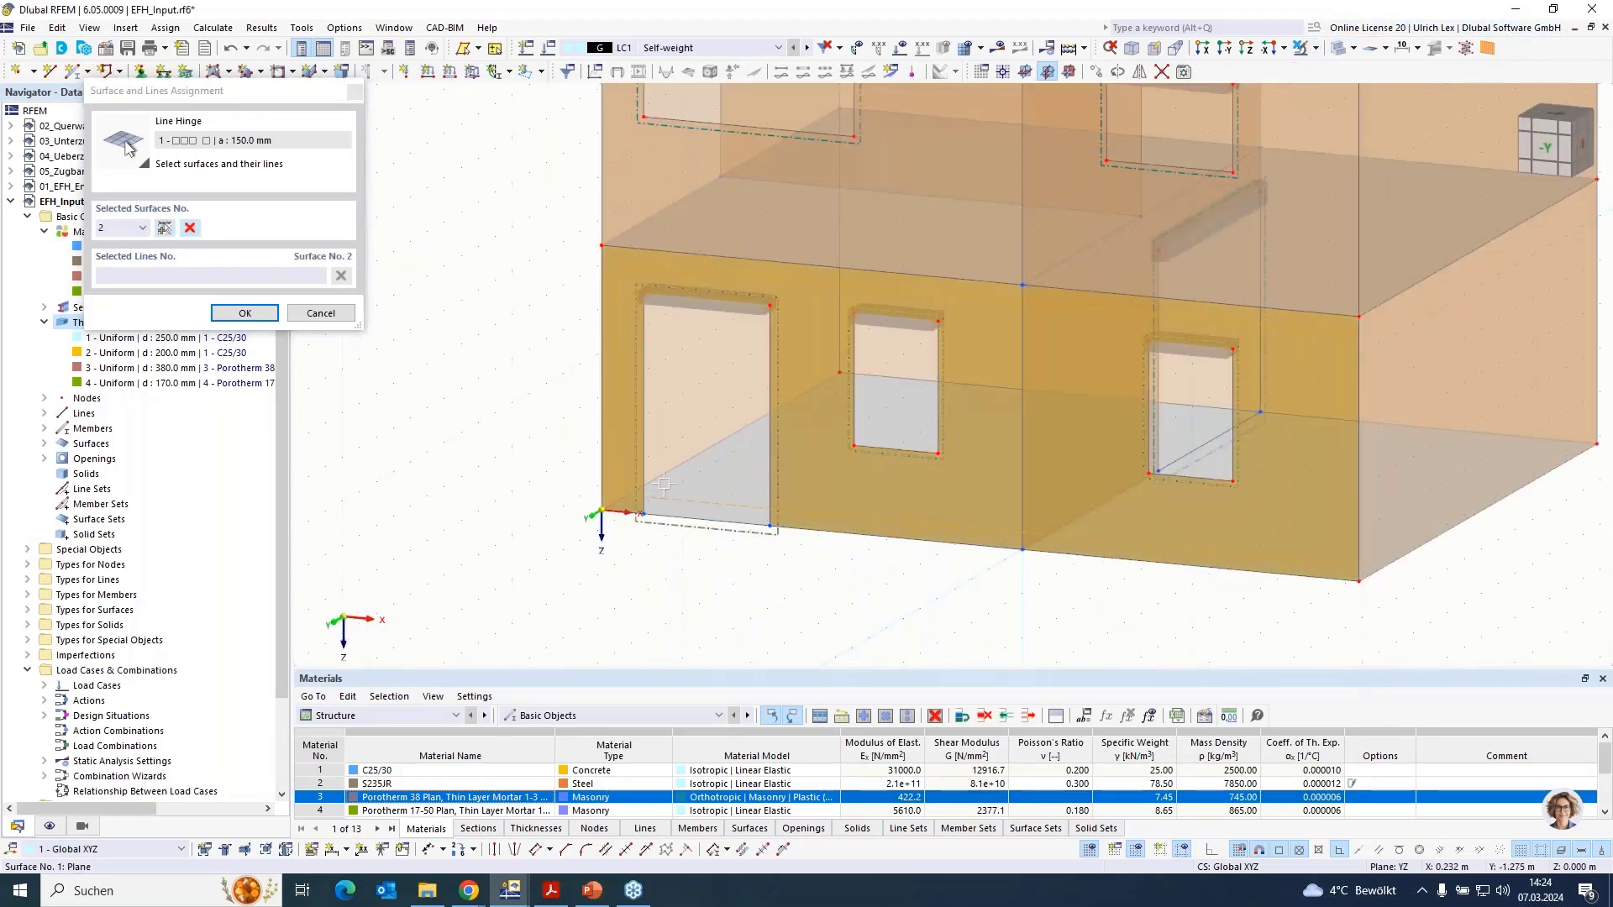
click(734, 480)
click(191, 228)
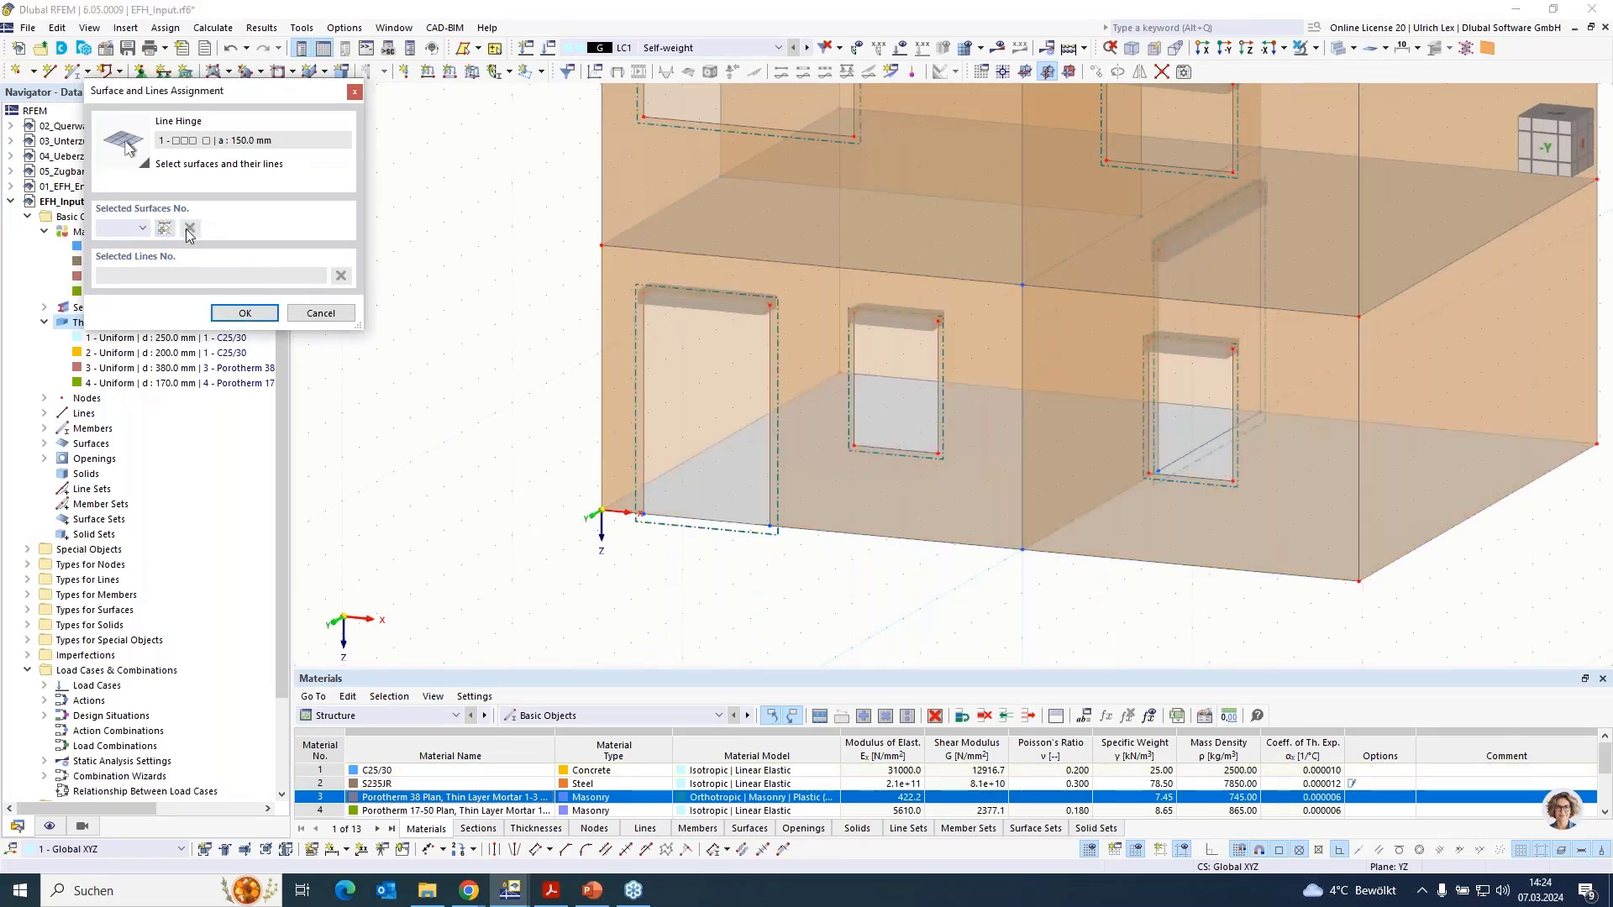
click(639, 514)
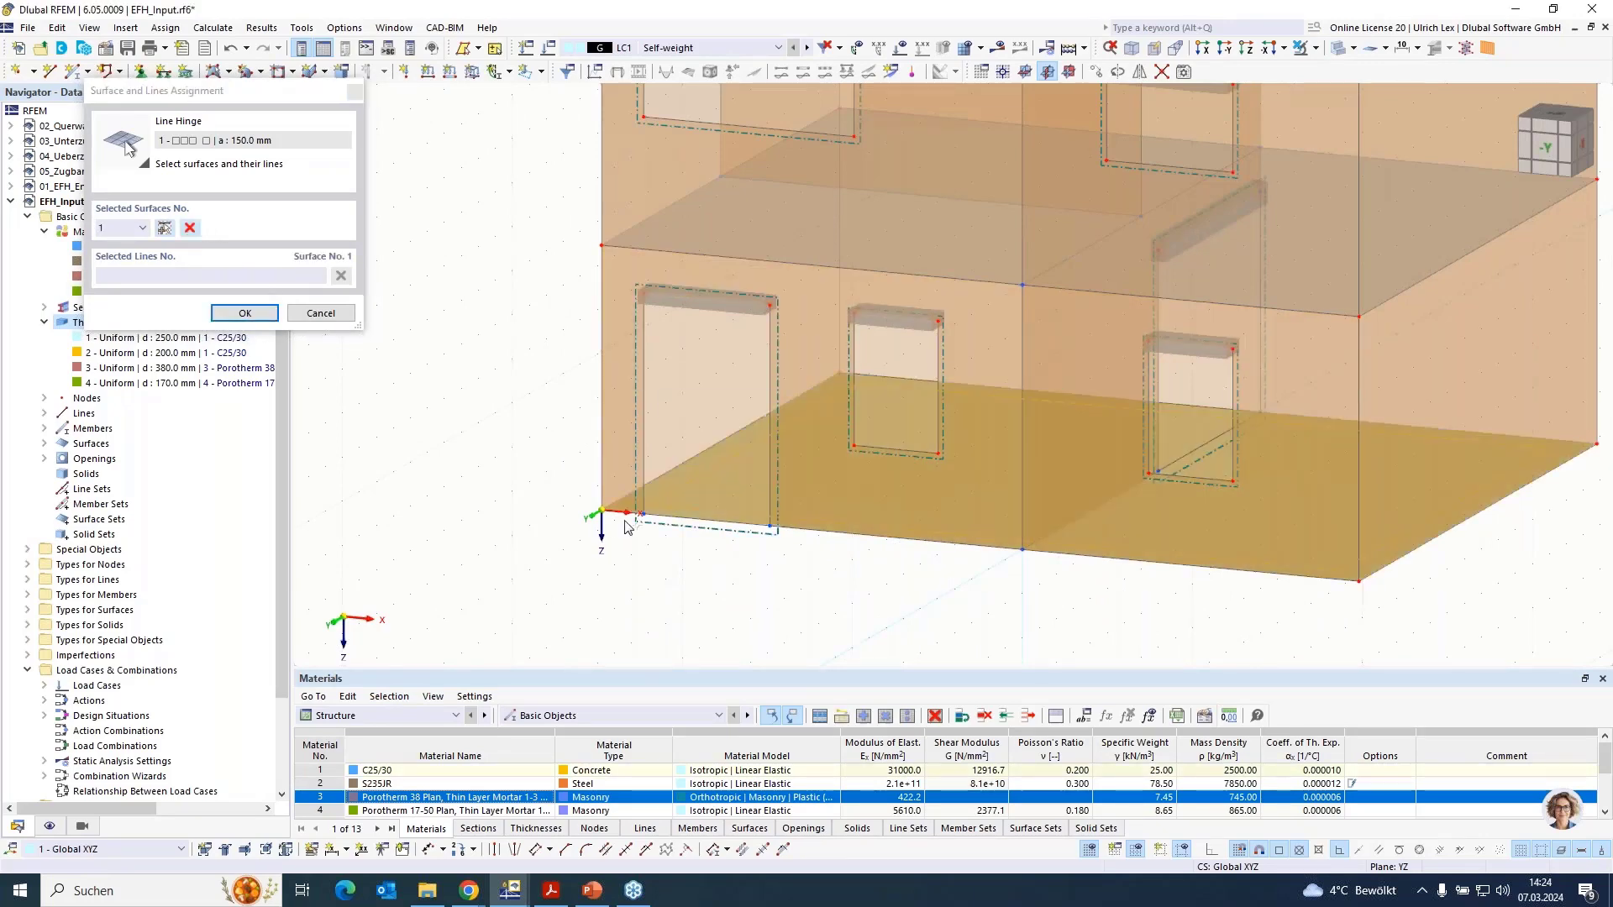
scroll(634, 514, up, 5)
click(619, 520)
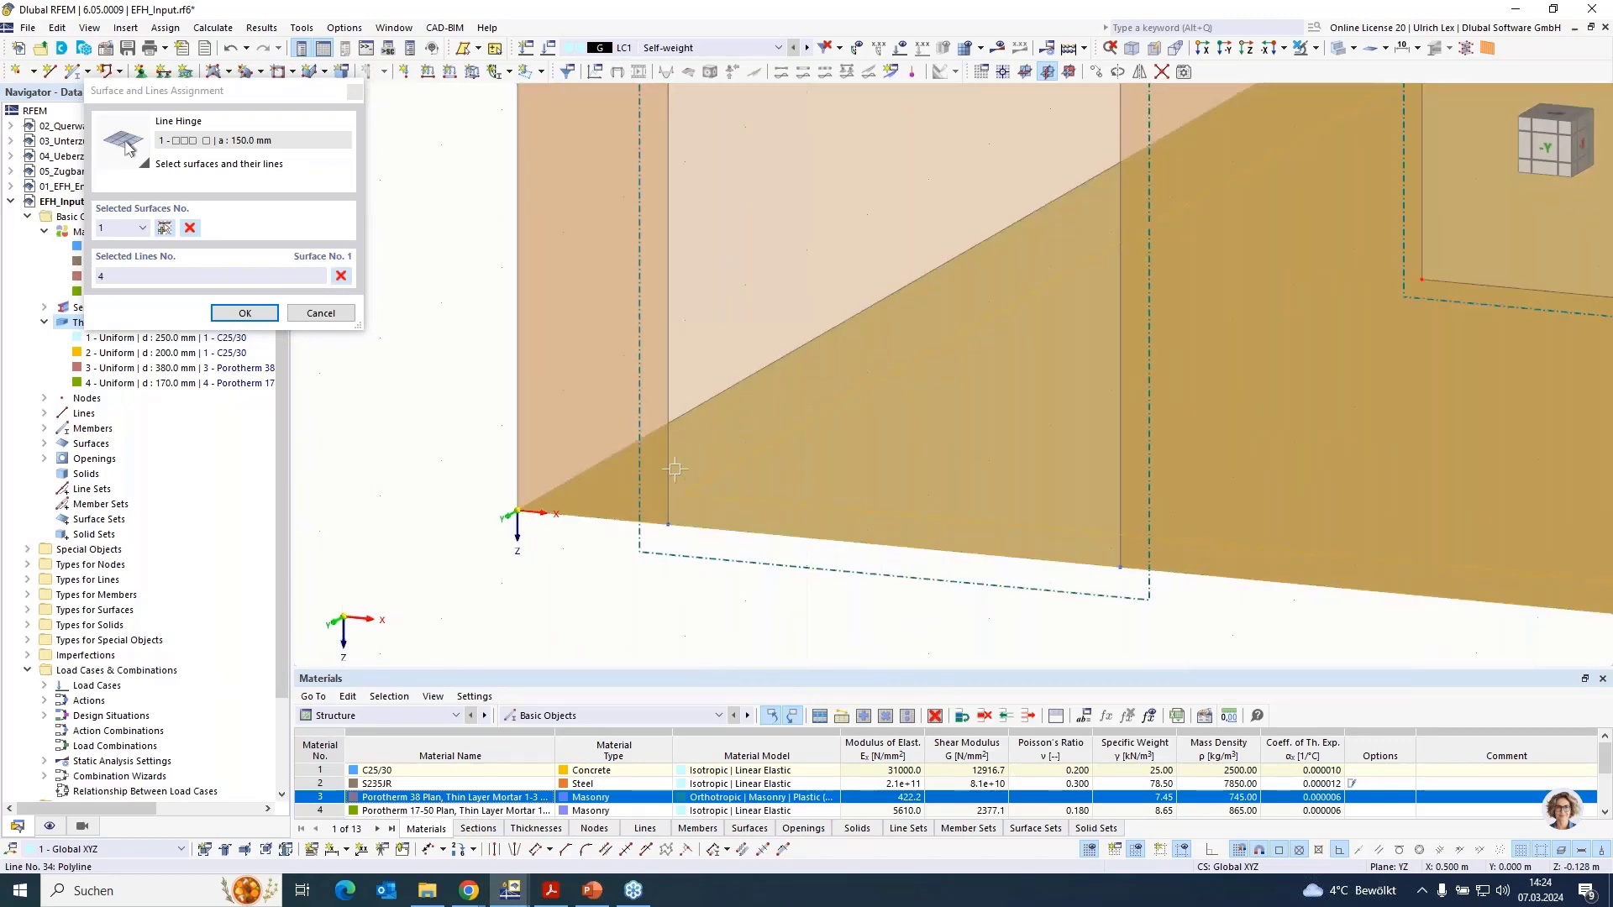
click(244, 312)
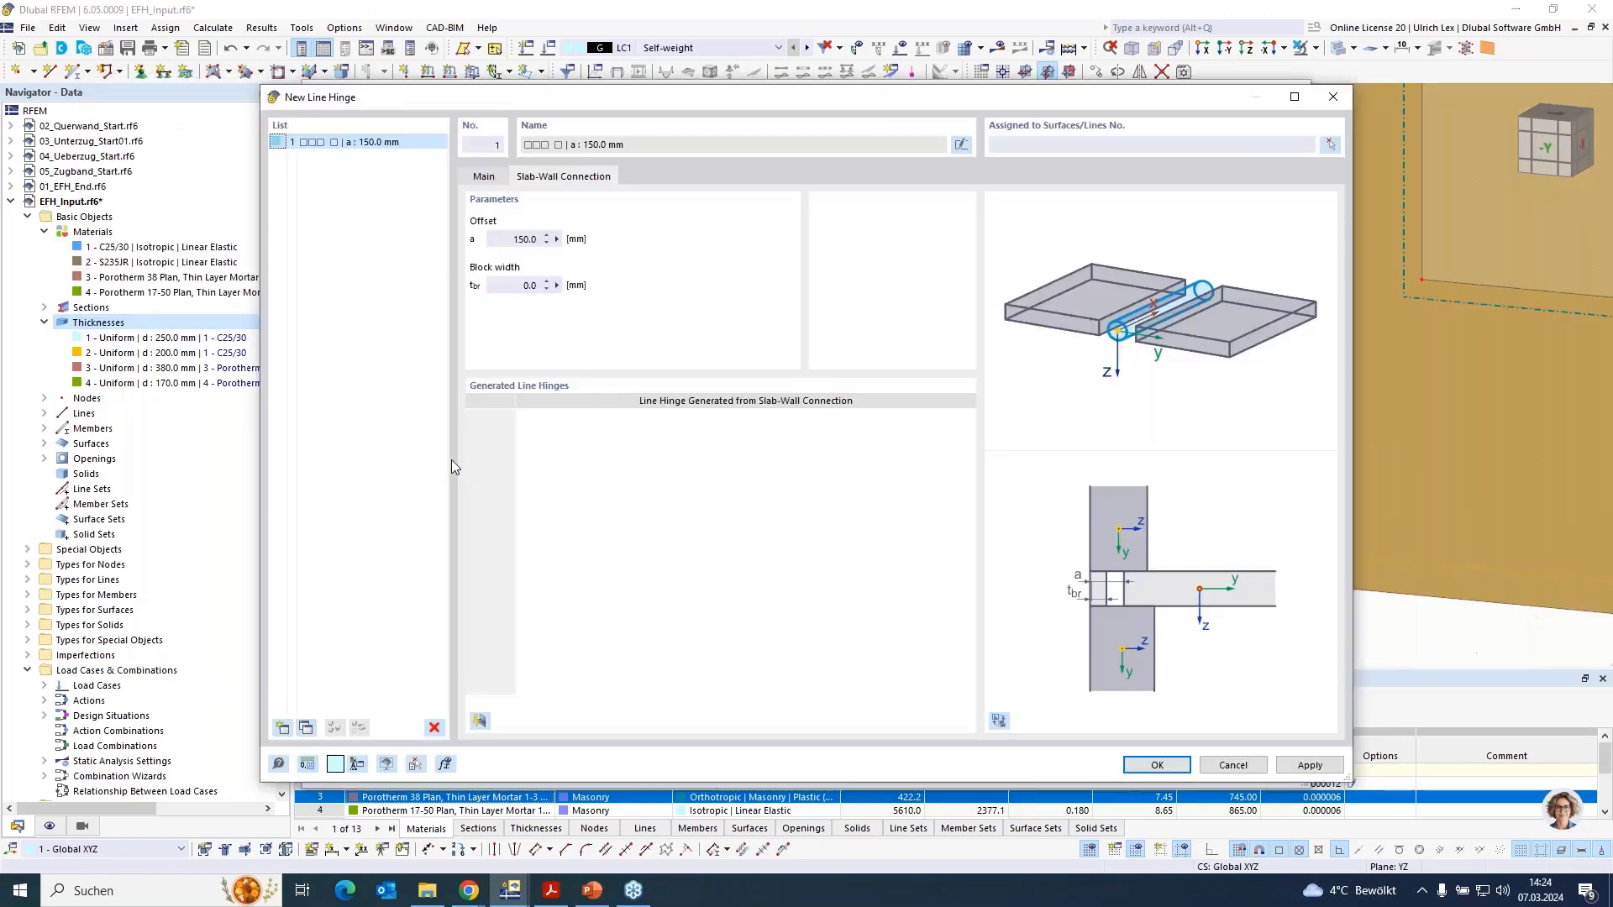
click(1233, 765)
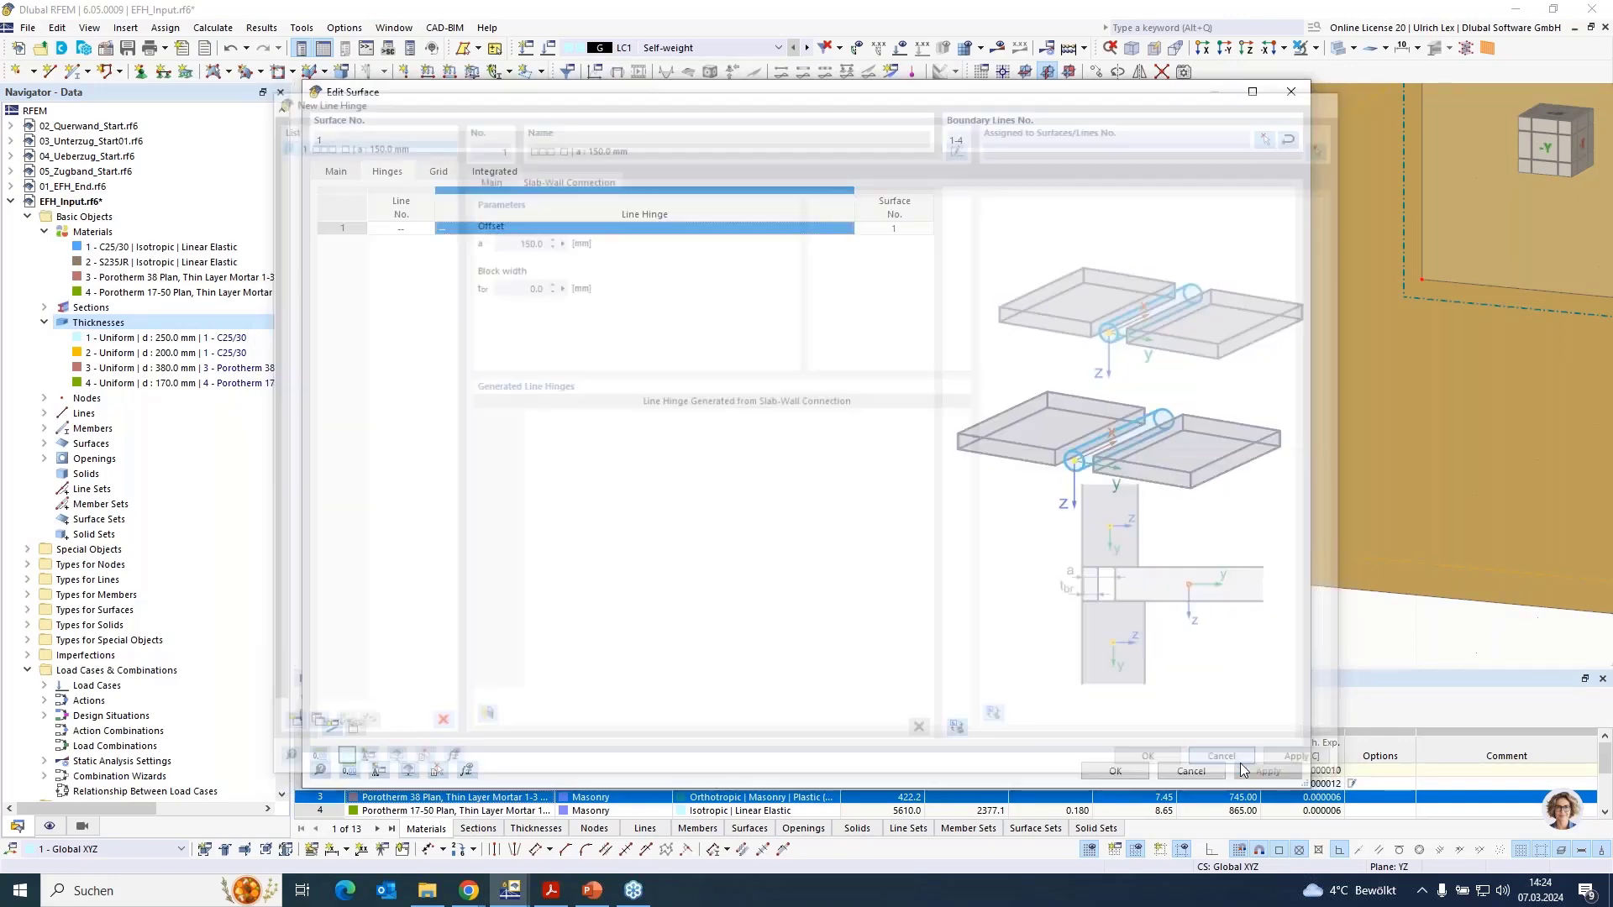
click(1208, 766)
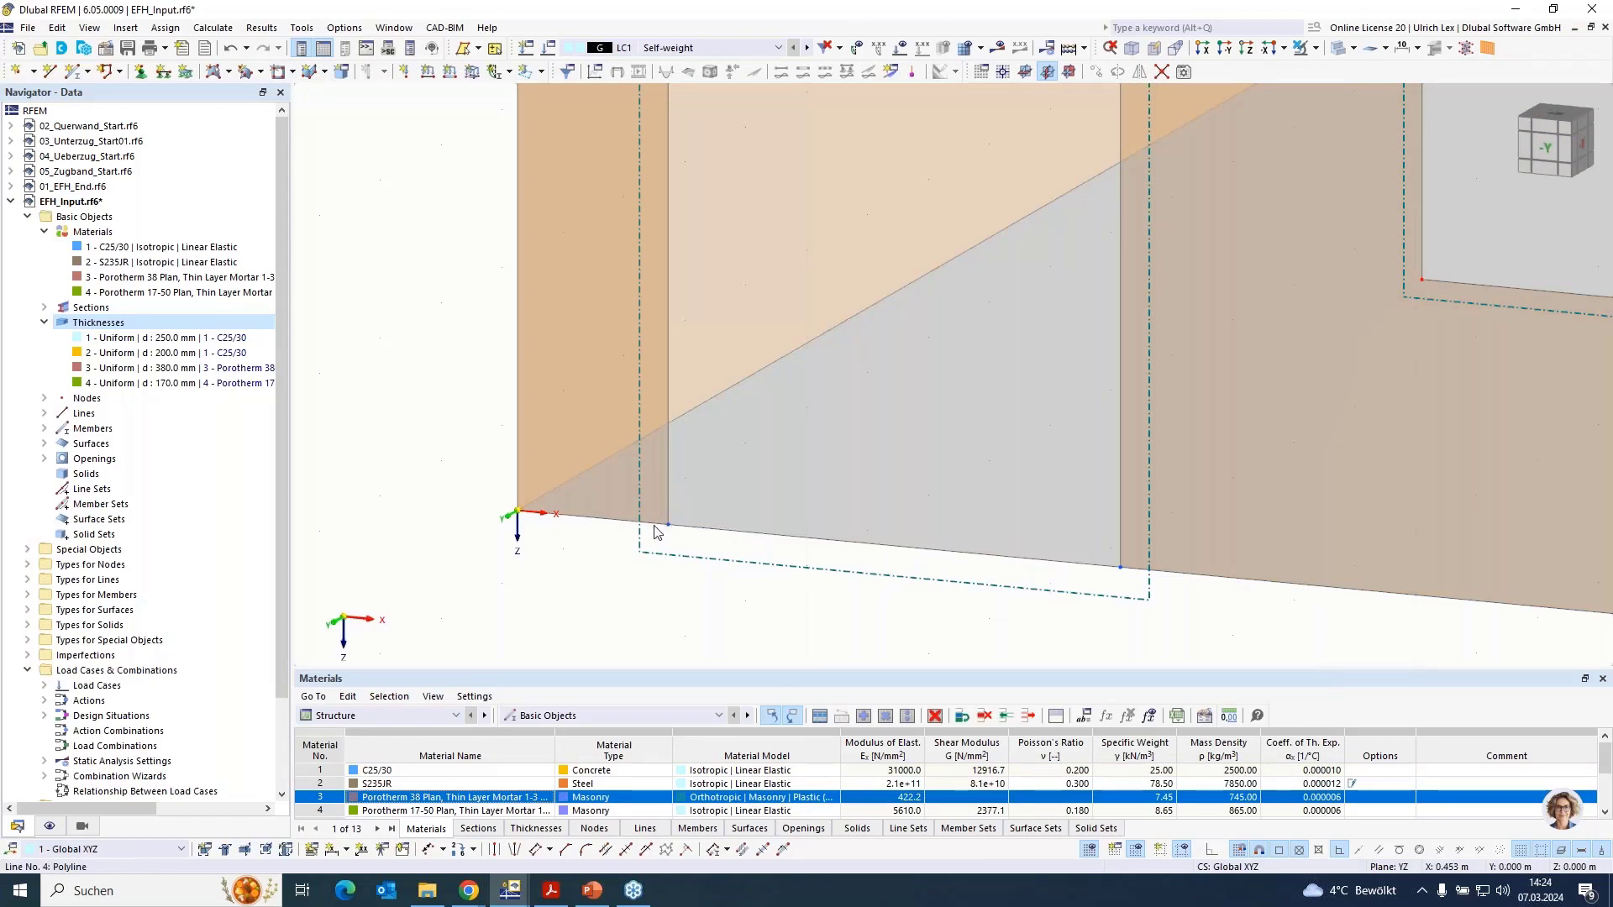
Check which lines overlap along the ground slab edge at the door opening
click(743, 536)
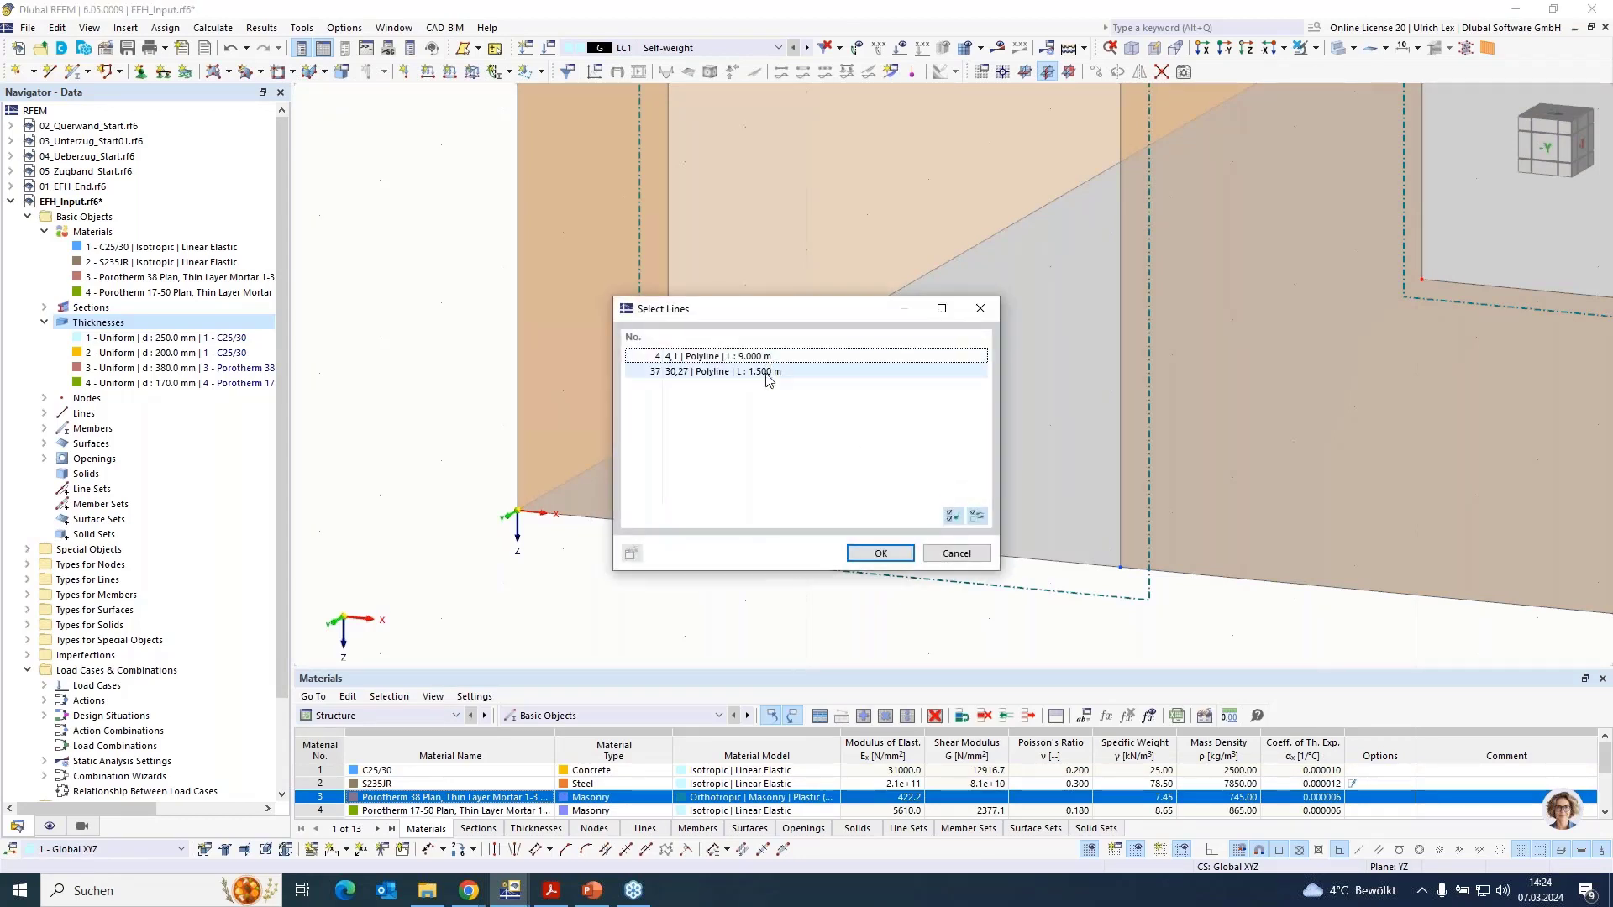
click(986, 554)
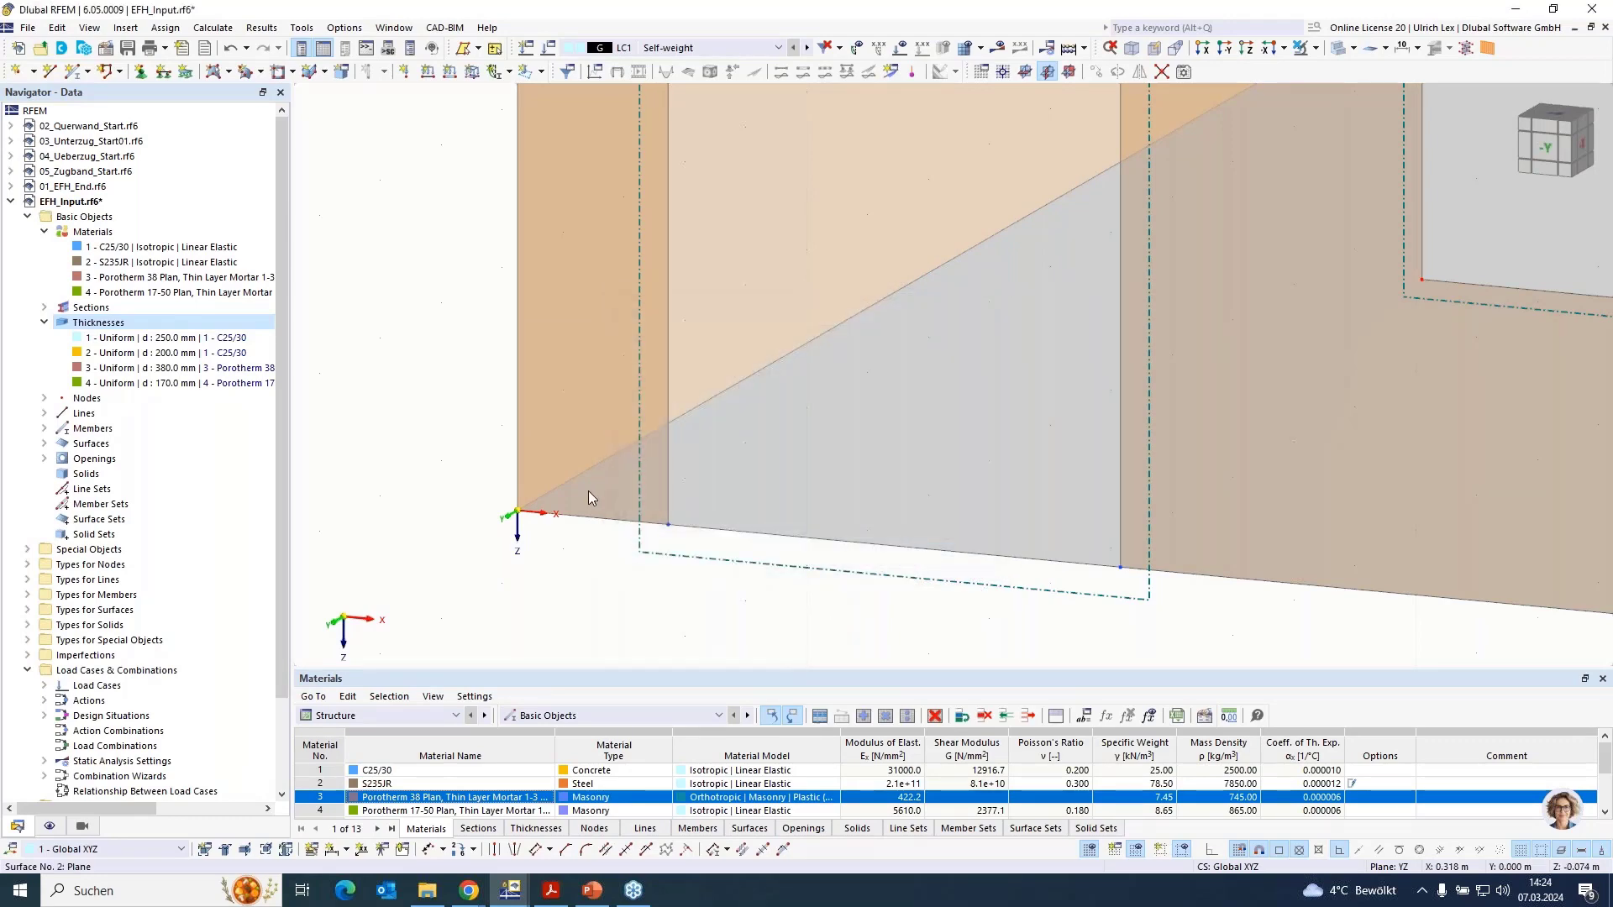
Connect the lines, members and surfaces of the whole building at their intersections and check the slab edge at the door
scroll(585, 537, down, 5)
scroll(592, 547, down, 3)
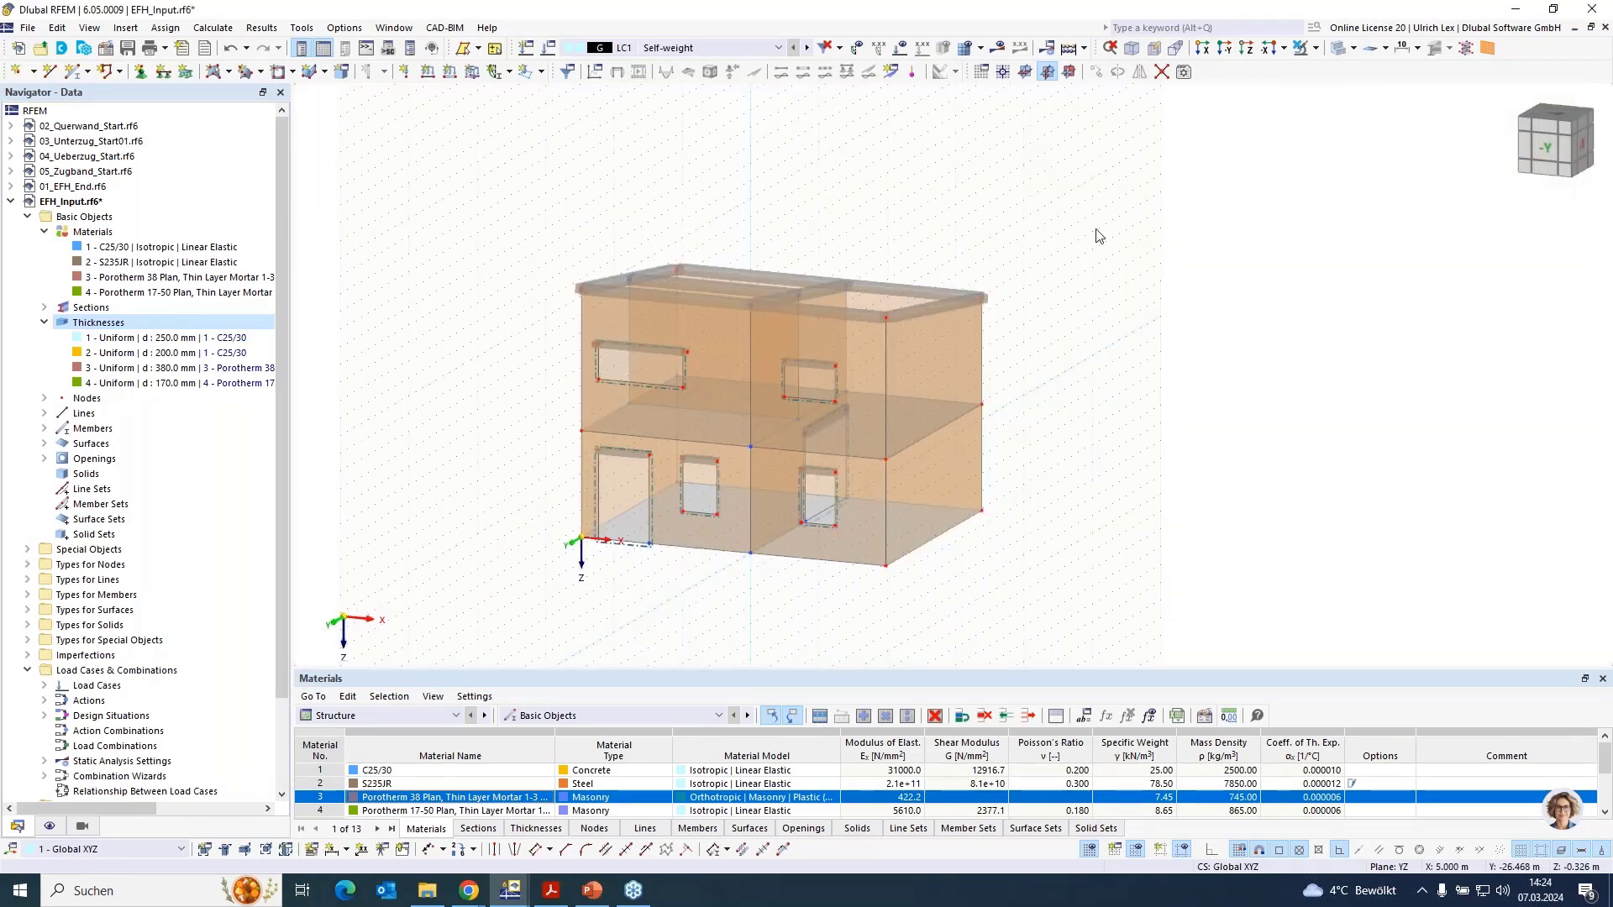
click(1161, 73)
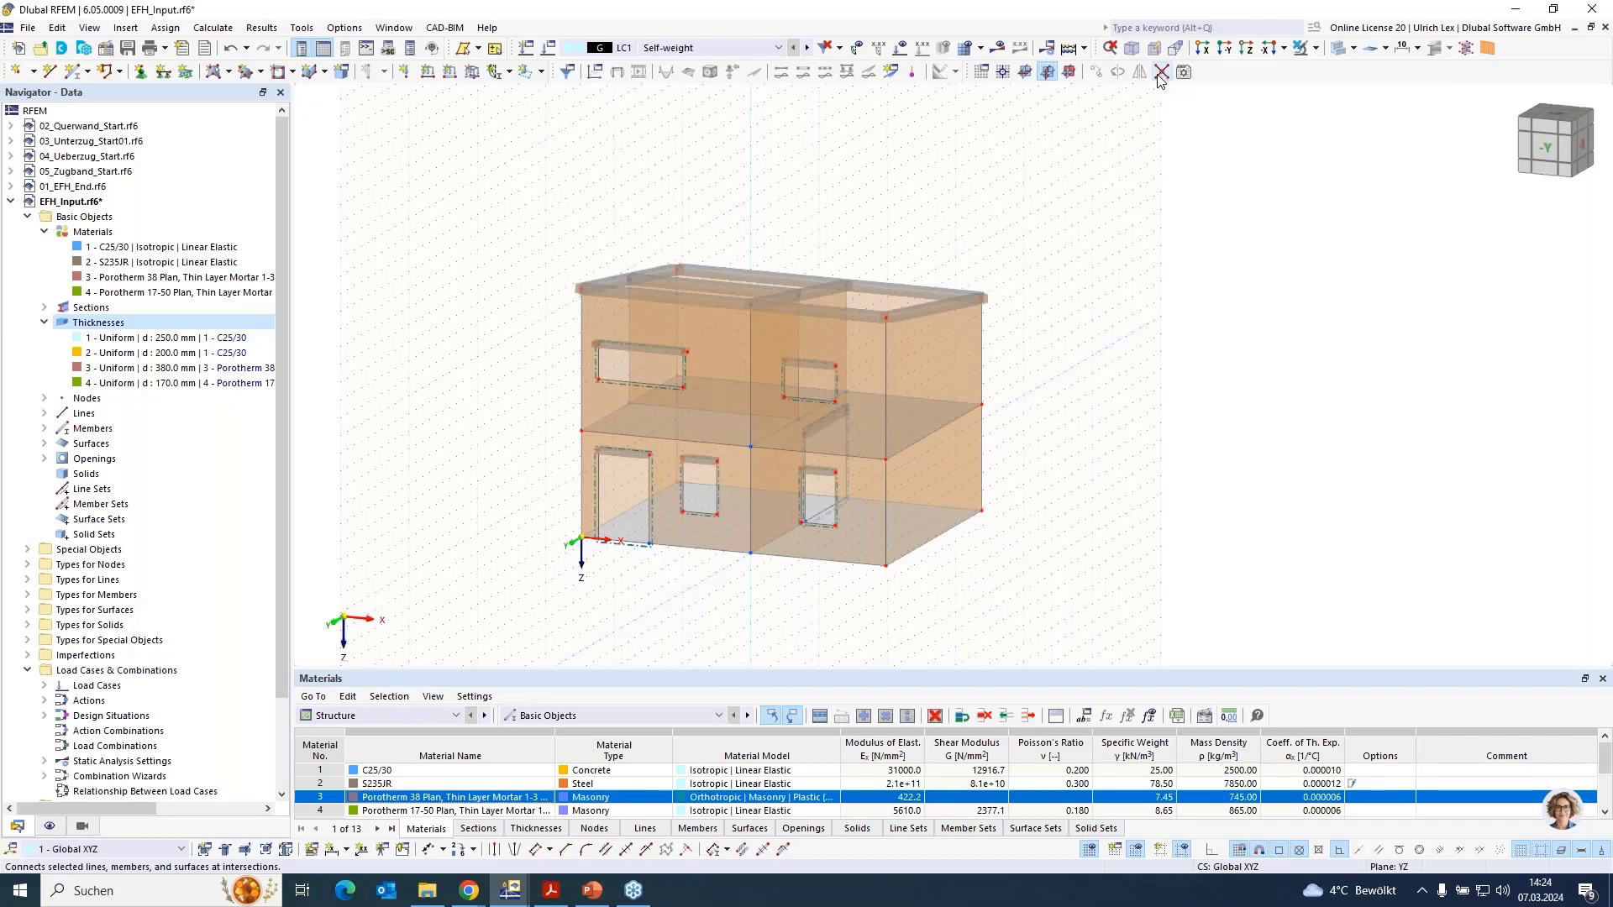
drag(468, 187, 1113, 640)
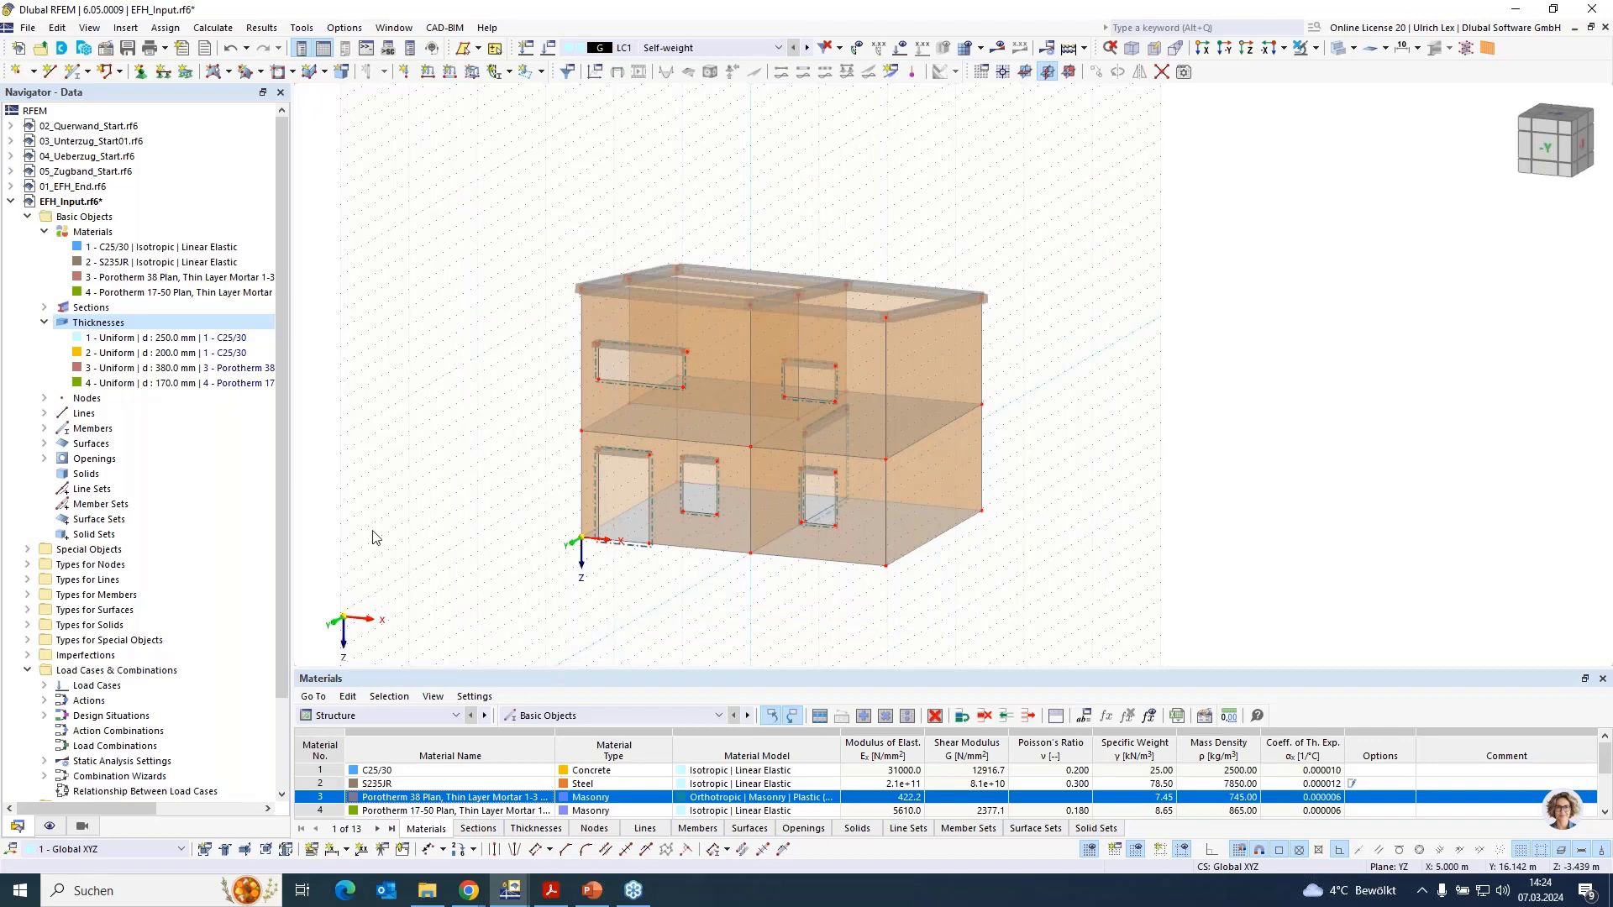
scroll(509, 567, up, 5)
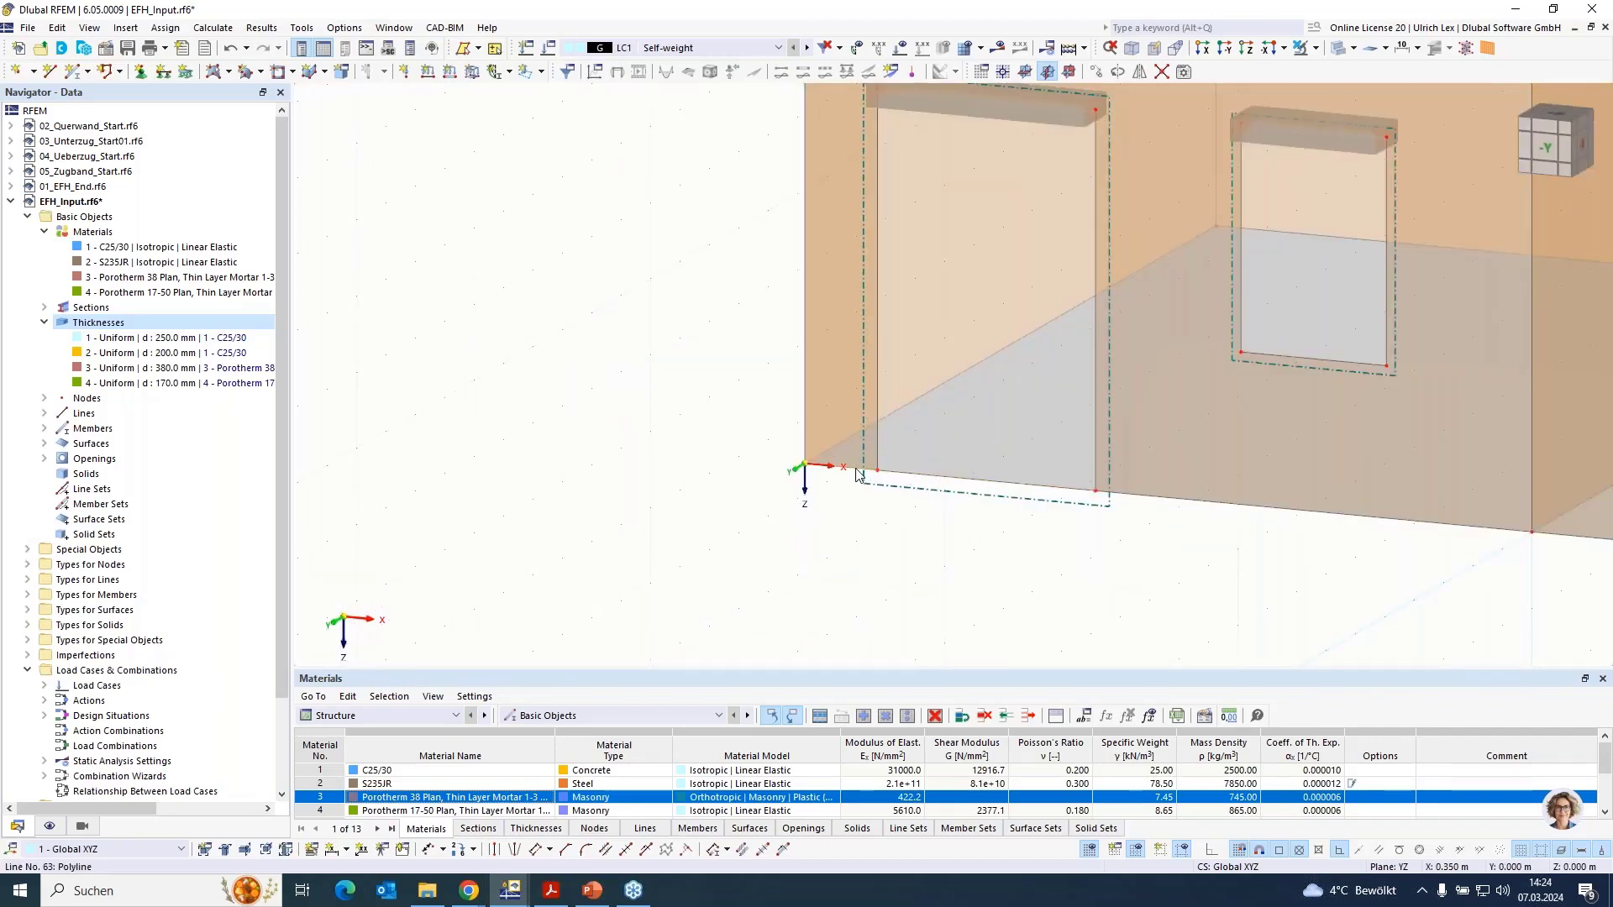
Edit the ground slab to activate its hinges and create a new line hinge
scroll(541, 547, down, 4)
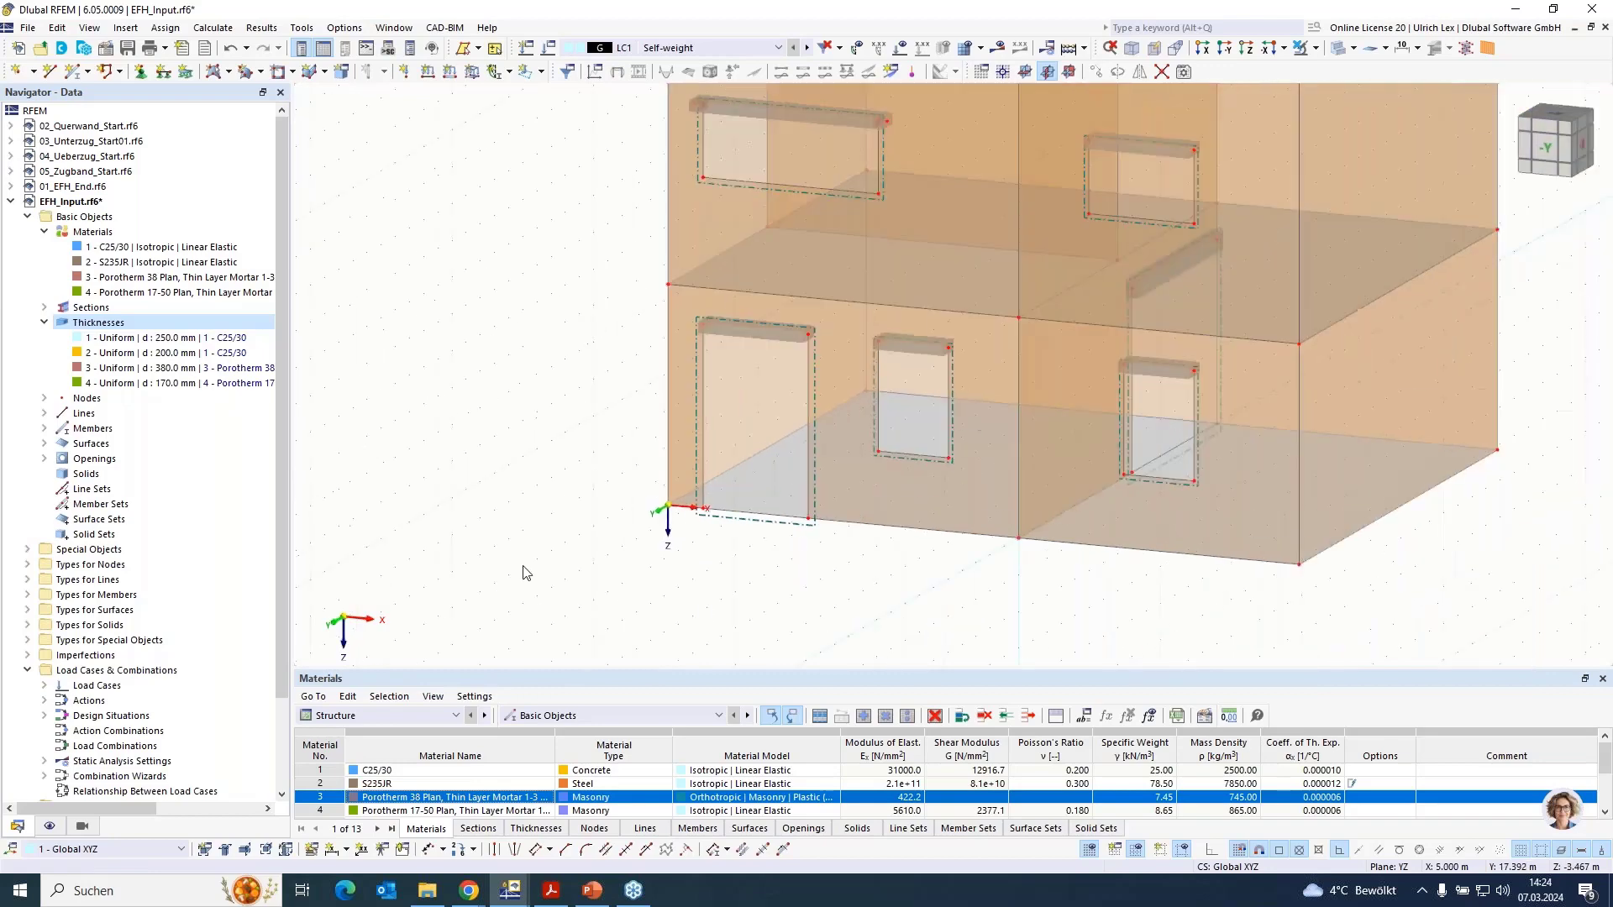
double_click(770, 495)
click(370, 369)
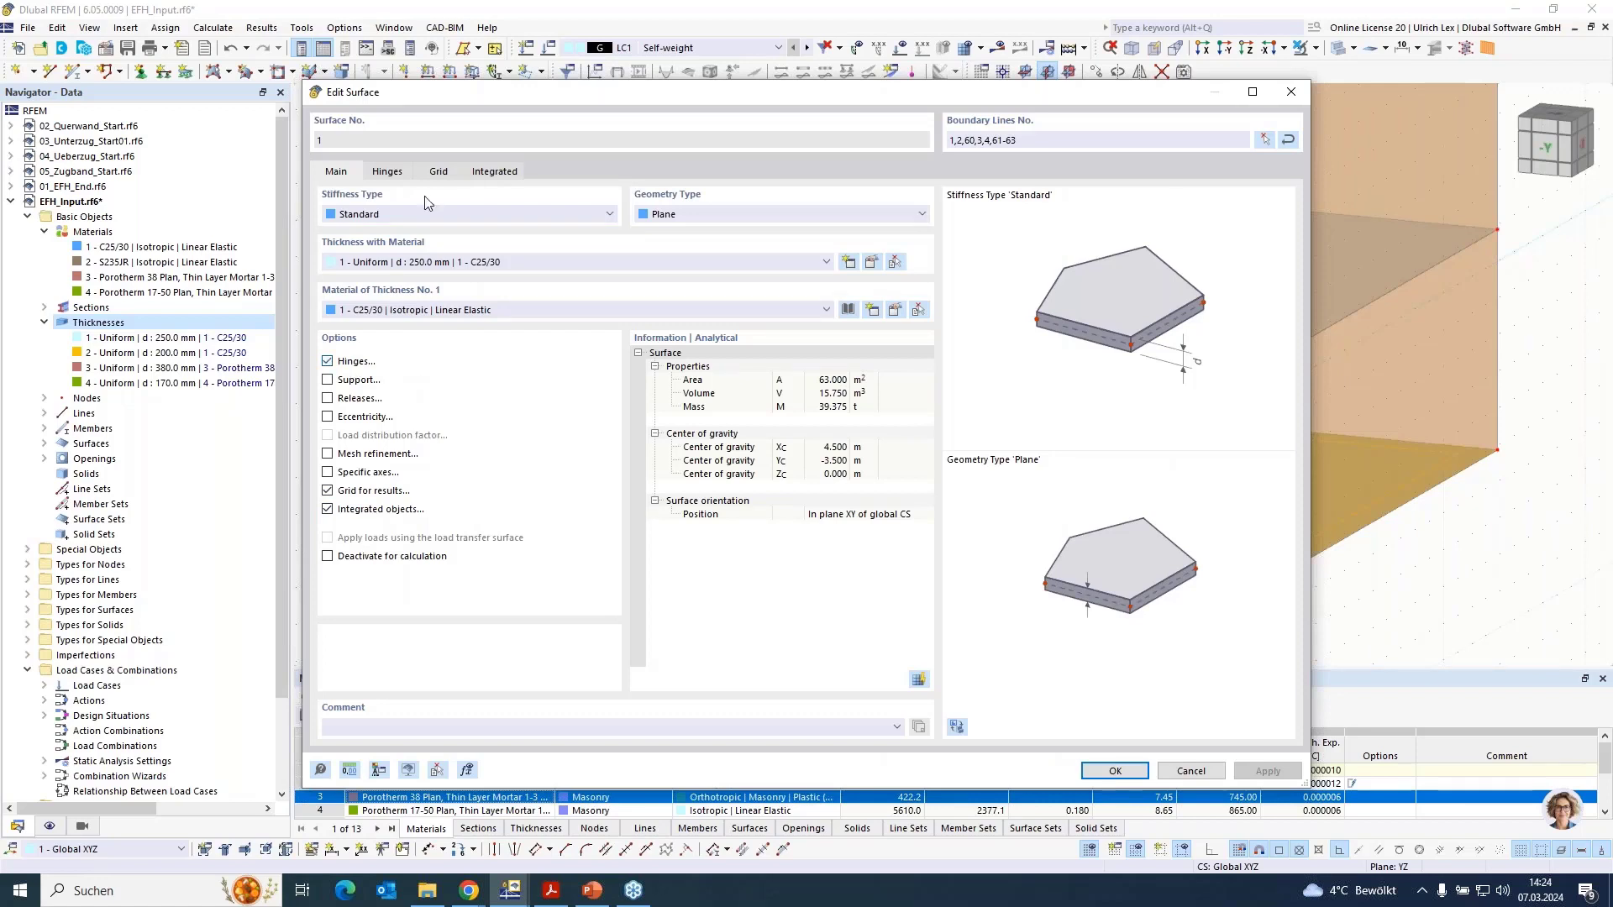
click(403, 172)
click(500, 228)
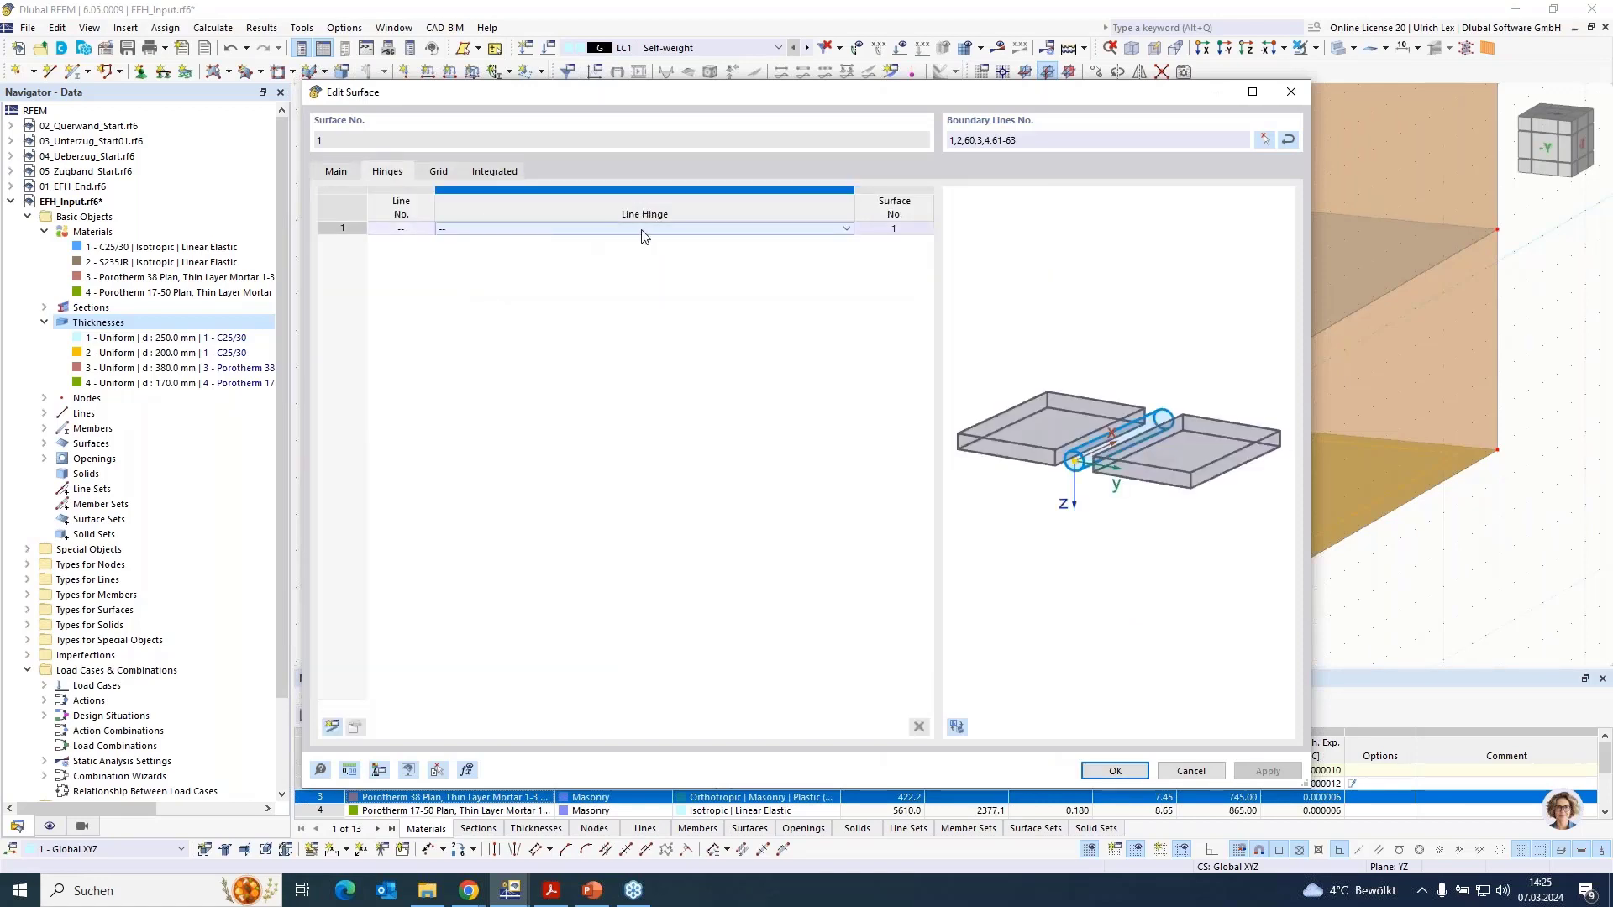
click(697, 229)
click(703, 255)
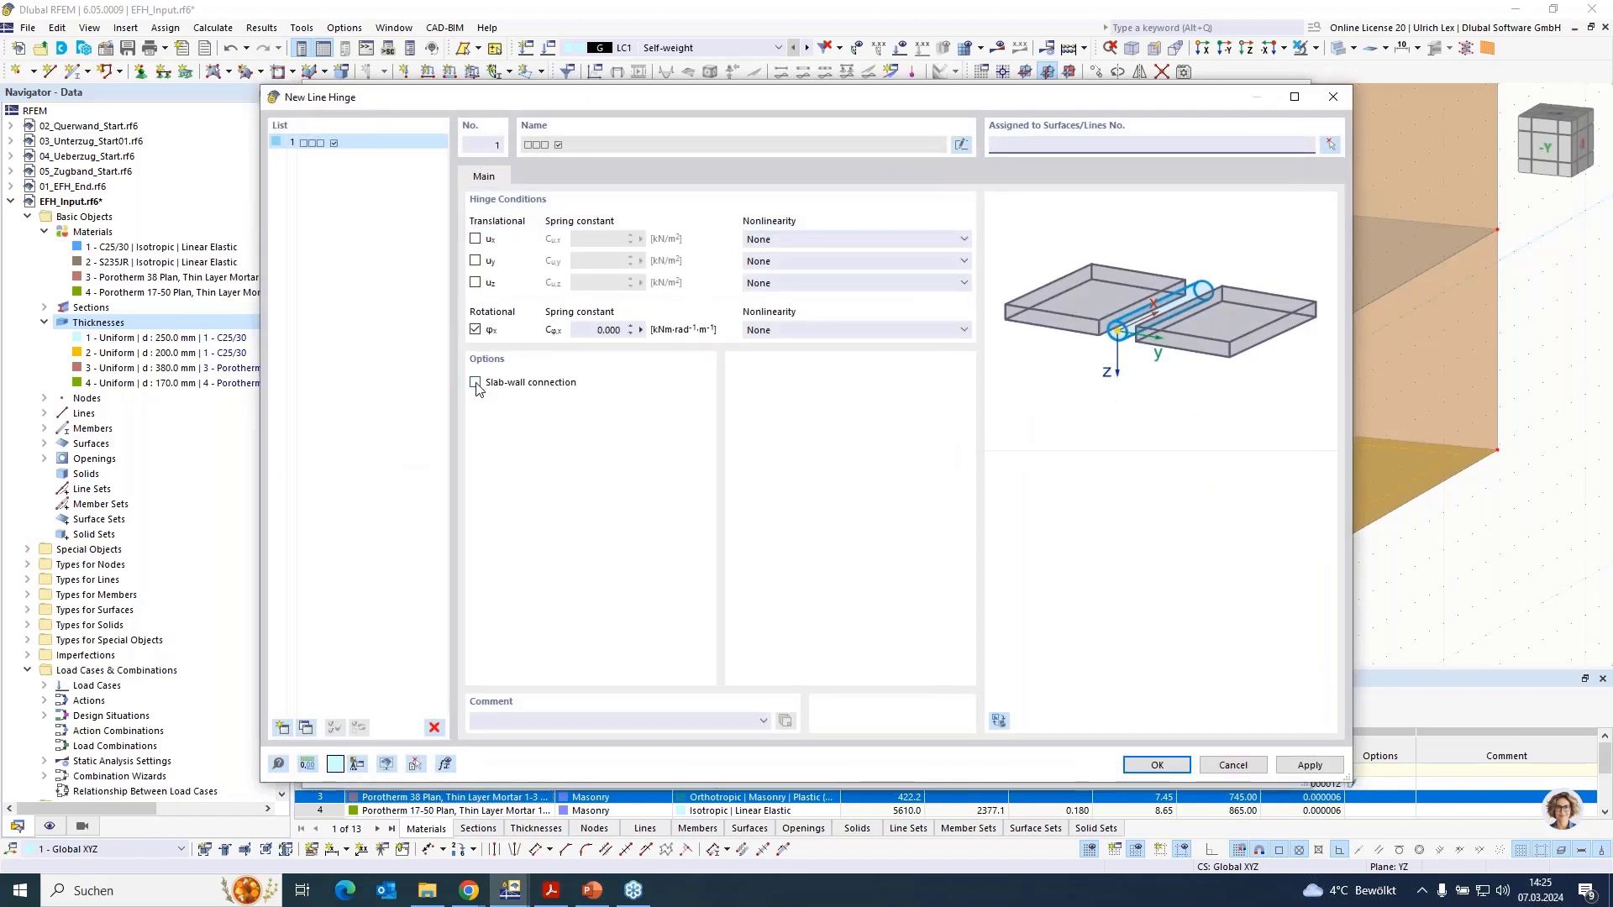
Define the new line hinge as a slab-wall connection with an offset a of 150 mm
click(475, 383)
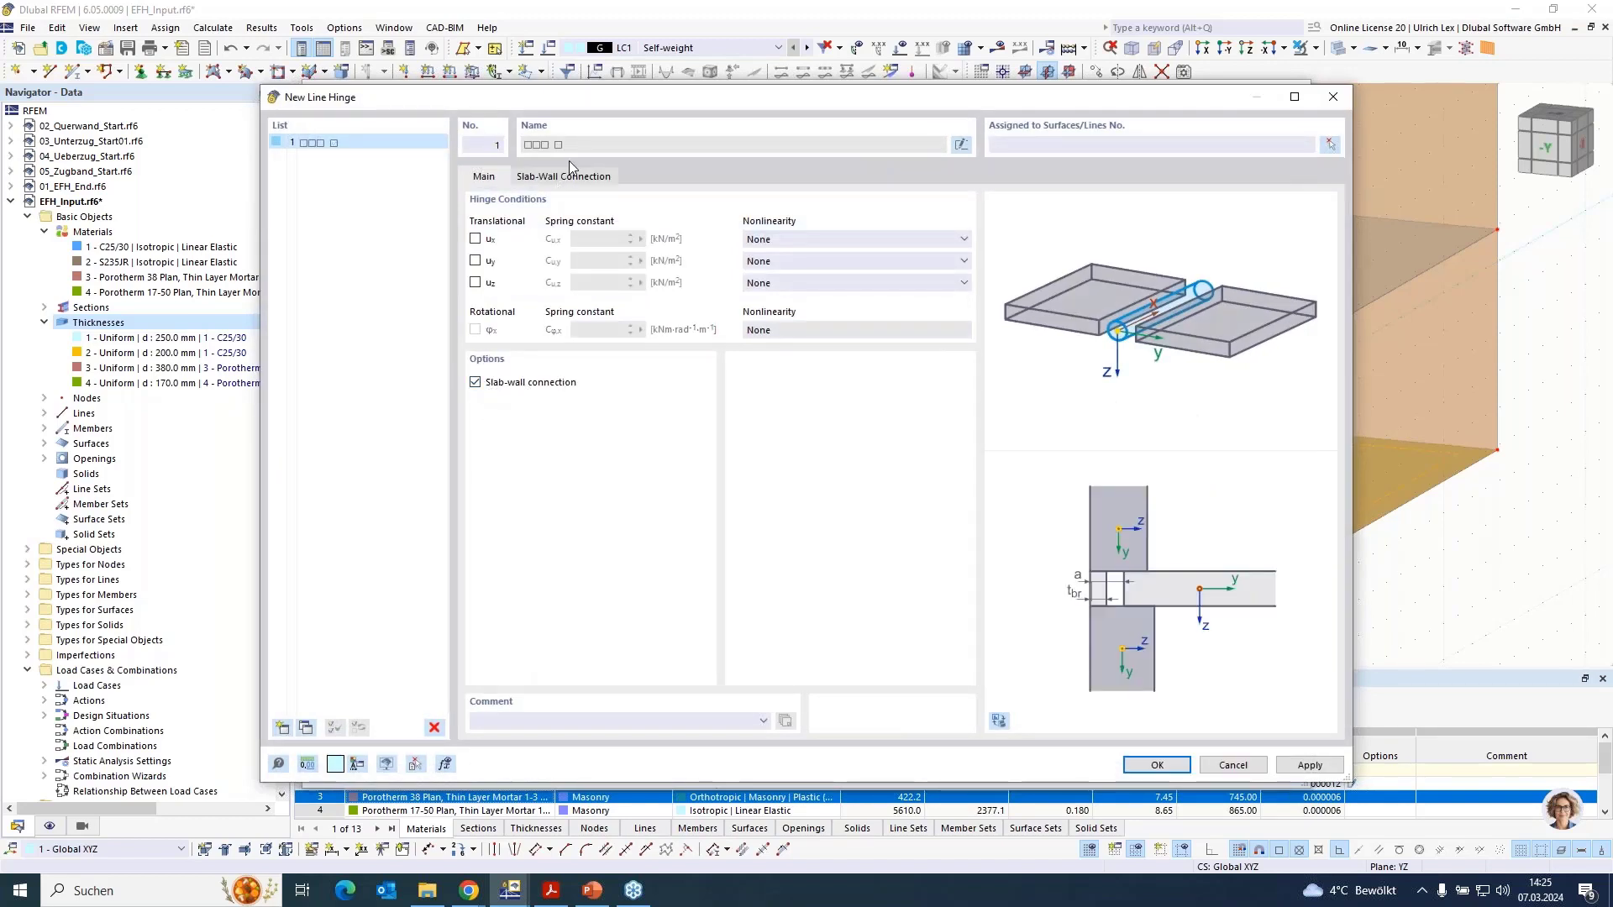
click(571, 176)
click(521, 239)
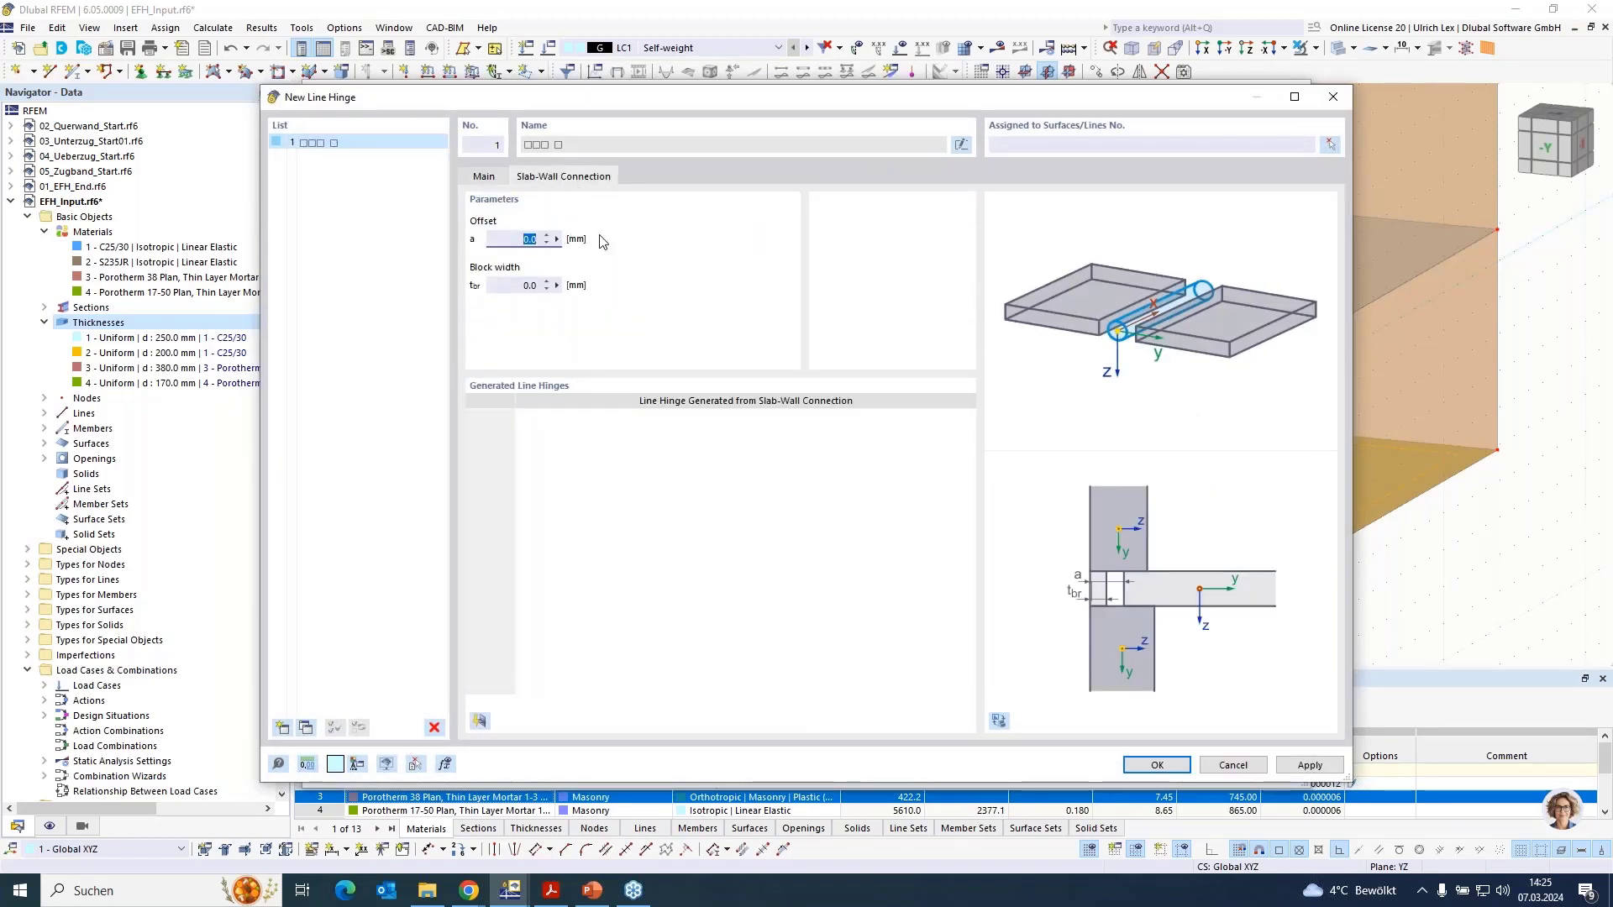
text(150)
Assign the hinge to ground slab surface 1 along its boundary lines 1-4, 60, 61 and 63, leaving out the door opening
click(1328, 146)
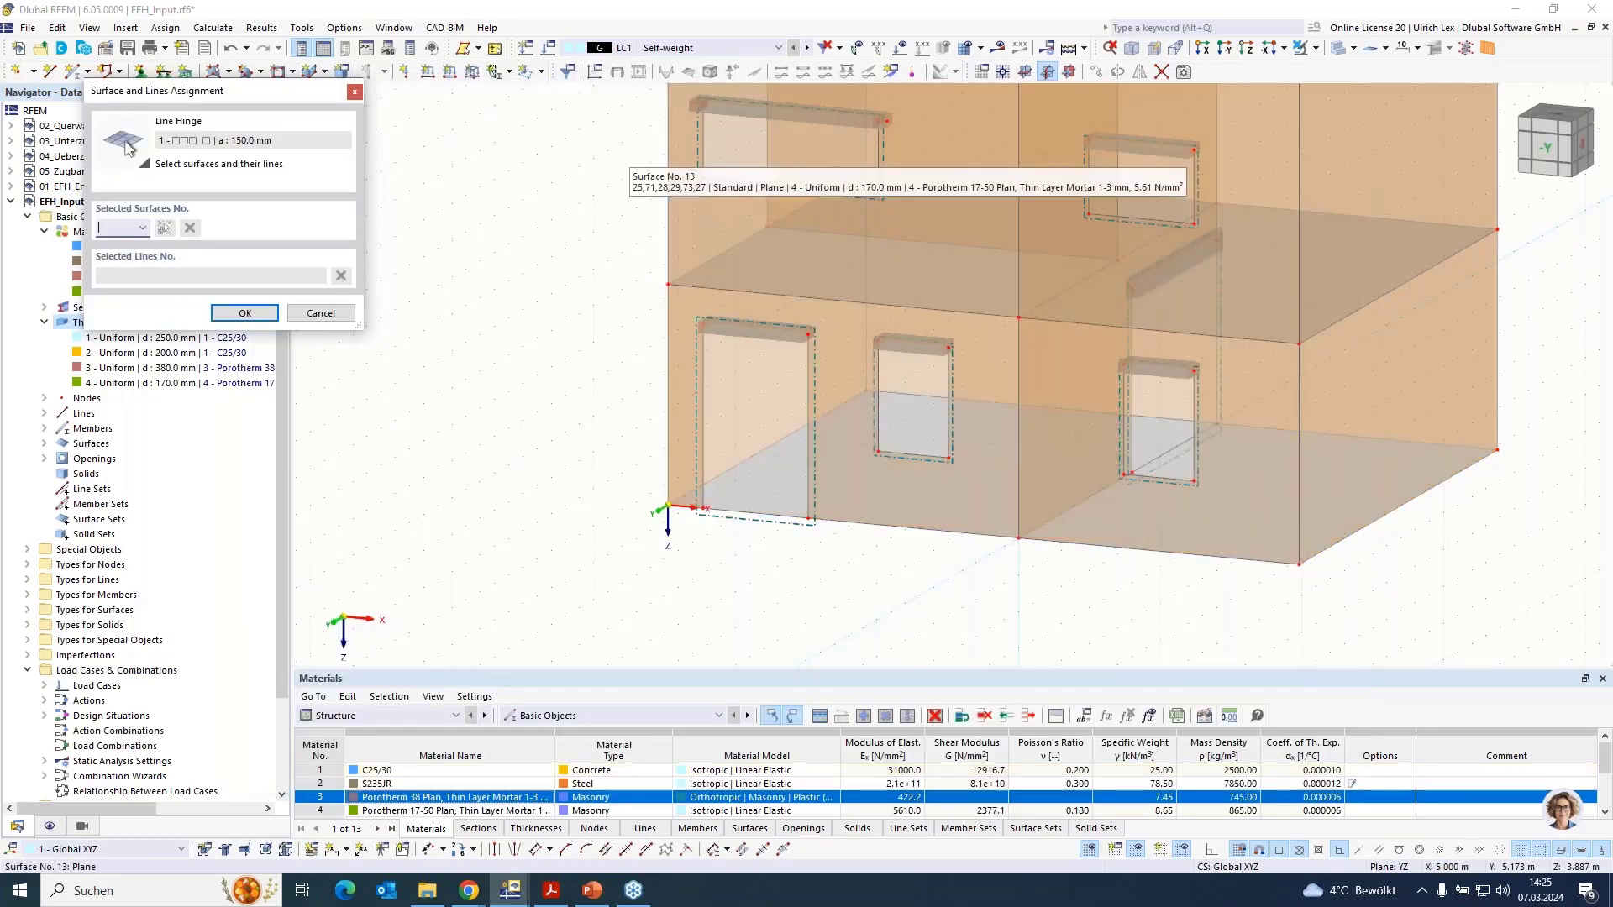
click(760, 502)
scroll(701, 508, up, 5)
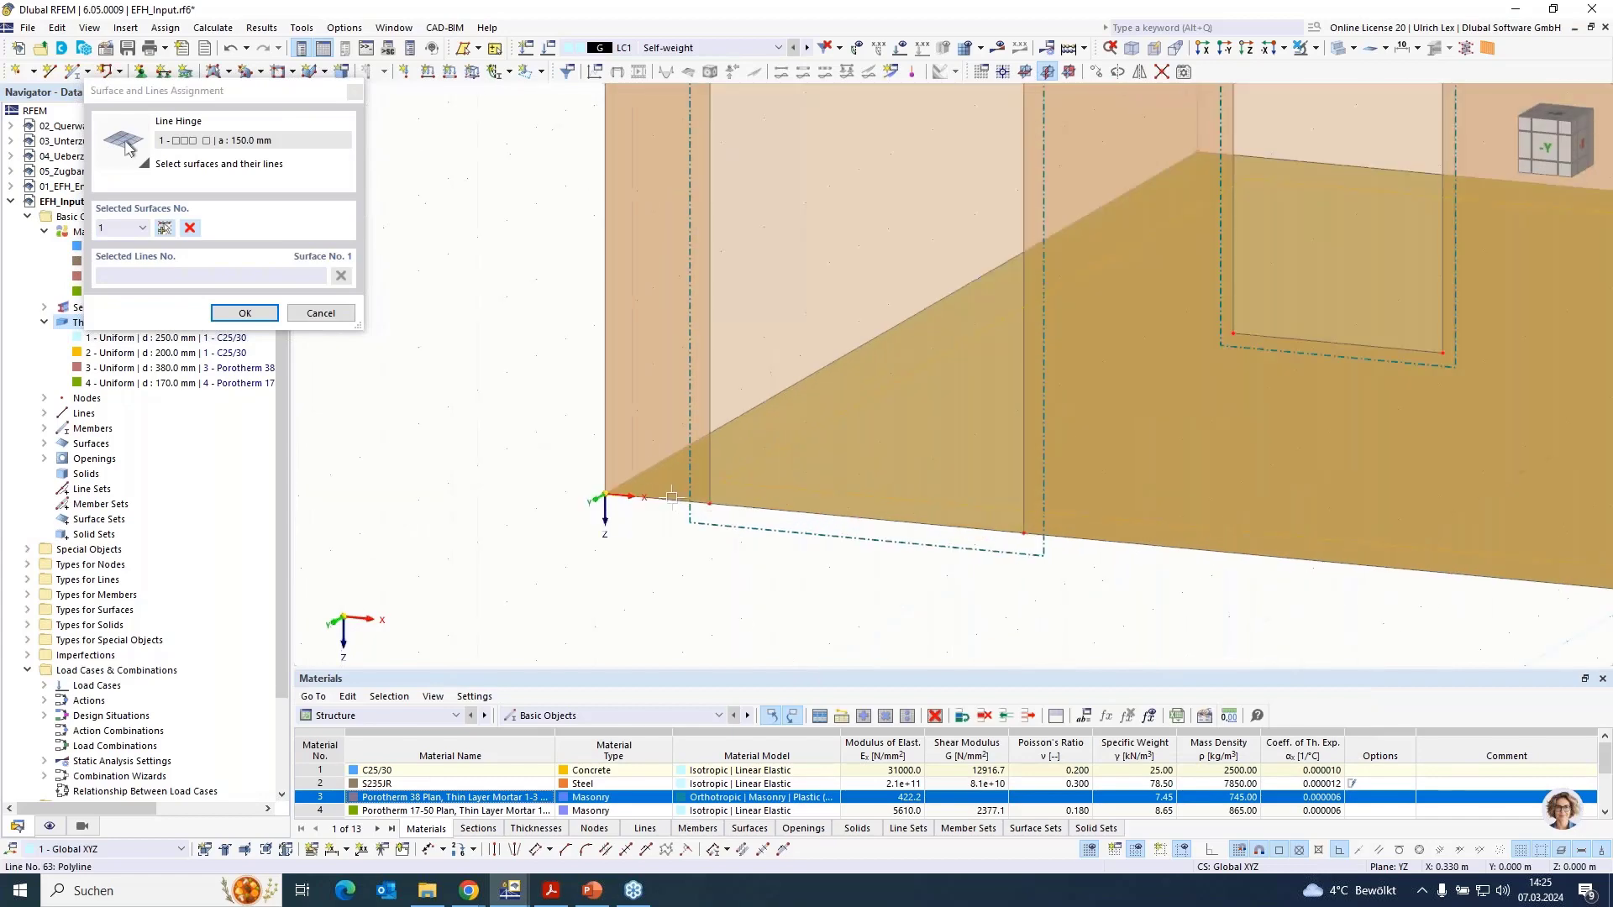
click(672, 502)
click(740, 417)
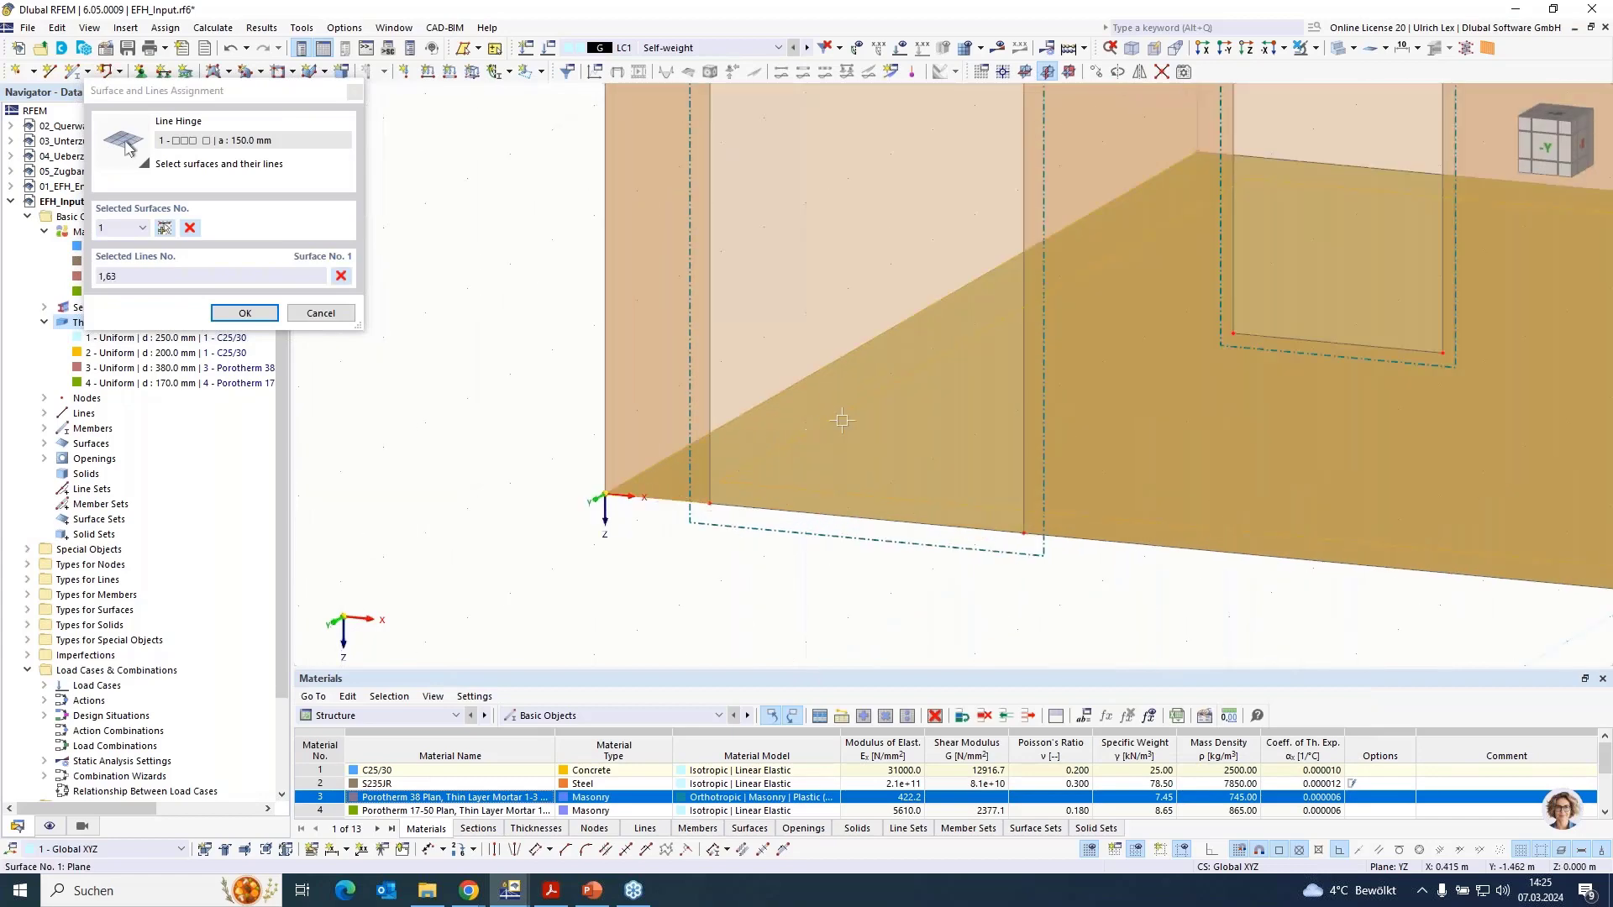
click(1329, 164)
scroll(1436, 362, down, 5)
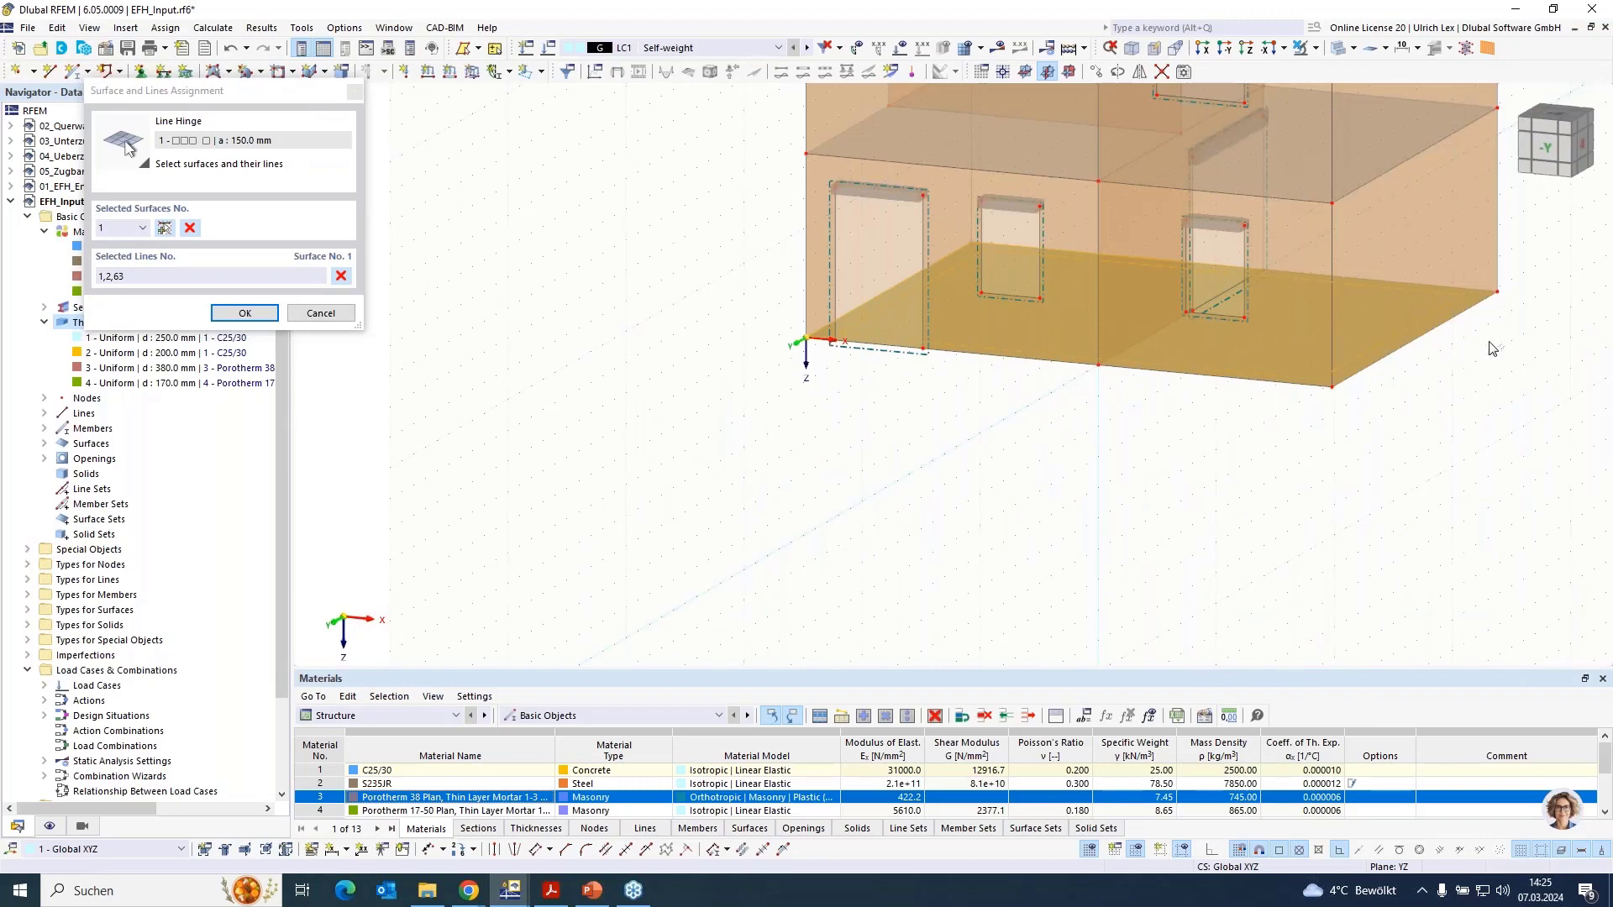
scroll(1477, 321, up, 3)
click(1459, 279)
click(1474, 310)
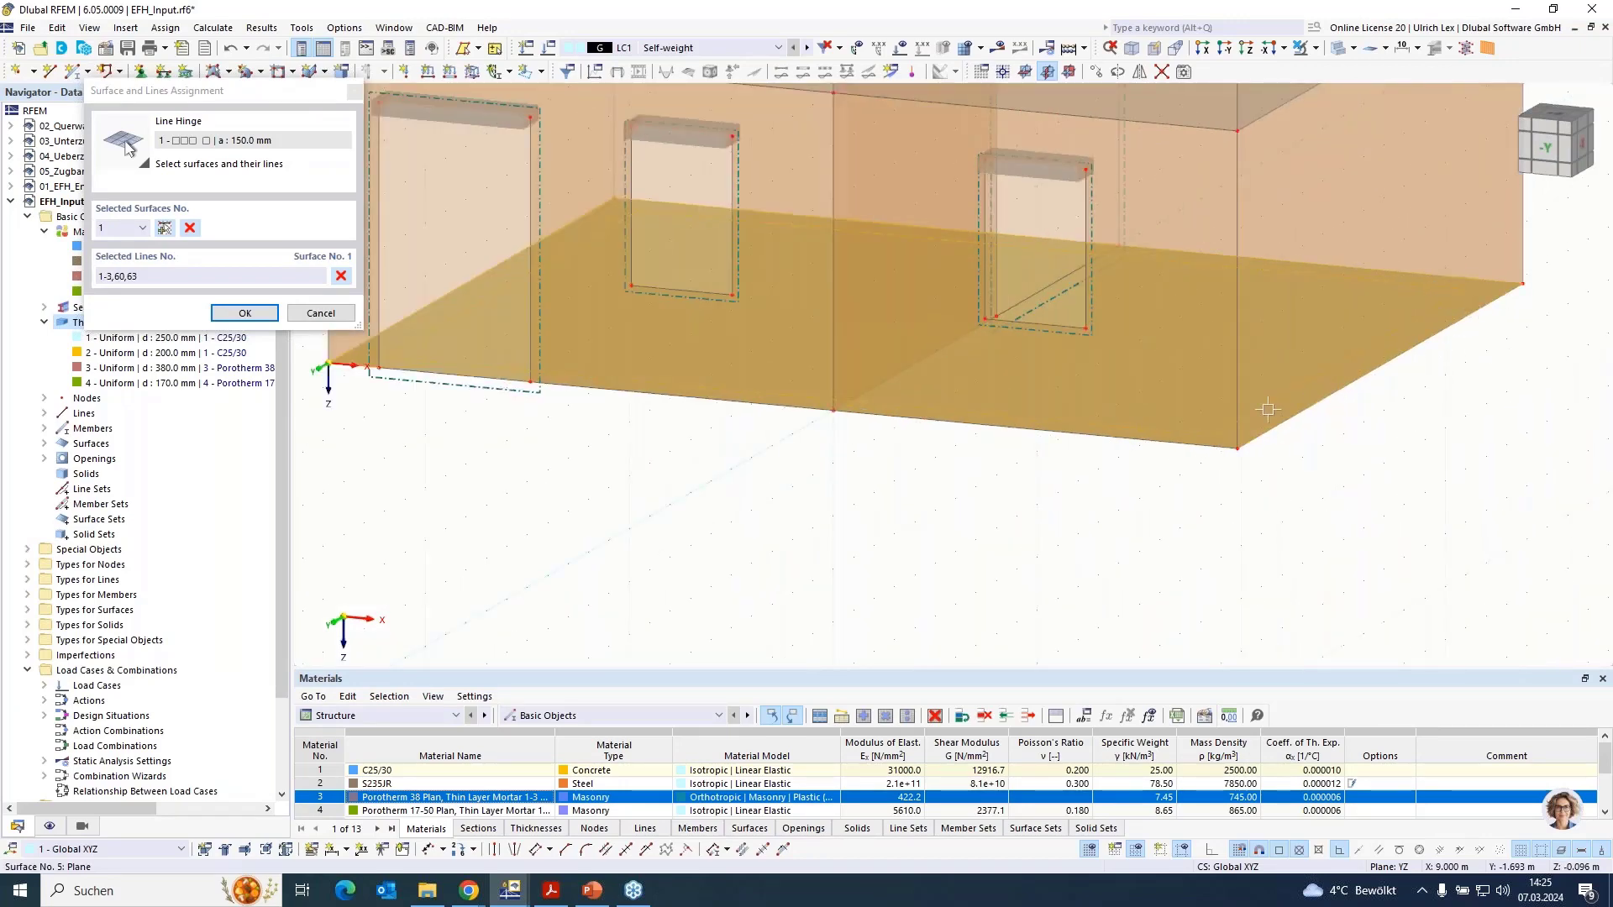
click(1049, 430)
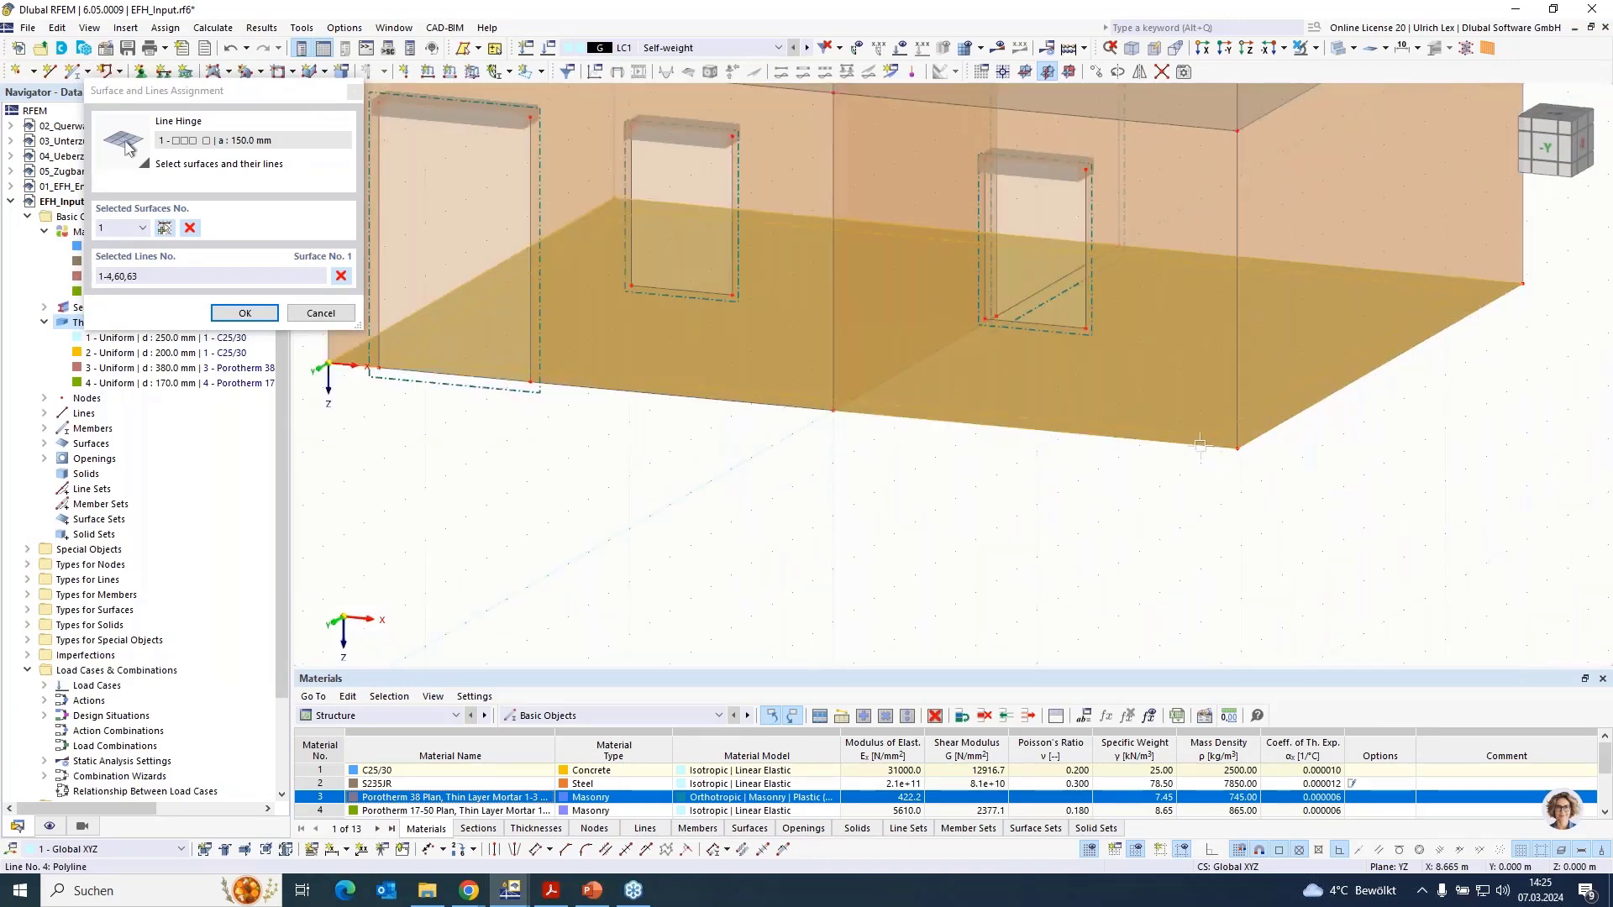
click(747, 402)
click(244, 313)
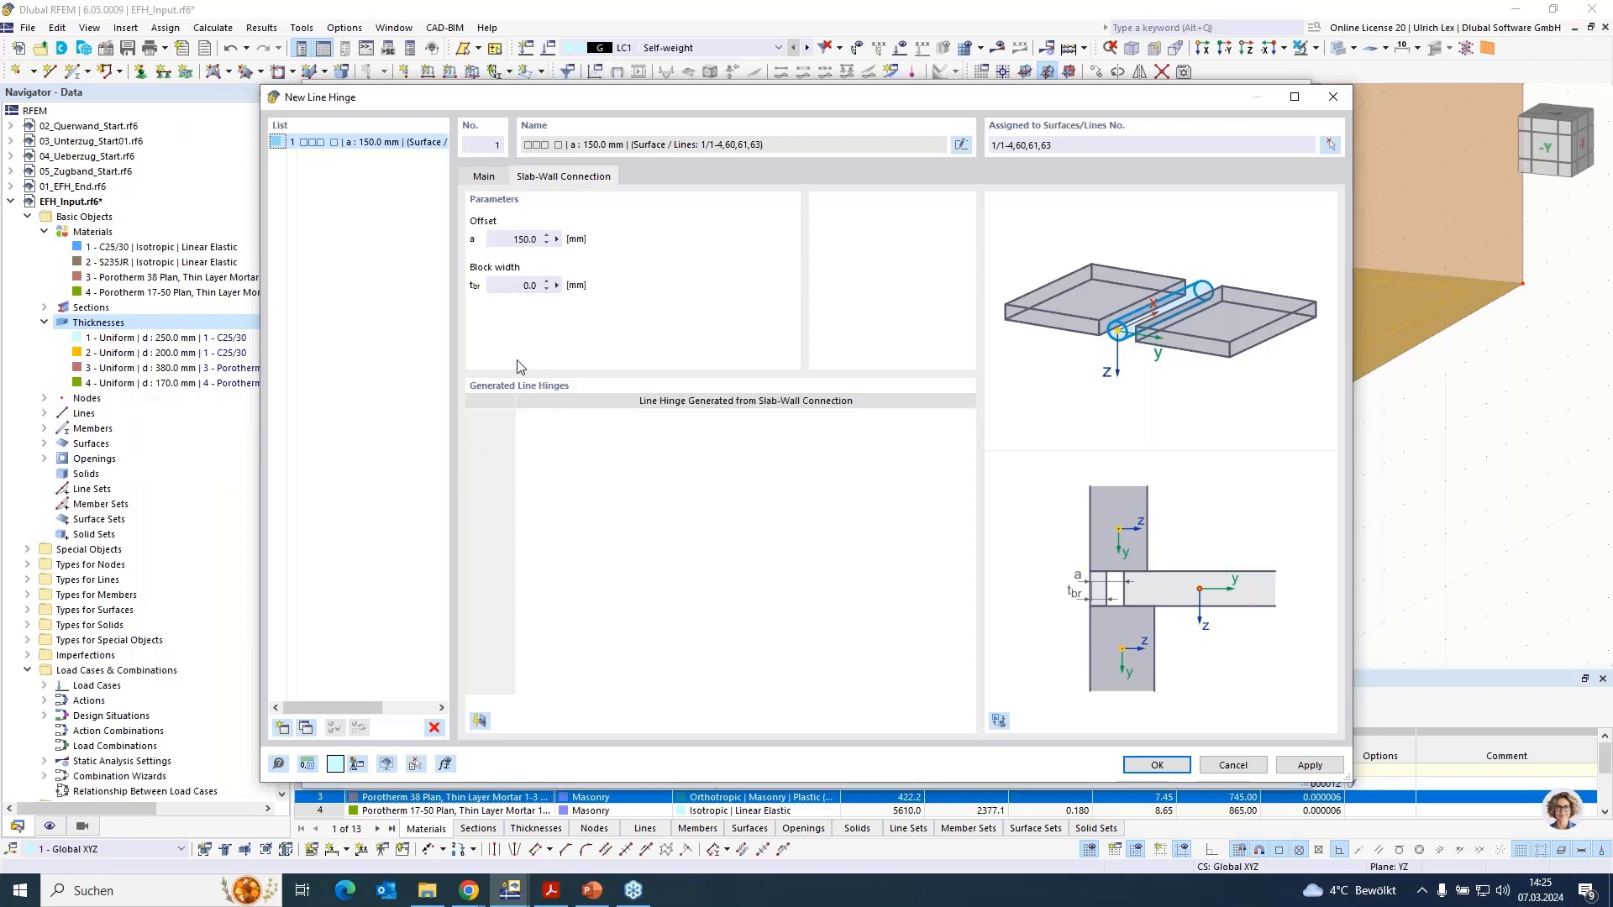
Generate the line hinges from the ground slab's slab-wall connection and accept the hinge and surface settings
click(481, 722)
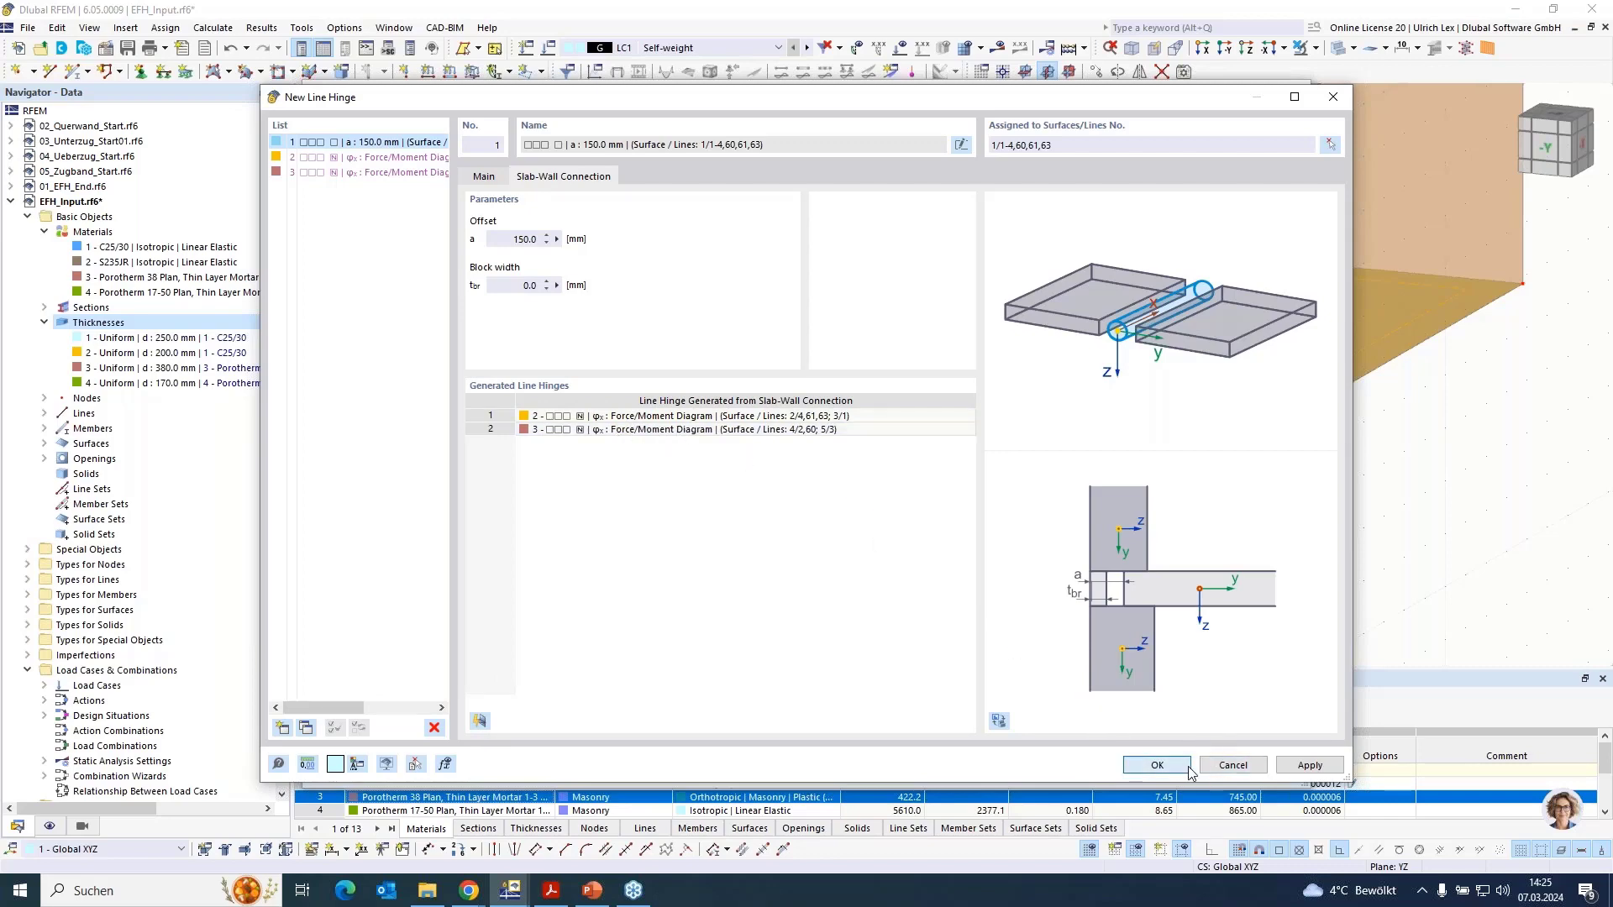
click(1156, 764)
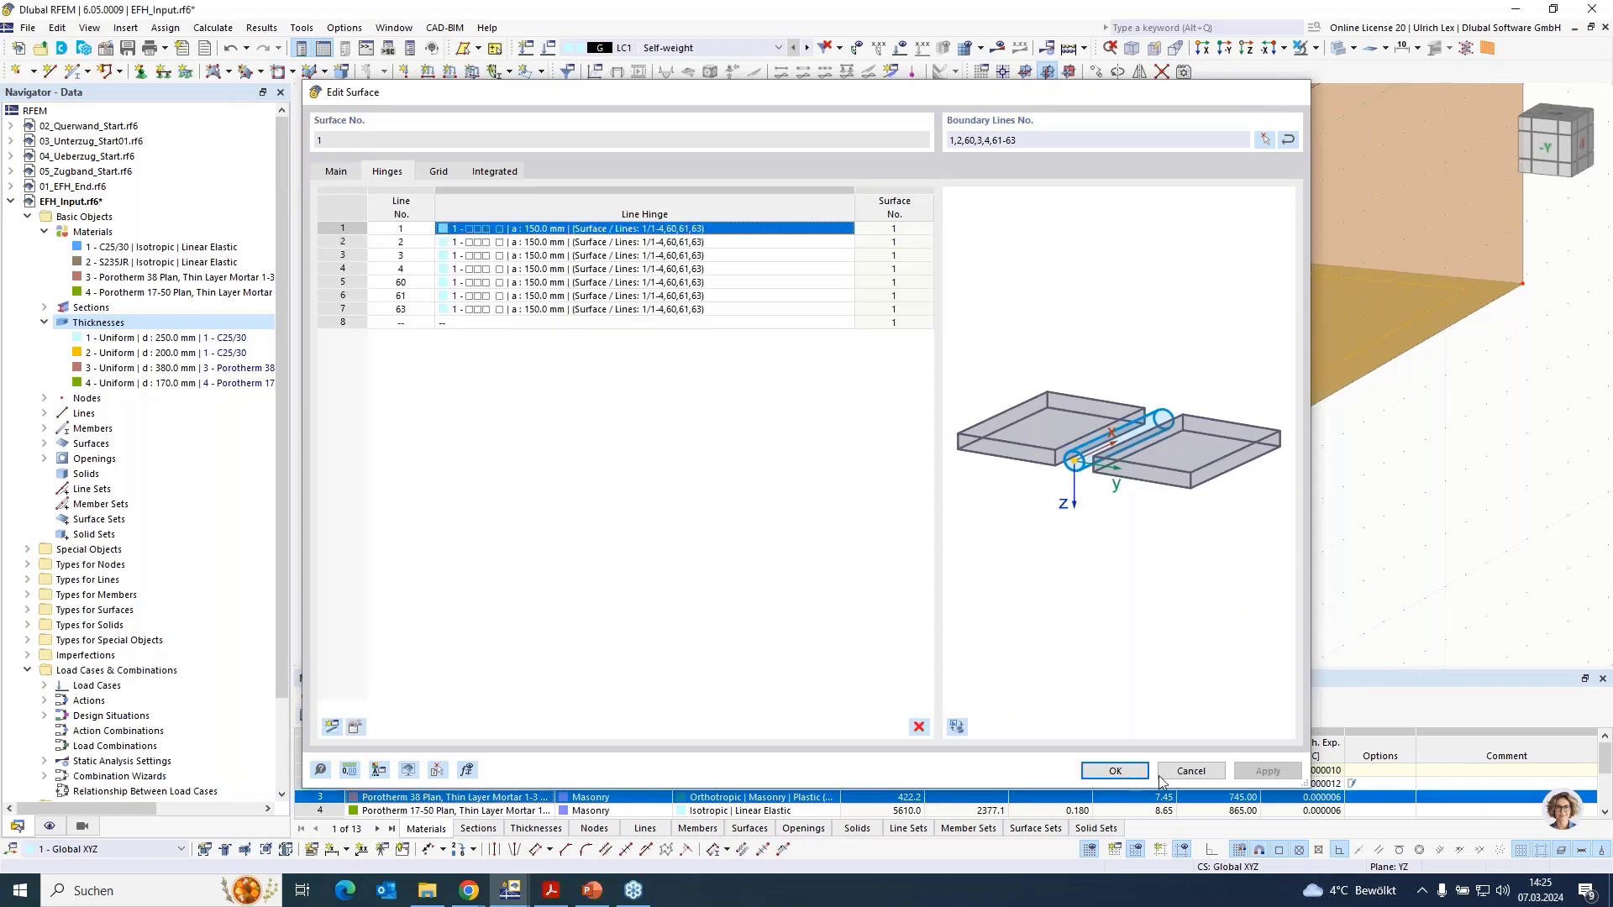
click(1115, 771)
Examine the force/moment diagram of the generated line hinge along the side wall next to the door
scroll(648, 461, down, 2)
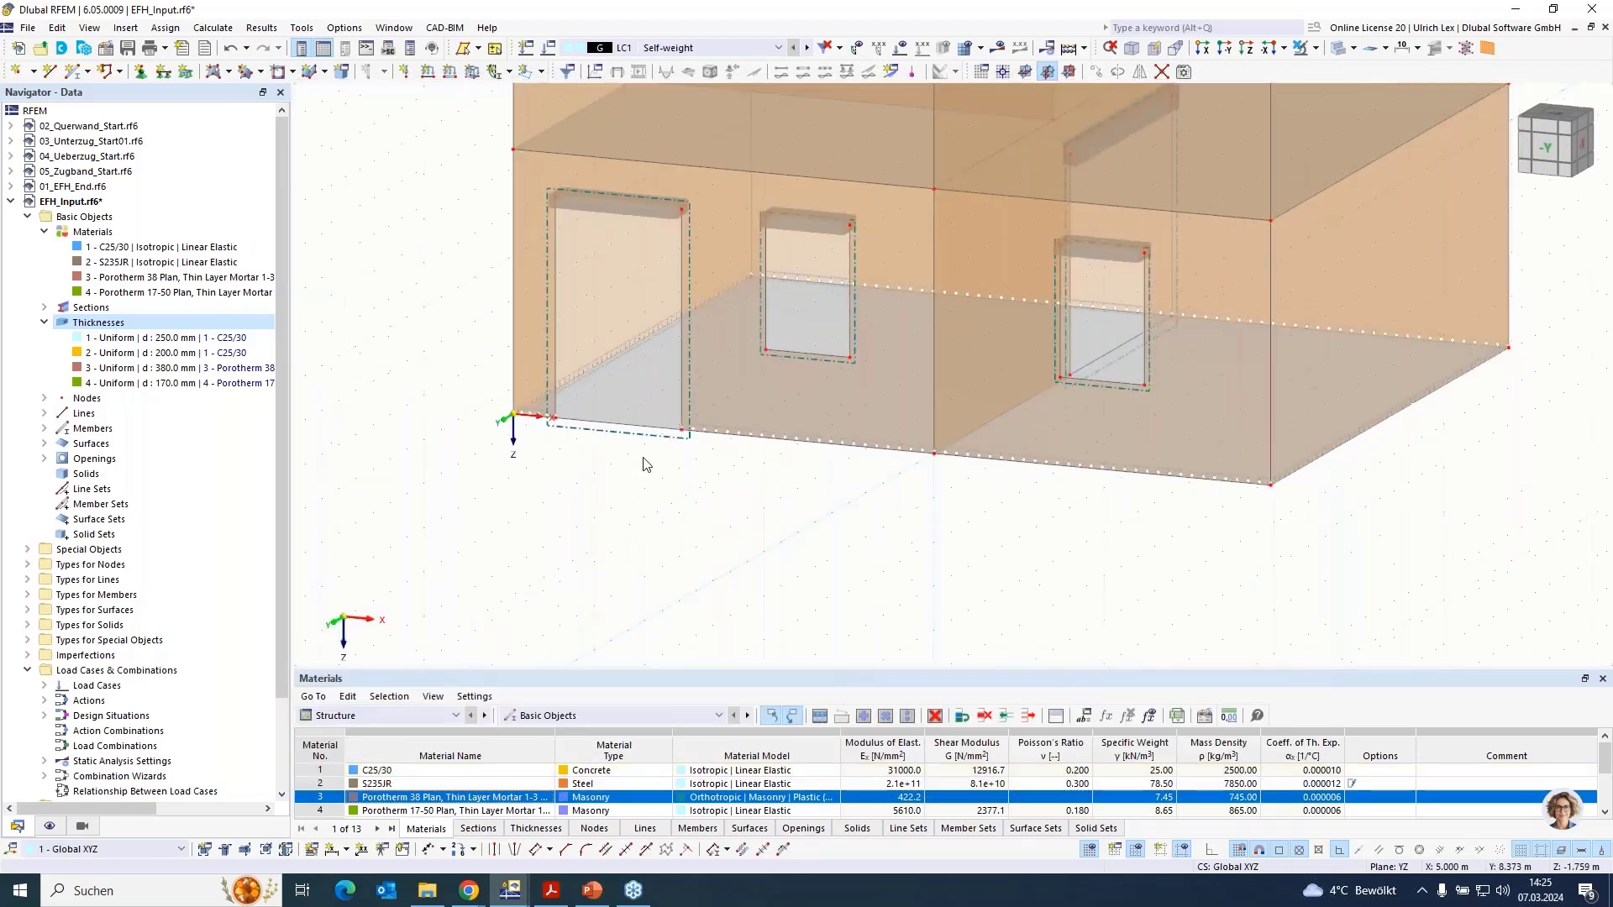
scroll(504, 381, up, 6)
scroll(367, 372, up, 1)
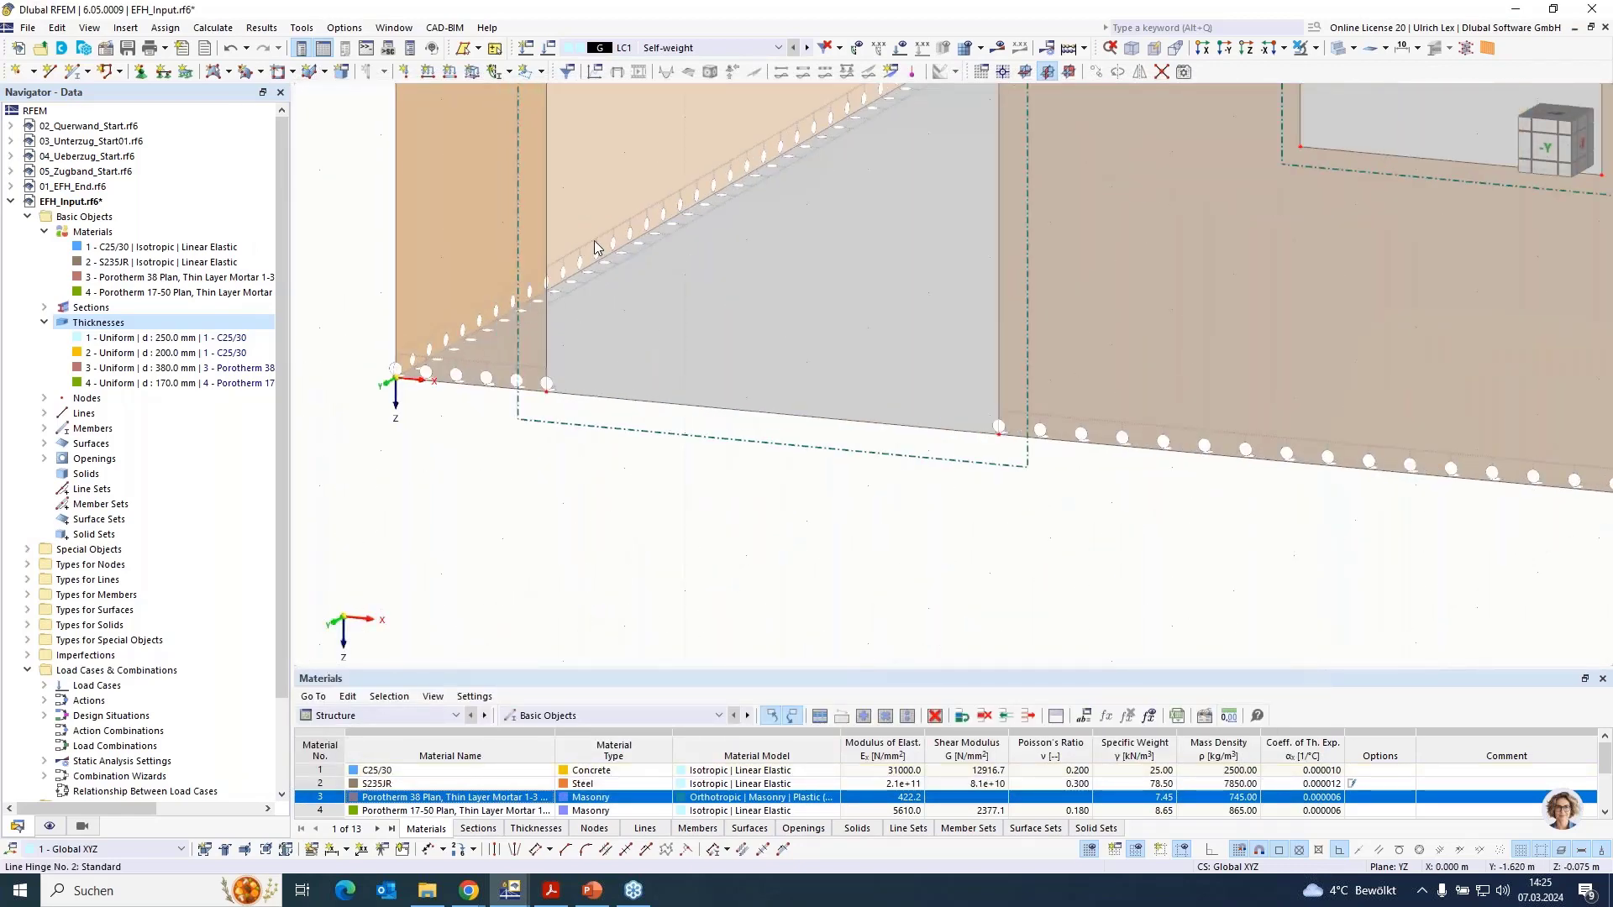
click(595, 247)
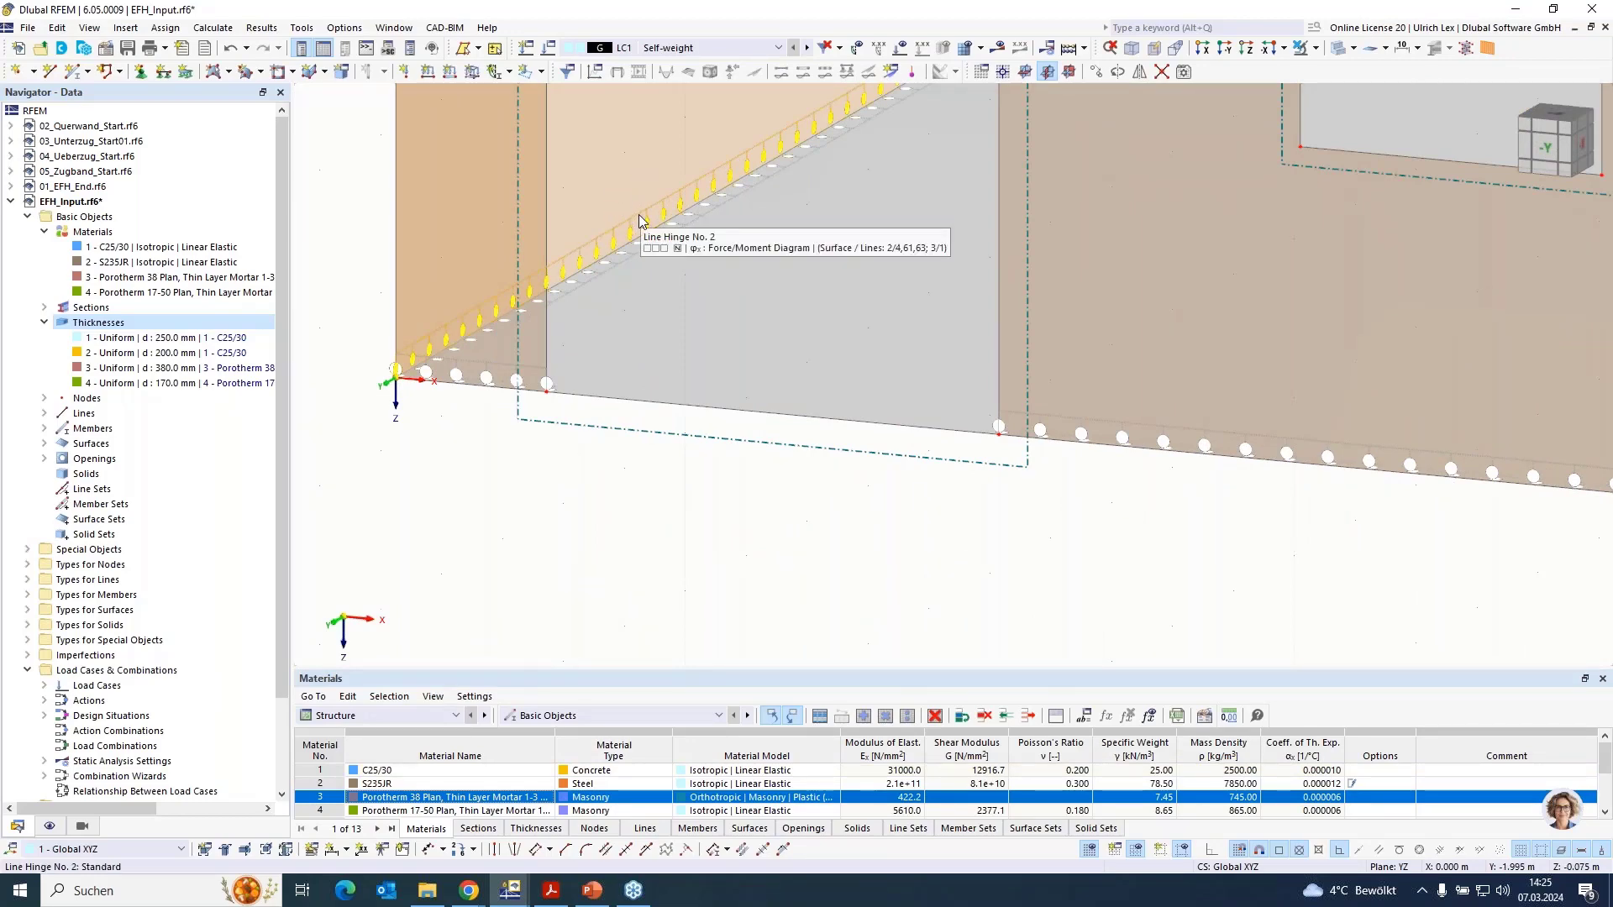
double_click(638, 220)
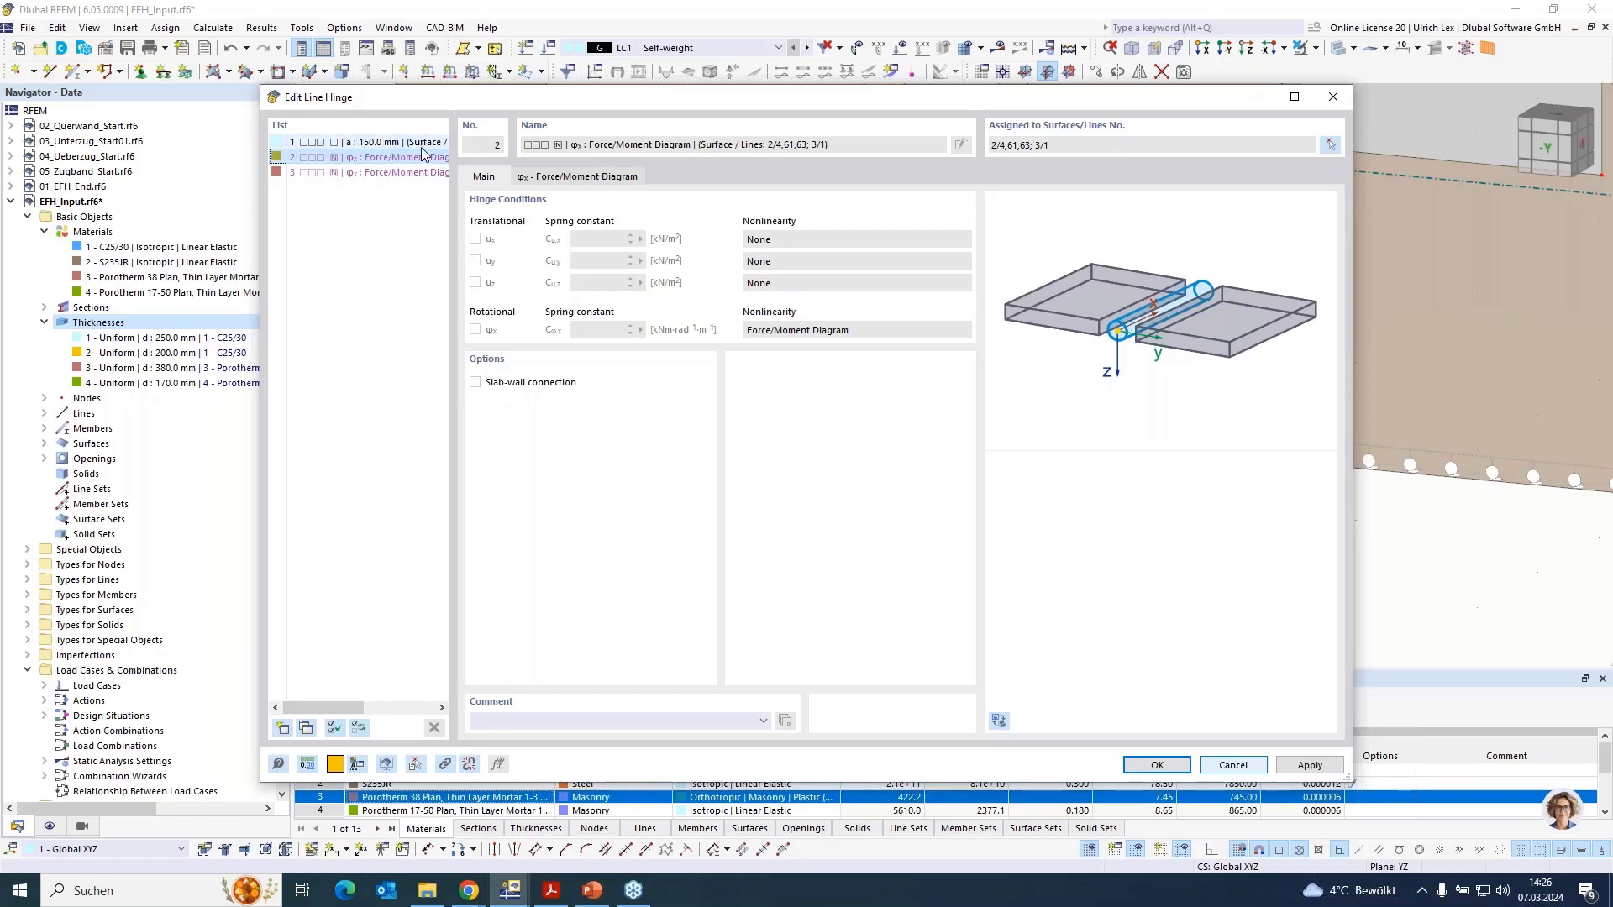
click(579, 177)
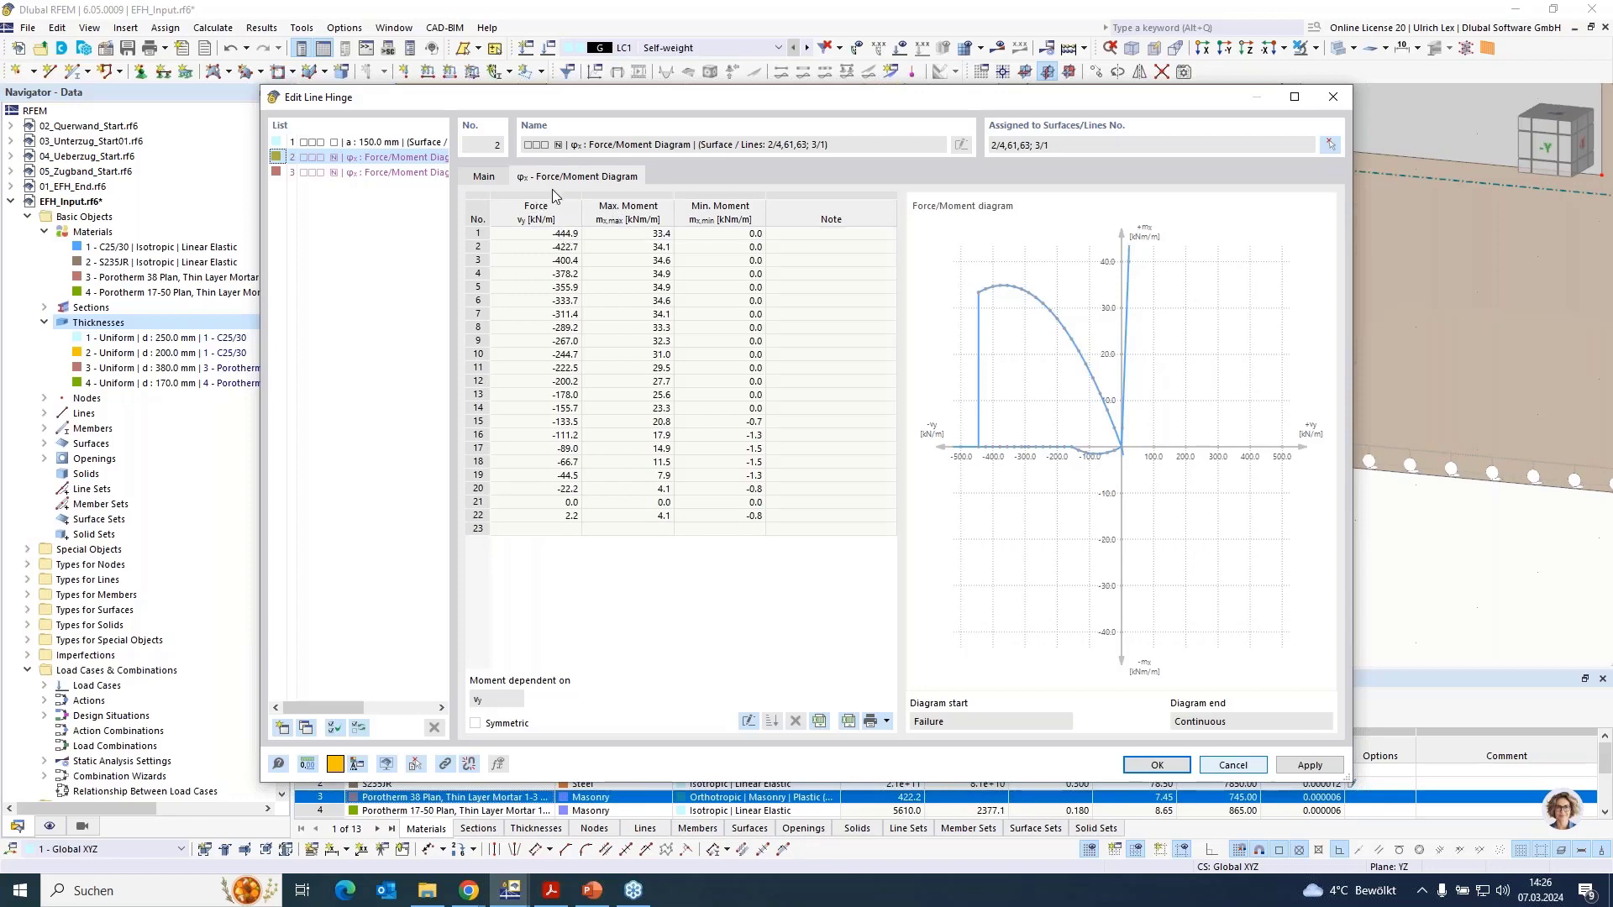
click(1156, 765)
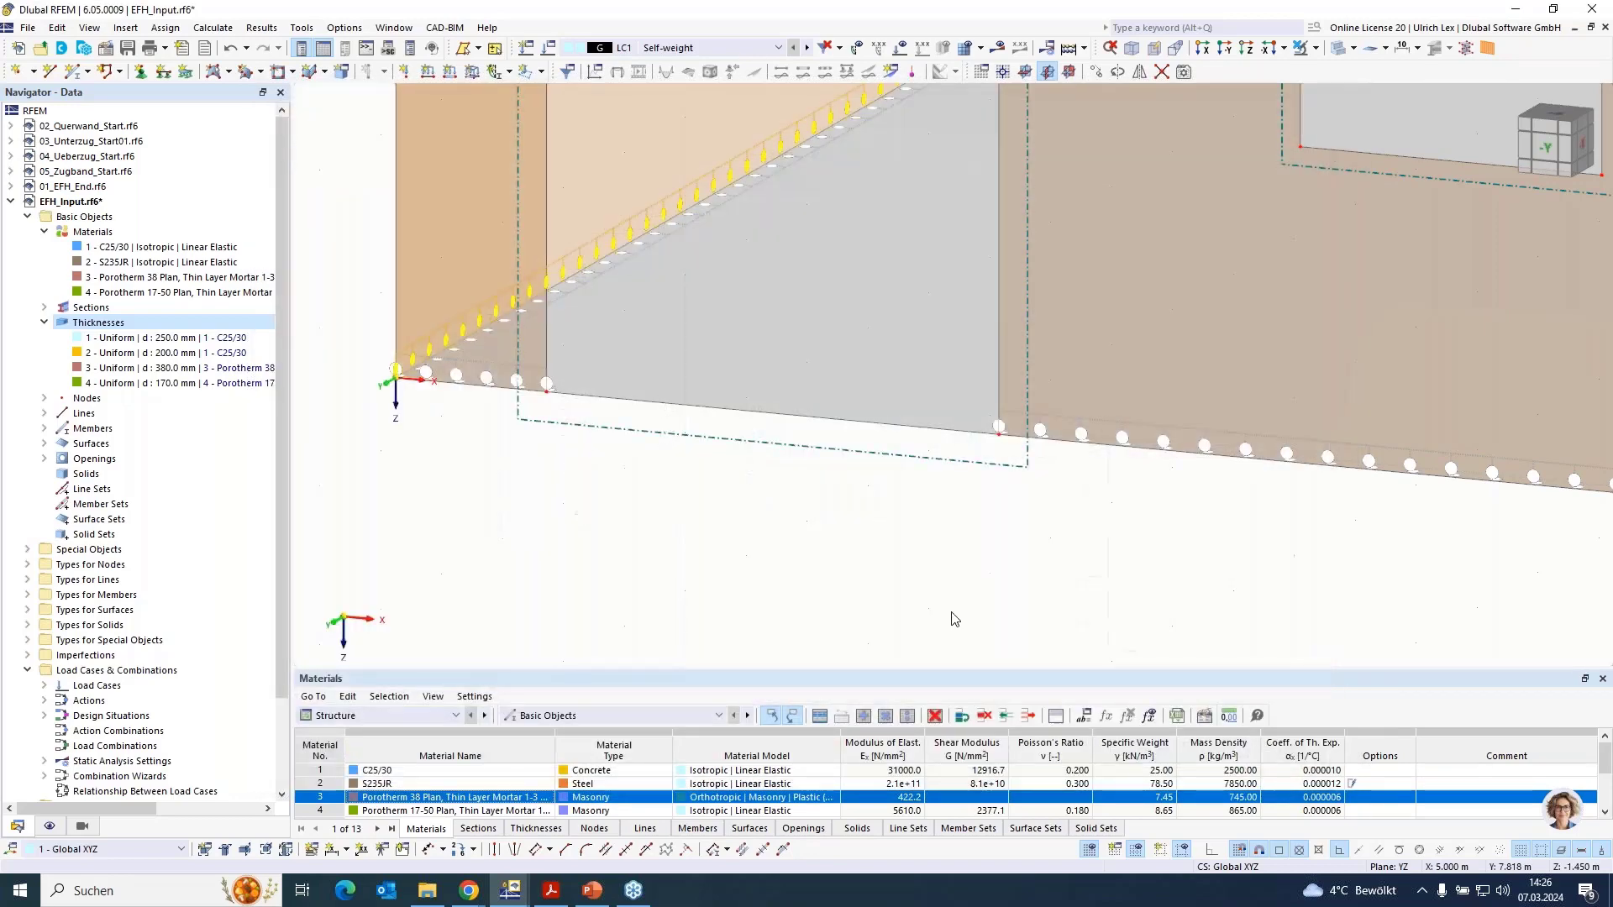
Edit the 200 mm intermediate floor slab to activate its hinges and create a new line hinge
scroll(961, 421, down, 5)
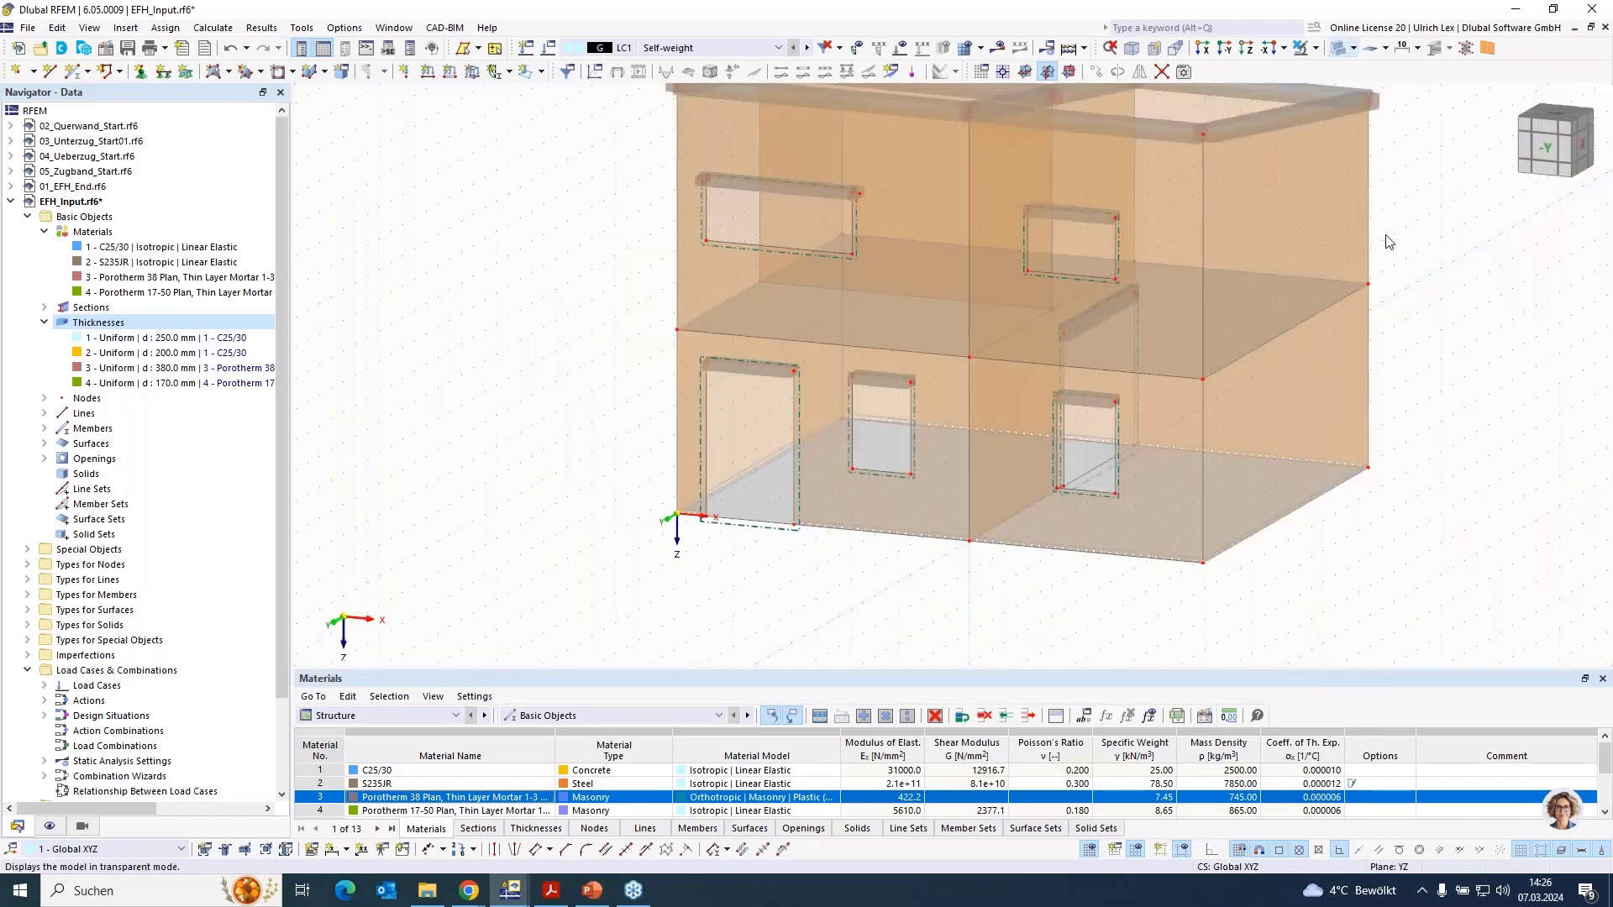
scroll(1271, 535, down, 2)
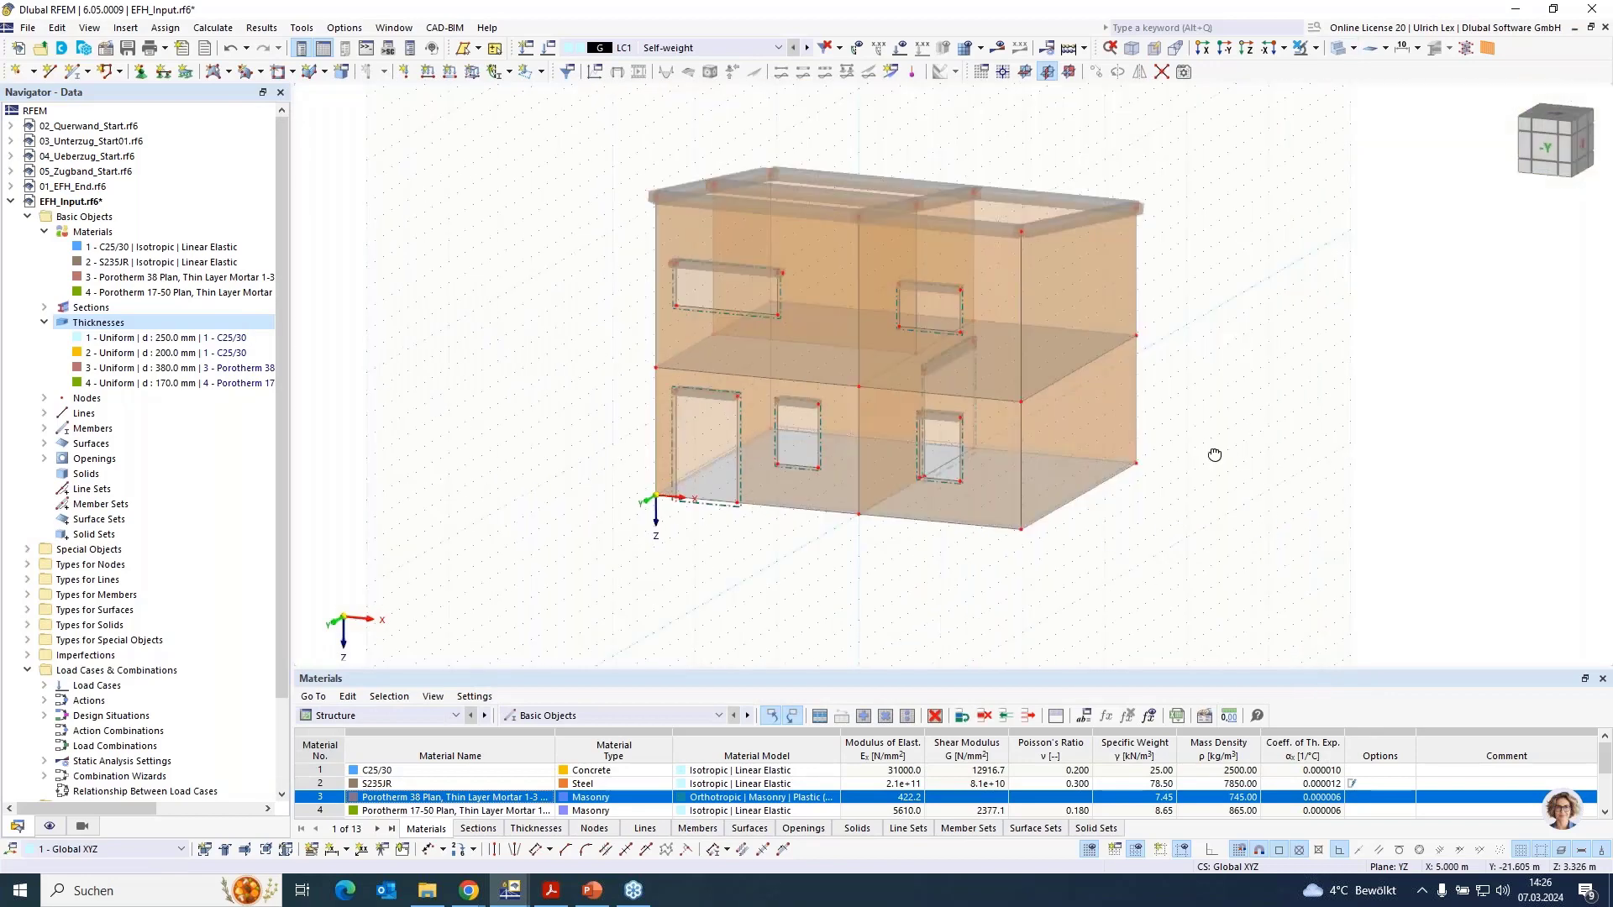
ctrl+middle_drag(1215, 454, 1210, 526)
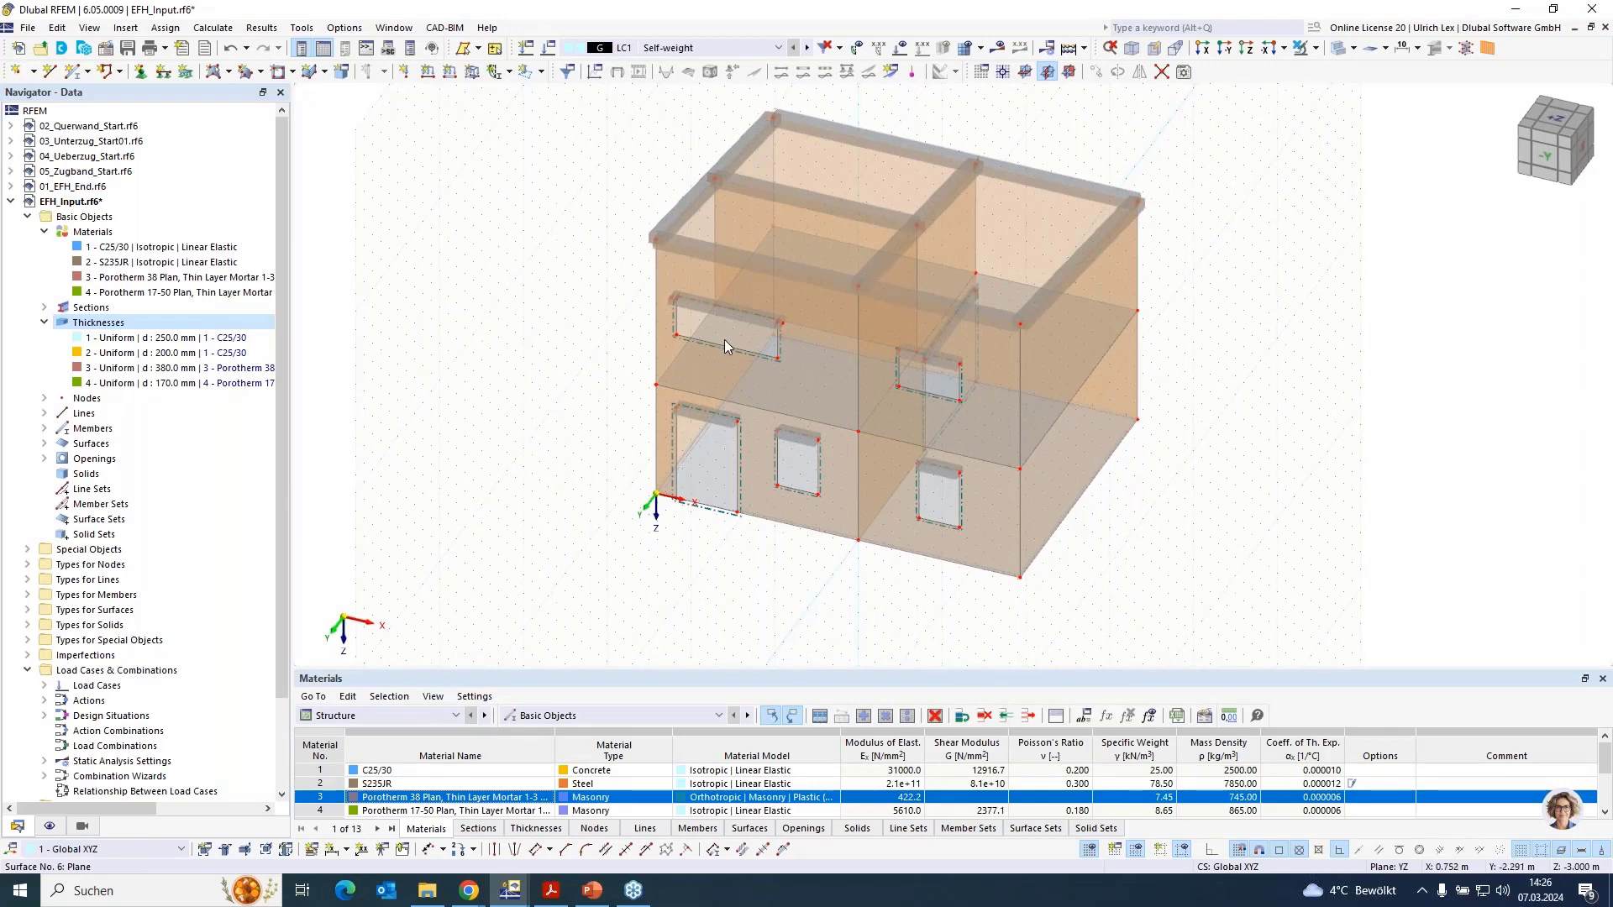
double_click(747, 335)
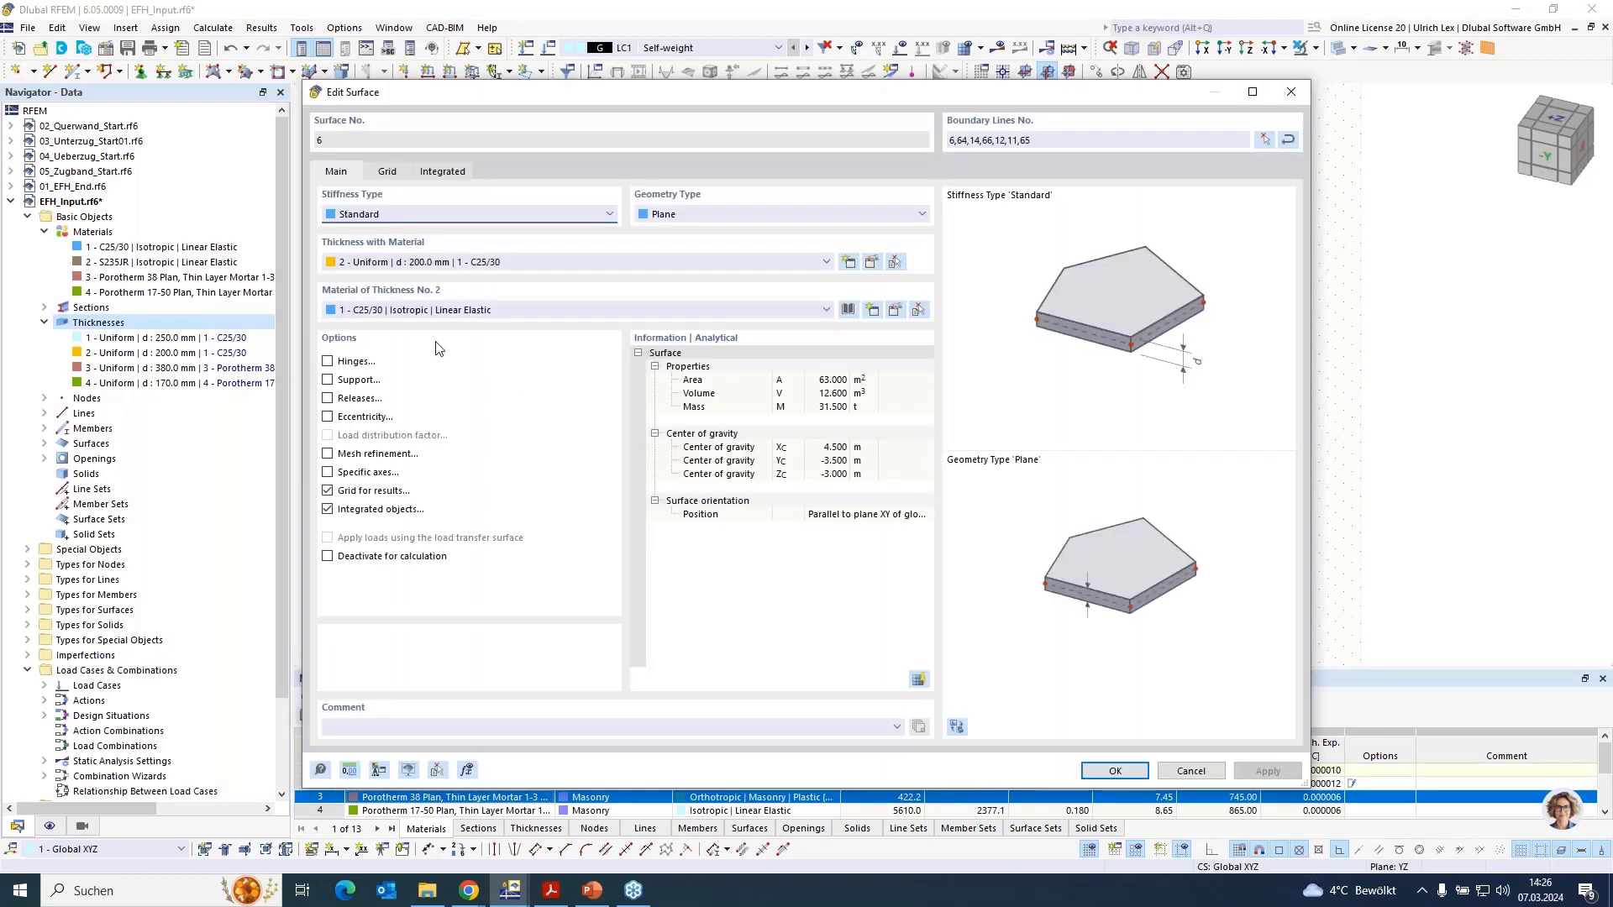
click(326, 361)
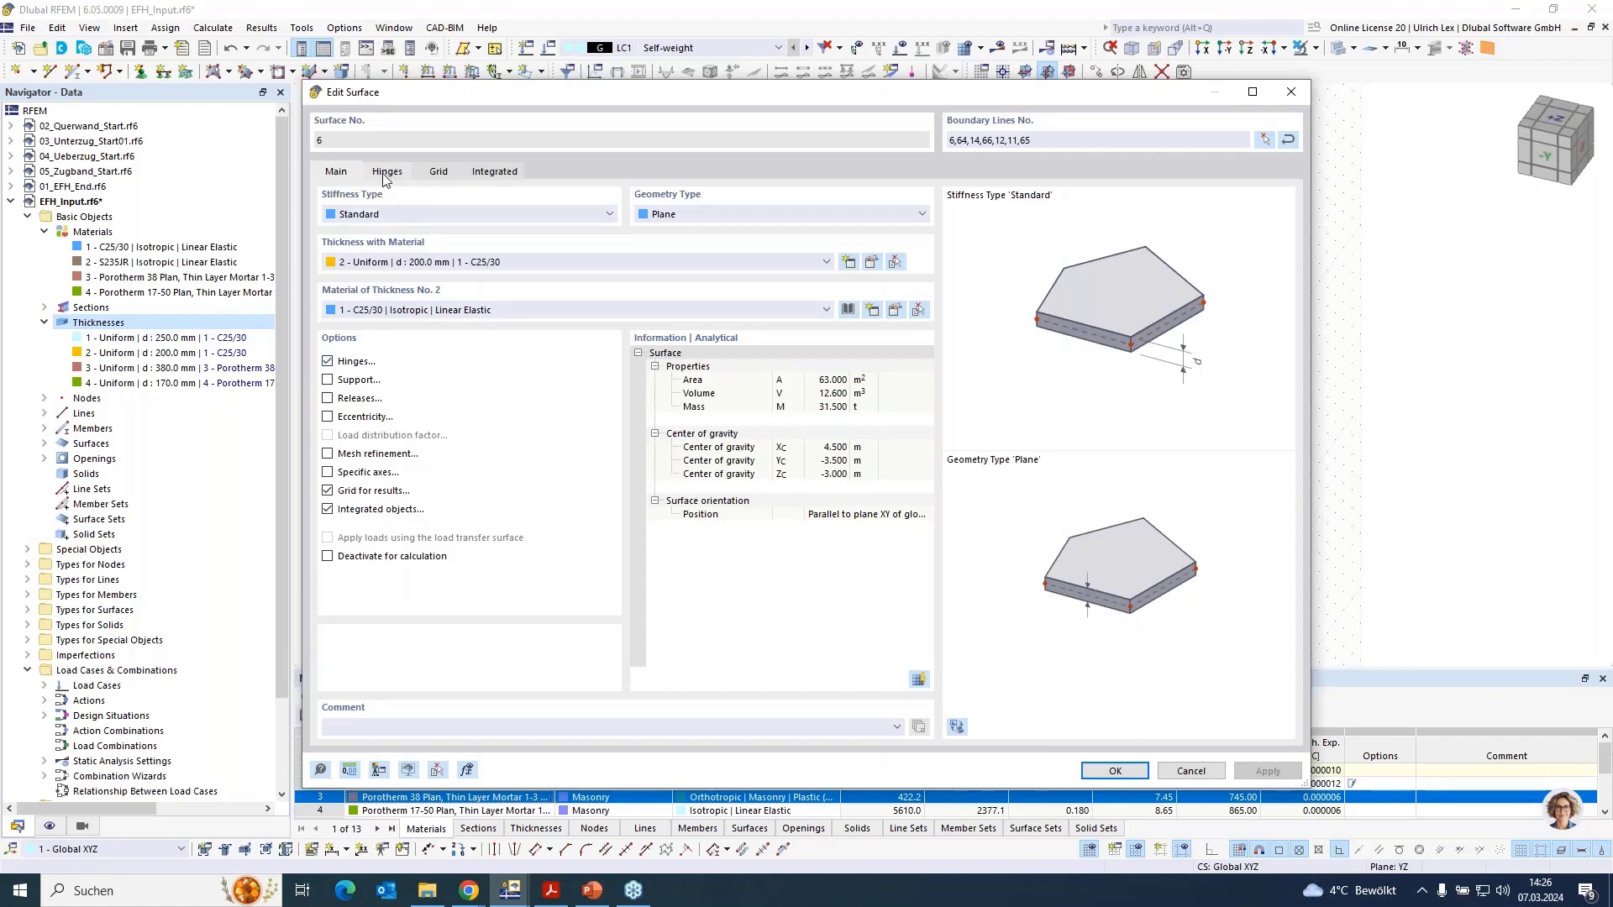
click(387, 172)
click(538, 228)
click(567, 242)
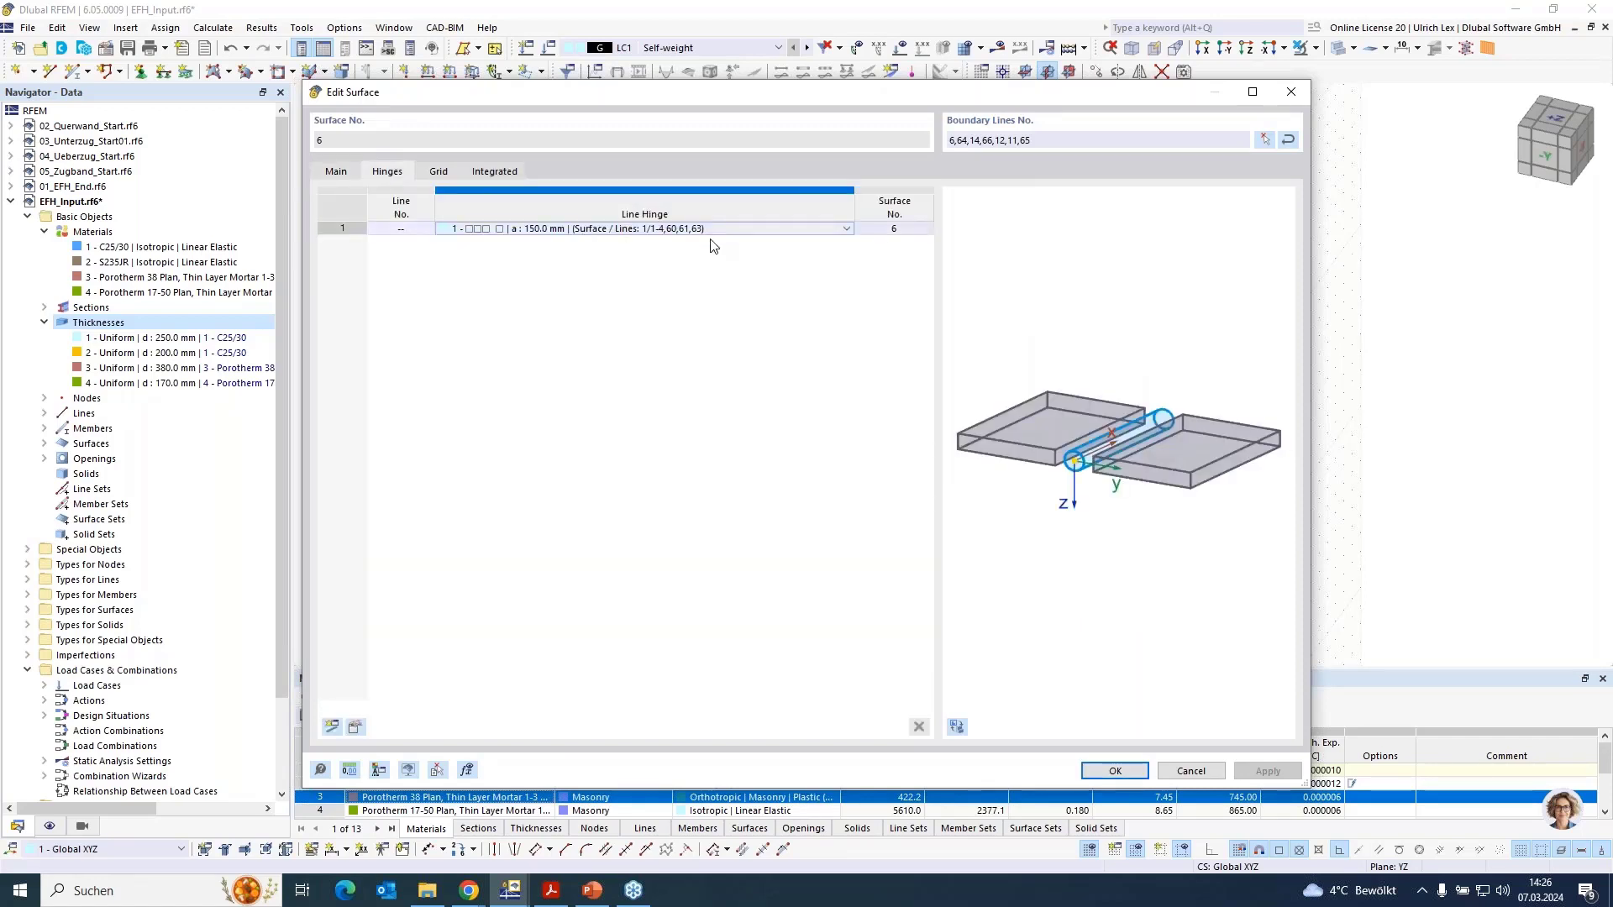
click(845, 230)
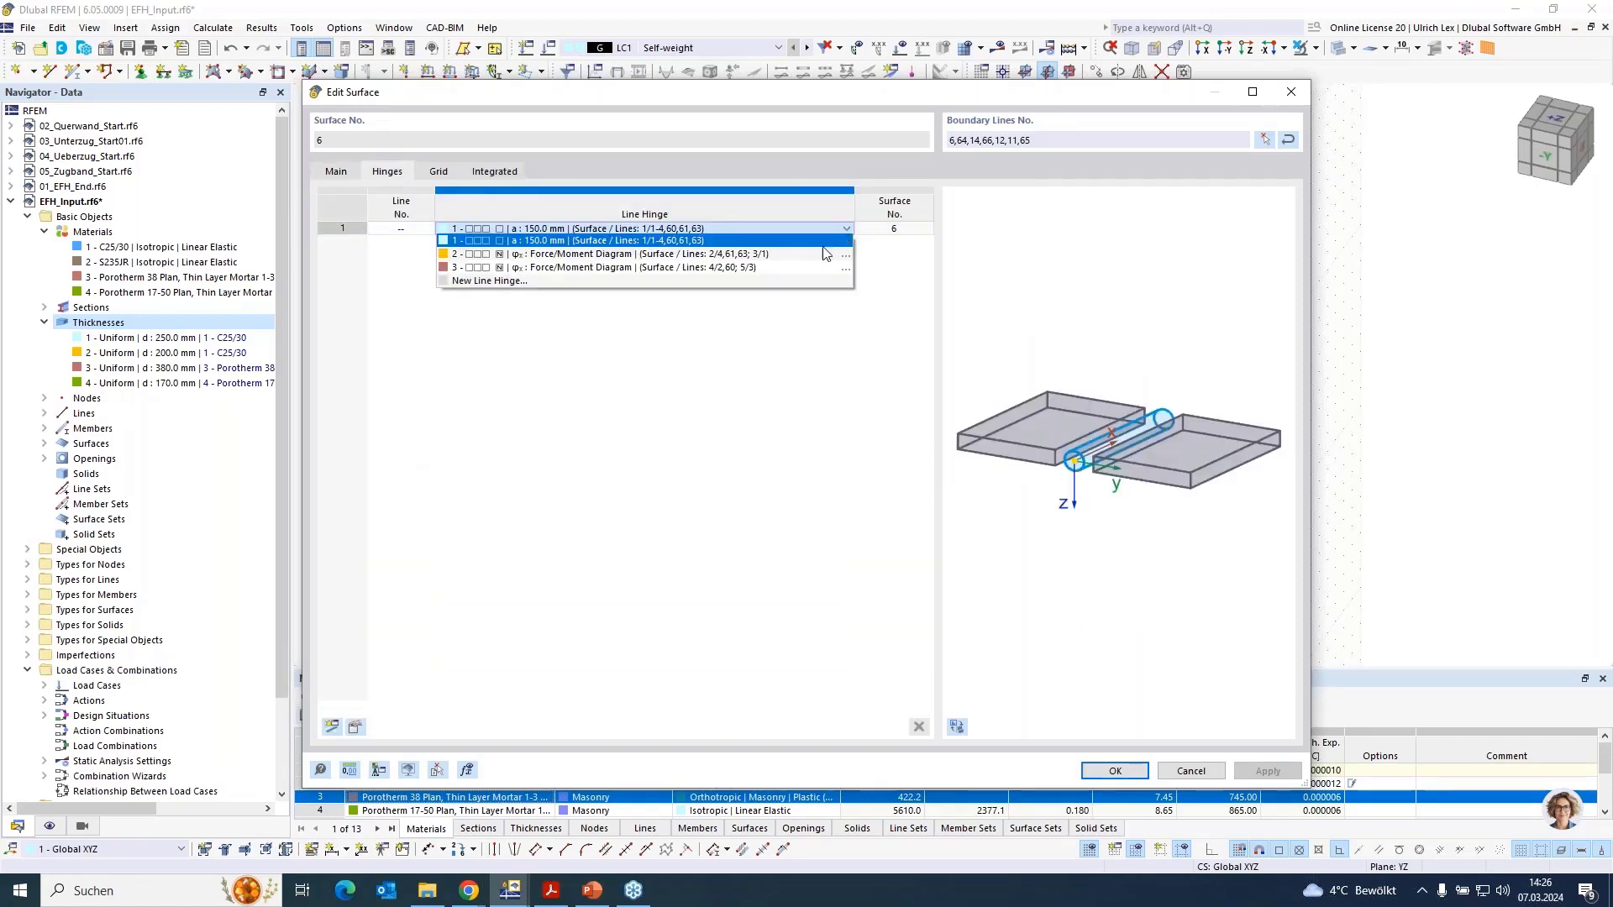
click(472, 282)
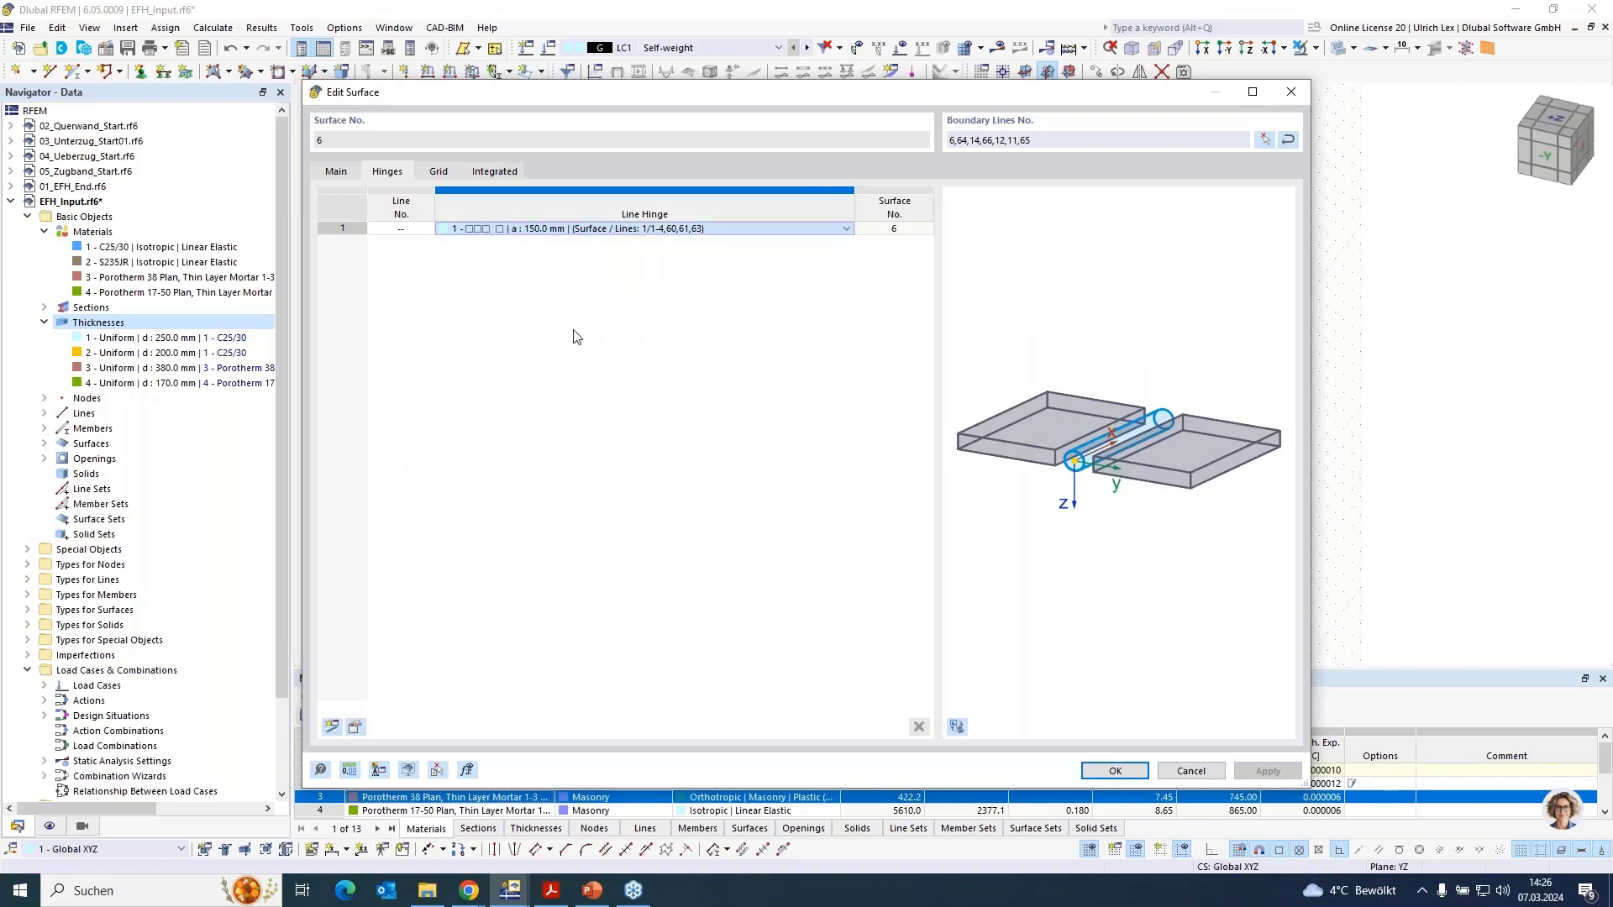
Make the intermediate slab's new hinge a slab-wall connection with an offset a of 150 mm
click(475, 382)
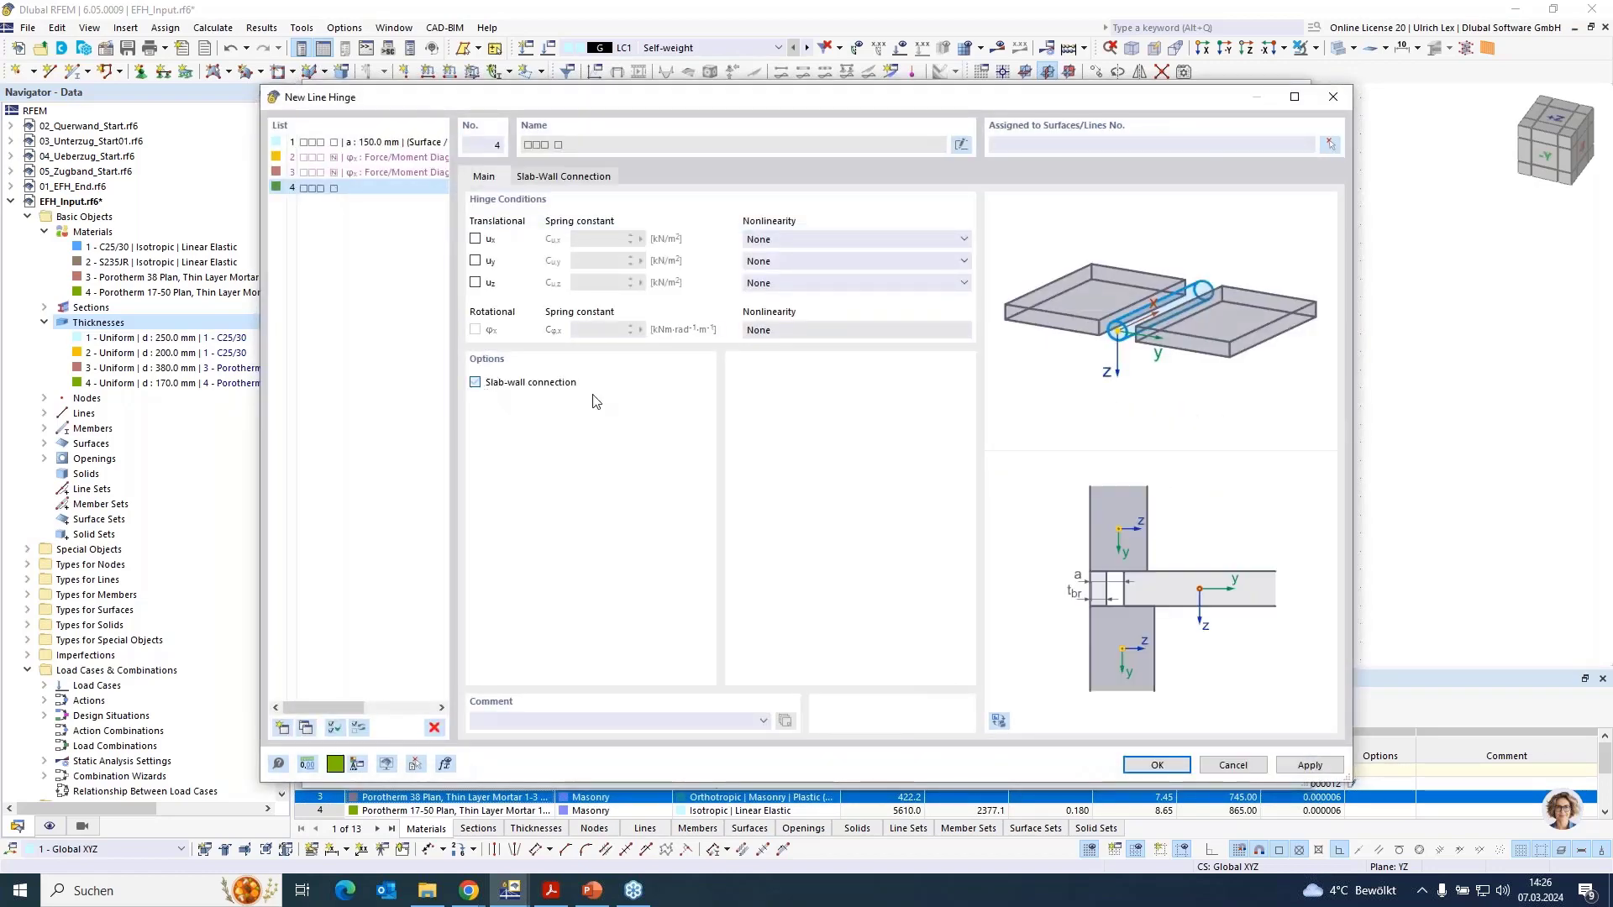
click(554, 178)
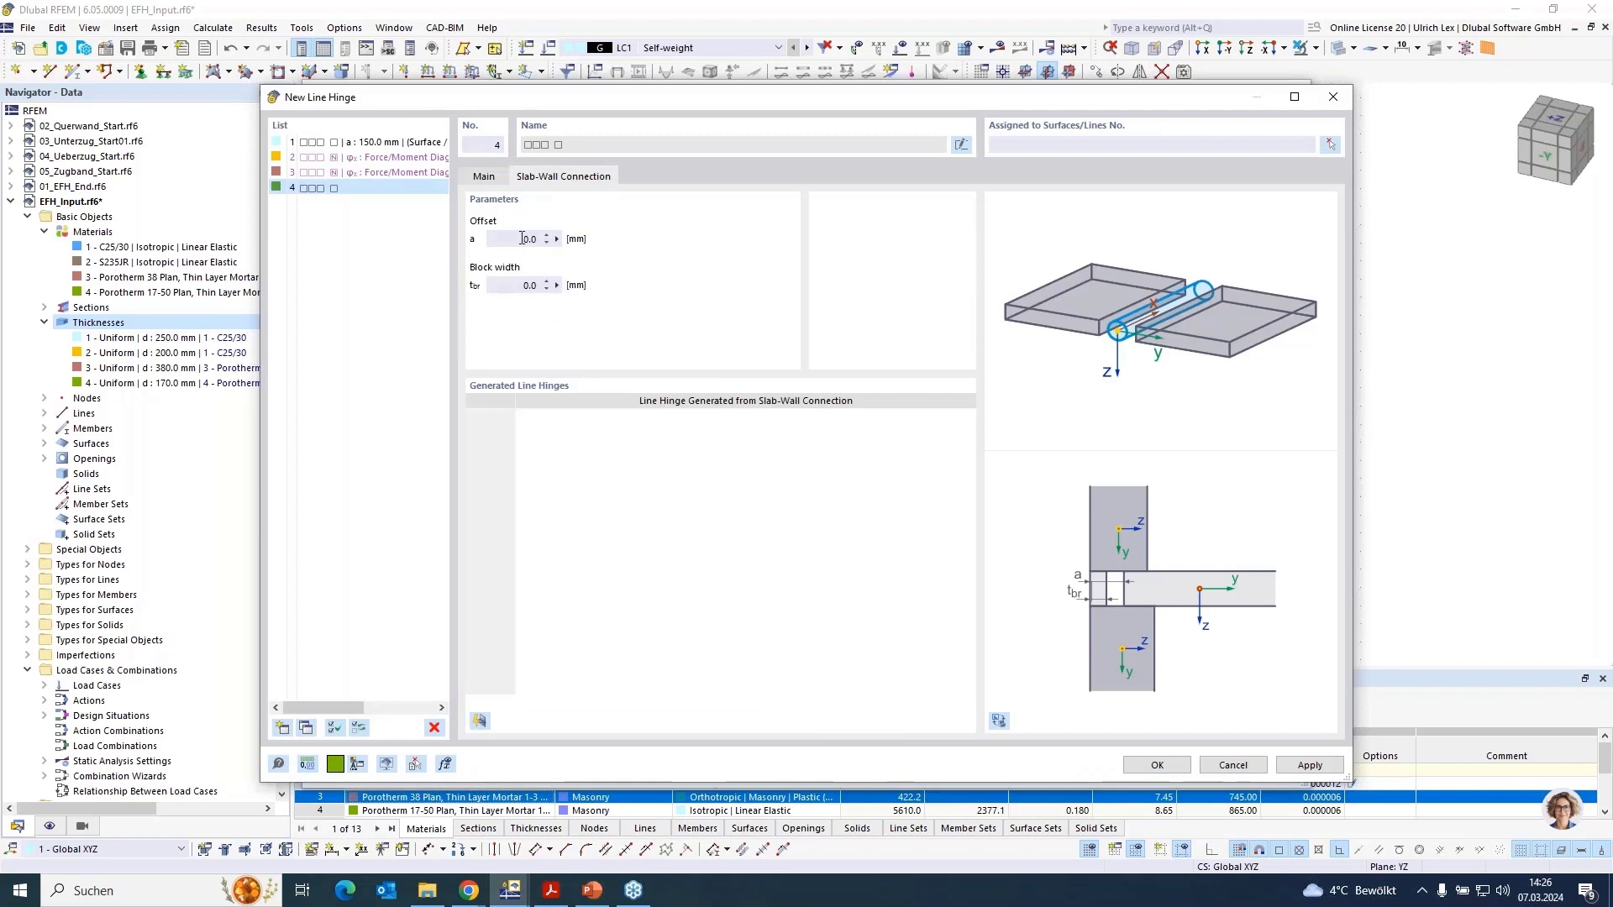
click(533, 240)
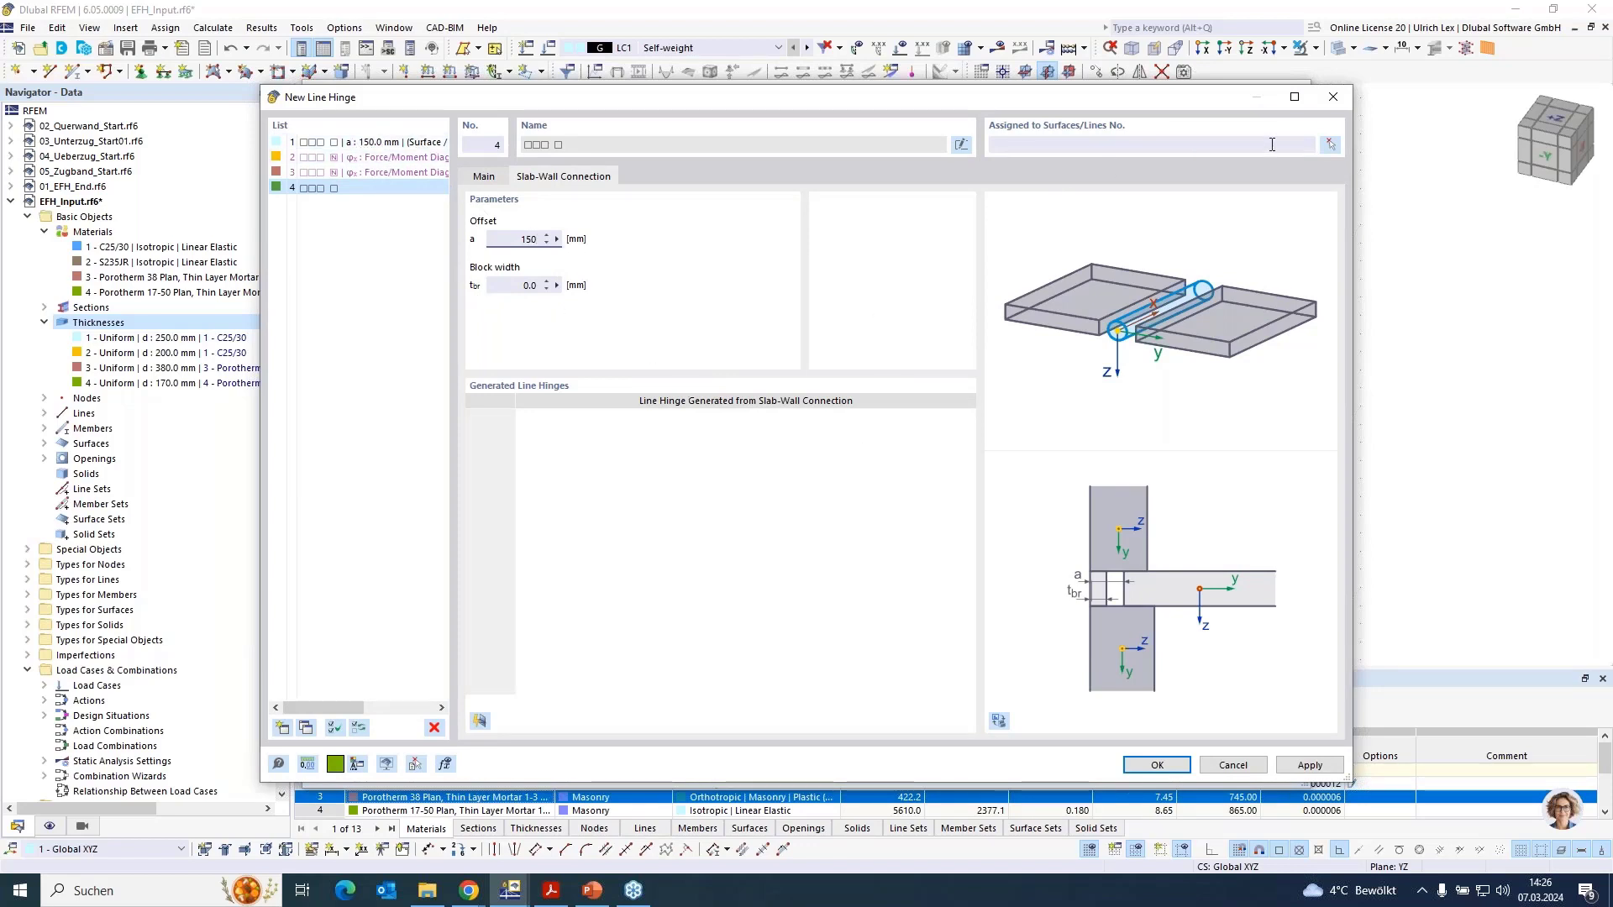
Assign the hinge to surface 6 along boundary lines 6, 11, 12, 14 and 64-66, and generate its line hinges
click(1331, 145)
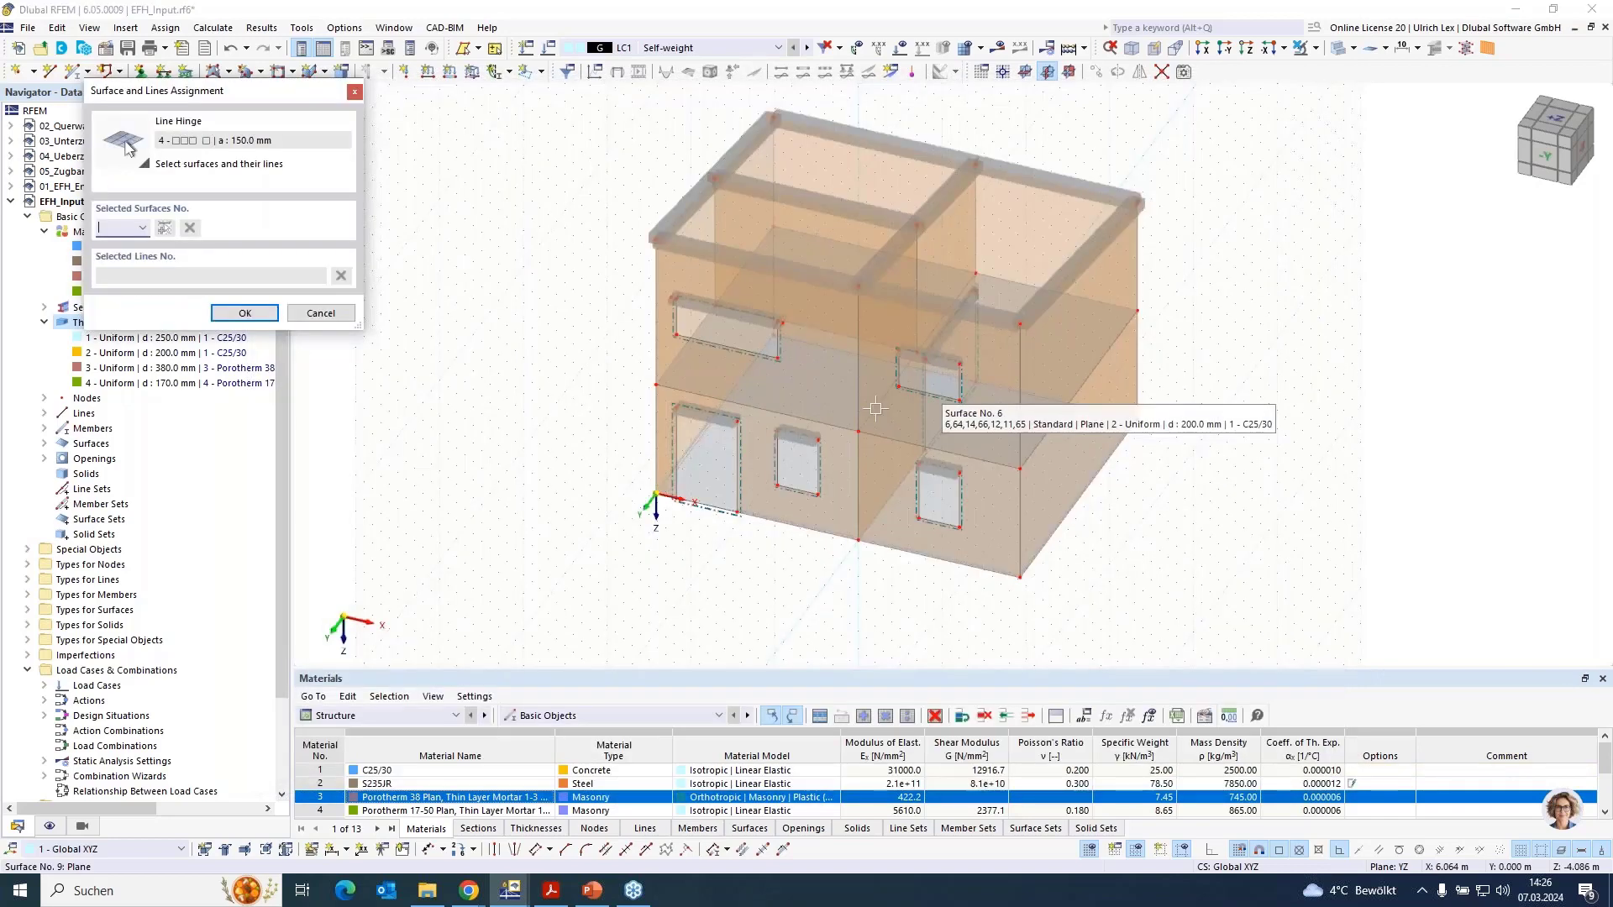
click(685, 346)
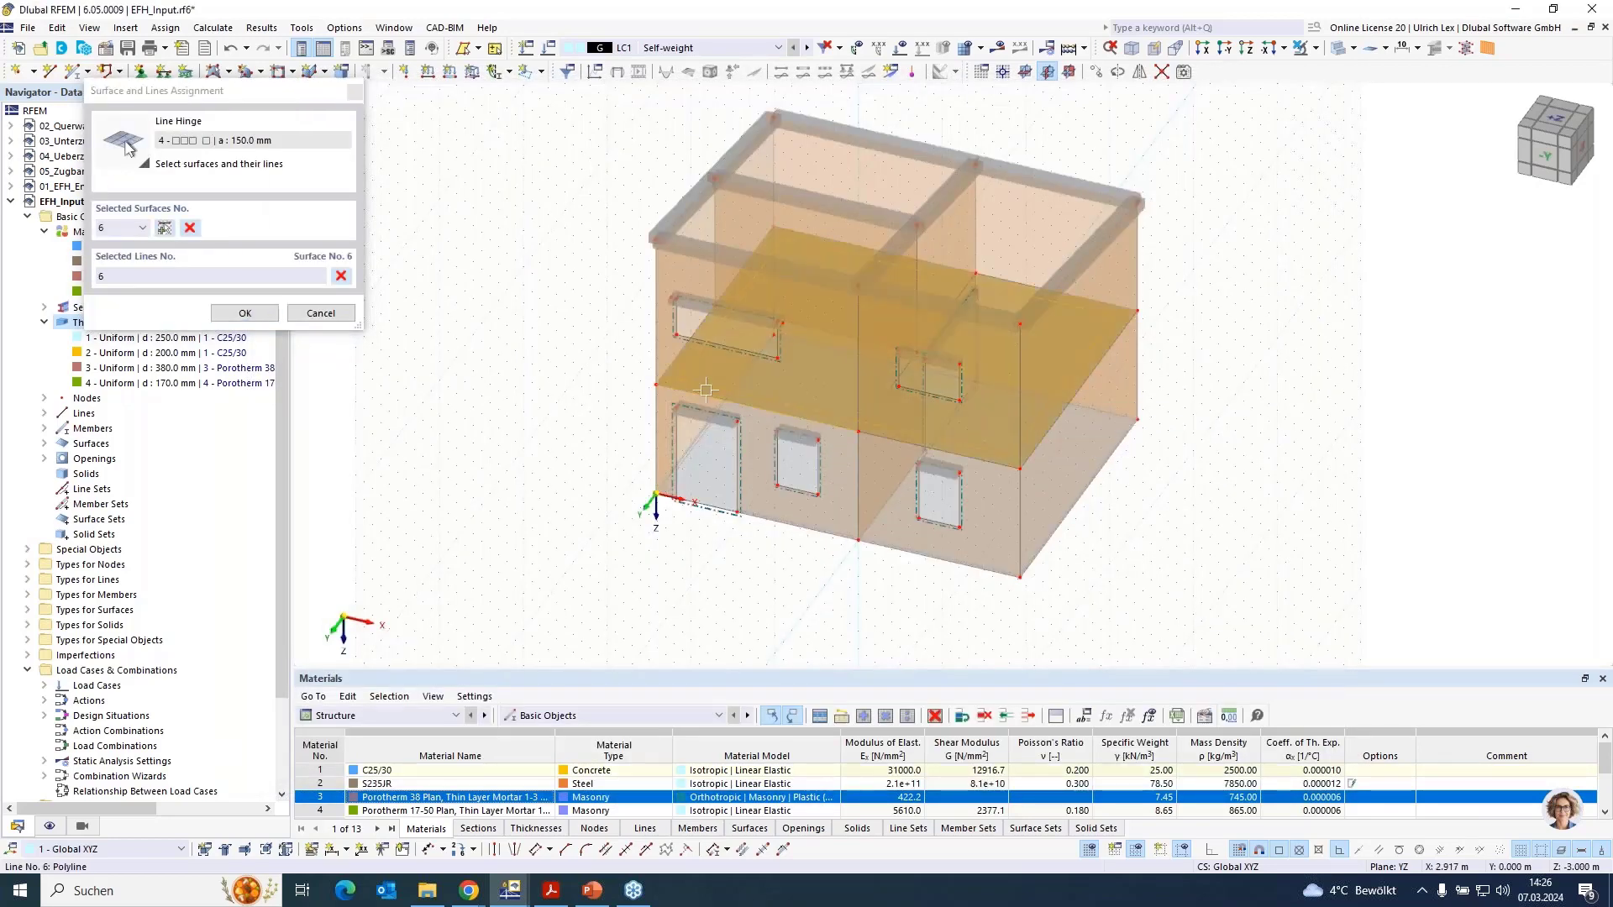
click(703, 323)
click(801, 232)
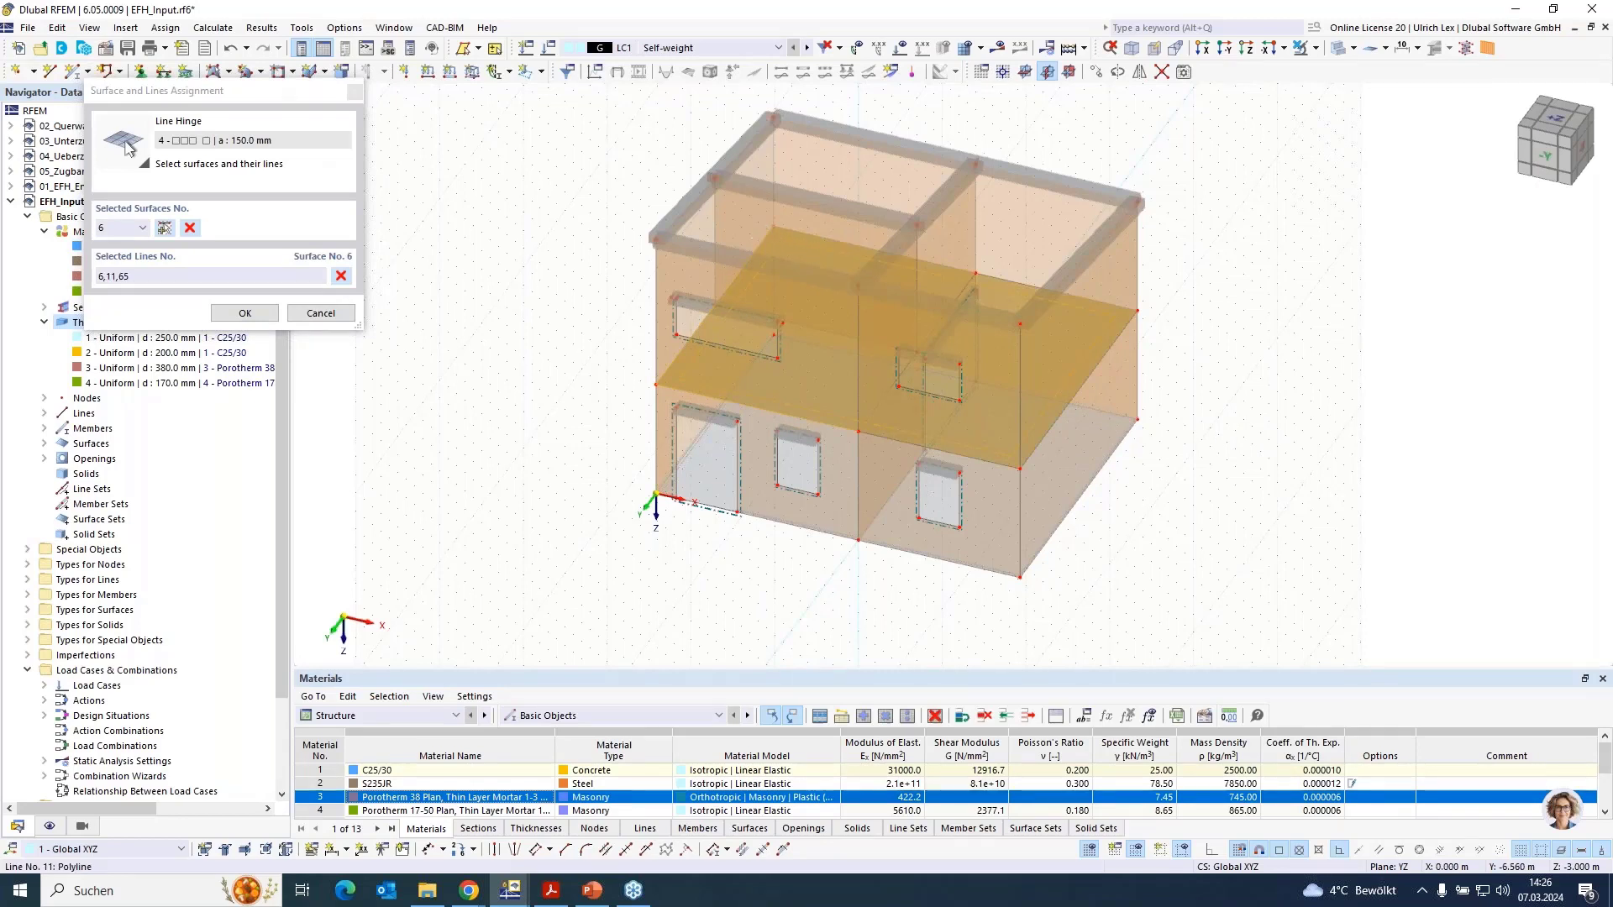
click(801, 233)
click(1033, 286)
click(1117, 338)
click(978, 458)
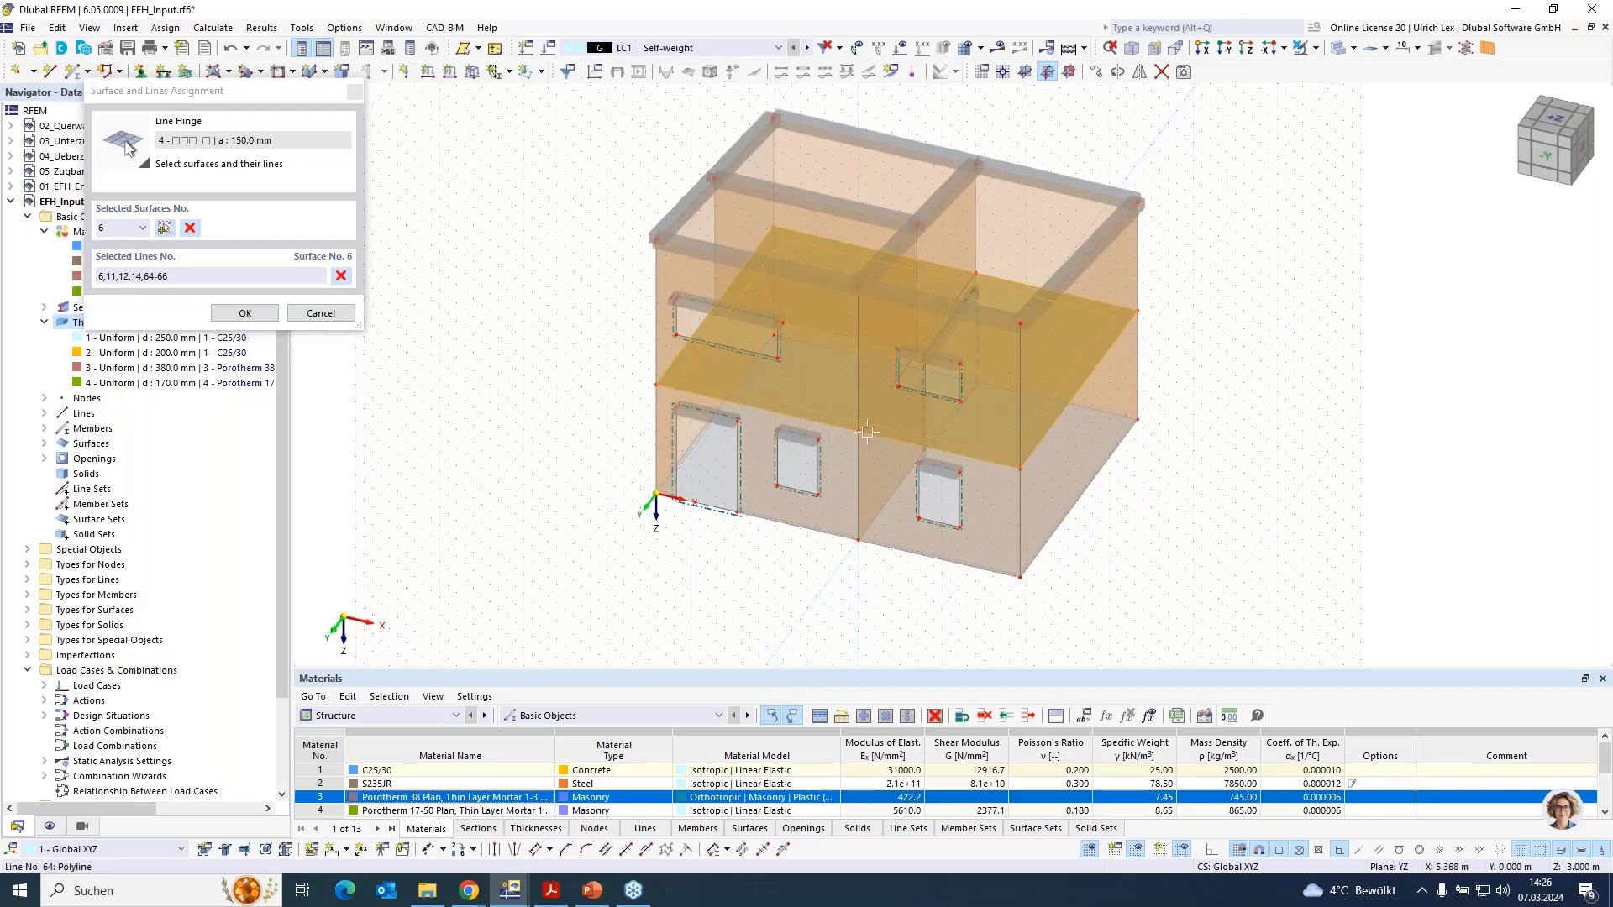
click(245, 316)
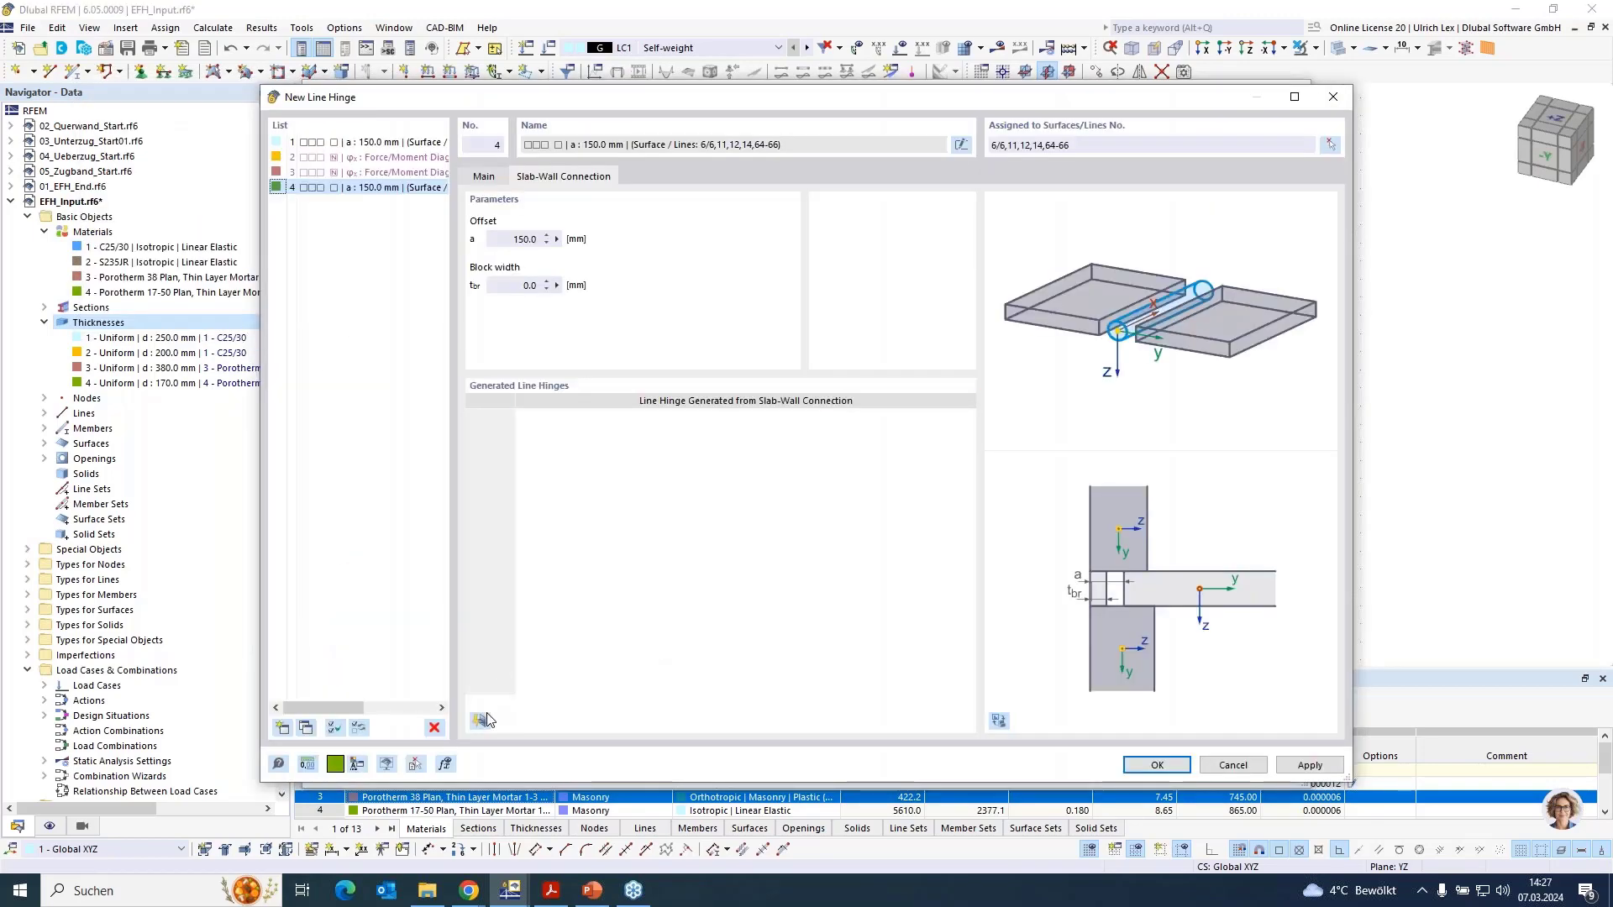
click(480, 720)
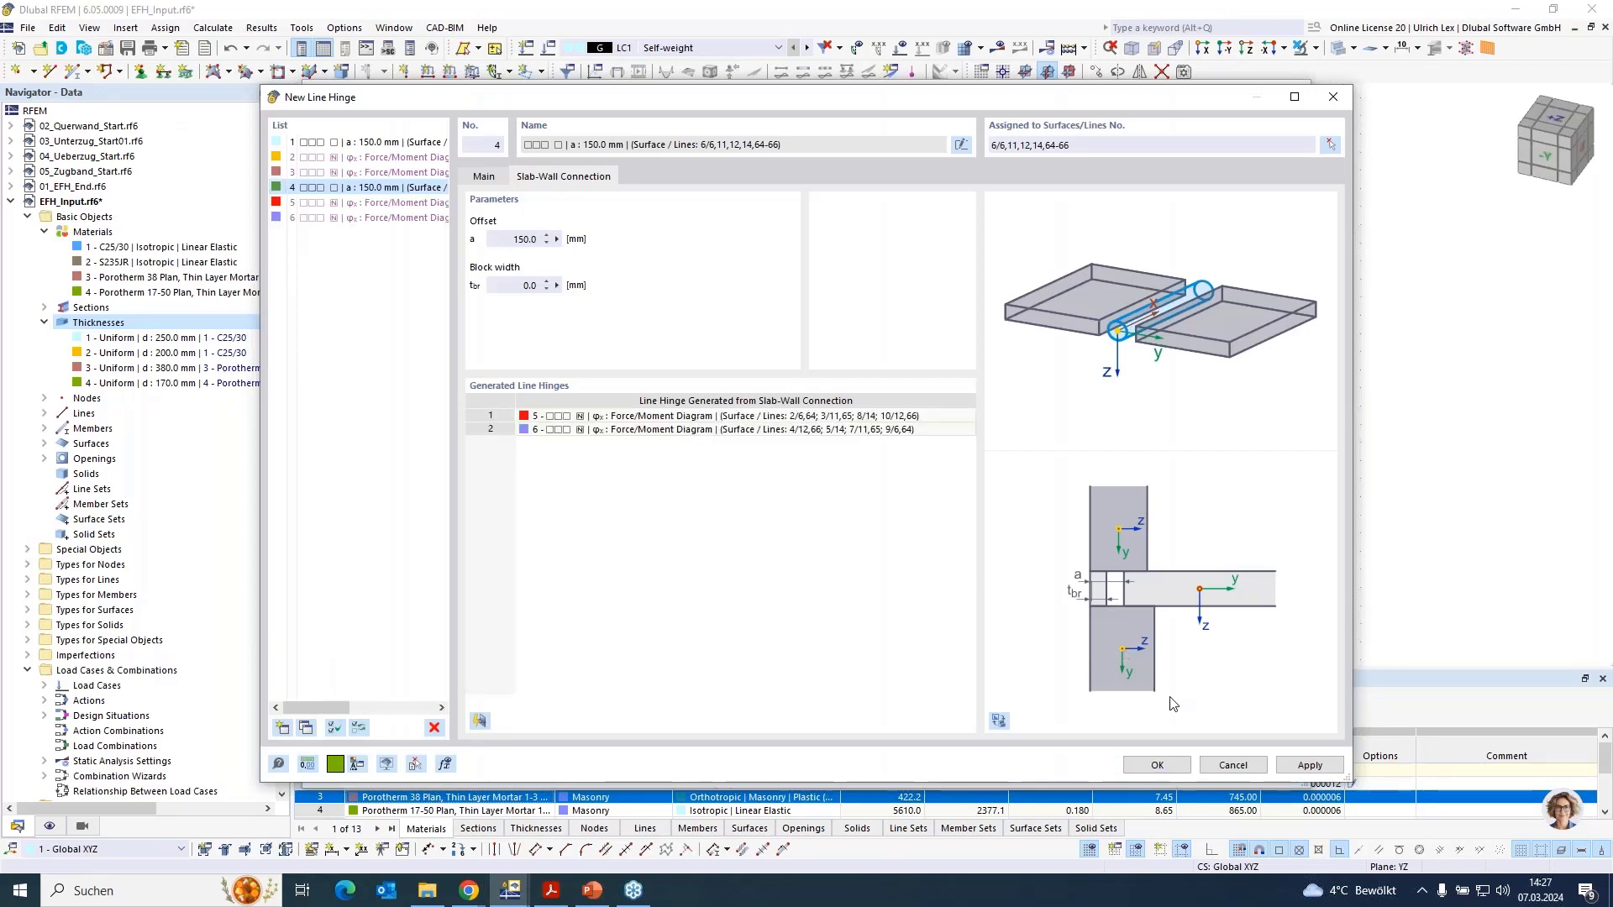
click(1156, 765)
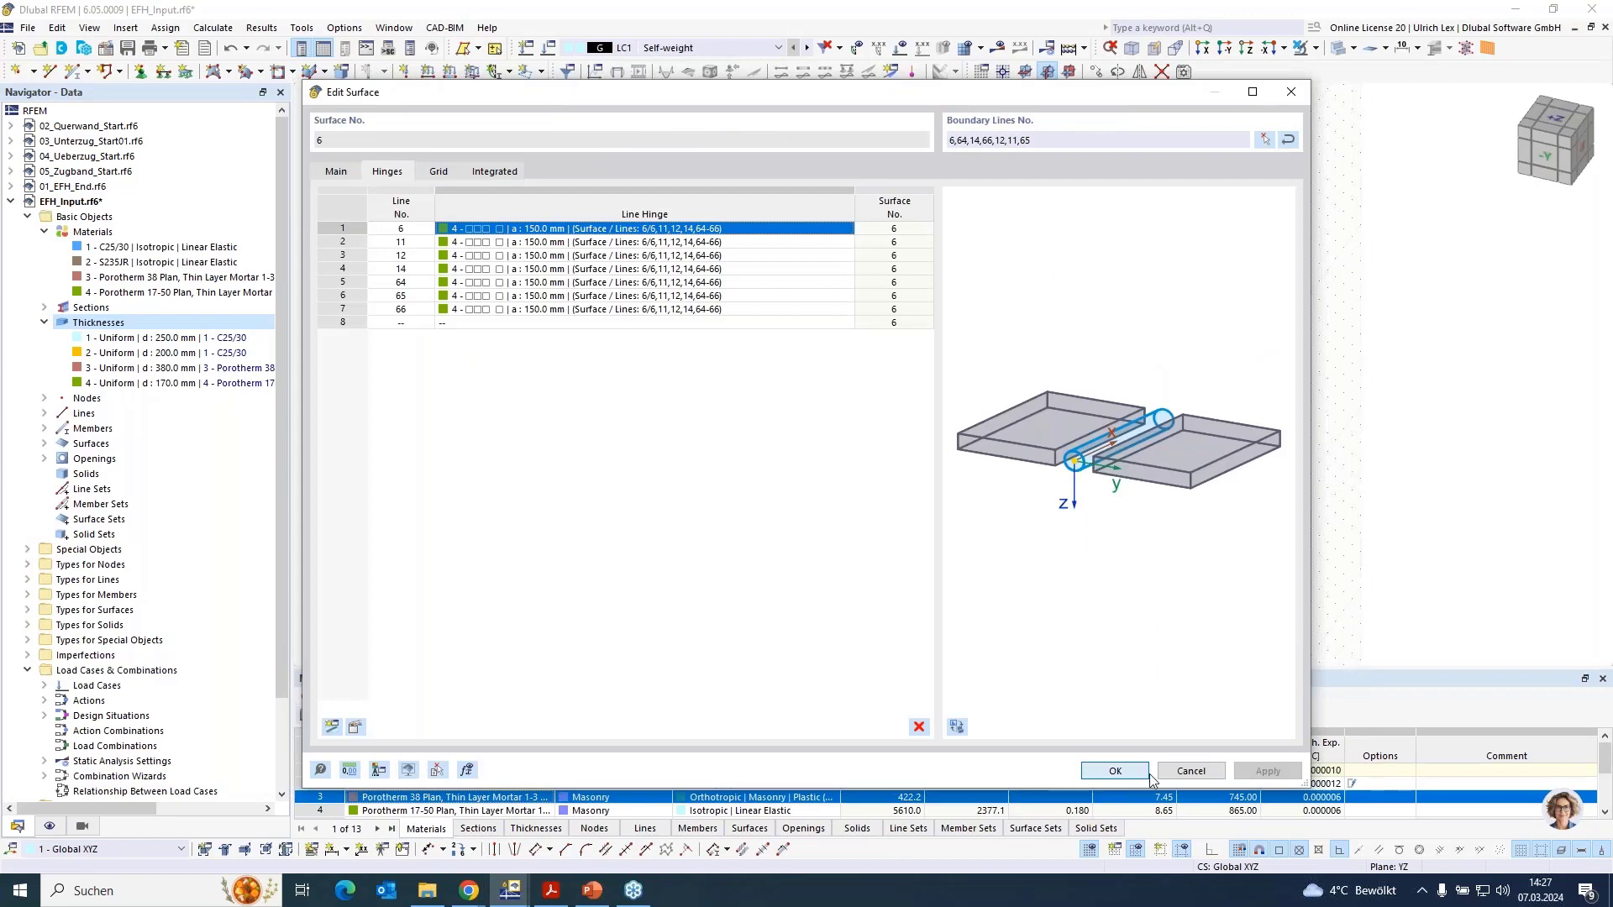
Apply the intermediate slab's line hinges and examine them at the slab corner above the door
click(1144, 772)
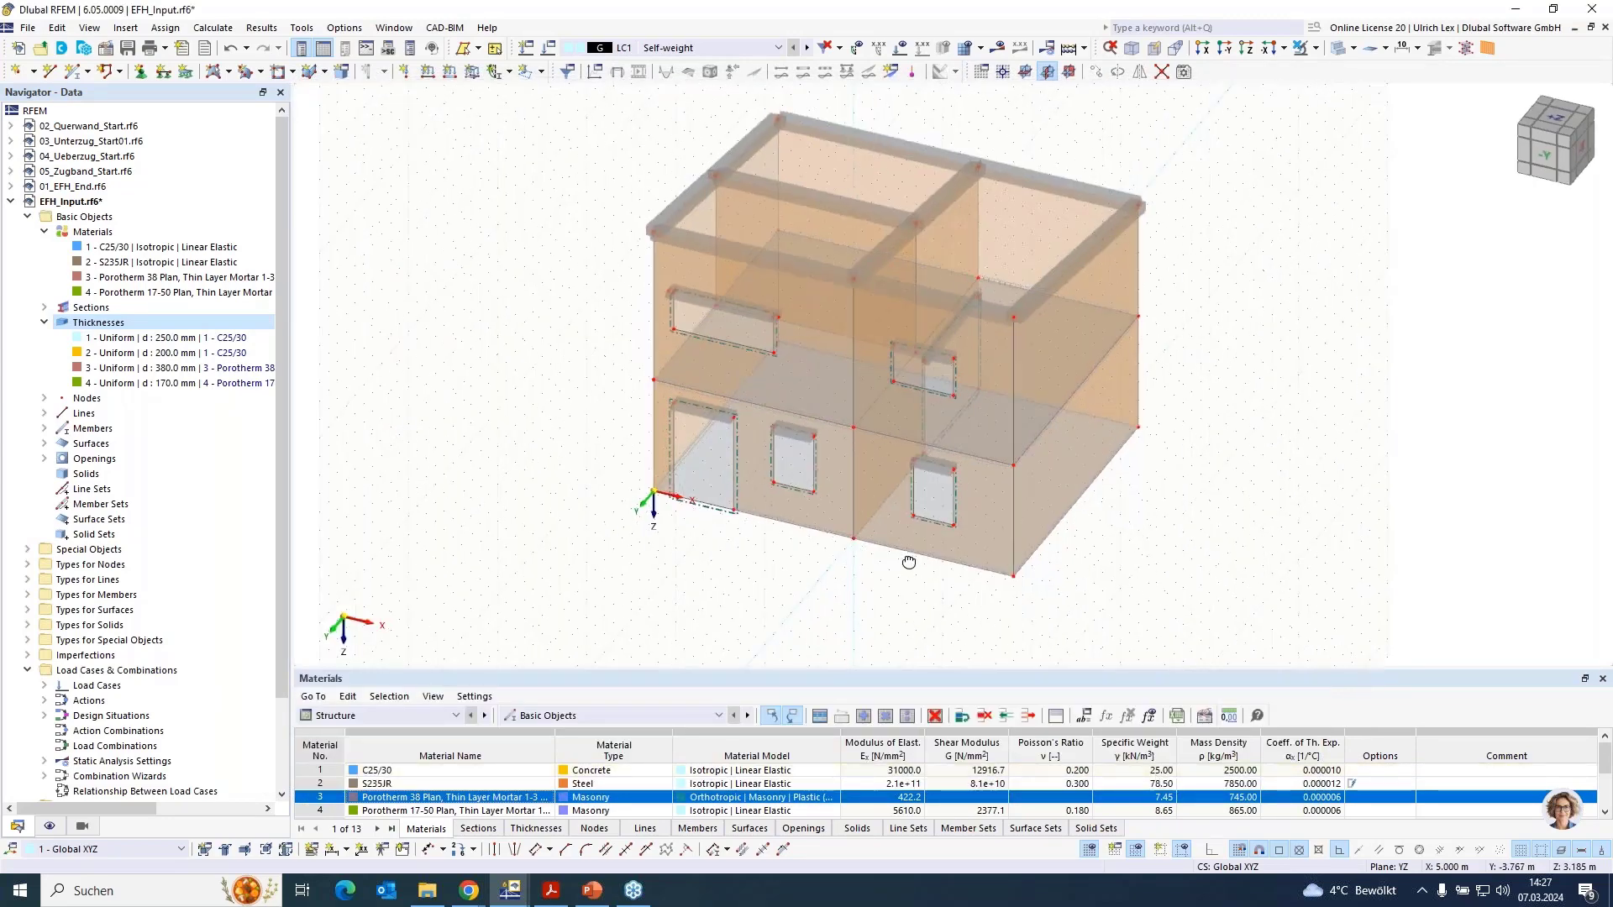
scroll(908, 562, up, 10)
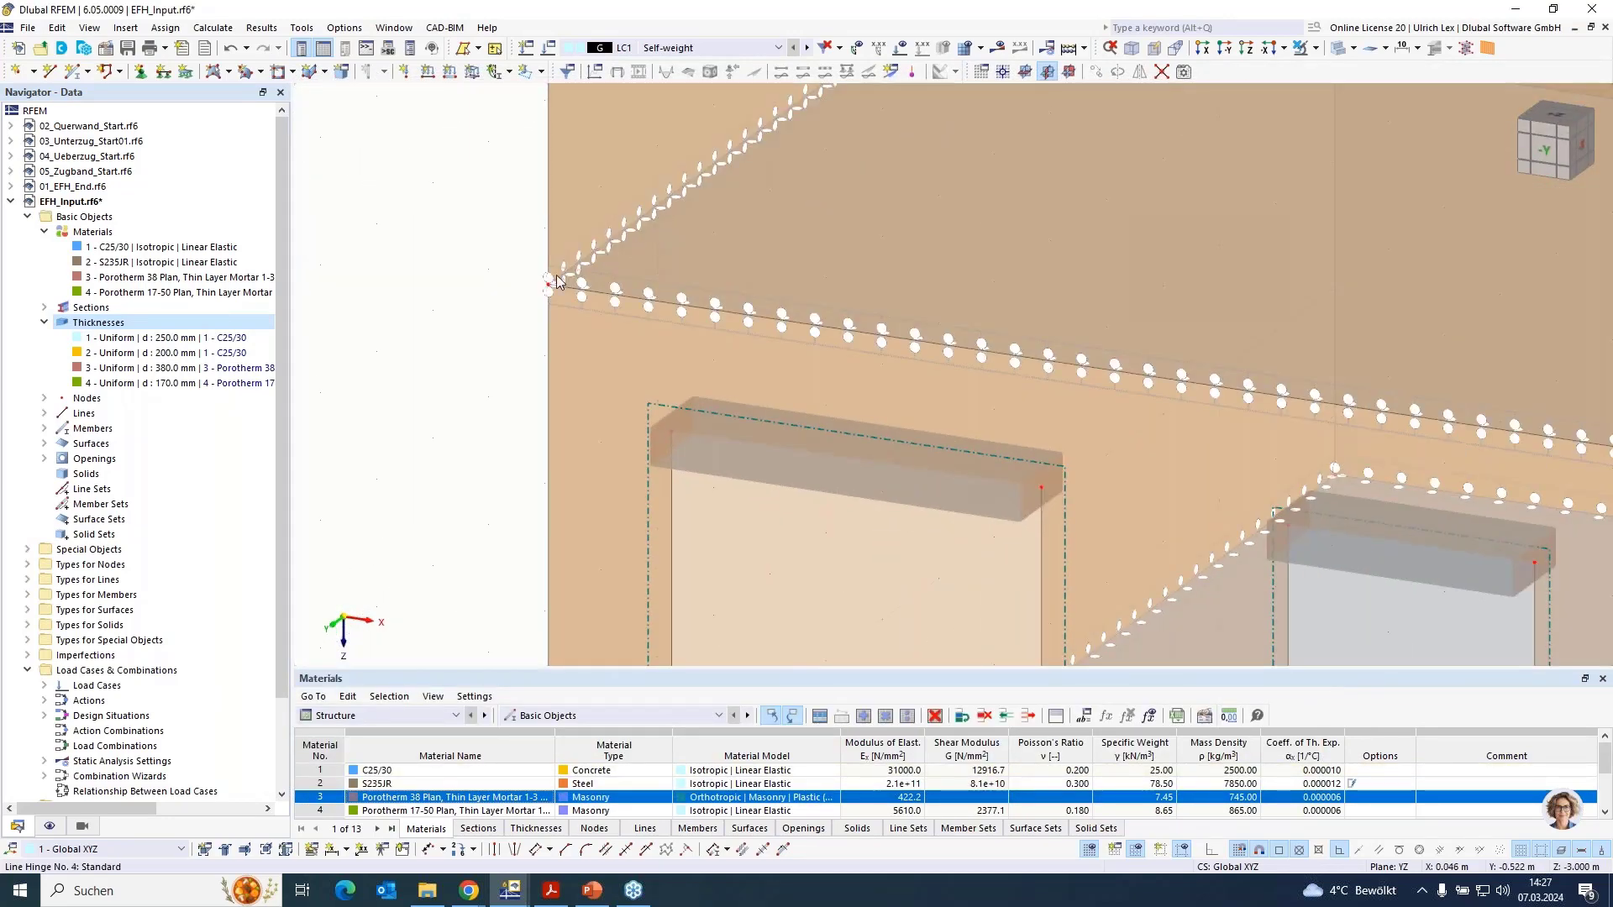
scroll(542, 244, up, 3)
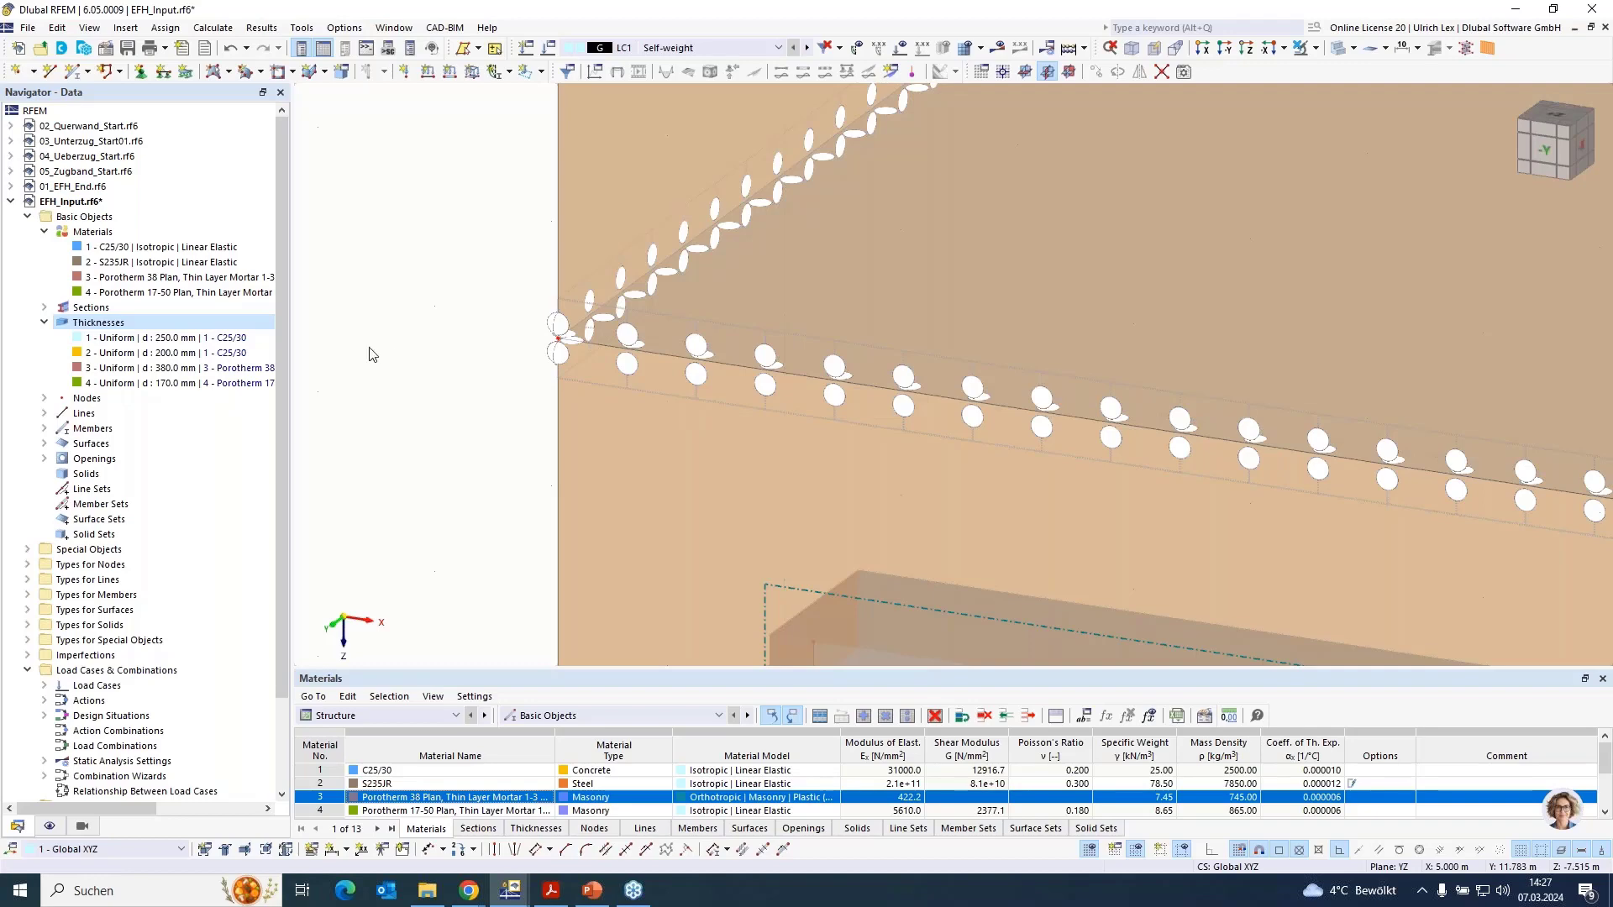
scroll(384, 289, down, 3)
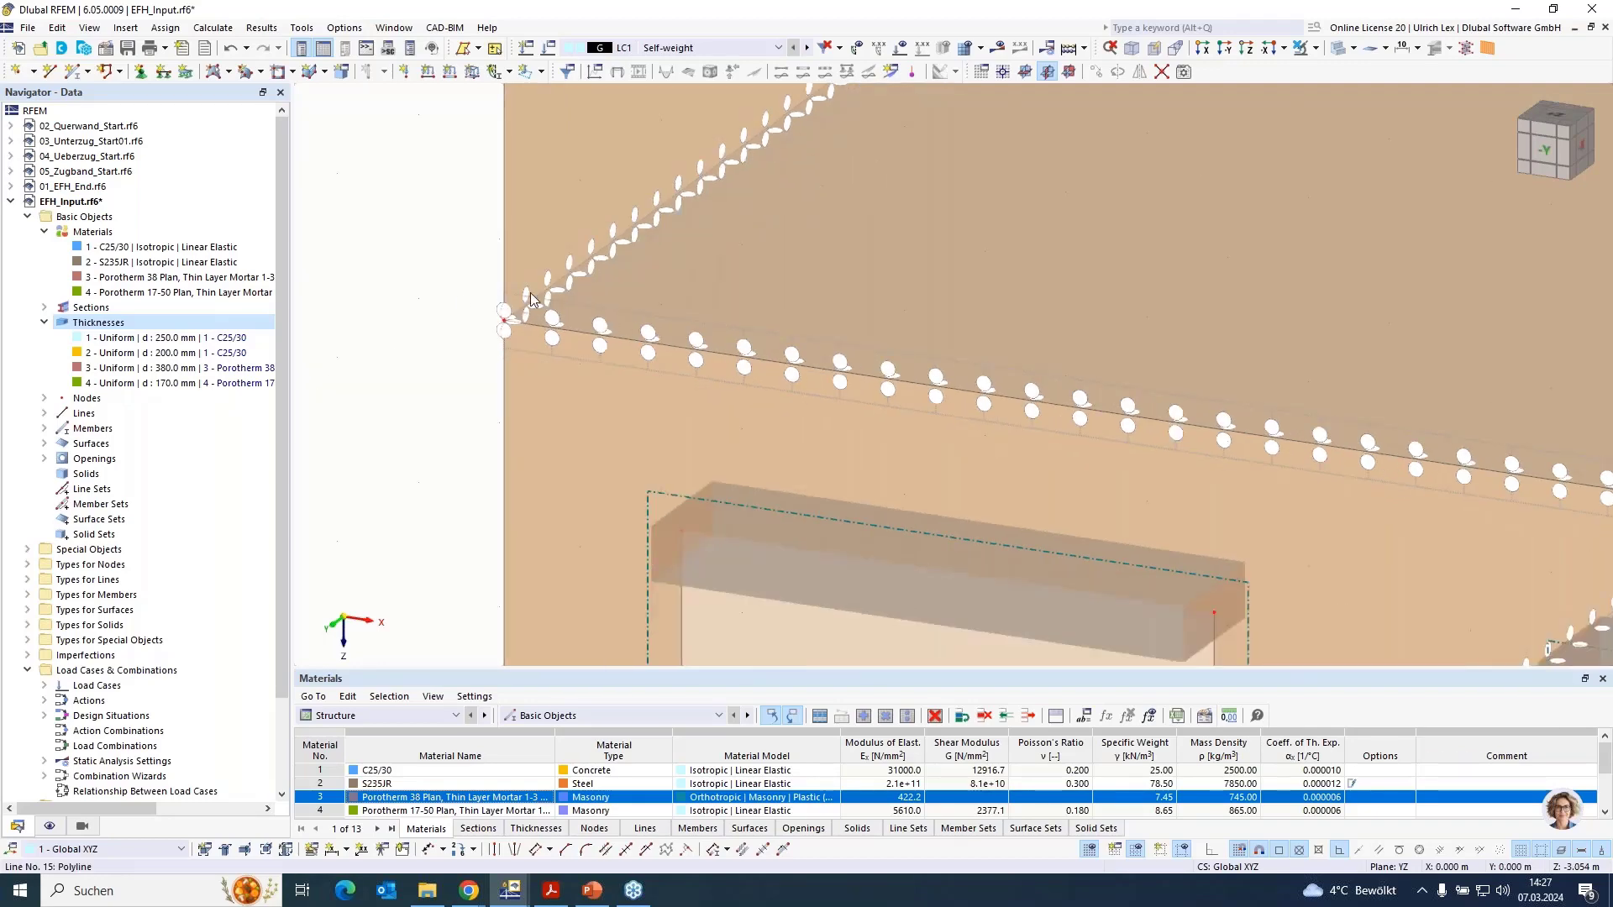
scroll(529, 304, down, 1)
scroll(529, 304, down, 5)
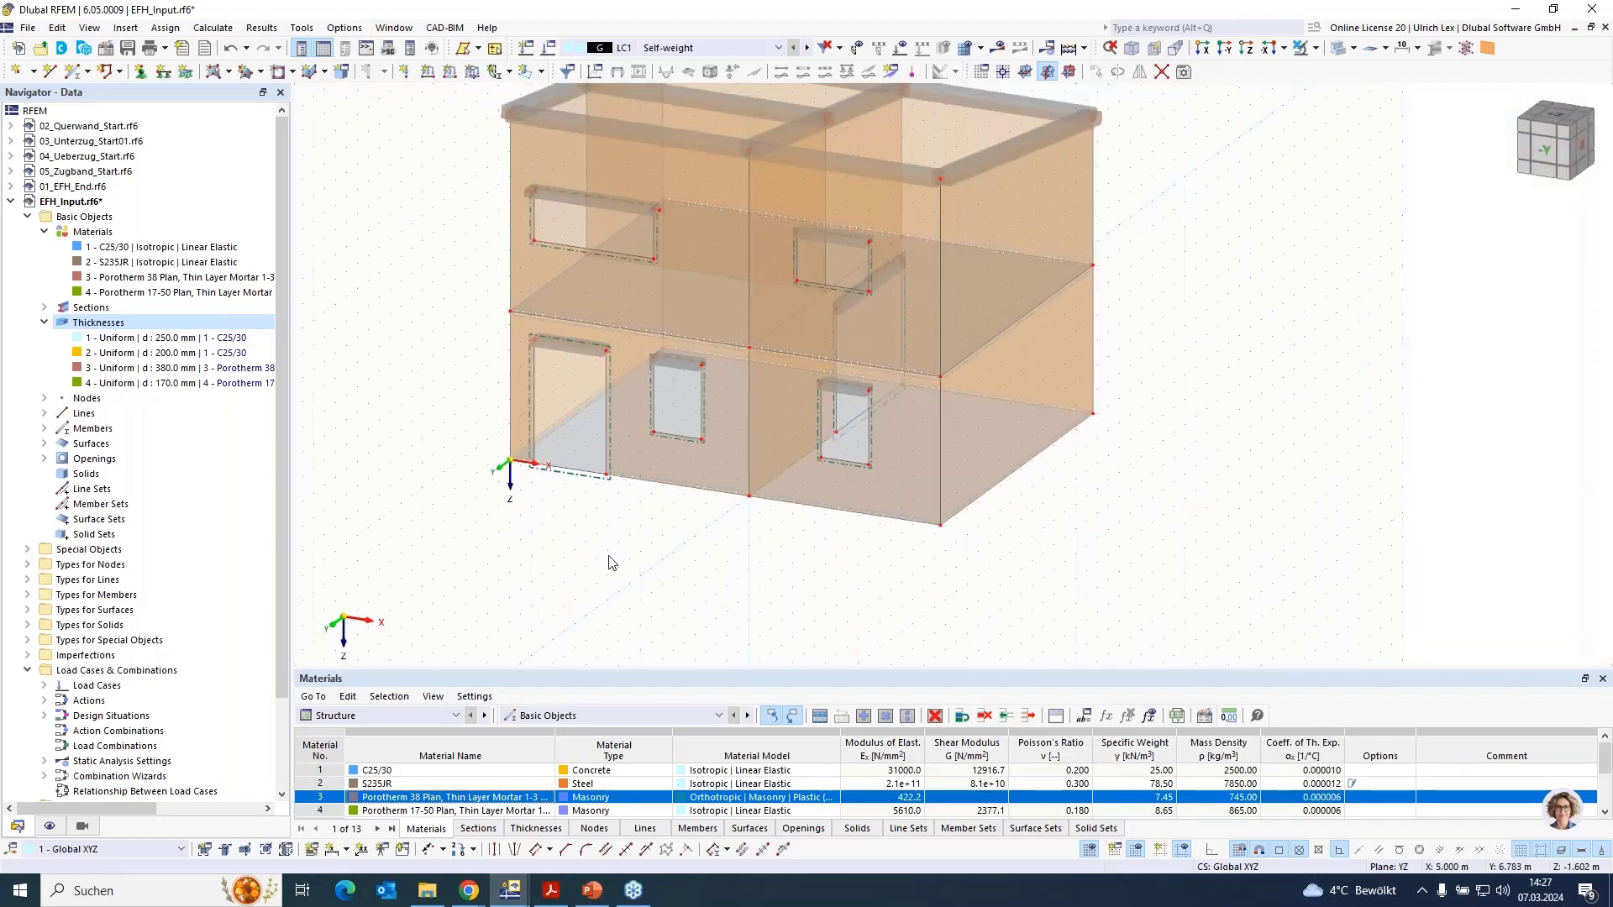
scroll(734, 619, down, 3)
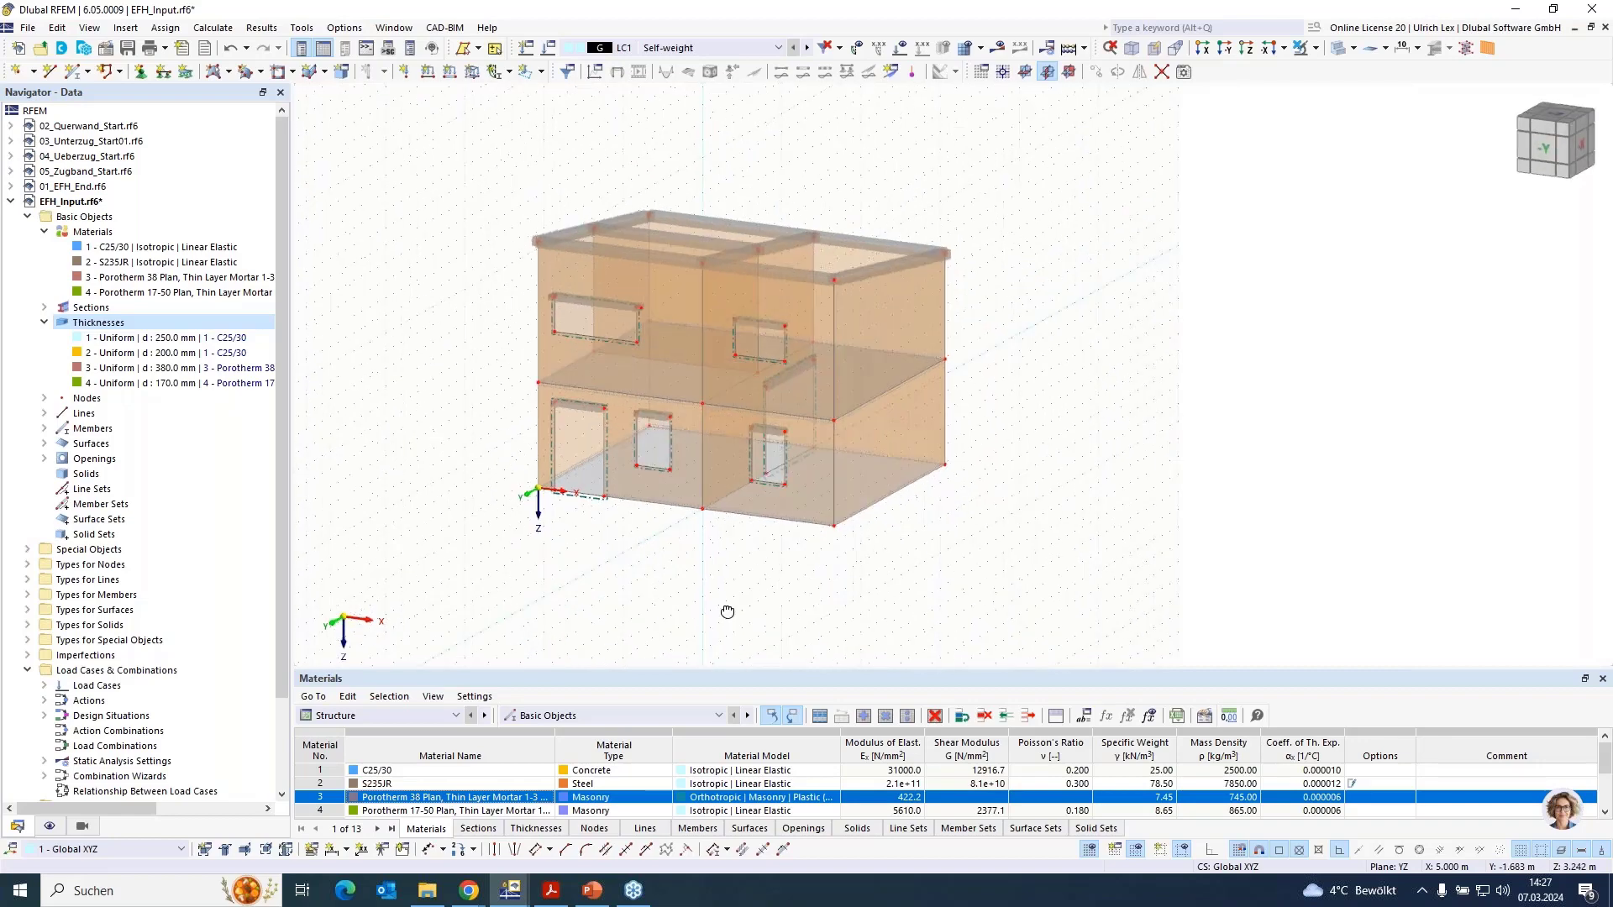
Activate the support option for the 250 mm ground slab and create a new surface support for it
scroll(542, 567, up, 3)
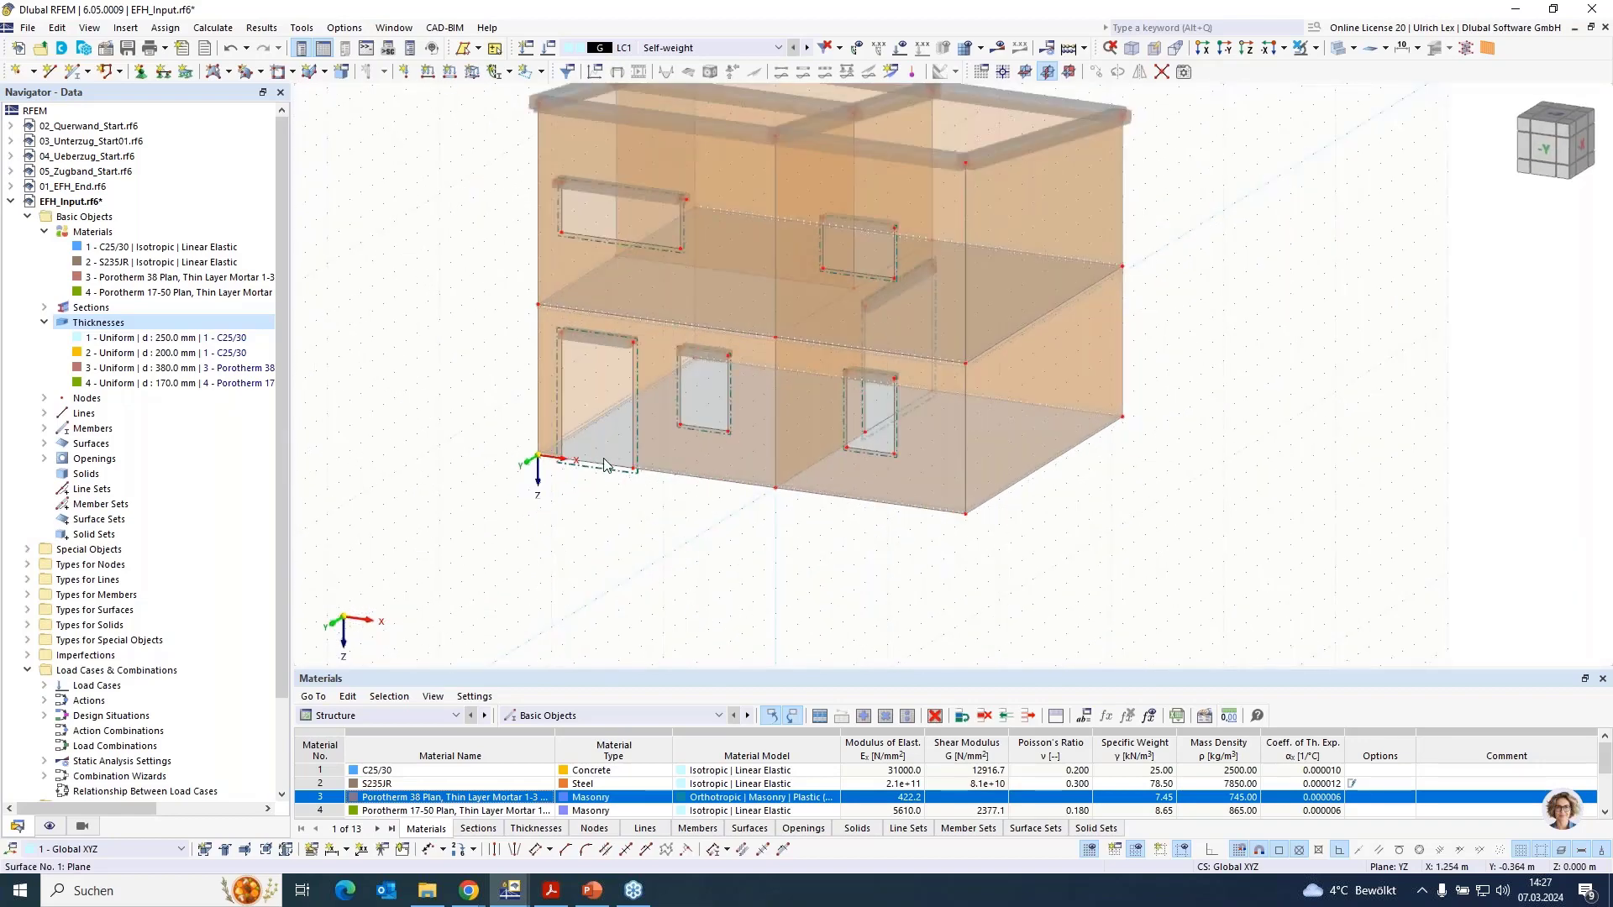
double_click(610, 455)
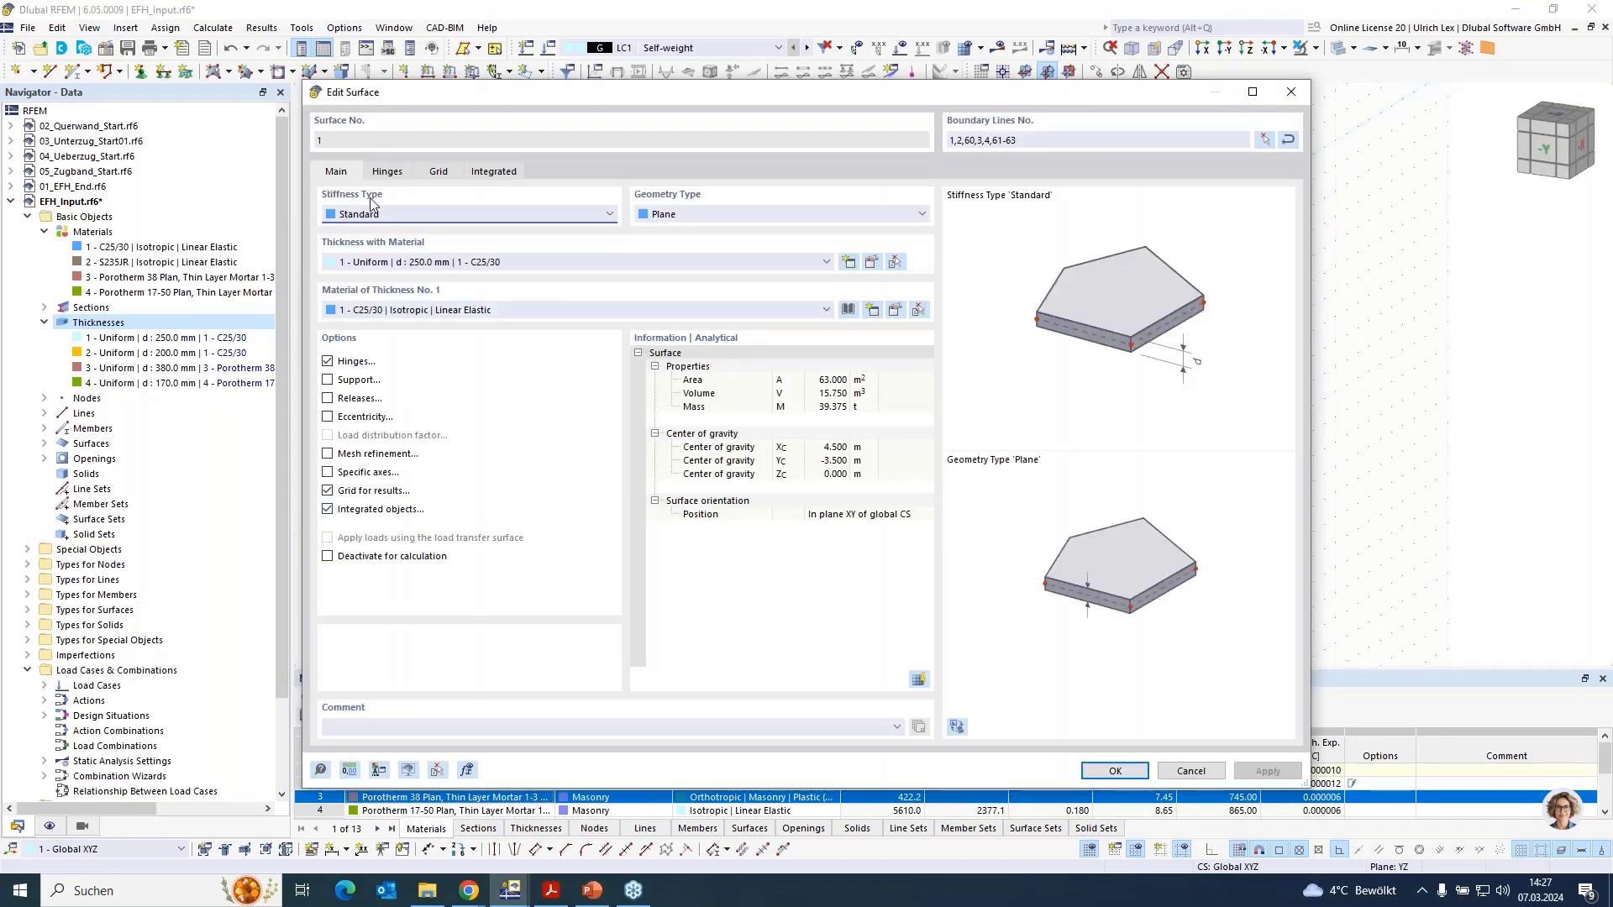
click(328, 380)
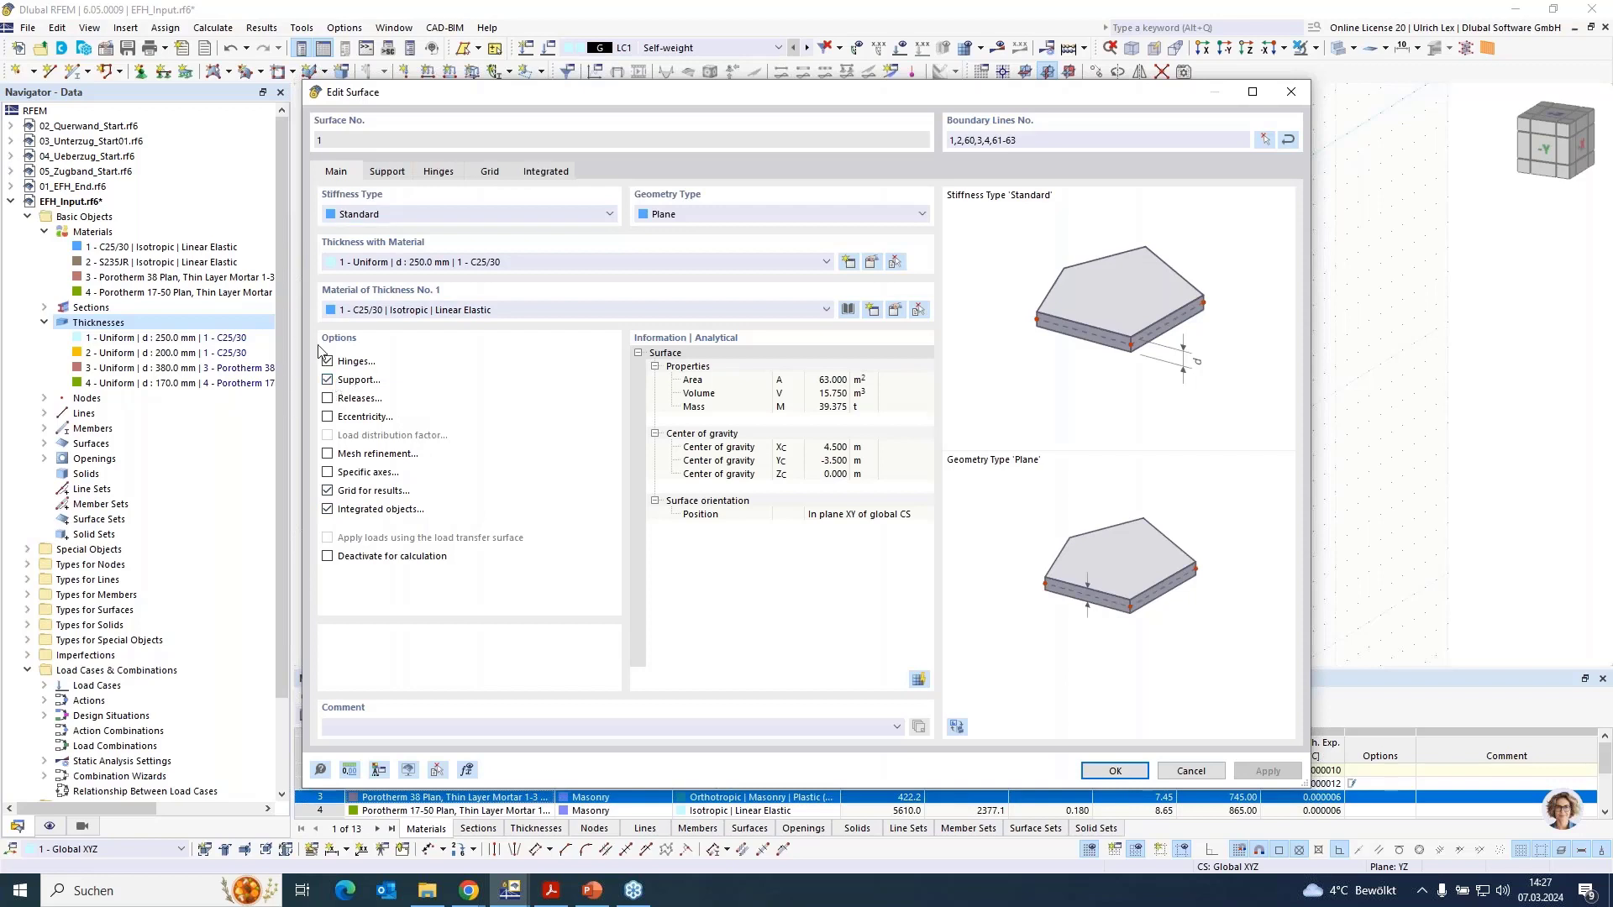
click(388, 173)
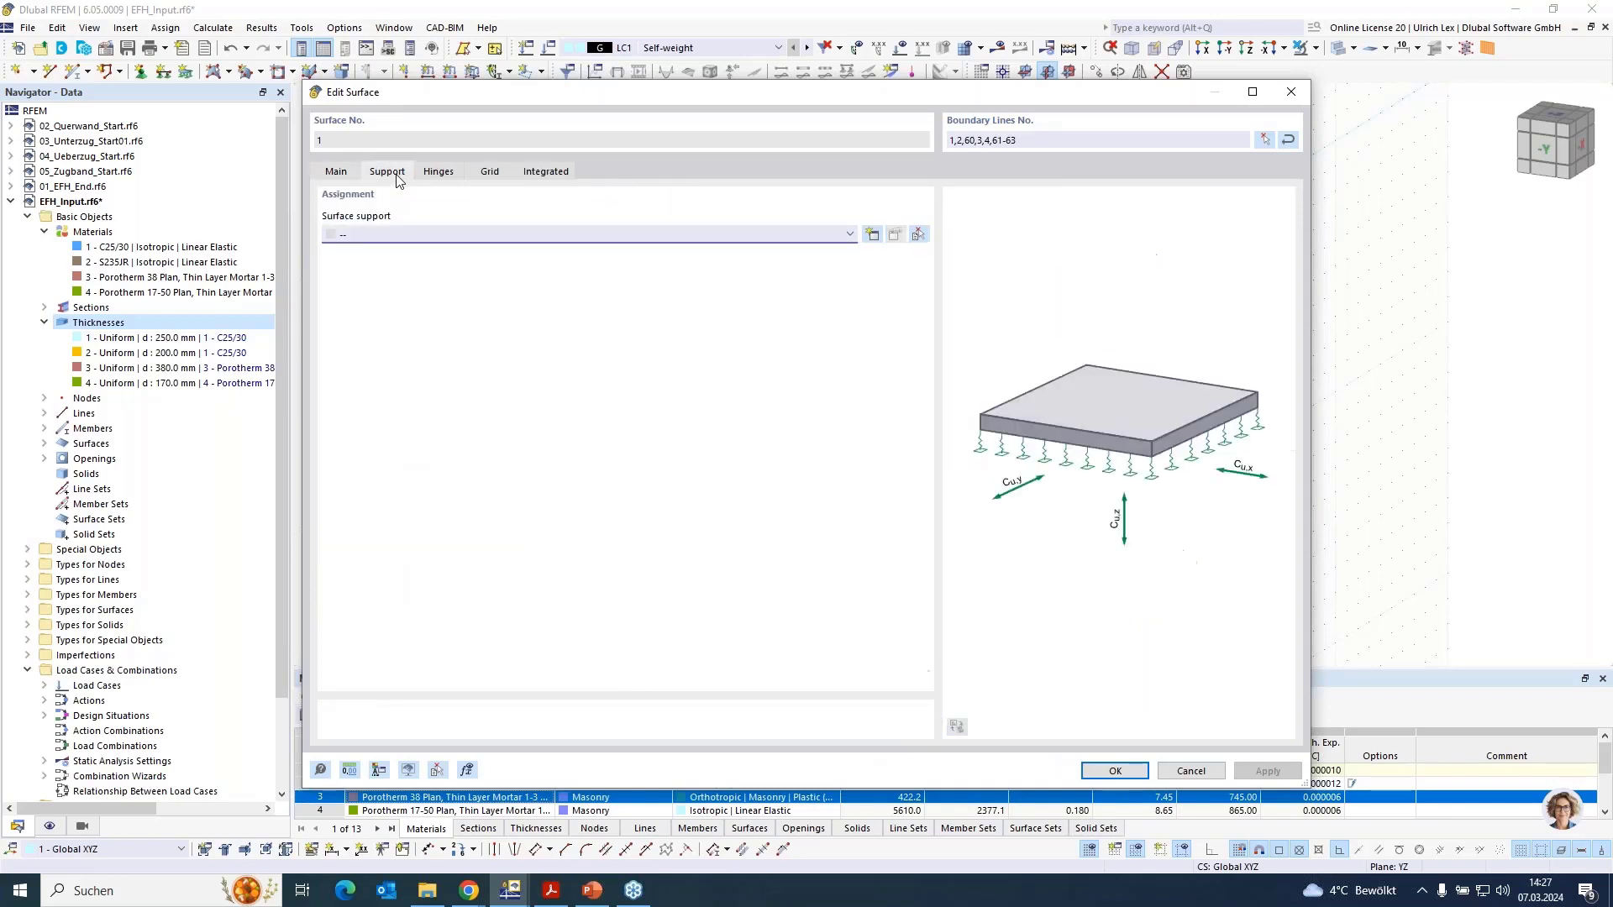
click(871, 235)
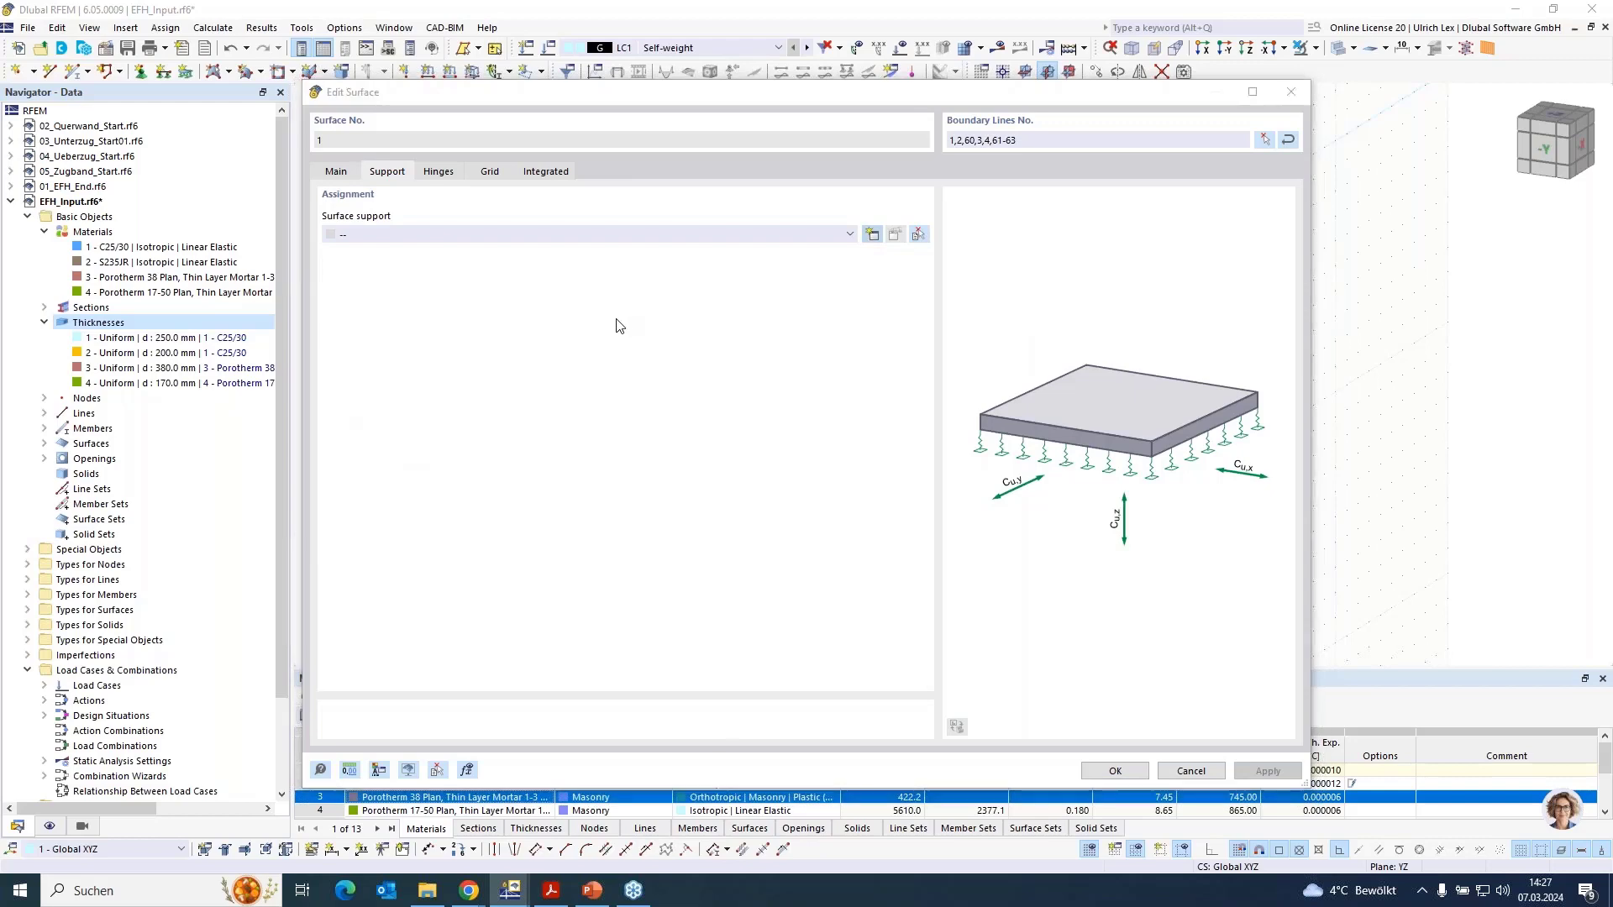
Fix the ground slab's surface support in ux, uy and uz and apply it to the slab
click(496, 290)
click(496, 310)
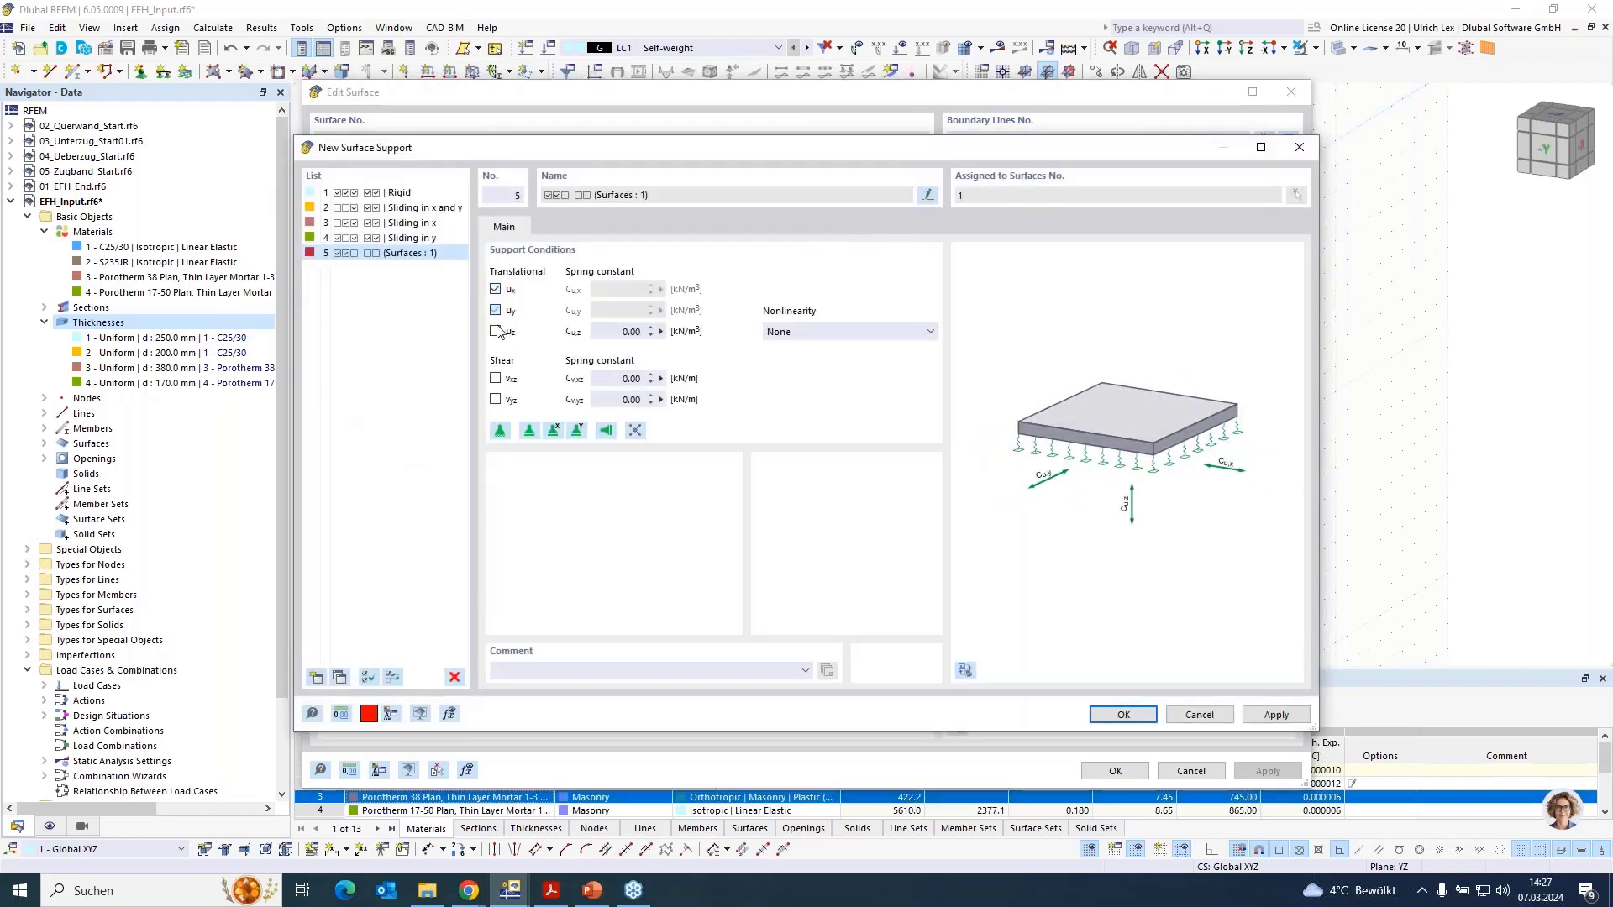
click(497, 331)
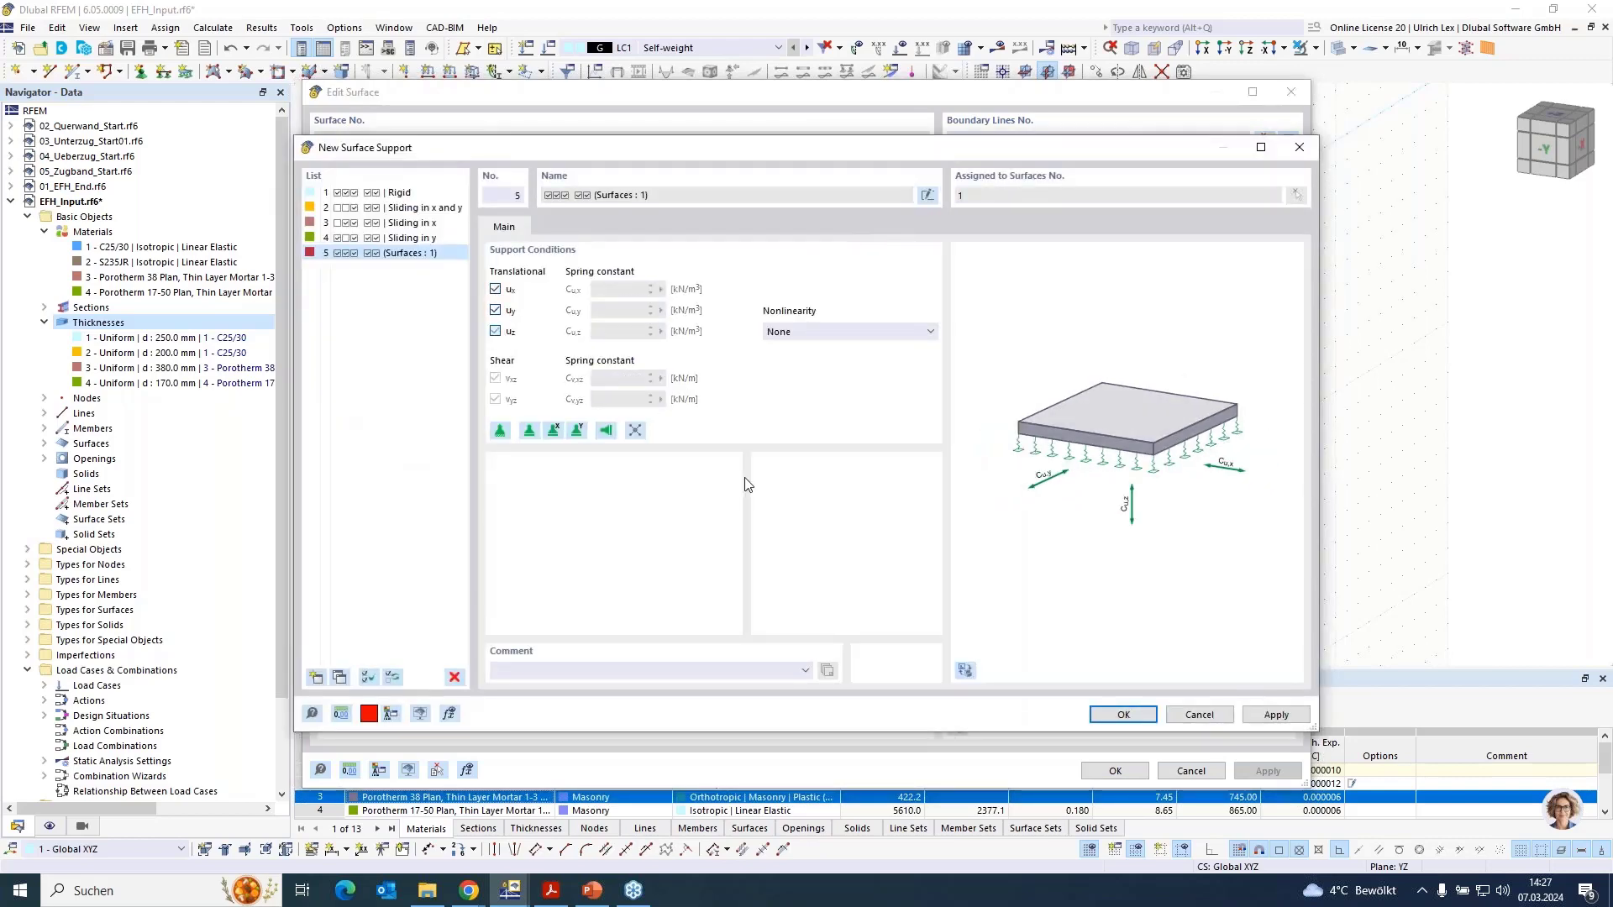
click(1143, 715)
click(1115, 771)
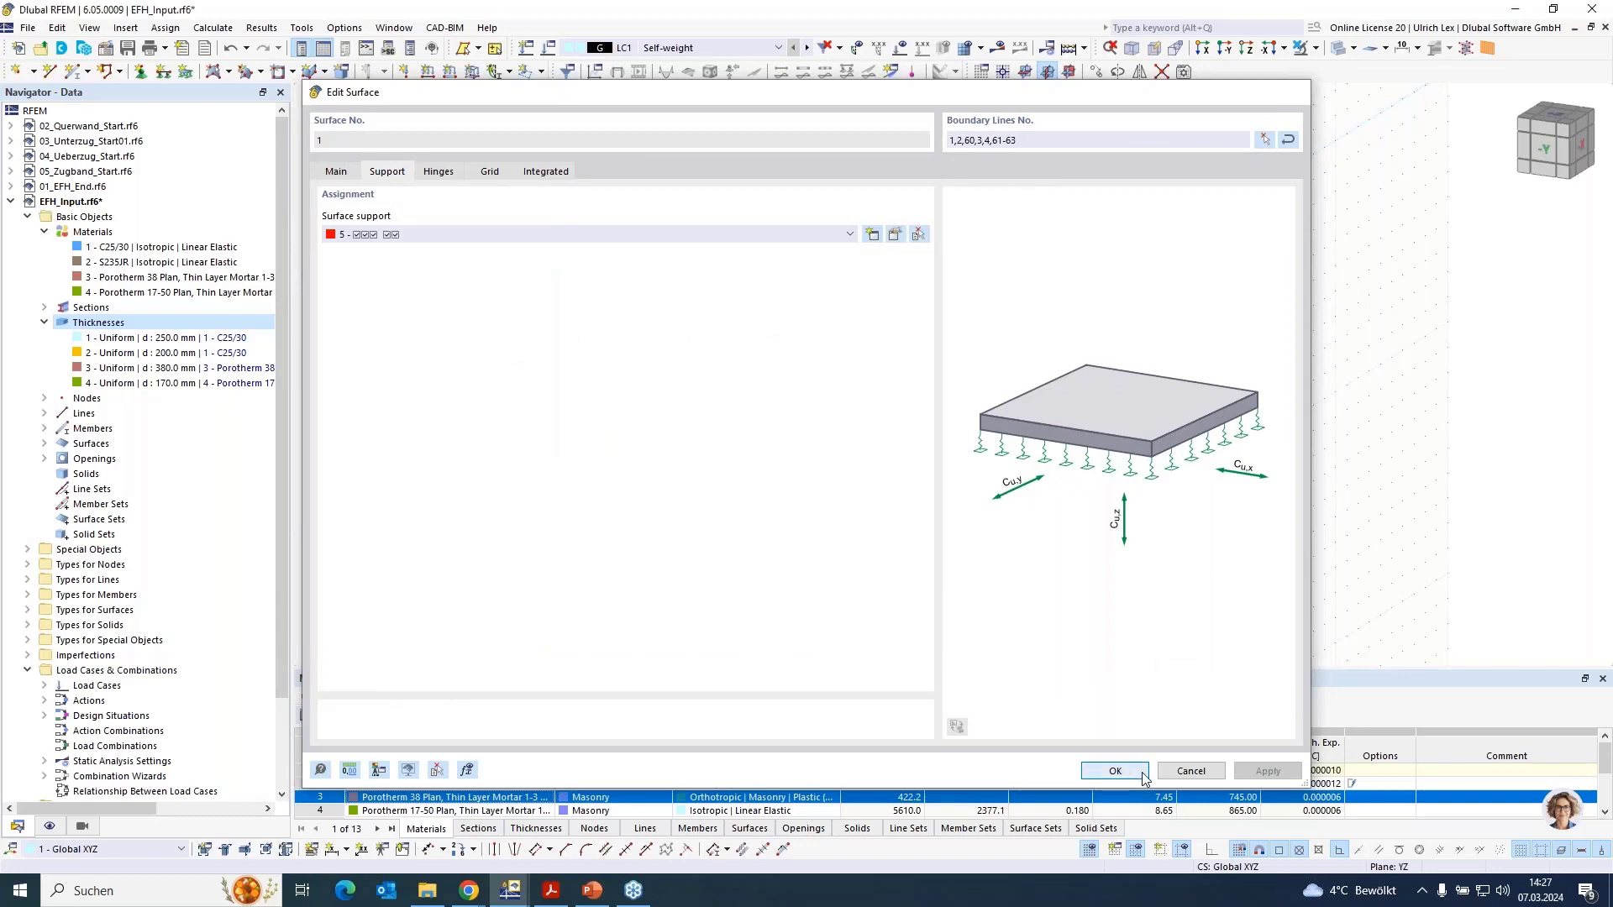
ctrl+middle_drag(978, 666, 1120, 608)
right_click(1126, 611)
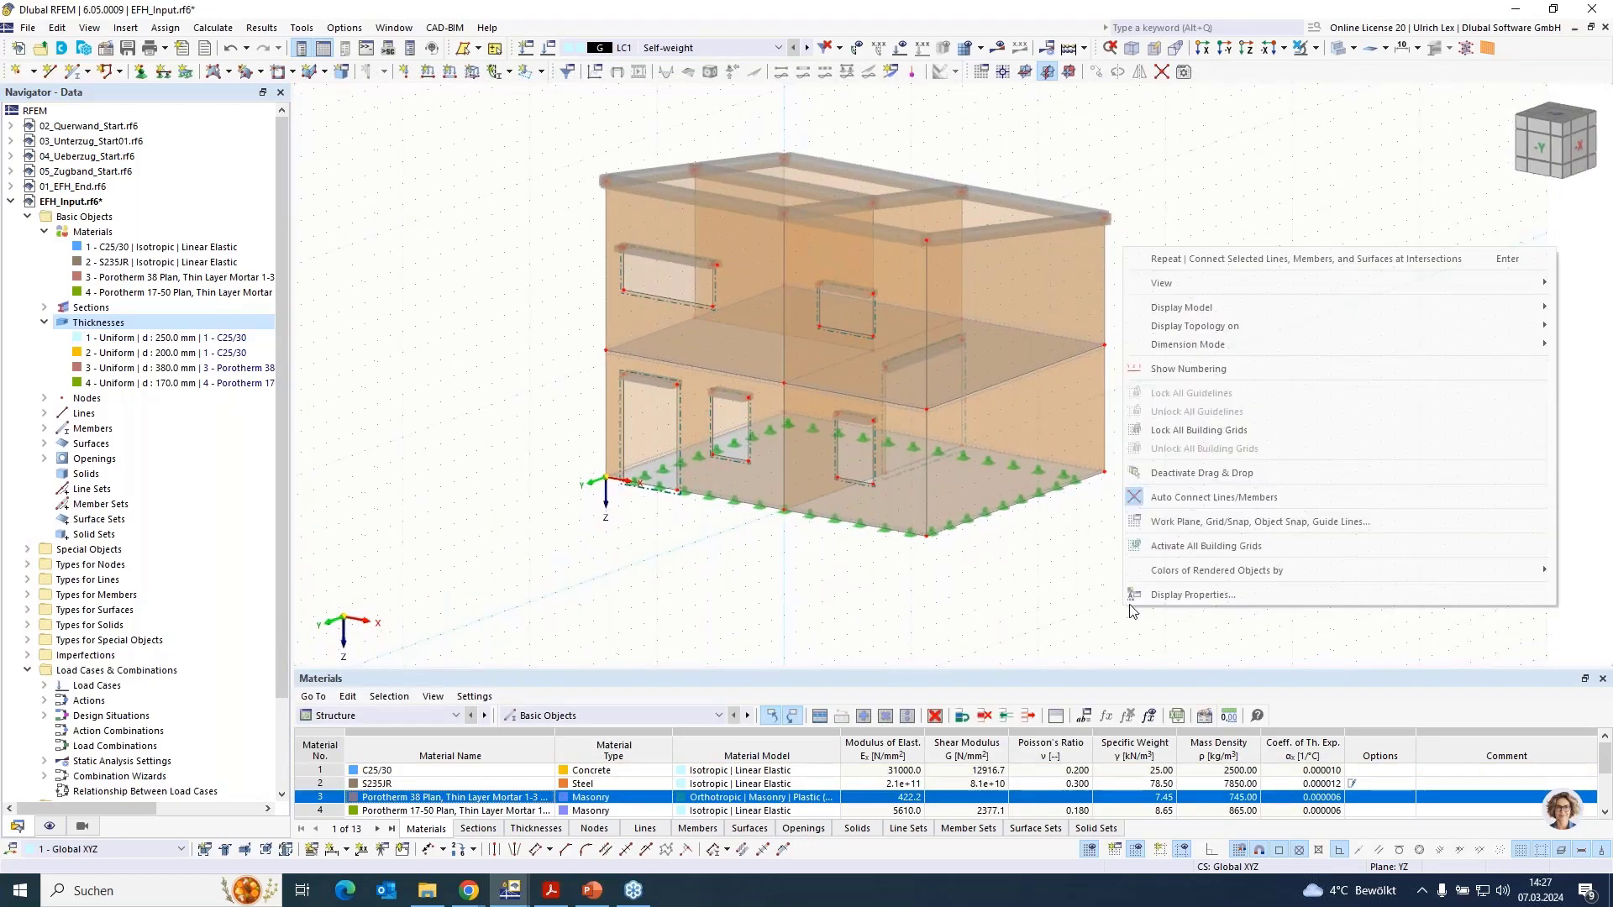
key(Escape)
Add load case LC2 with the action category Imposed loads - category A: domestic, residential areas
scroll(1062, 136, up, 1)
scroll(1061, 137, up, 1)
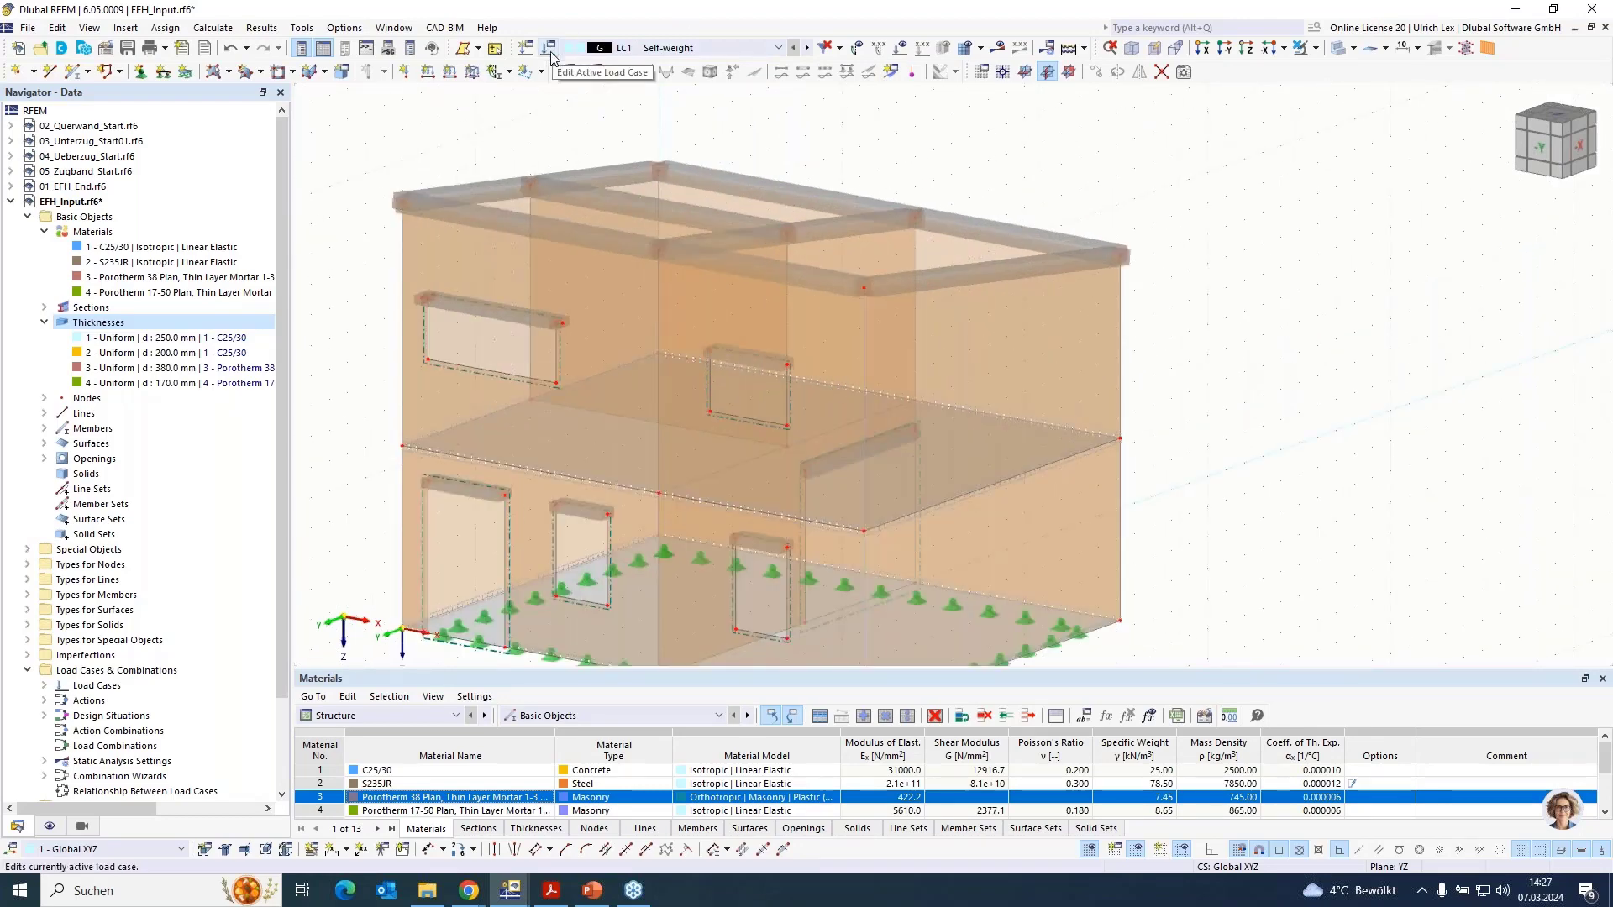
click(551, 56)
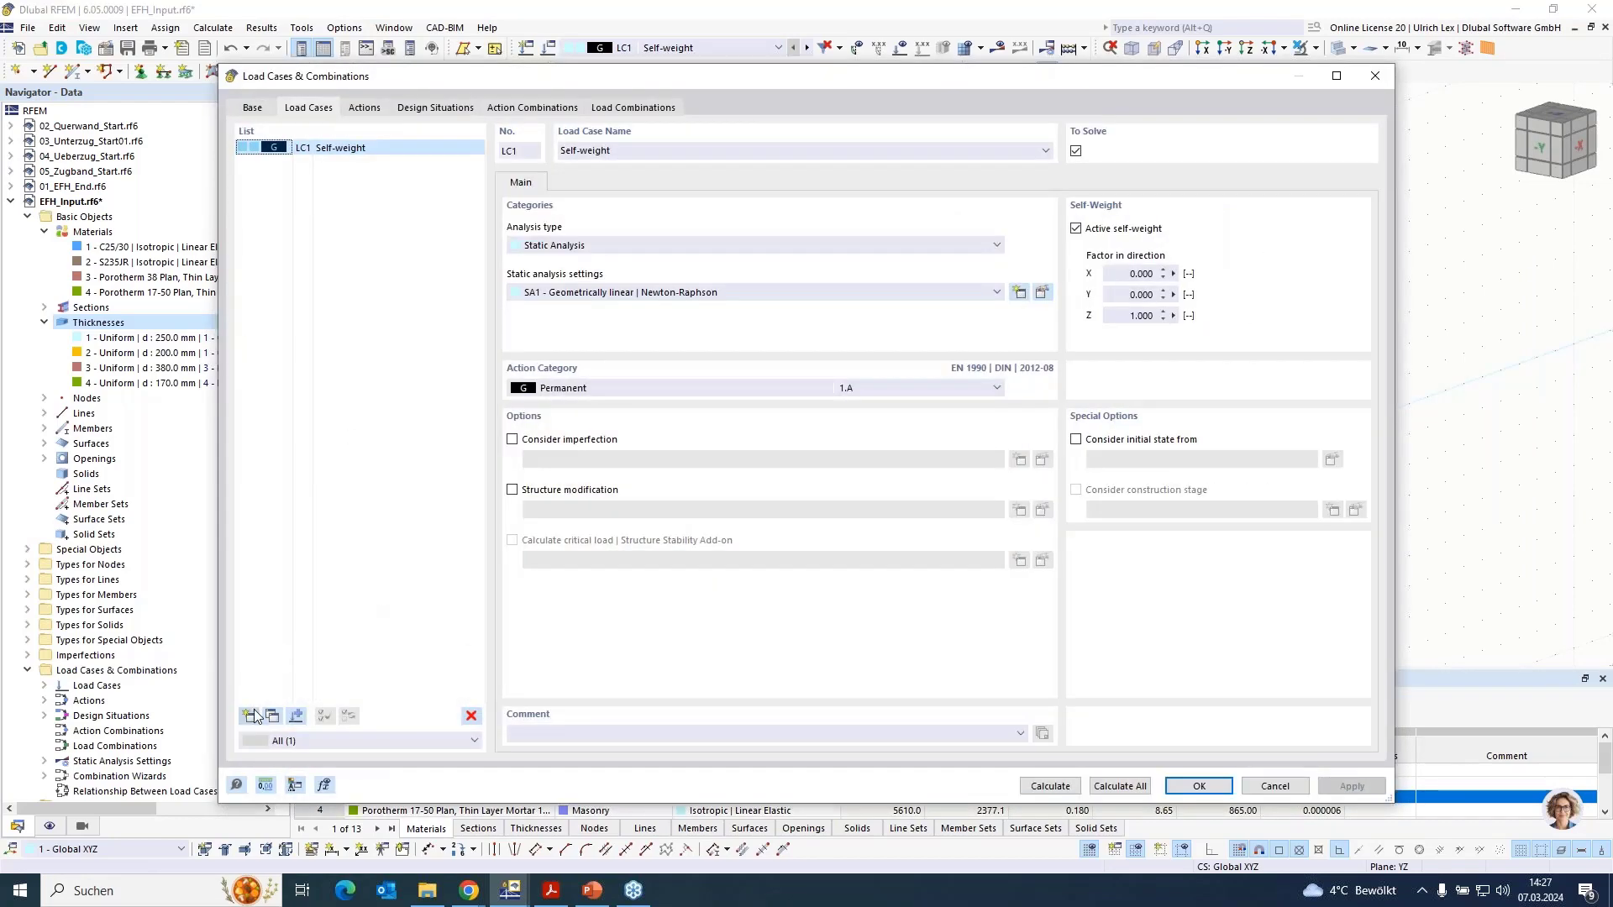
click(250, 716)
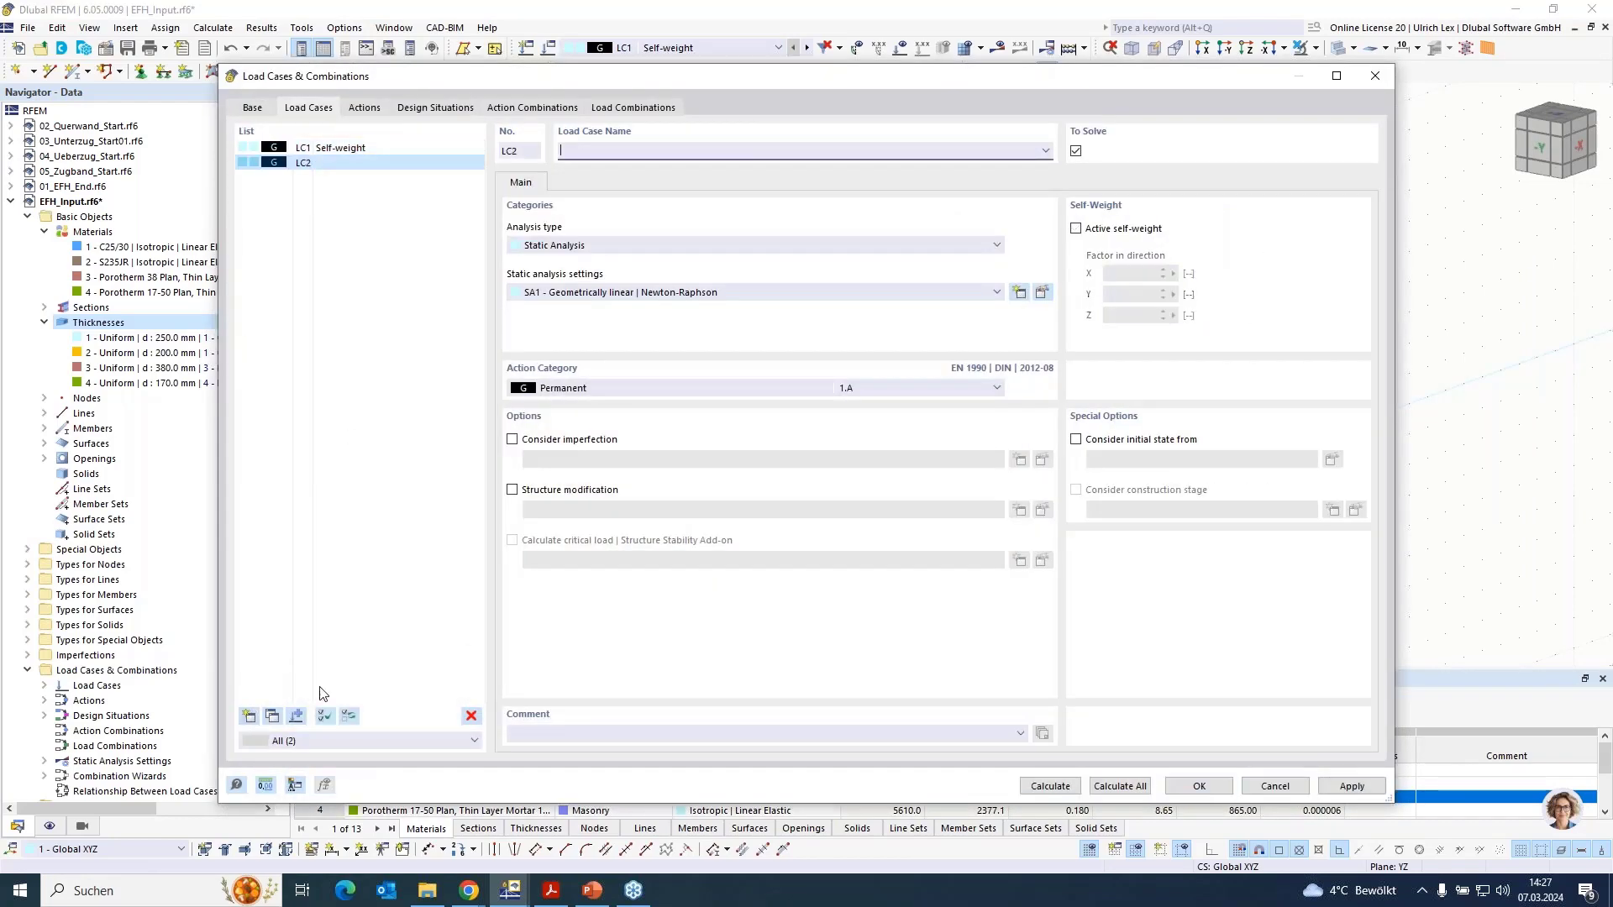
click(593, 388)
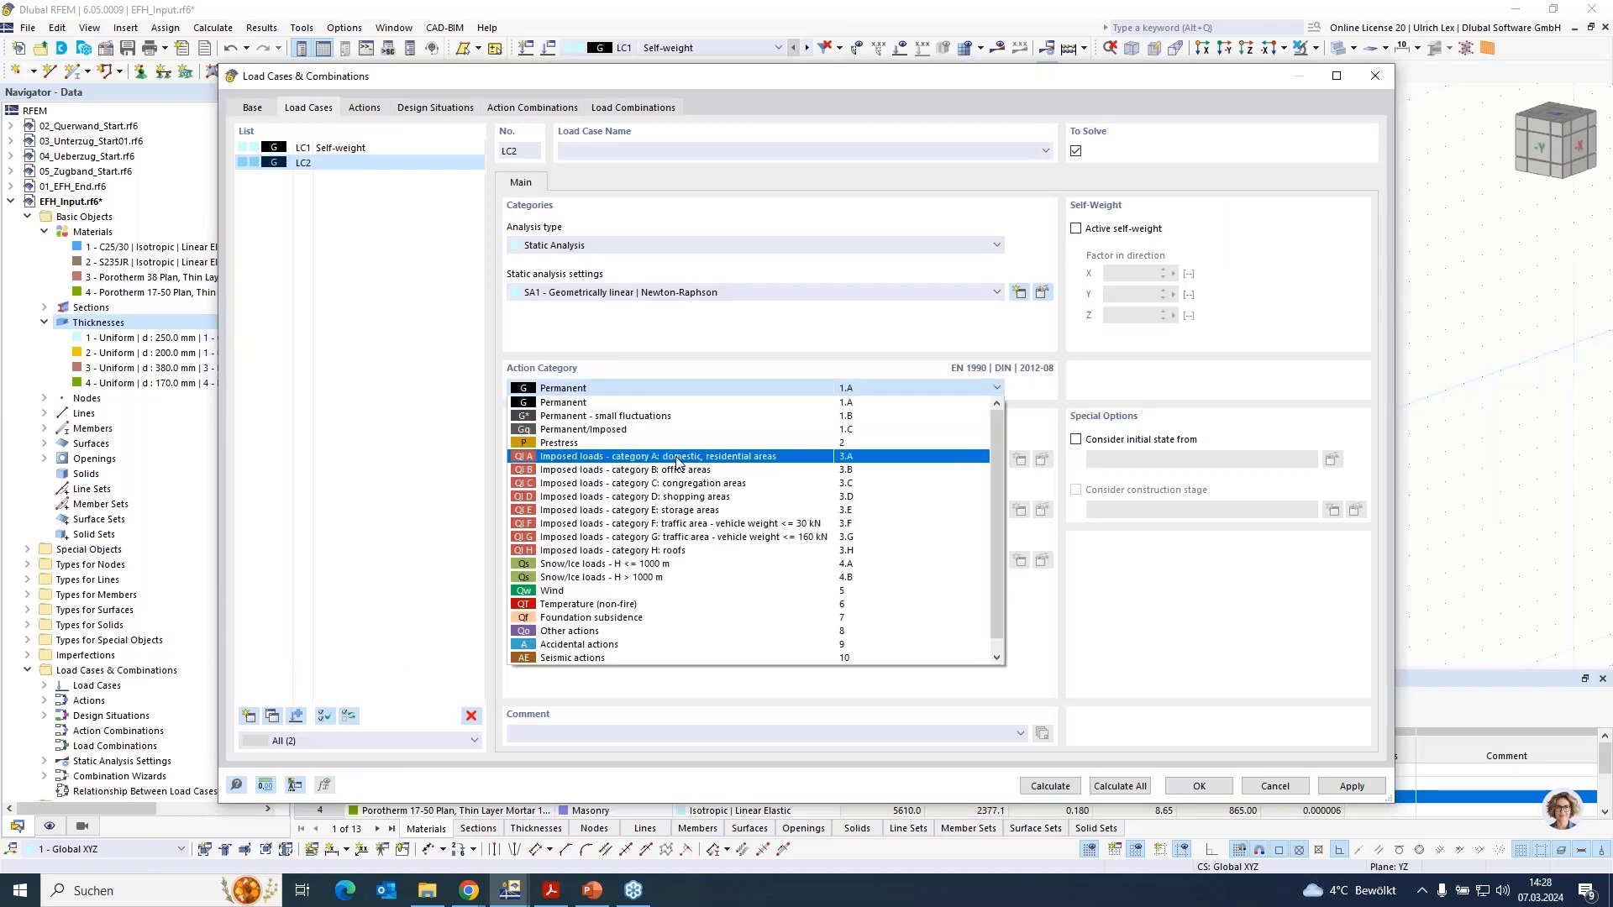
click(613, 455)
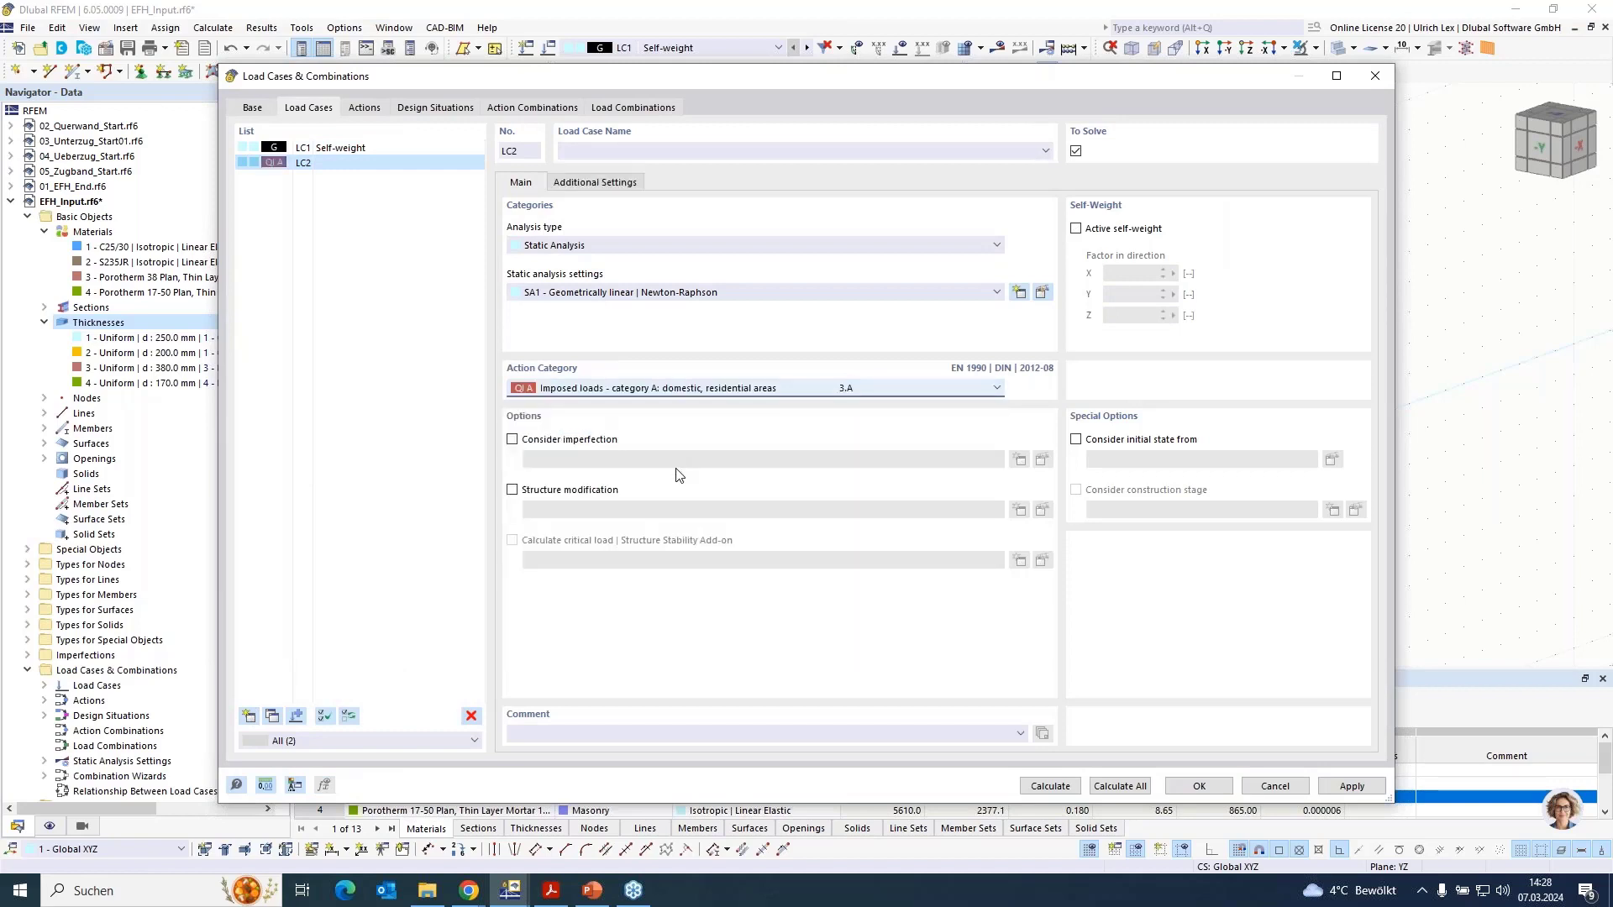
click(1198, 786)
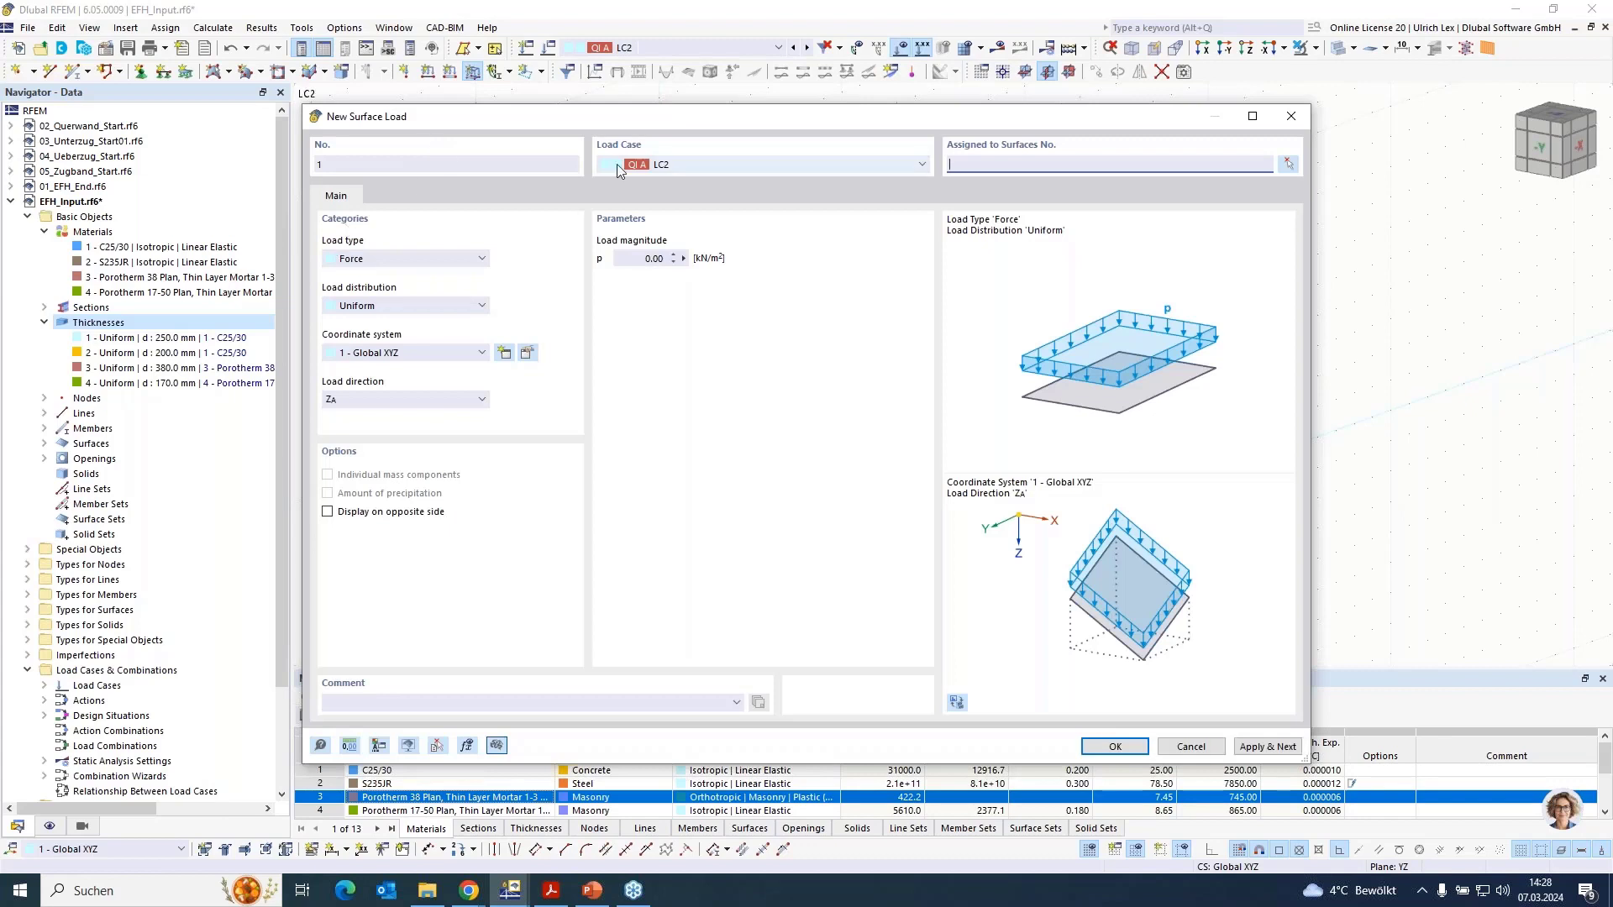
Define a uniform surface load of 1.5 kN/m² in load case LC1 Self-weight and assign the ground slab to it
click(655, 163)
click(714, 179)
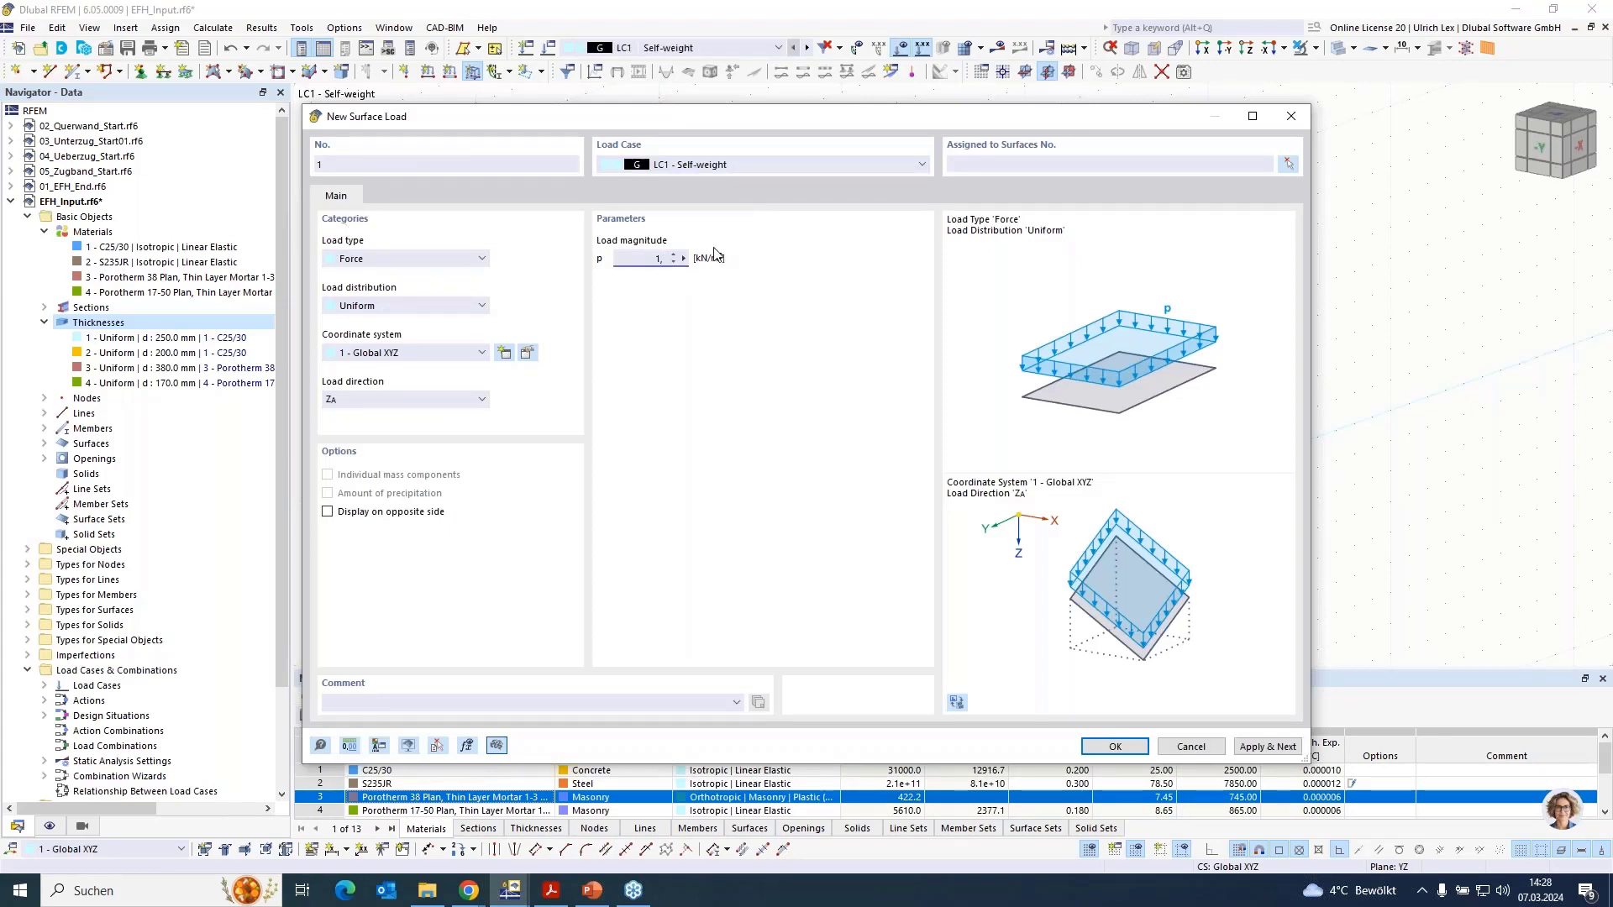
text(1,5)
click(1288, 164)
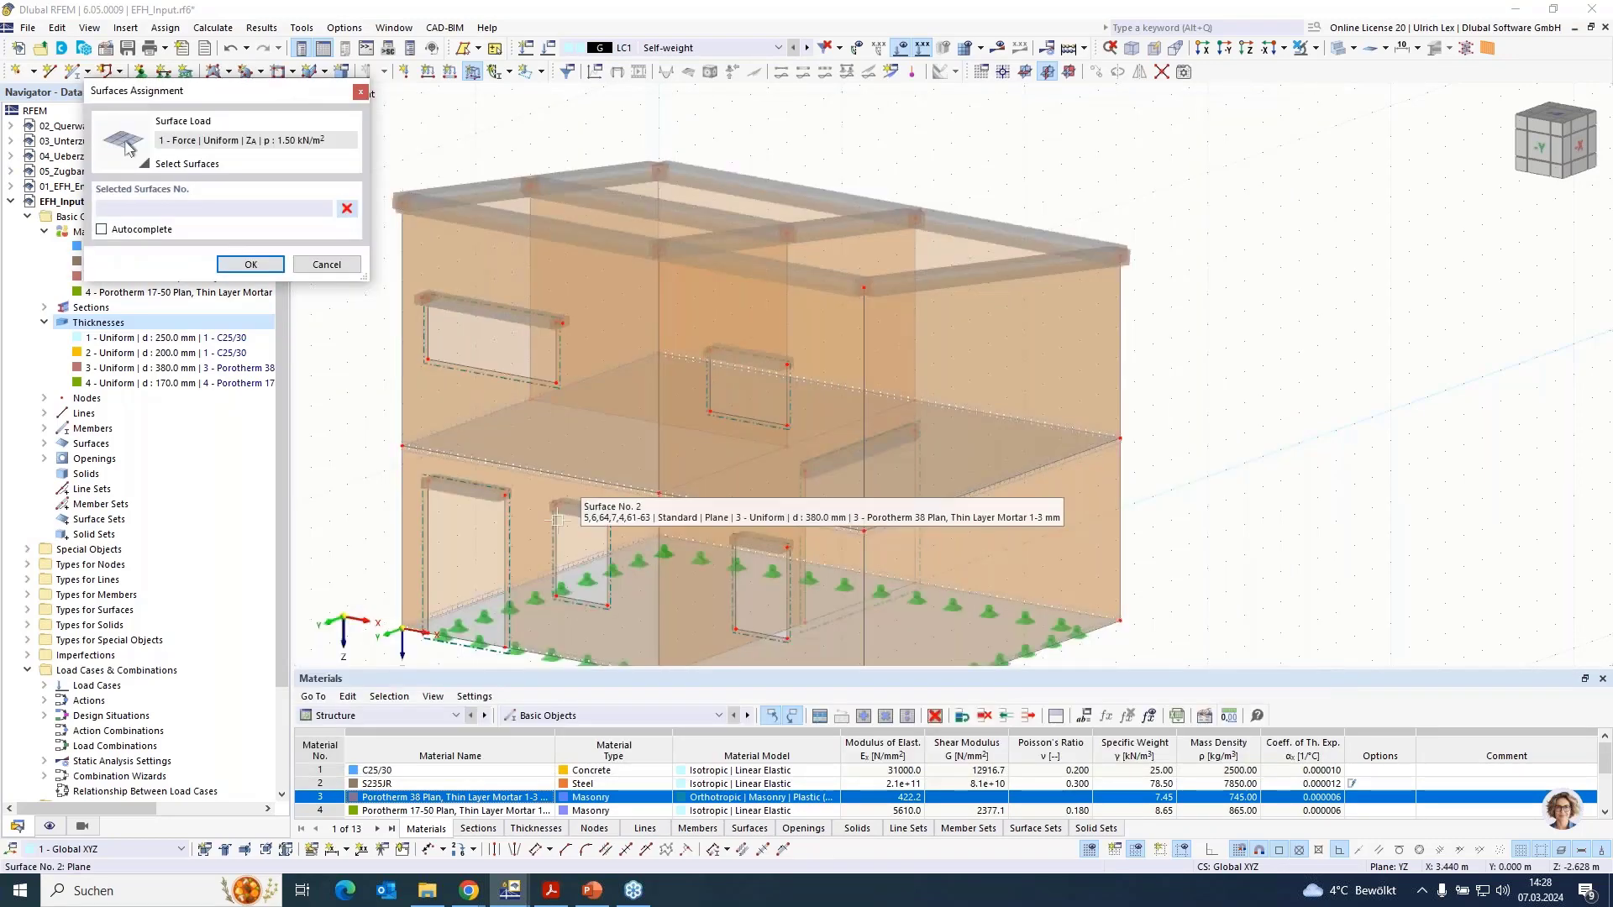
click(630, 621)
scroll(656, 438, down, 1)
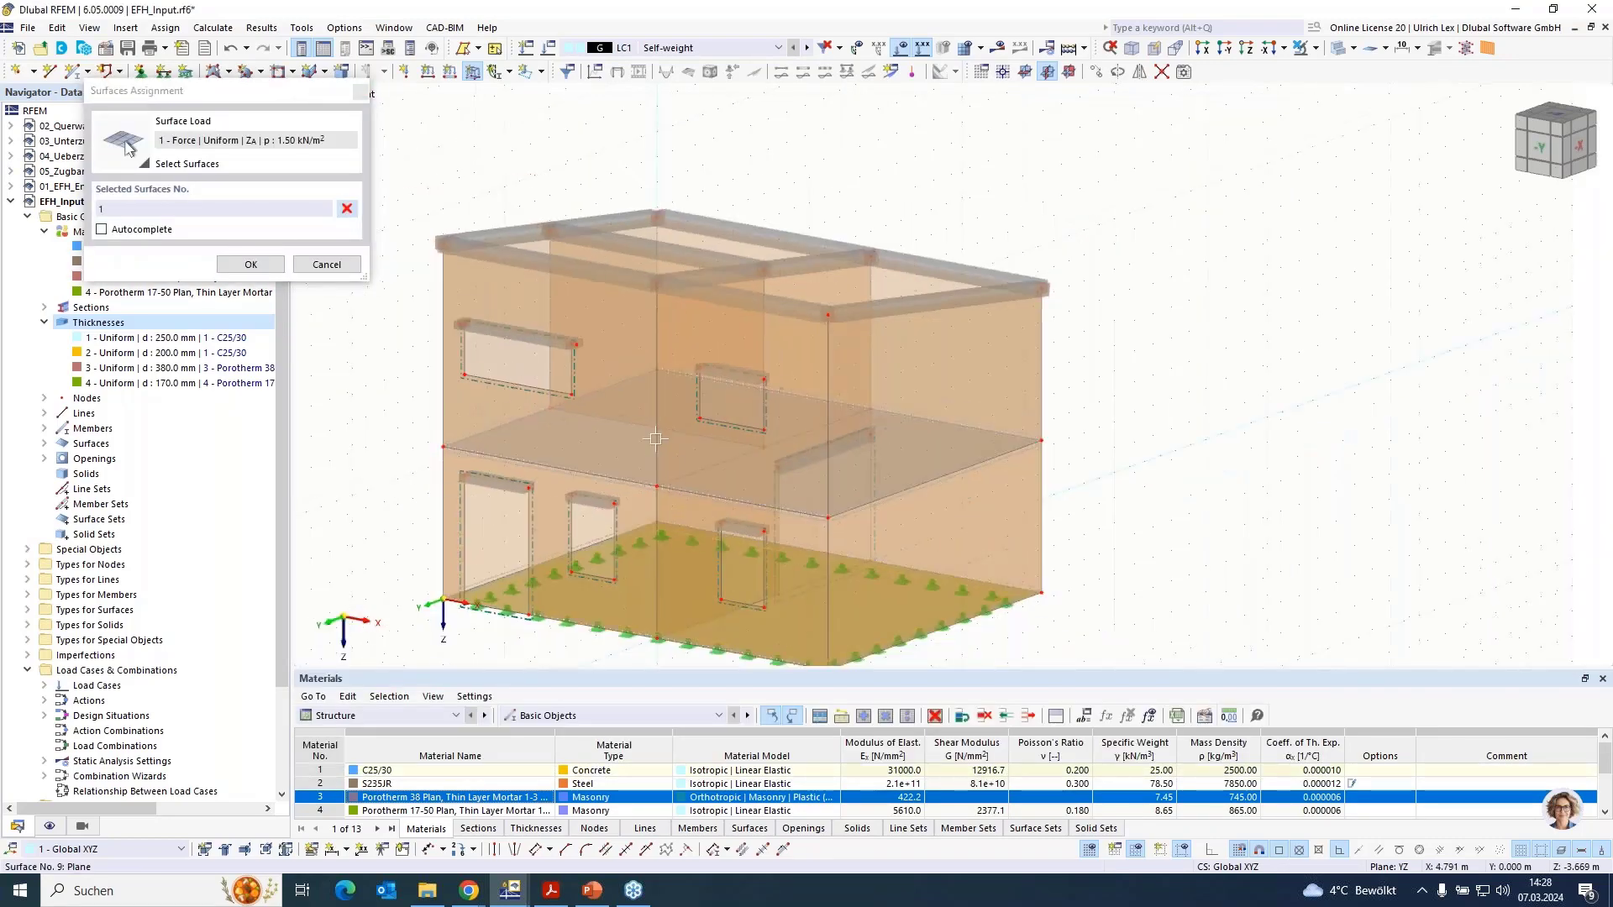
scroll(815, 391, up, 2)
click(718, 397)
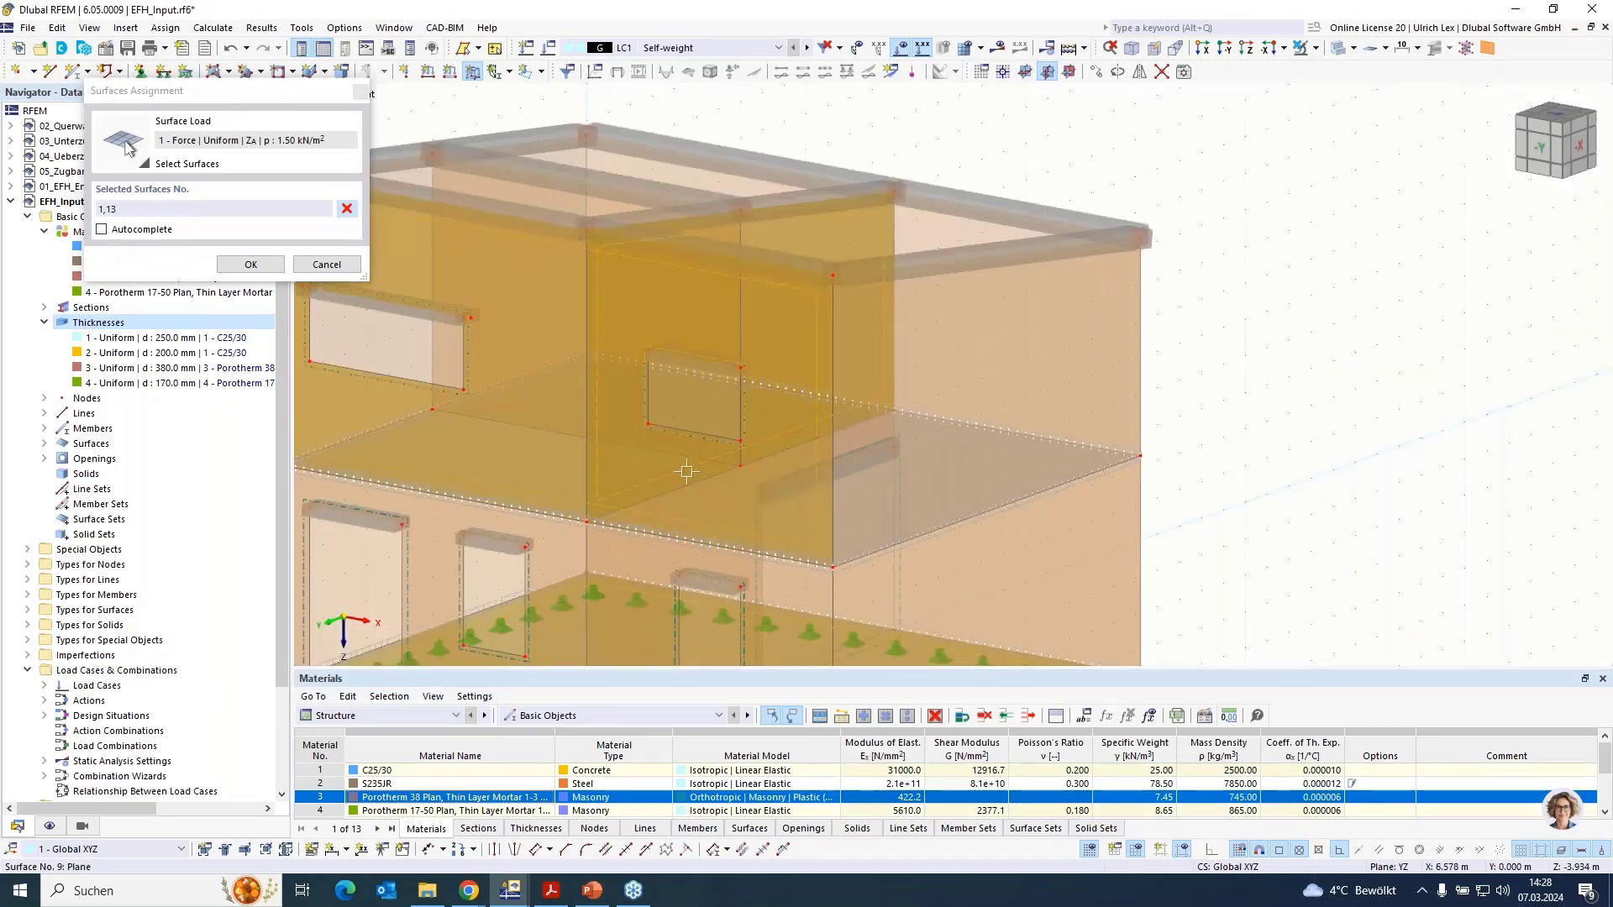
click(686, 472)
click(196, 212)
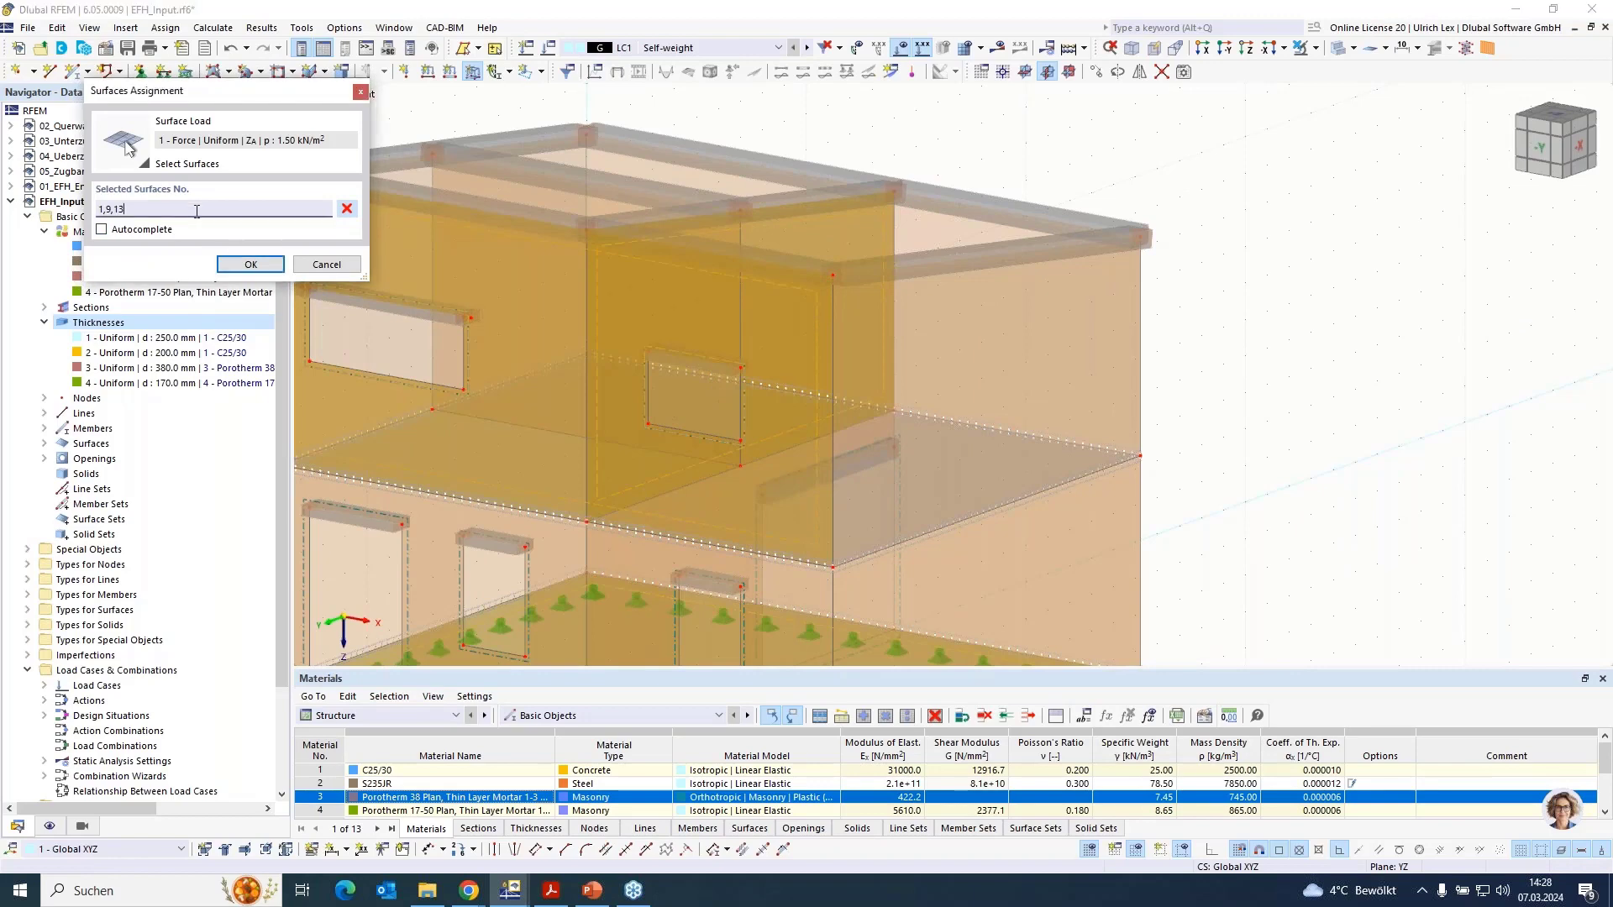
key(BackSpace)
key(BackSpace)
key(BackSpace)
key(BackSpace)
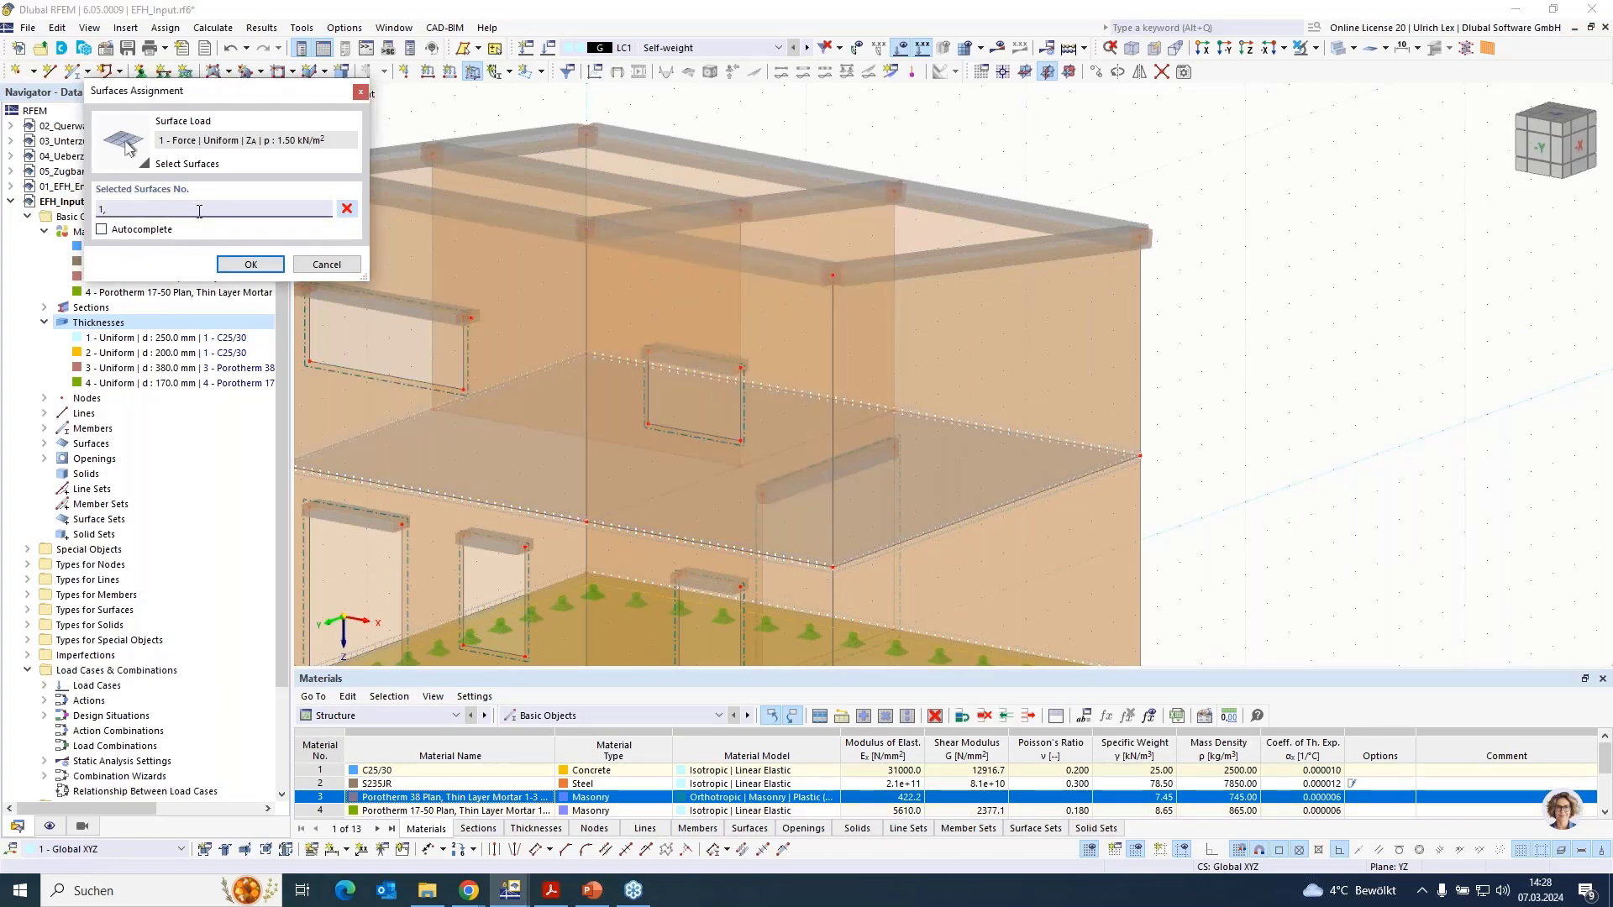
Add the intermediate slab, surface 6, to the surface load's assignment and create the load
ctrl+middle_drag(1227, 202, 915, 338)
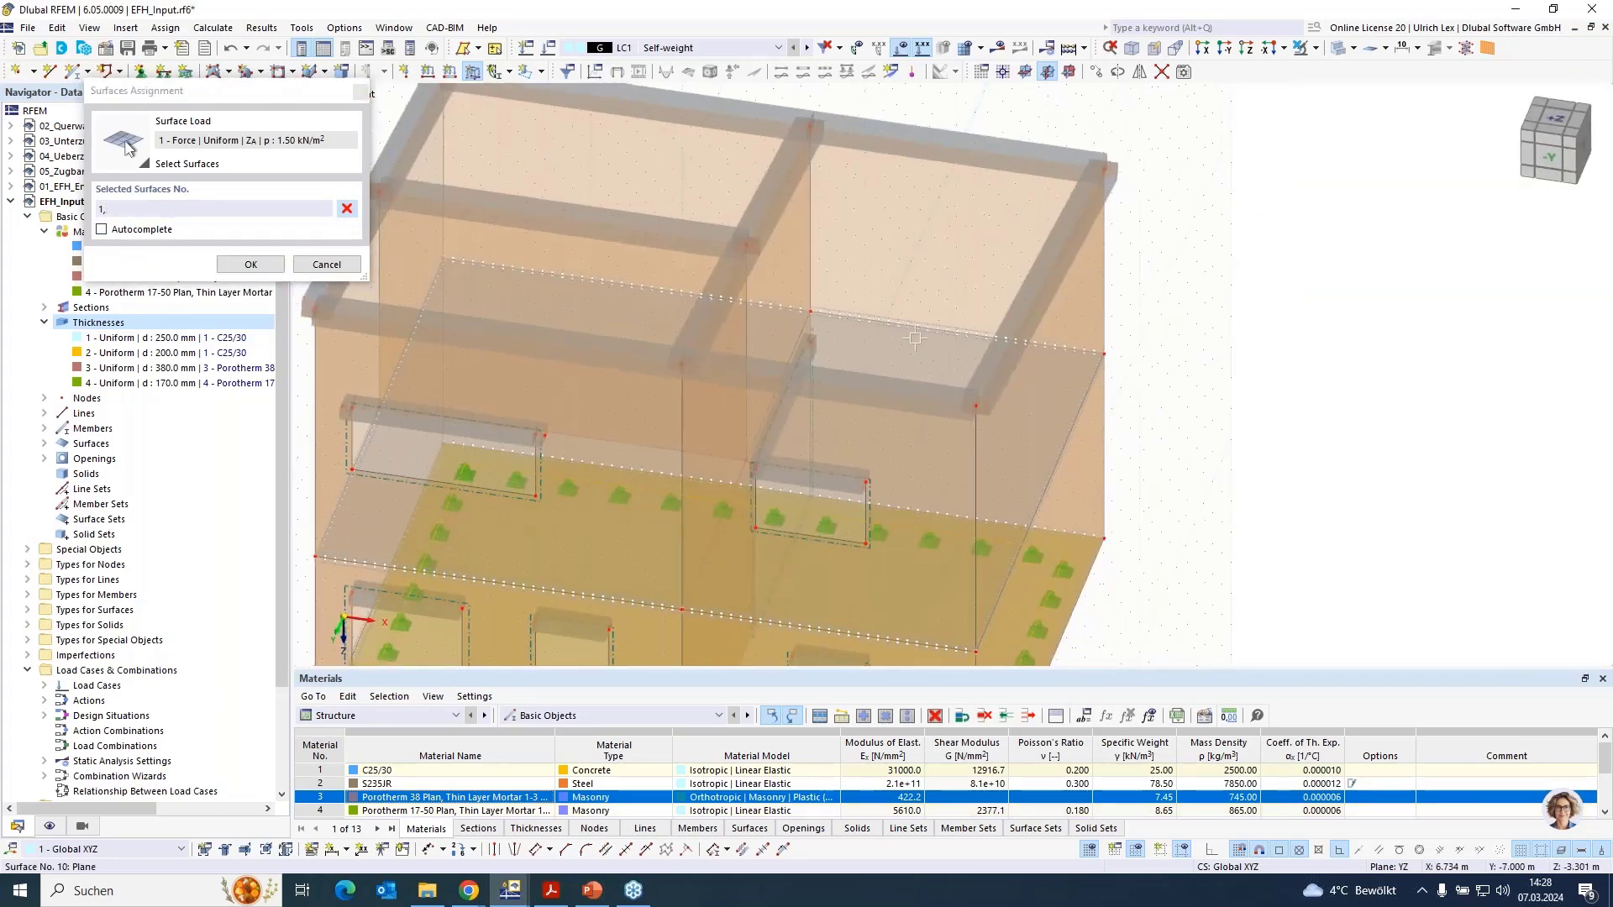
click(914, 338)
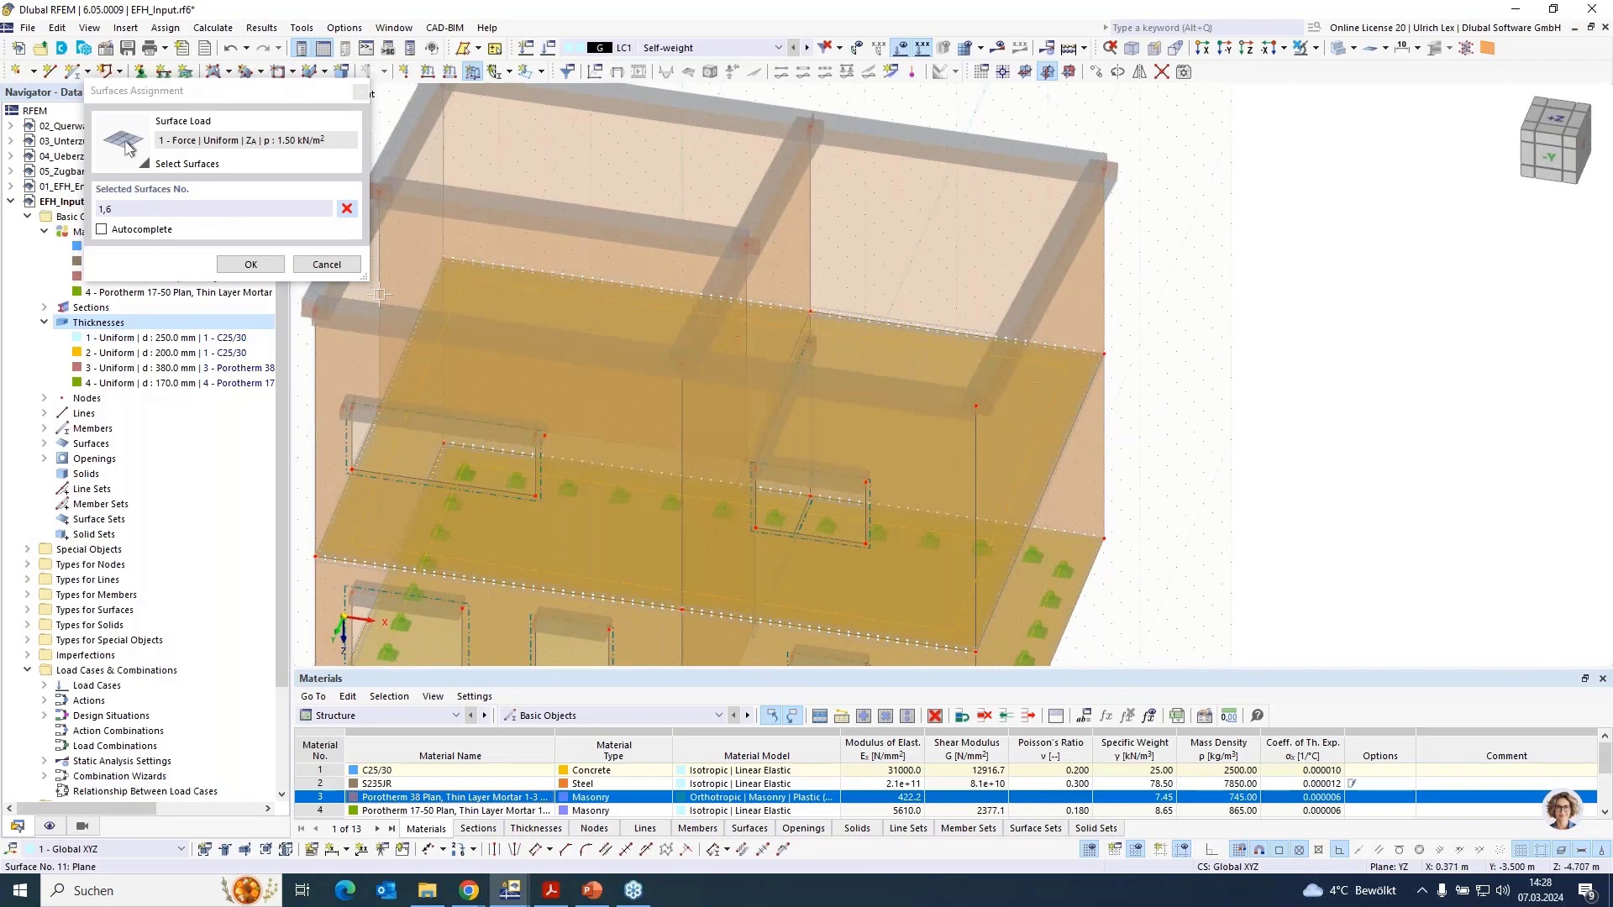
click(250, 264)
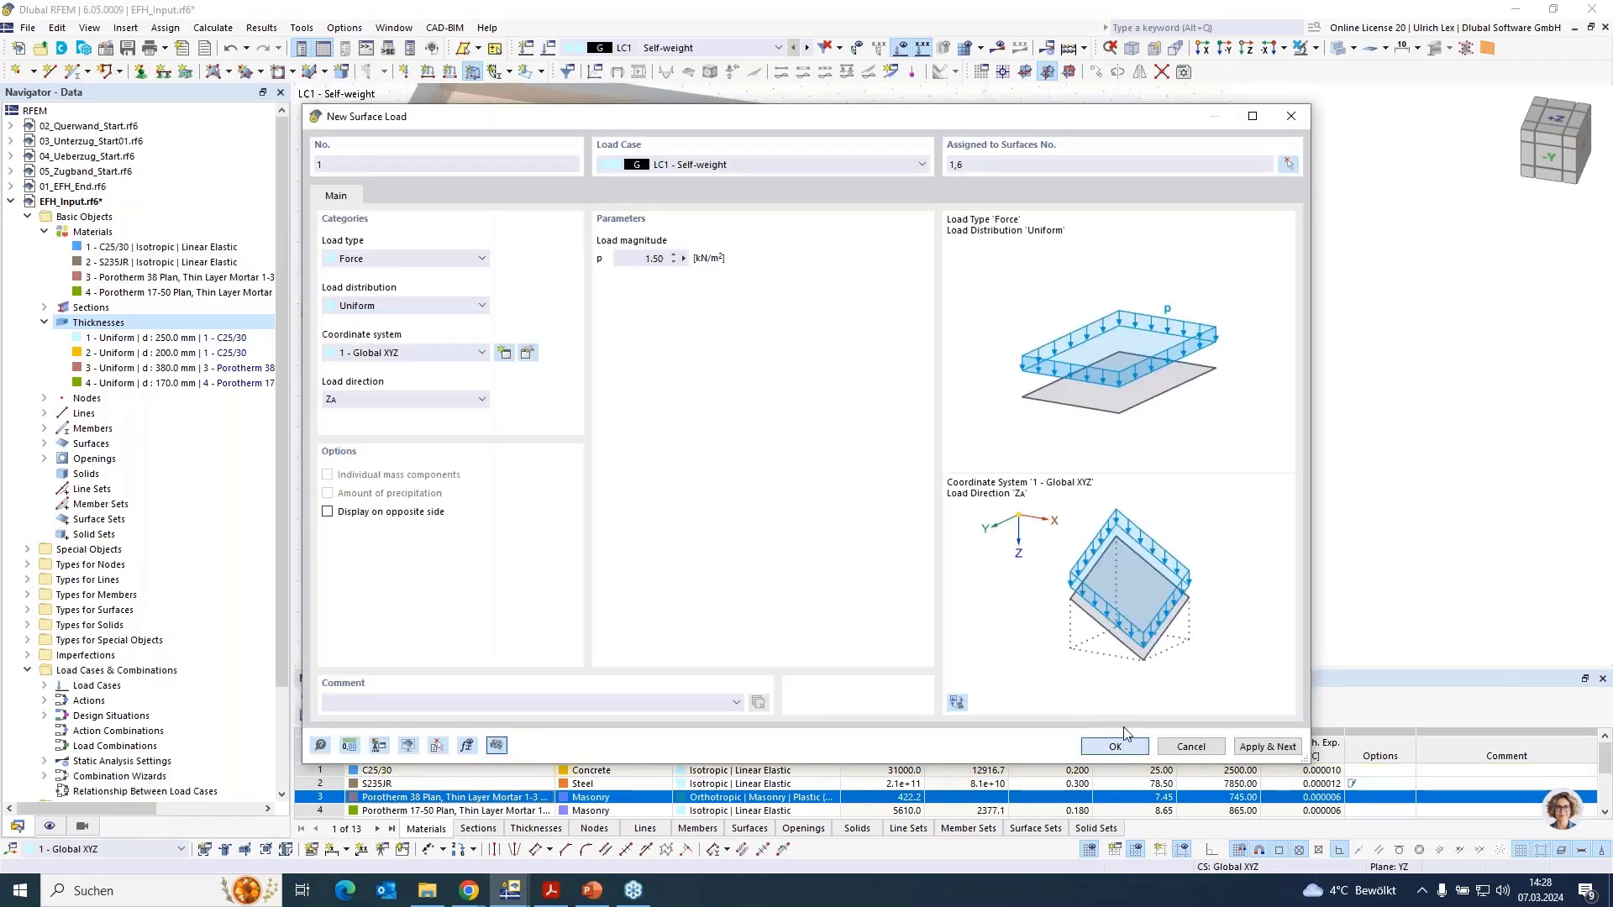
click(1115, 746)
Make load case LC2 the active load case
ctrl+middle_drag(1044, 133, 1180, 433)
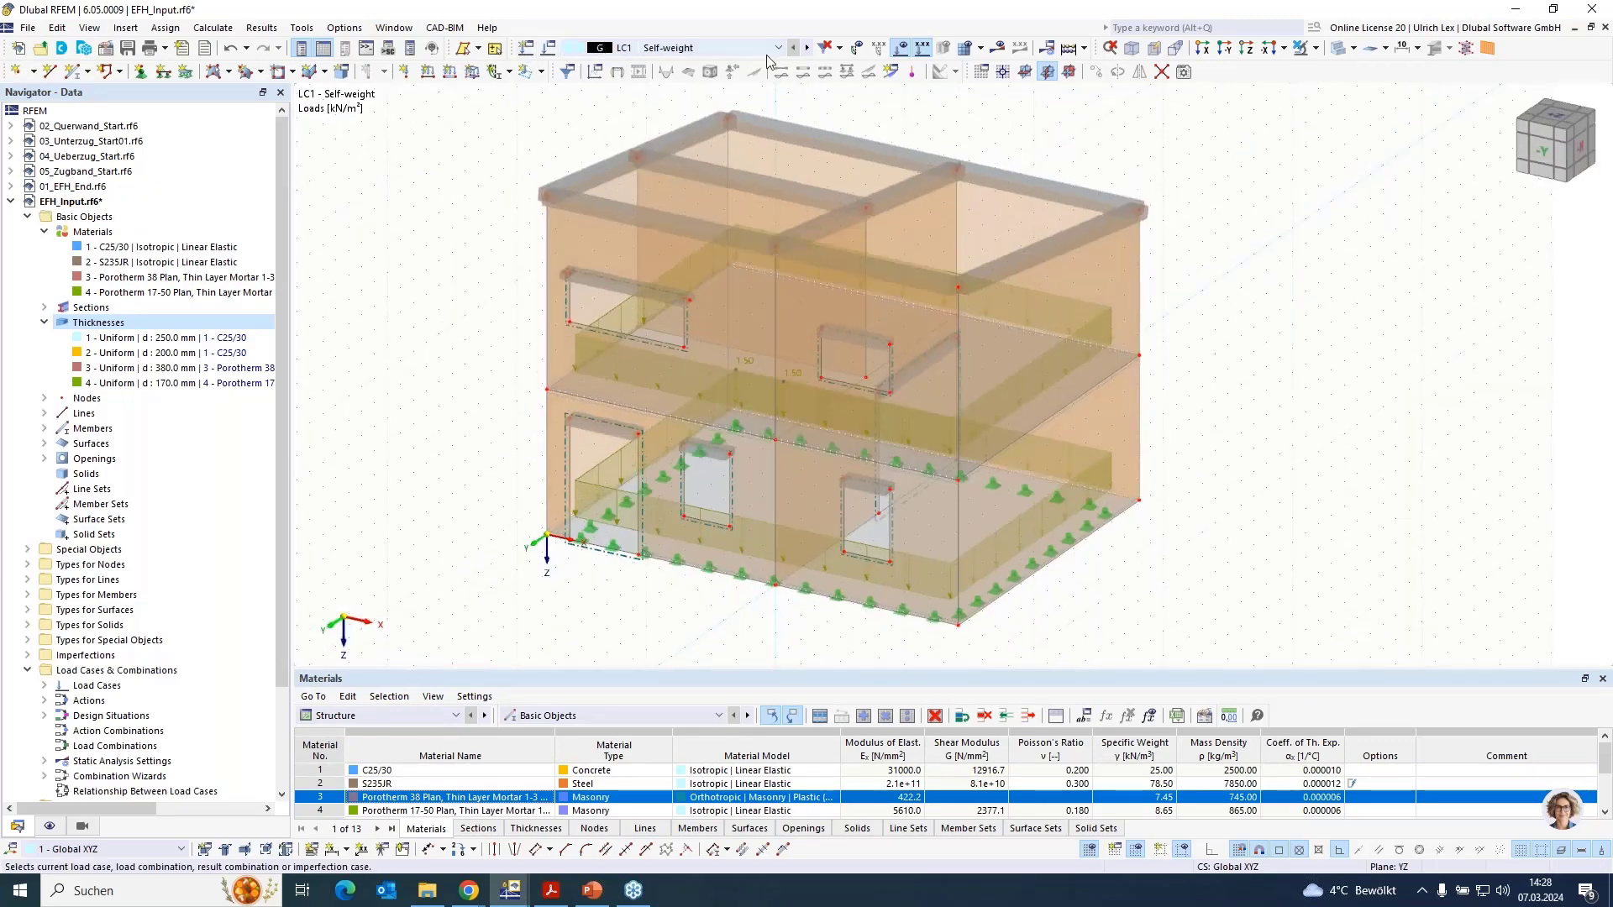
click(806, 47)
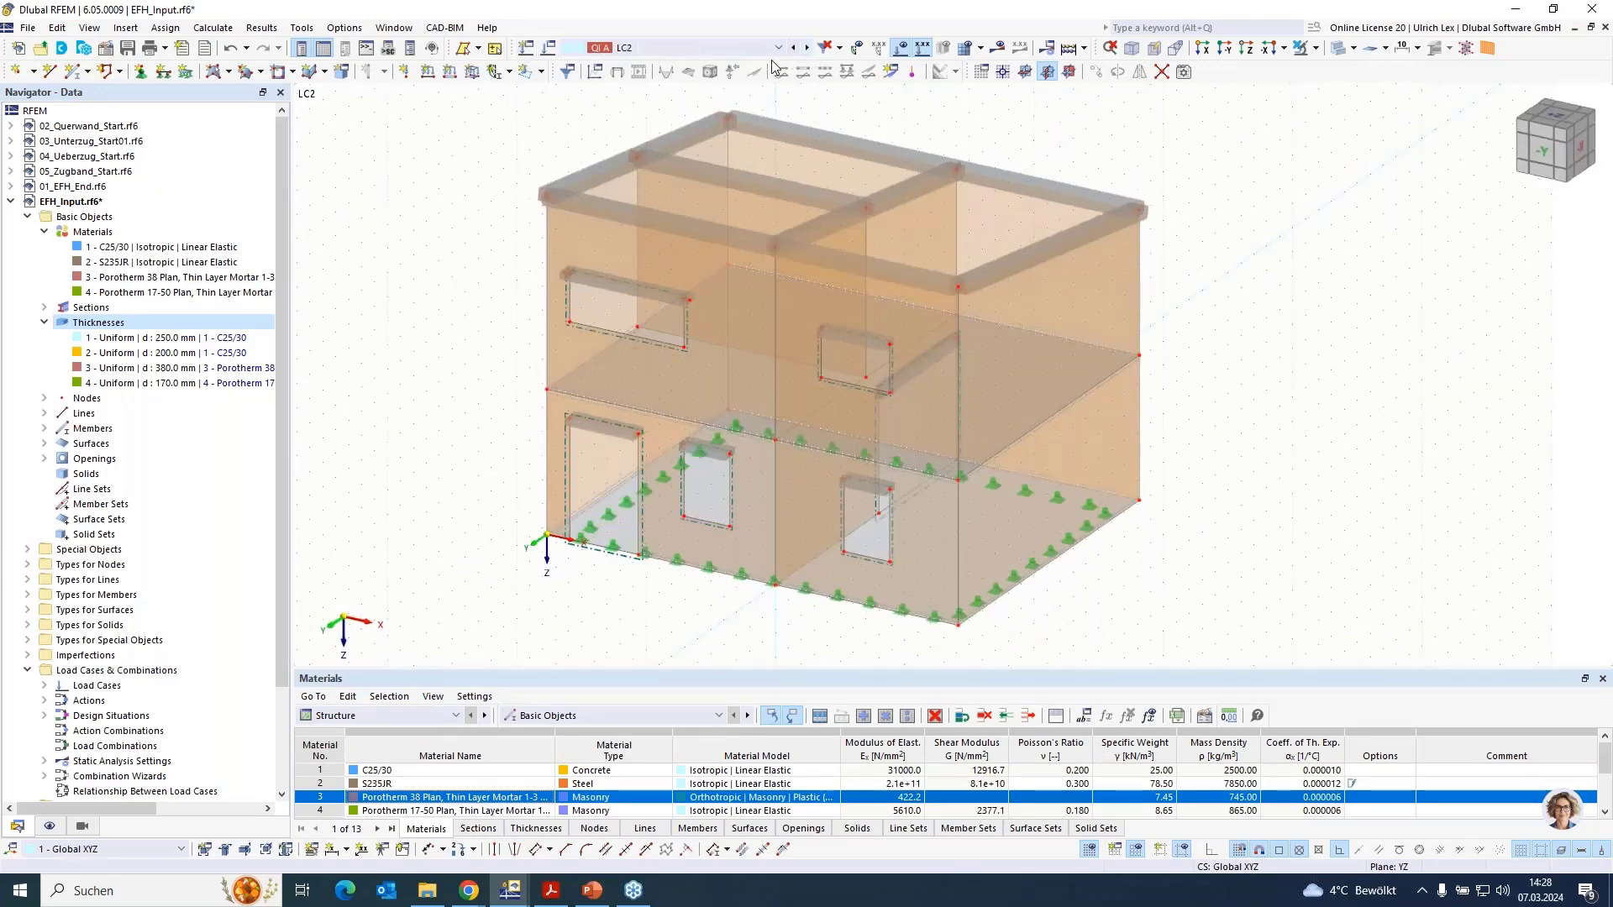
Apply a uniform surface load of 1.80 kN/m² in load case LC2 to the ground slab and the intermediate floor slab, surfaces 1 and 6
click(536, 68)
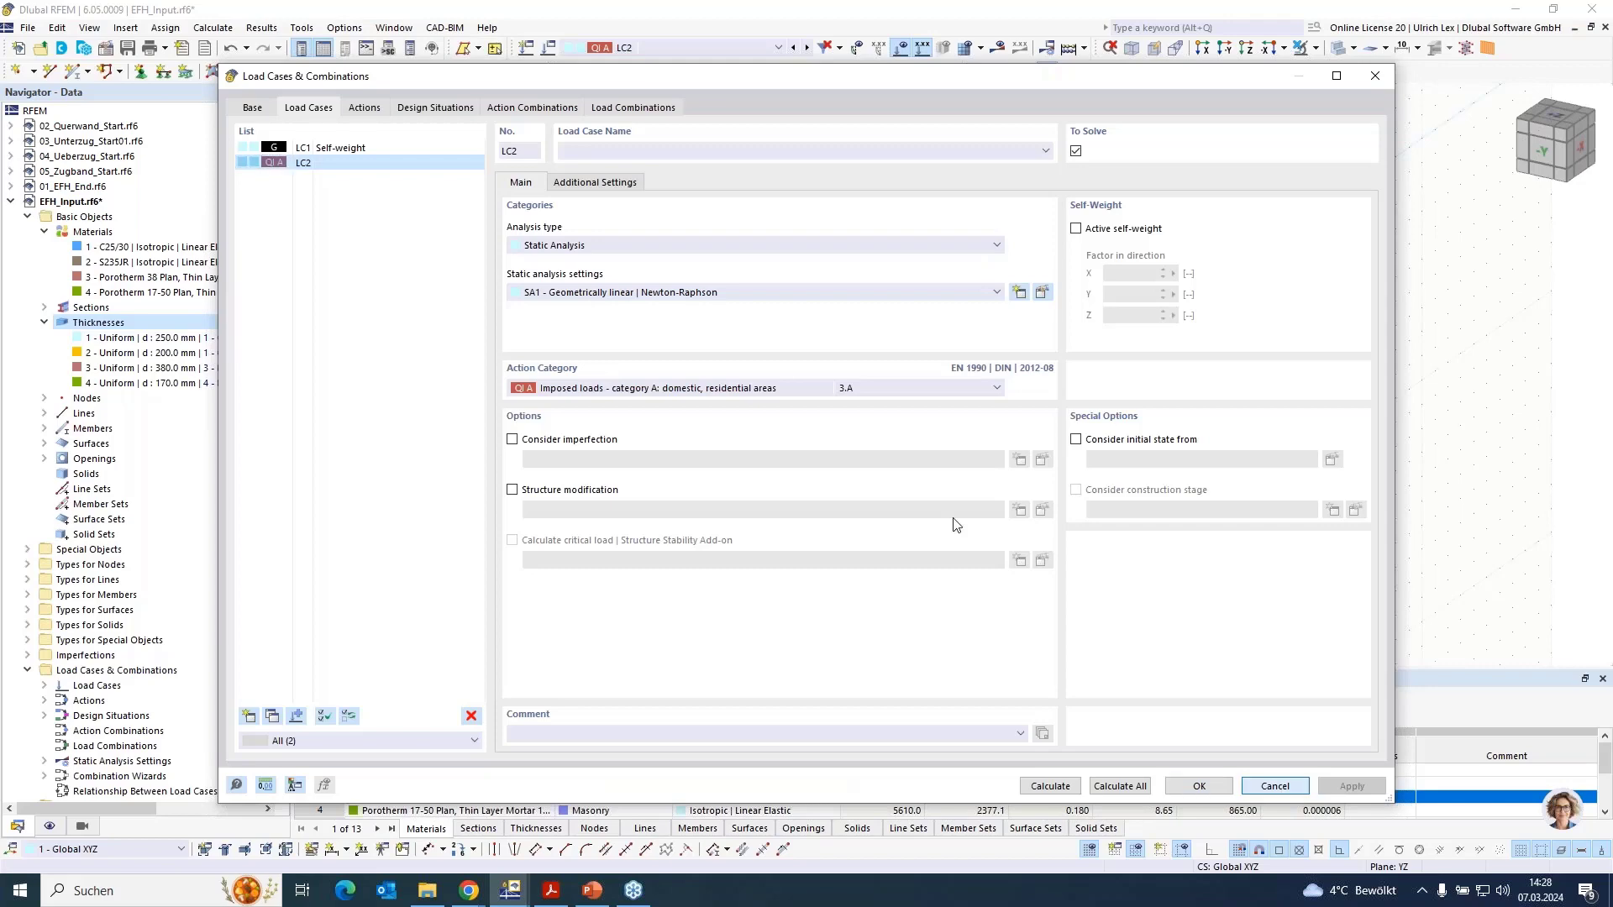
key(Escape)
click(472, 73)
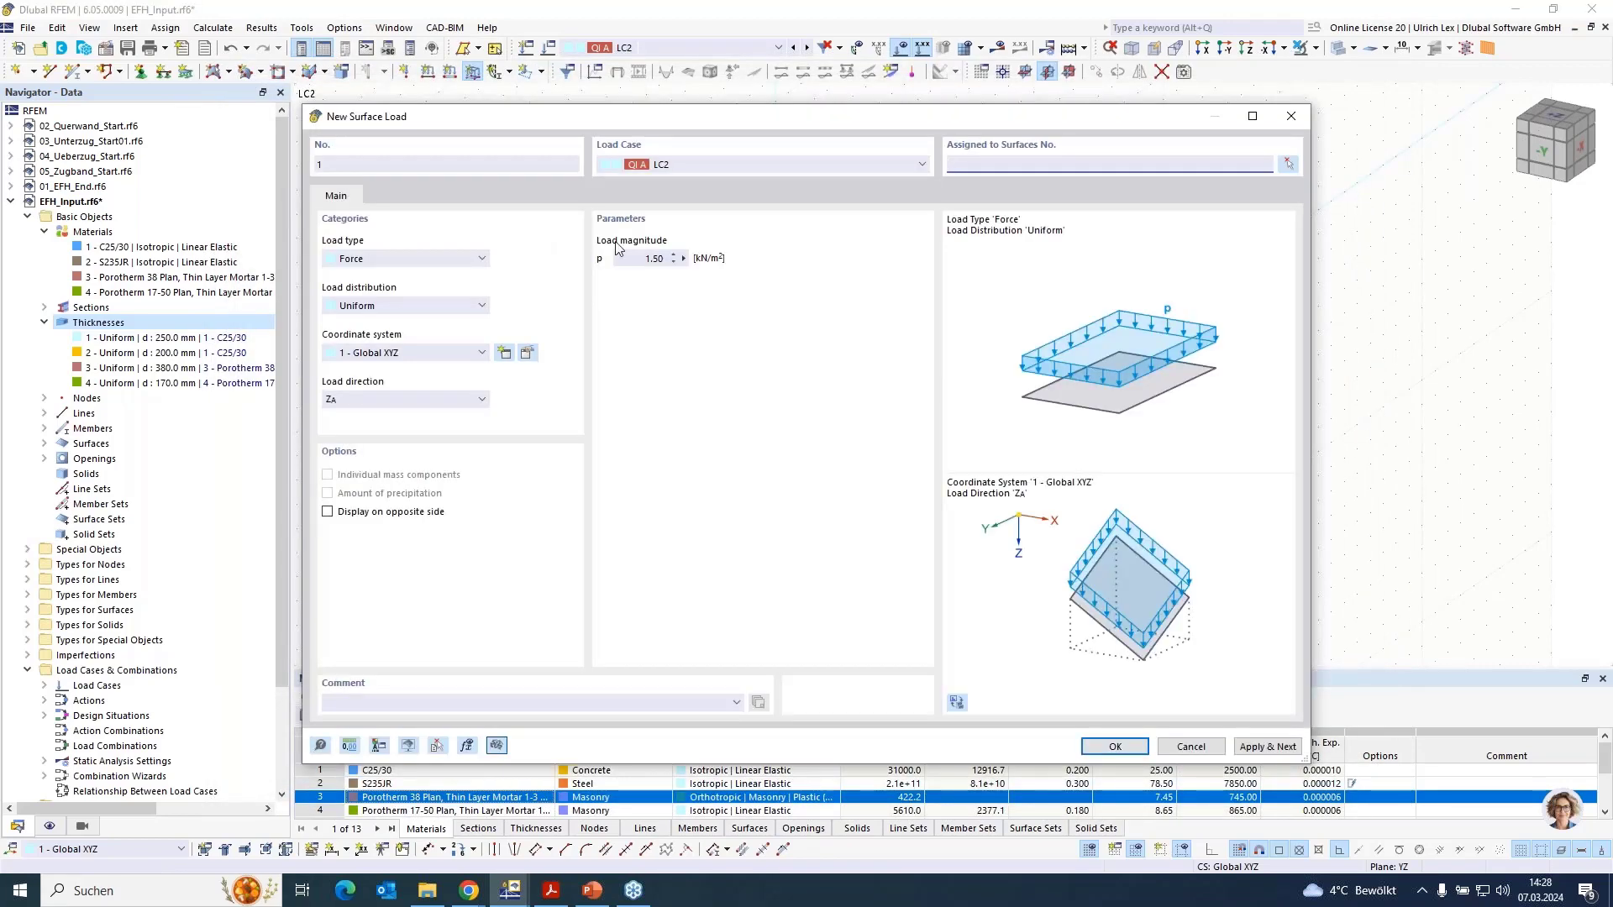
click(643, 258)
click(1288, 164)
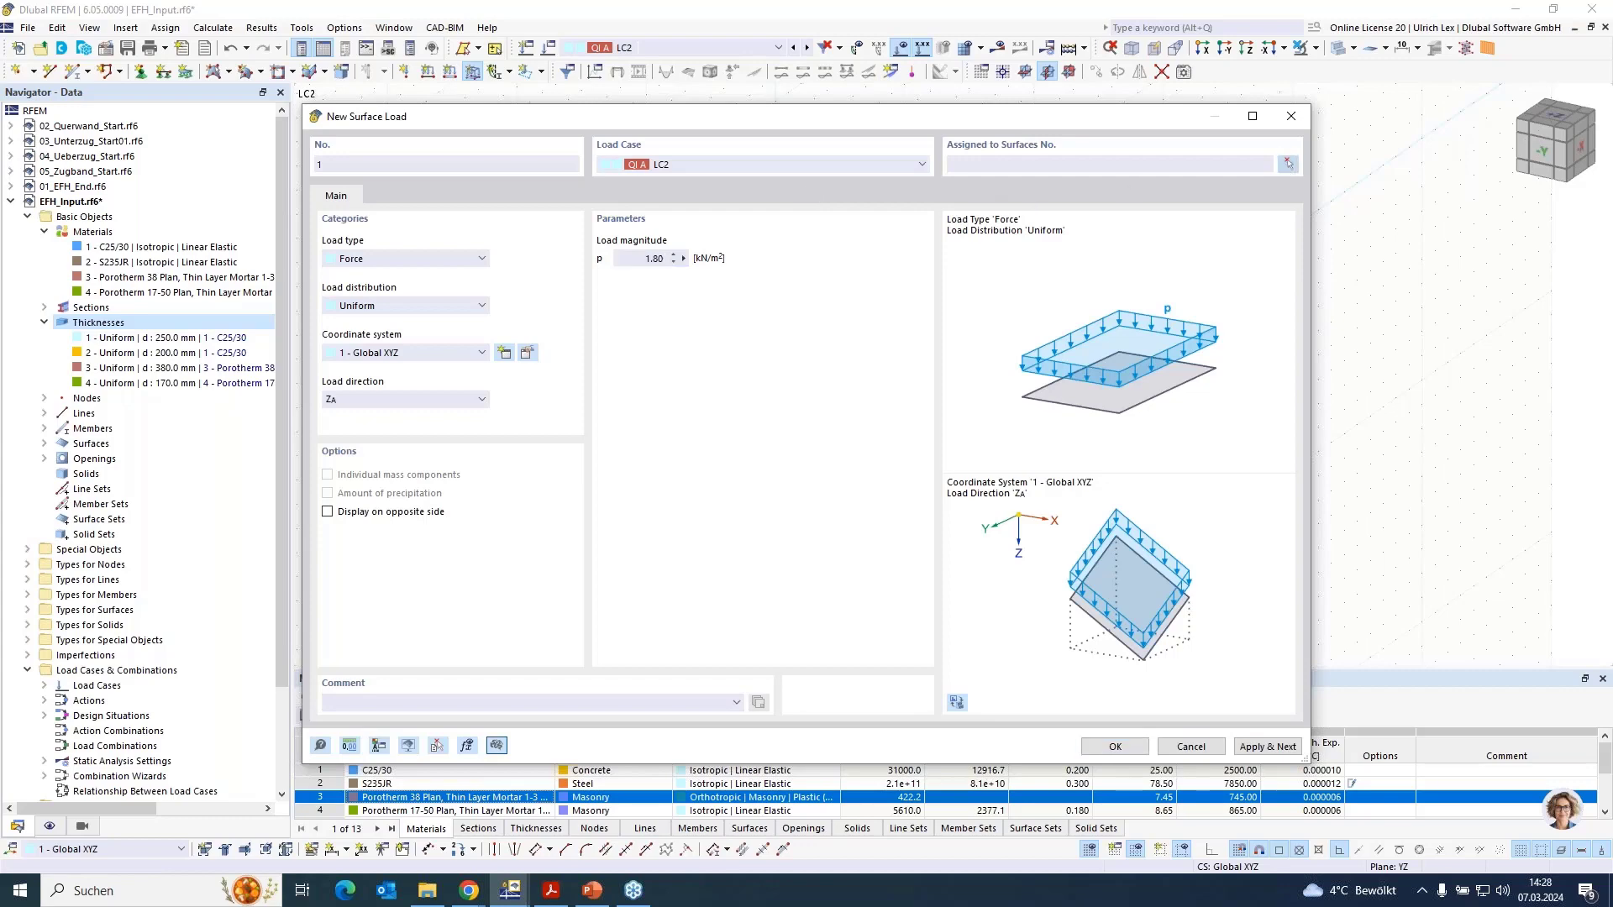
click(631, 535)
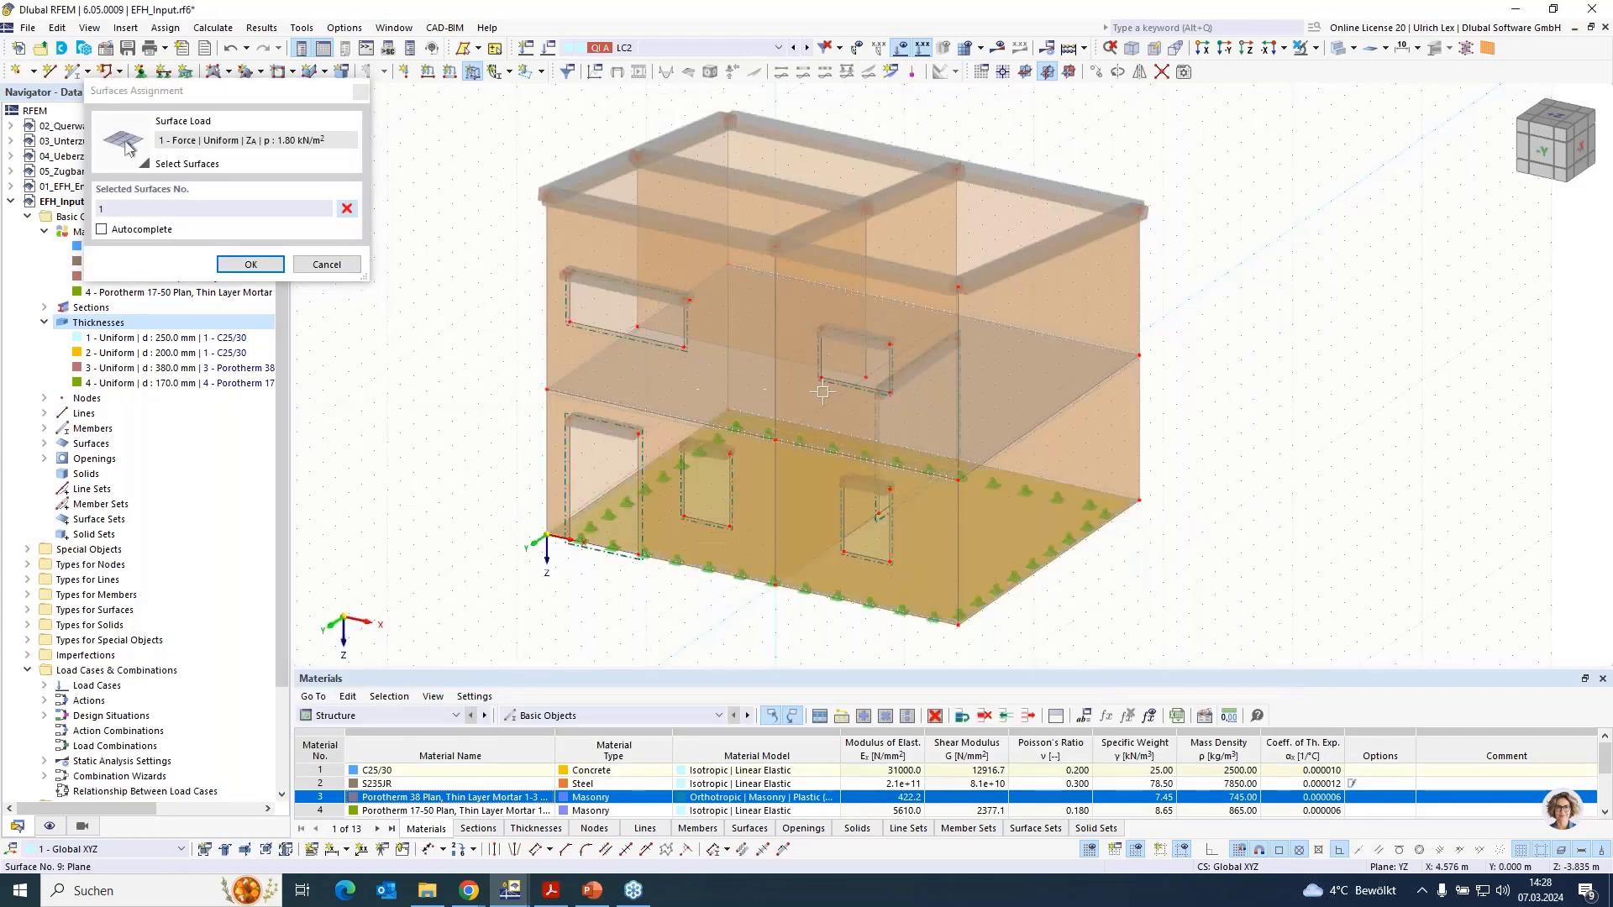
ctrl+middle_drag(1323, 454, 991, 312)
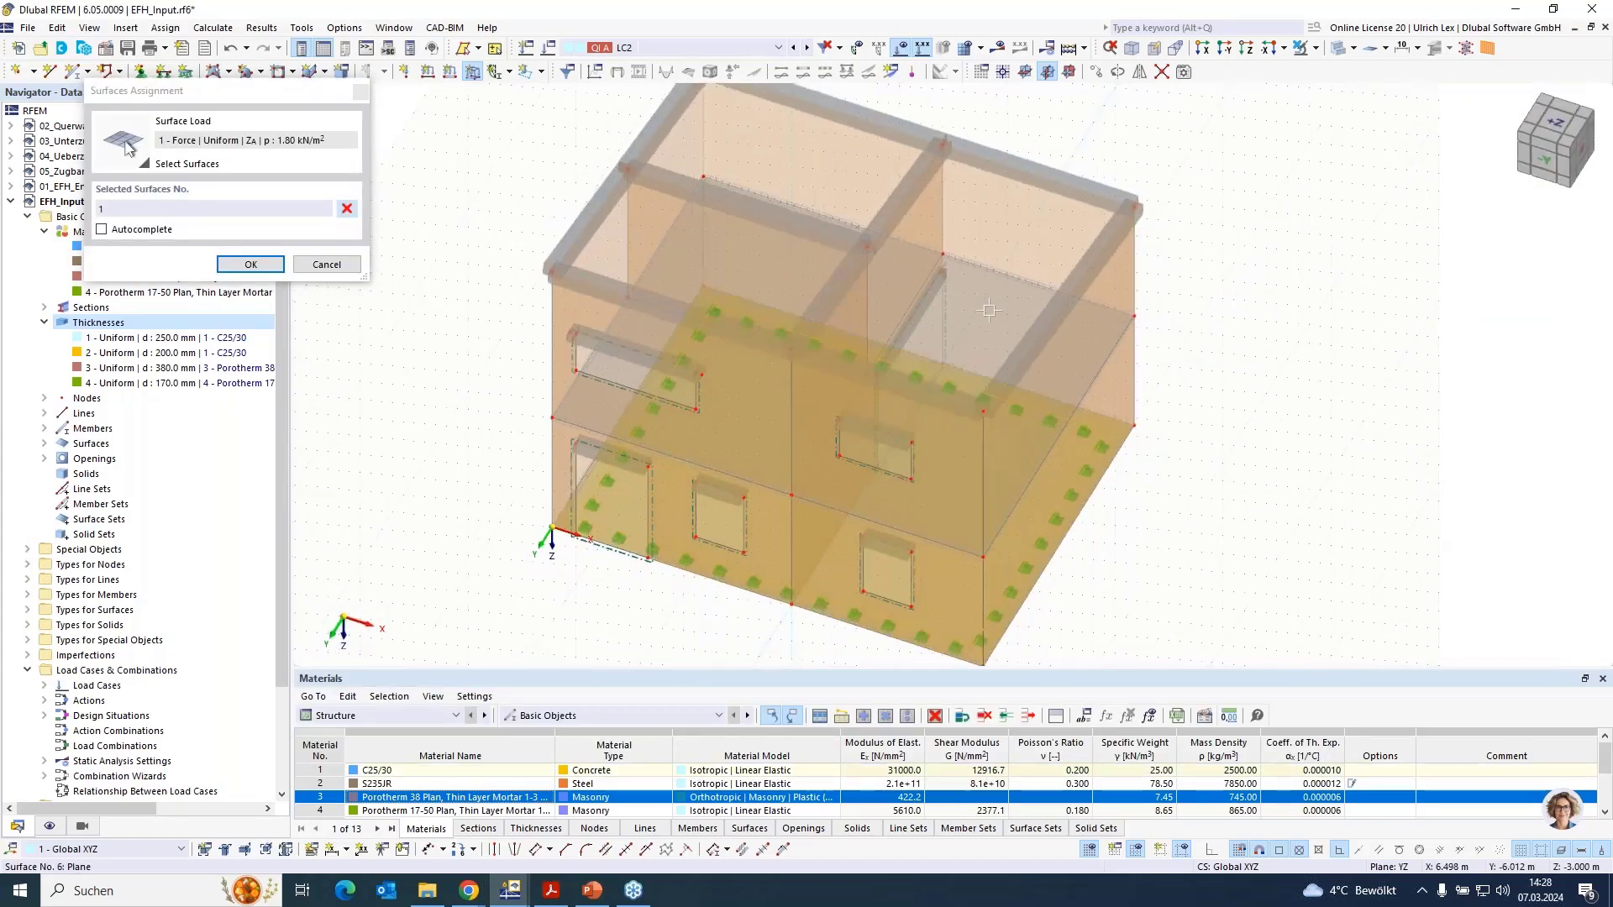
click(987, 310)
click(250, 263)
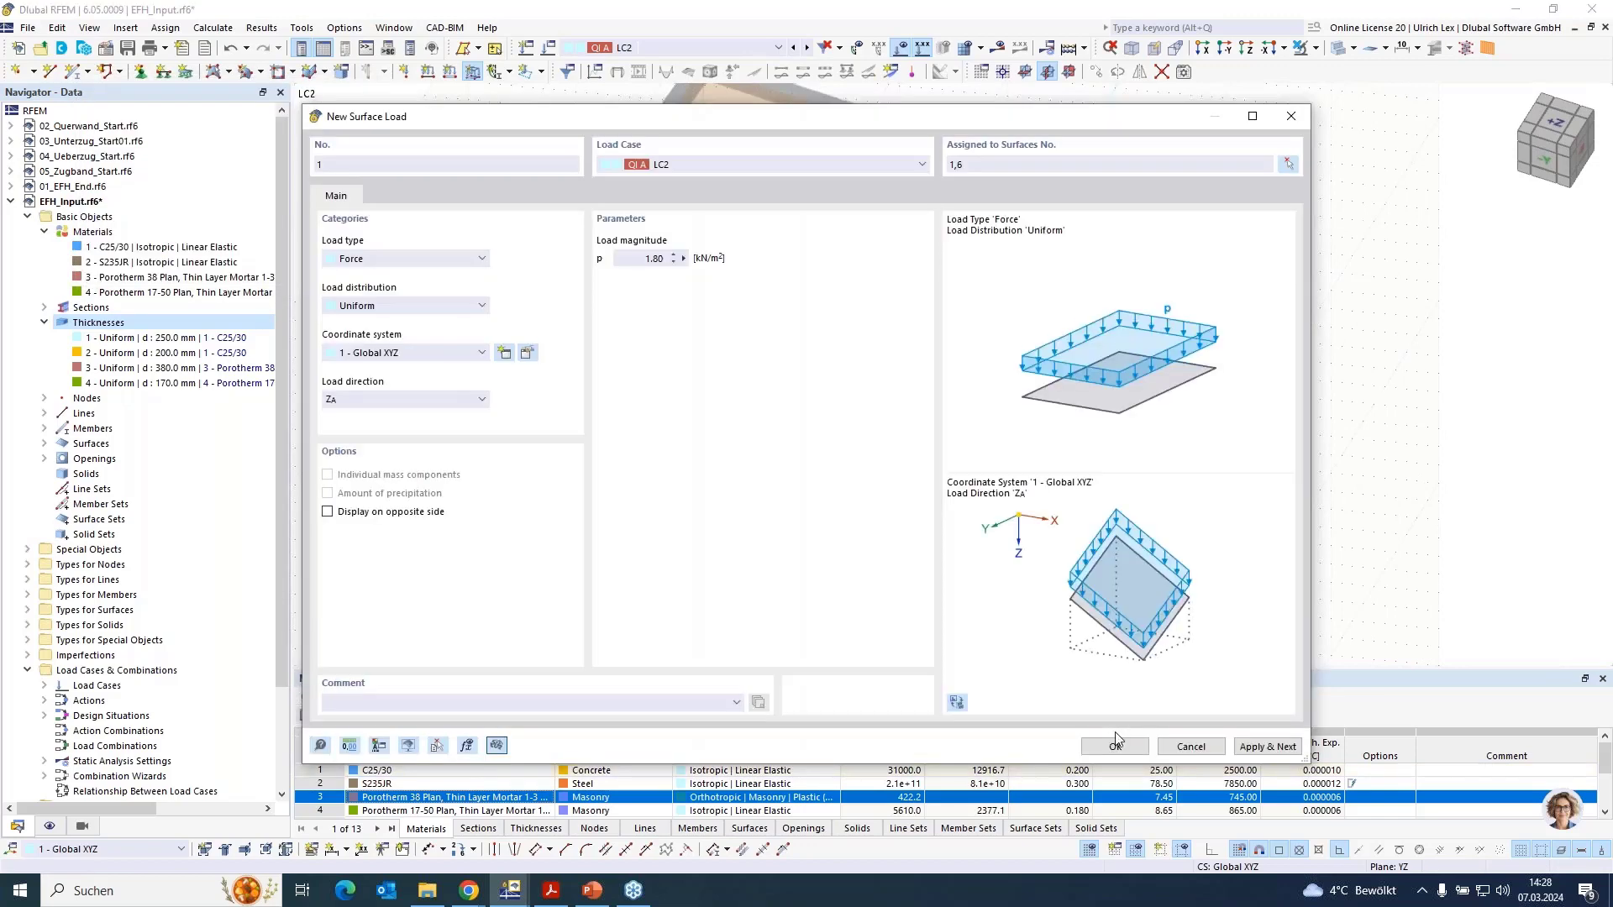
click(1112, 746)
ctrl+middle_drag(1260, 571, 1243, 466)
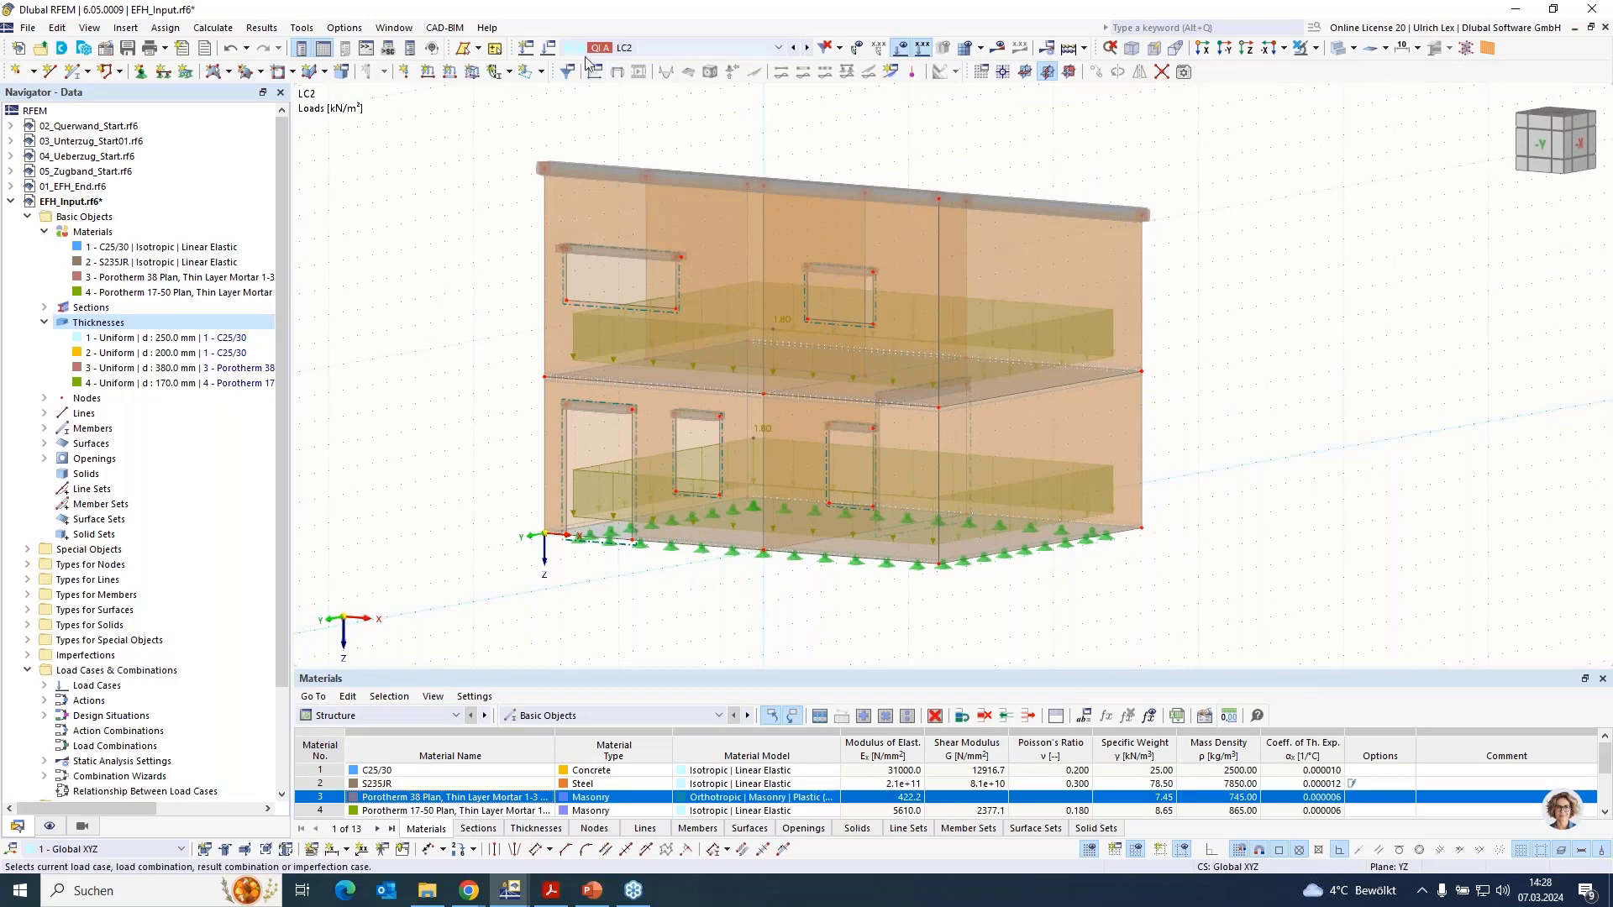
Set the design situations' combination wizard 1 to static analysis settings SA1 - Geometrically linear | Newton-Raphson
double_click(601, 50)
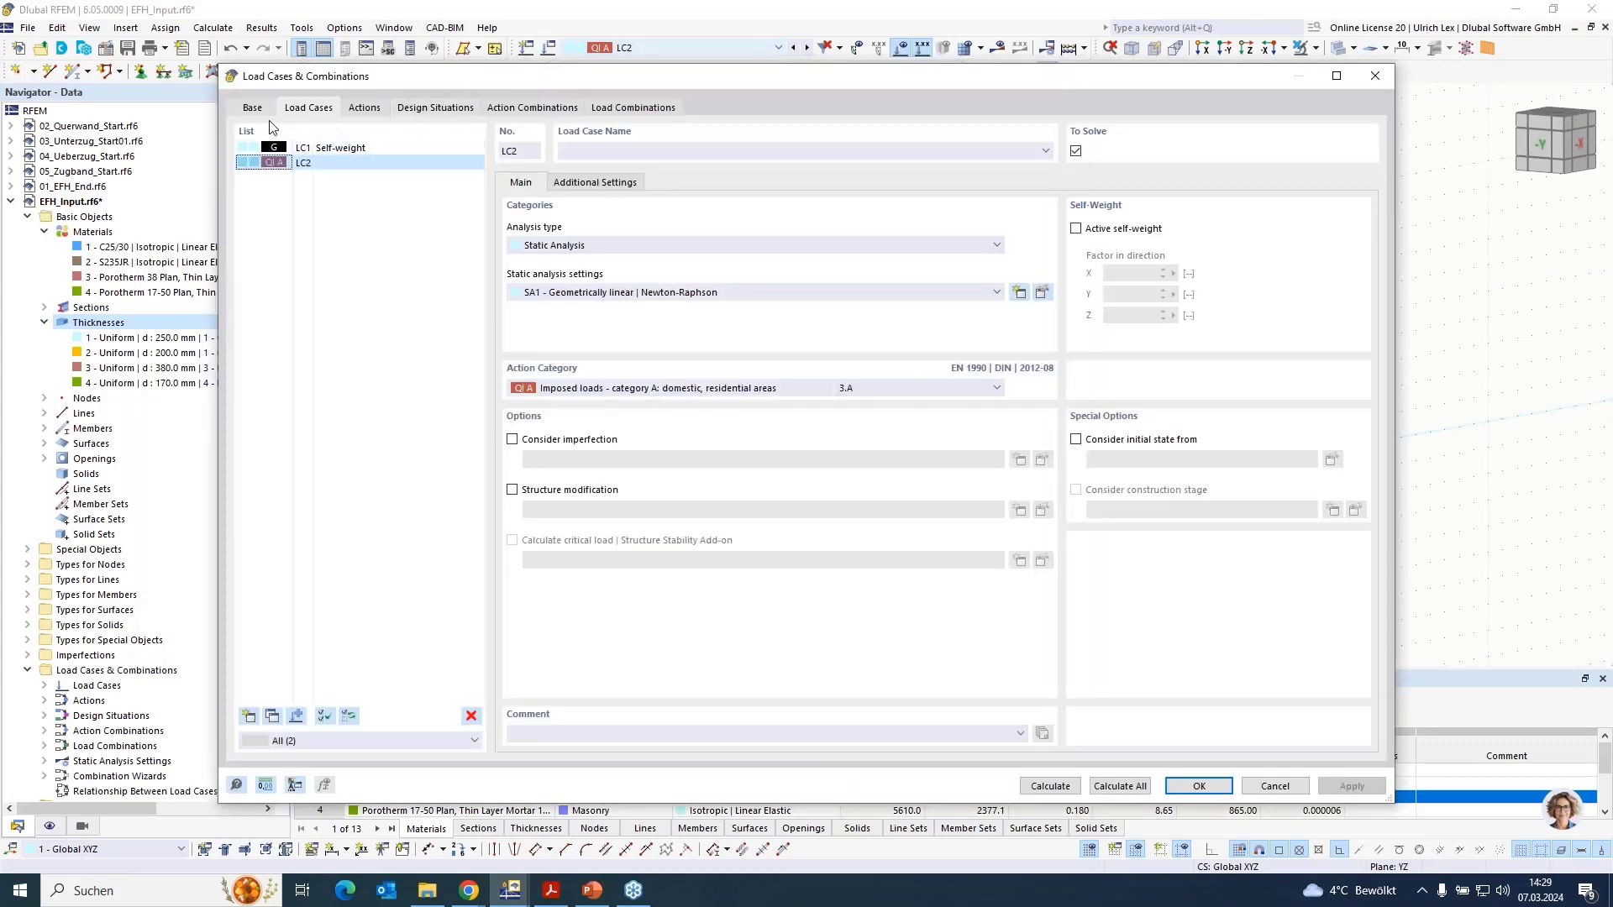
click(256, 109)
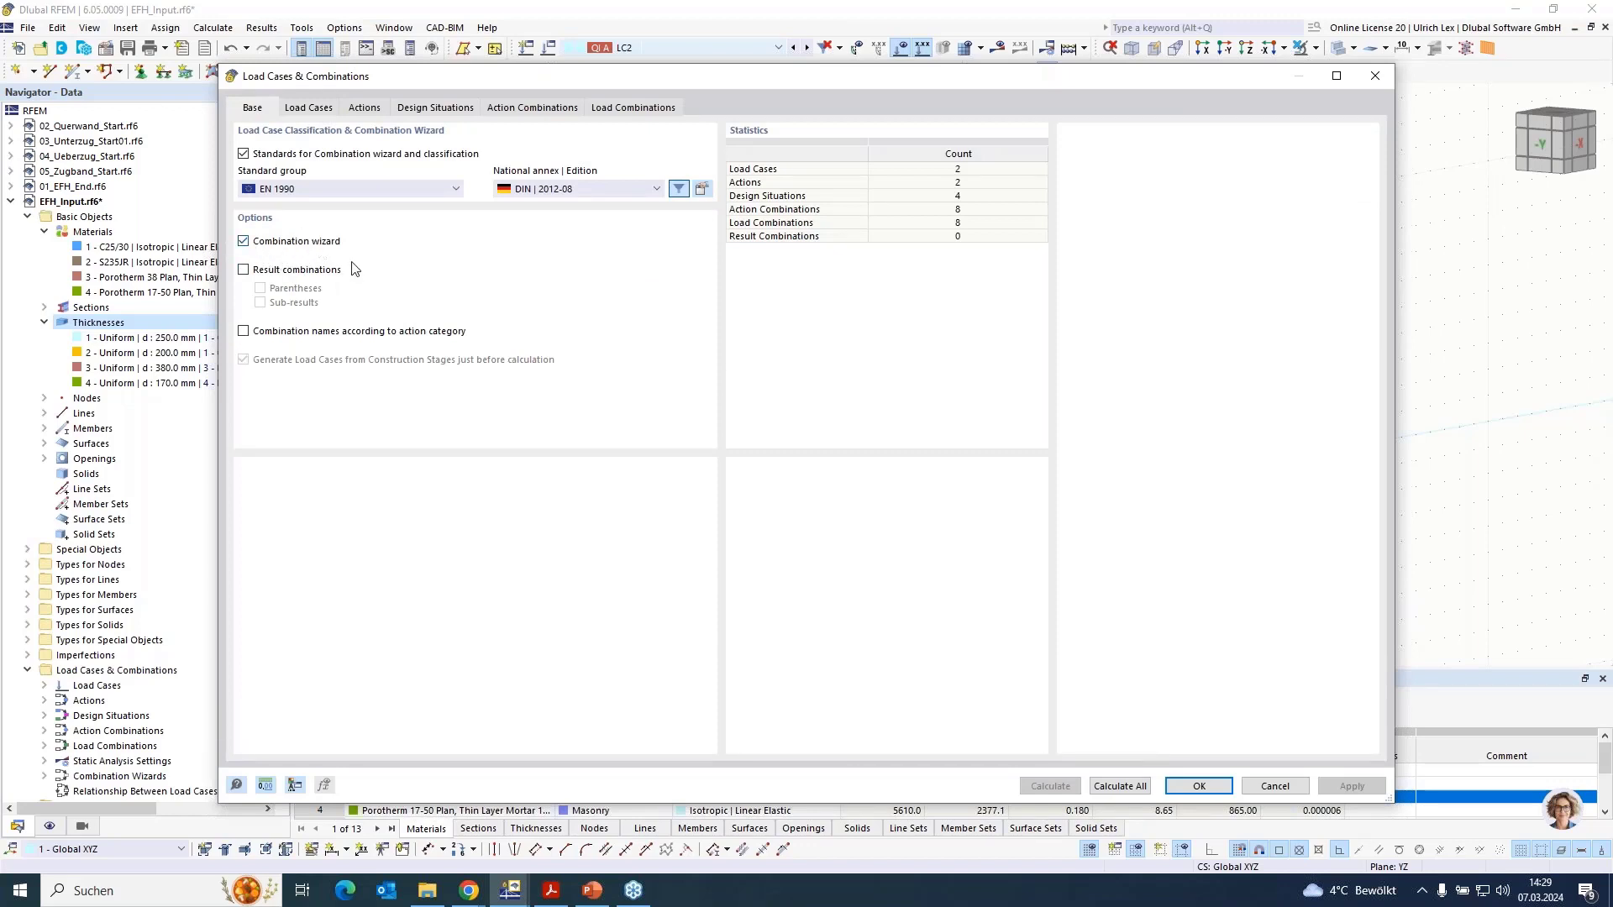
click(395, 108)
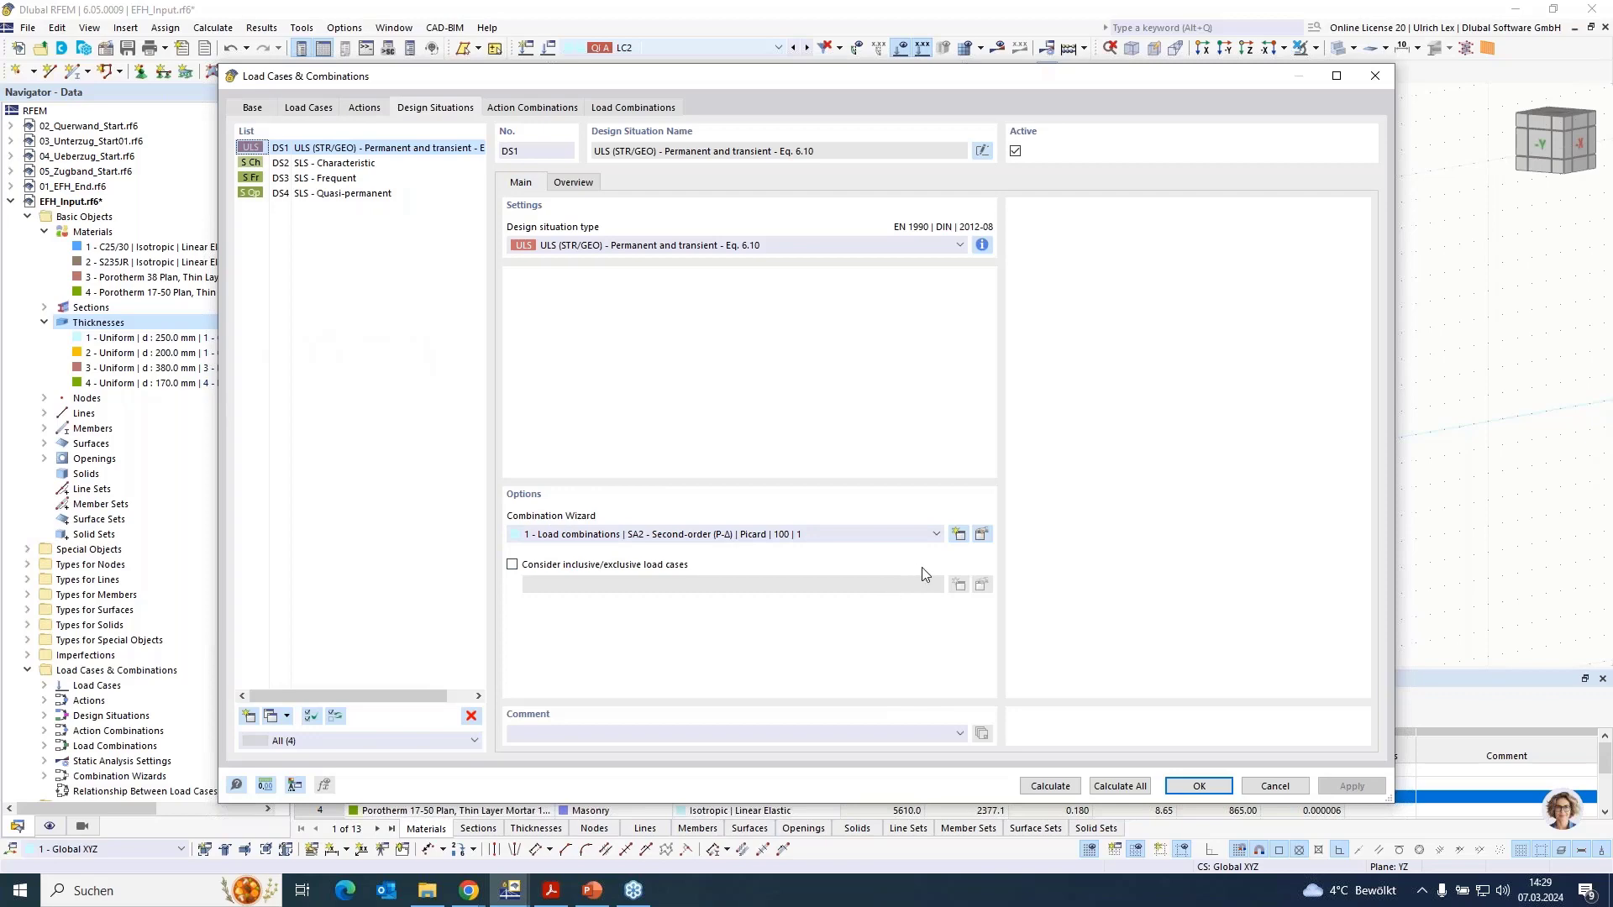
click(982, 535)
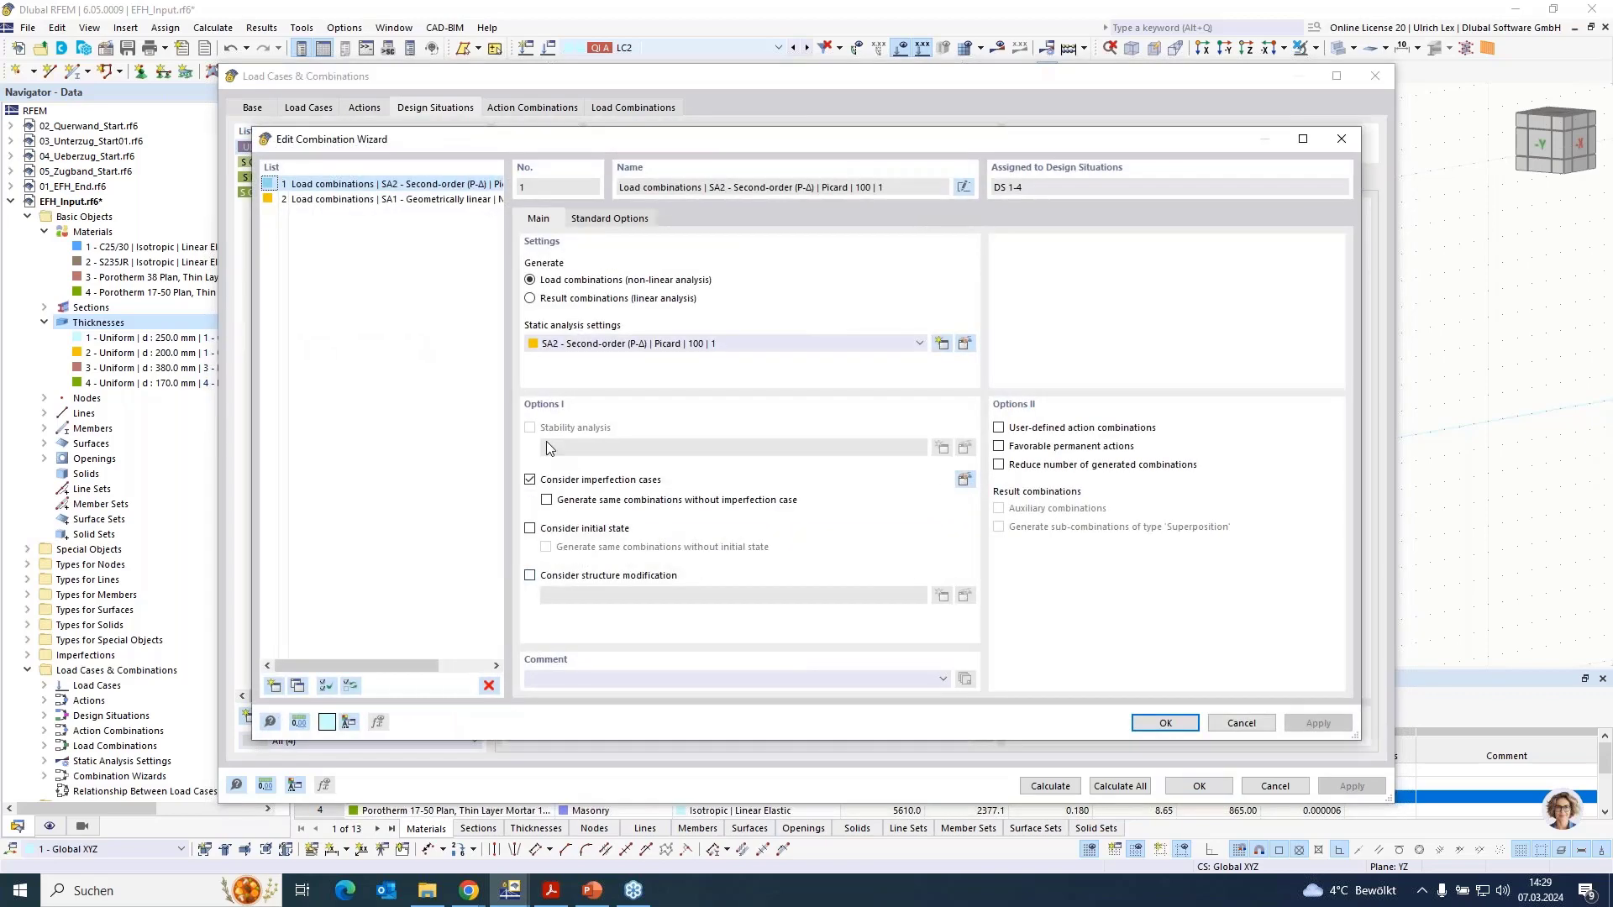
click(742, 345)
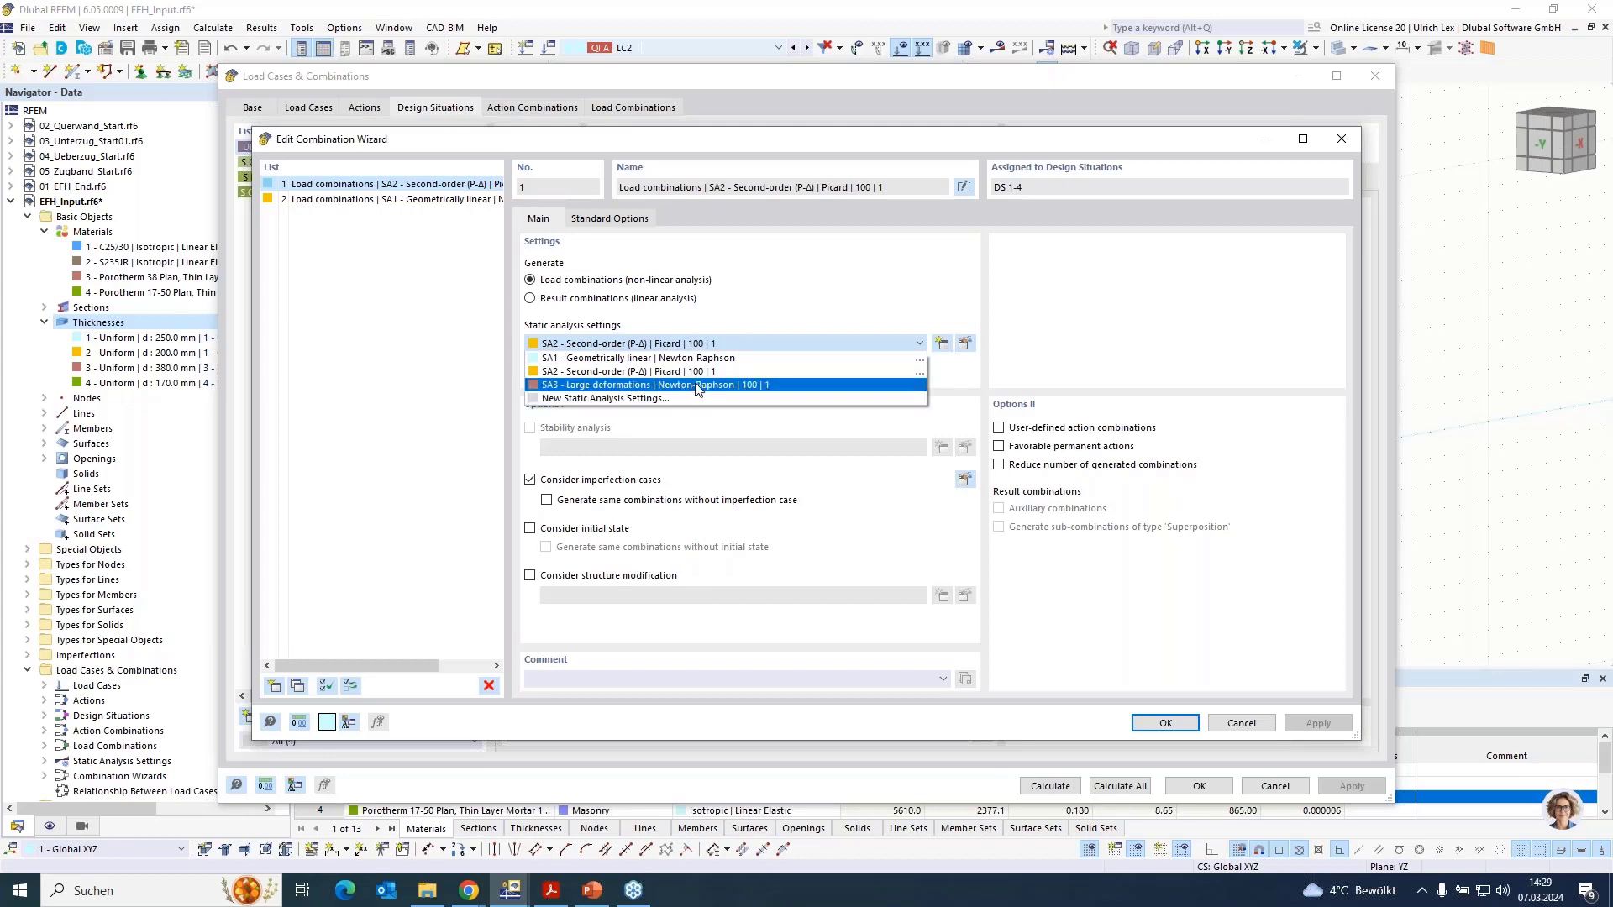
click(757, 359)
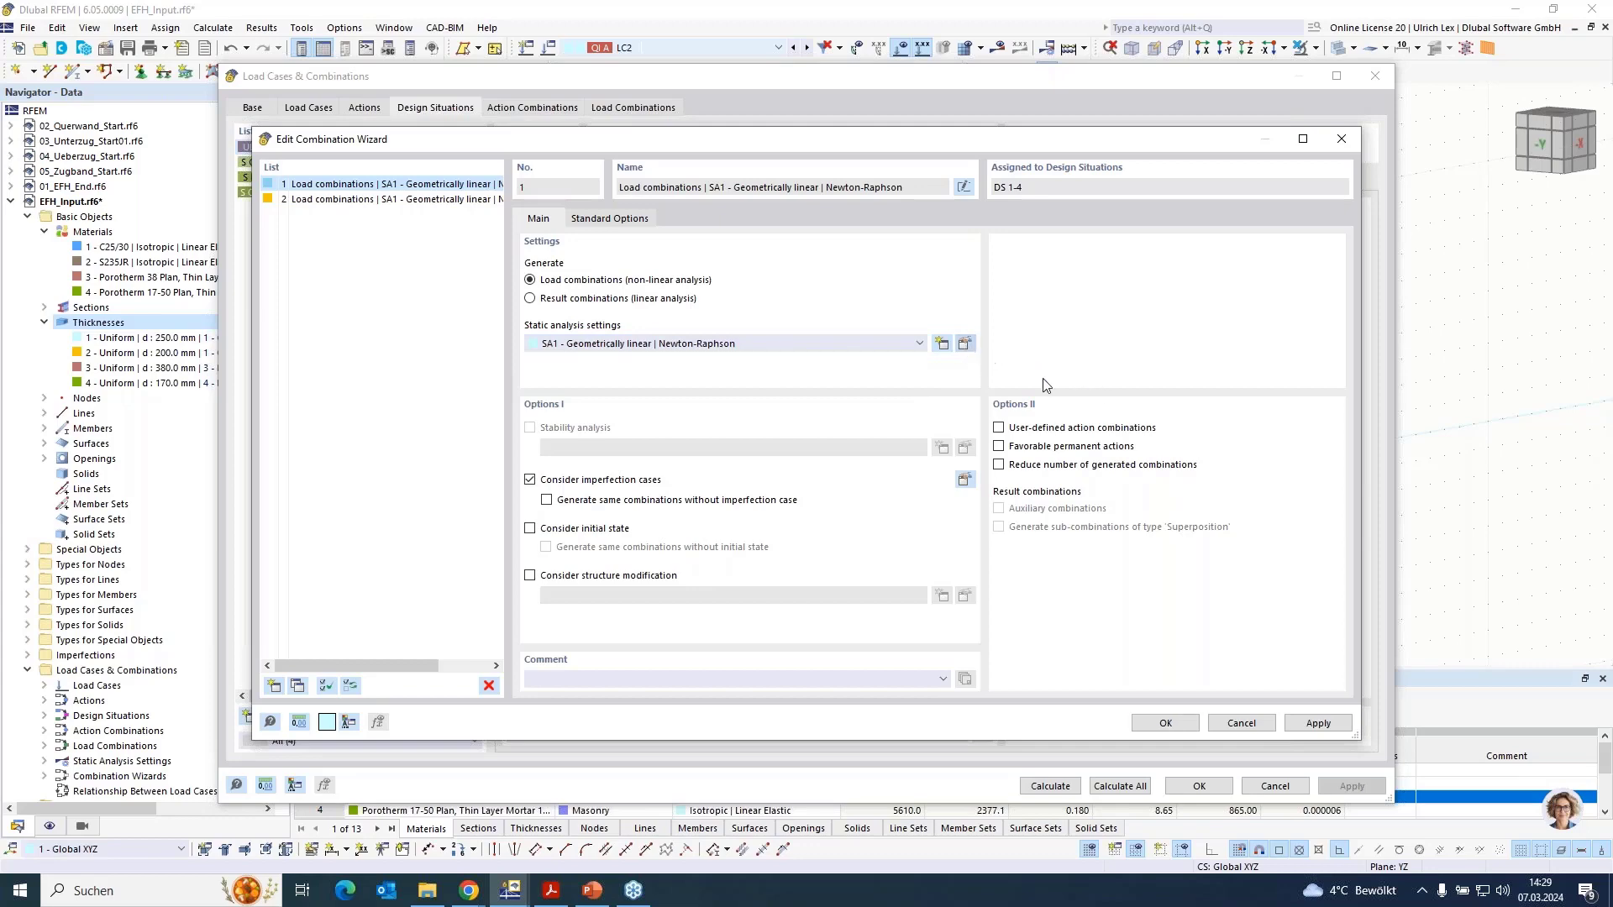
Configure SA1 with 3 load increments, a maximum of 500 iterations and saved results for all load increments, and accept the combination wizard
click(964, 343)
drag(924, 153, 881, 116)
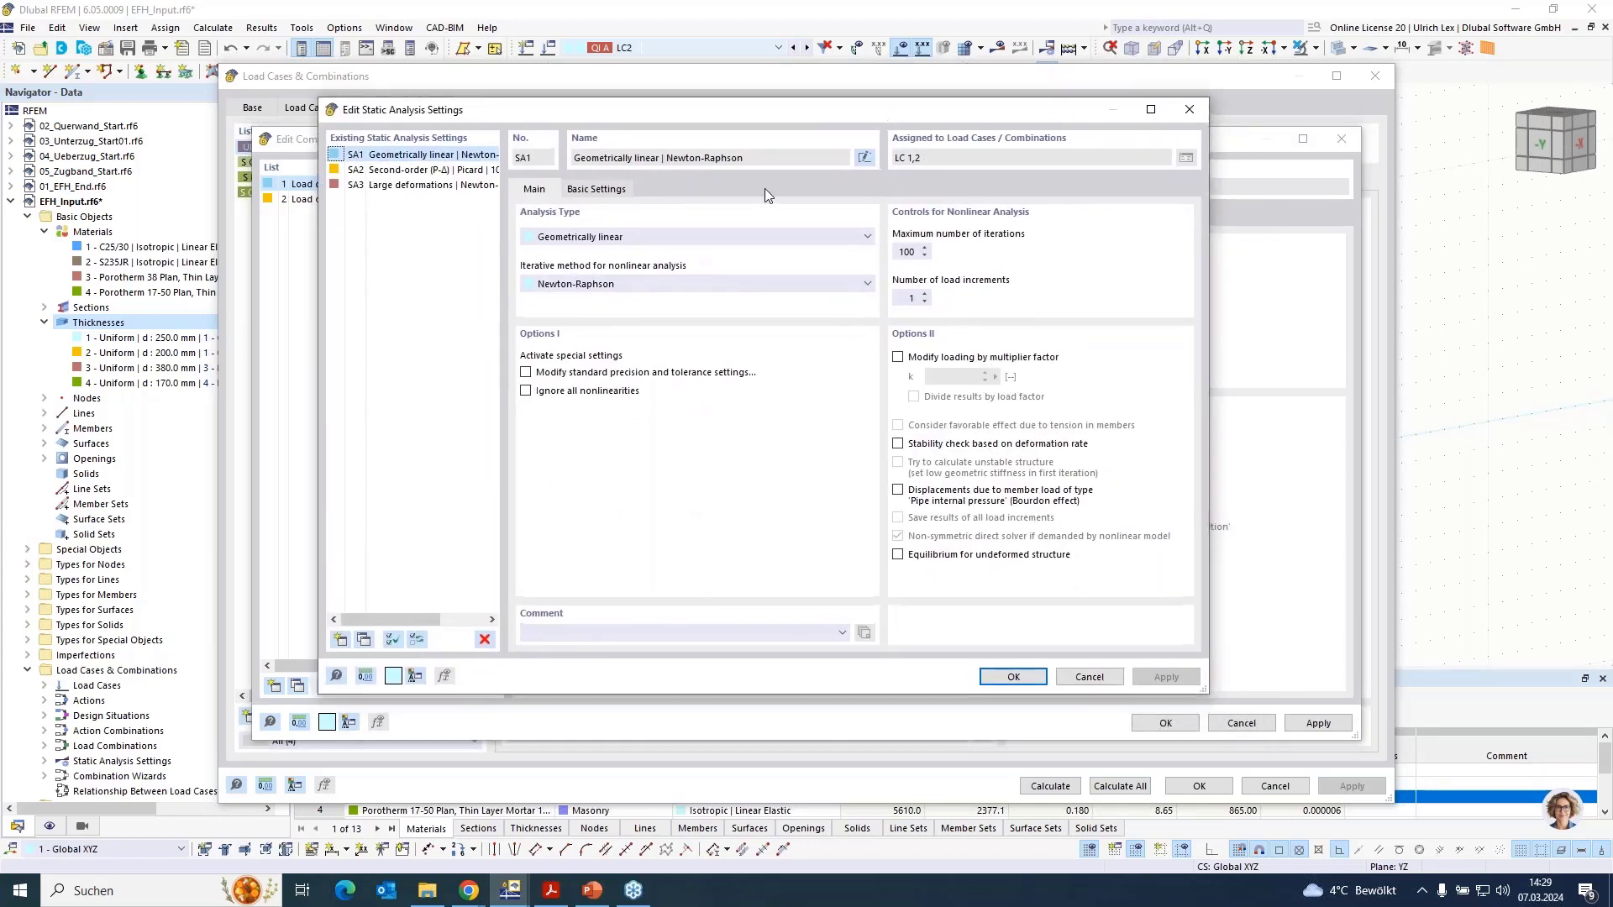
double_click(916, 298)
click(900, 252)
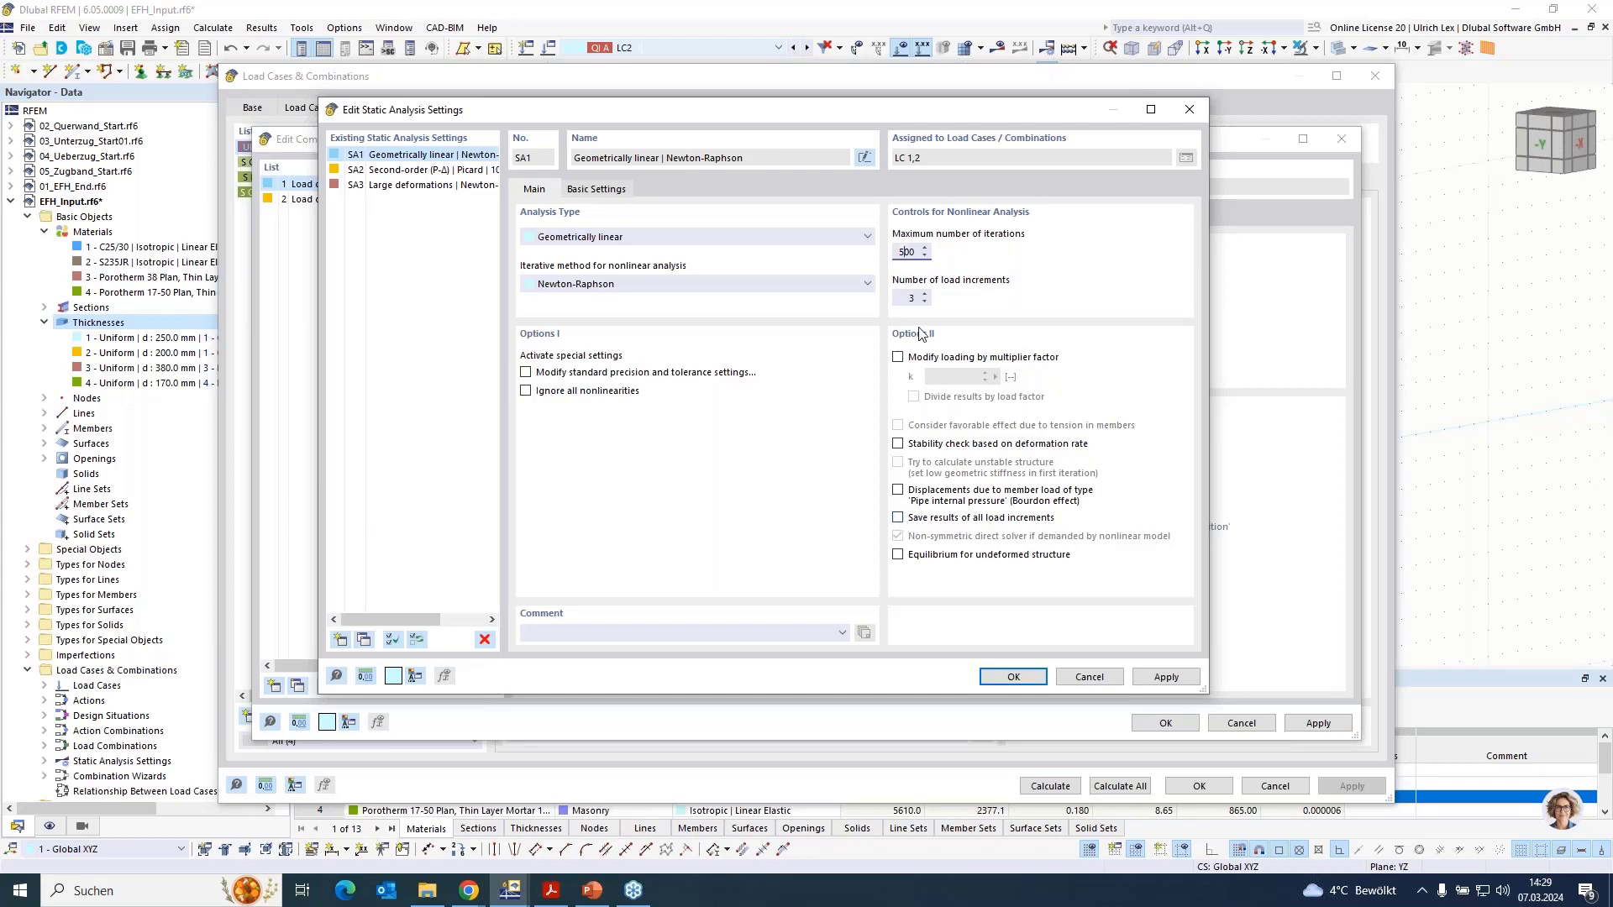
click(898, 519)
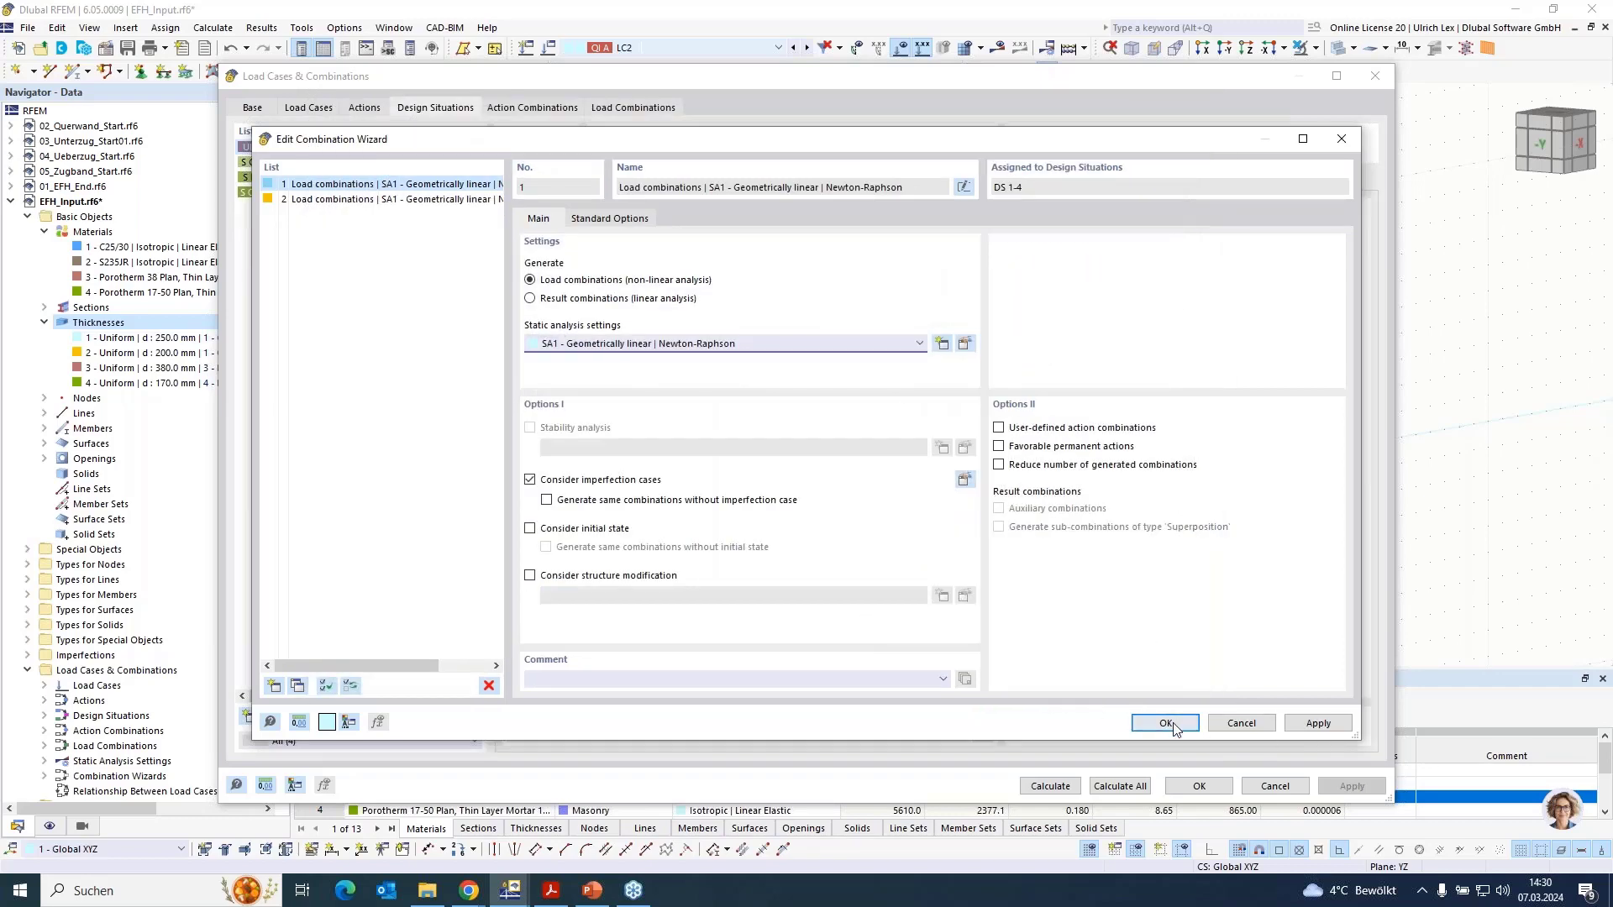
click(1167, 723)
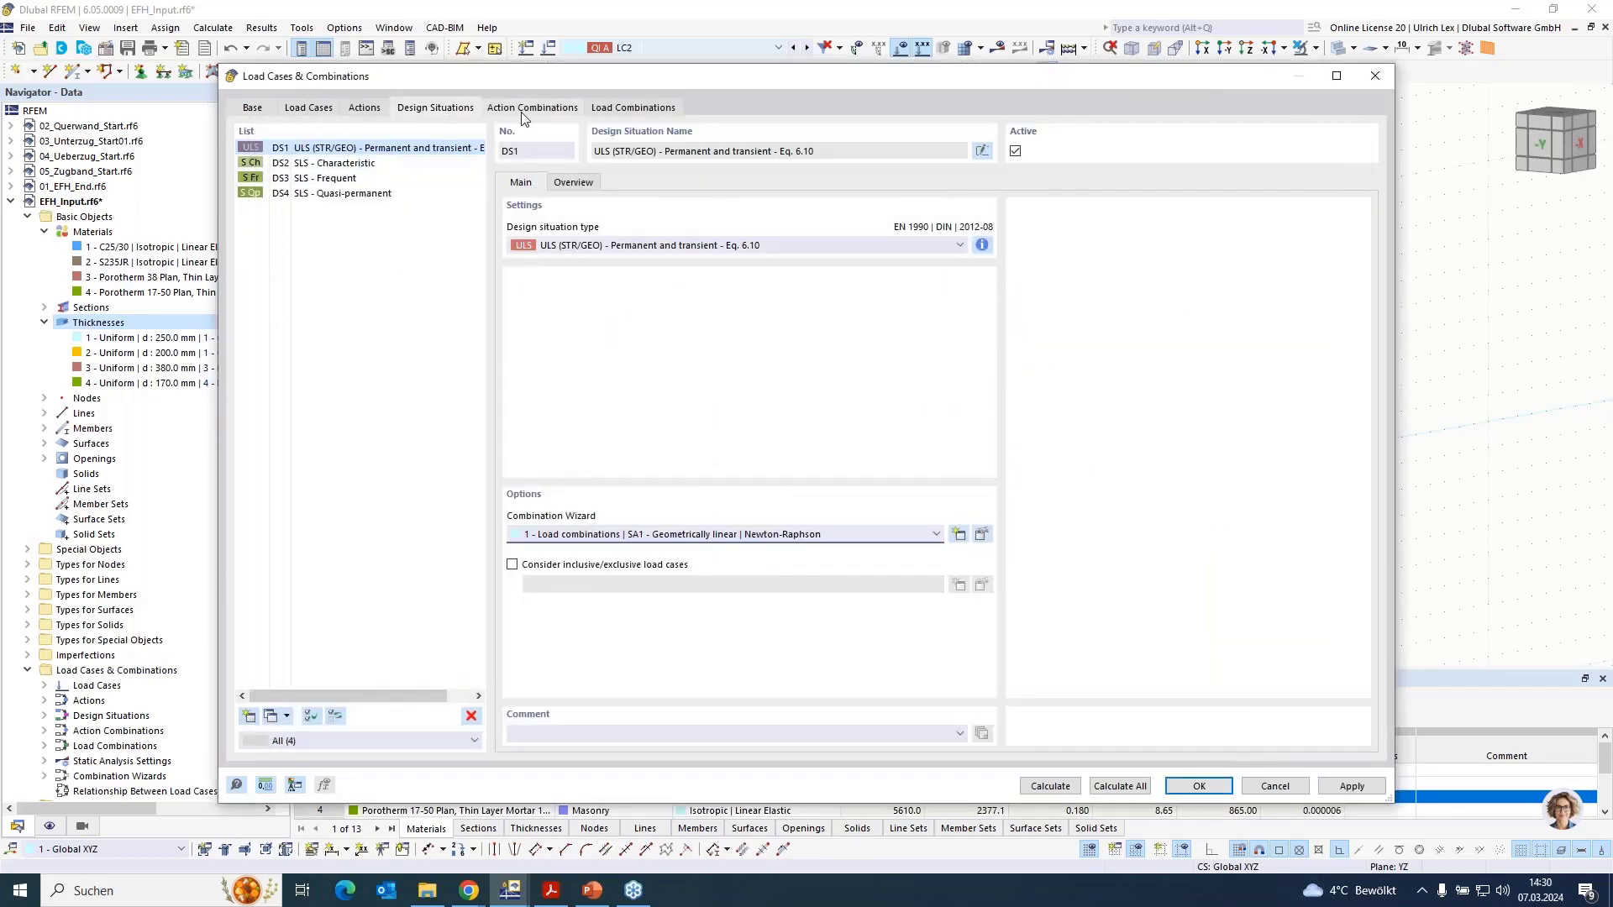
Select load combination CO2 (1.35 * LC1 + 1.50 * LC2) and accept the load cases and combinations
click(633, 107)
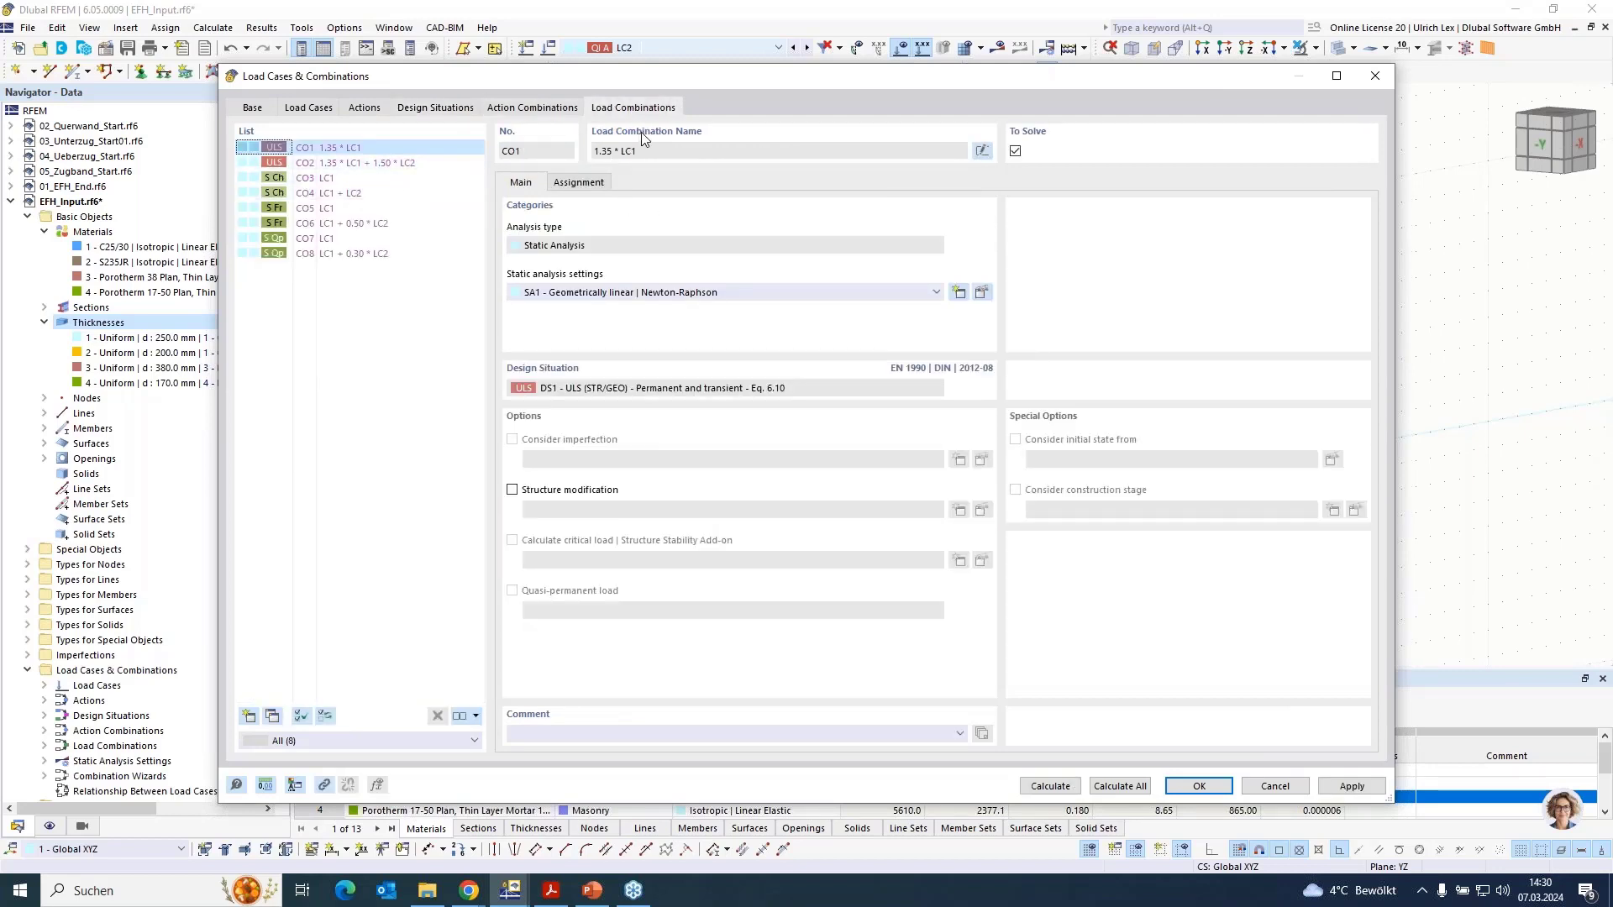
click(397, 164)
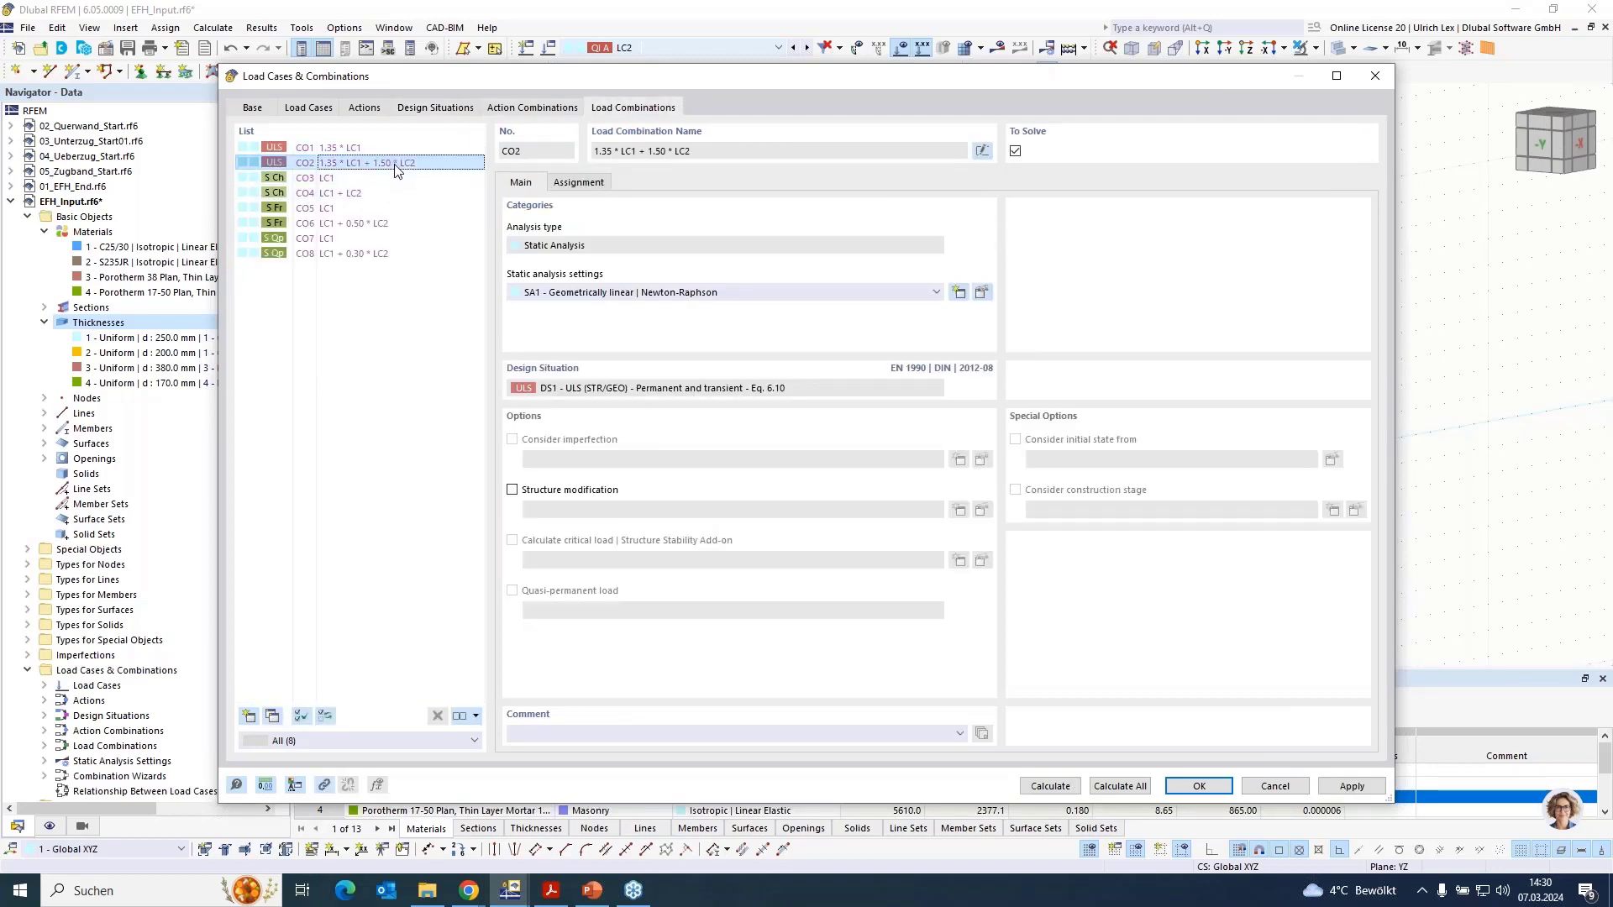
click(1223, 790)
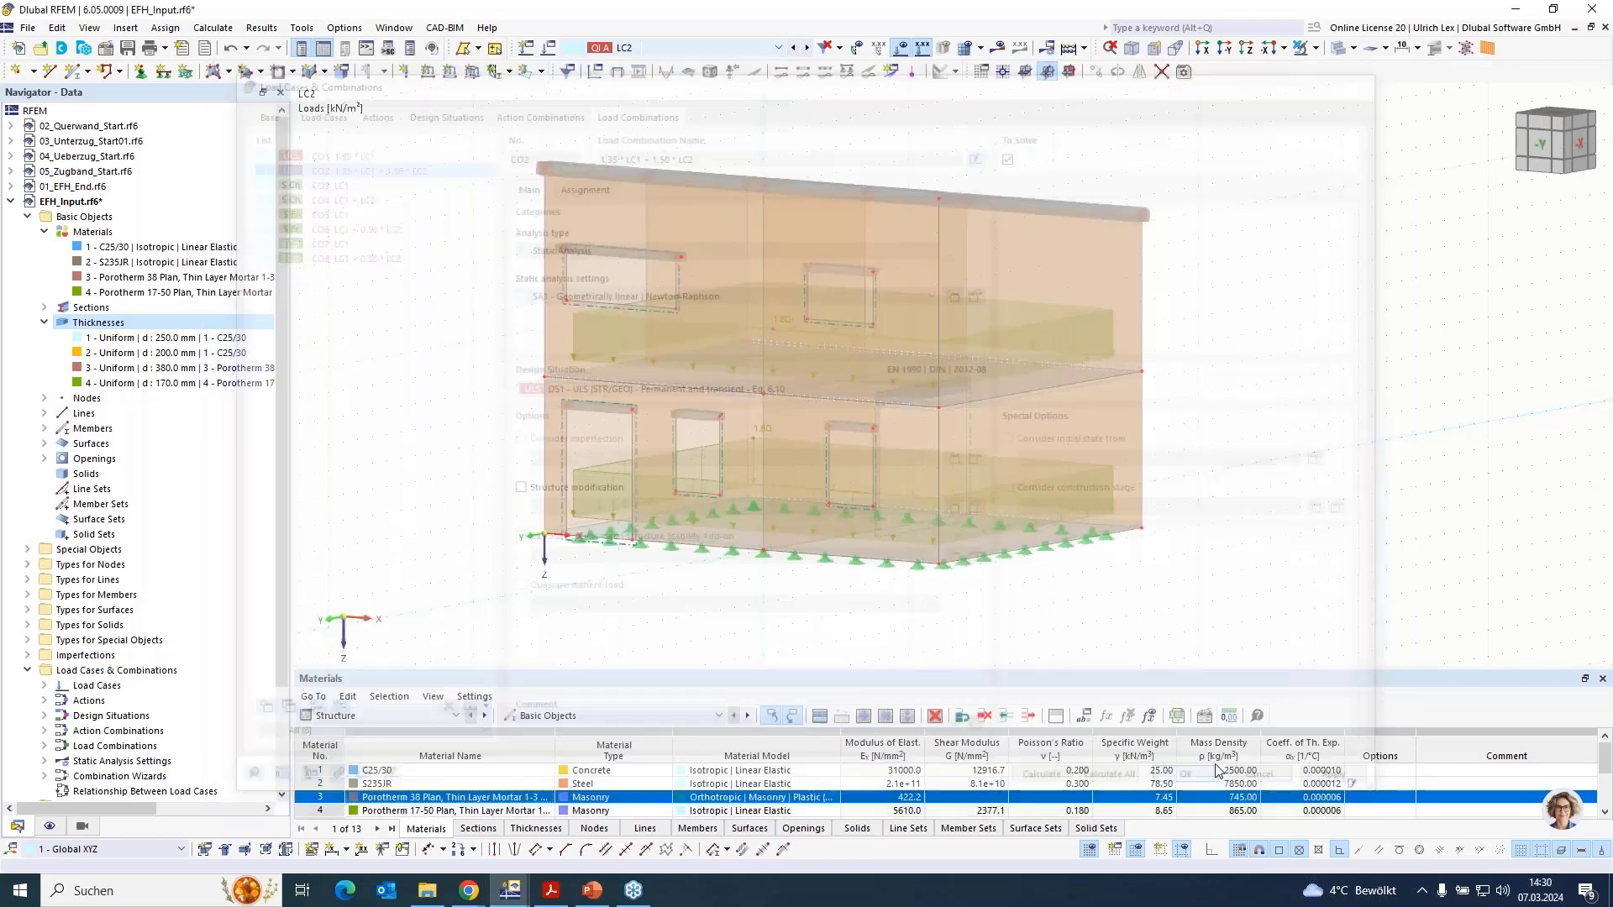
Generate the mesh with a target finite element length of 0.25 m and switch off the mesh display
click(212, 28)
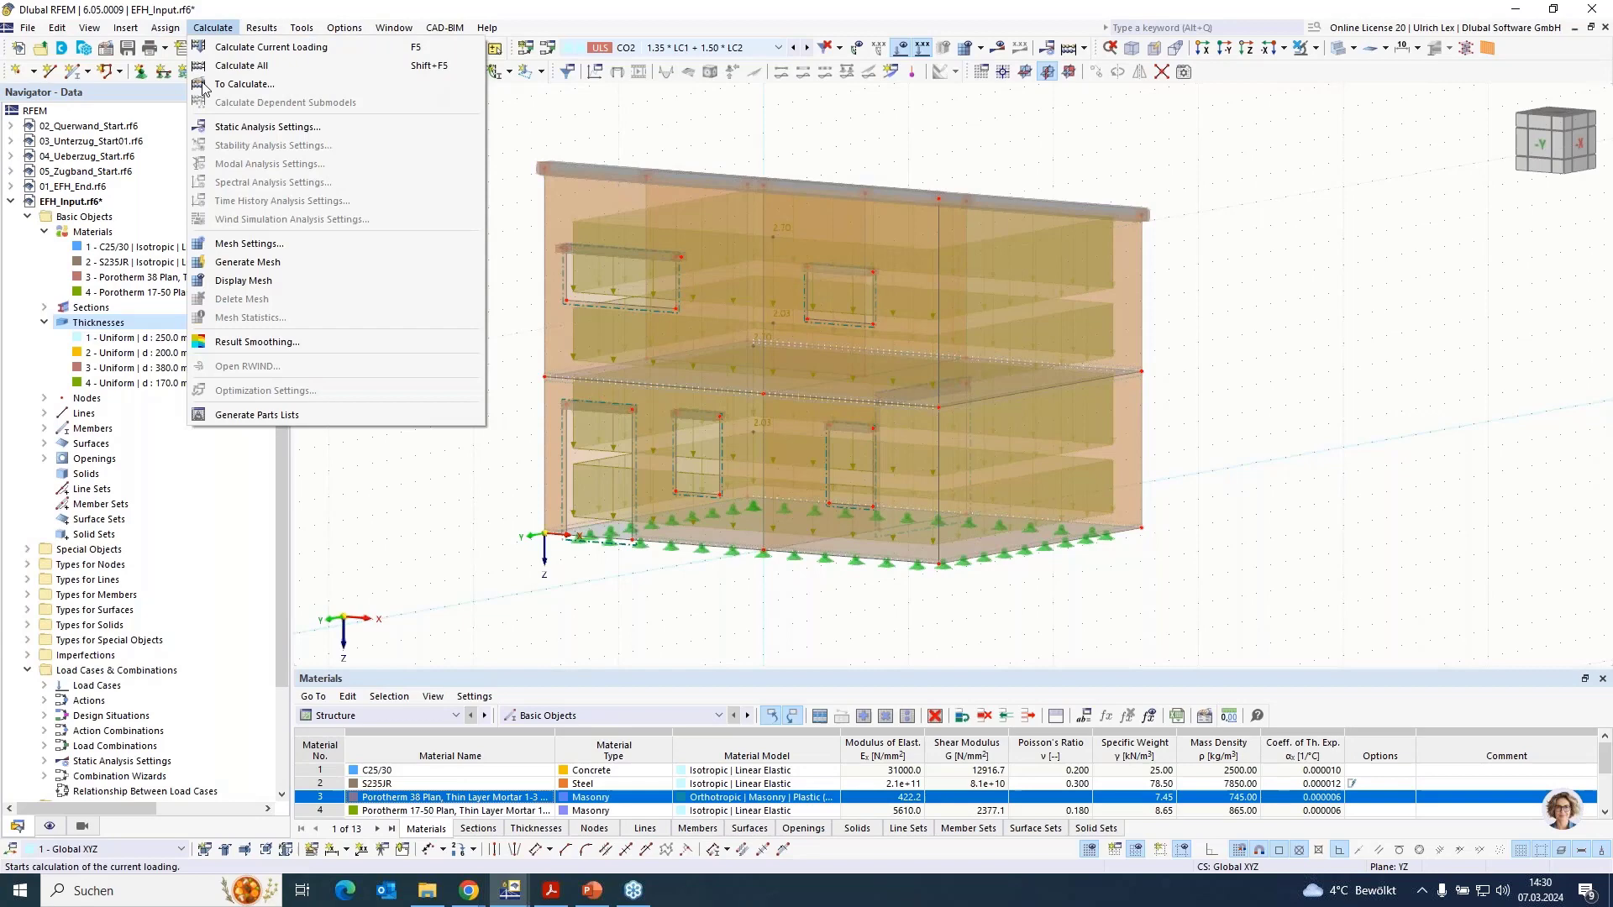
click(304, 244)
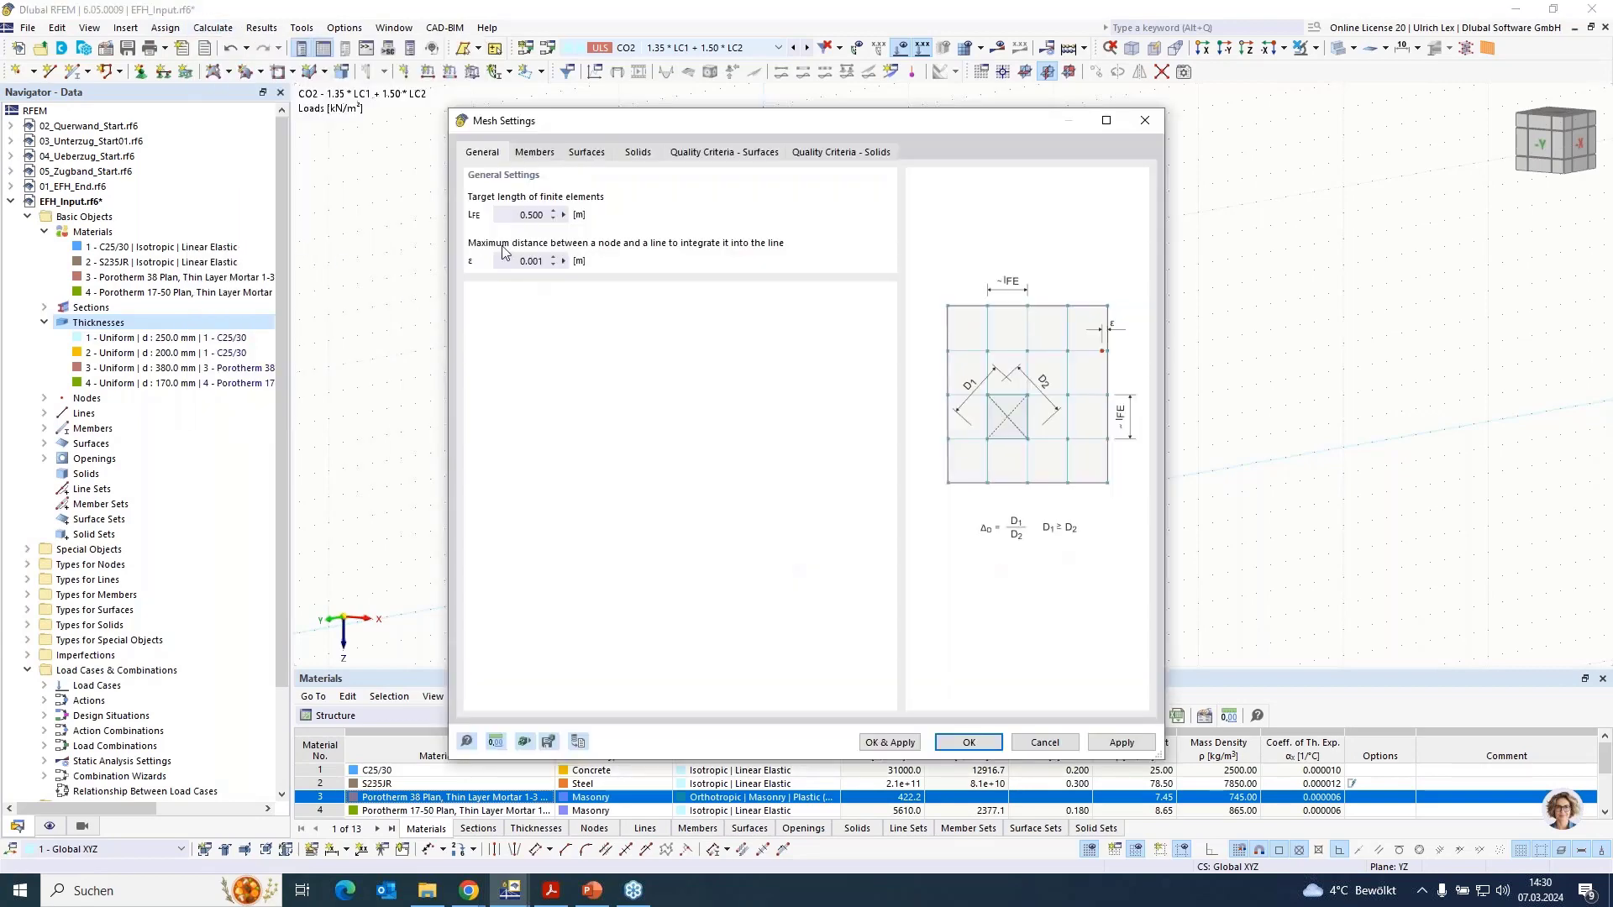
double_click(514, 215)
text(0,25)
click(888, 742)
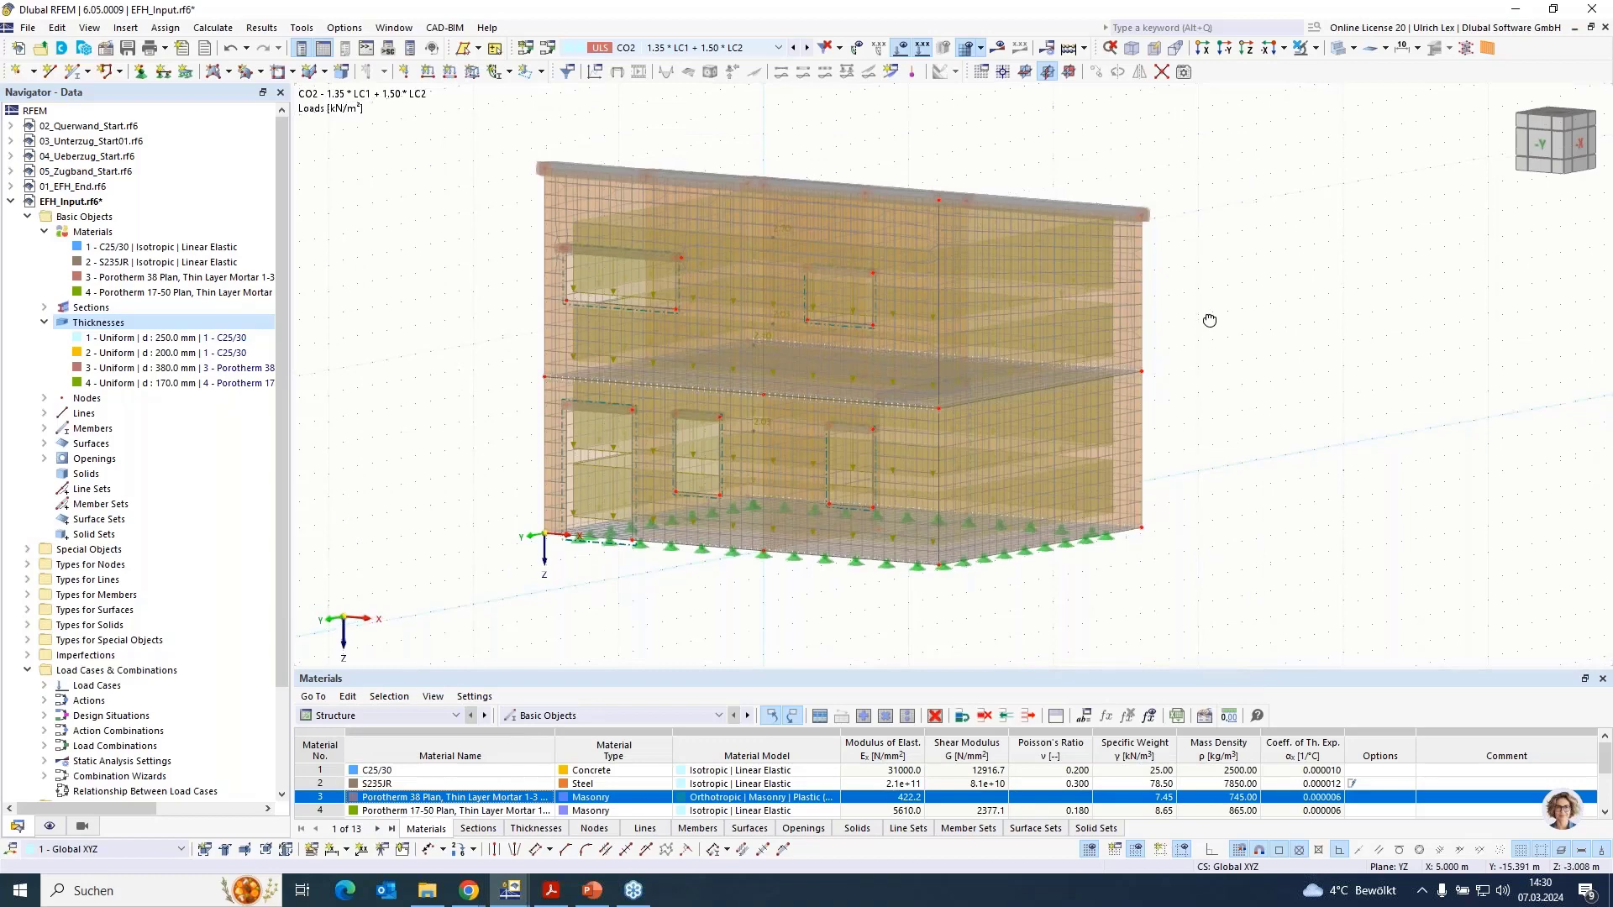
ctrl+middle_drag(1210, 317, 1125, 328)
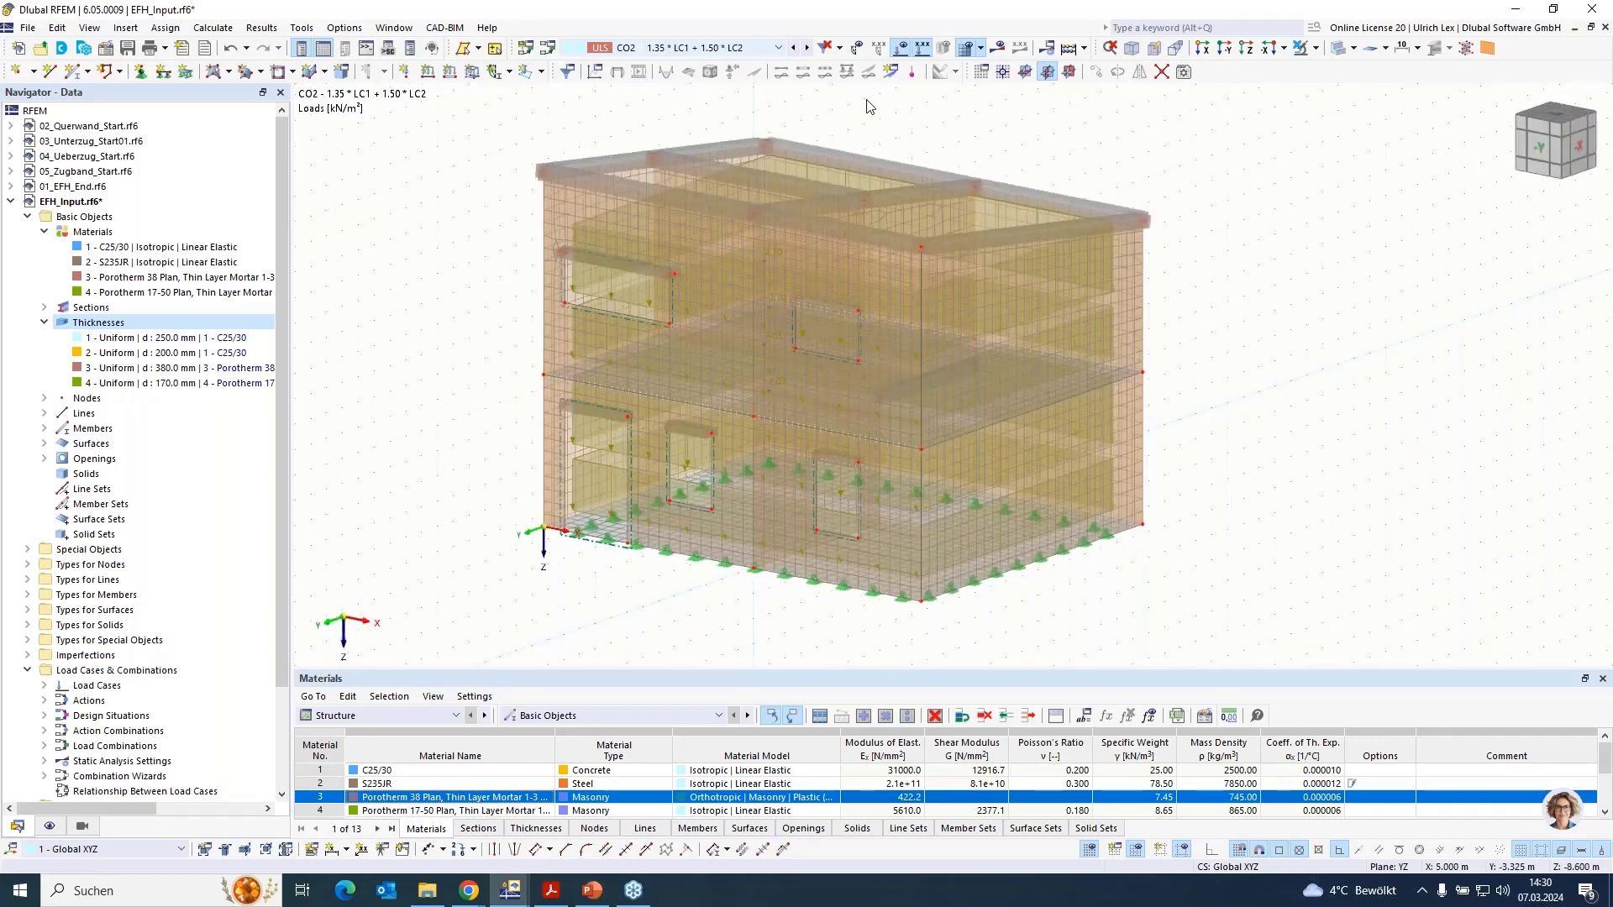
click(965, 50)
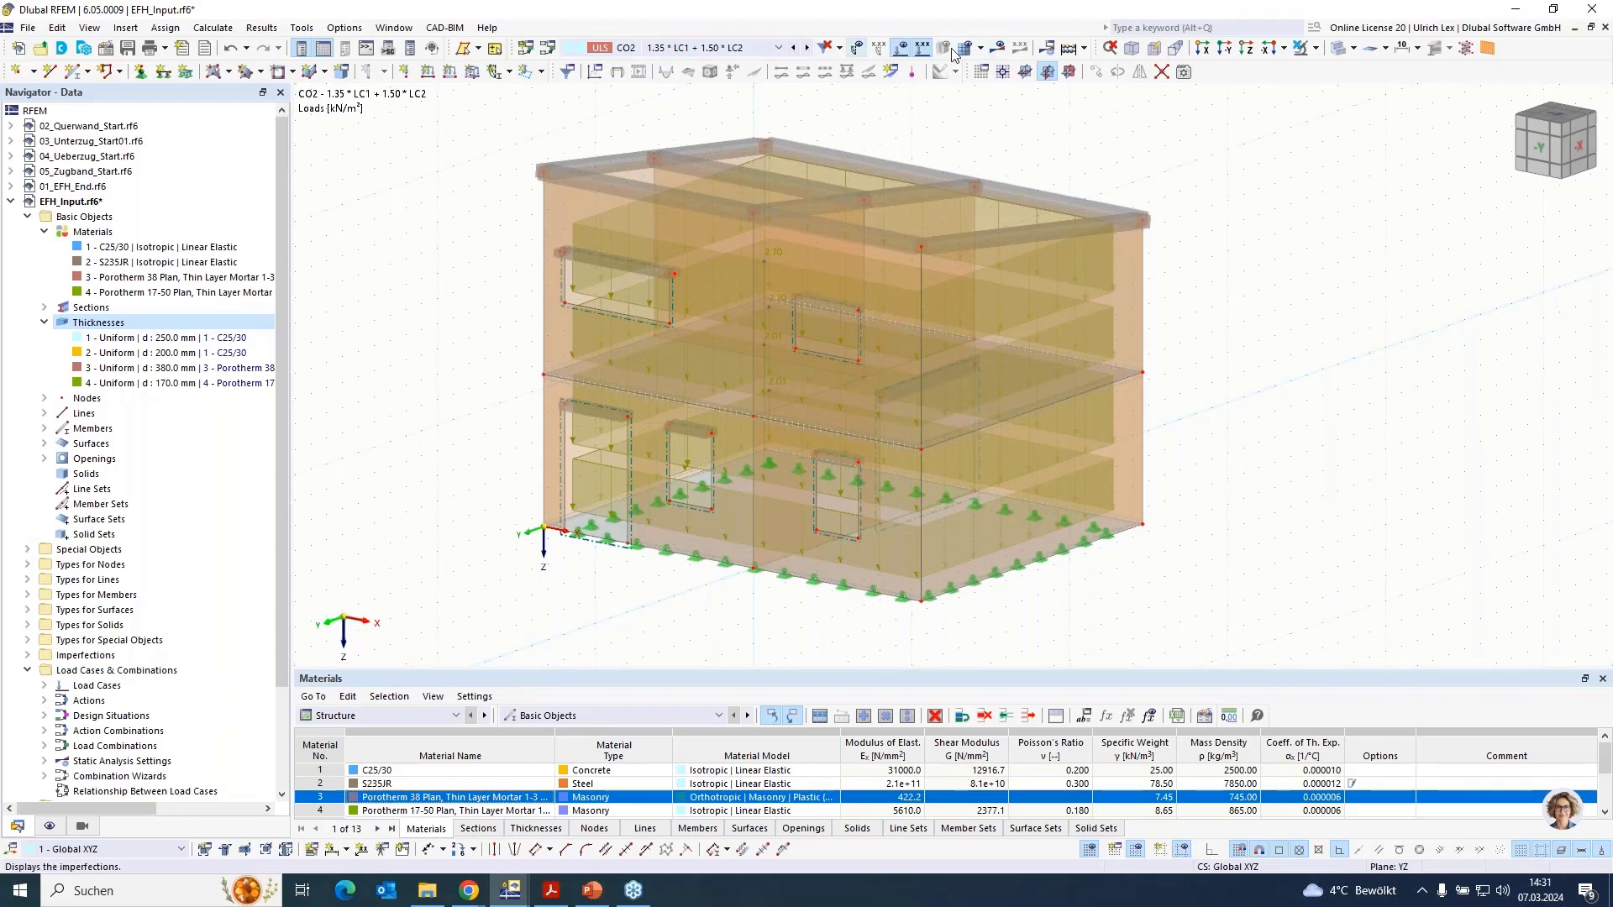
Calculate load combination CO2 and display its deformation results on the building model
click(997, 50)
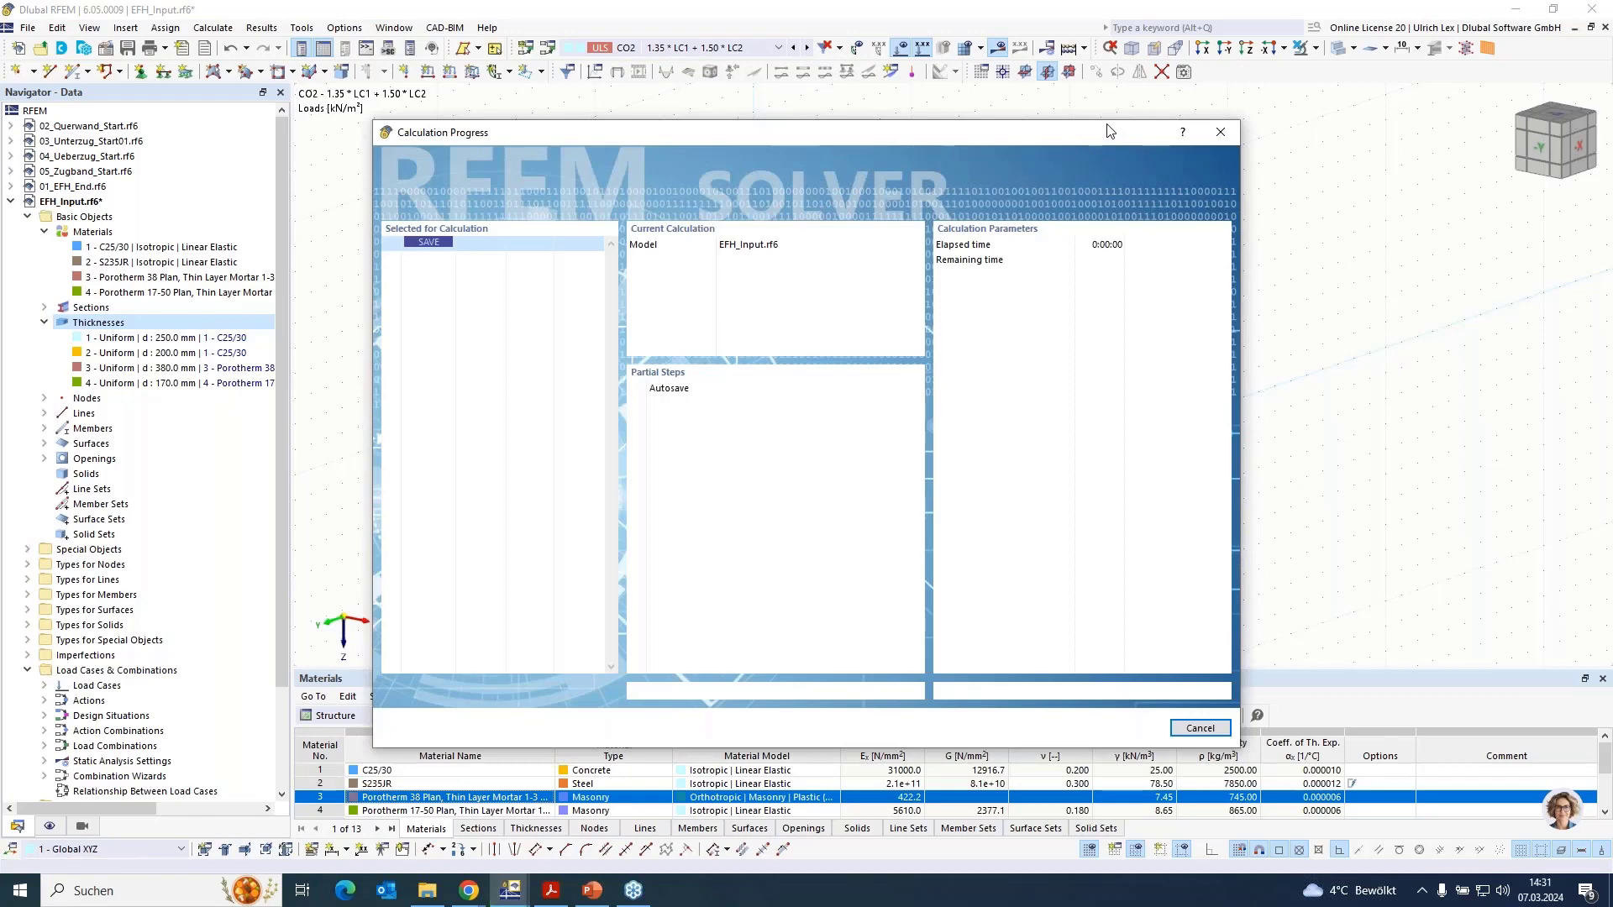
drag(1066, 136, 1216, 109)
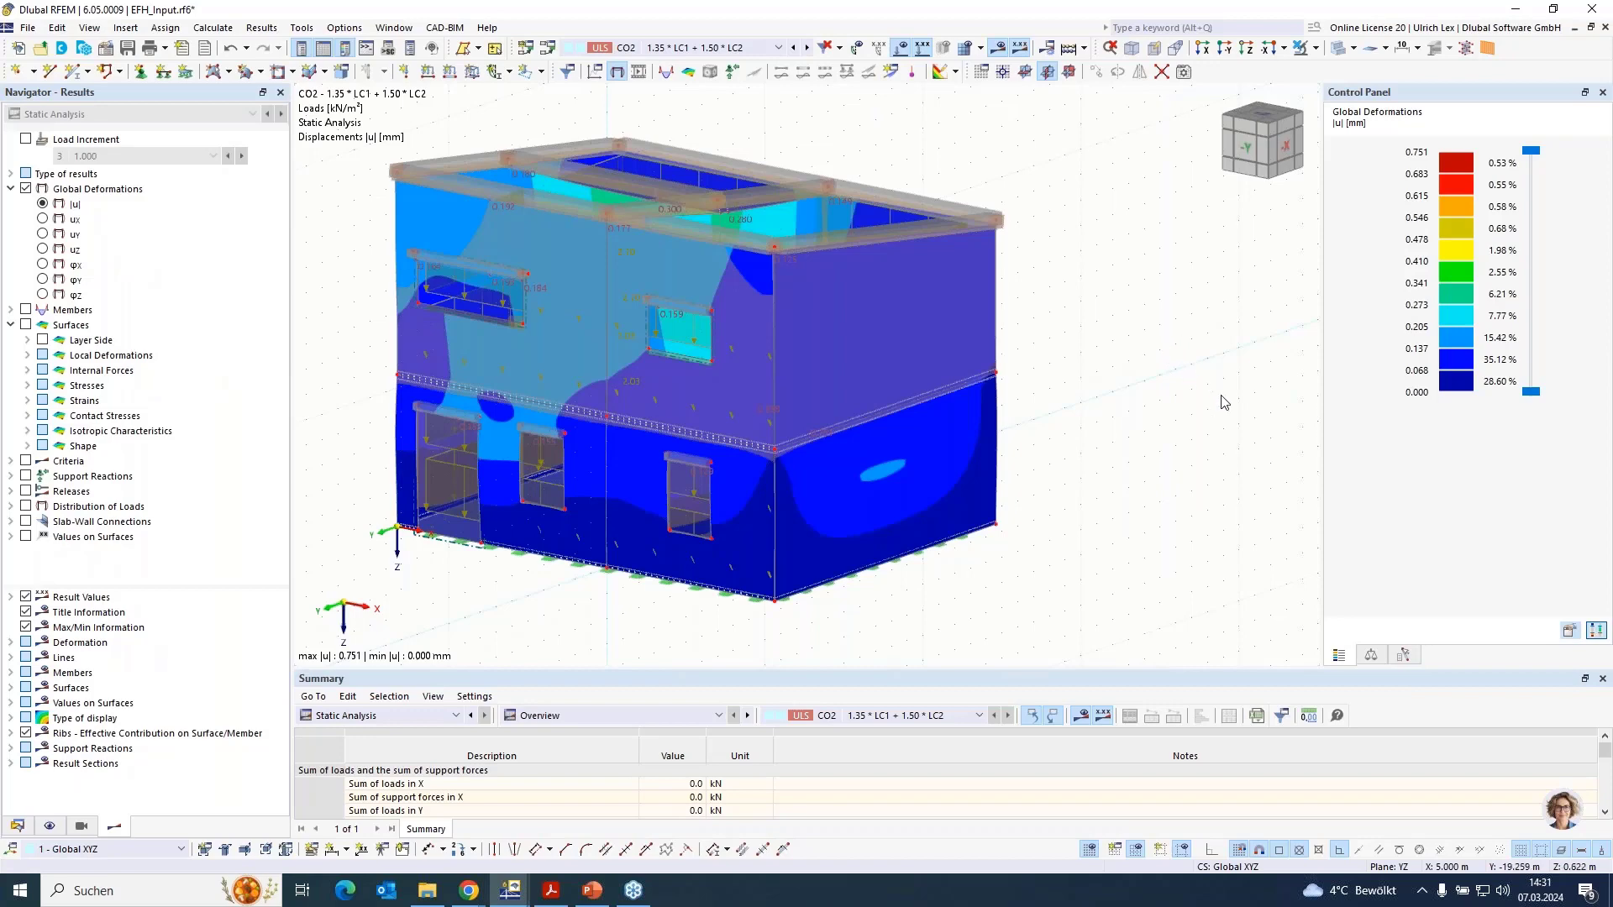
scroll(1167, 353, down, 2)
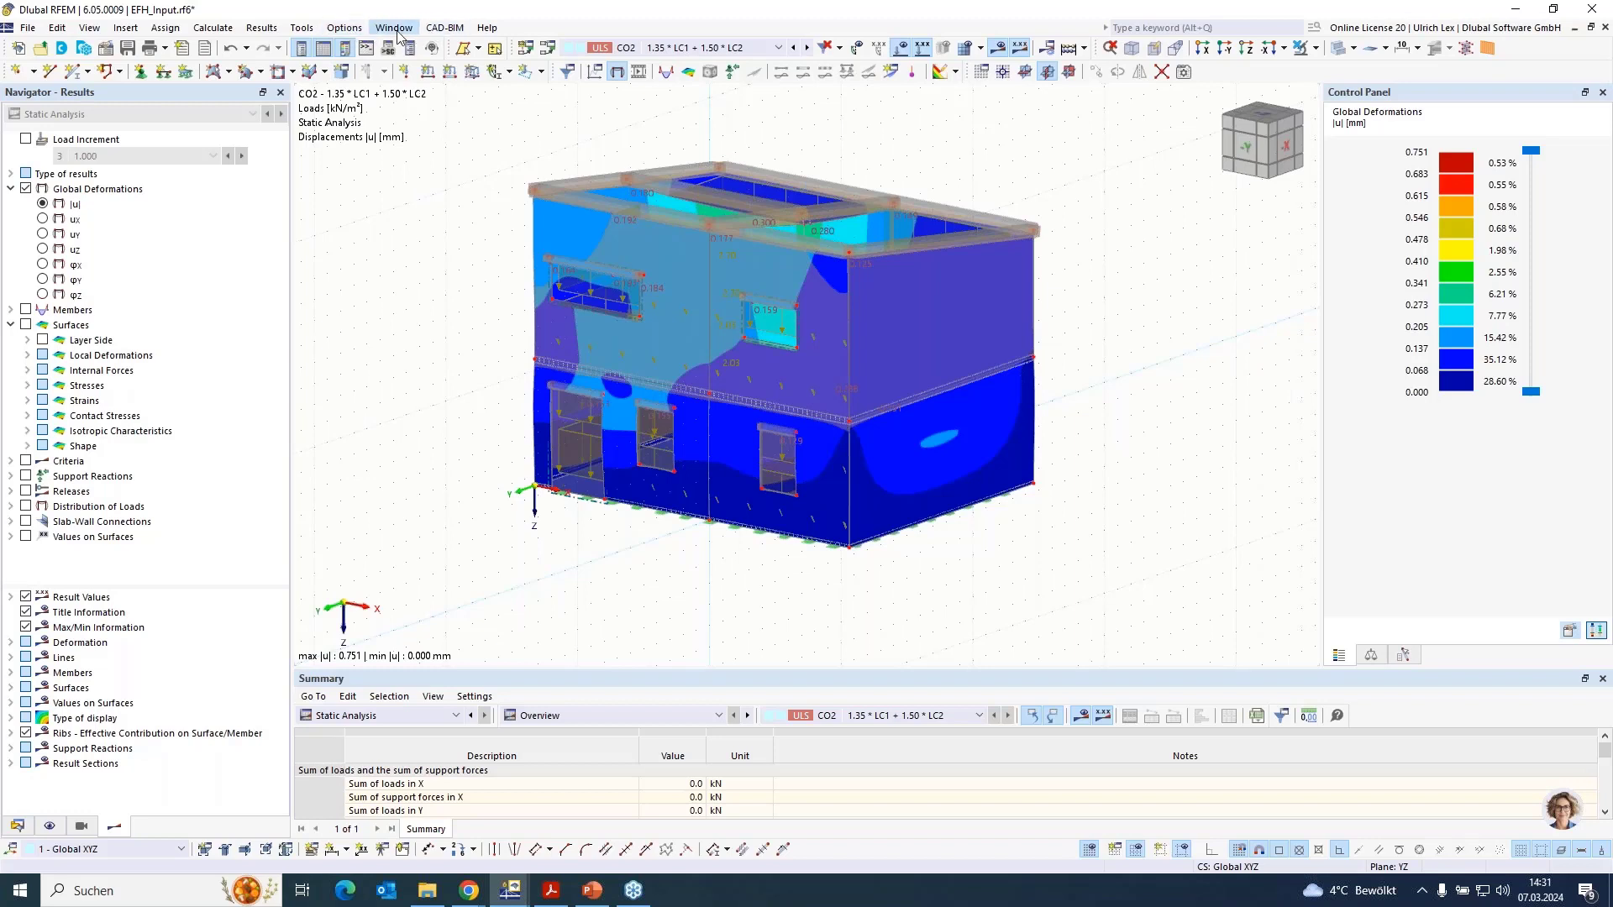
Switch to the open model 02_Querwand_Start.rf6
click(345, 32)
mouse_move(398, 31)
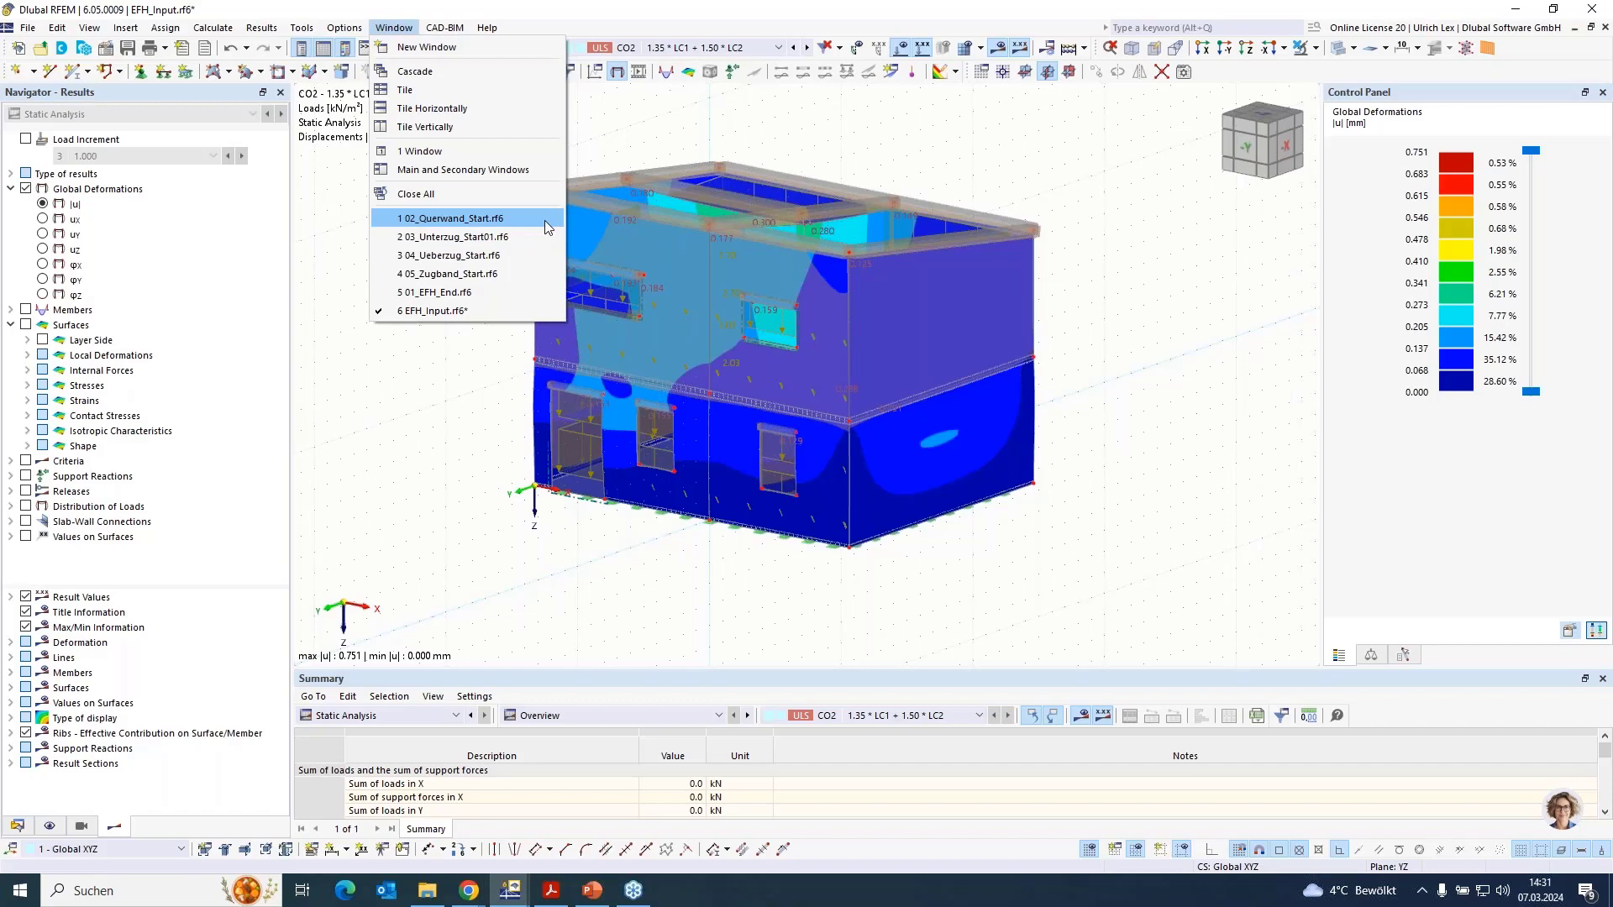
click(454, 219)
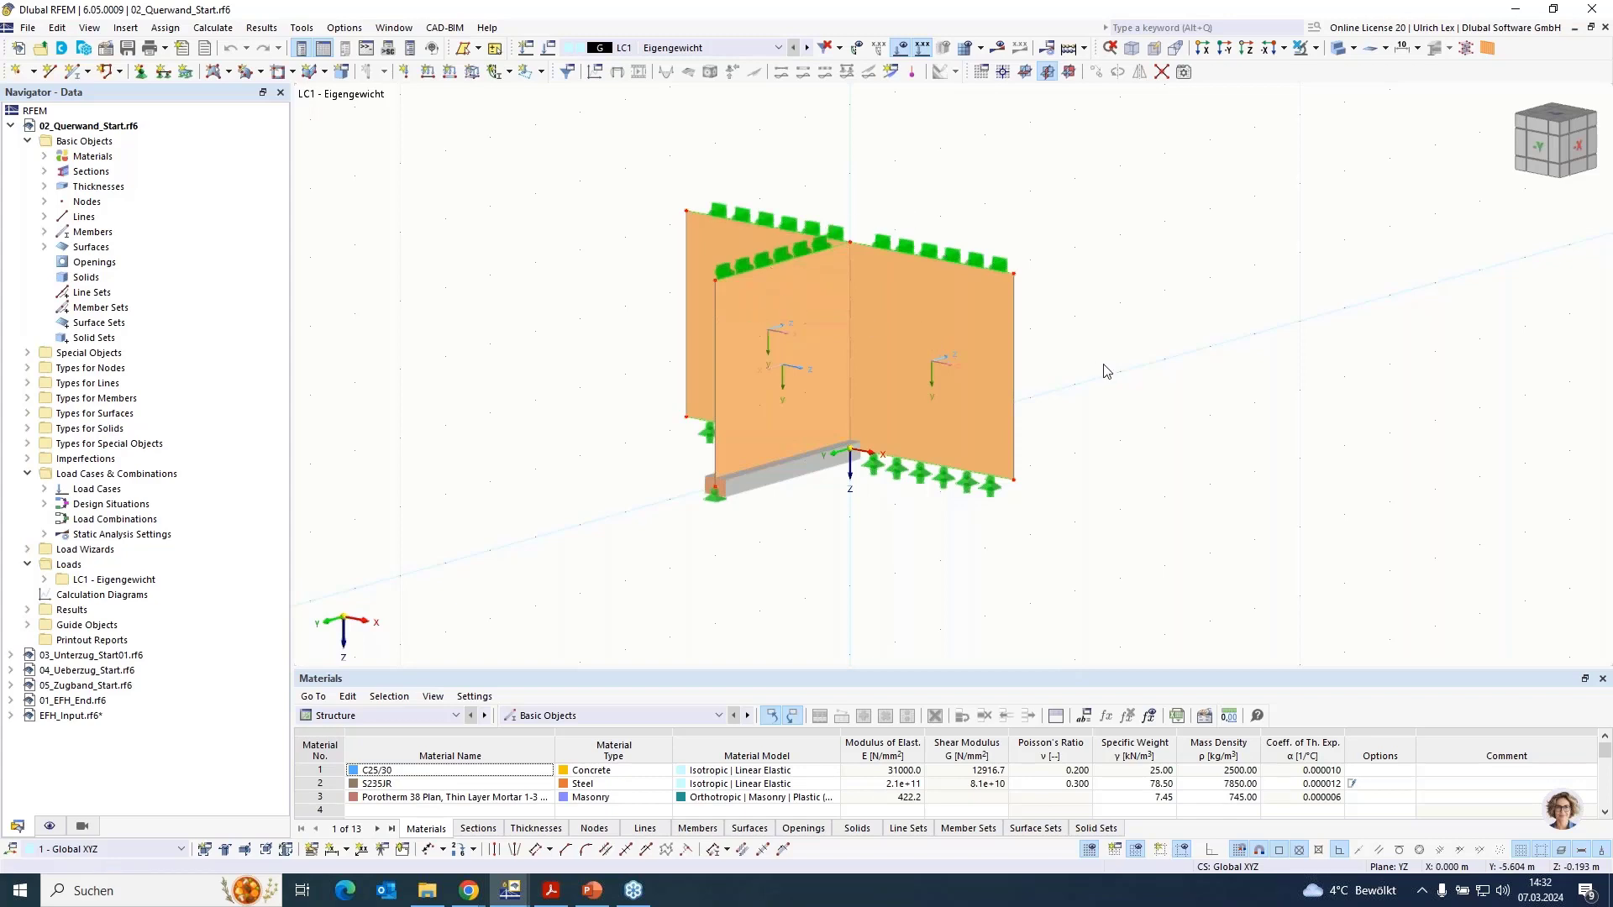
Examine the longitudinal wall, the cross wall on its beam, and their line supports by highlighting the surfaces one after another
click(996, 328)
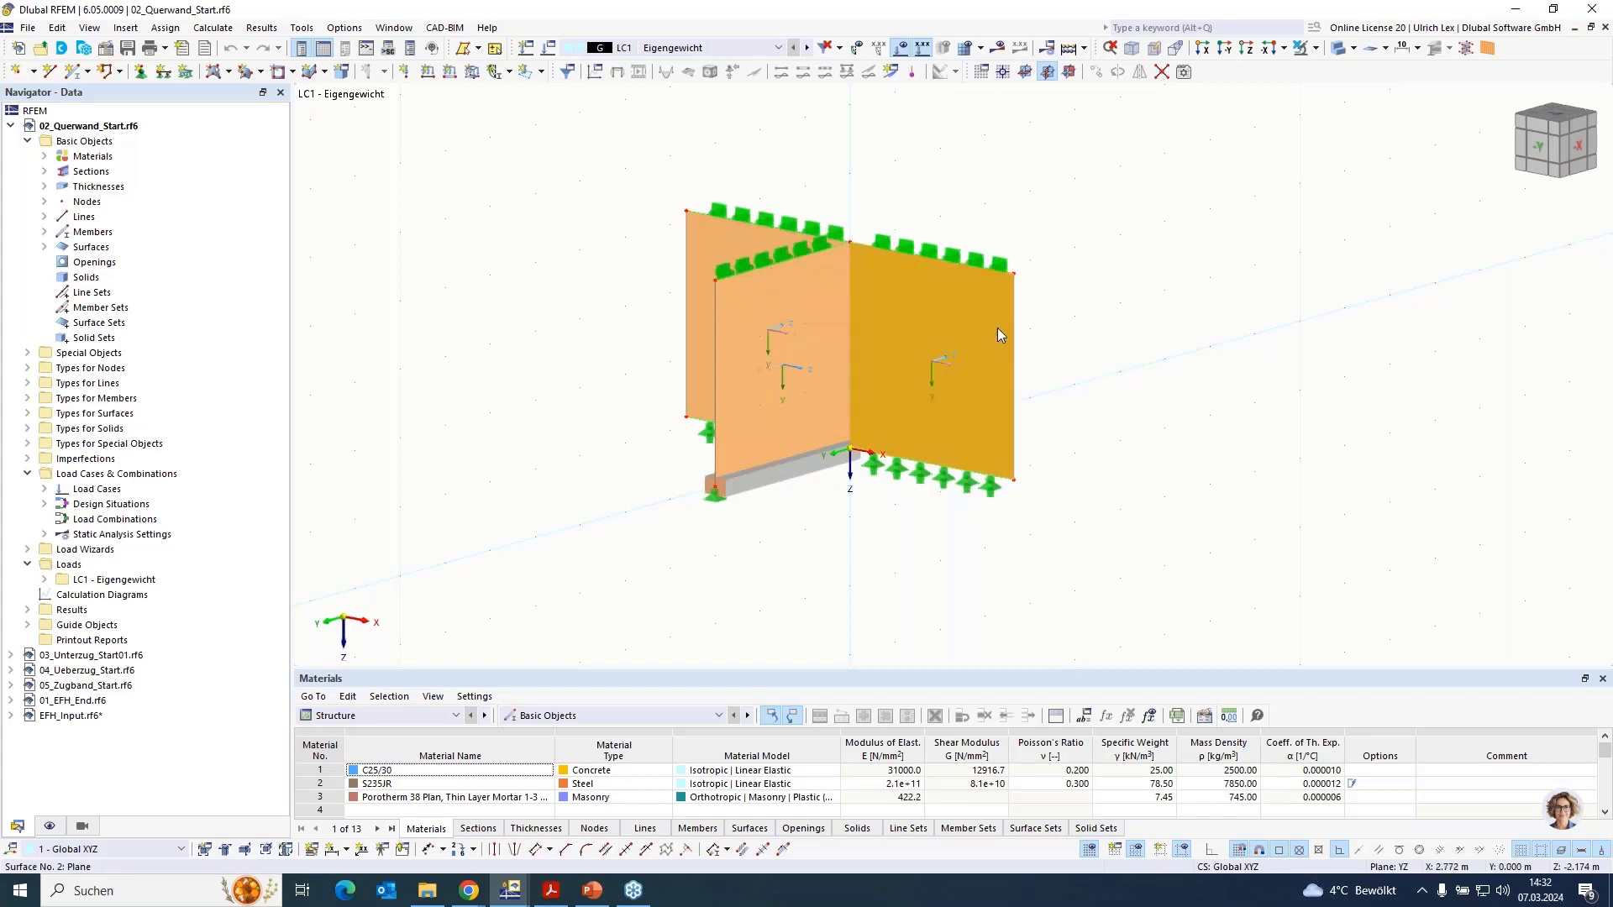
click(777, 336)
click(1096, 263)
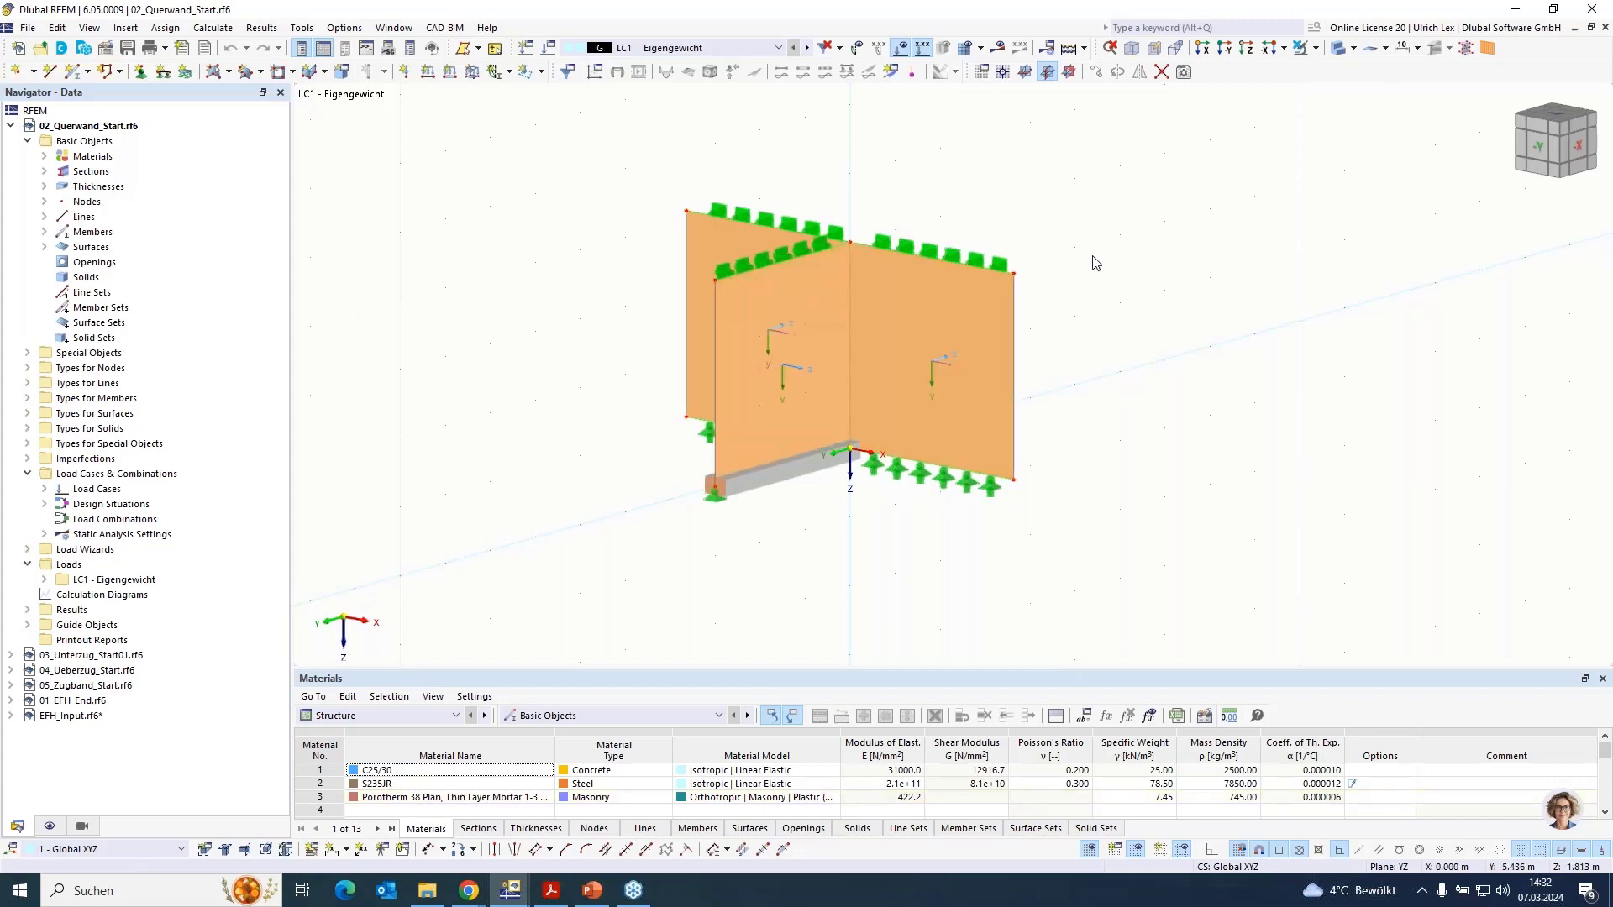
click(991, 291)
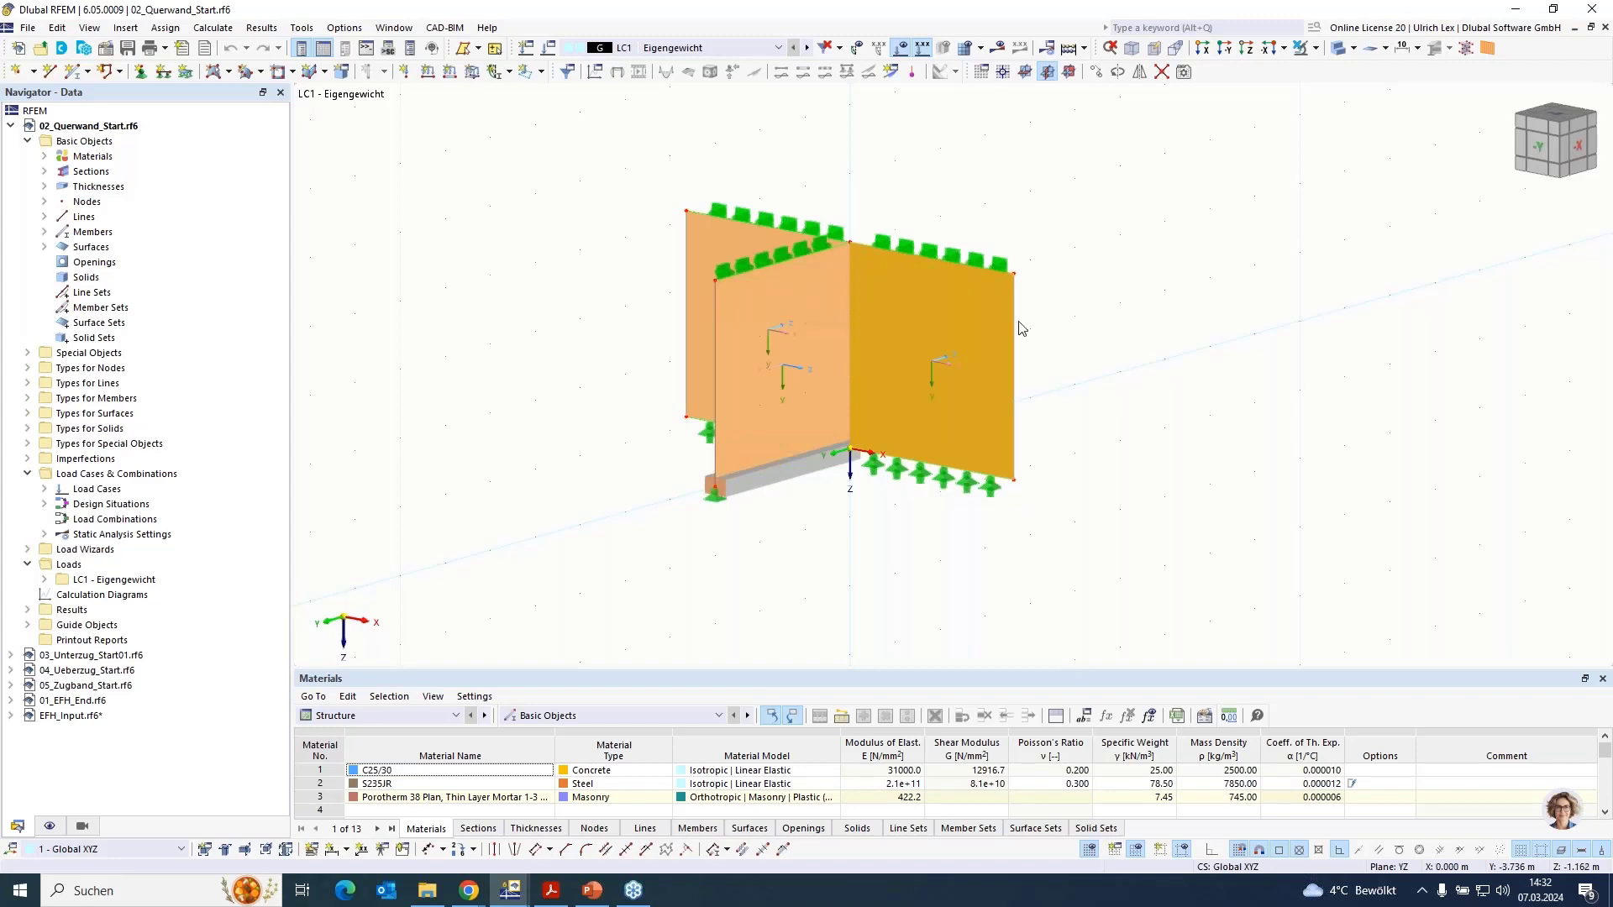
click(727, 339)
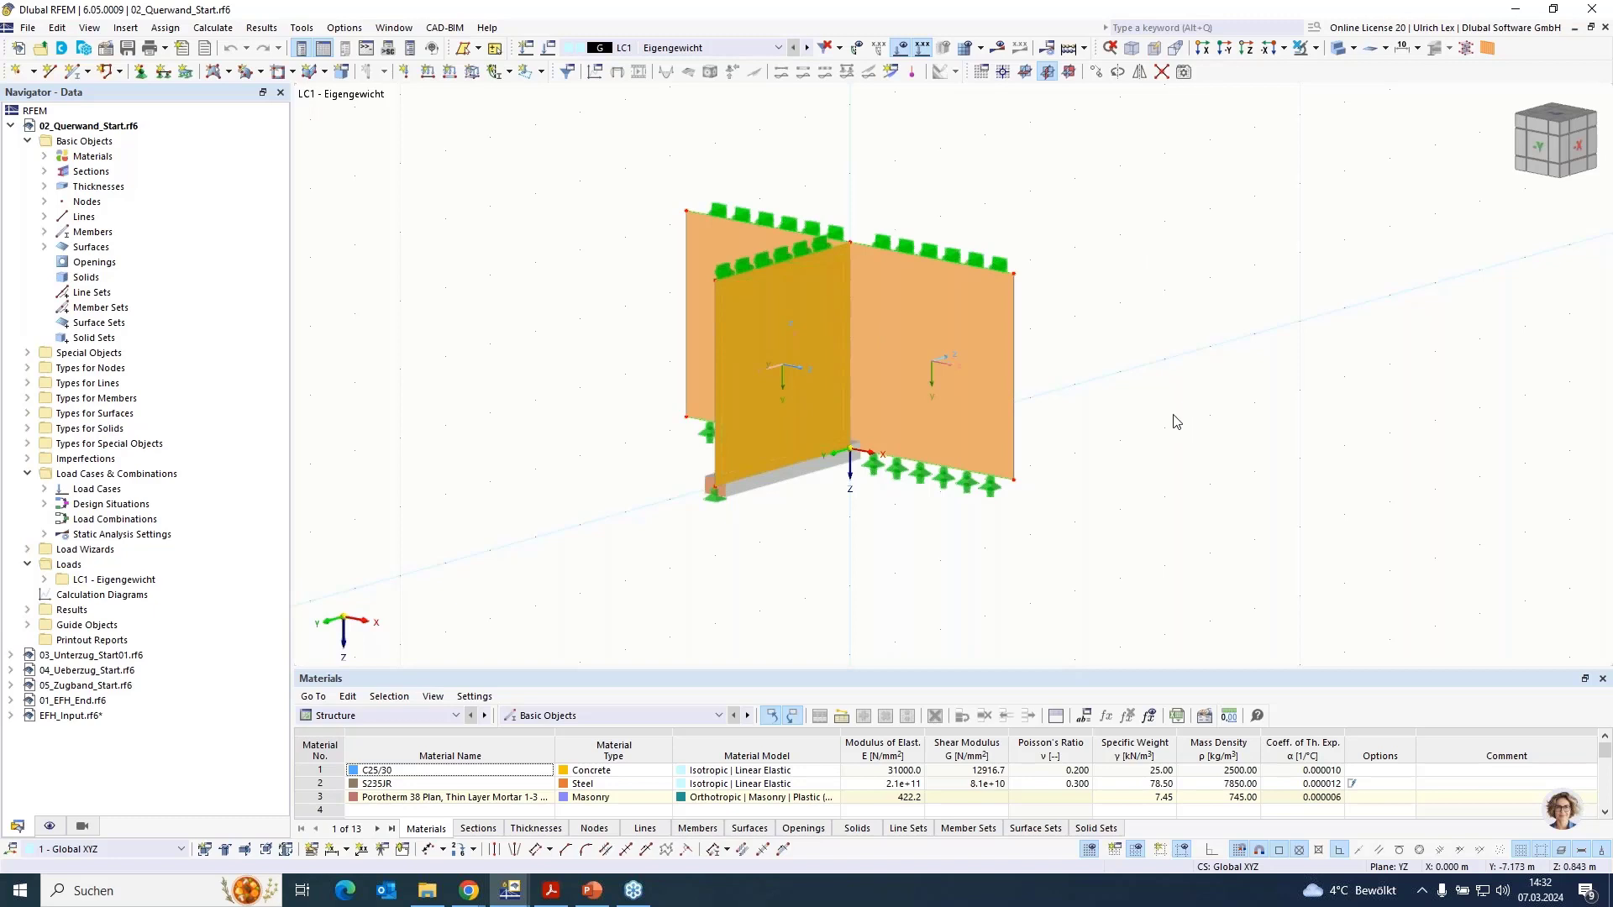
click(1159, 341)
ctrl+middle_drag(1158, 341, 1085, 411)
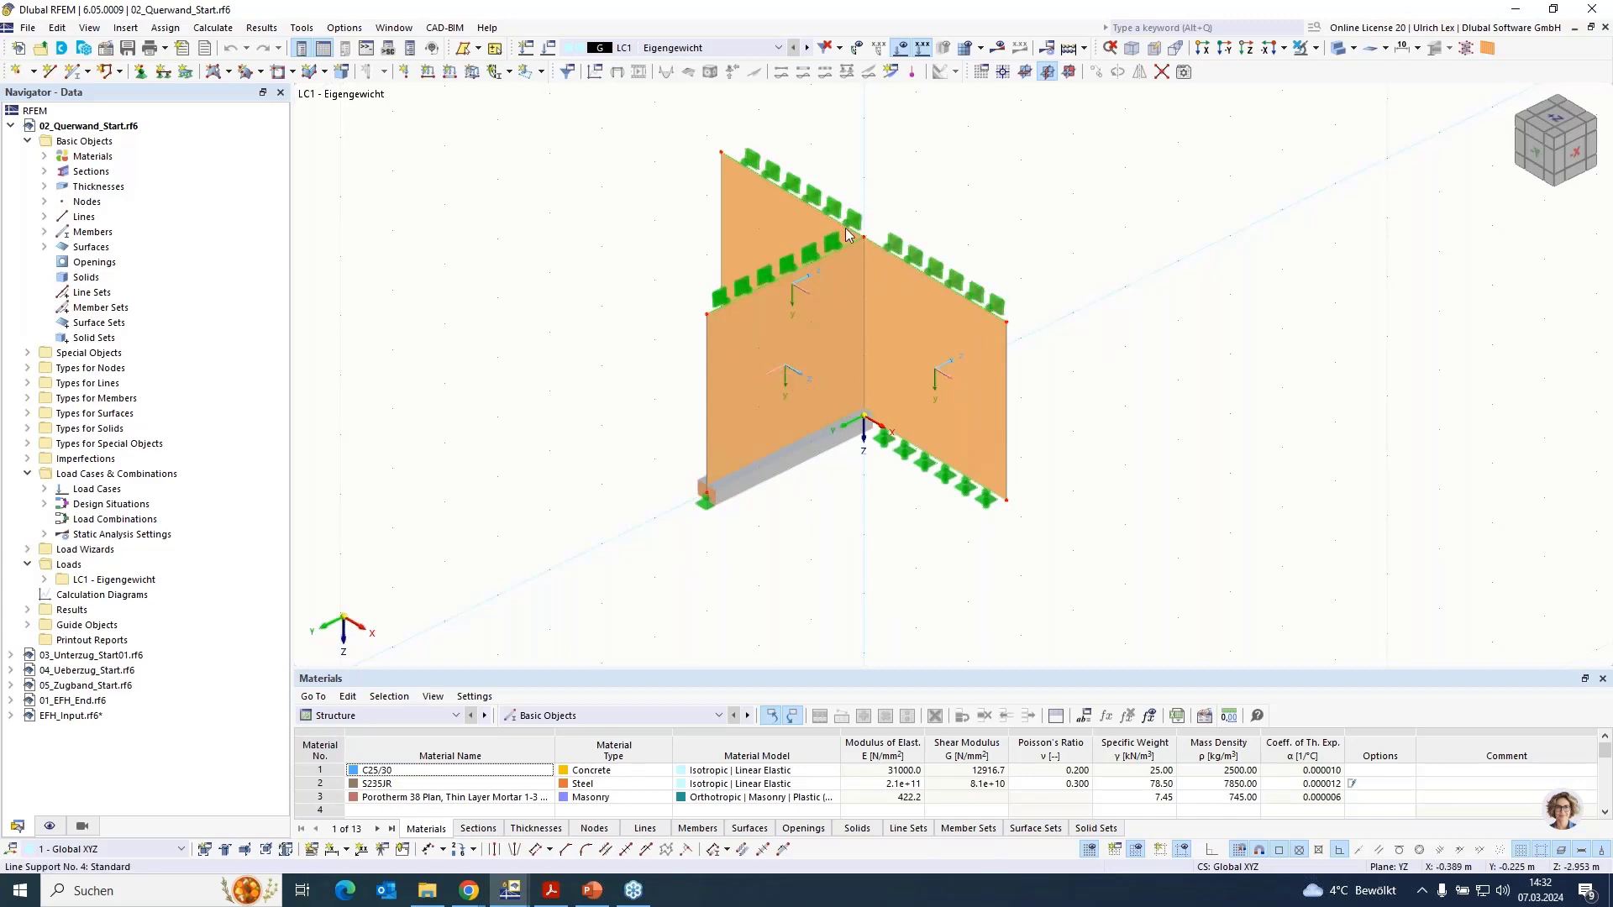
Switch to the wall connector approval PDF, view the connector drawing with its dimensions, and return to the cross wall model in RFEM
mouse_move(878, 268)
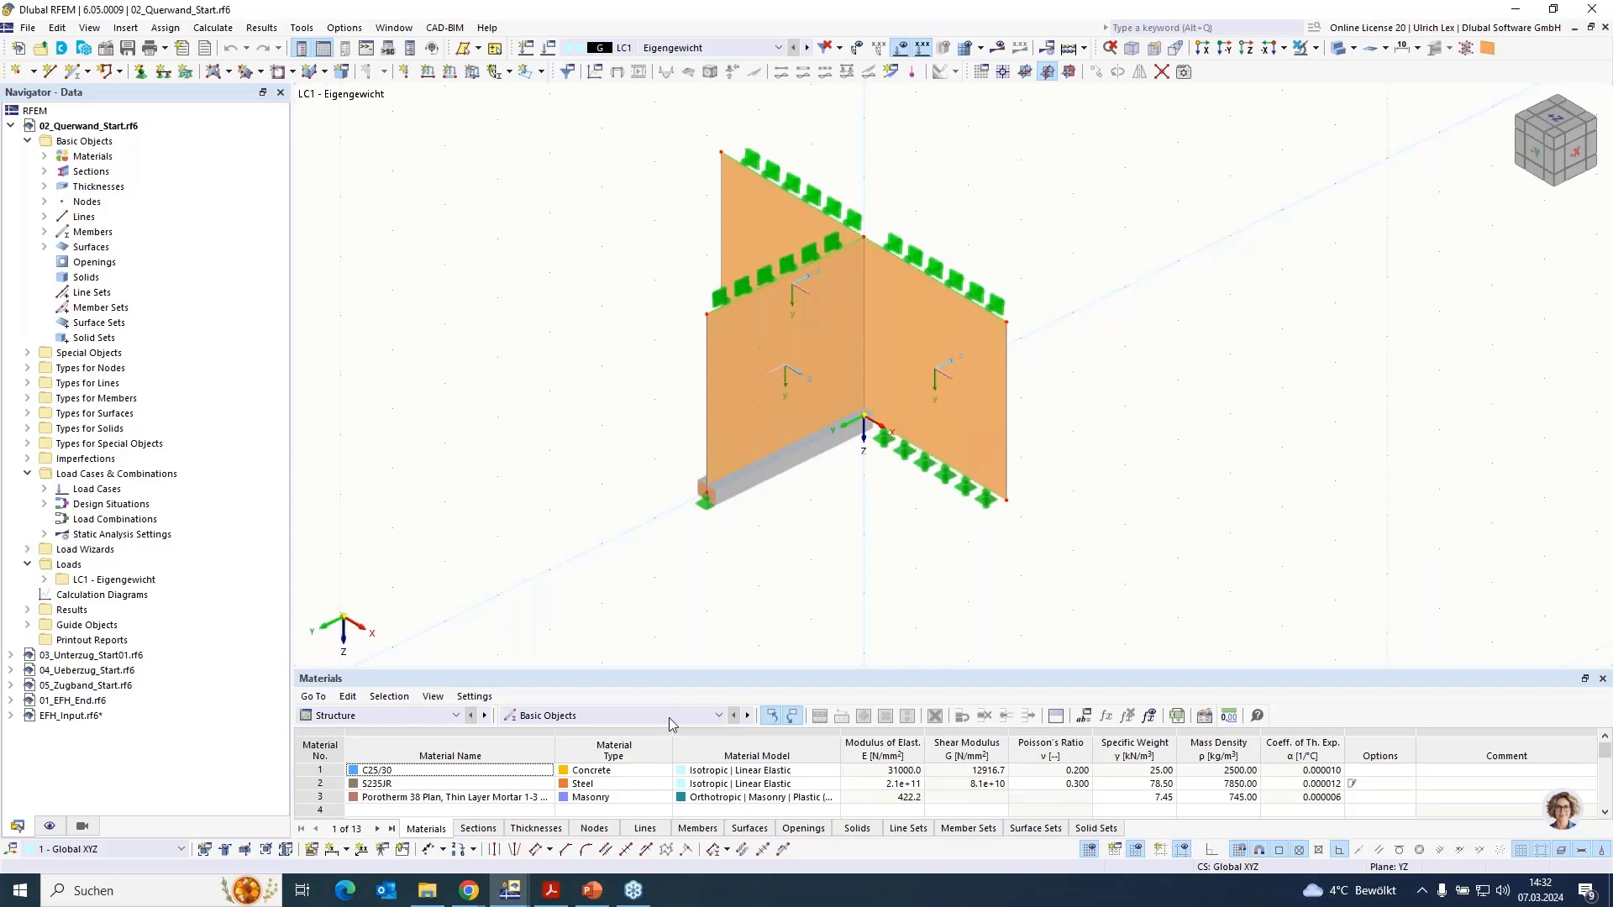
click(552, 891)
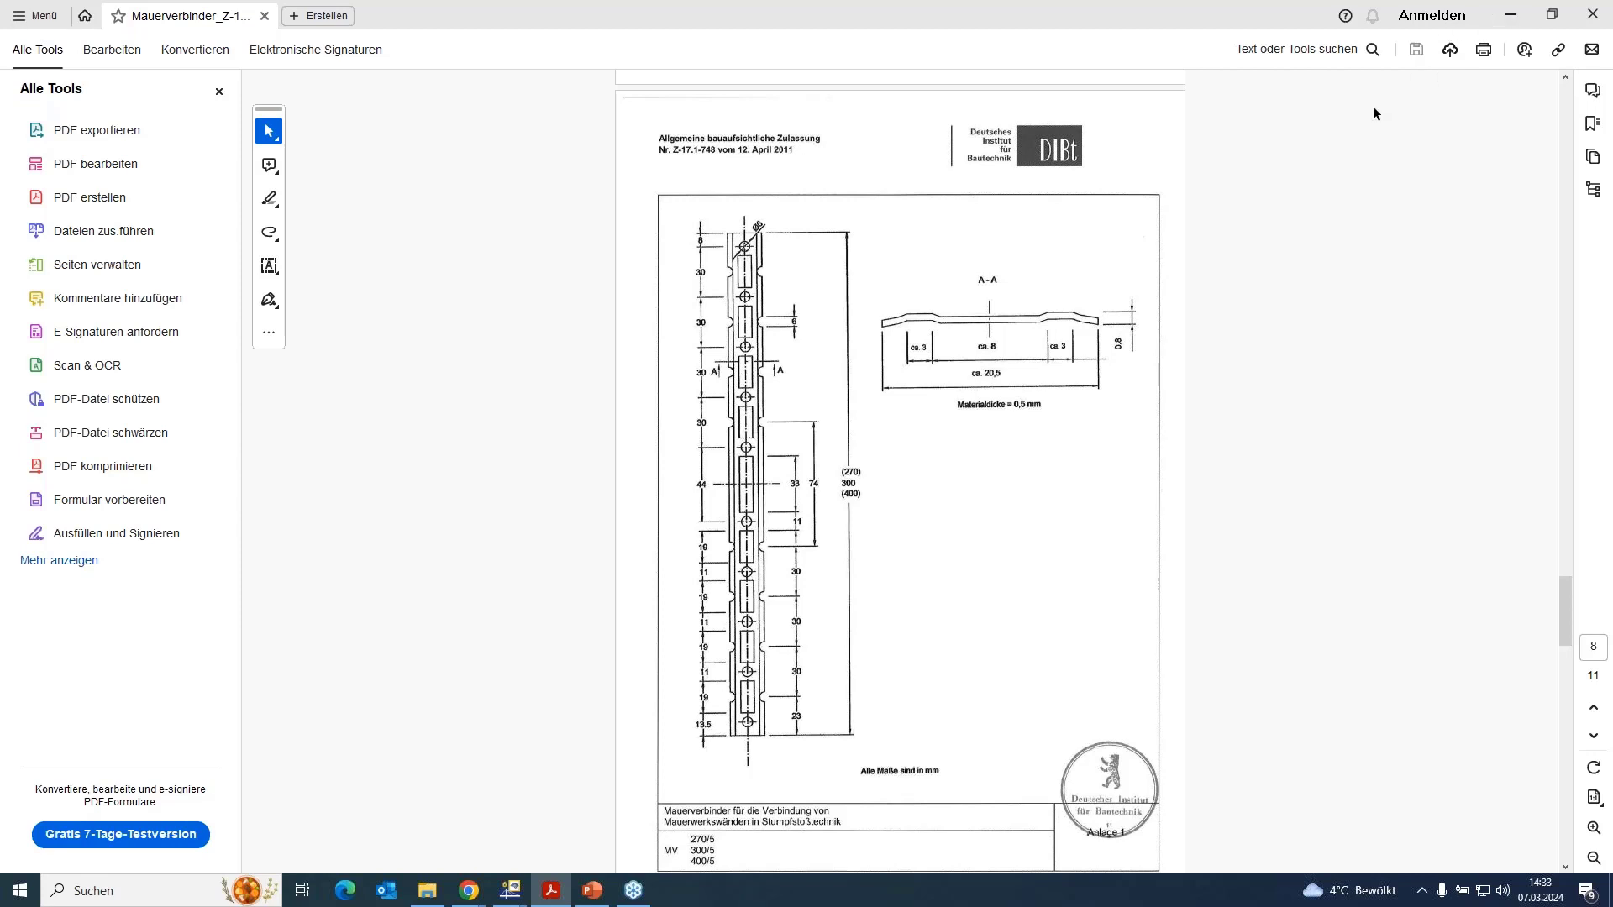
click(1507, 15)
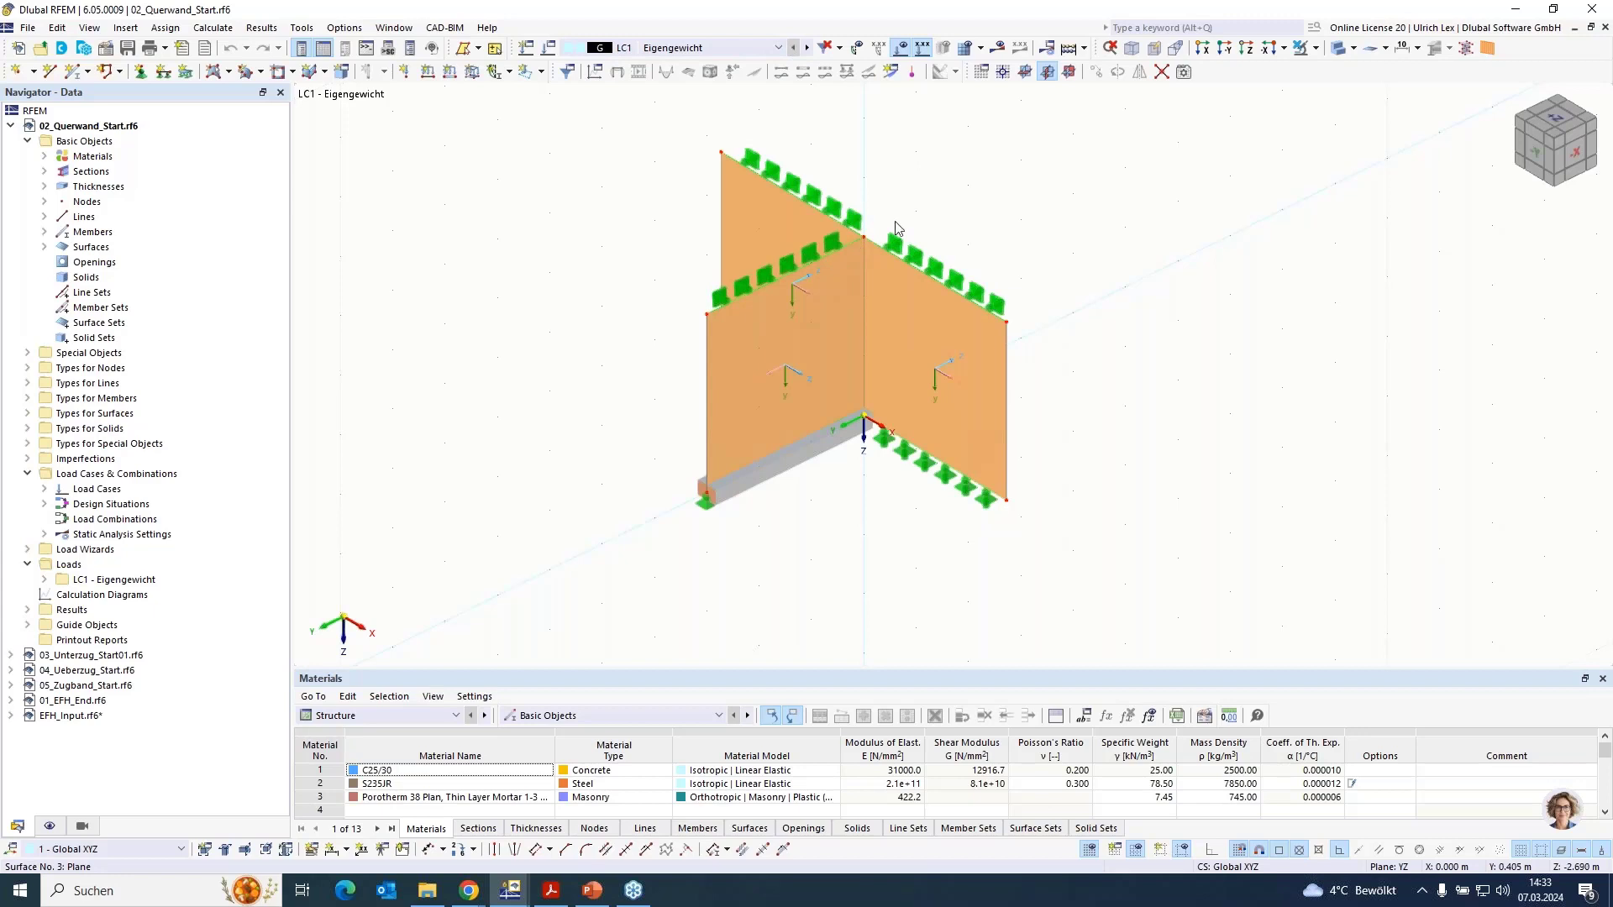
scroll(922, 202, up, 1)
ctrl+middle_drag(1134, 576, 1116, 538)
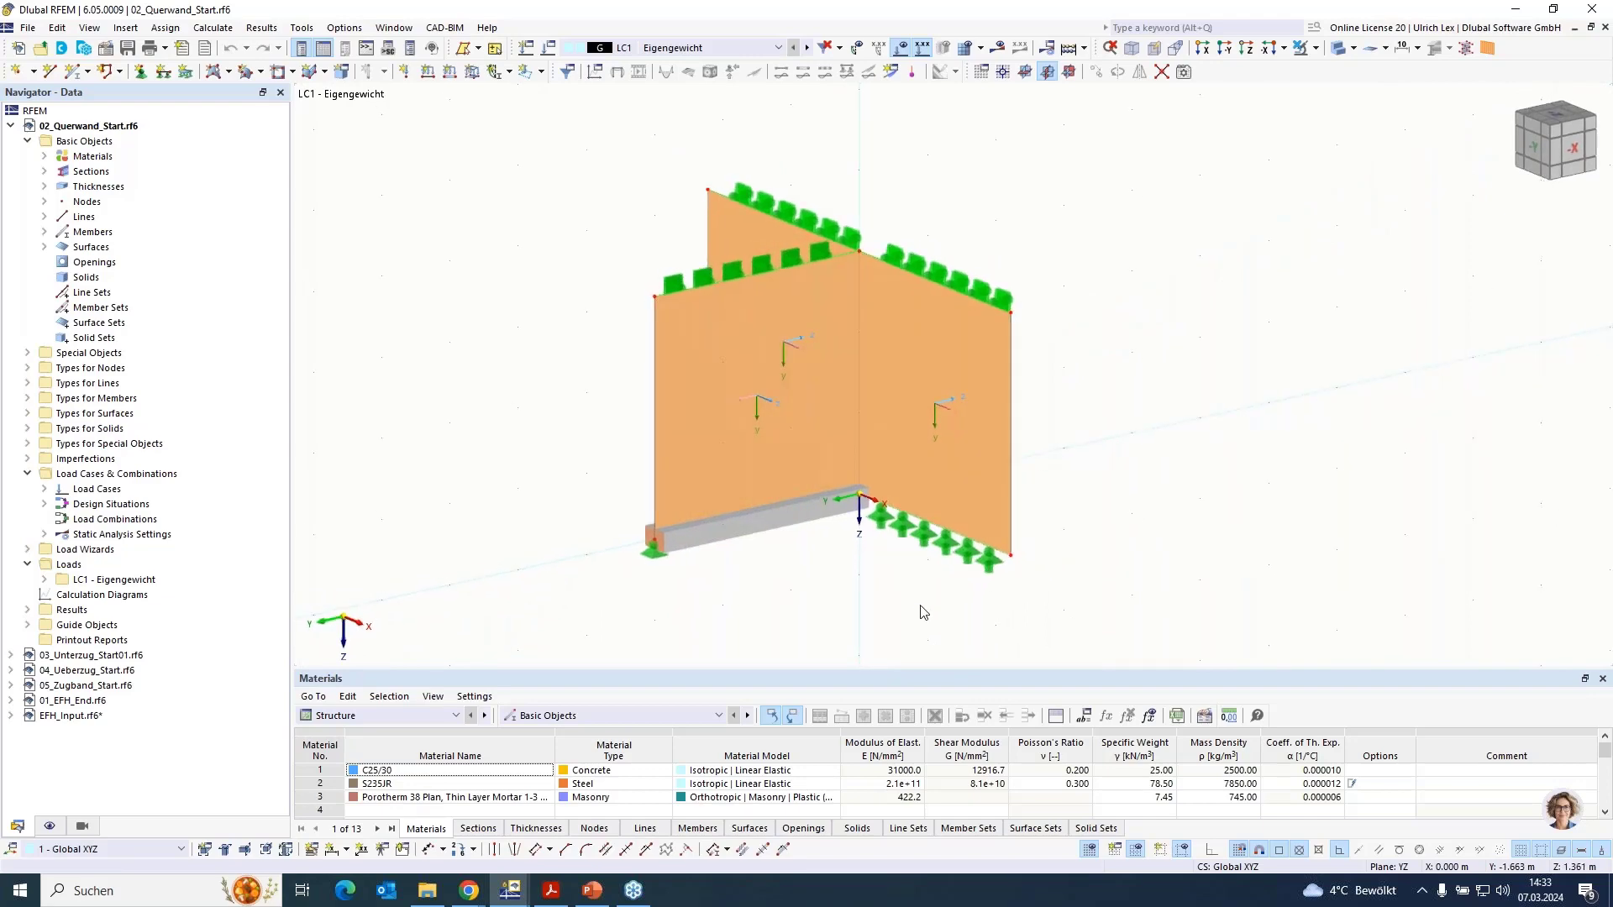
Look up the permissible tensile forces per wall connector in Table 2 of the approval PDF and return to the RFEM model
click(551, 892)
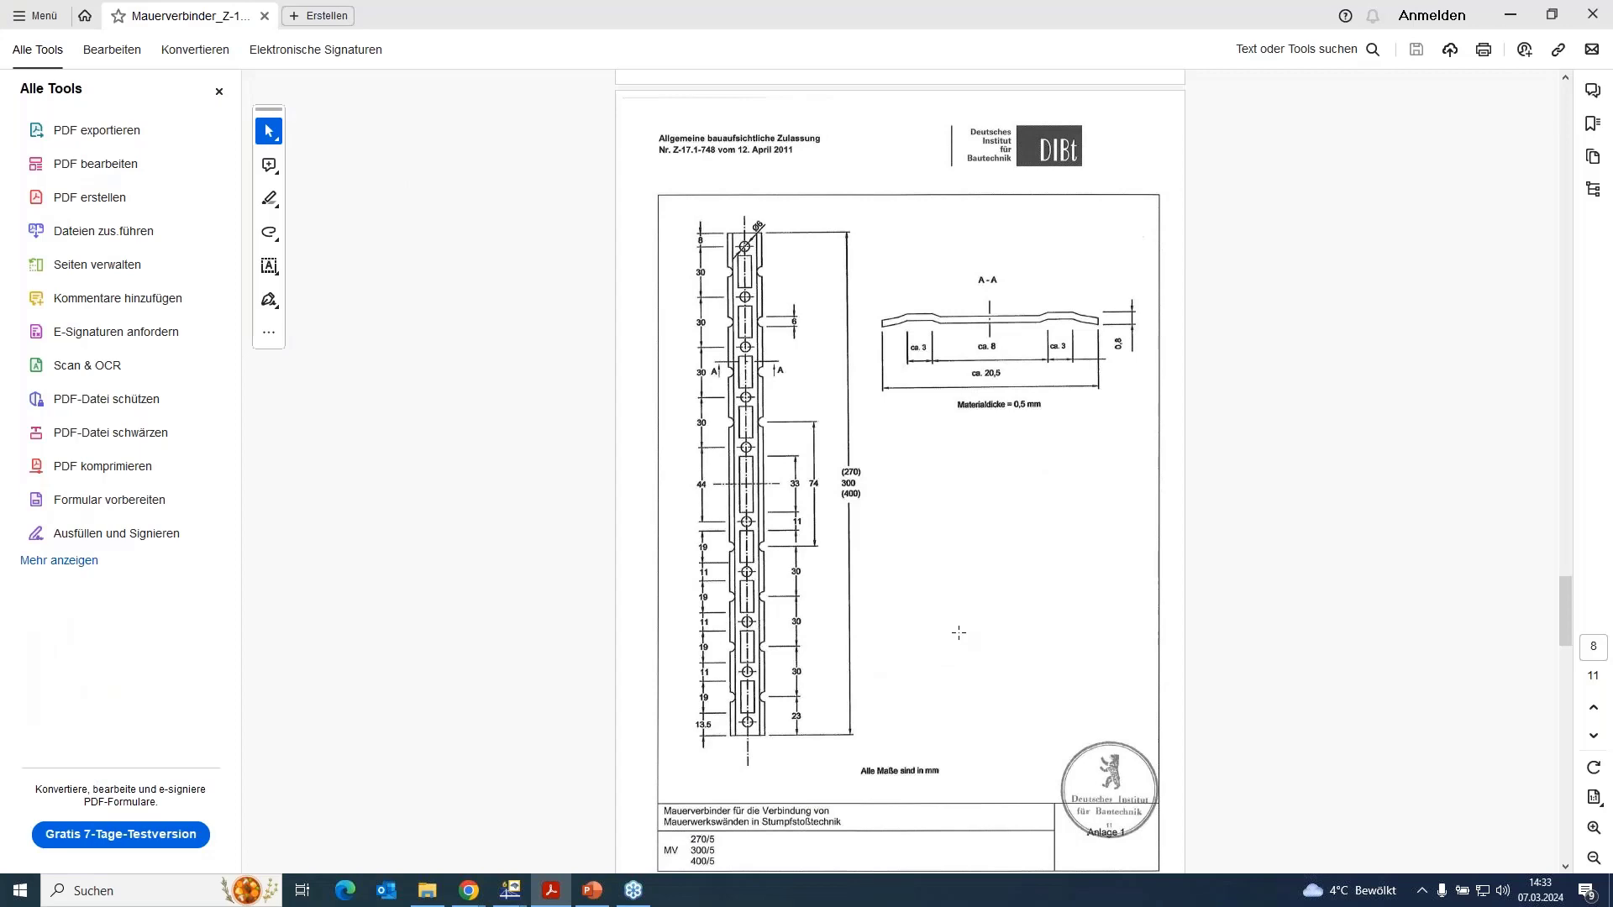
scroll(958, 633, up, 10)
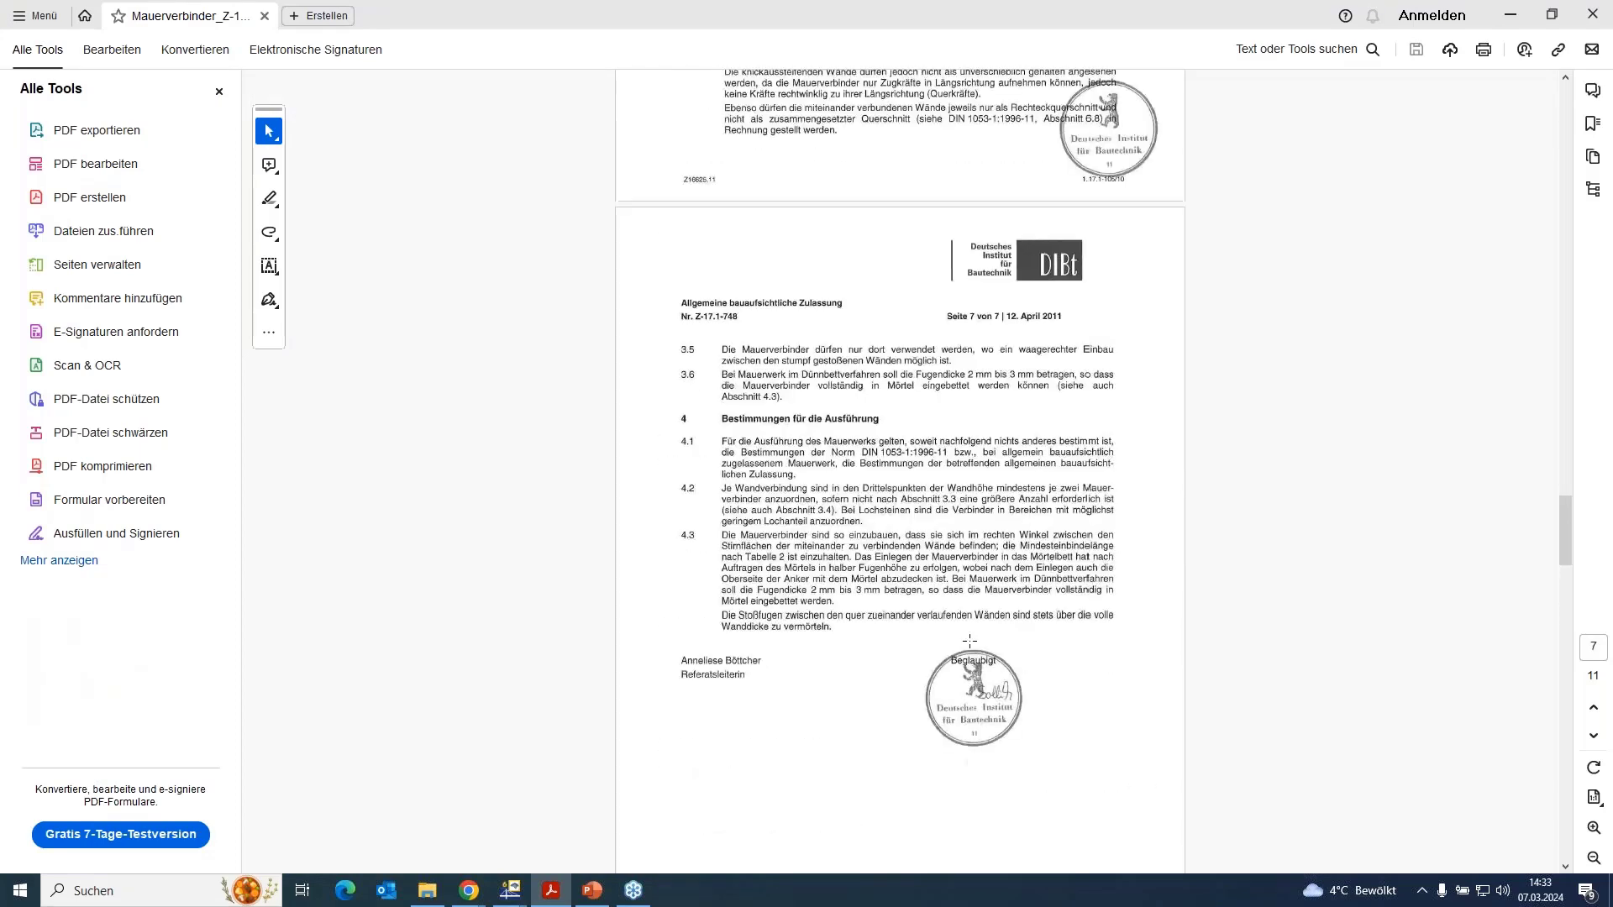
scroll(969, 641, up, 5)
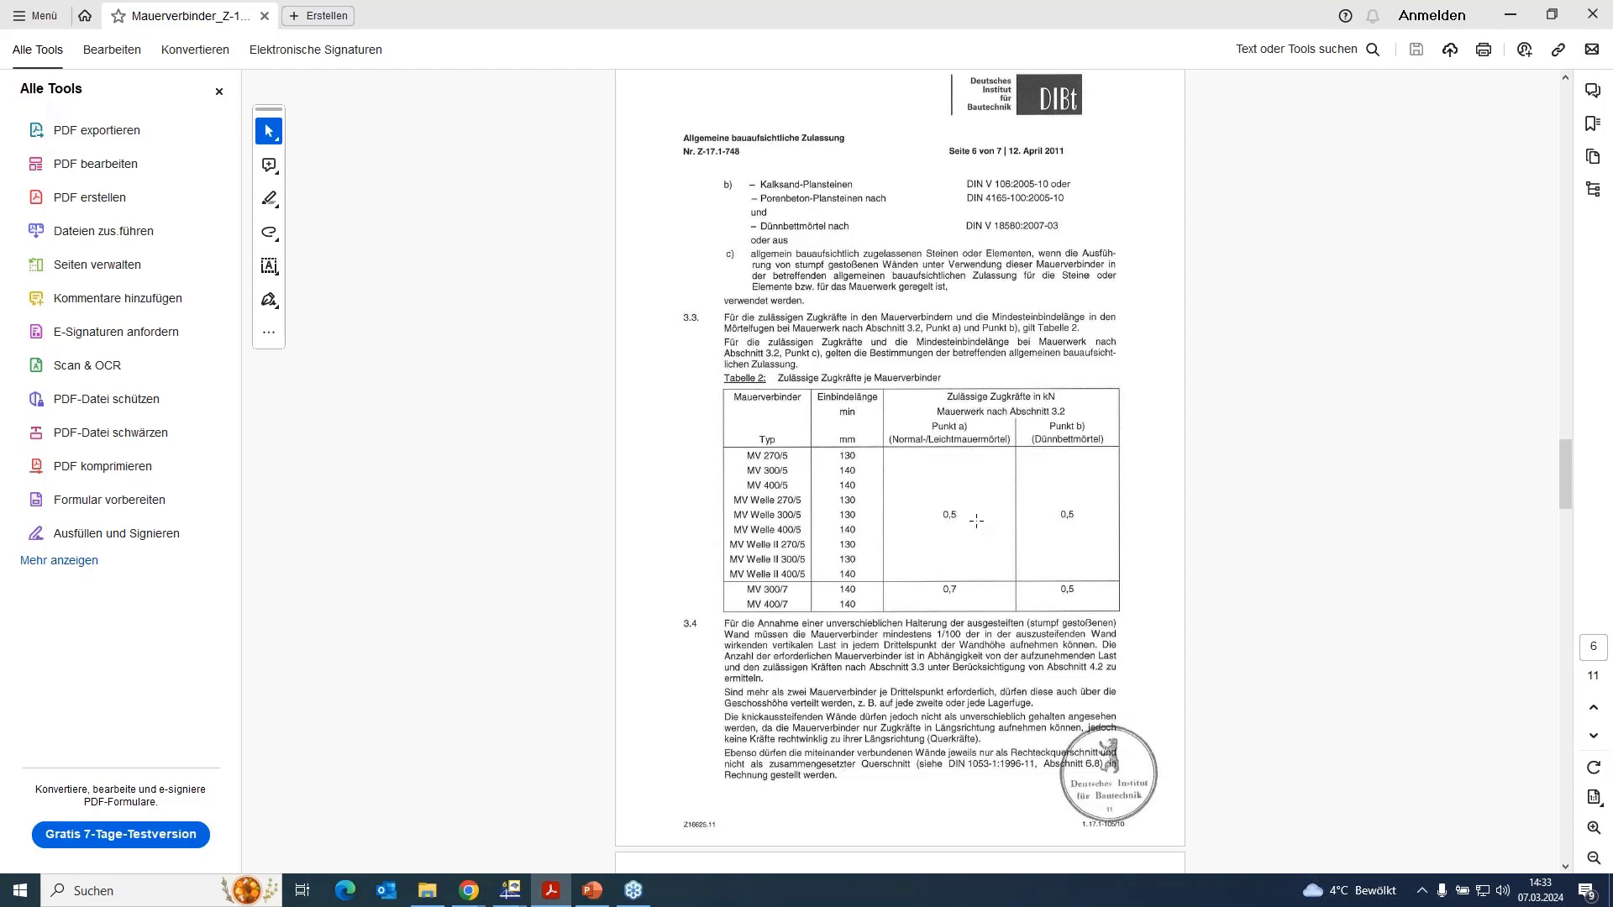
click(1510, 15)
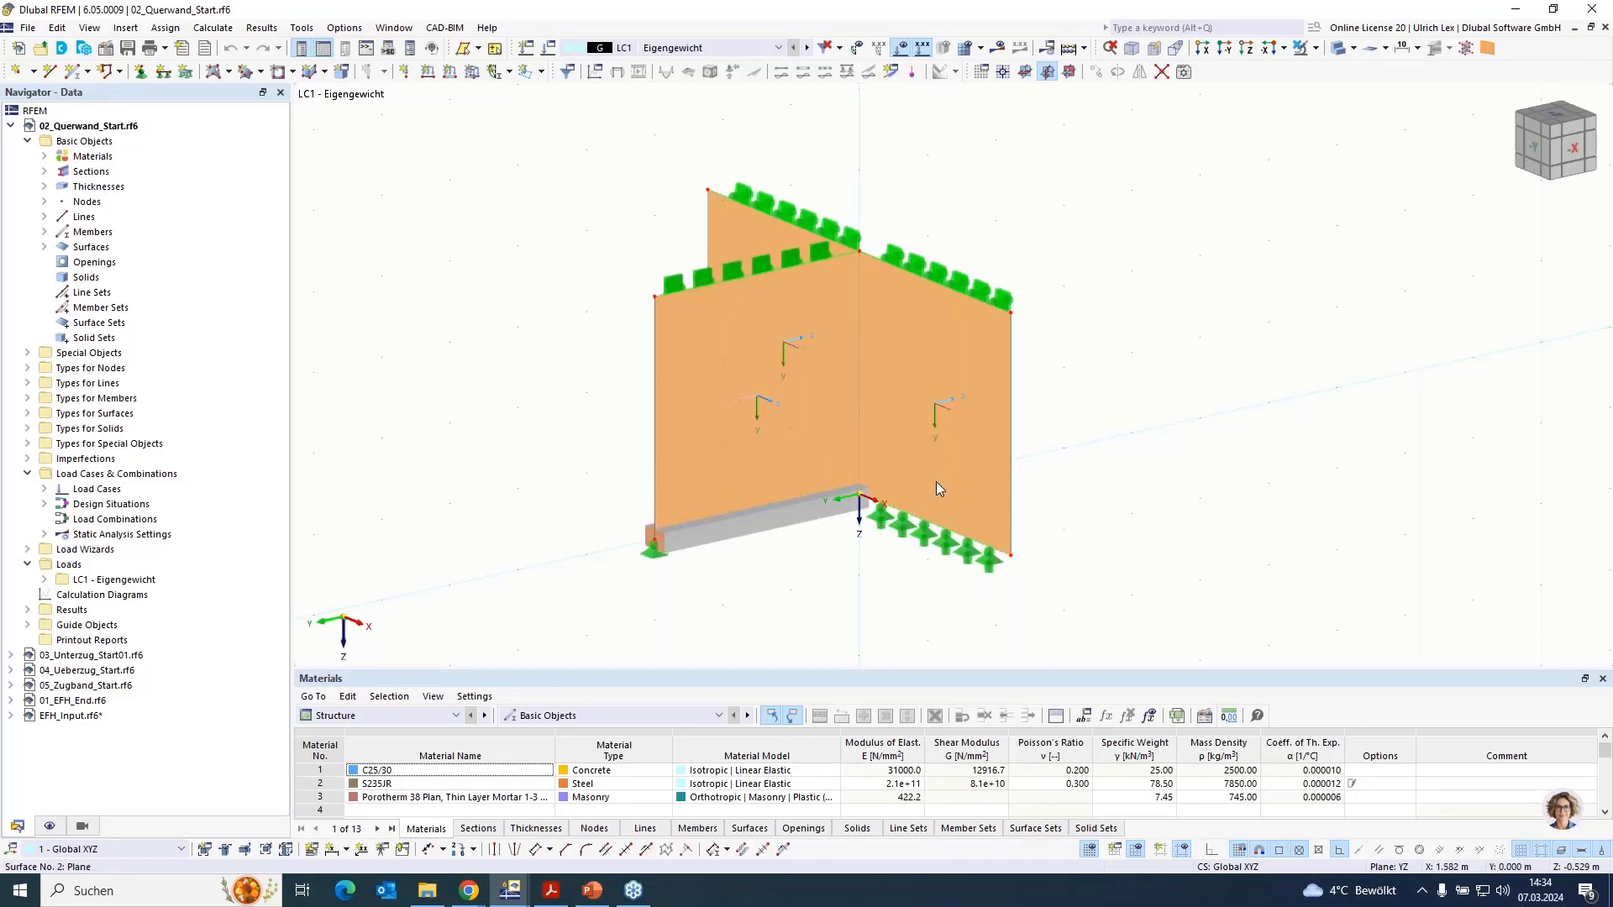
mouse_move(937, 482)
Open the existing line release and examine the partial activity settings for u-y in its line release type
ctrl+middle_drag(1202, 441, 1162, 426)
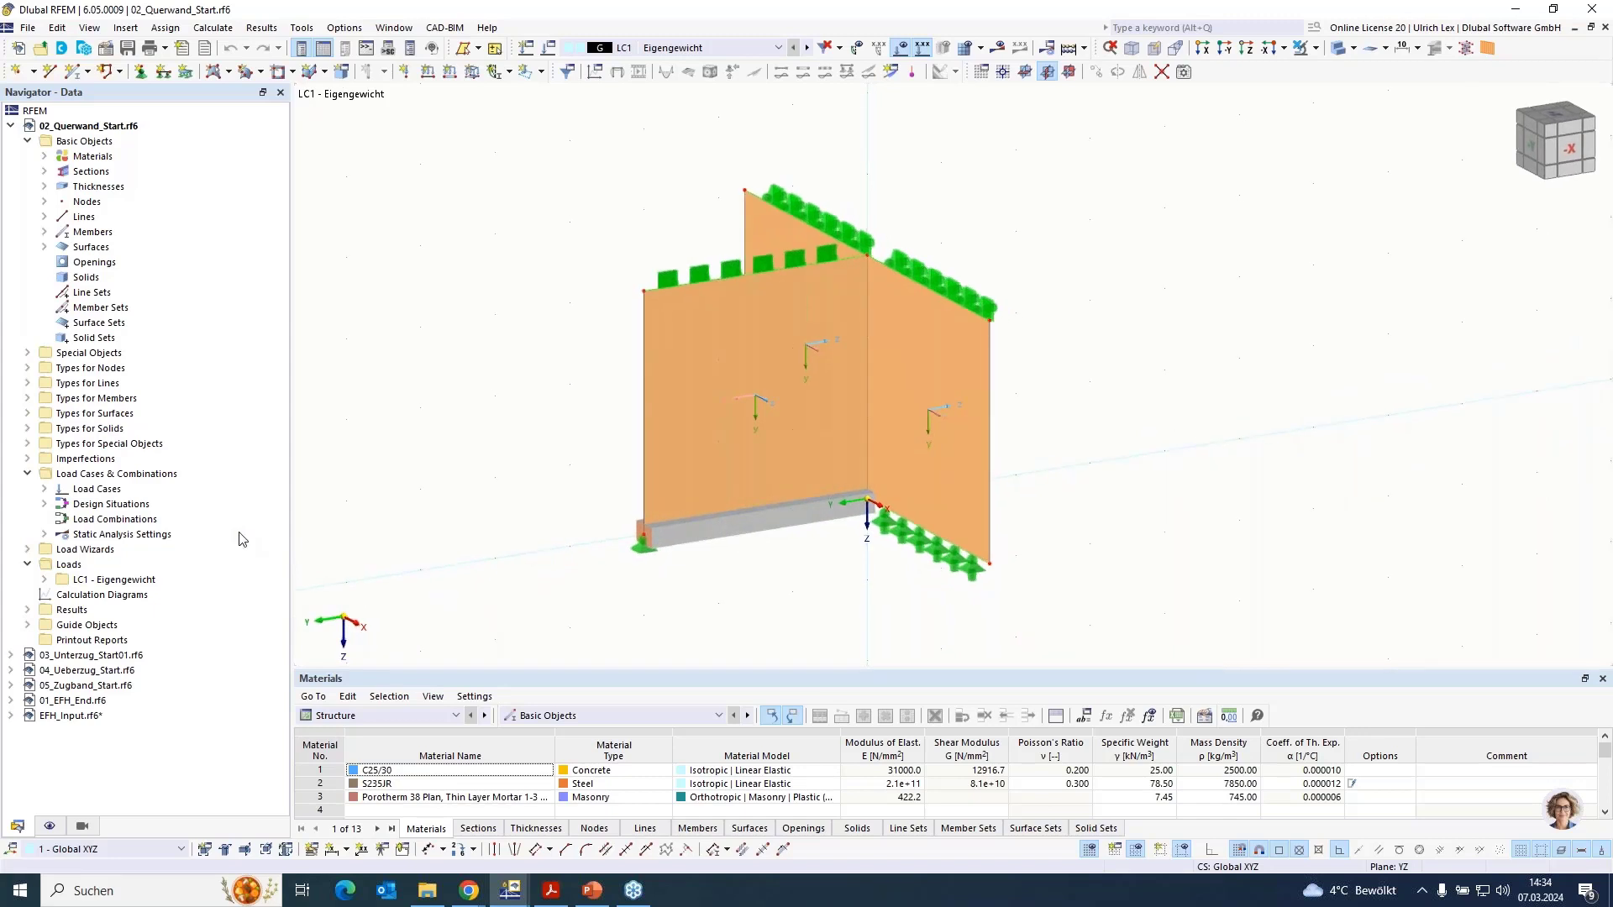
click(27, 354)
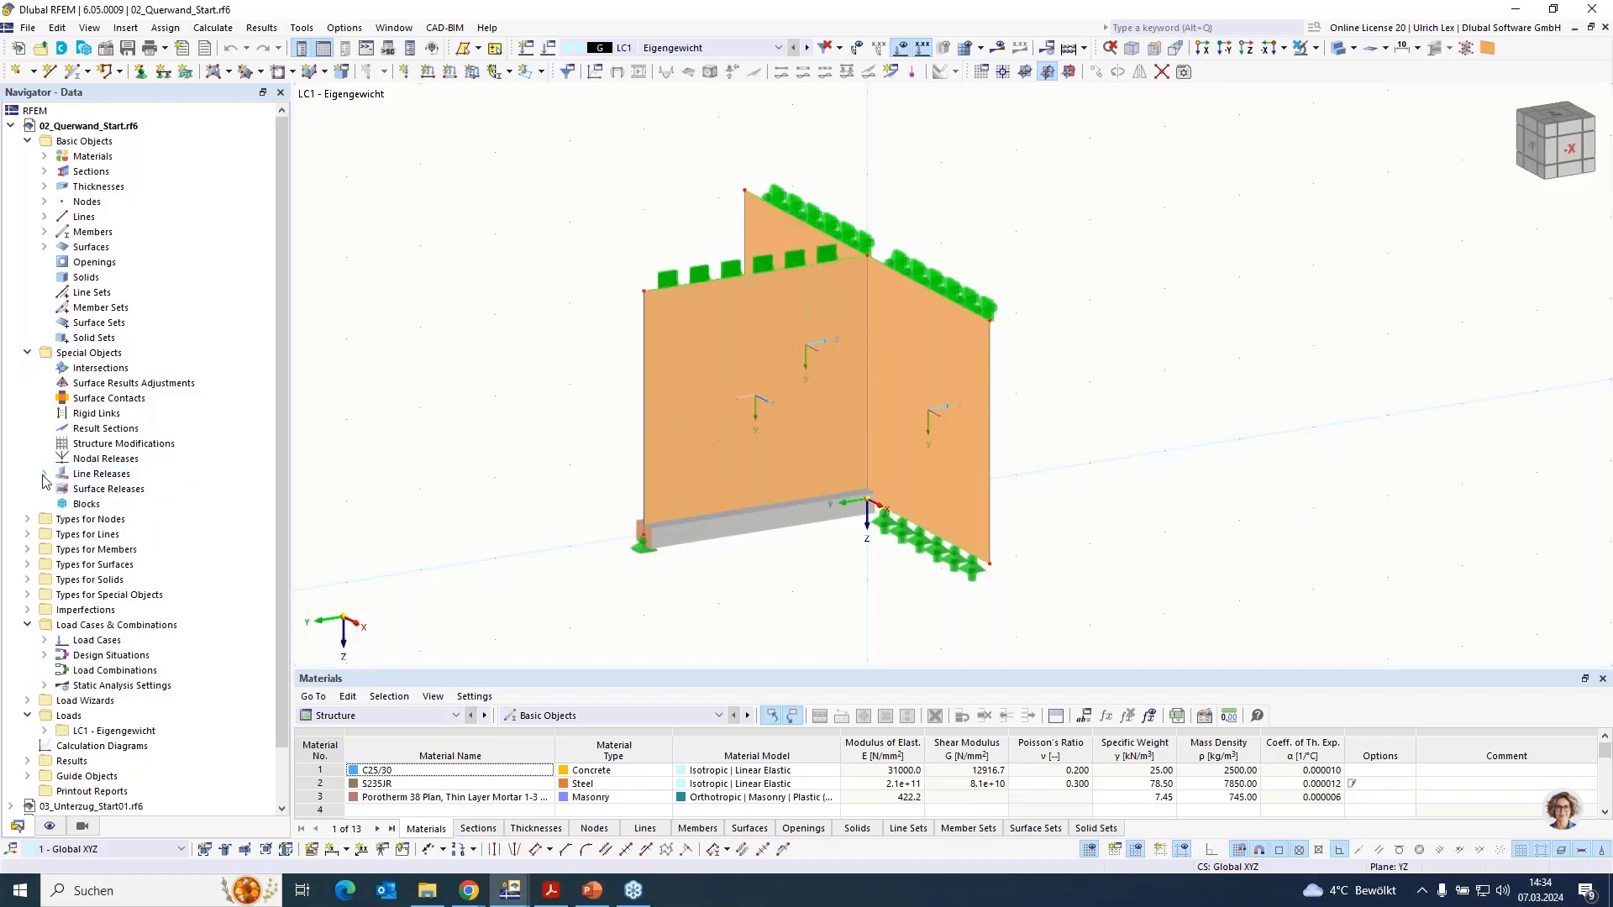
double_click(102, 475)
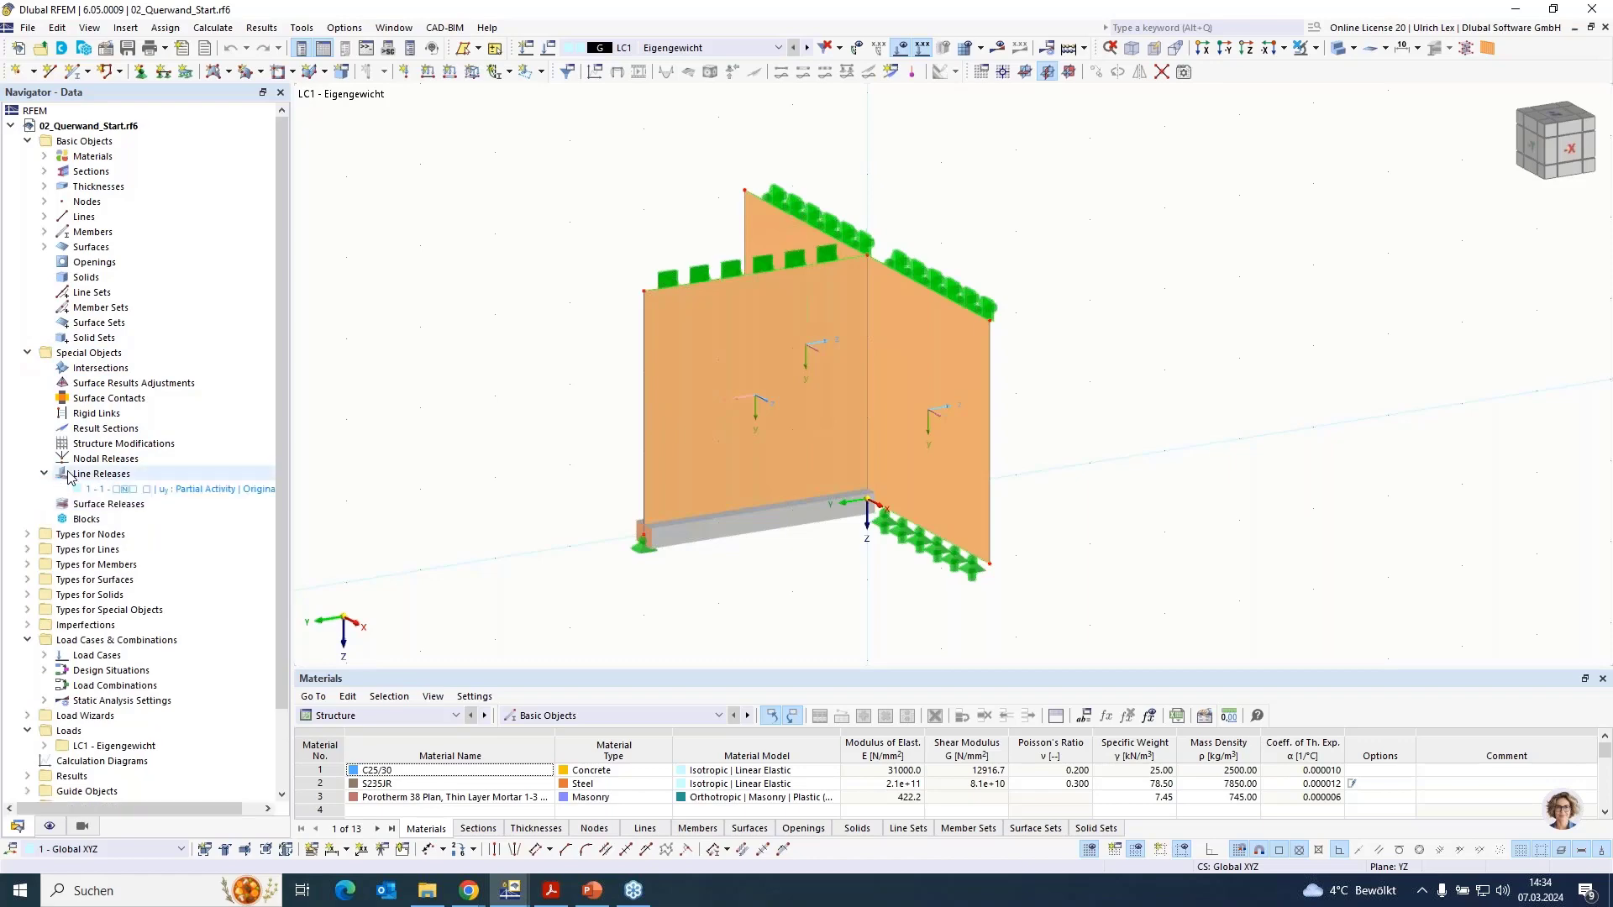
double_click(153, 490)
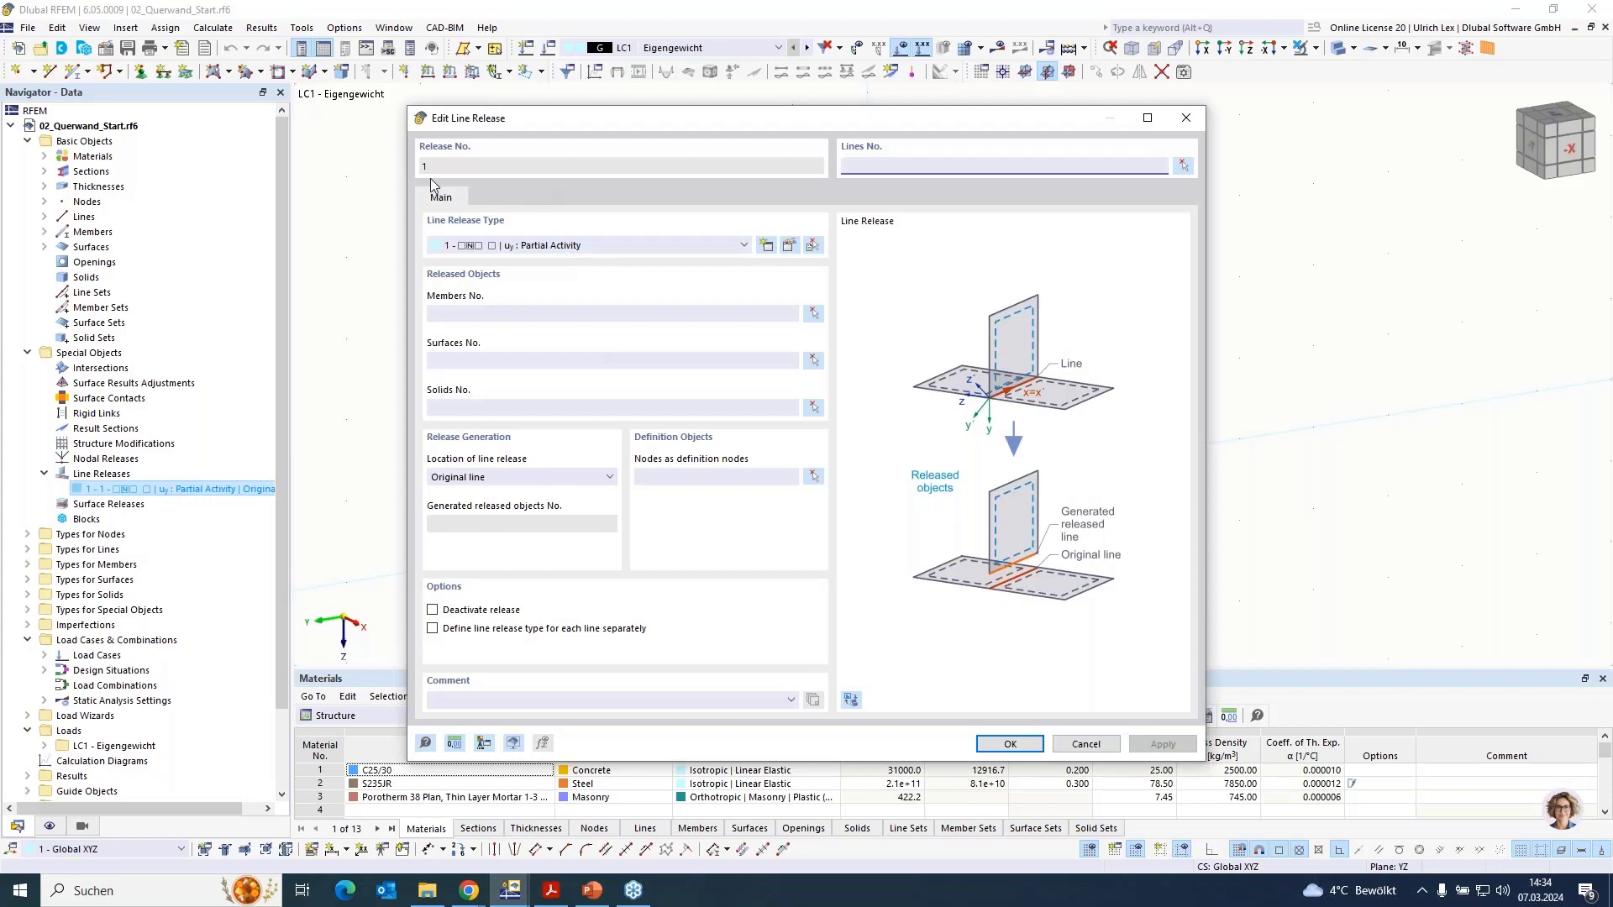
click(790, 247)
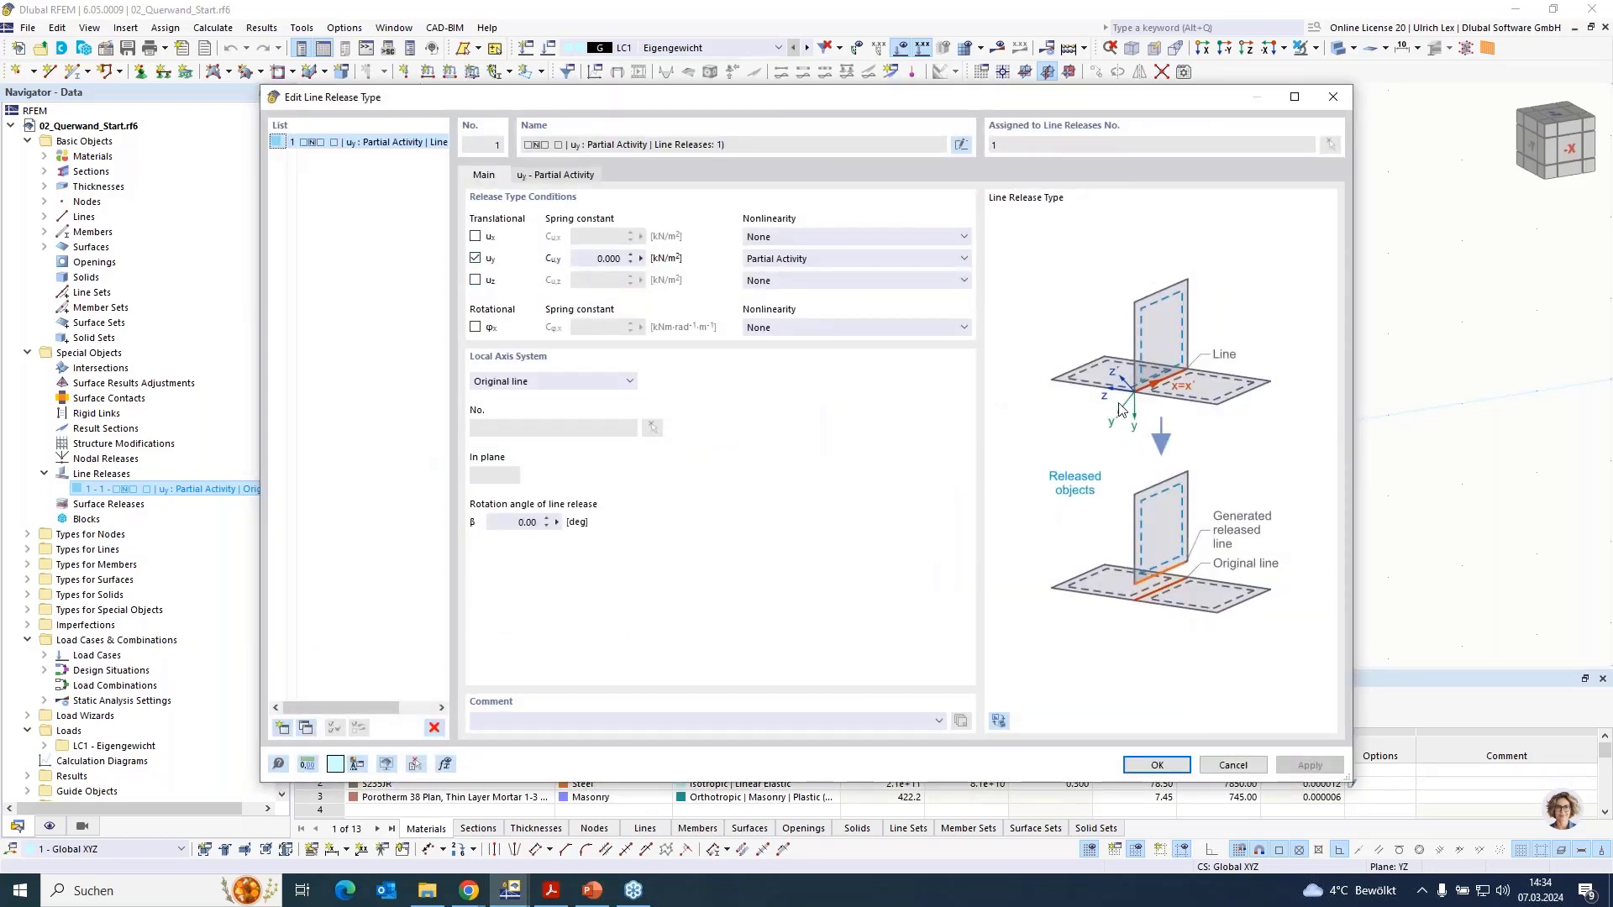
click(584, 177)
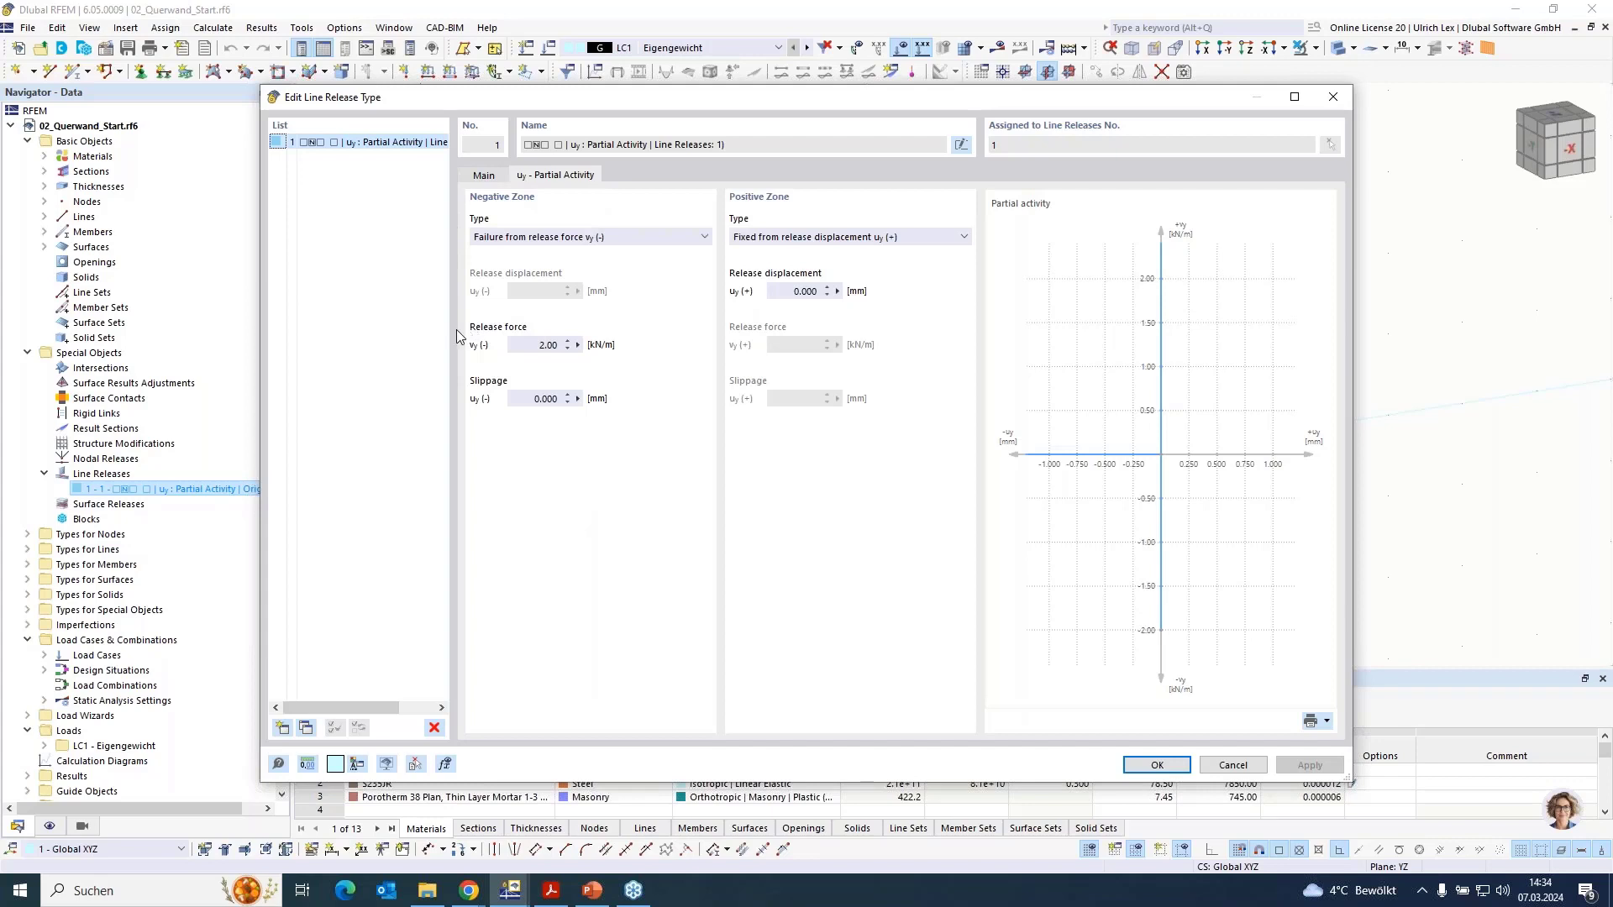
click(541, 346)
click(1180, 761)
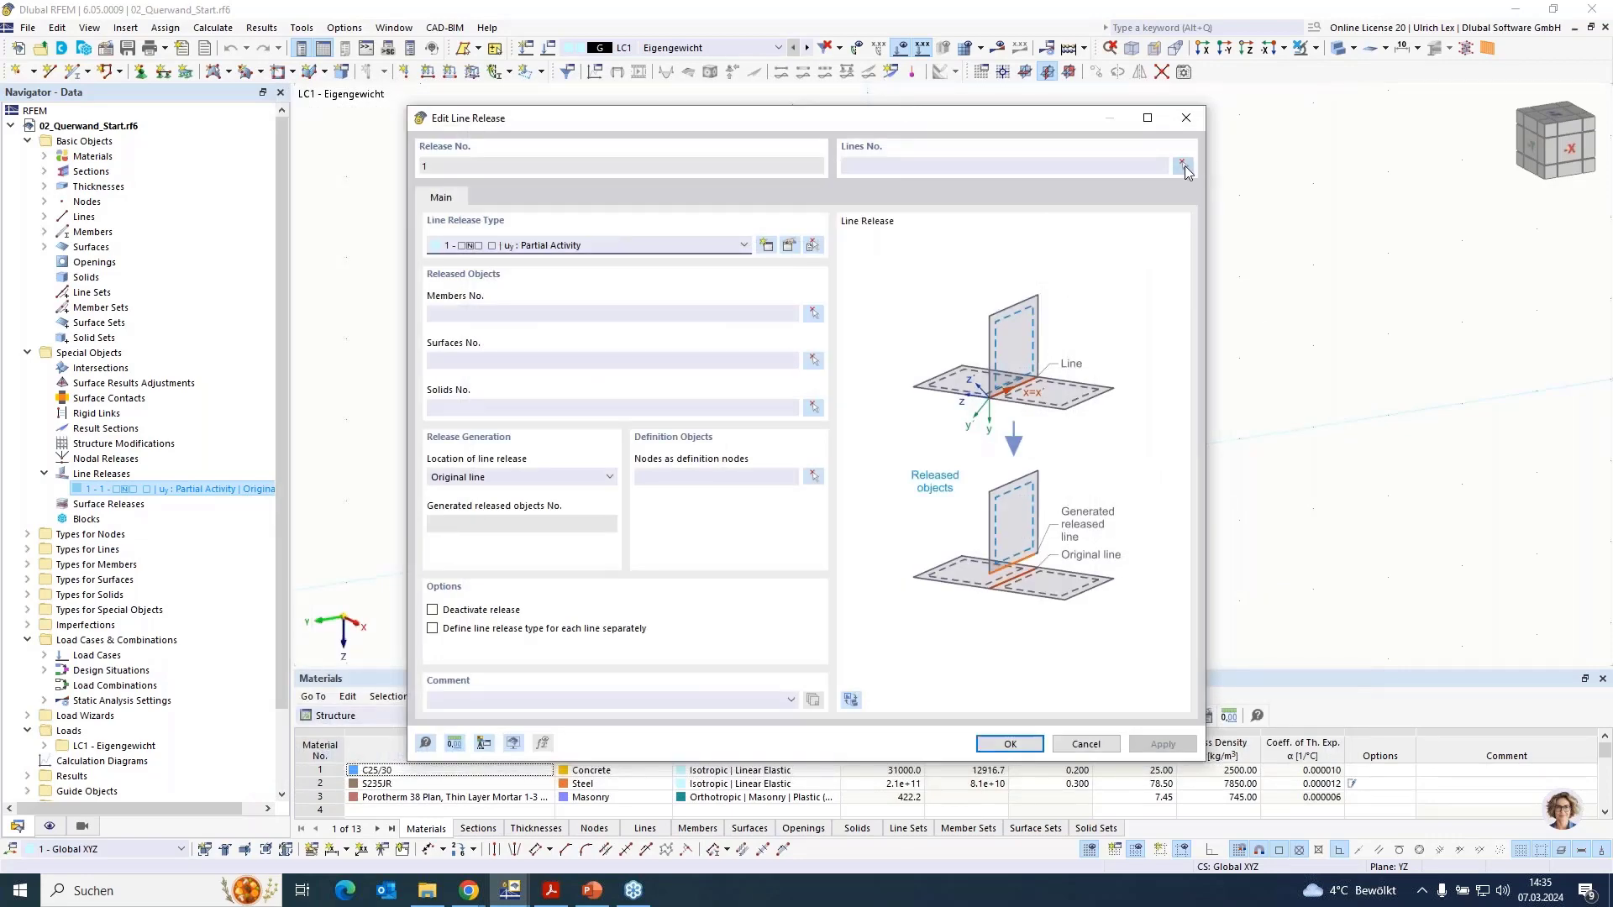
Assign the line release to line 3 where the walls meet, with longitudinal wall surfaces 1 and 2 as released objects
click(1184, 165)
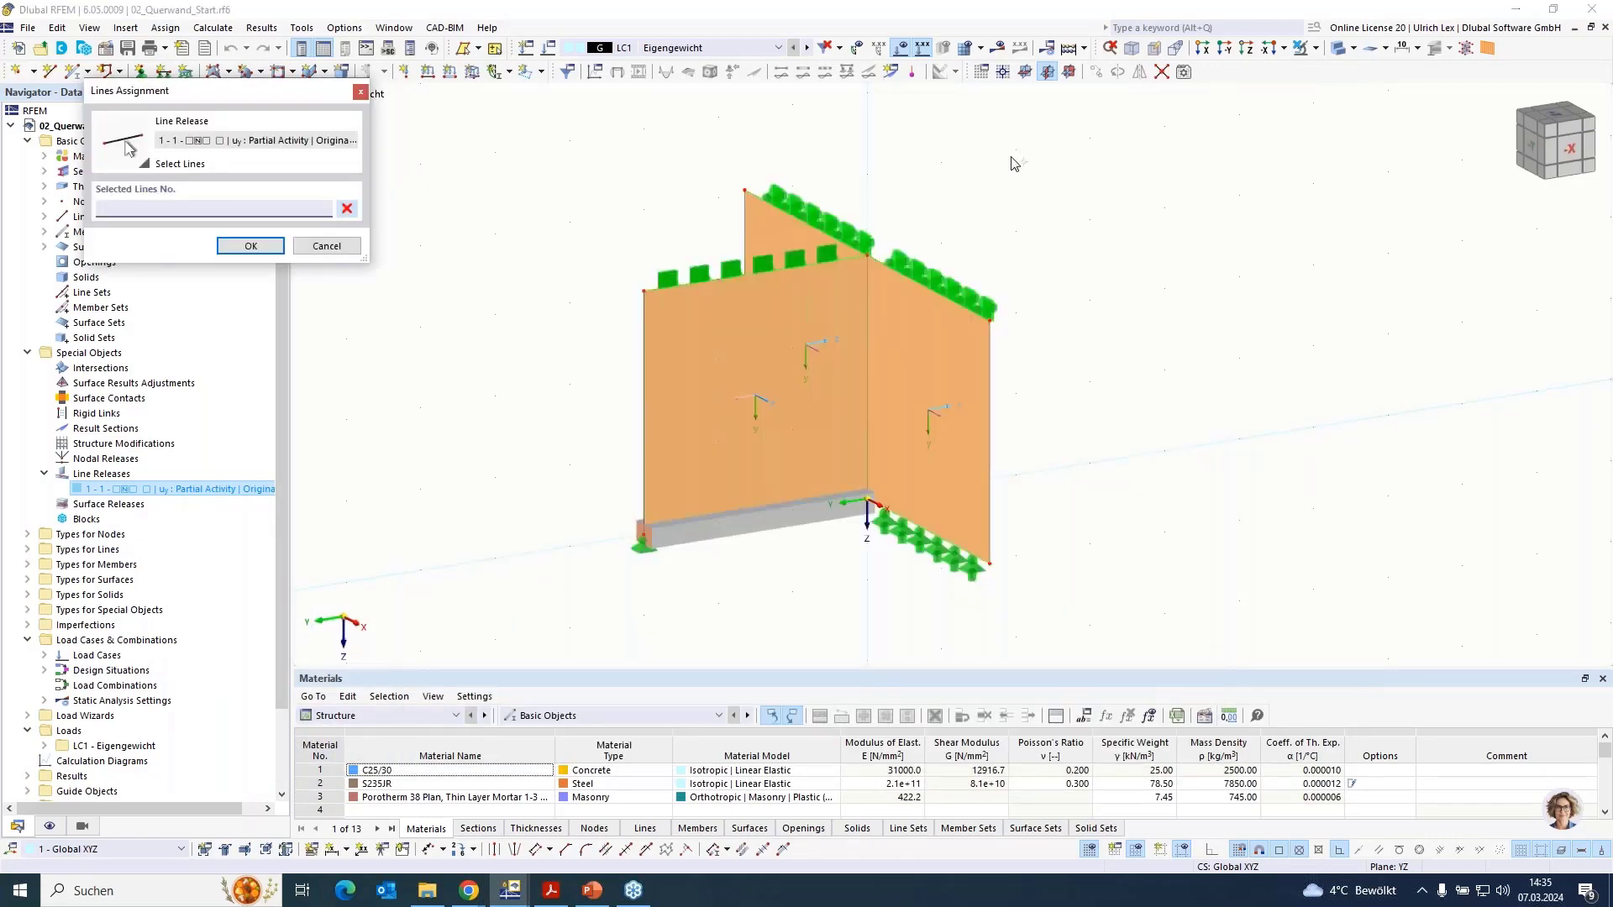
click(876, 287)
click(252, 246)
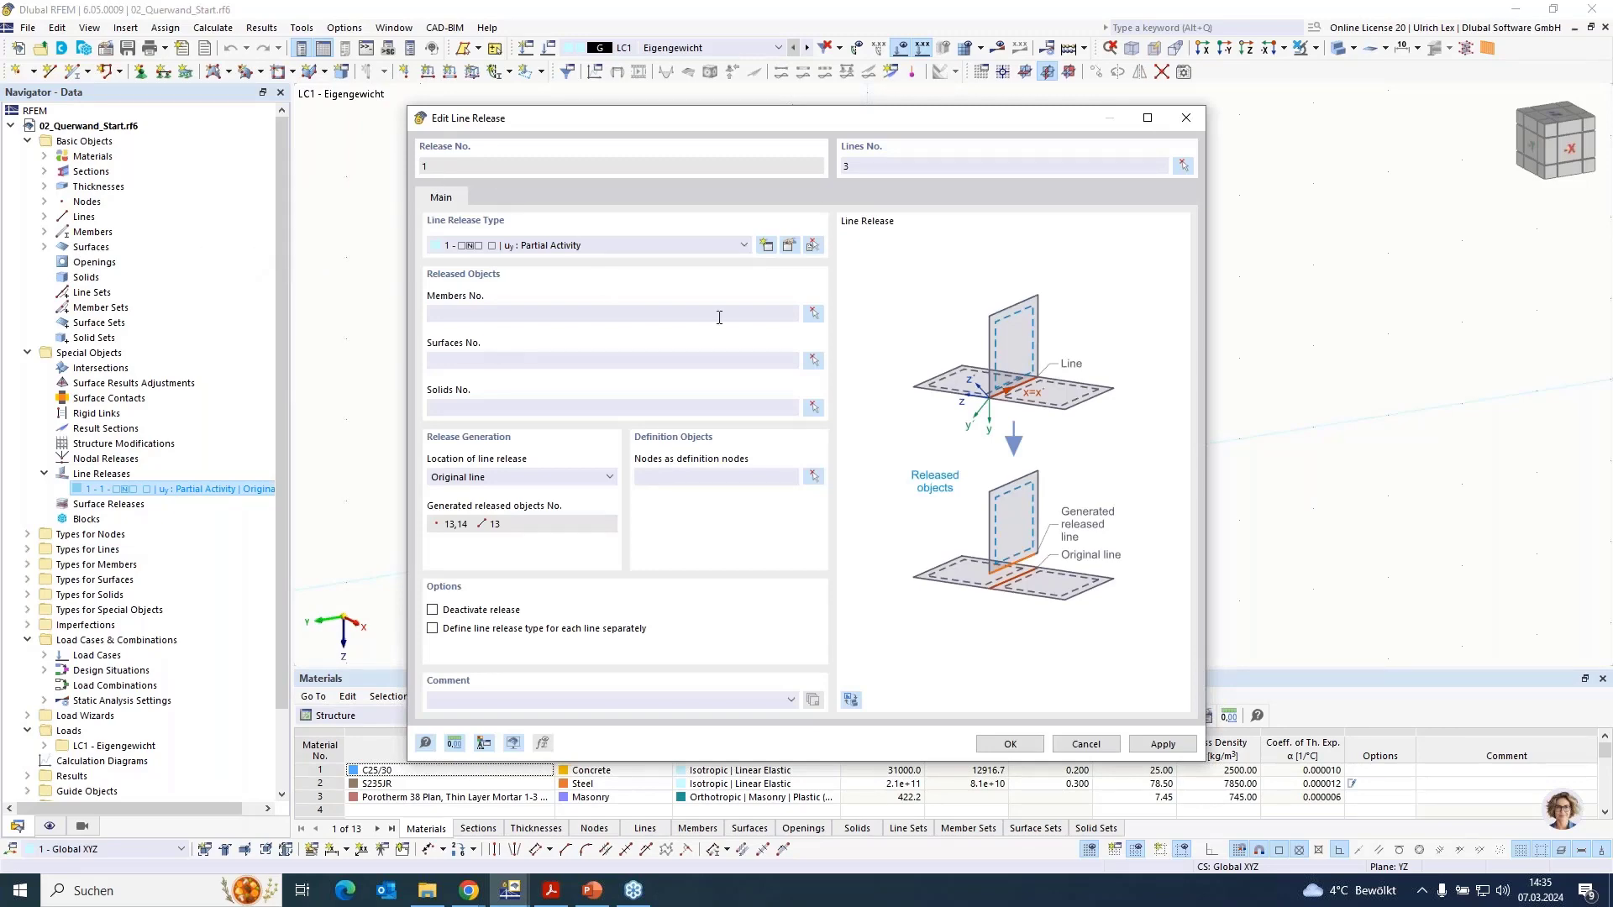
click(813, 362)
click(802, 352)
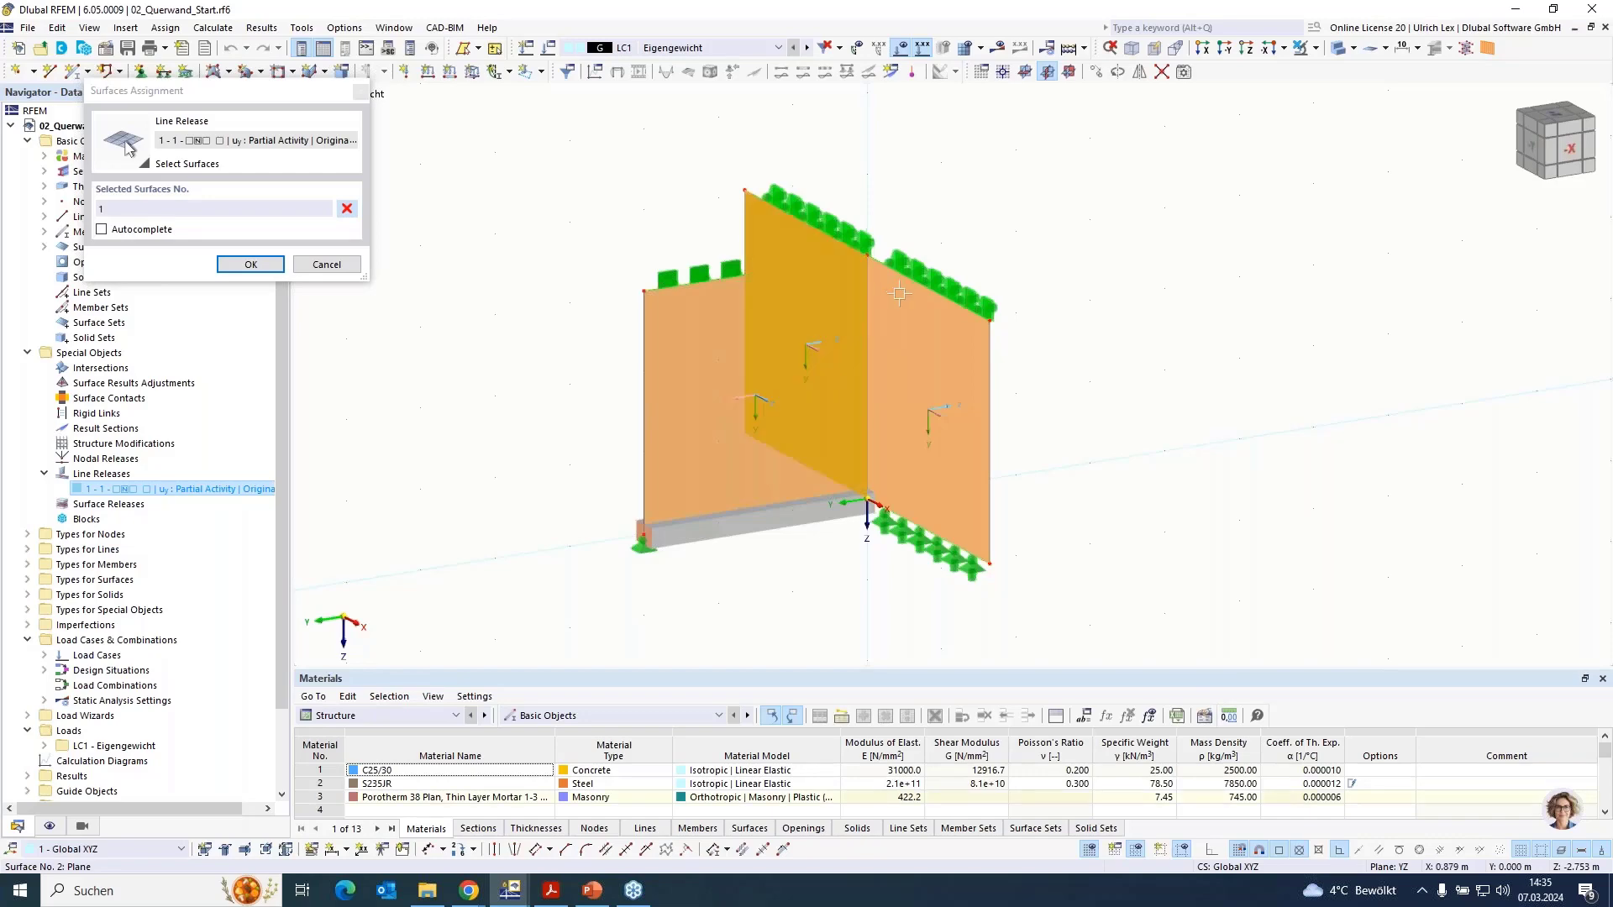
click(928, 378)
click(245, 266)
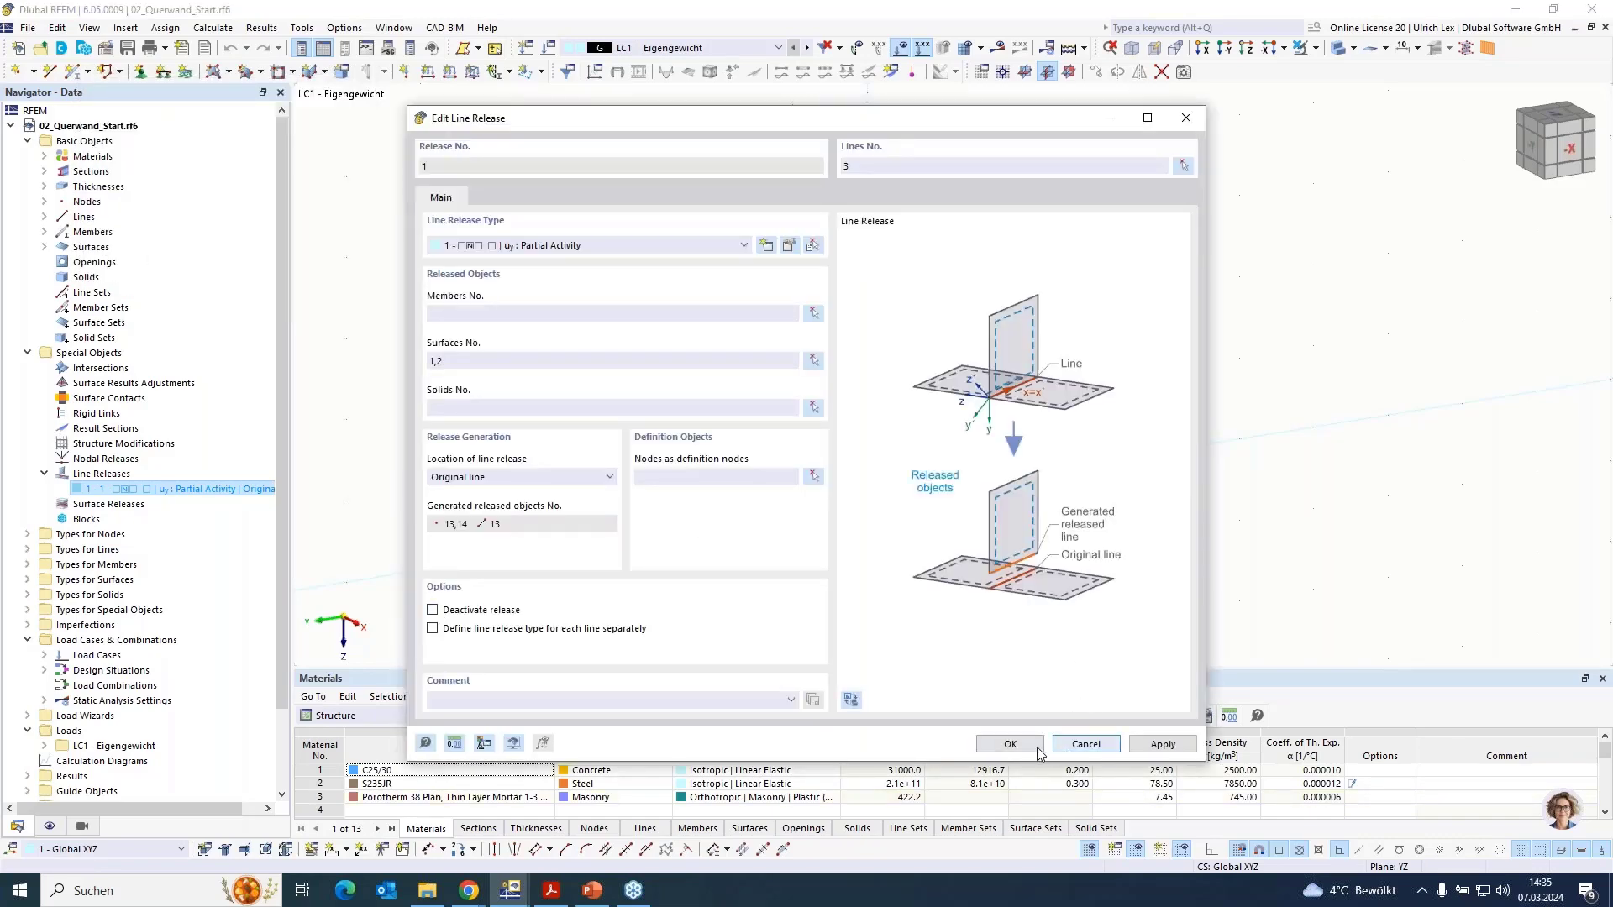
click(1011, 744)
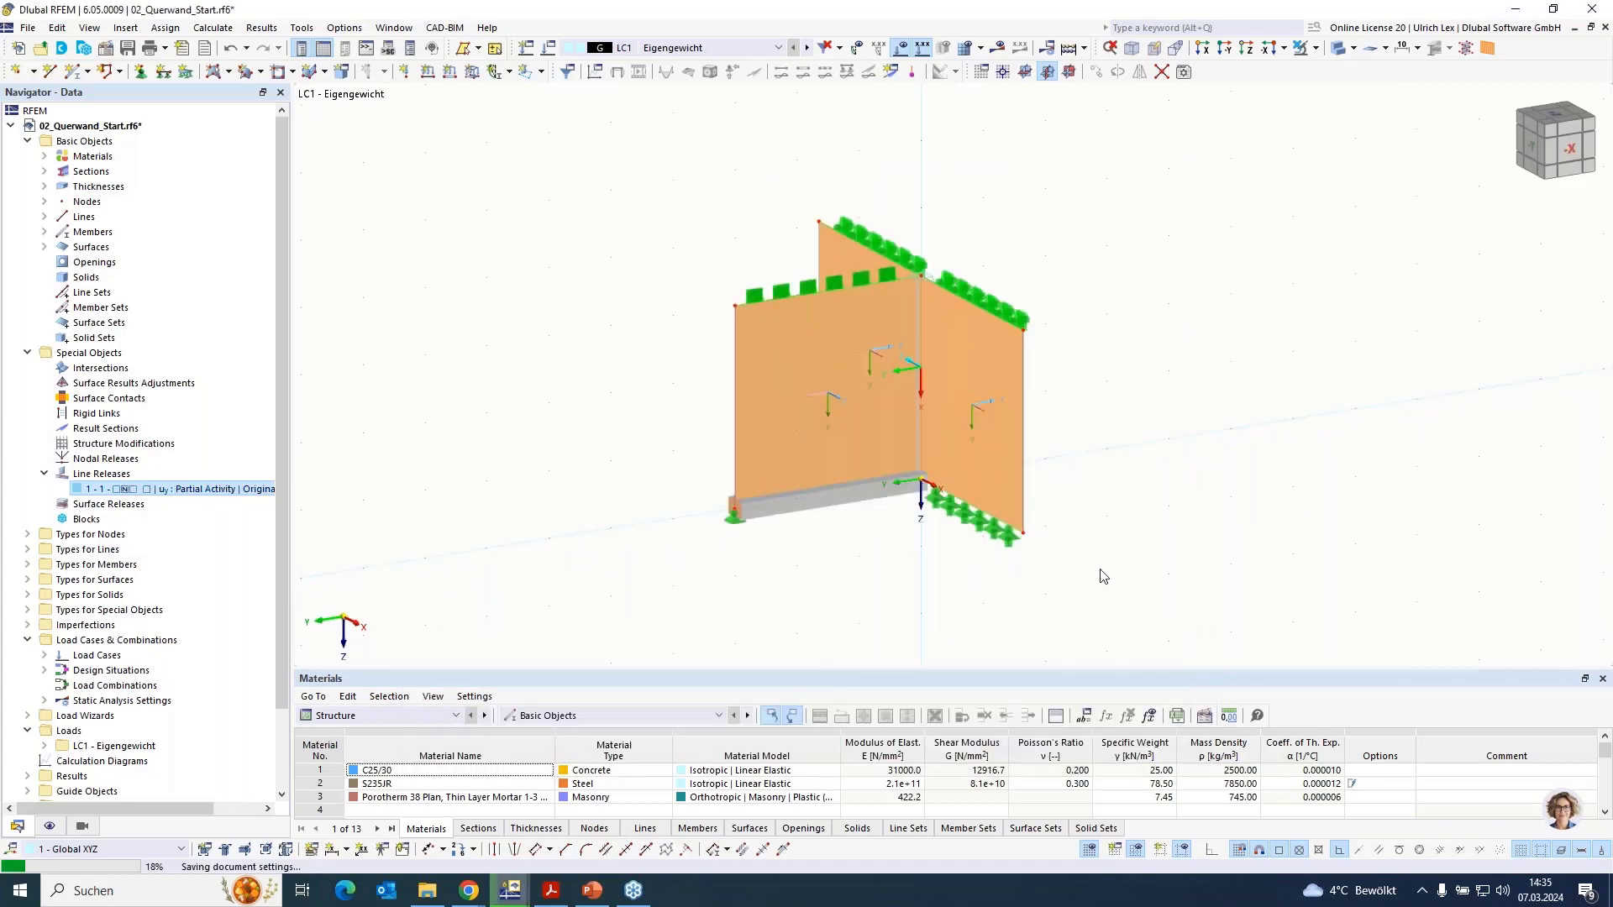
Assign the hinged nodal support "Gelenkig" to node 14, the released node at the foot of the wall junction
scroll(1101, 573, down, 1)
mouse_move(1100, 573)
ctrl+middle_down()
mouse_move(1041, 577)
mouse_move(1083, 573)
ctrl+middle_up()
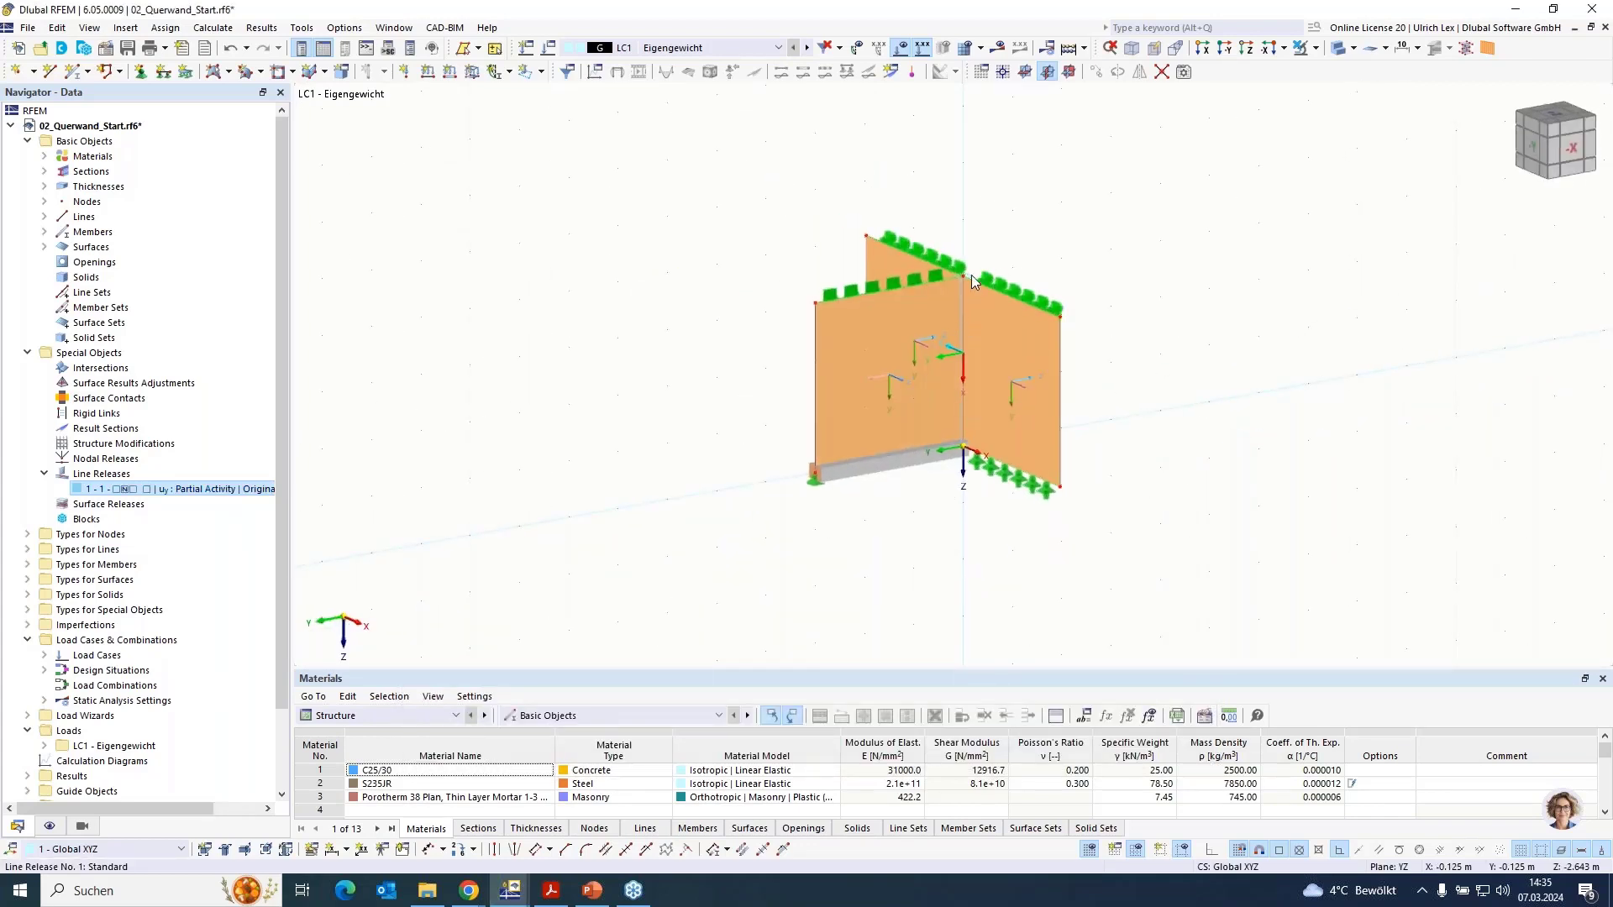
scroll(975, 456, up, 1)
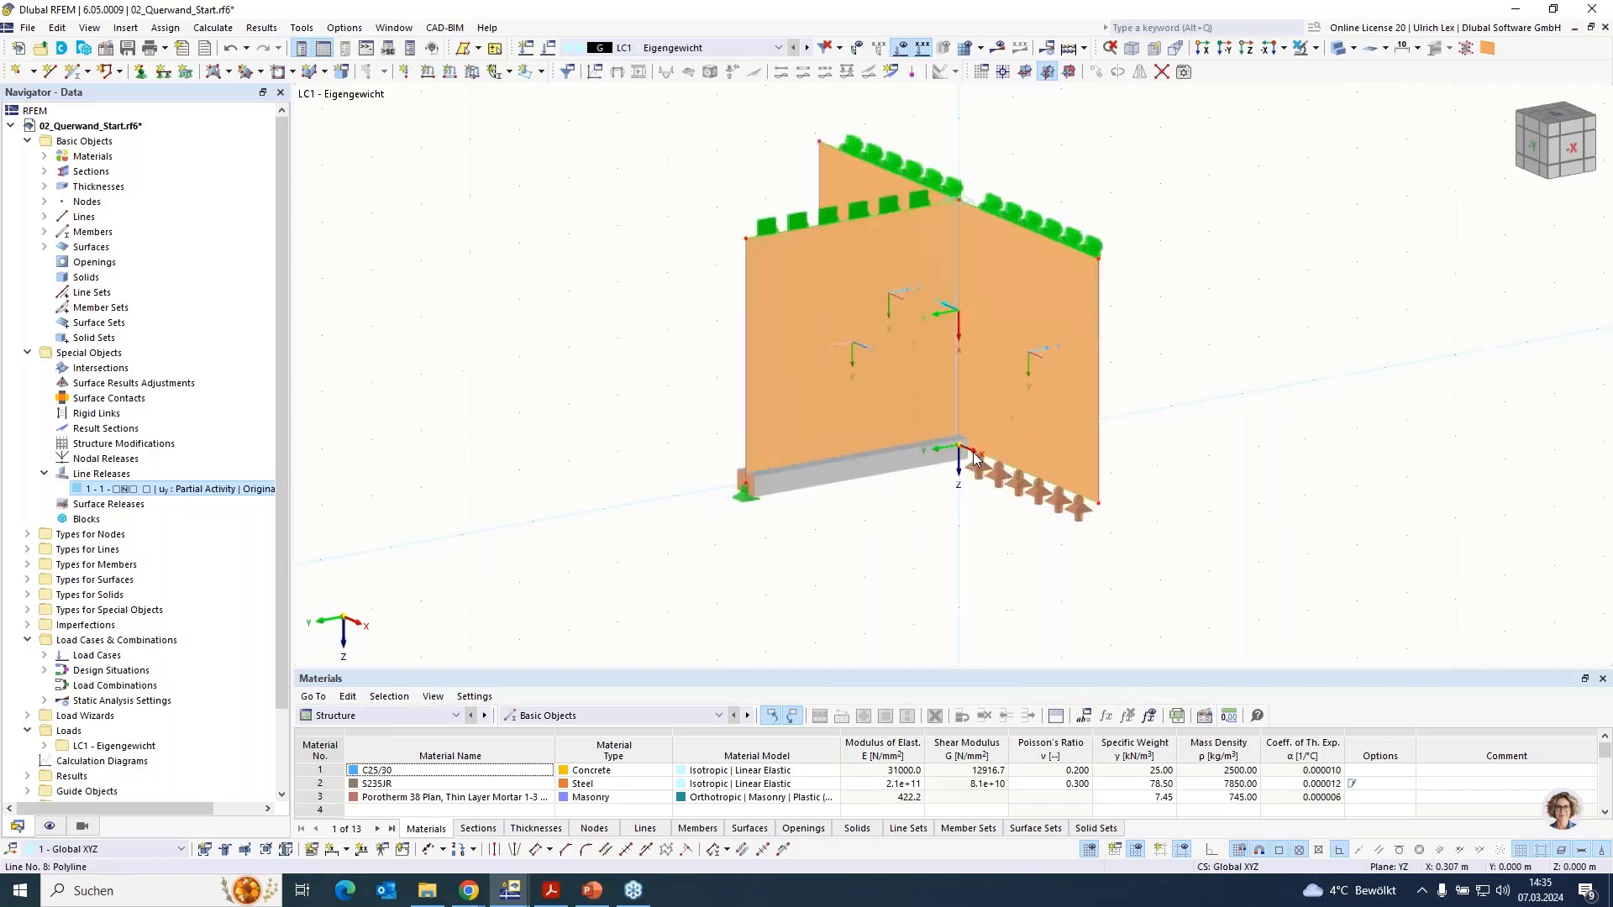
scroll(975, 456, up, 2)
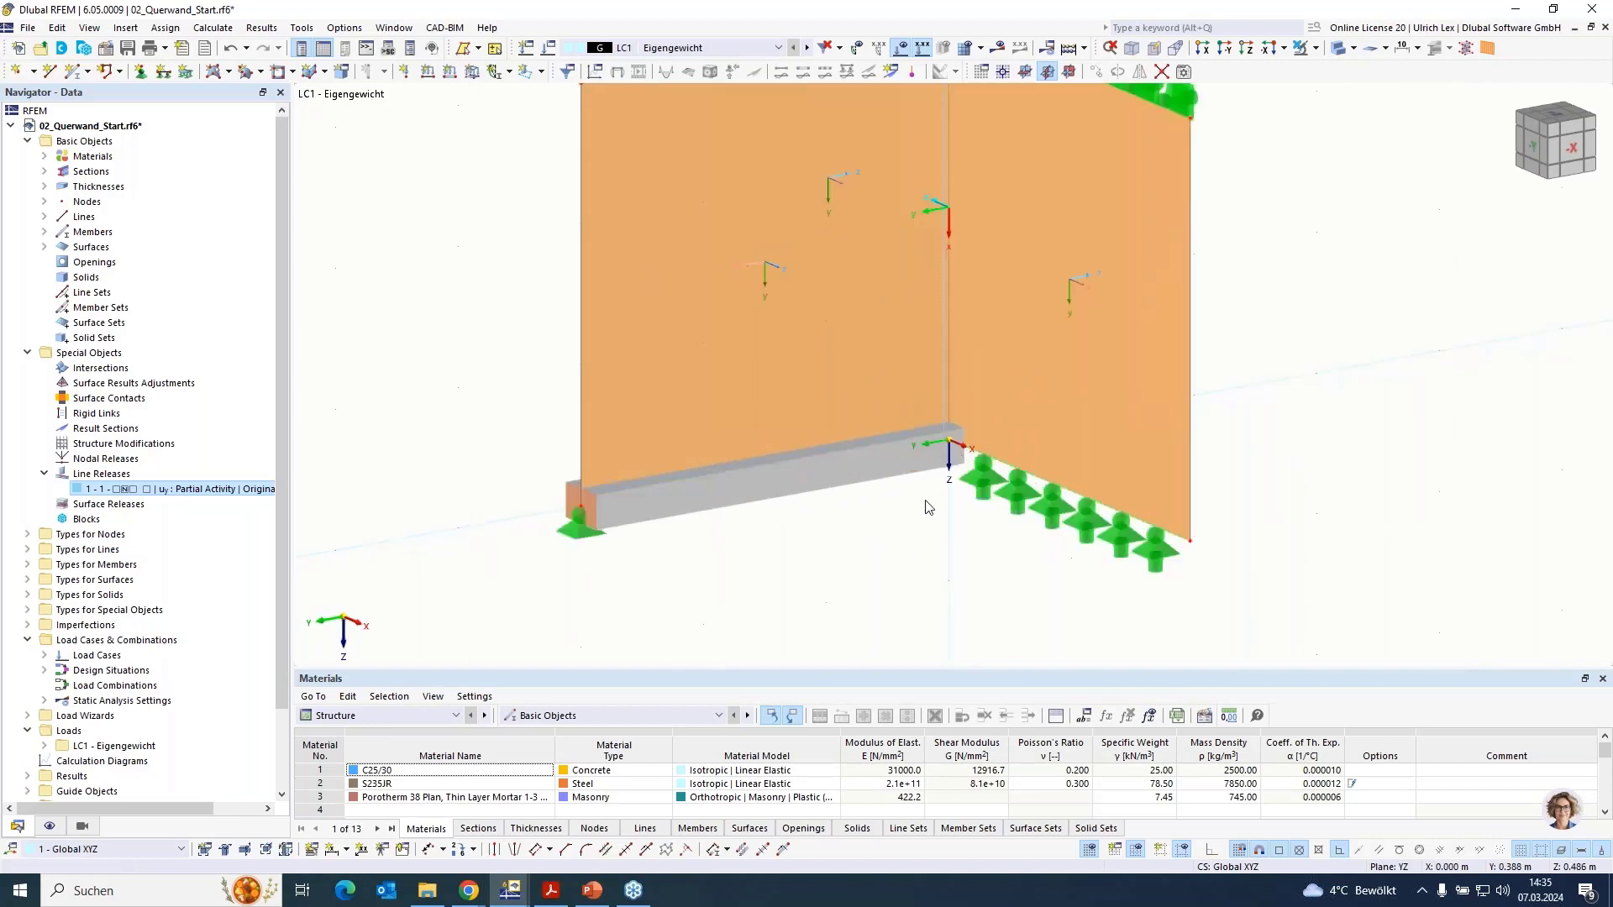
scroll(954, 546, down, 3)
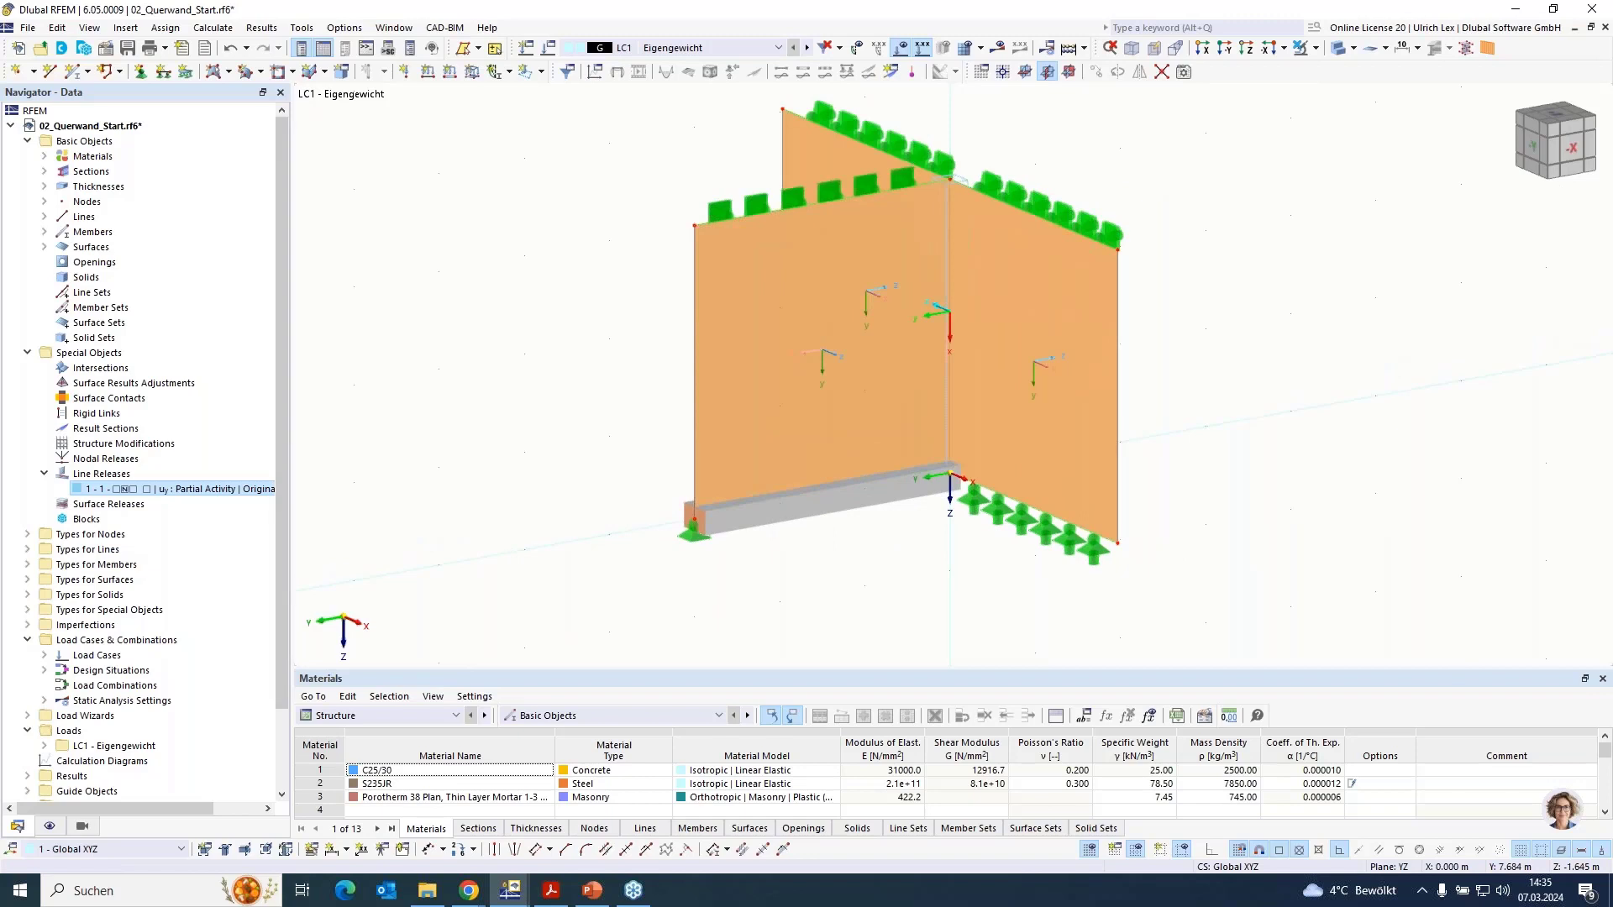
click(46, 201)
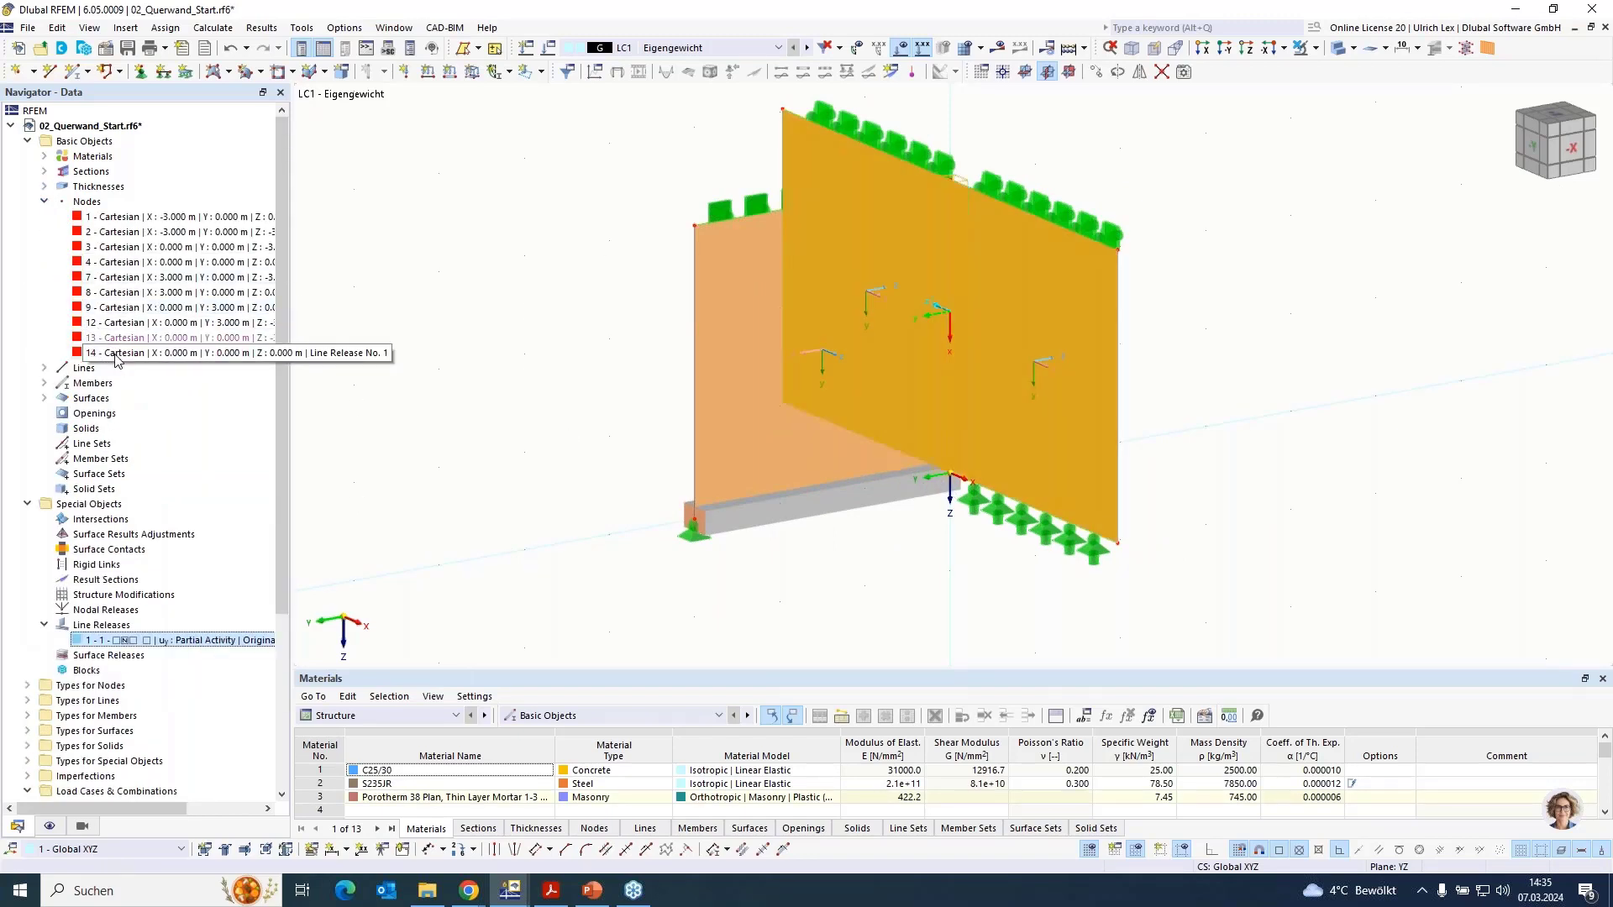
click(118, 353)
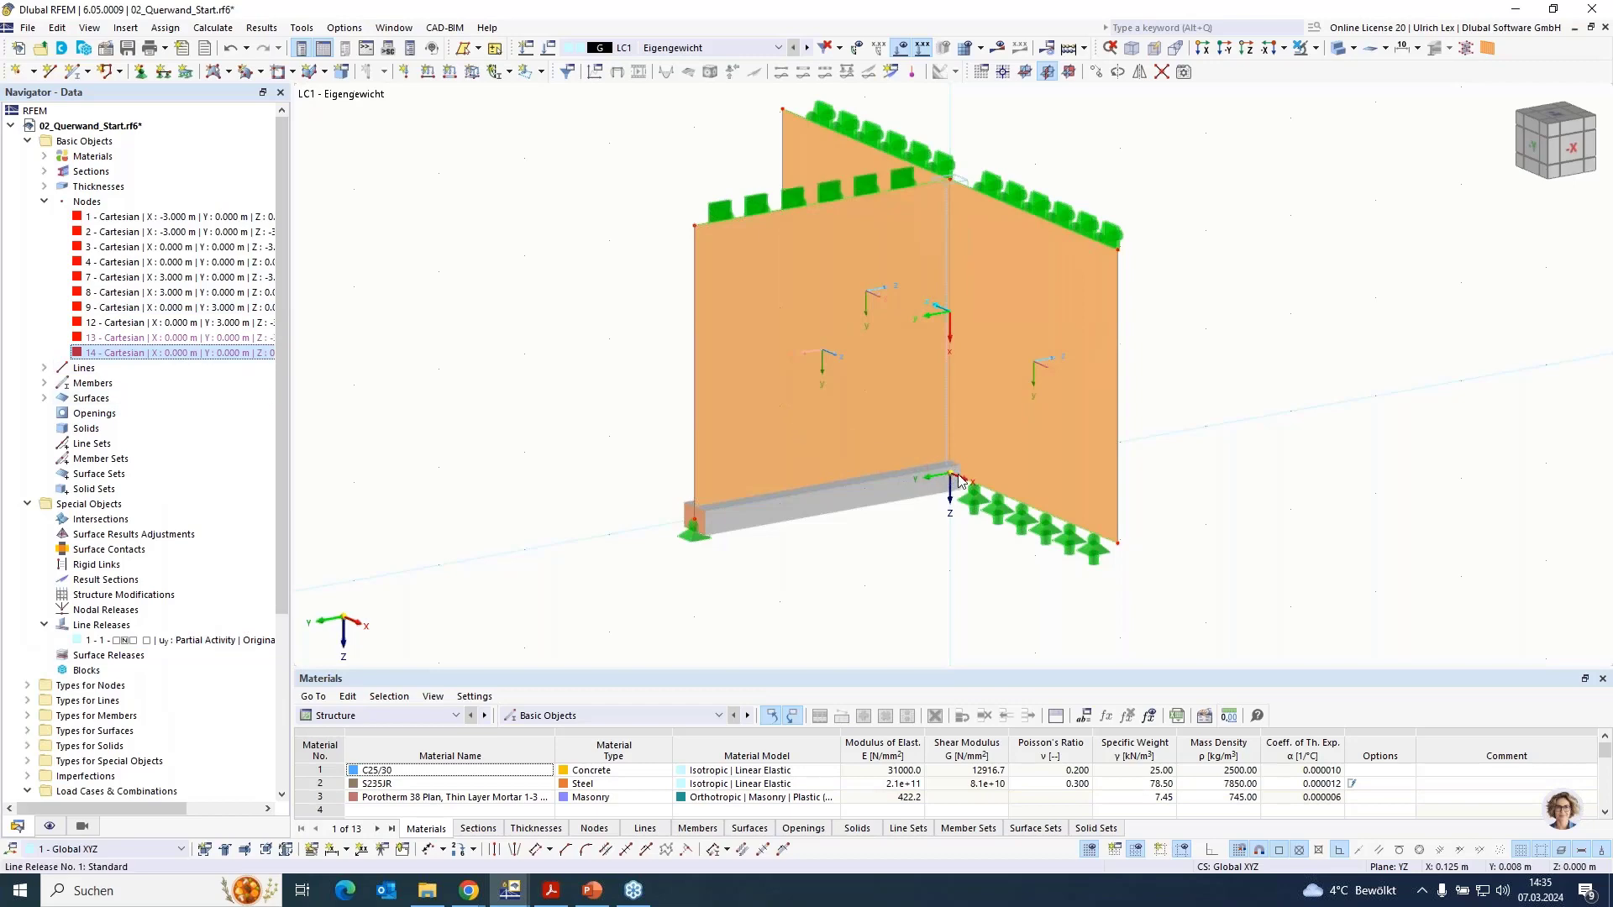
double_click(125, 356)
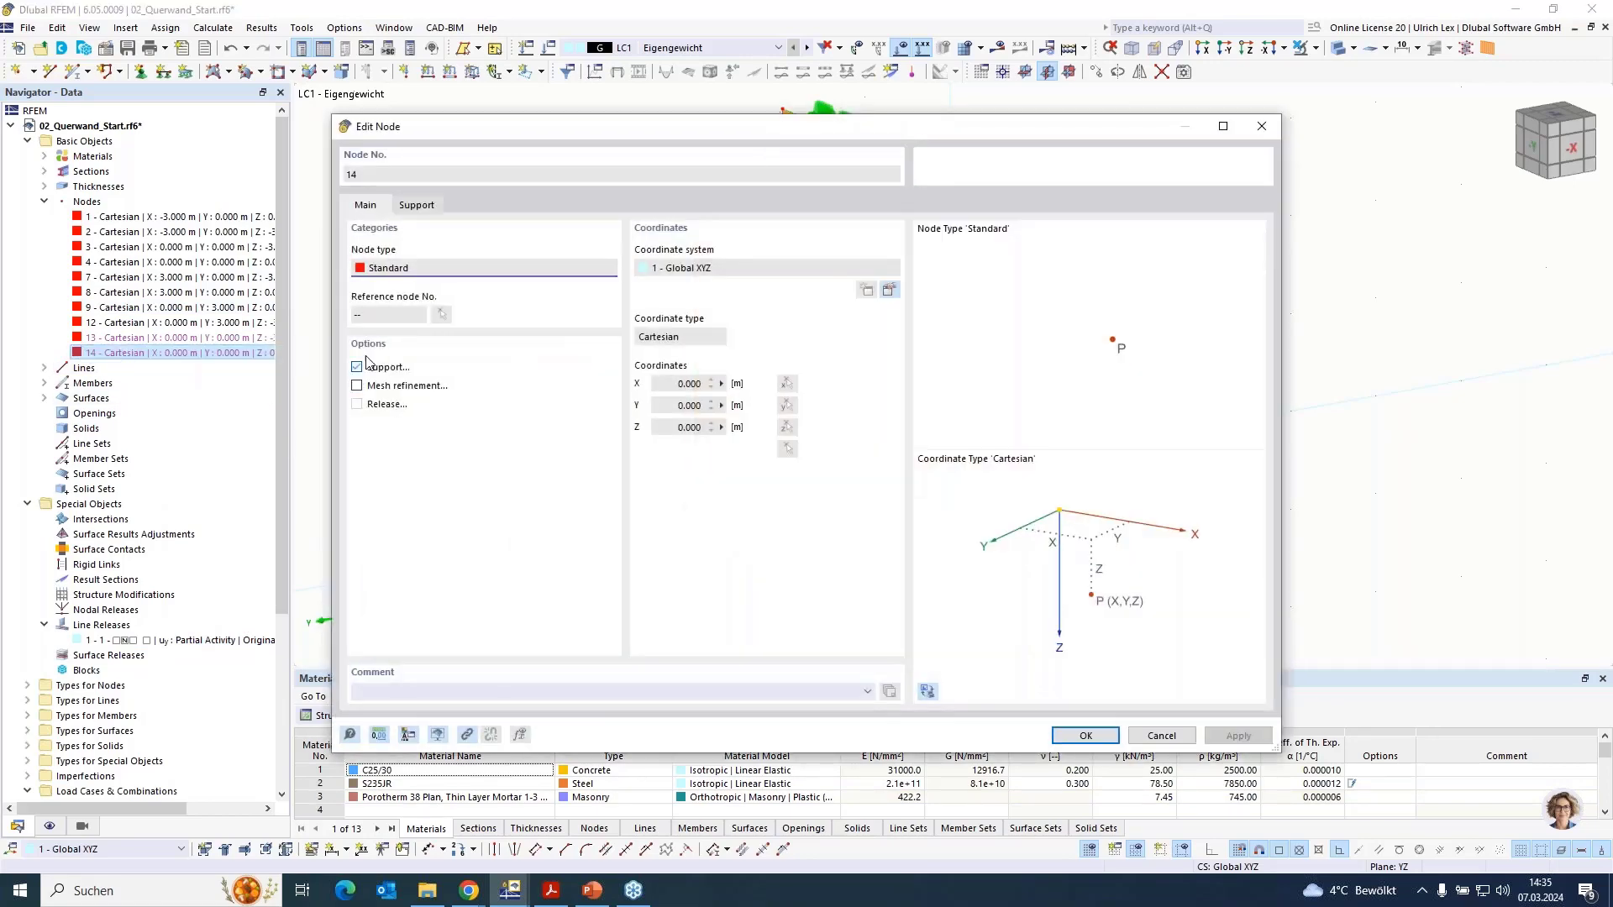
click(420, 211)
click(400, 271)
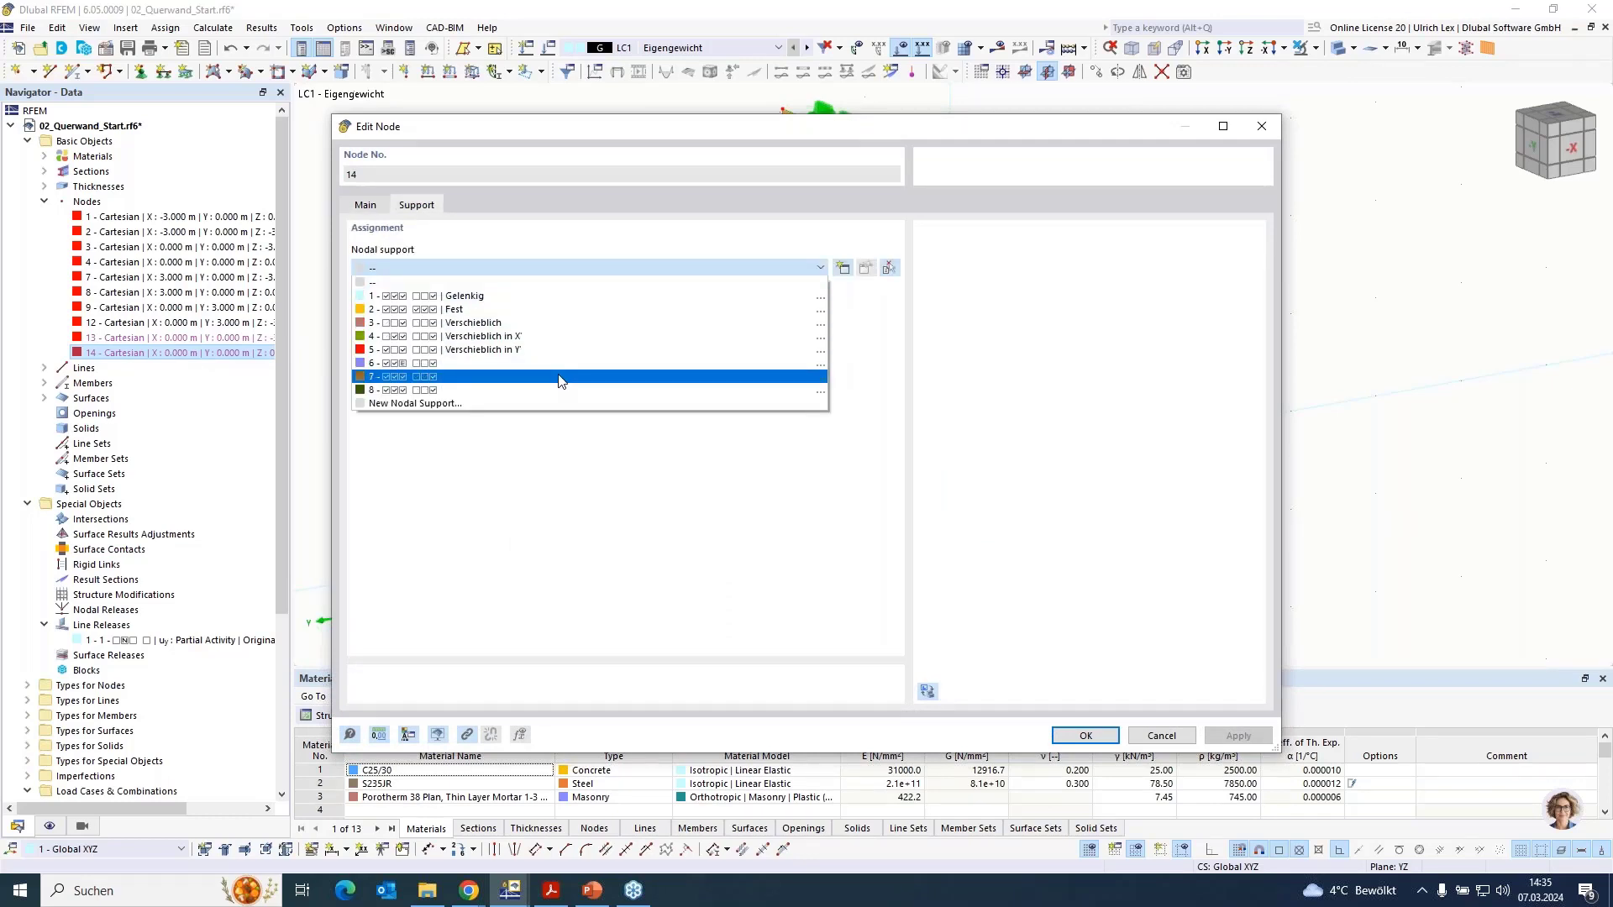
click(574, 296)
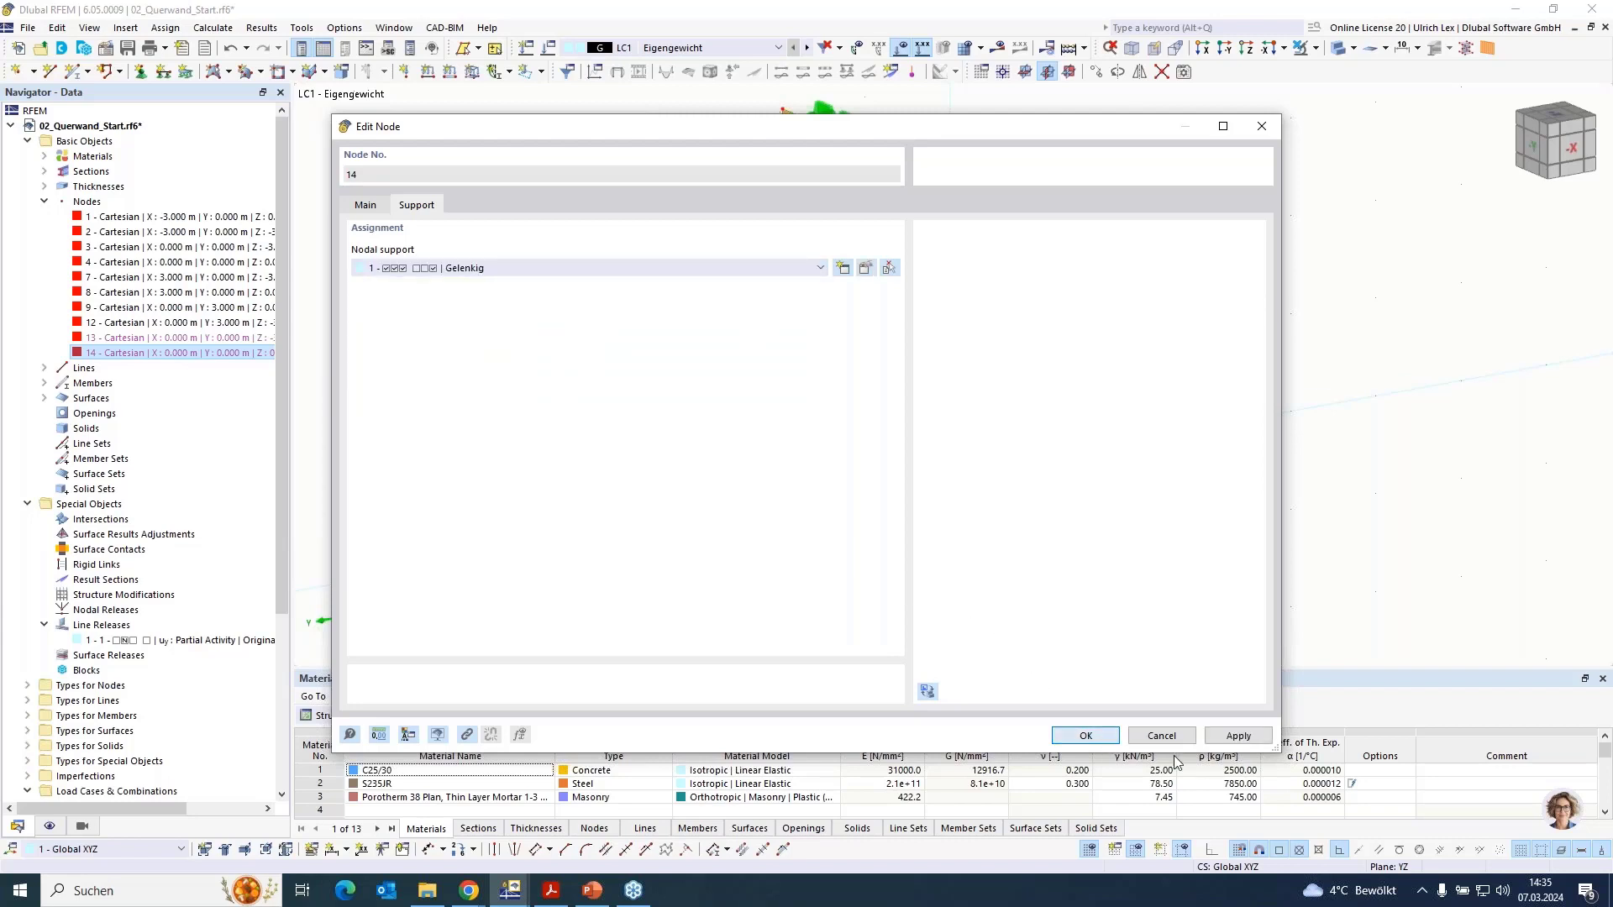
key(Return)
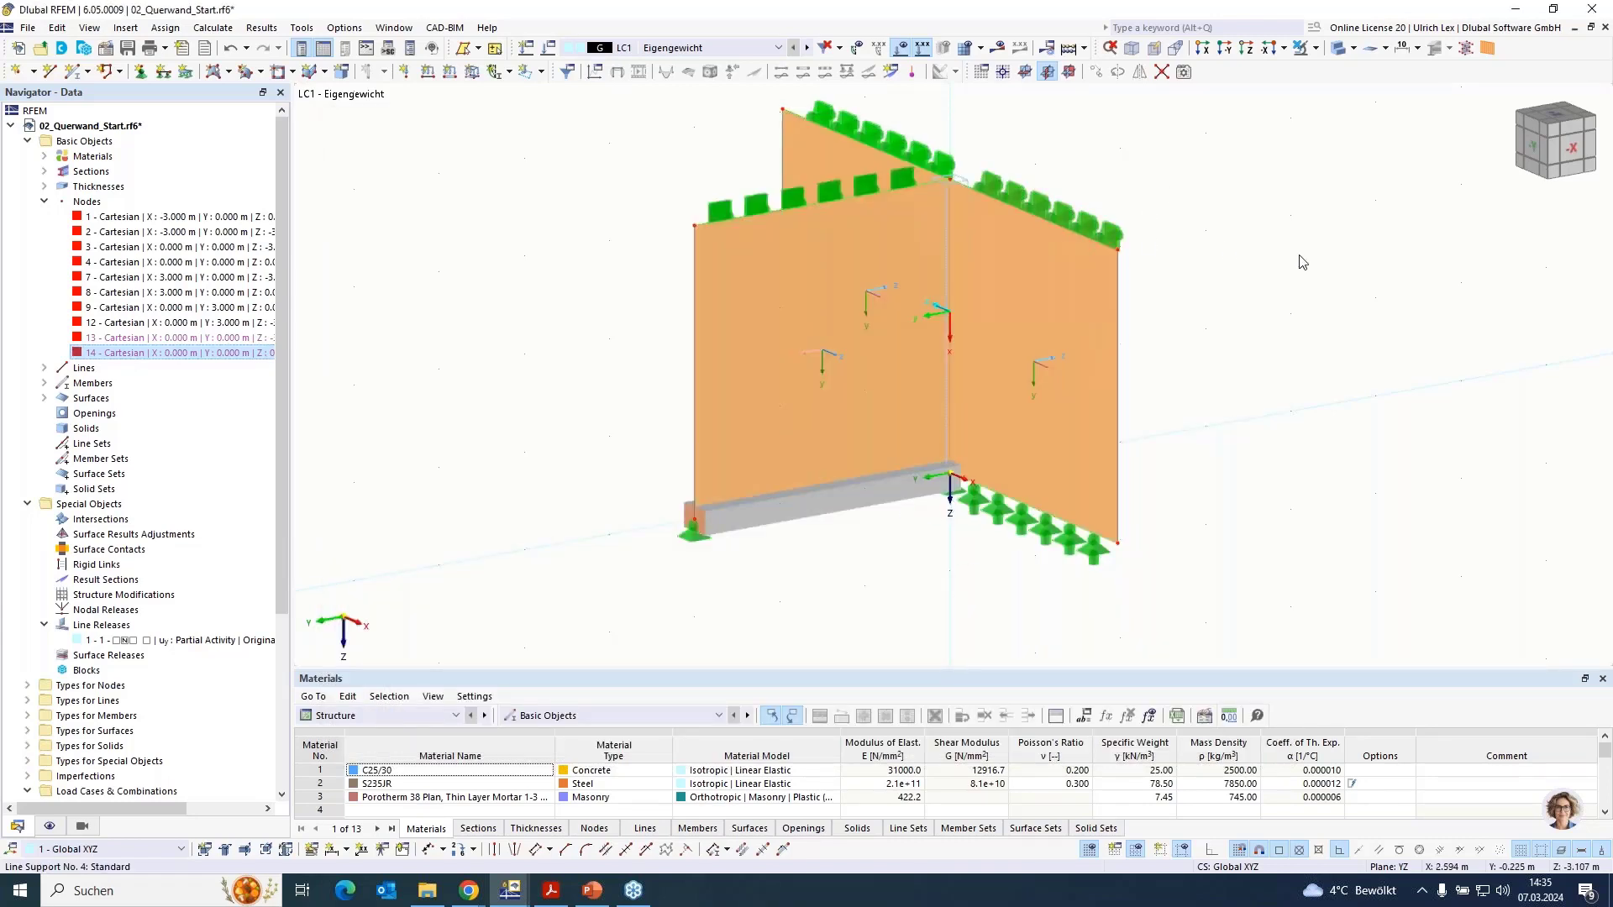
Add a uniform 5 kN/m line load in global Y on true length to line 11 in load case LC1
scroll(923, 512, down, 1)
scroll(1180, 260, up, 1)
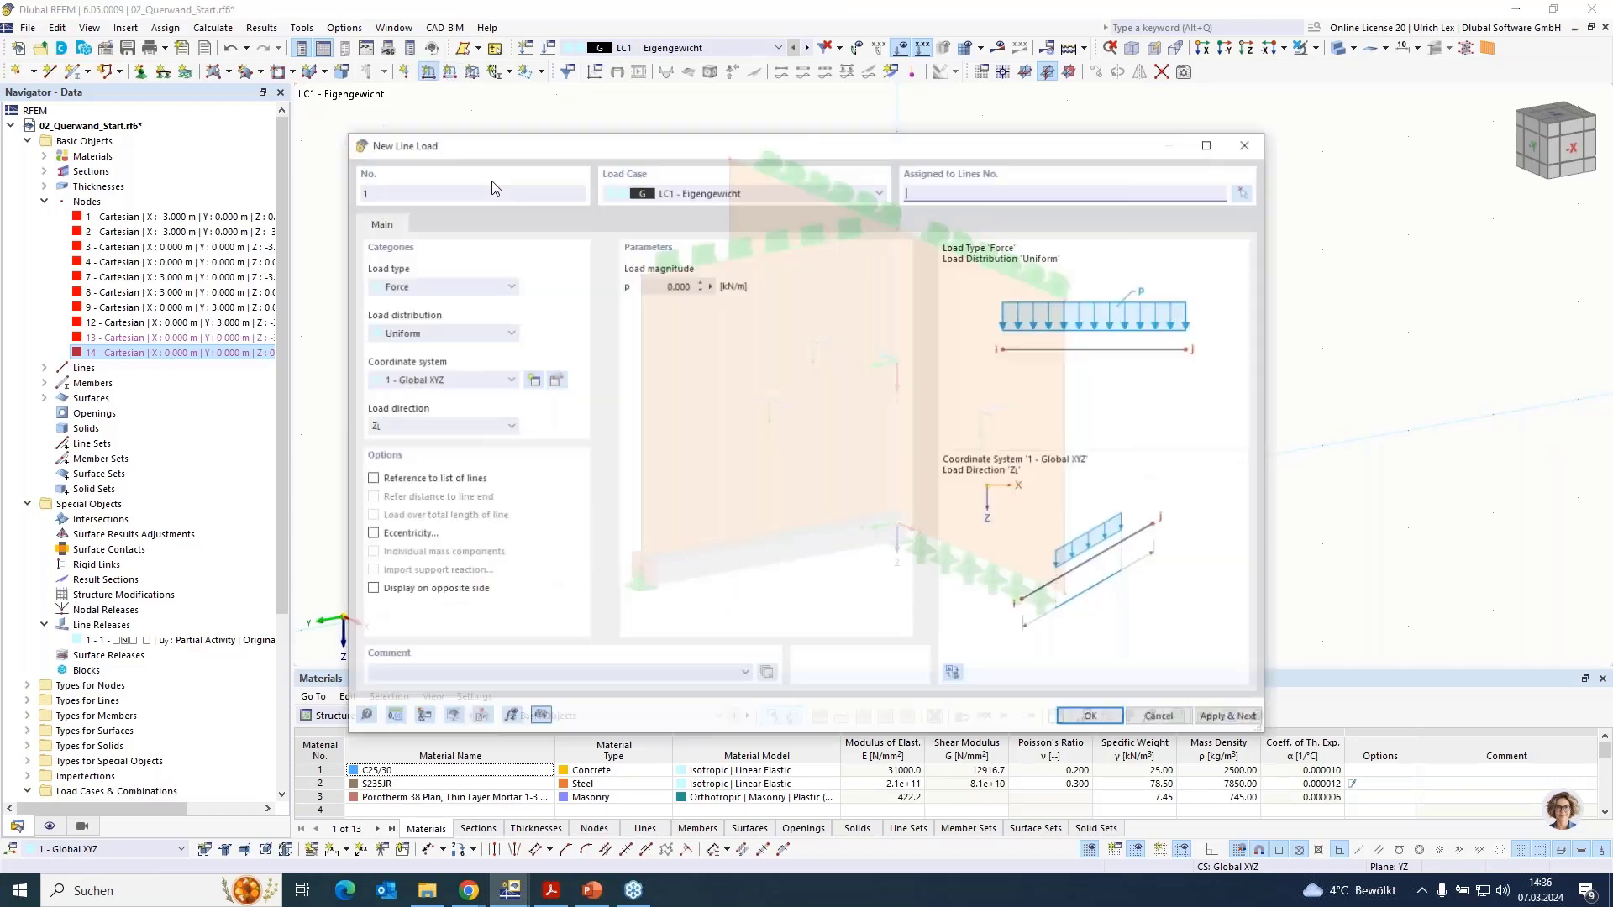
click(625, 285)
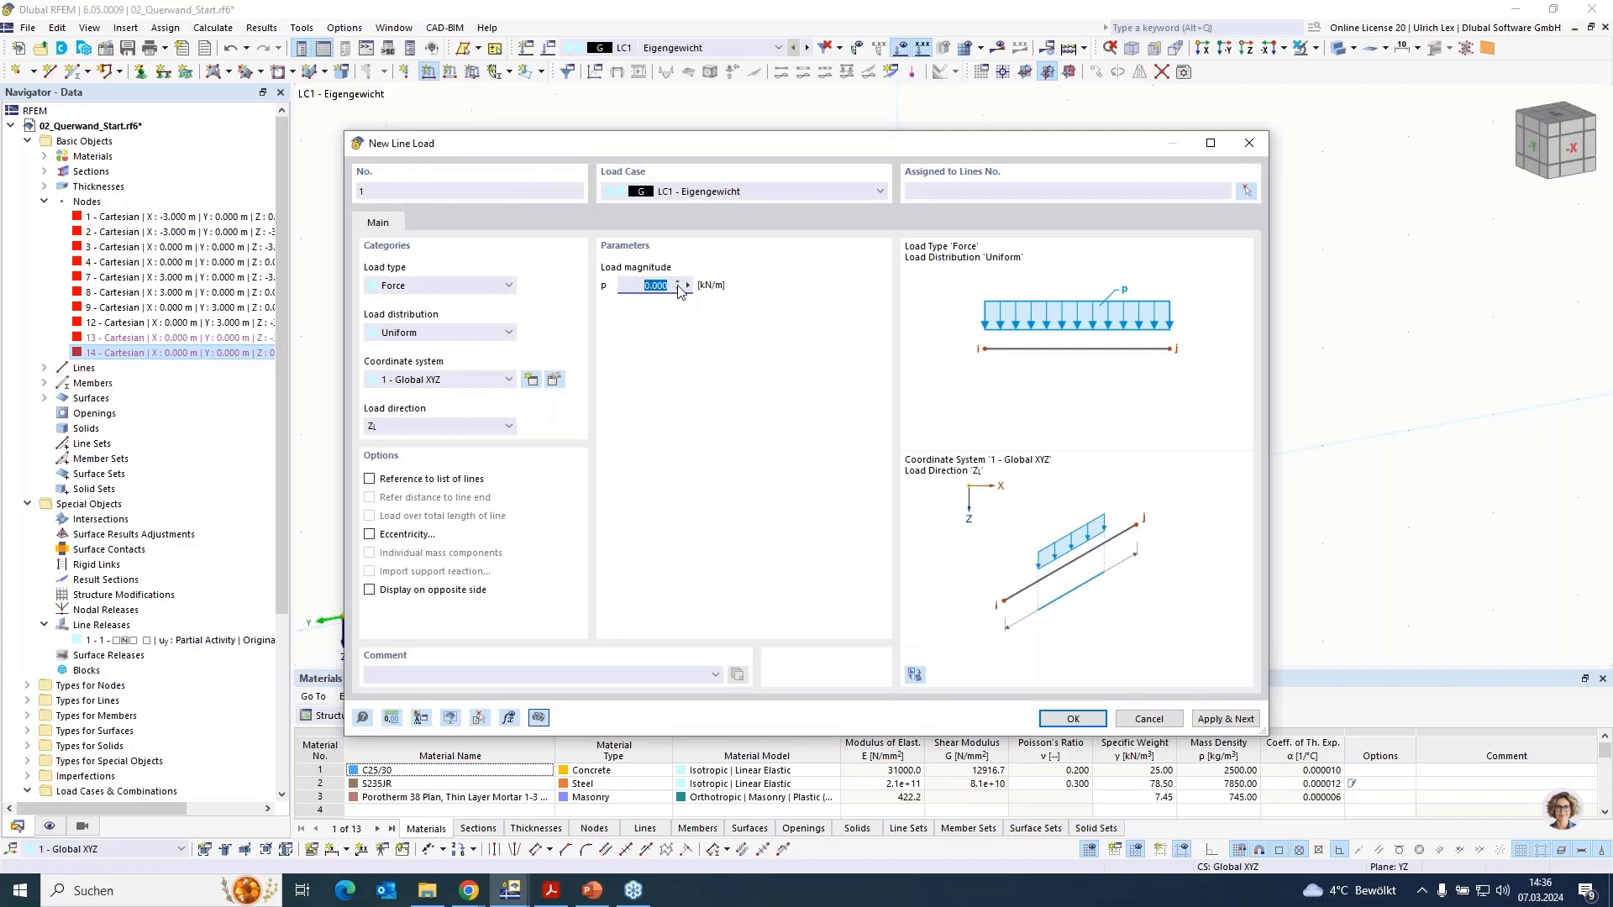
text(5)
click(436, 434)
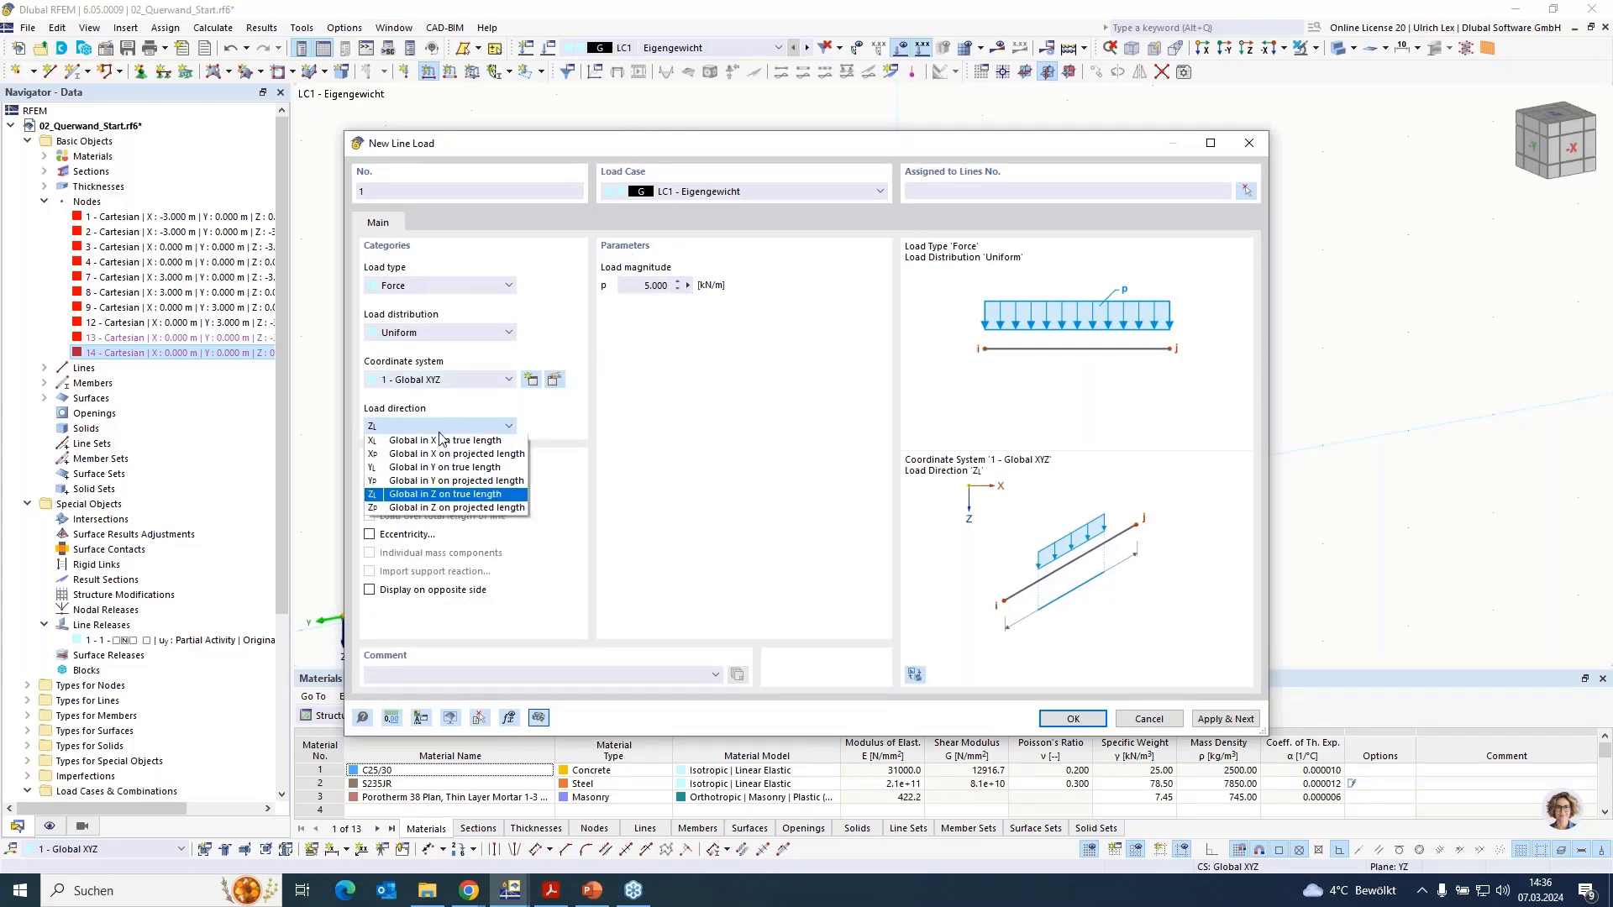
click(438, 466)
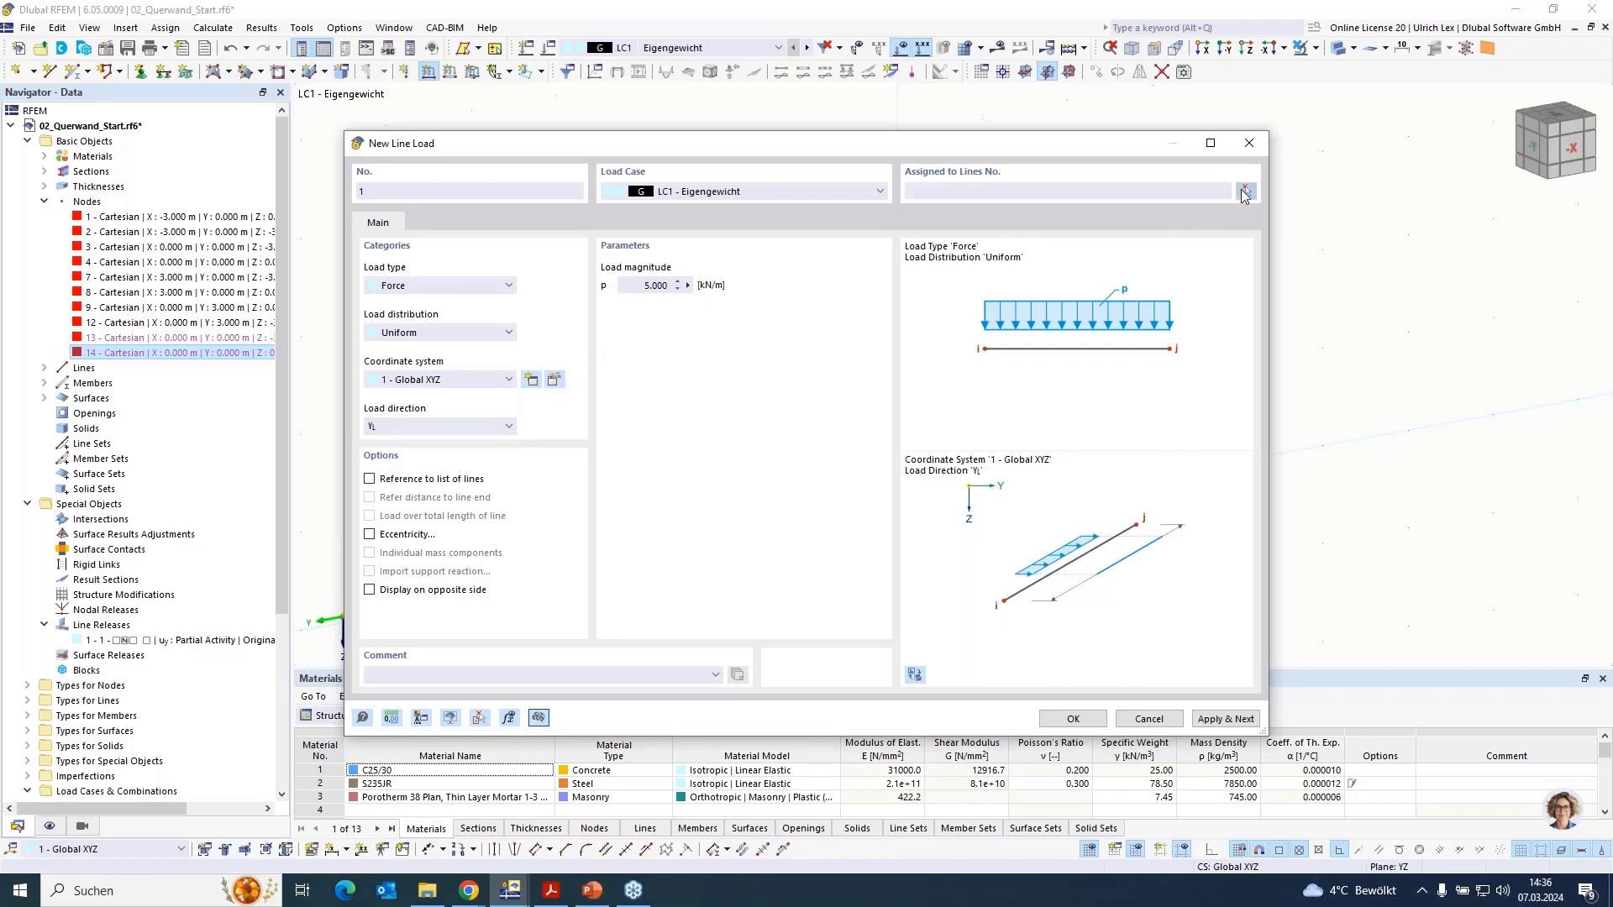
click(1246, 191)
click(774, 252)
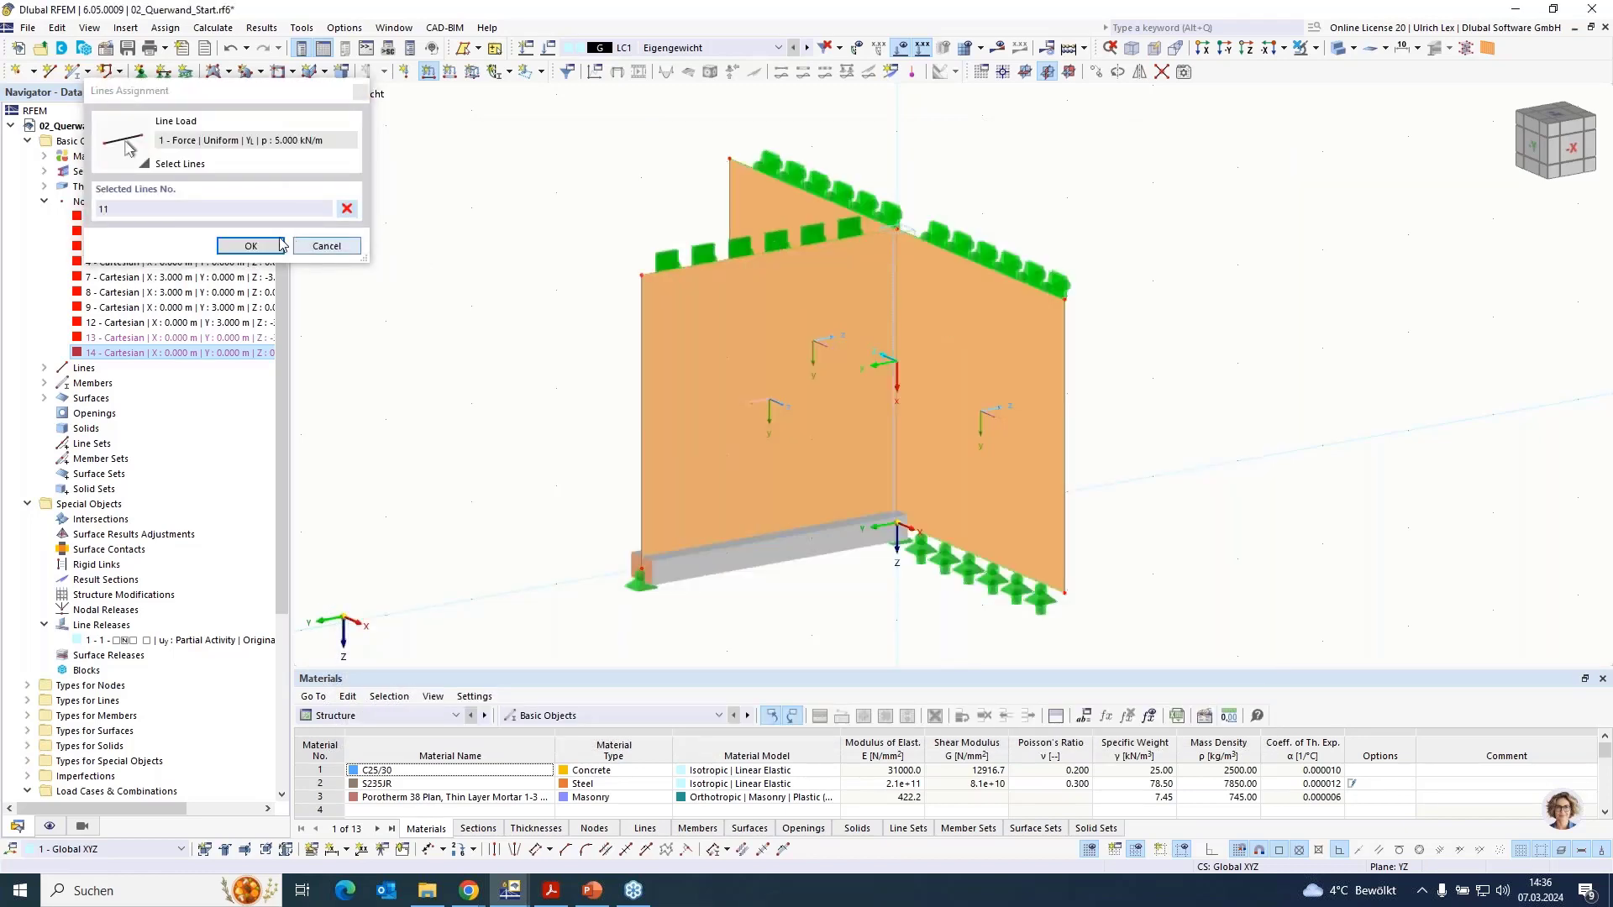
click(249, 245)
click(1072, 719)
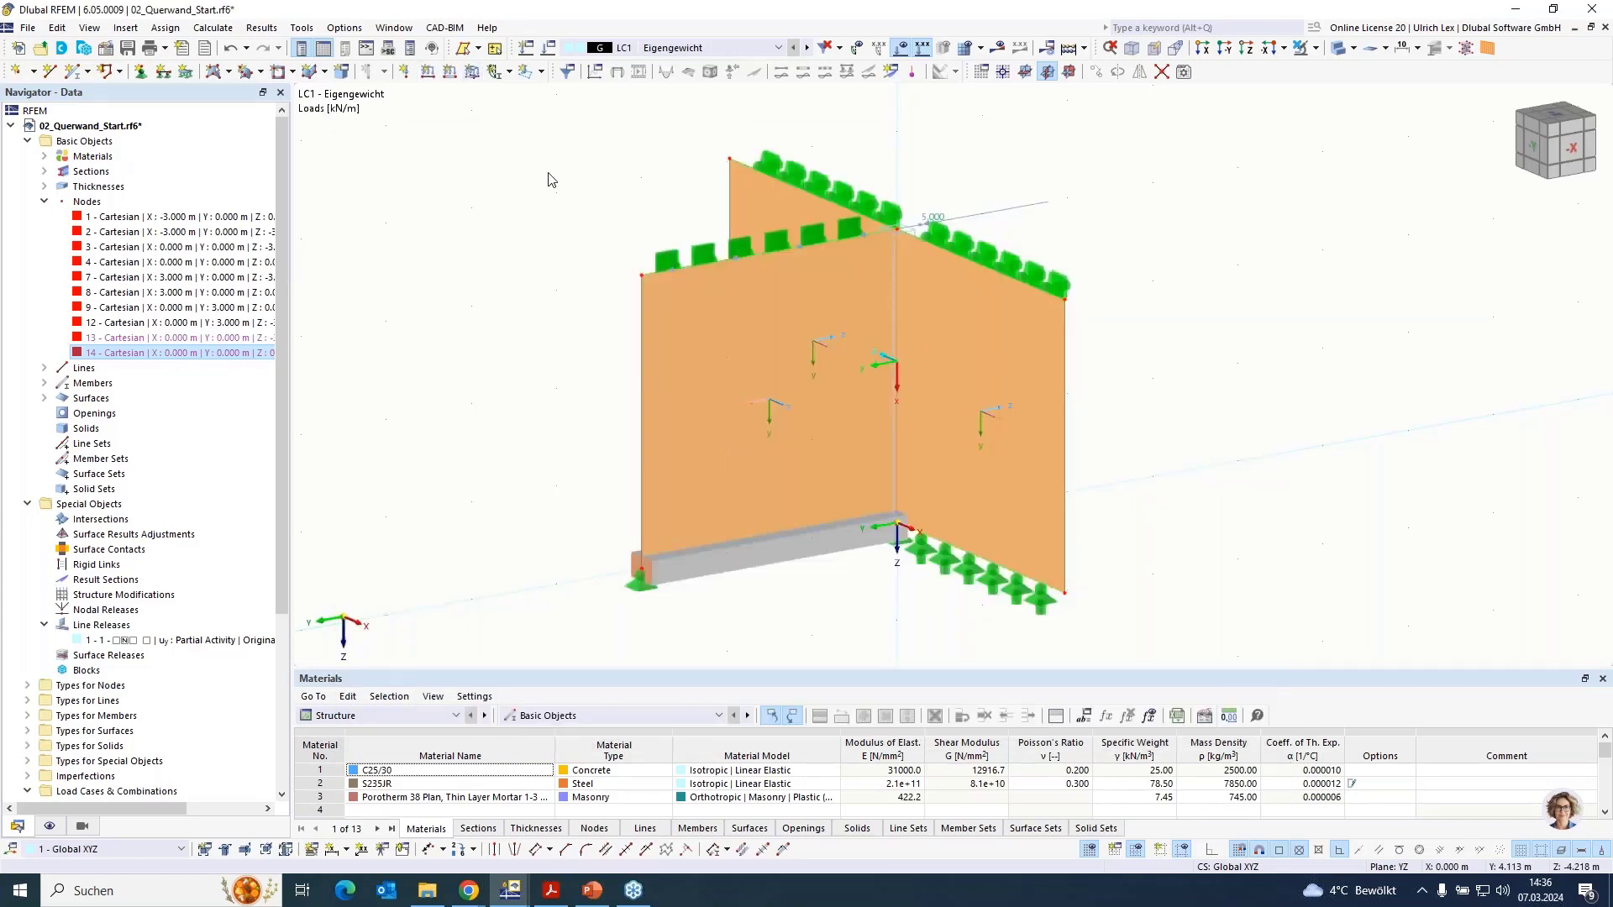
Calculate the results of load case LC1, moving the calculation progress window clear of the model
click(999, 49)
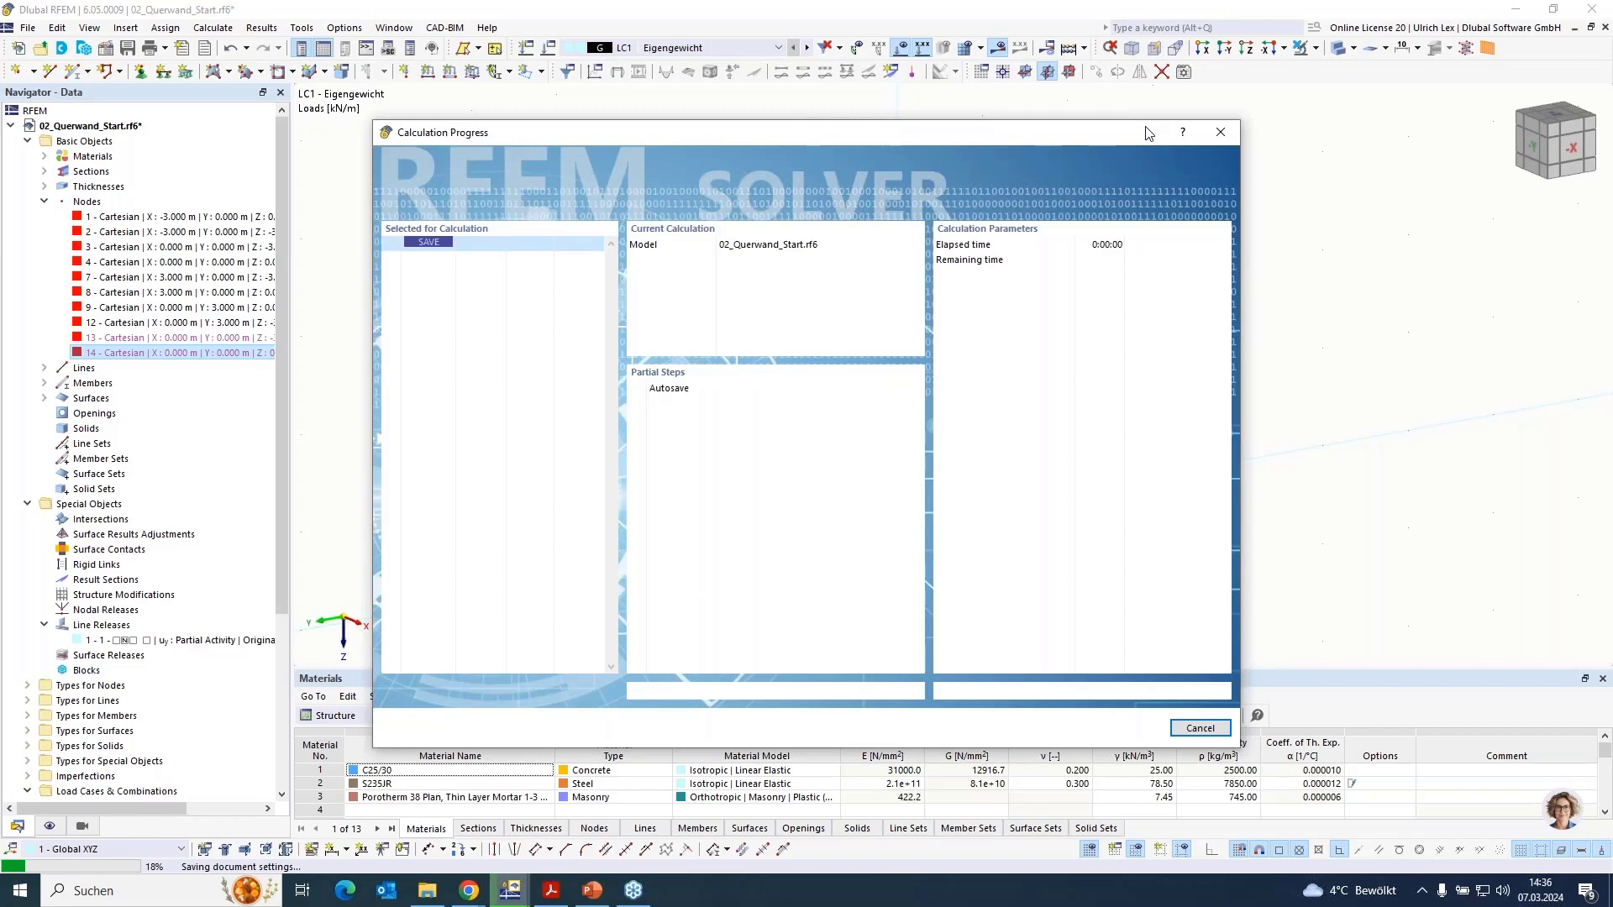
drag(1149, 133, 1269, 137)
drag(996, 136, 1301, 100)
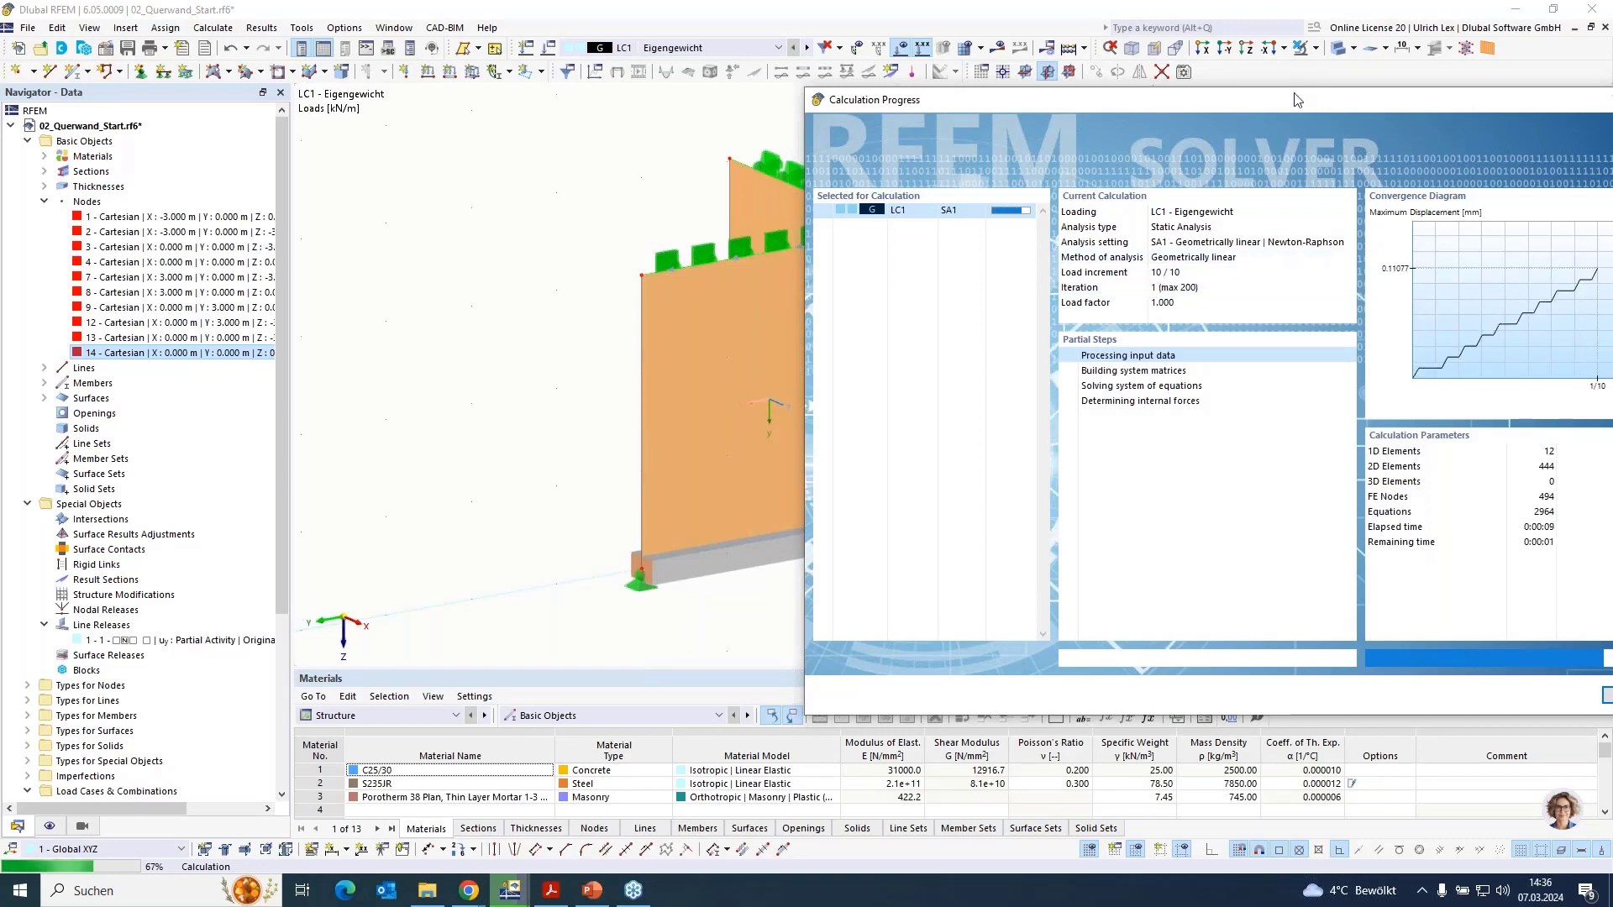
drag(1258, 95, 1097, 71)
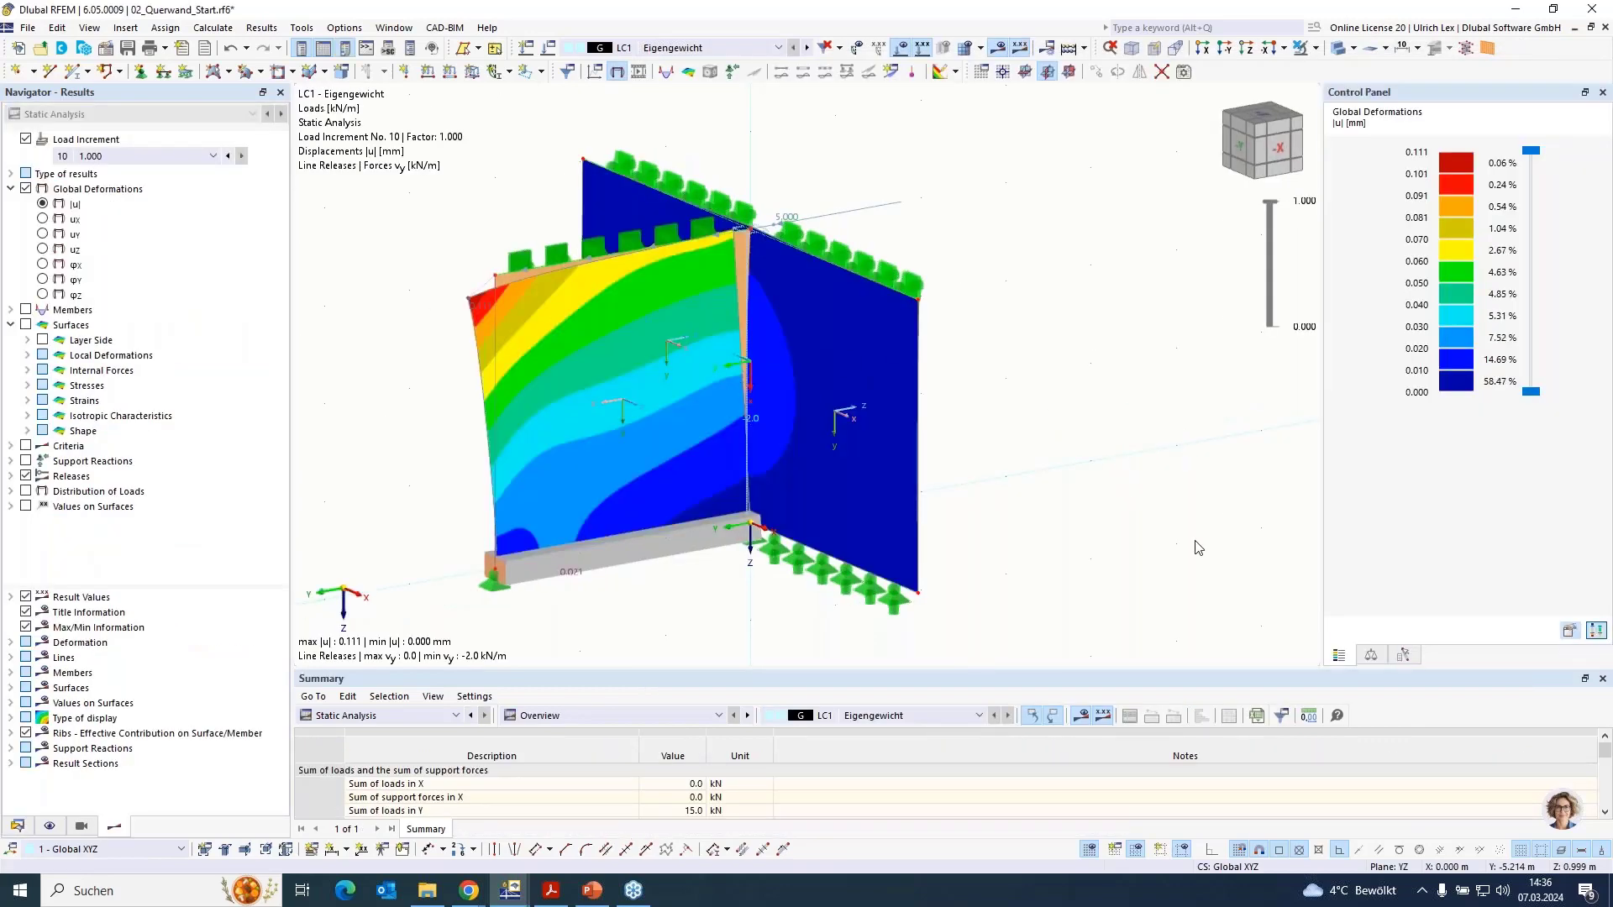
Show LC1's deformations at load increment factor 0.100 and examine the released joint between the walls
ctrl+middle_drag(1193, 538, 807, 329)
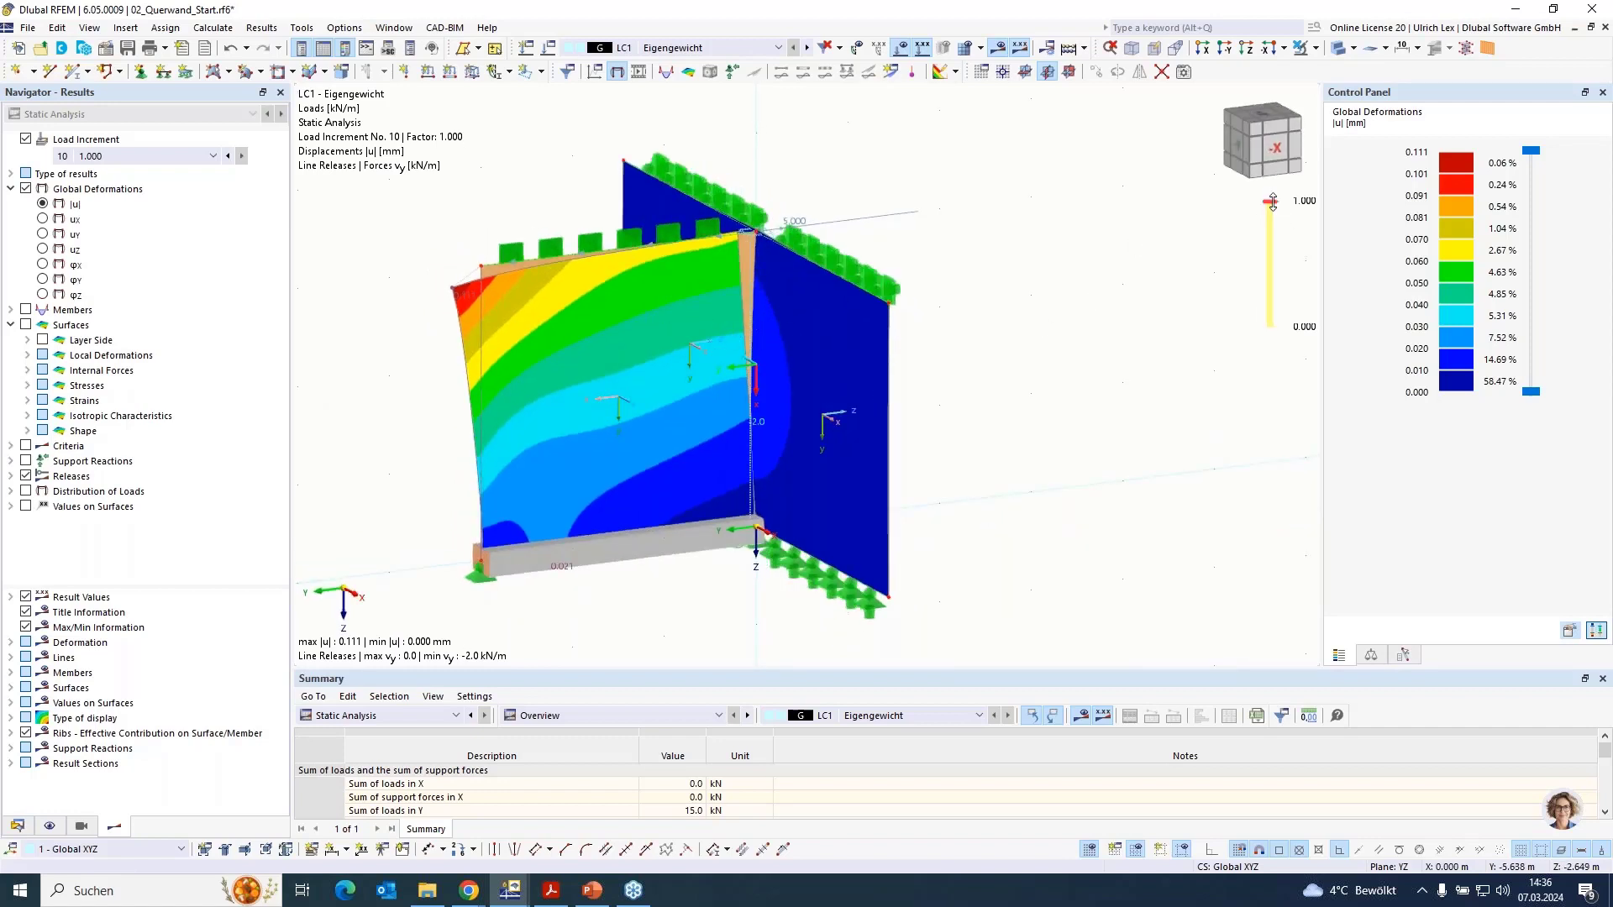
drag(1274, 212, 1267, 320)
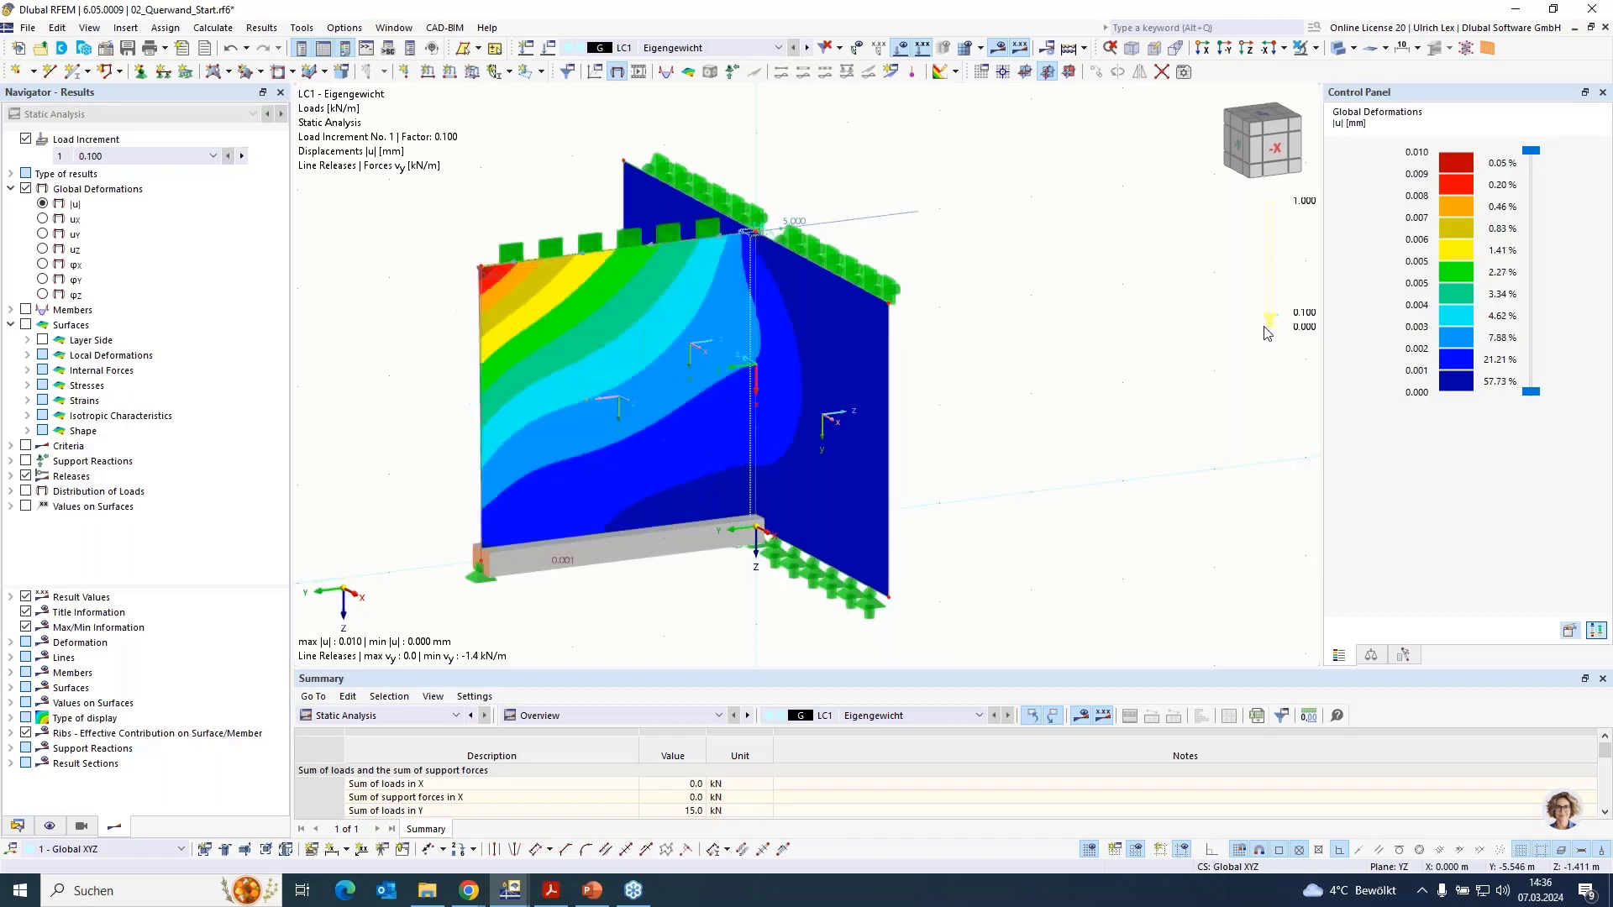
ctrl+middle_drag(989, 482, 859, 408)
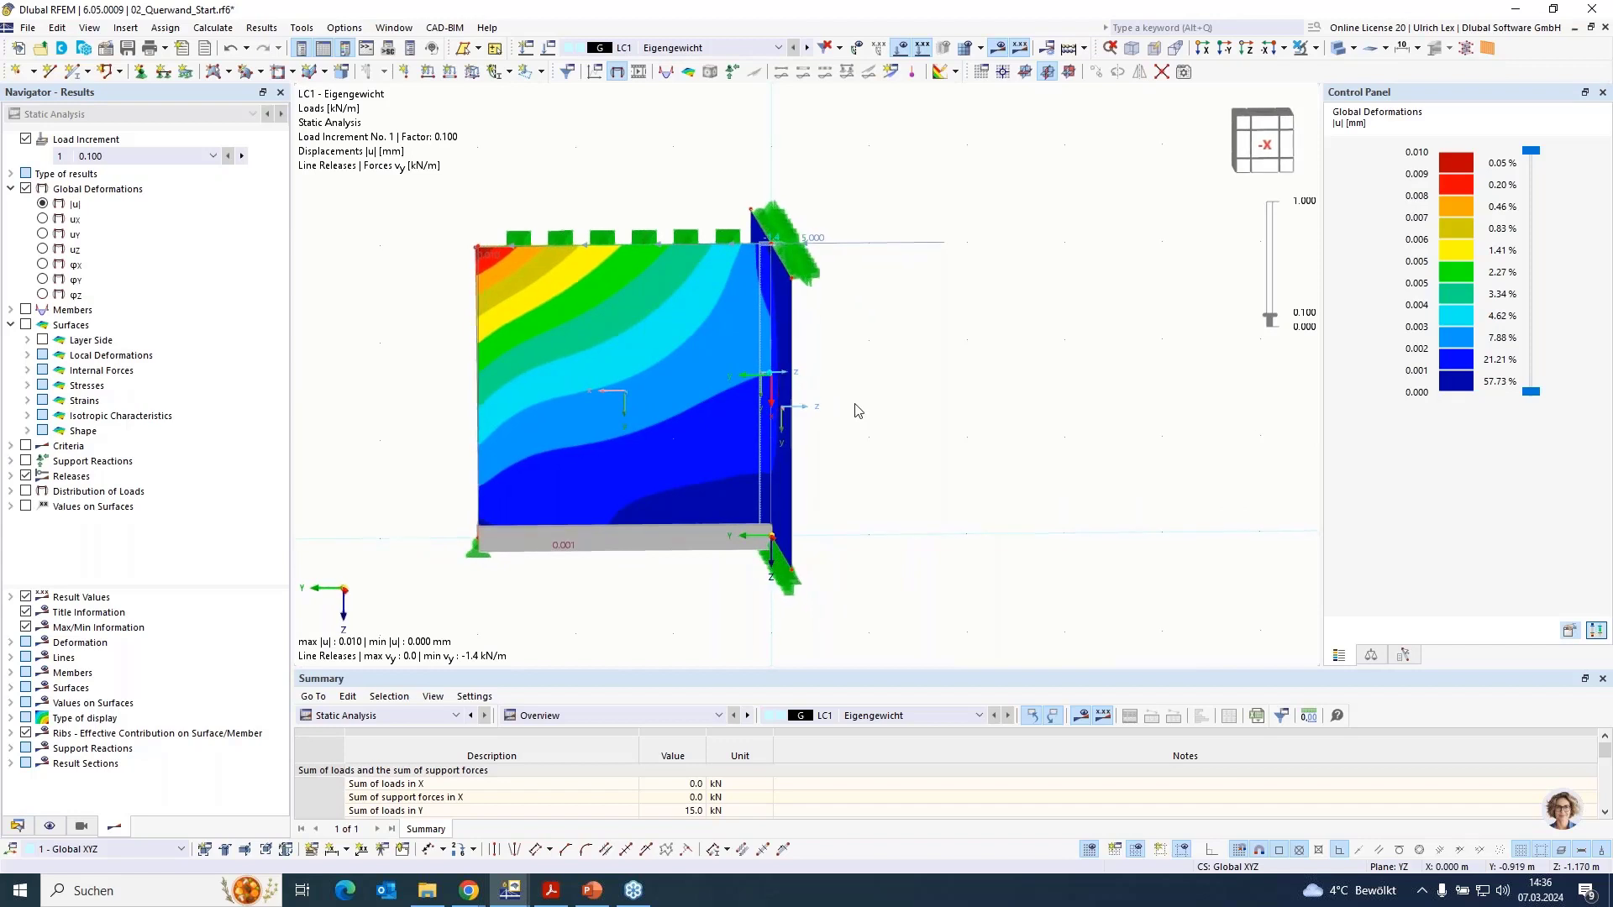
scroll(774, 259, up, 2)
scroll(774, 259, up, 2)
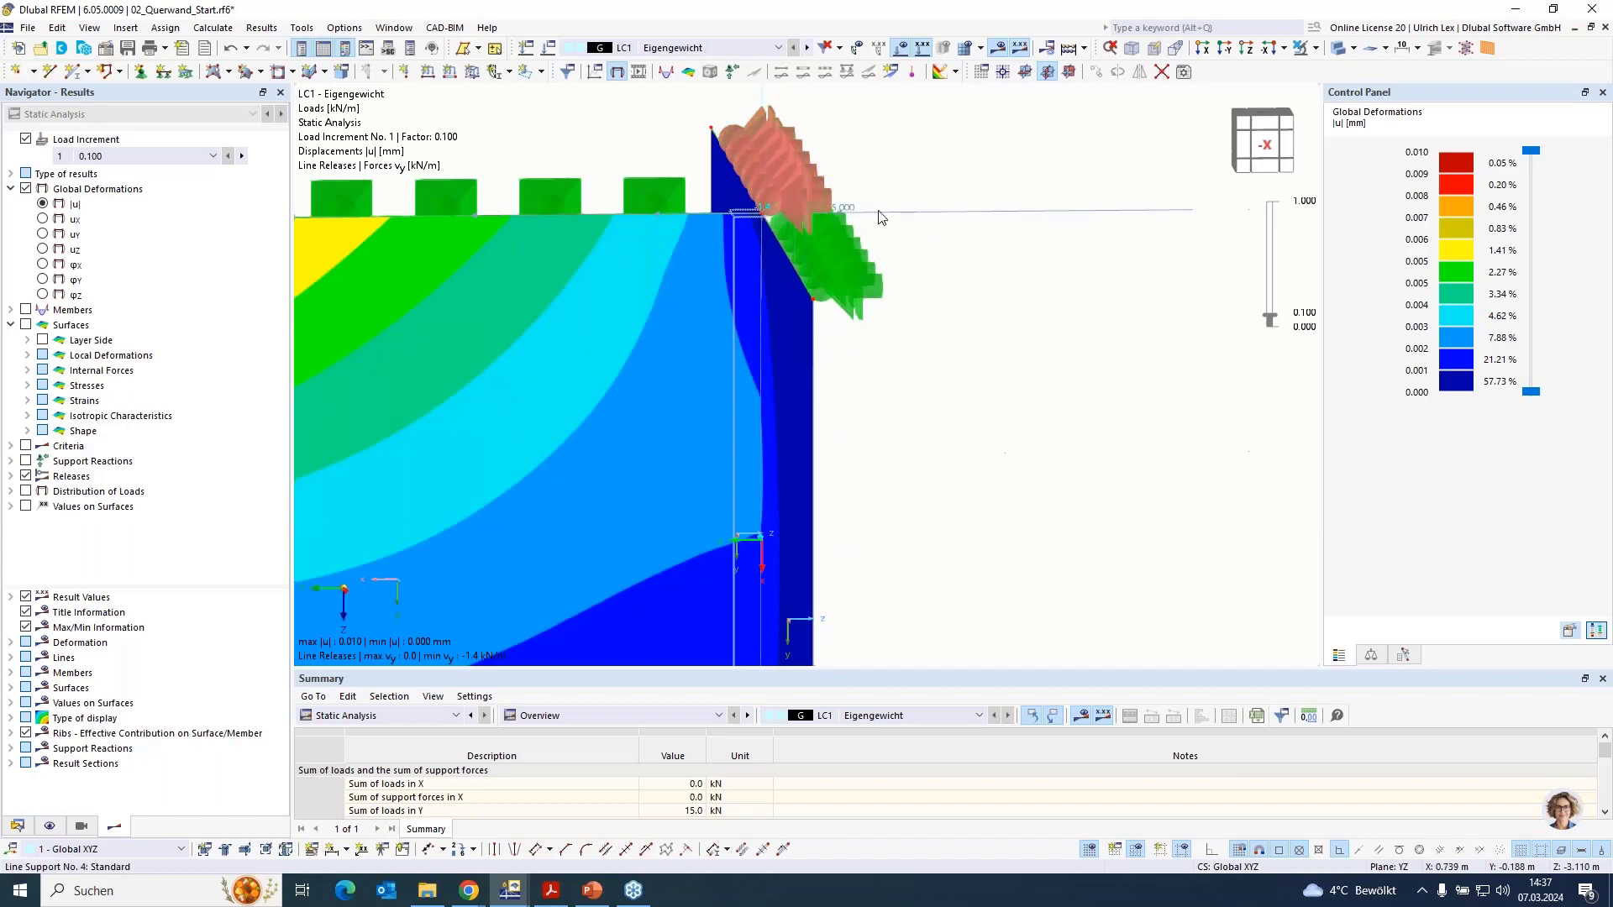
scroll(1103, 209, down, 4)
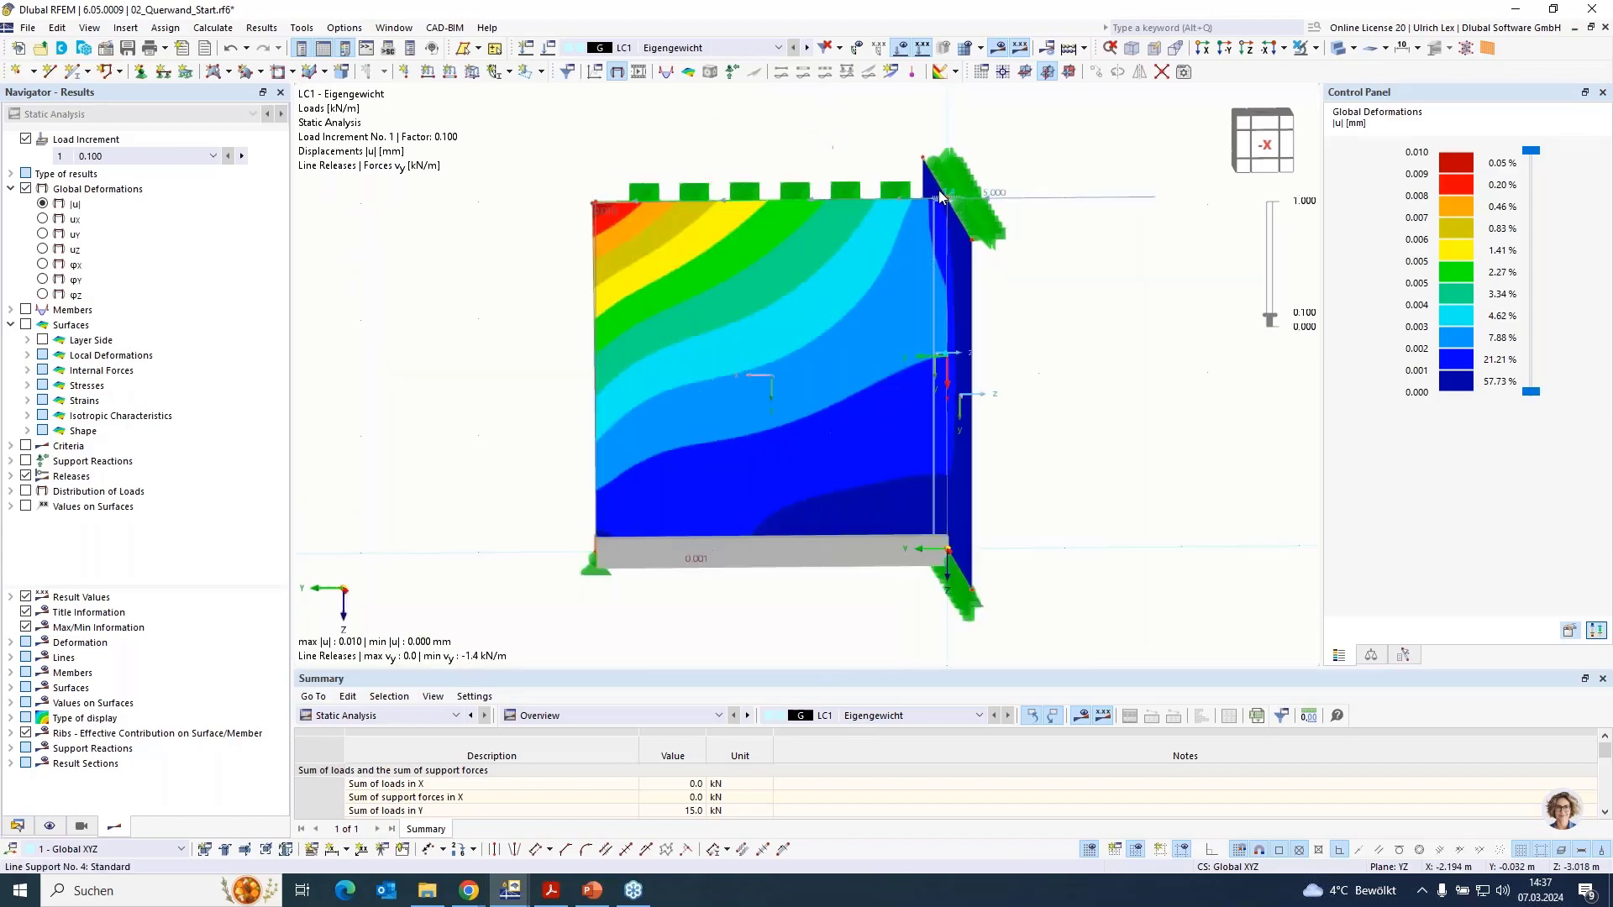
Step the load increment from factor 0.300 up to 1.000 and examine how the joint between the walls opens
scroll(1271, 315, up, 1)
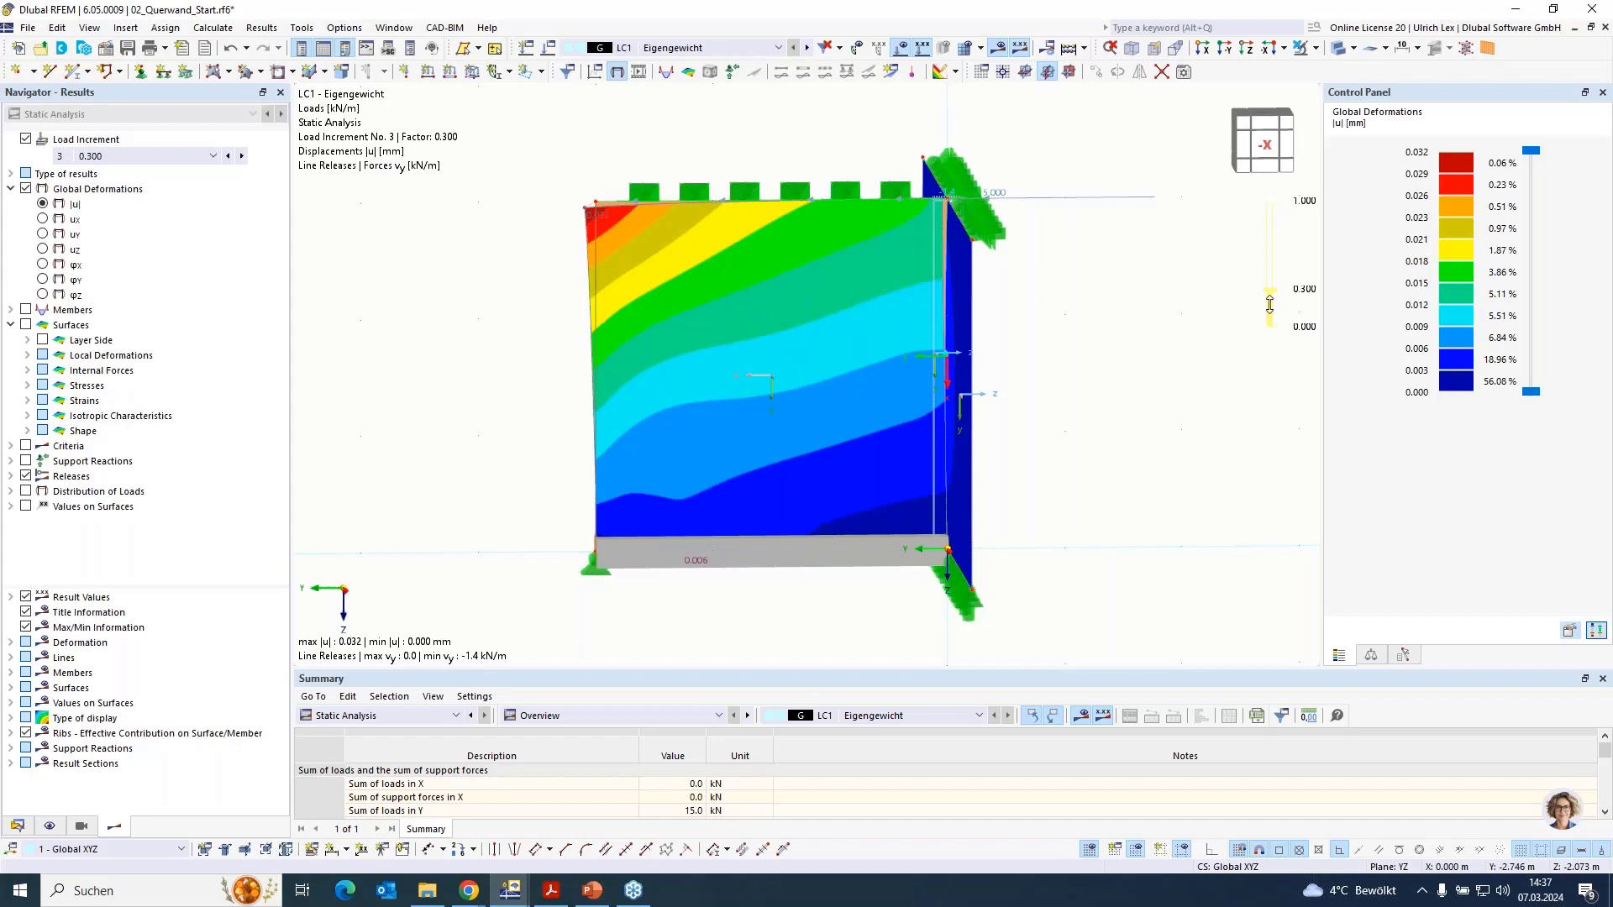
drag(1269, 304, 1269, 277)
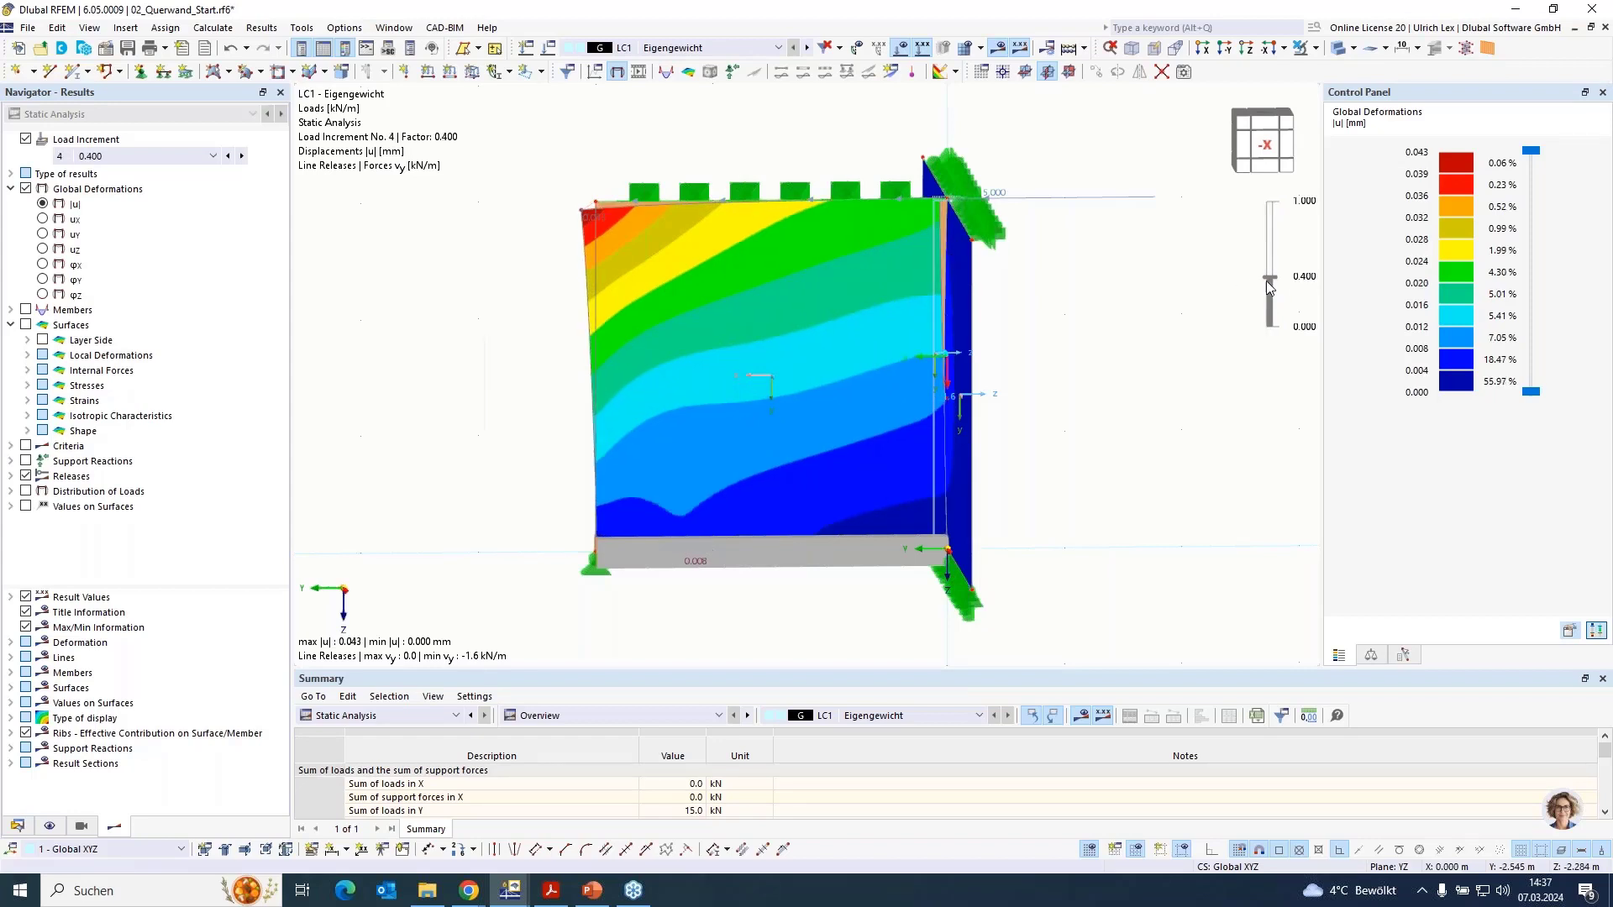
scroll(1274, 276, up, 3)
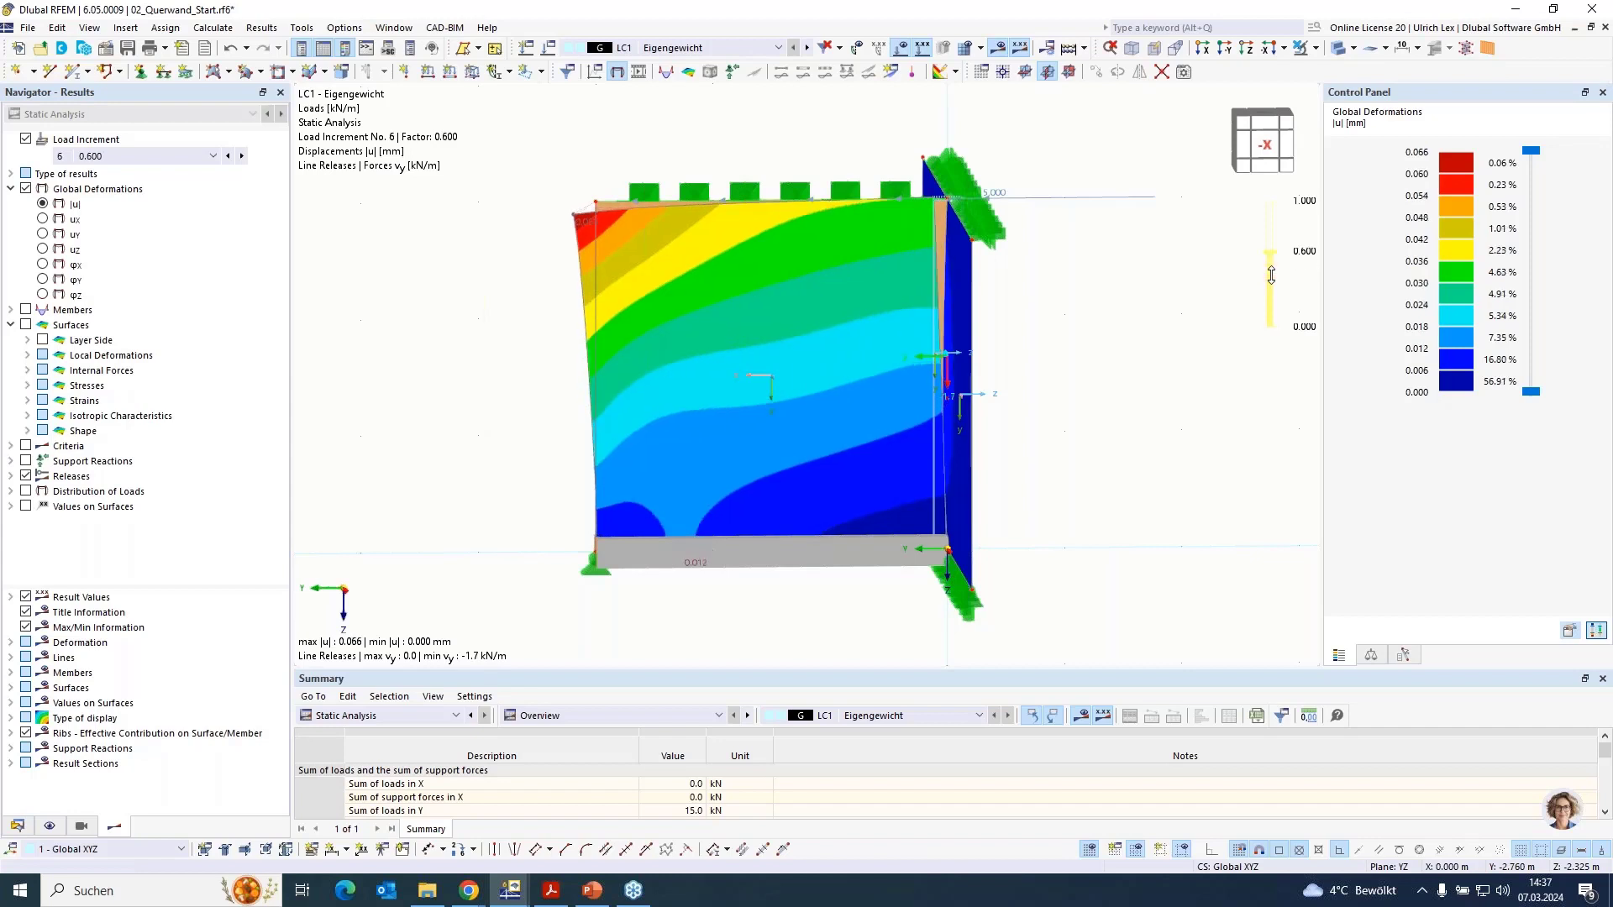
scroll(1271, 276, up, 3)
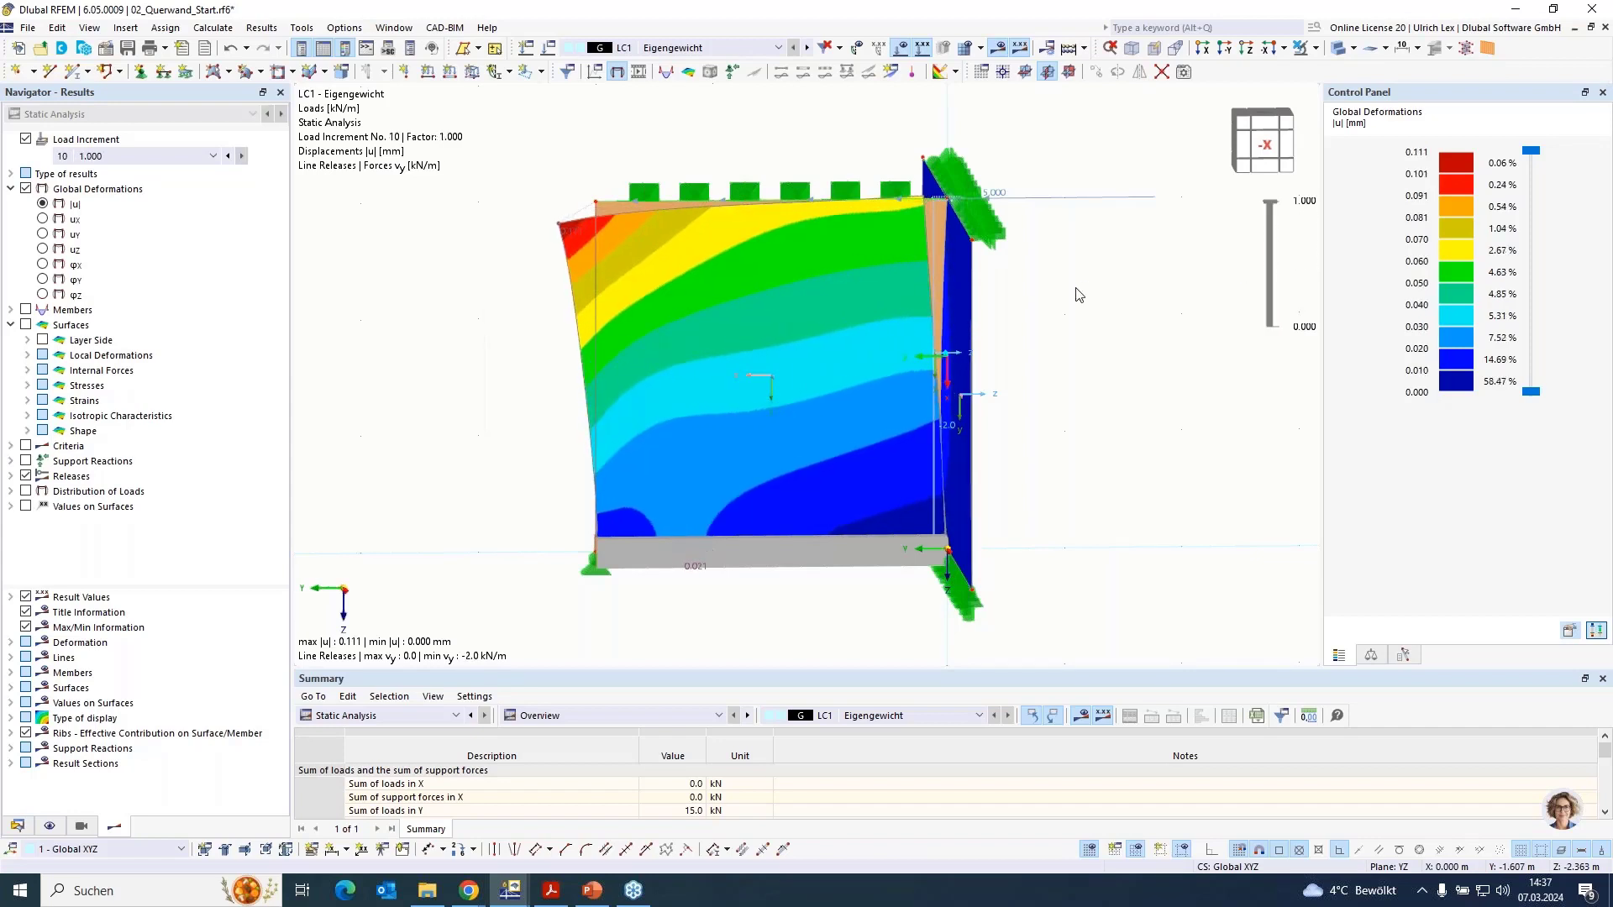
scroll(719, 437, down, 2)
Copy load case LC1 to create LC2 with the same settings and line load
ctrl+middle_drag(480, 460, 507, 435)
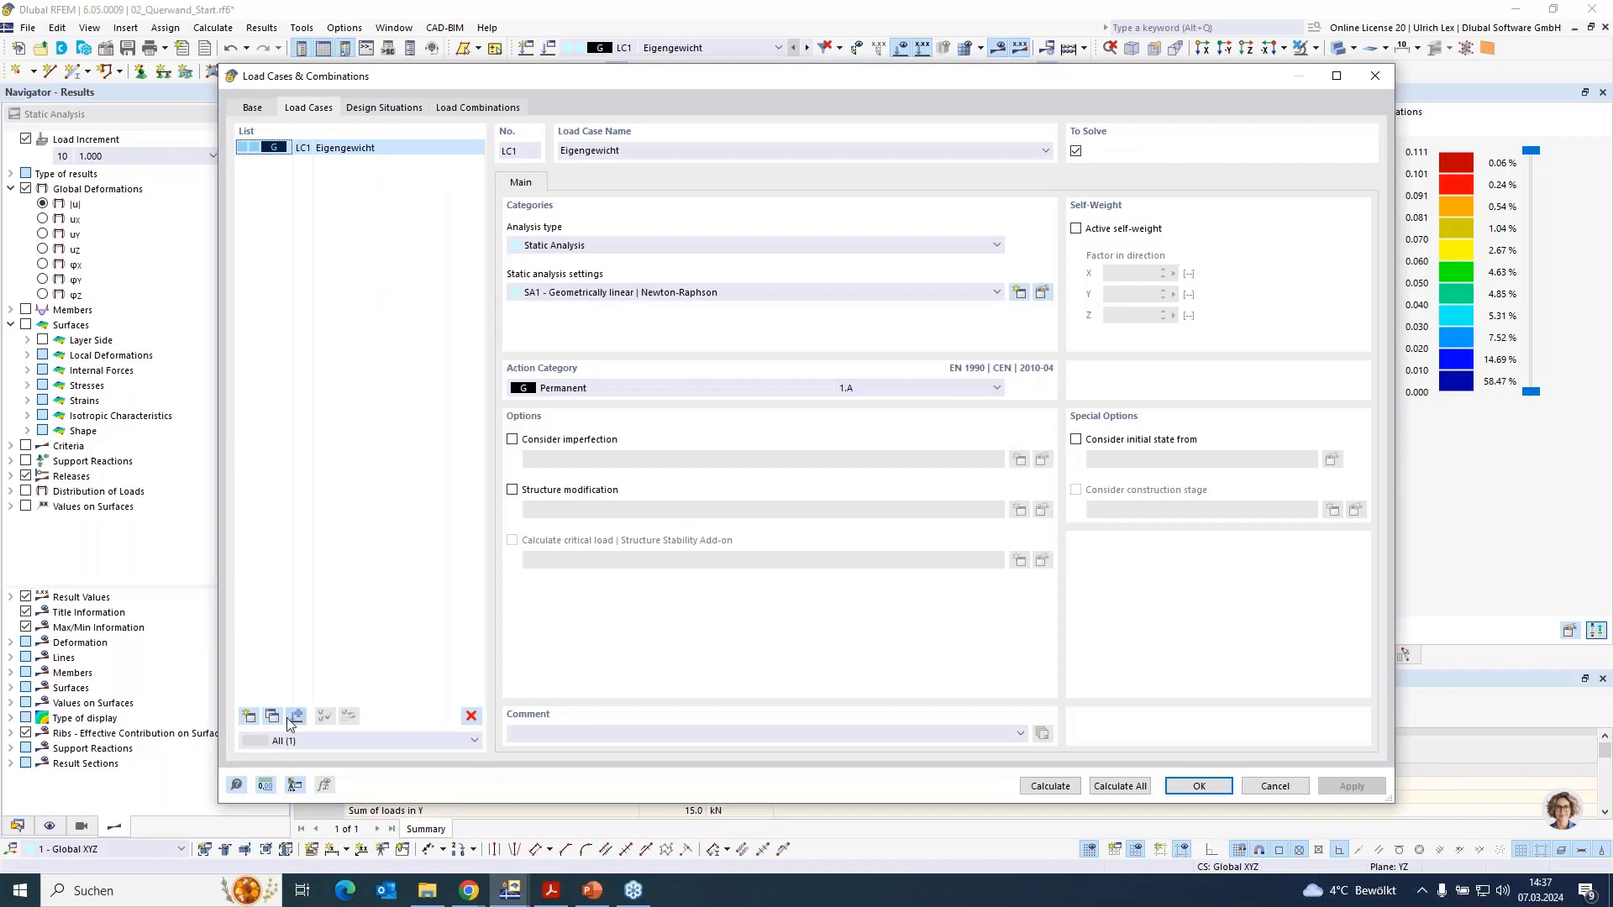
click(272, 716)
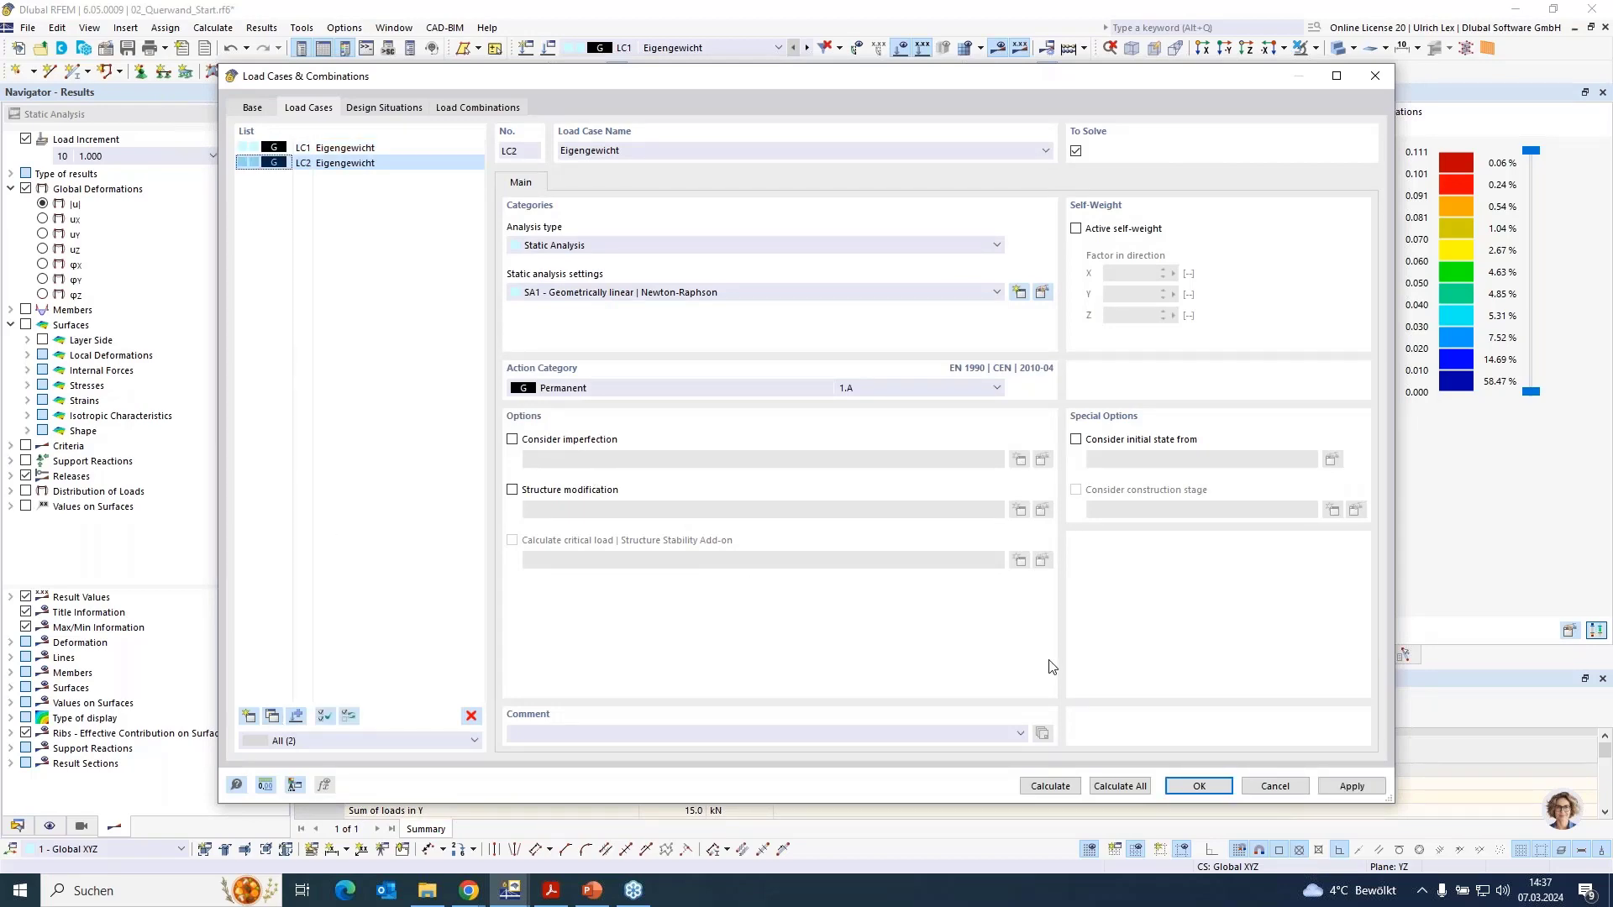
click(1199, 787)
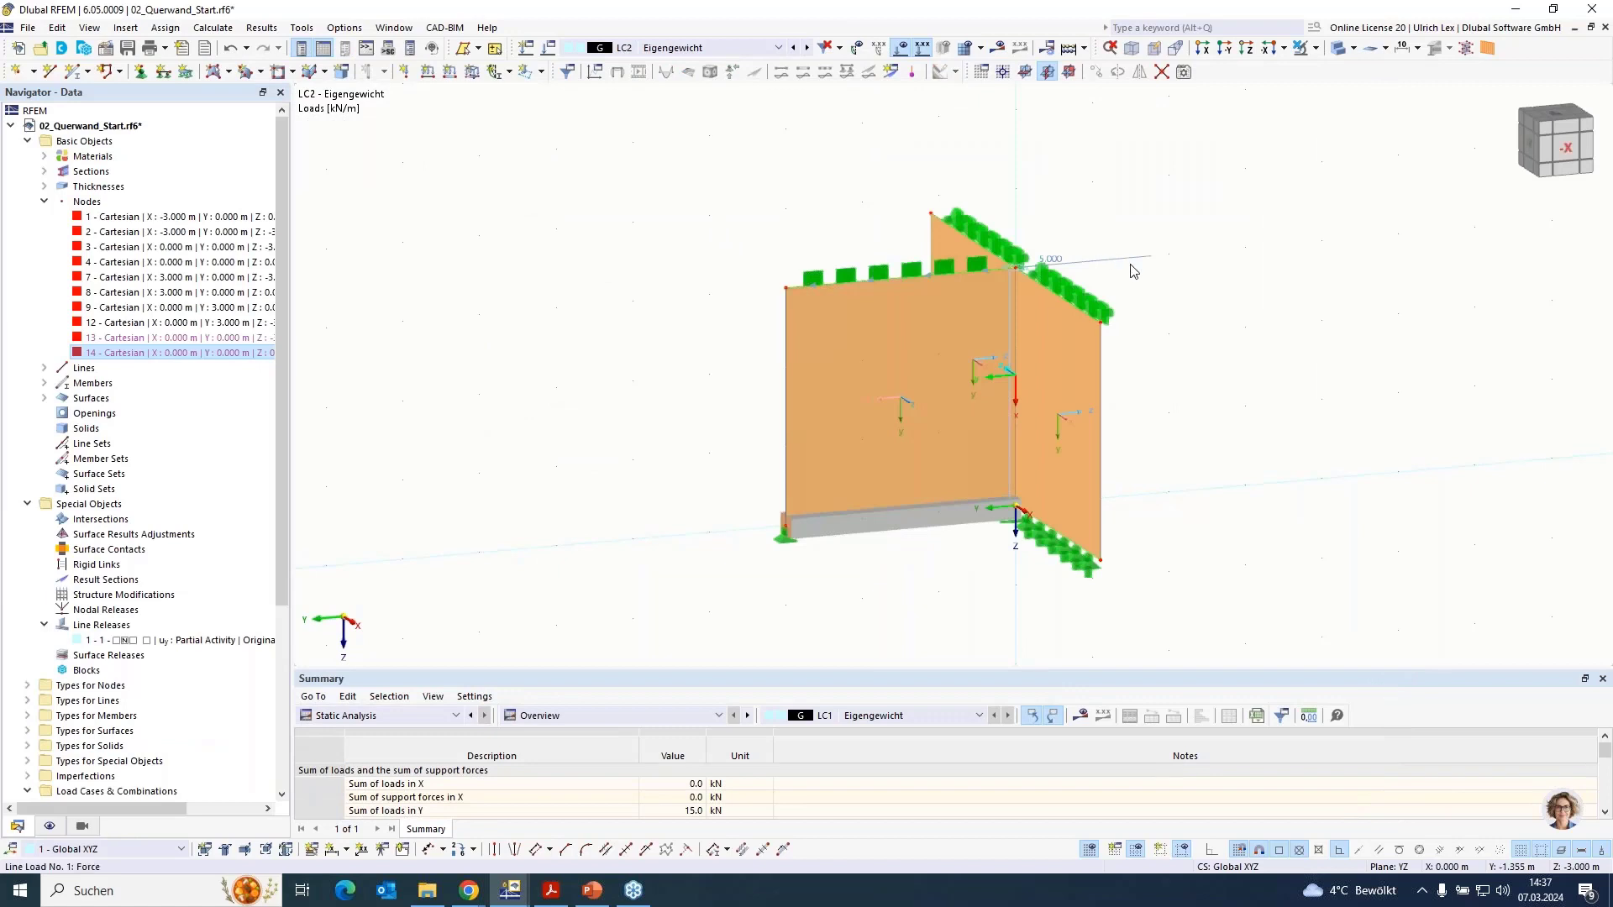
Reverse LC2's 5 kN/m line load on line 11 to act in the negative Y direction and calculate the results
double_click(1131, 261)
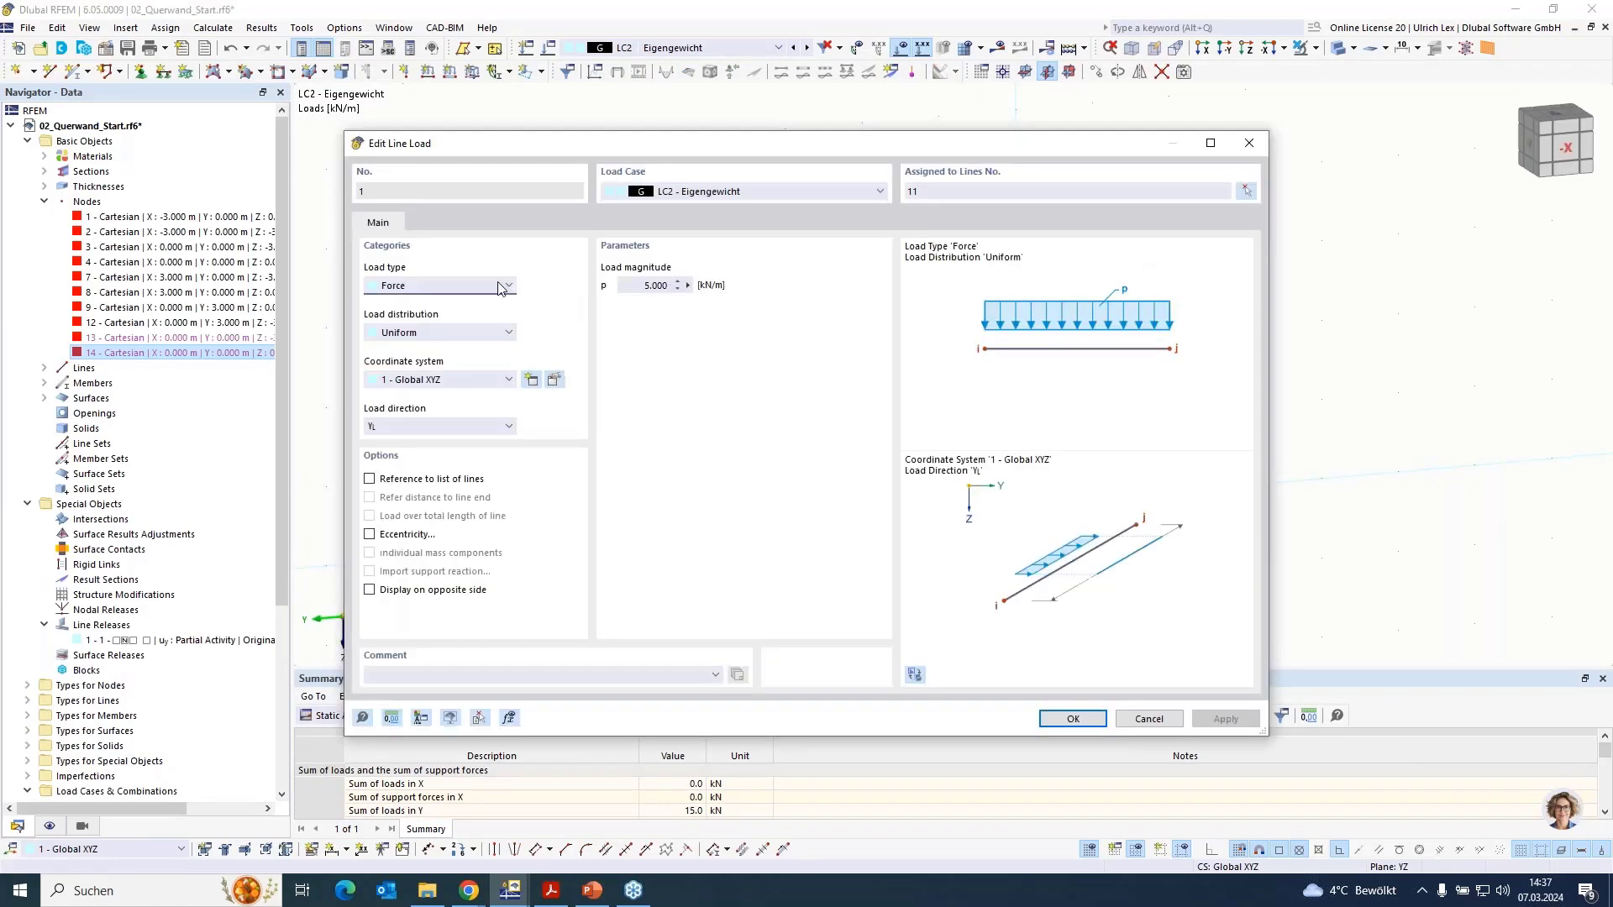
click(640, 287)
key(Return)
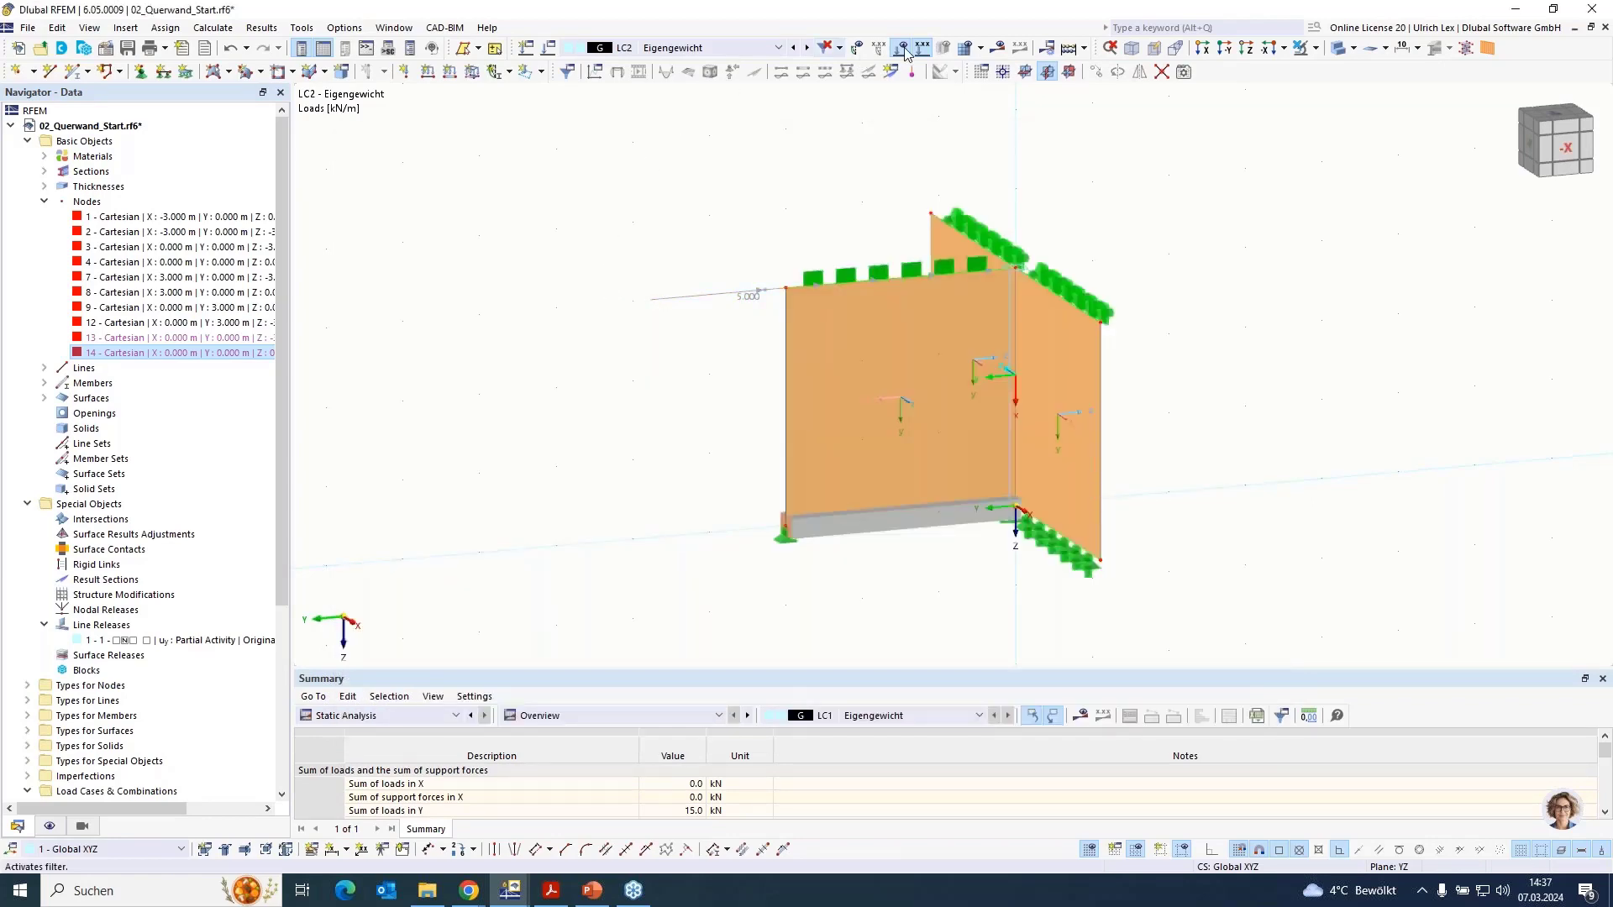
click(995, 50)
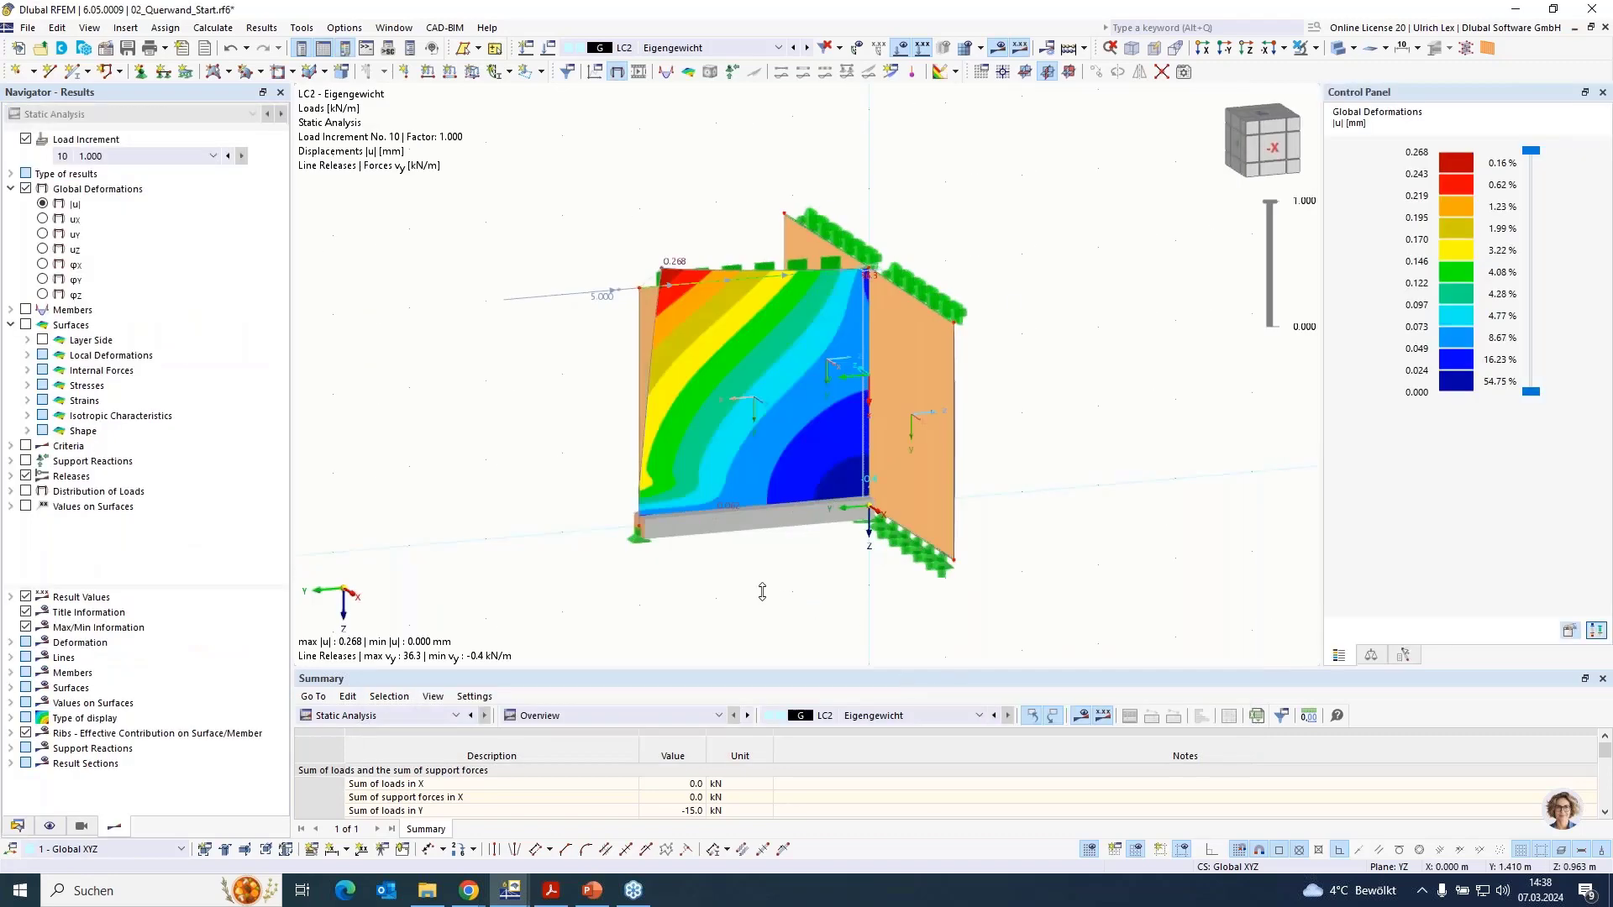
Switch the model display to wireframe and examine LC2's deformations at the joint between the cross wall and longitudinal wall
ctrl+middle_drag(756, 588, 966, 622)
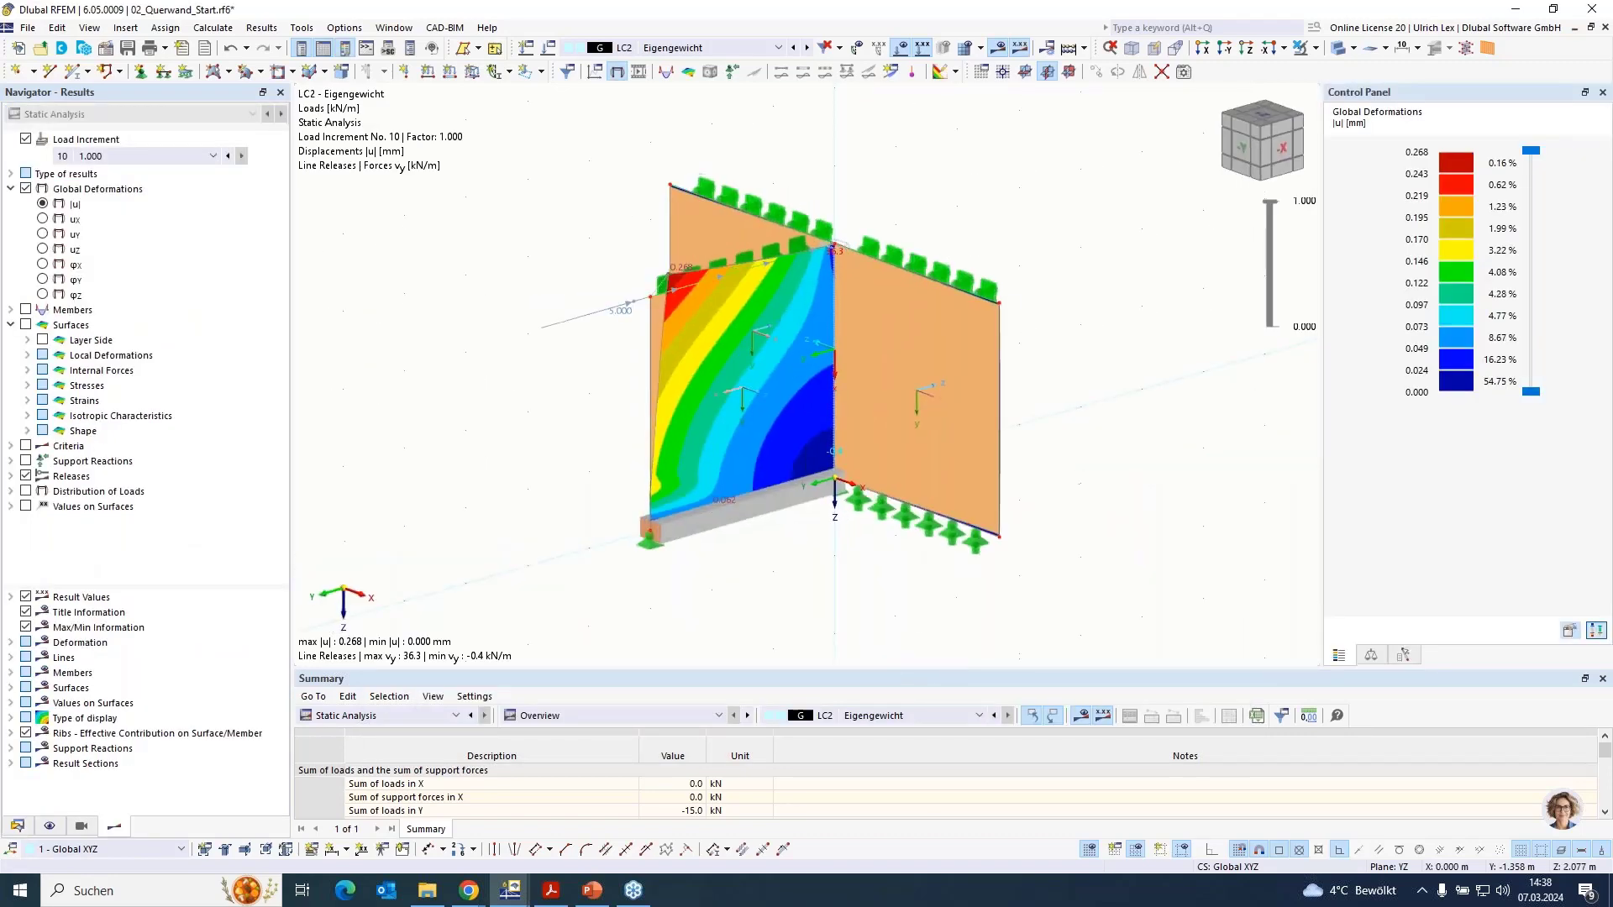
click(1335, 48)
click(1332, 48)
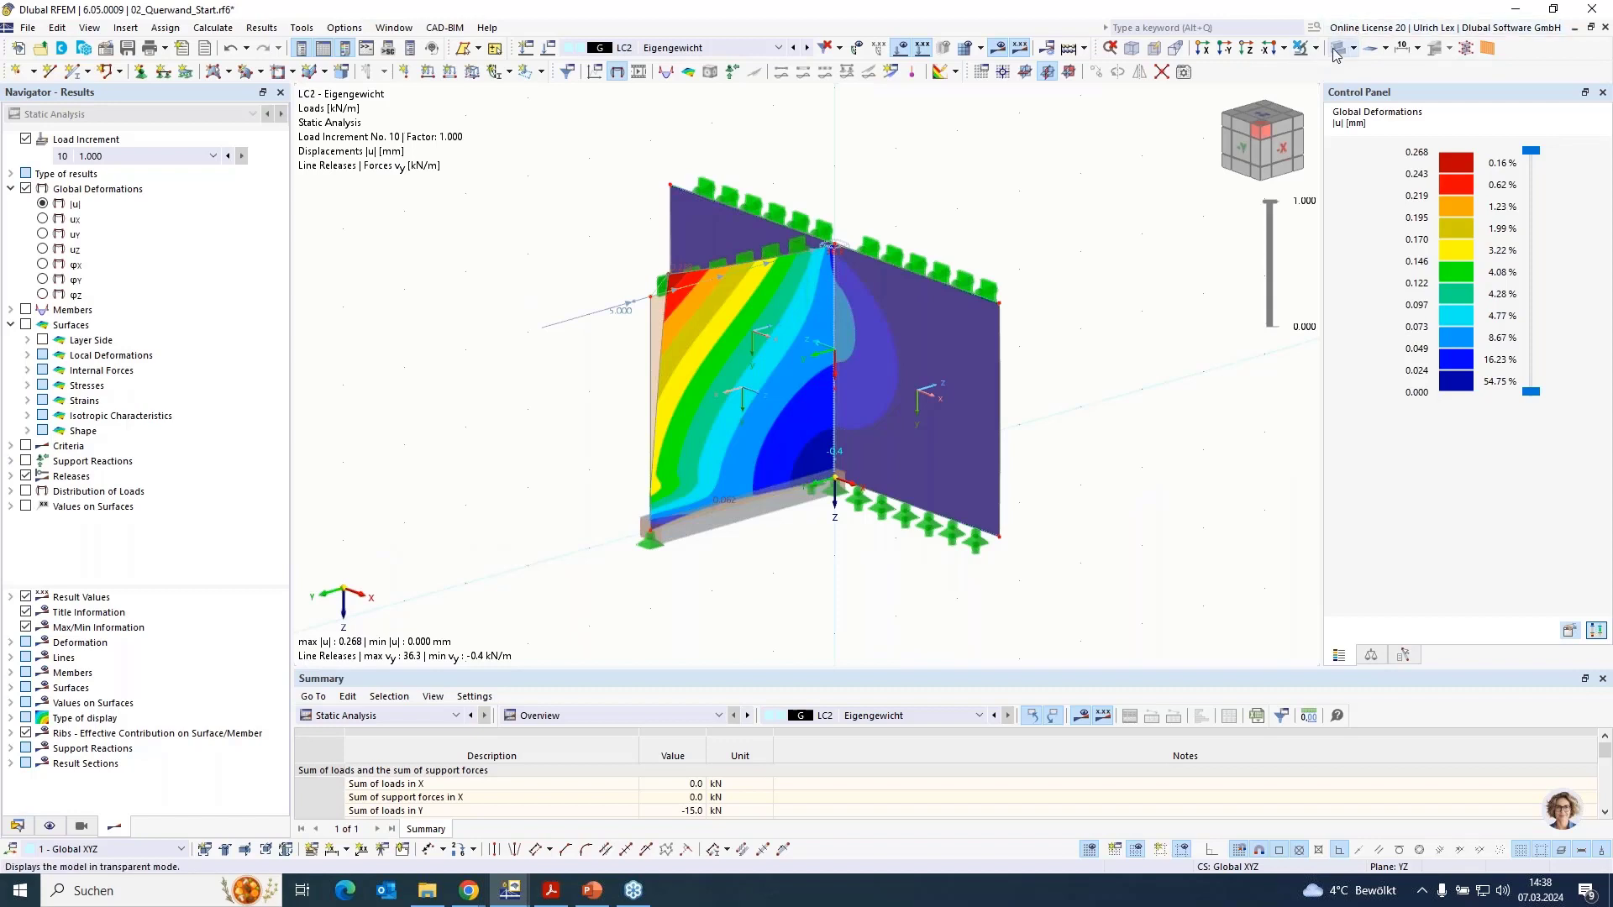
ctrl+middle_drag(1019, 531, 791, 428)
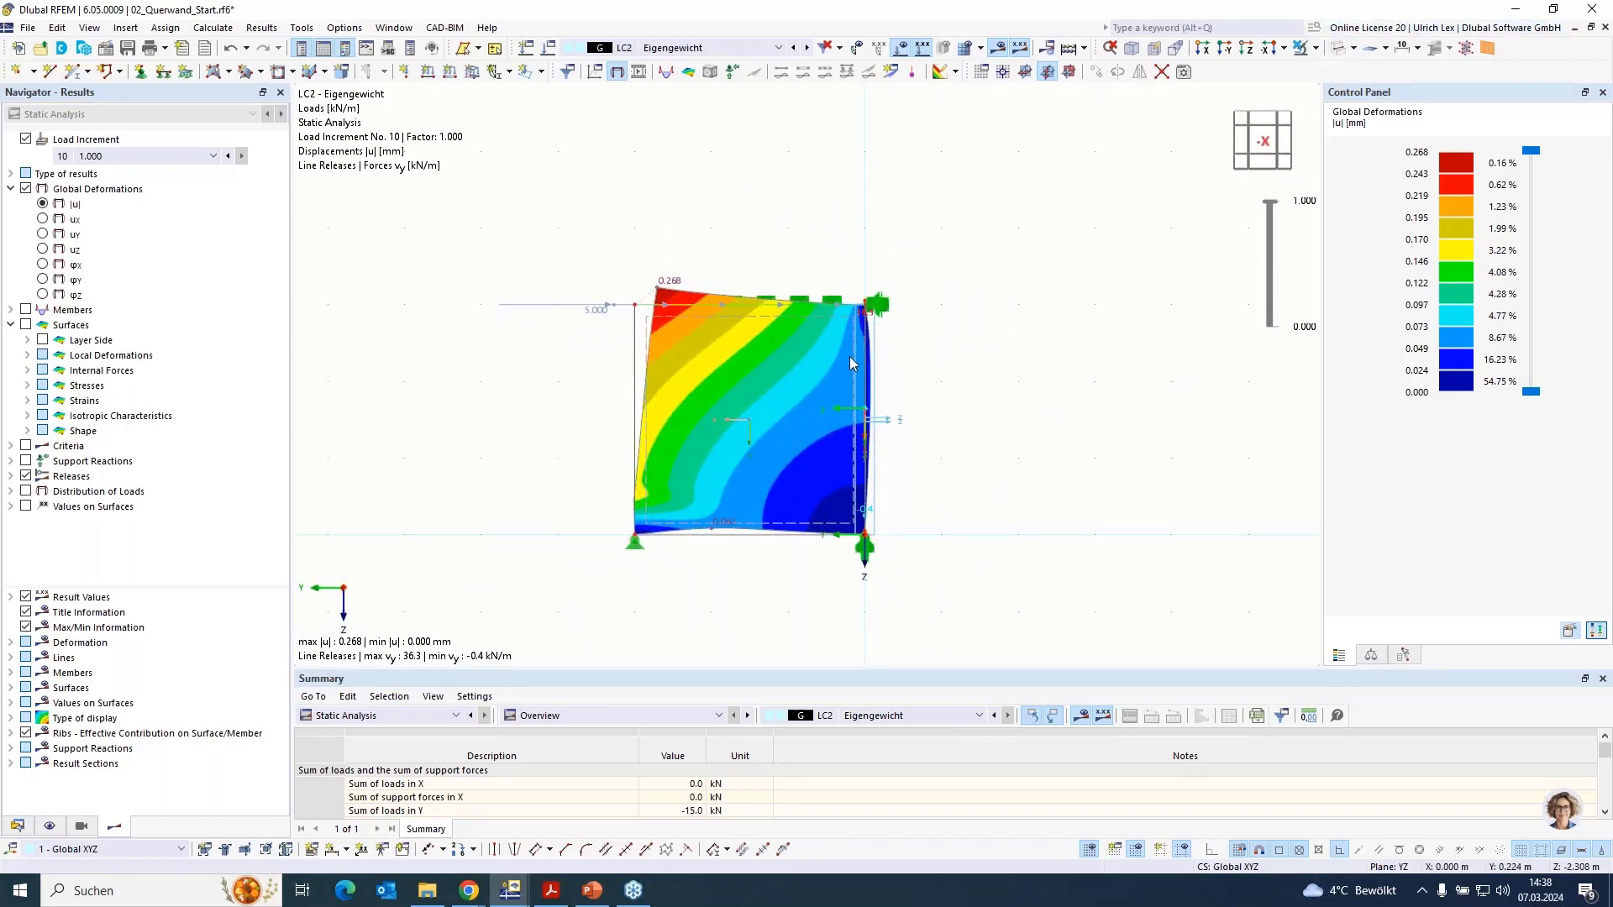
scroll(849, 356, up, 3)
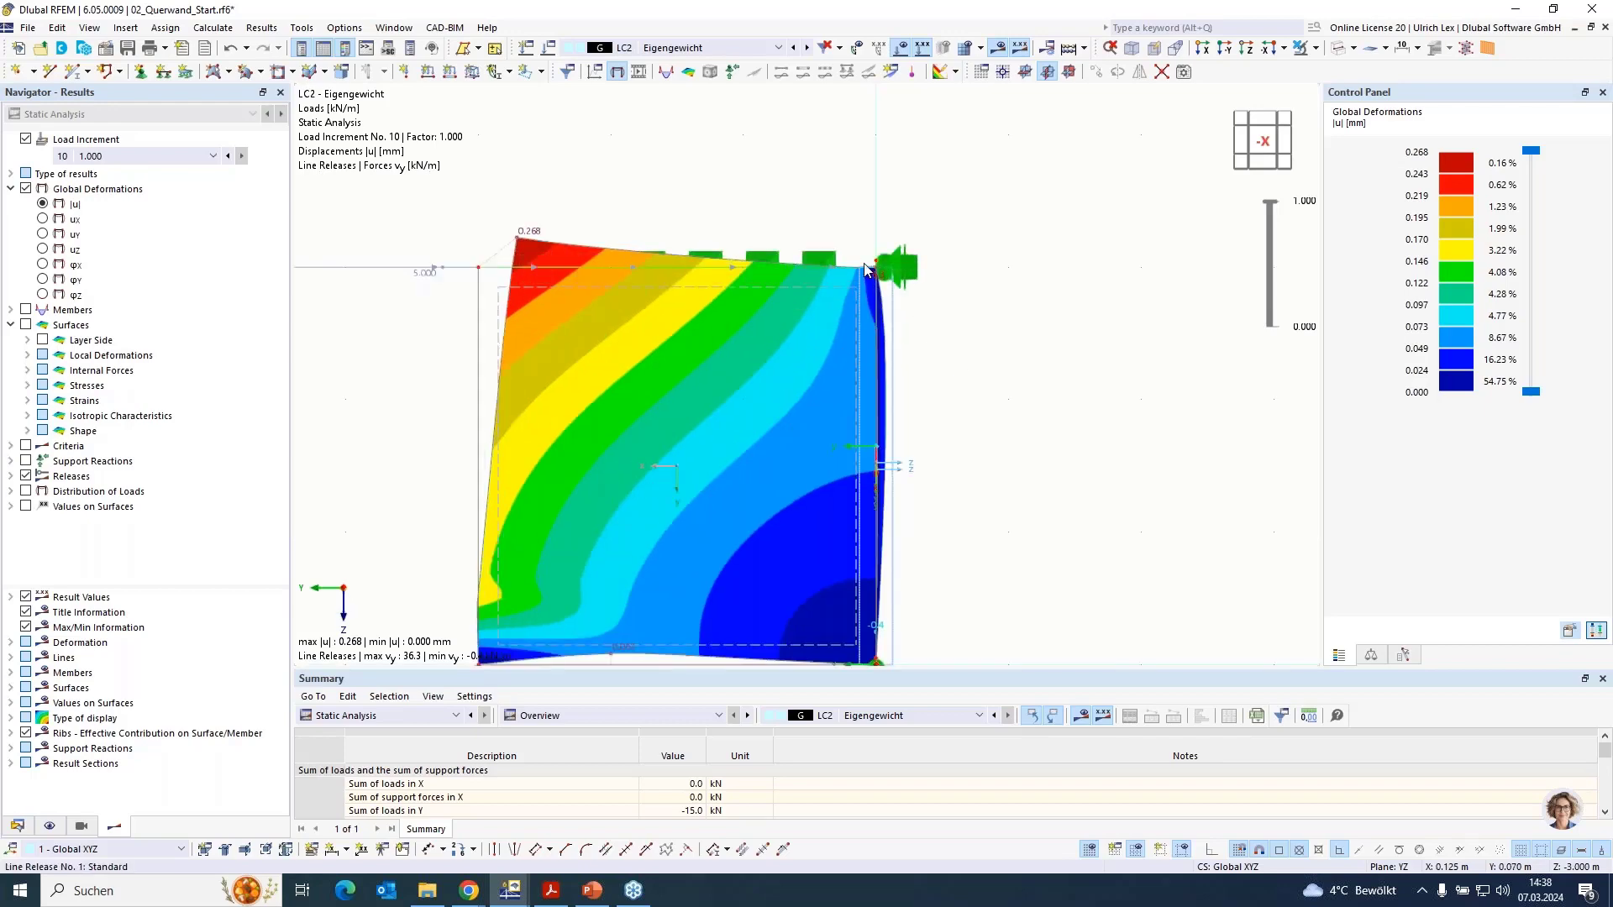
scroll(869, 269, down, 2)
ctrl+middle_drag(695, 578, 770, 631)
scroll(983, 252, down, 1)
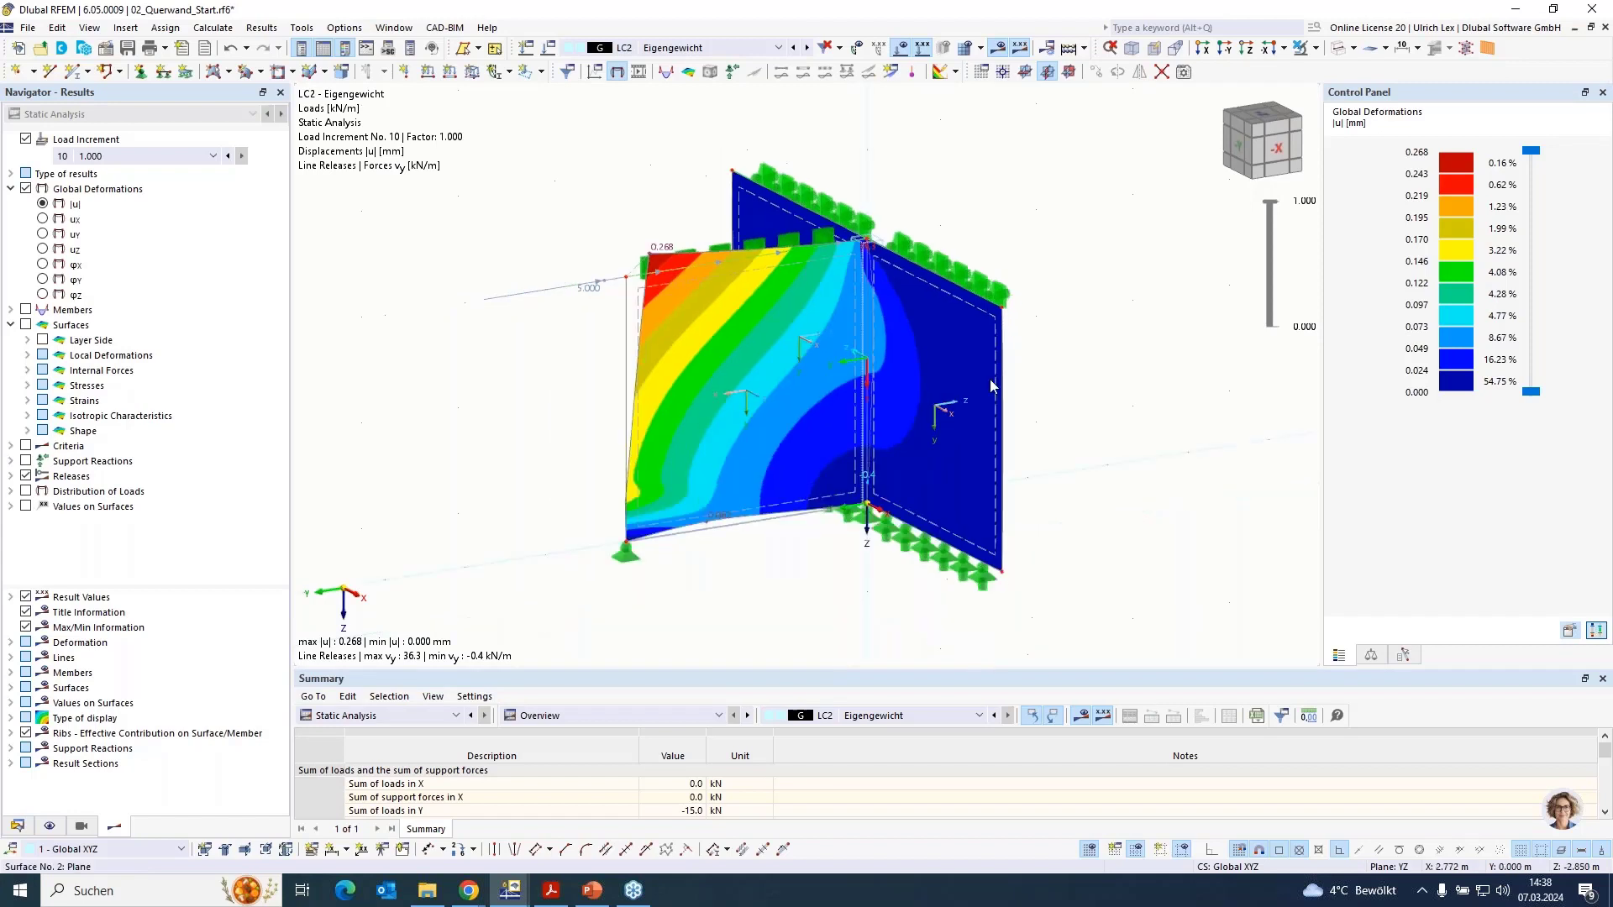
scroll(989, 433, up, 1)
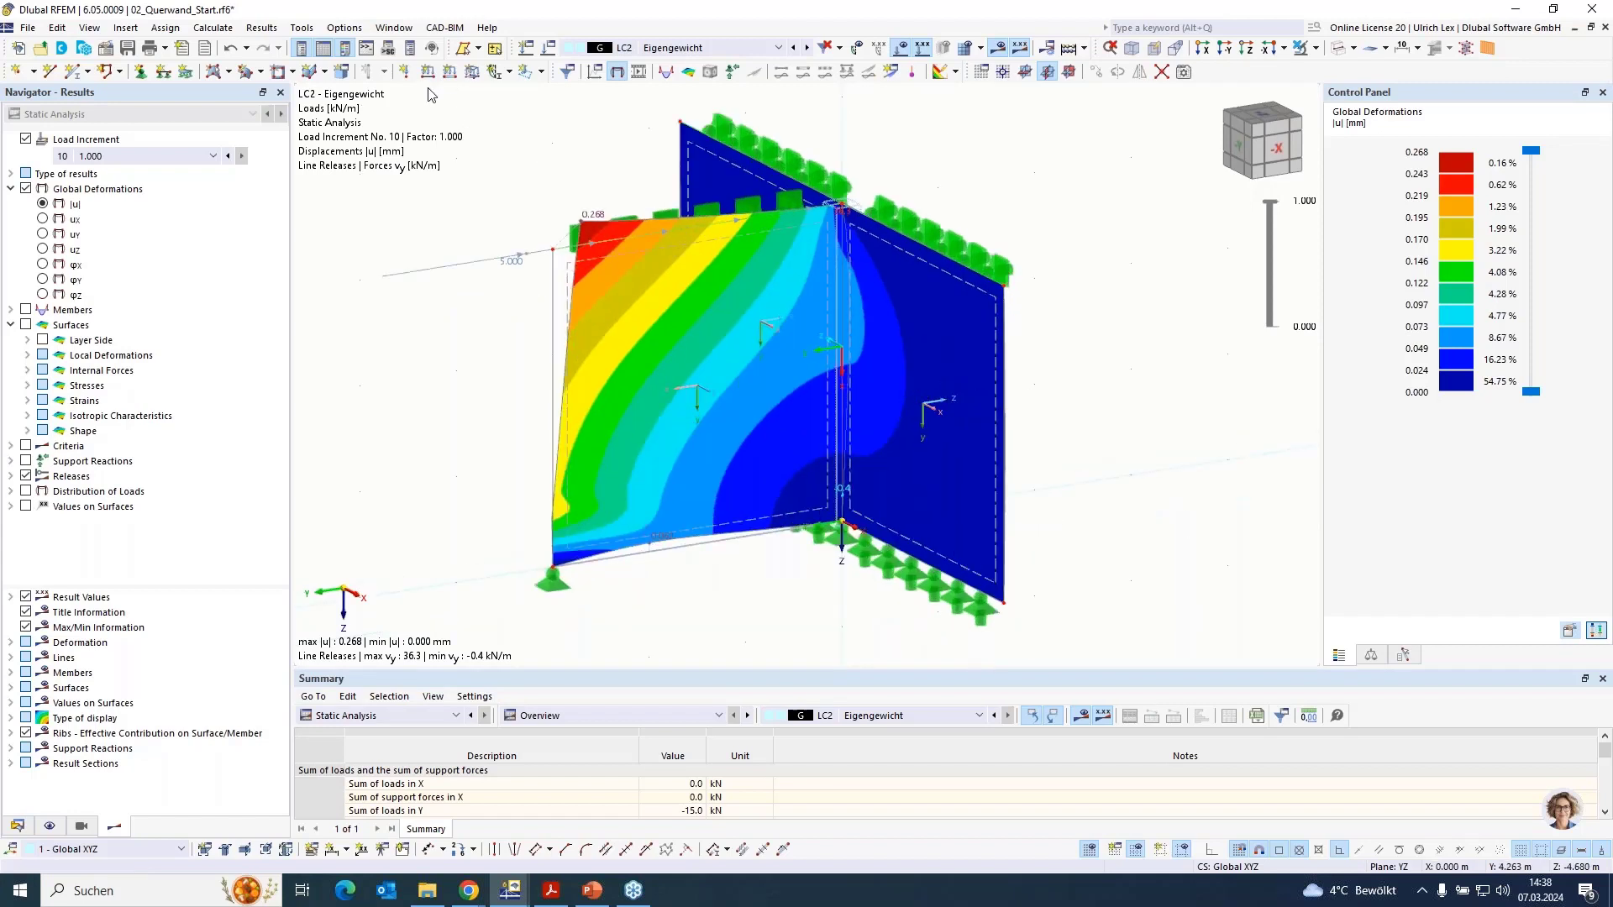
Switch to the open model 03_Unterzug_Start01.rf6 and display its walls and beam as solid instead of wireframe
click(391, 28)
mouse_move(344, 28)
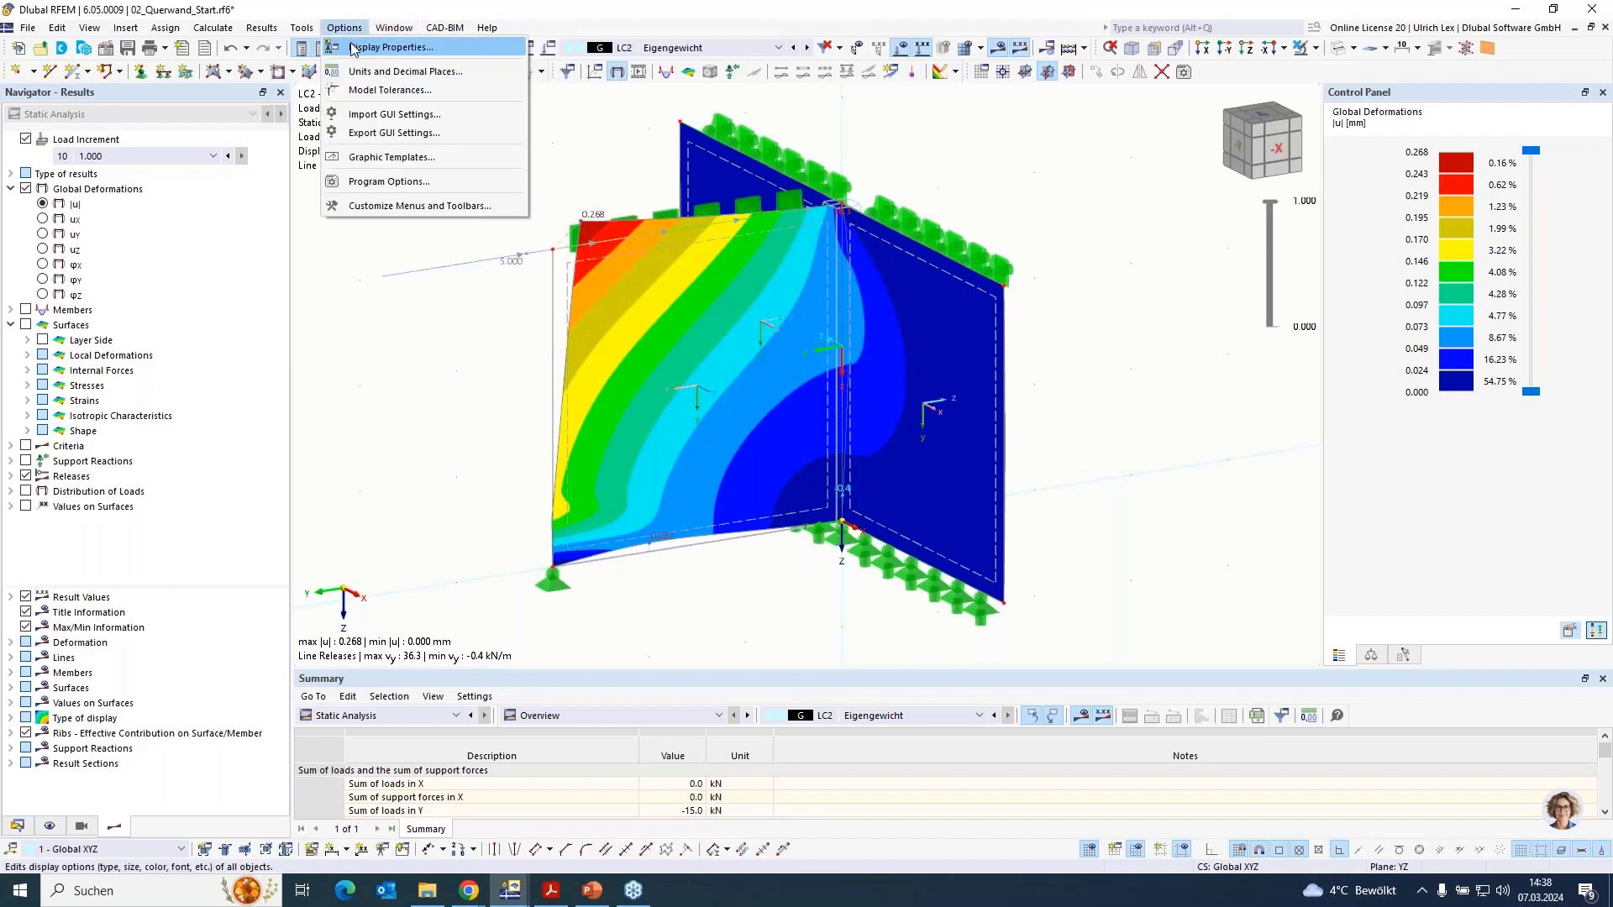
mouse_move(394, 28)
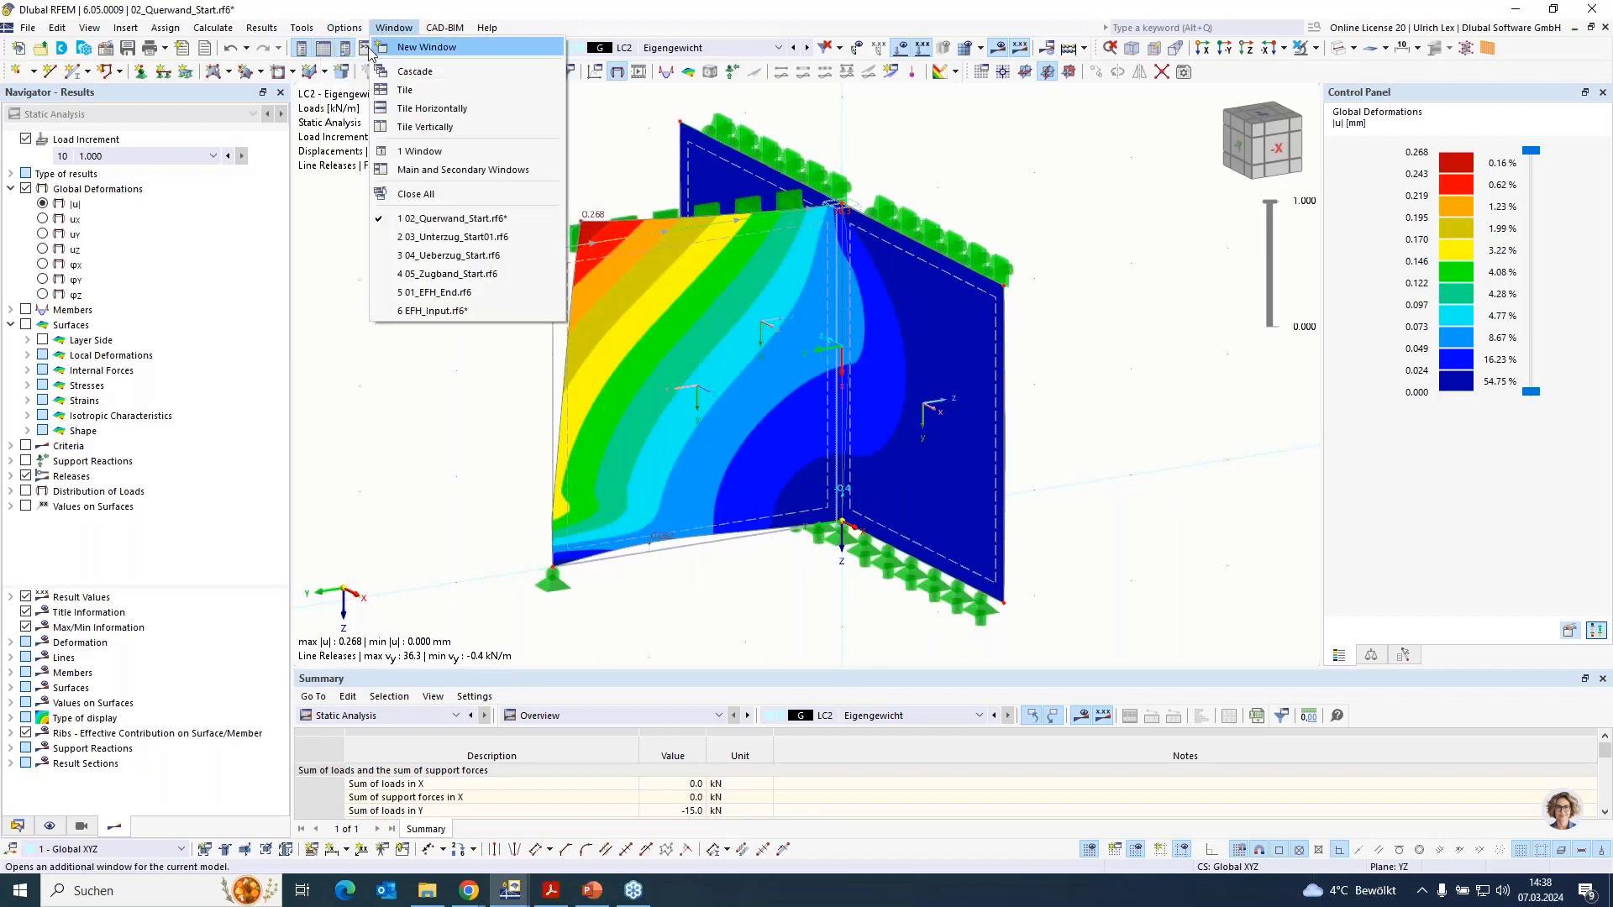
click(532, 236)
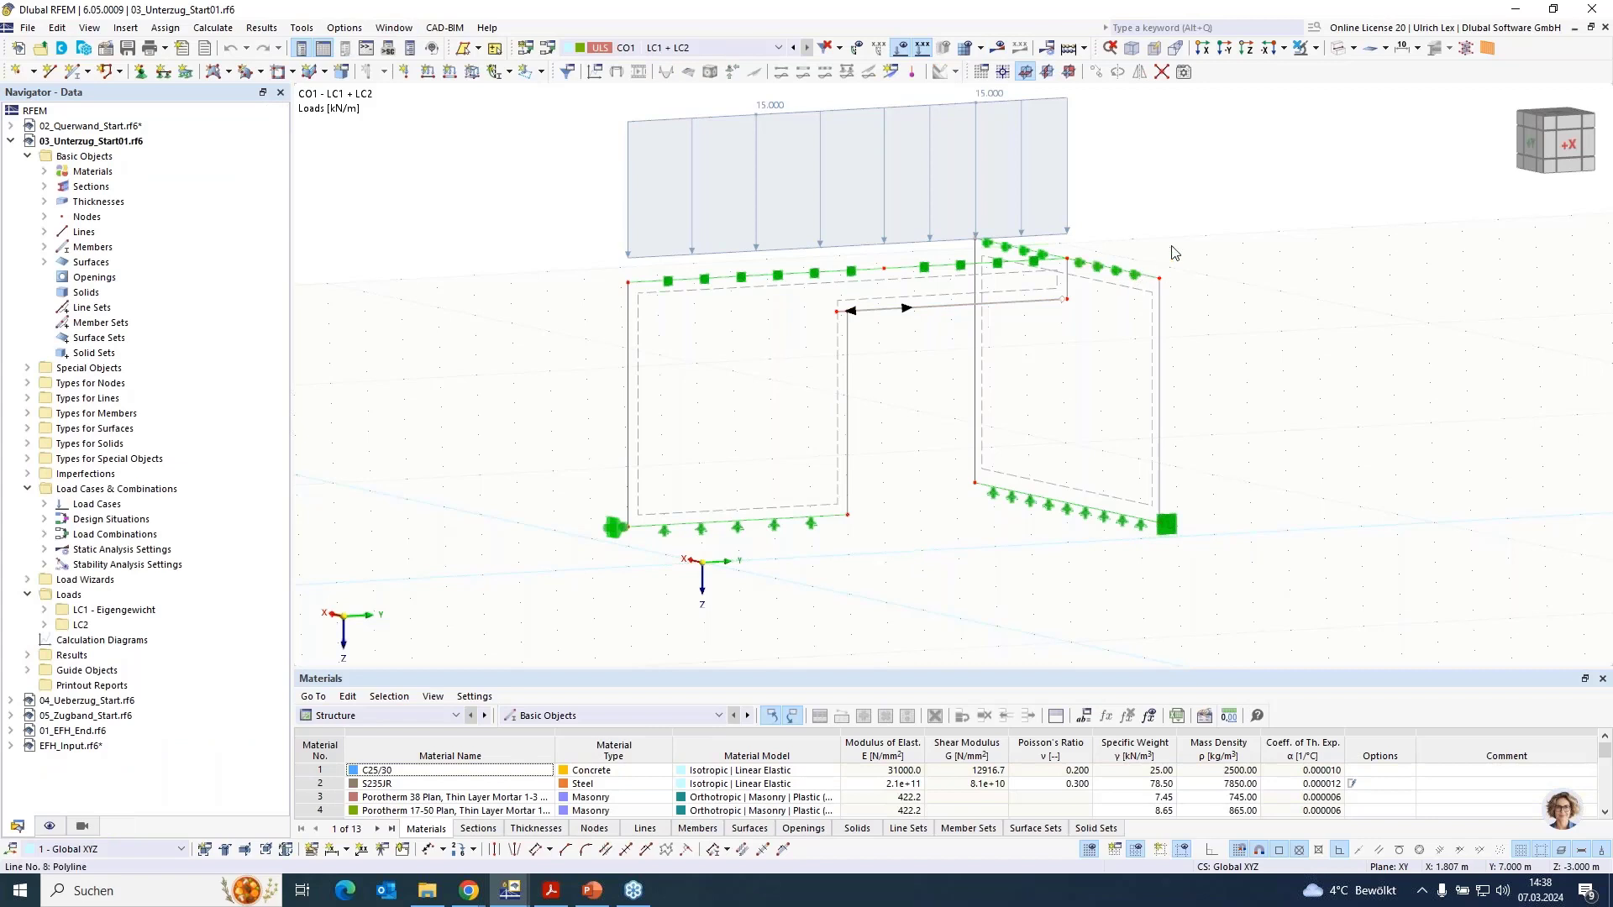
click(1337, 48)
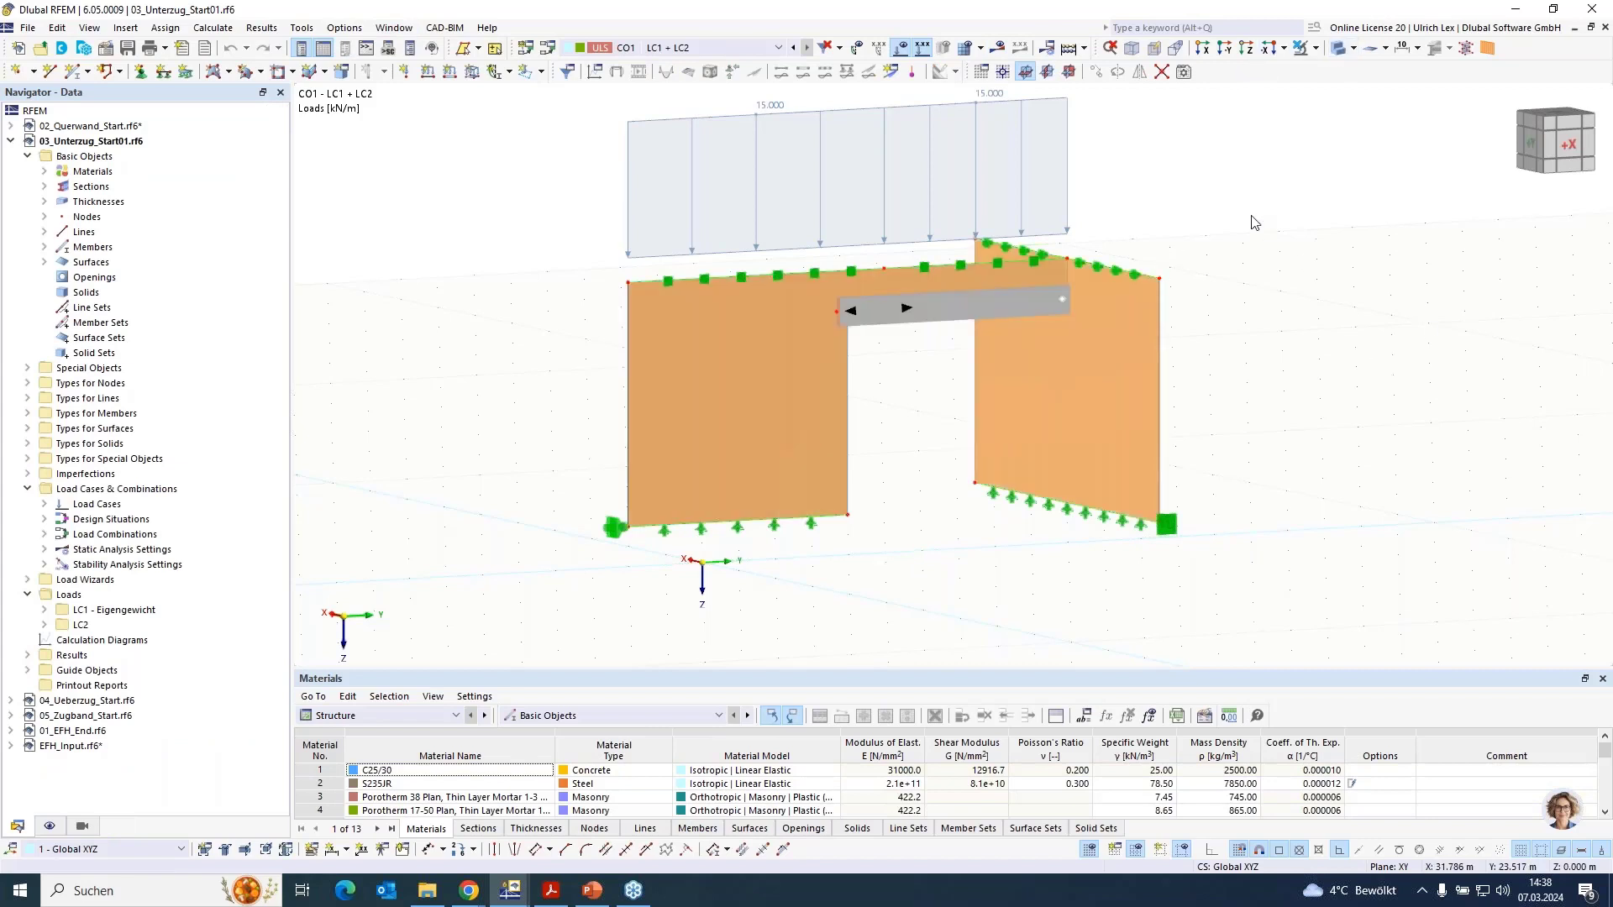
scroll(1130, 259, up, 2)
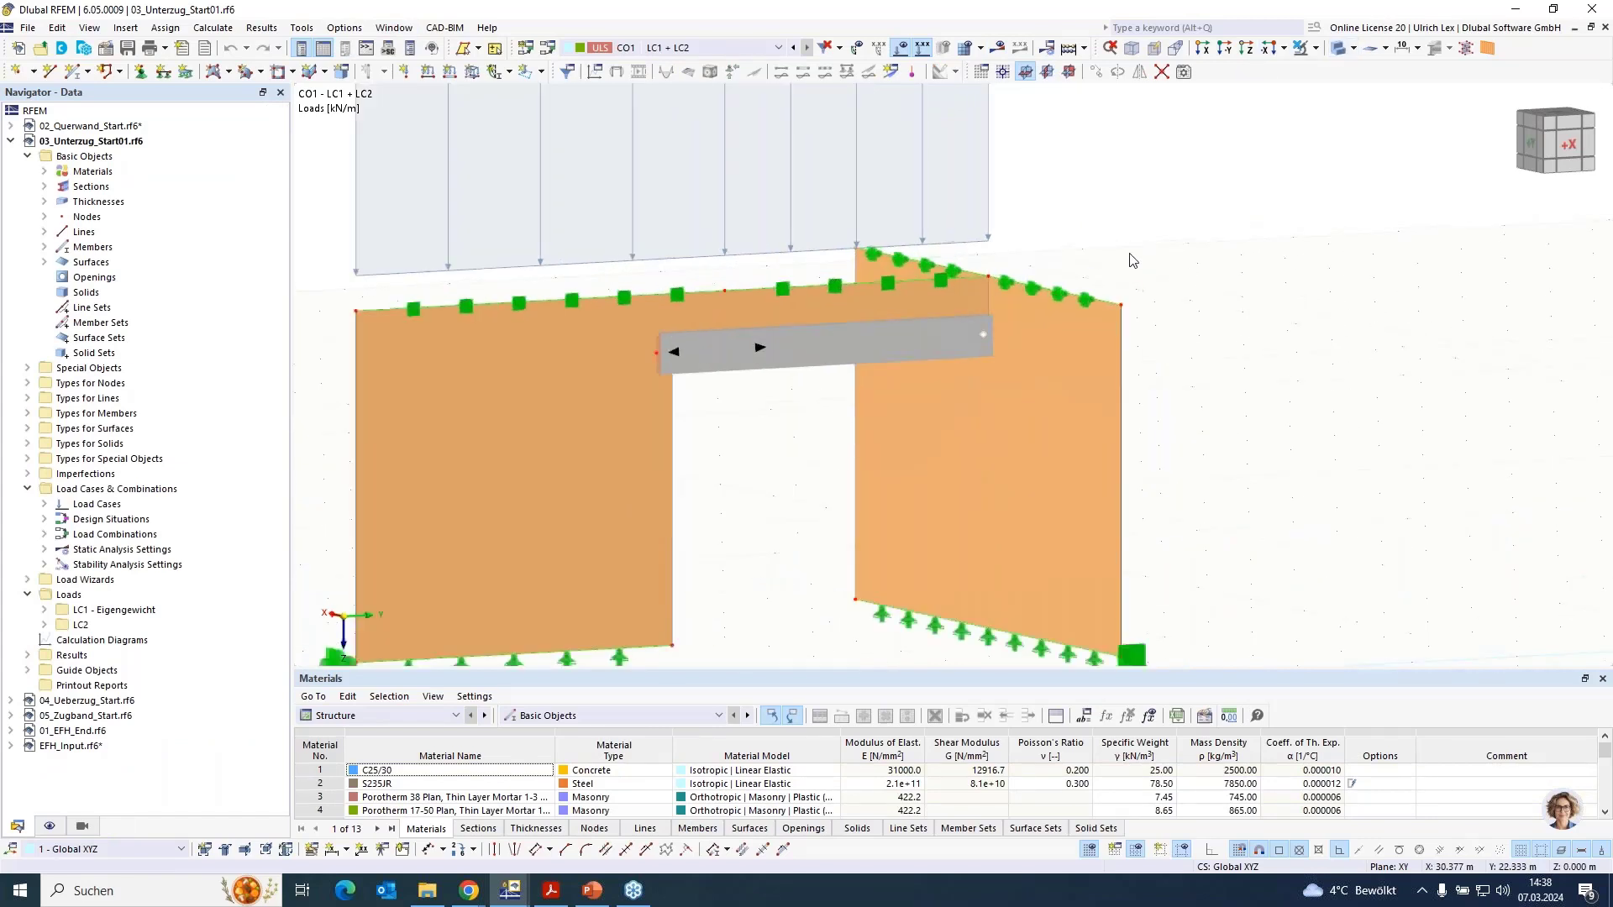
Examine the joint where the beam meets the crossing wall and check the release conditions in line release 1's type
click(905, 299)
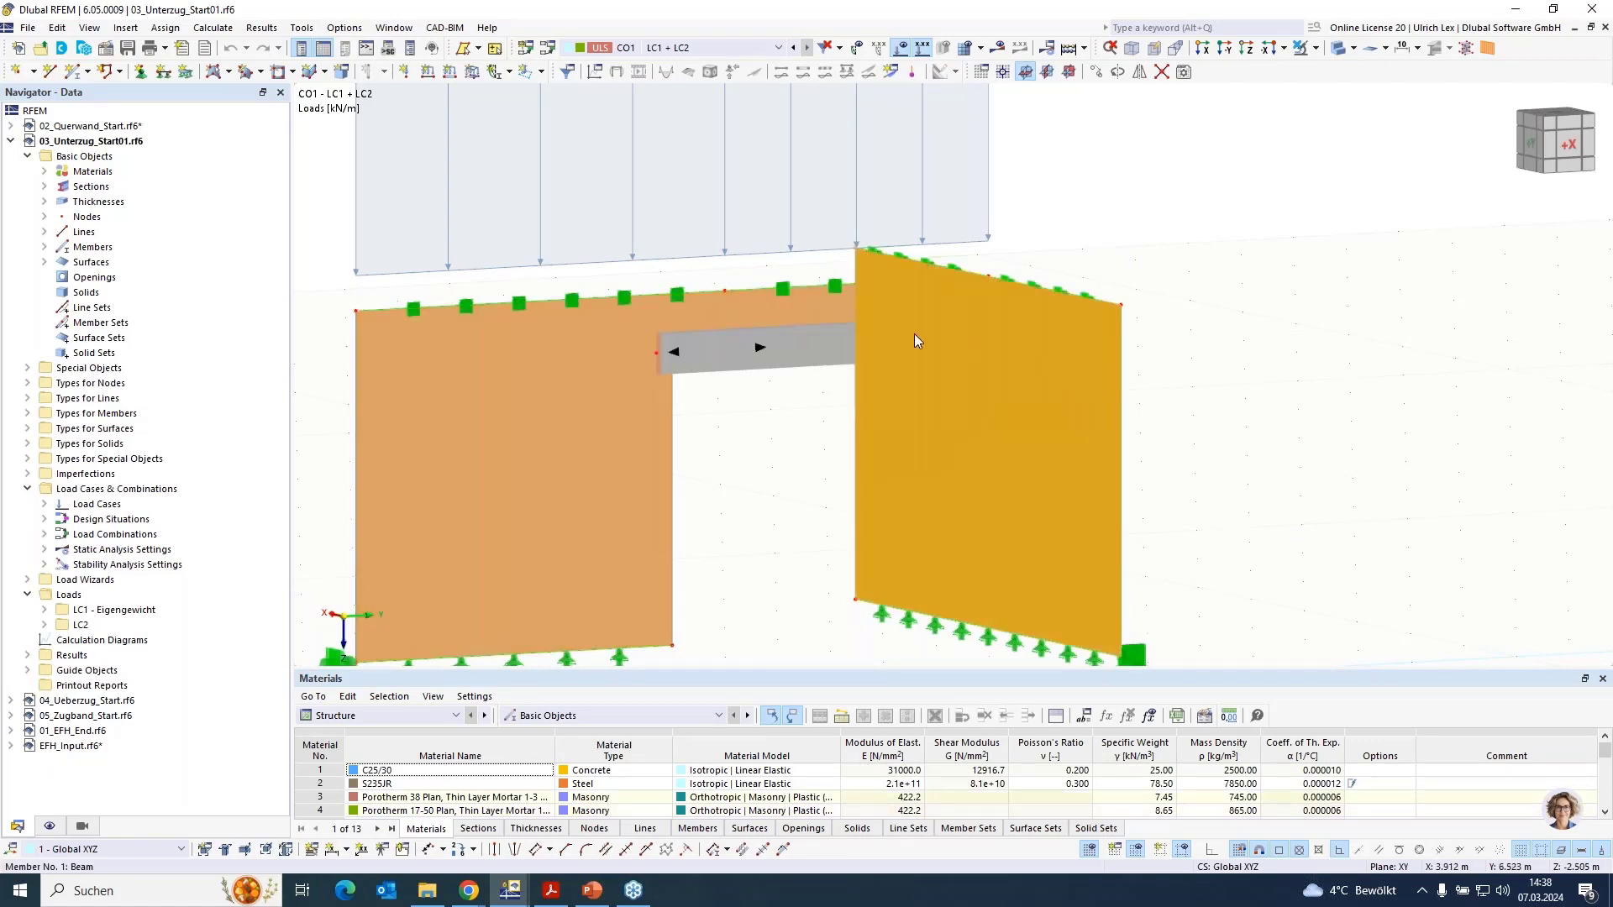
scroll(994, 292, up, 3)
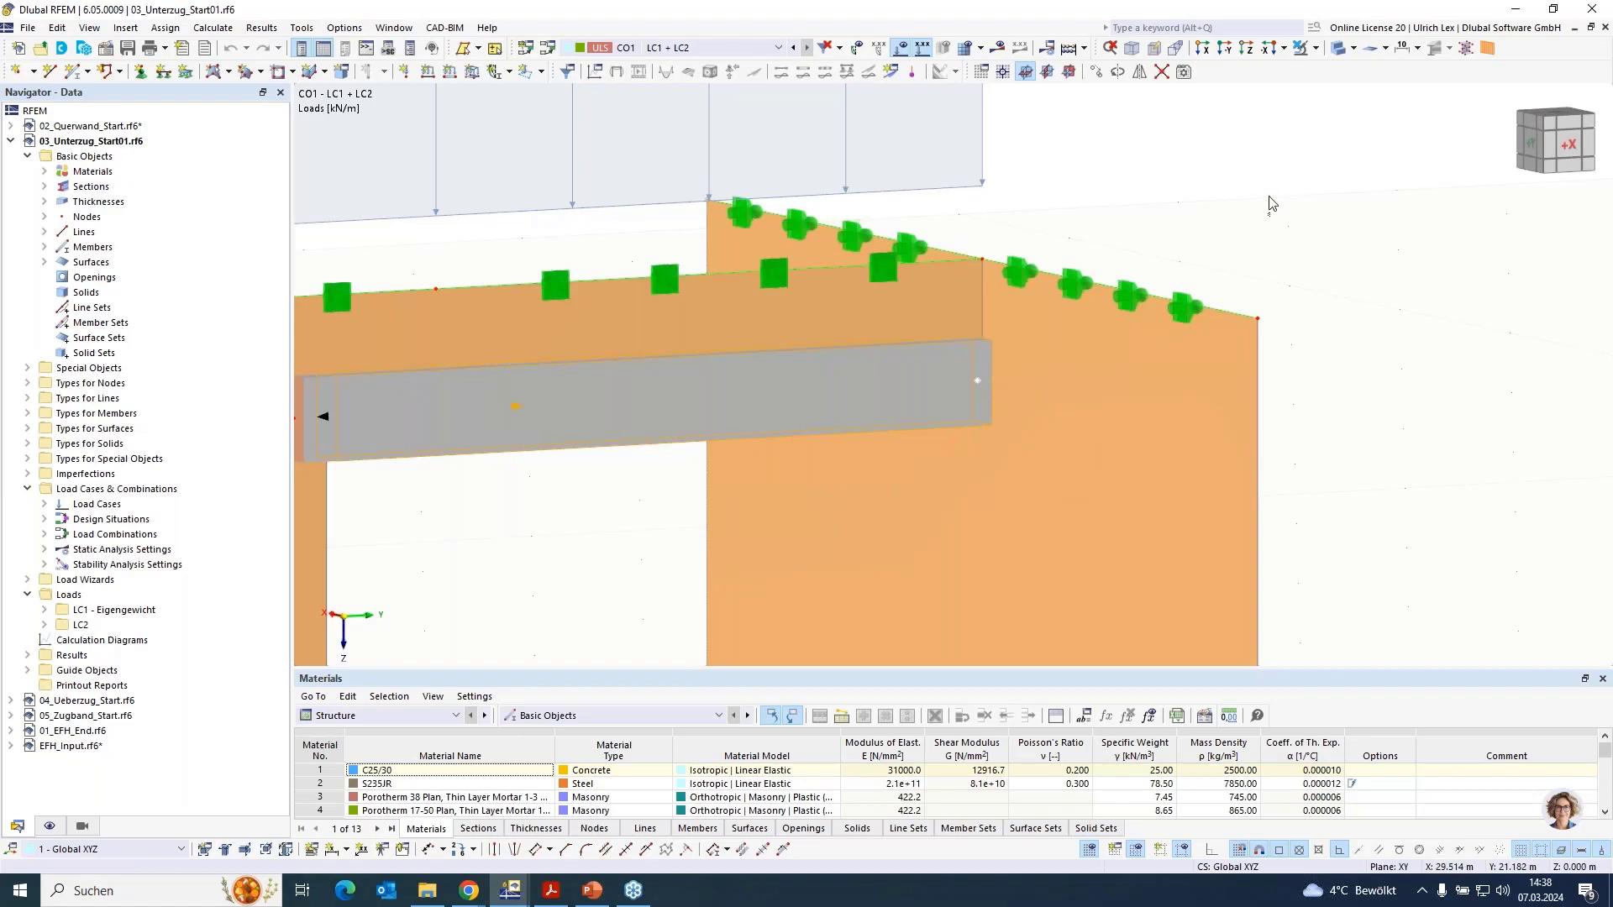
scroll(1268, 178, down, 2)
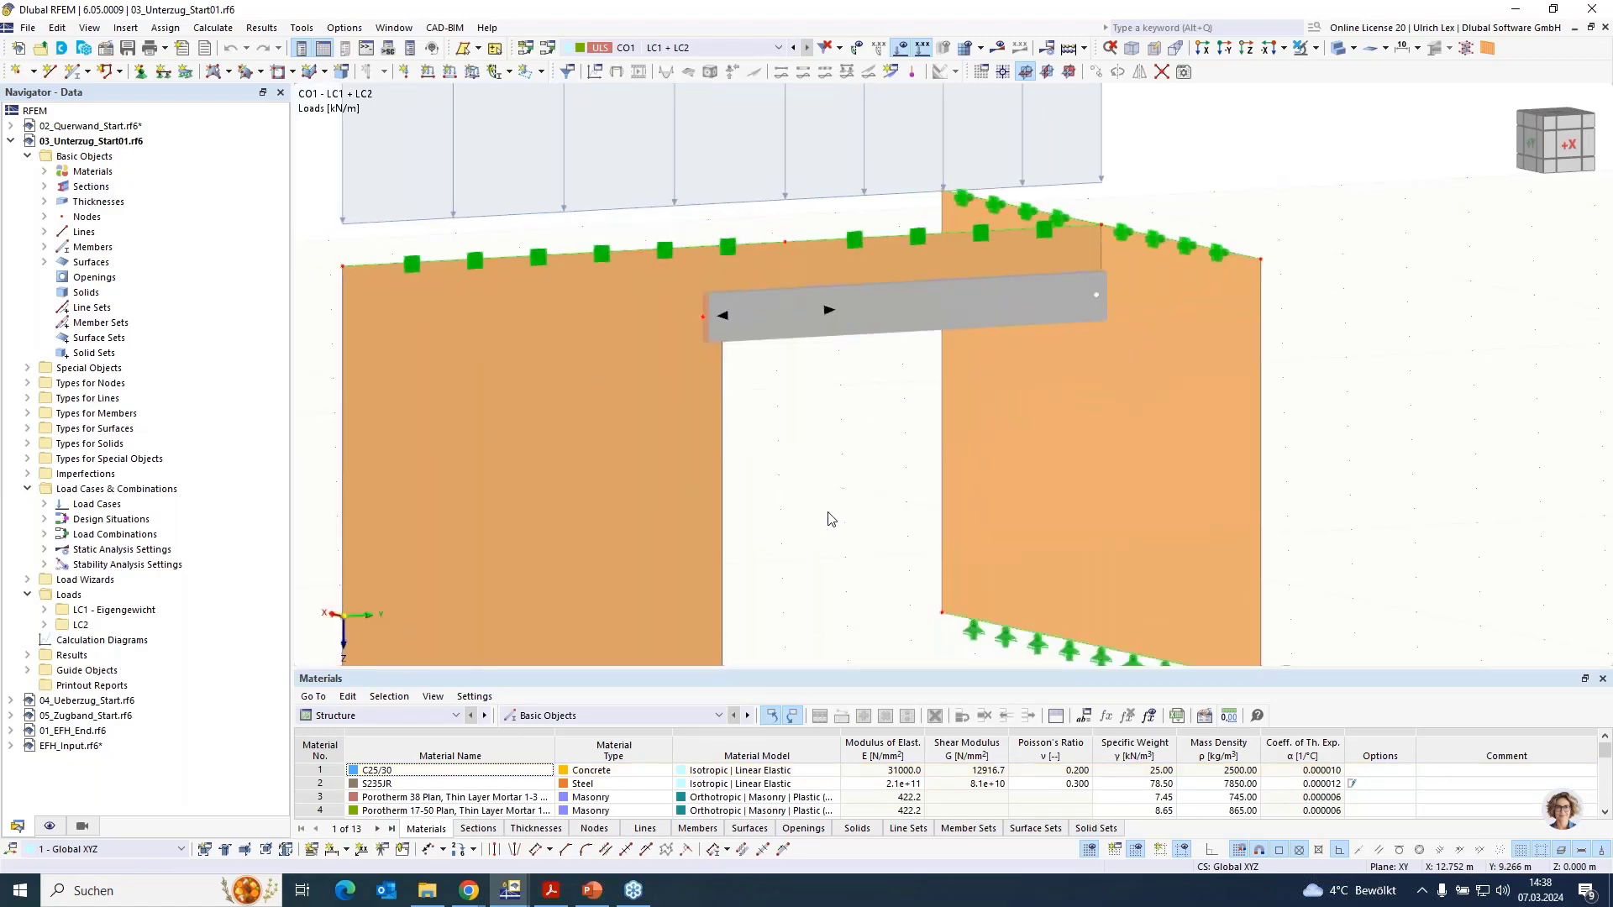
middle_drag(807, 518, 885, 544)
scroll(1246, 224, up, 3)
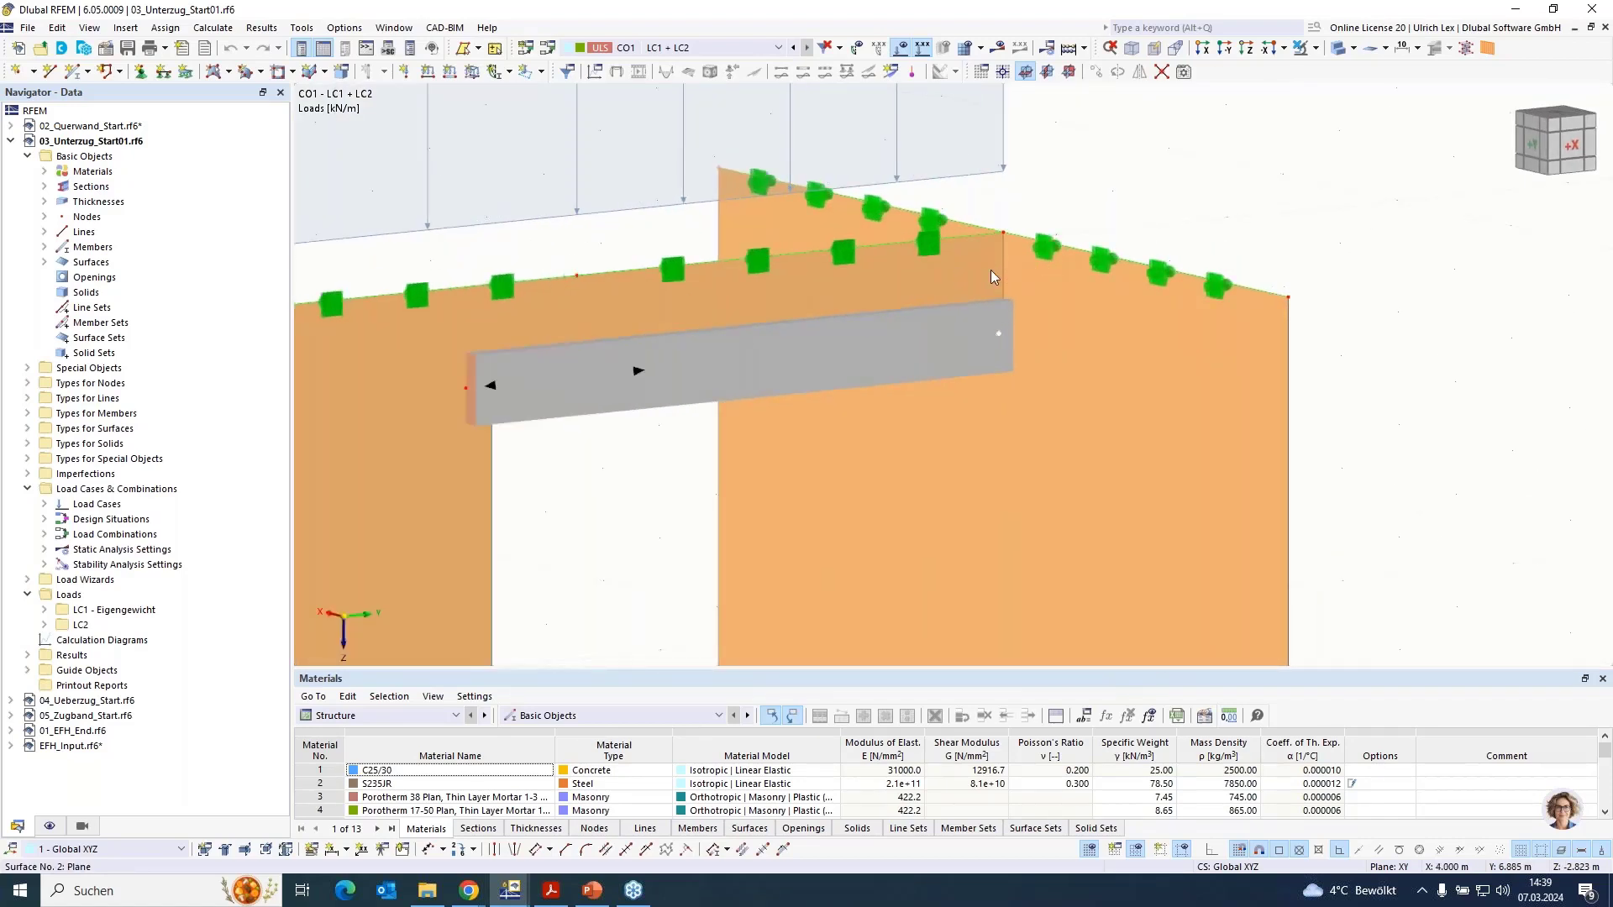
click(29, 369)
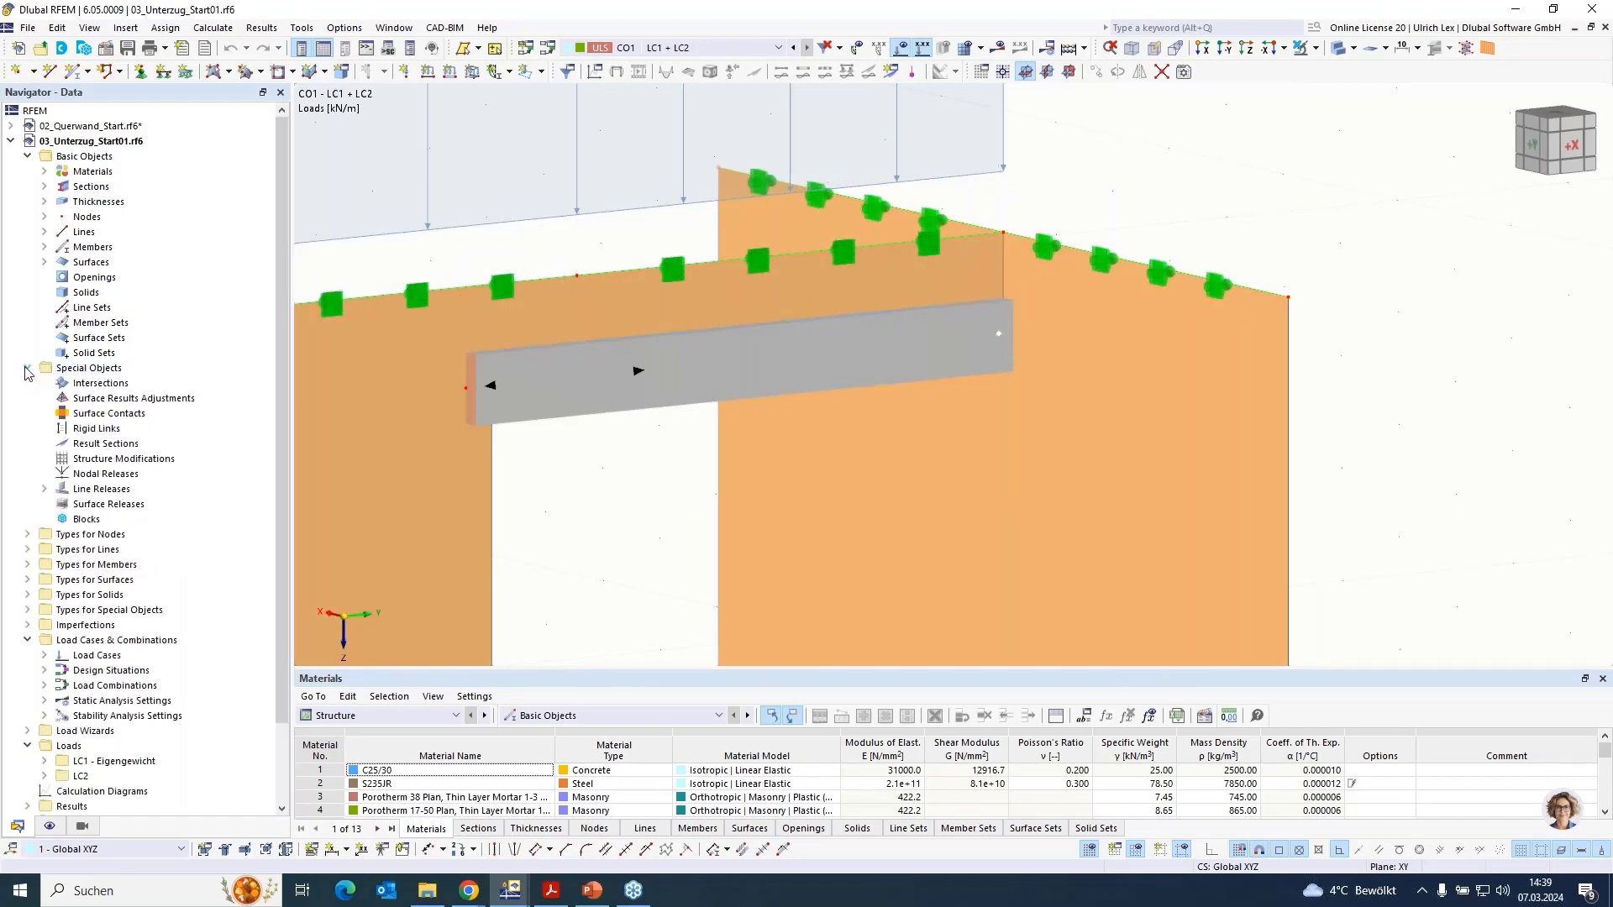
click(44, 489)
click(126, 504)
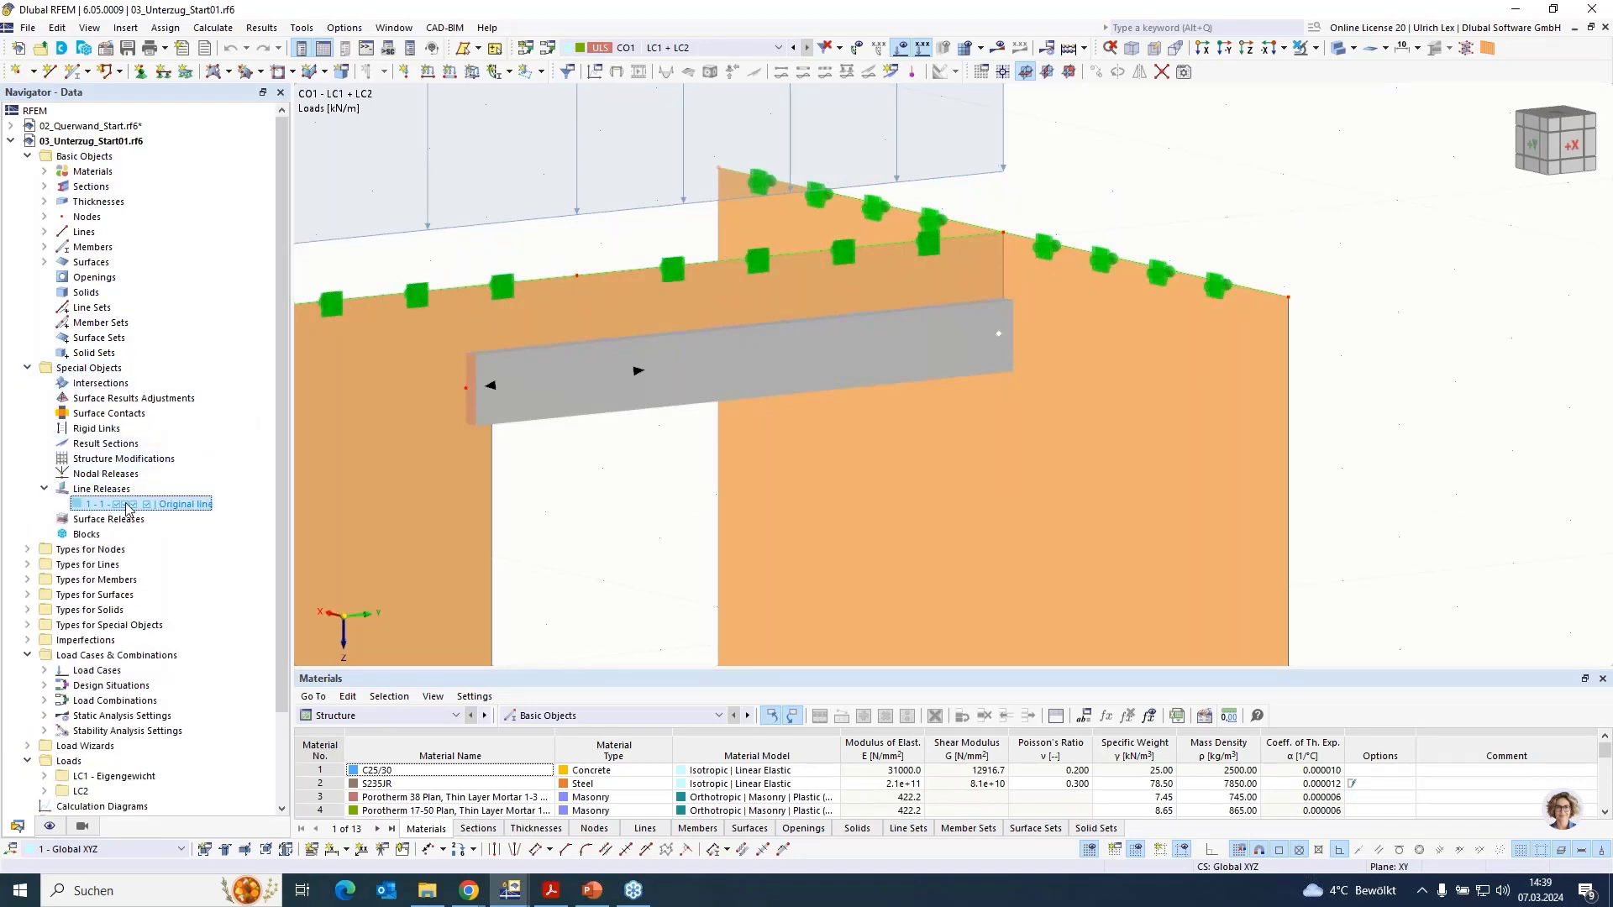
double_click(128, 505)
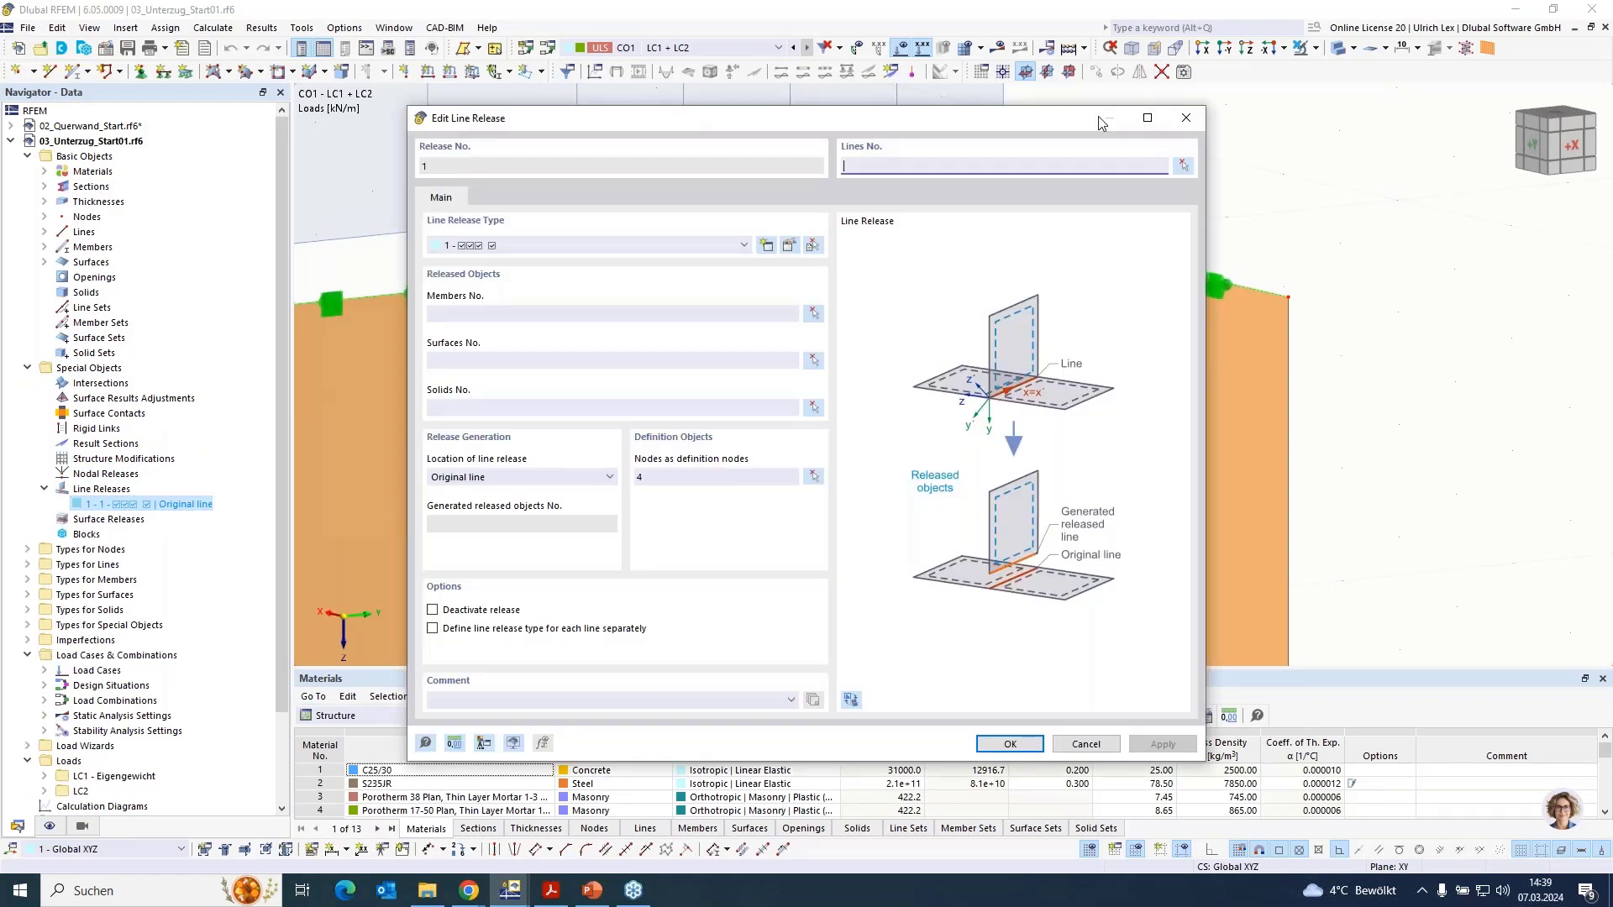
click(1183, 165)
click(1006, 264)
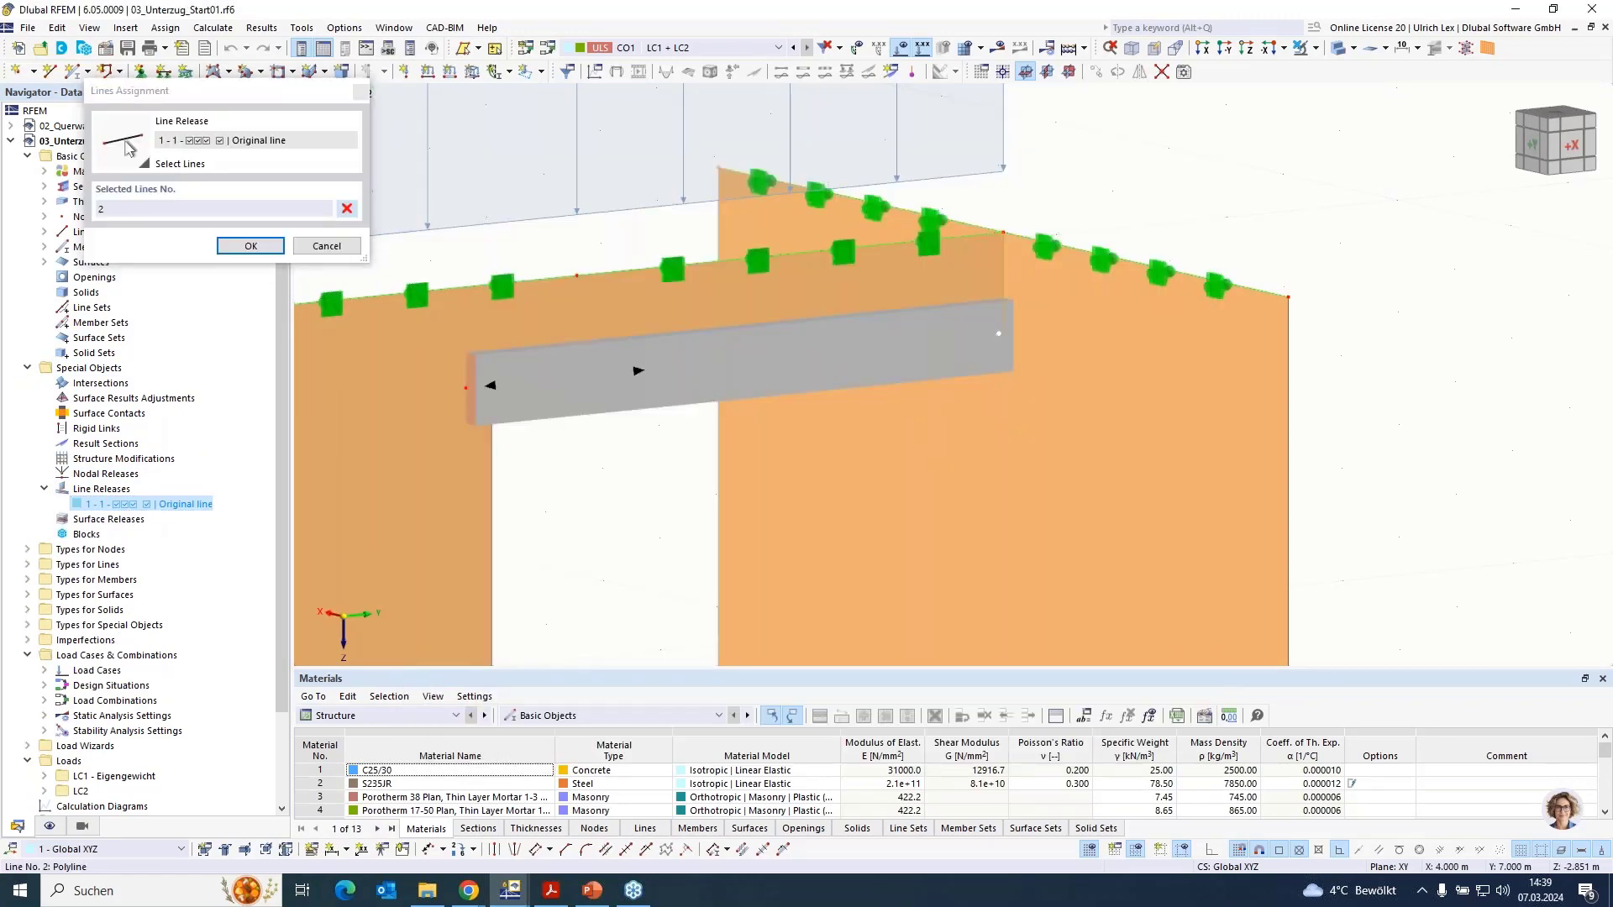
click(250, 245)
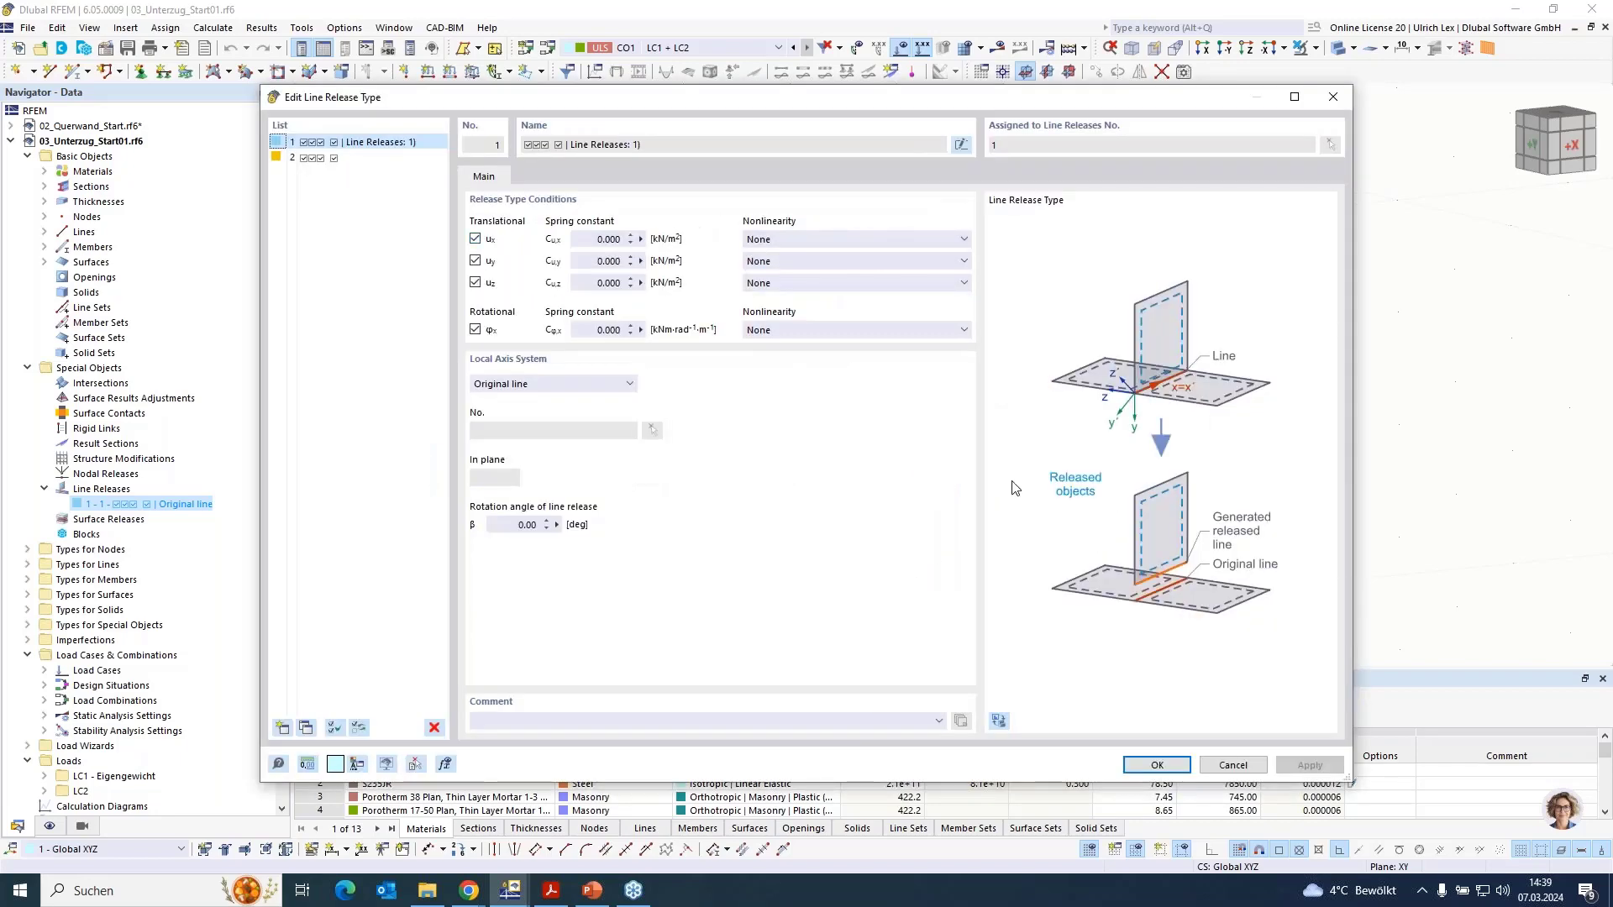
click(1241, 766)
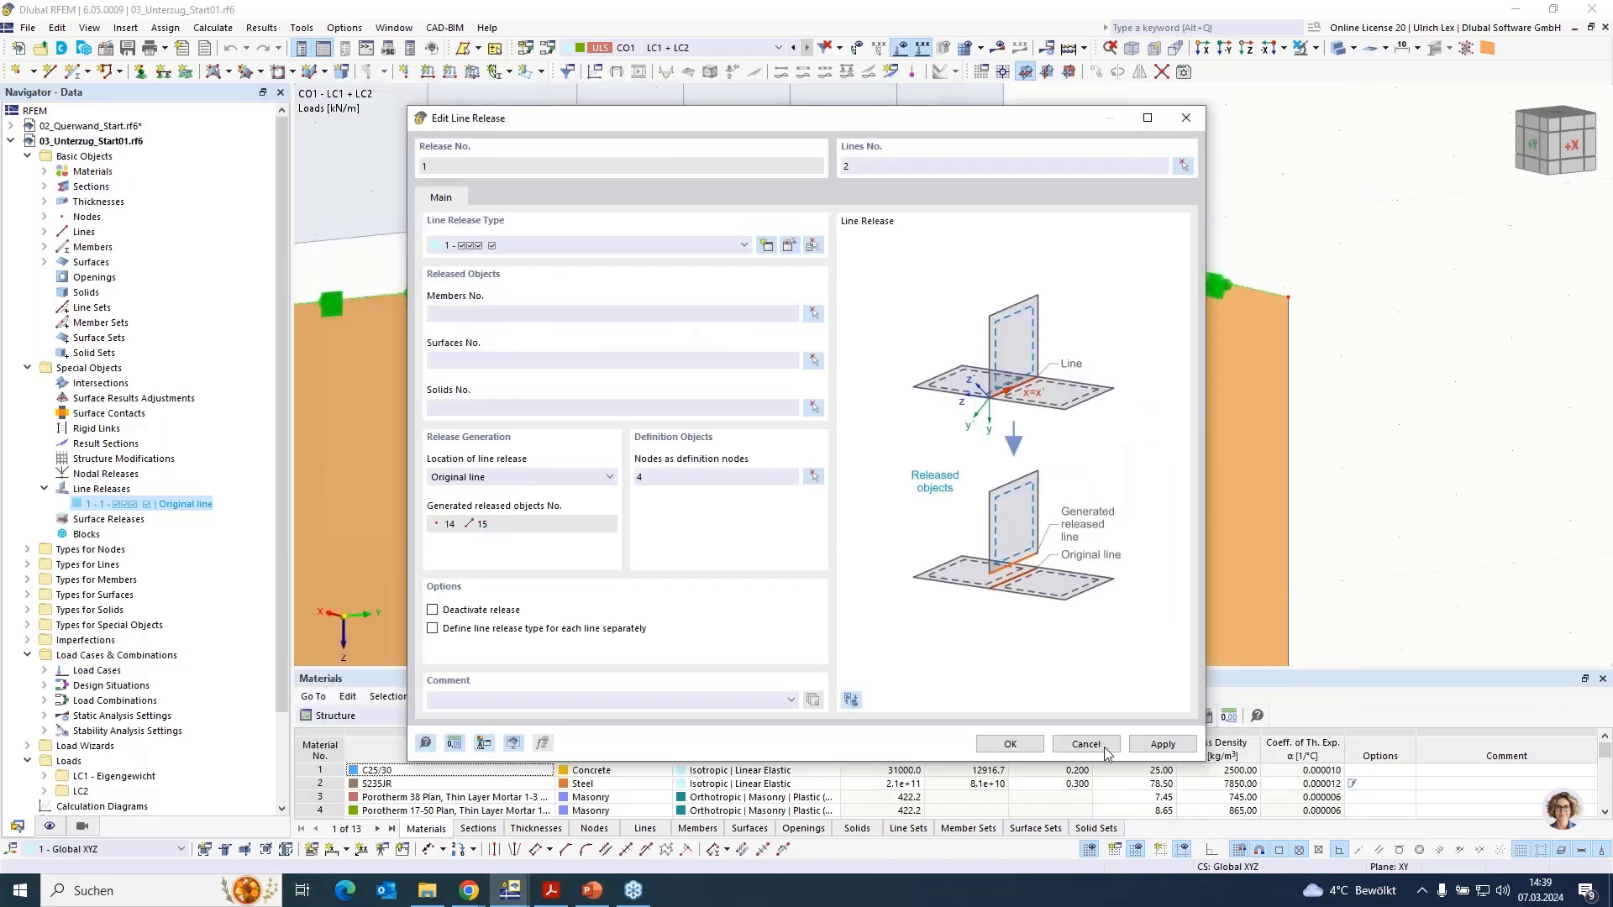
click(1103, 747)
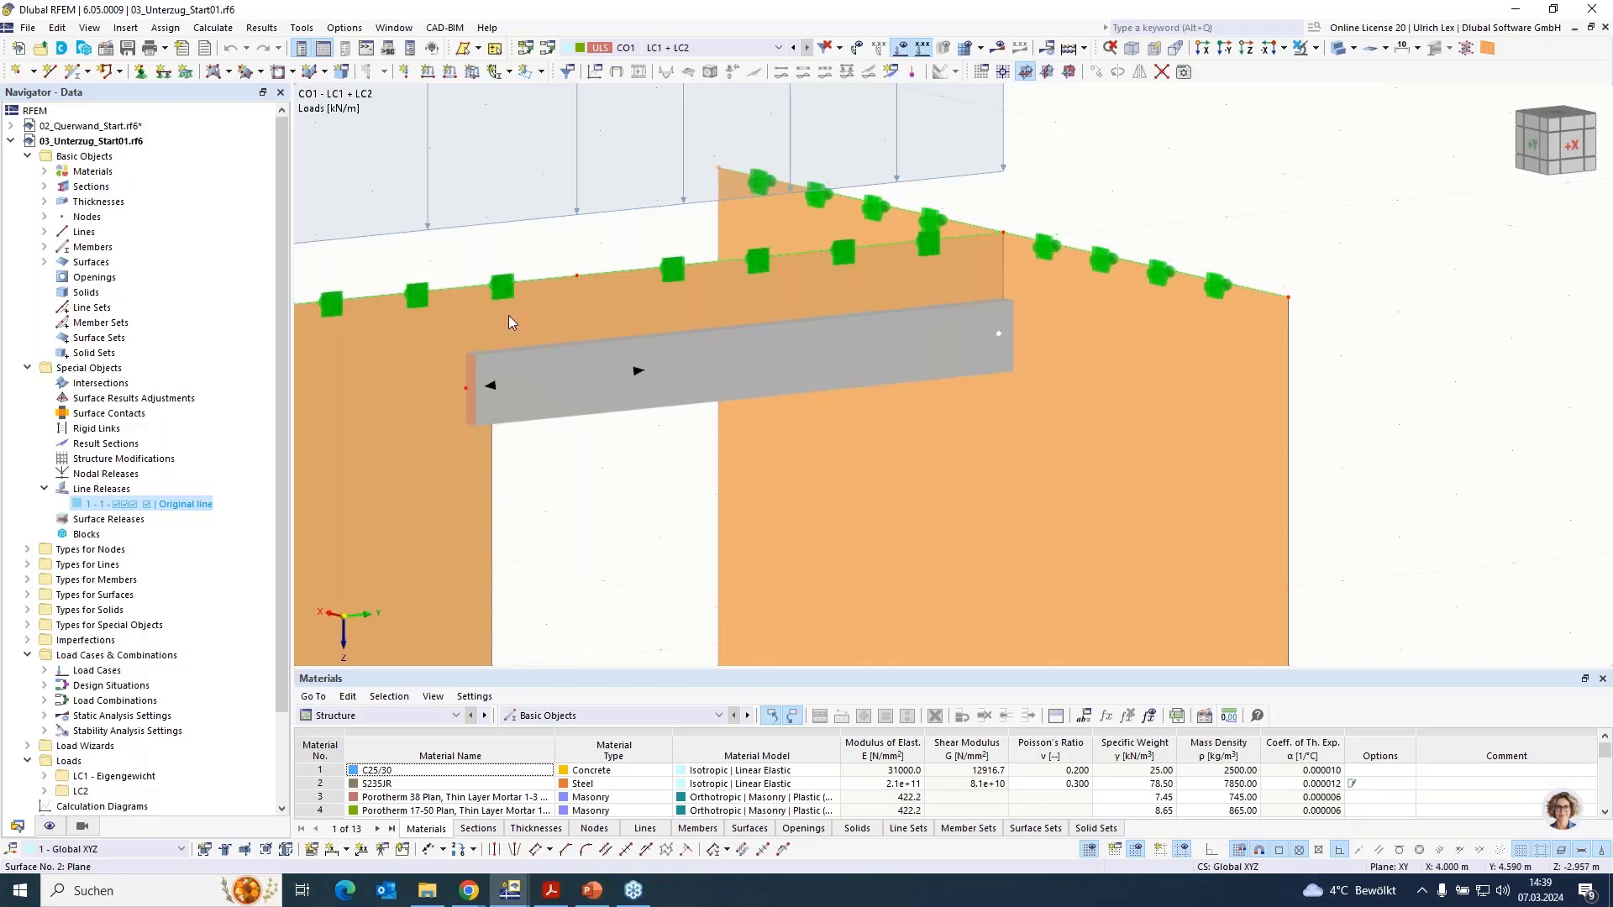
Open line release 1 for editing and set surface 1, the wall crossing the beam's end, as the released surface
click(133, 505)
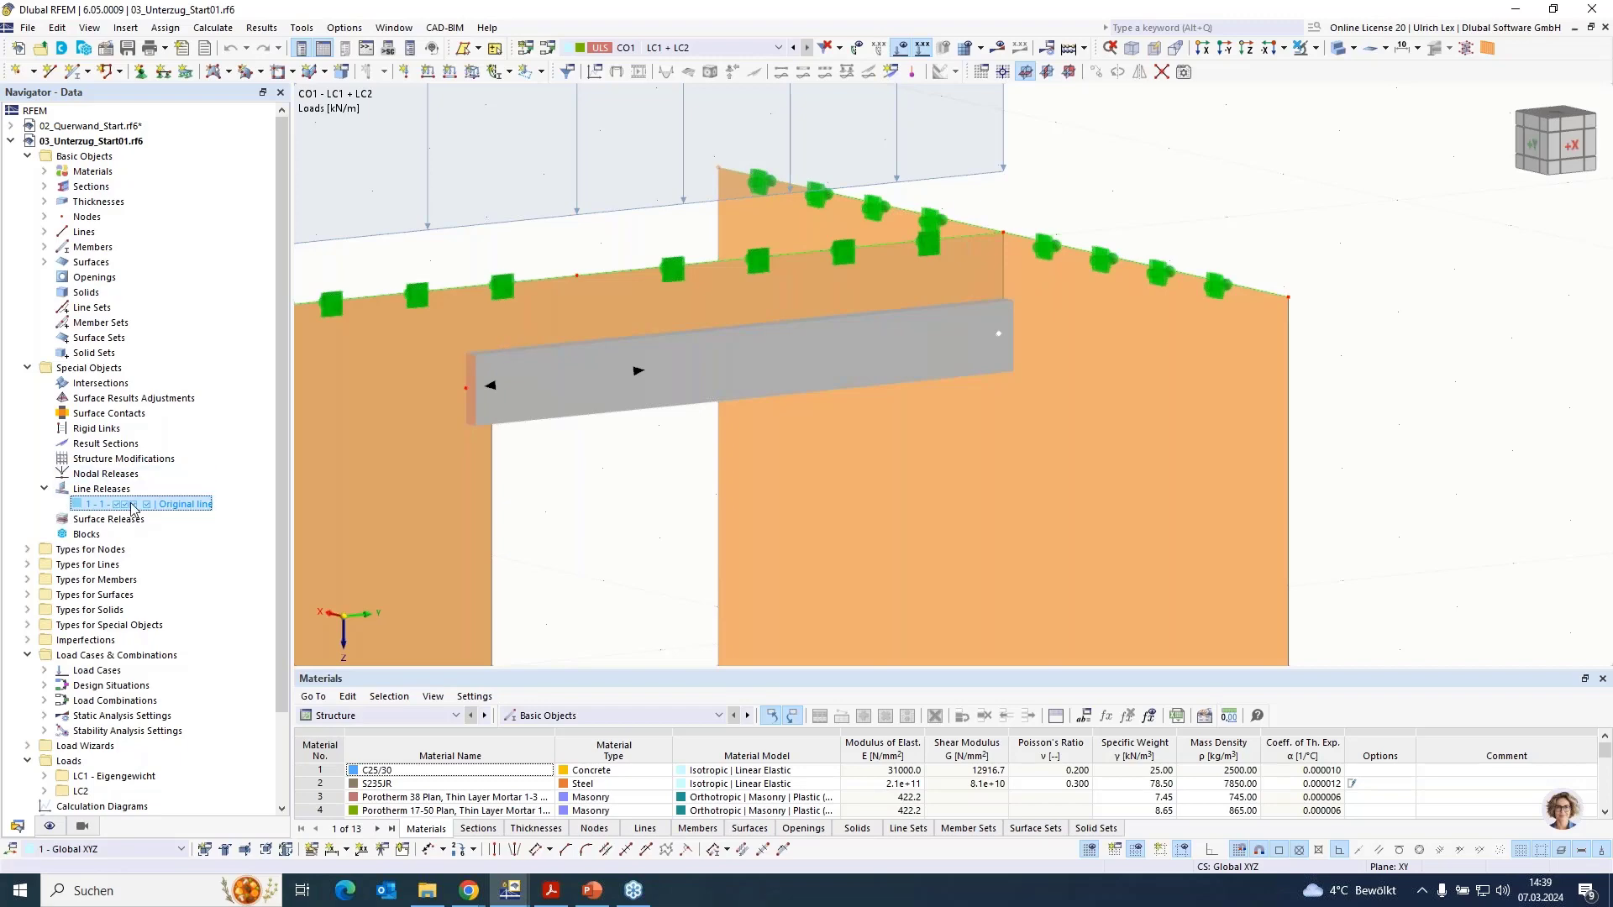
double_click(132, 505)
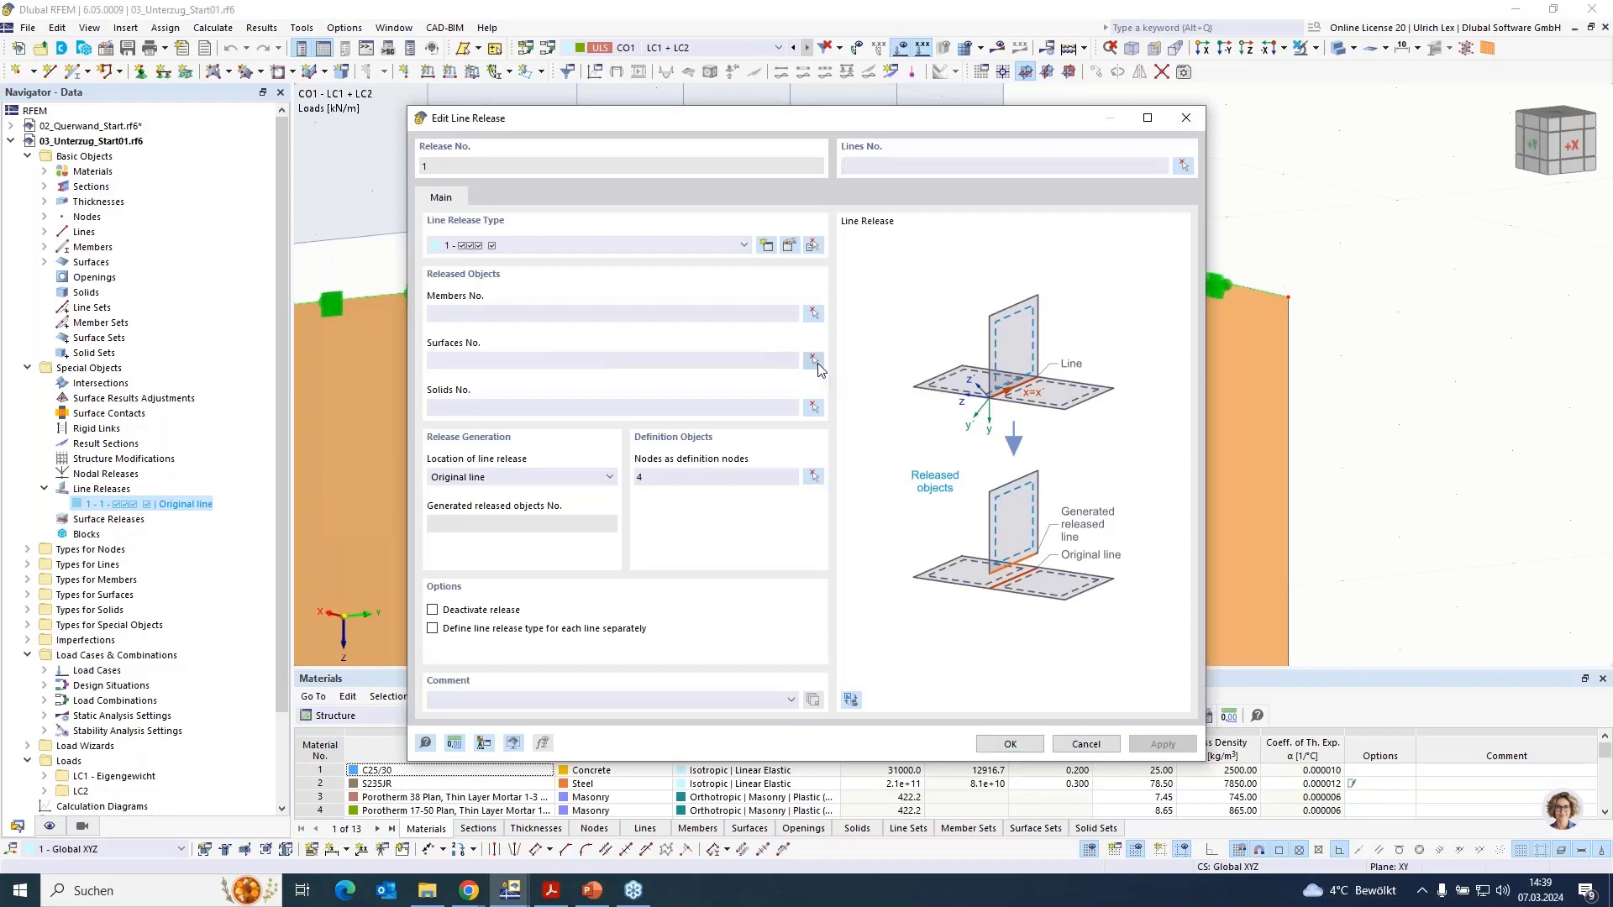
click(814, 361)
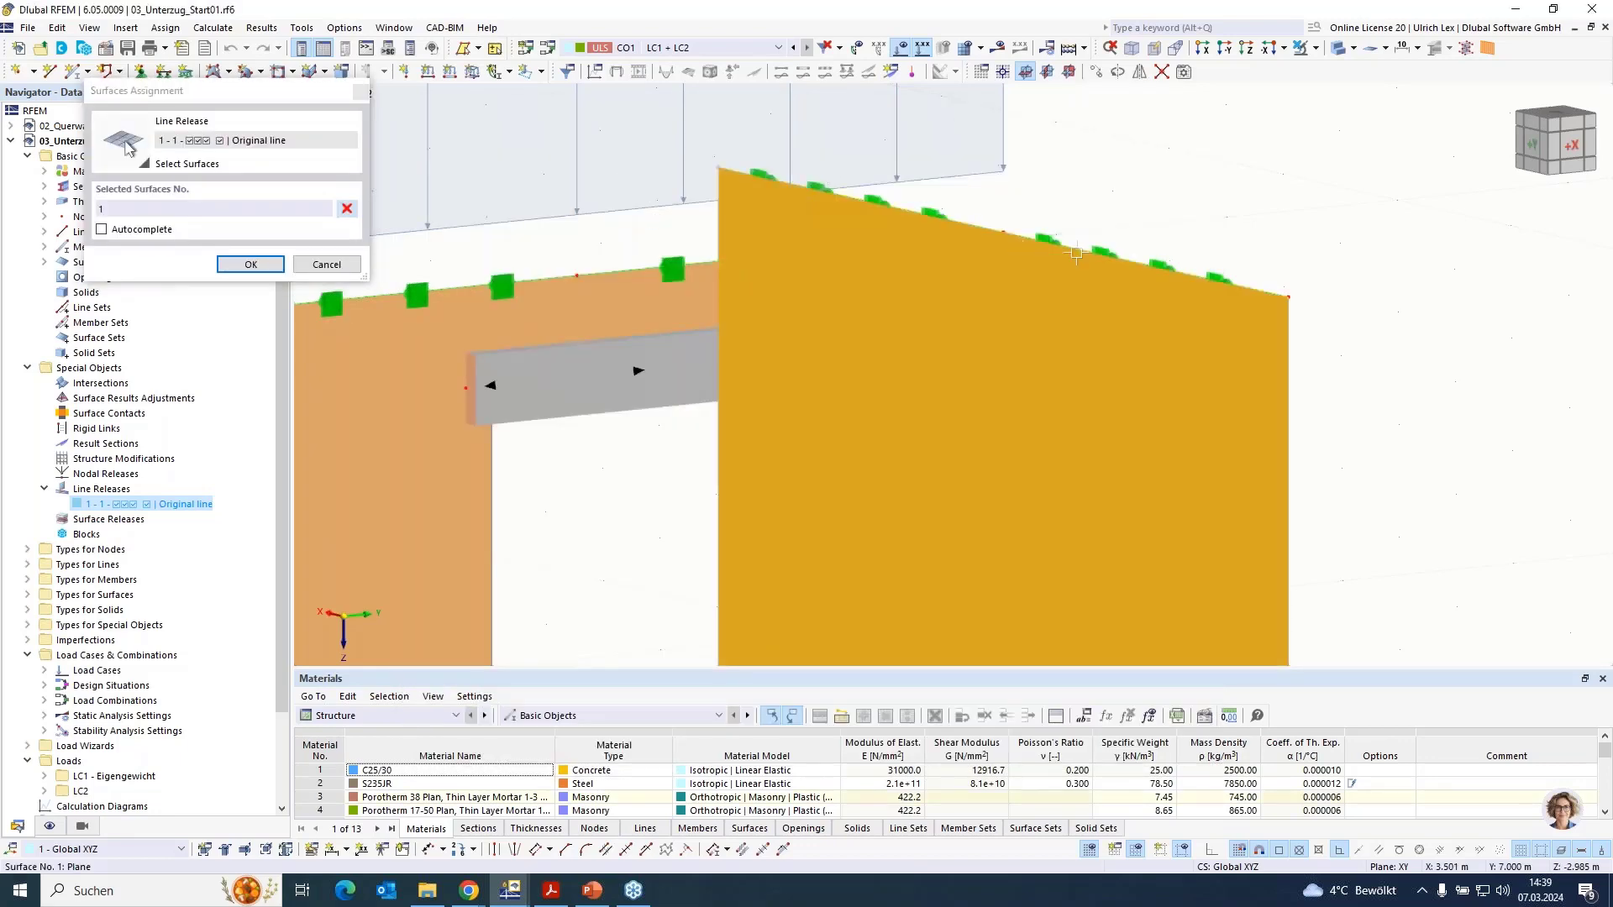
click(250, 264)
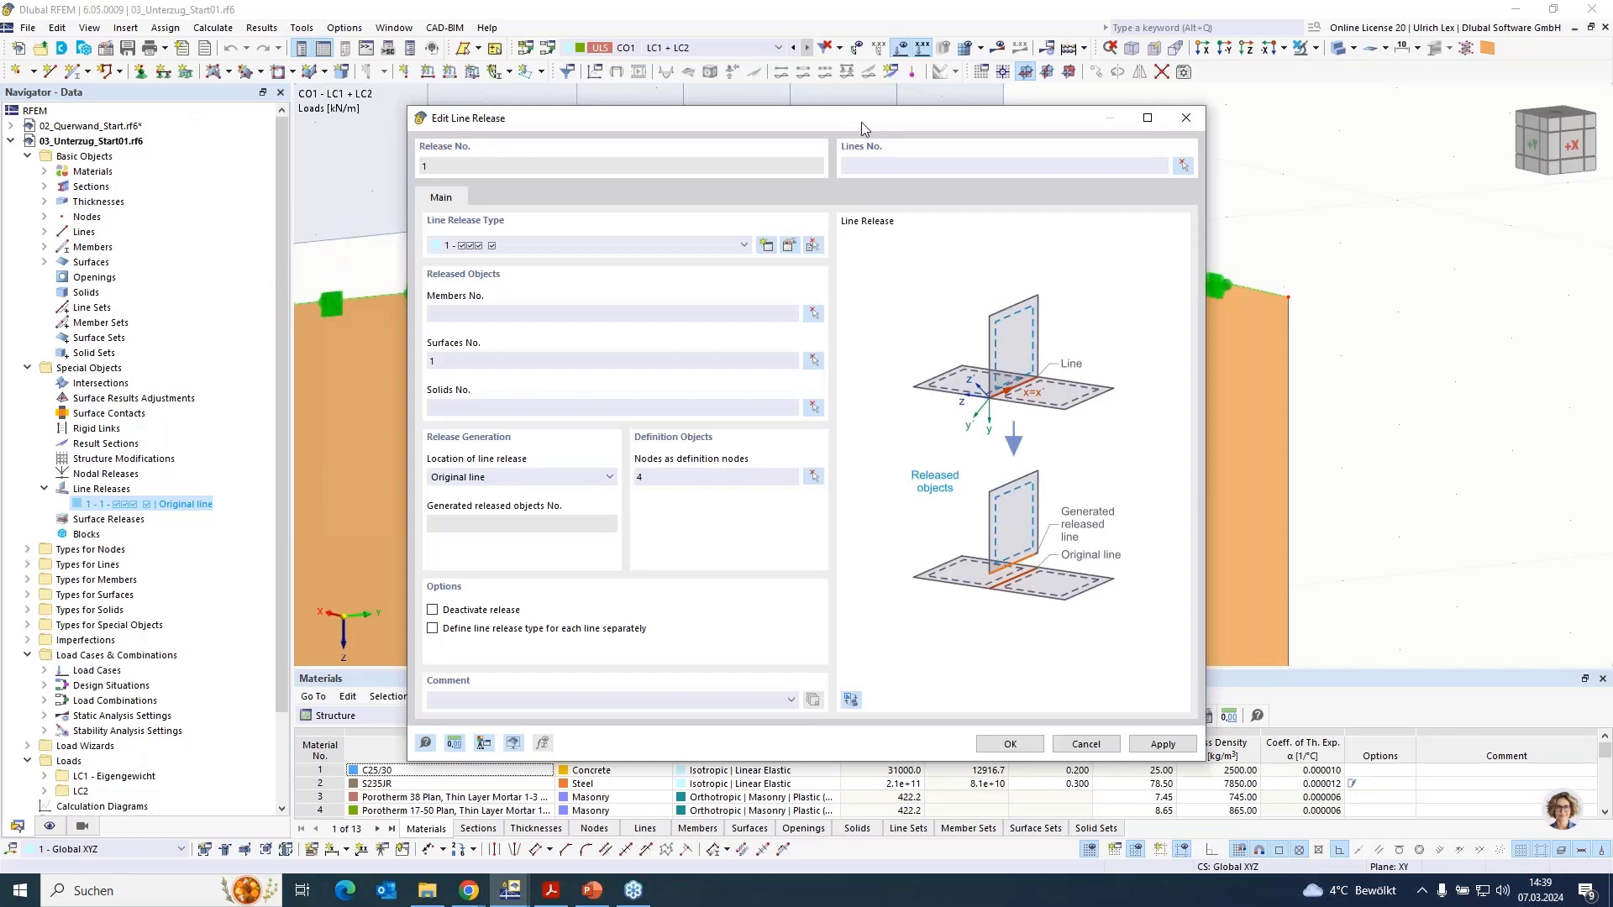
drag(860, 123, 973, 443)
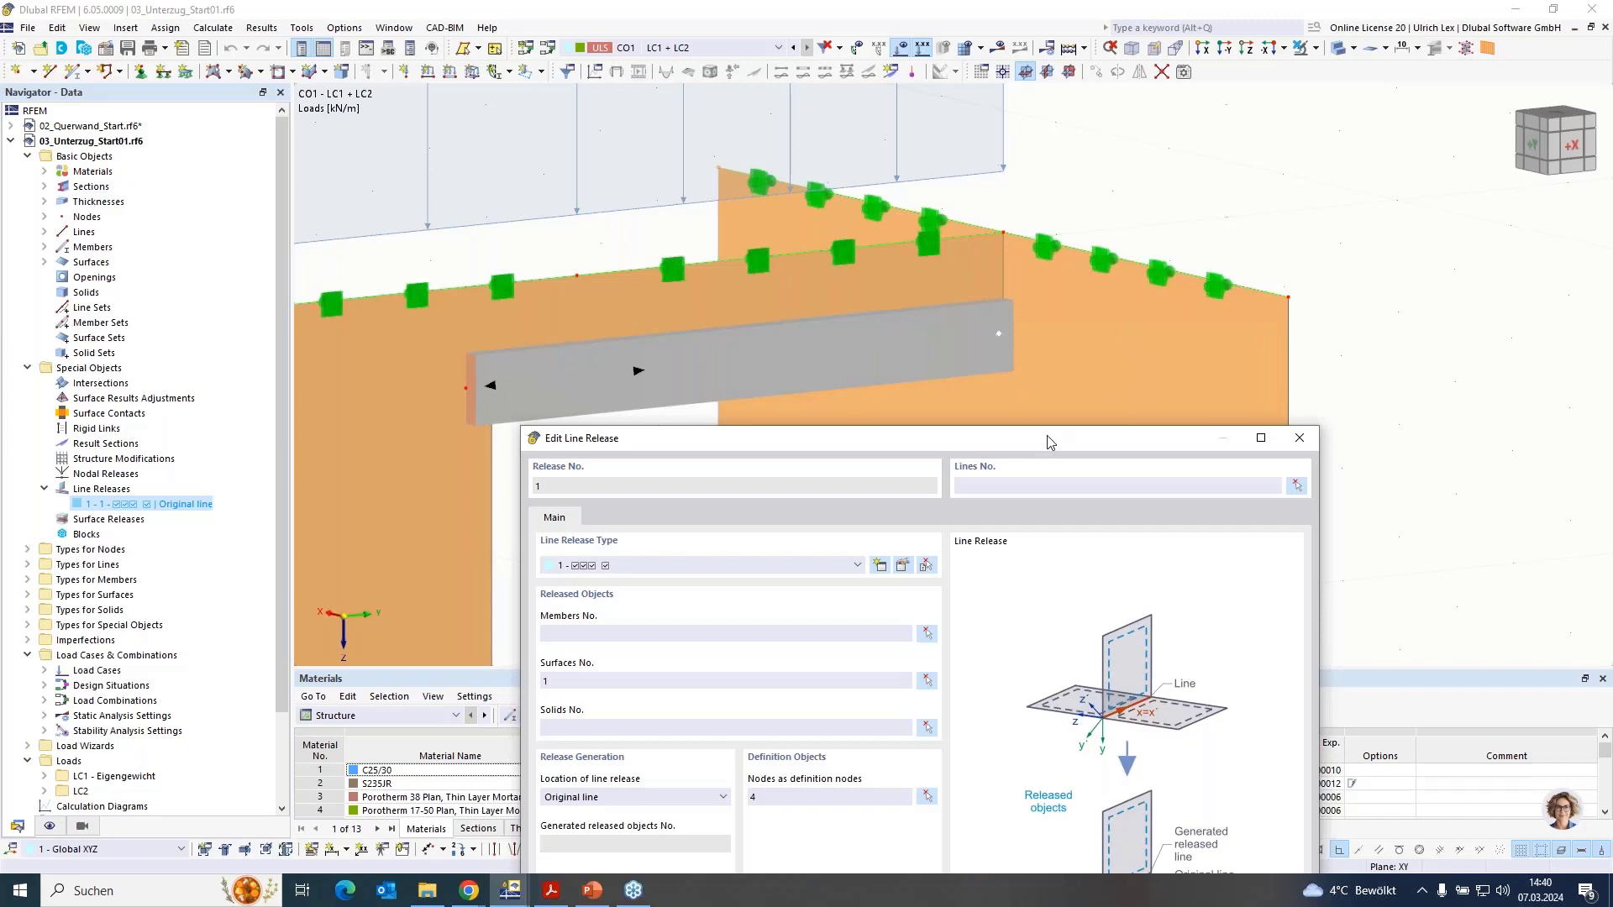
drag(1047, 434, 981, 166)
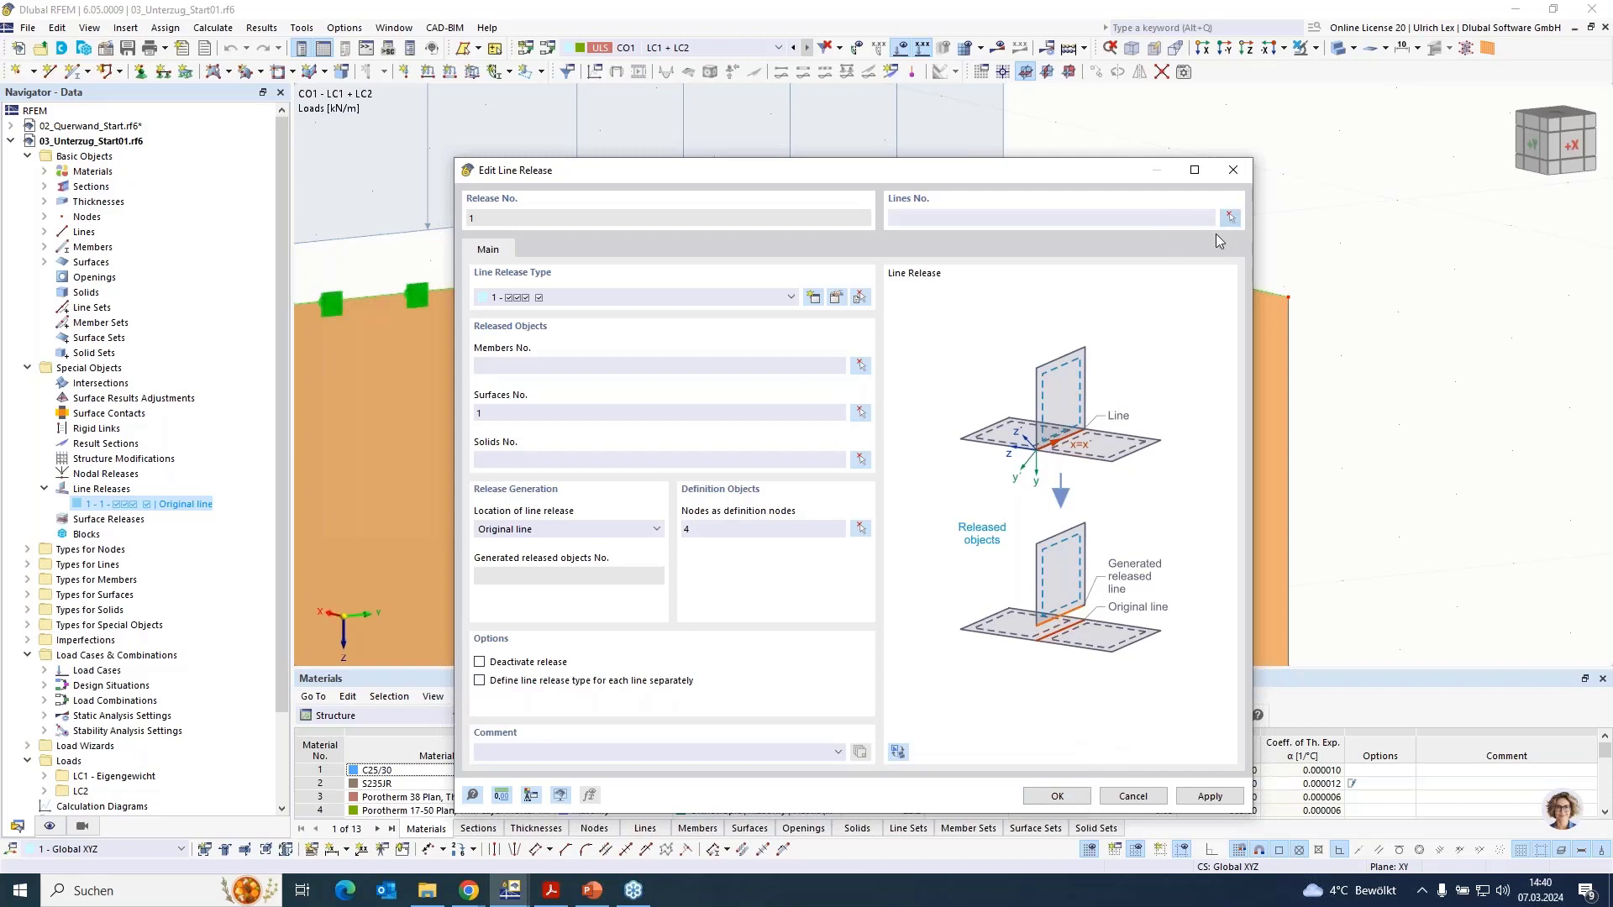
Assign line release 1 to line 2, the vertical joint above the beam's end, and save the release
click(1230, 217)
click(1001, 278)
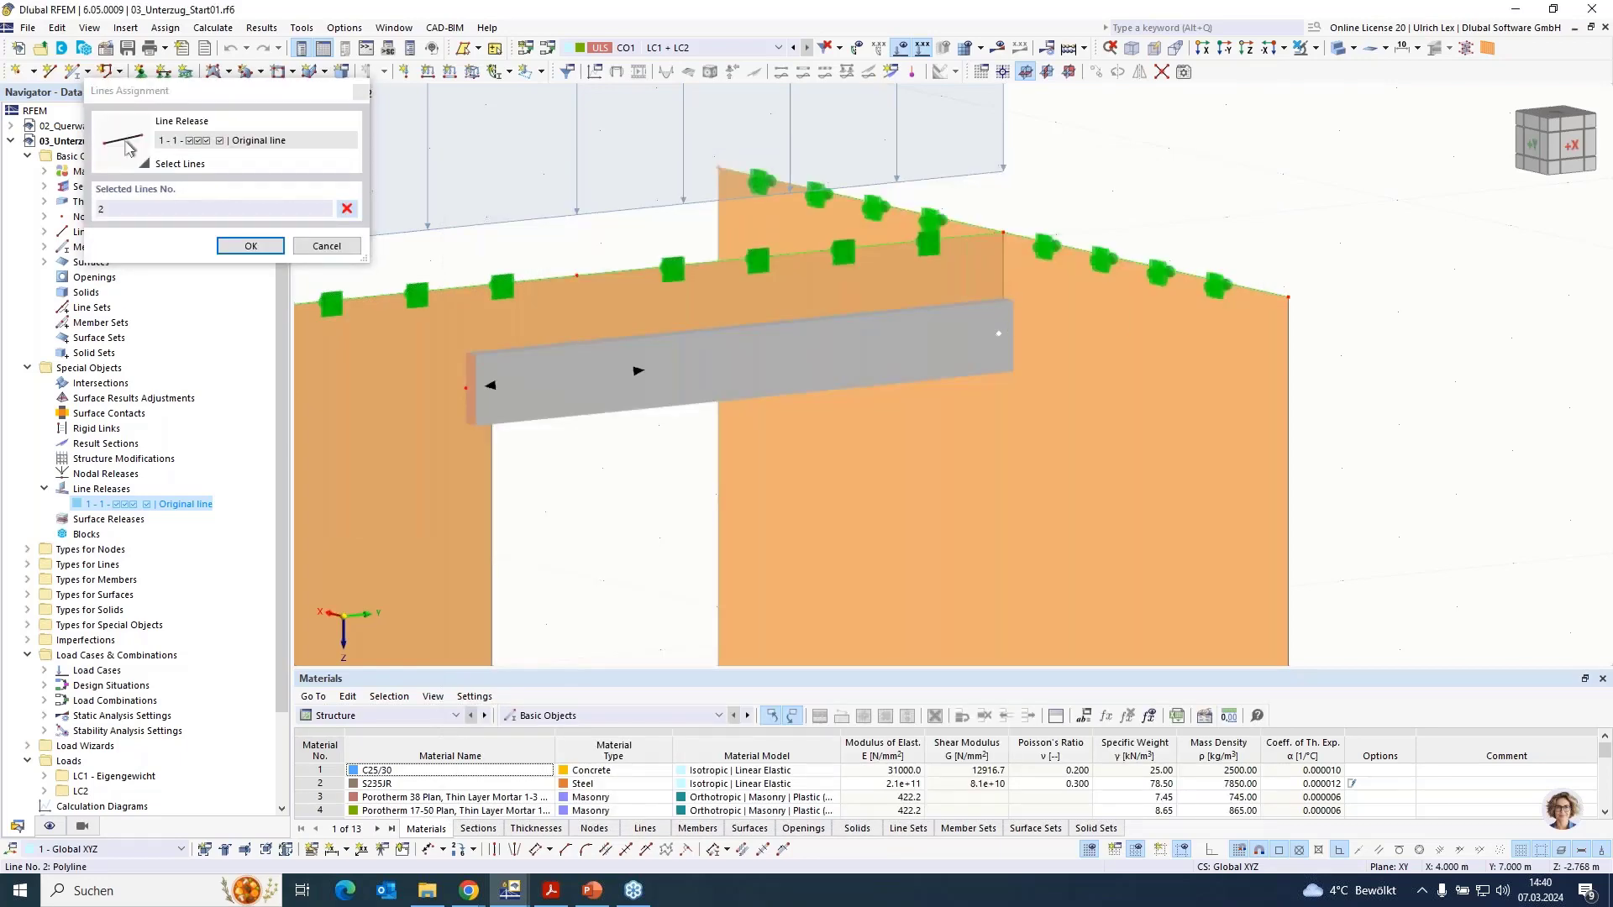
click(251, 245)
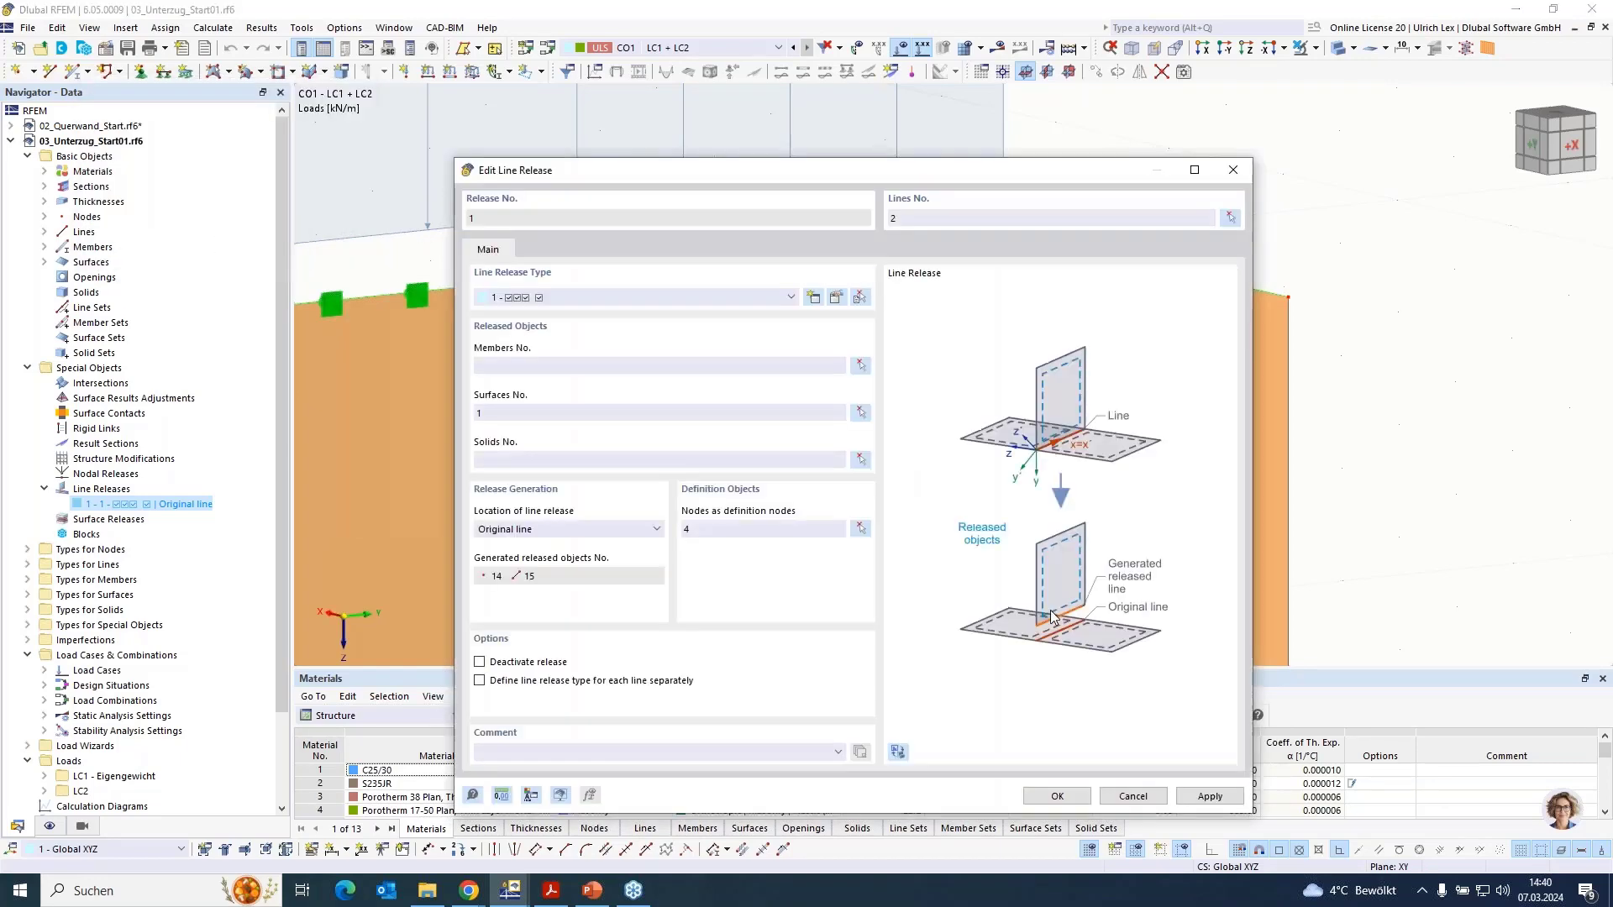
click(1057, 796)
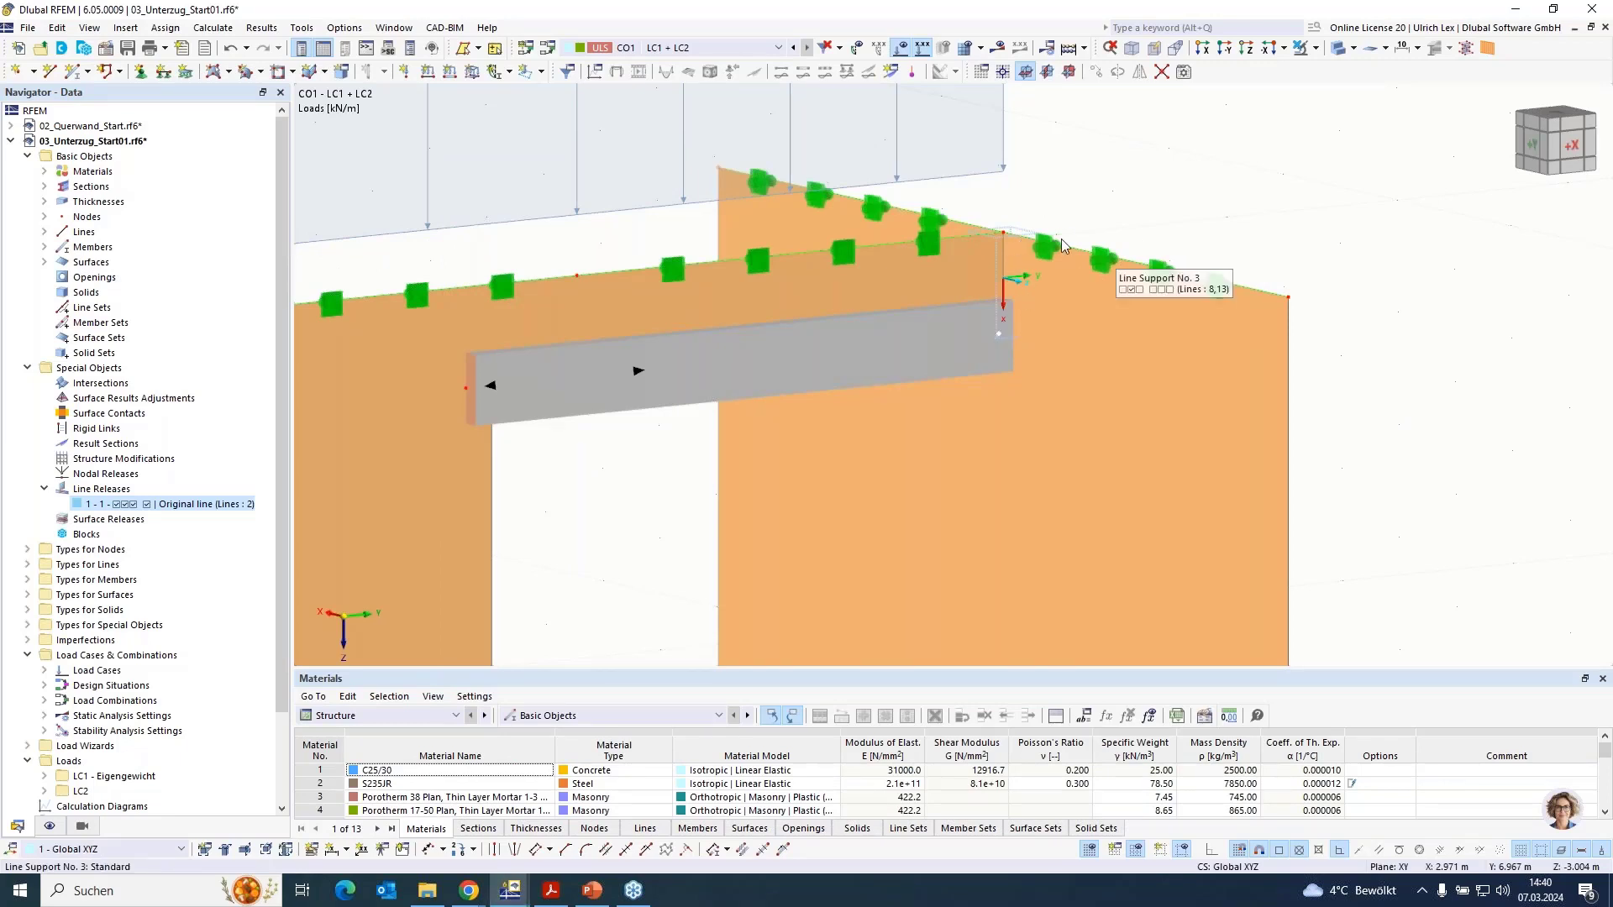
Switch the model to transparent display and check the coincident nodes at the upper end of the released line
scroll(1066, 243, up, 3)
click(1336, 48)
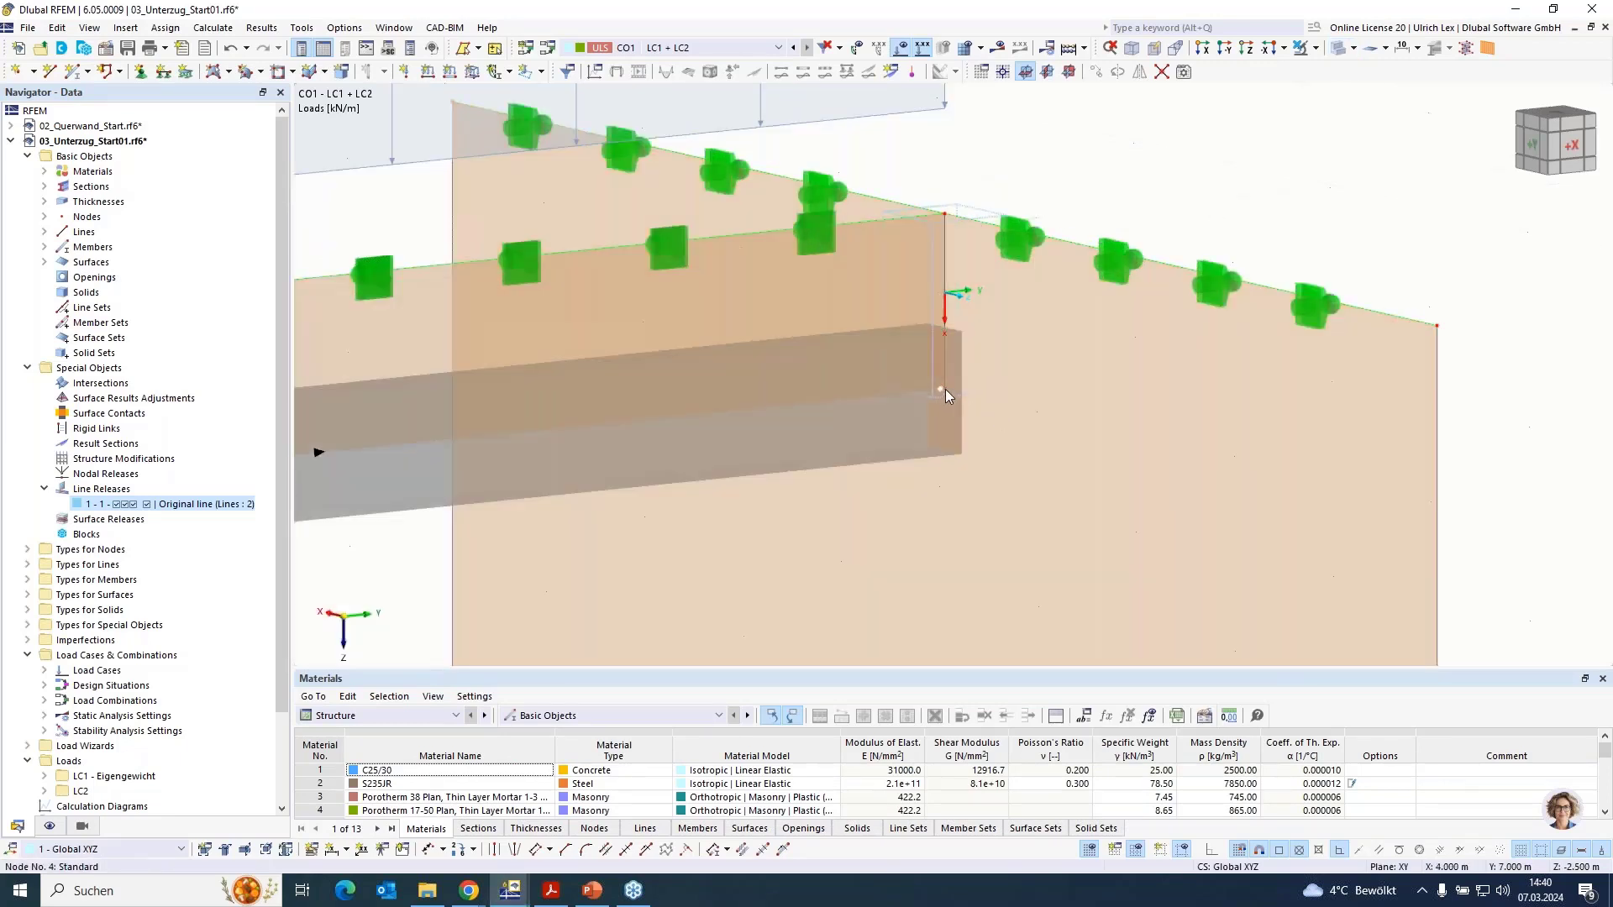
click(945, 214)
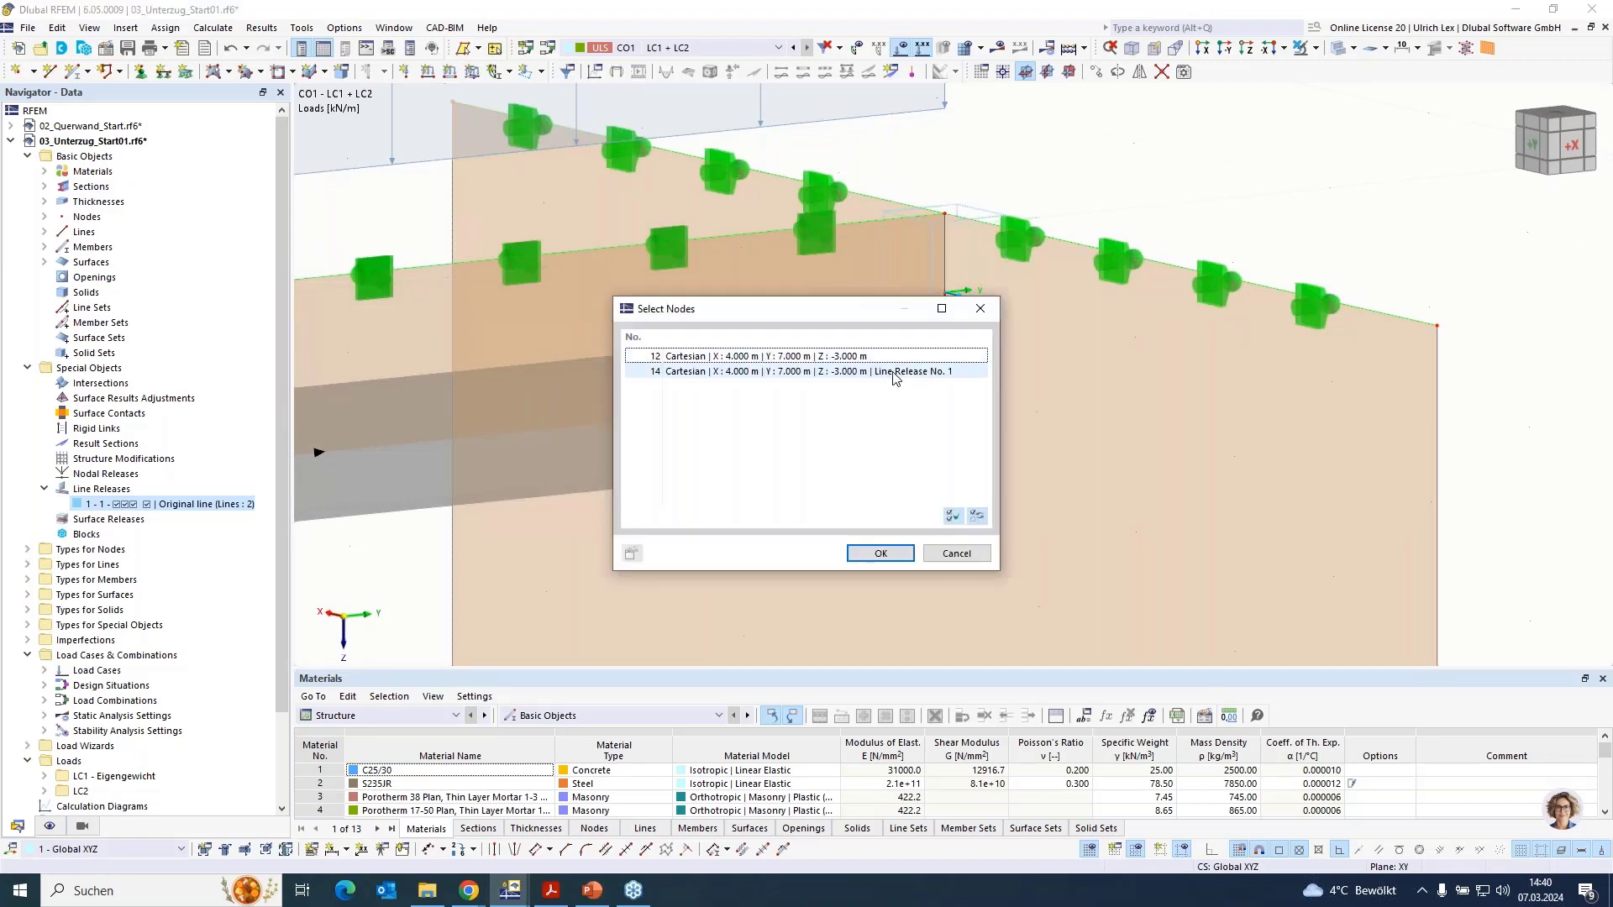
click(956, 553)
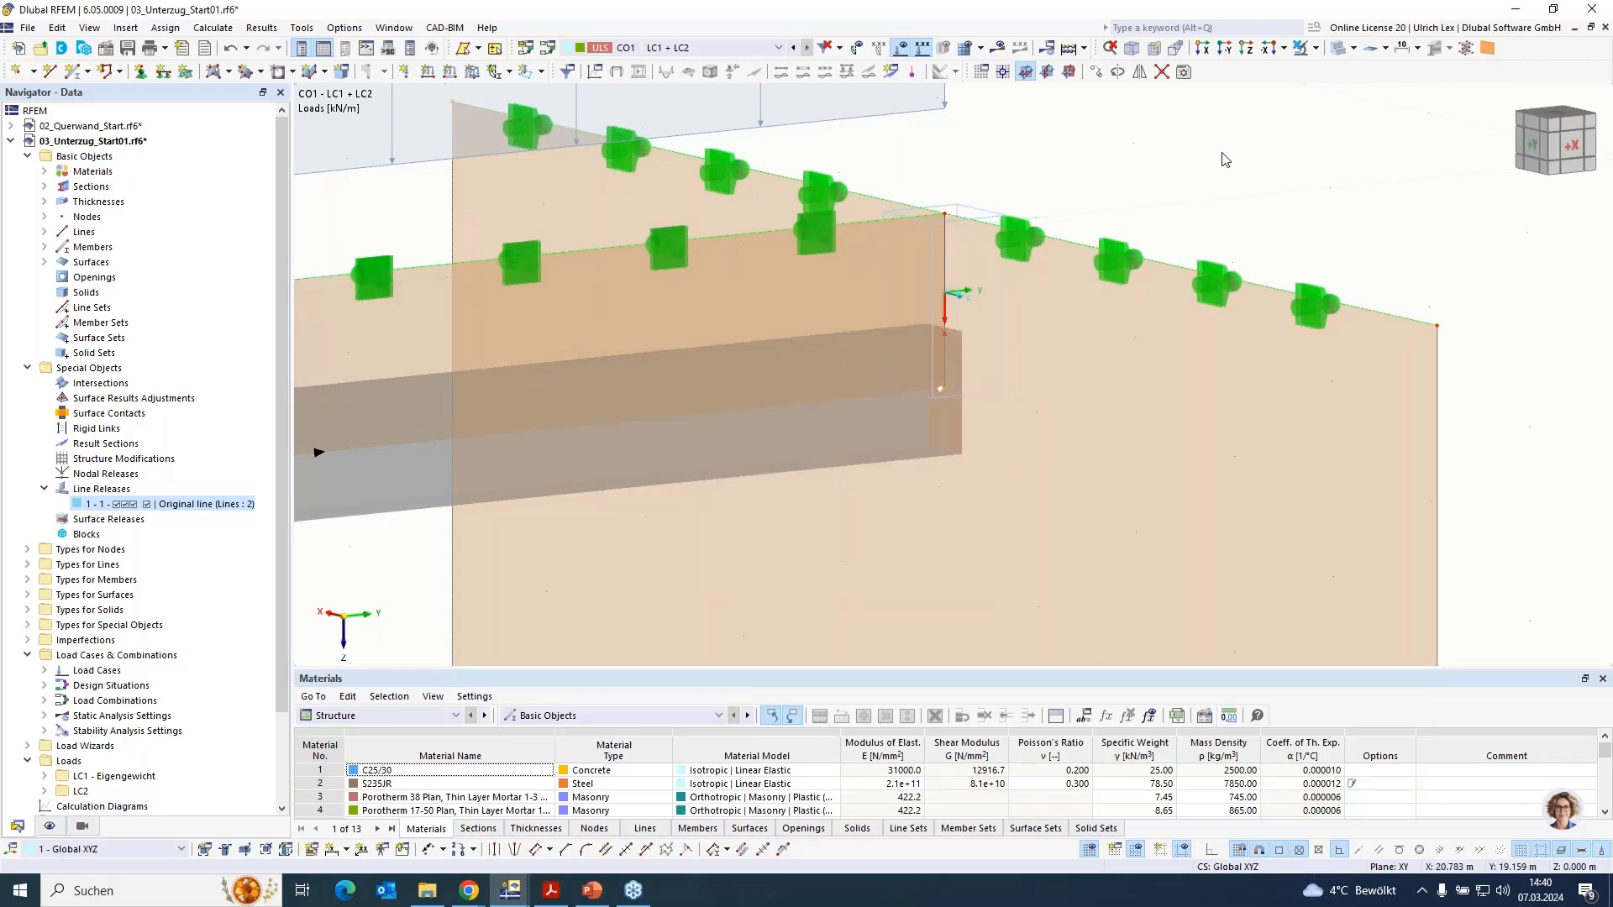
Calculate load combination CO1 and show its results on the whole model
scroll(1122, 181, down, 6)
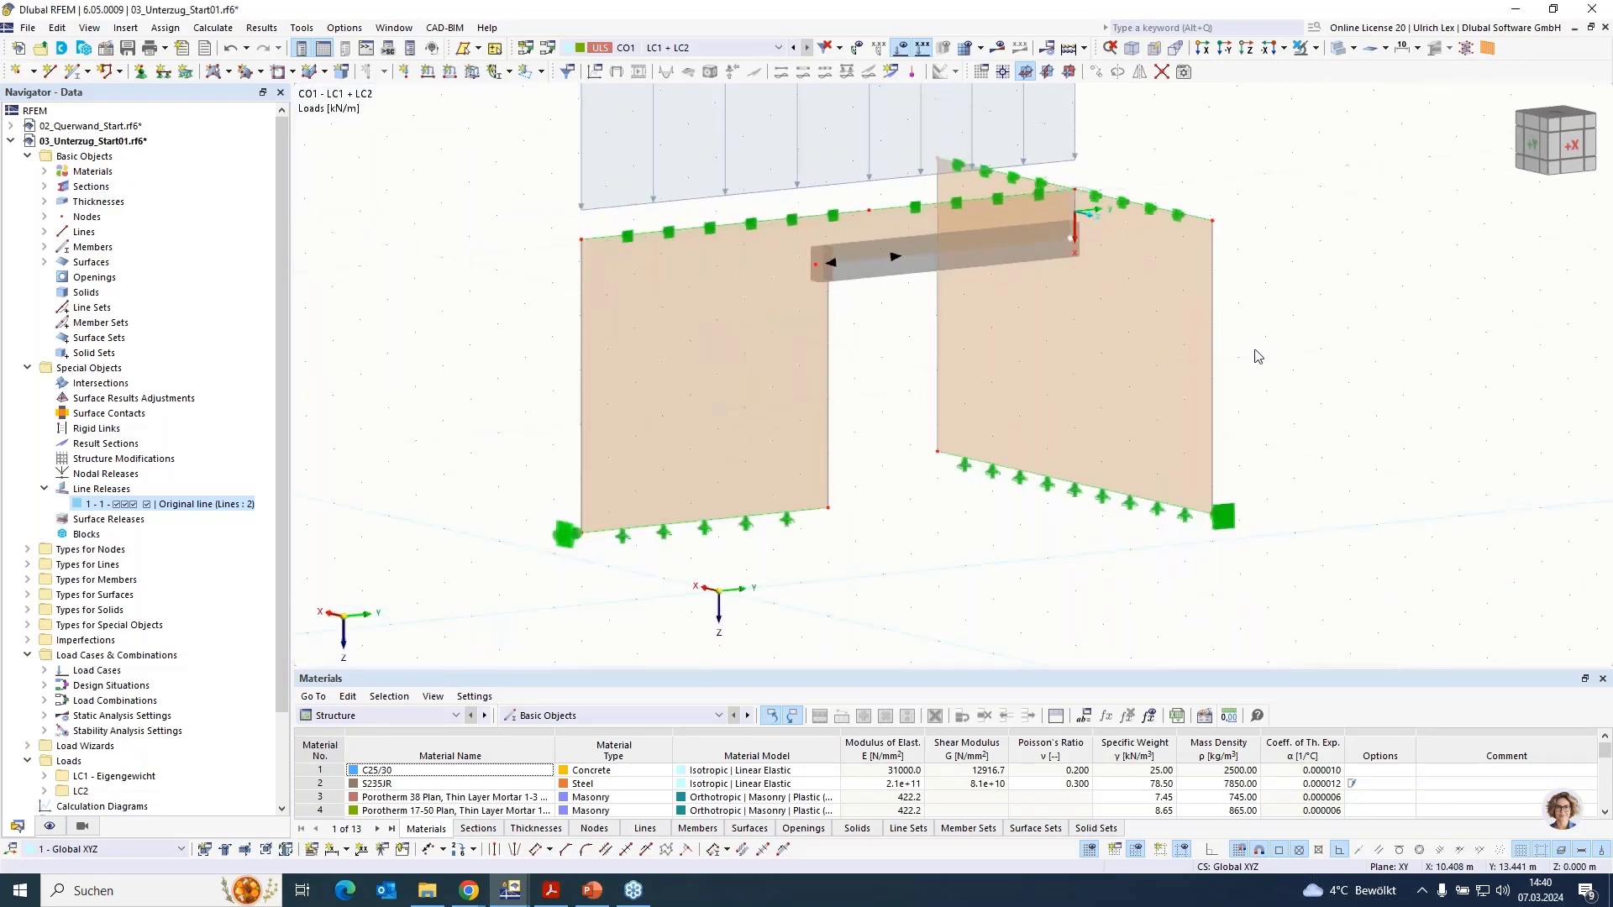
scroll(880, 558, down, 1)
scroll(1212, 199, up, 1)
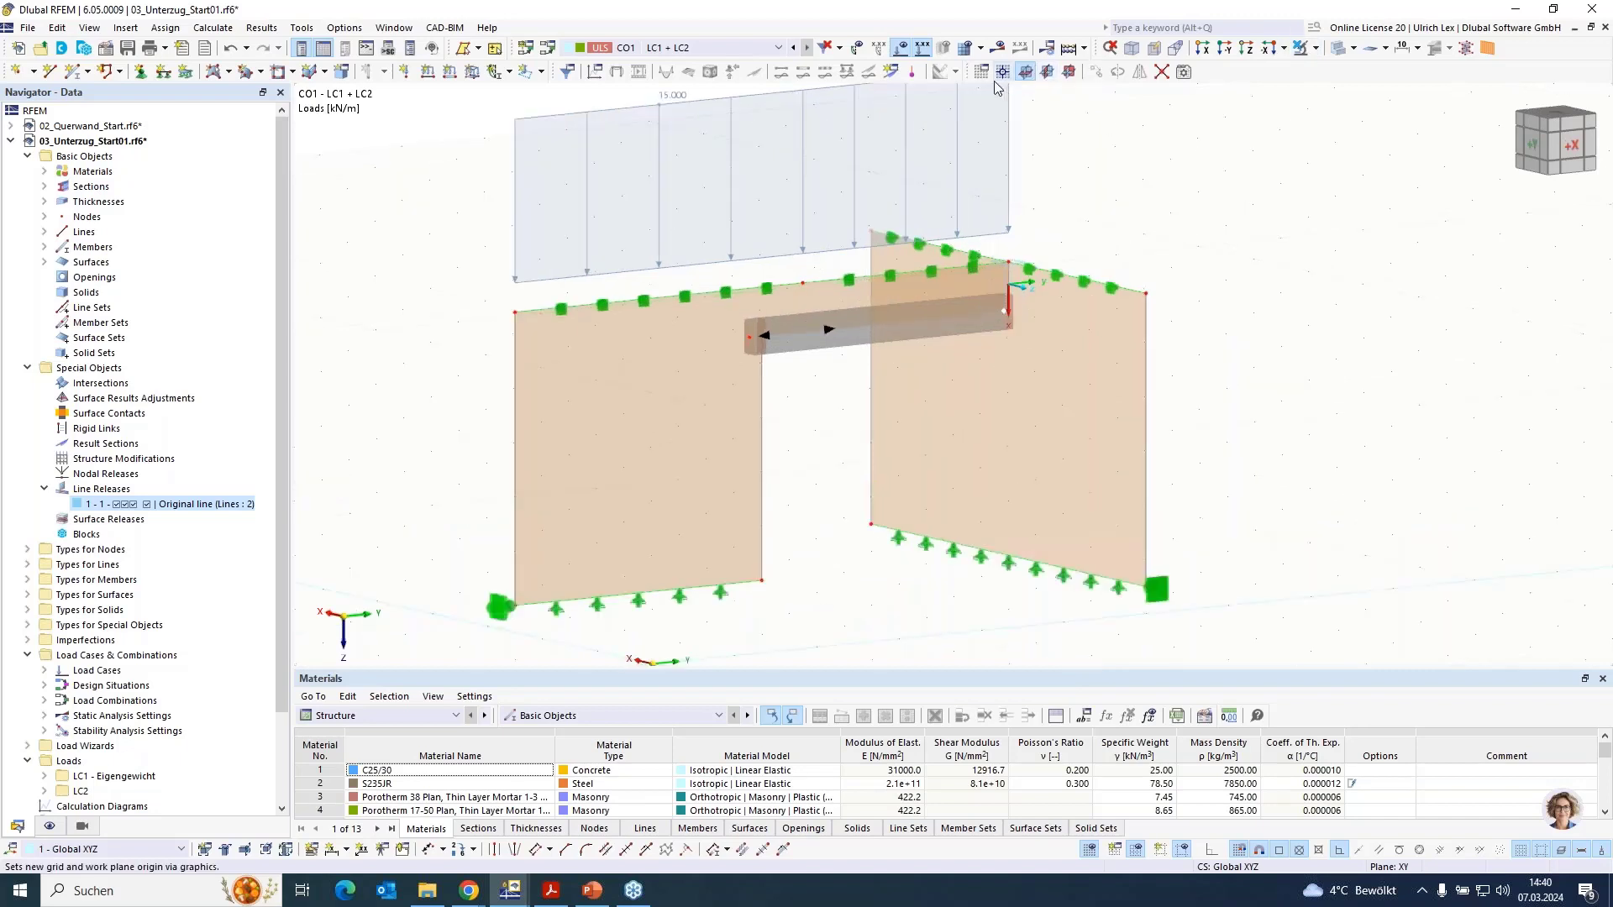
click(997, 48)
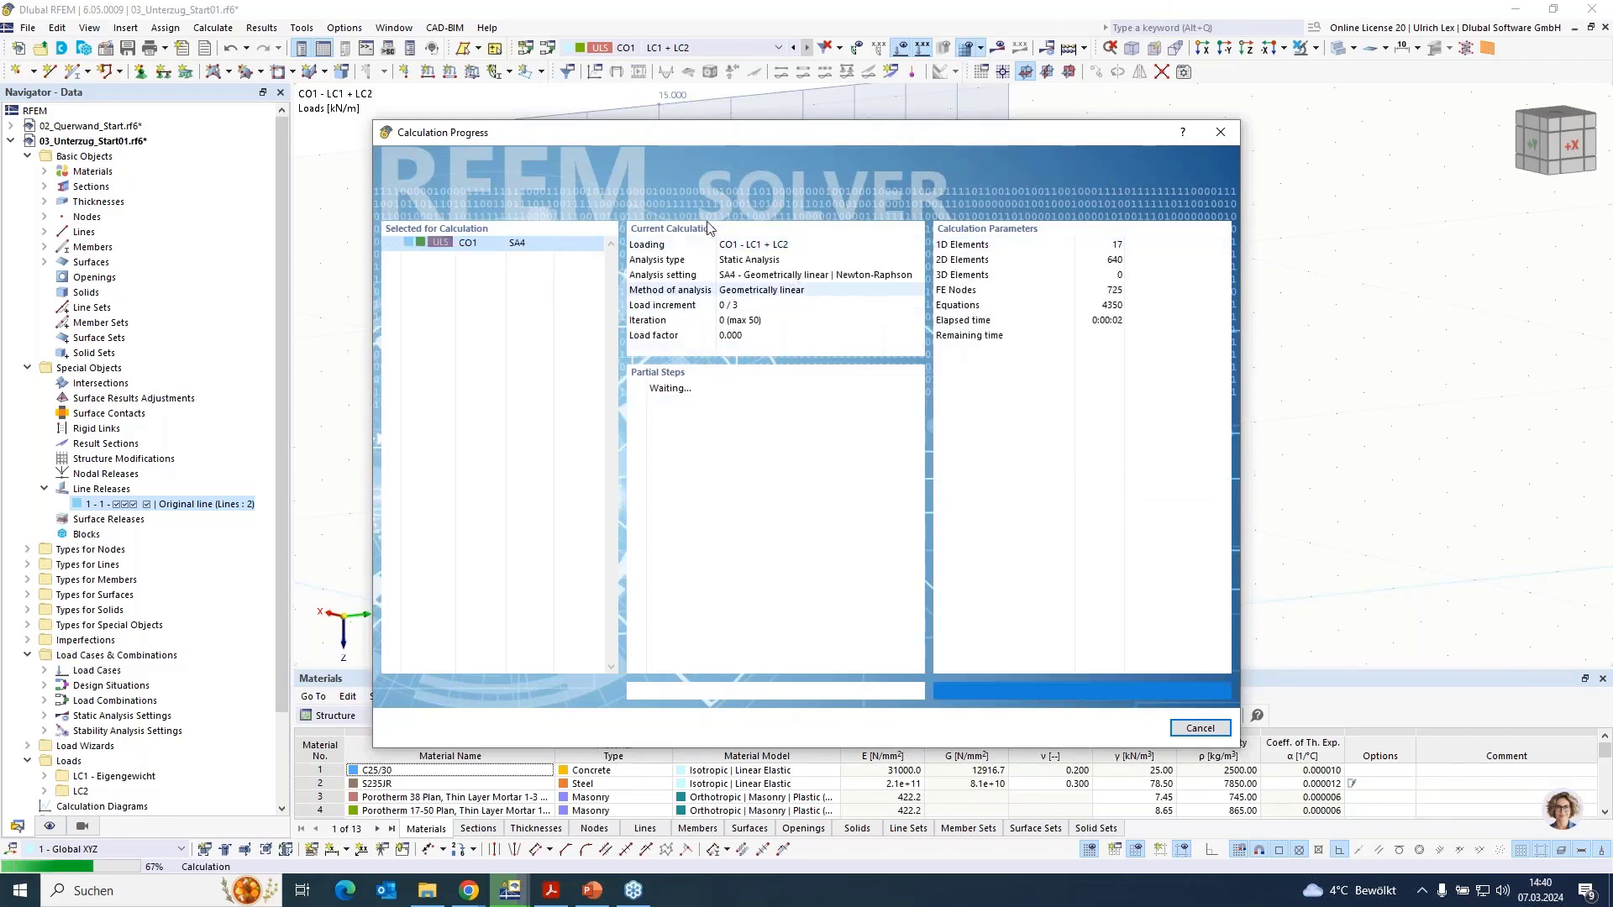
drag(835, 138, 897, 130)
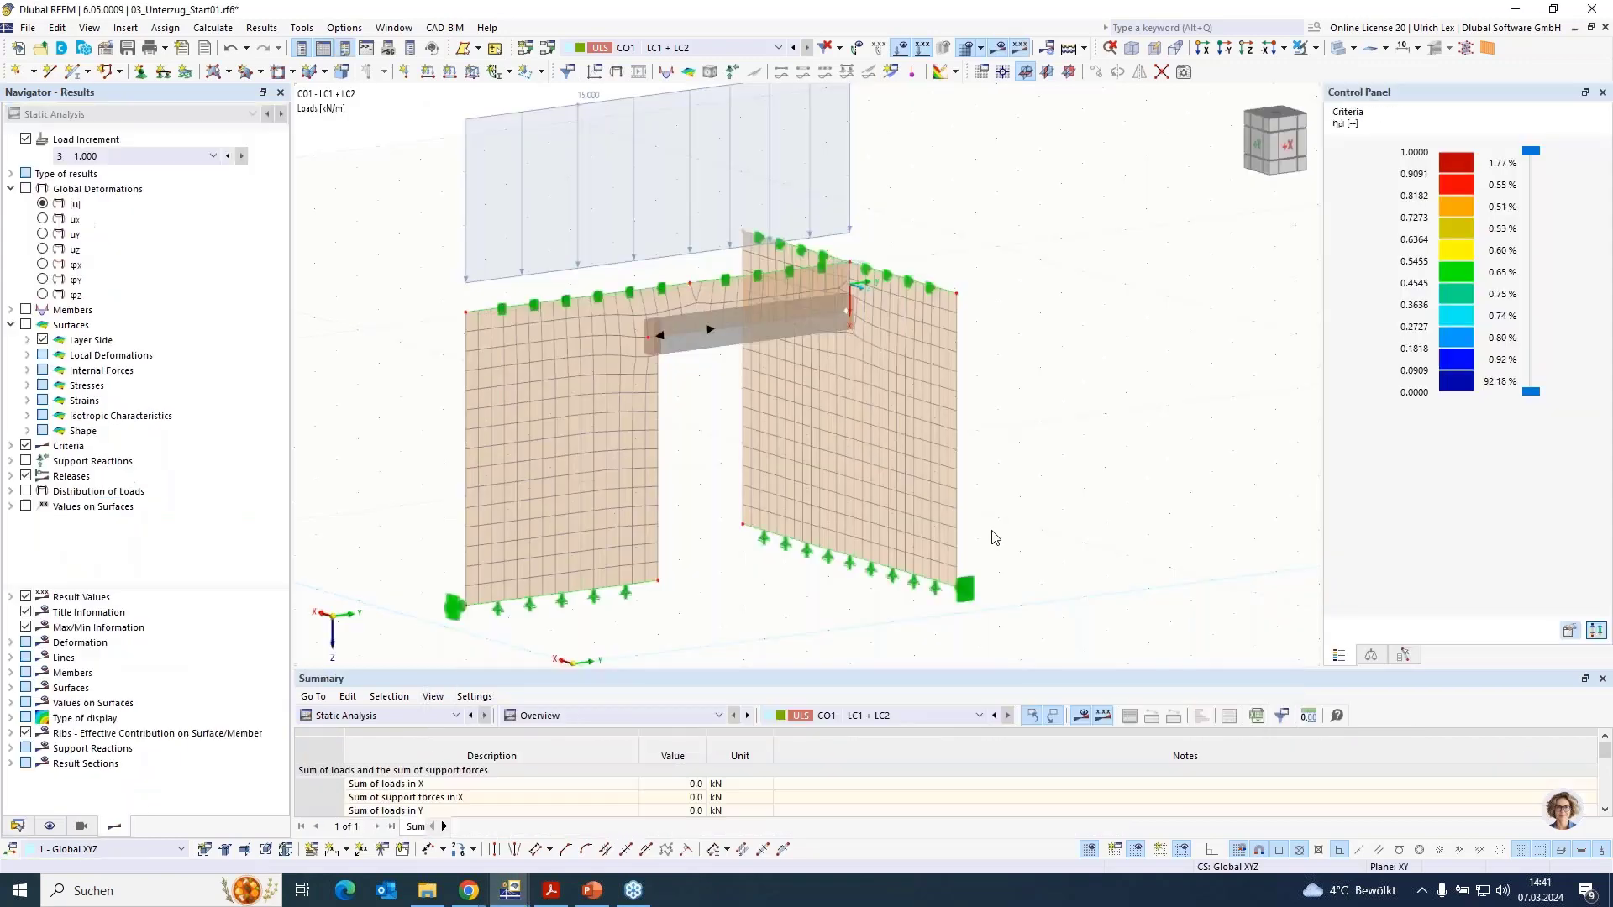
Display CO1's global deformations |u| and hide the FE mesh on the walls
scroll(993, 325, up, 1)
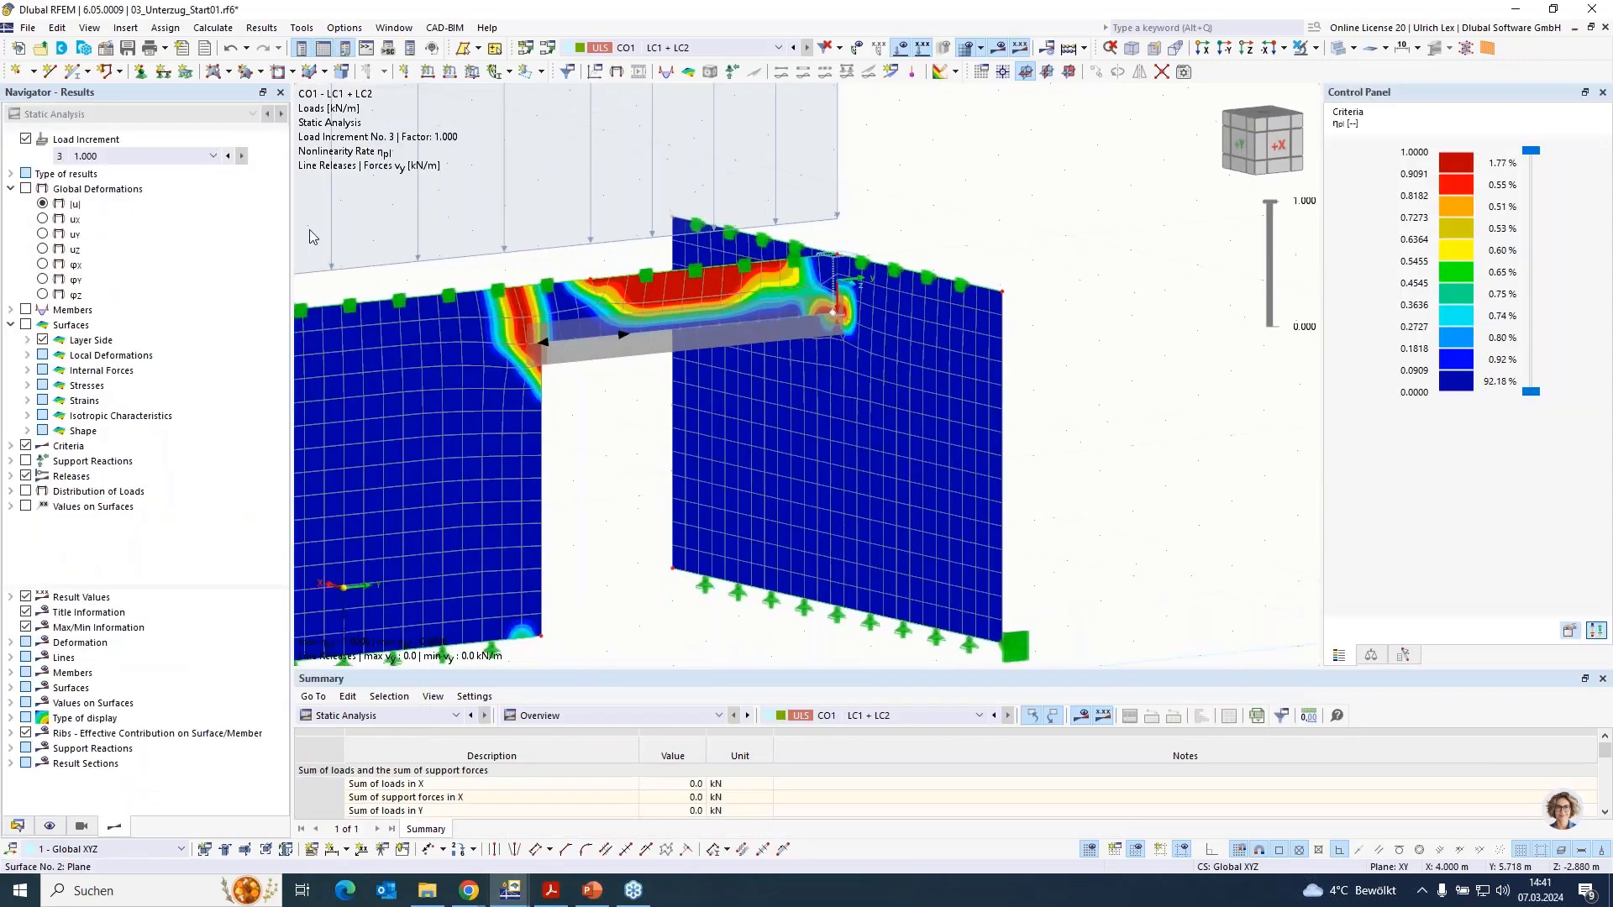
click(26, 189)
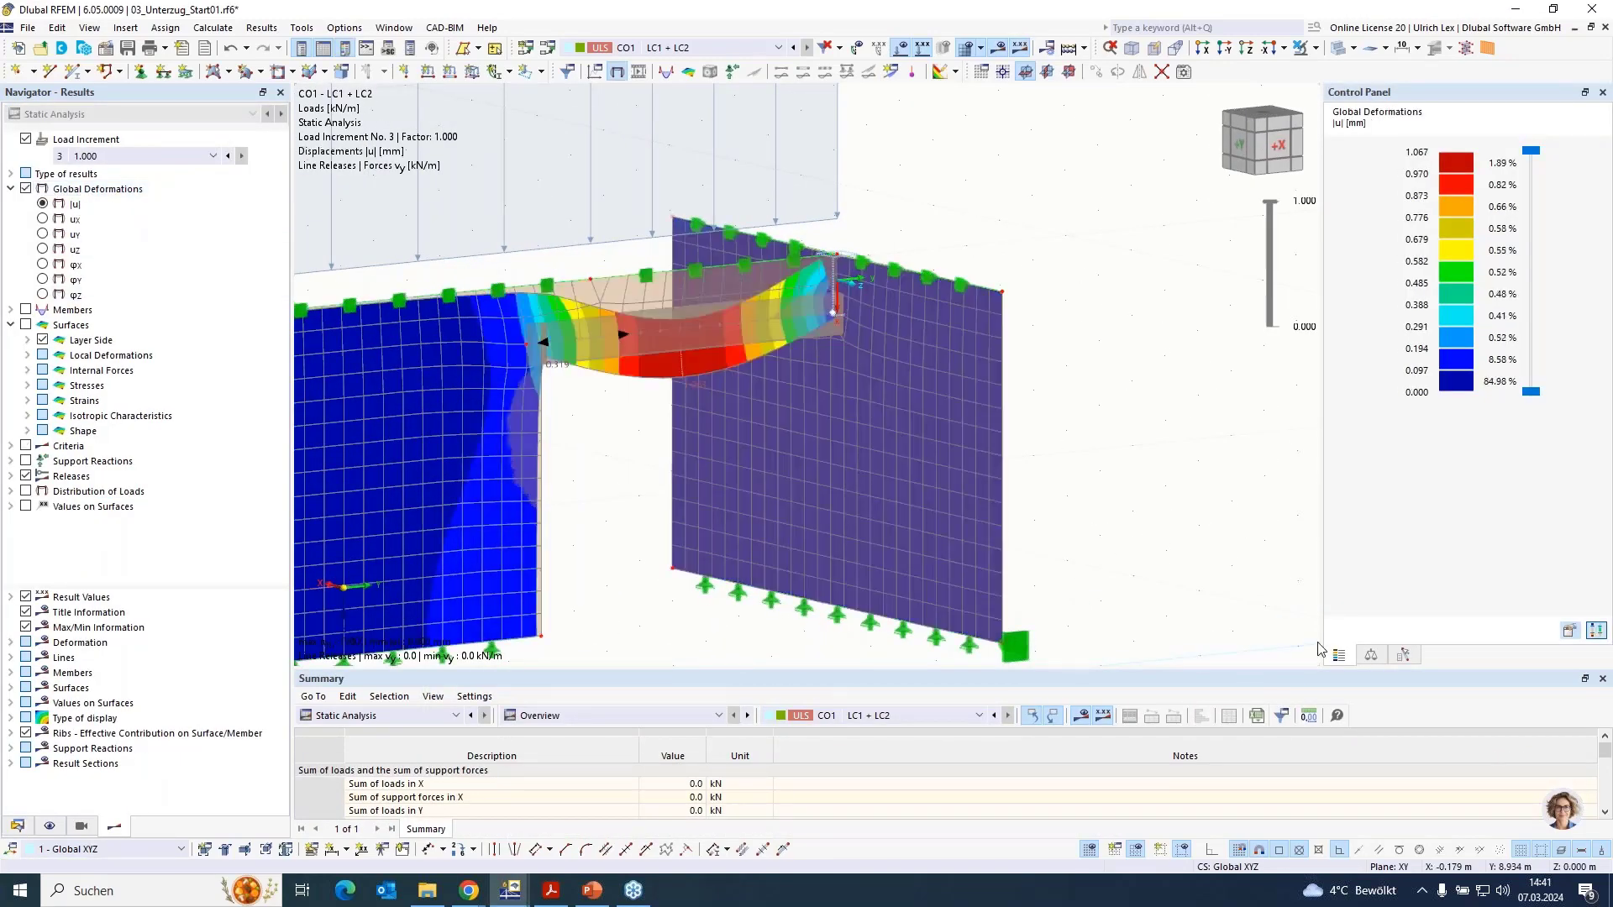
ctrl+middle_drag(1138, 524, 1092, 522)
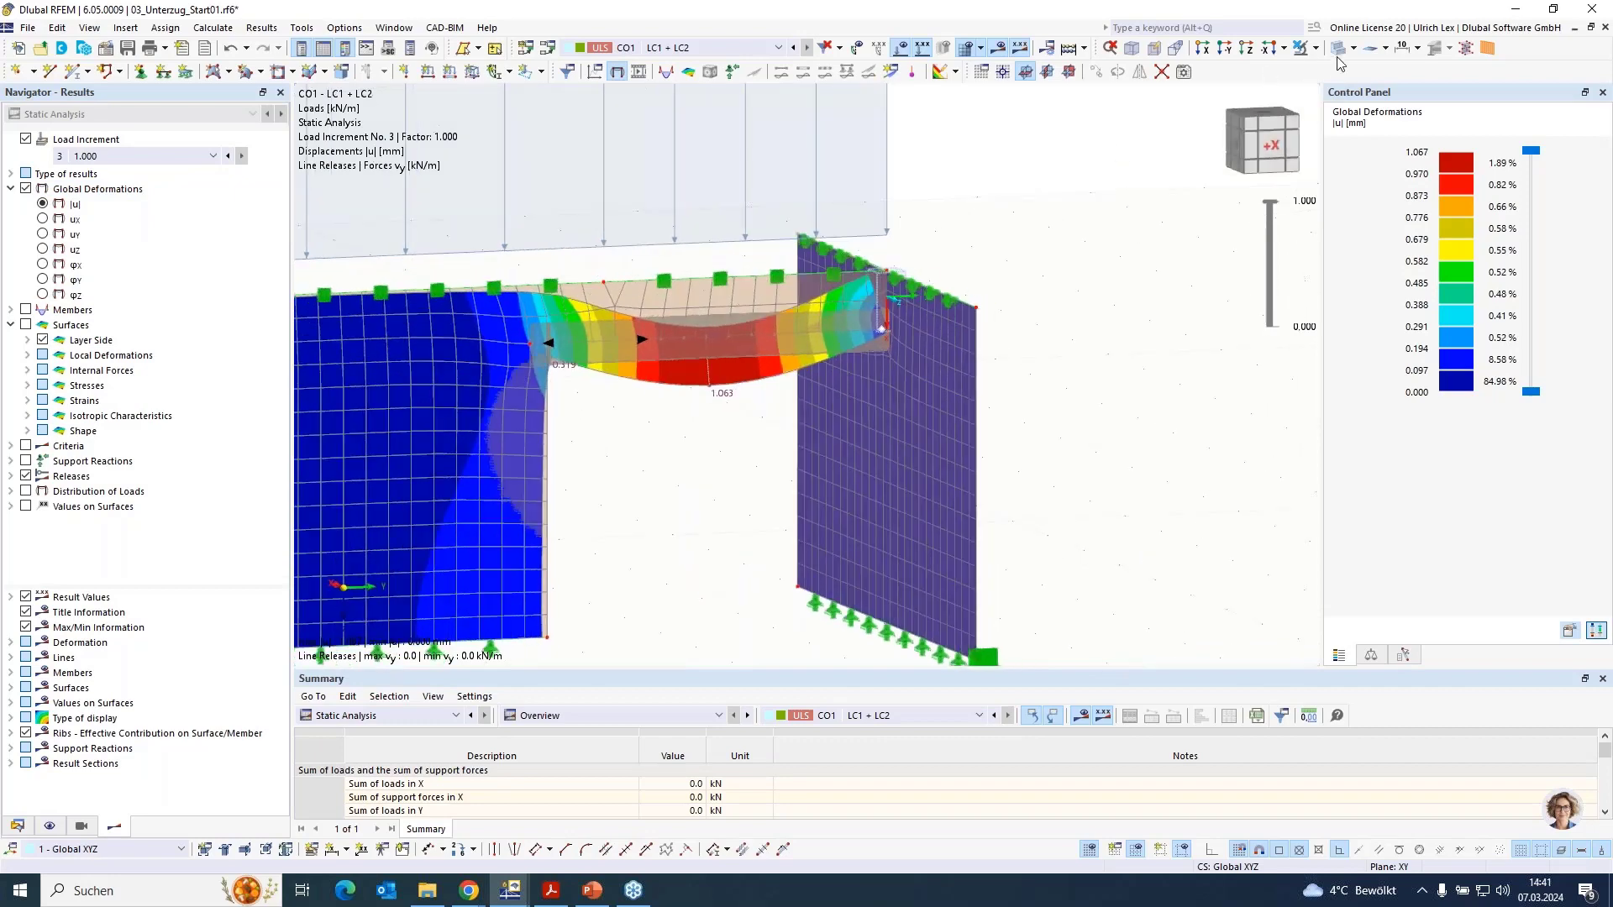
click(965, 49)
scroll(844, 300, up, 2)
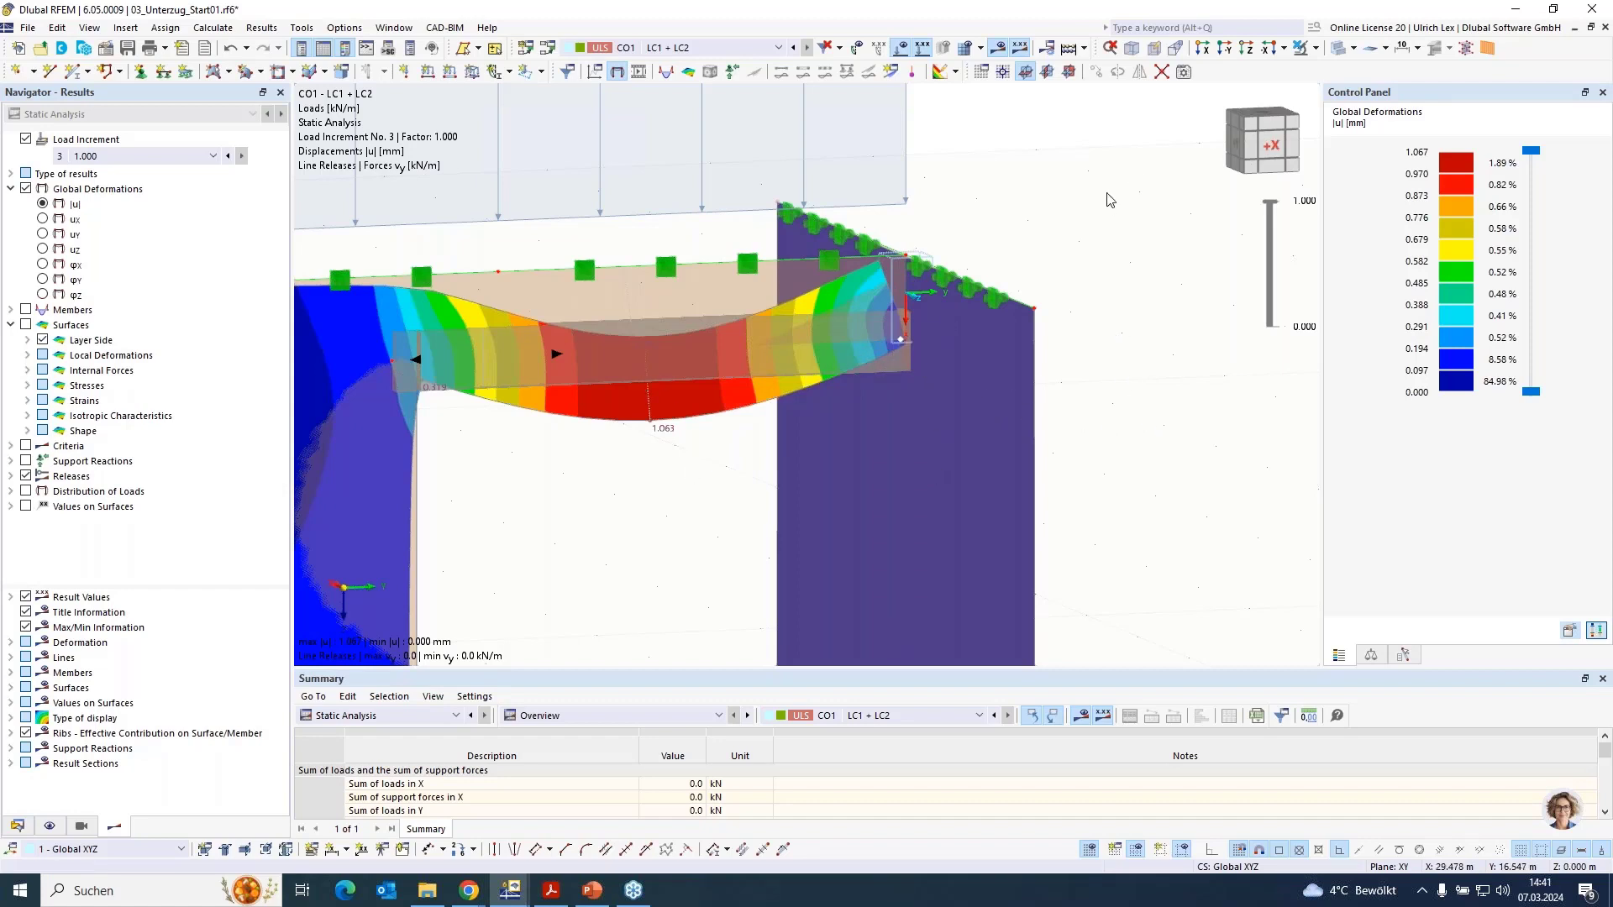
Show only the wall crossing the beam's end with its related objects and examine its deformations at the beam support
click(997, 340)
click(1315, 47)
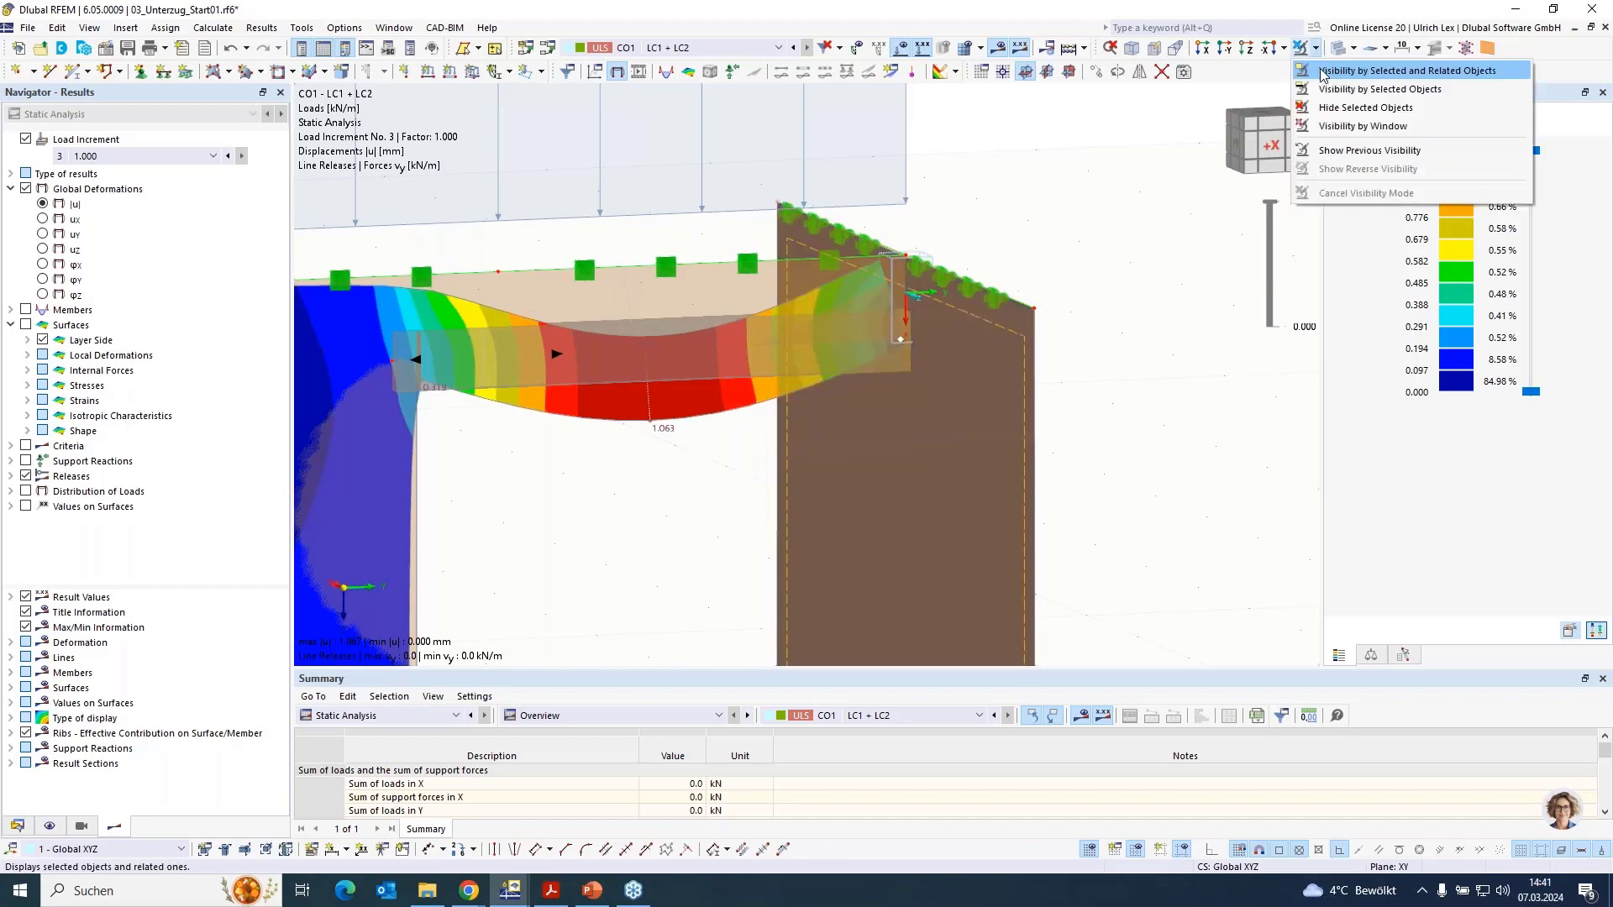
click(1377, 65)
click(1000, 233)
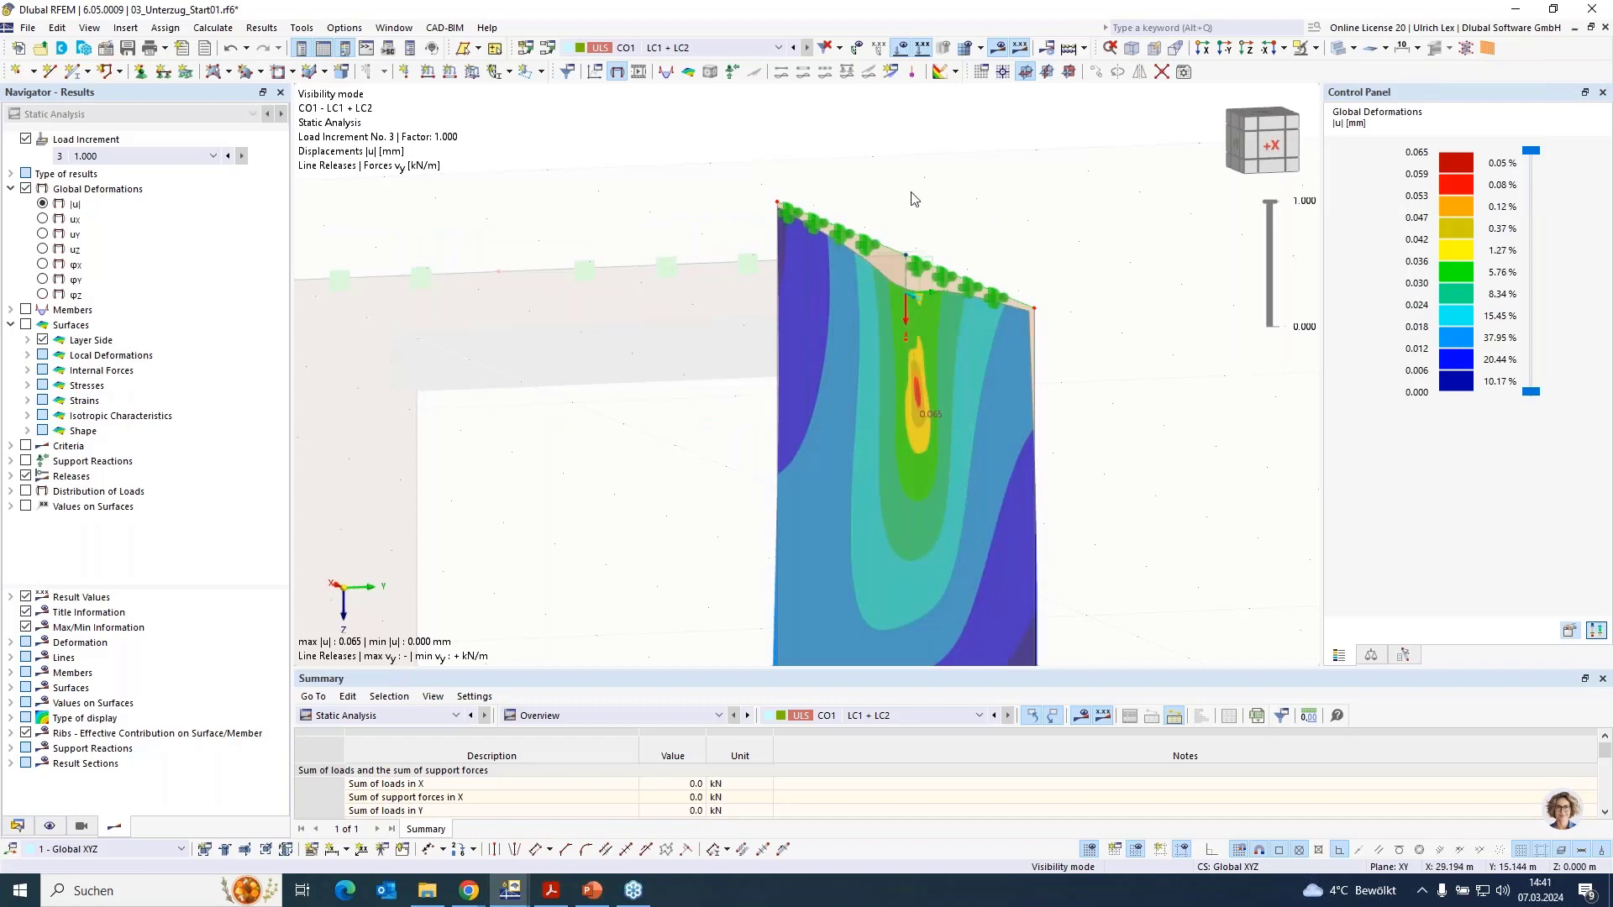
ctrl+middle_drag(914, 199, 617, 294)
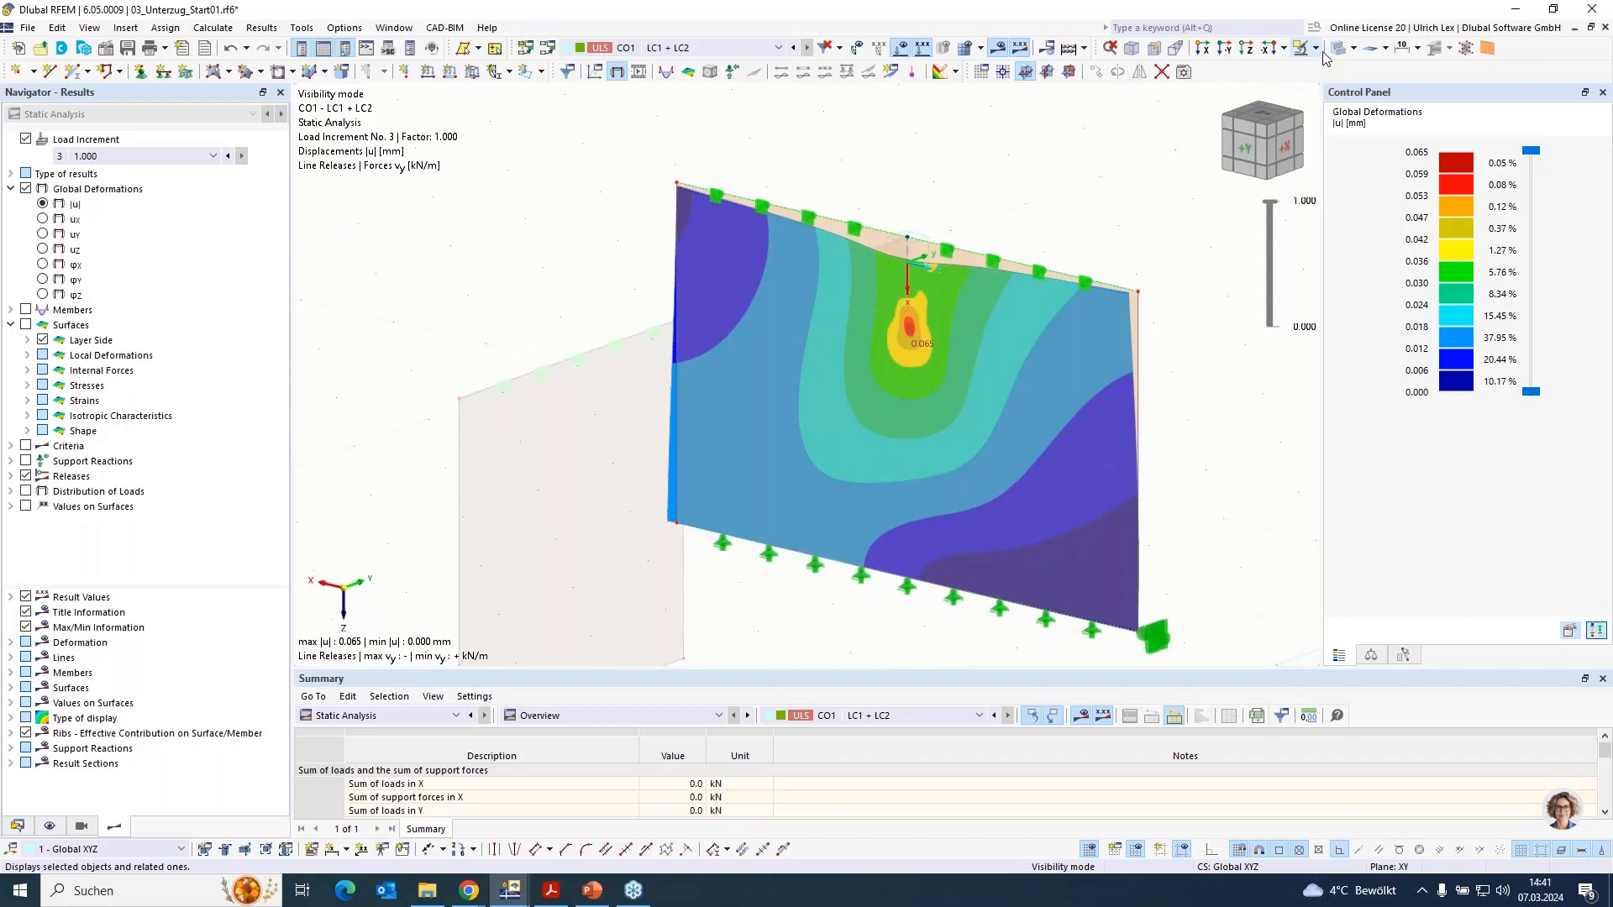
scroll(892, 336, up, 4)
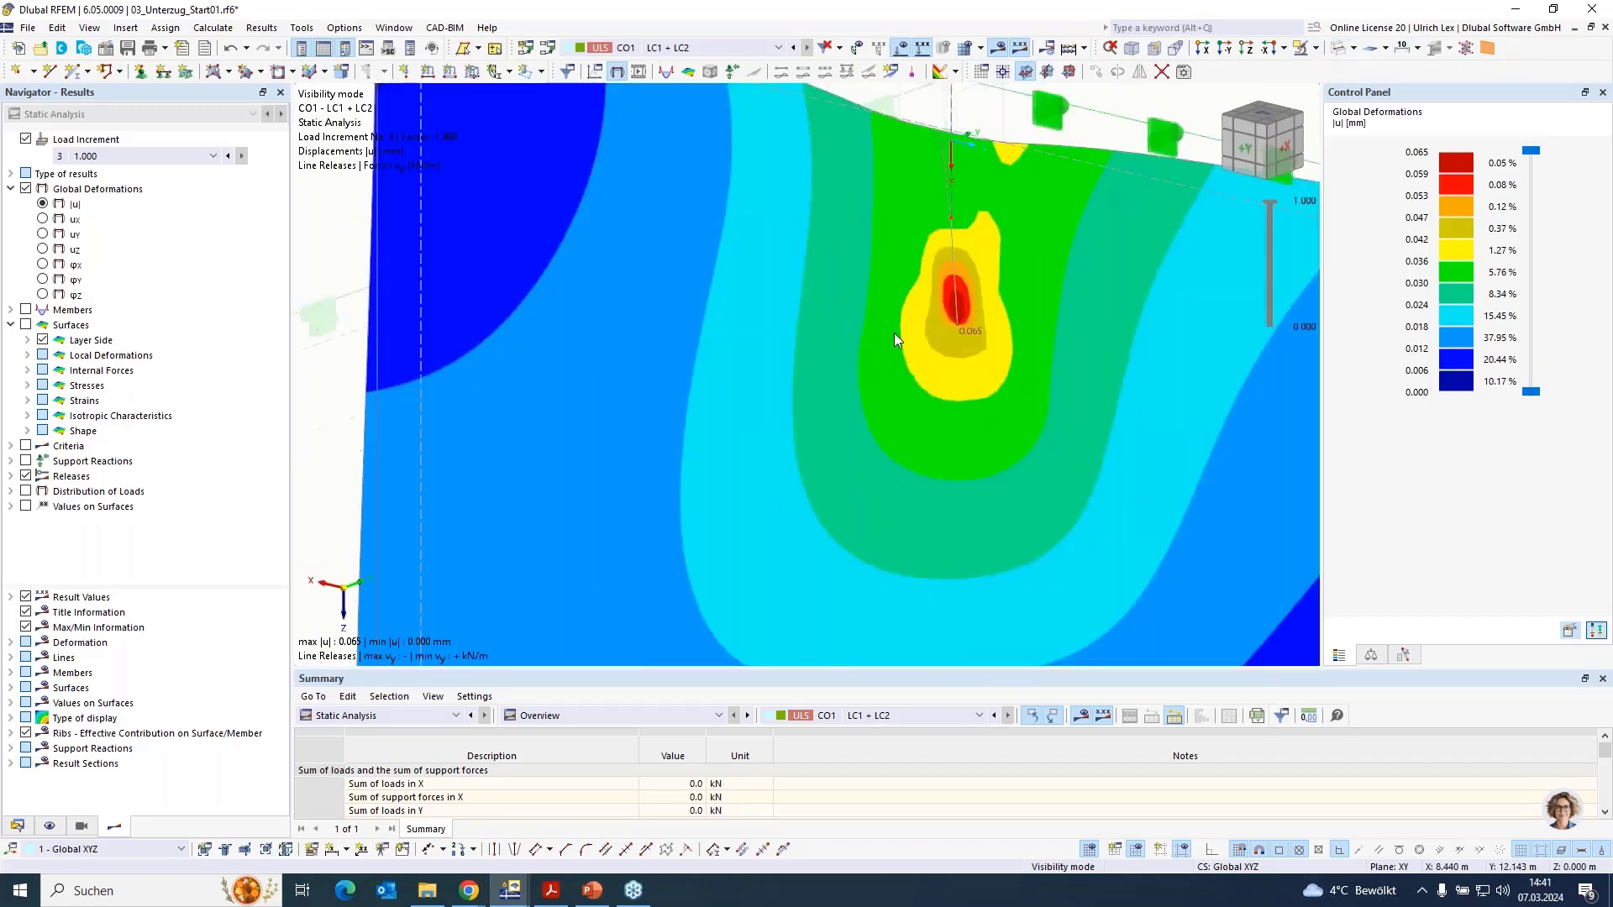
Show the FE mesh on the wall and examine the elements around the deformation peak at the beam's support node
scroll(894, 332, up, 1)
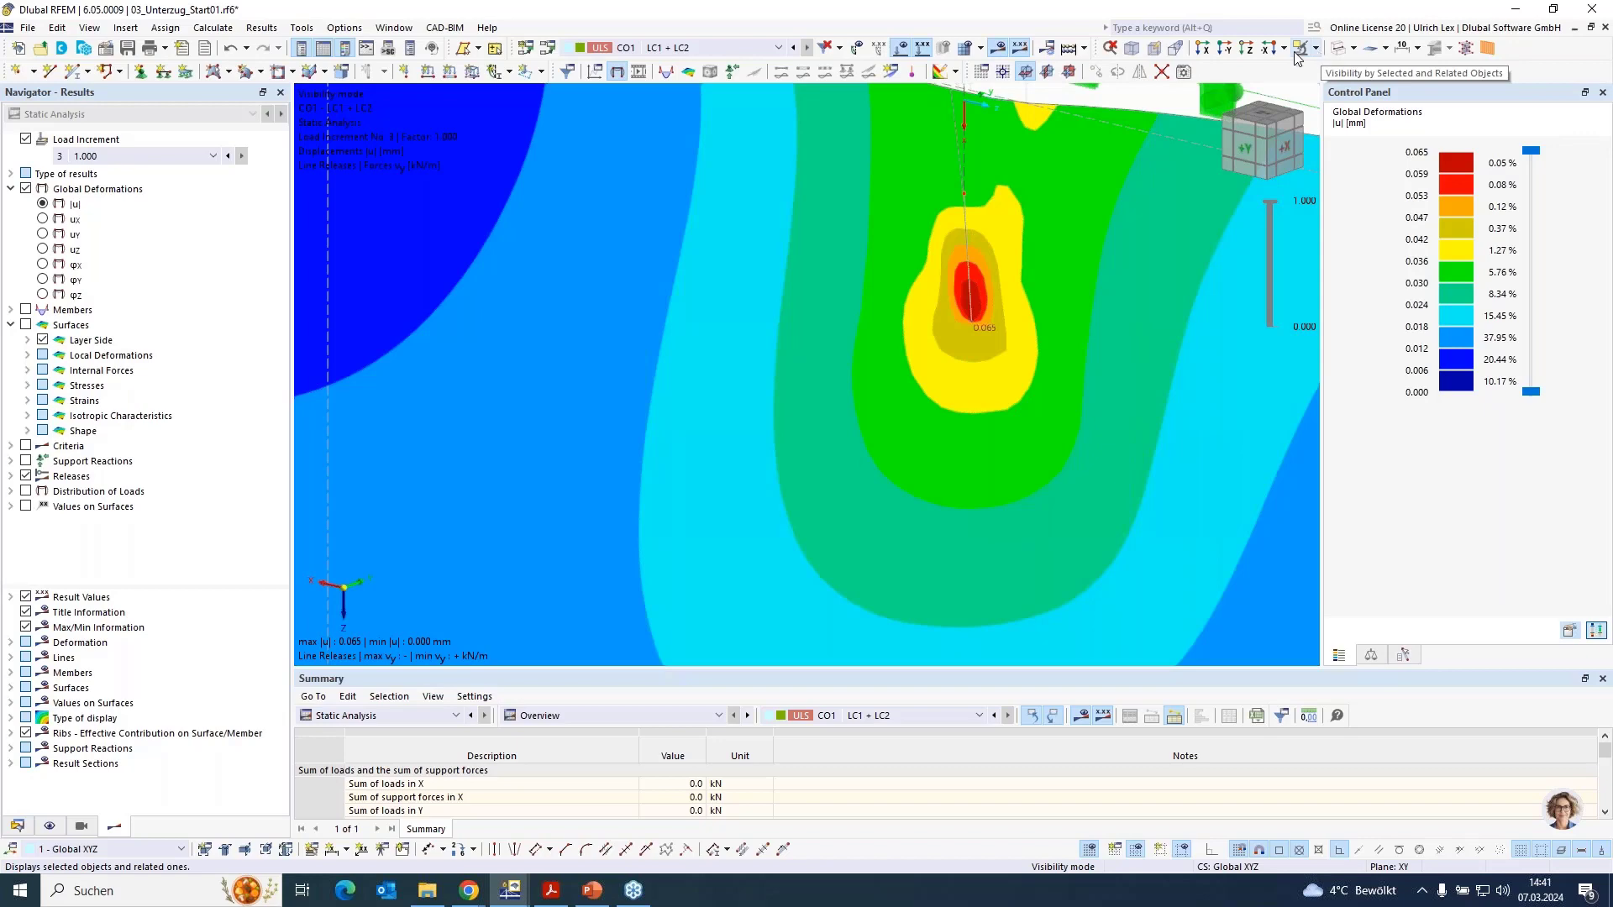
click(965, 47)
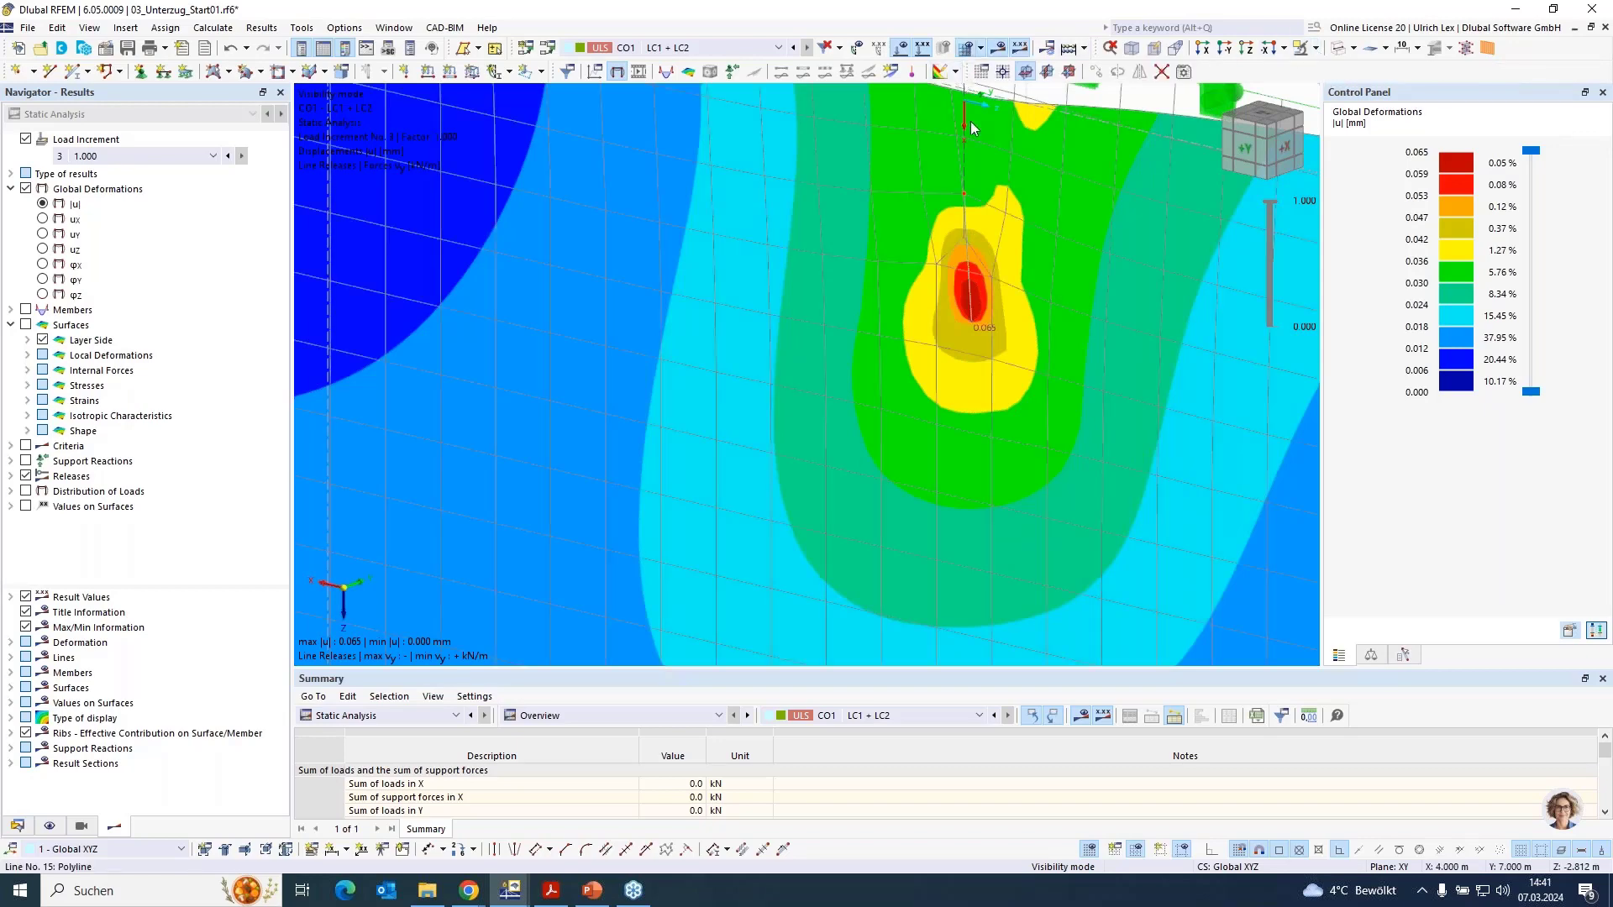
scroll(901, 206, down, 3)
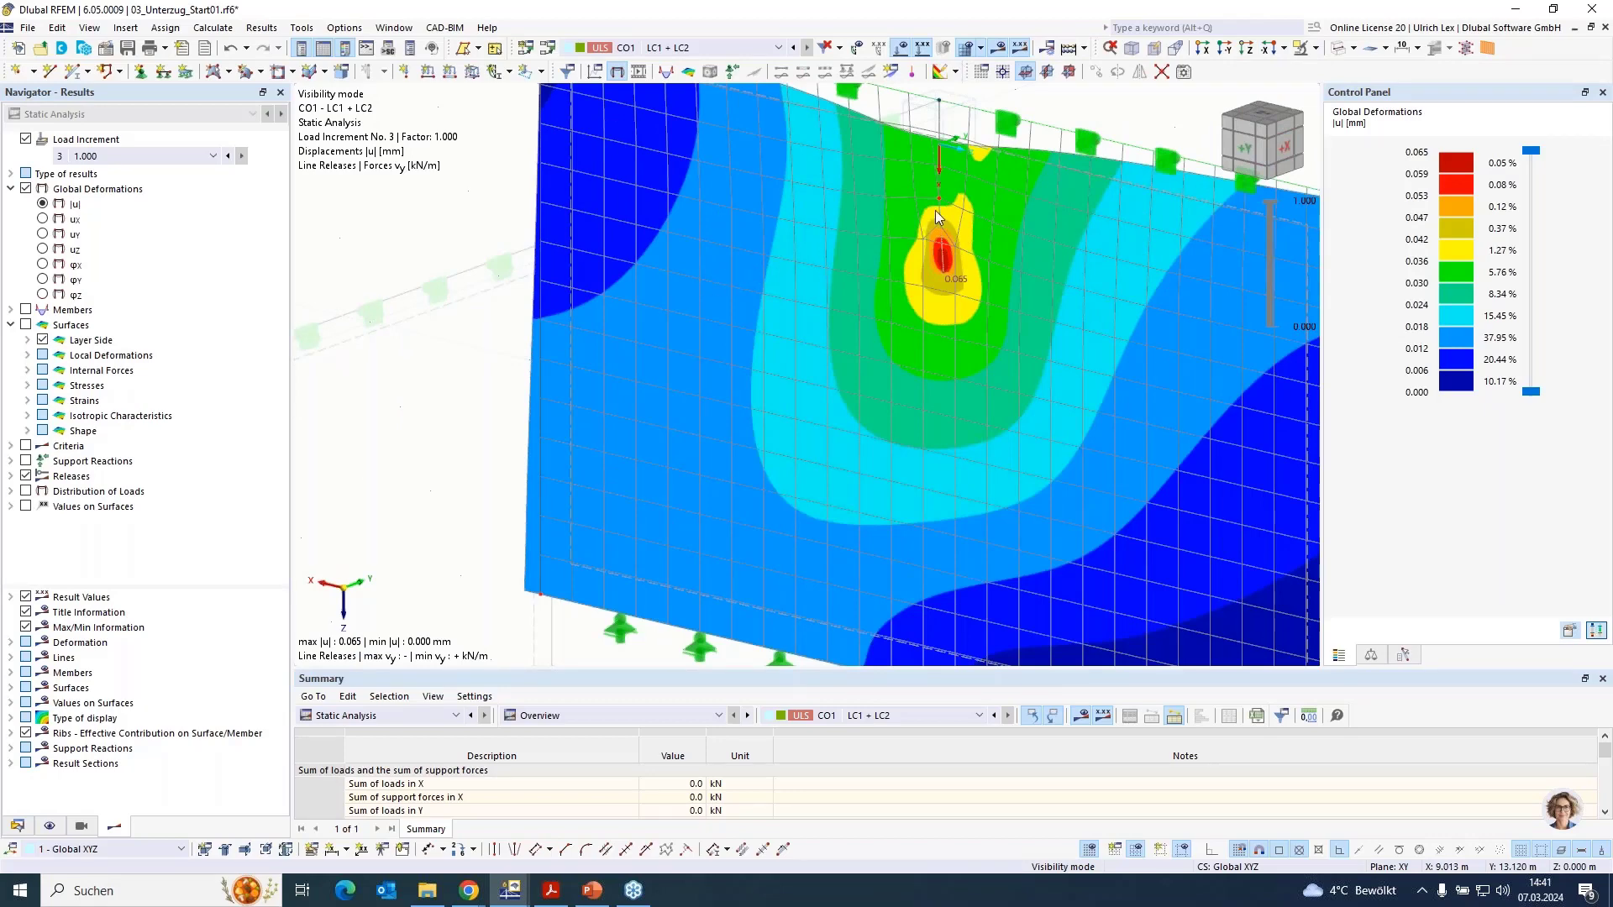
scroll(939, 193, up, 3)
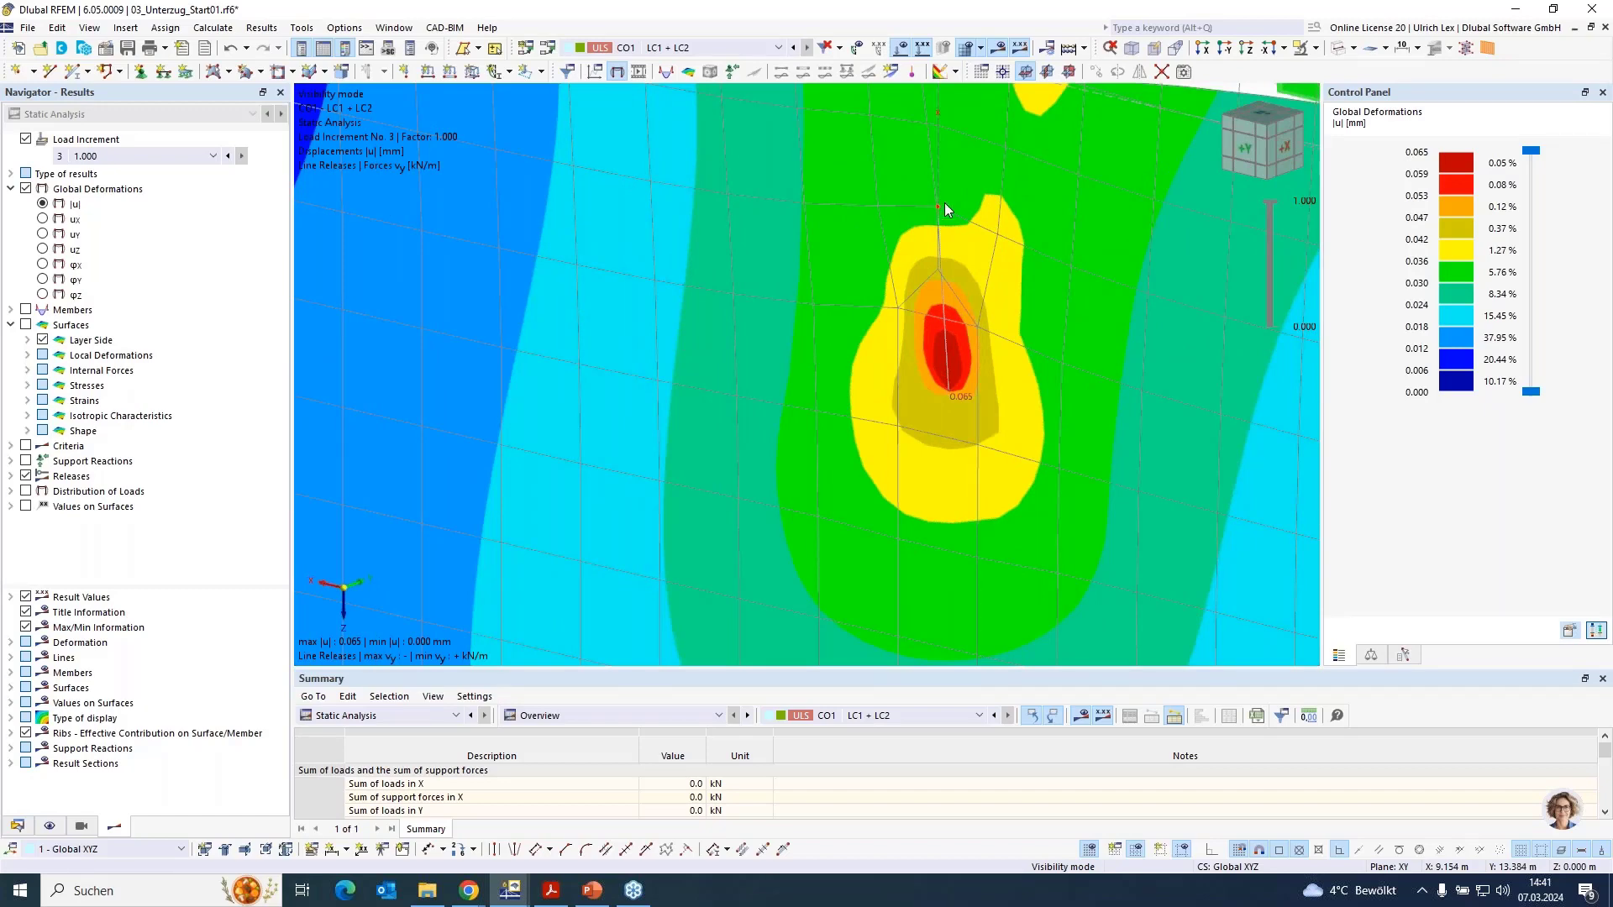
scroll(936, 203, up, 3)
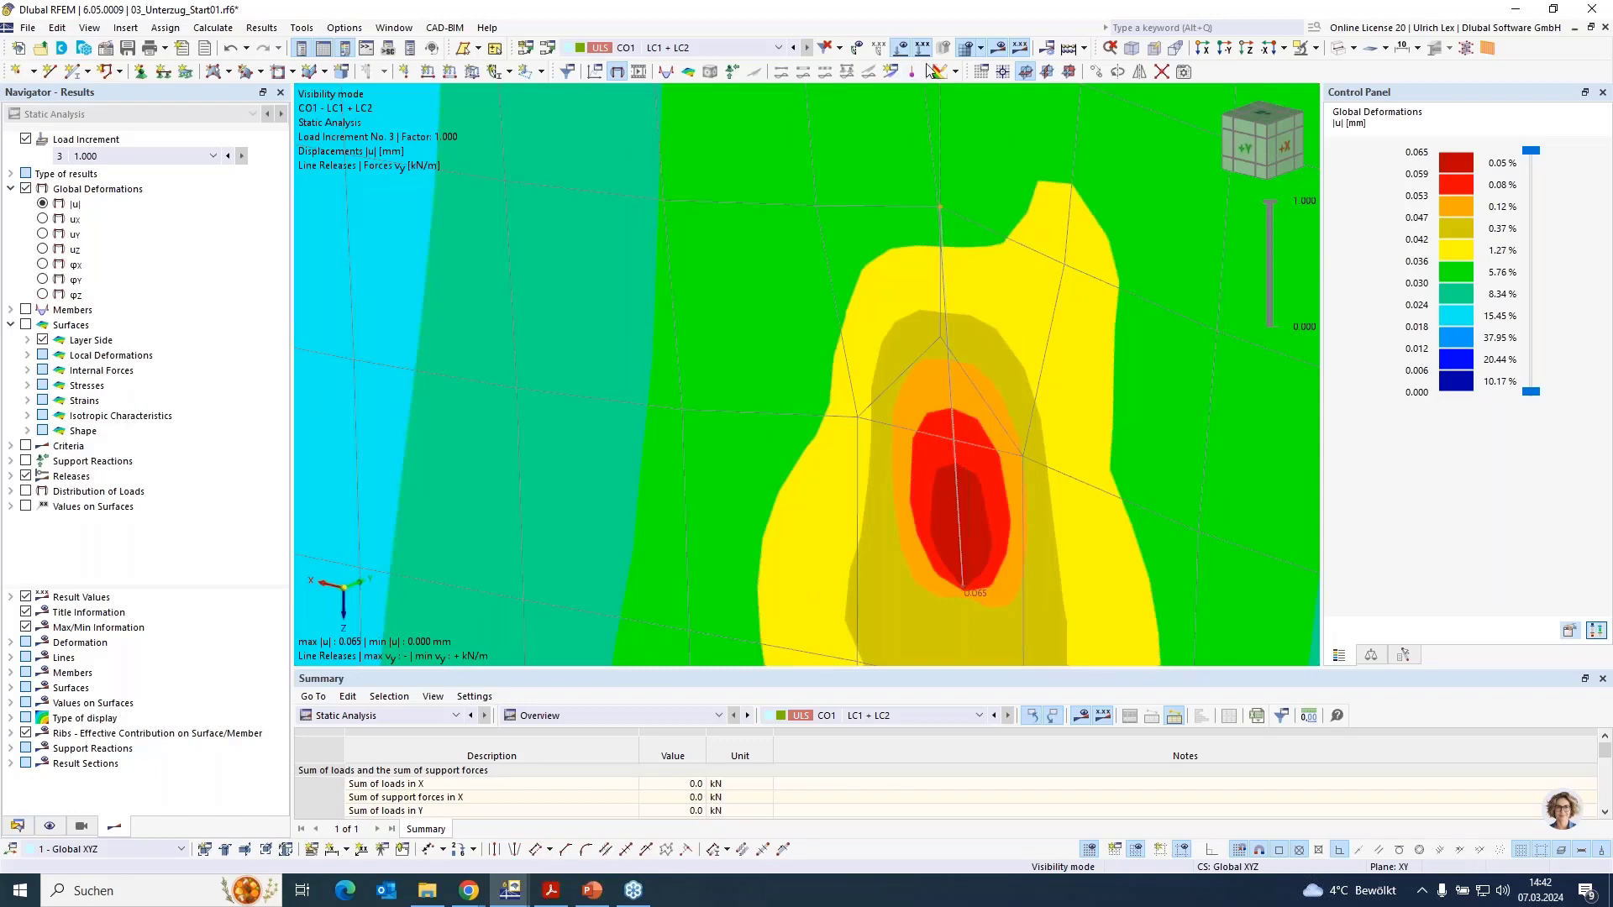
Copy the beam's support node once by 0.080 m in X, accepting the deletion of the results
click(1096, 72)
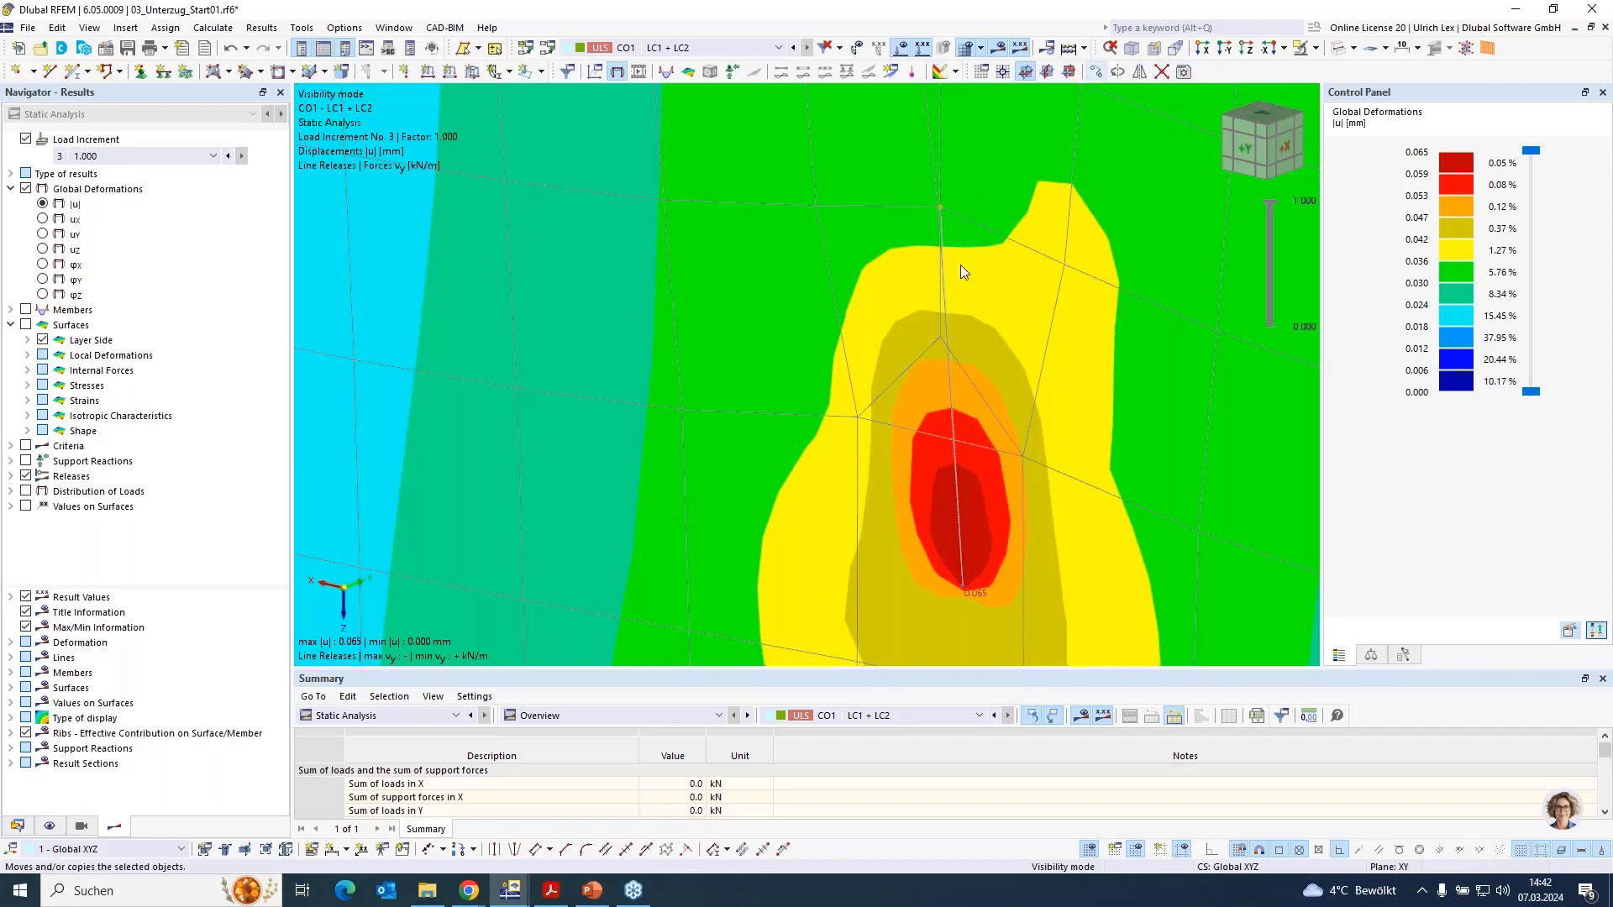
click(562, 299)
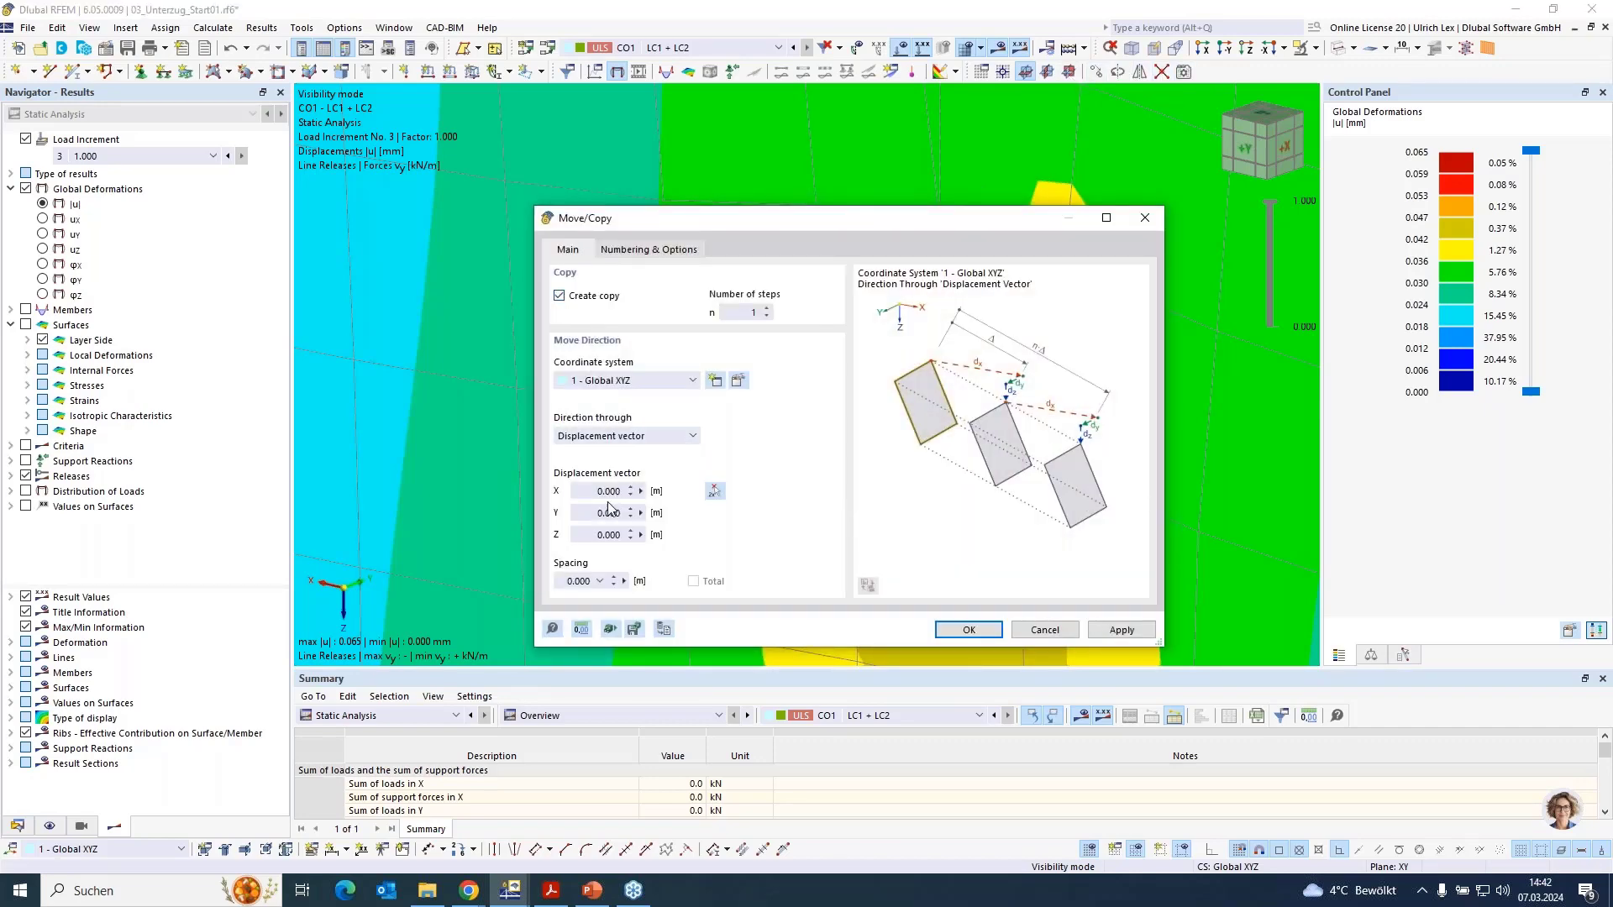
drag(587, 493, 639, 496)
click(968, 630)
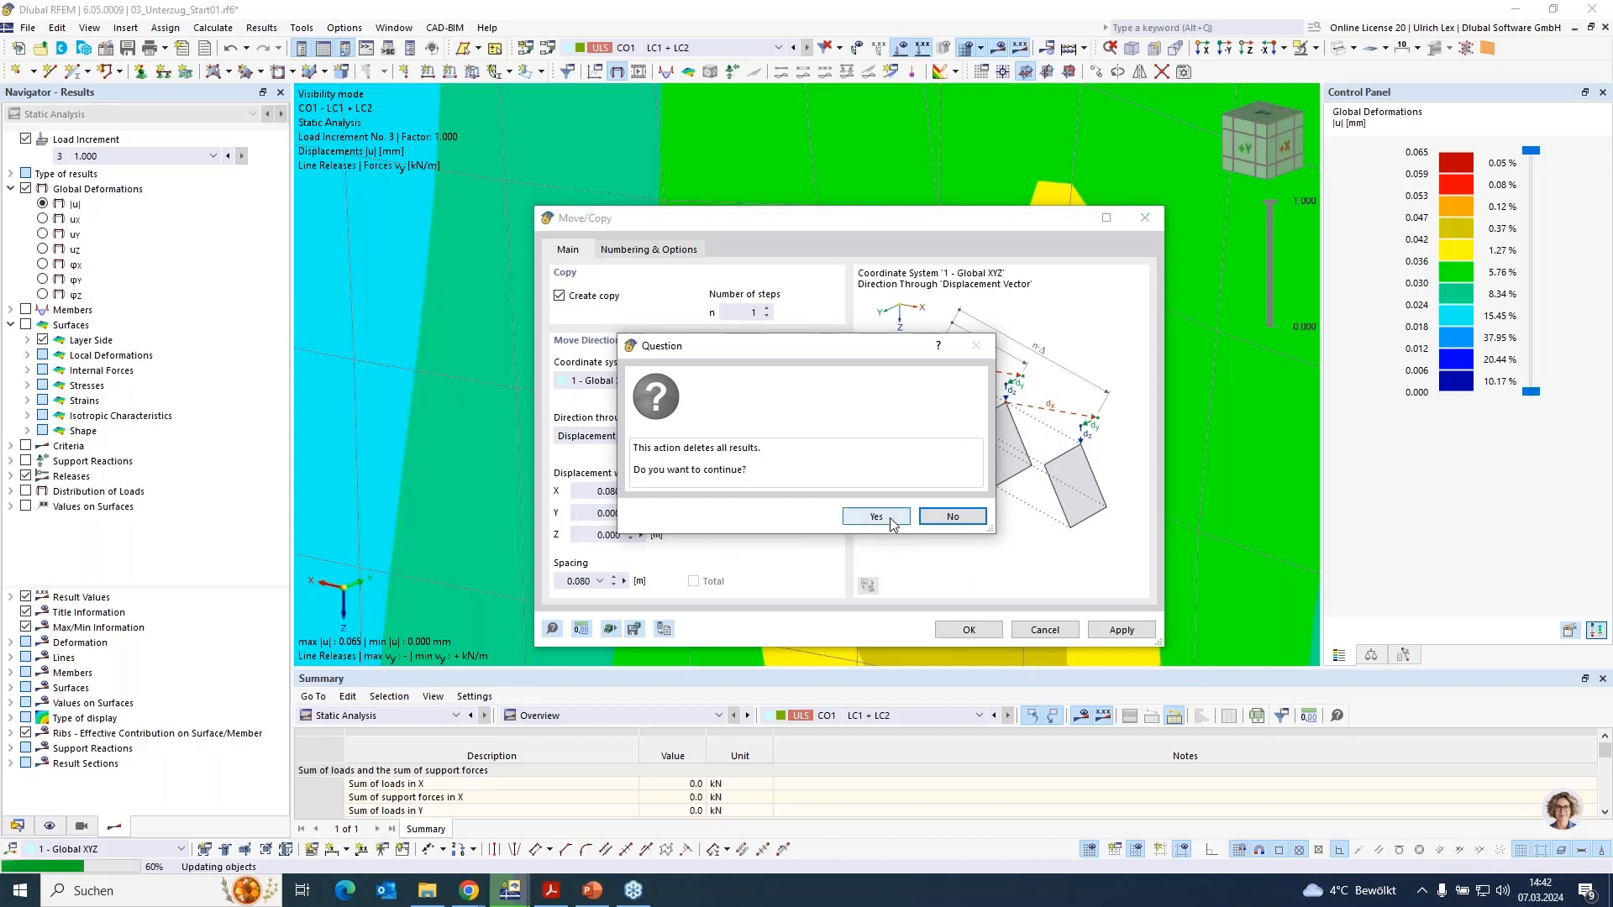
click(890, 518)
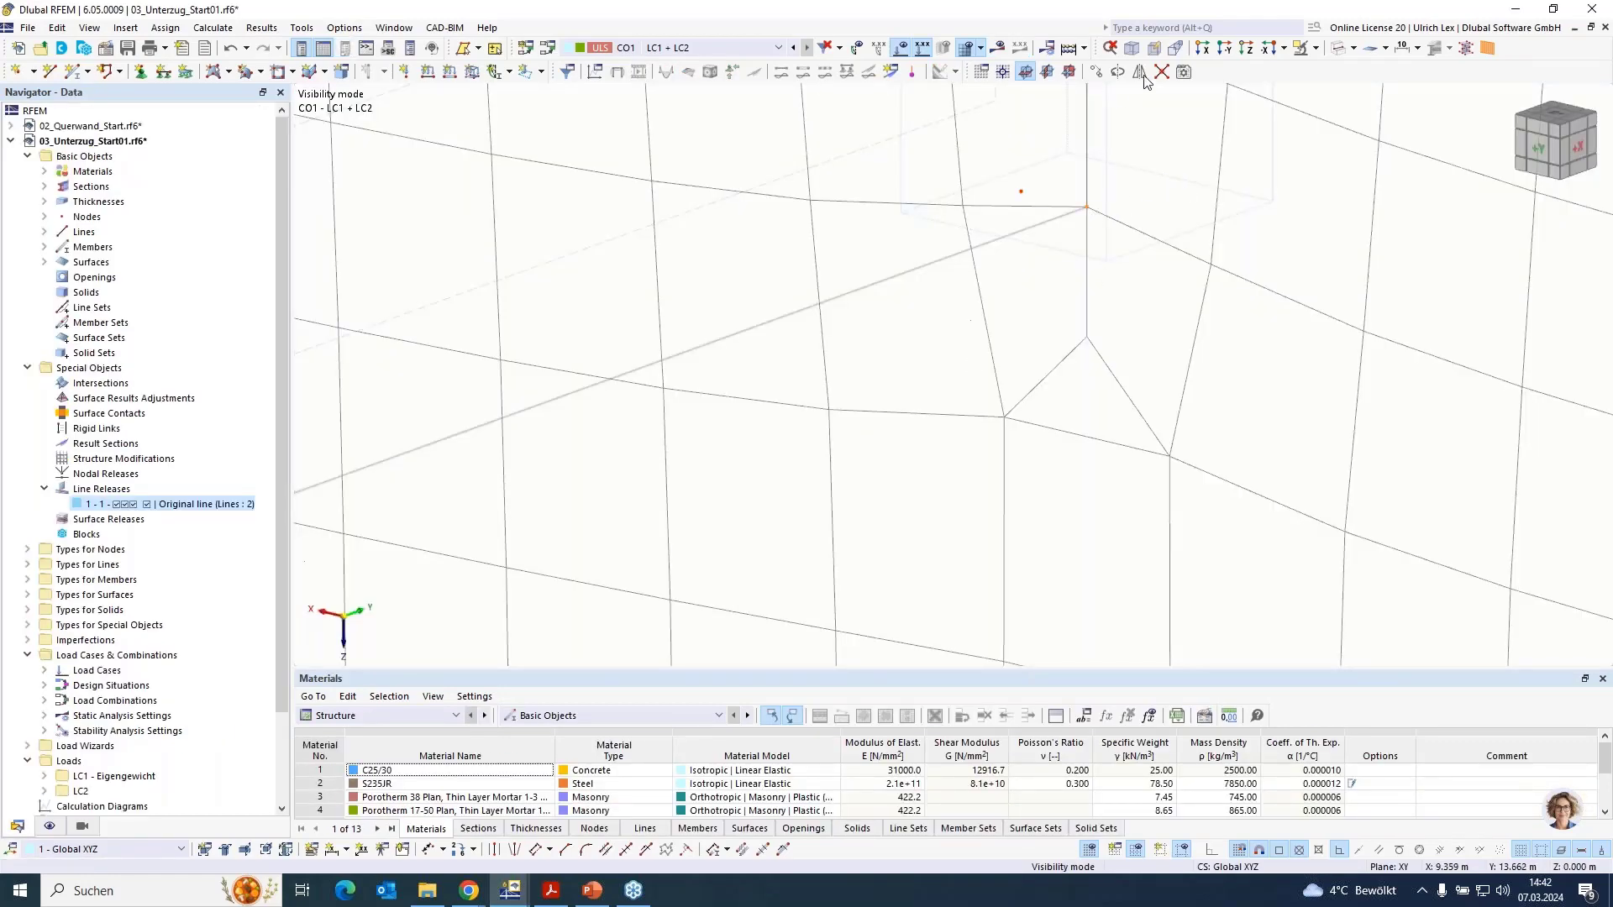
Copy the newly created node's source-side counterpart by placing another copy of the support node the same distance in the negative X direction
click(1096, 71)
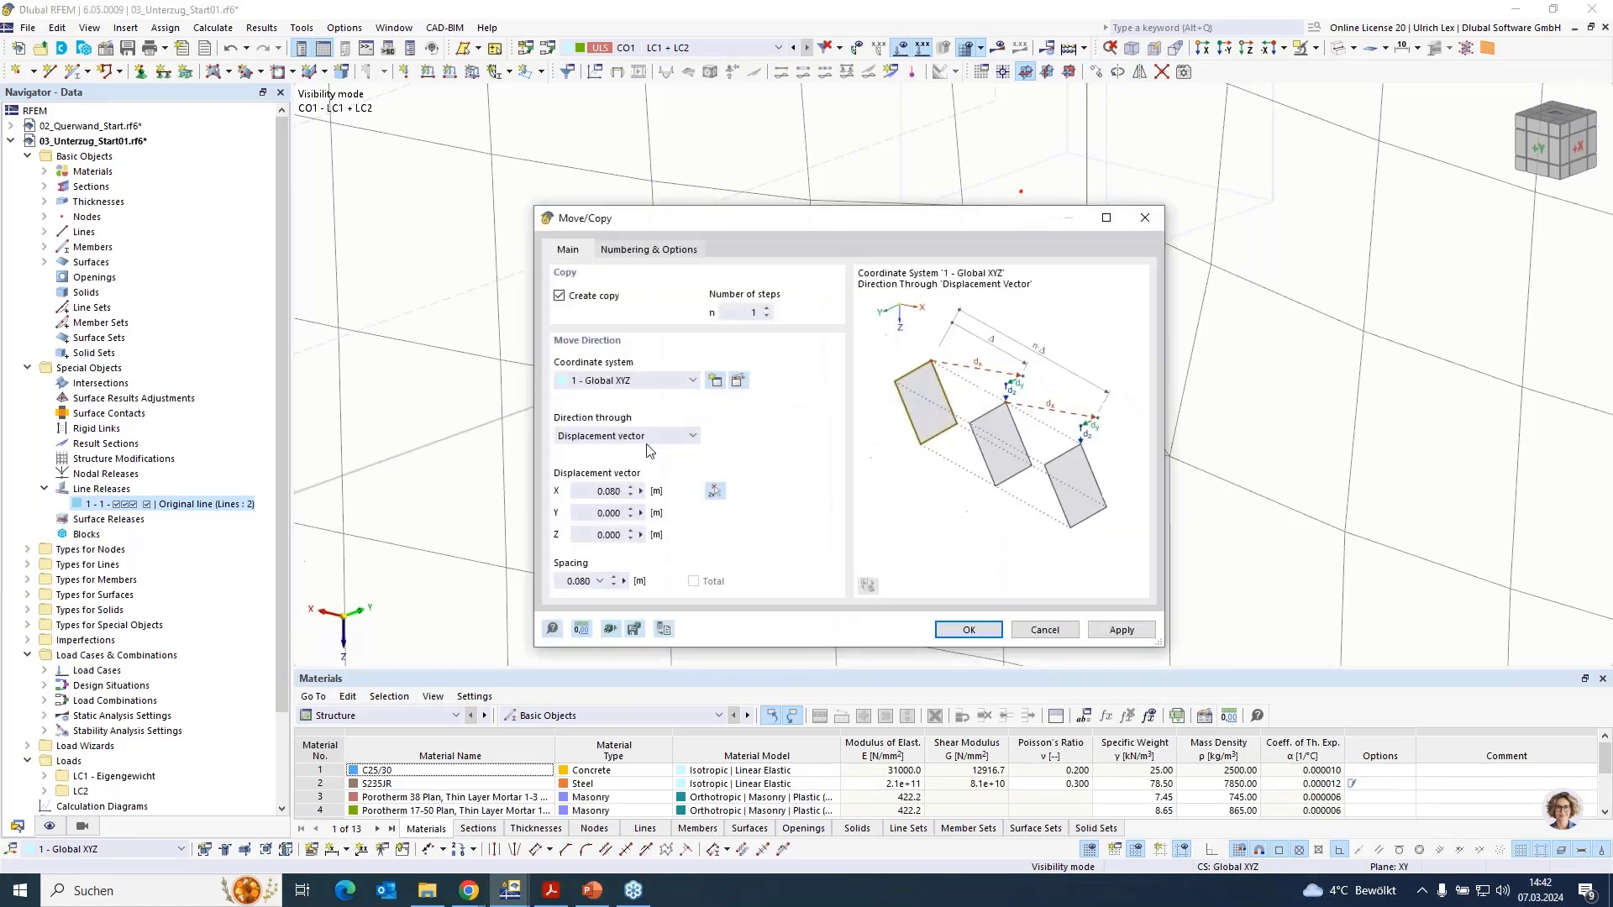
click(592, 489)
key(Return)
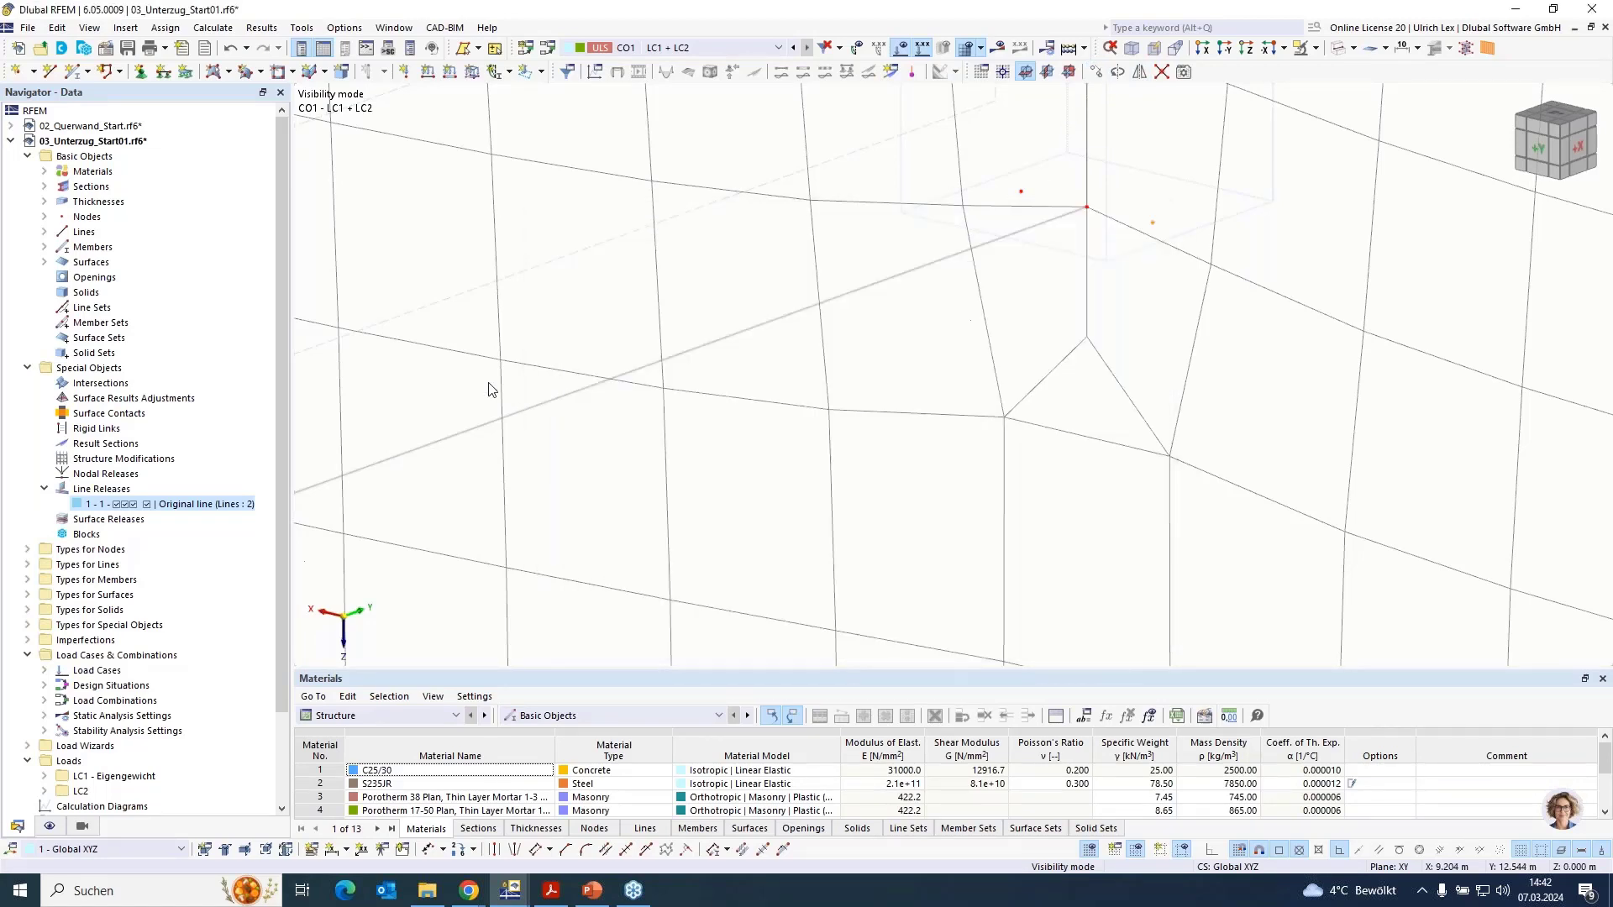
click(1216, 333)
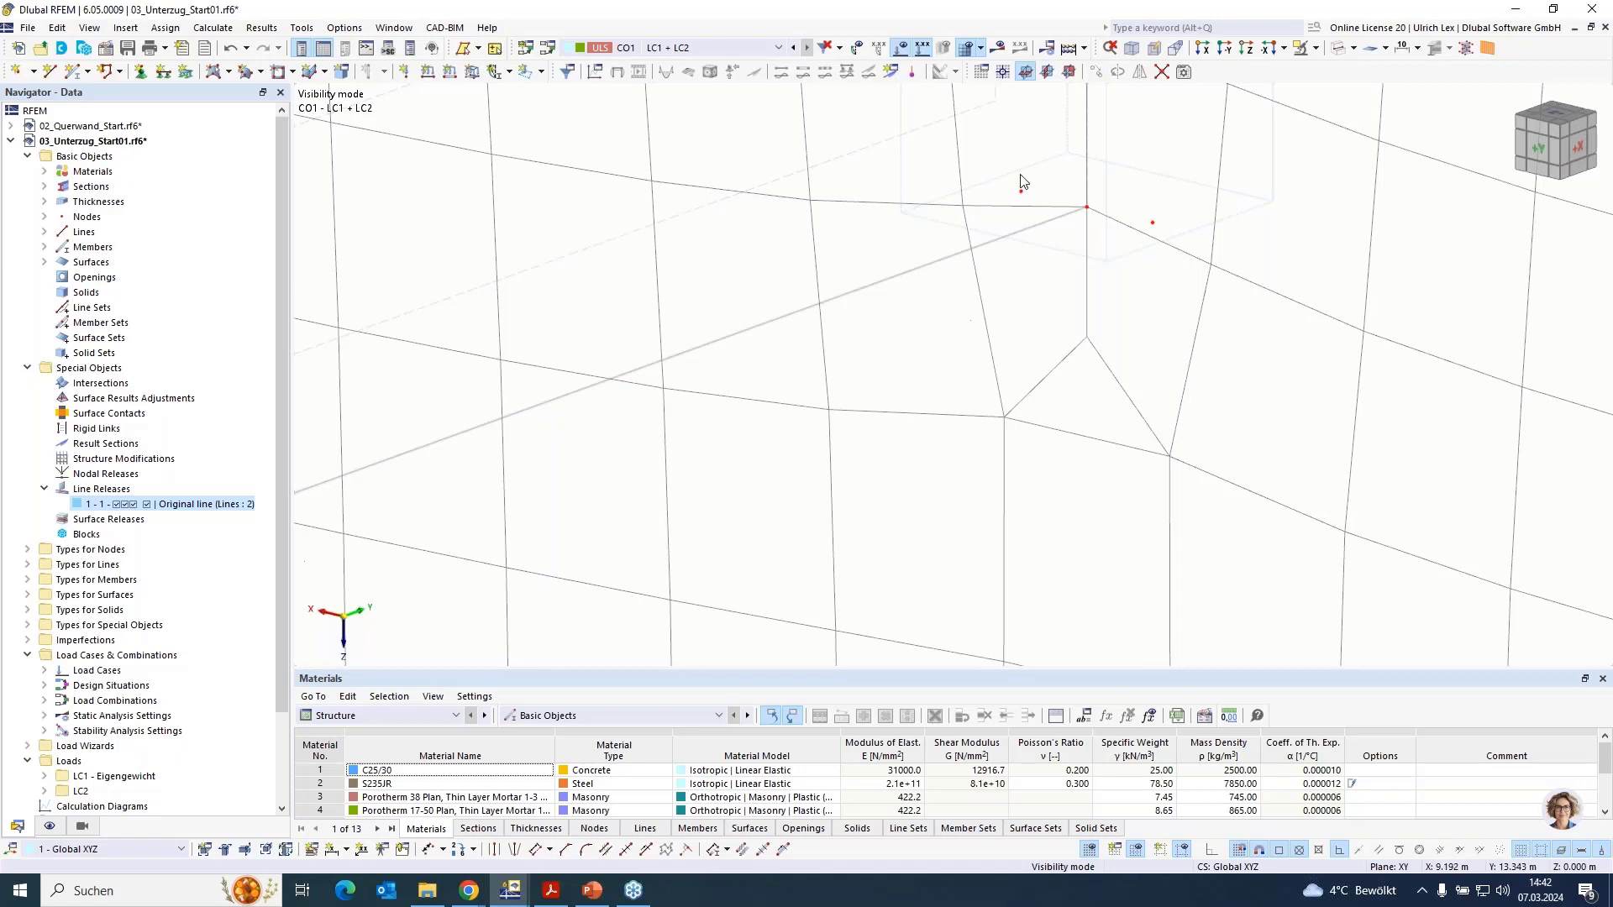
Create two rigid members connecting the beam's support node with the copied nodes on either side of it
click(72, 75)
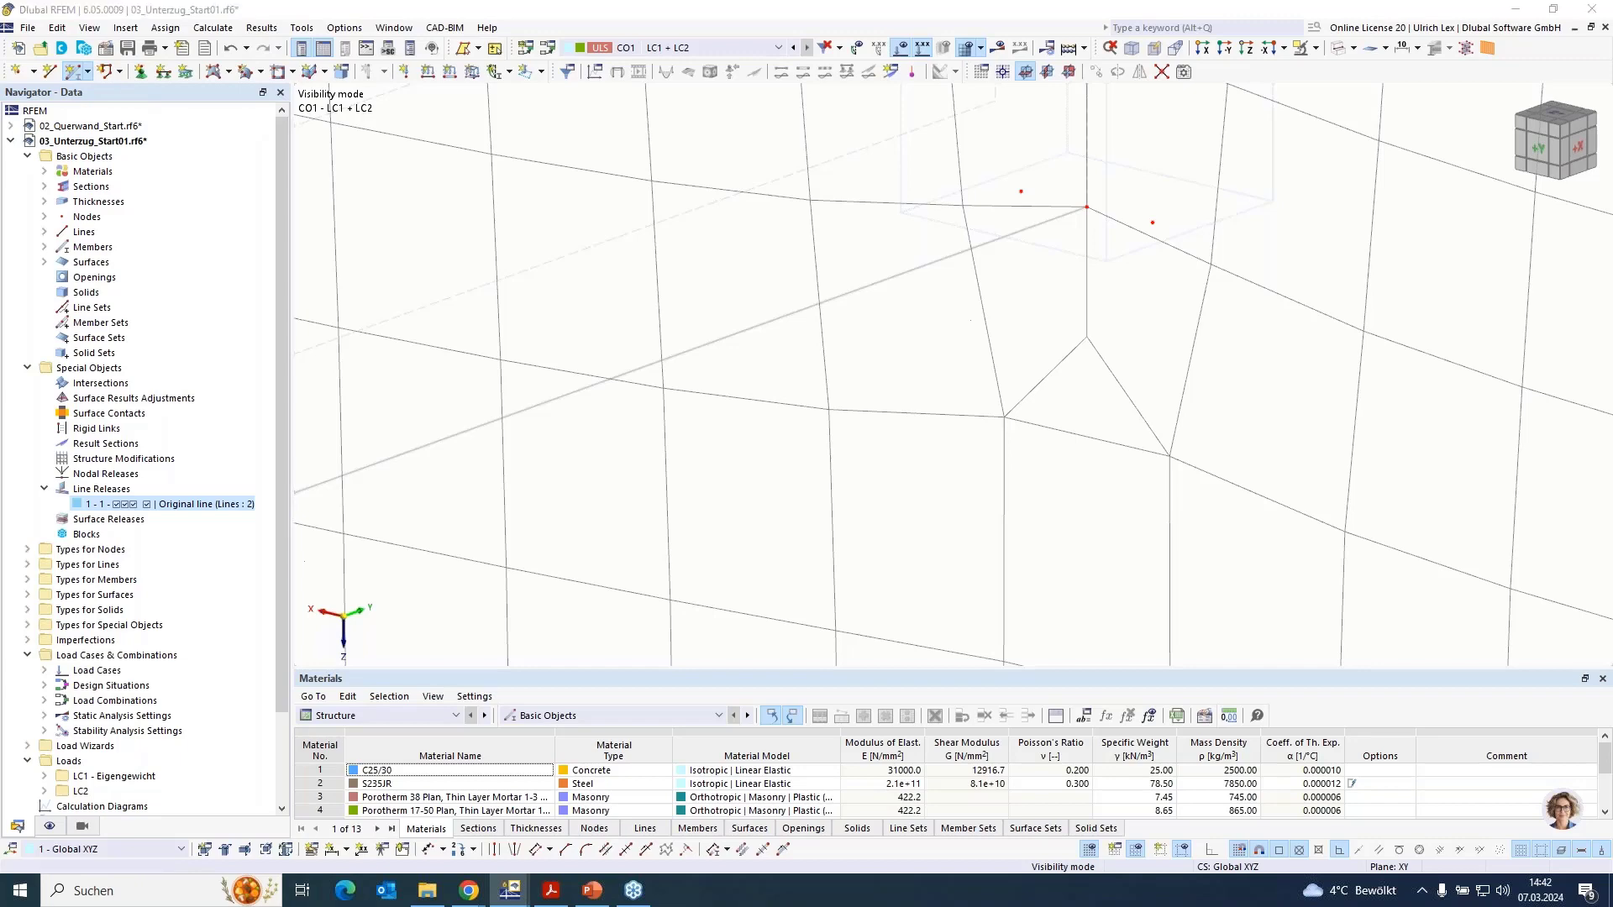
click(447, 215)
click(426, 242)
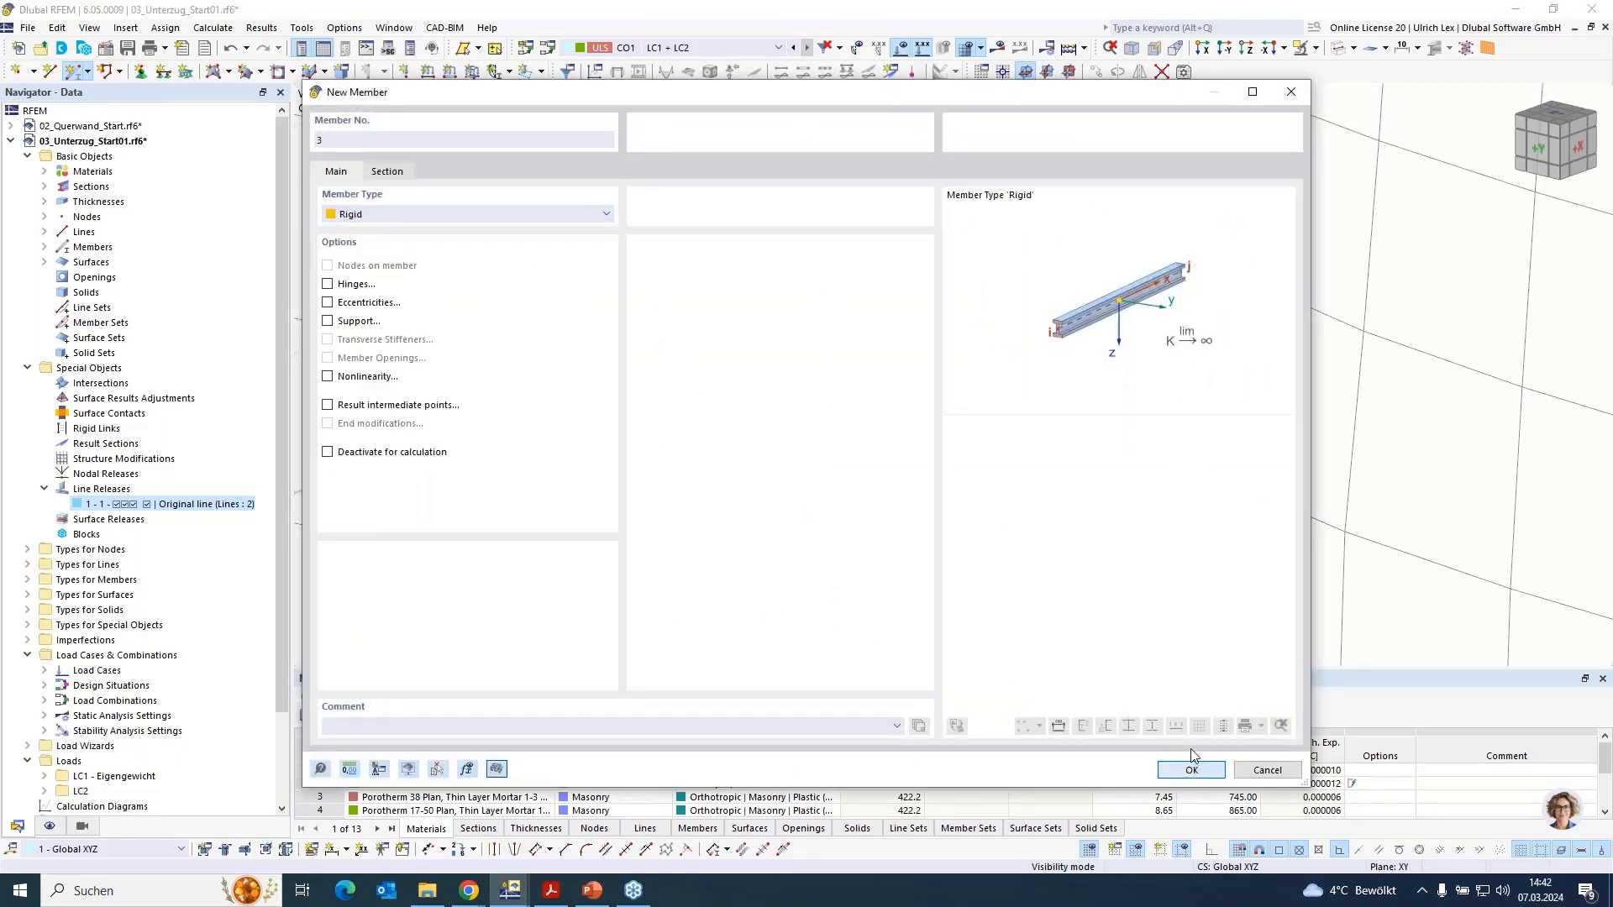
click(1192, 770)
click(1087, 207)
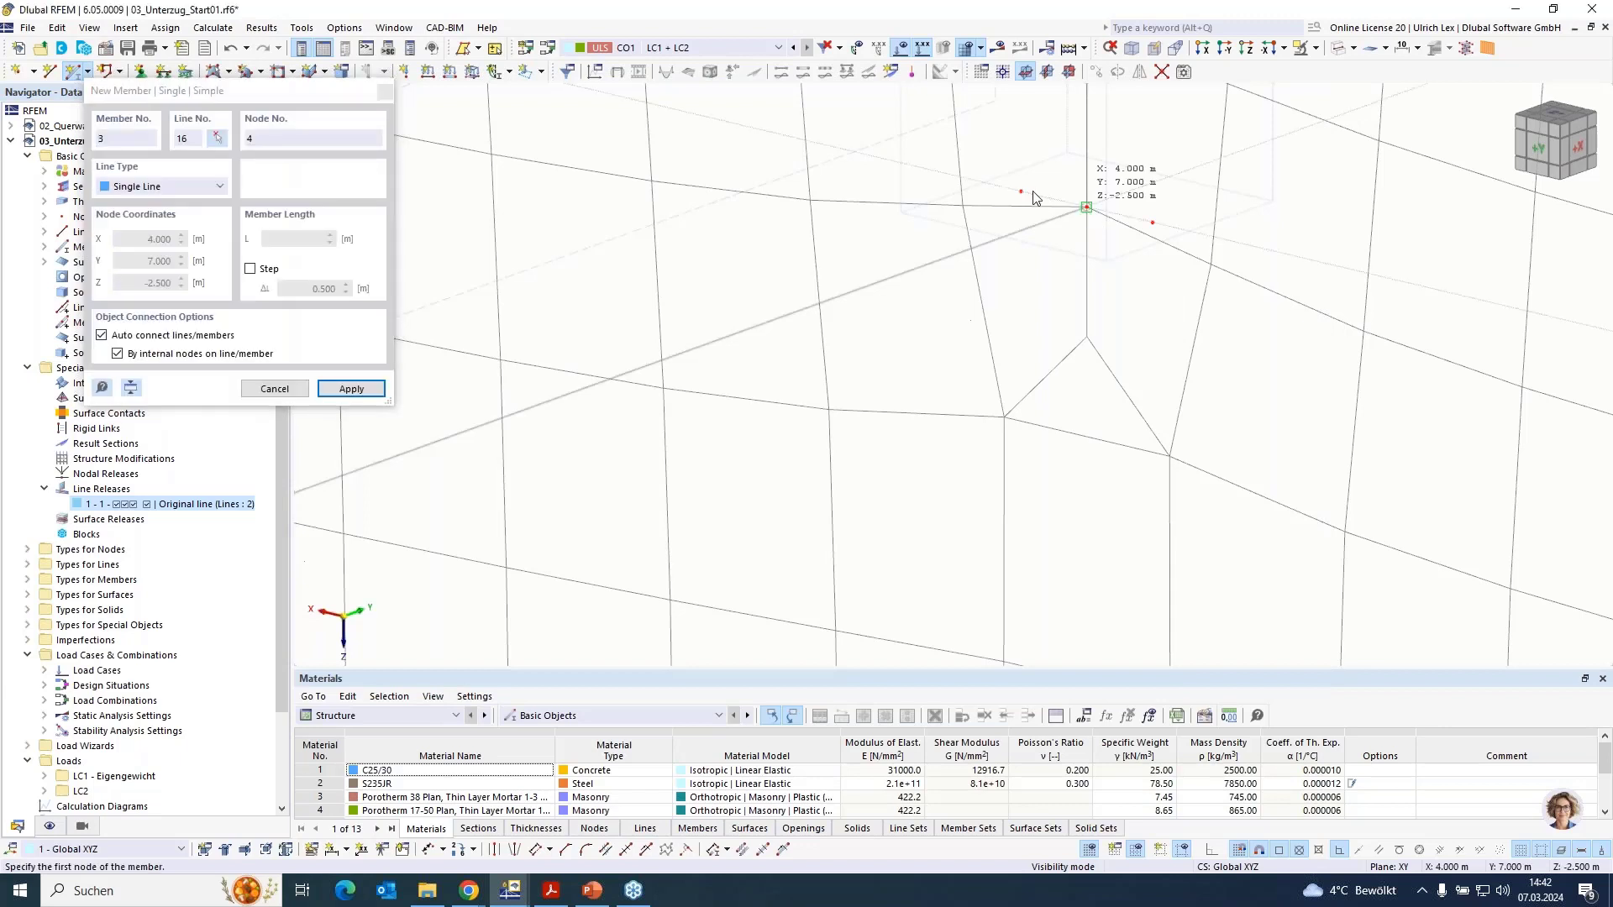
click(1020, 191)
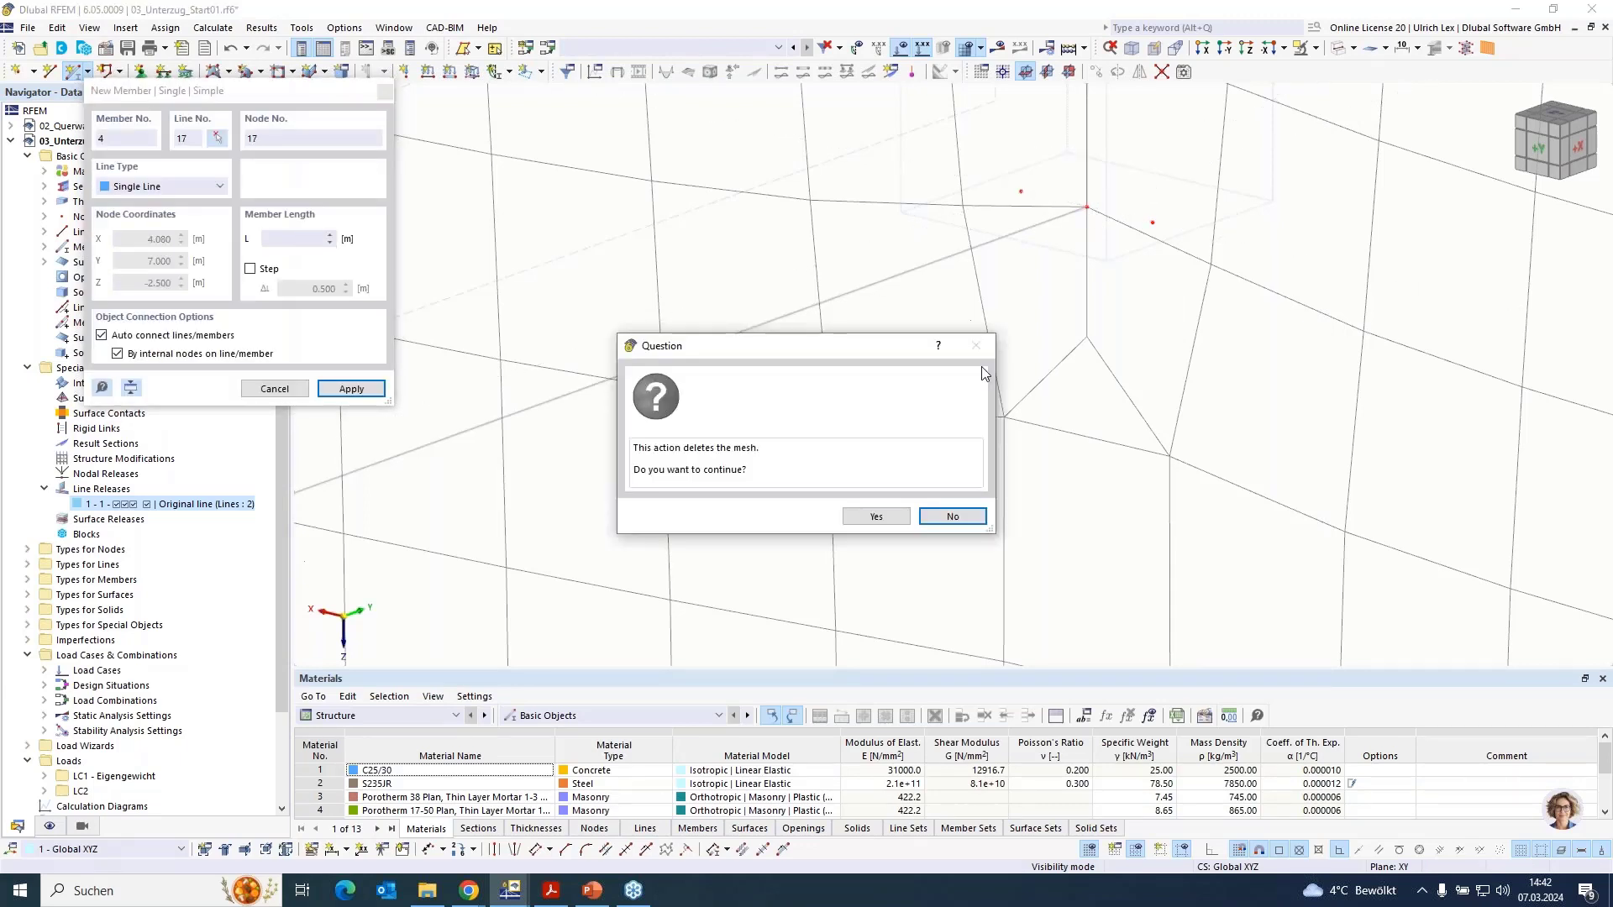
key(Return)
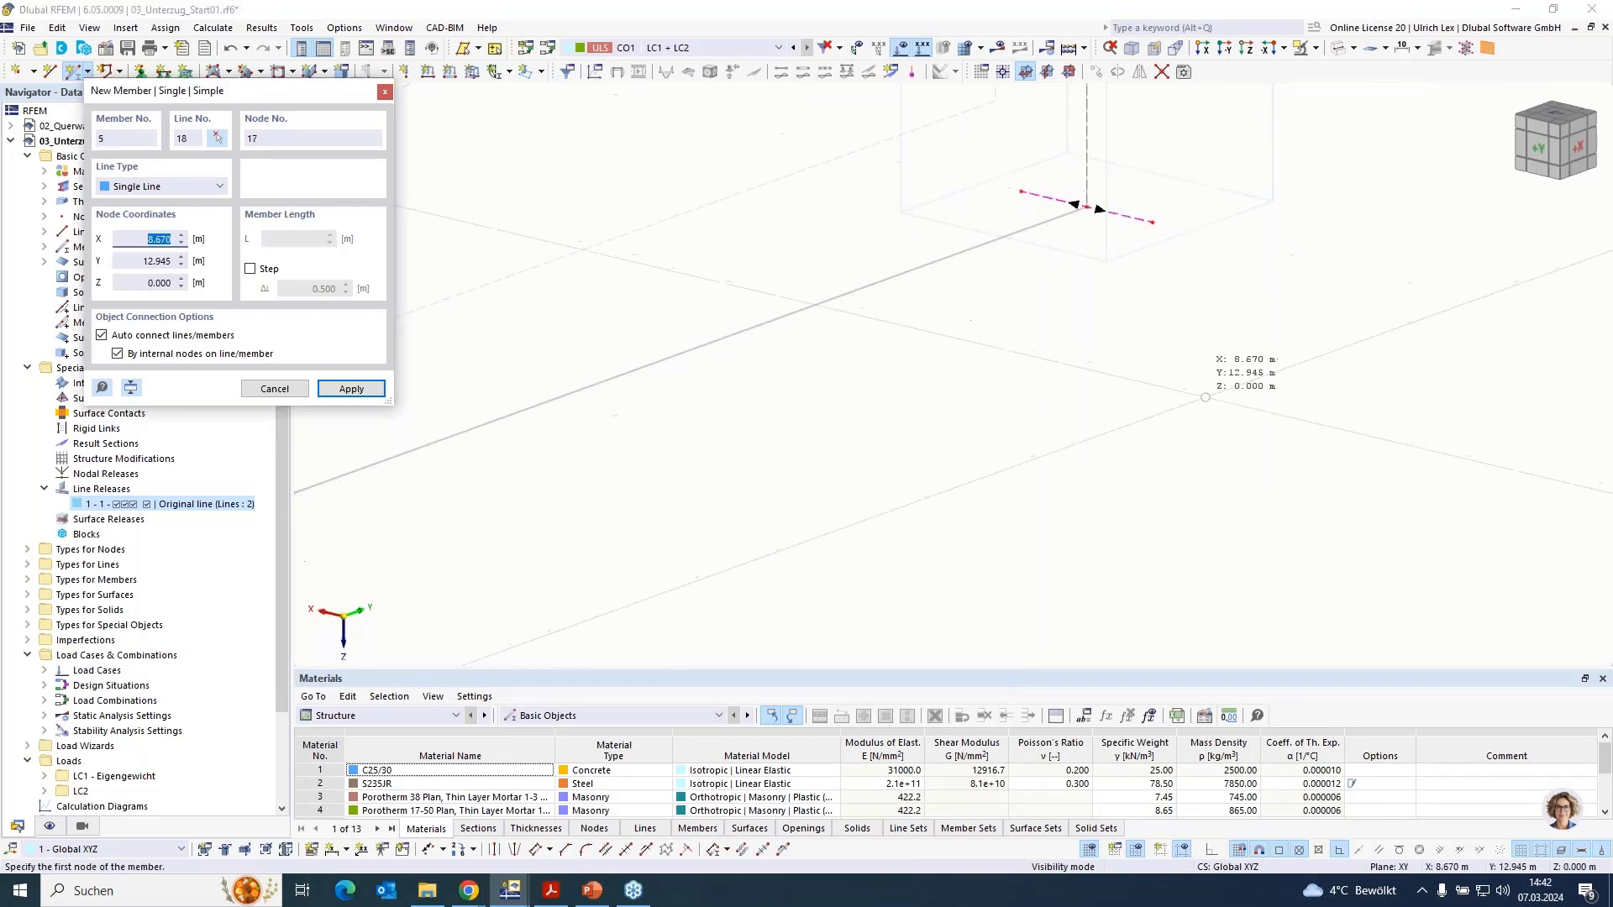
key(Escape)
key(Escape)
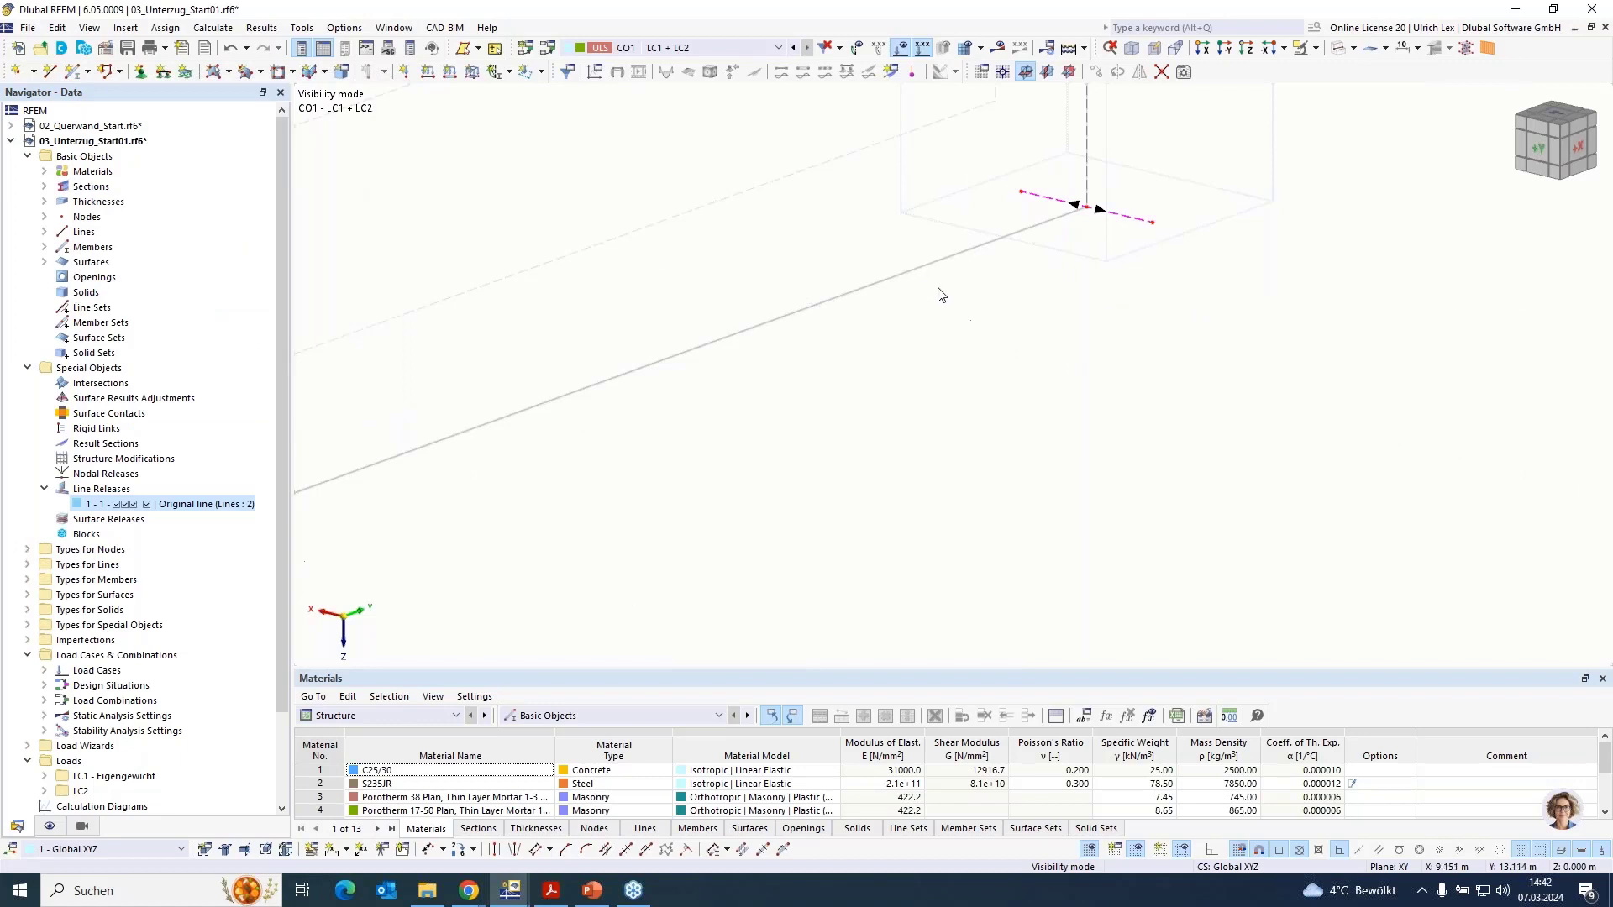
Recalculate load combination CO1 and show the wall's global deformations |u|
scroll(1084, 336, down, 5)
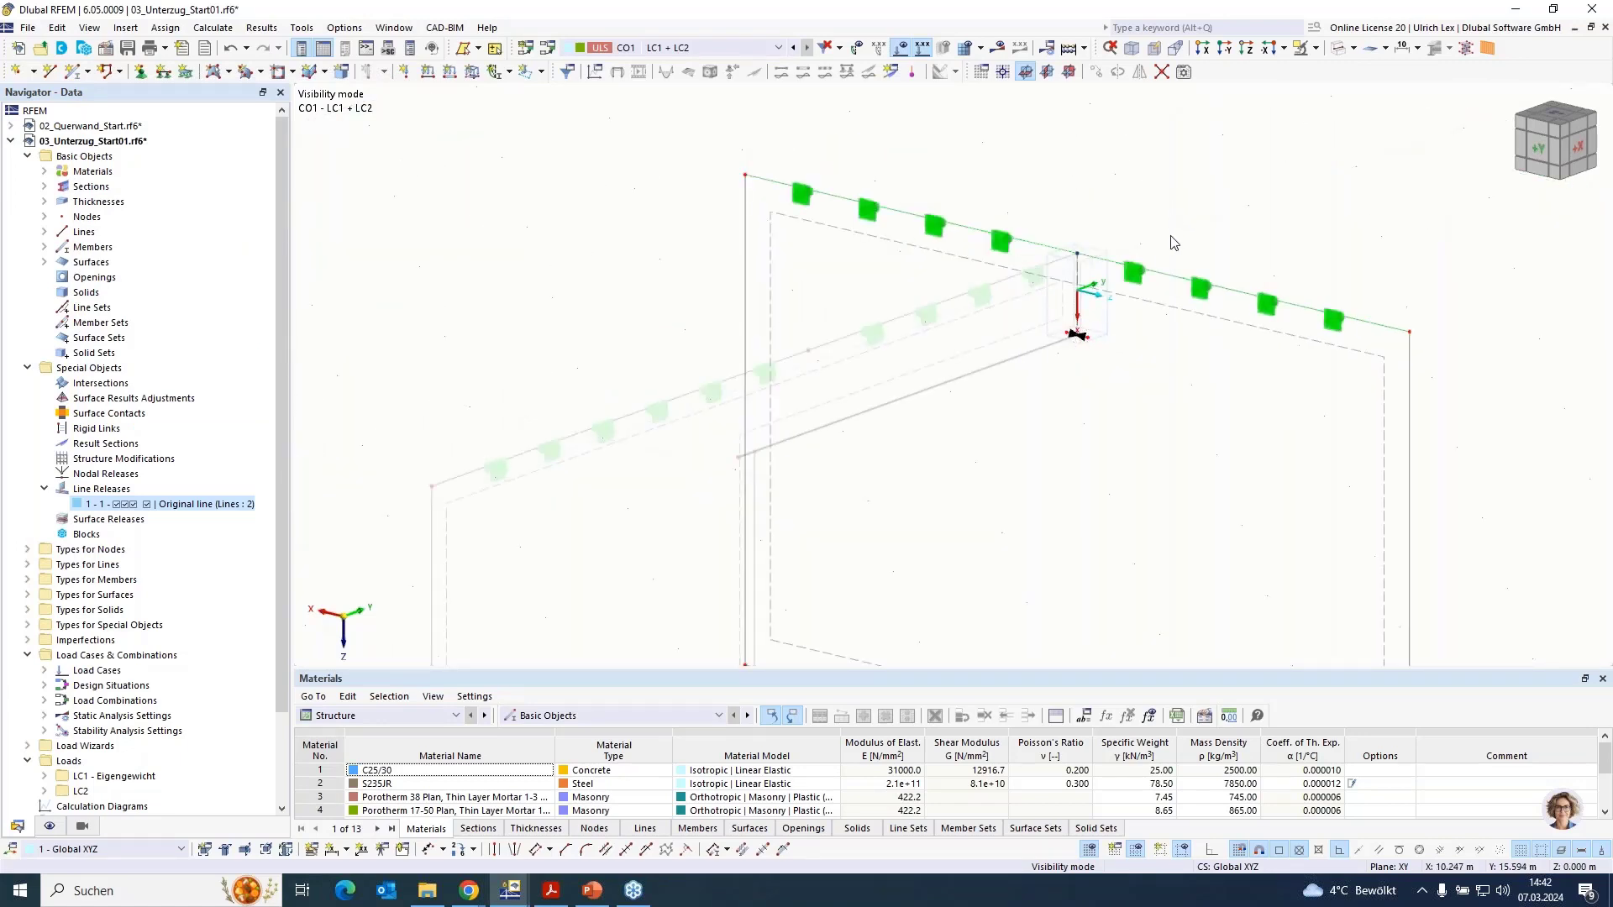
scroll(1128, 369, up, 2)
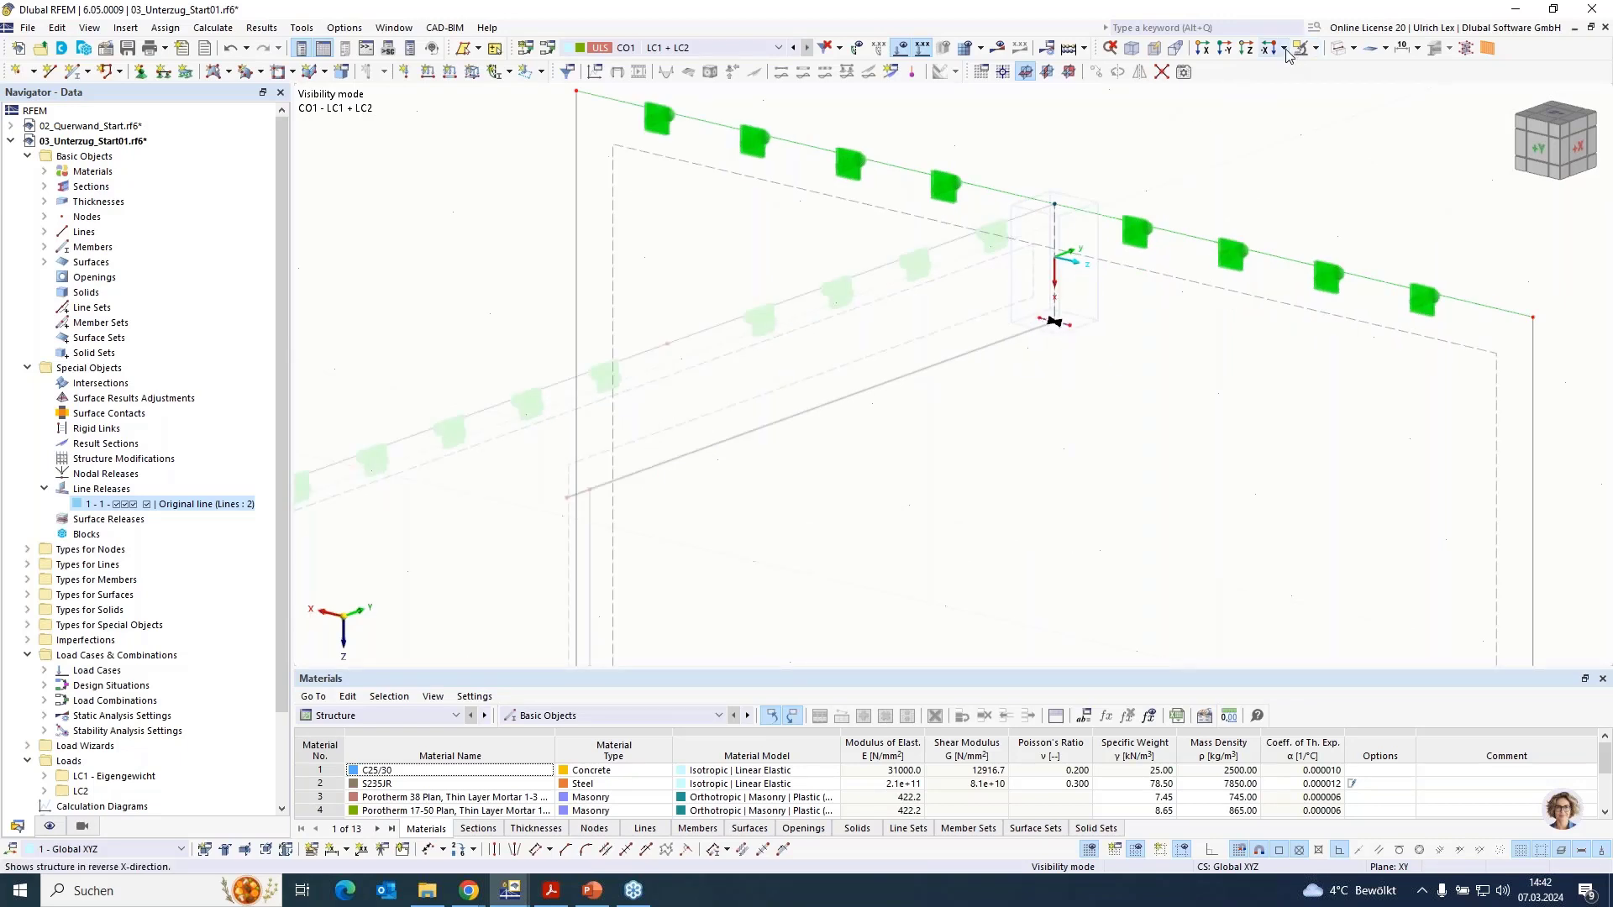
click(997, 48)
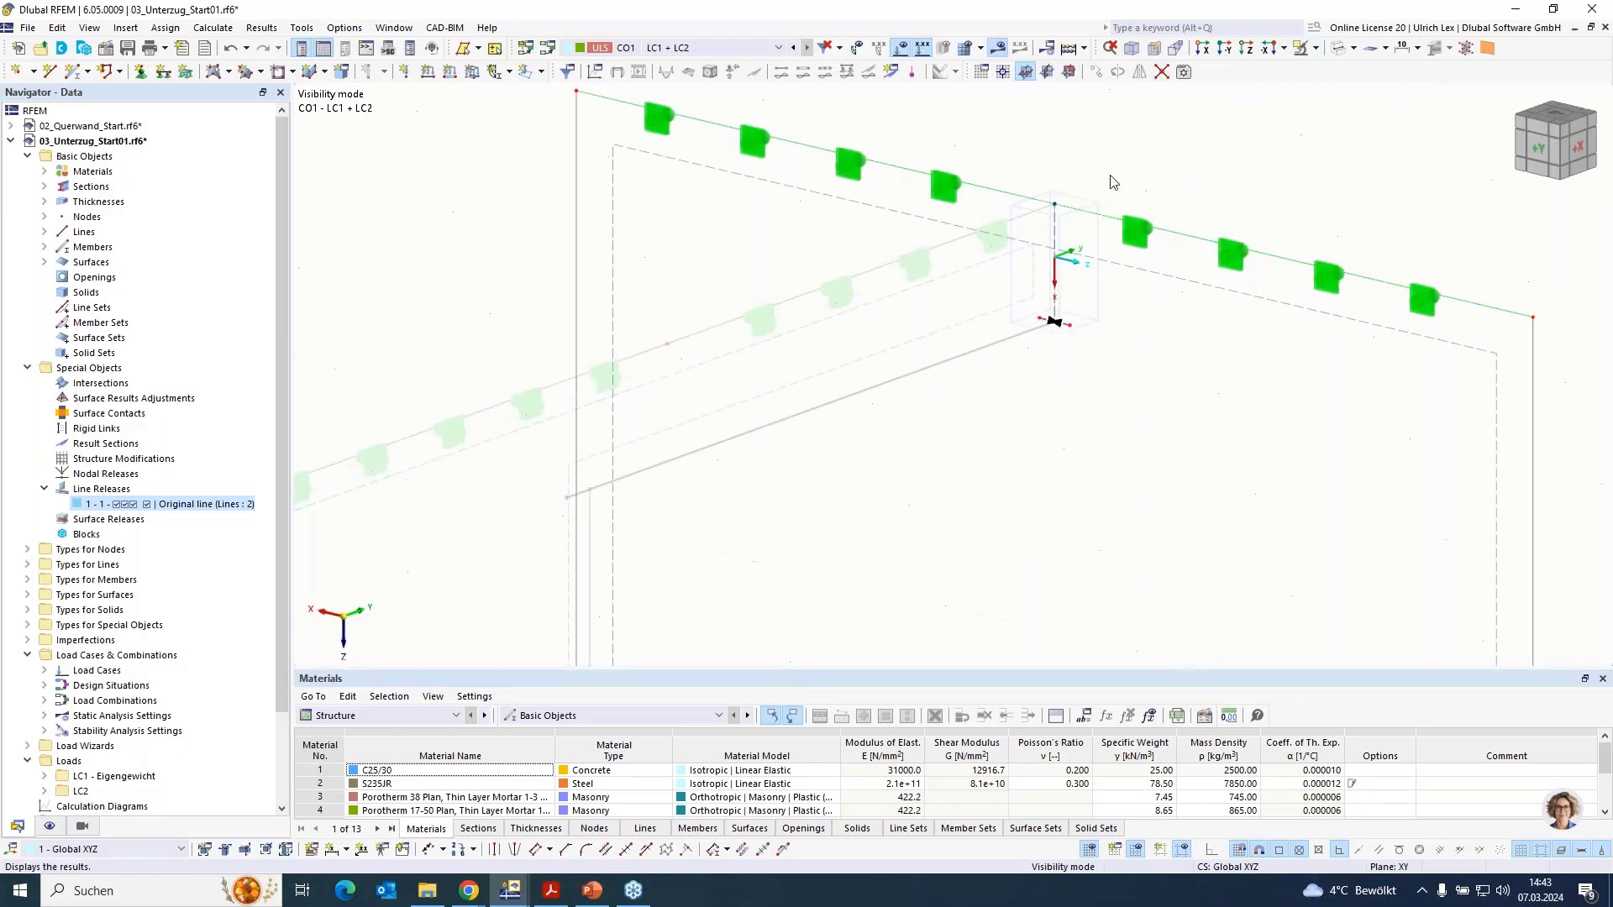
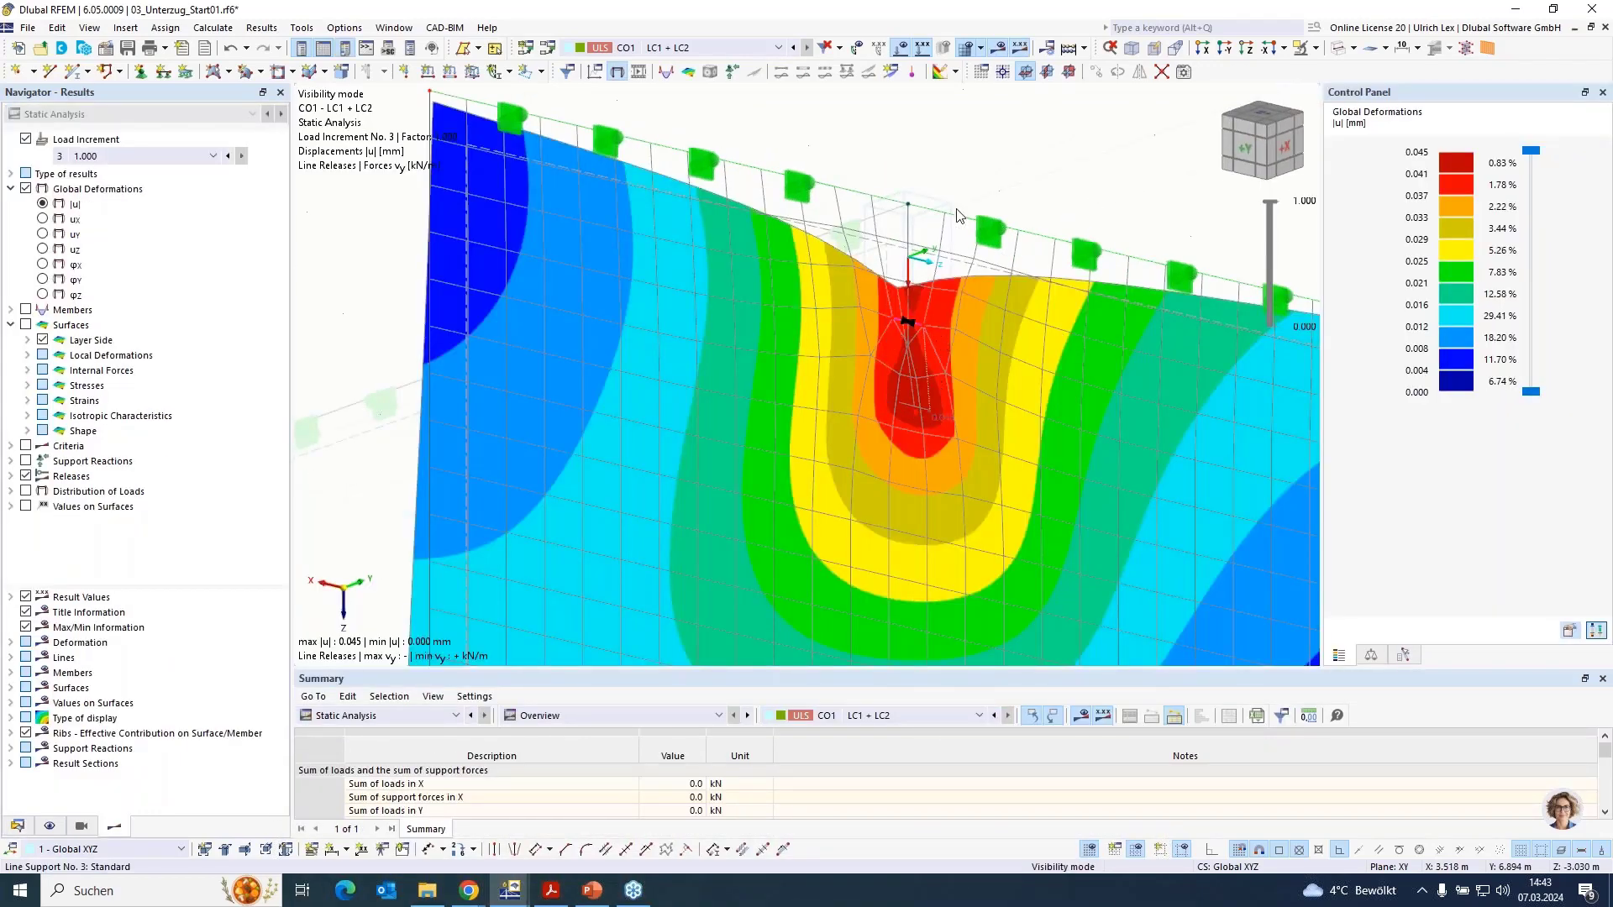
Look at the whole wall from its other side and display the nonlinearity rate ηpl
scroll(897, 331, down, 5)
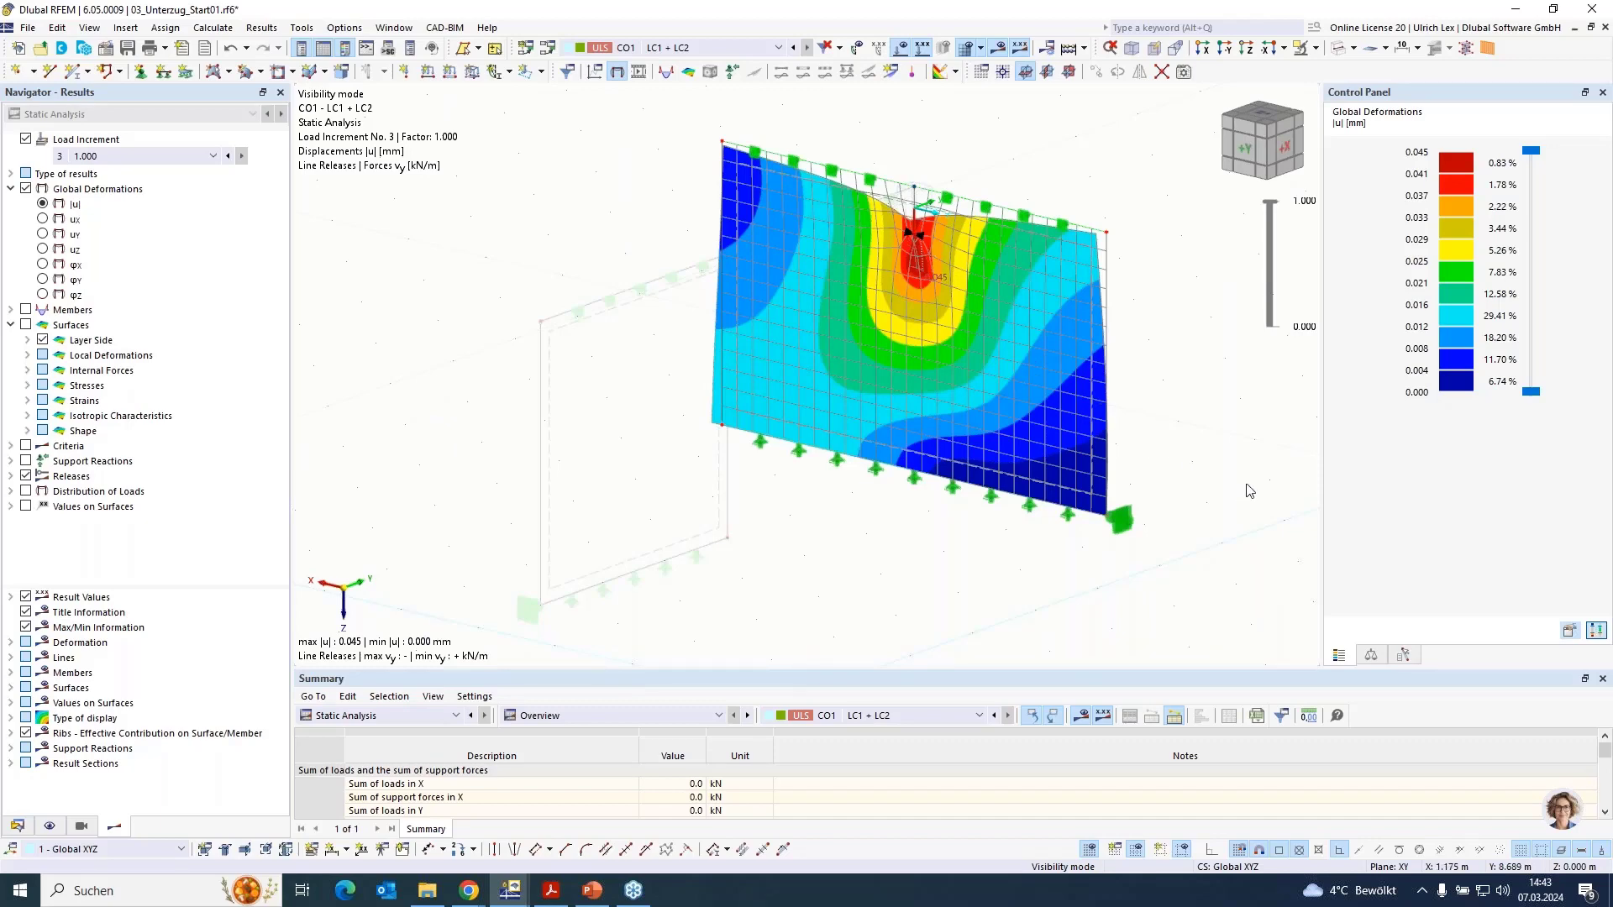
ctrl+middle_drag(1254, 488, 943, 436)
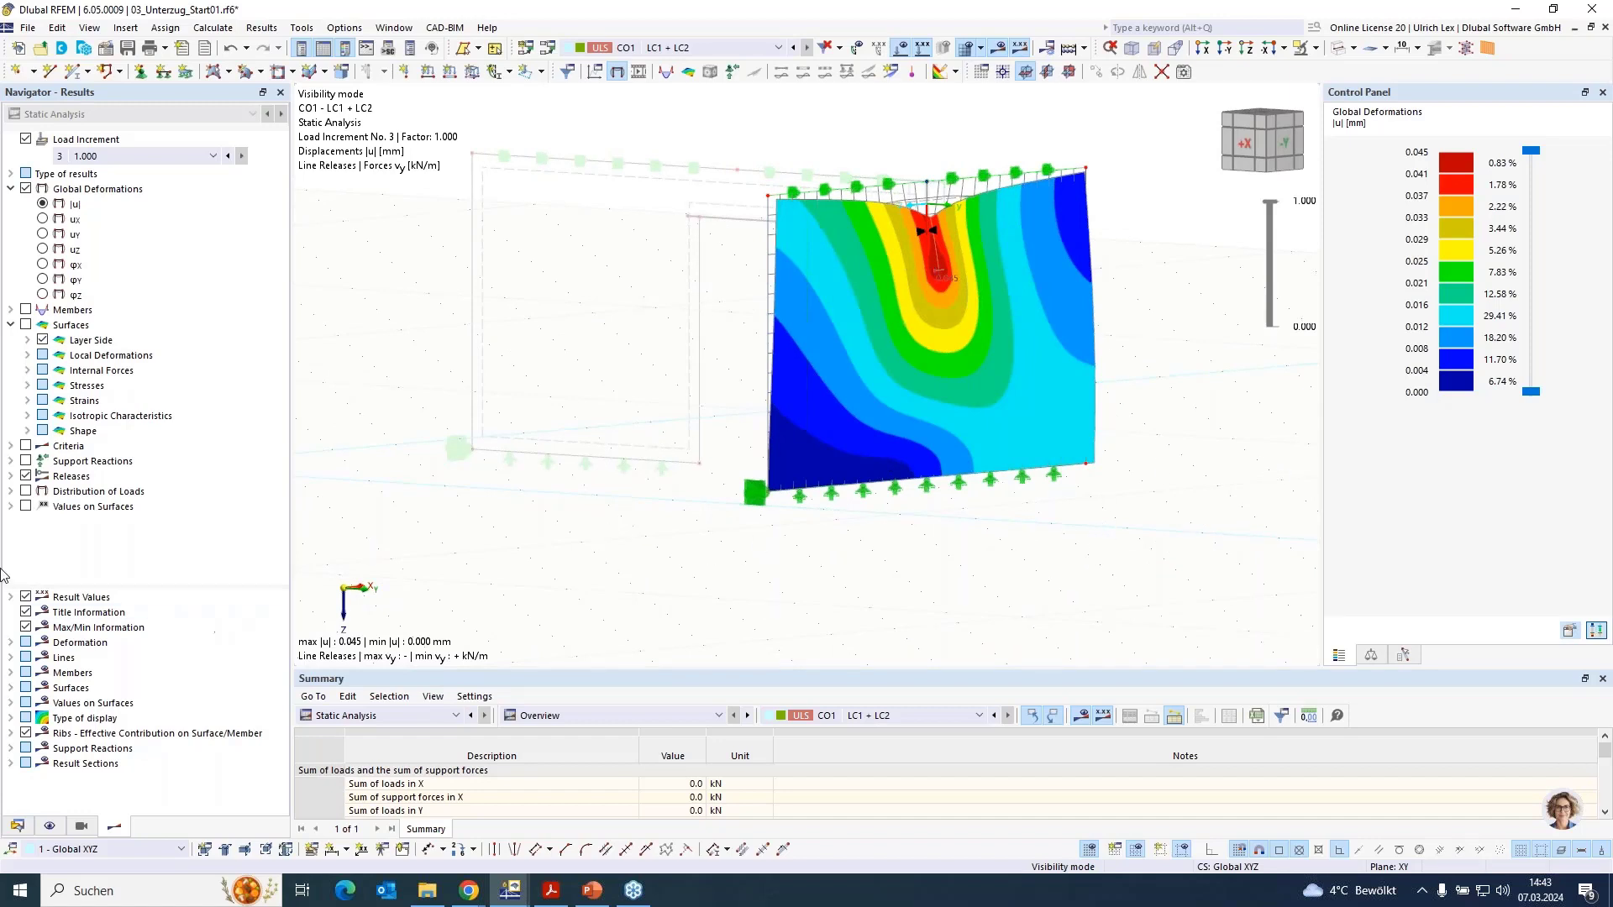
click(25, 446)
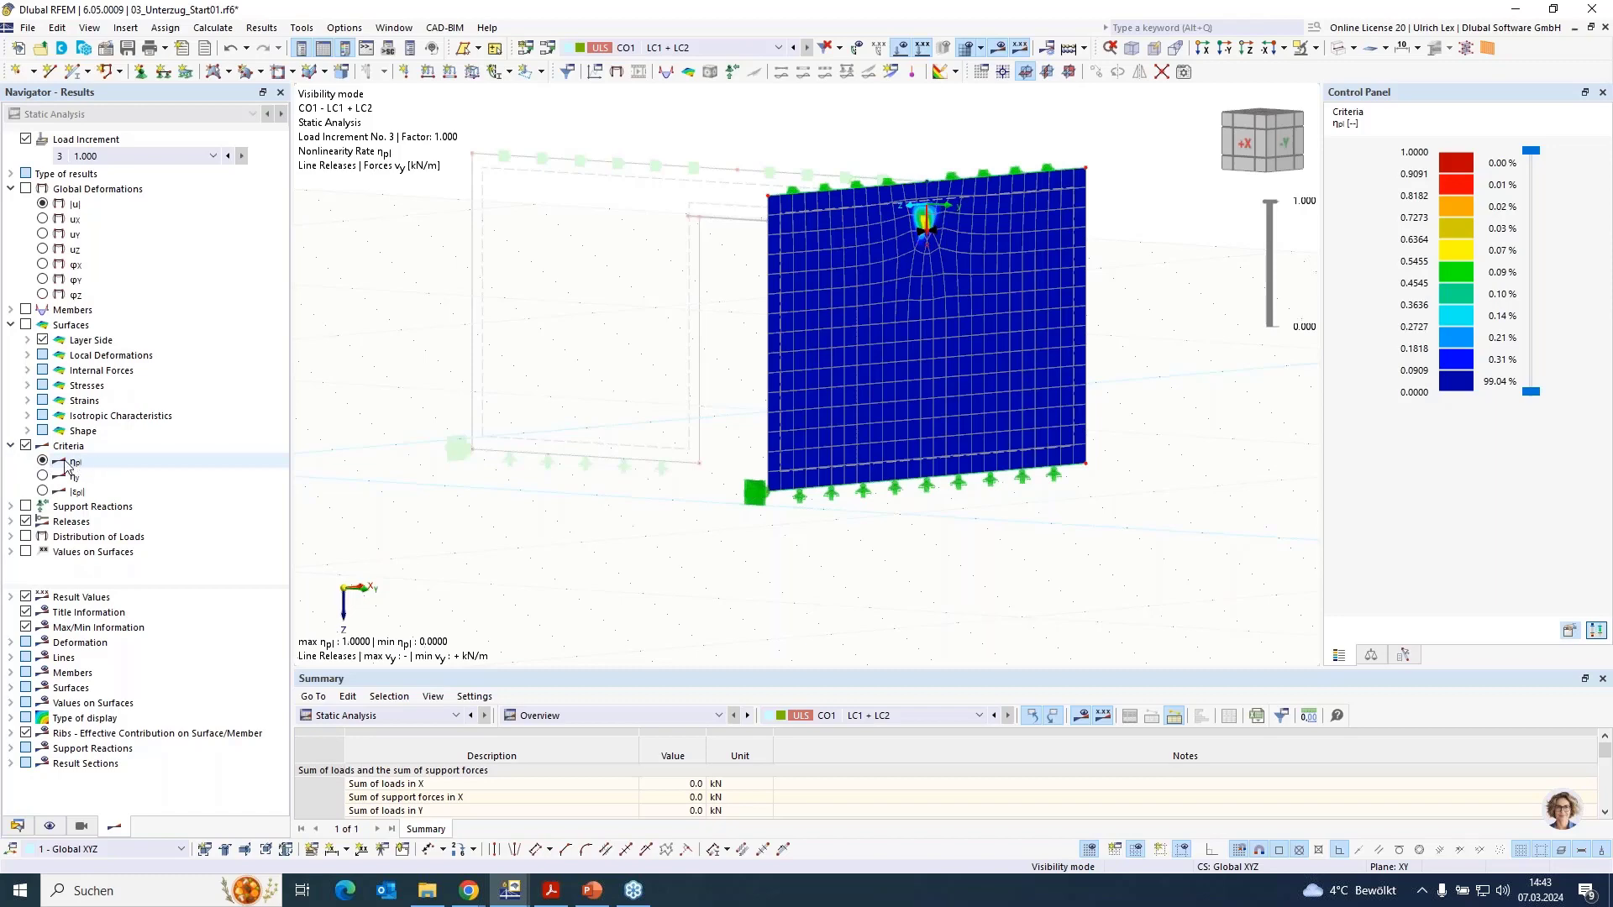
click(65, 460)
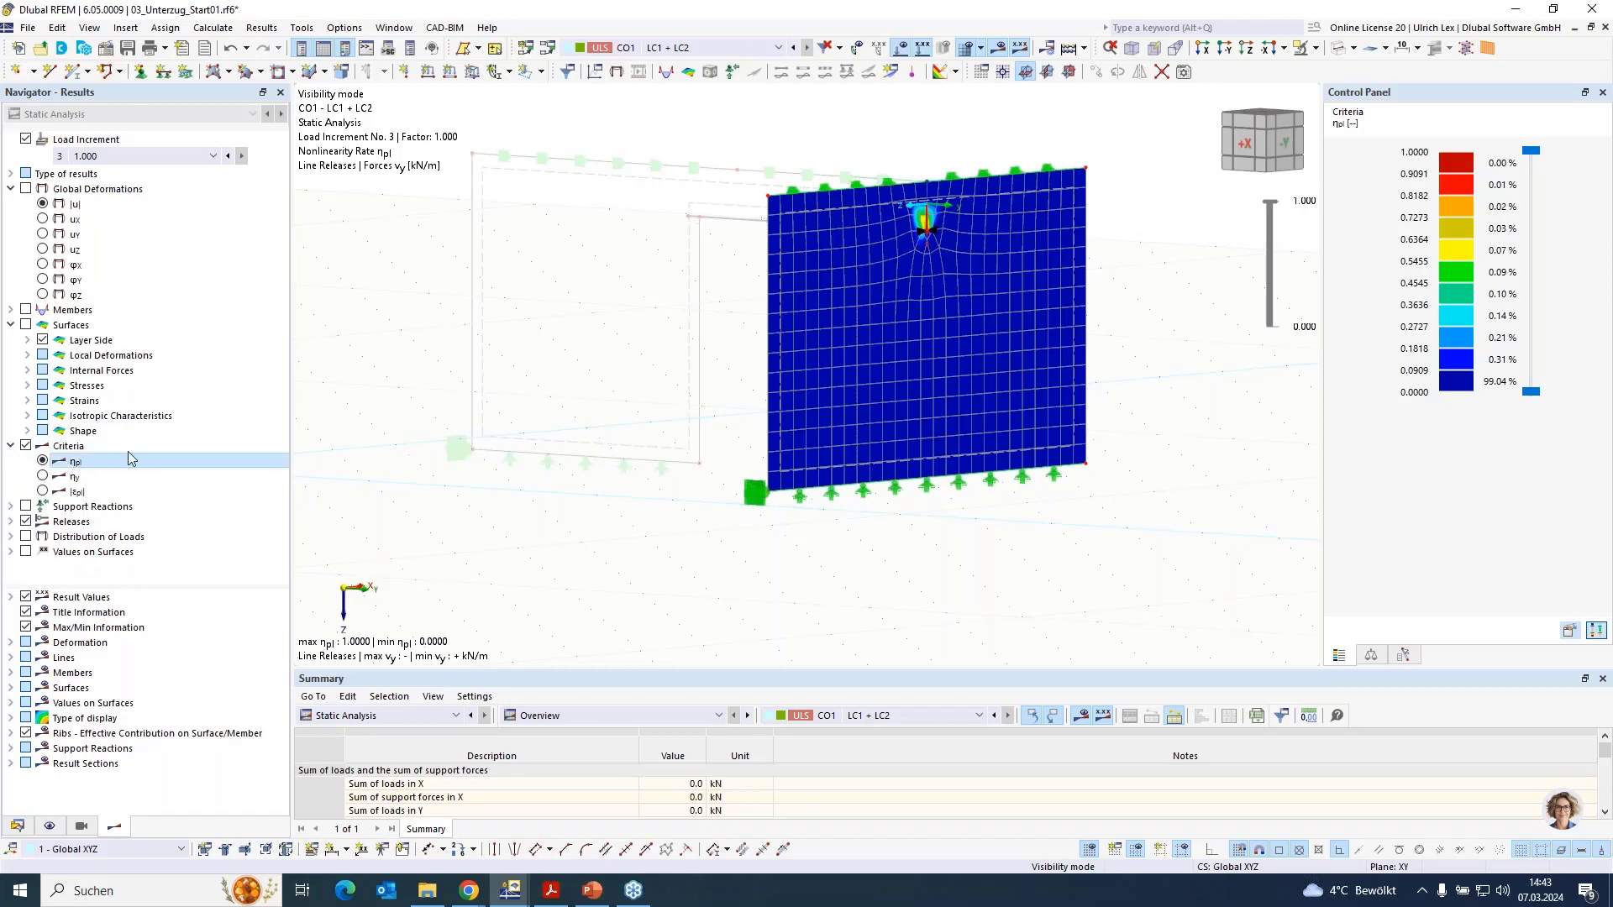
Display the surface principal stresses with their directions α and examine the load spread below the beam support in front view
click(25, 325)
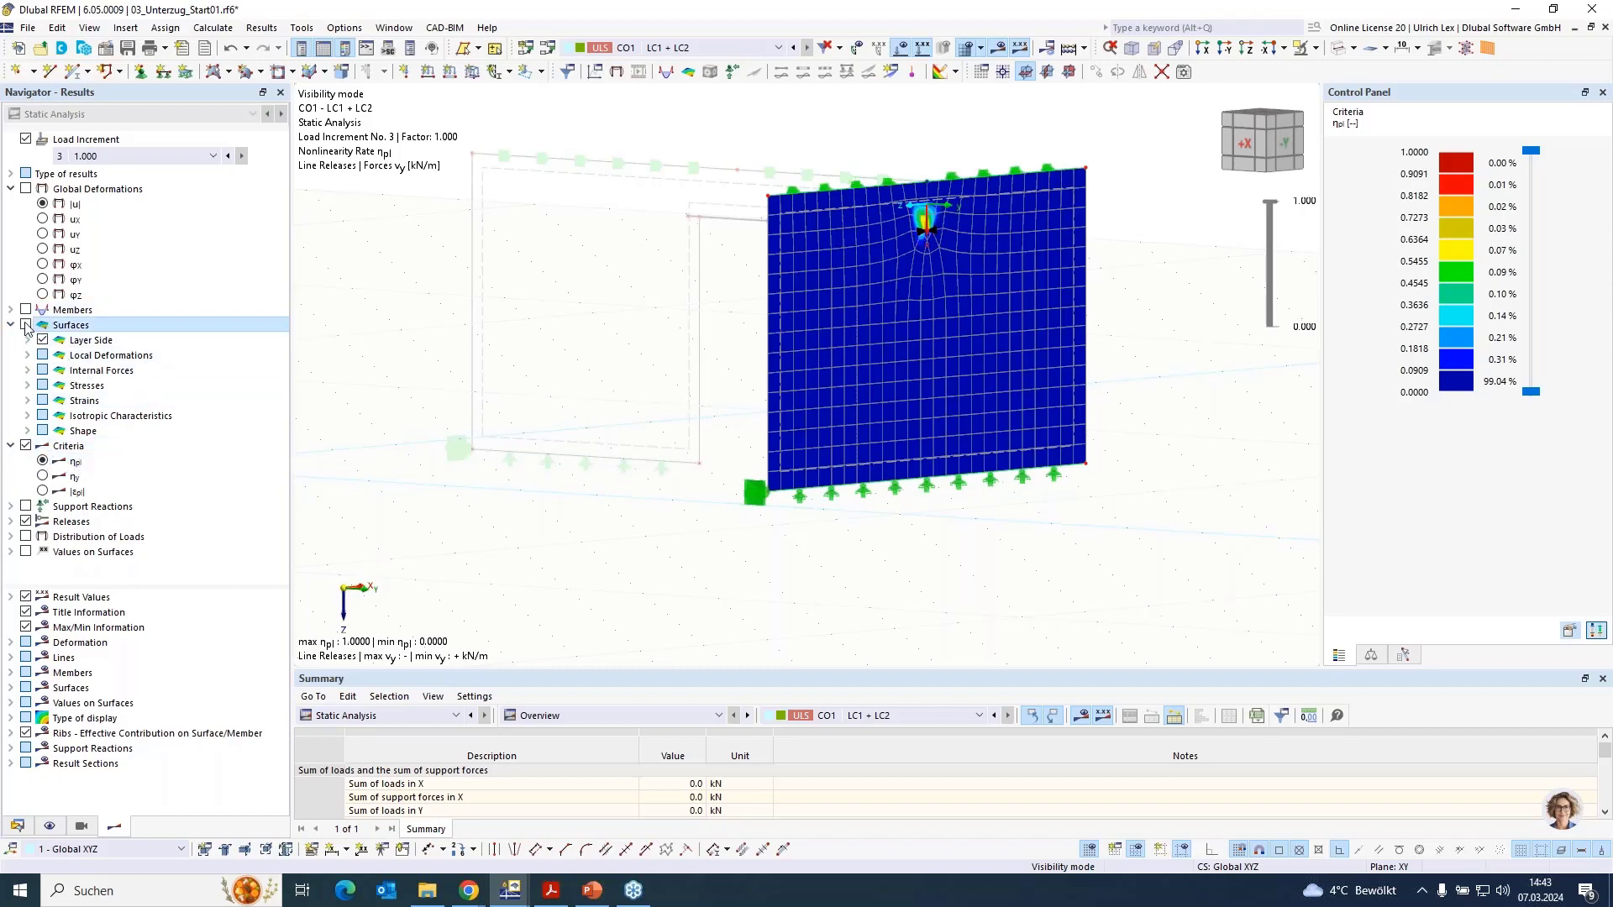
click(28, 370)
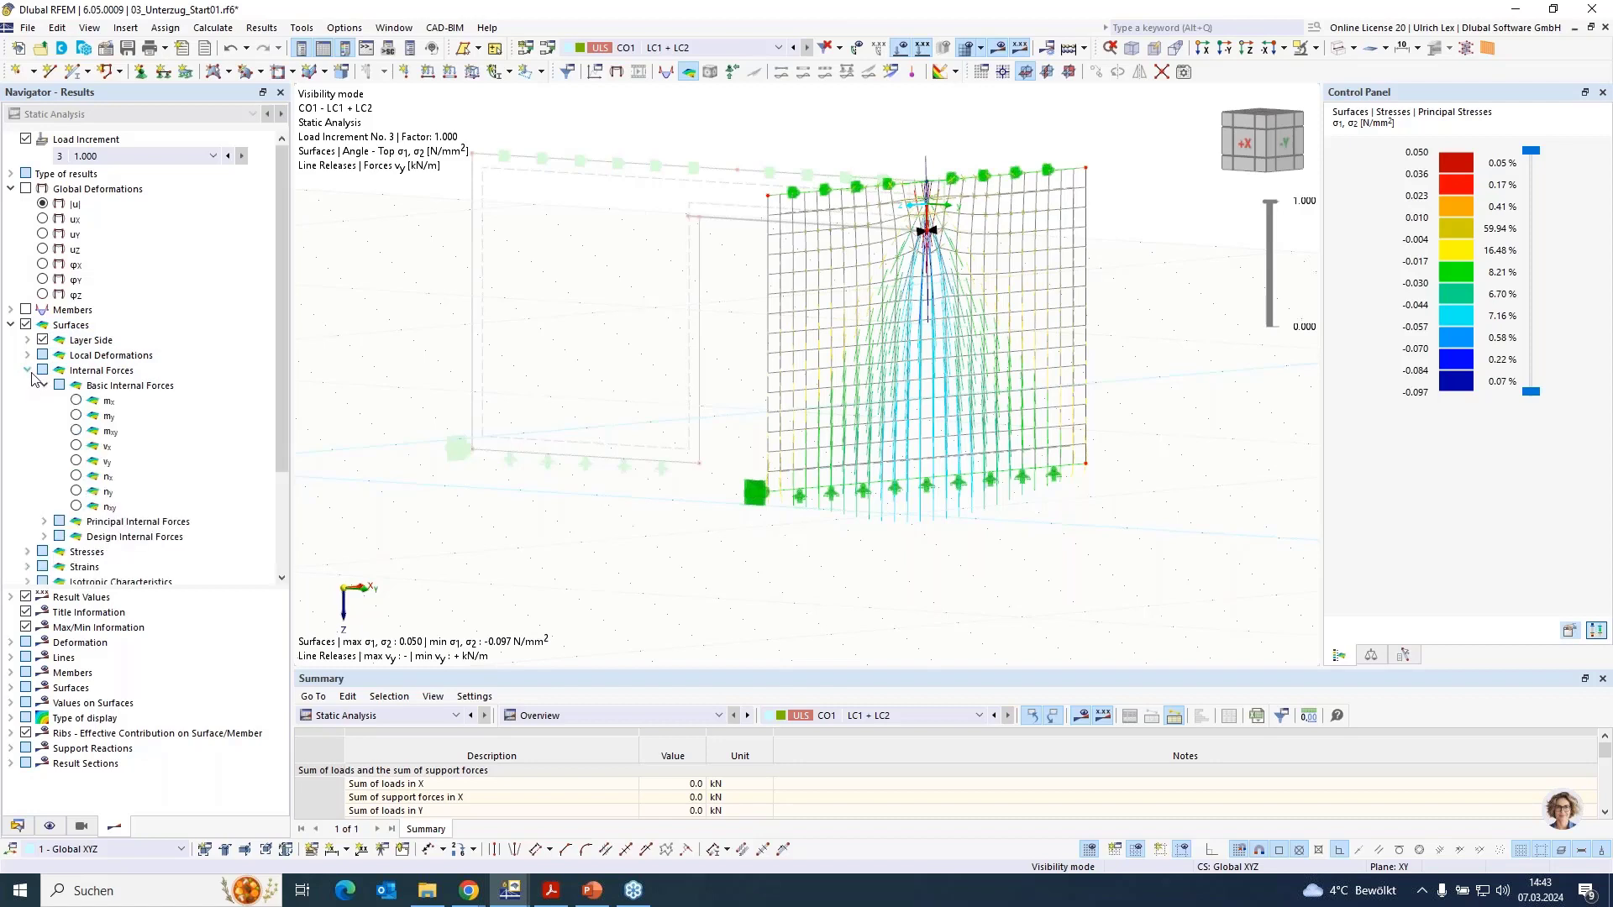
click(28, 372)
click(28, 386)
click(44, 401)
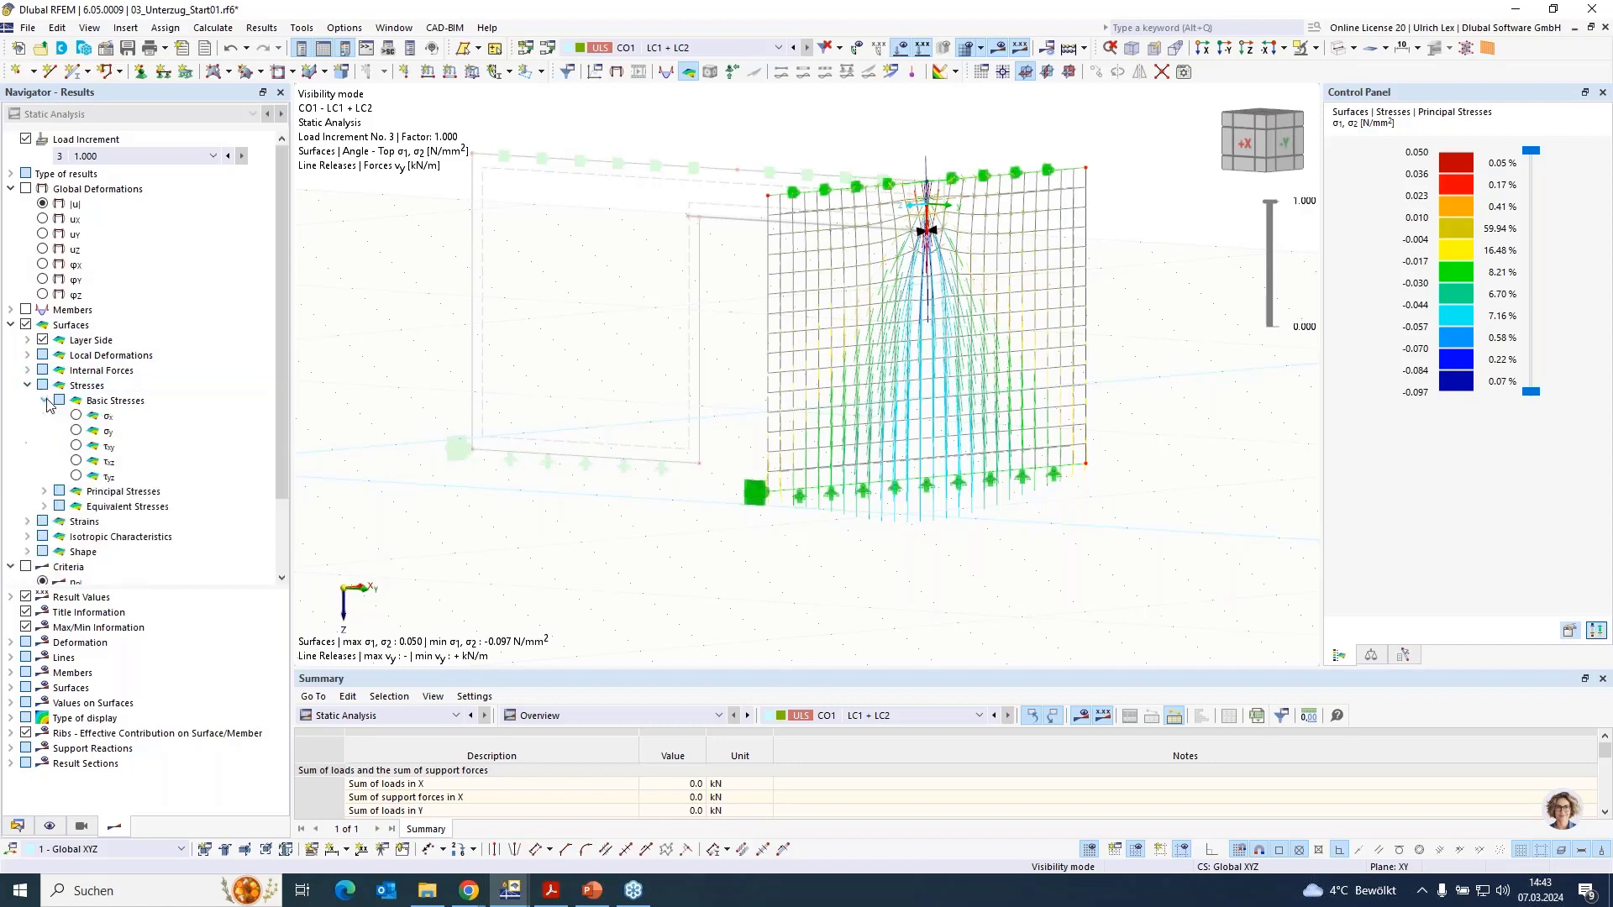
click(44, 401)
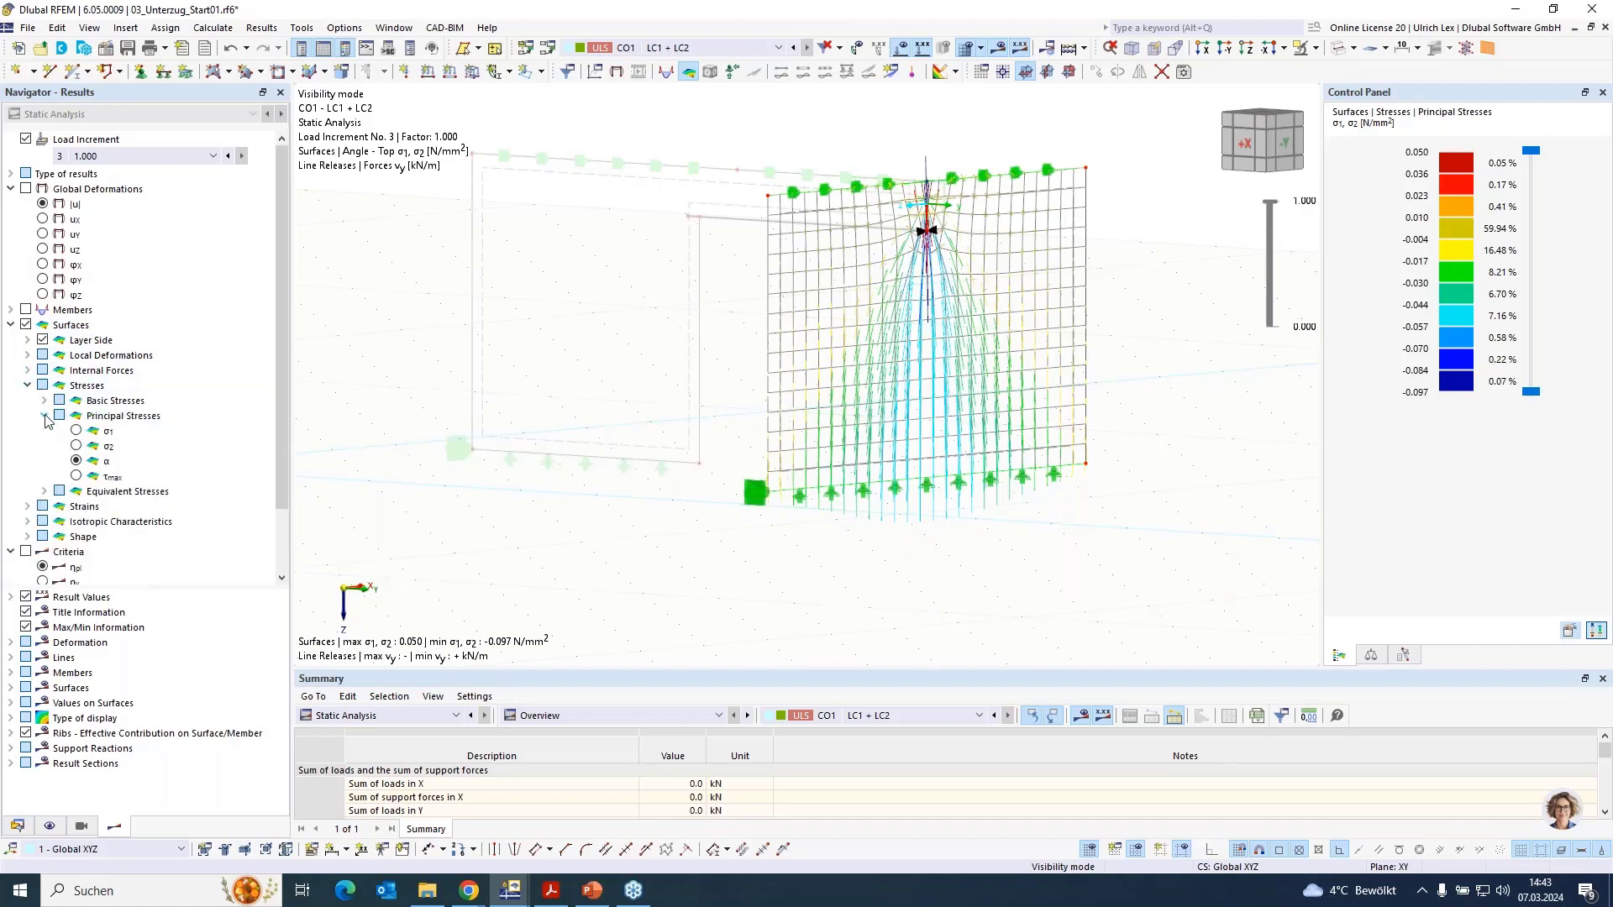
click(45, 416)
ctrl+middle_drag(1004, 512, 835, 512)
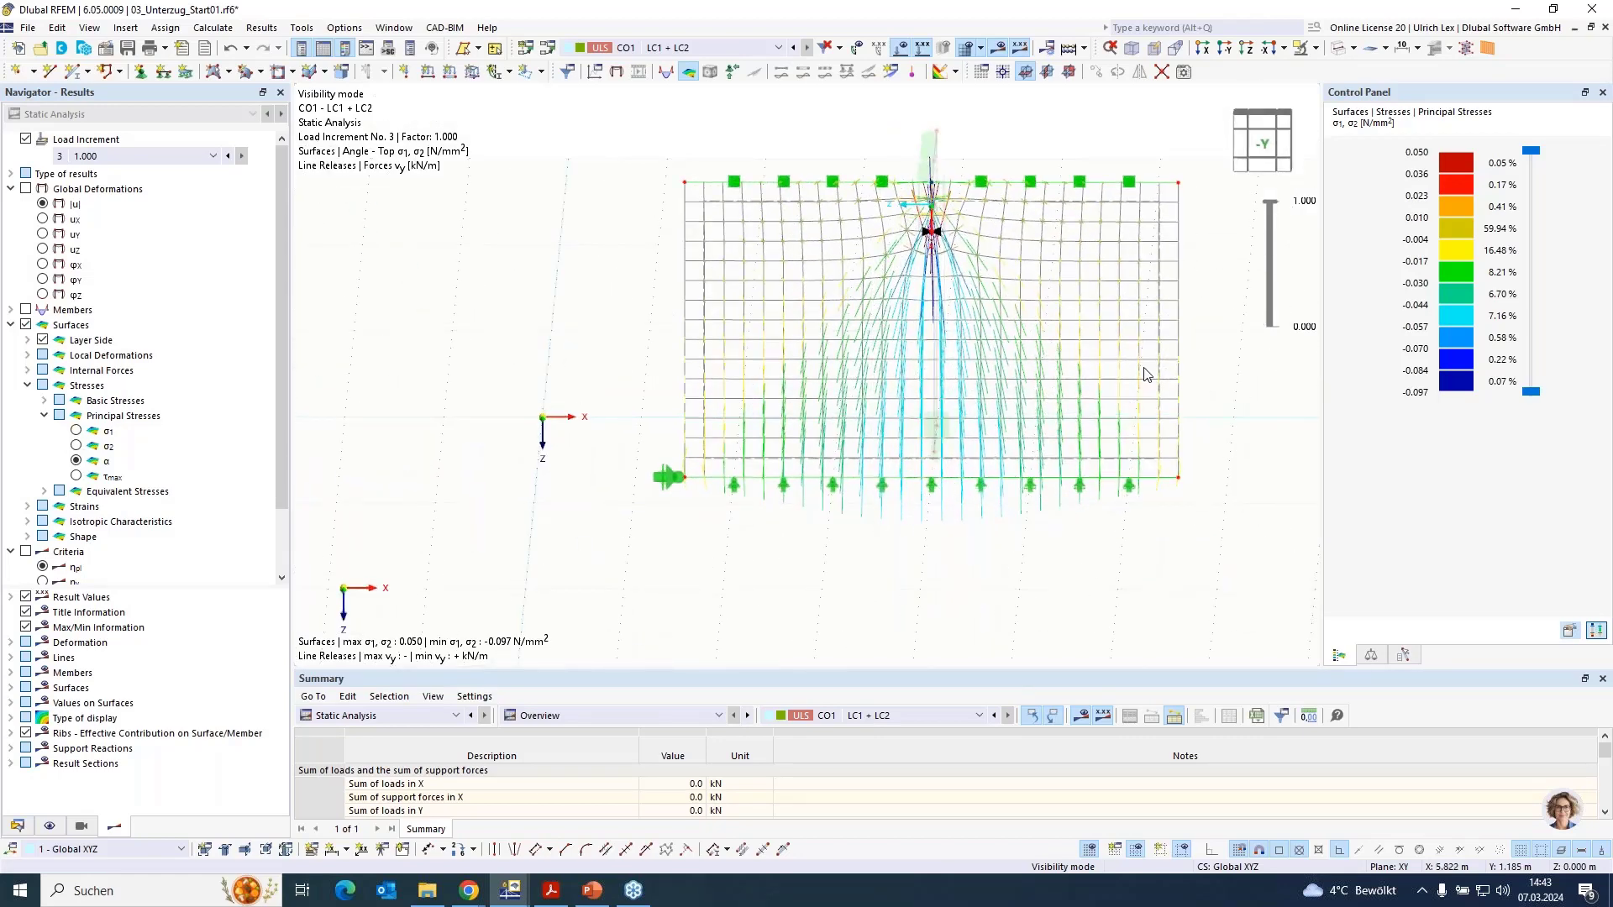
scroll(1205, 239, up, 3)
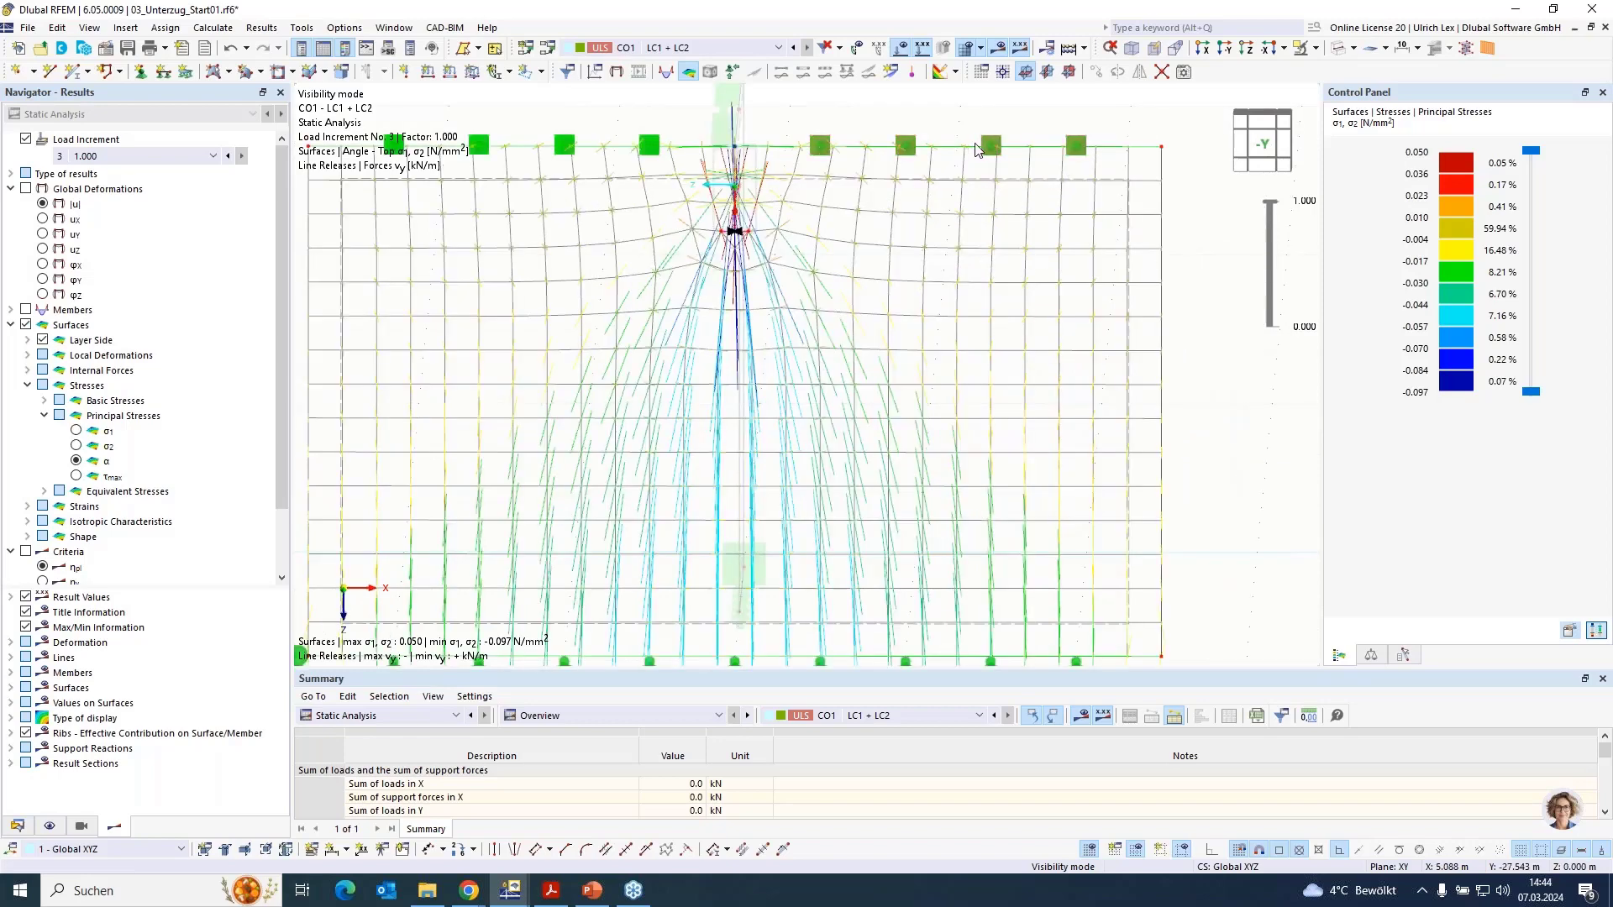
Examine the stress trajectories down to the wall's base and display the support reactions
scroll(970, 155, down, 1)
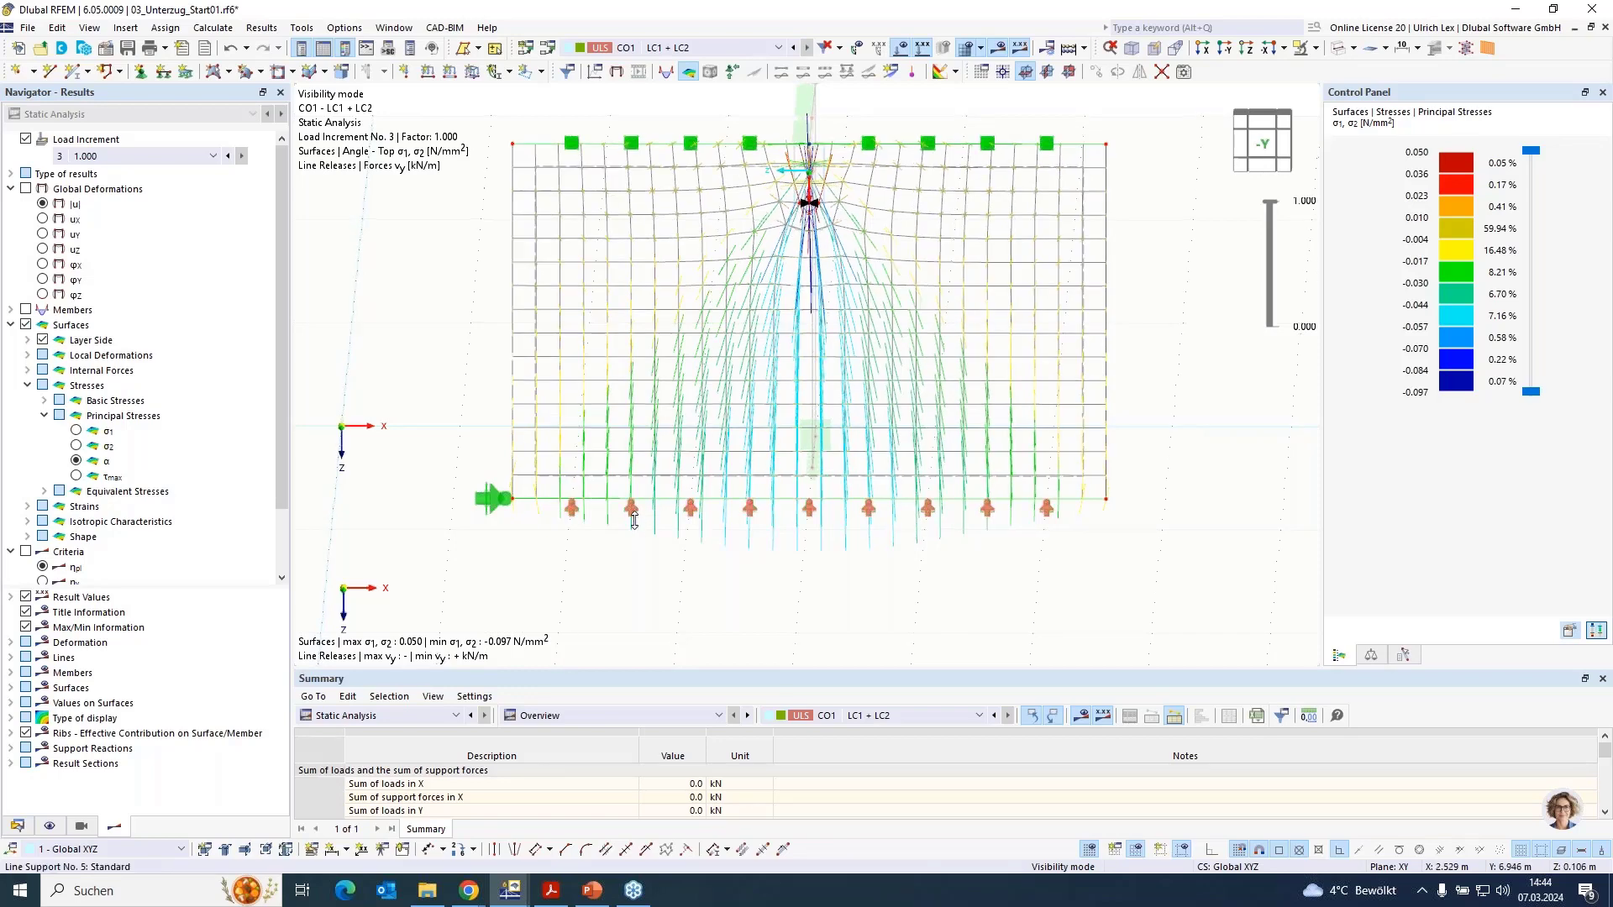
scroll(637, 515, up, 1)
ctrl+middle_drag(768, 576, 831, 576)
scroll(96, 572, down, 2)
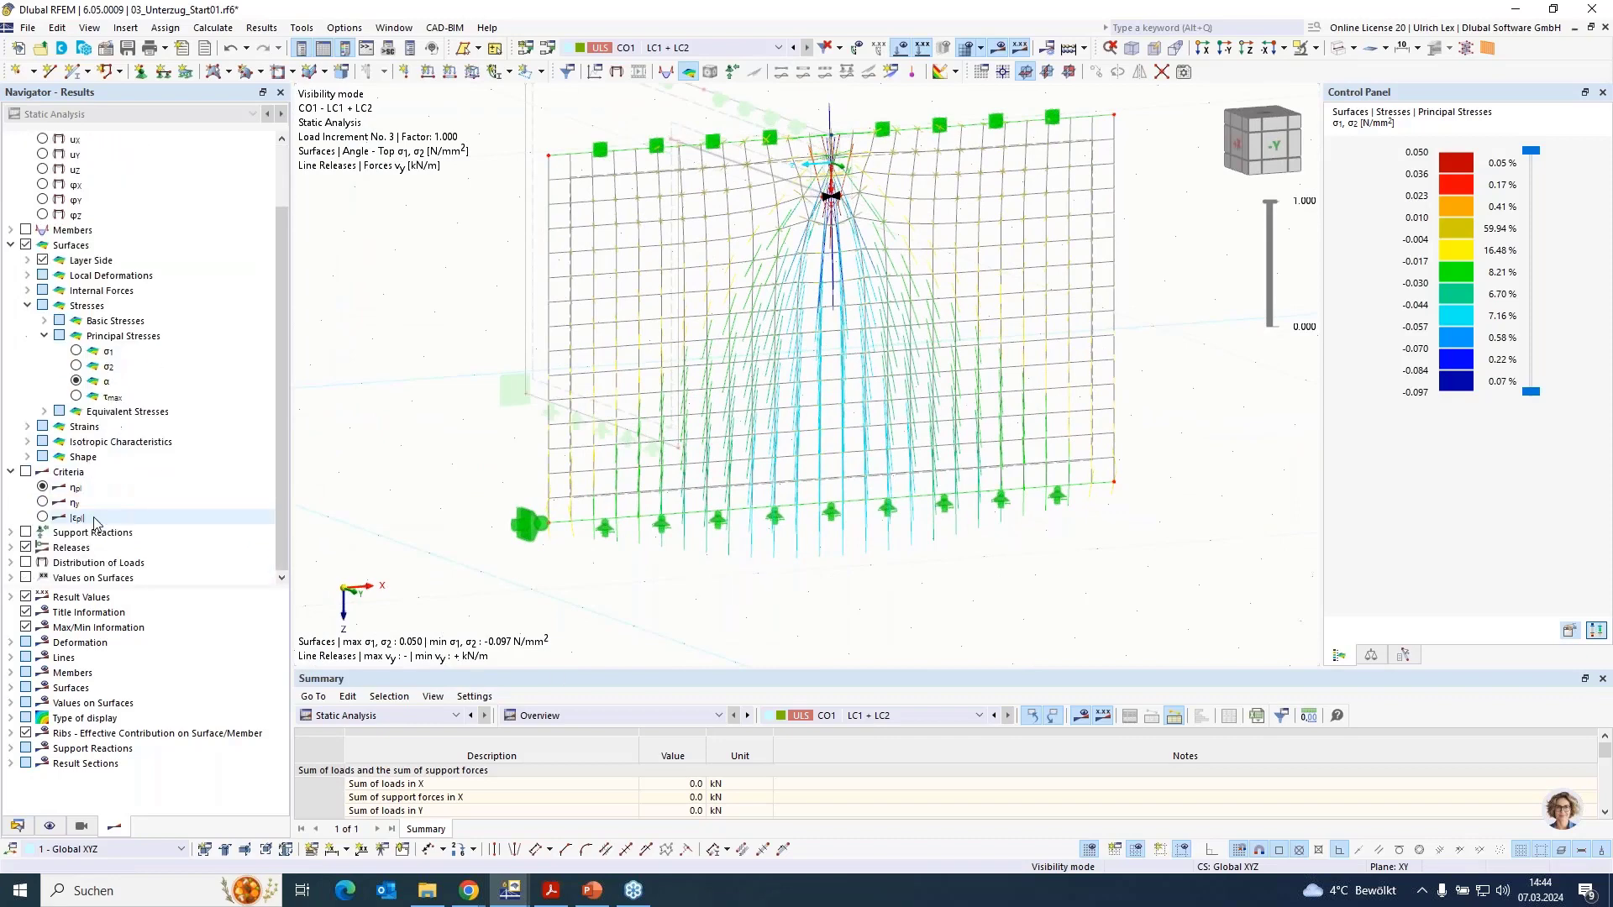
click(26, 532)
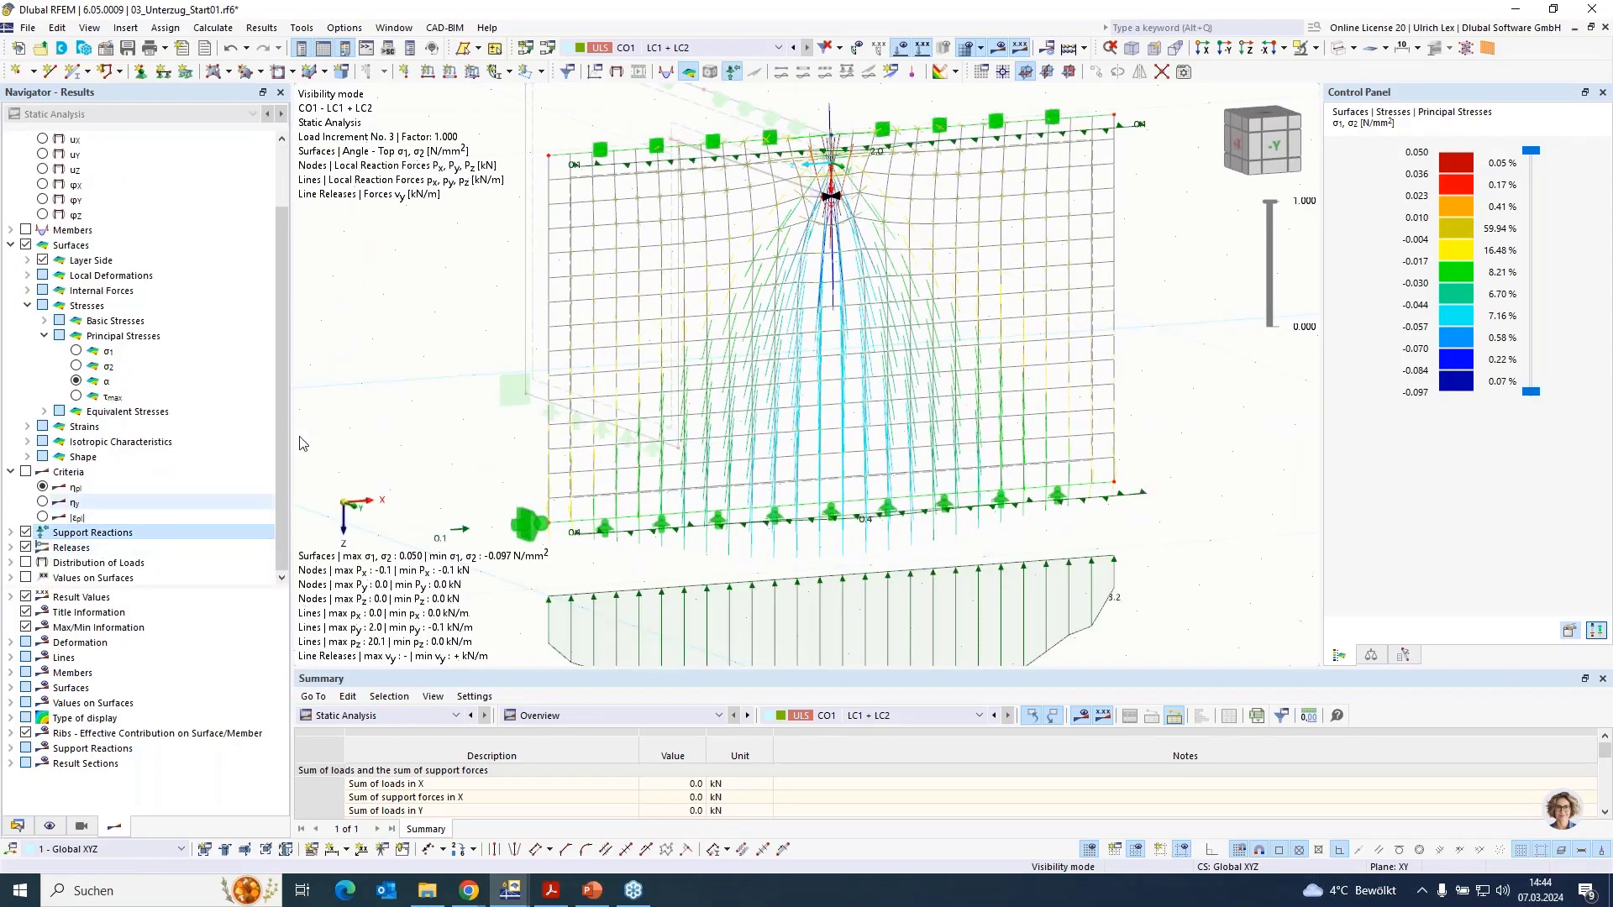
Examine the distribution of support reactions along the isolated wall's base in front view and at an angle
scroll(665, 243, down, 2)
ctrl+middle_drag(665, 243, 701, 373)
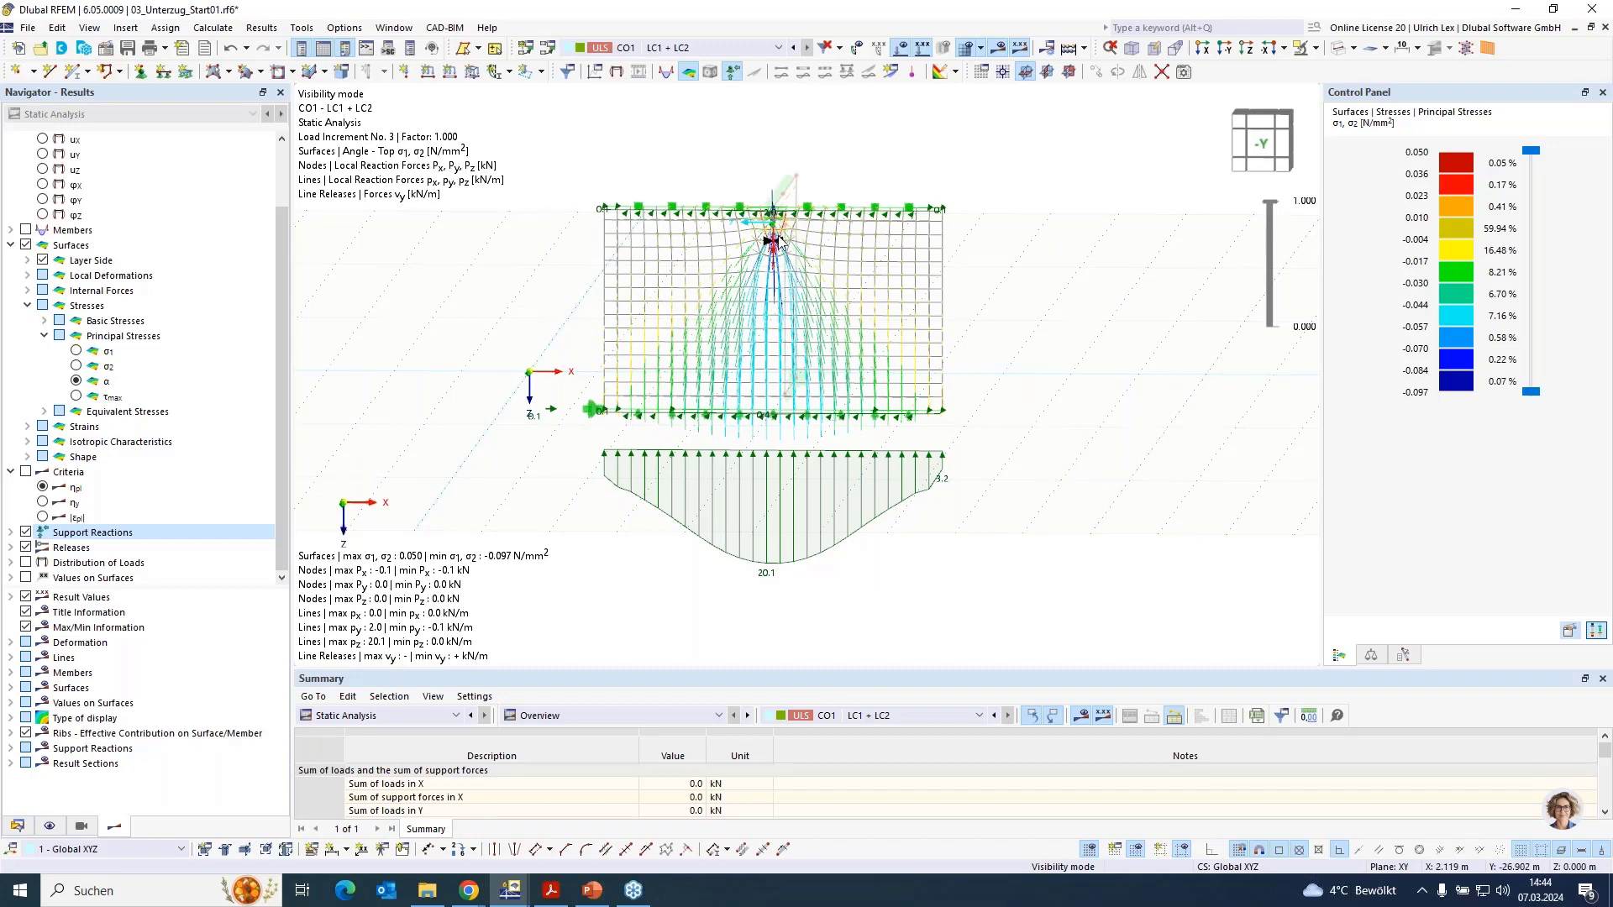
scroll(667, 542, up, 1)
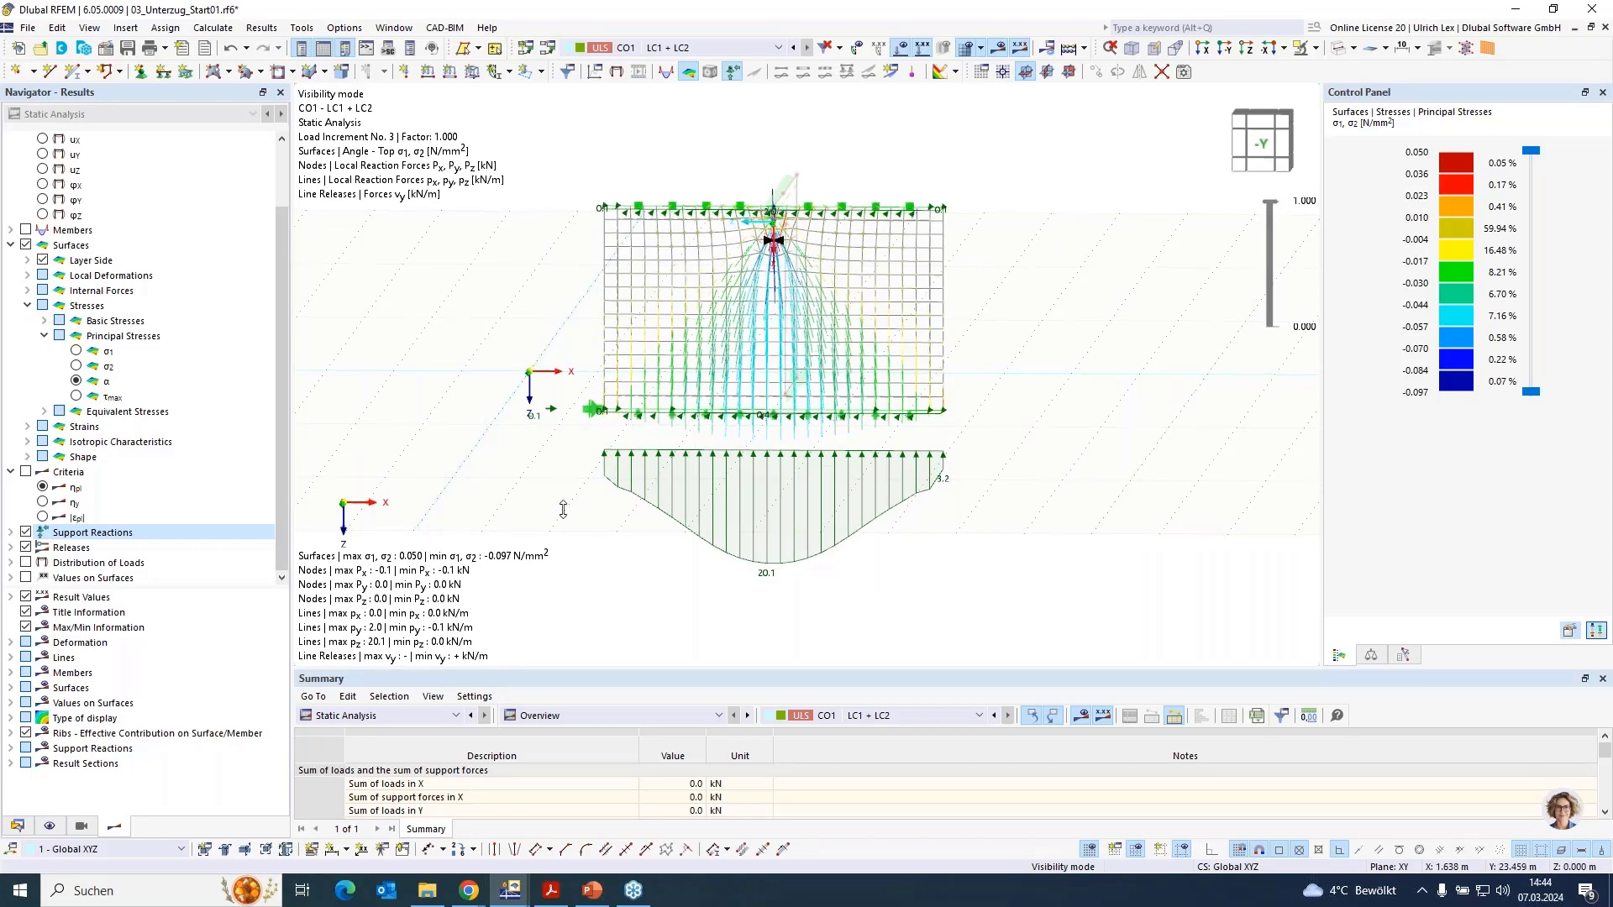
ctrl+middle_drag(667, 542, 923, 563)
middle_drag(666, 349, 834, 388)
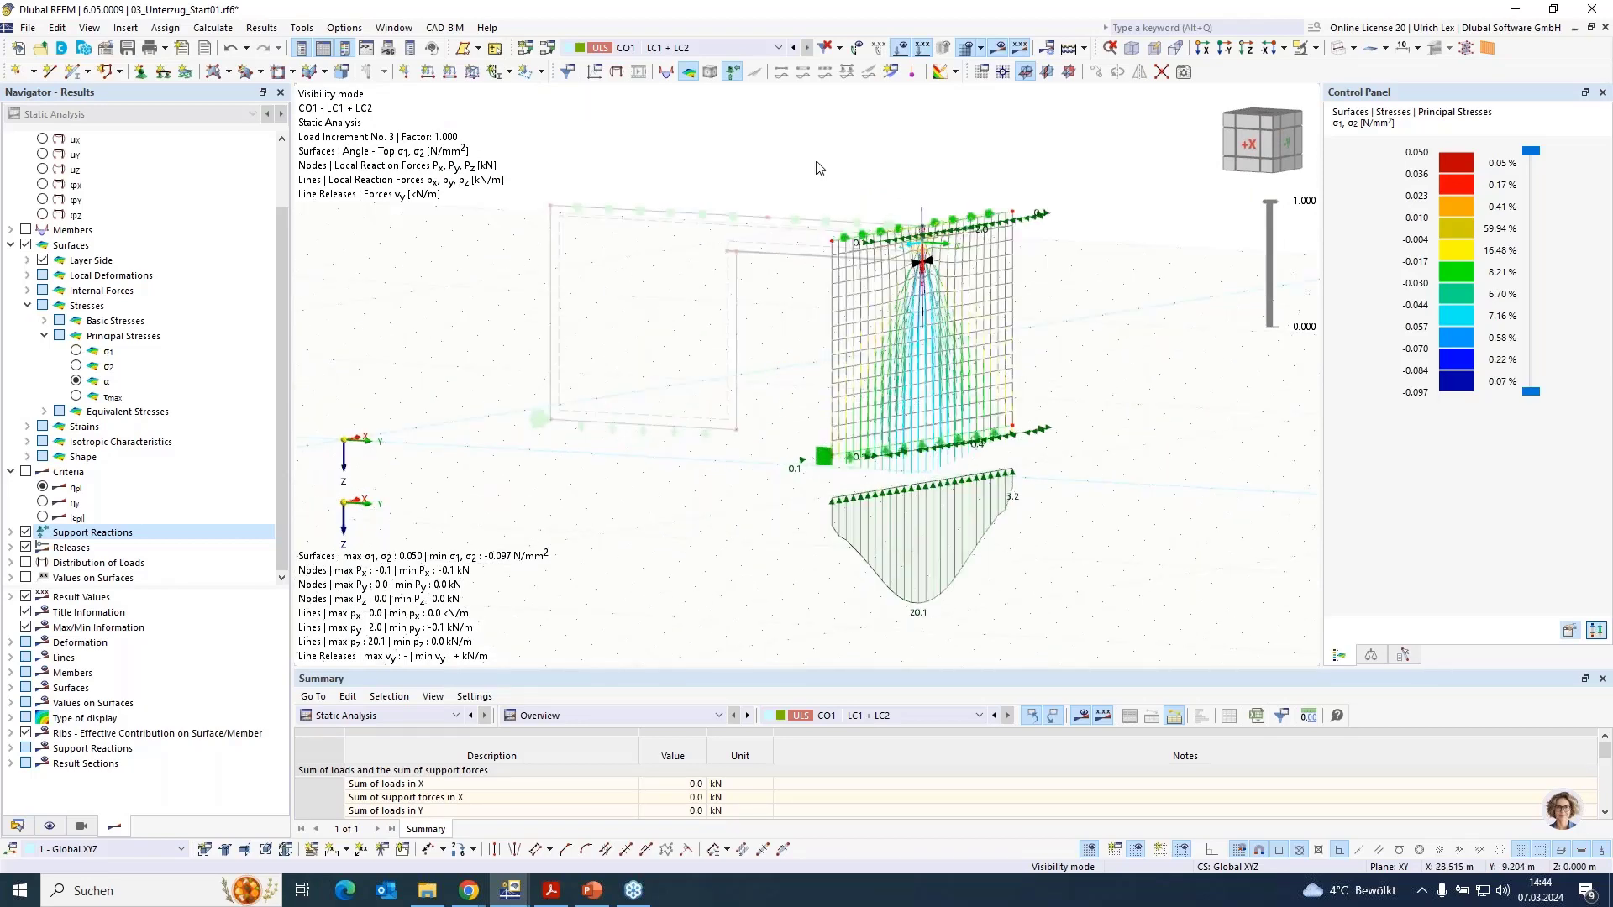
Cancel the visibility mode to show the whole model and inspect the principal stress directions at the beam's bearing on the longitudinal wall
click(1315, 48)
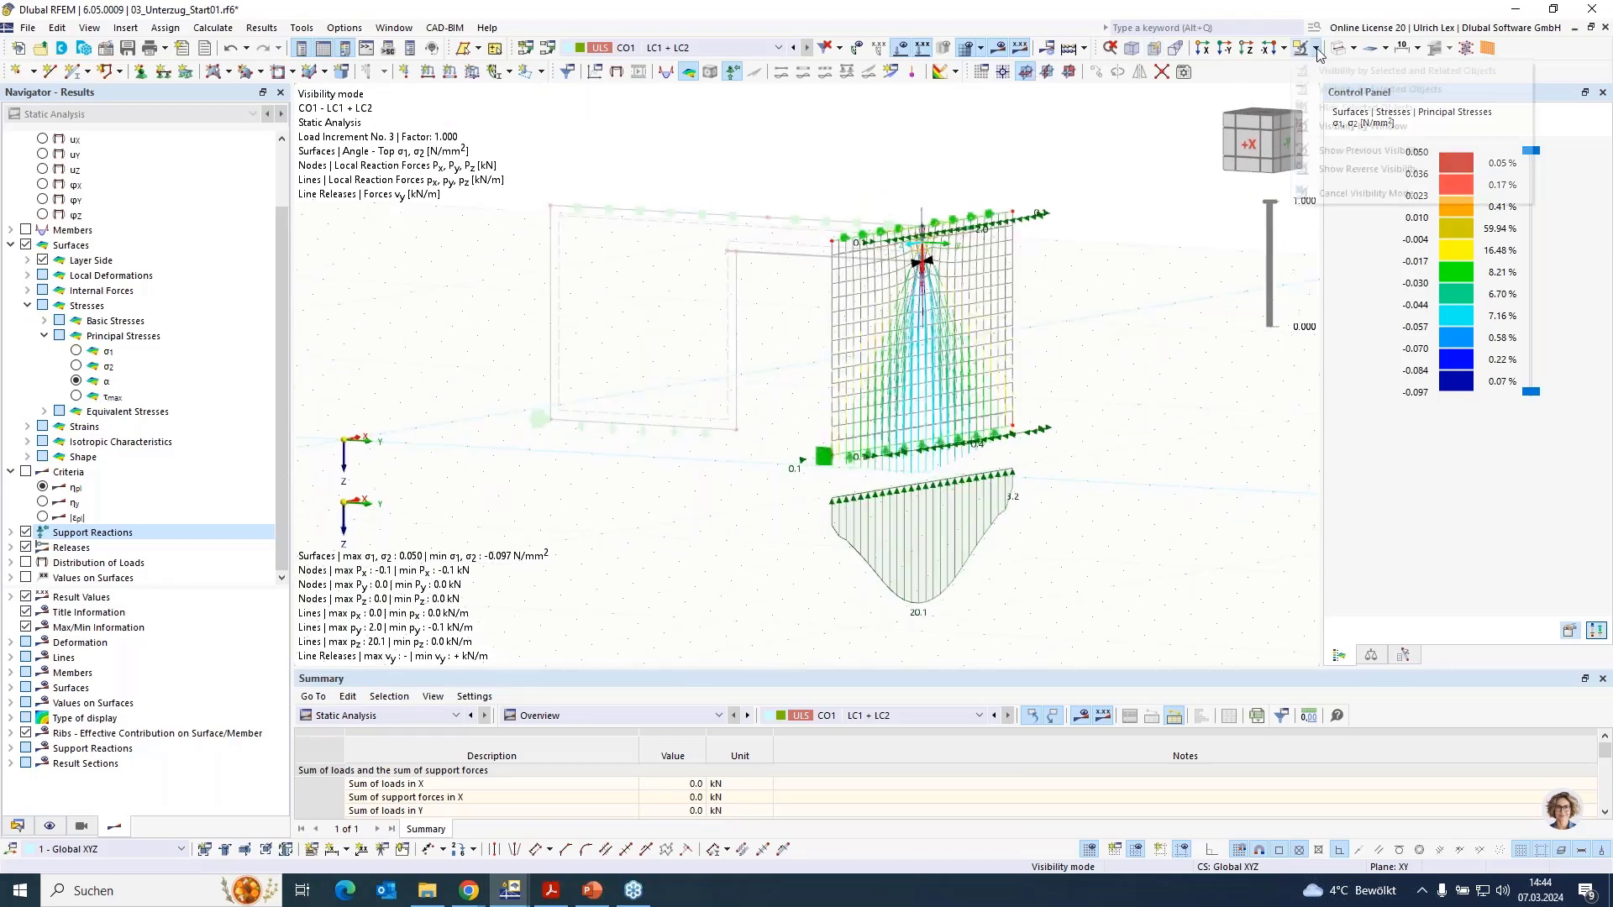
click(1352, 194)
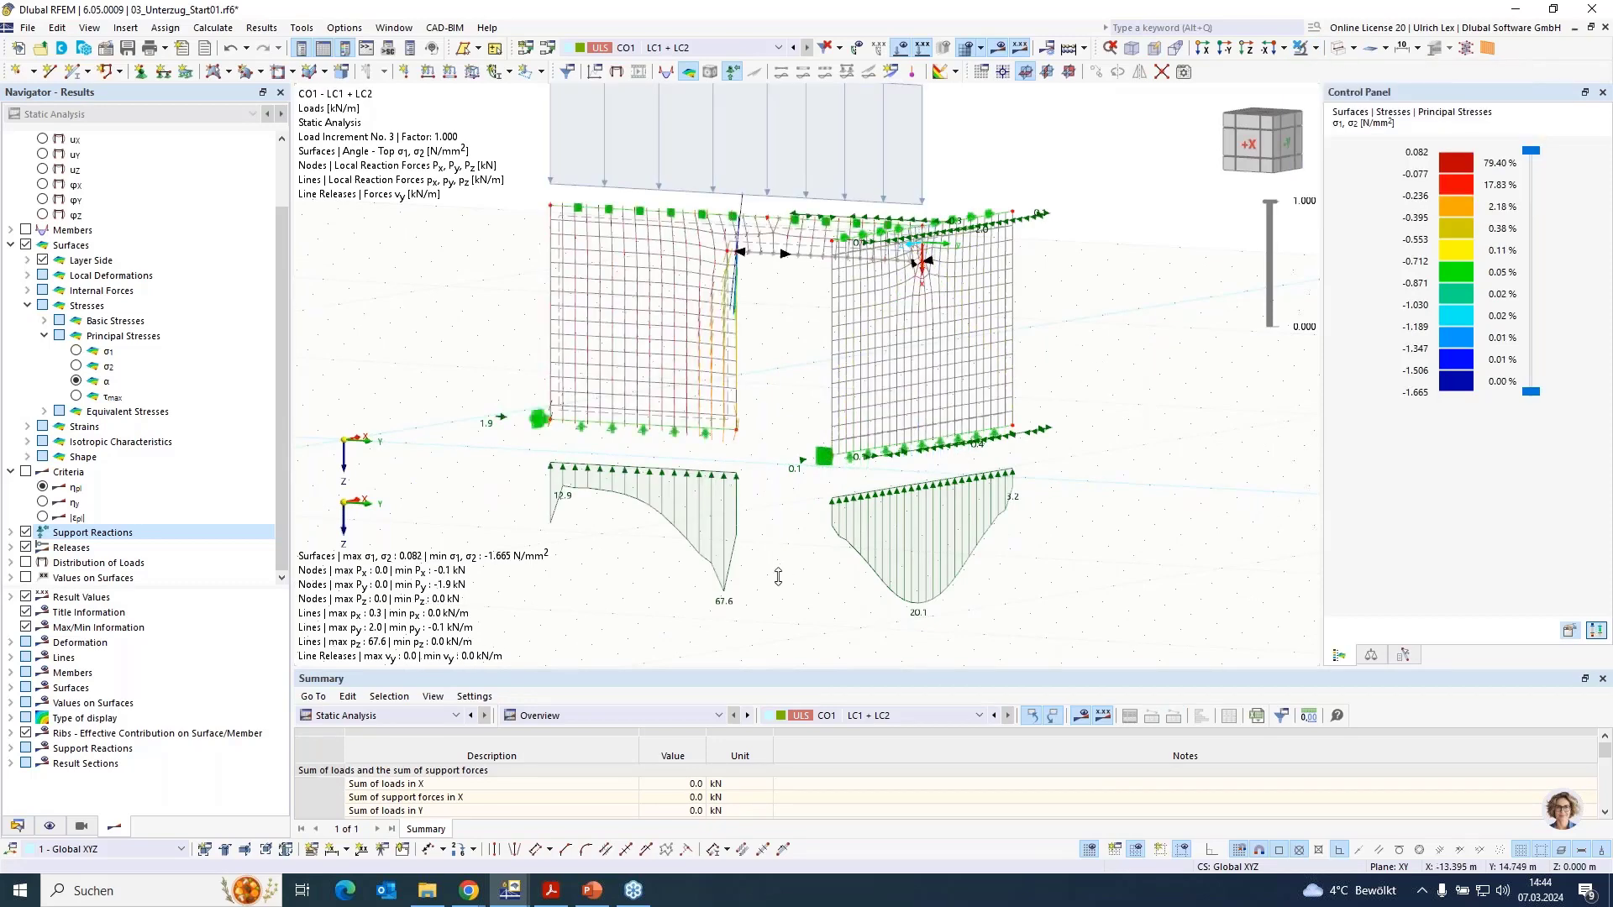
ctrl+middle_drag(783, 582, 1234, 606)
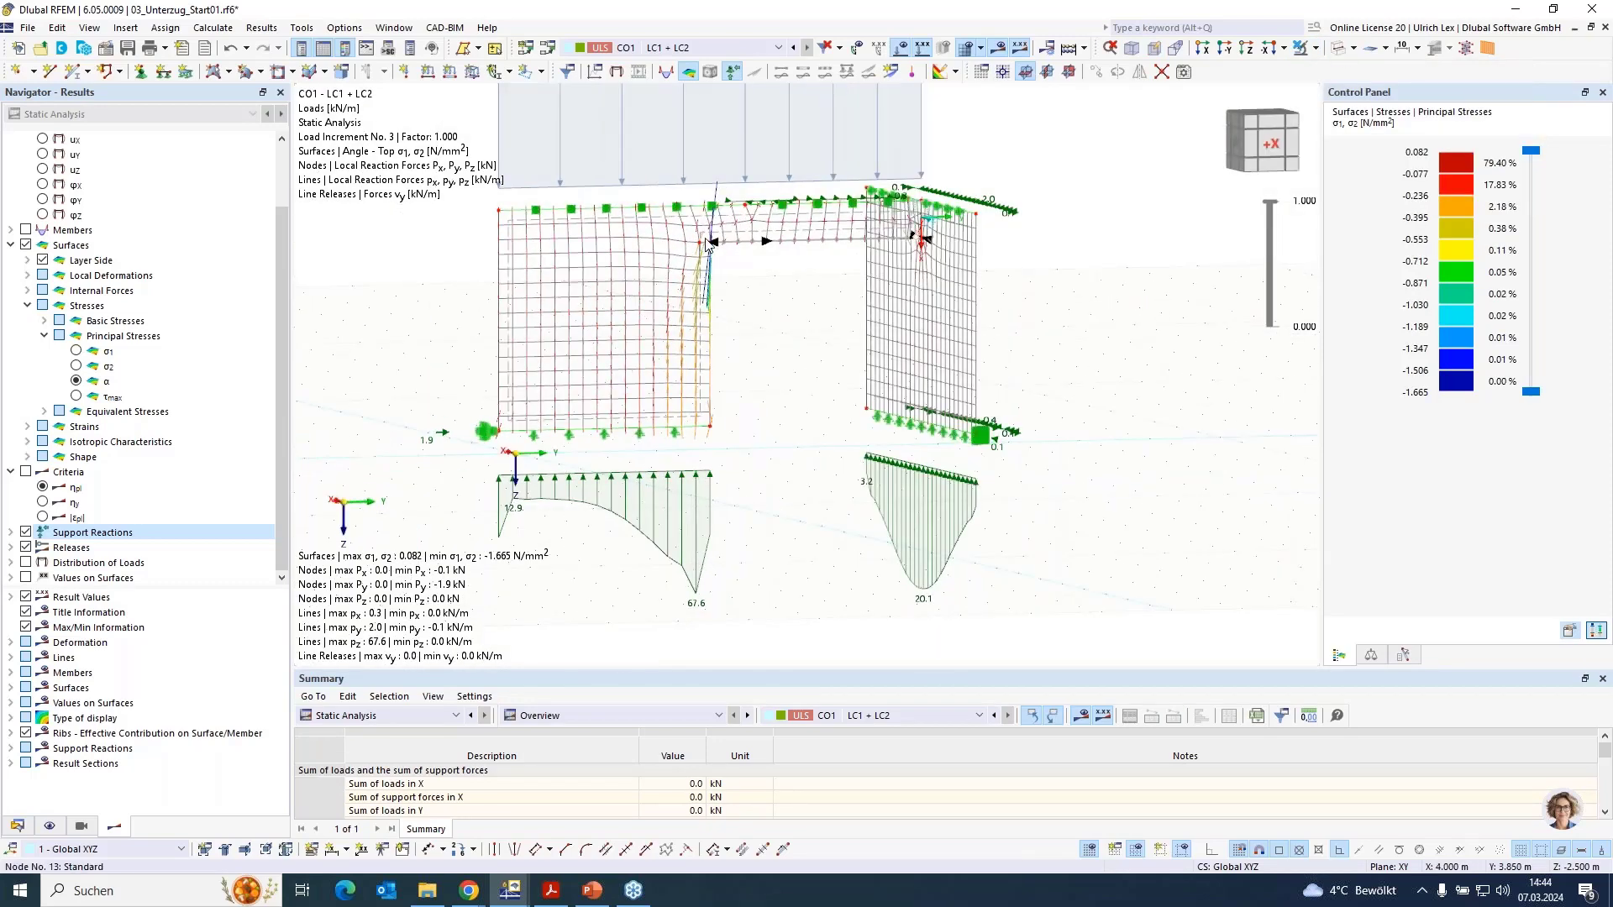
scroll(703, 244, up, 4)
scroll(698, 228, up, 3)
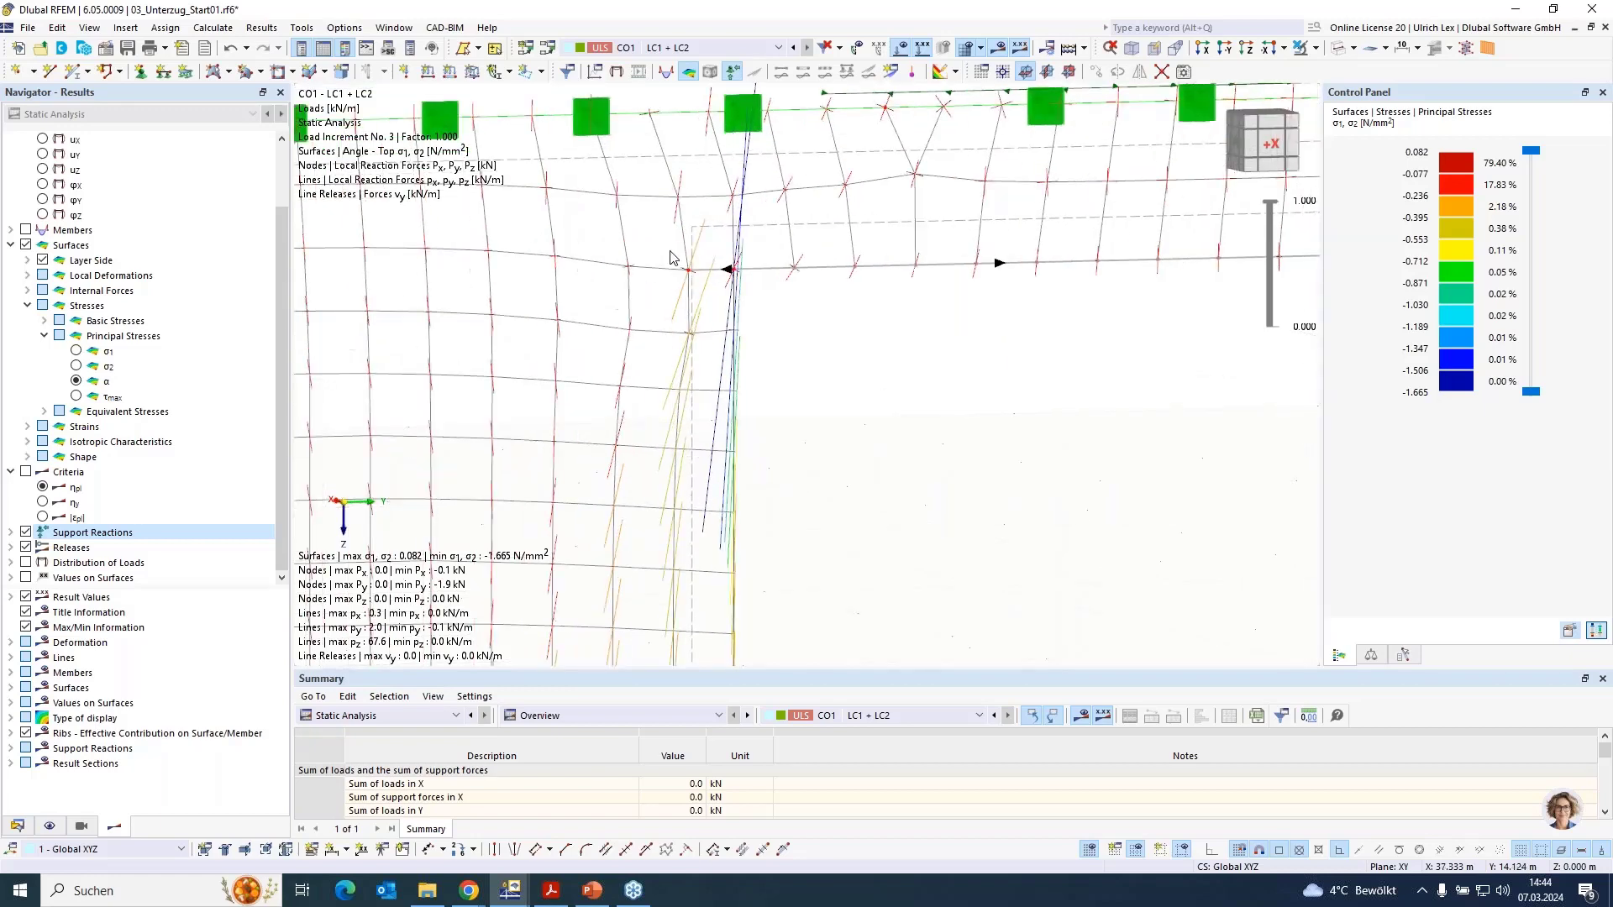
Show the model as solid and examine the longitudinal wall's vertical opening edge from the beam bearing down to the base
click(1338, 48)
scroll(673, 200, down, 3)
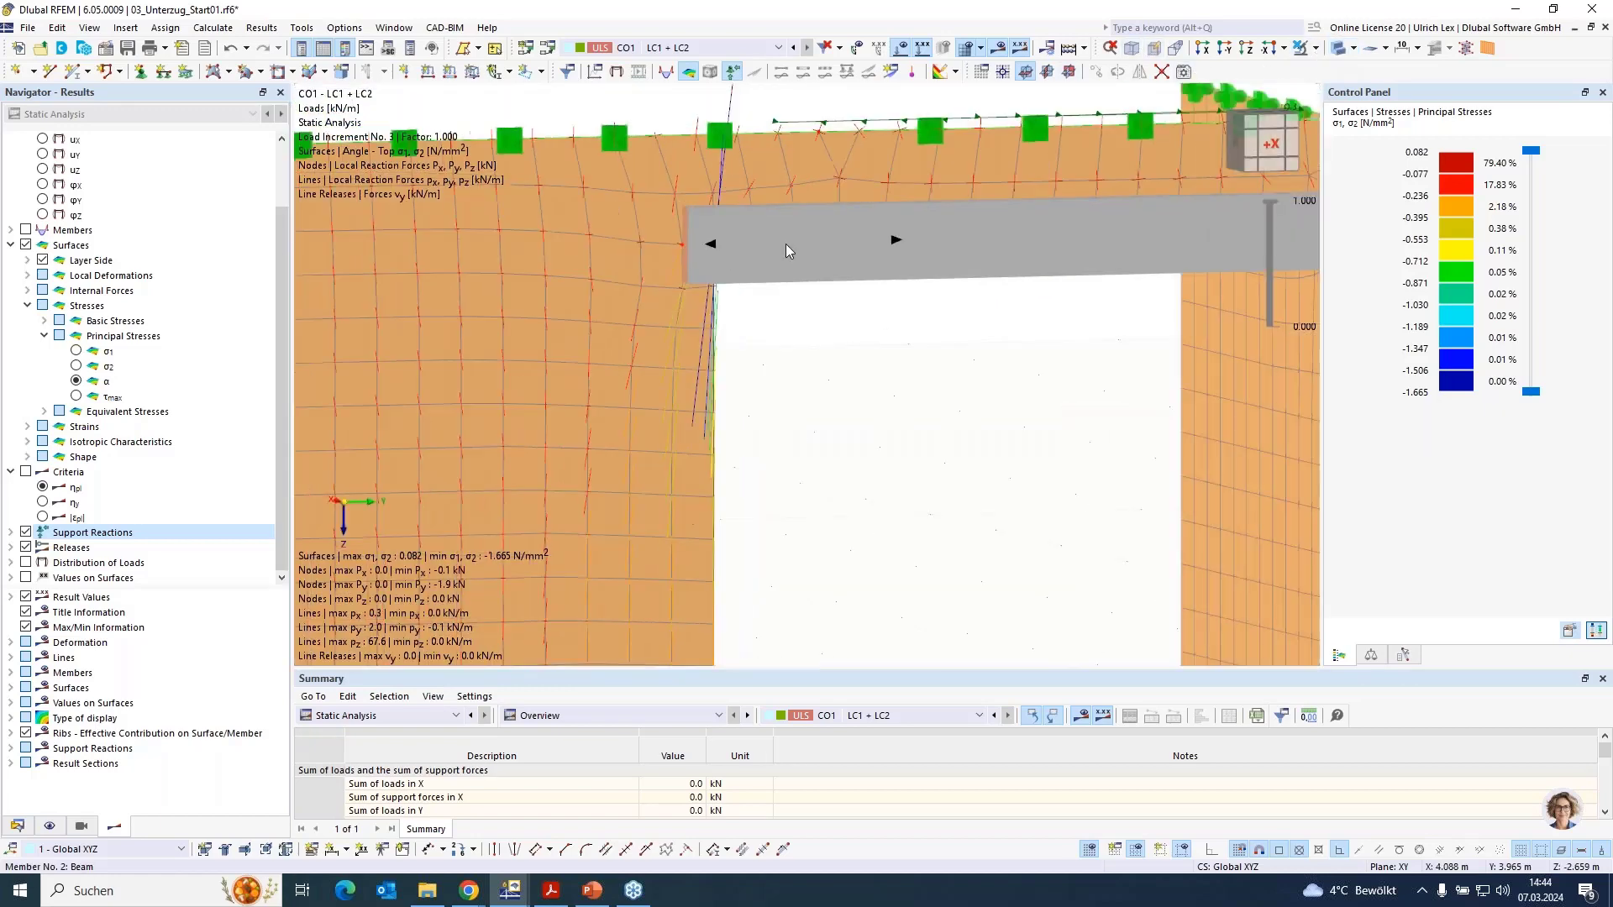
scroll(920, 487, down, 3)
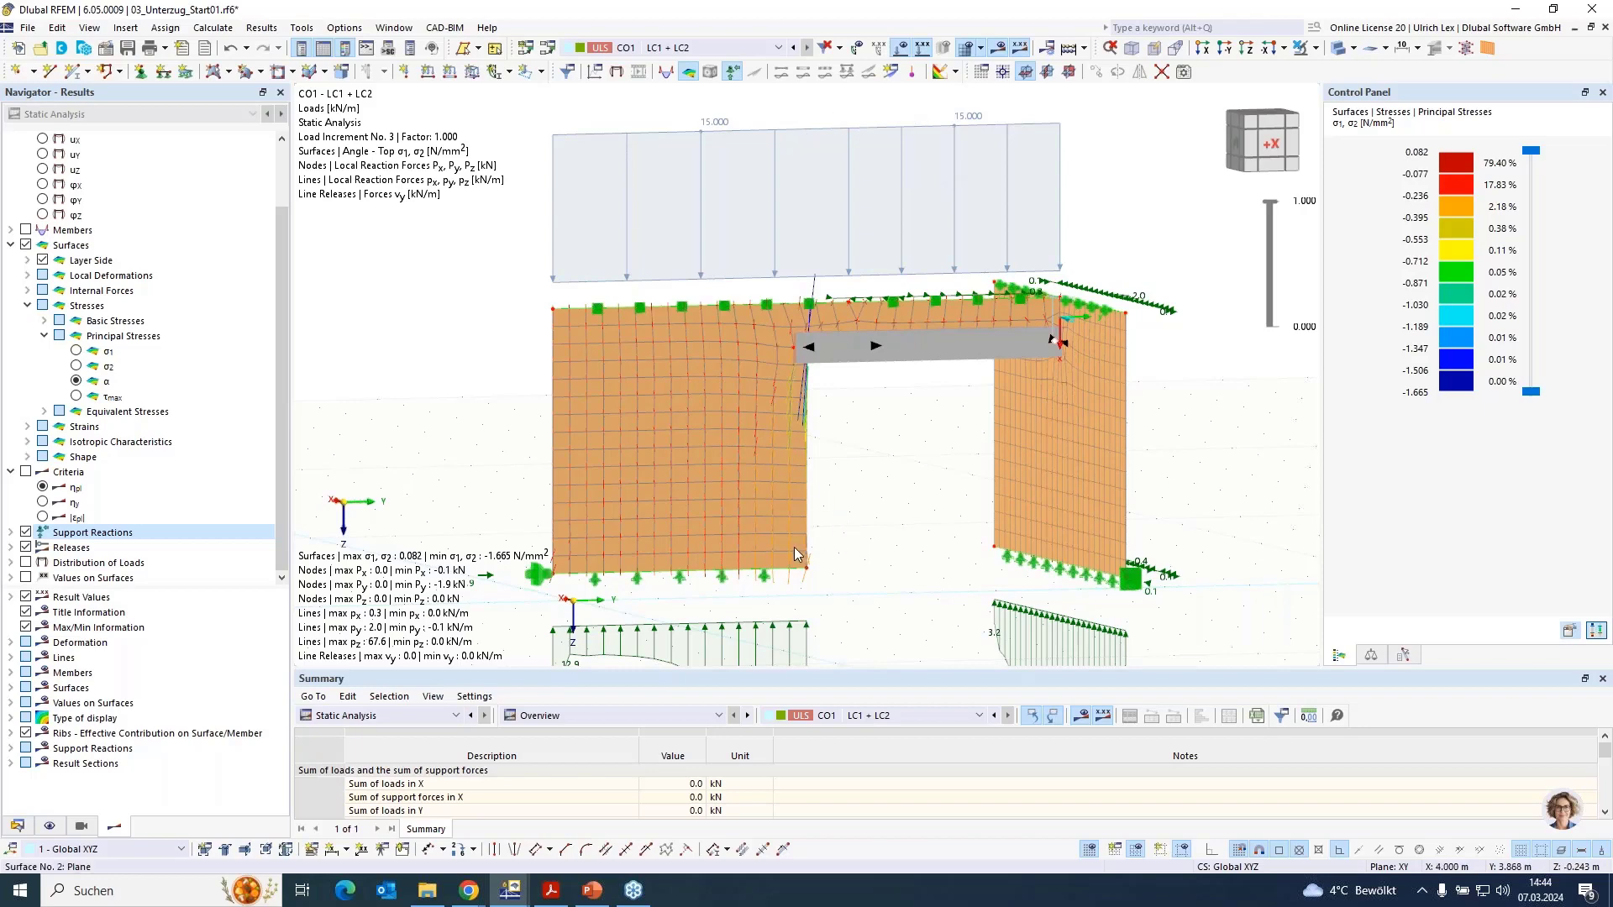
scroll(790, 549, up, 5)
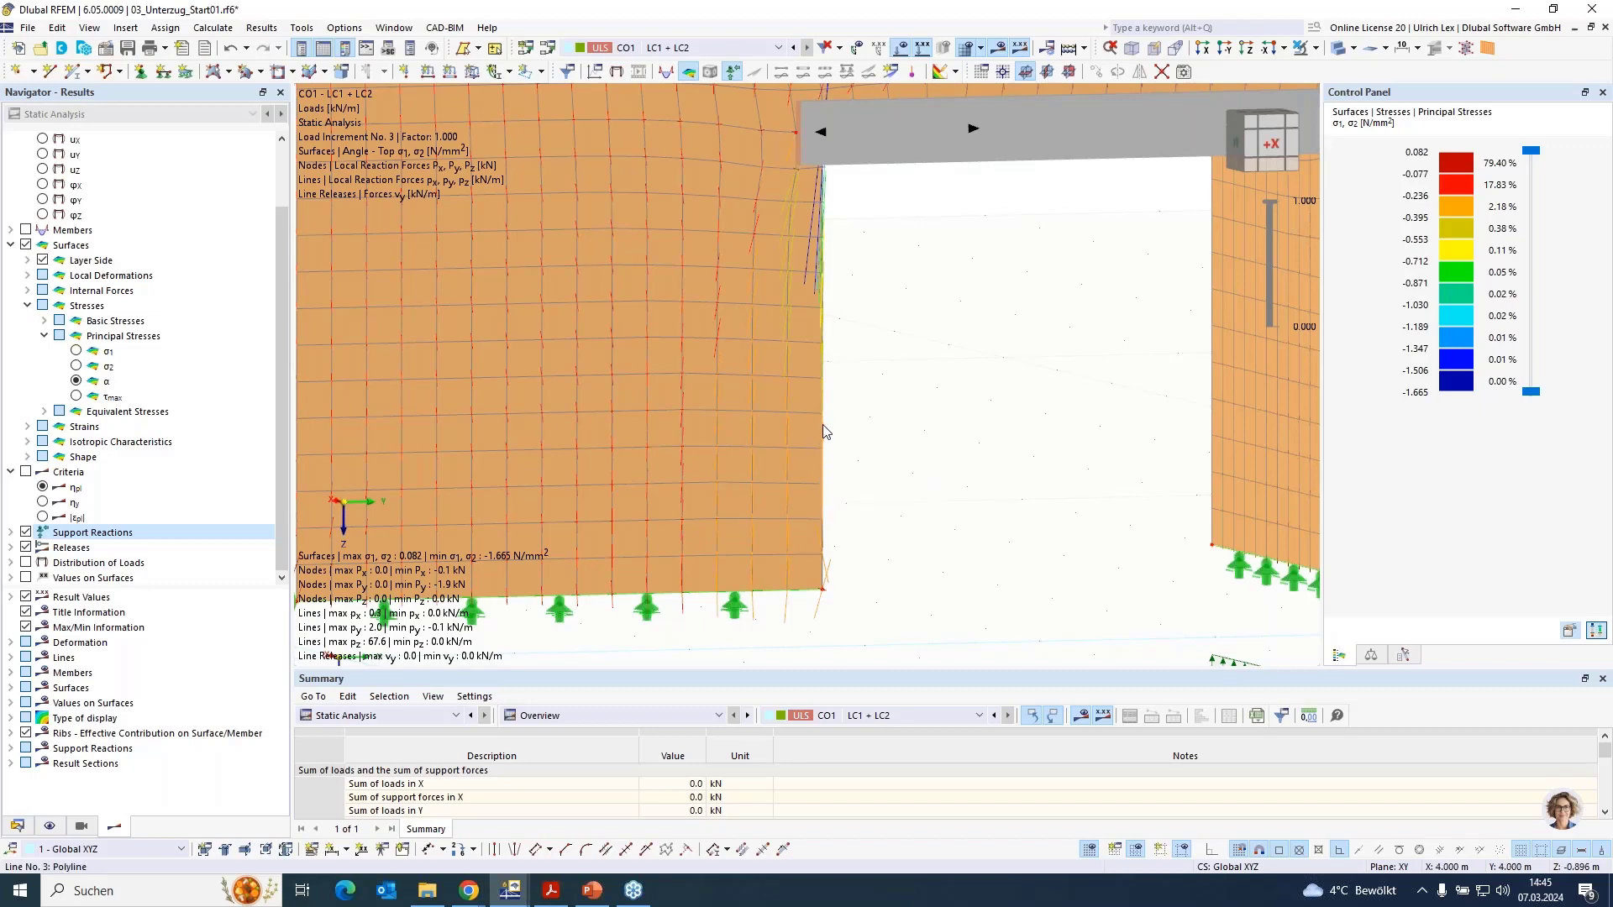
scroll(1029, 290, up, 1)
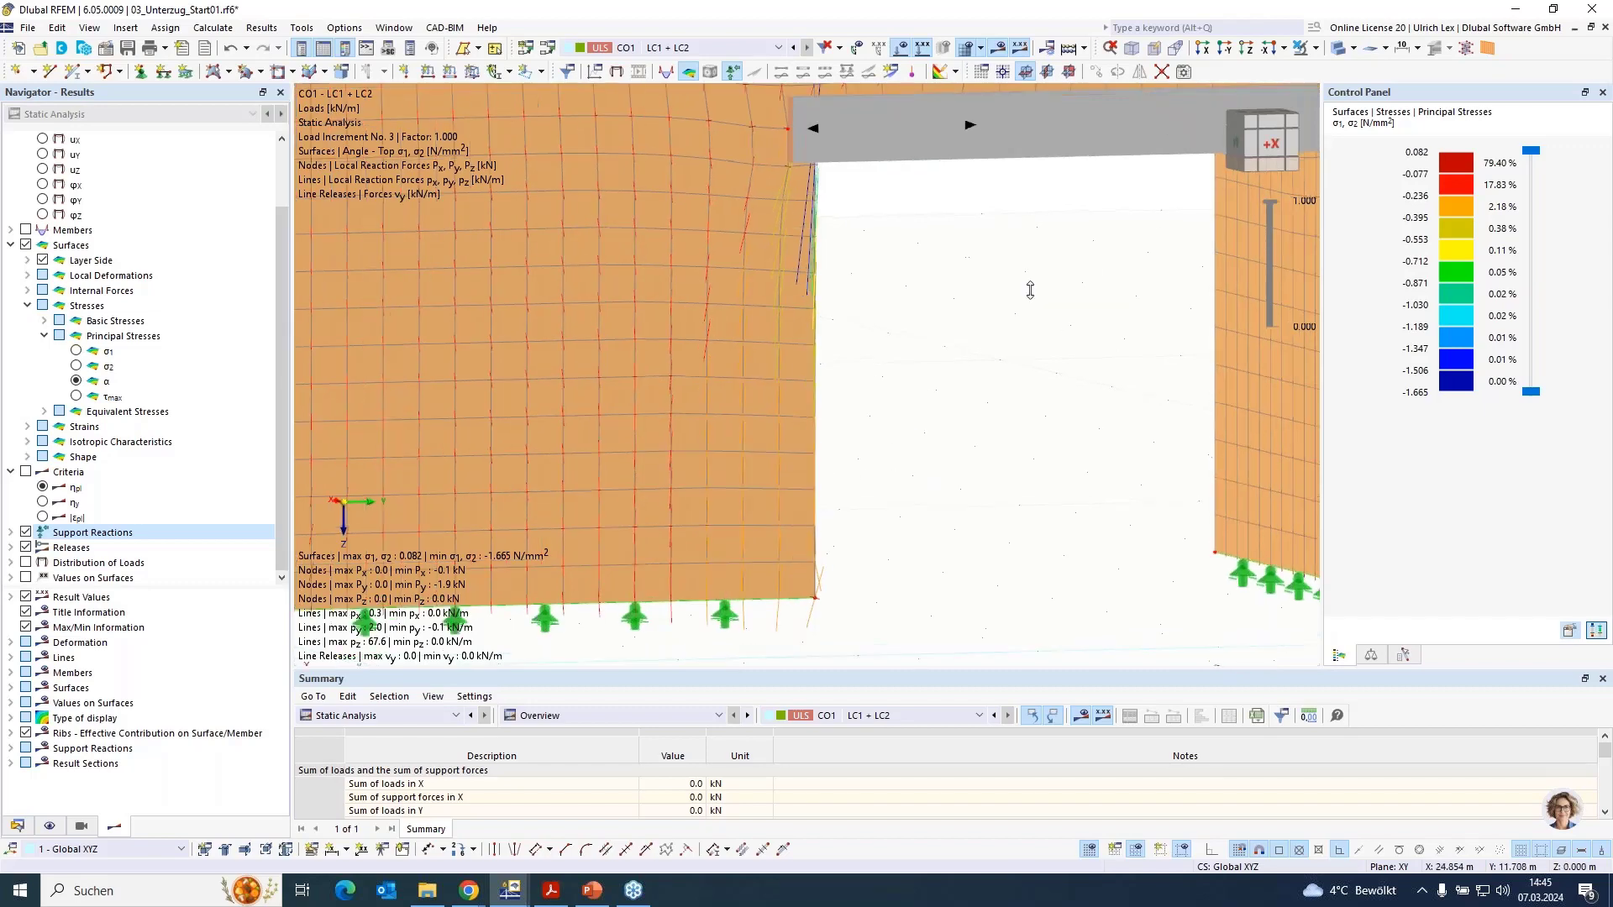
scroll(865, 324, up, 1)
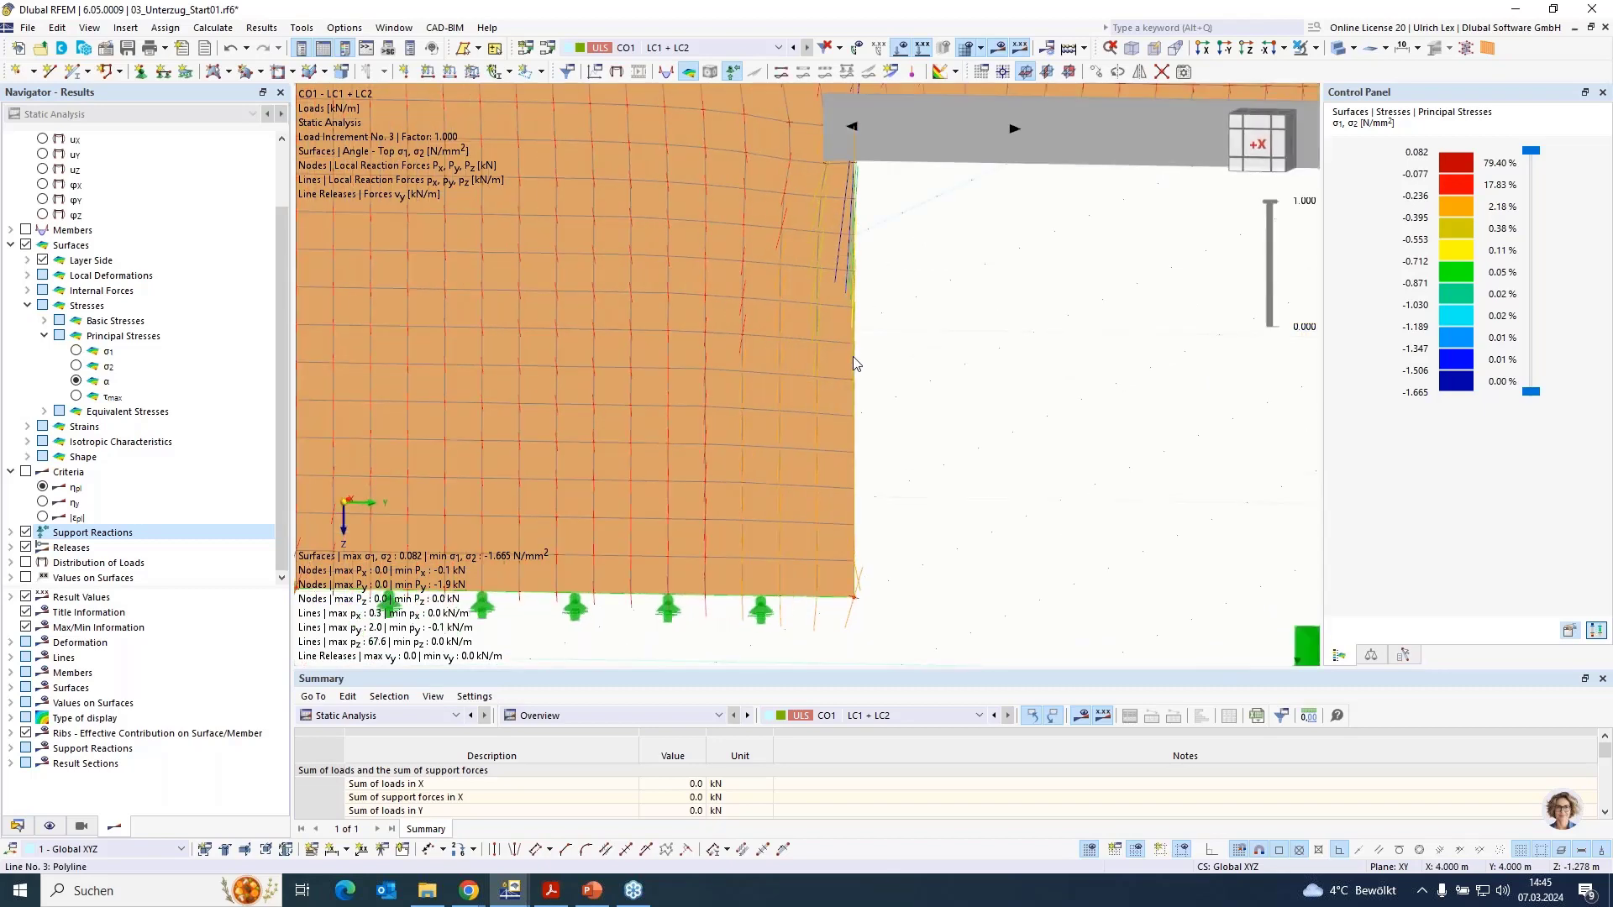
Start a new member of type Beam on the wall's 2.5 m vertical edge line below the beam bearing
double_click(449, 327)
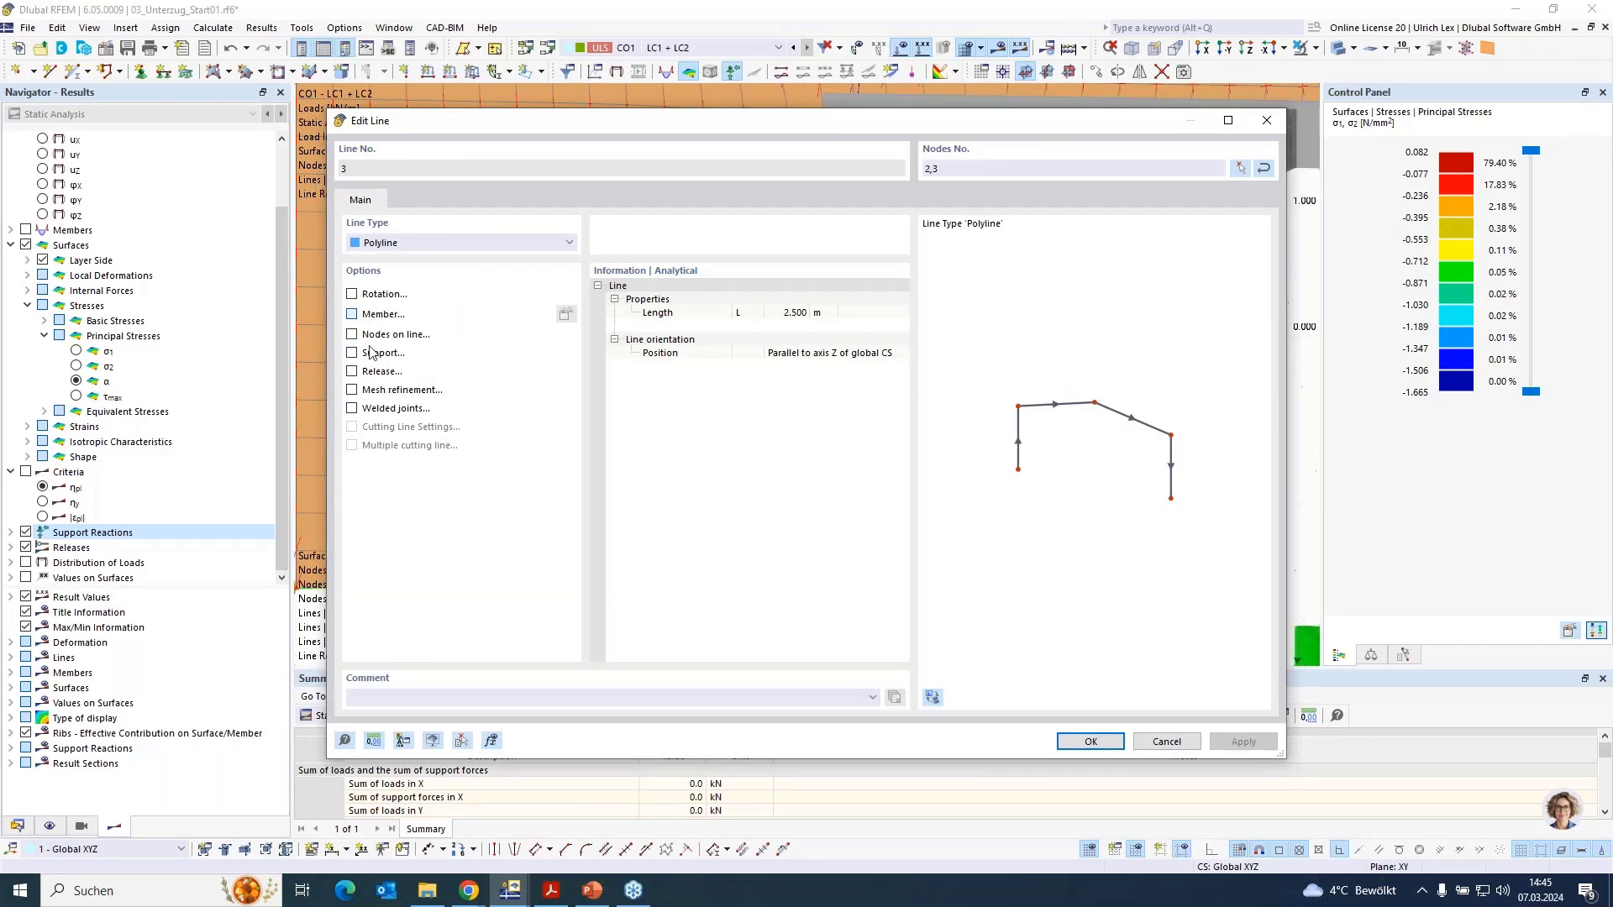
click(352, 313)
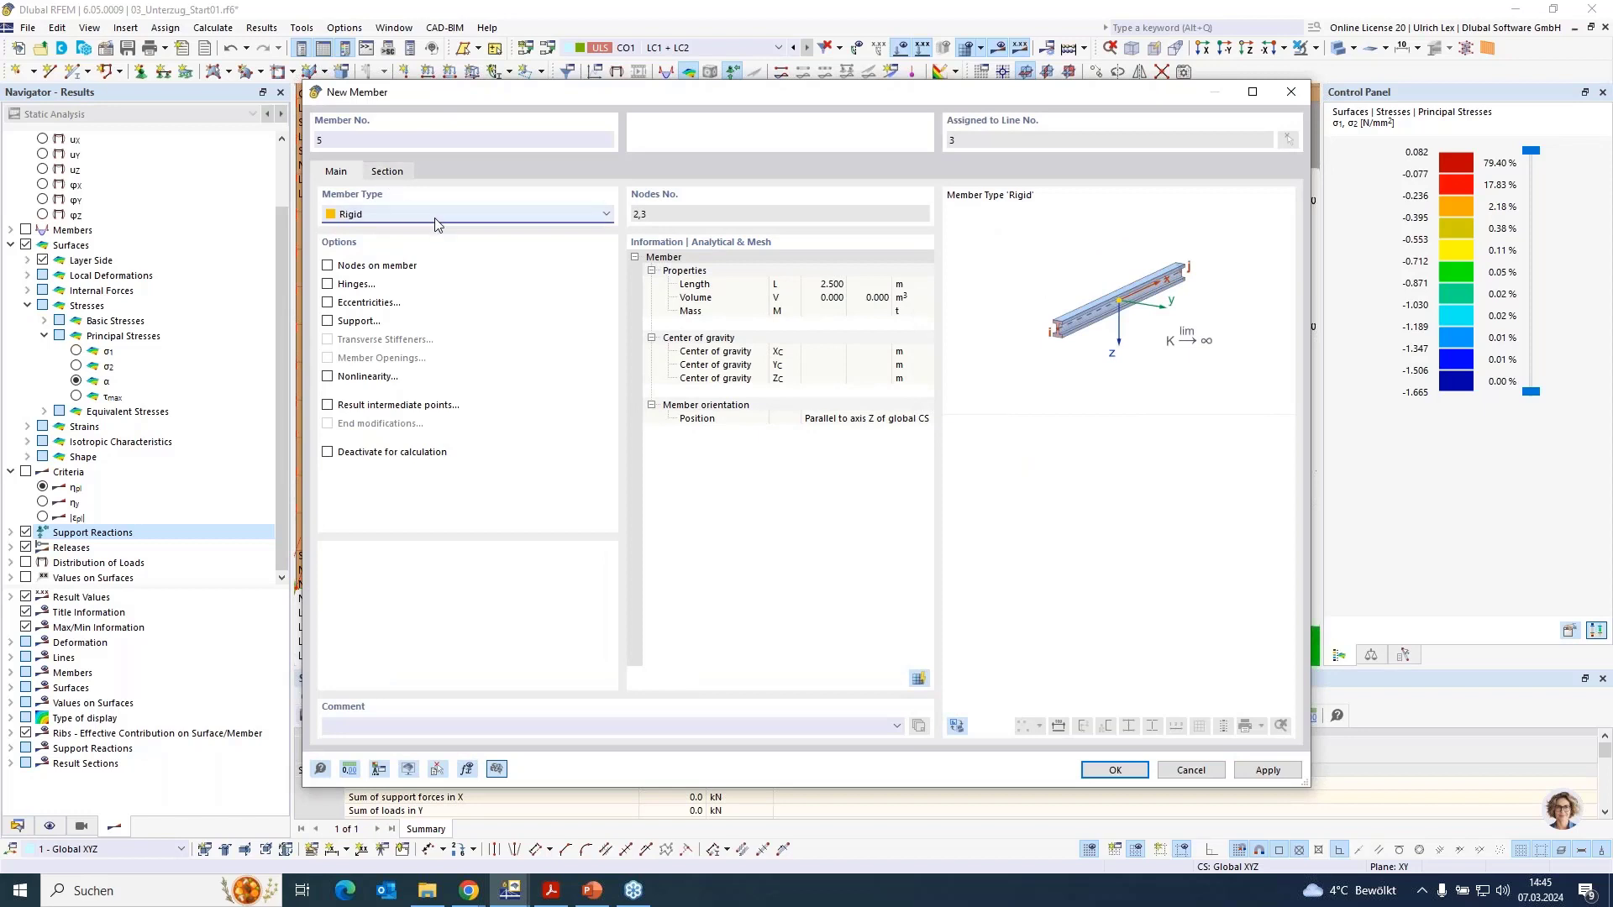
click(435, 215)
click(420, 229)
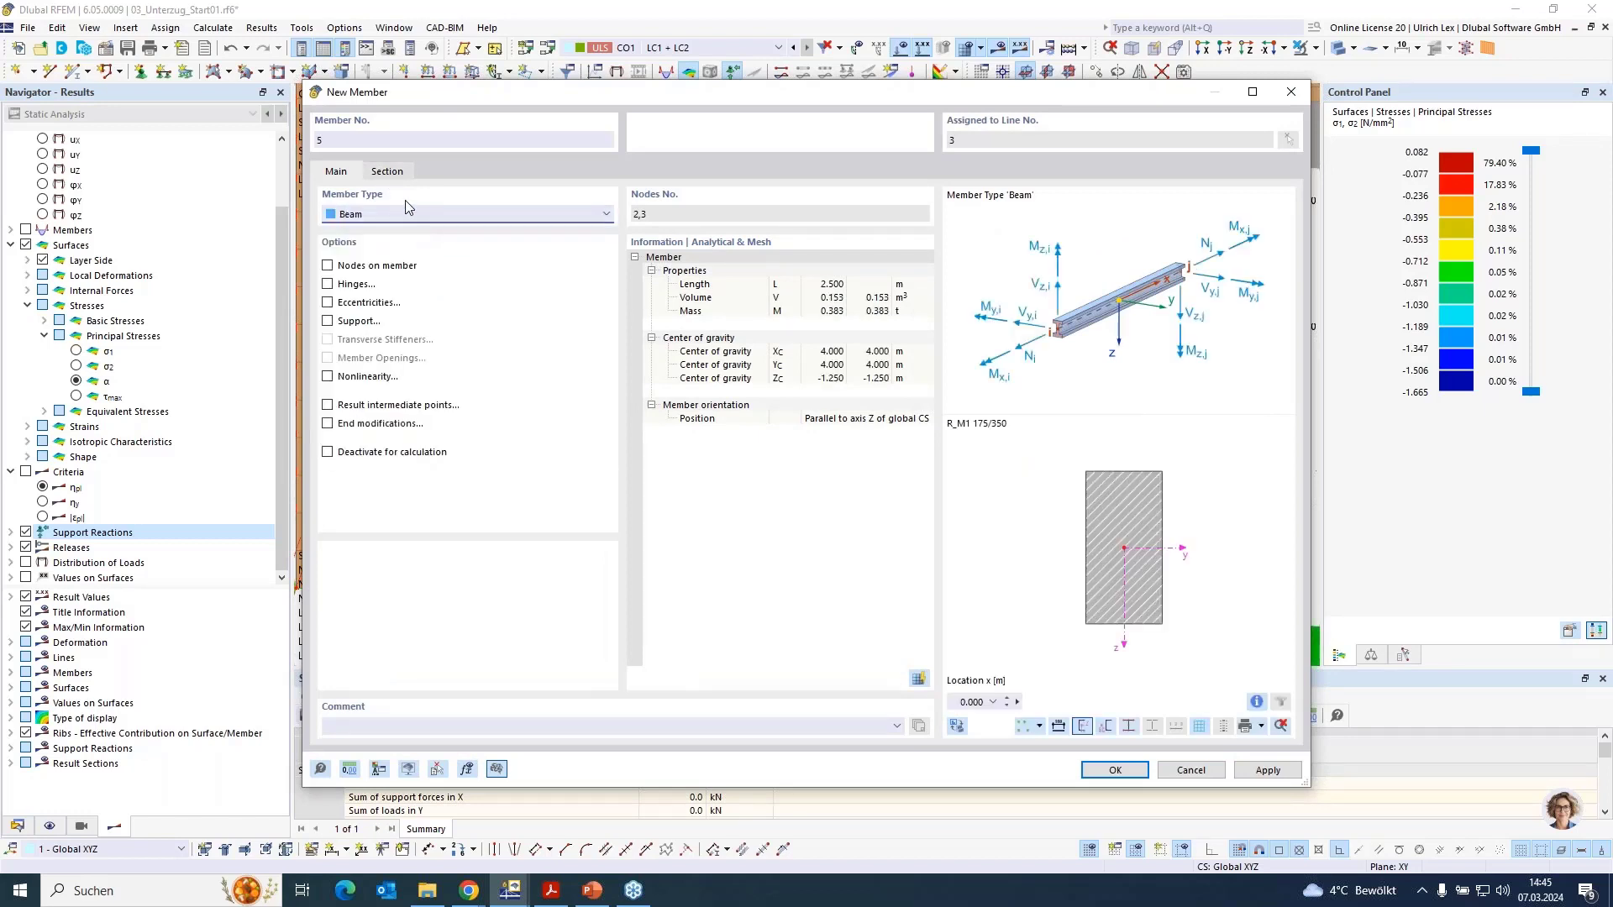
Give the new edge member a new 170 × 170 mm massive rectangular section in C25/30 and accept deleting the results
click(388, 172)
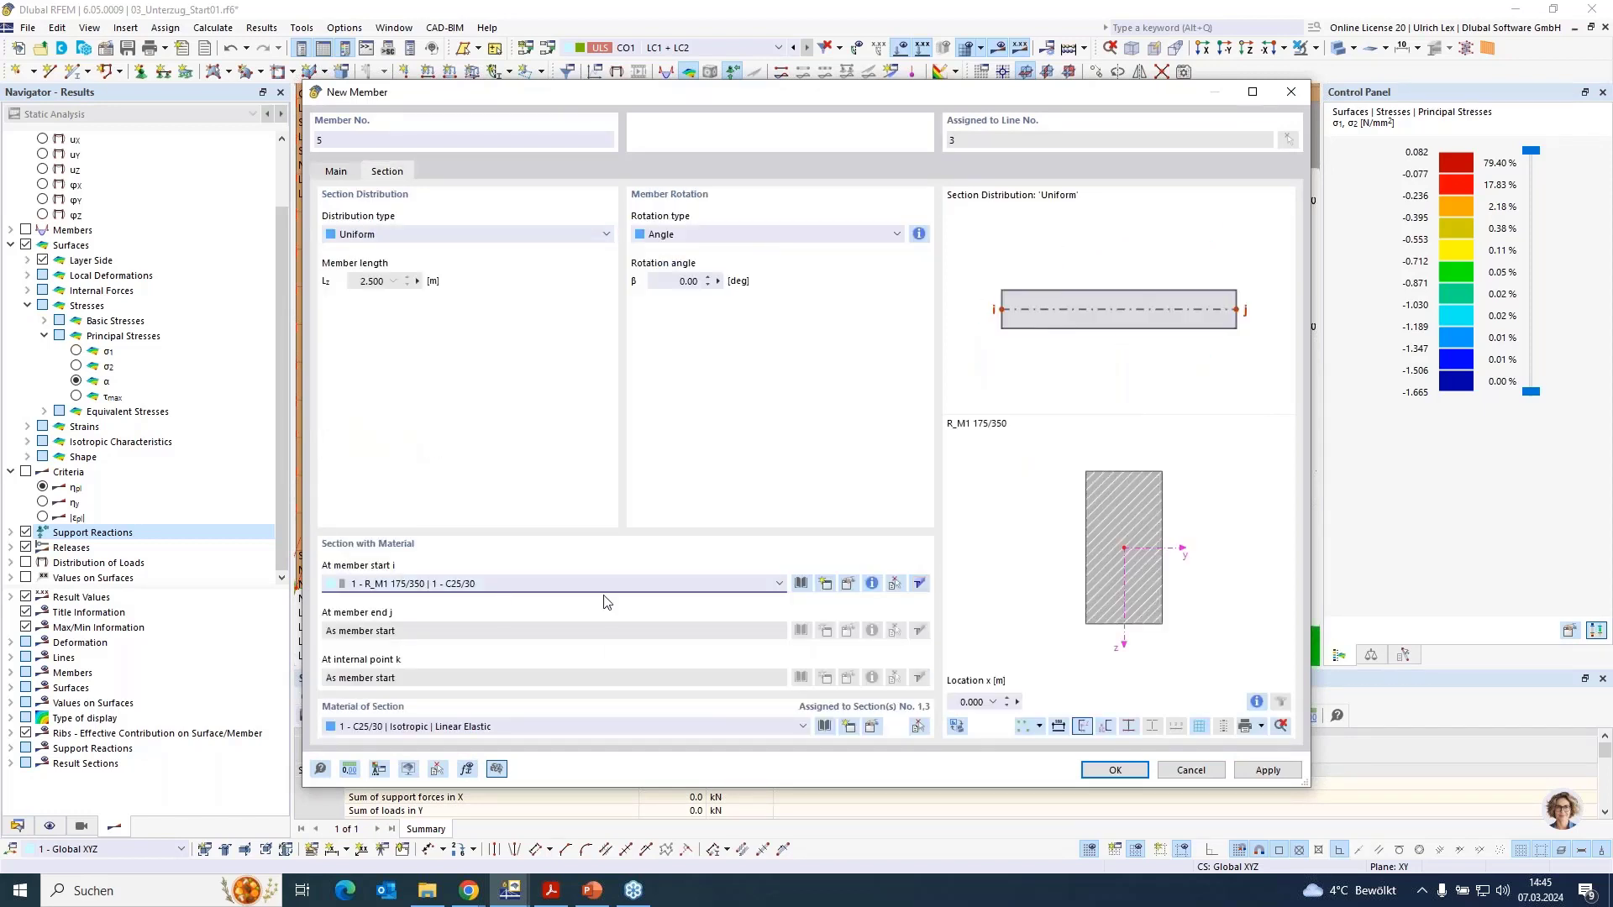
click(827, 581)
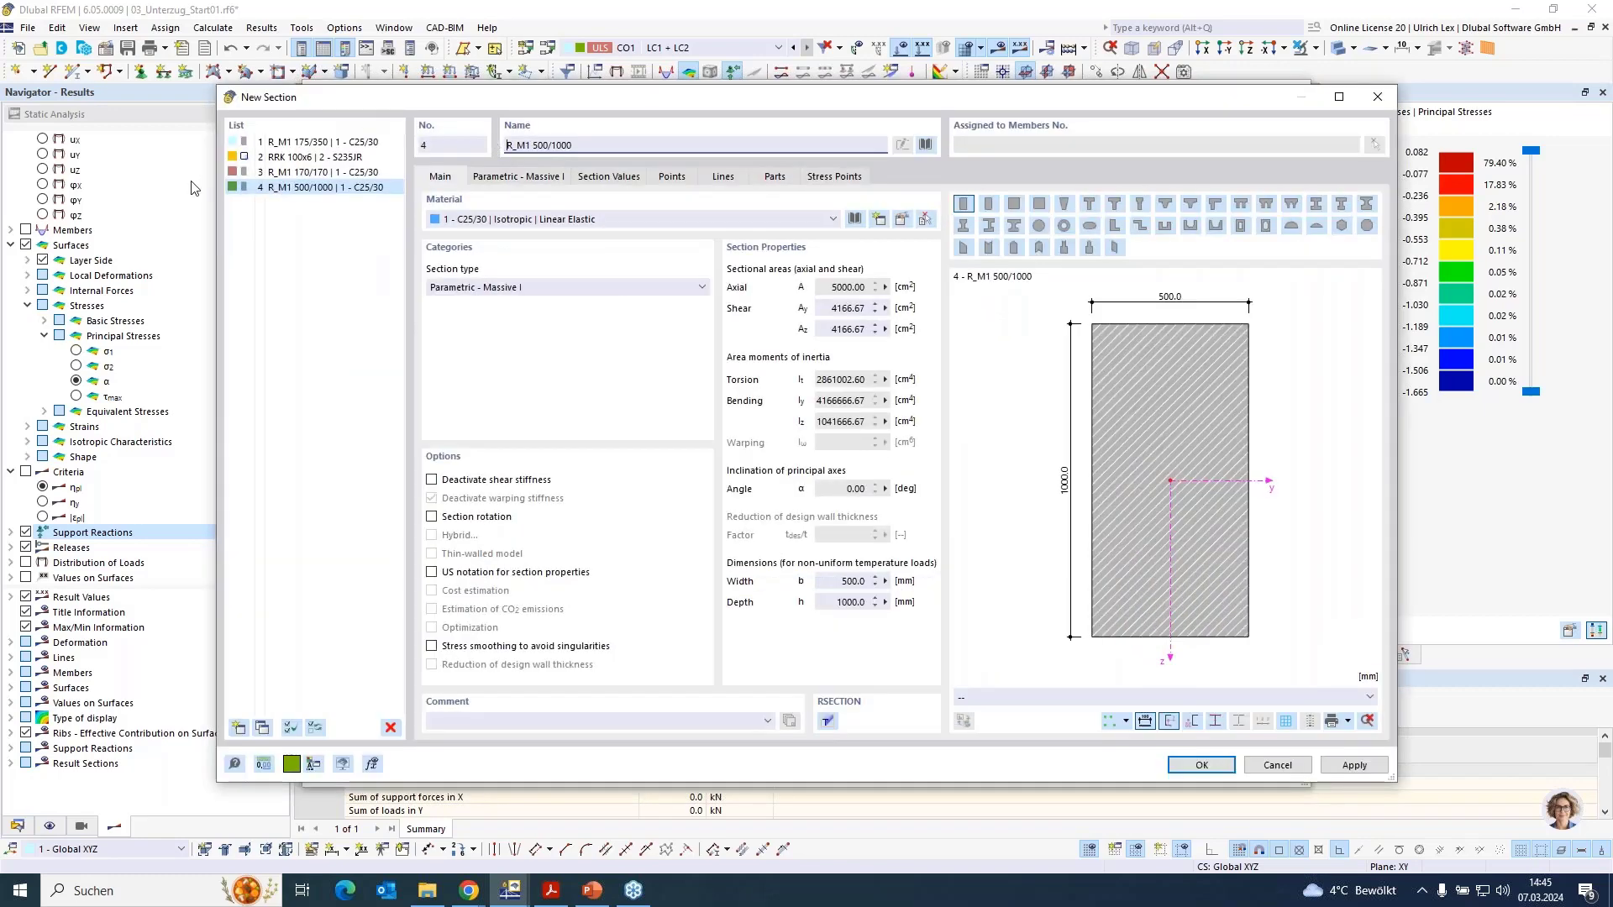
click(539, 177)
click(537, 227)
click(604, 242)
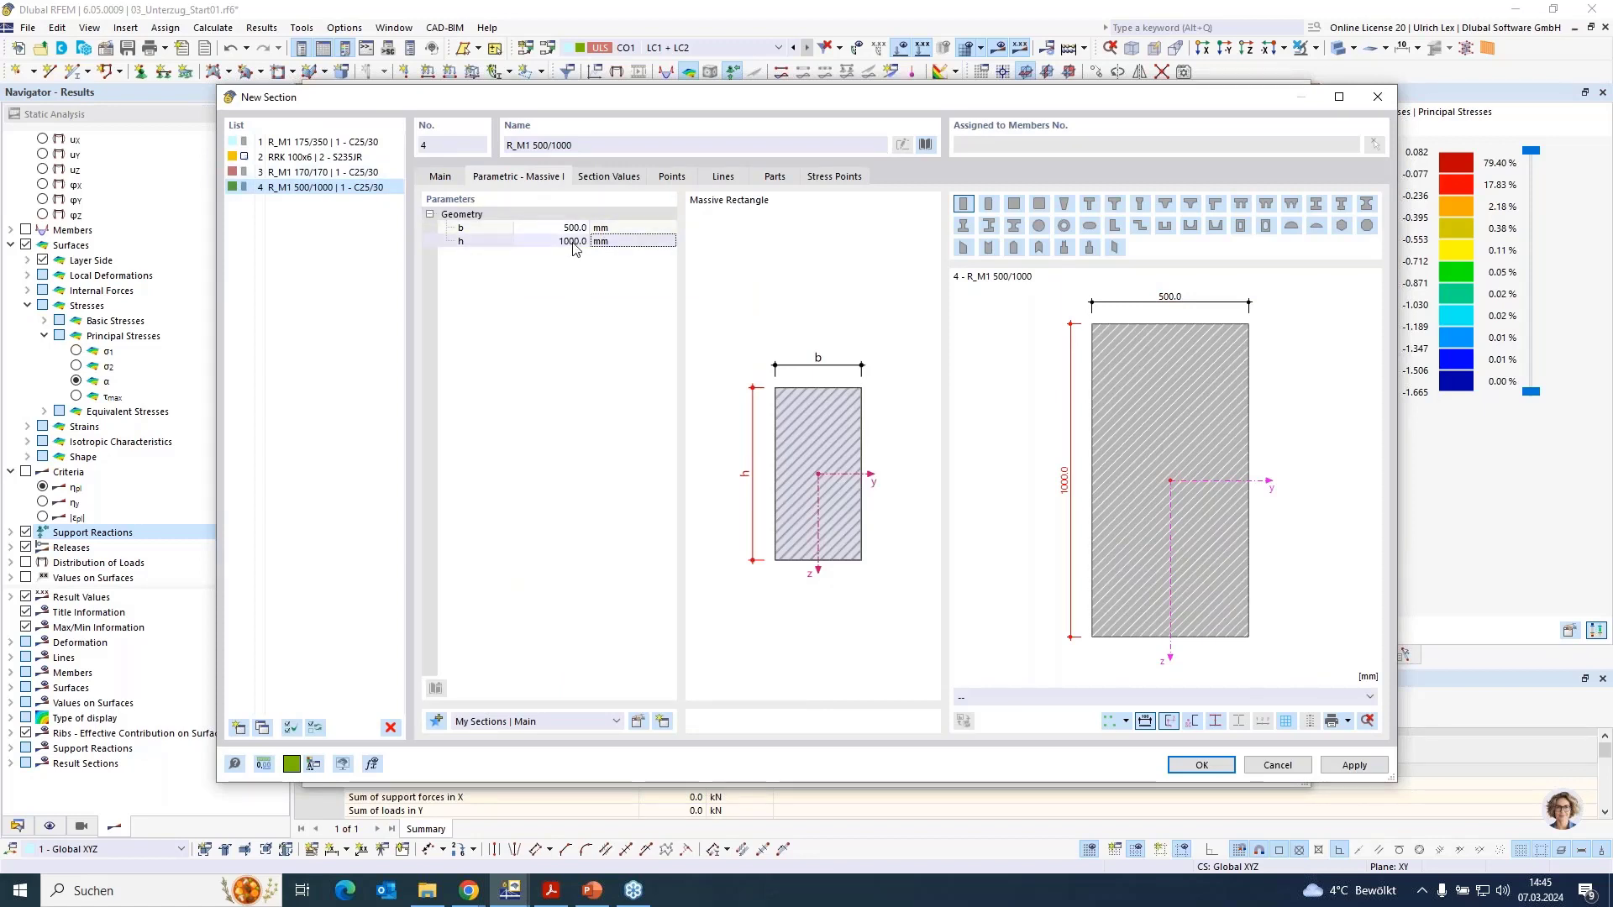
click(571, 228)
text(170)
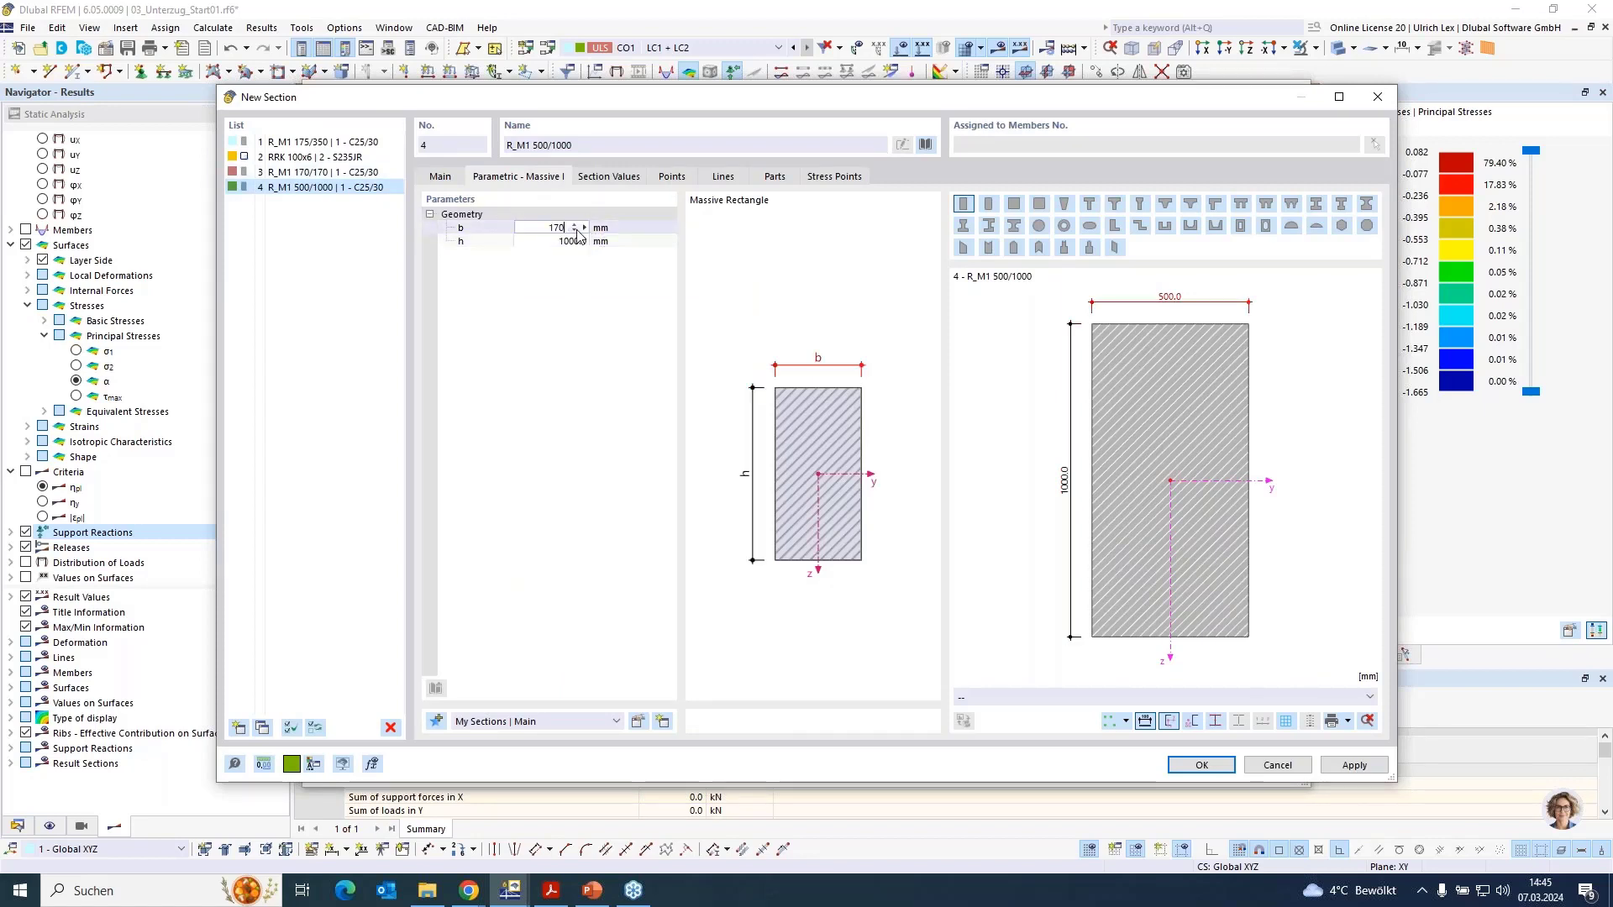
key(Tab)
text(170)
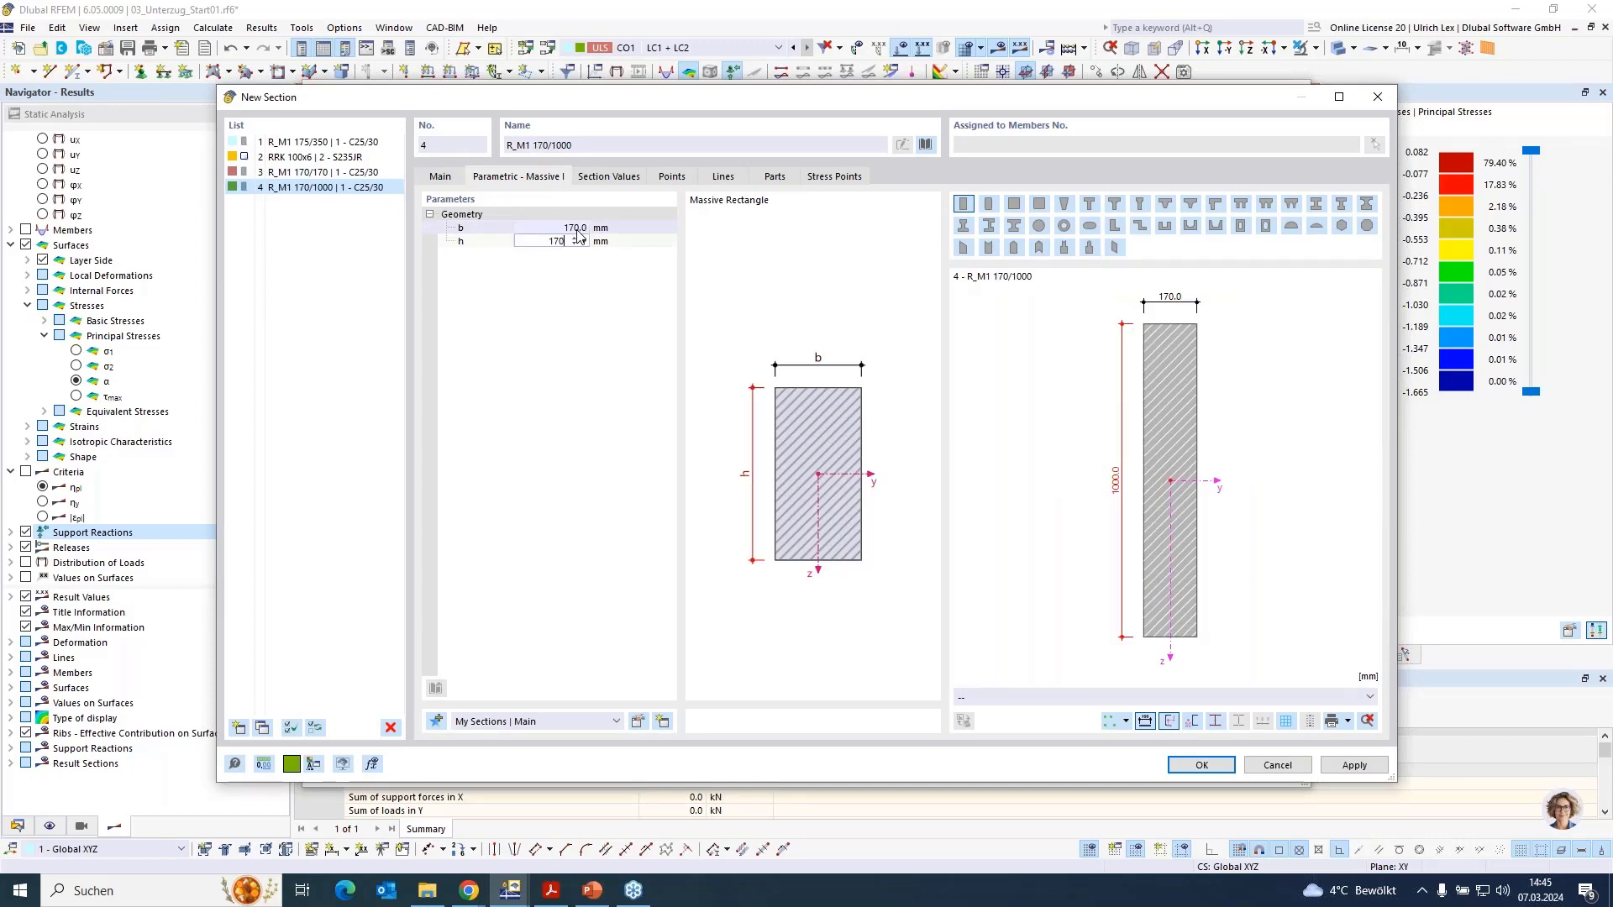
key(Return)
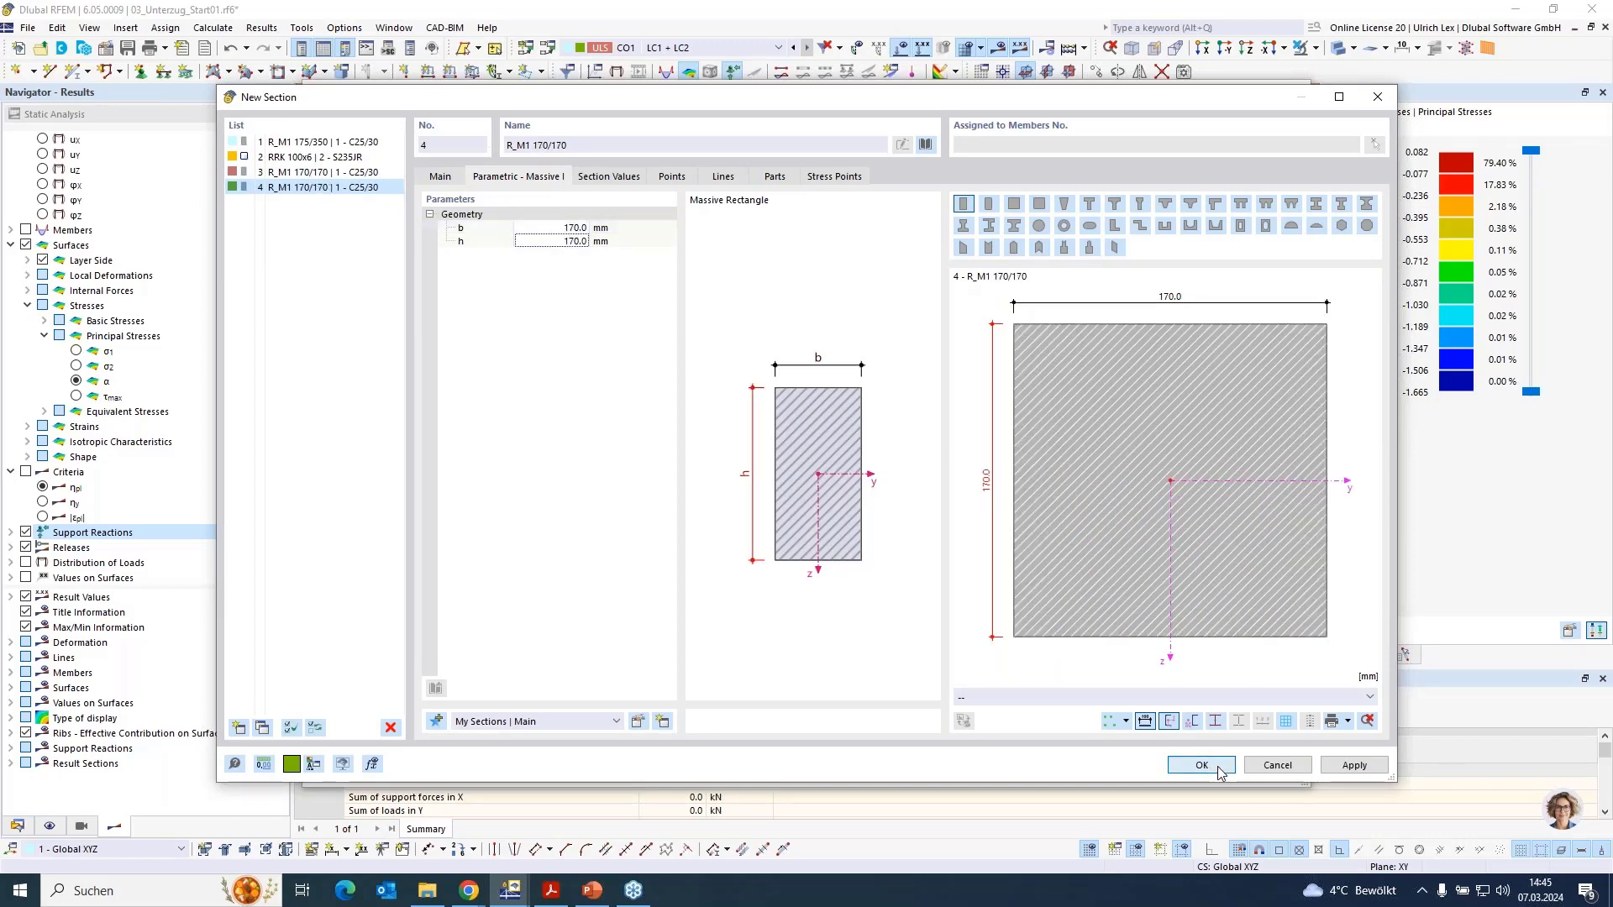
click(1222, 767)
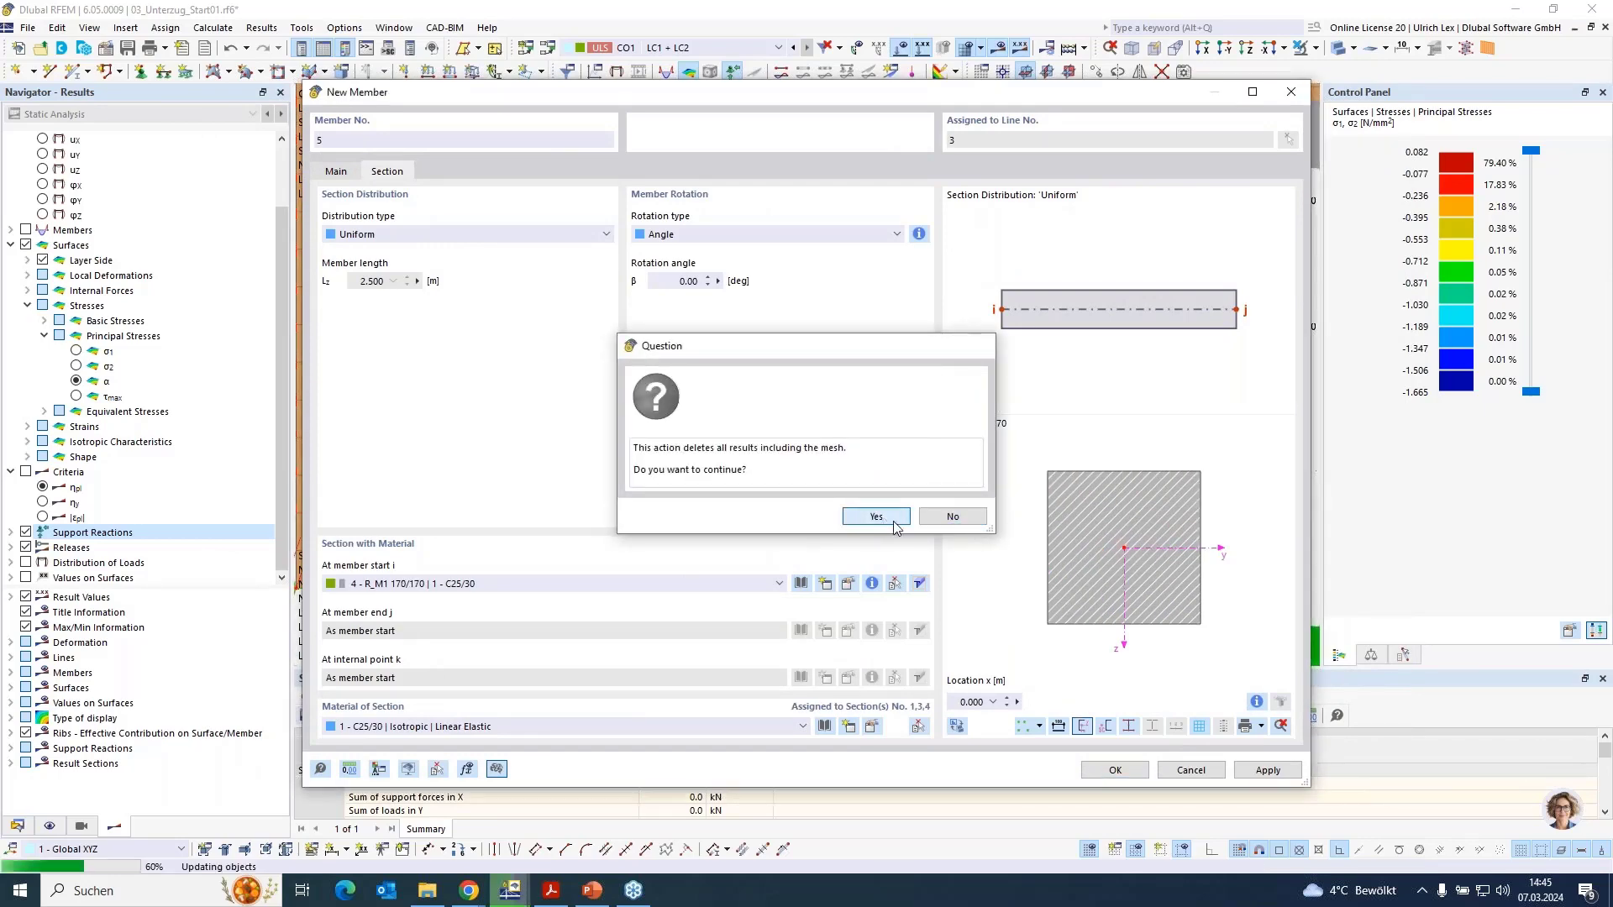
click(894, 525)
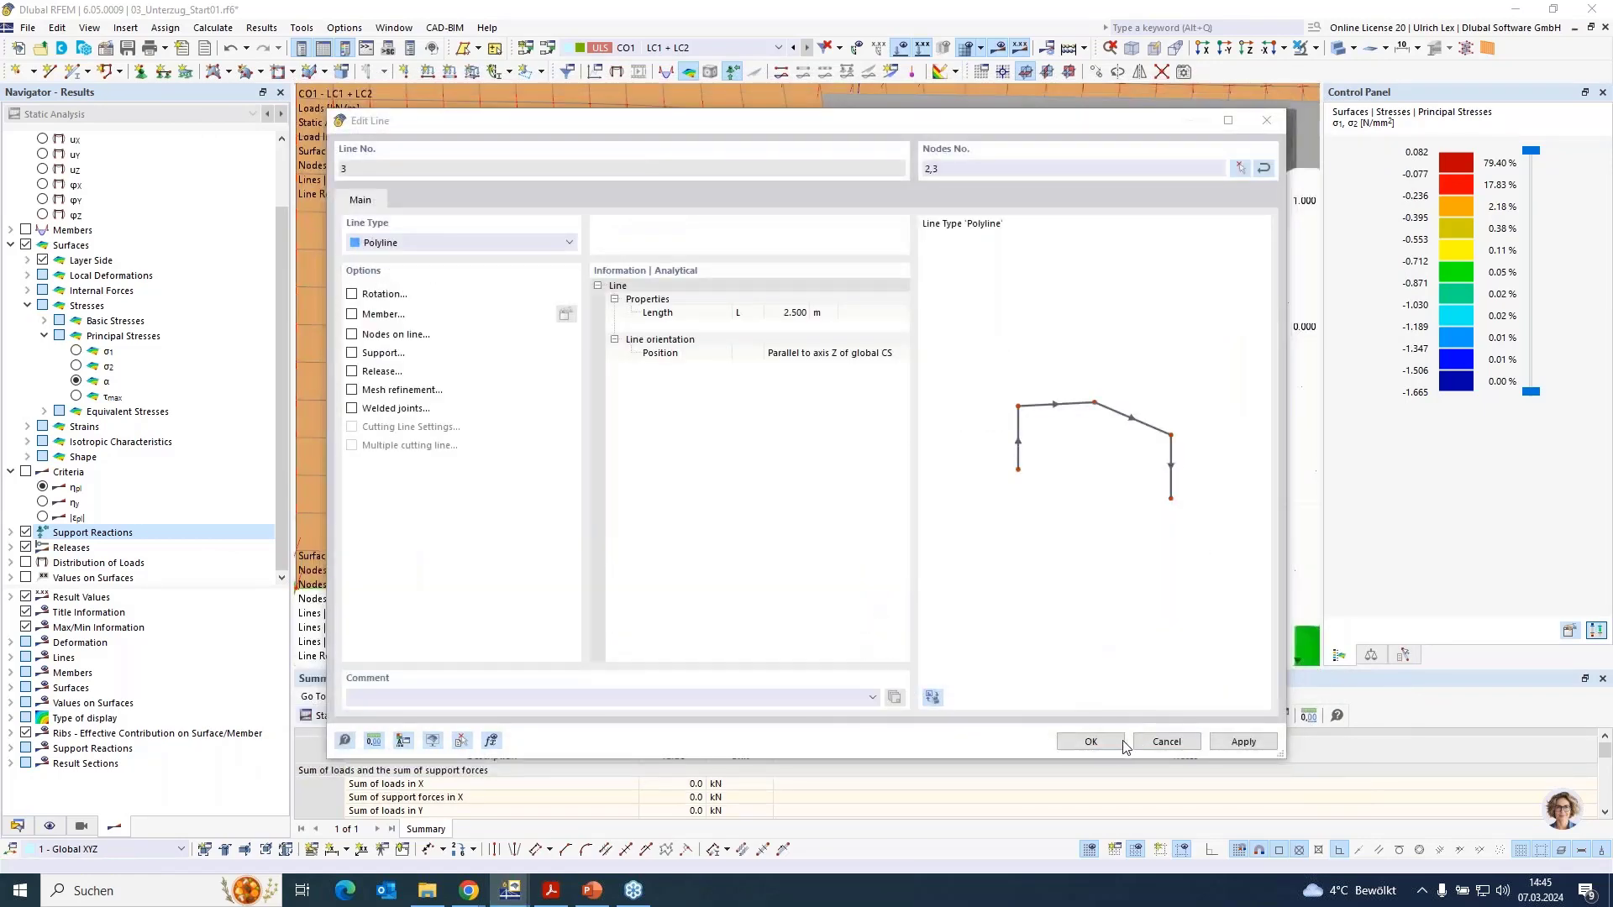
click(1090, 741)
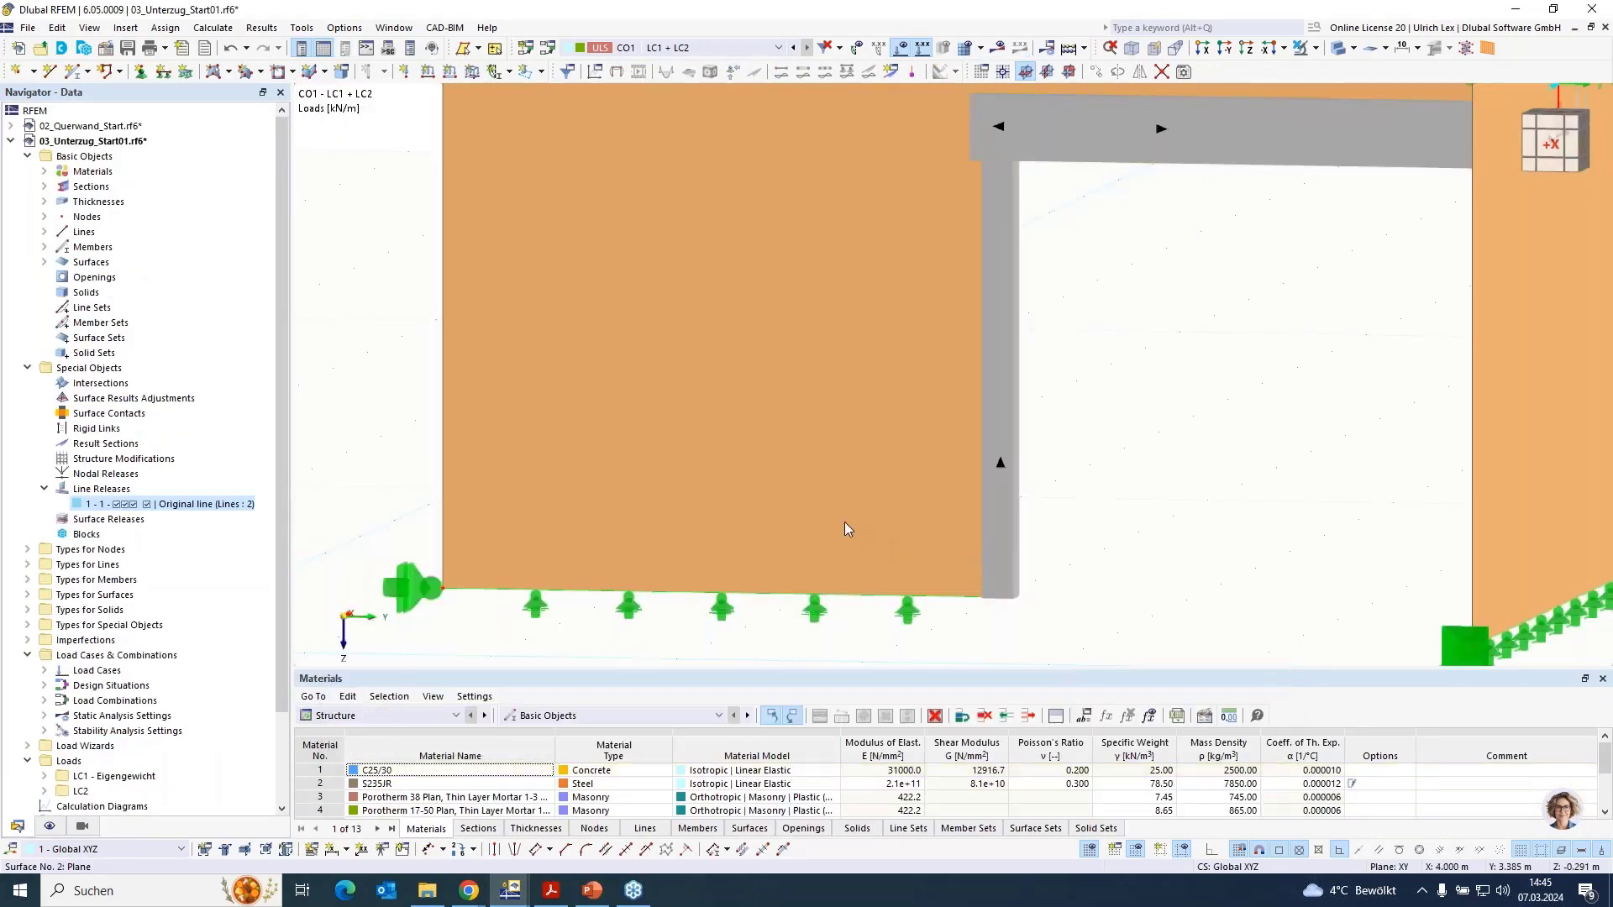
Activate hinges for the longitudinal wall surface and choose line hinge 4 as the hinge type
scroll(844, 526, down, 3)
middle_drag(1041, 619, 956, 522)
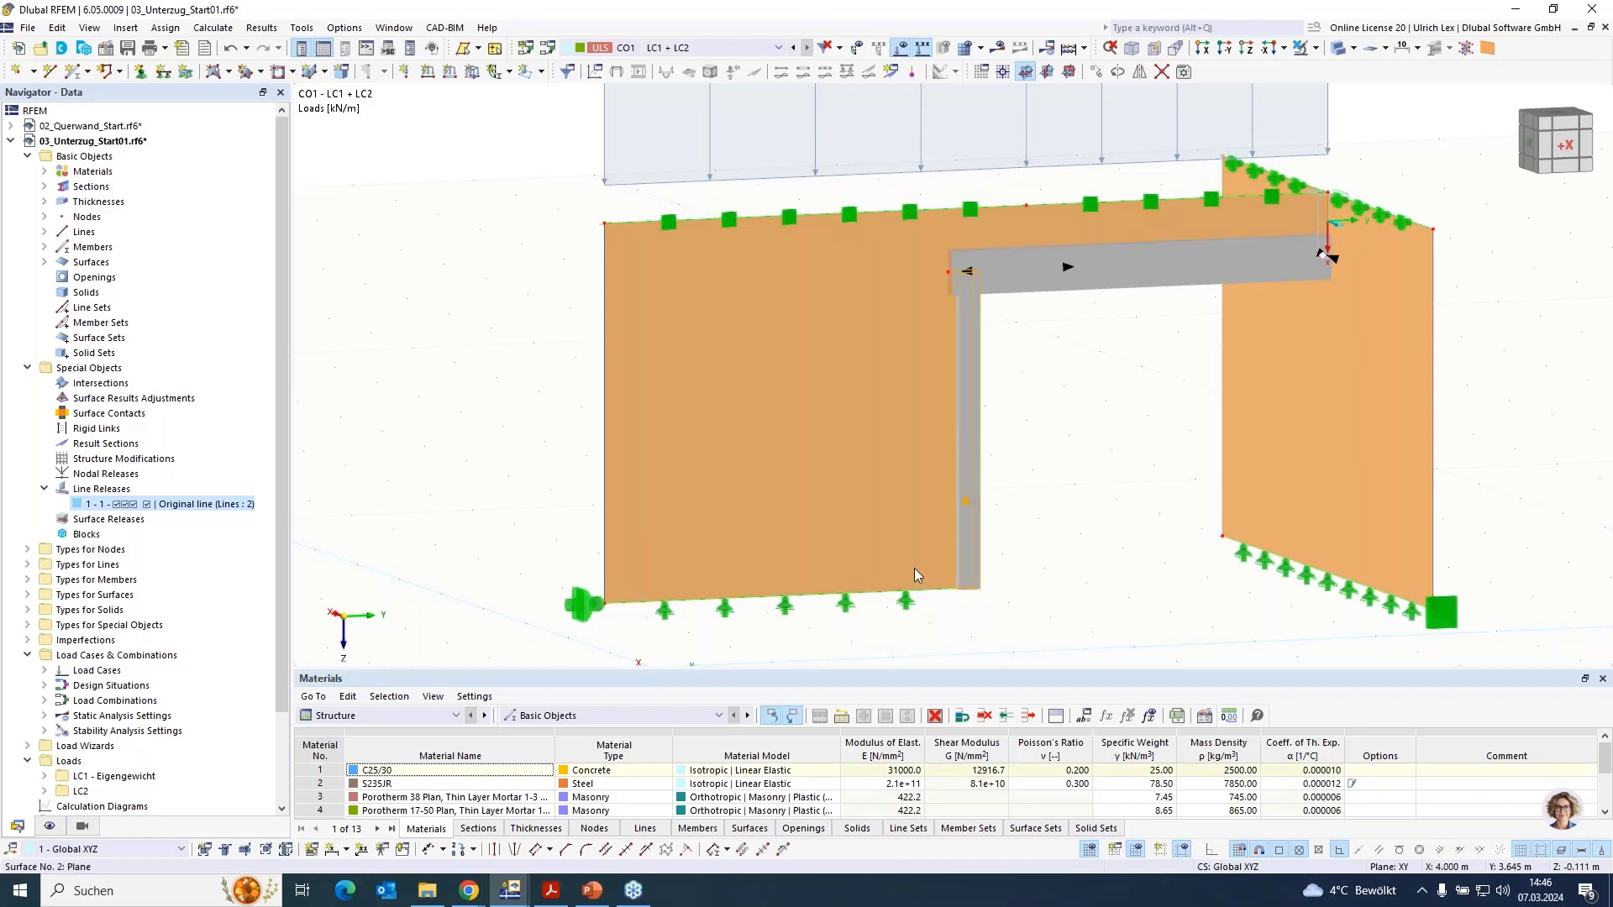
click(920, 542)
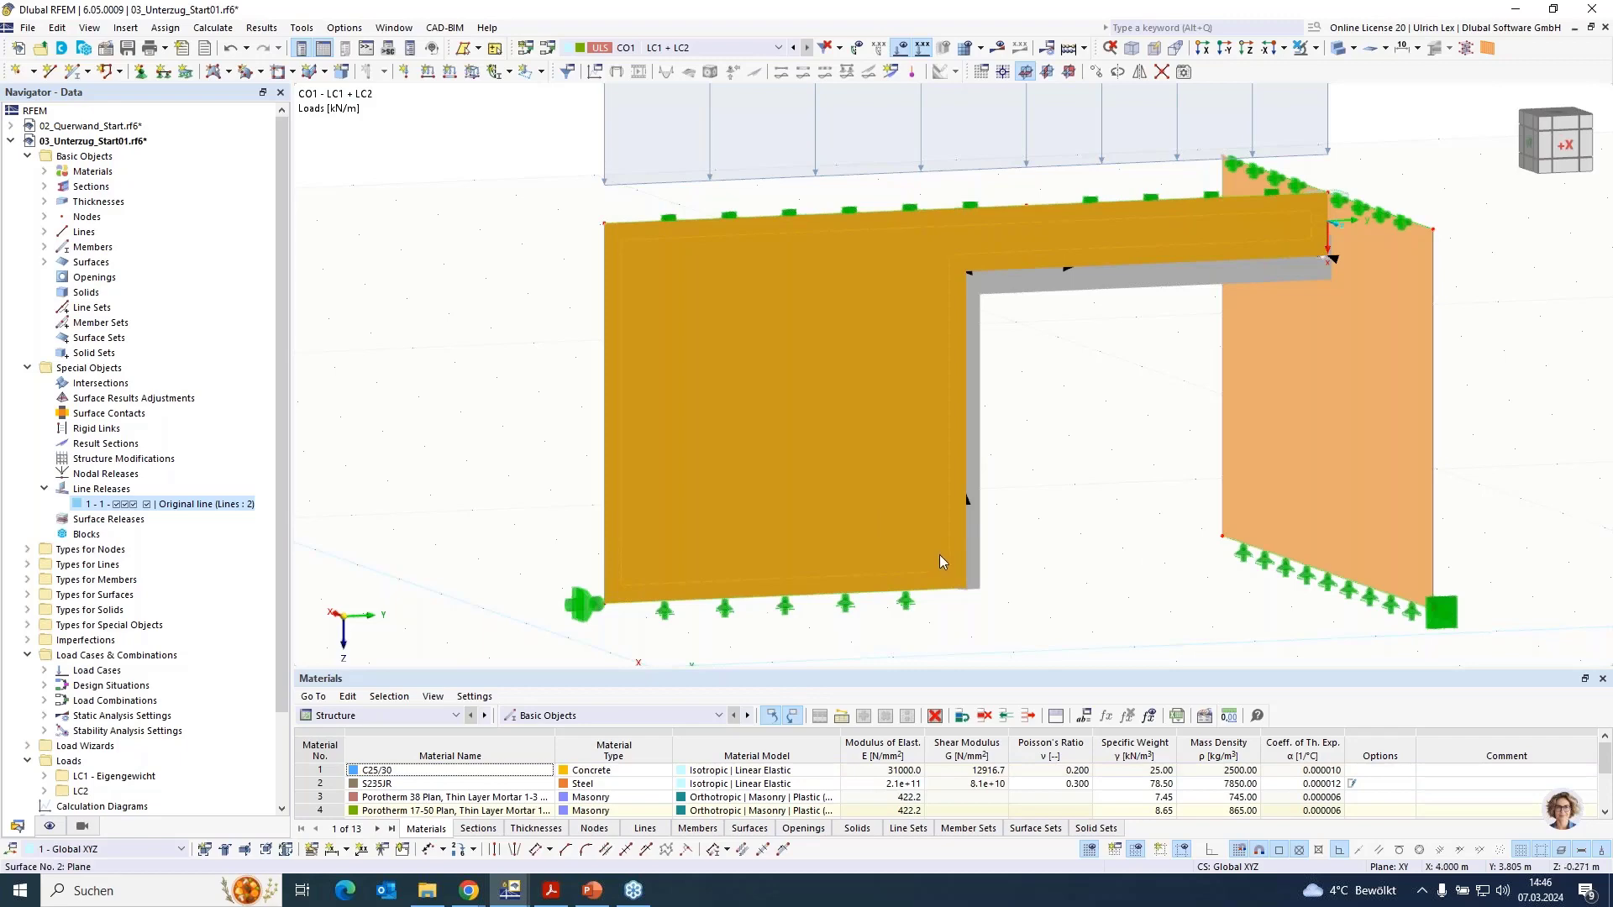
double_click(939, 555)
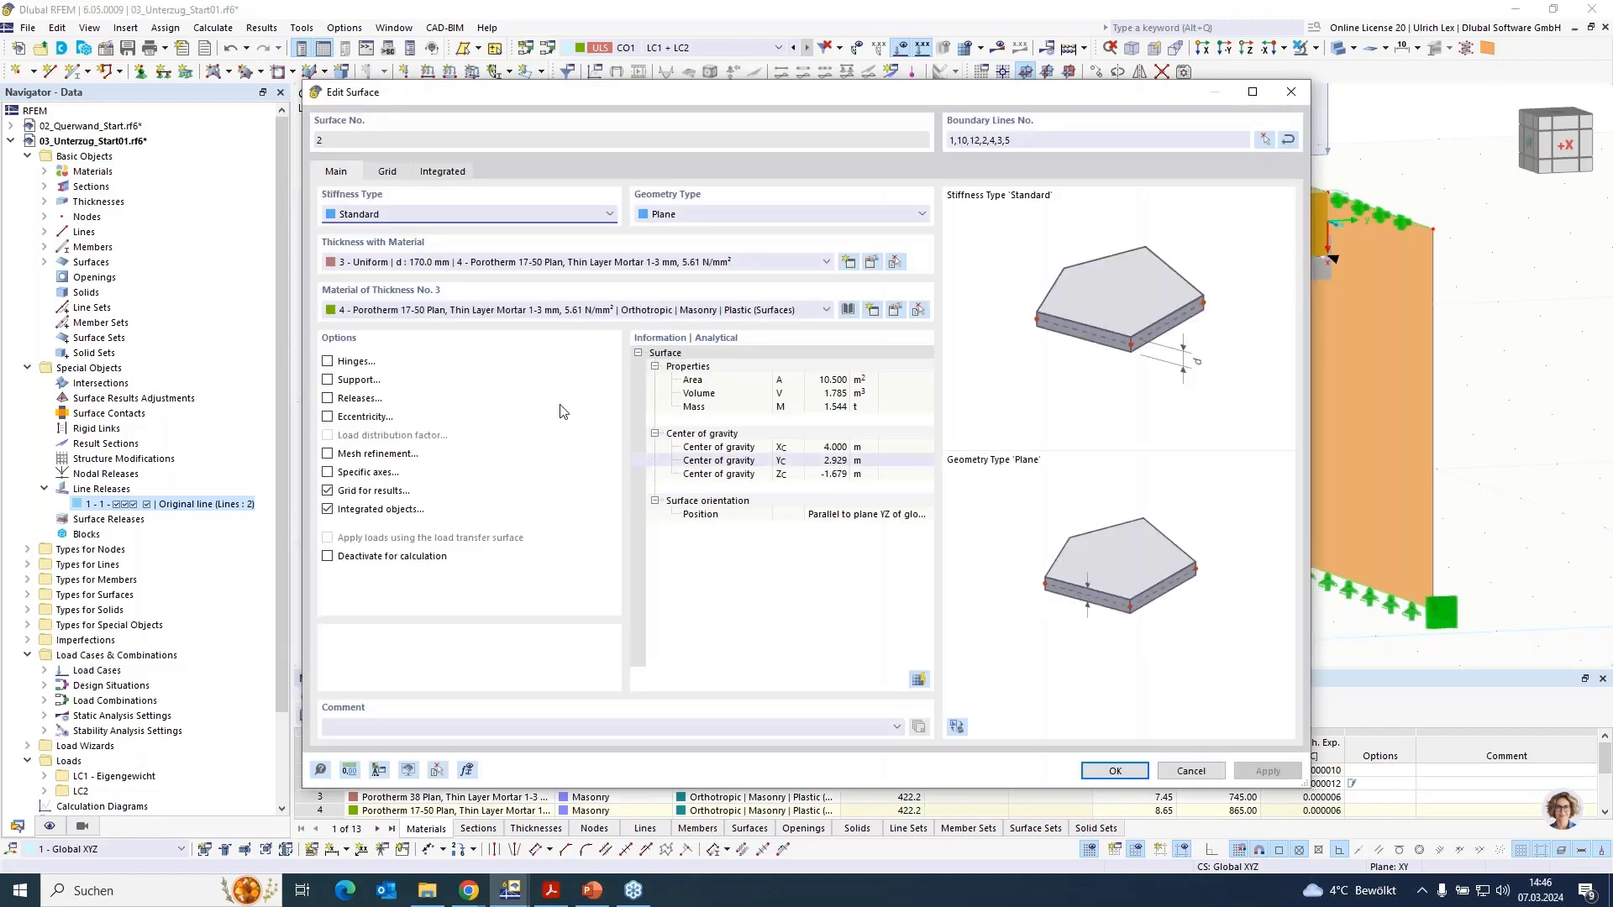
click(328, 362)
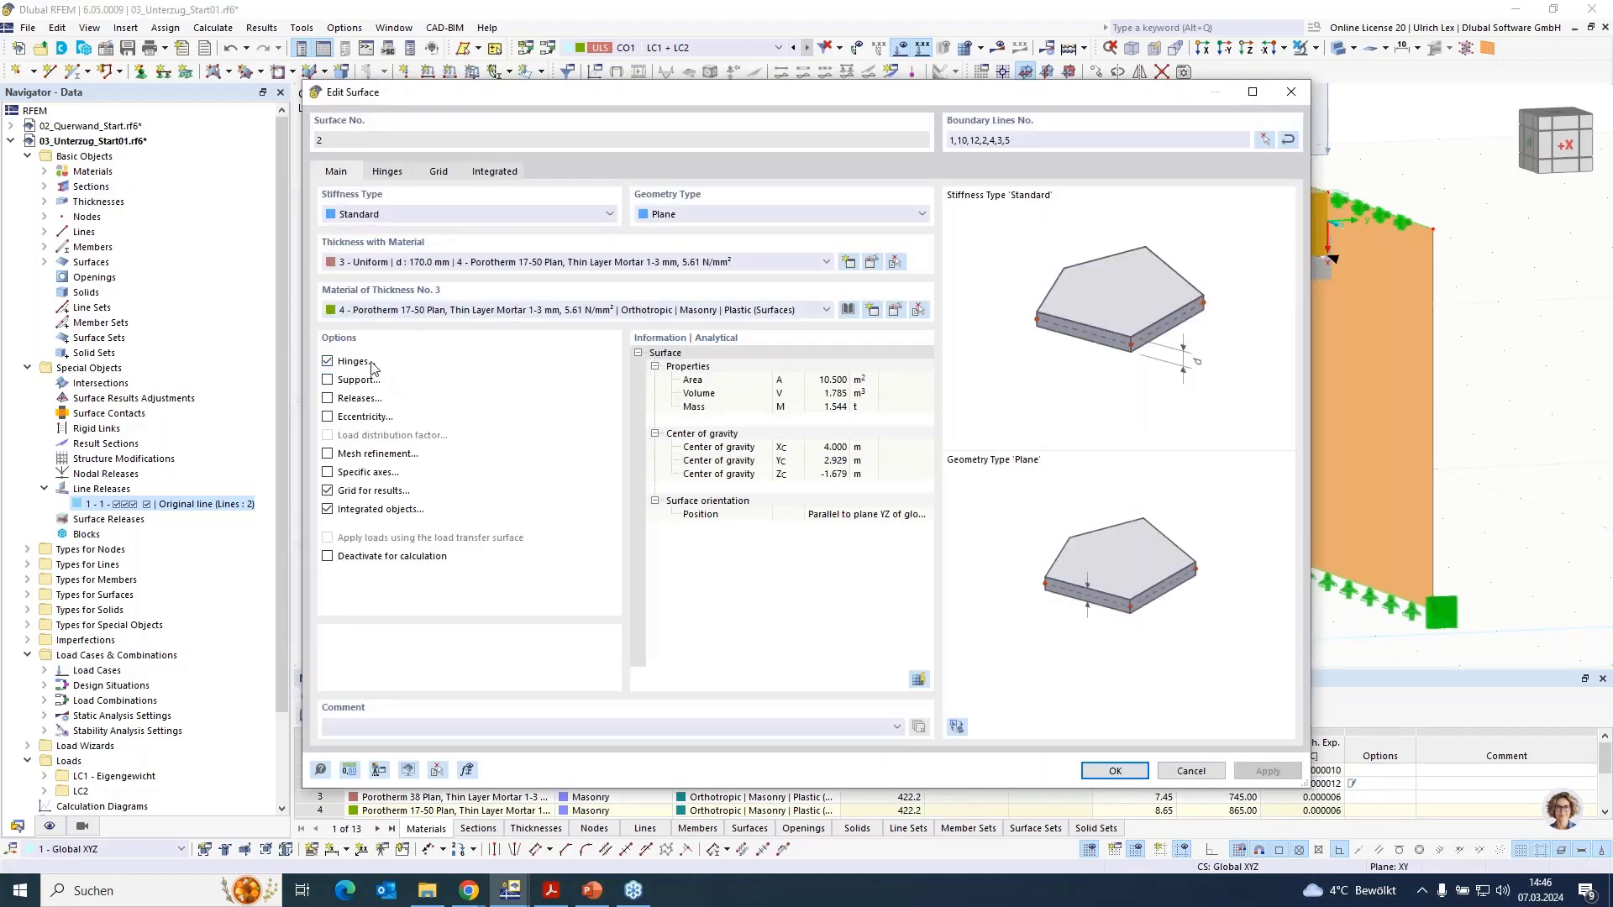
click(387, 171)
click(646, 230)
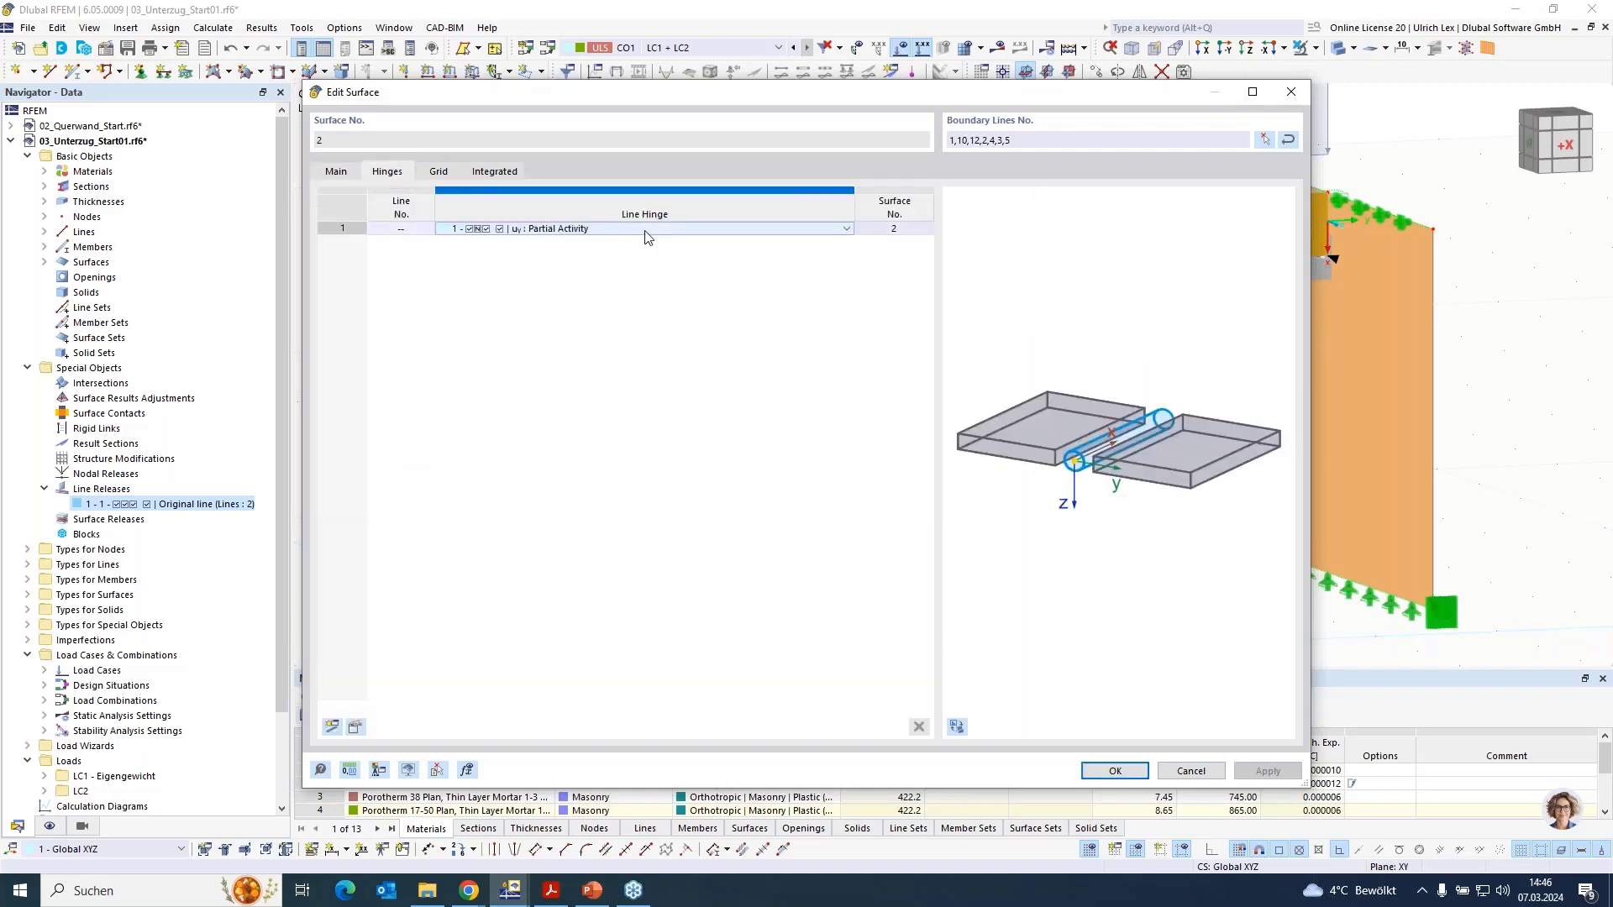
click(651, 230)
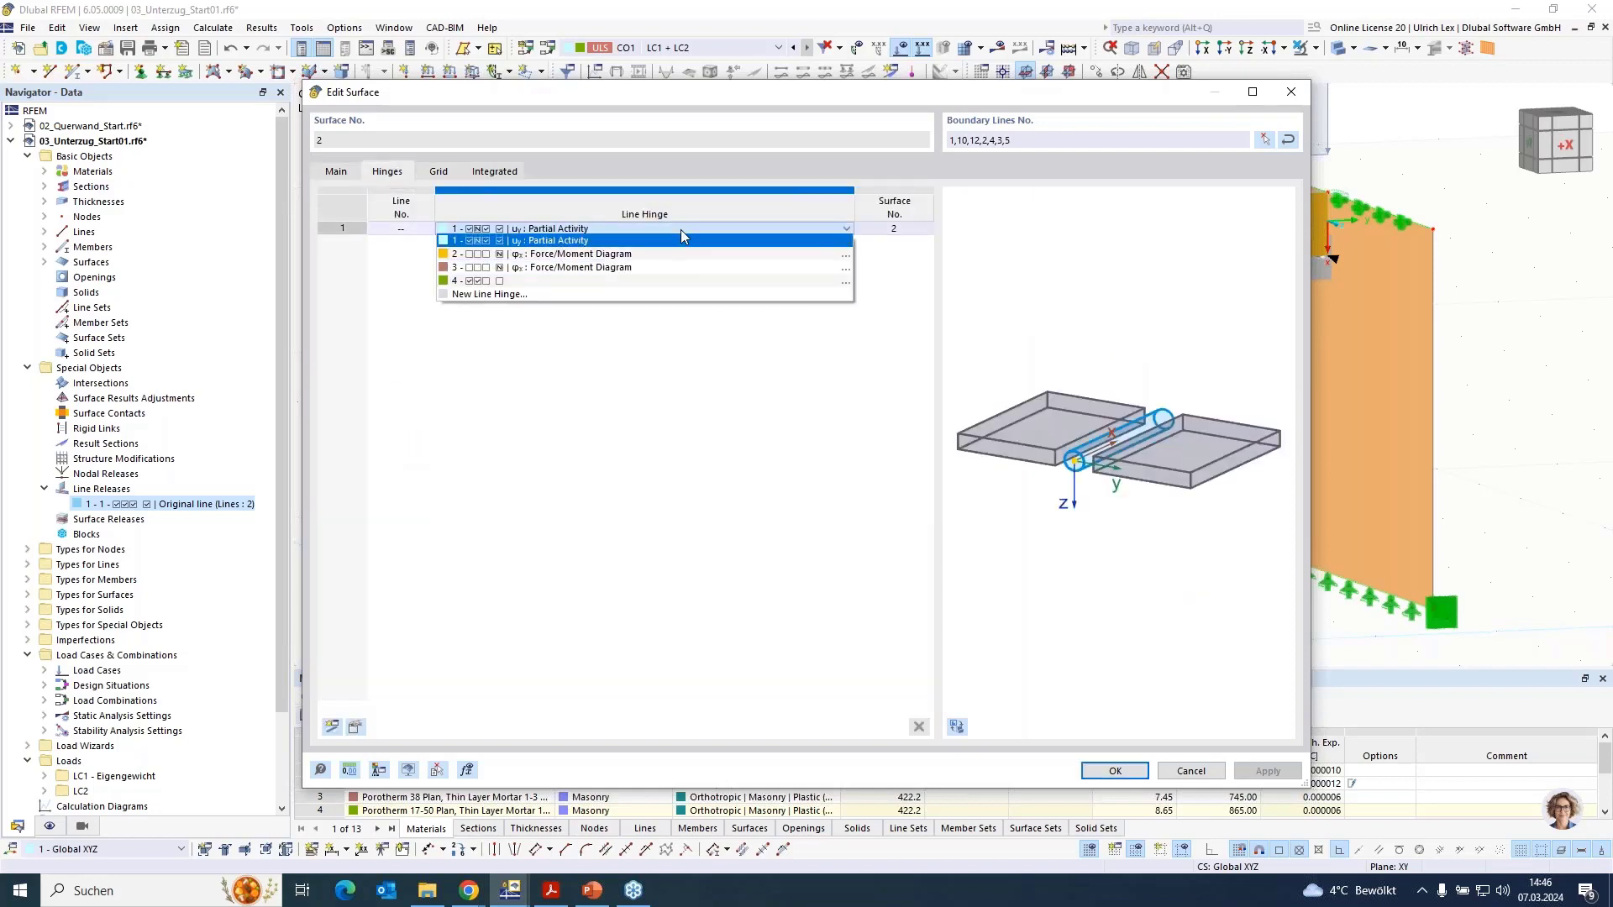
click(591, 281)
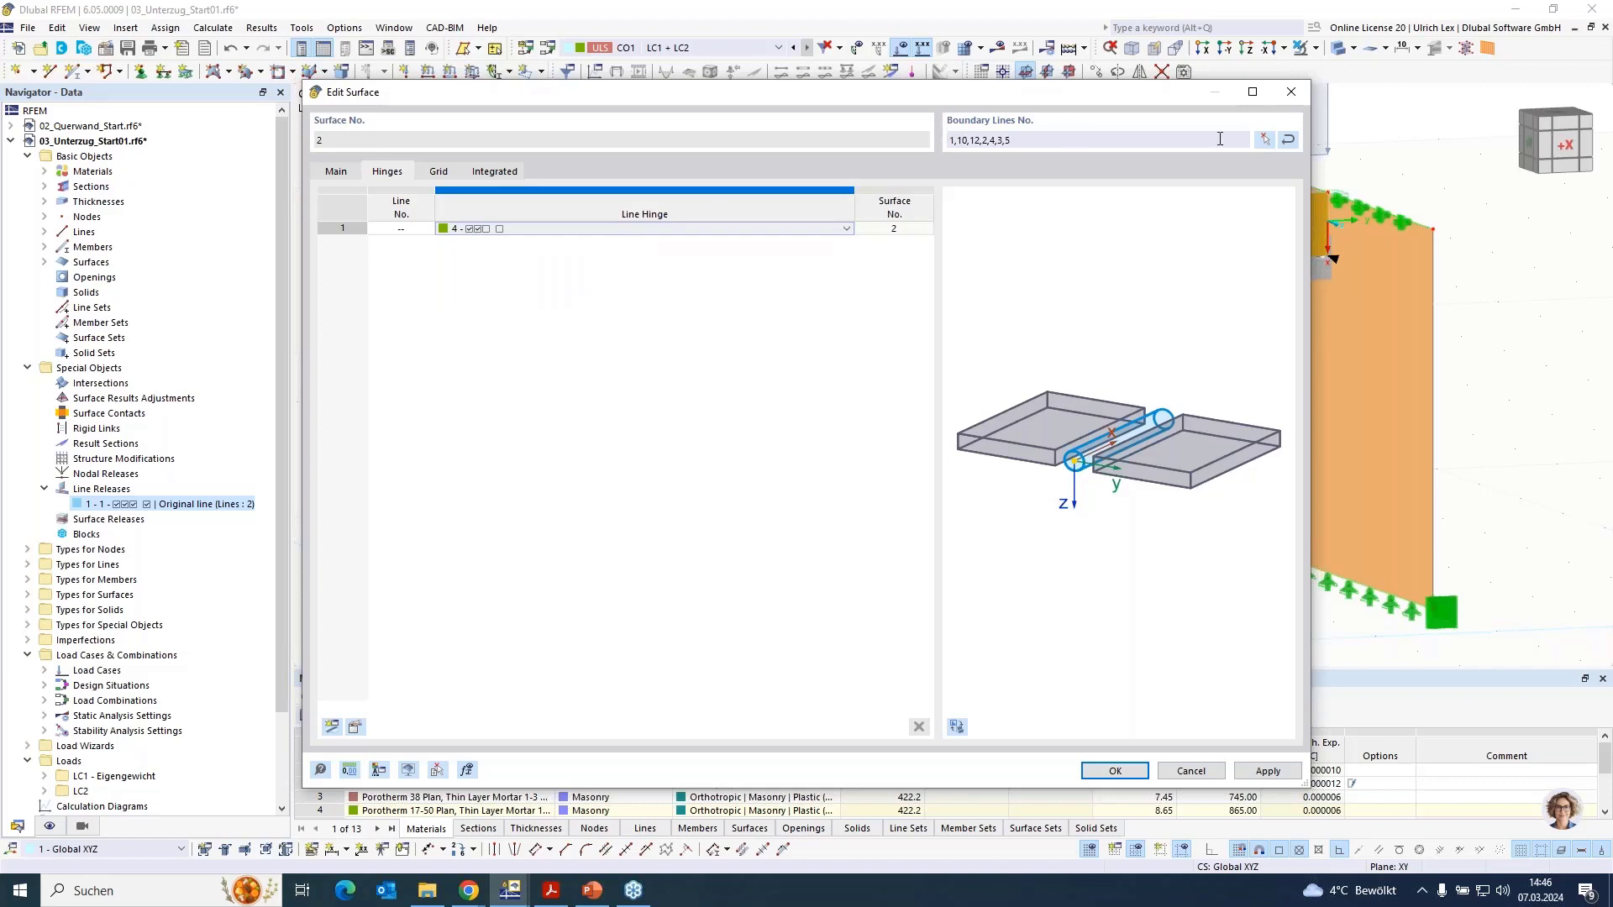
Assign line hinge 4 to line 3 of surface 2, the wall edge along the concrete column, and save the surface
click(823, 230)
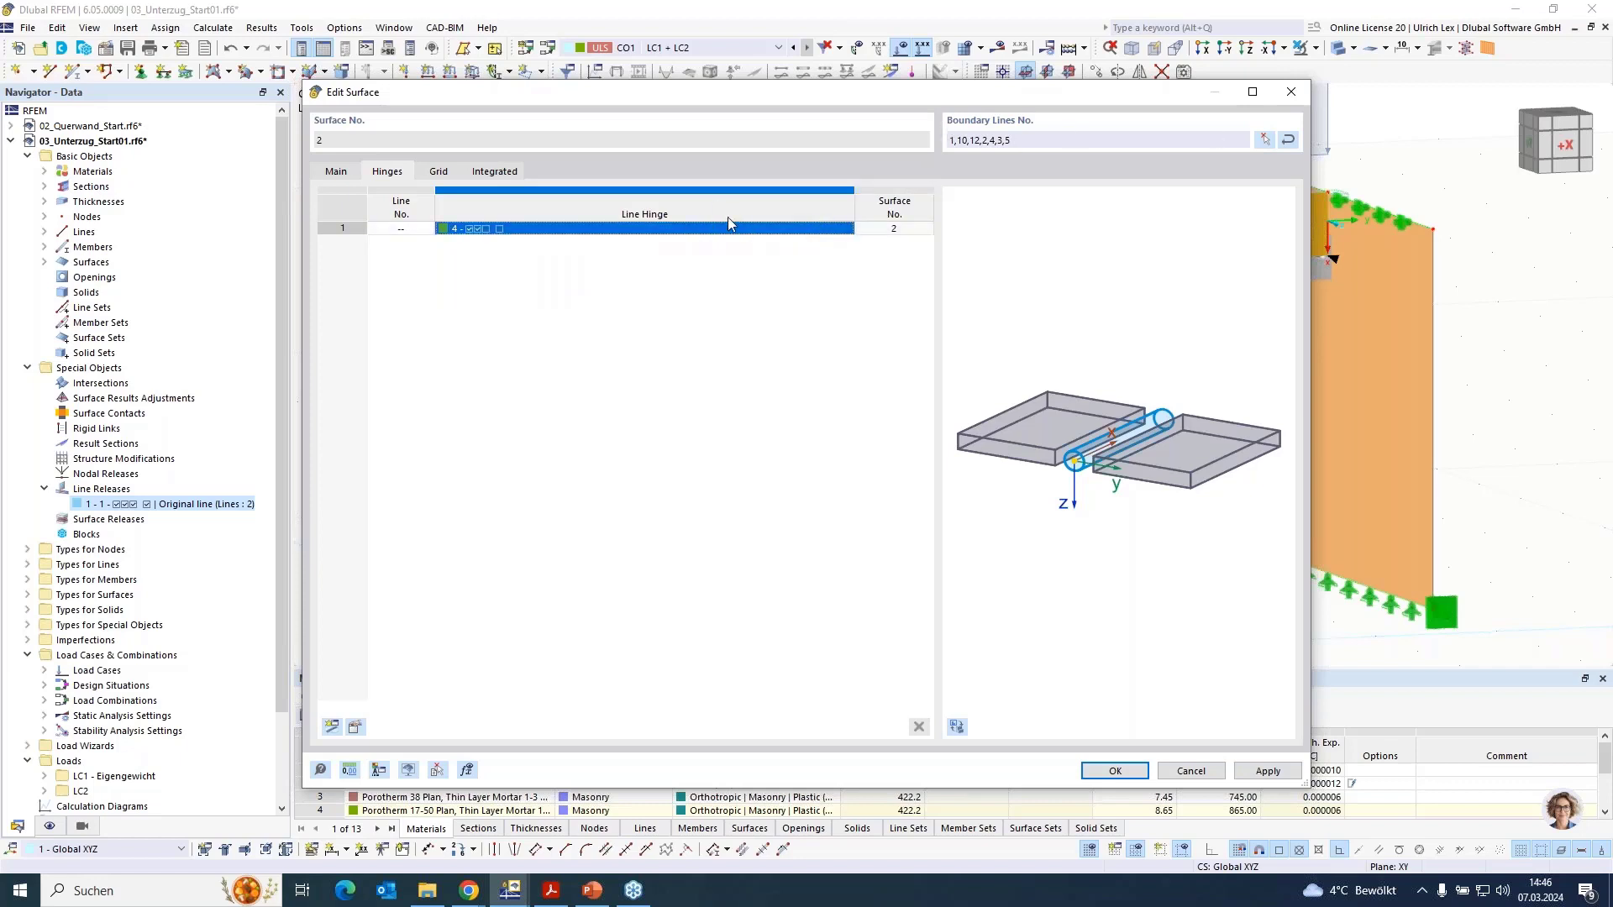
click(846, 228)
click(847, 229)
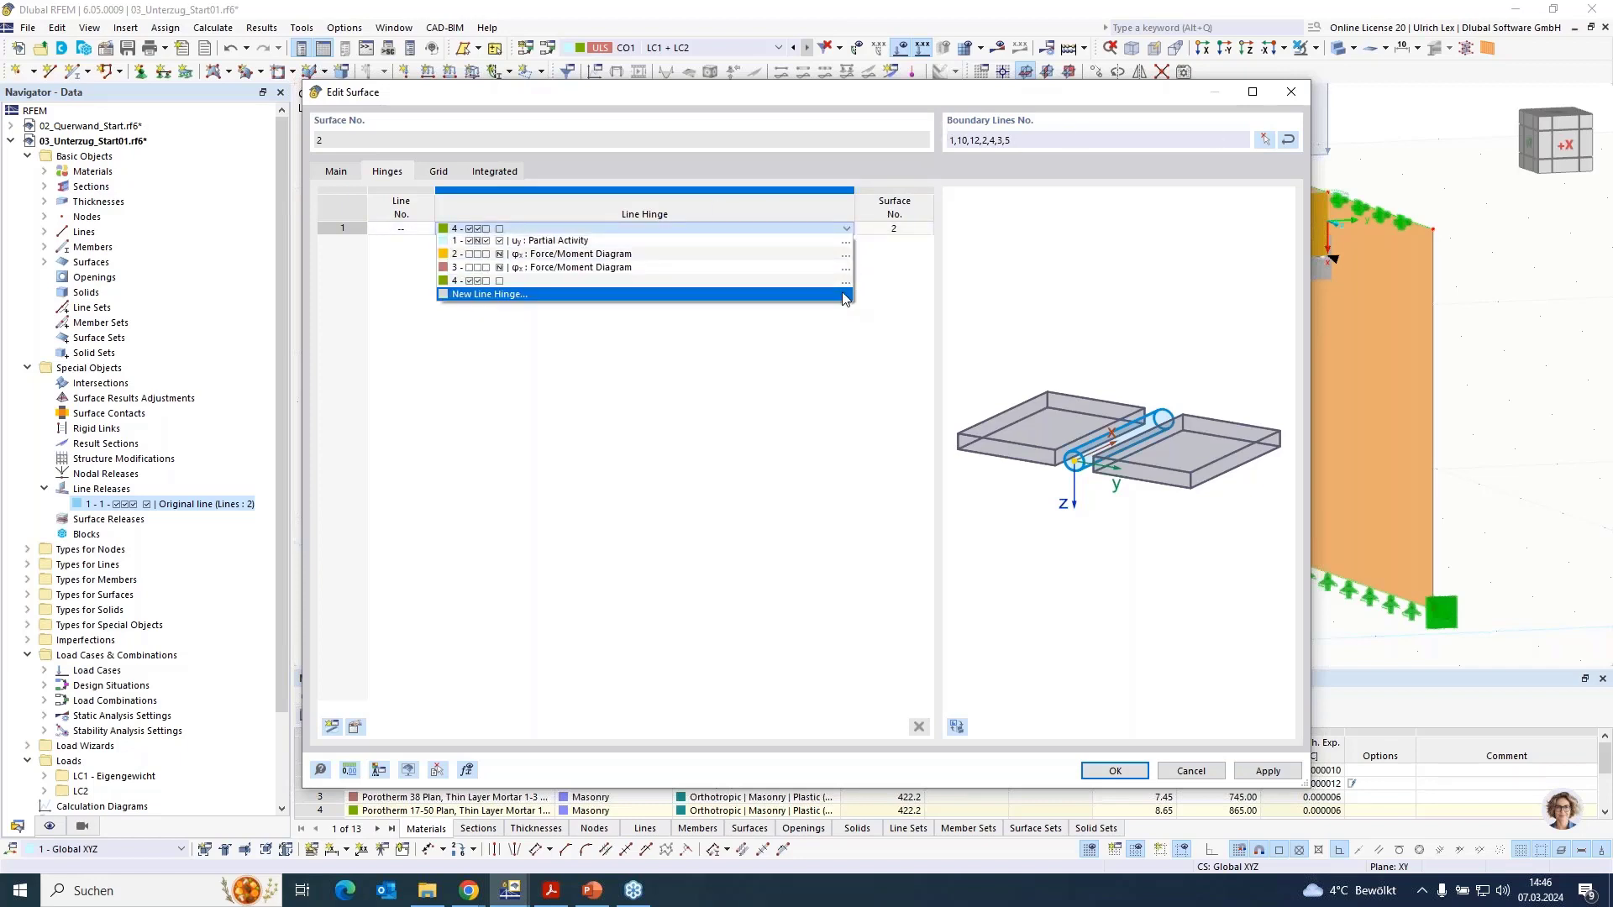
click(848, 279)
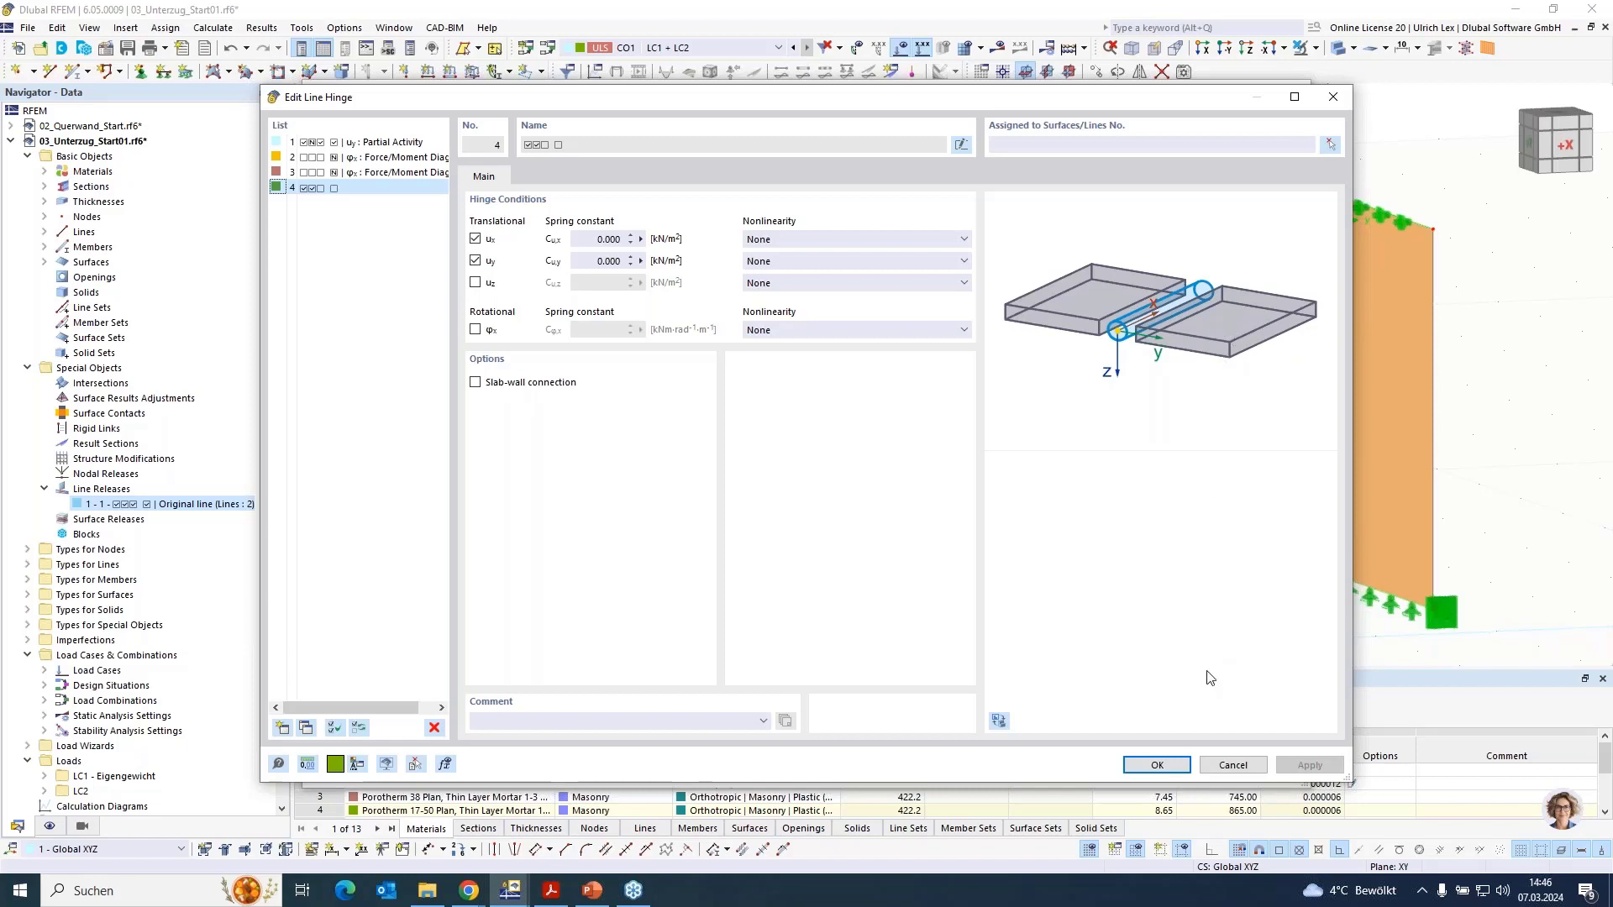
click(1175, 767)
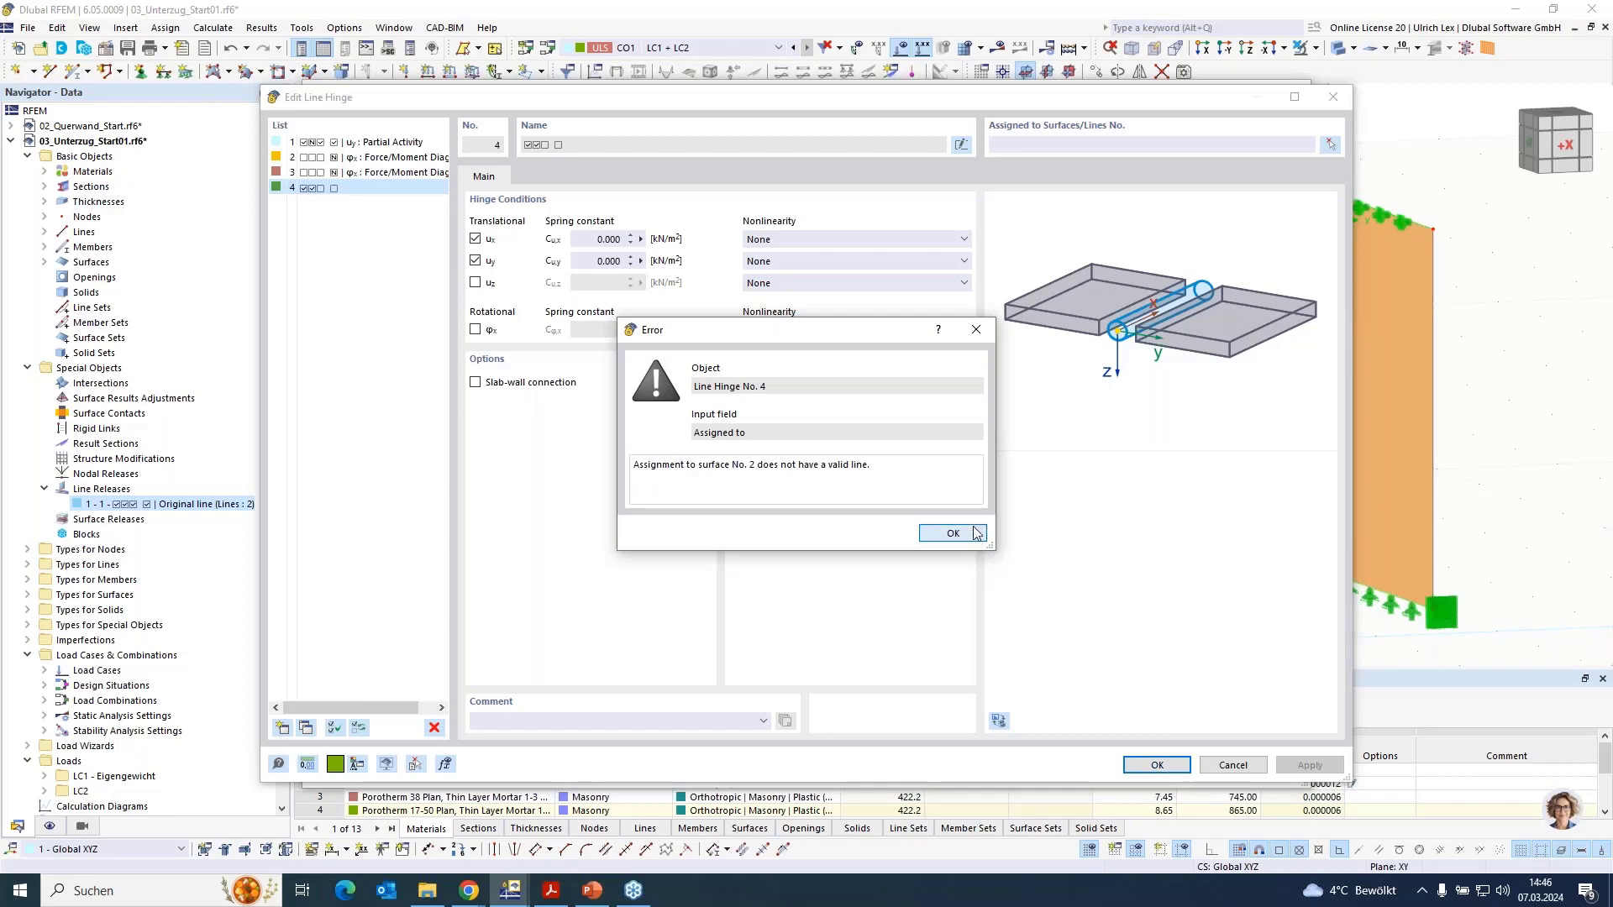
click(973, 529)
click(1330, 144)
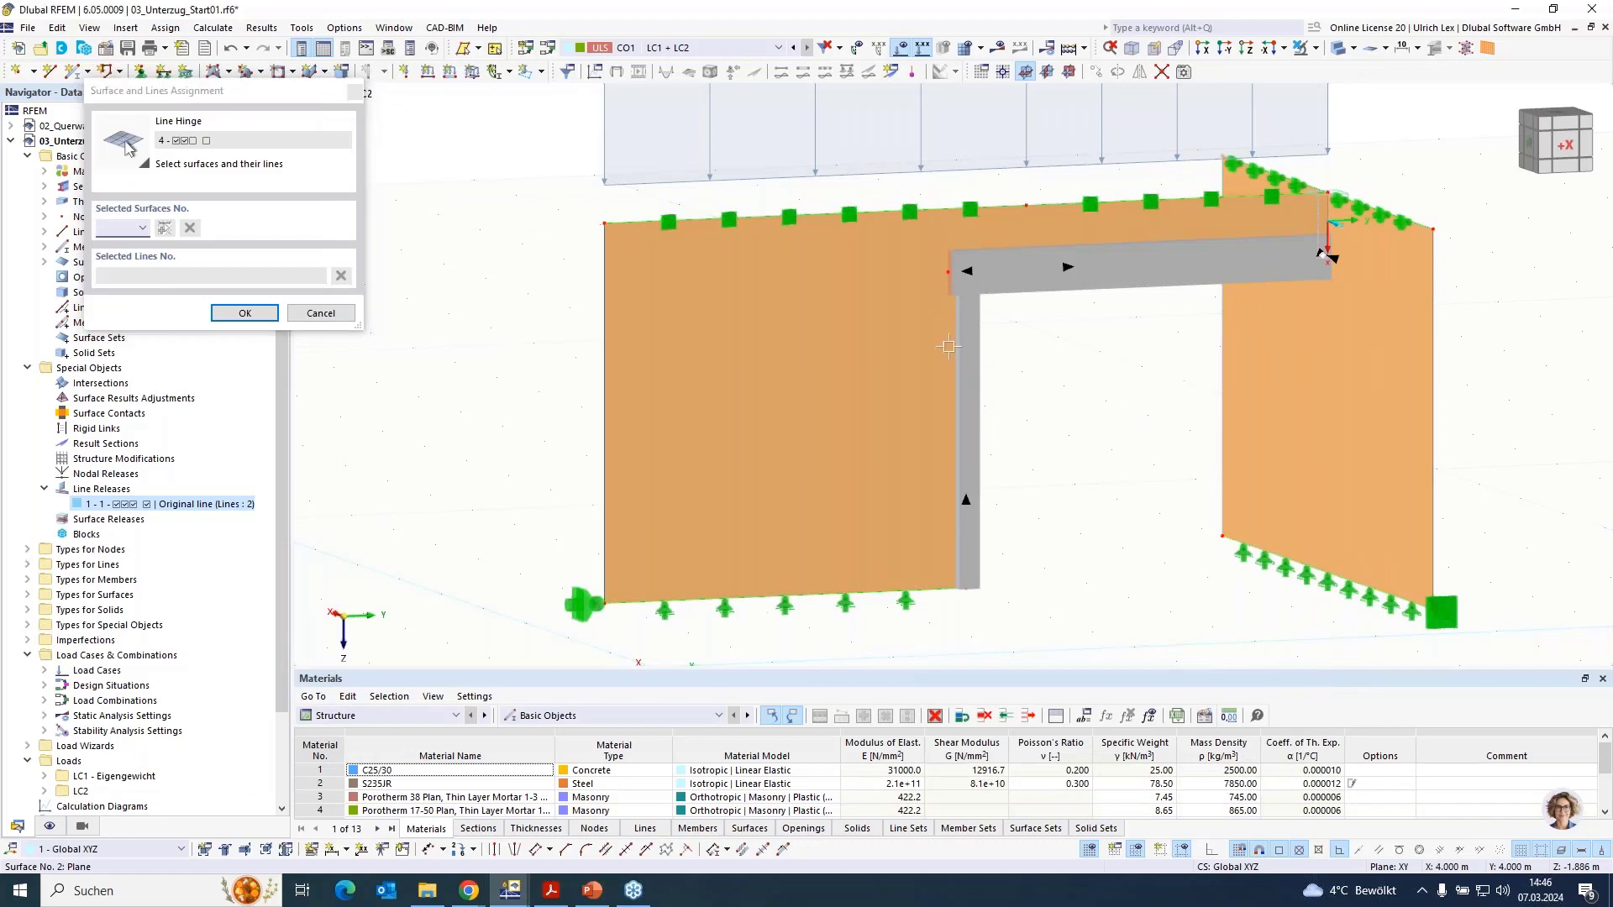
click(840, 330)
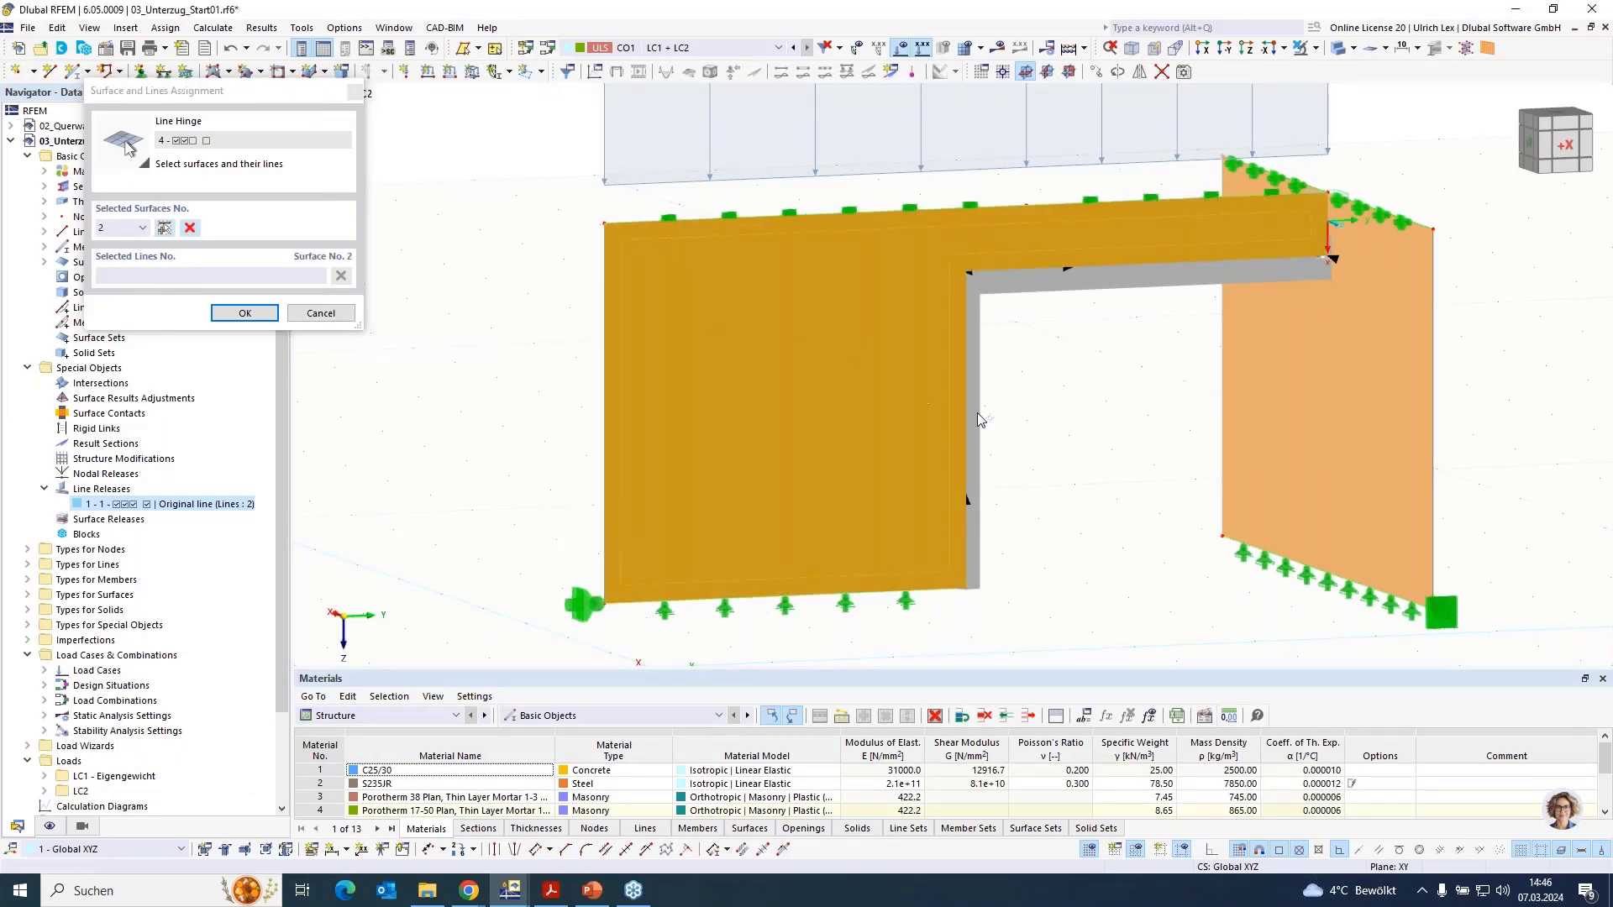
click(244, 313)
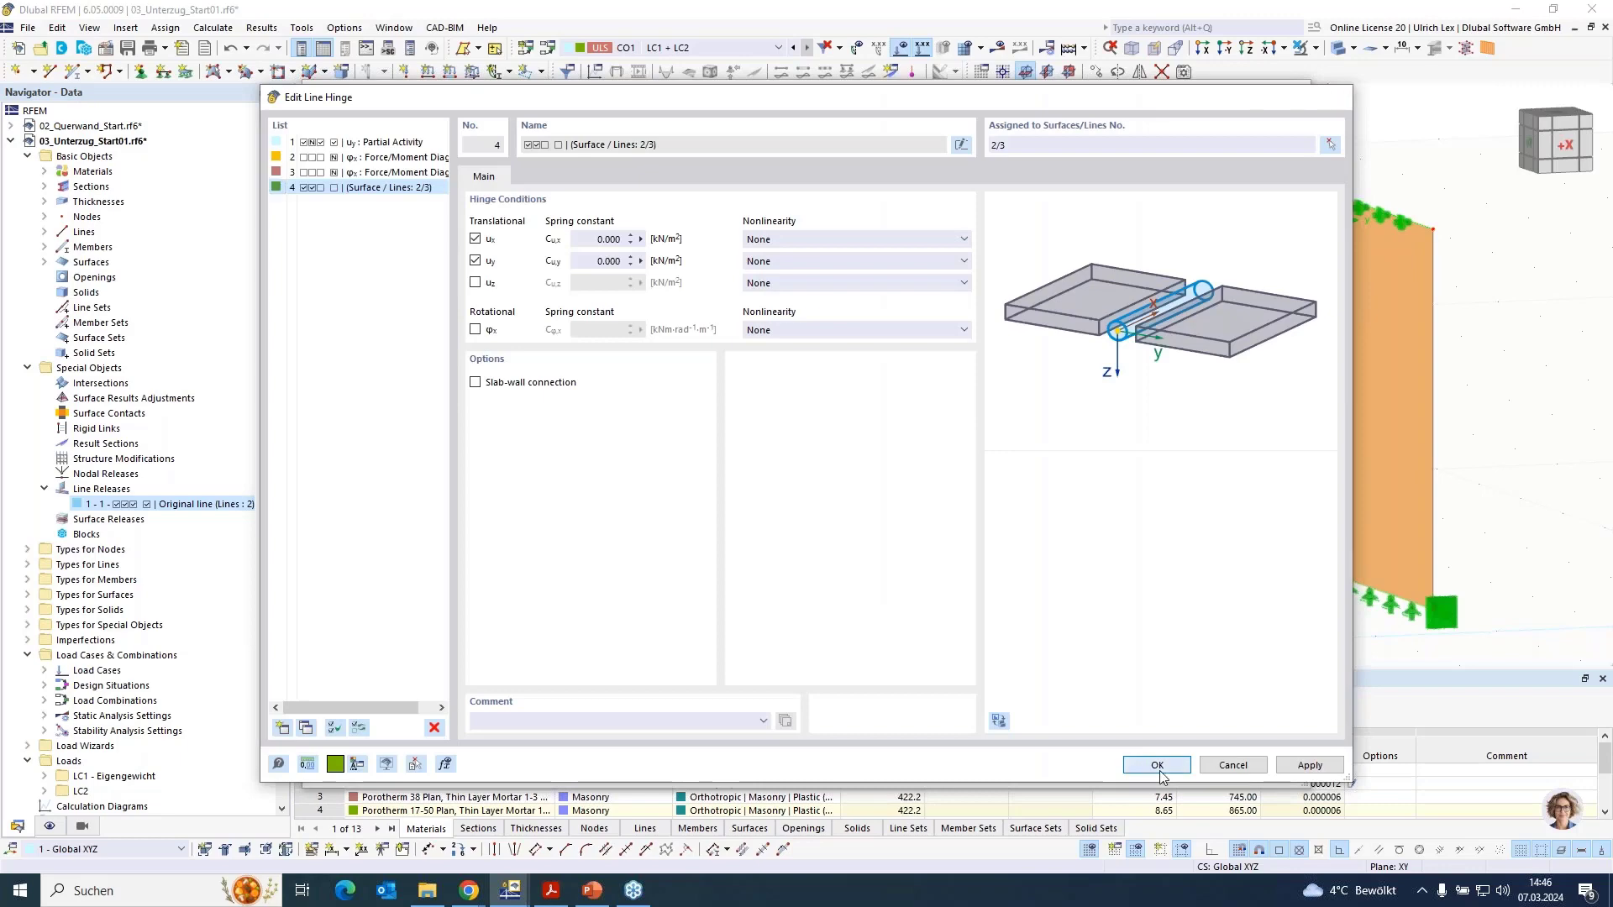
click(1158, 766)
click(1136, 765)
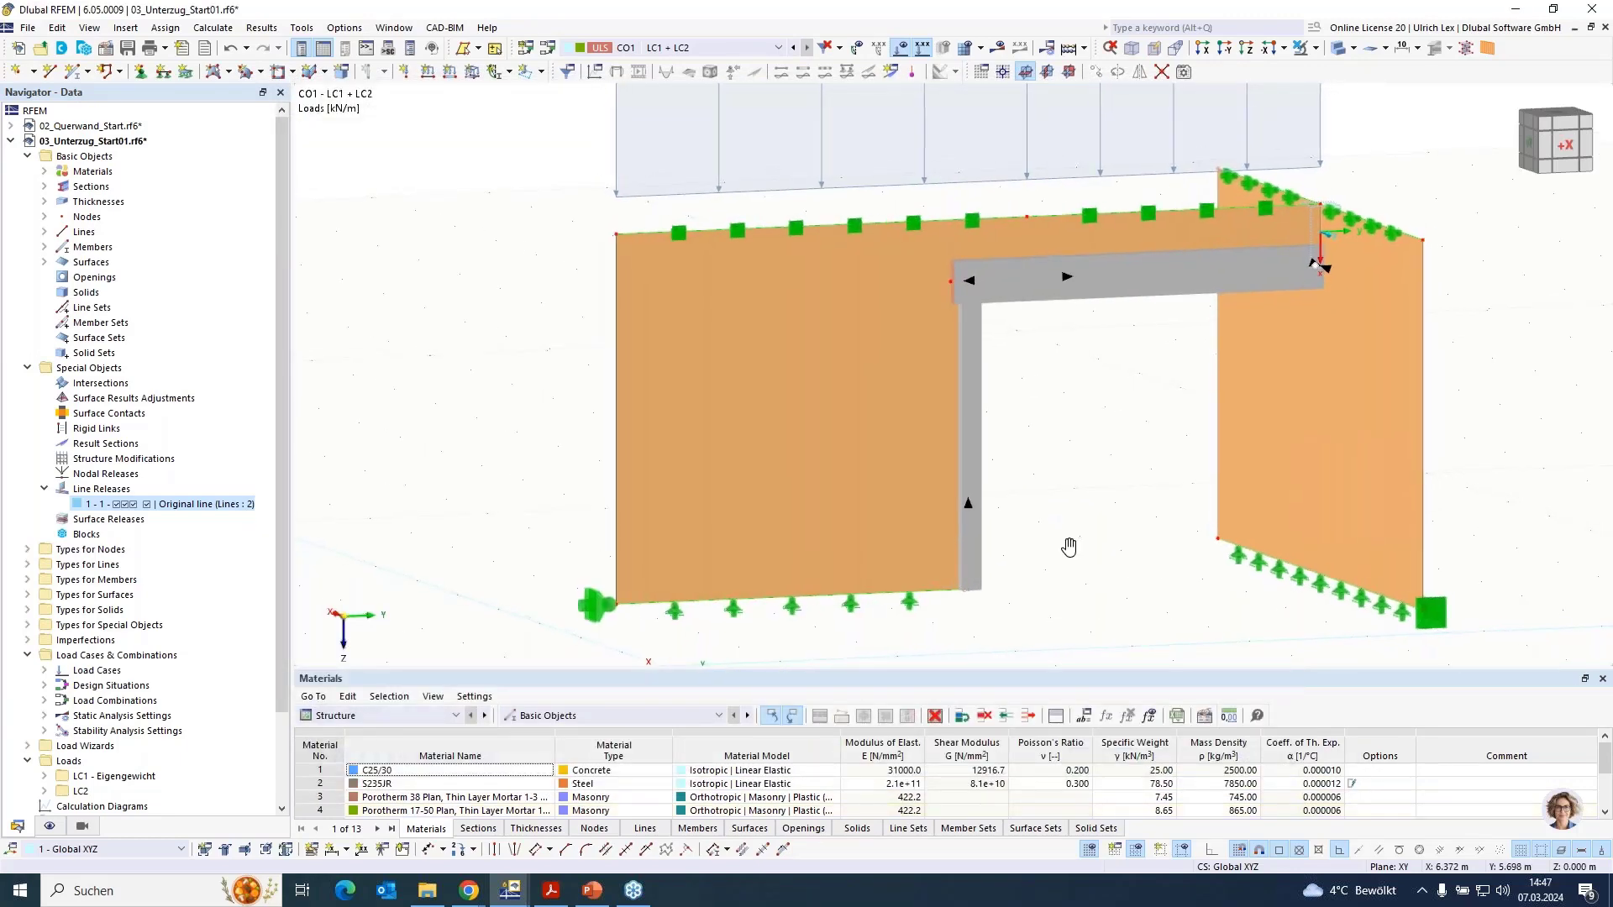
Switch to the open model 04_Ueberzug_Start.rf6
mouse_move(1069, 547)
ctrl+middle_down()
mouse_move(1004, 562)
mouse_move(1059, 557)
ctrl+middle_up()
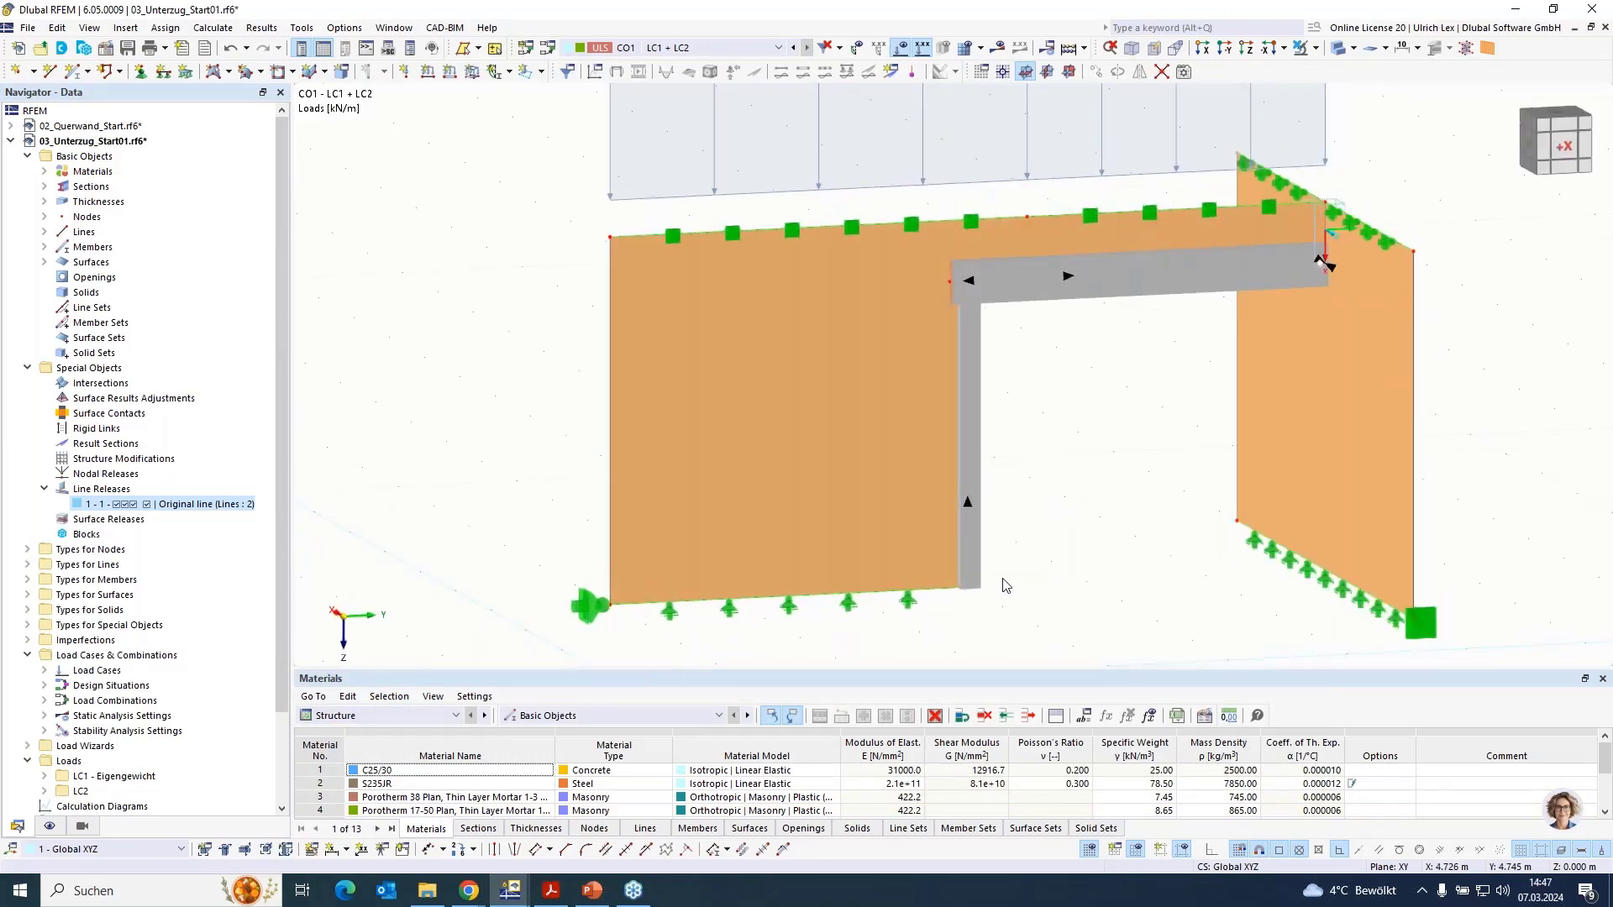
scroll(1008, 554, down, 1)
scroll(853, 531, down, 1)
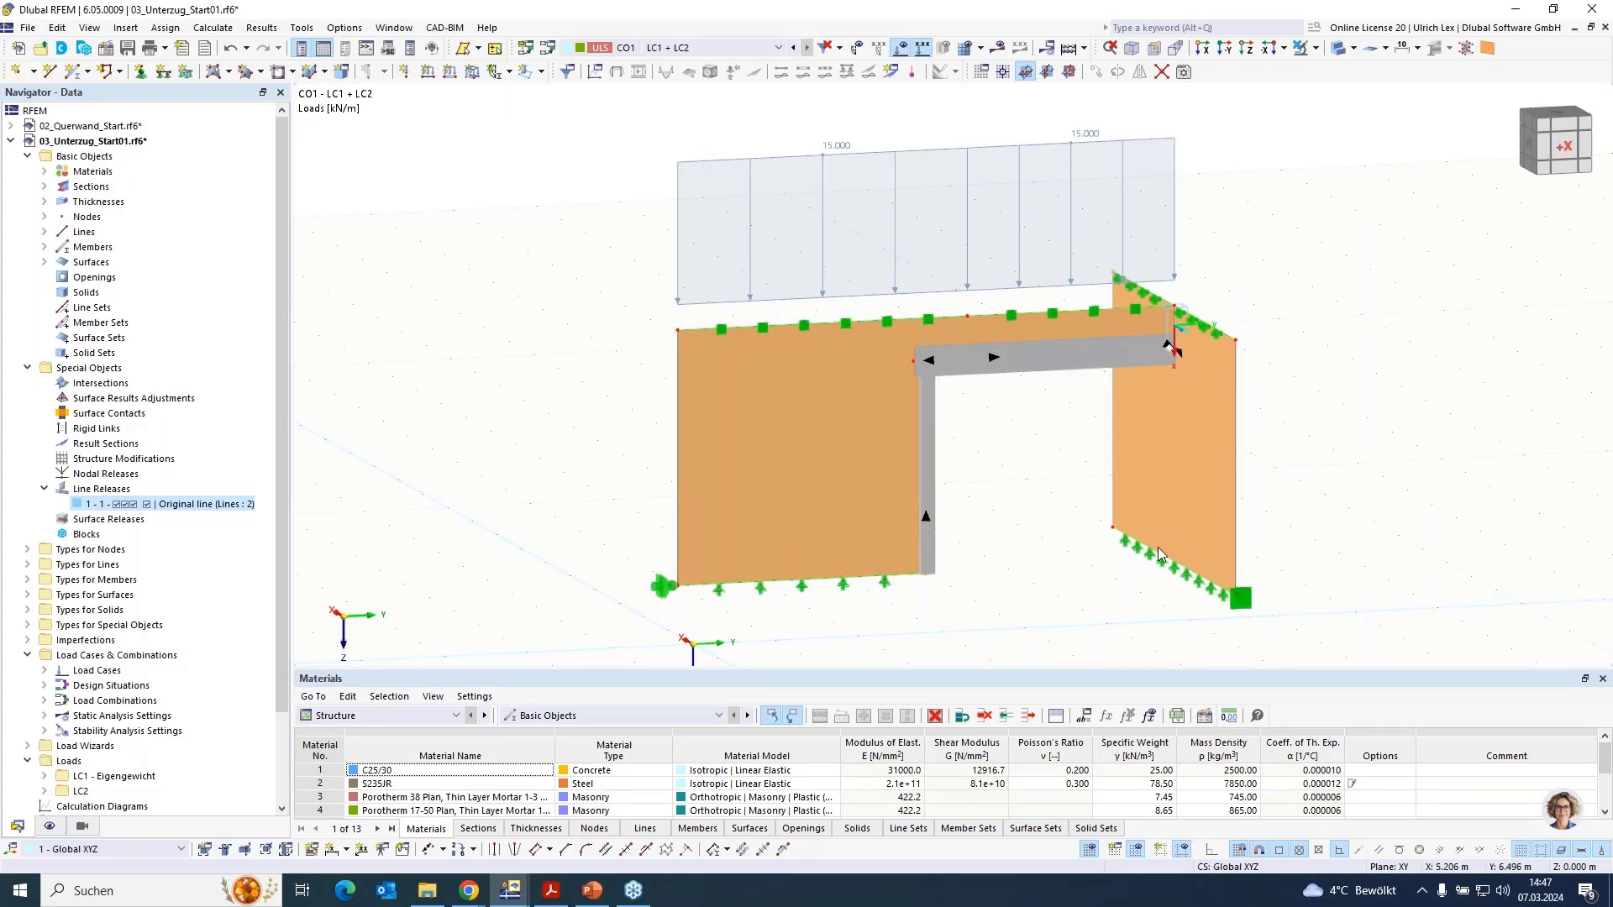
mouse_move(1309, 541)
ctrl+middle_down()
mouse_move(1318, 529)
mouse_move(1322, 546)
ctrl+middle_up()
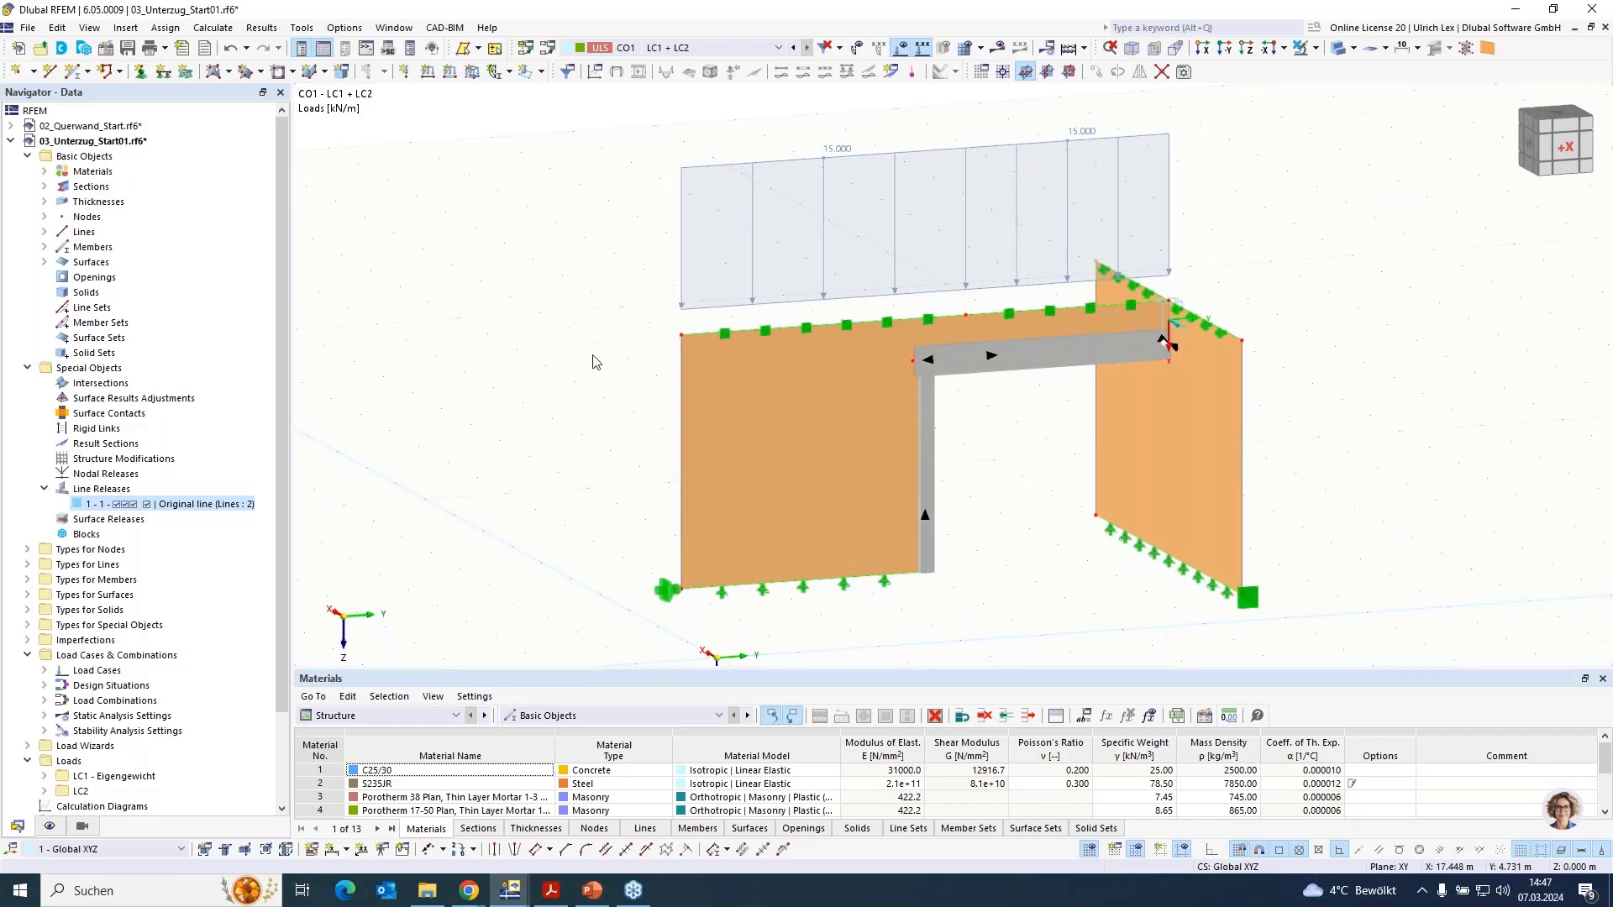
click(410, 26)
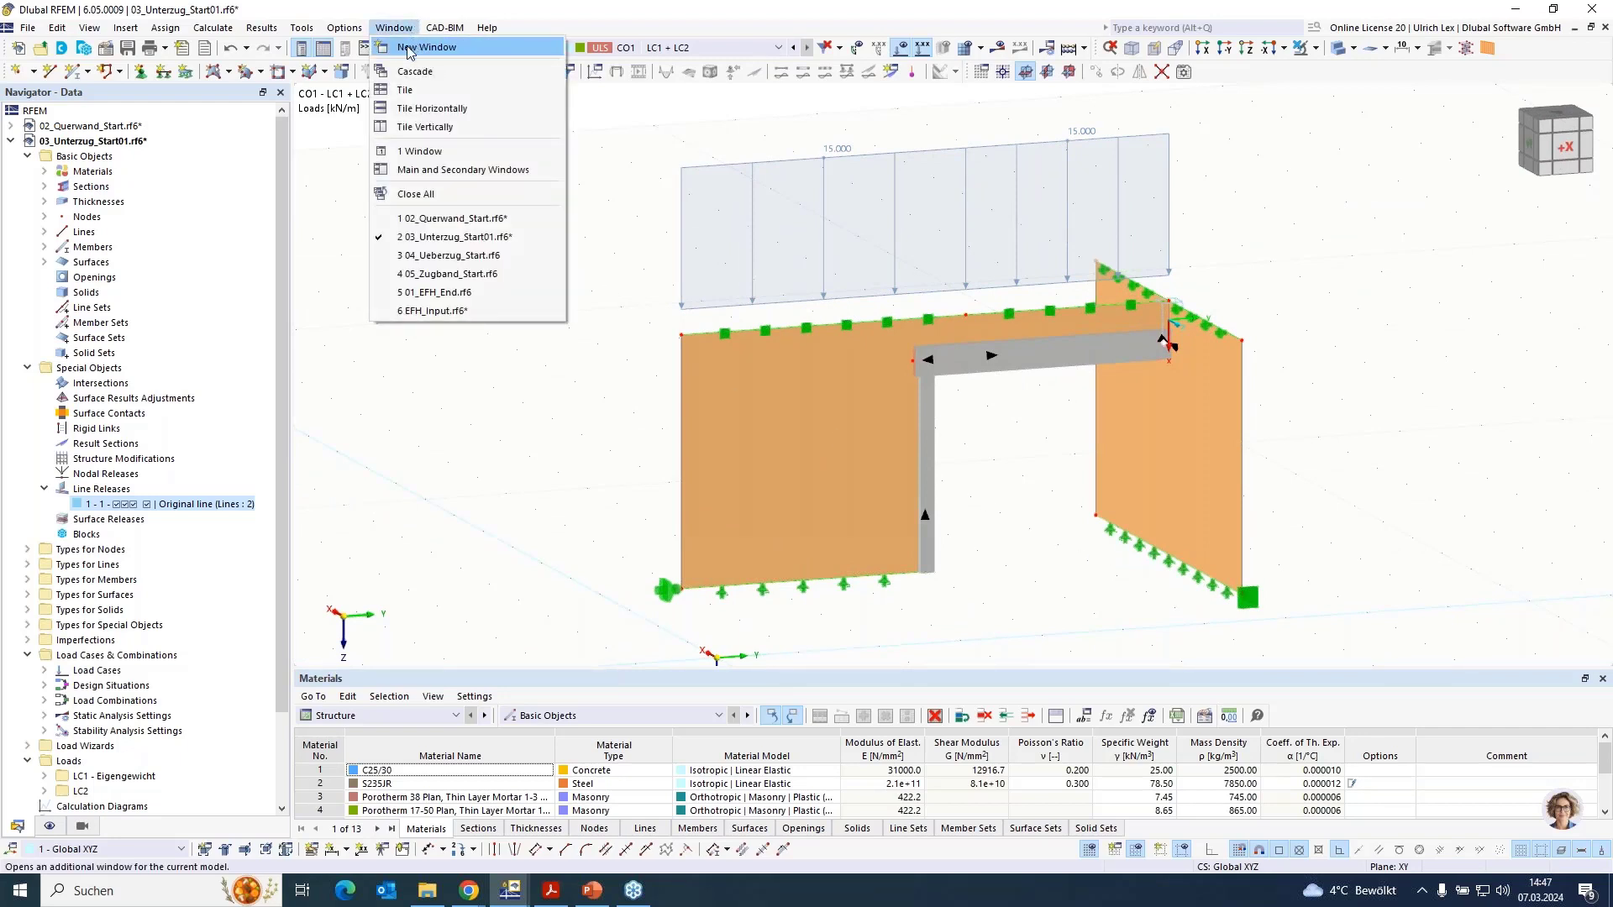
click(426, 256)
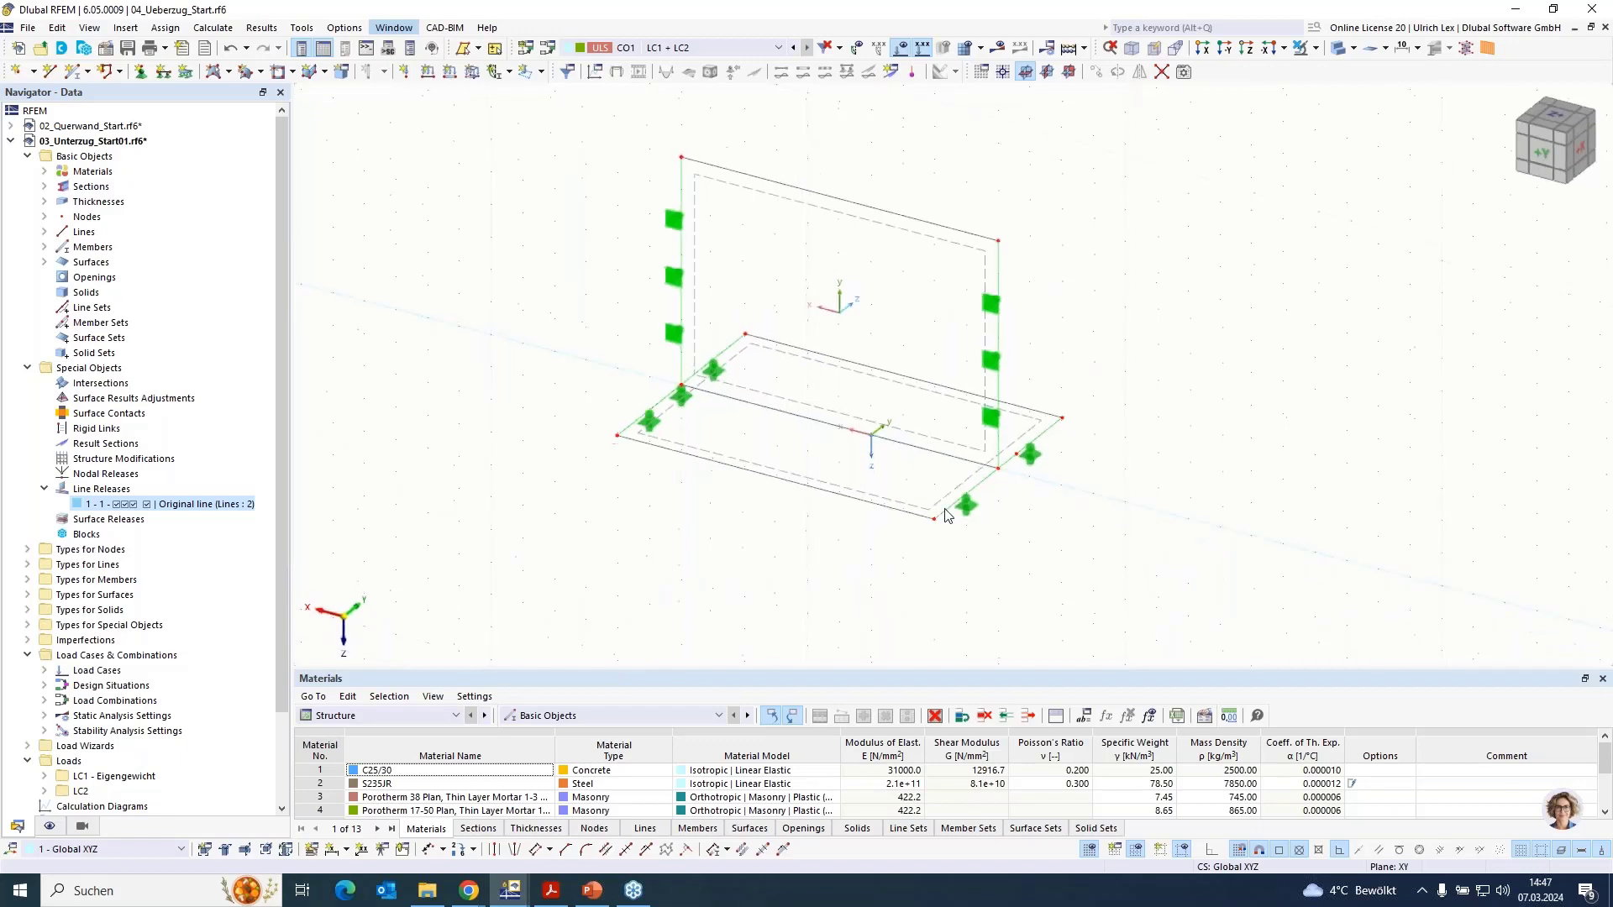
ctrl+middle_drag(1148, 543, 1117, 513)
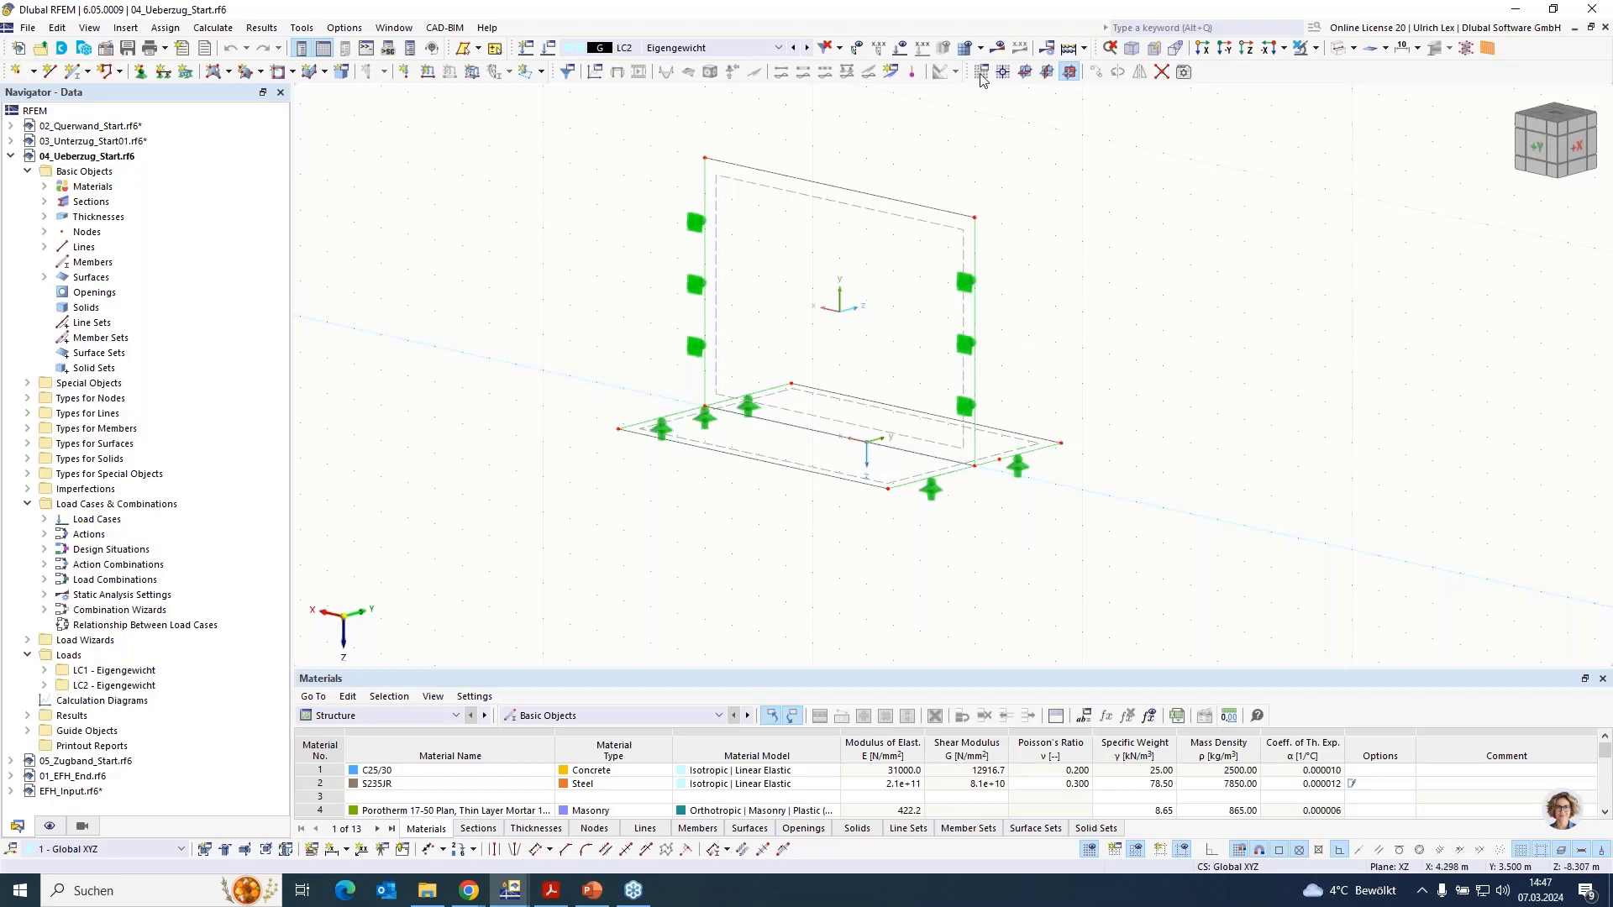
Calculate load case LC2 - Eigengewicht of the slab and upstand wall
click(998, 49)
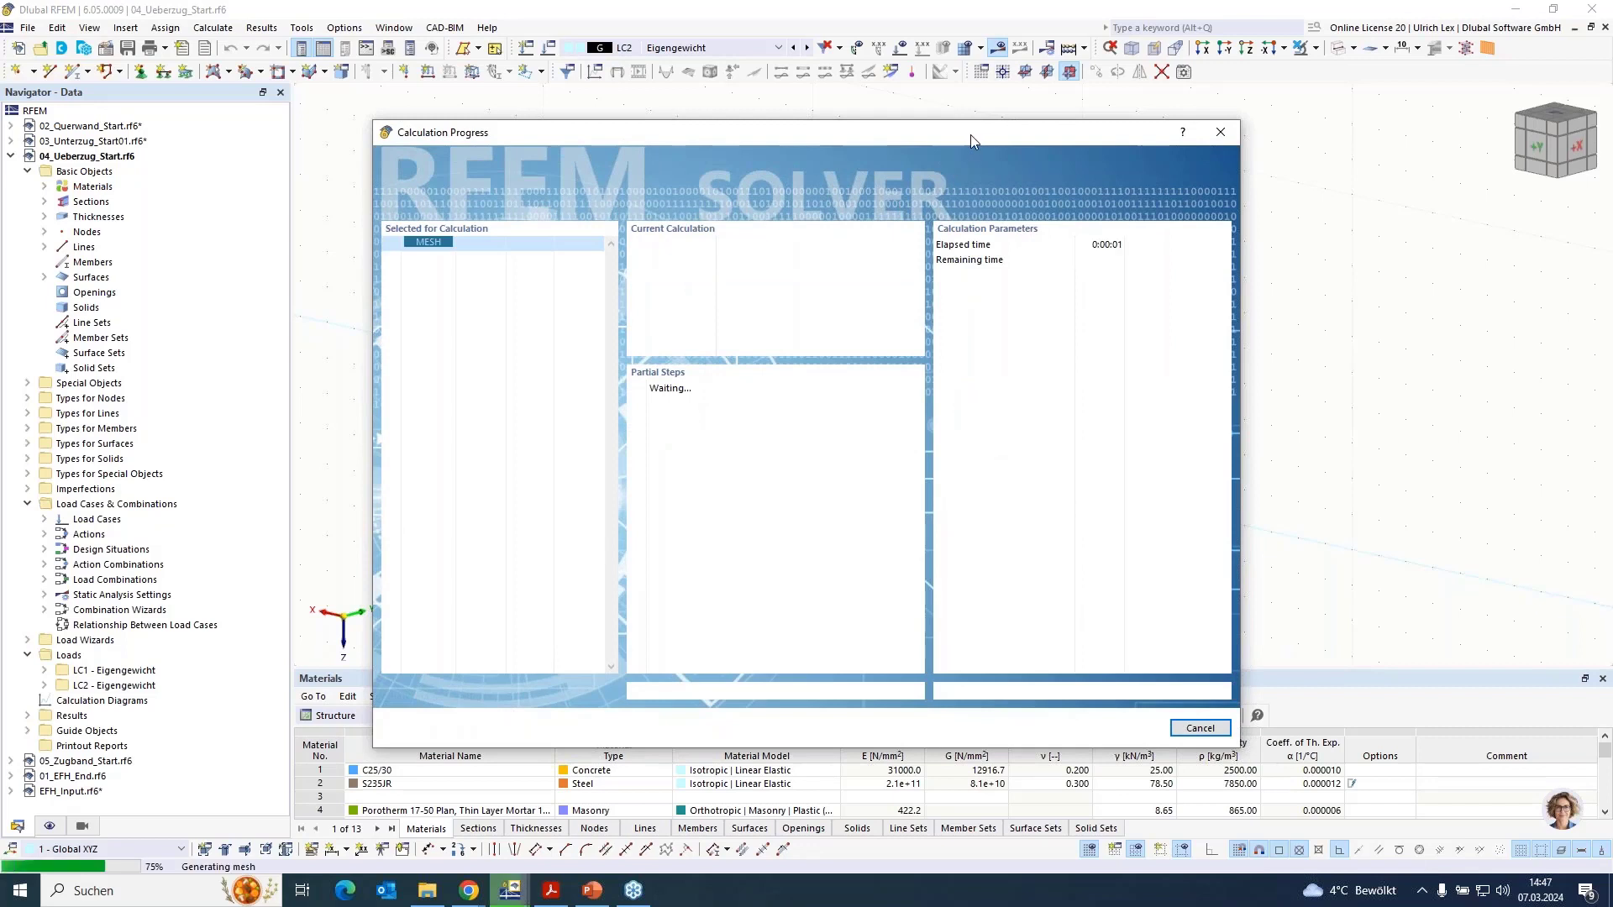
drag(970, 134, 1075, 149)
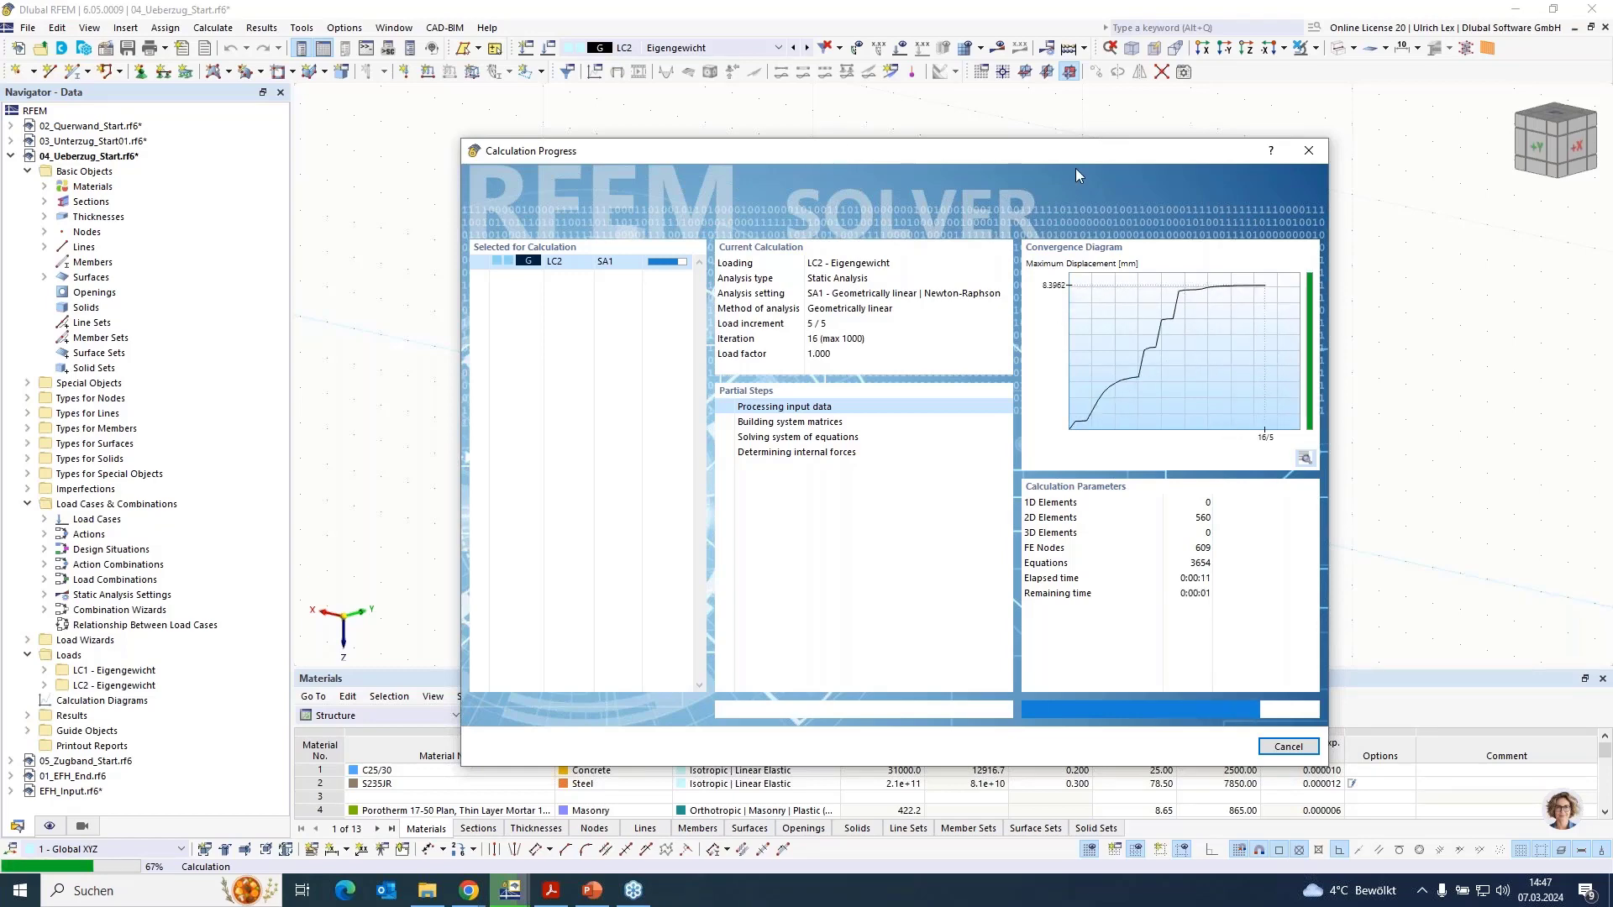
drag(1080, 155, 1033, 444)
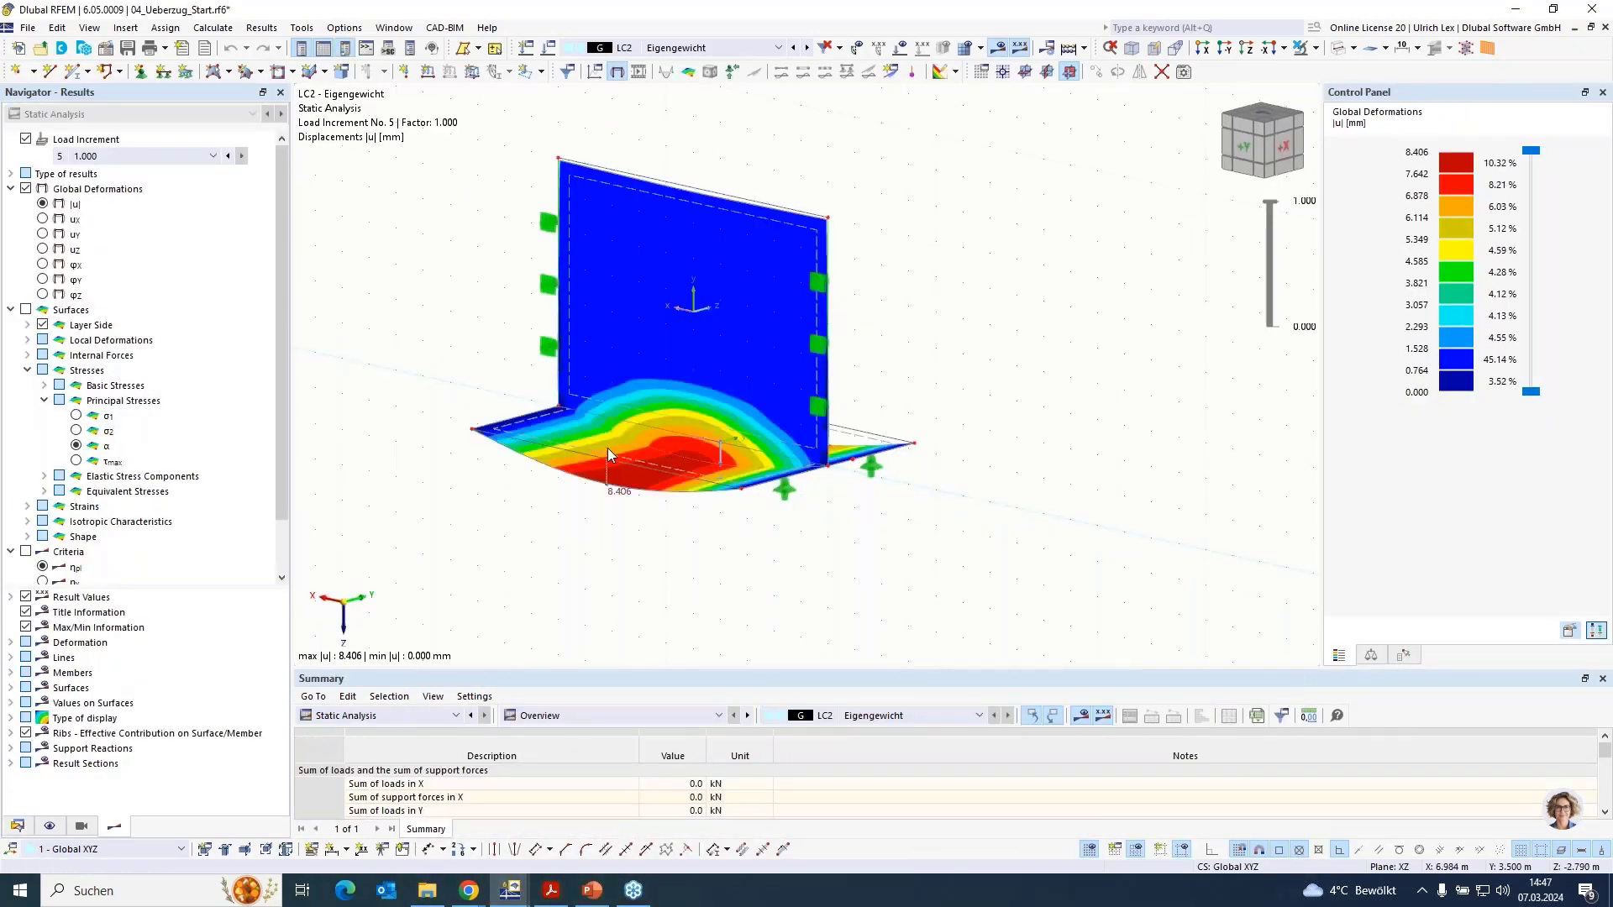
ctrl+middle_drag(585, 594, 640, 579)
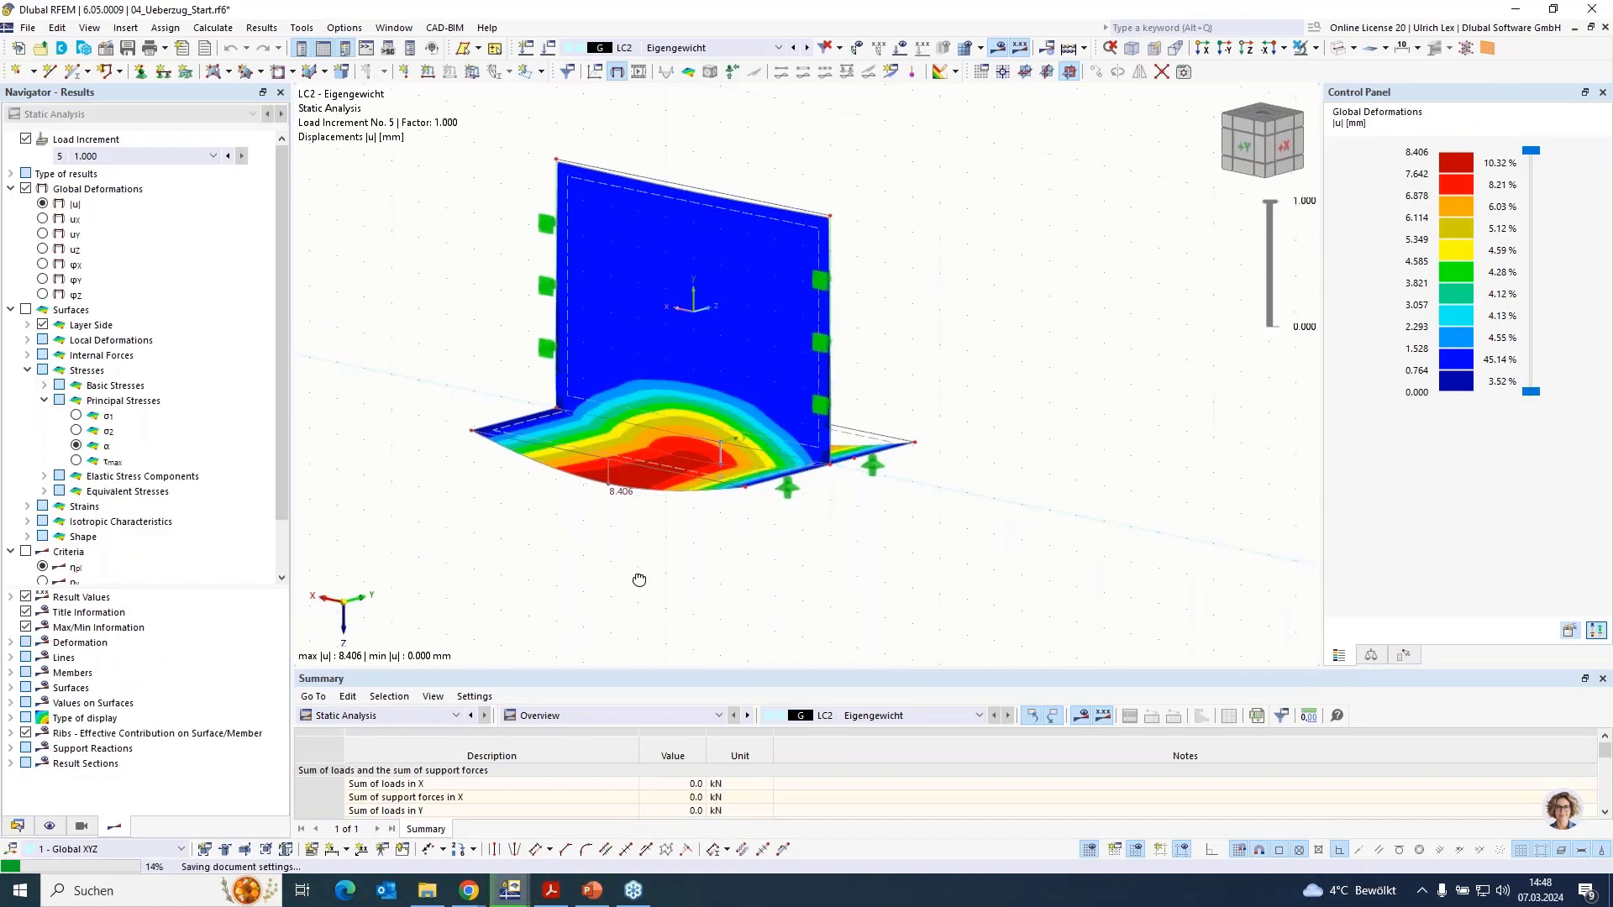
Examine the principal stress directions α on the isolated upright wall and its global deformations
click(26, 310)
click(28, 310)
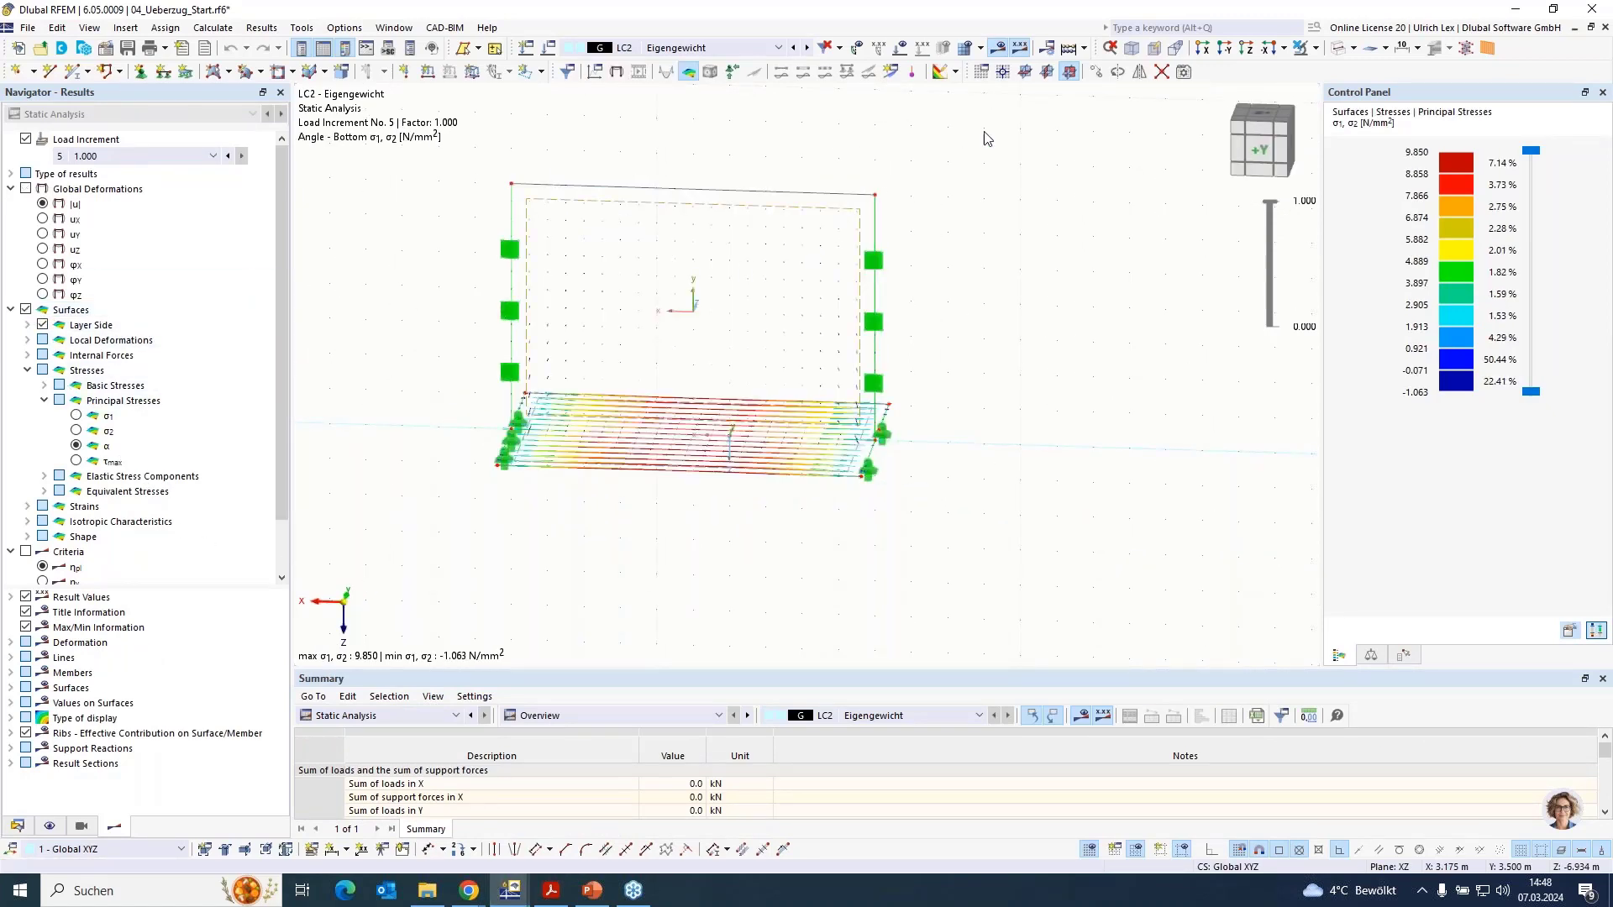
click(1315, 48)
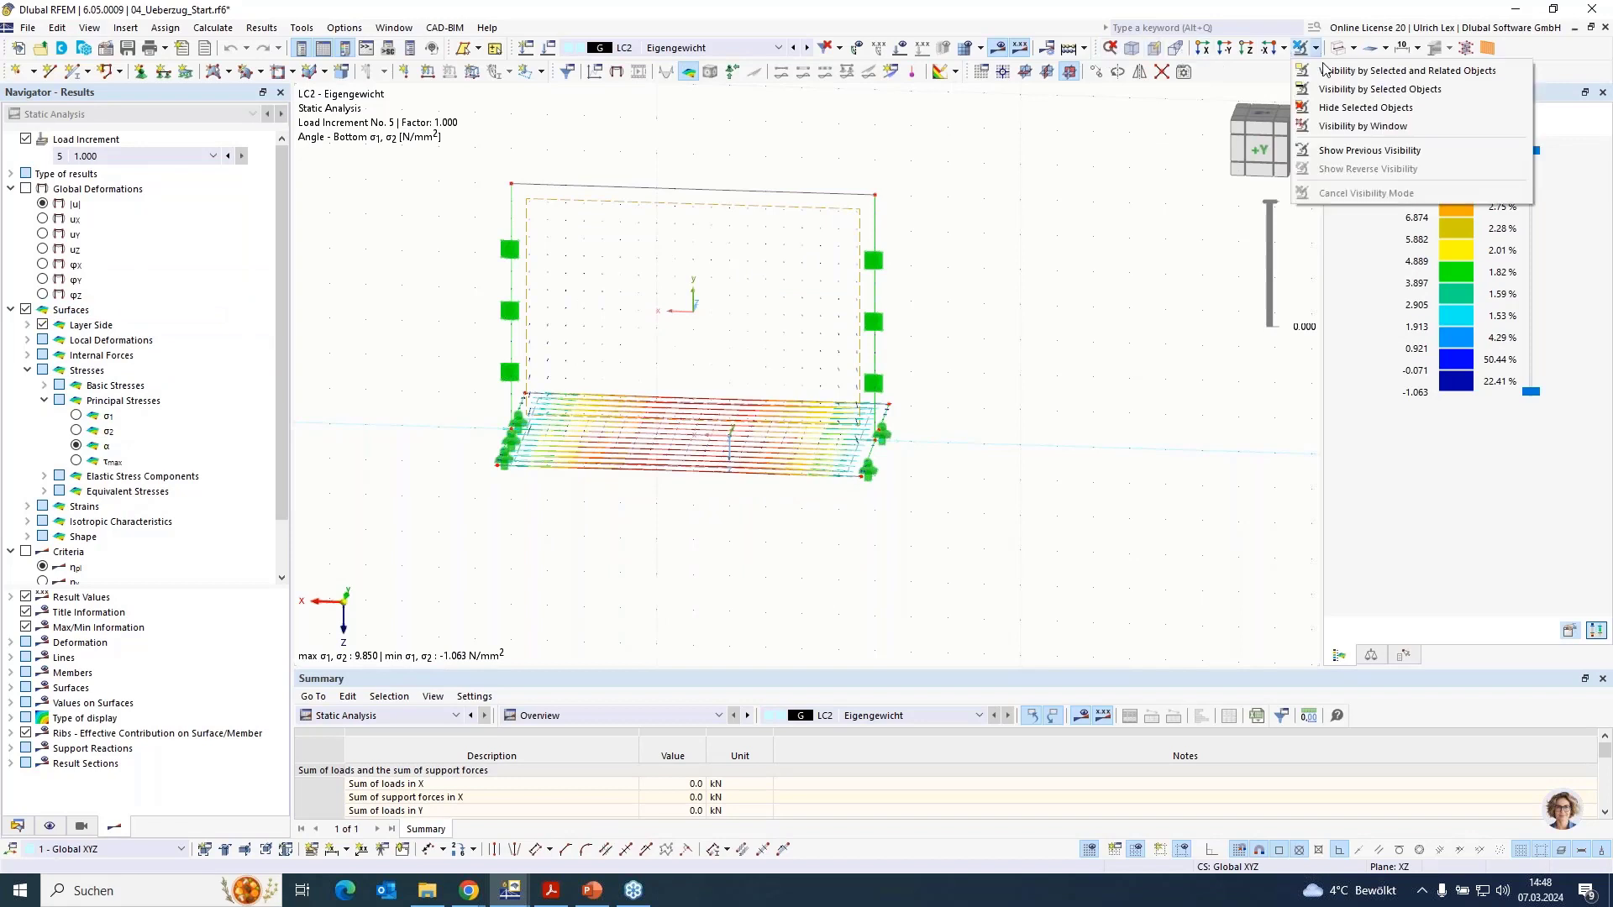
click(1326, 75)
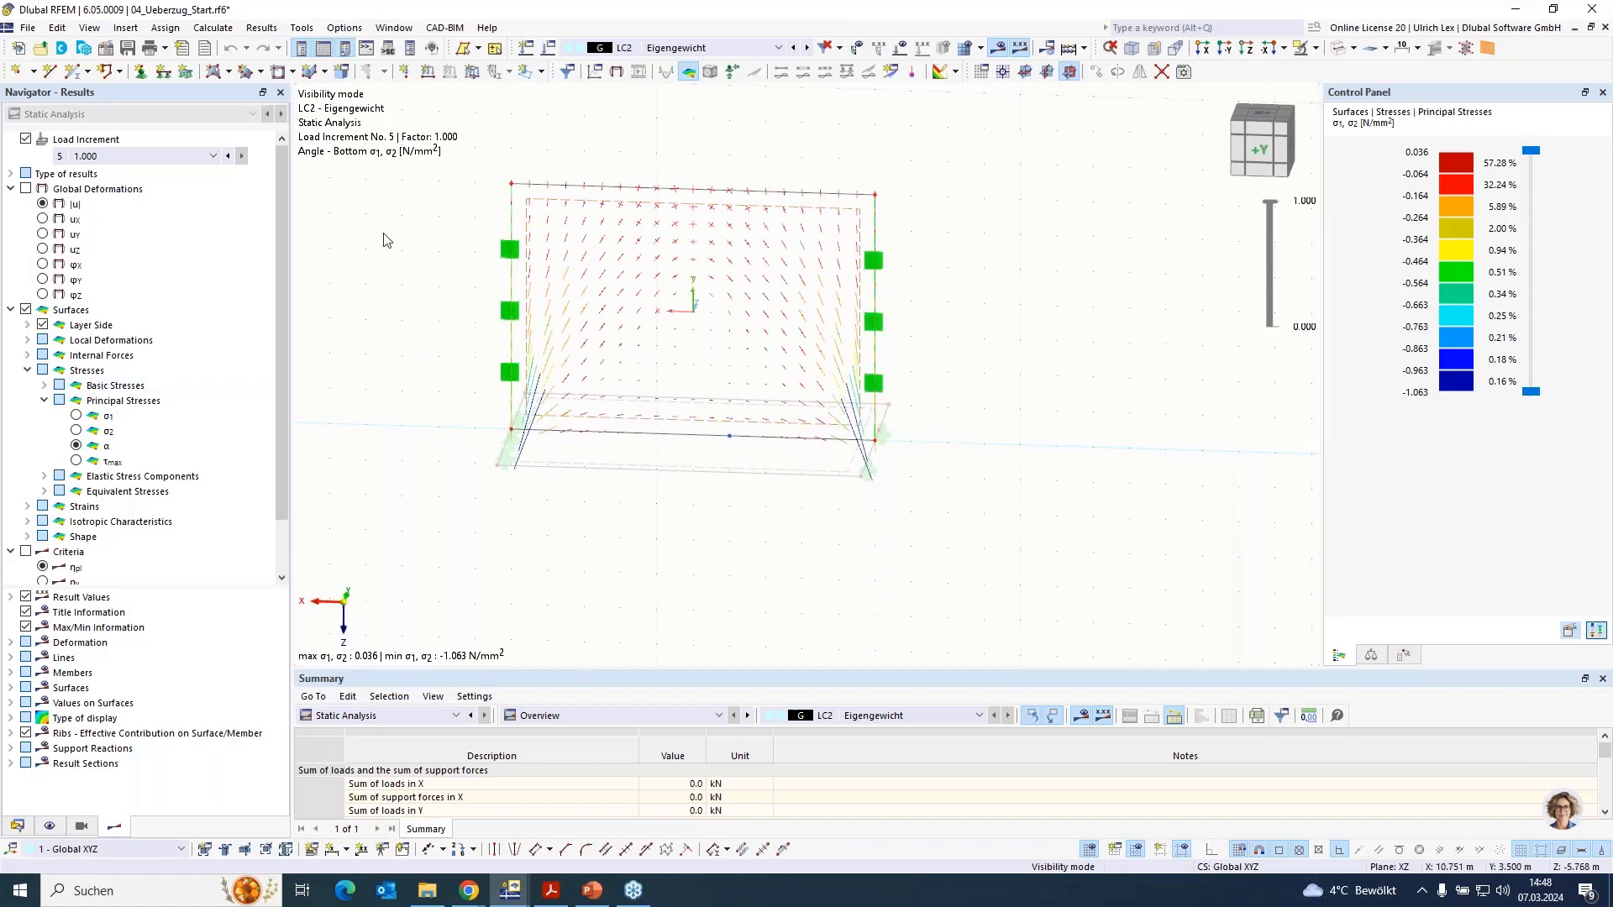
scroll(392, 250, up, 1)
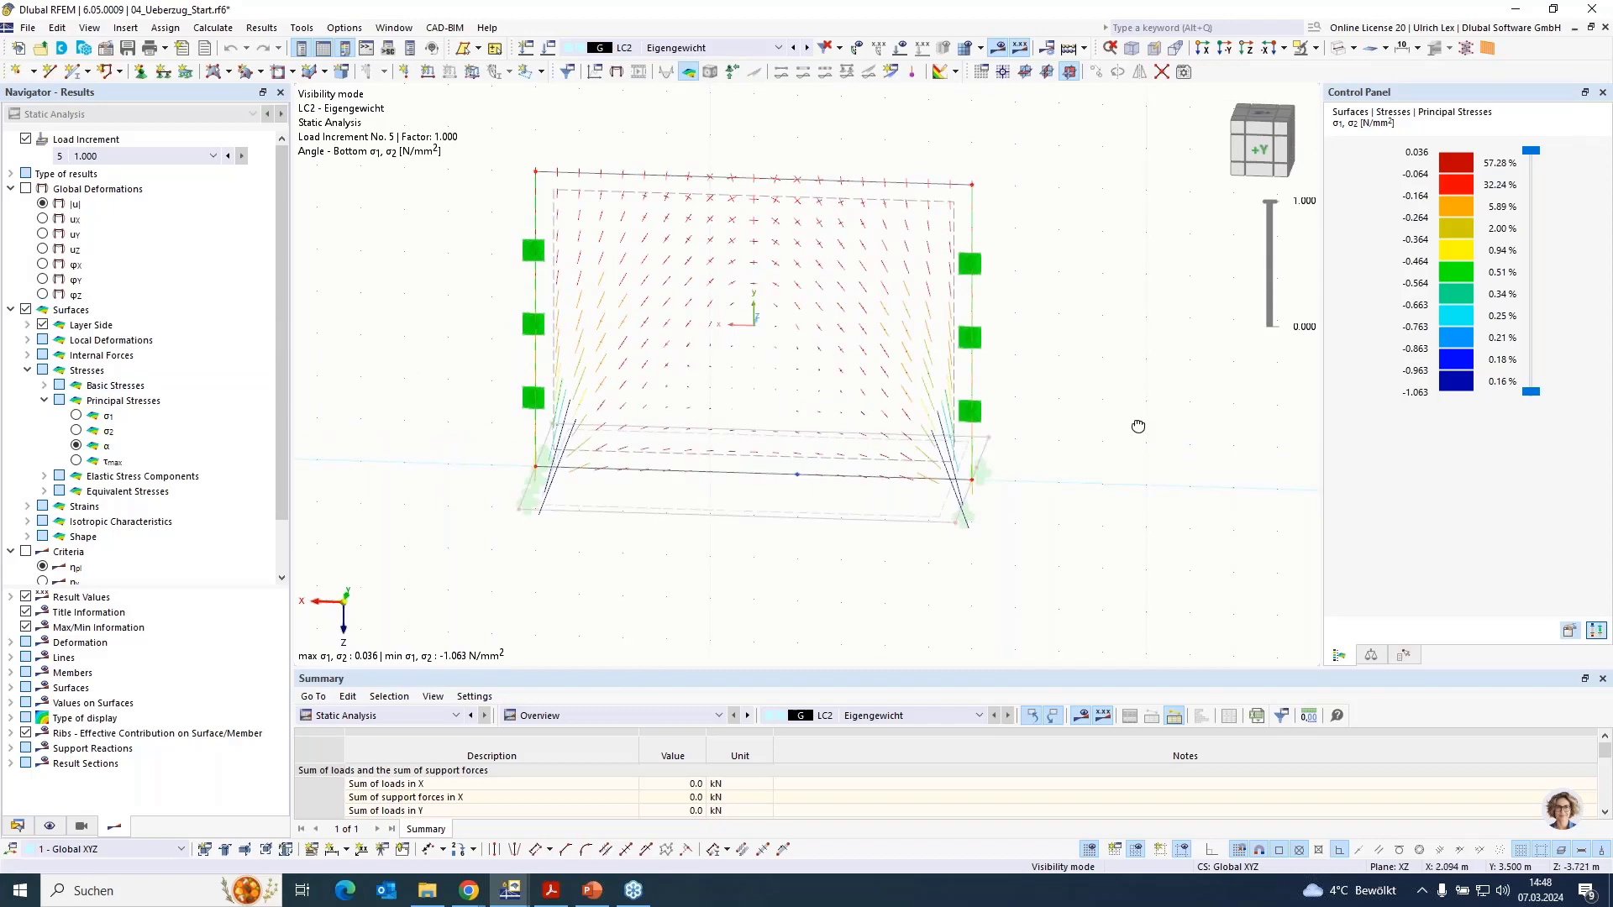
ctrl+middle_drag(1137, 425, 1101, 425)
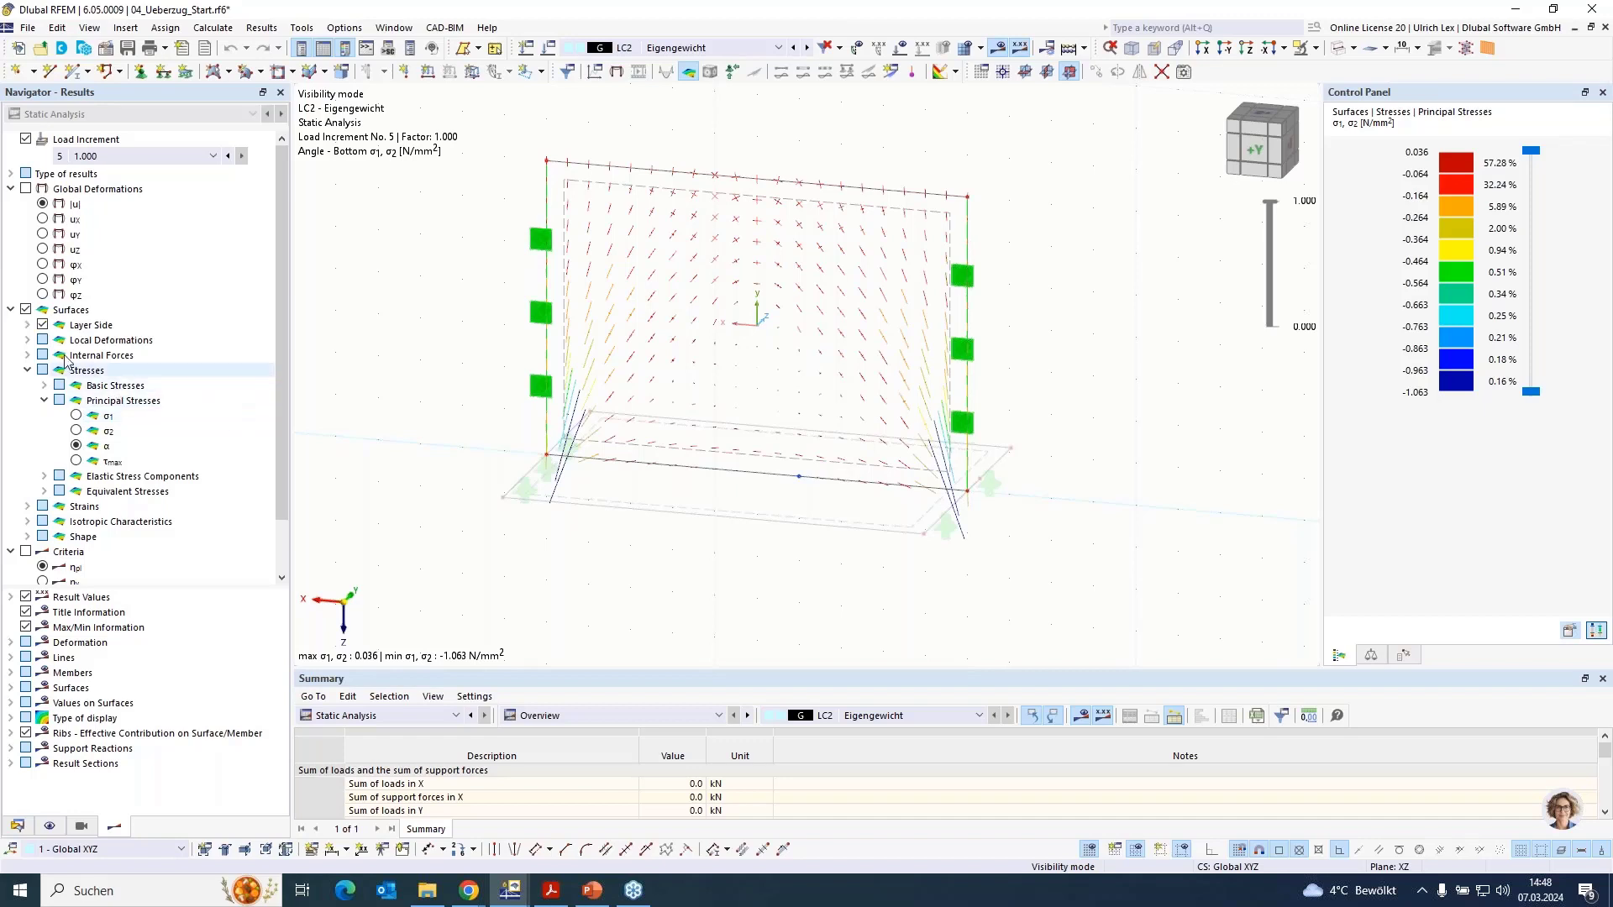
click(25, 189)
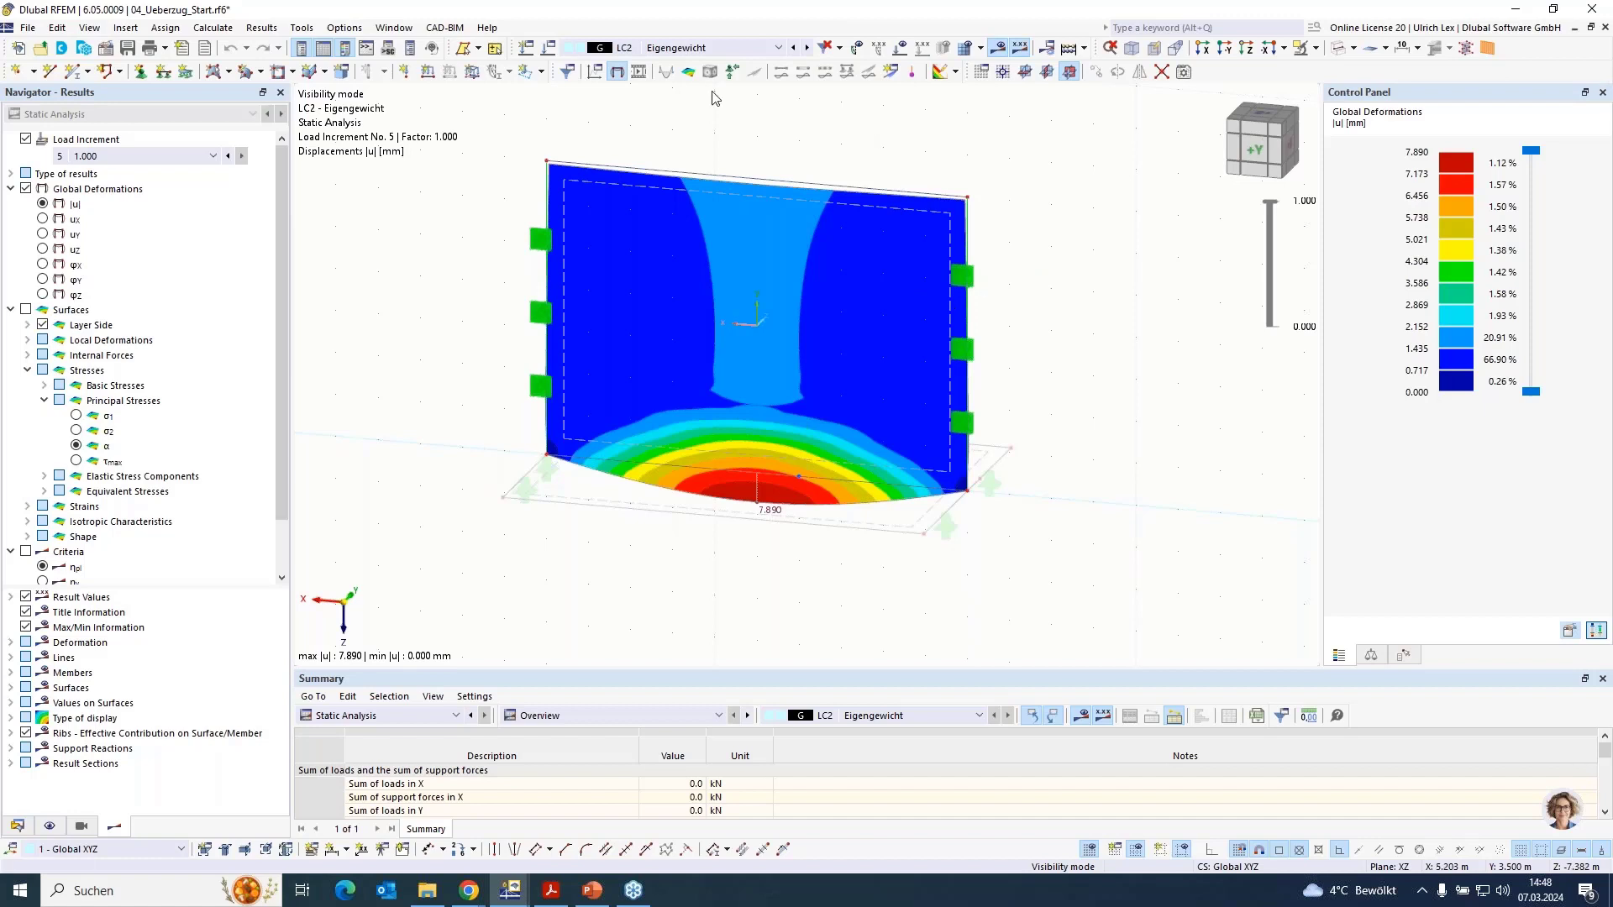
Draw a rectangular opening at the base of the upright wall near its right edge, accepting deletion of the results and mesh
click(280, 73)
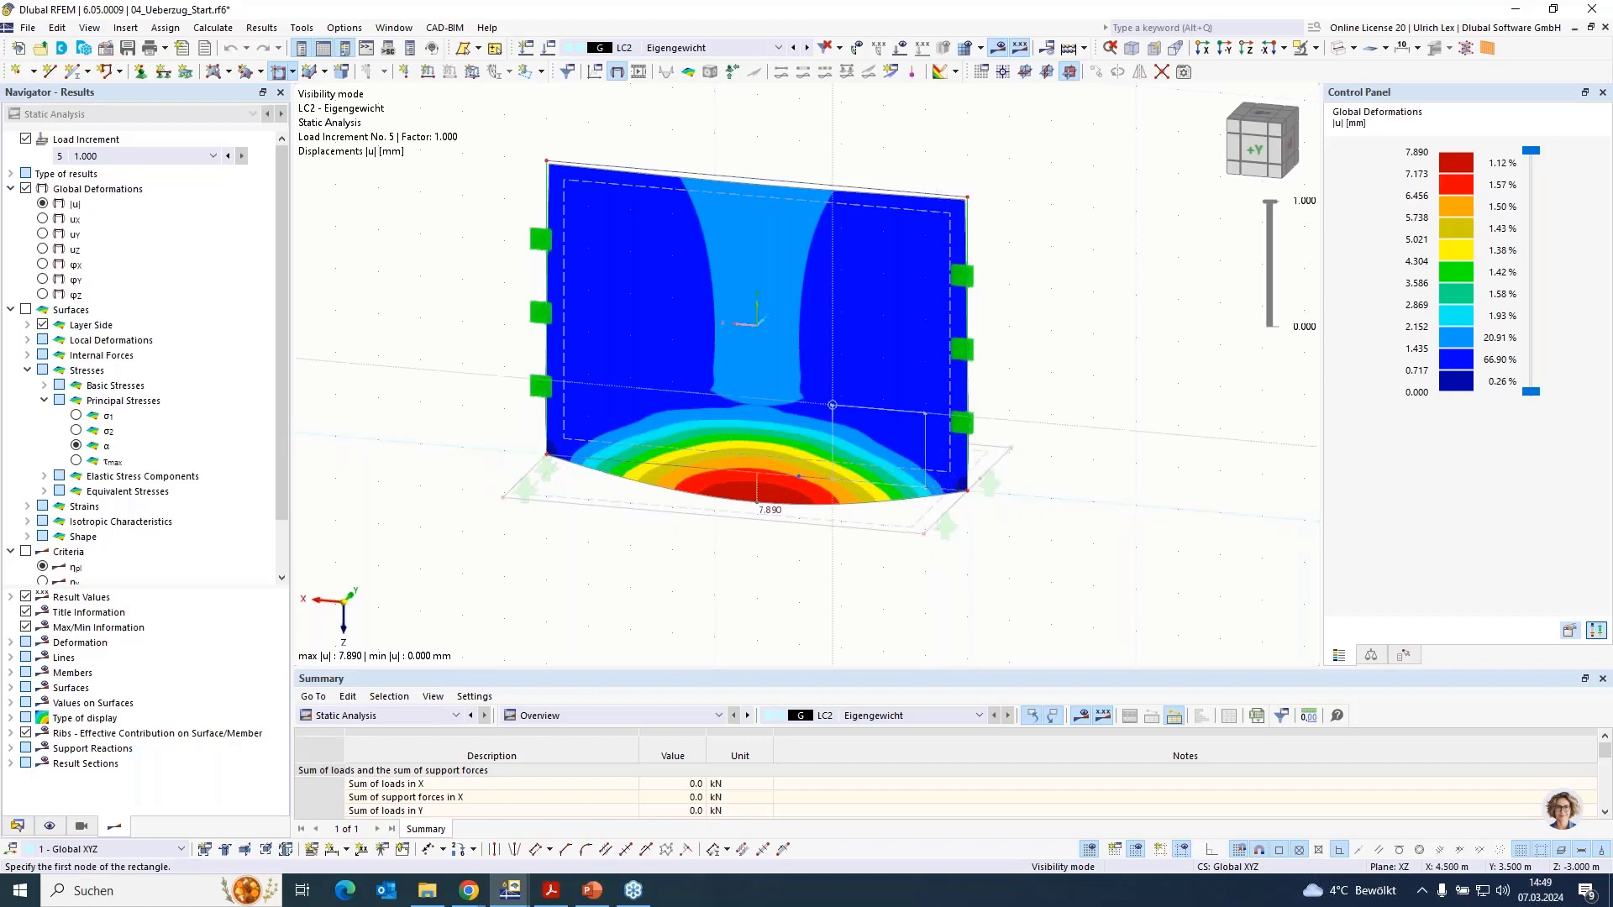
click(840, 409)
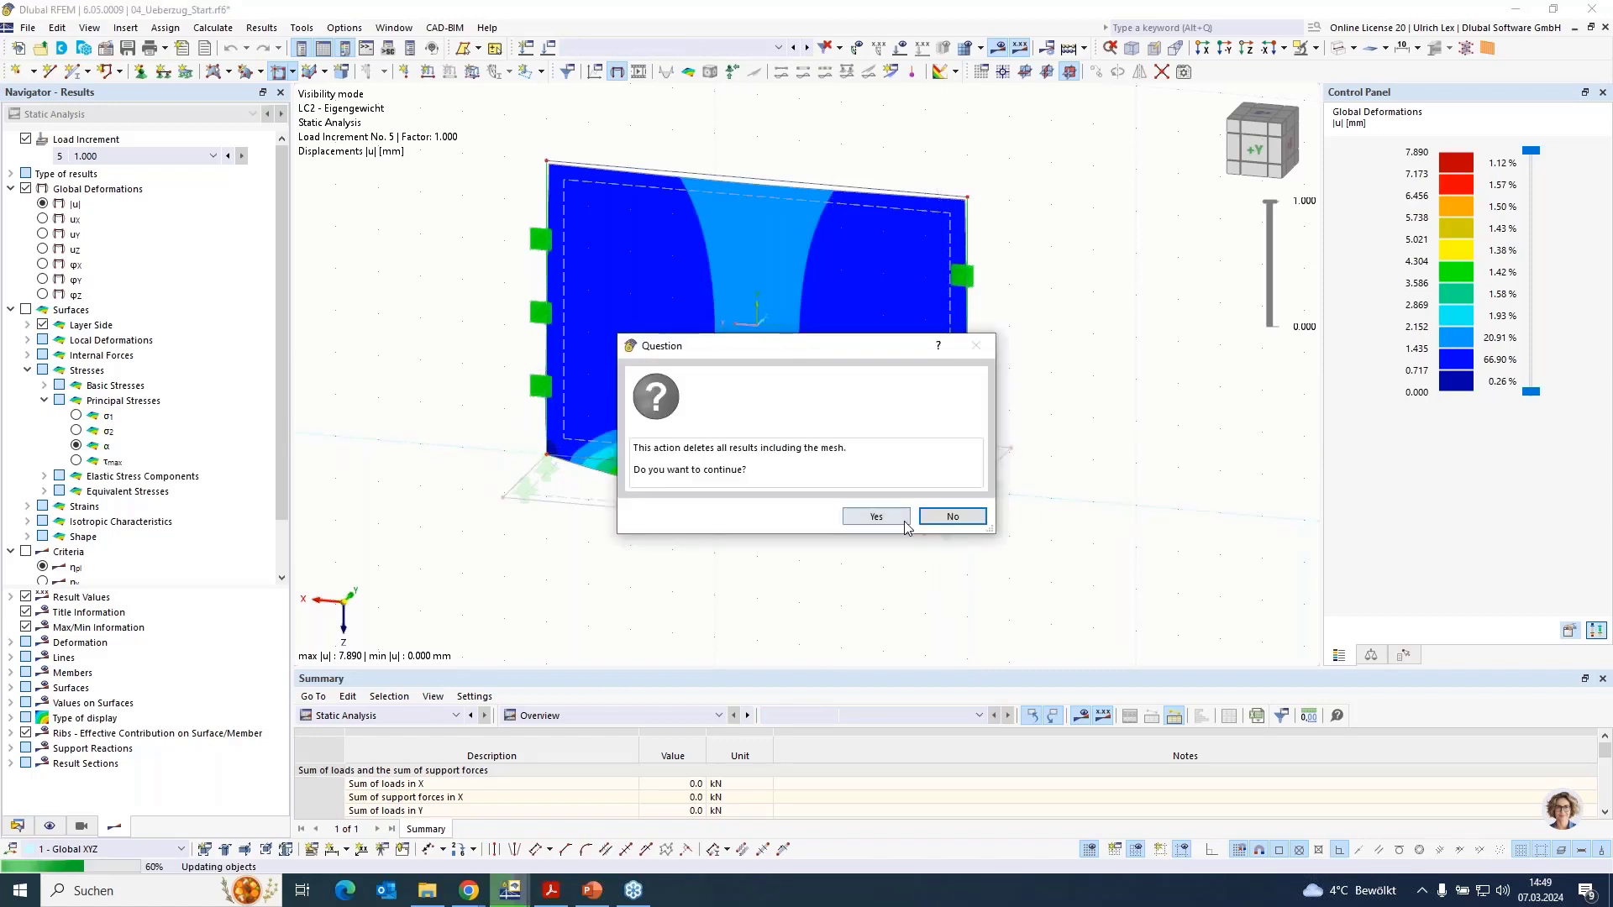
click(876, 515)
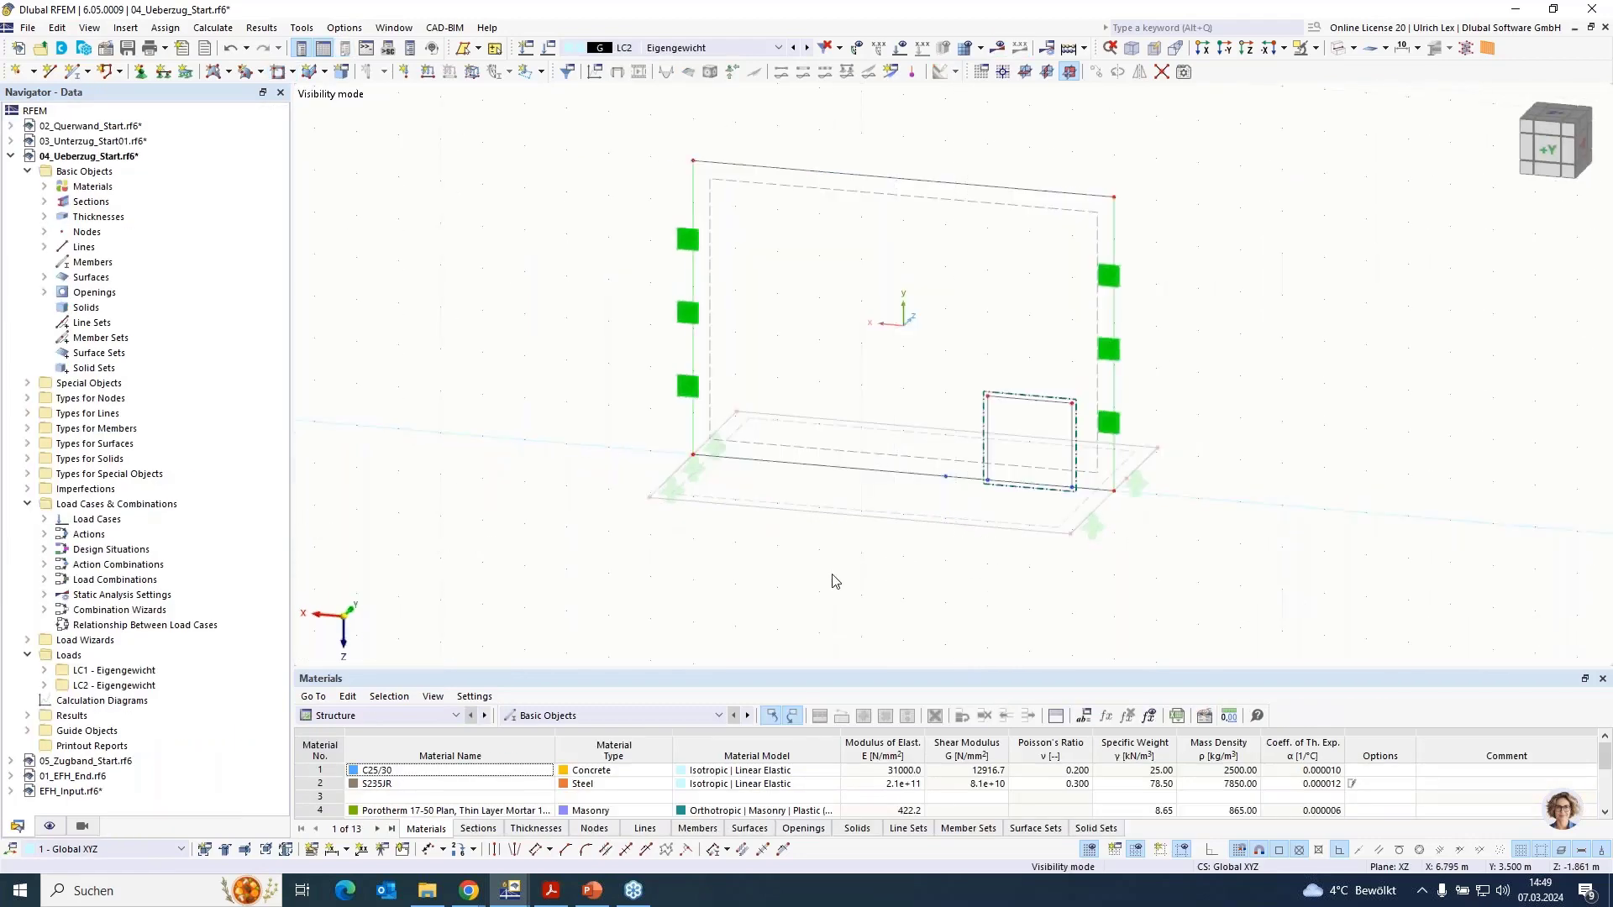
scroll(1306, 404, up, 1)
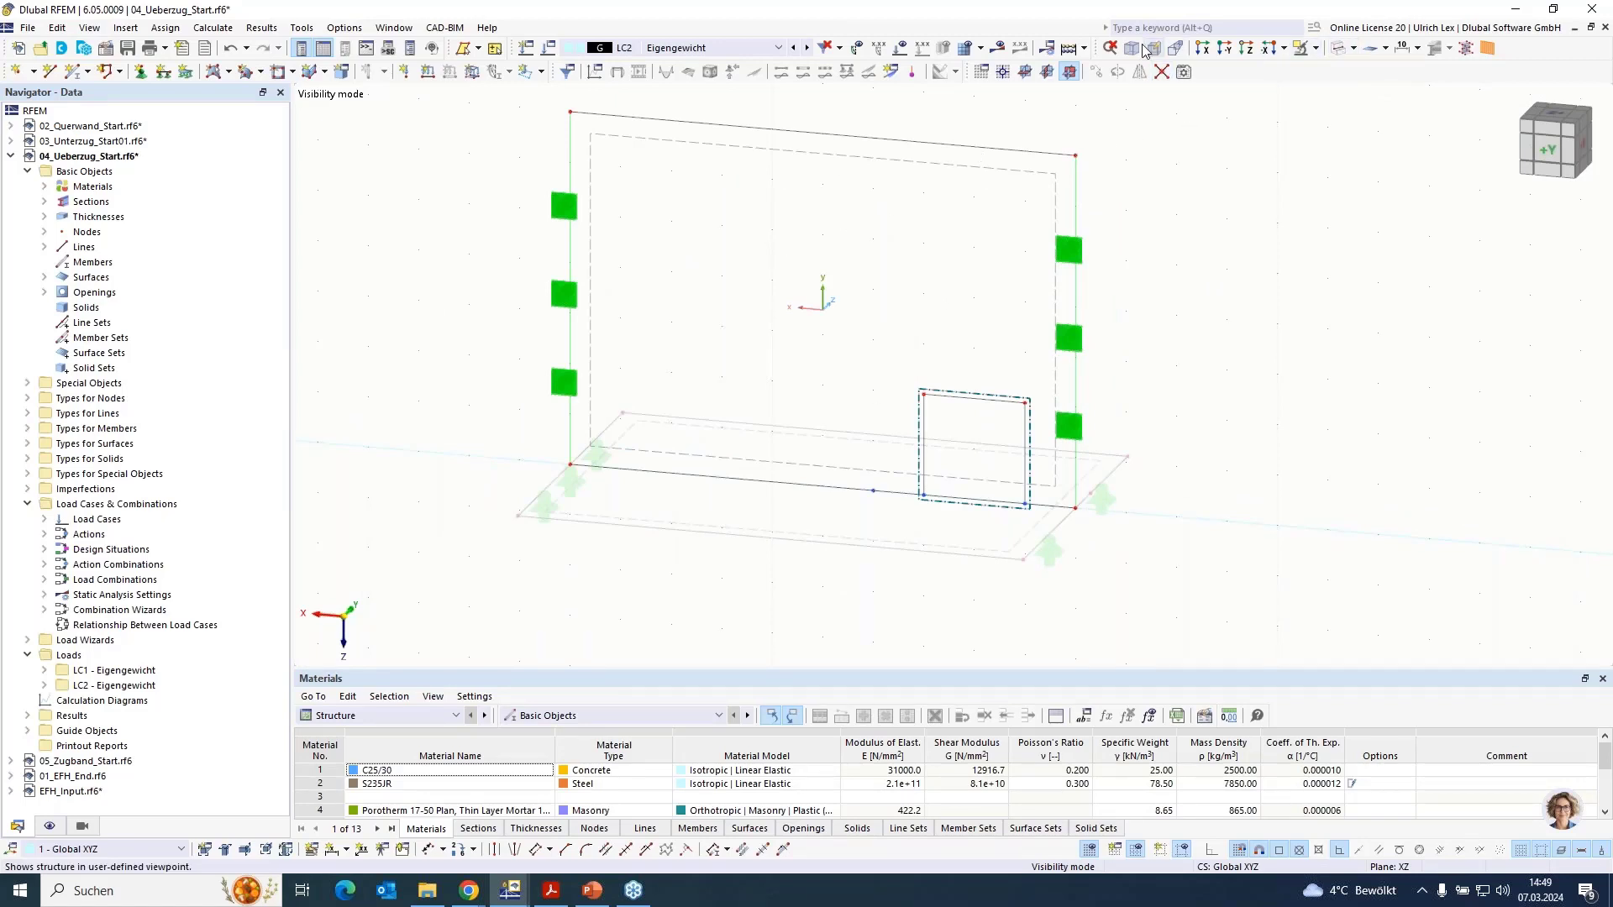
Recalculate load case LC2 - Eigengewicht with the wall opening in place
click(997, 48)
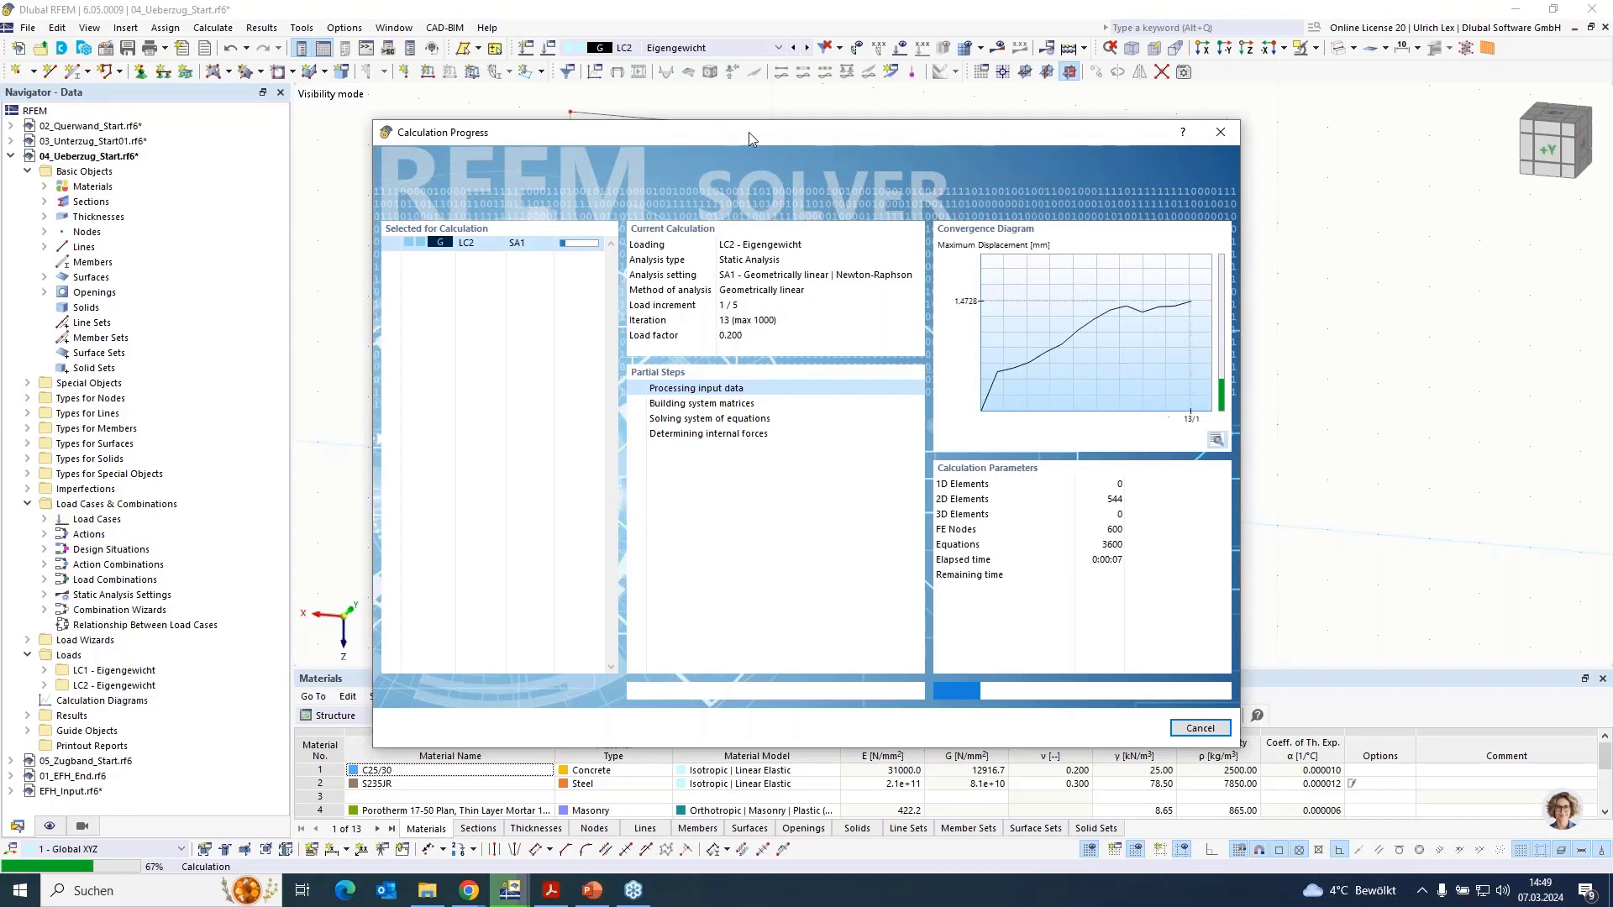
drag(811, 150, 1025, 283)
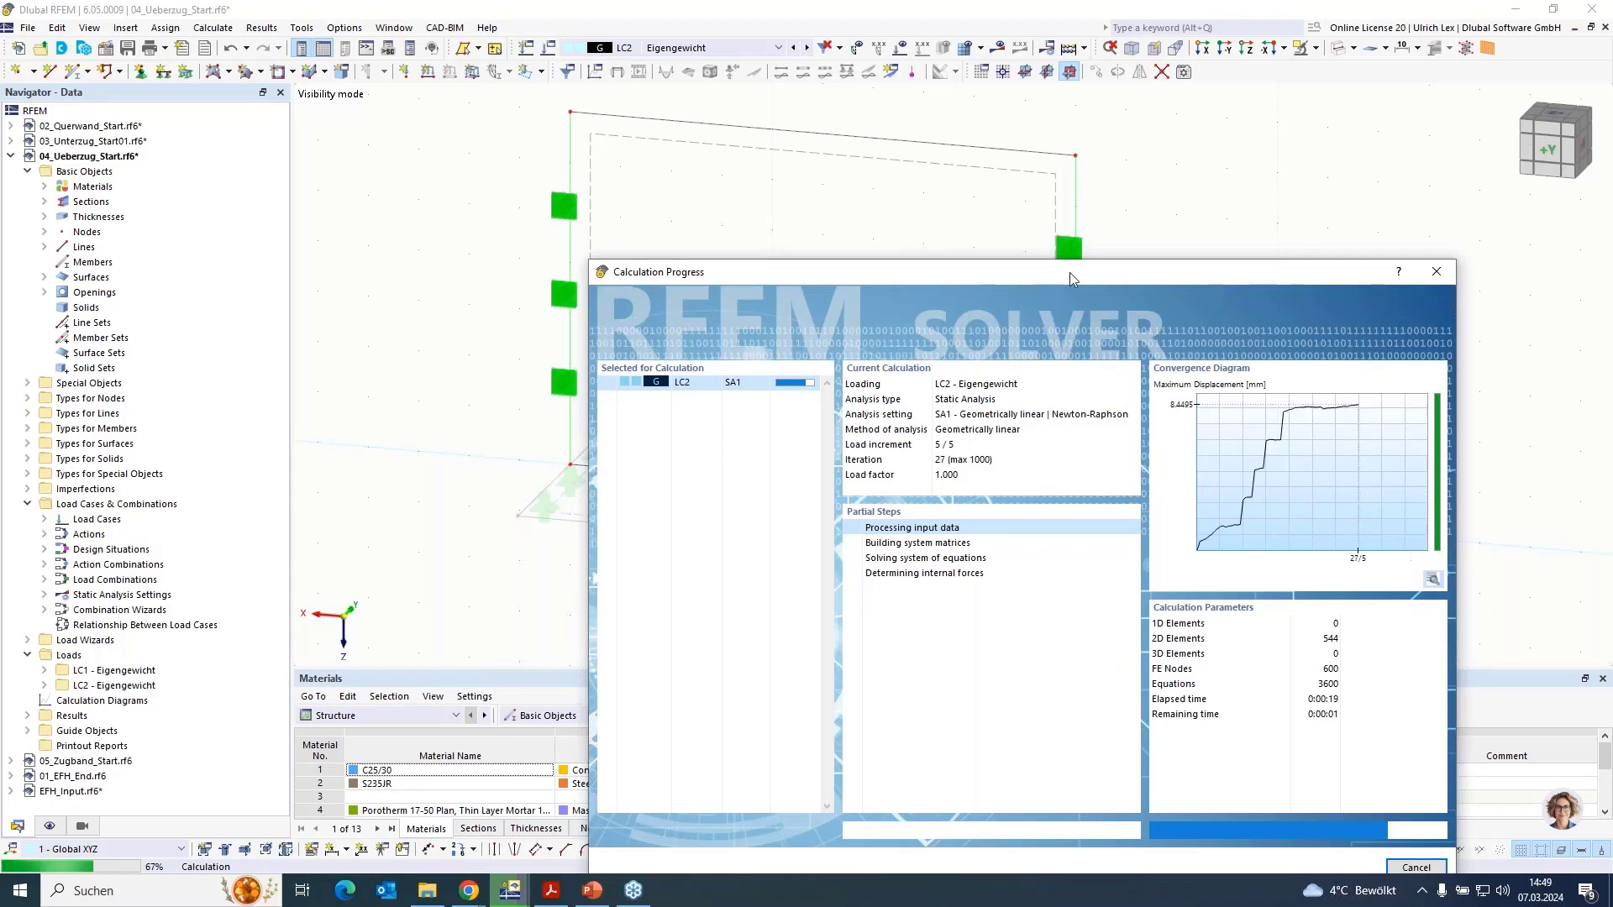
drag(1070, 271, 1100, 224)
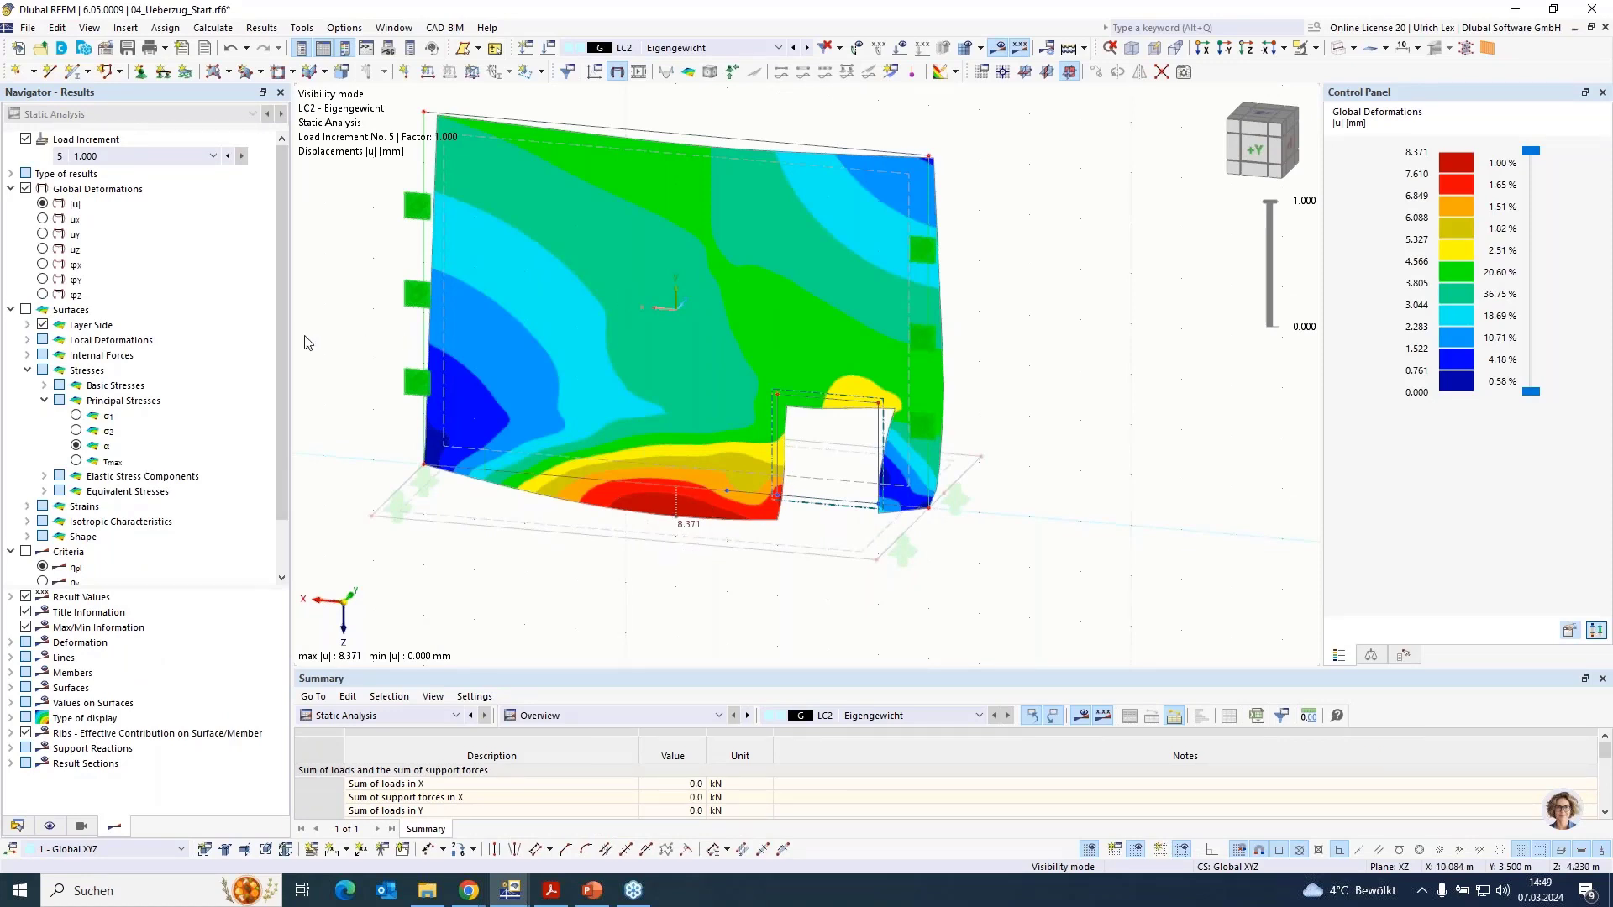
Show the surface principal stress directions and examine how they run around the wall opening to the supports
click(26, 309)
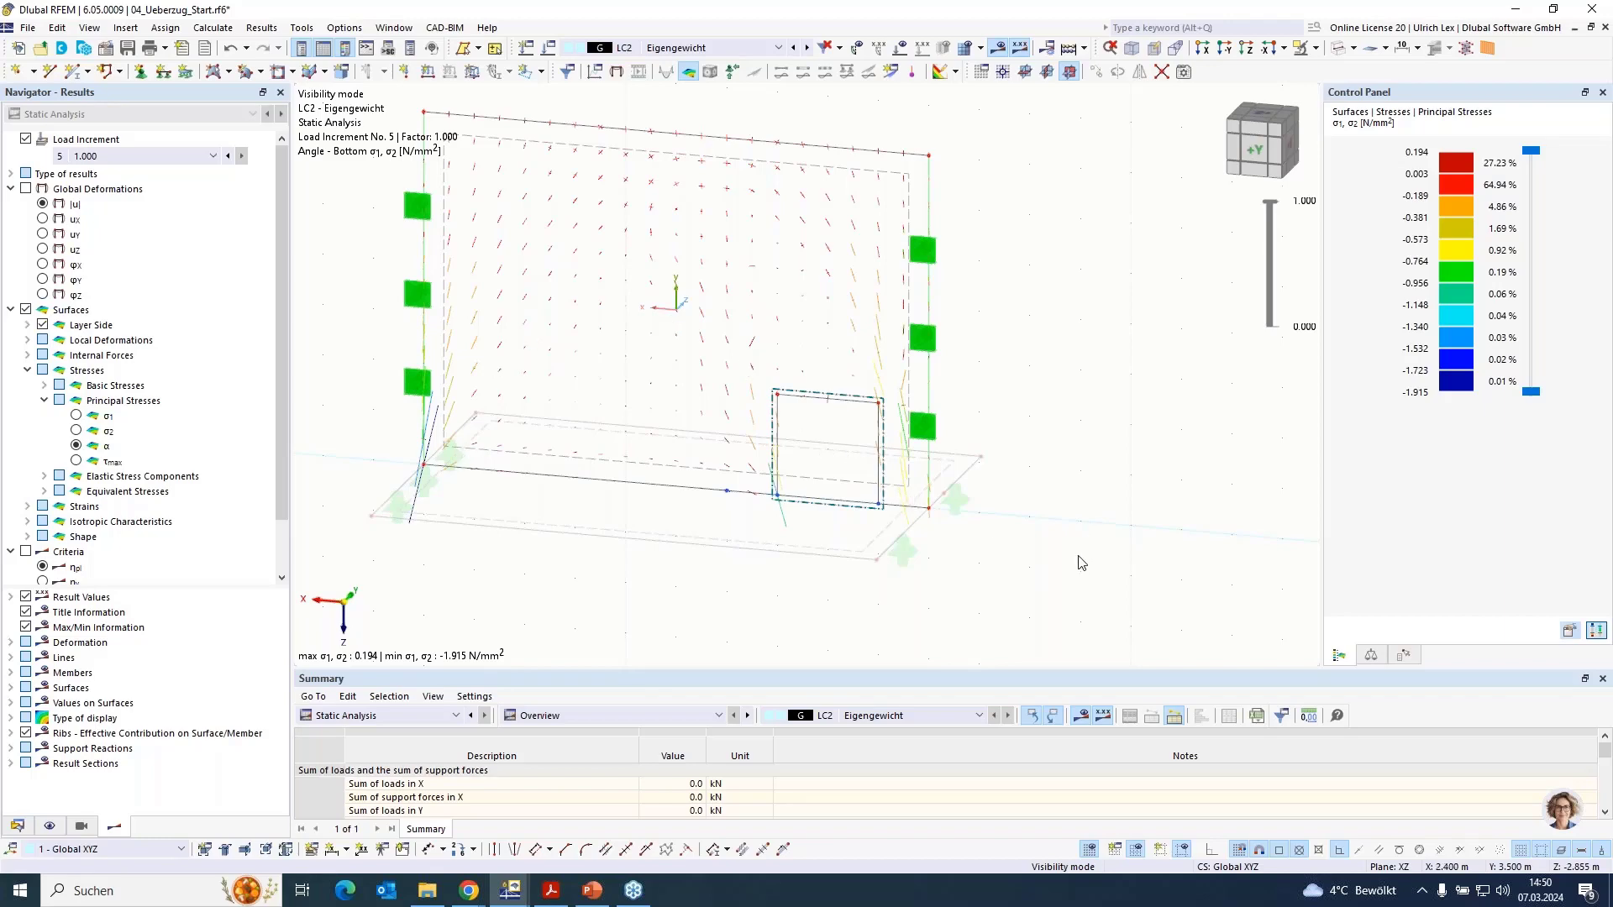
ctrl+middle_drag(1039, 568, 1122, 568)
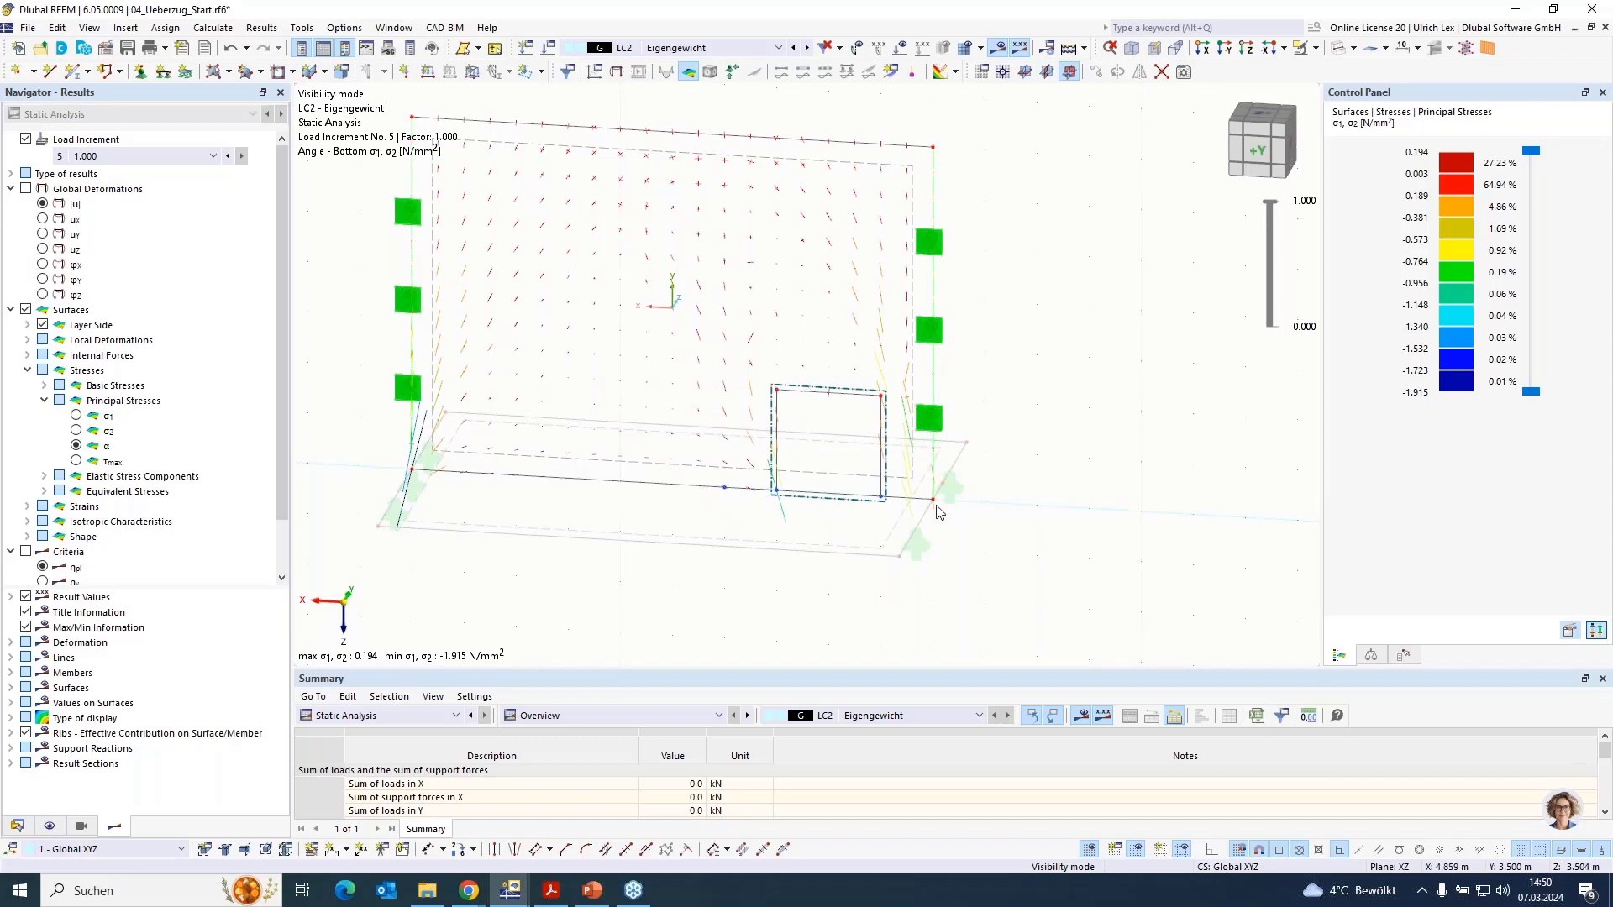
scroll(1171, 596, down, 1)
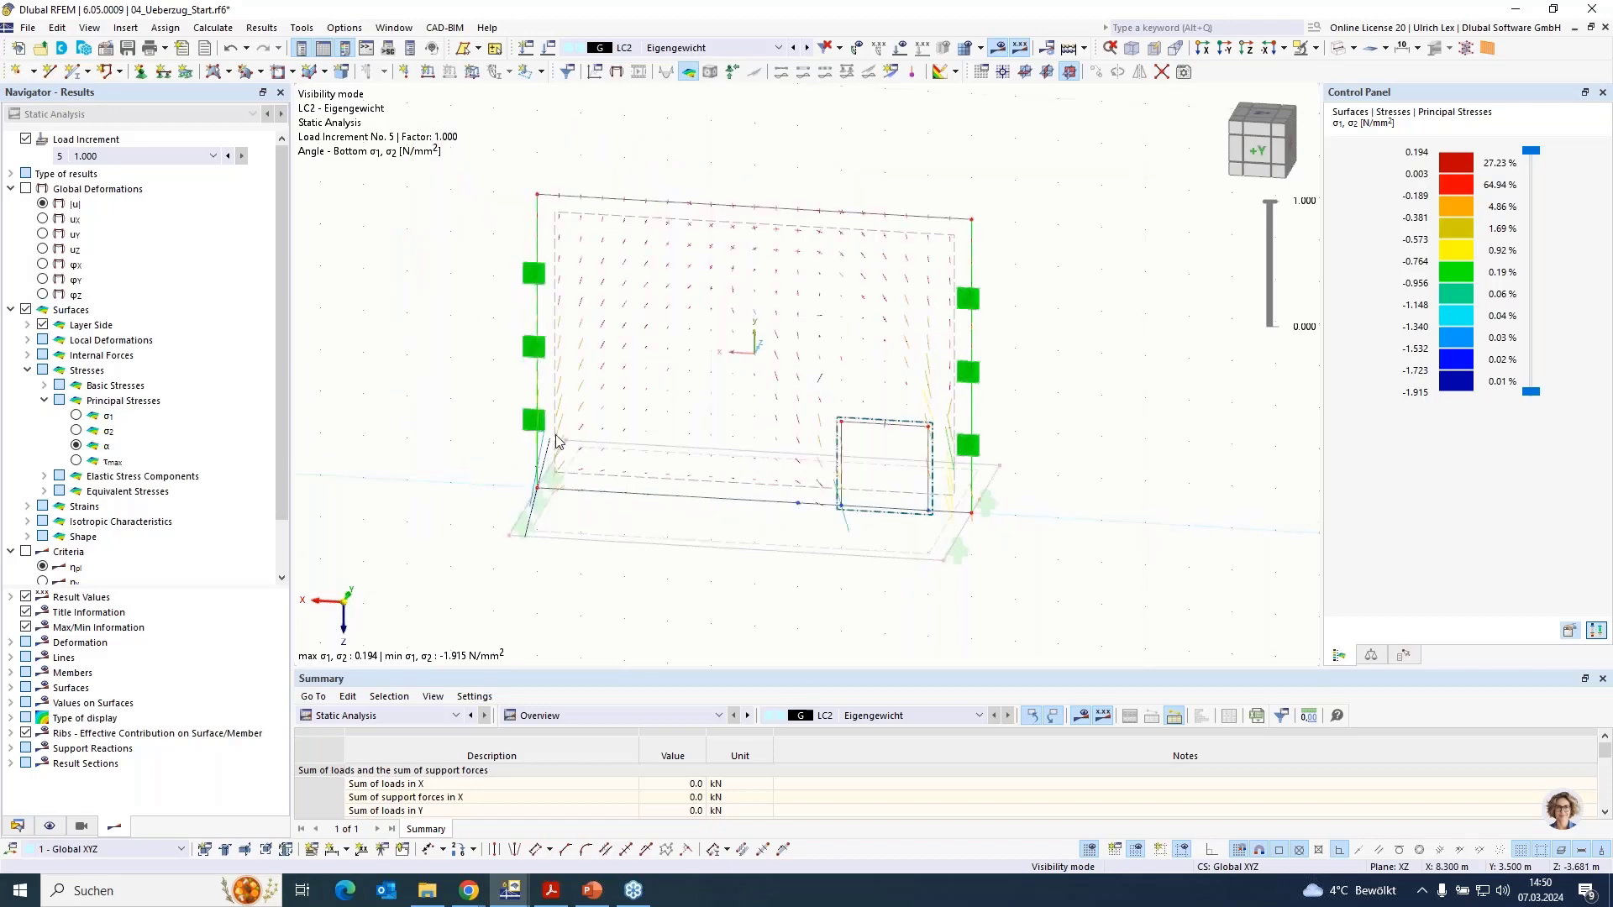
scroll(427, 417, up, 1)
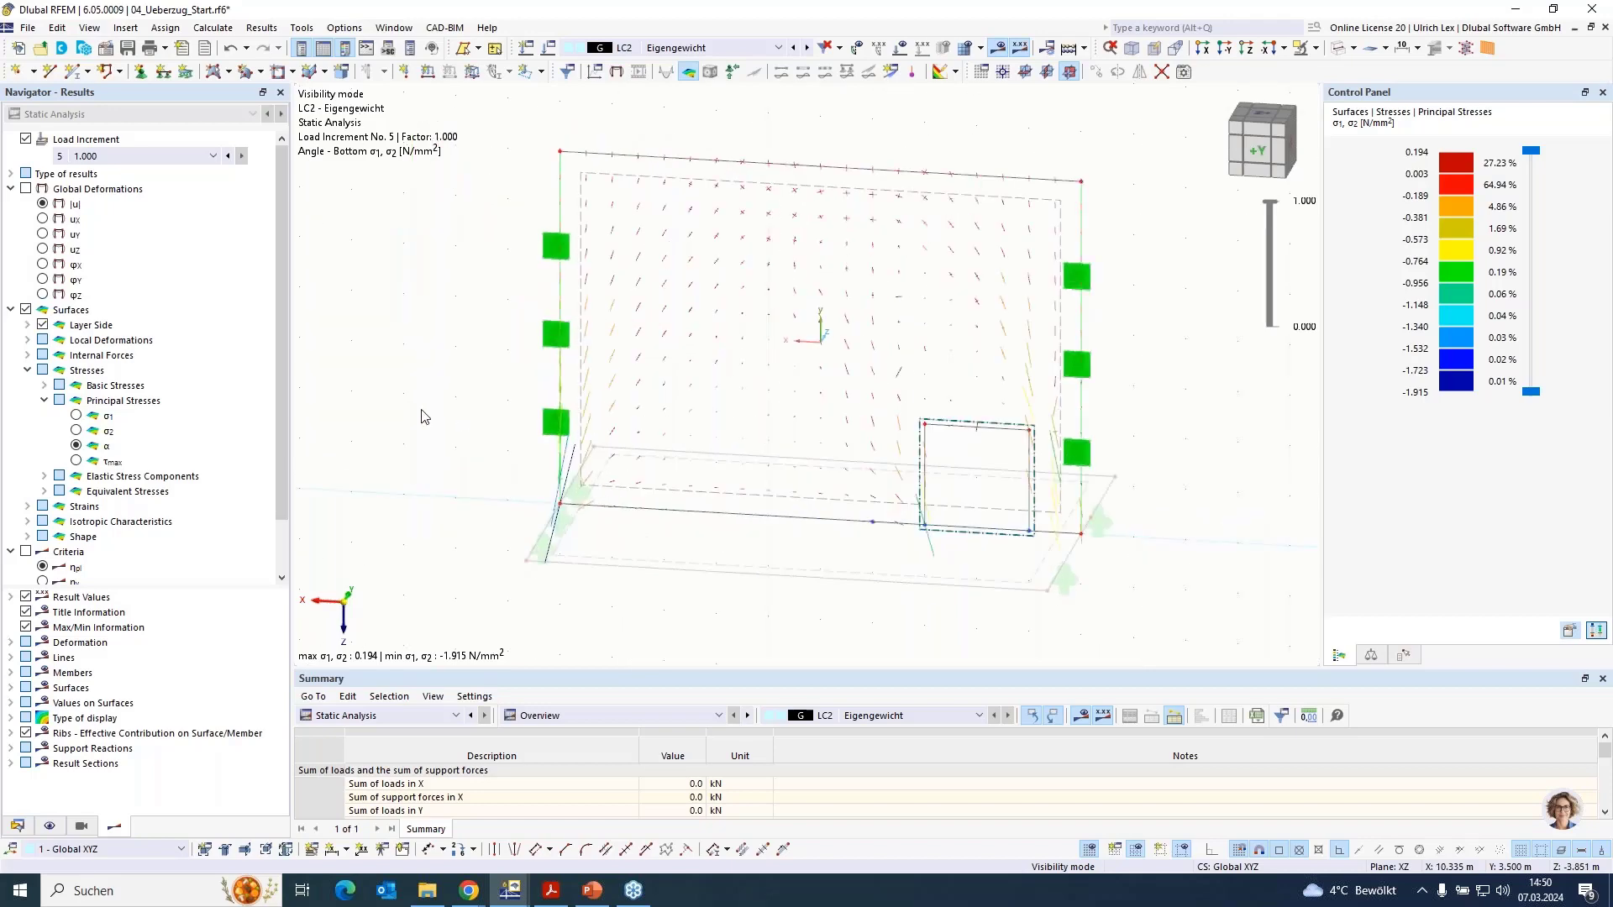
Switch to the 05_Zugband_Start.rf6 model and view the masonry wall with its ring beam at an angle
click(394, 28)
mouse_move(394, 28)
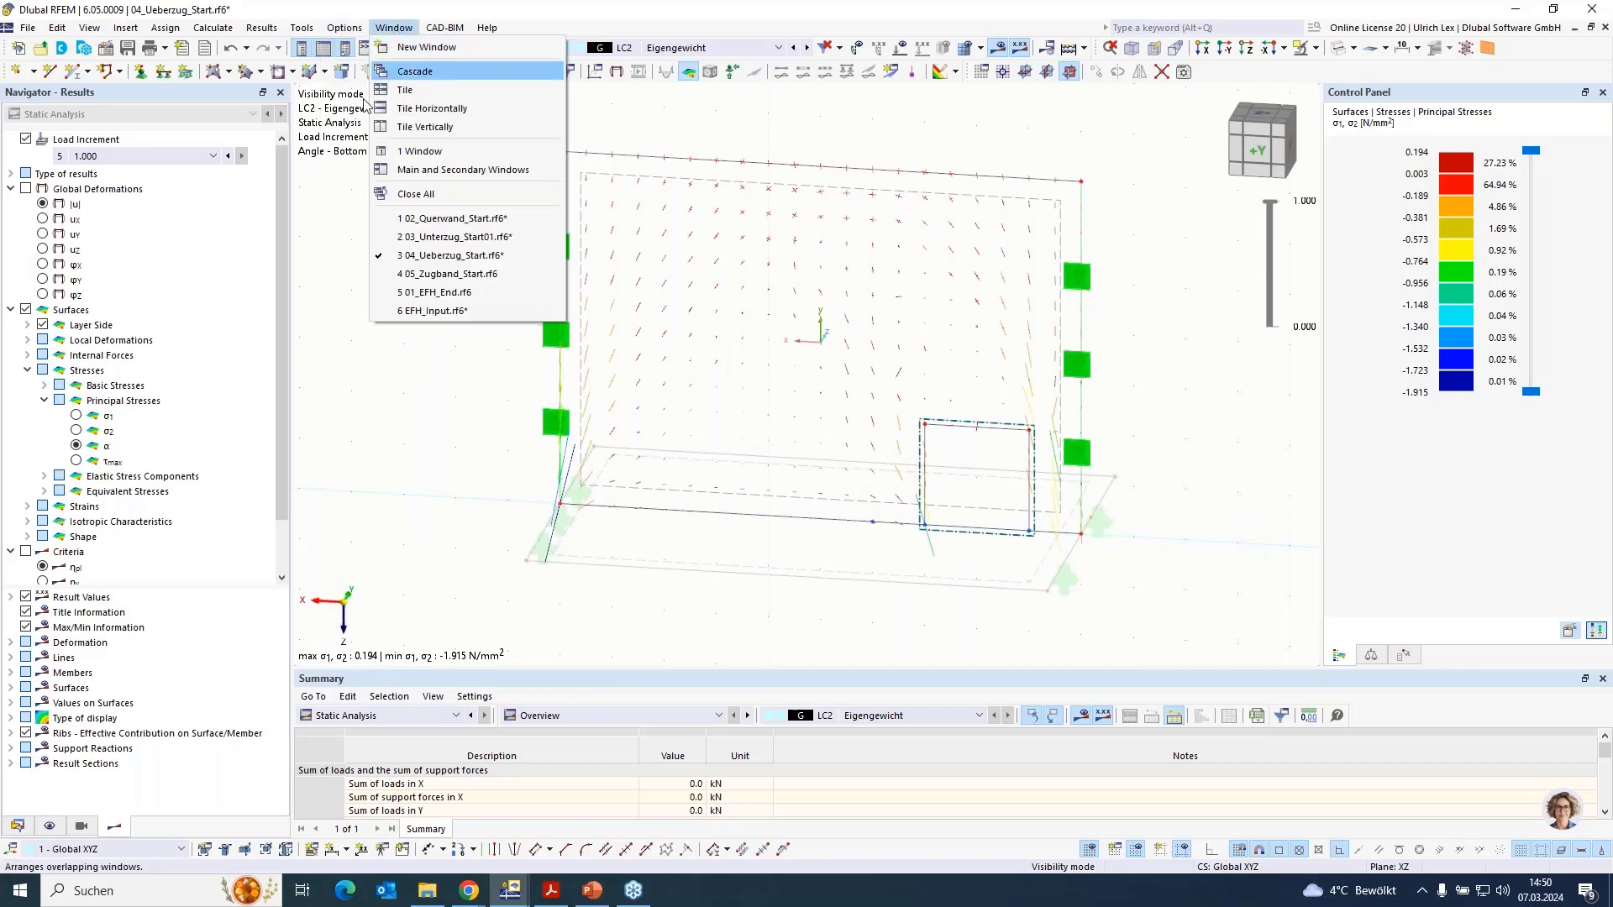
click(522, 275)
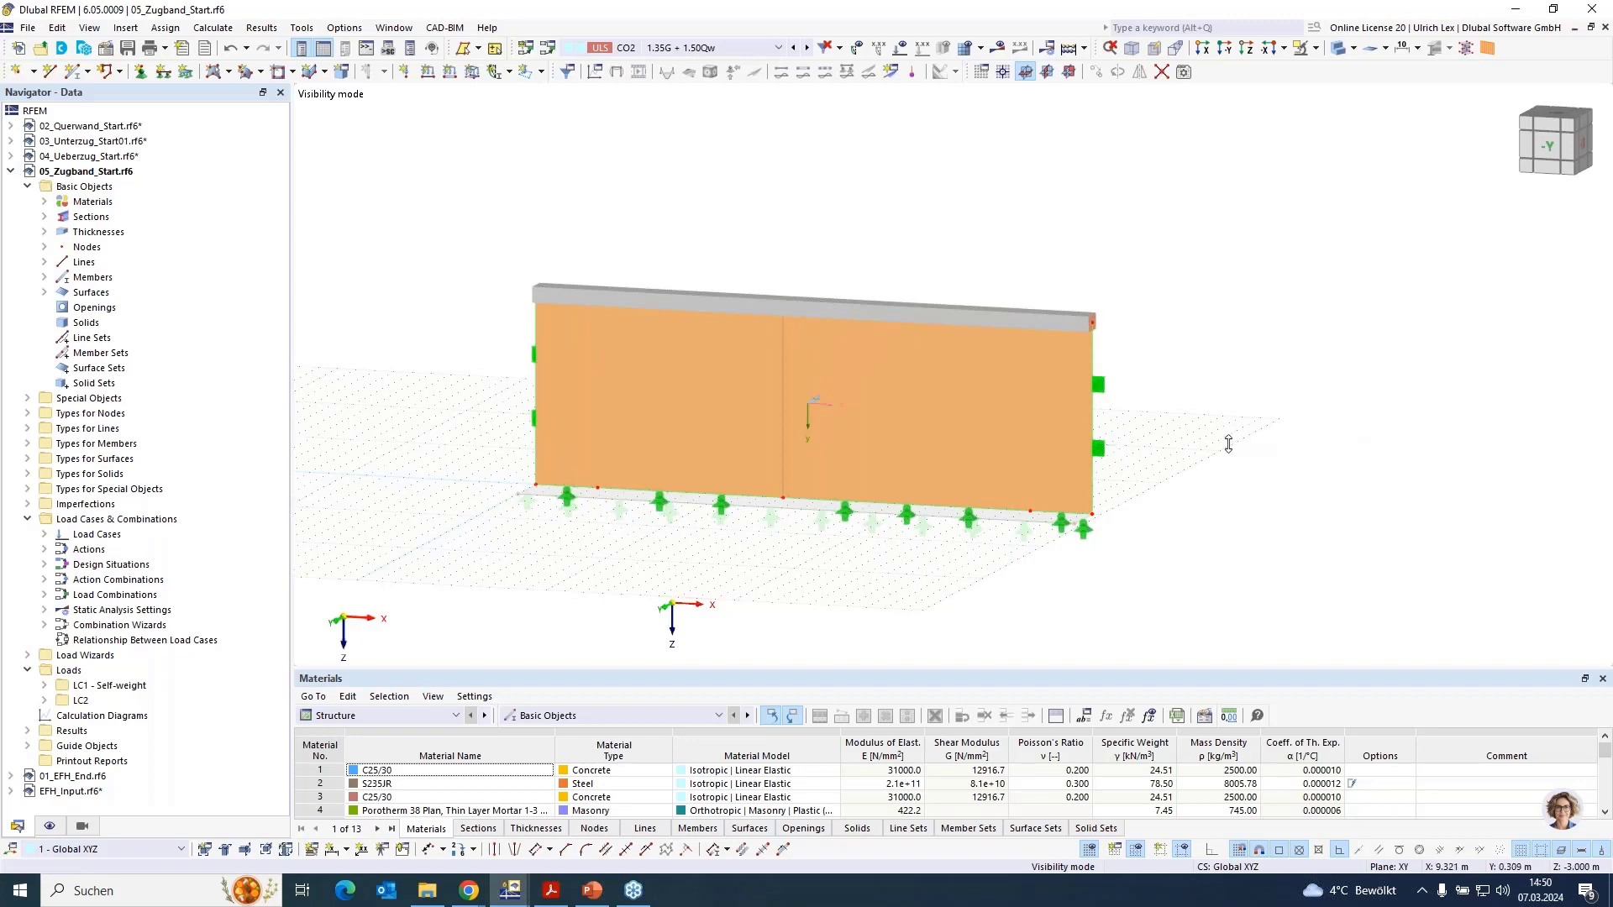
mouse_move(1228, 443)
middle_down()
mouse_move(1145, 451)
mouse_move(1203, 433)
middle_up()
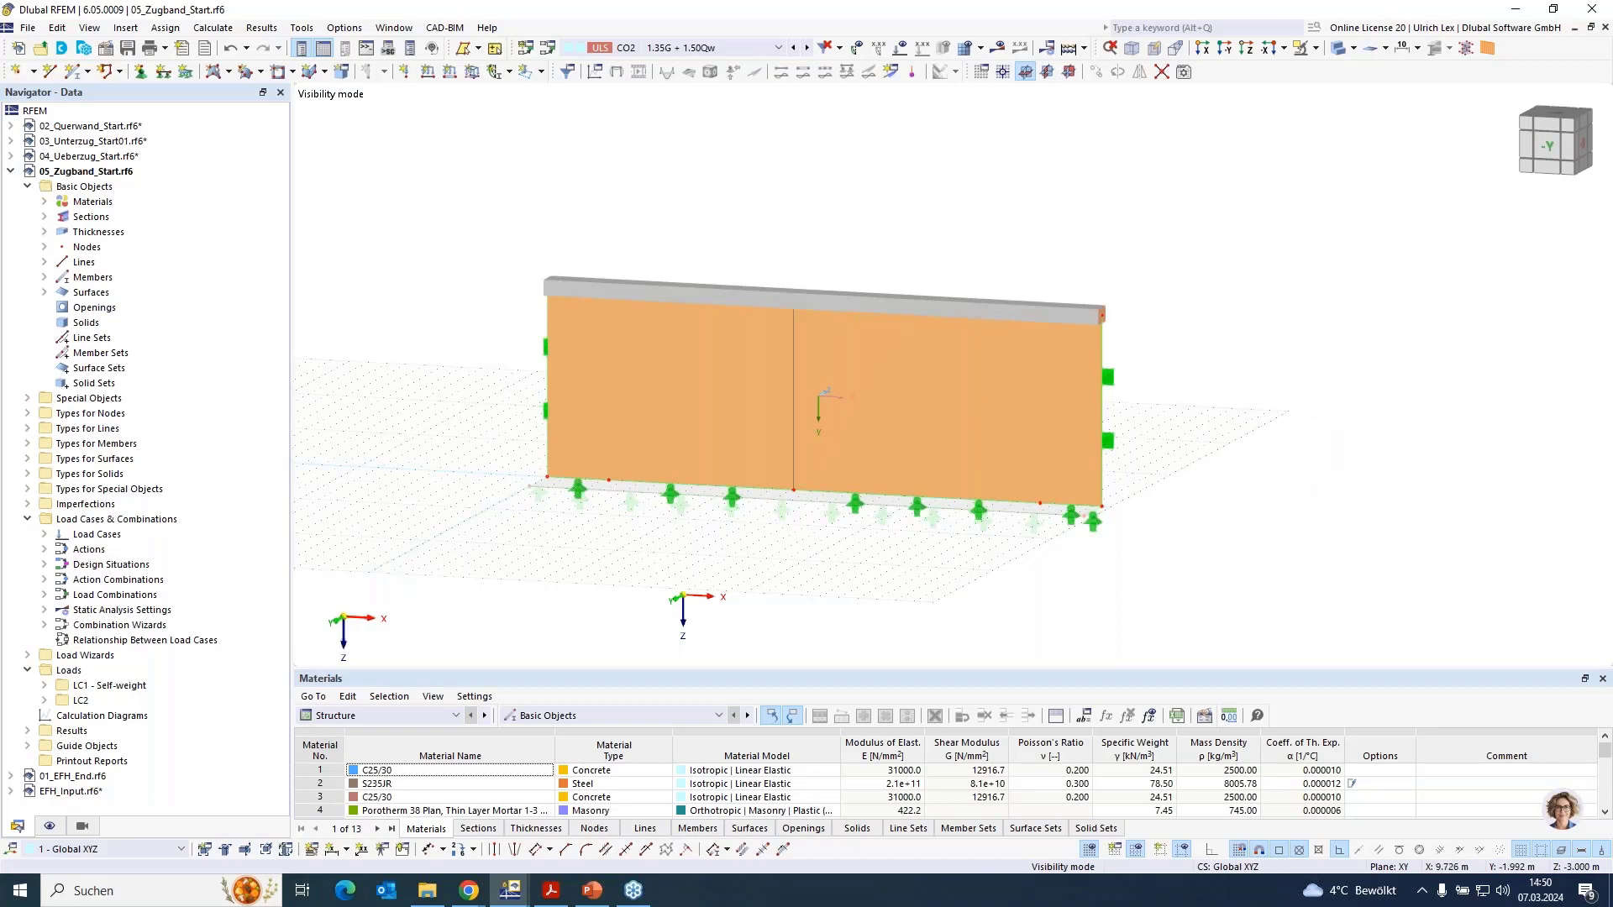
middle_drag(1307, 418, 996, 471)
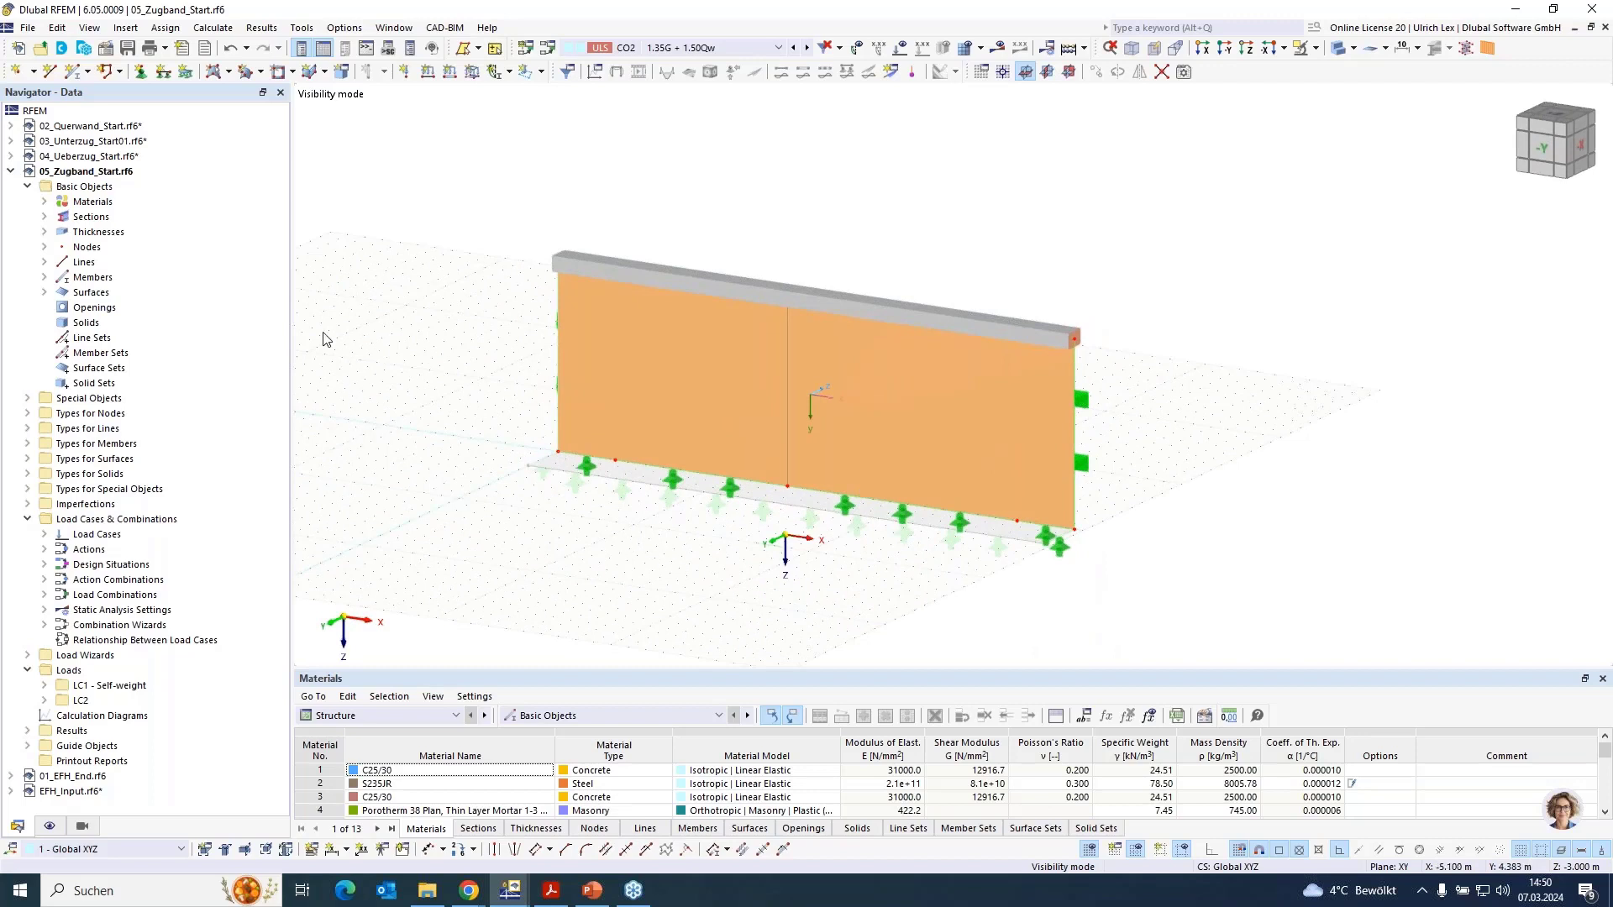
Create a vertical Tension member in the wall at X = 1.000 m, between the wall base and the ring beam
click(71, 73)
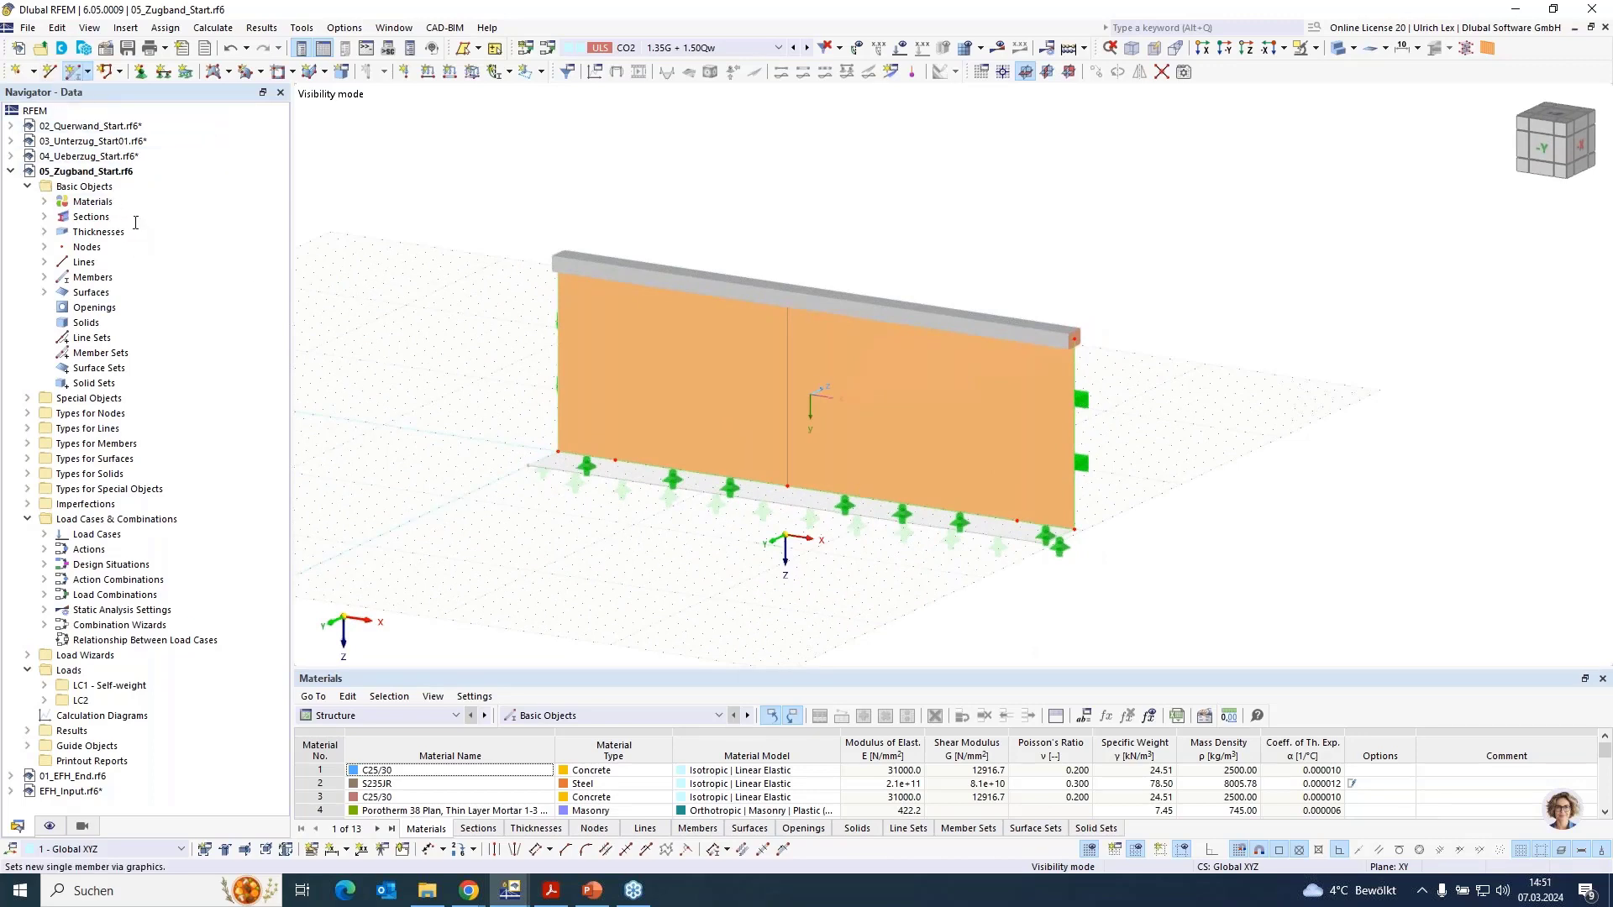
click(392, 212)
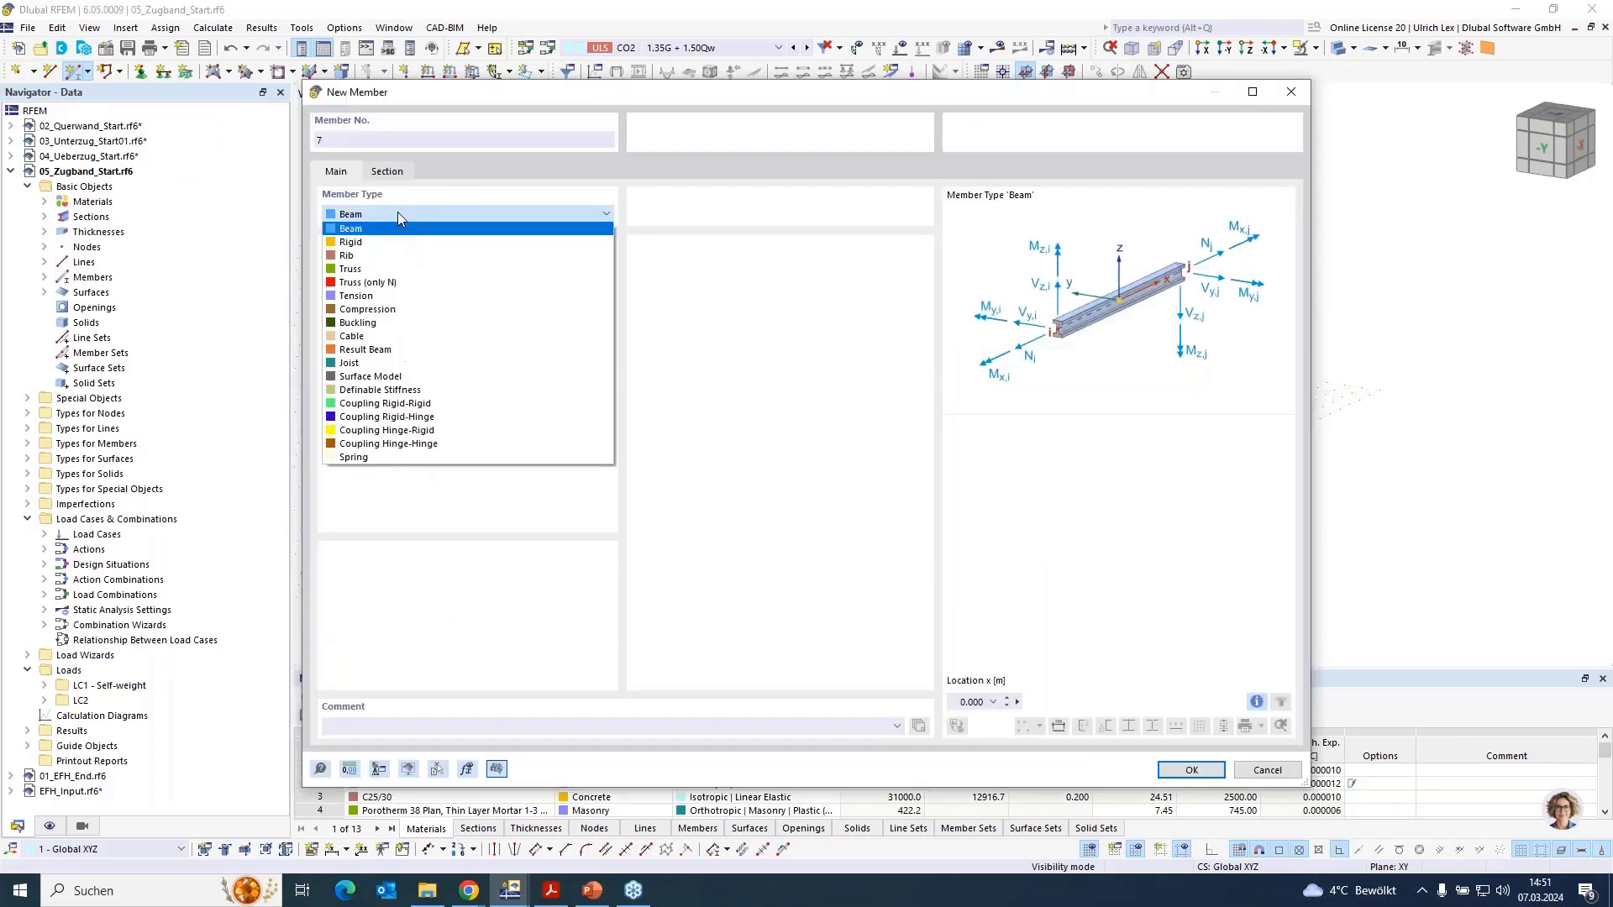
click(430, 296)
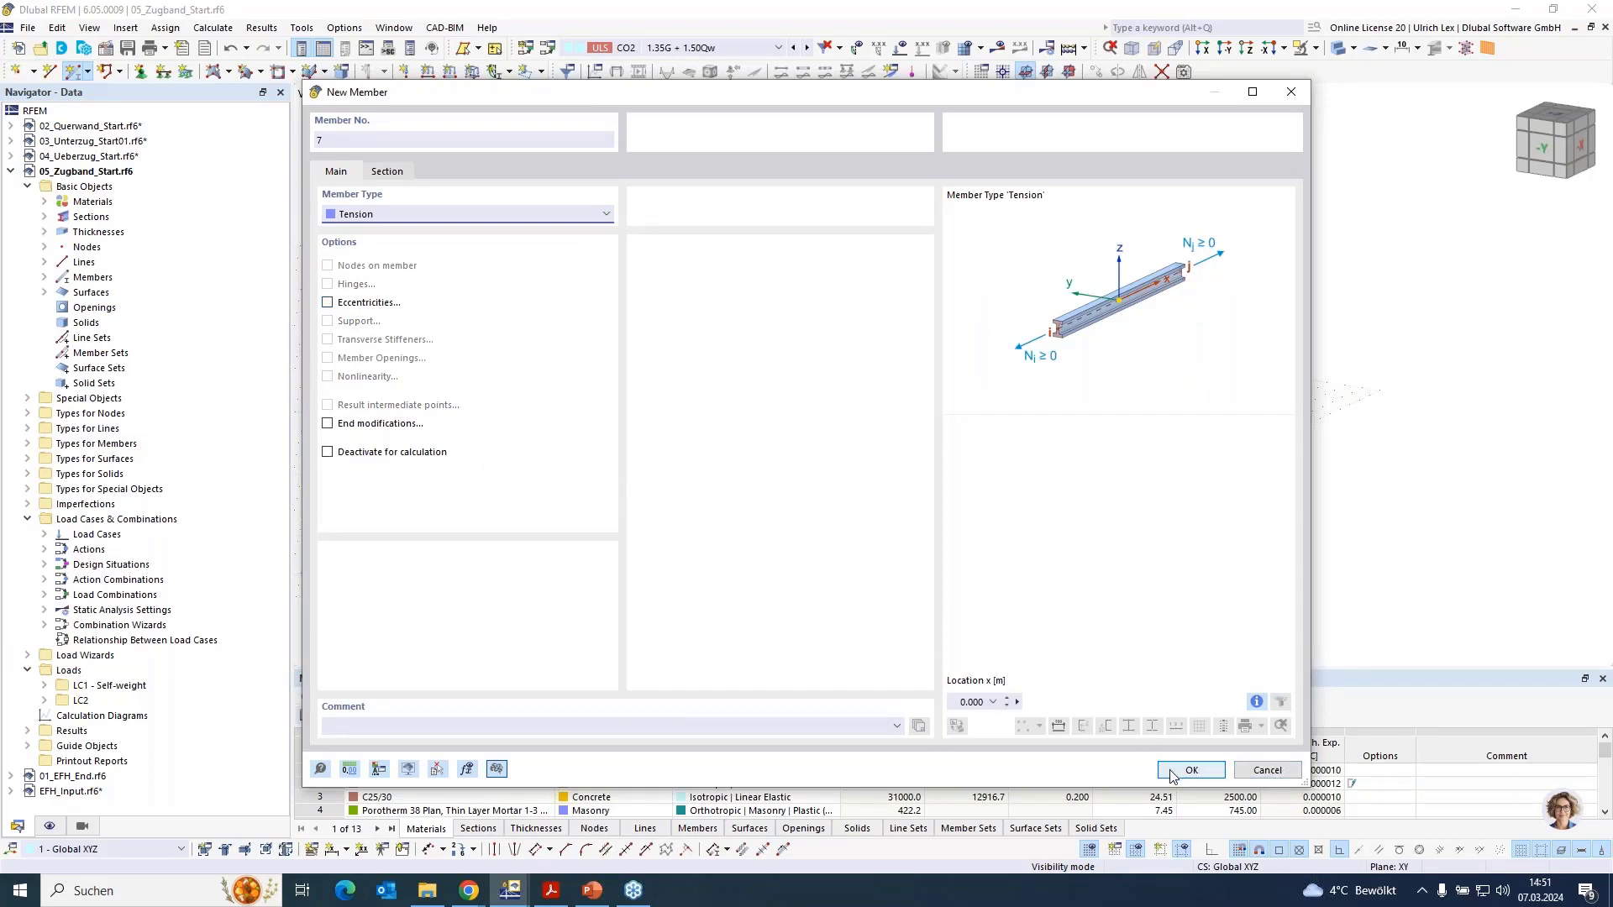
key(Return)
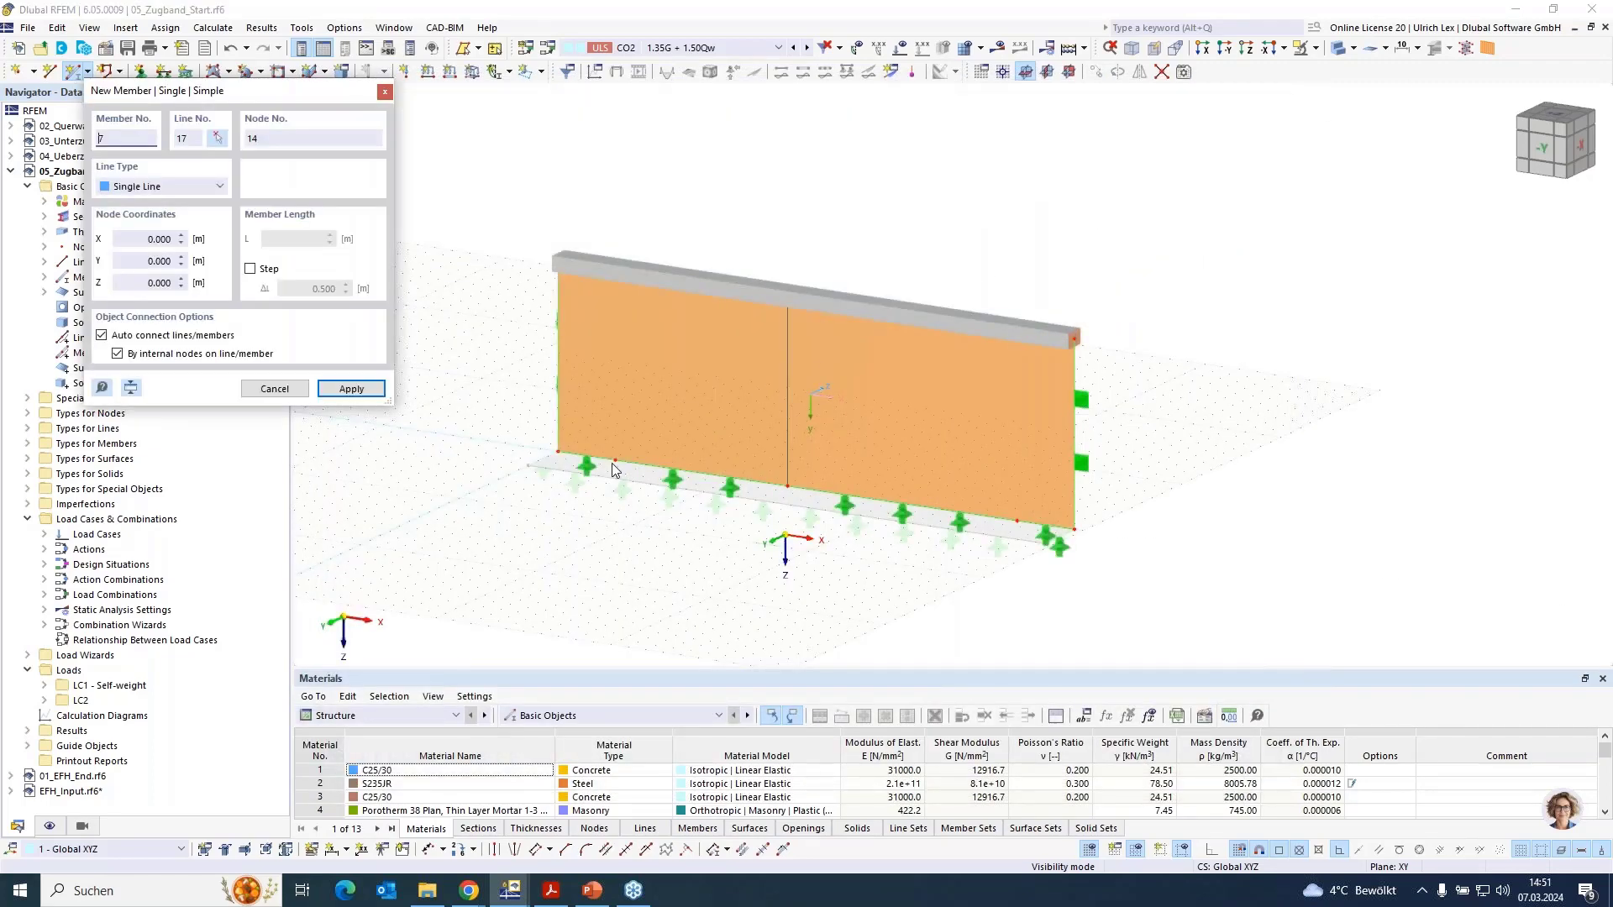
click(643, 312)
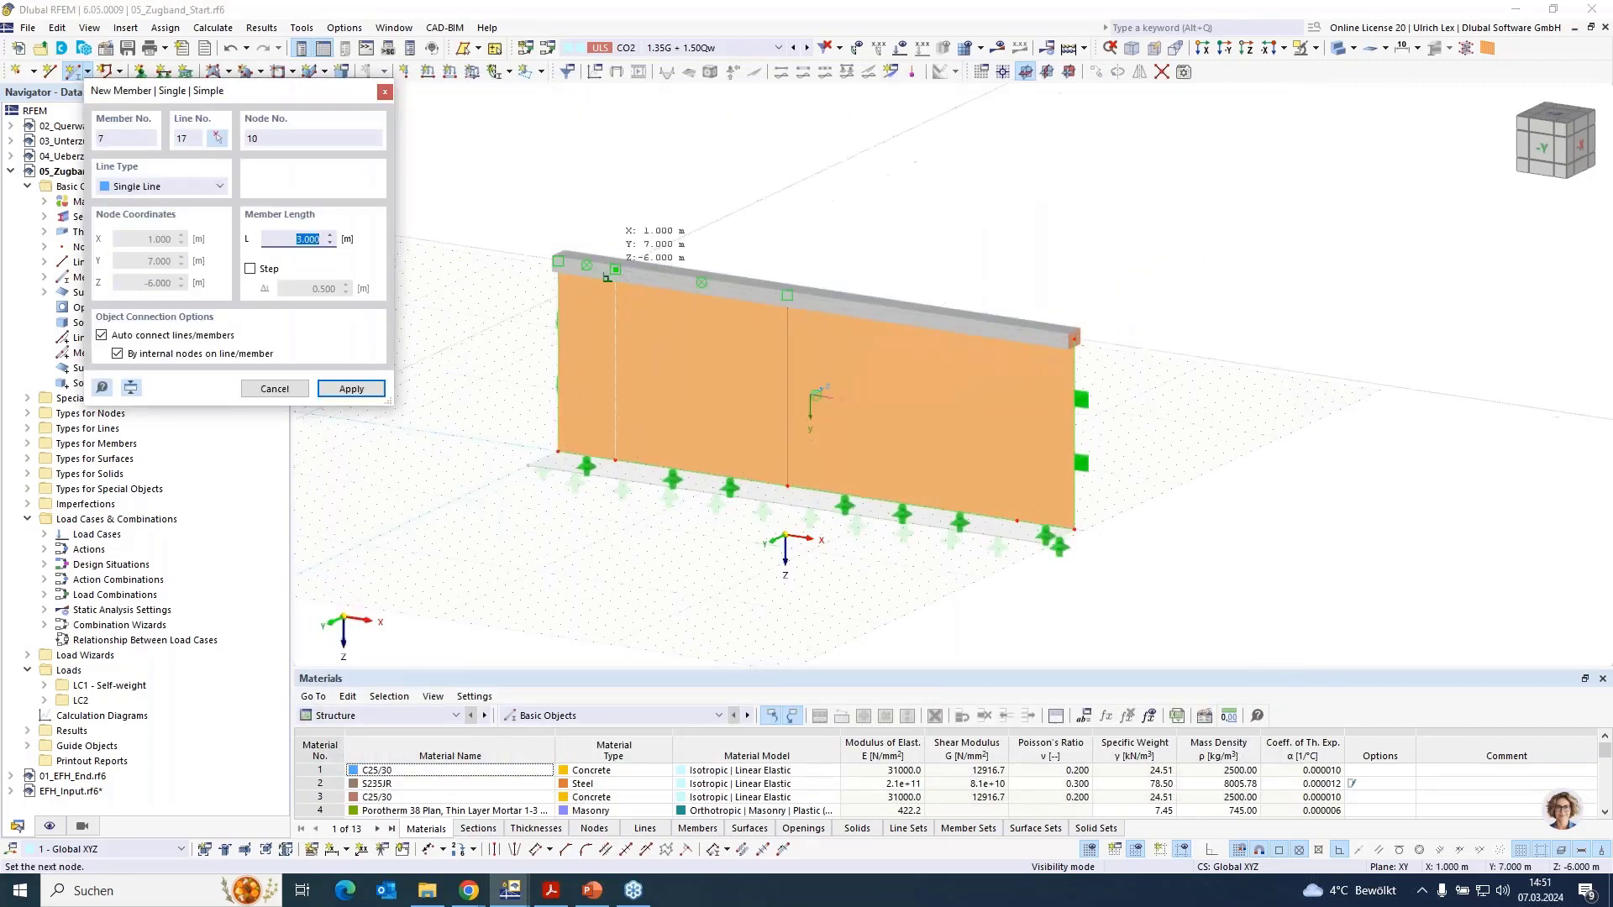
click(614, 270)
key(Escape)
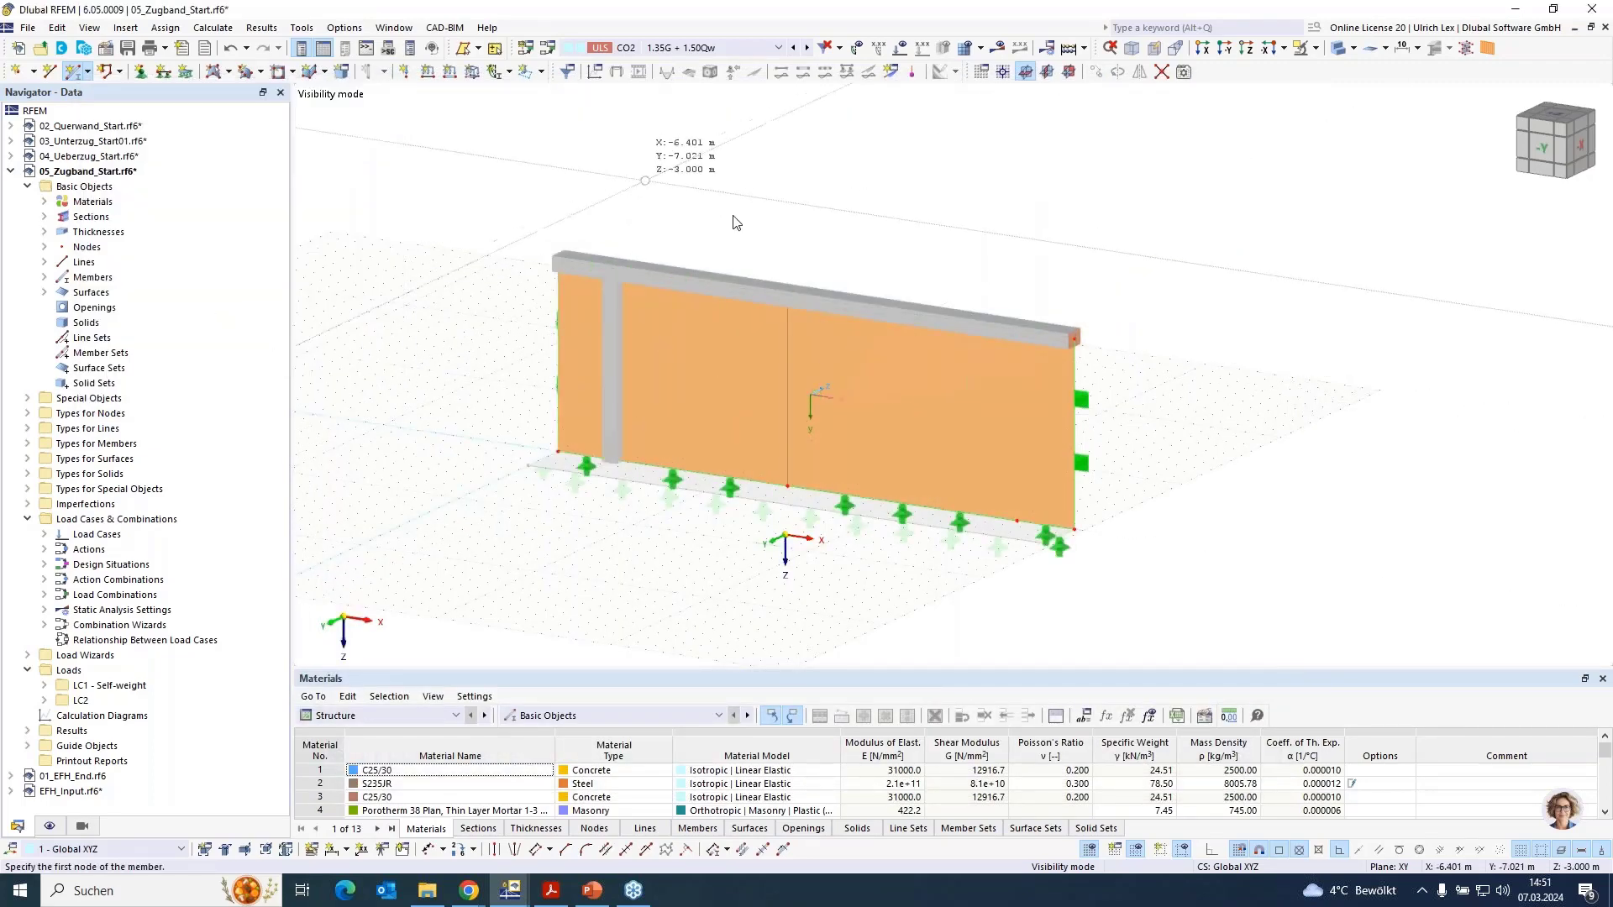
key(Escape)
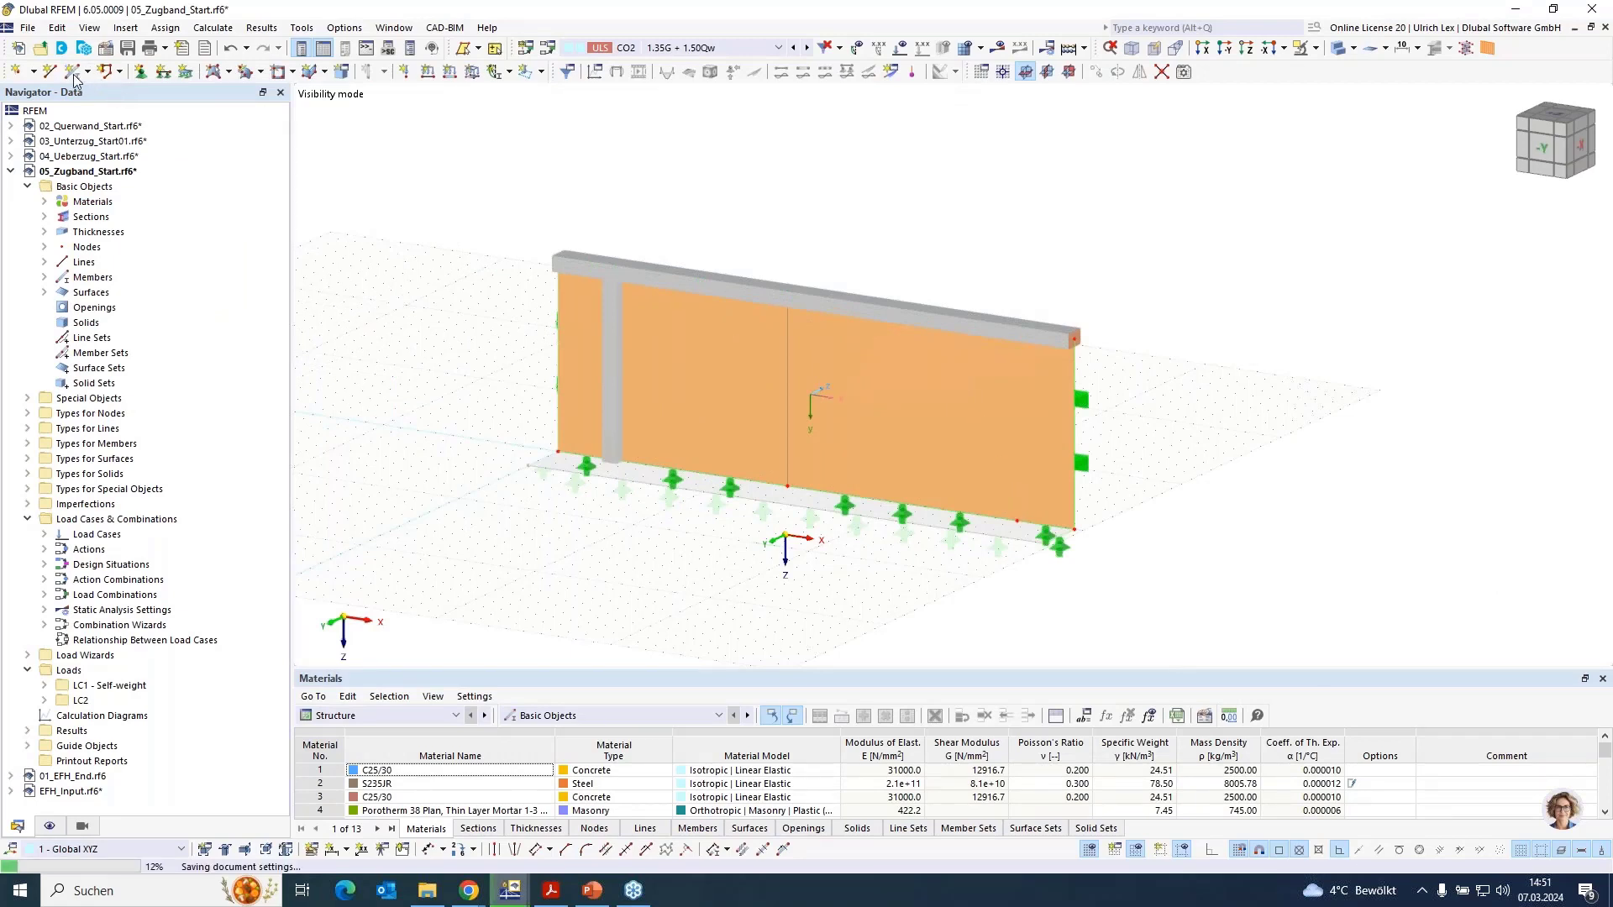
Add a second vertical Tension member, 3.000 m long, at X = 8.000 m between the ring beam and the wall base
click(74, 71)
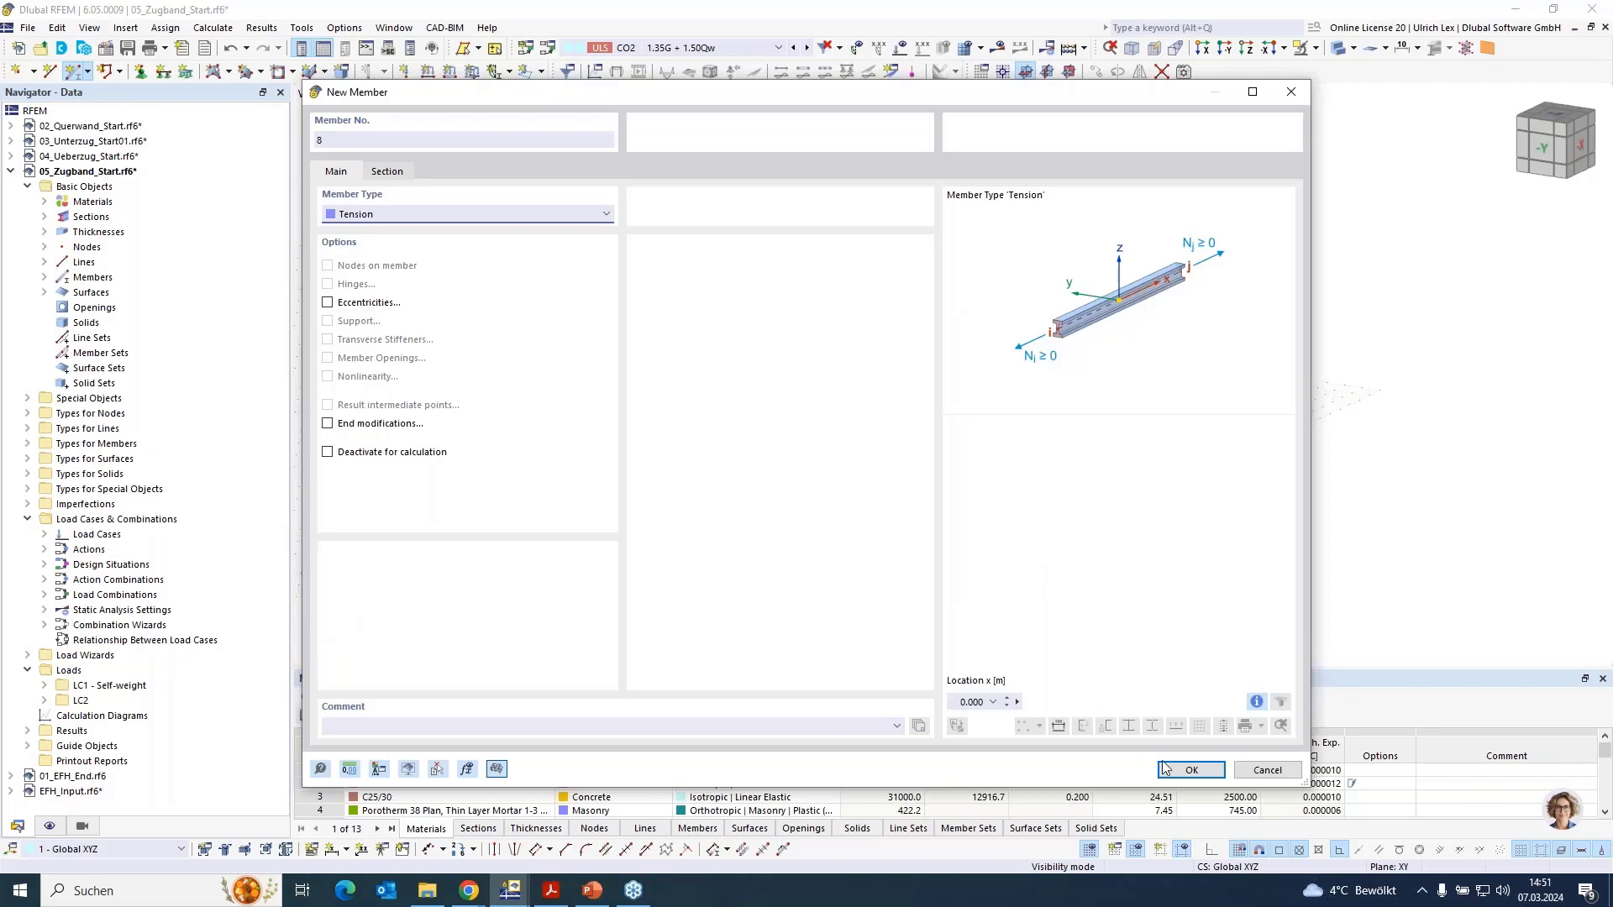
click(1189, 771)
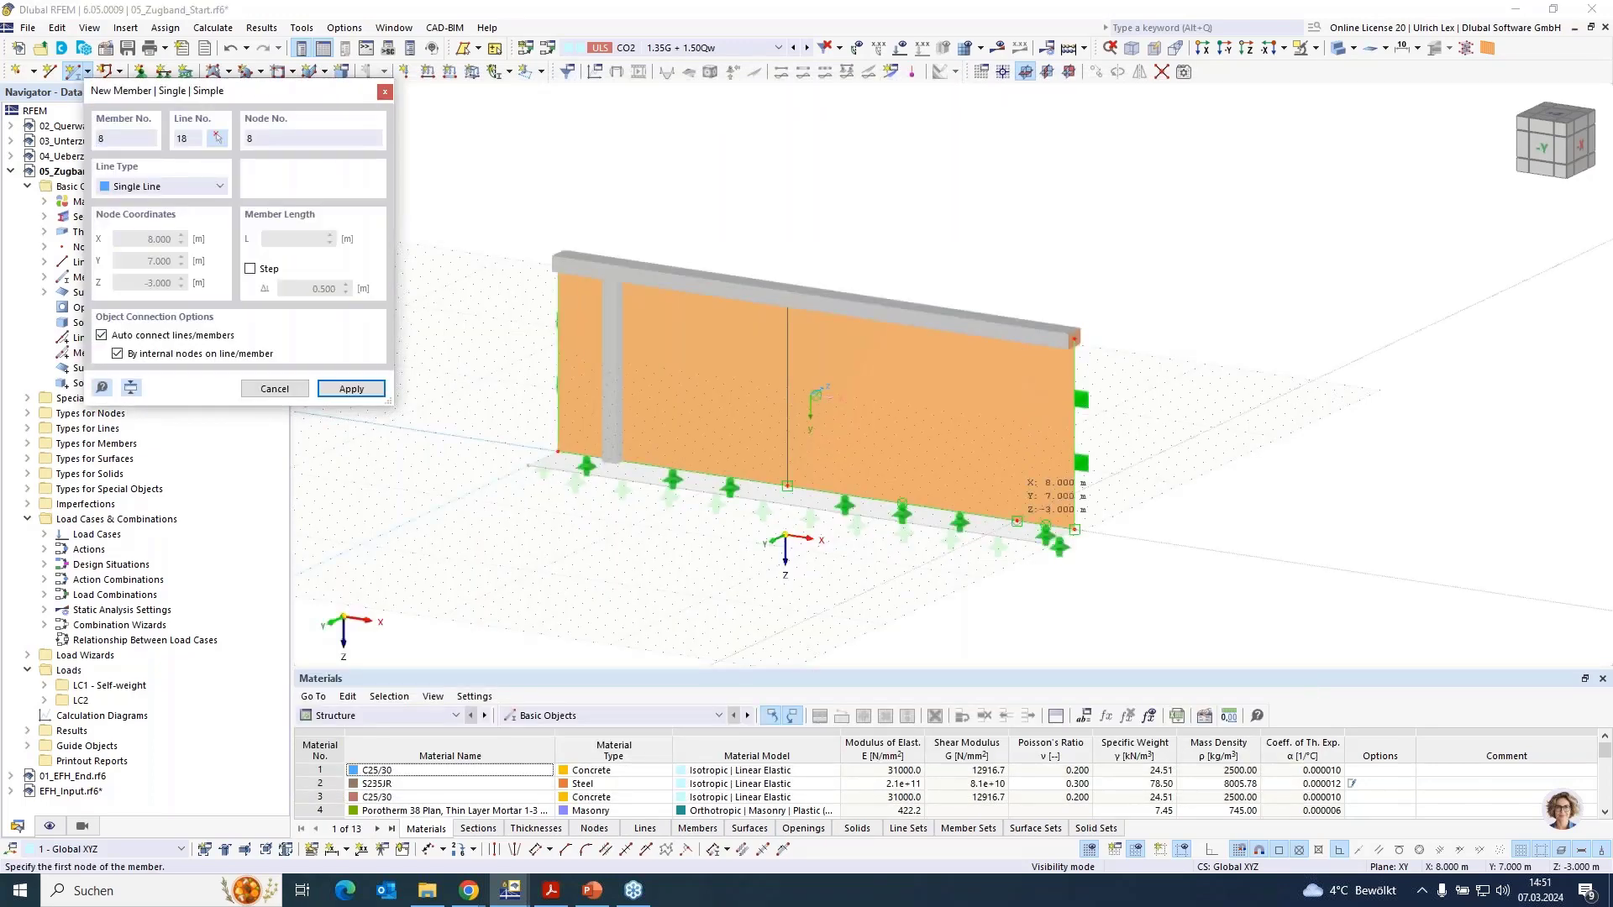
click(1022, 353)
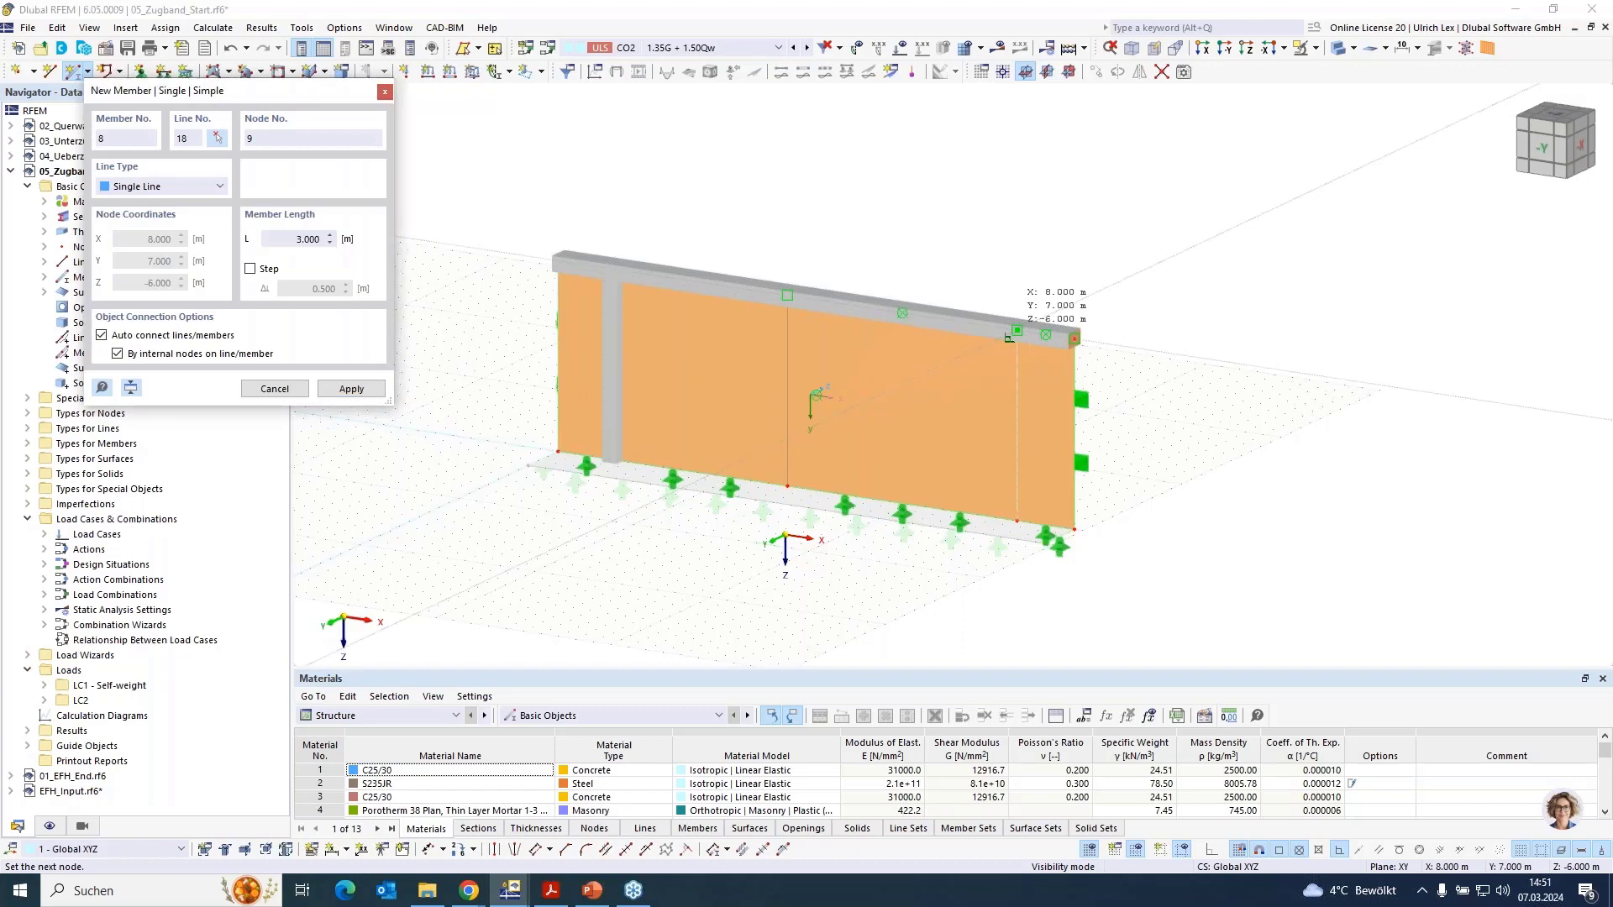
click(1017, 521)
key(Escape)
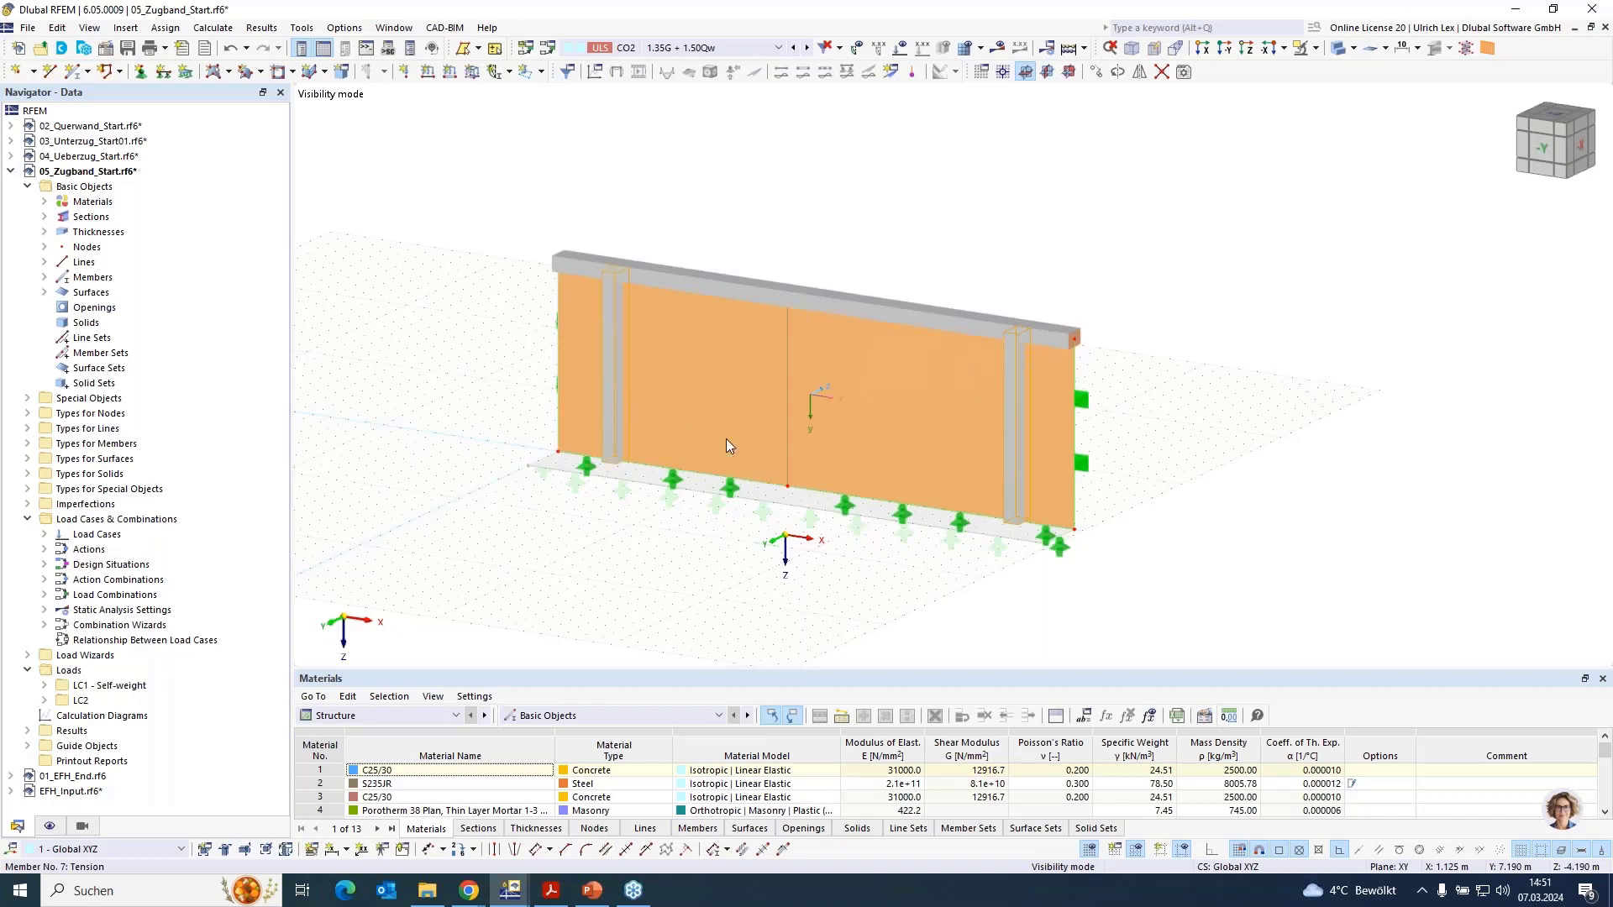
Assign the R 12 round bar section in B500S(A) to both tension members, discarding the newly proposed R_M1 500/1000 section
double_click(613, 362)
click(385, 171)
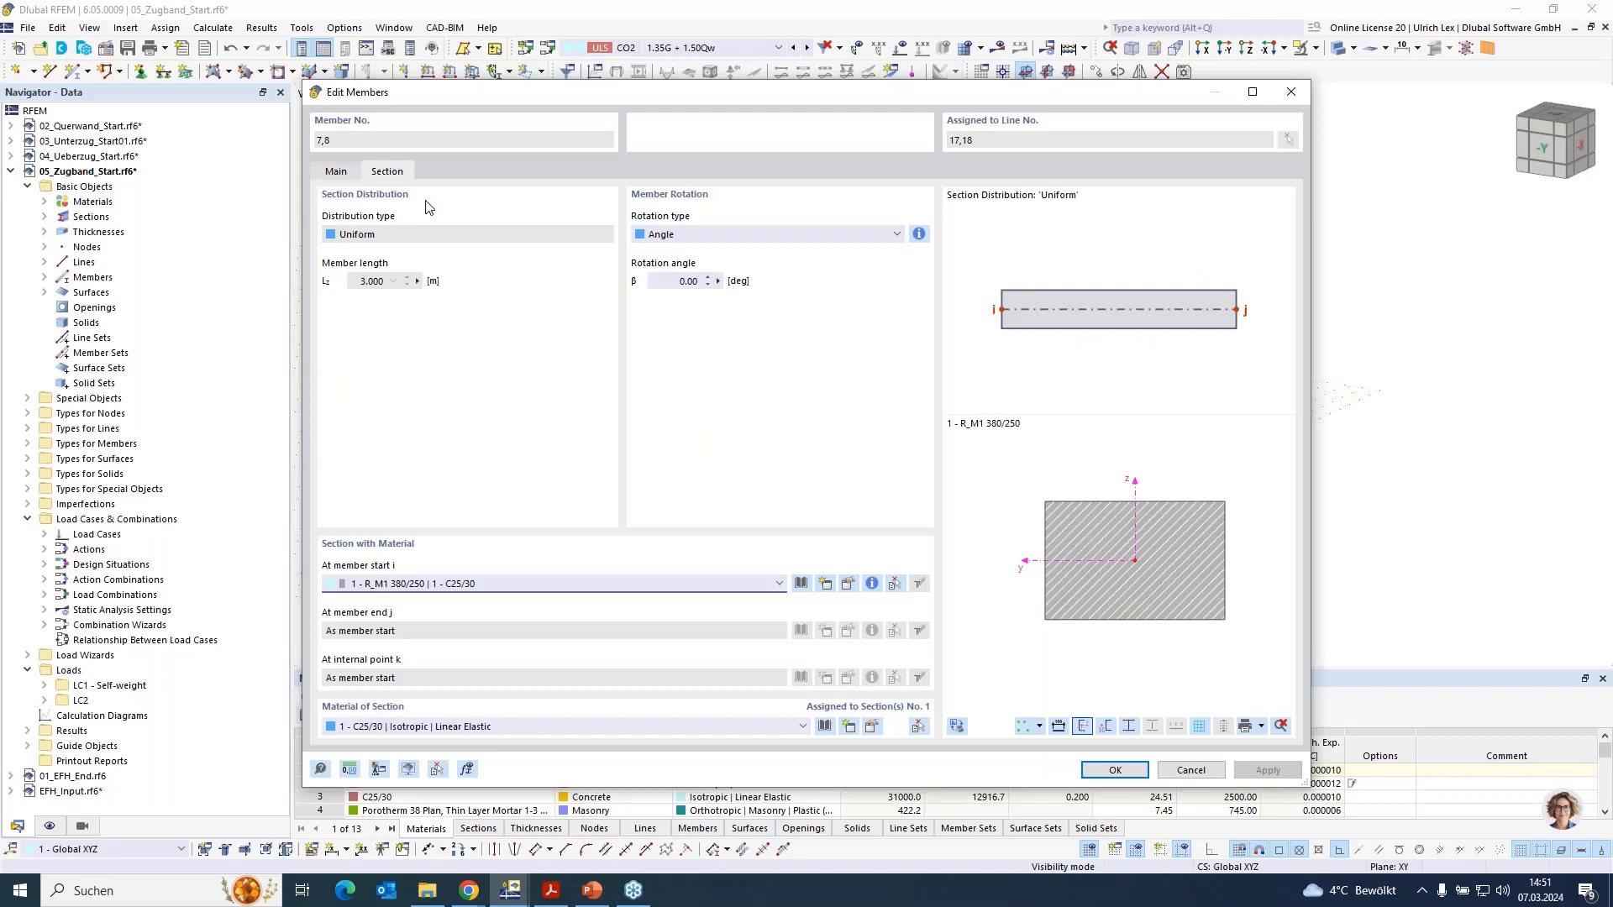
click(826, 583)
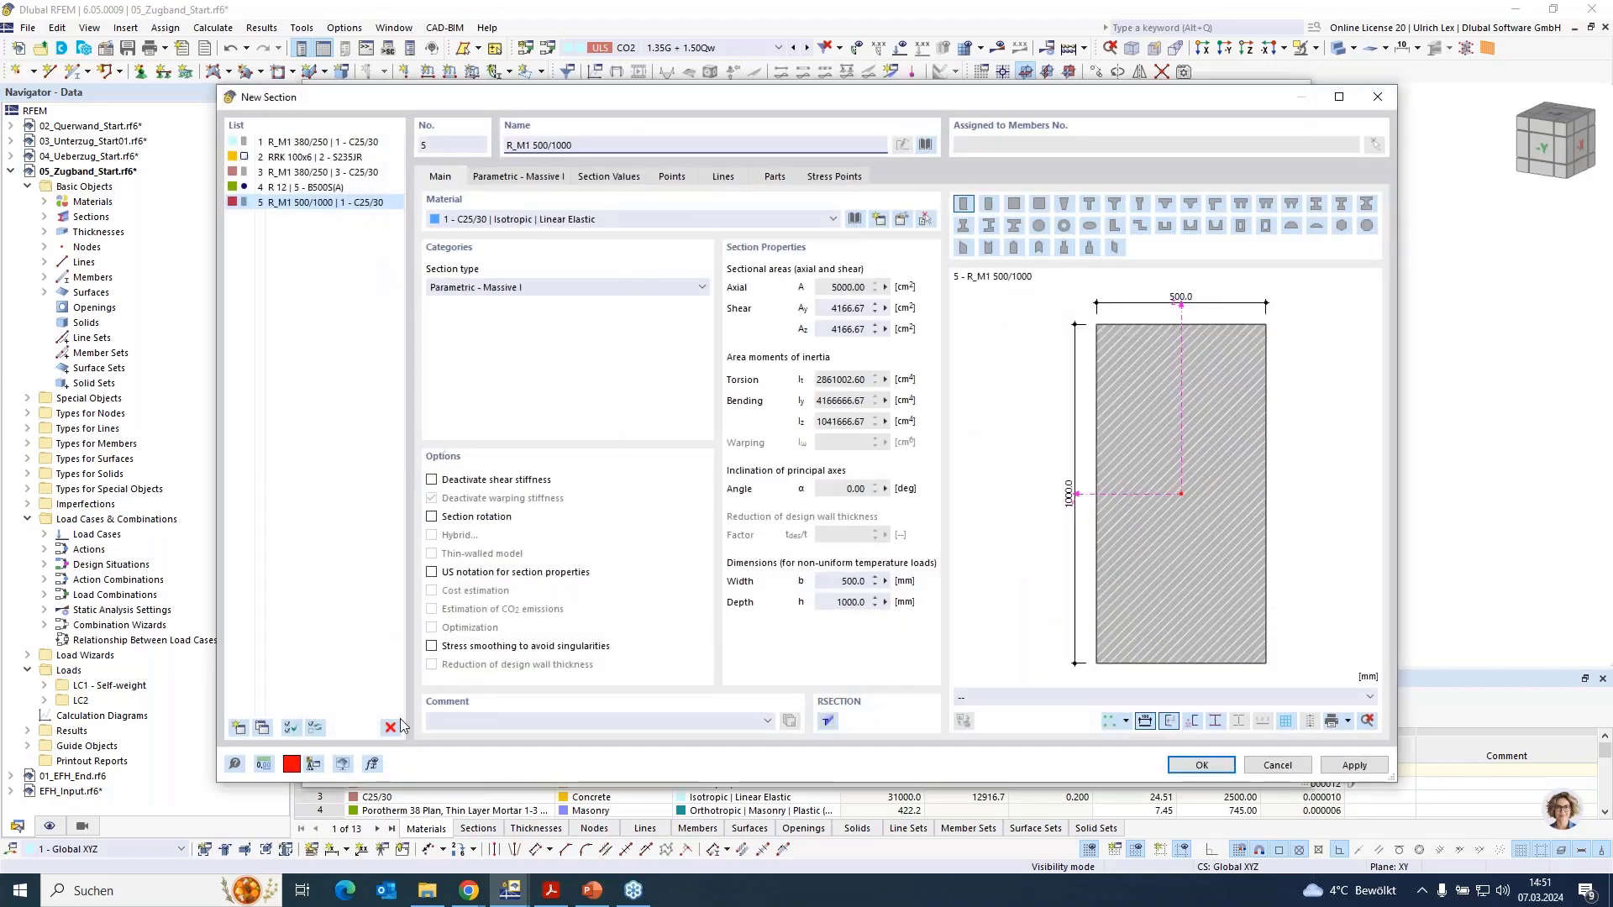
click(391, 729)
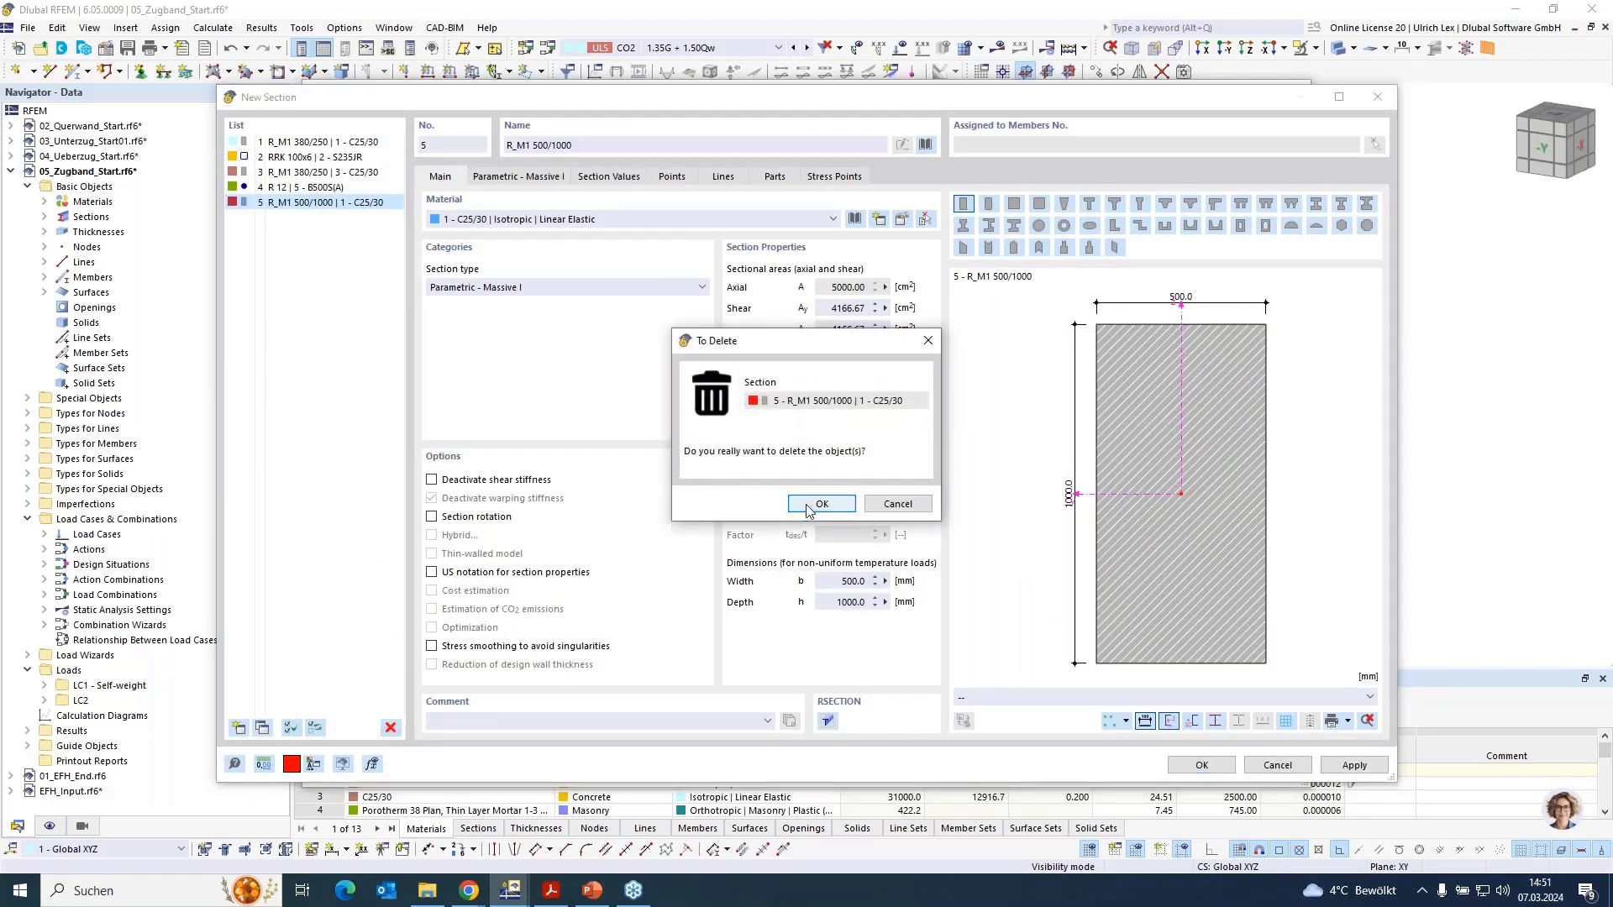
click(823, 503)
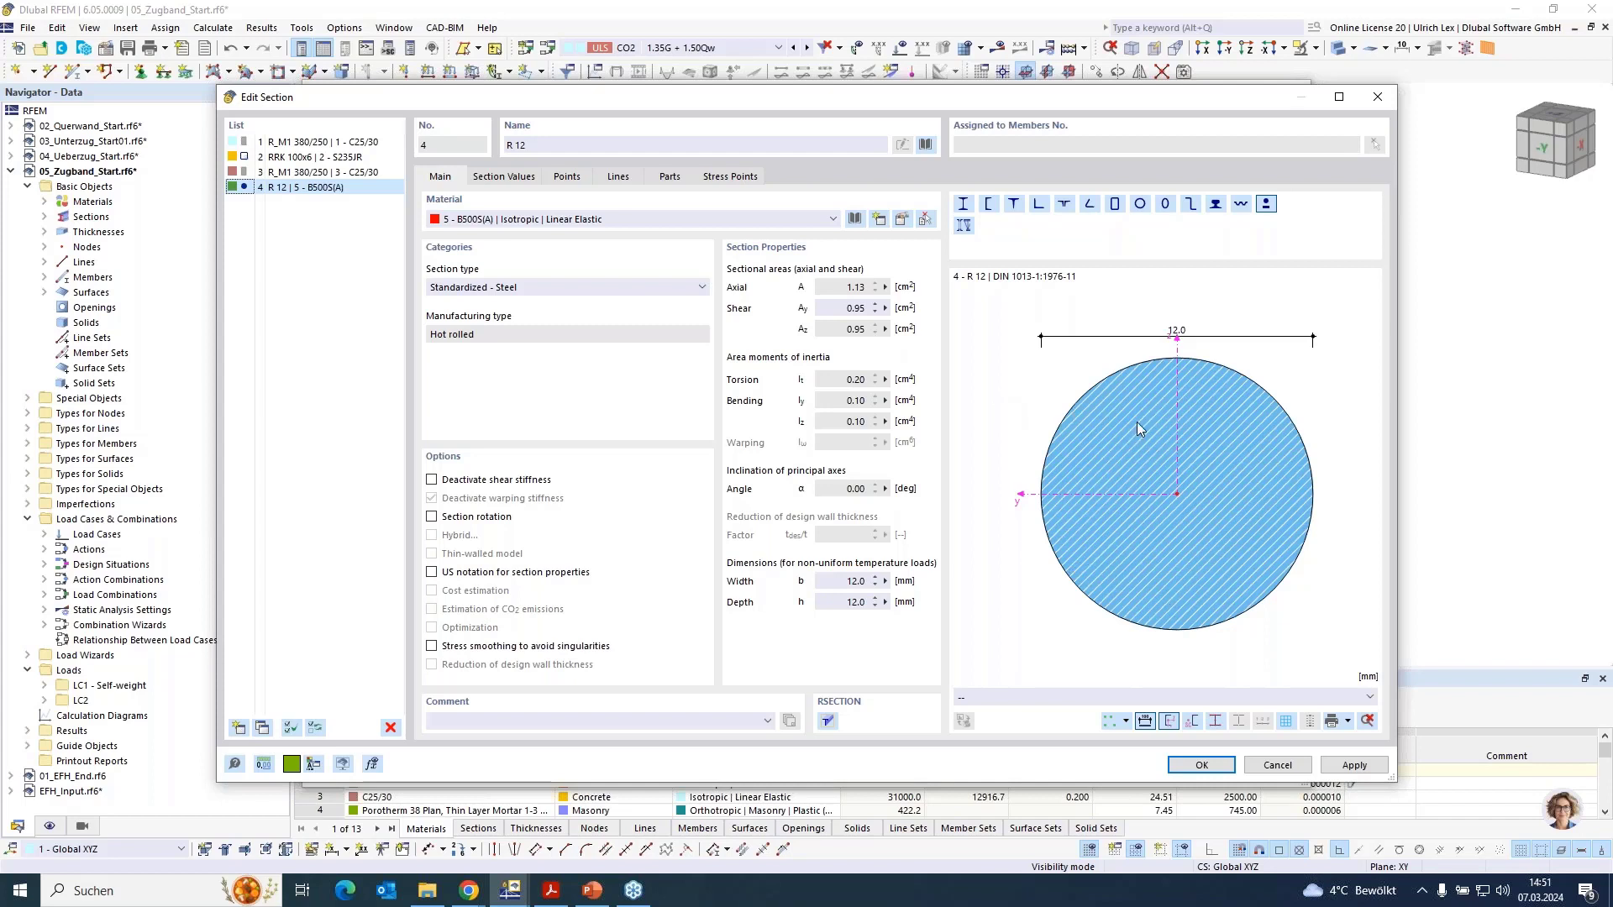
click(1225, 767)
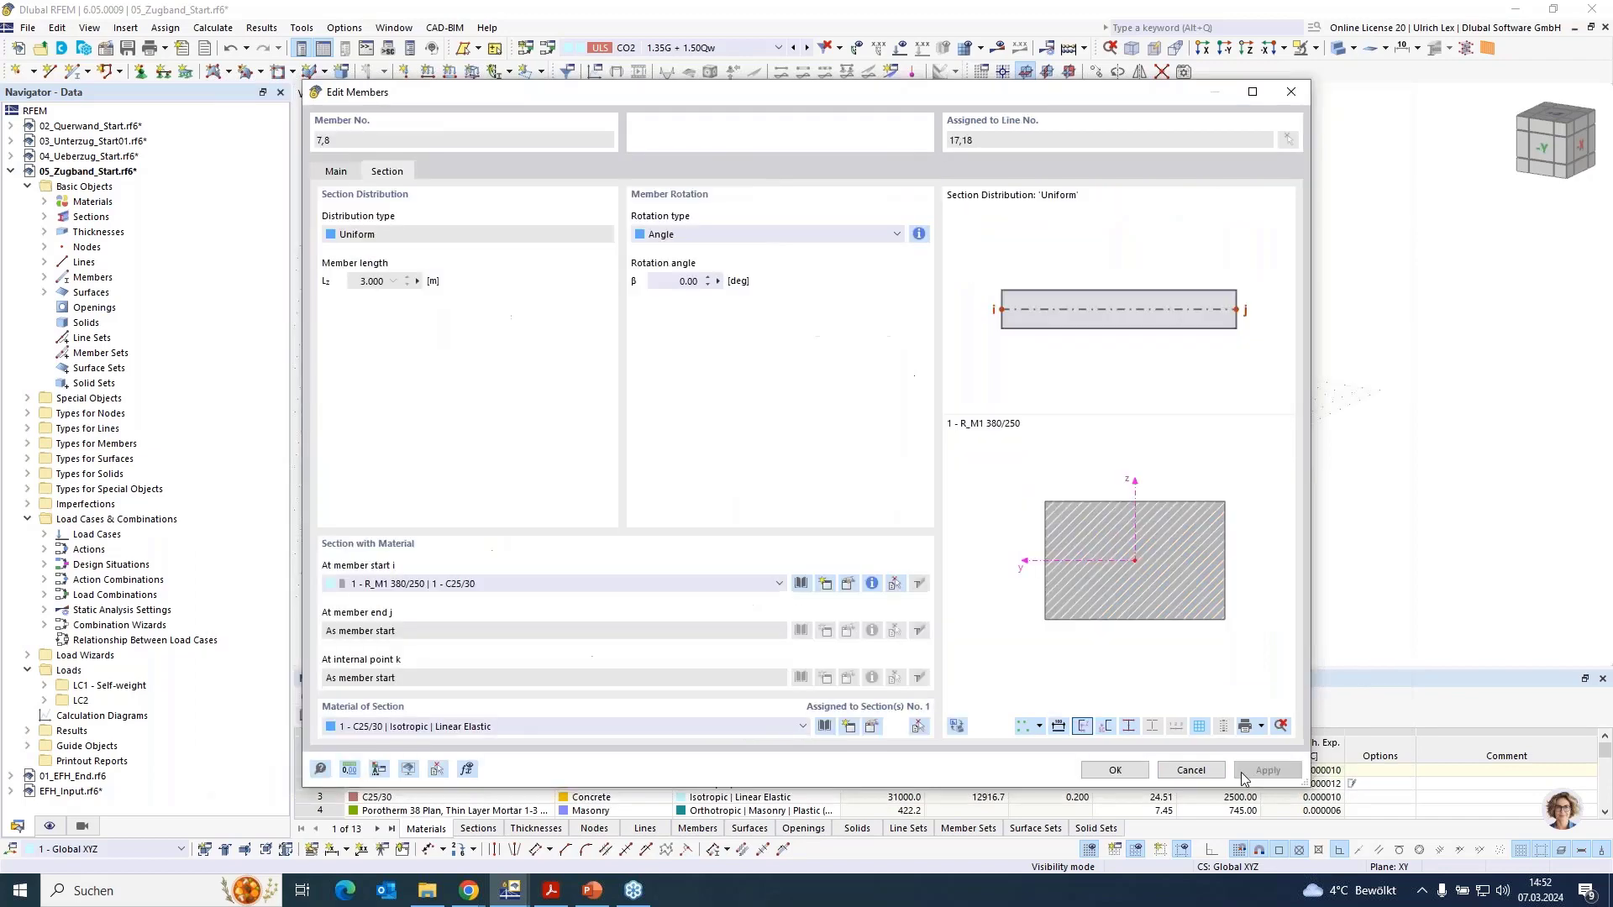
click(1138, 780)
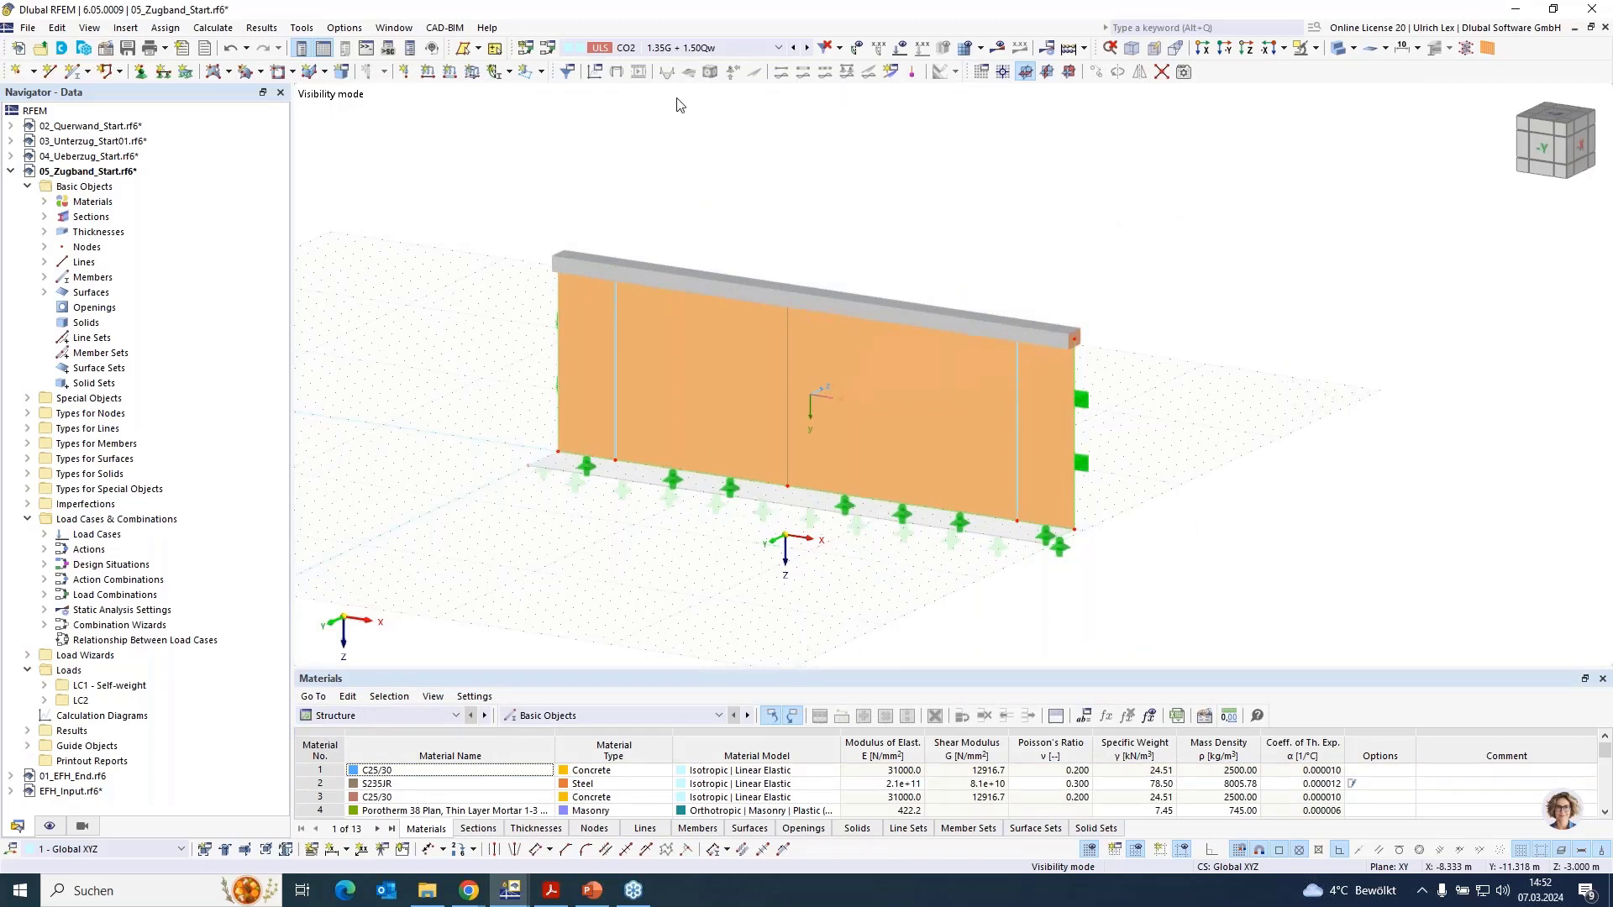
Generate and display the FE mesh, and examine how it runs around the two tension members
click(967, 52)
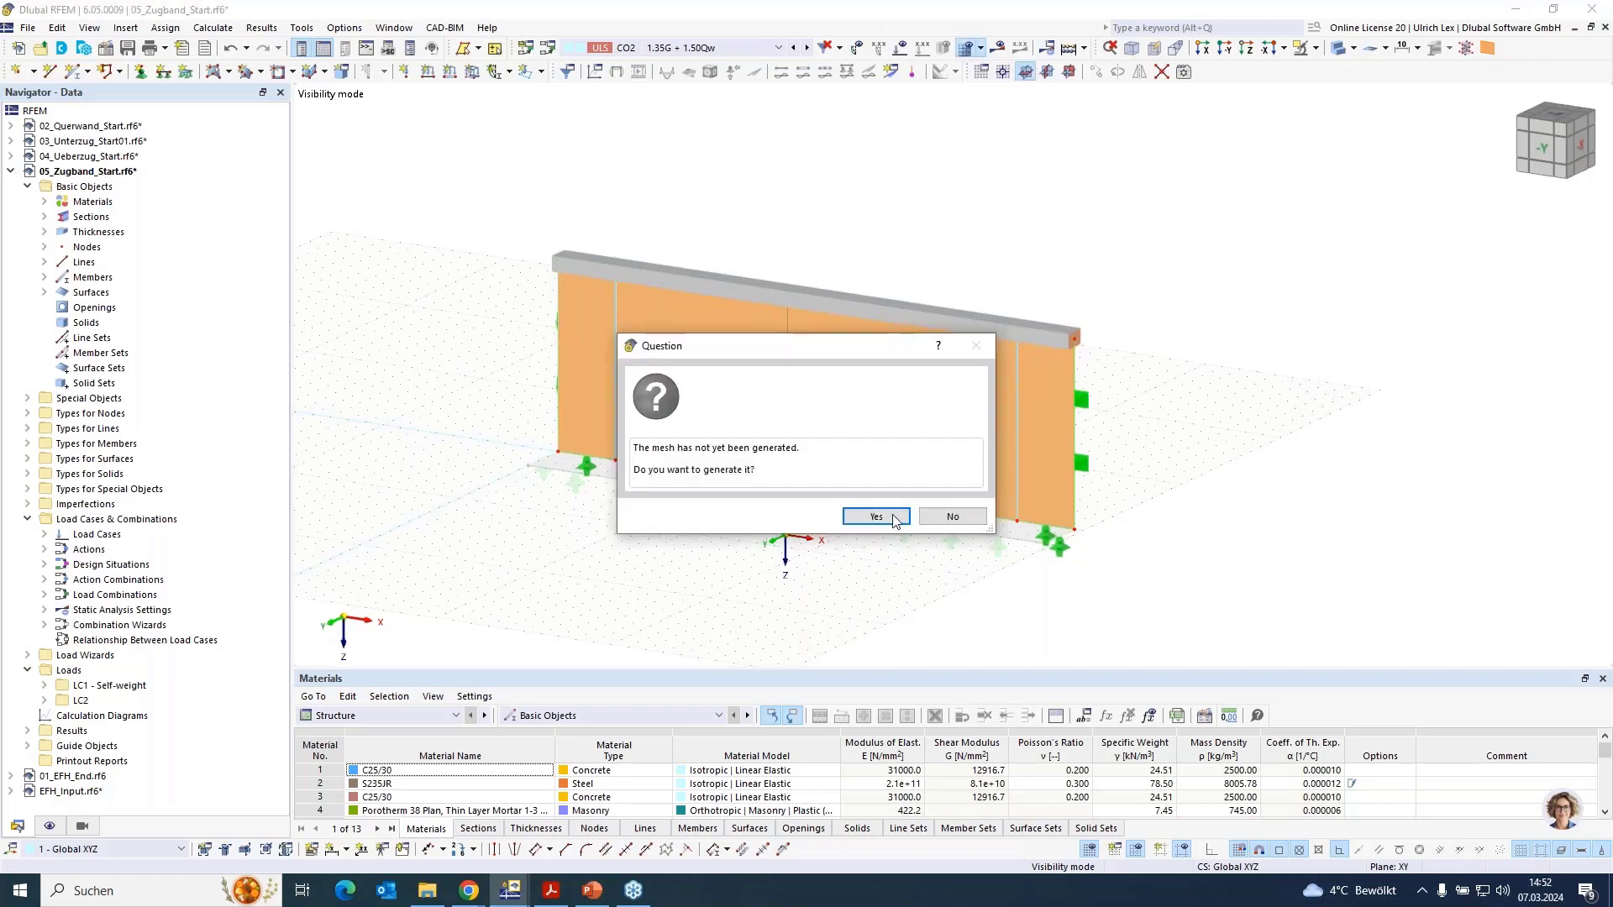
click(893, 519)
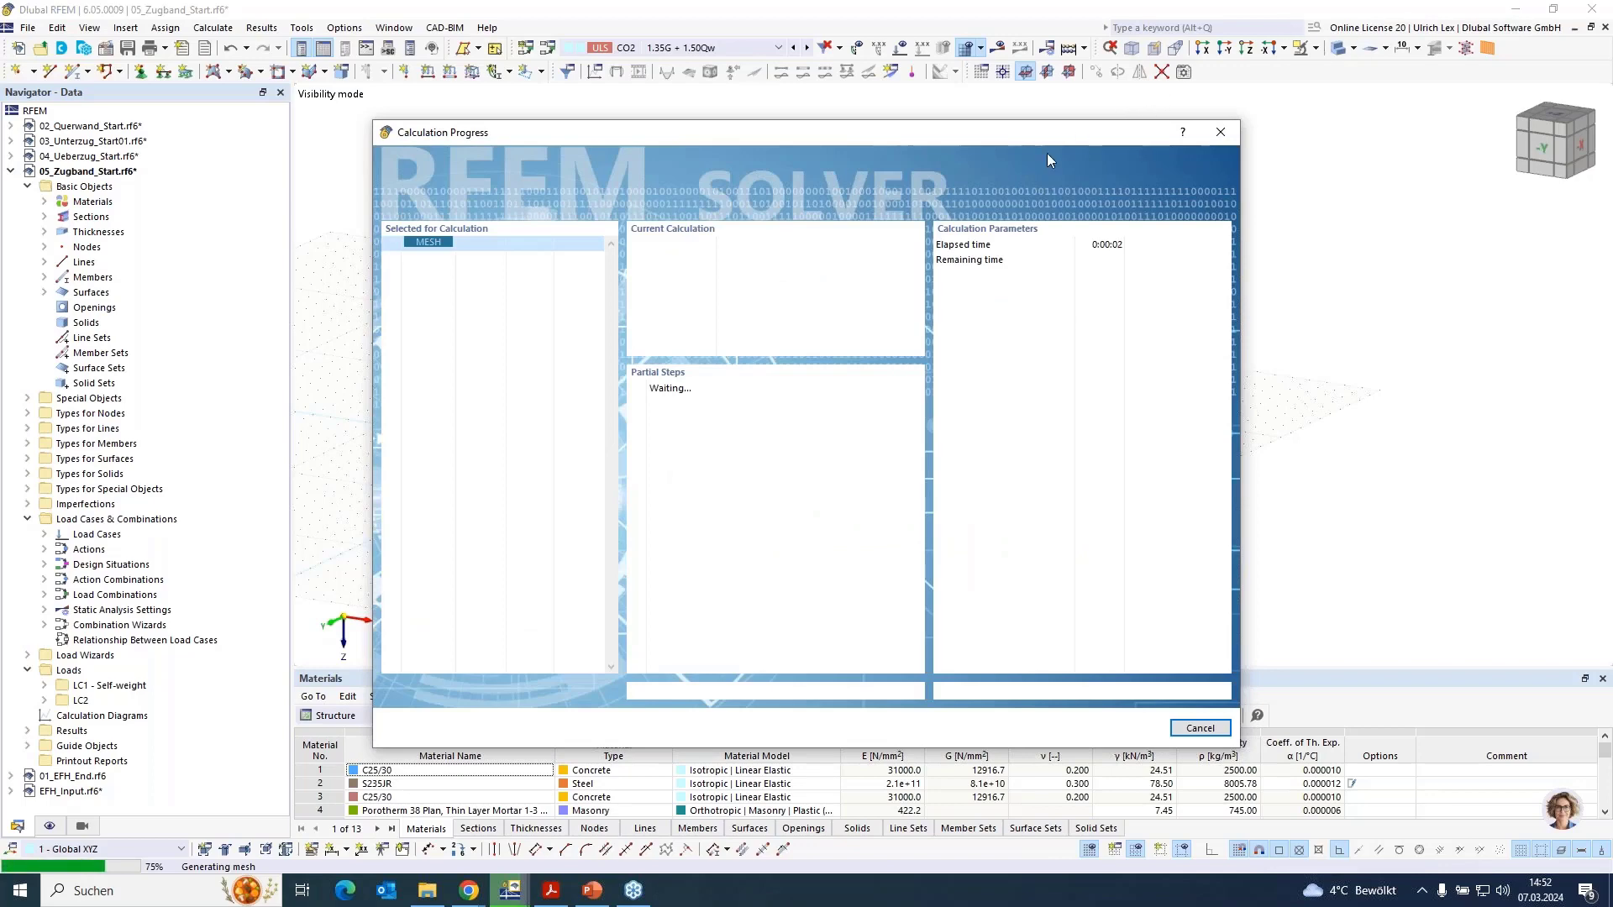
drag(1057, 138, 1373, 116)
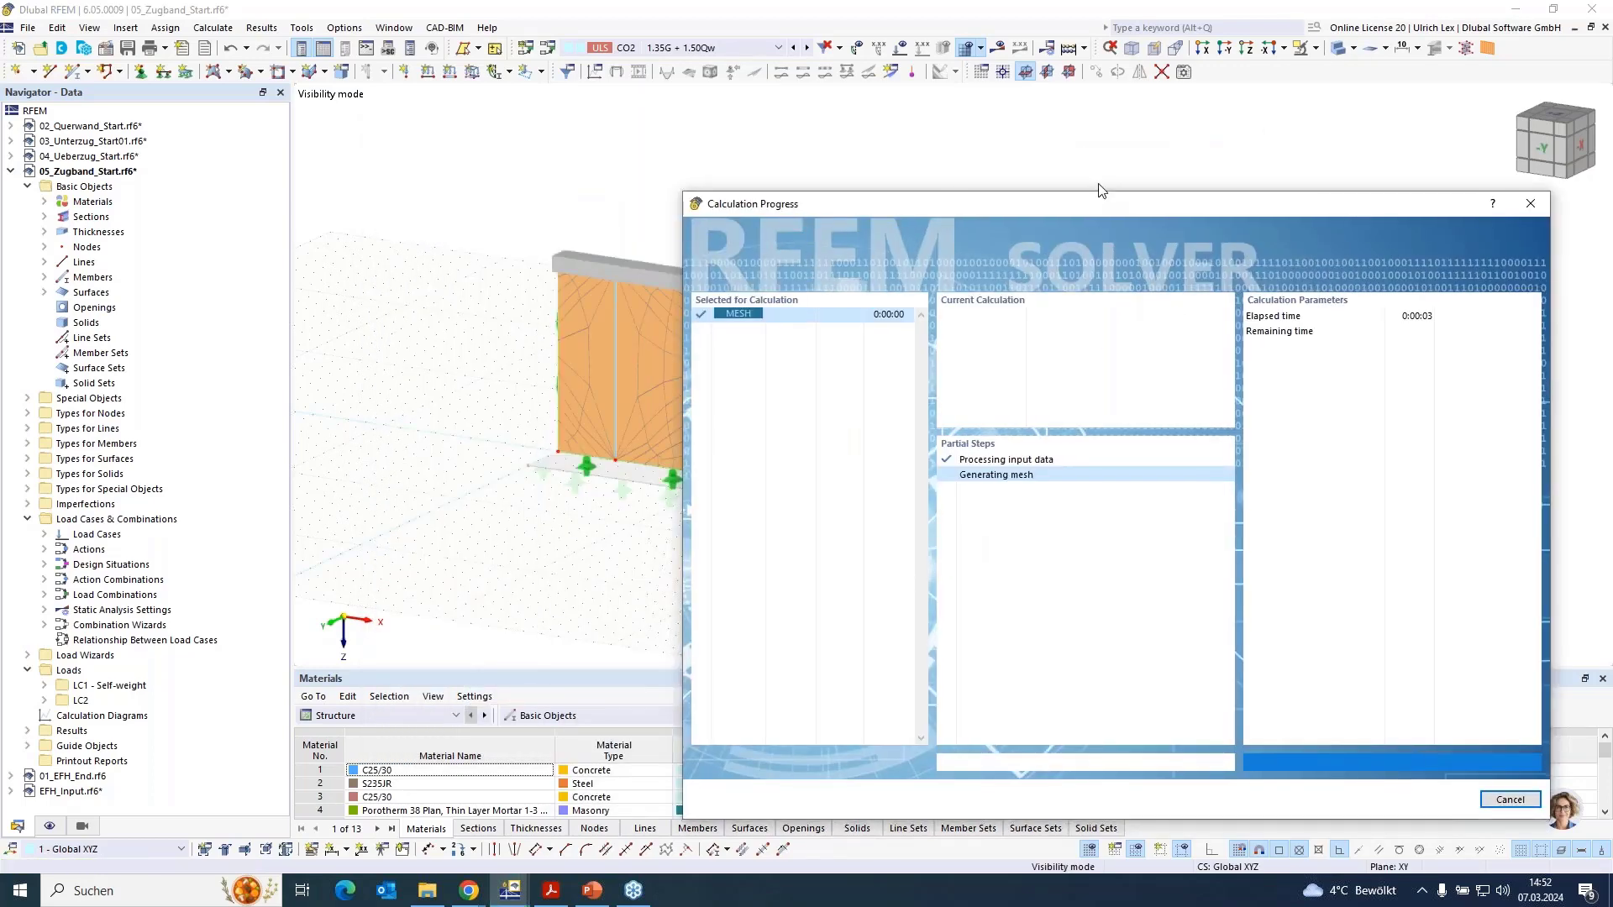
scroll(626, 361, up, 5)
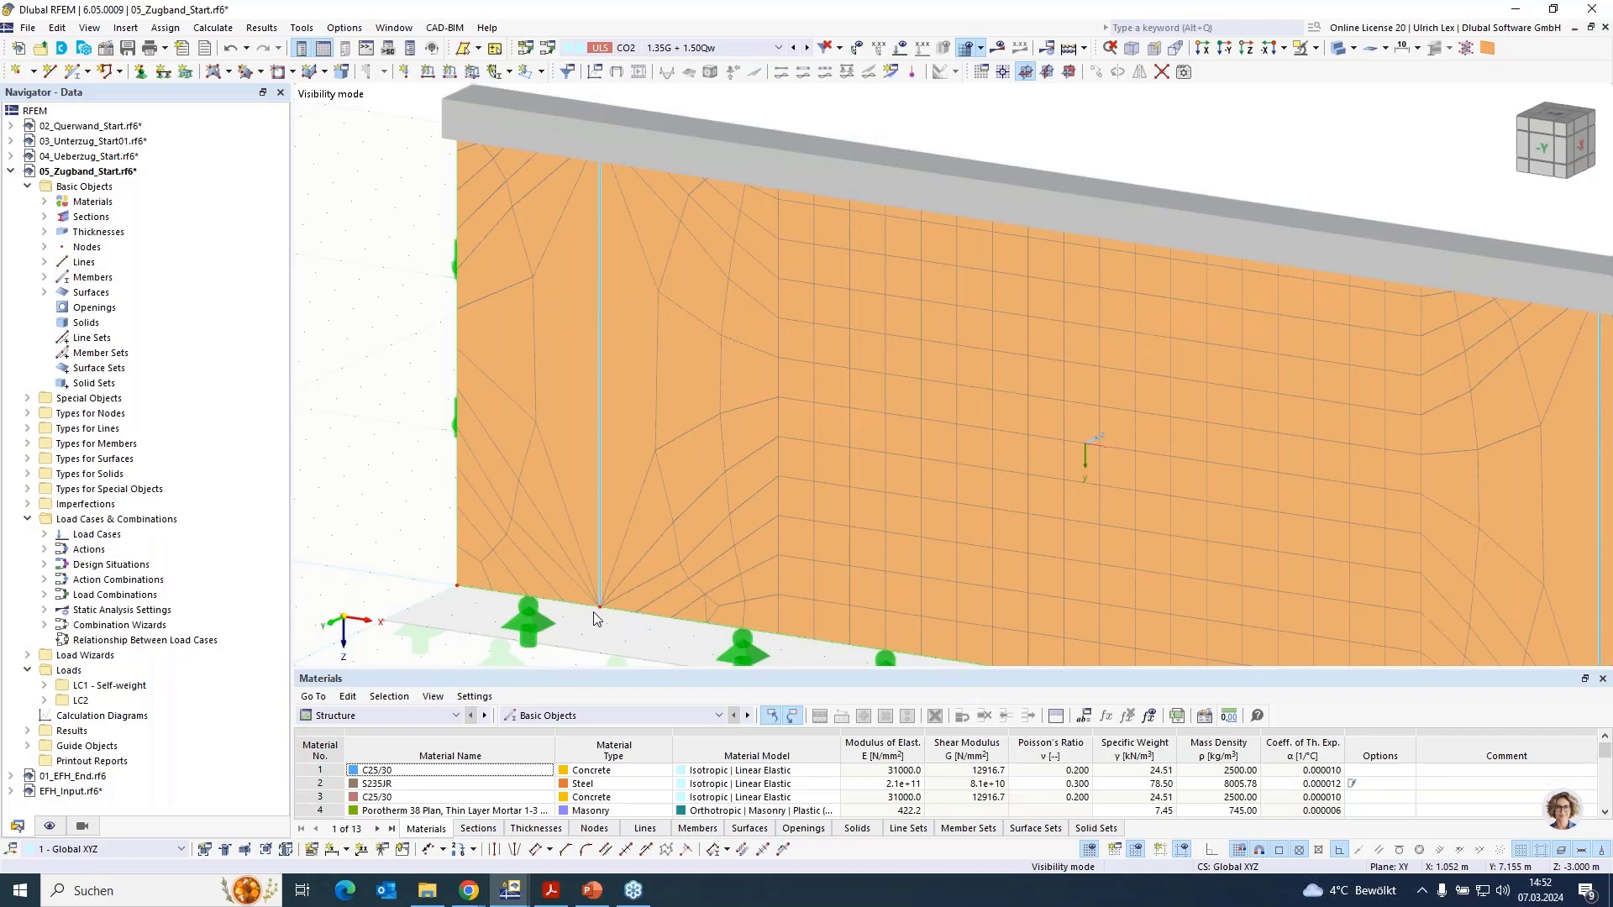
scroll(348, 277, down, 2)
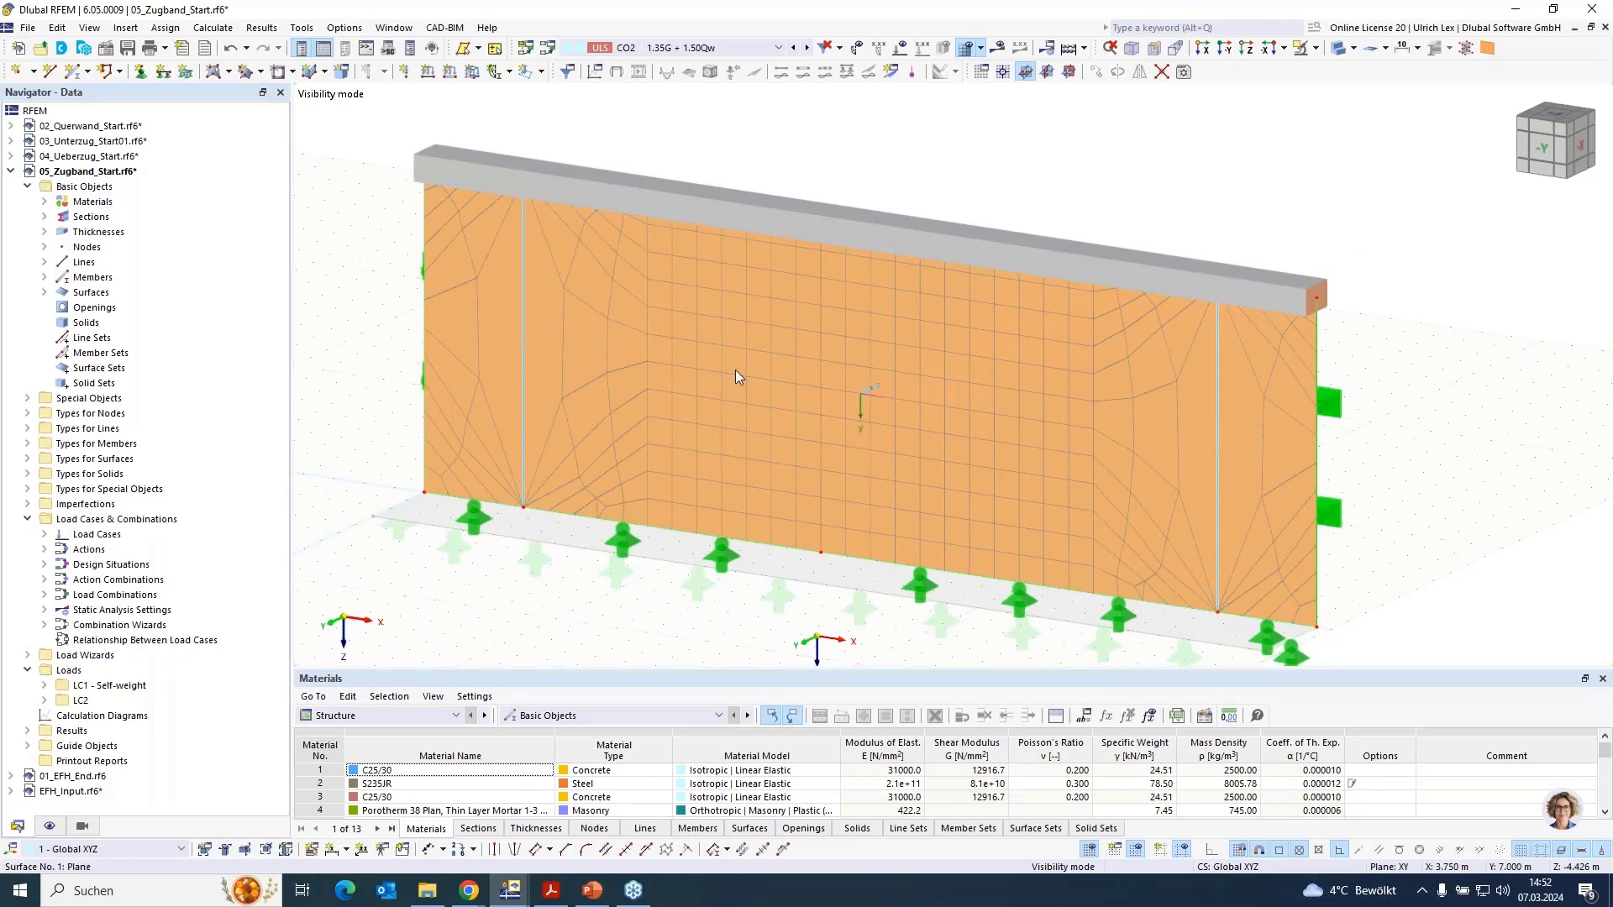
Turn off automatic object detection for the wall surface and remove lines 17 and 18 from its integrated lines, accepting mesh deletion
double_click(578, 267)
click(442, 172)
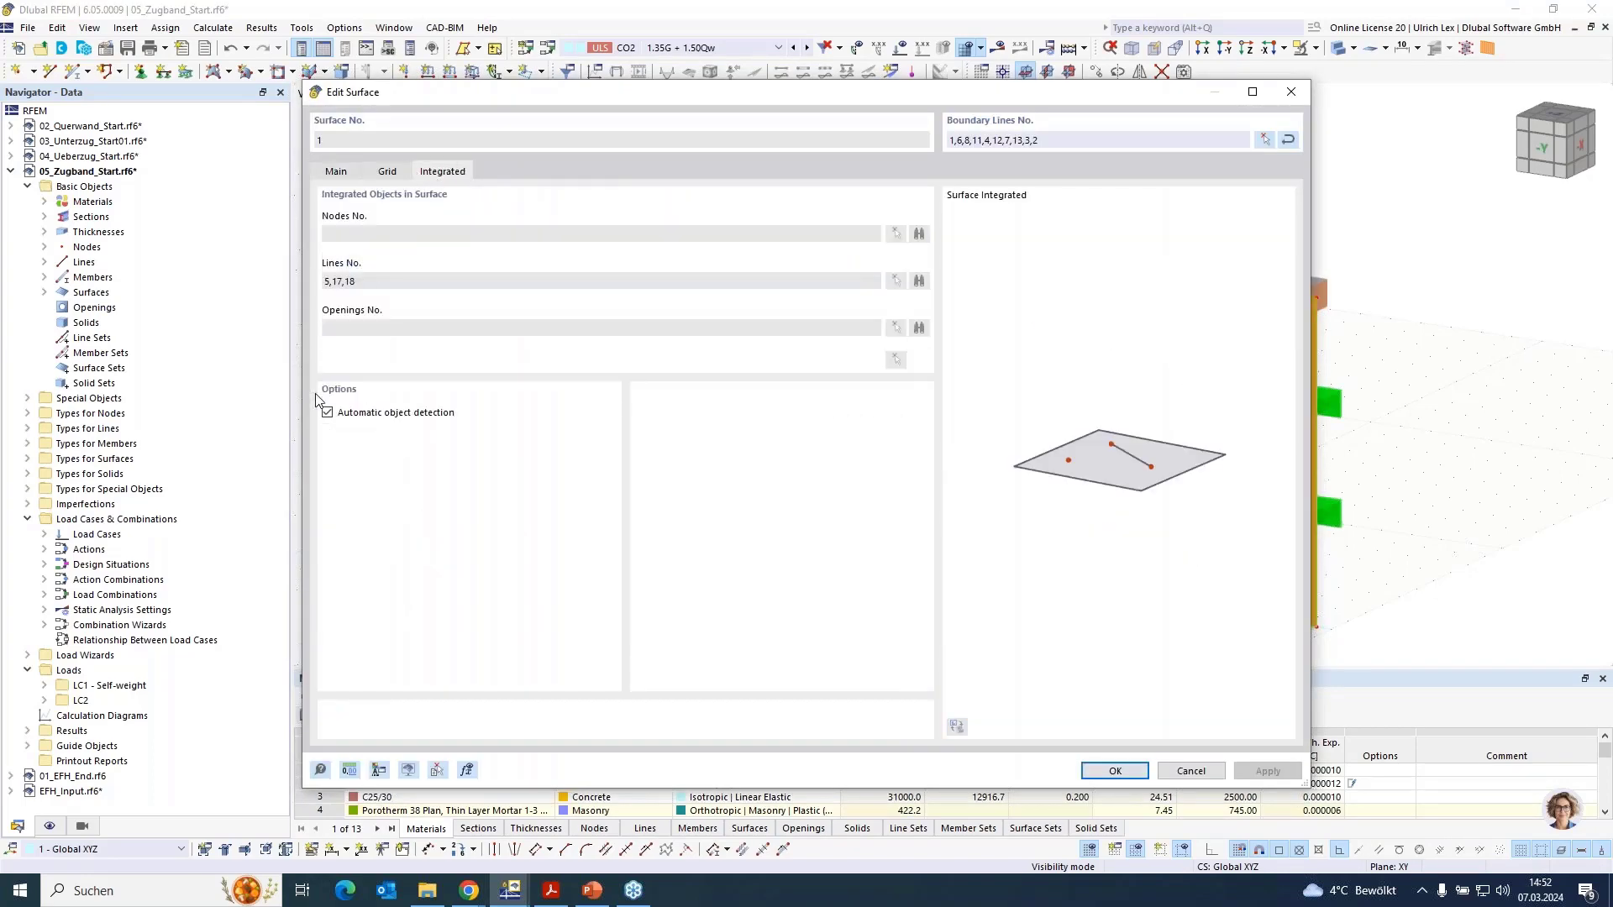
click(327, 412)
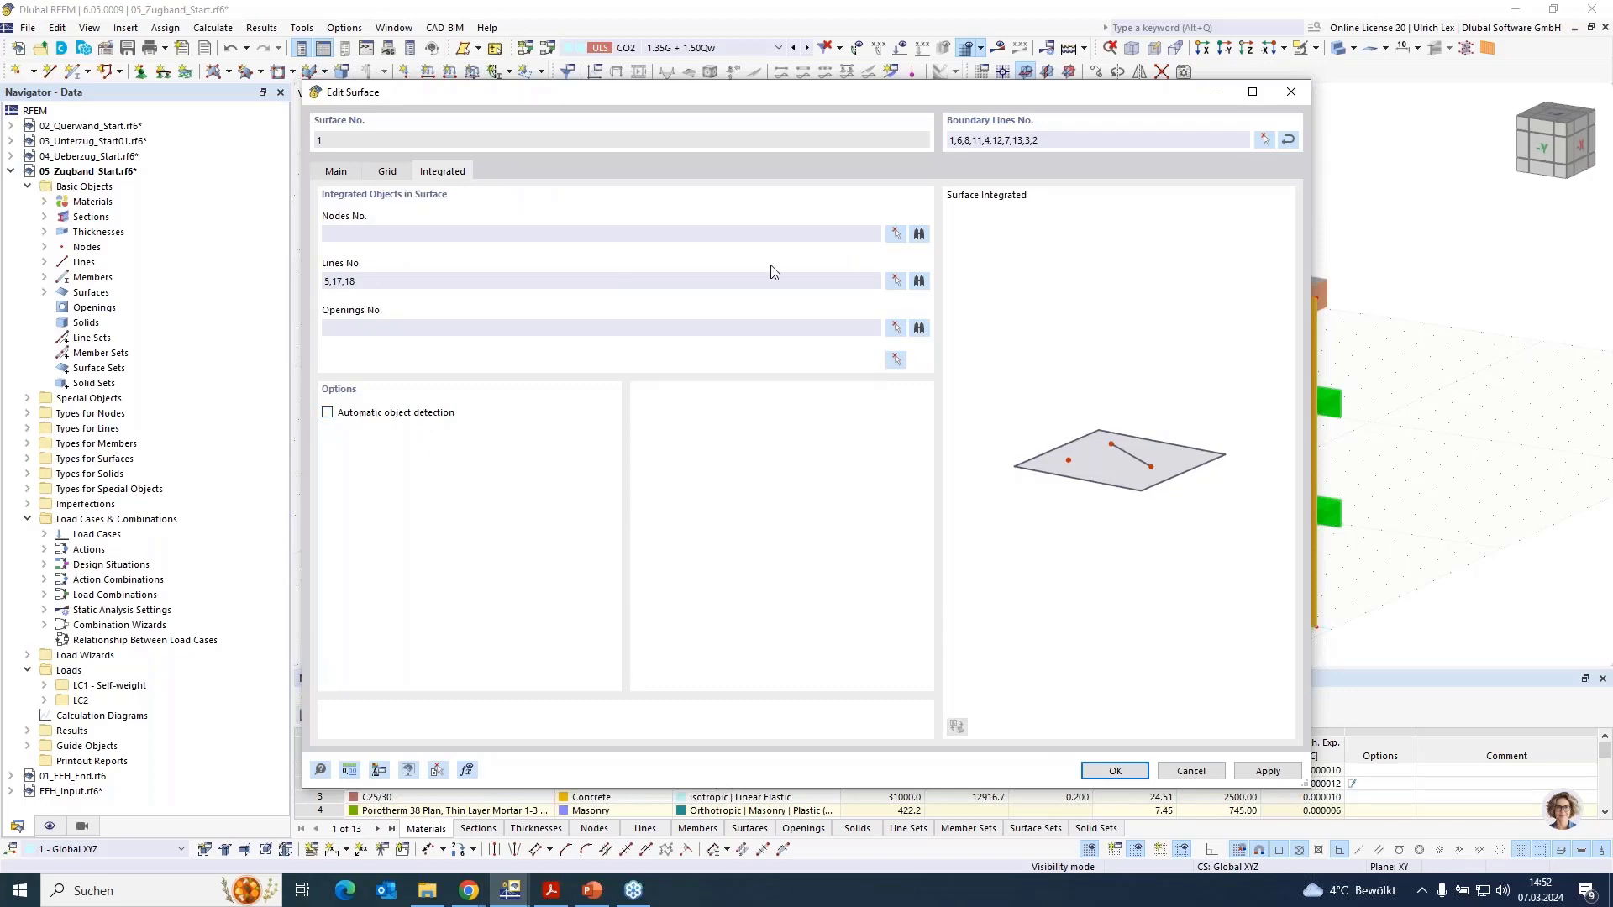
click(896, 281)
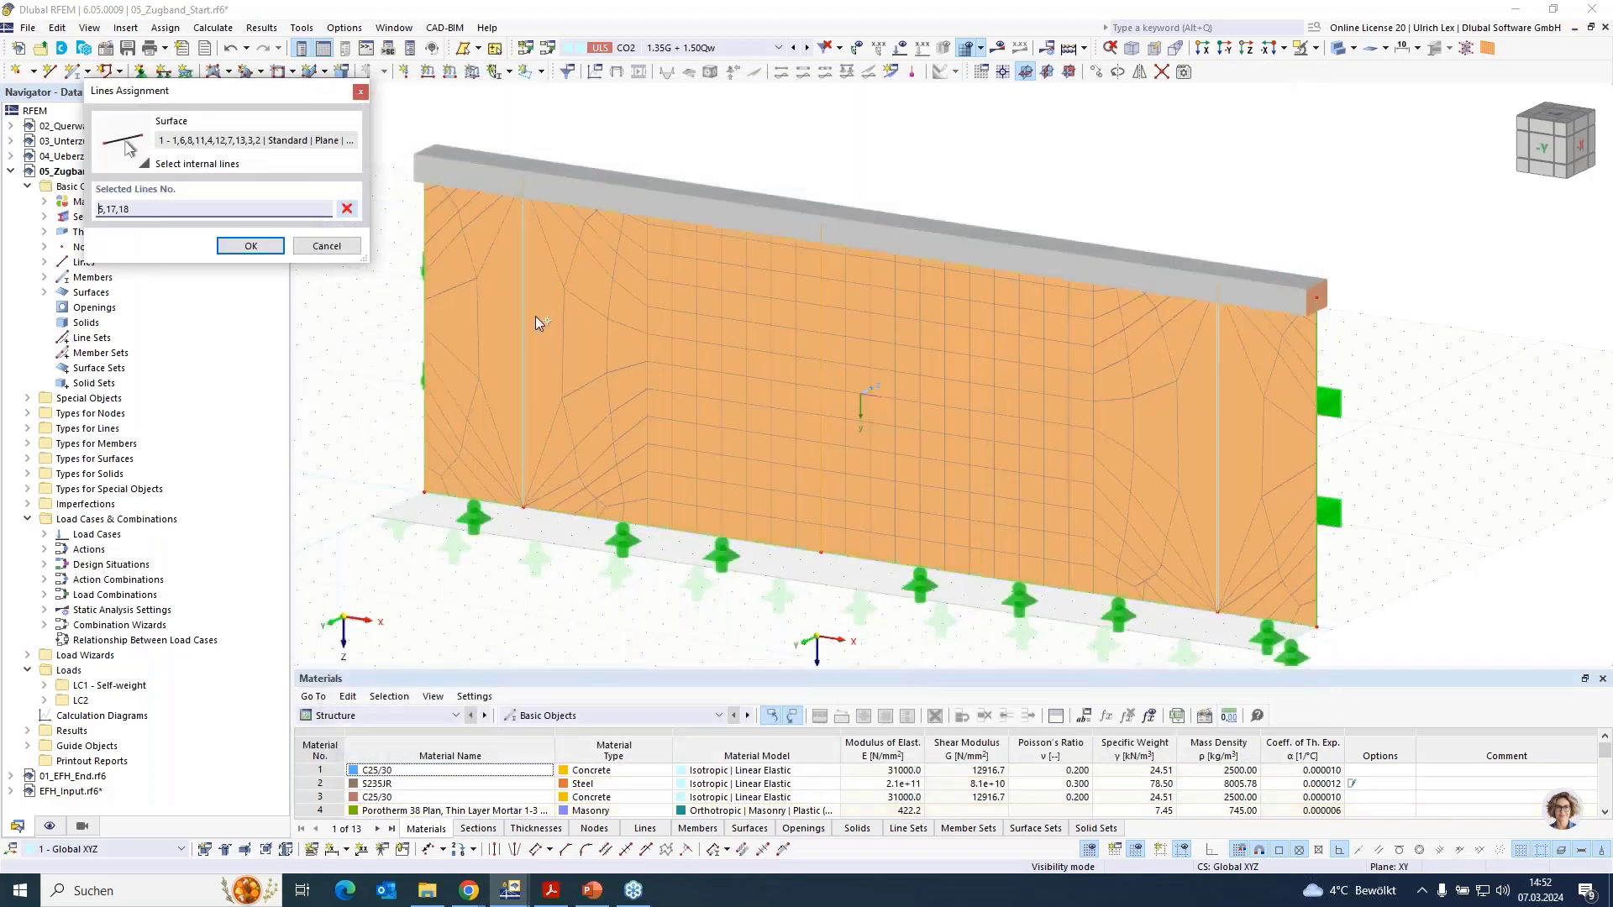
click(523, 334)
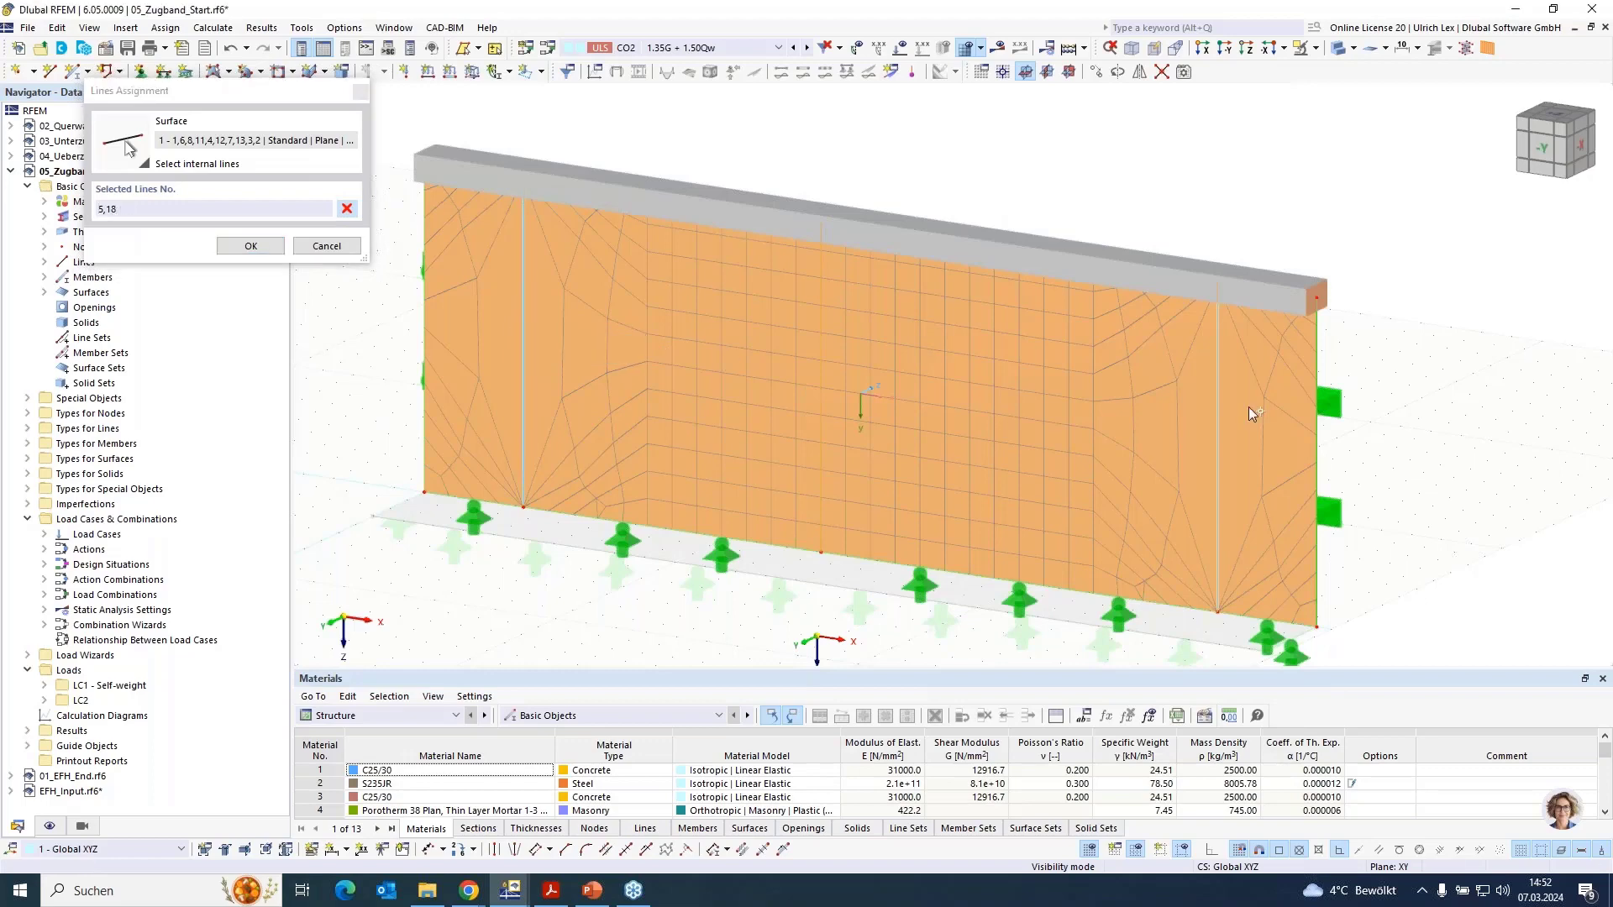
click(1218, 436)
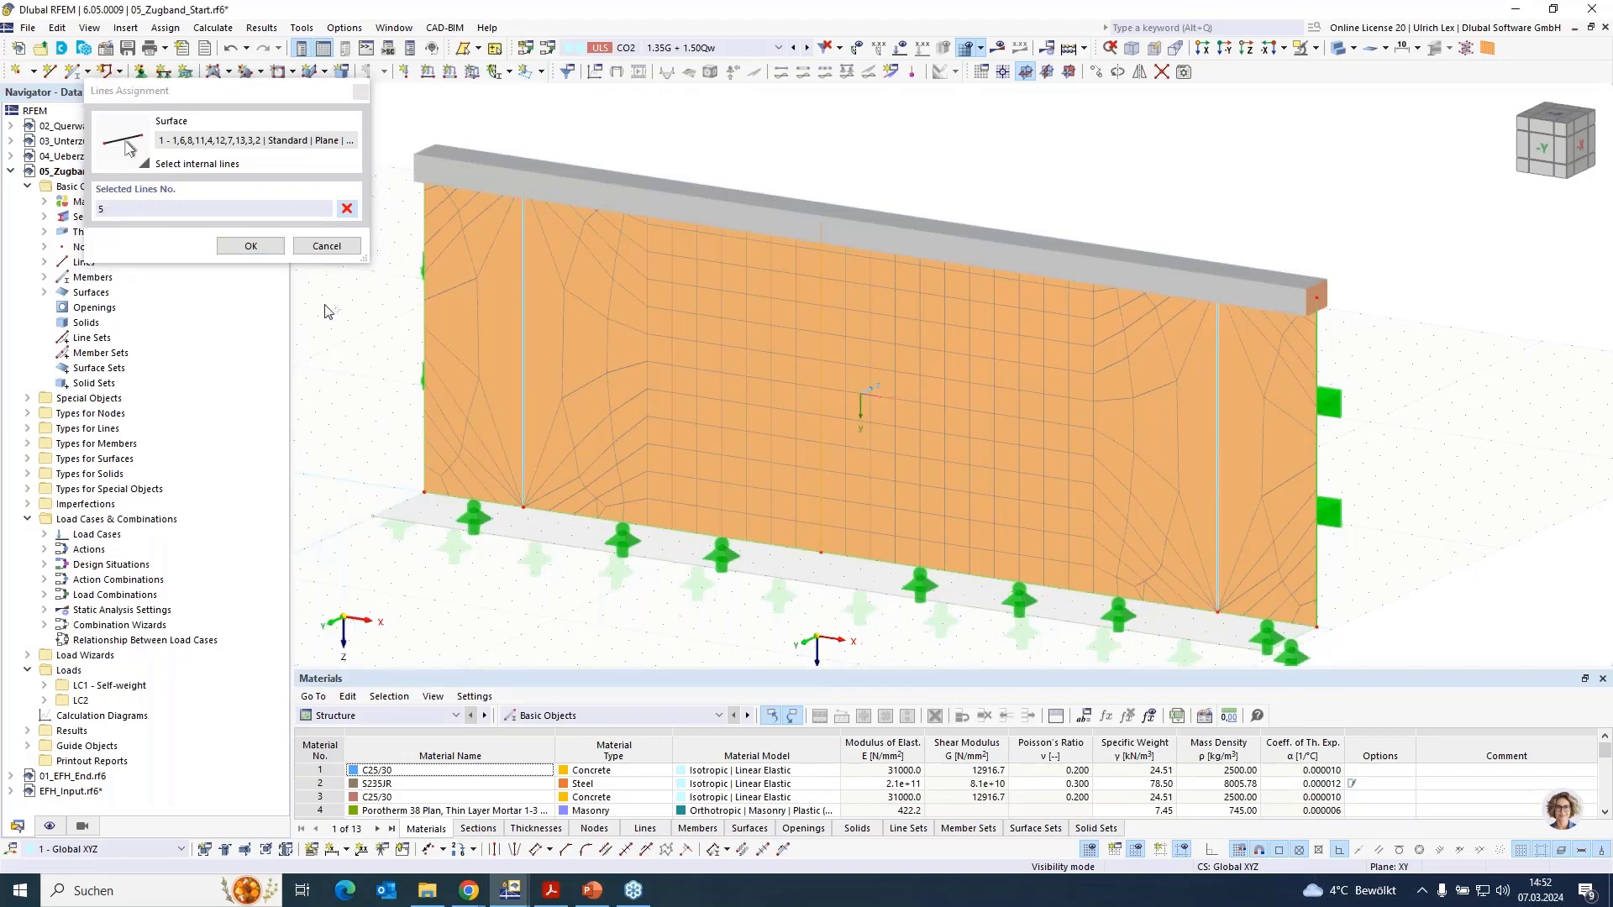
click(250, 245)
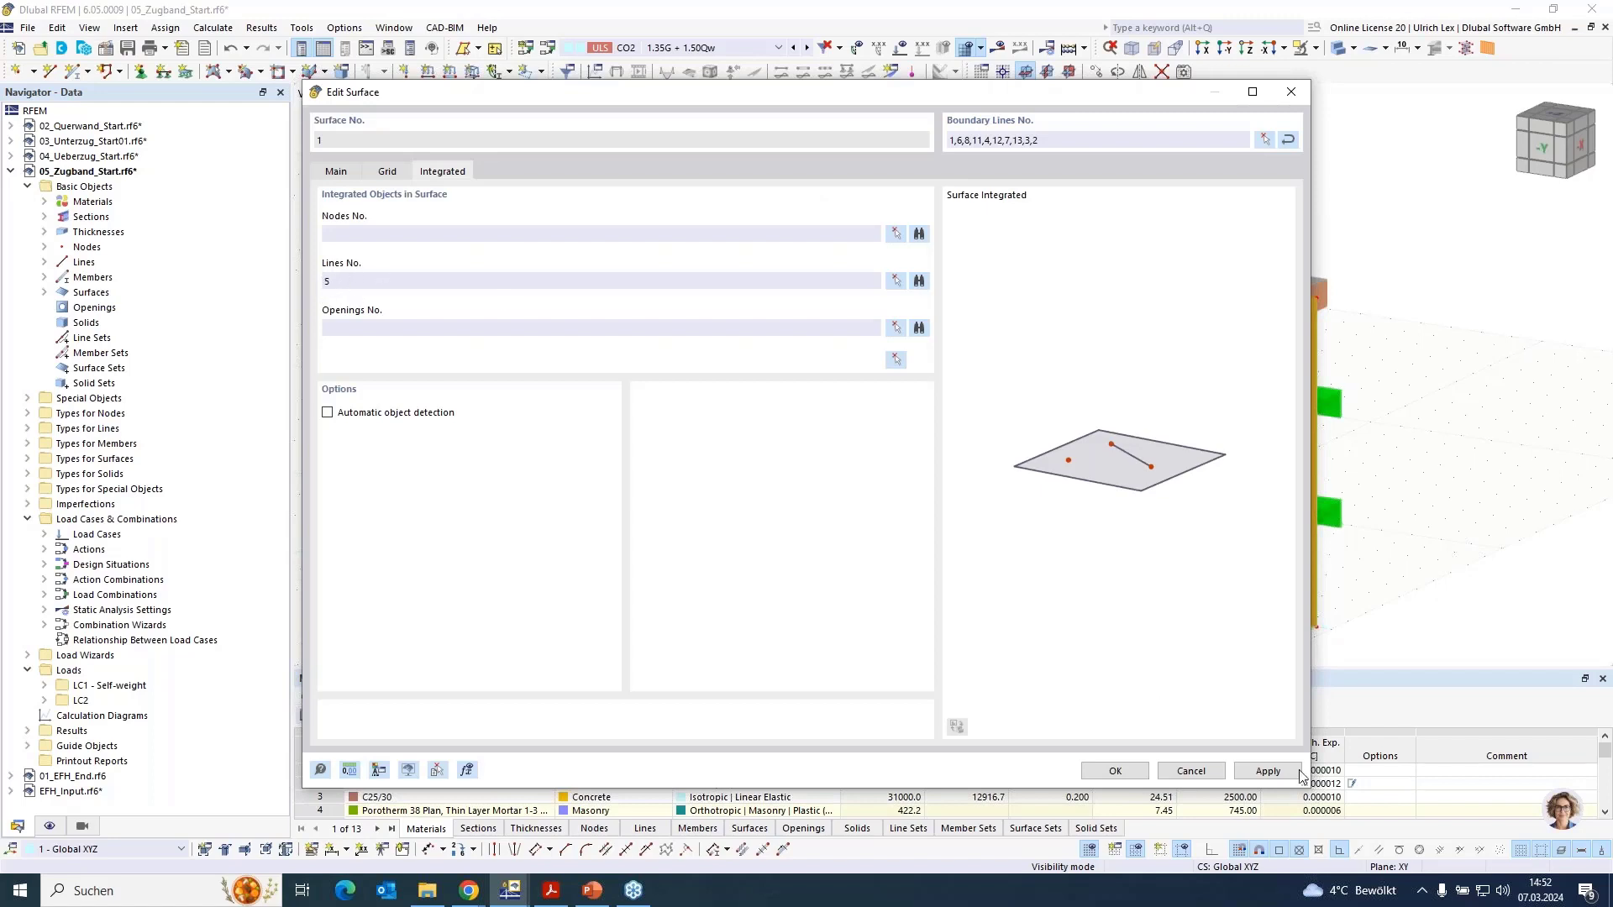
click(1114, 770)
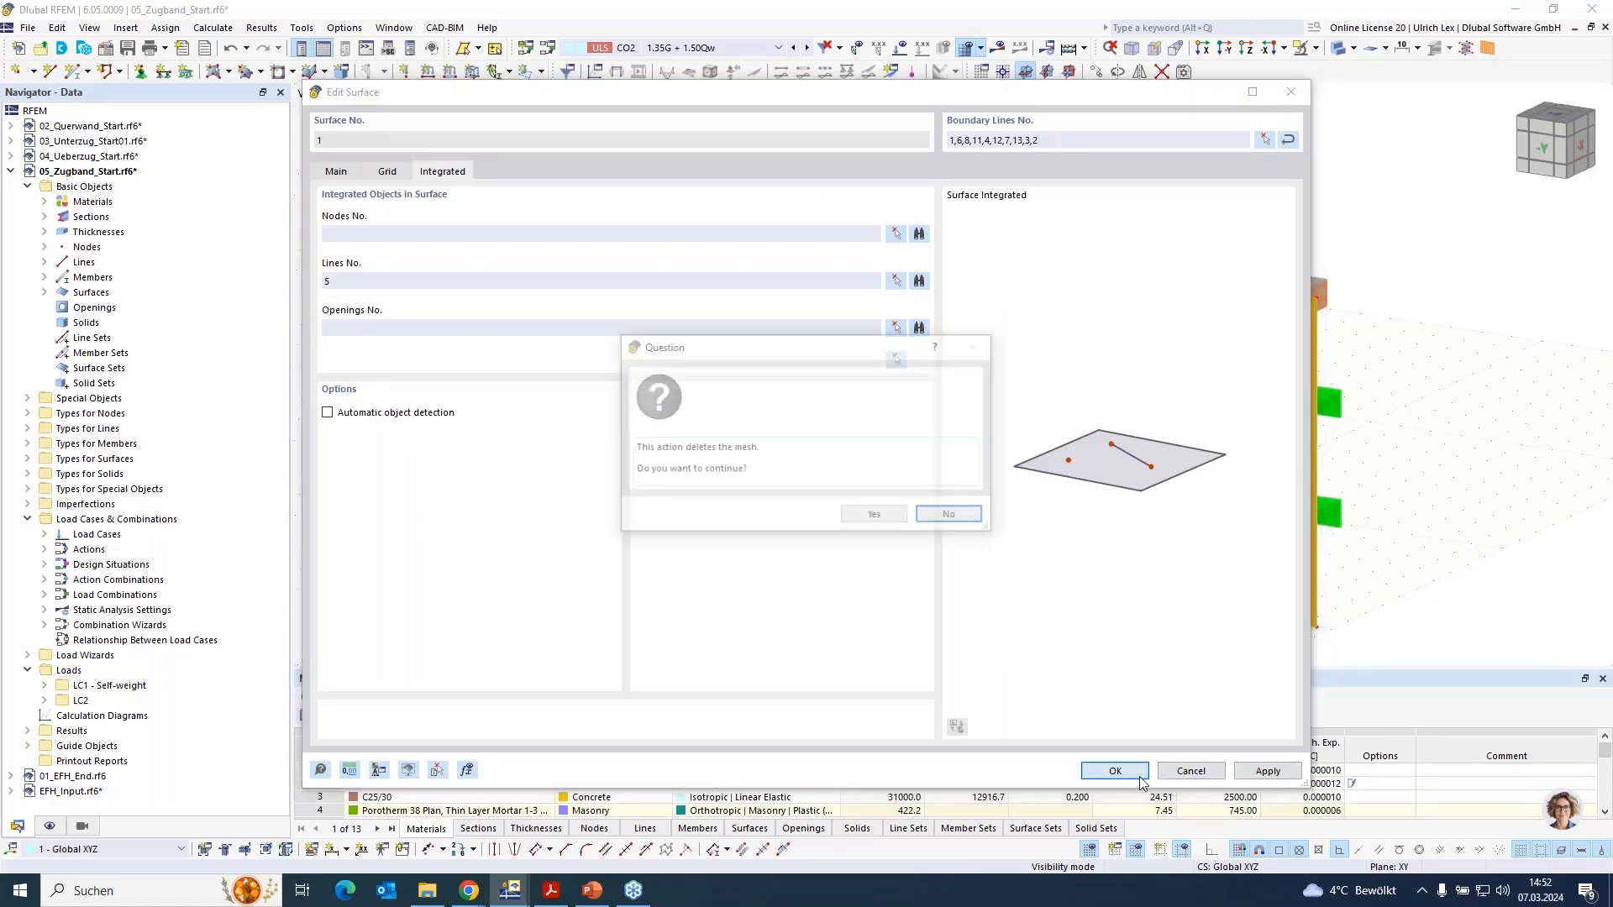
click(876, 517)
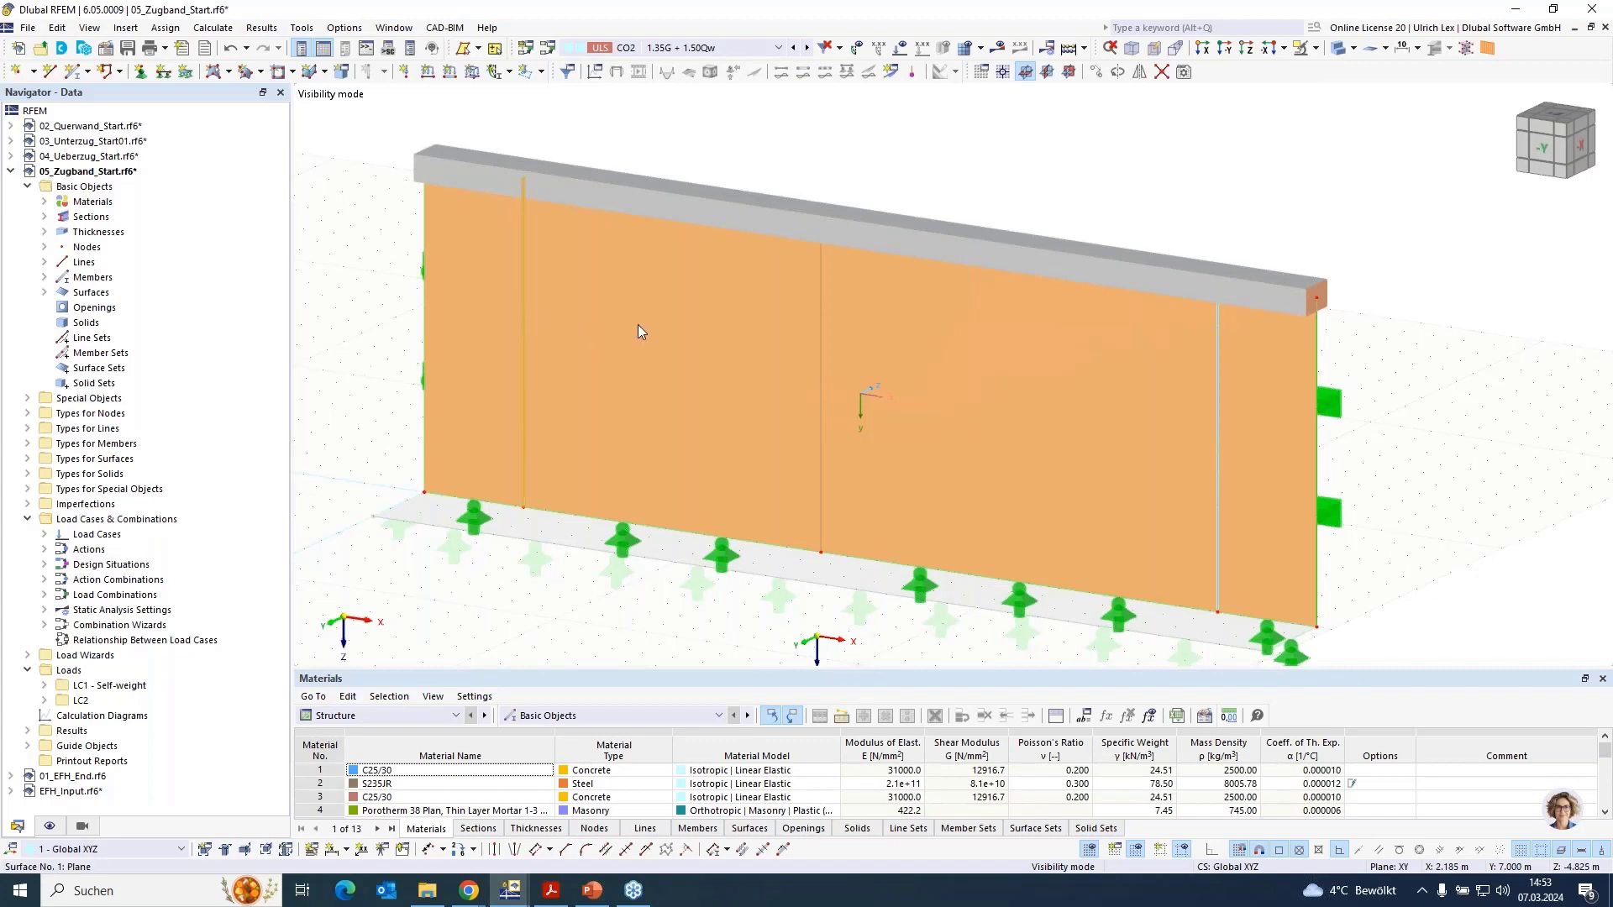
Regenerate and display the wall's FE mesh with the tension member lines no longer integrated
click(966, 49)
click(884, 516)
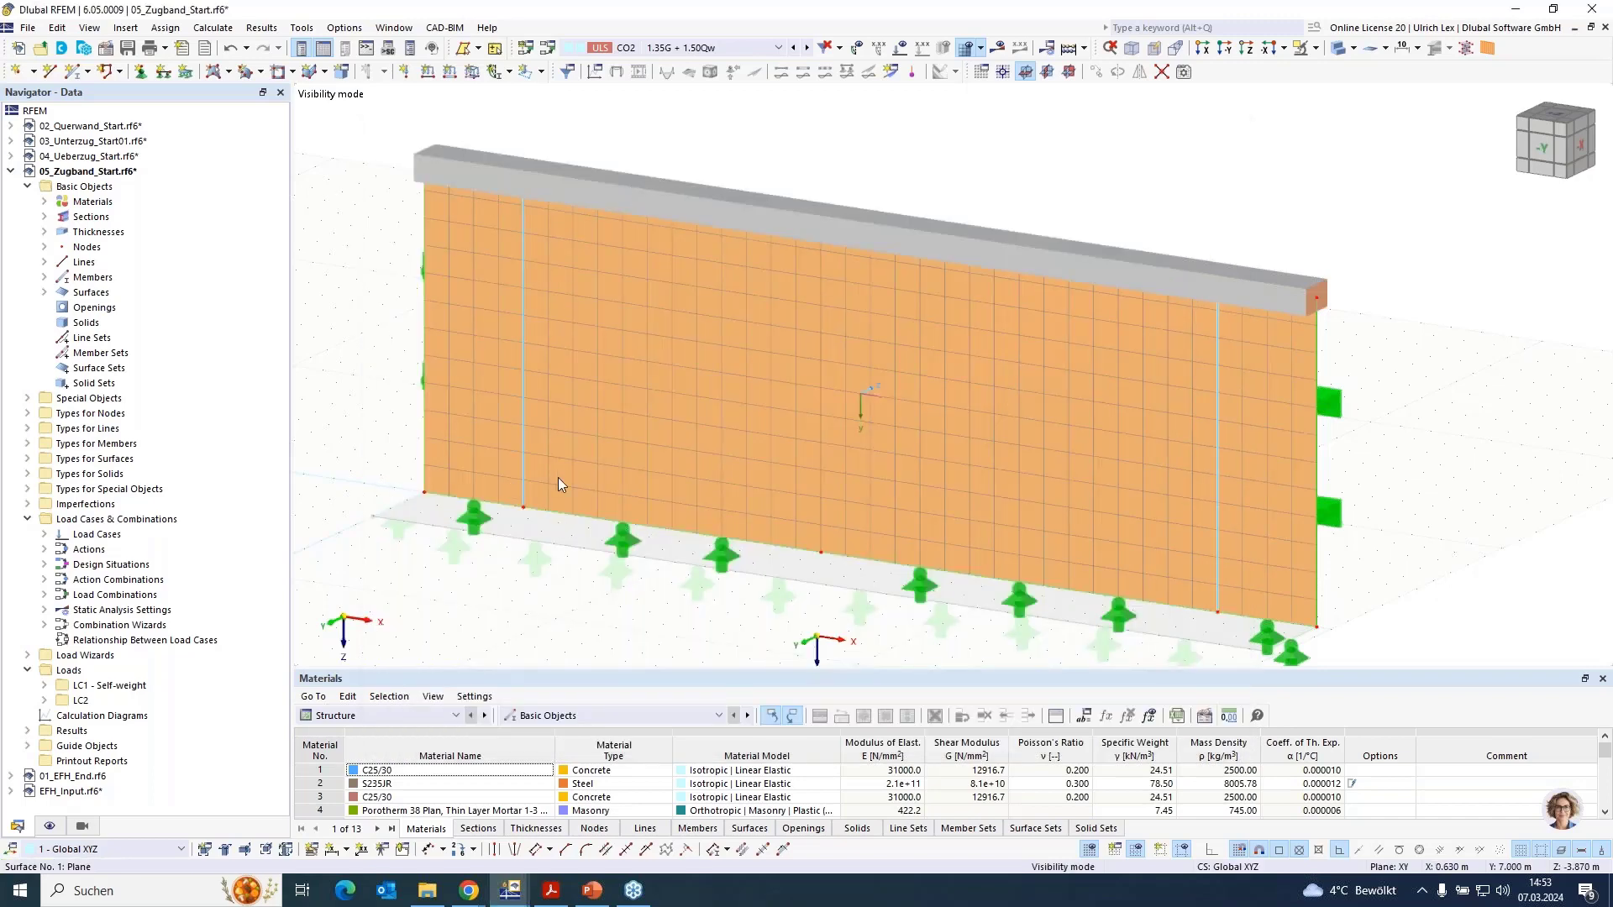
Display the loads of combination CO2 (1.35G + 1.50Qw) on the wall and calculate its results
scroll(461, 559, down, 1)
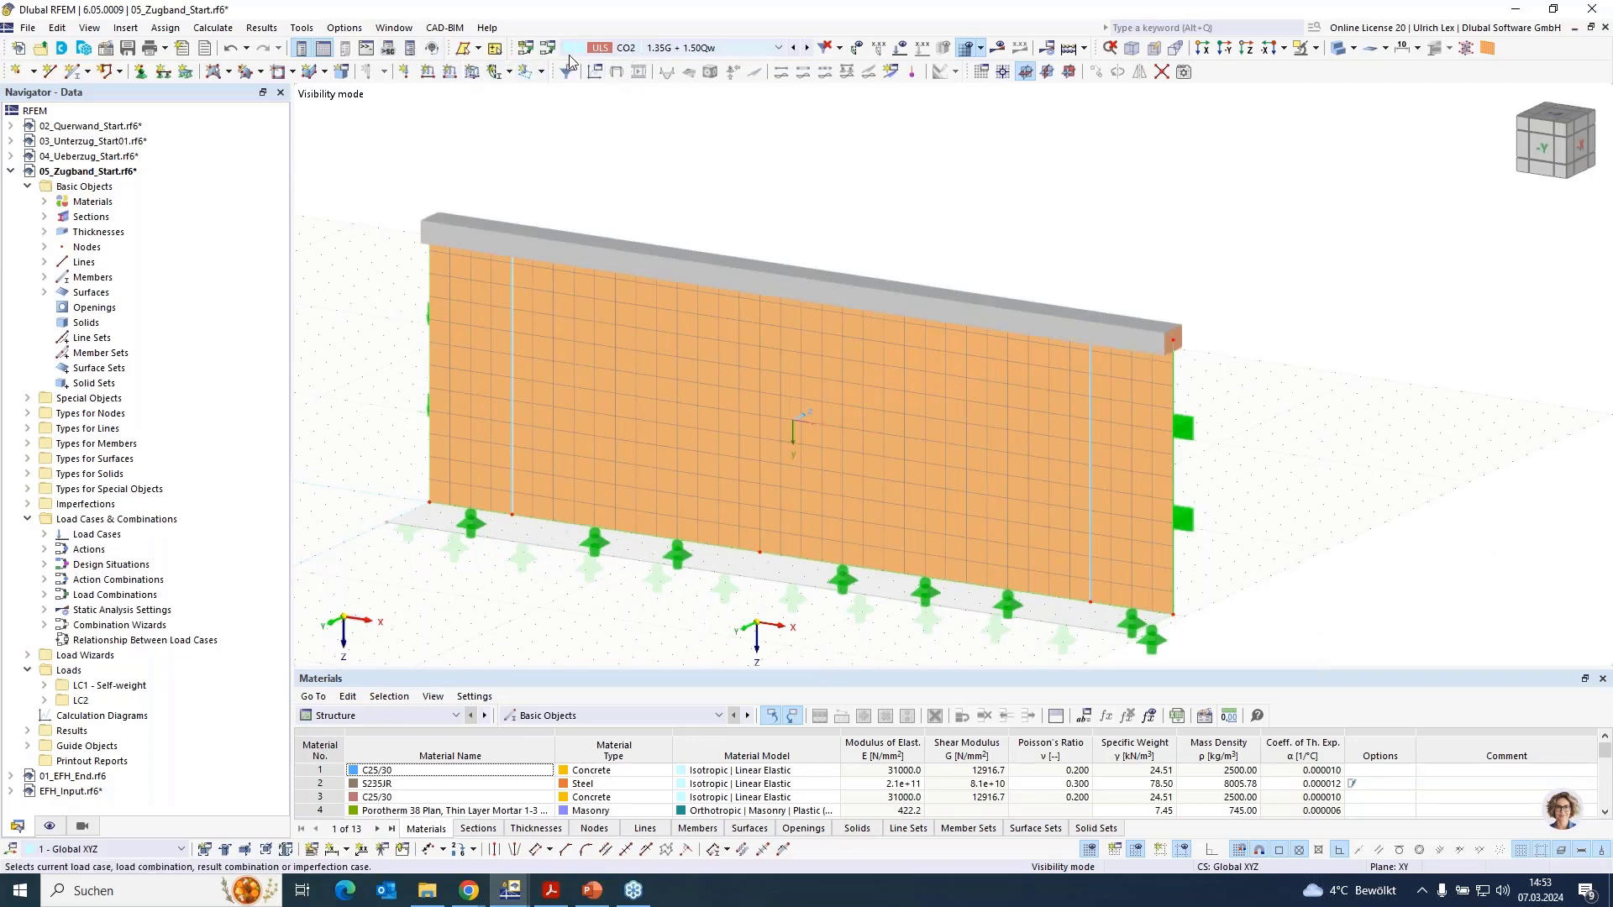
click(897, 50)
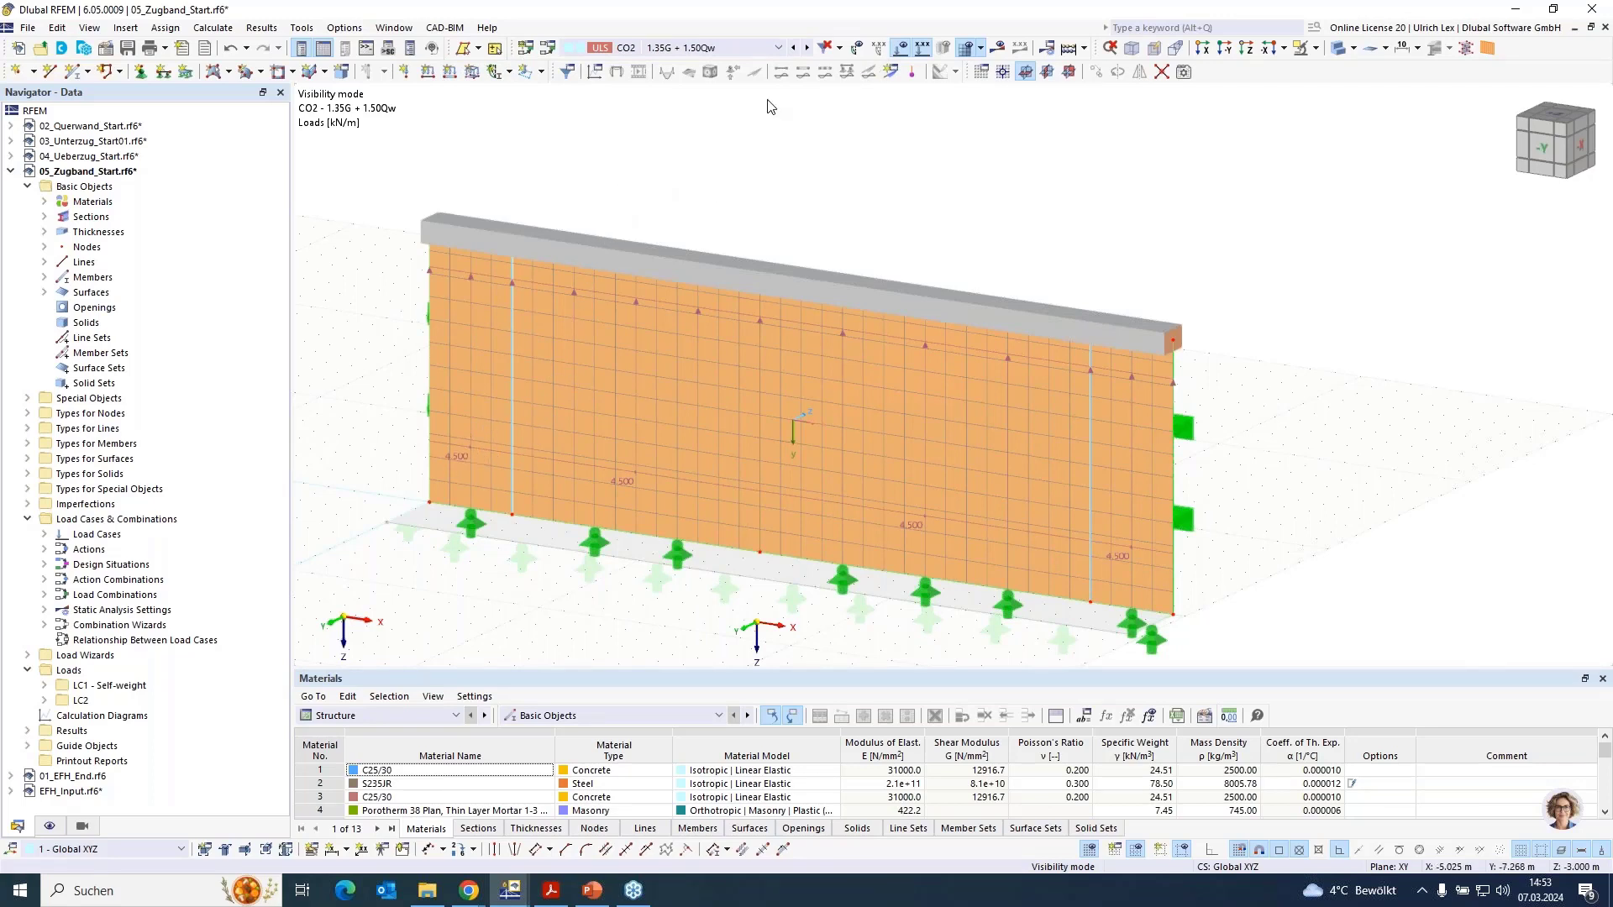
click(999, 51)
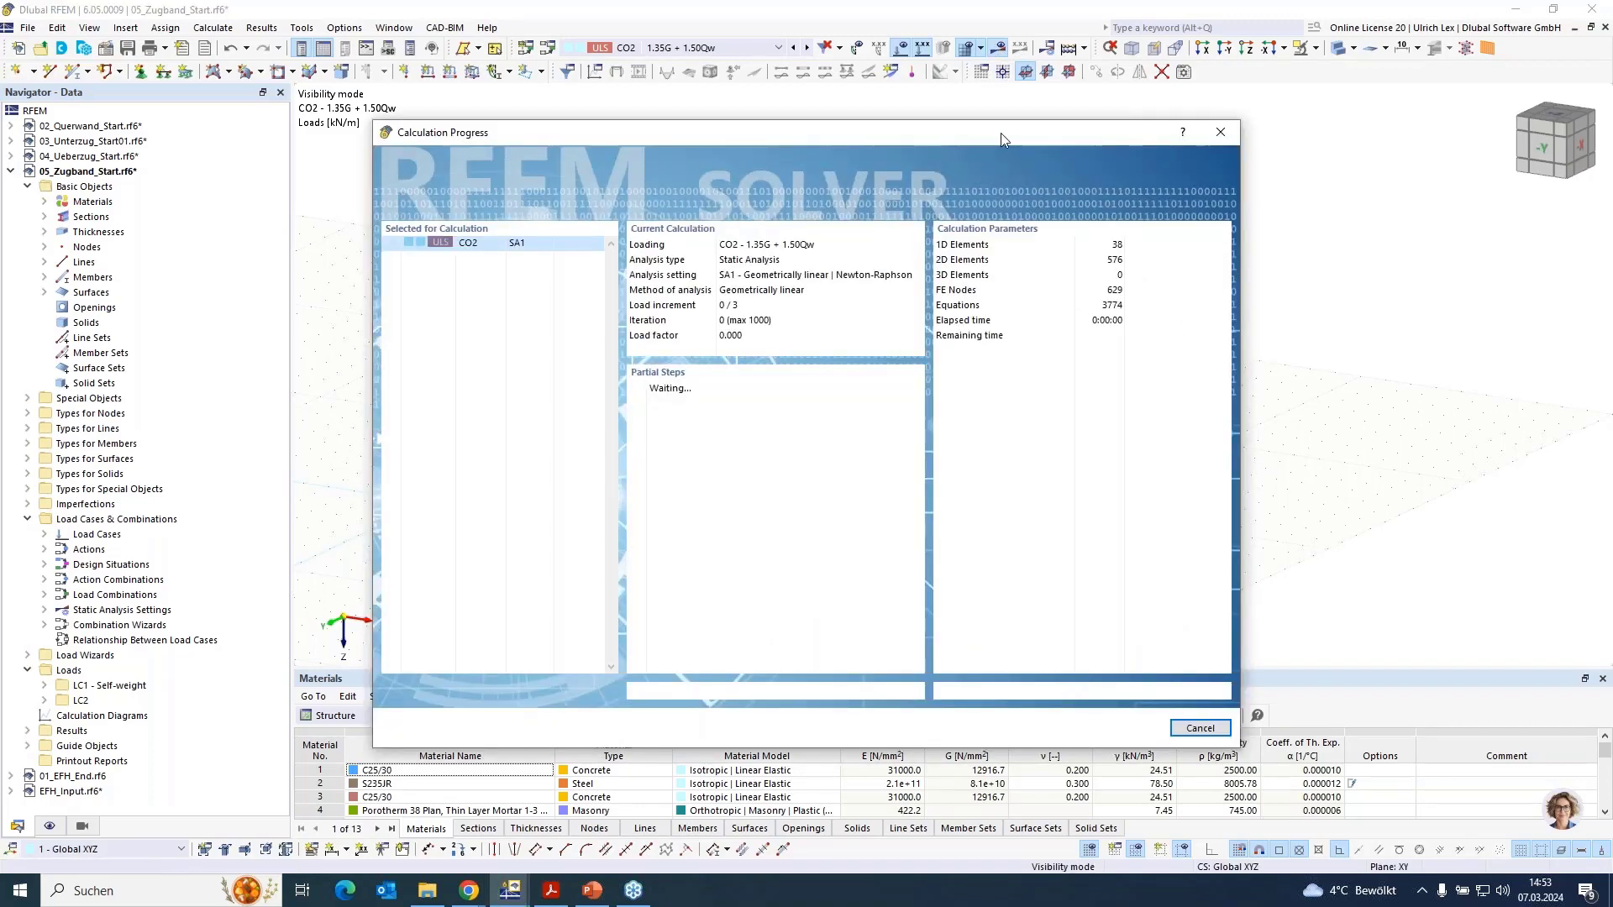
drag(1077, 138, 1351, 109)
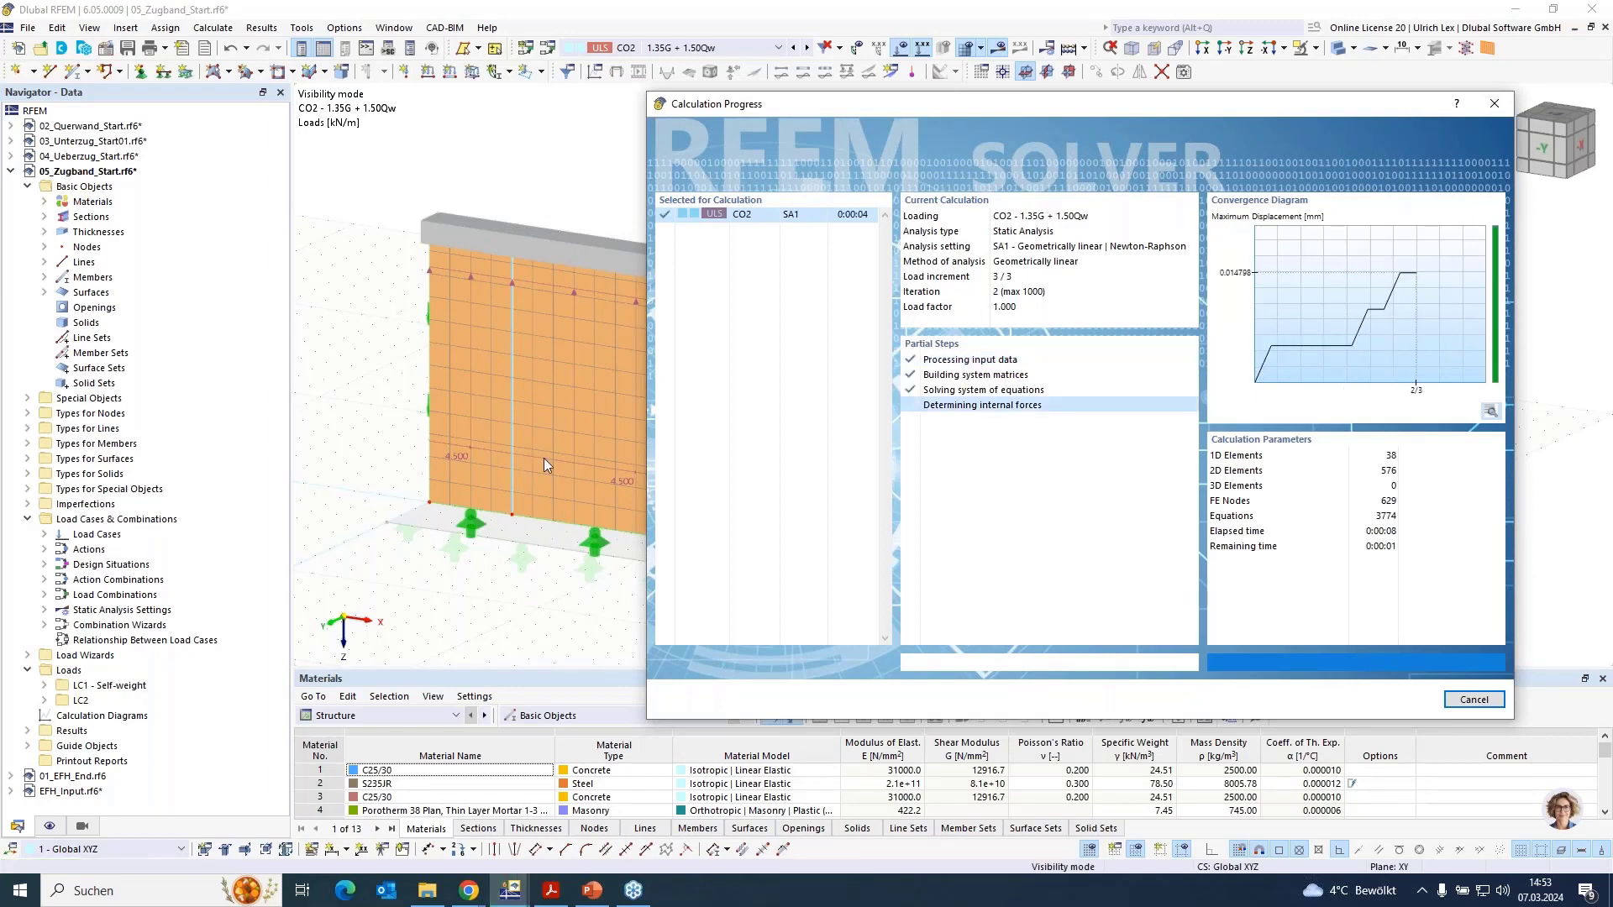
scroll(1134, 214, down, 2)
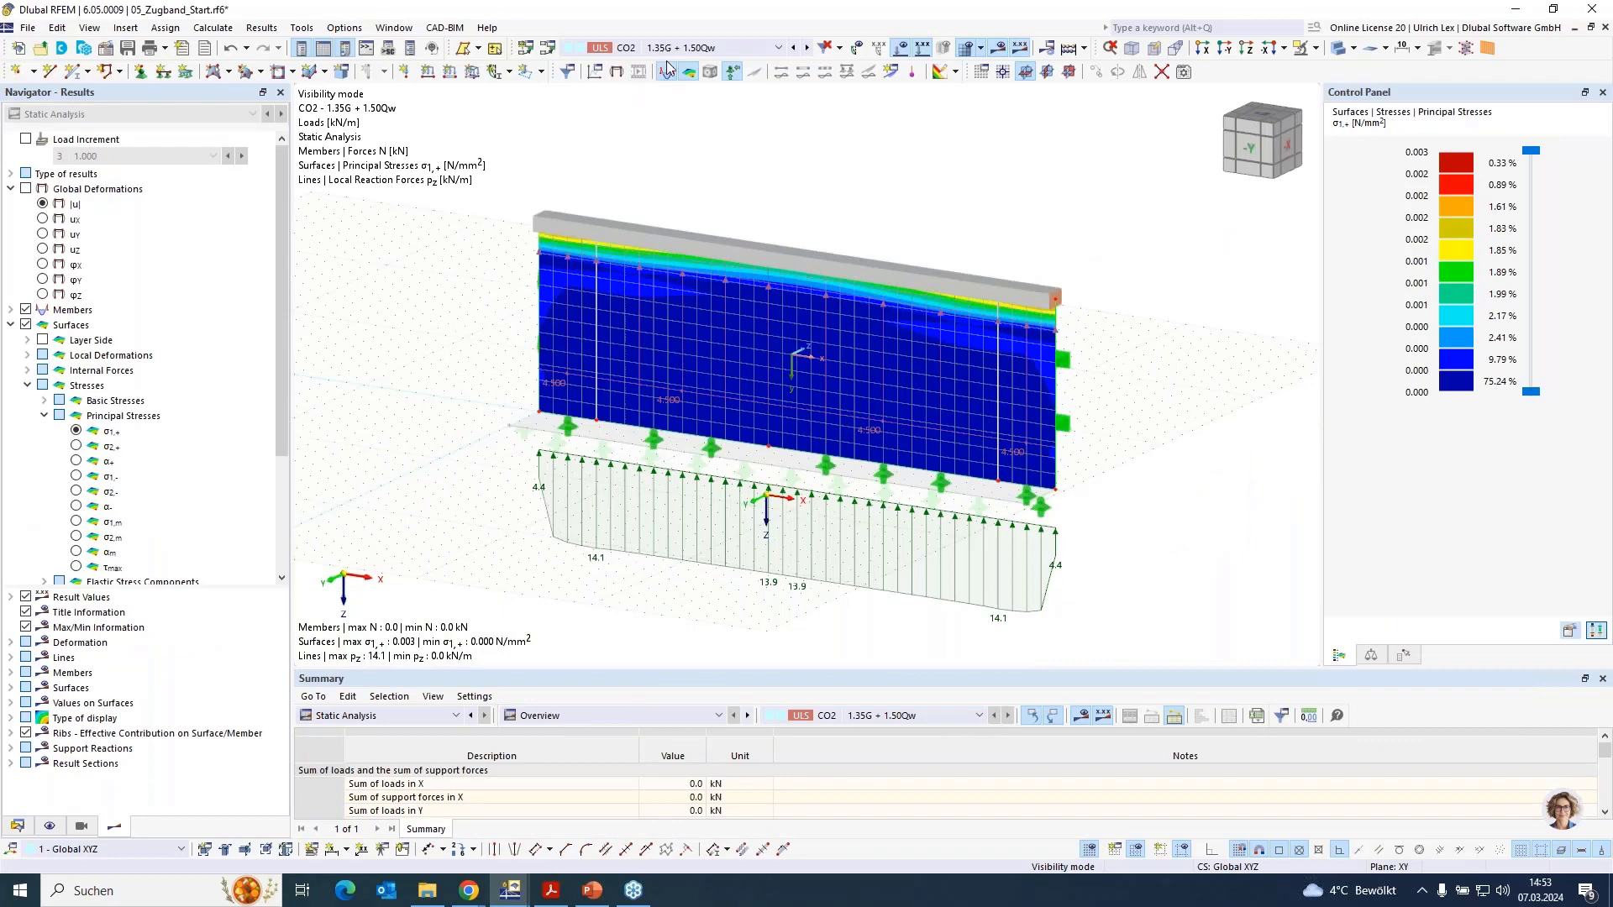
Keep CO2 as the displayed combination and examine the wall's principal stresses, tie forces and the support reactions along the wall base
click(739, 49)
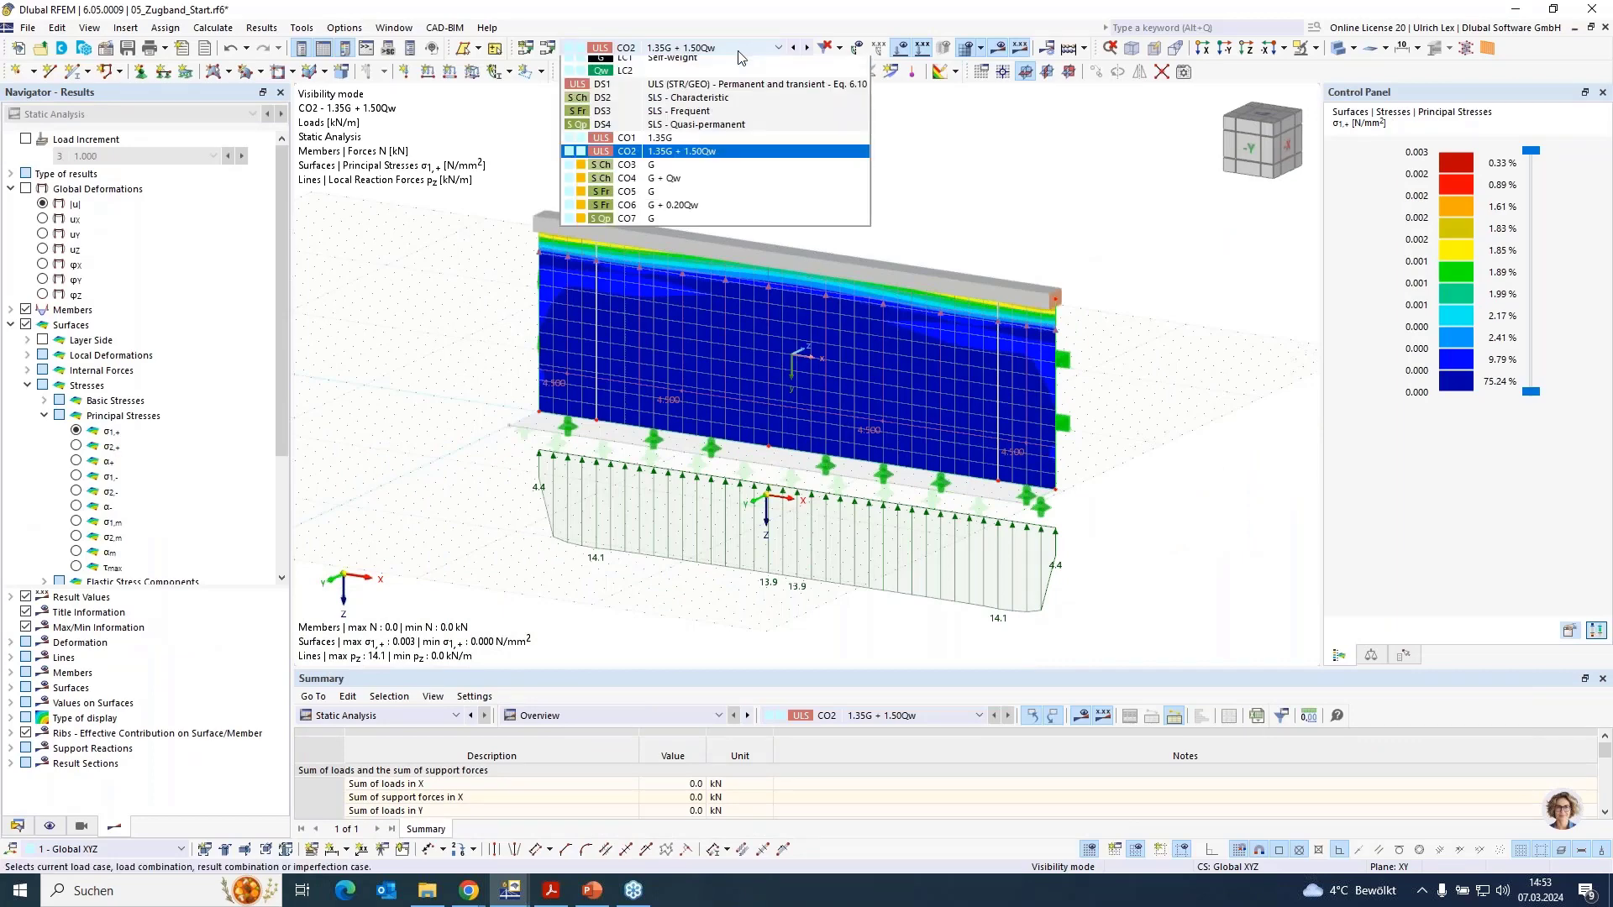
click(697, 158)
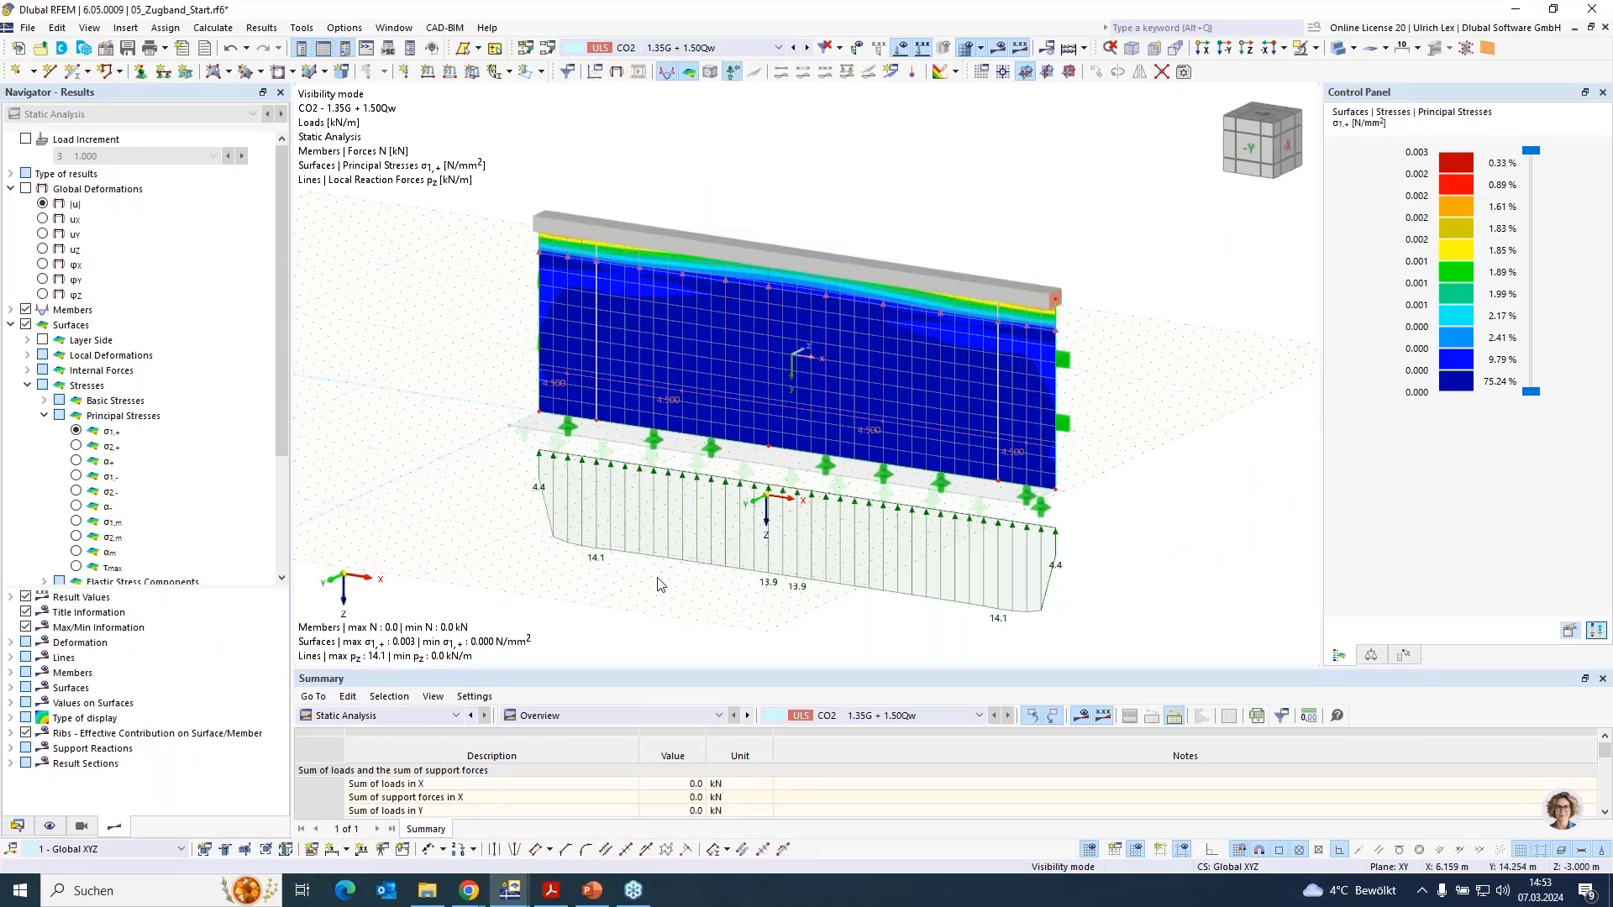
ctrl+middle_drag(697, 592, 730, 586)
ctrl+middle_drag(751, 562, 720, 565)
scroll(1123, 326, up, 1)
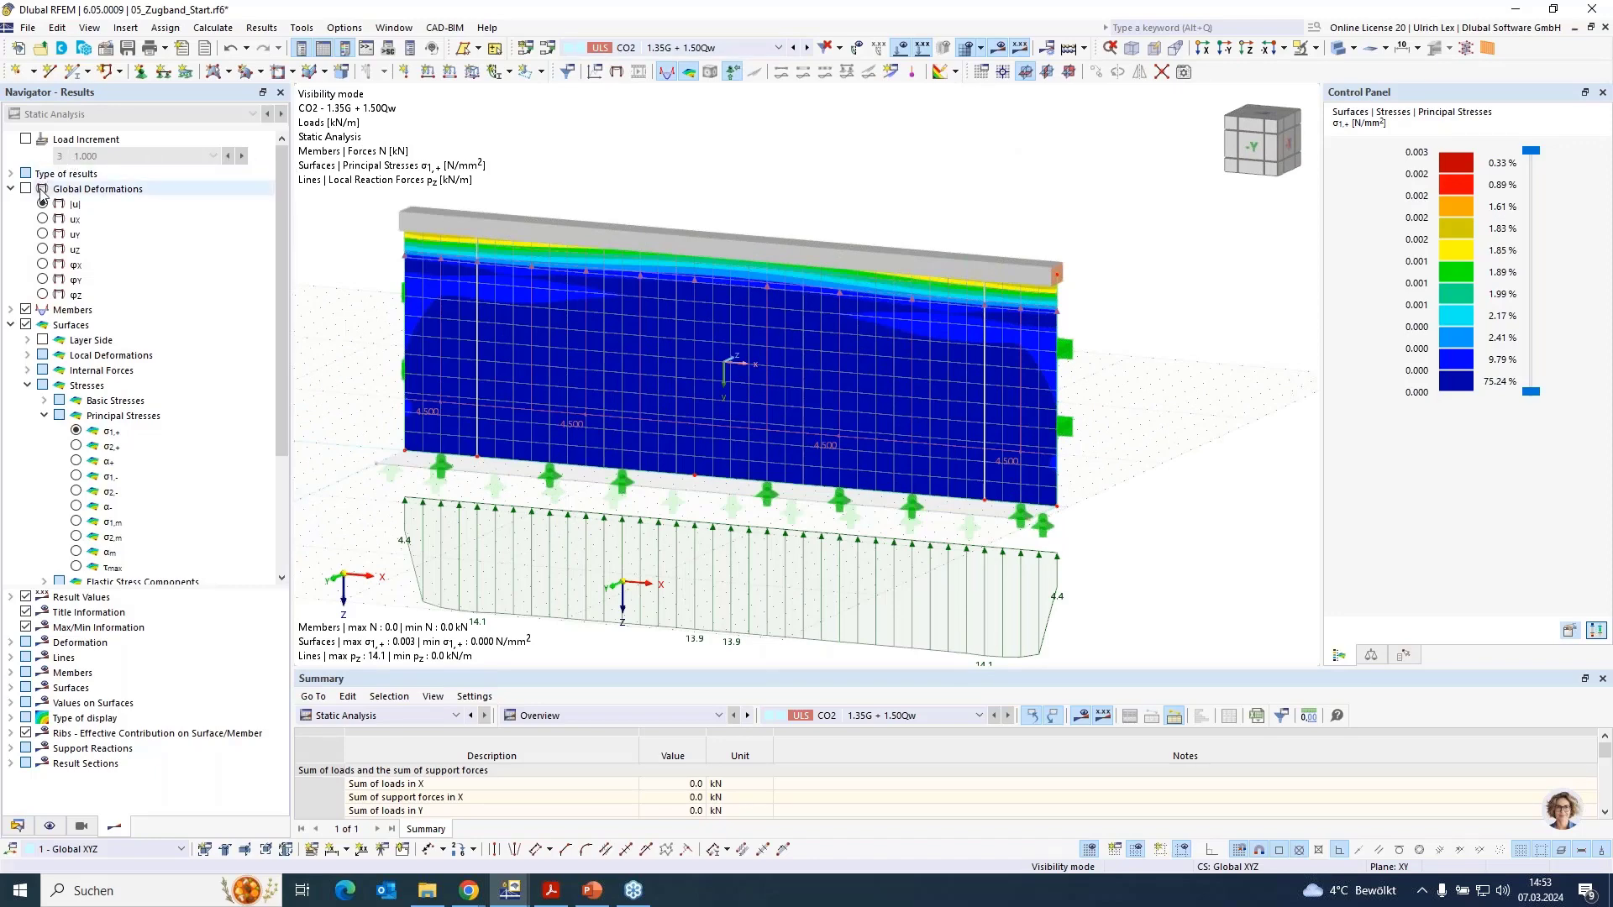
Switch the displayed loading to load case LC2 and show the model as a wireframe
click(693, 47)
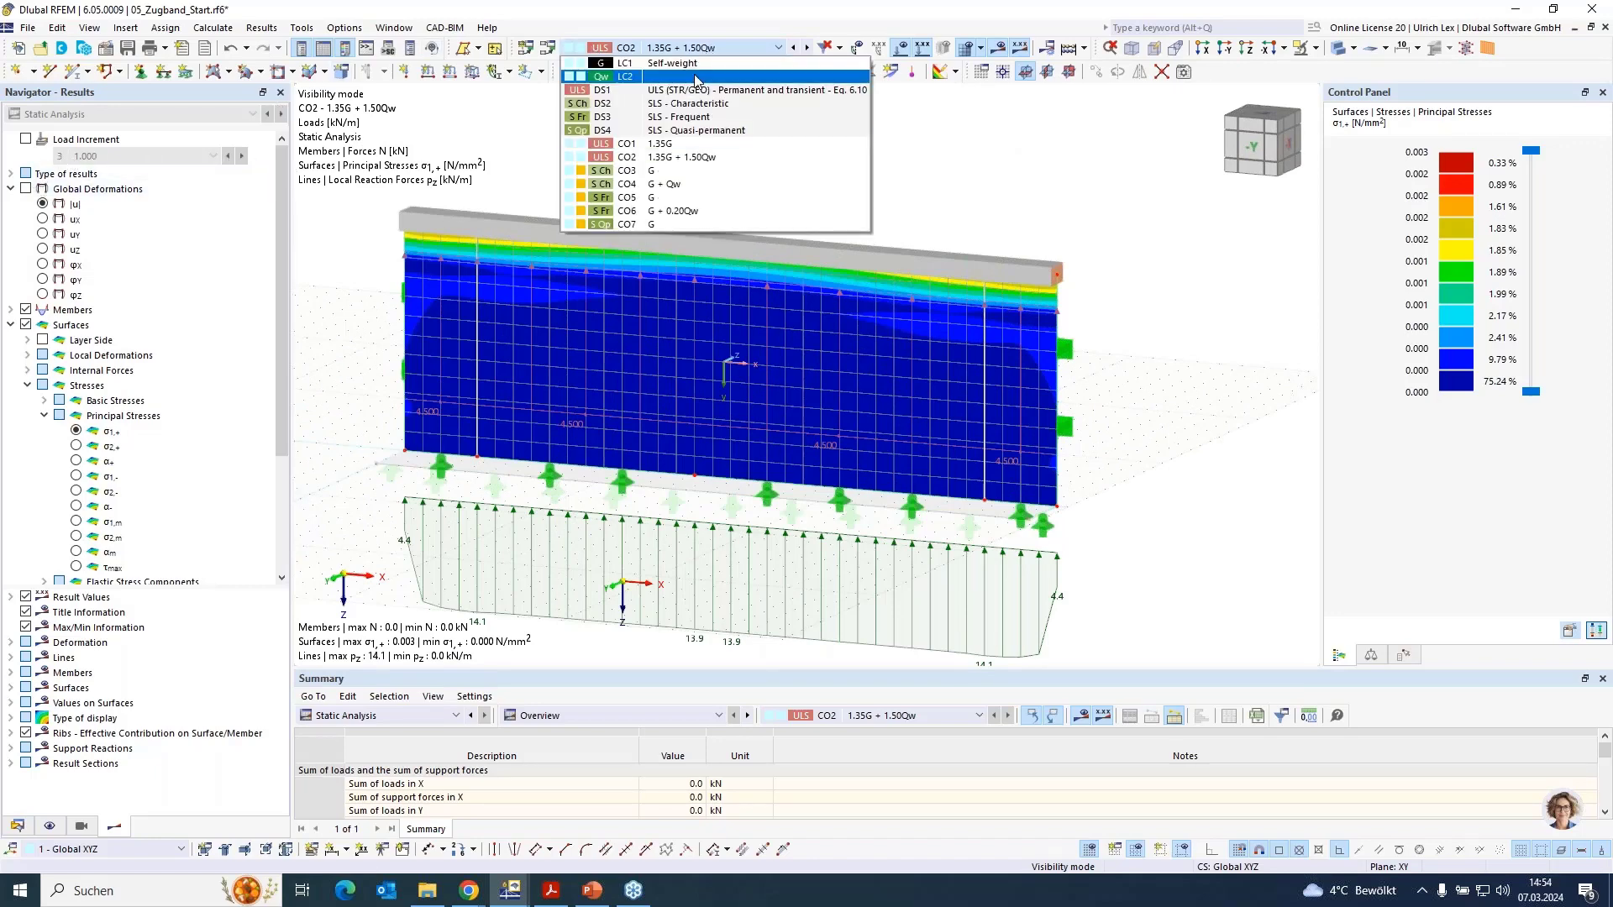
click(693, 78)
click(694, 76)
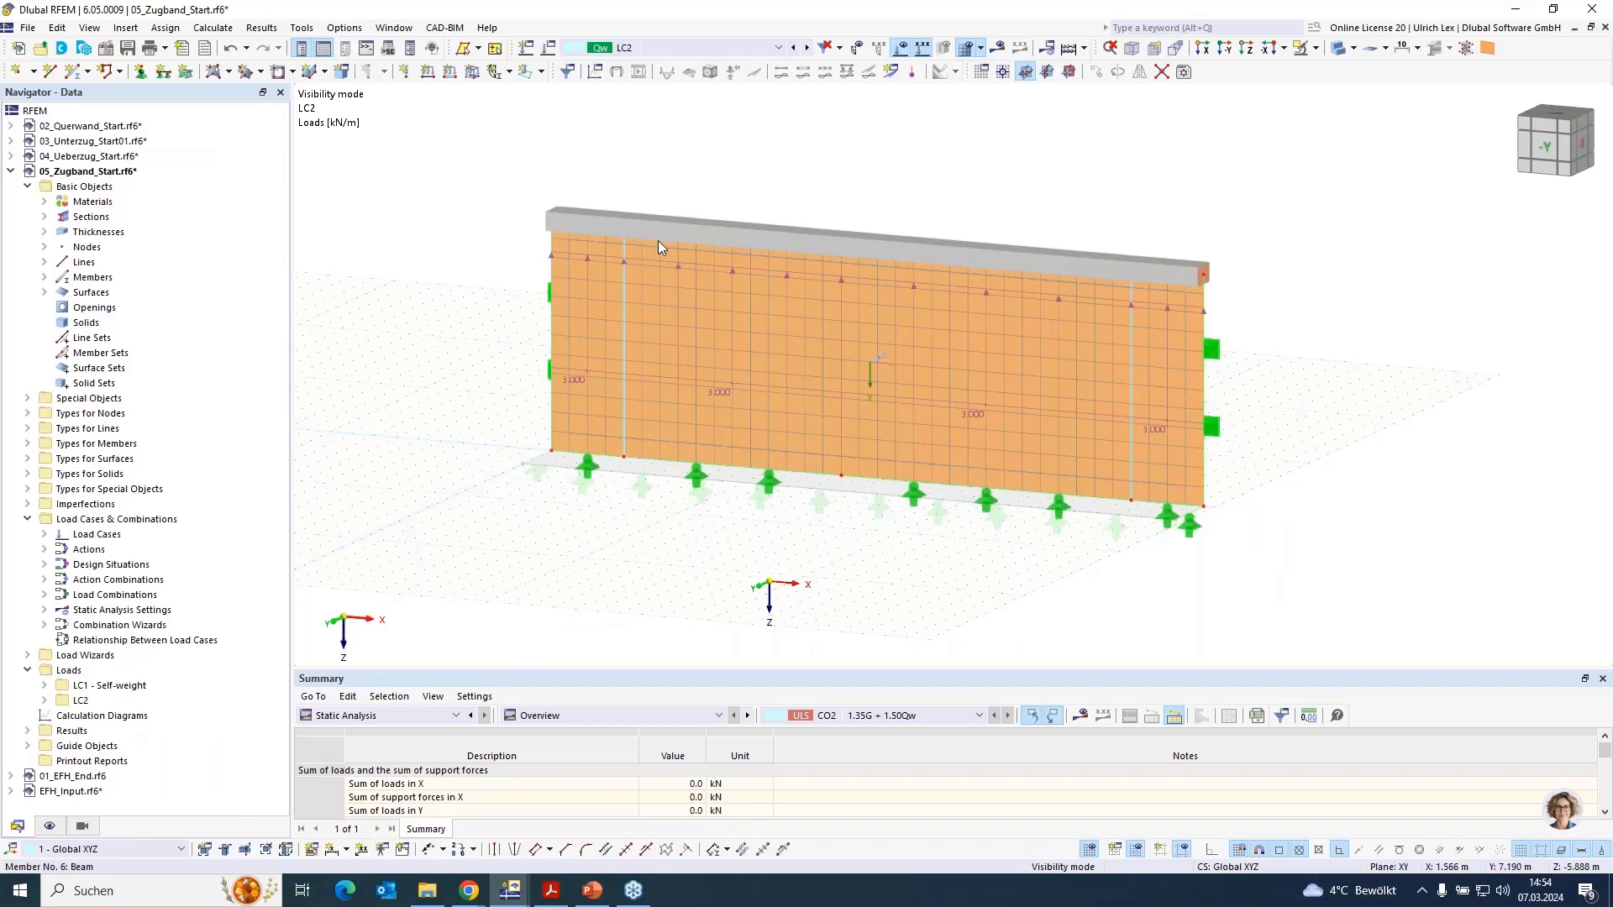
scroll(659, 235, up, 3)
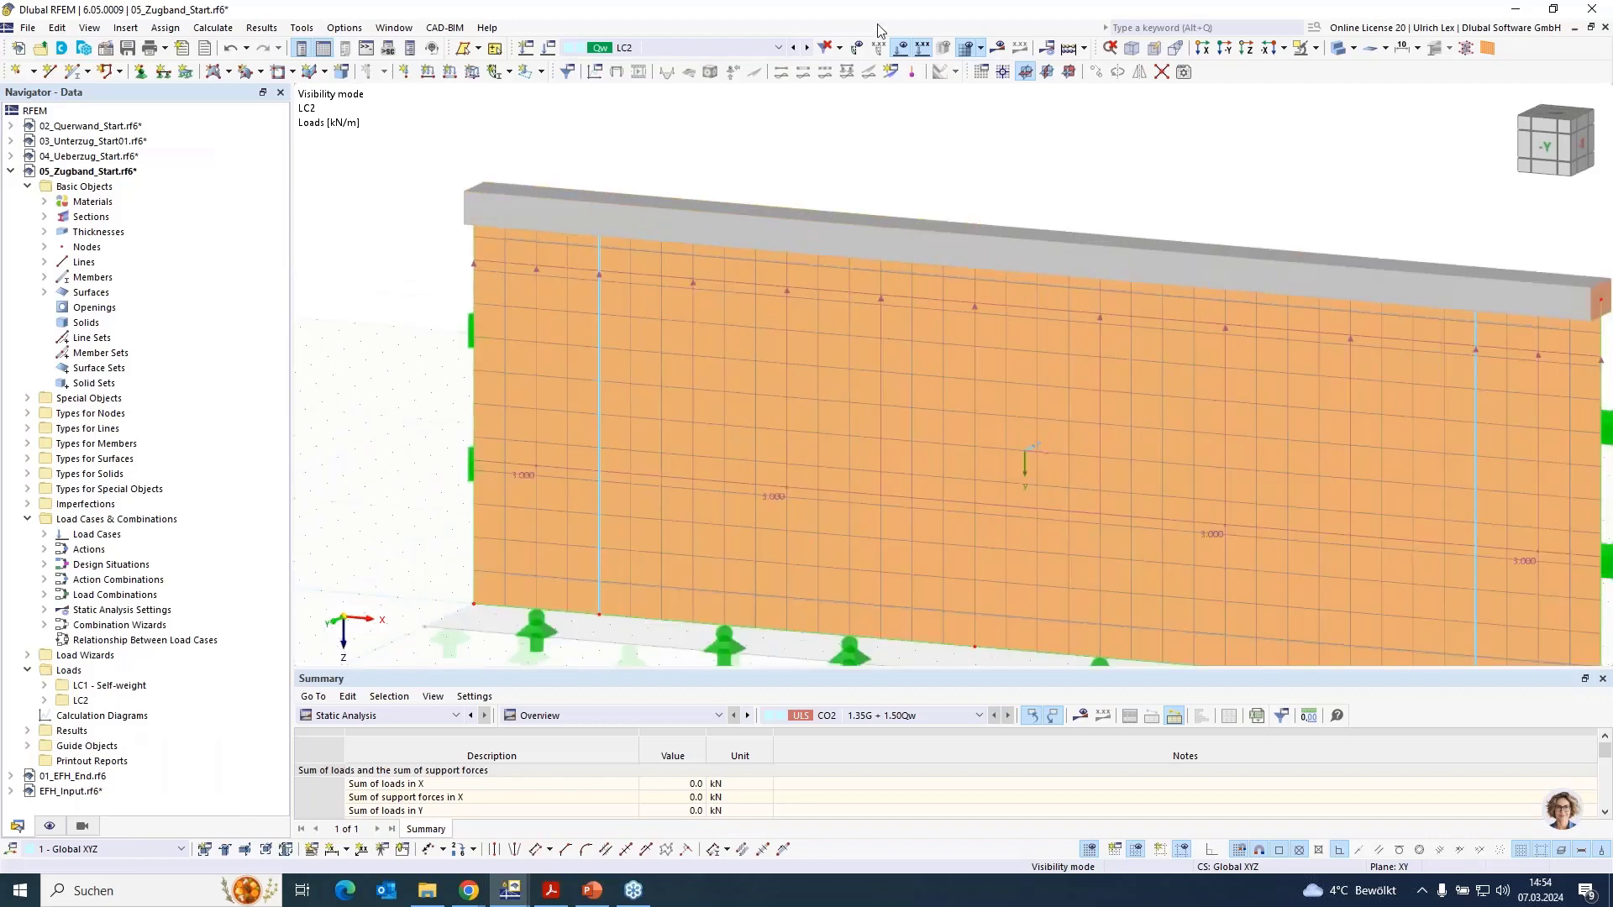
click(1342, 48)
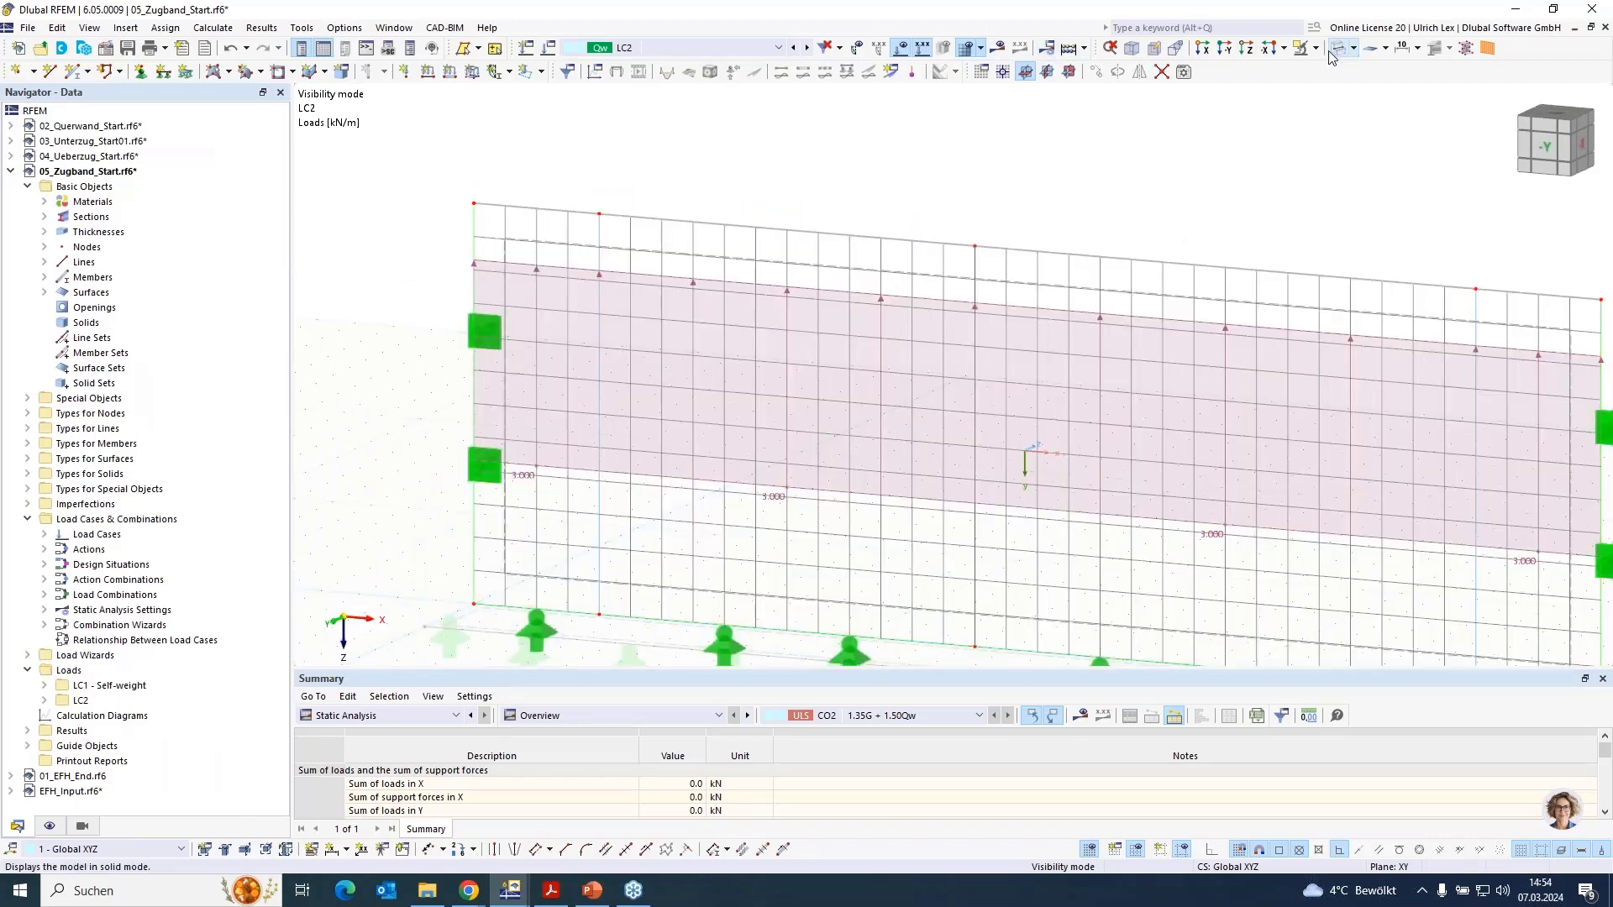
Check the member type, section and material of tension member 7 on line 17
double_click(600, 260)
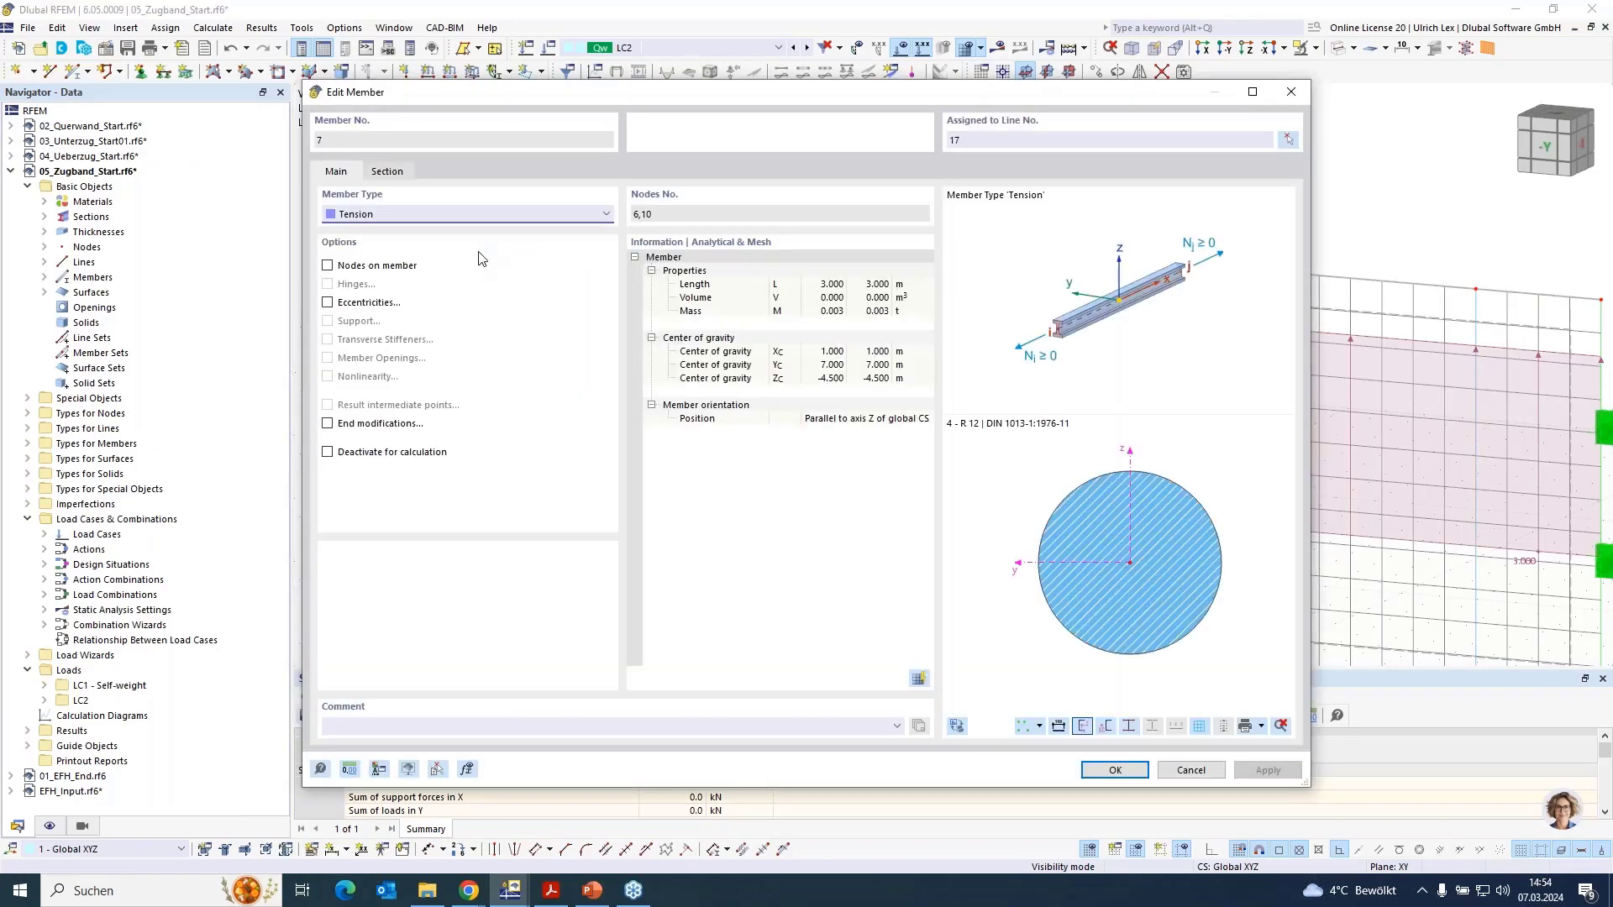
click(386, 173)
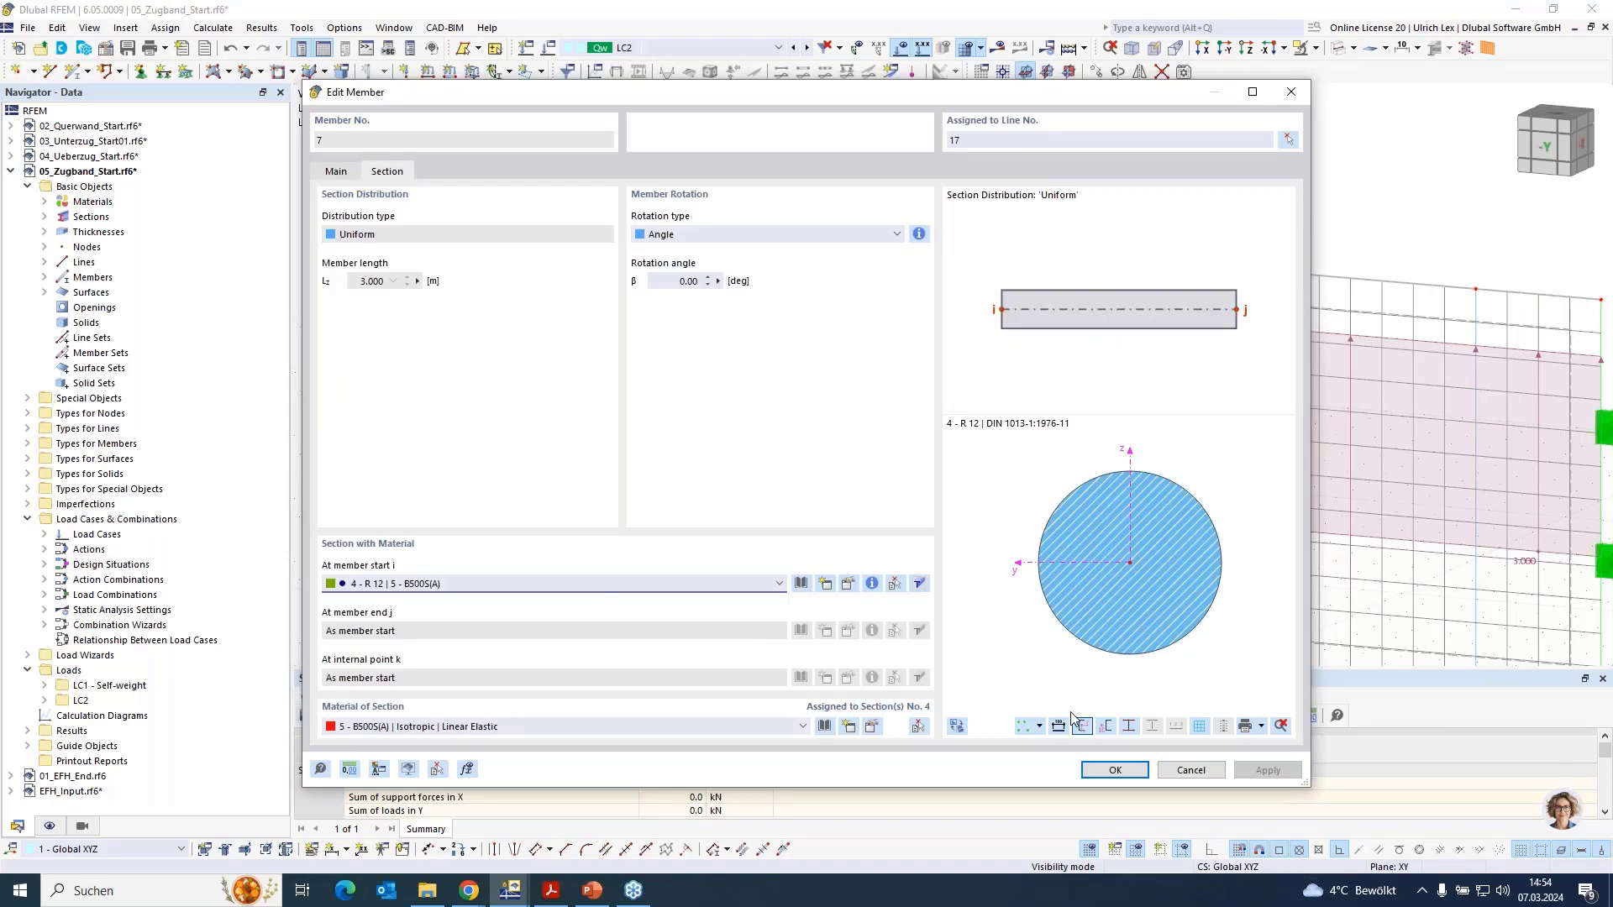
click(1107, 770)
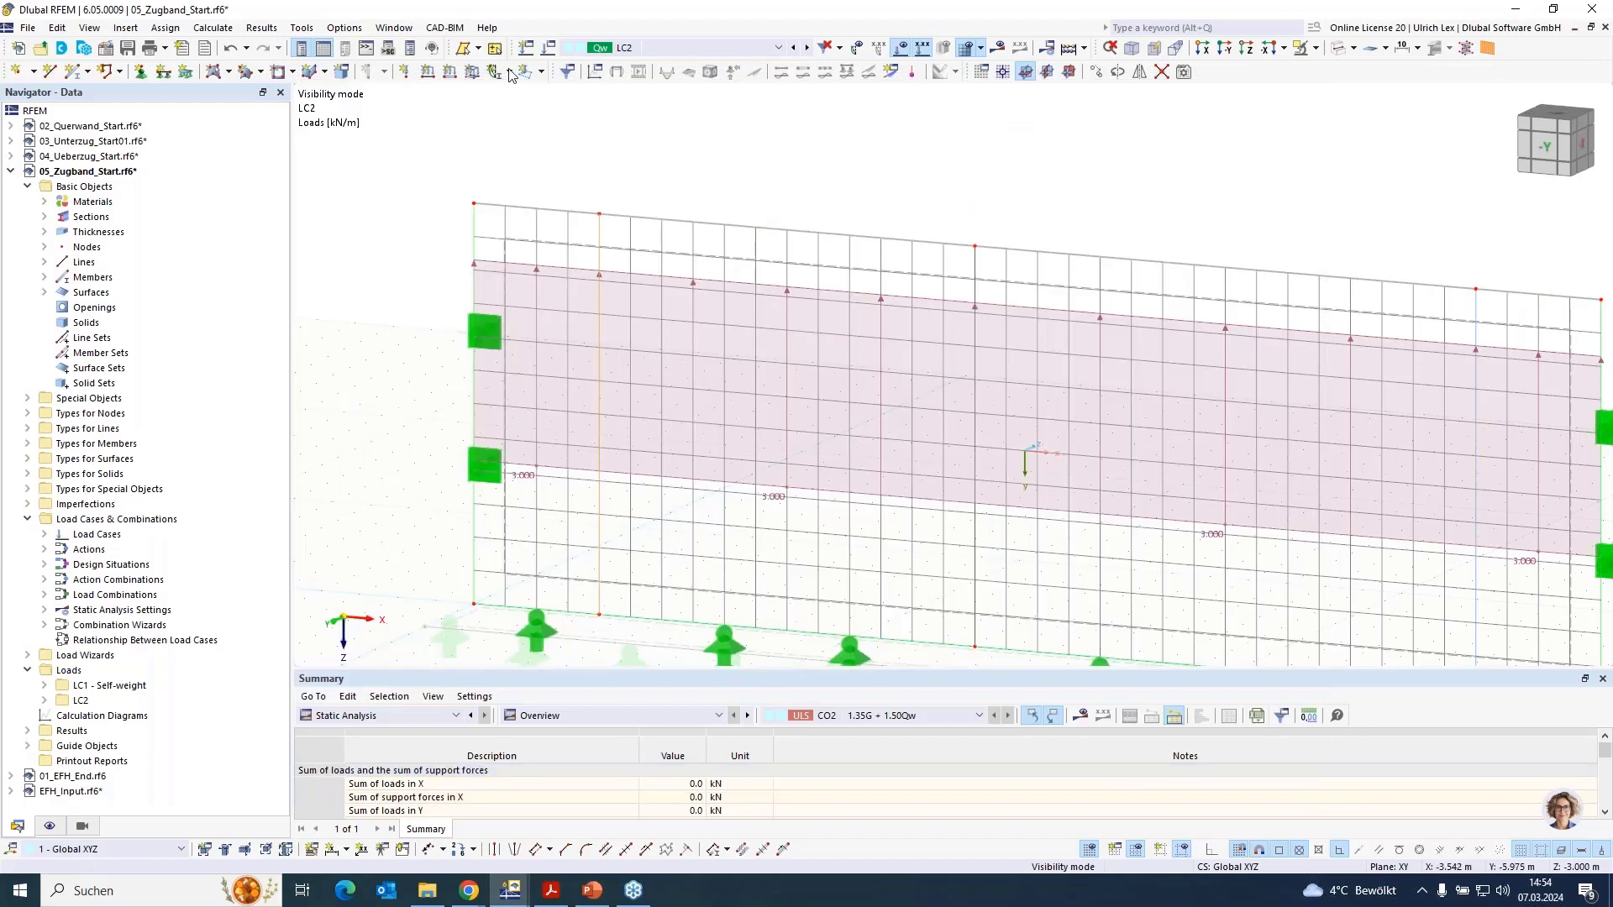
click(664, 47)
click(663, 45)
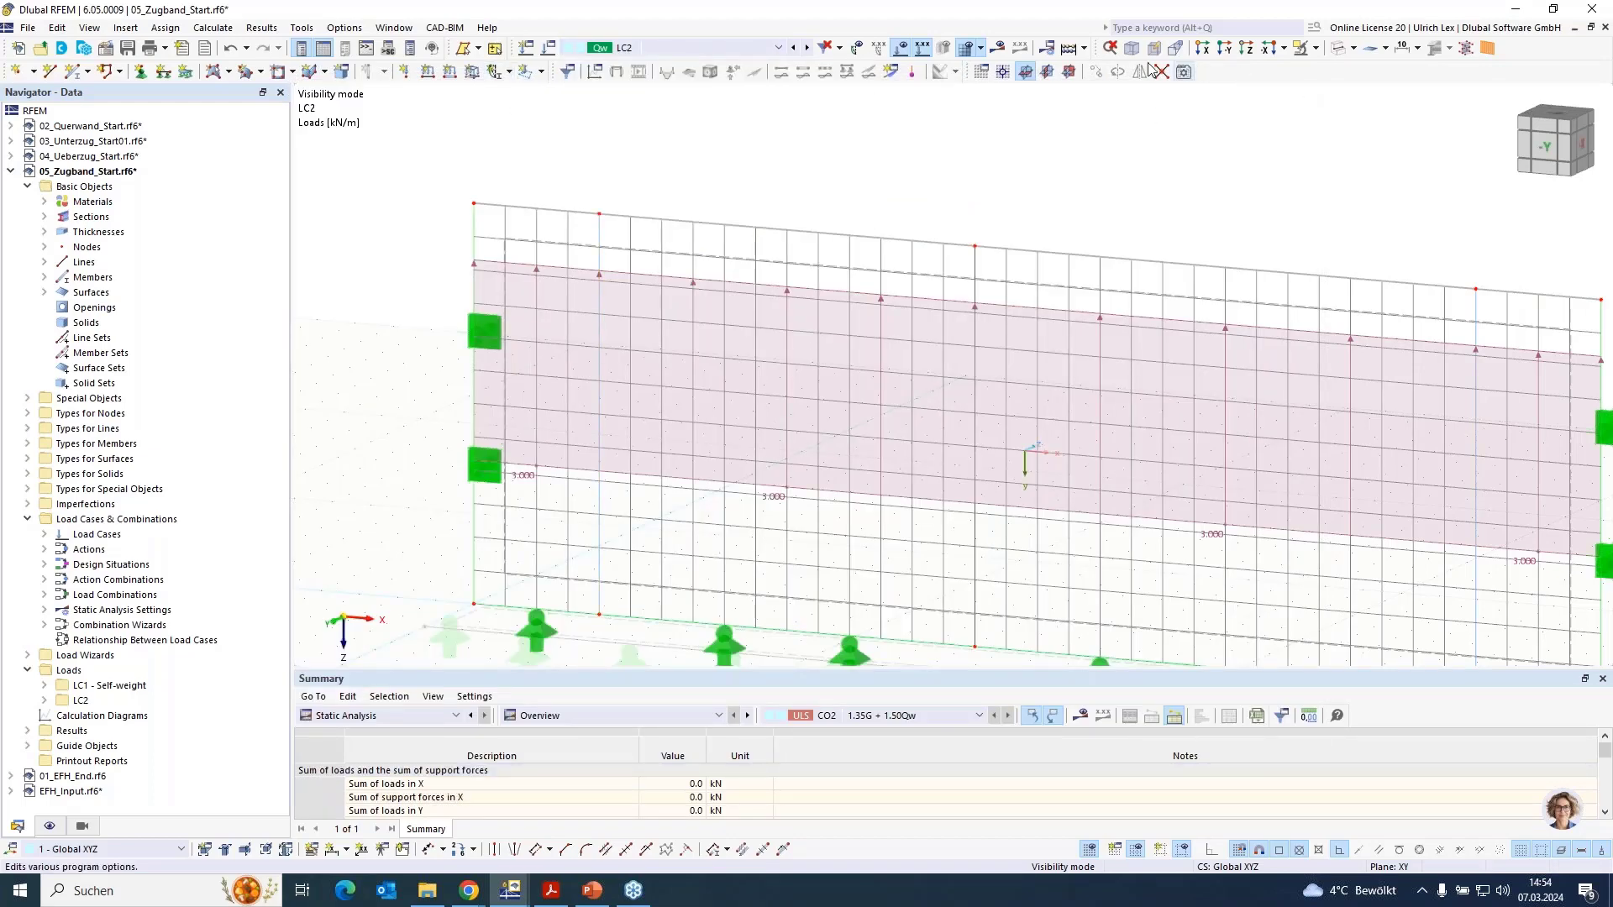
Calculate load case LC2 and examine the wall stresses and the line support reactions
click(1005, 51)
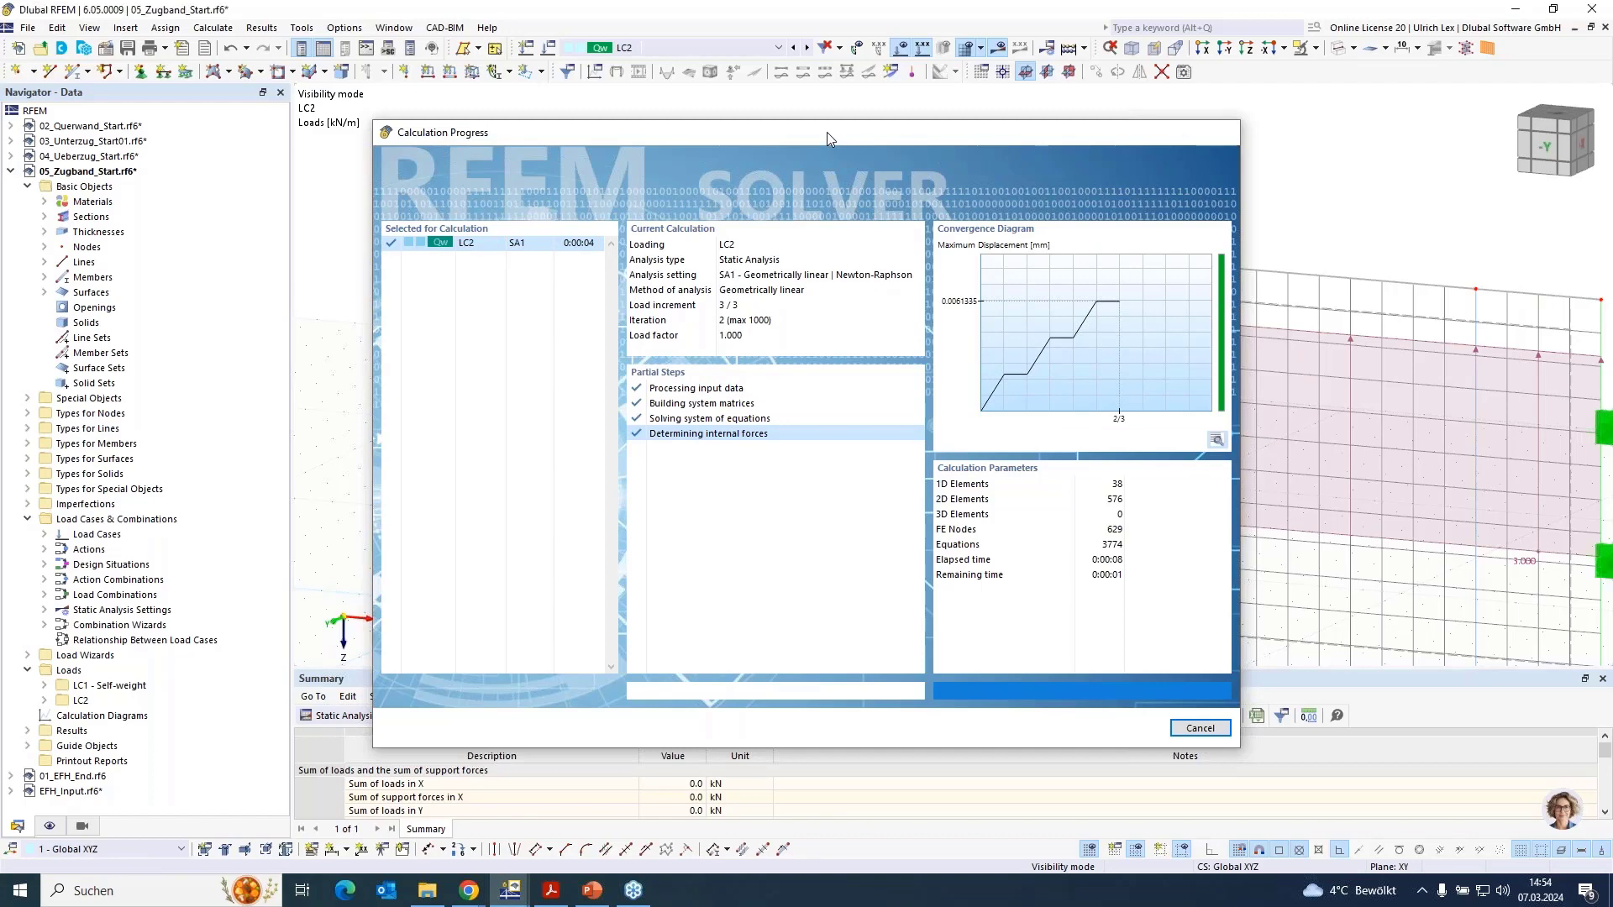
scroll(507, 202, down, 3)
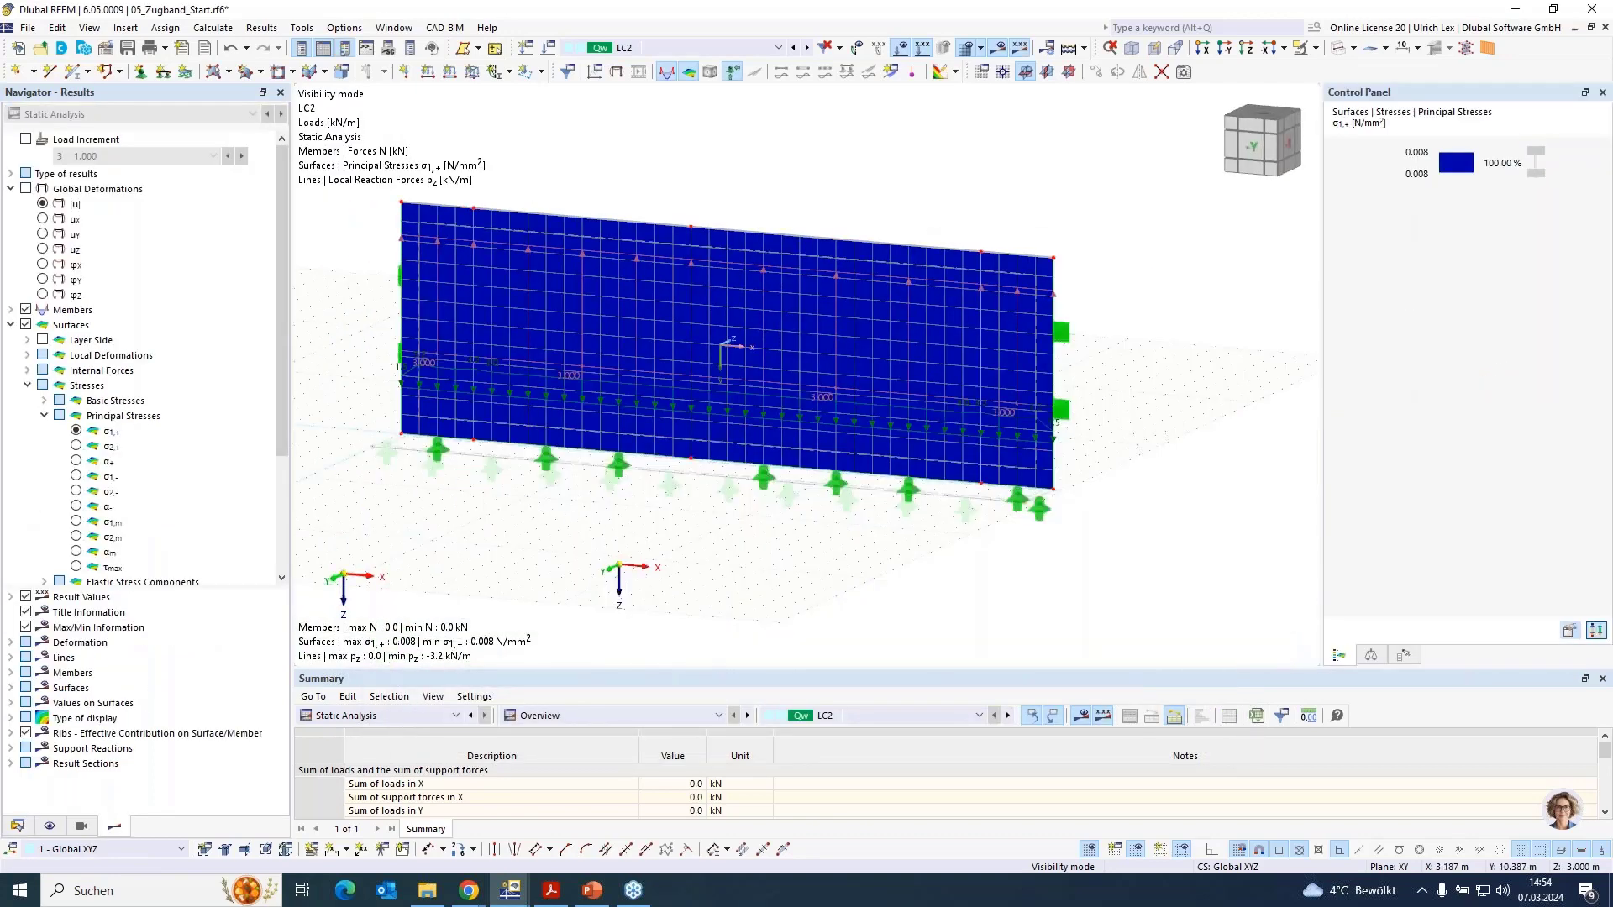
scroll(564, 514, up, 1)
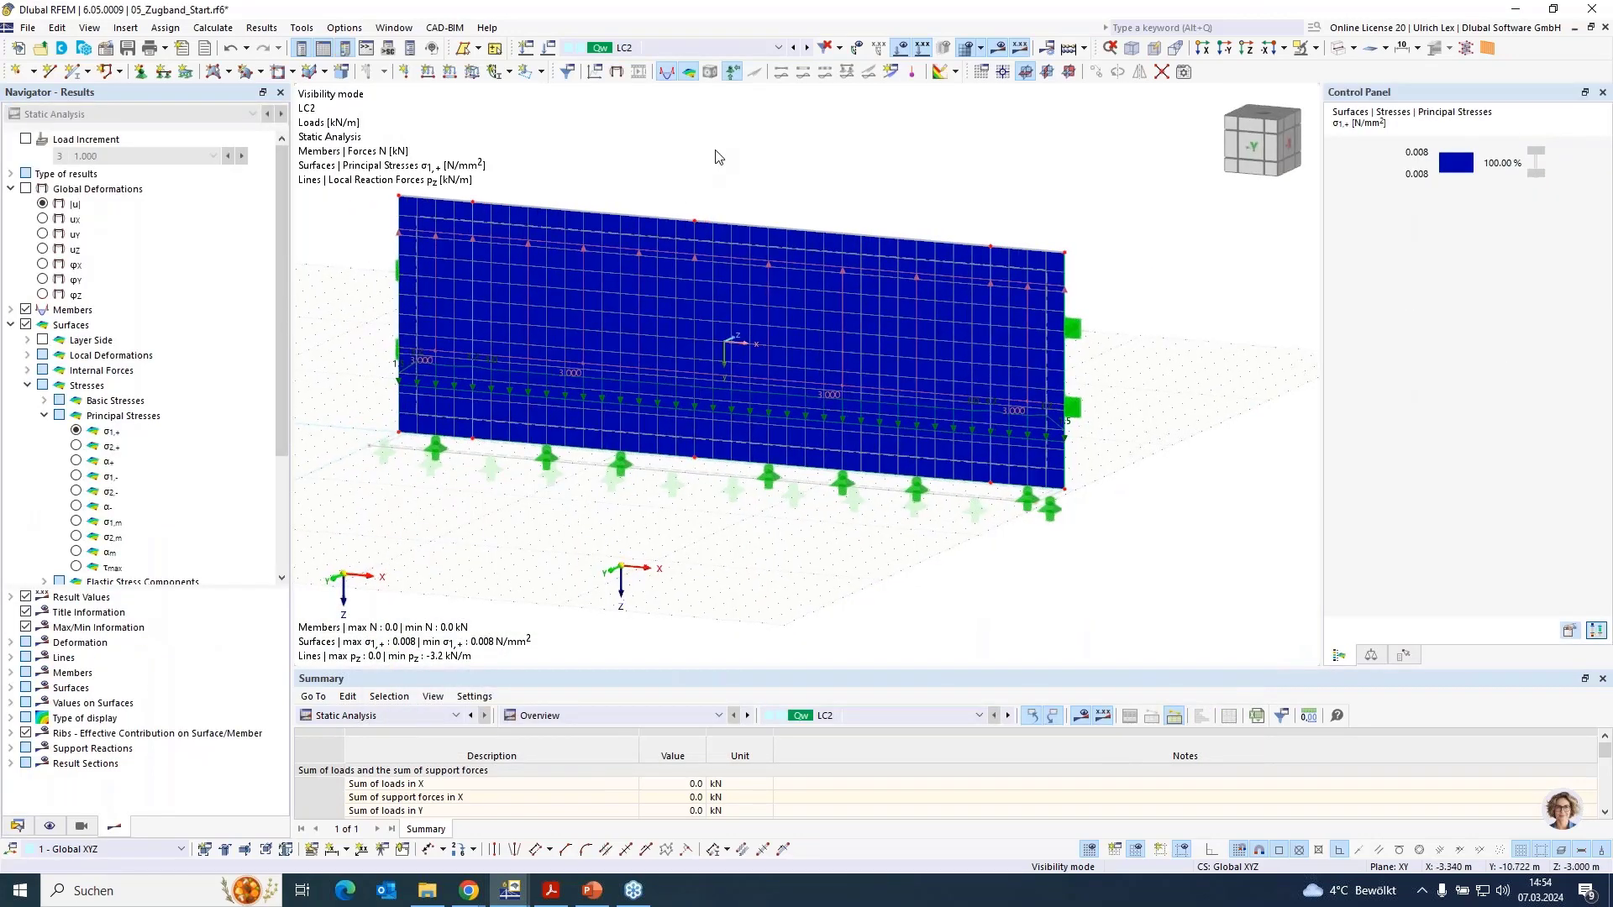
scroll(855, 175, up, 2)
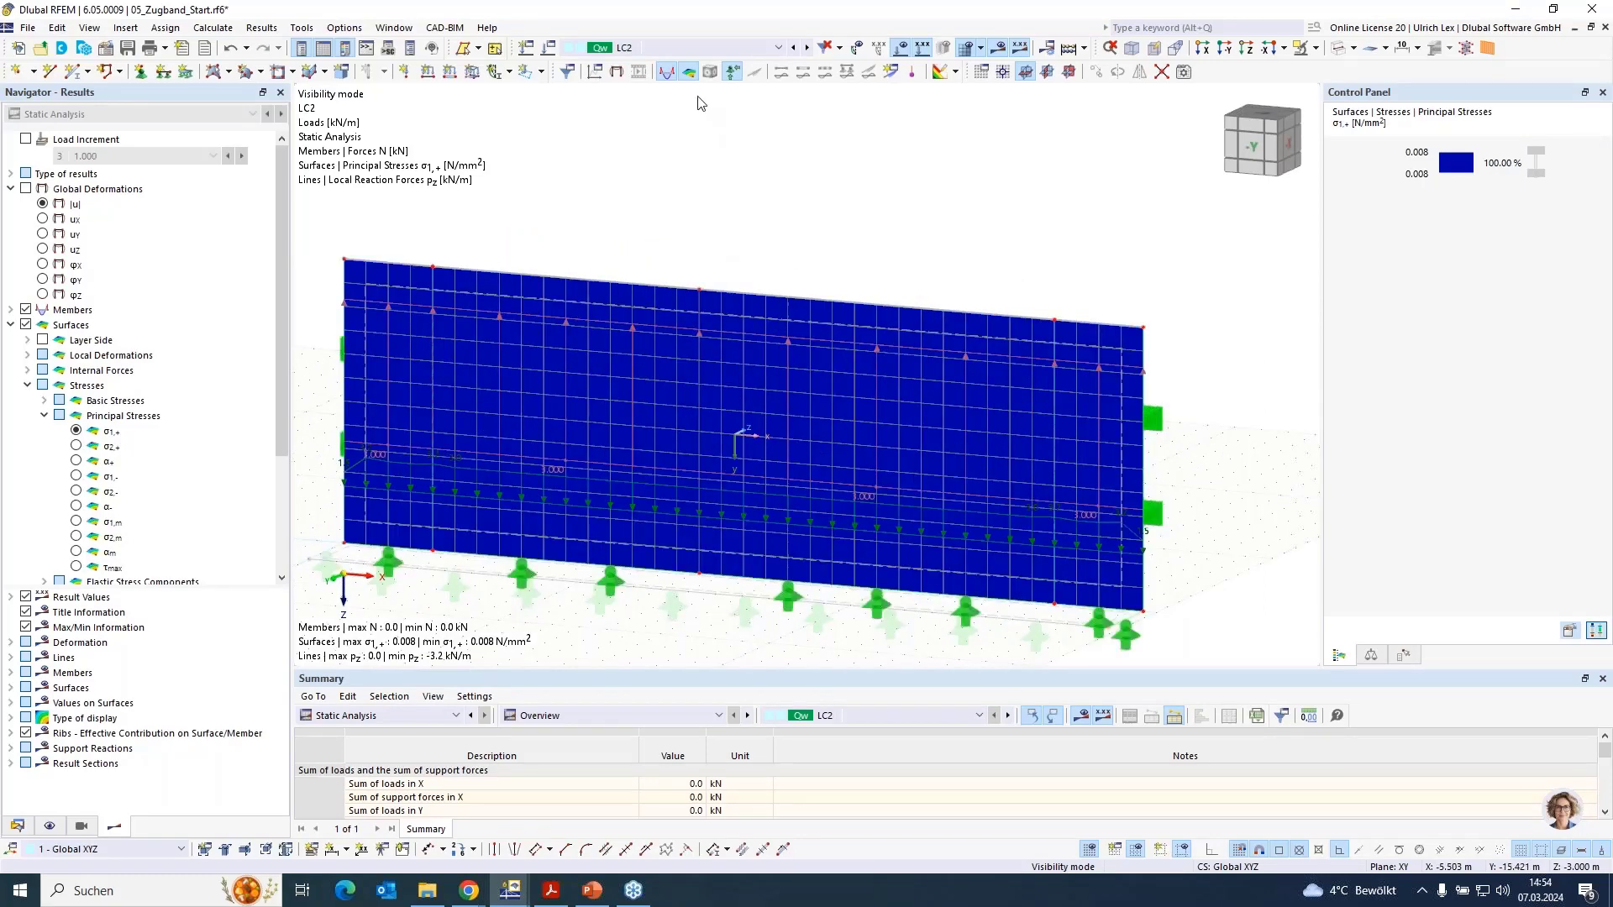
Switch to the other RFEM window and bring up the finished model 05_Zugband_End.rf6
mouse_move(521, 889)
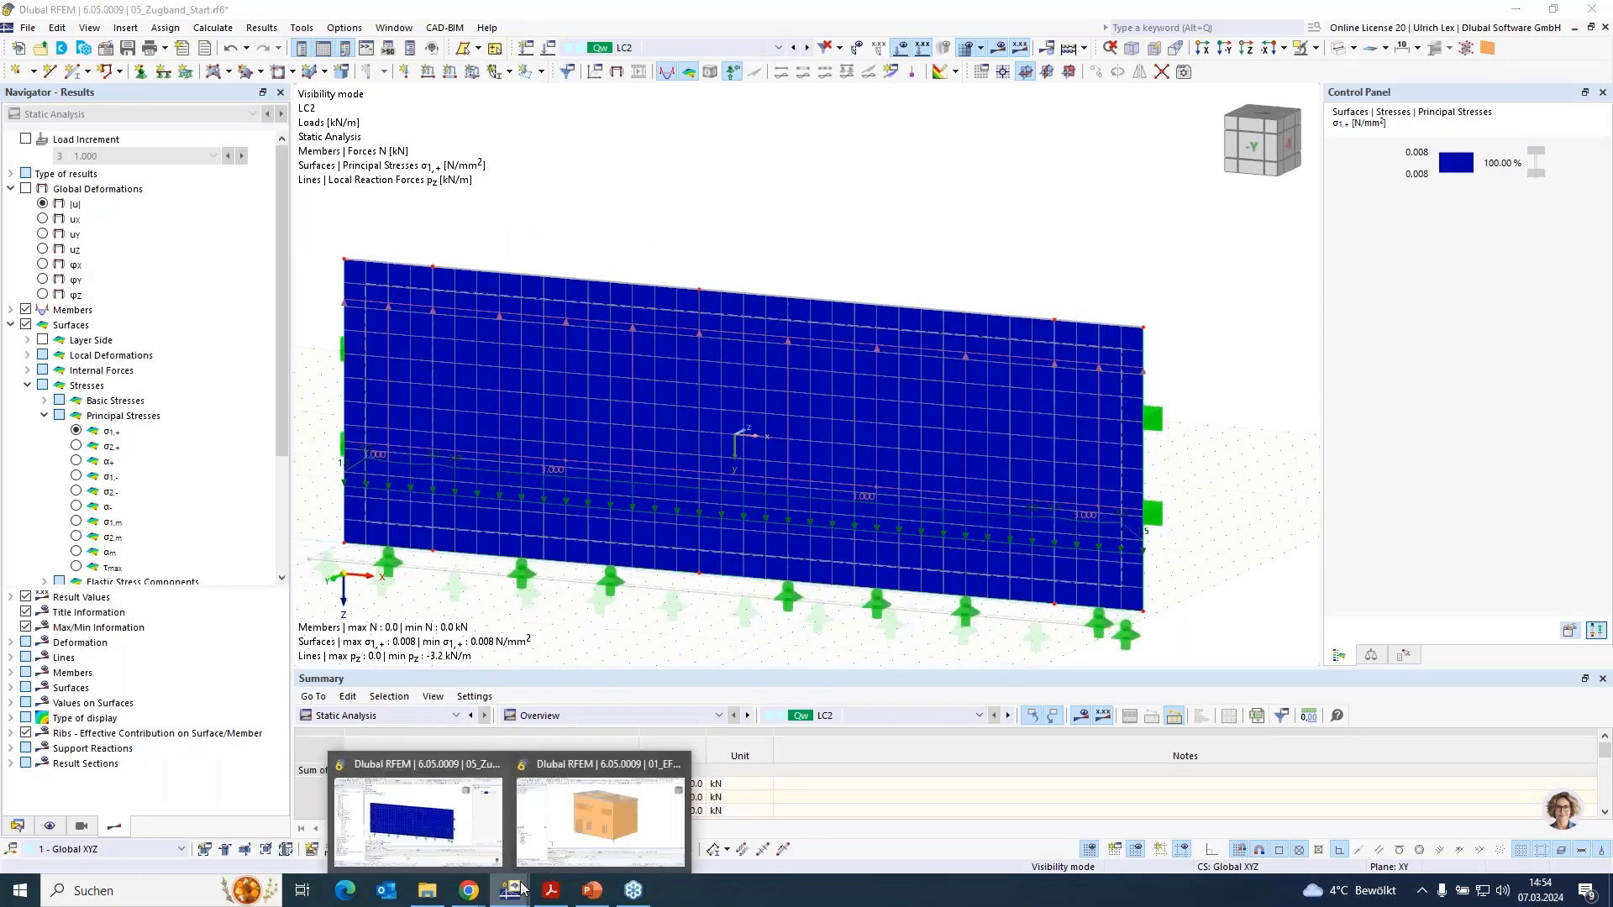
click(580, 834)
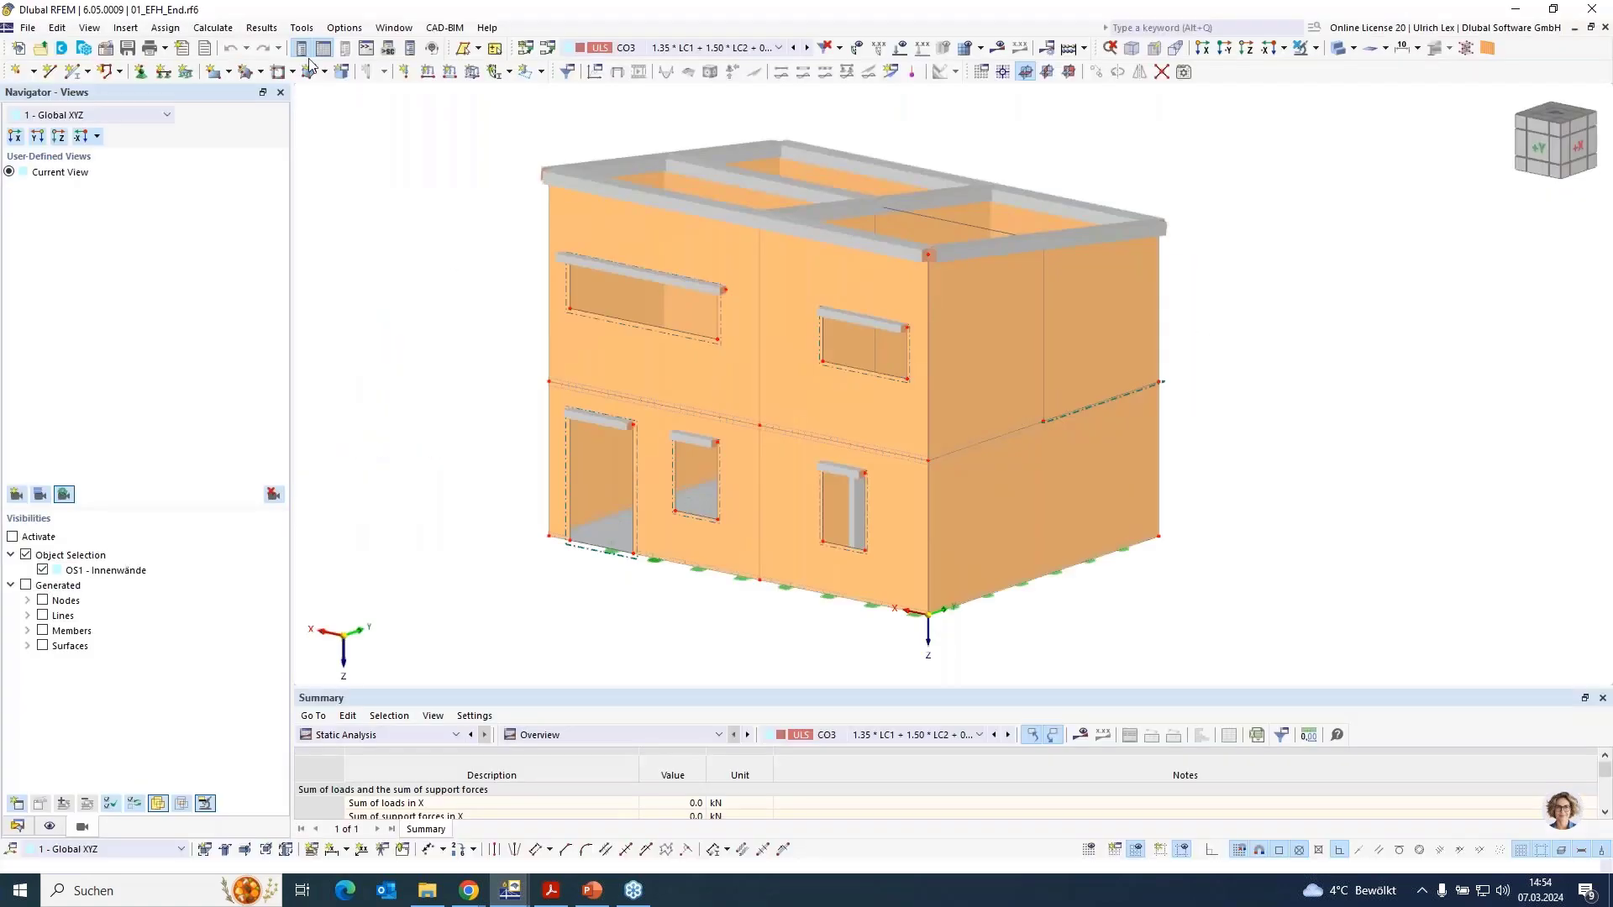
click(398, 28)
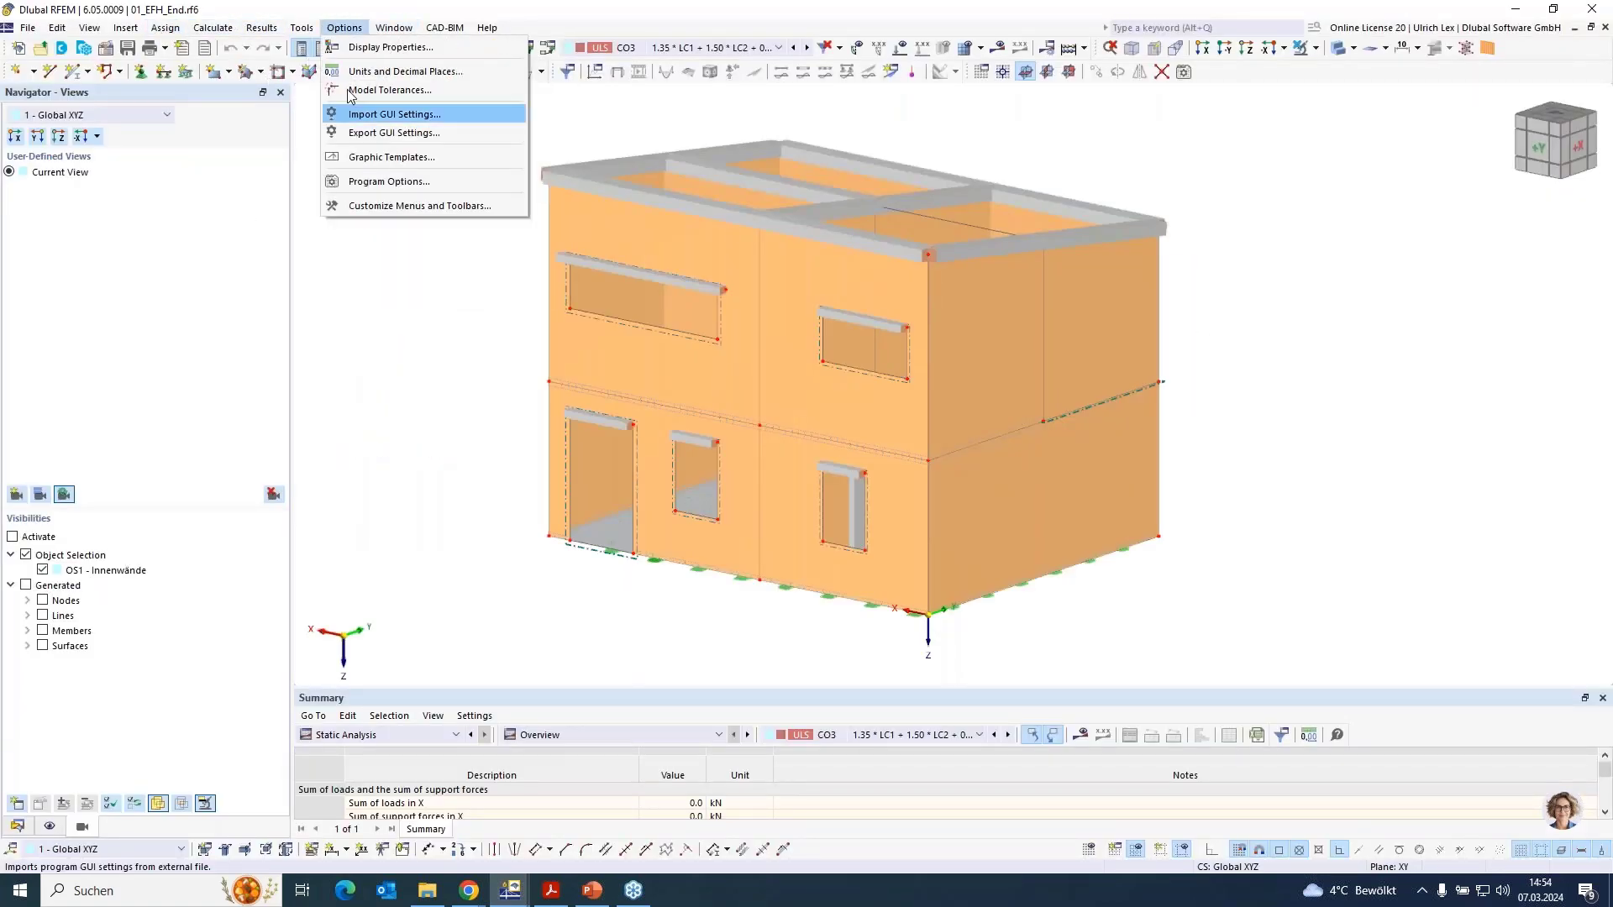
click(500, 293)
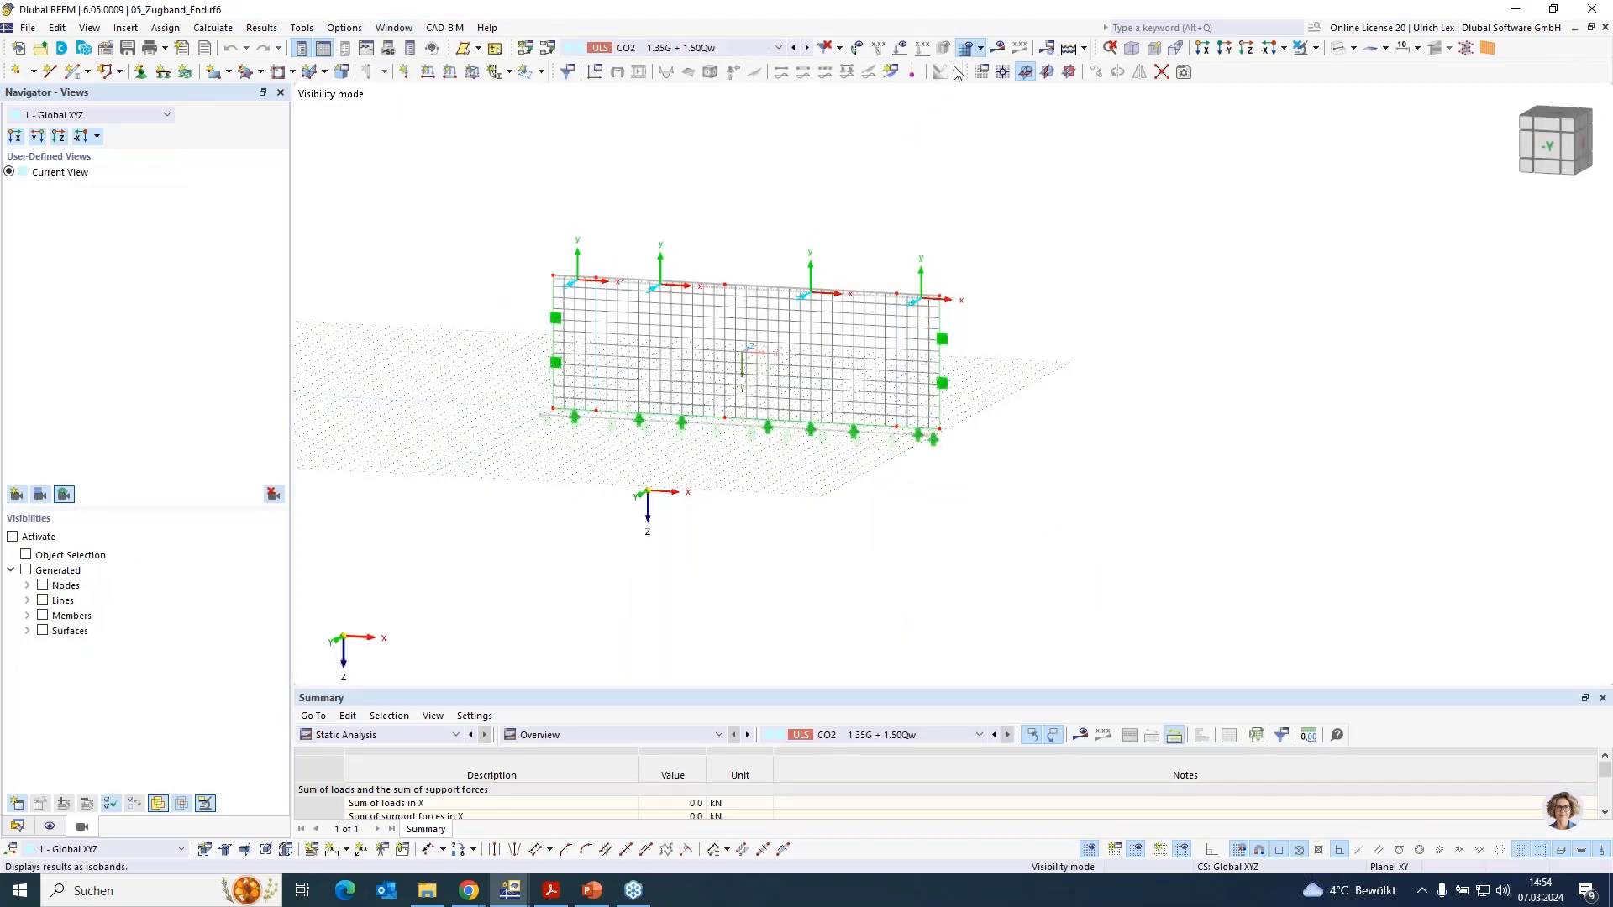
Display the CO2 results of the finished model and examine the ring beam's uplift and the reactions at the tie bases
click(1001, 52)
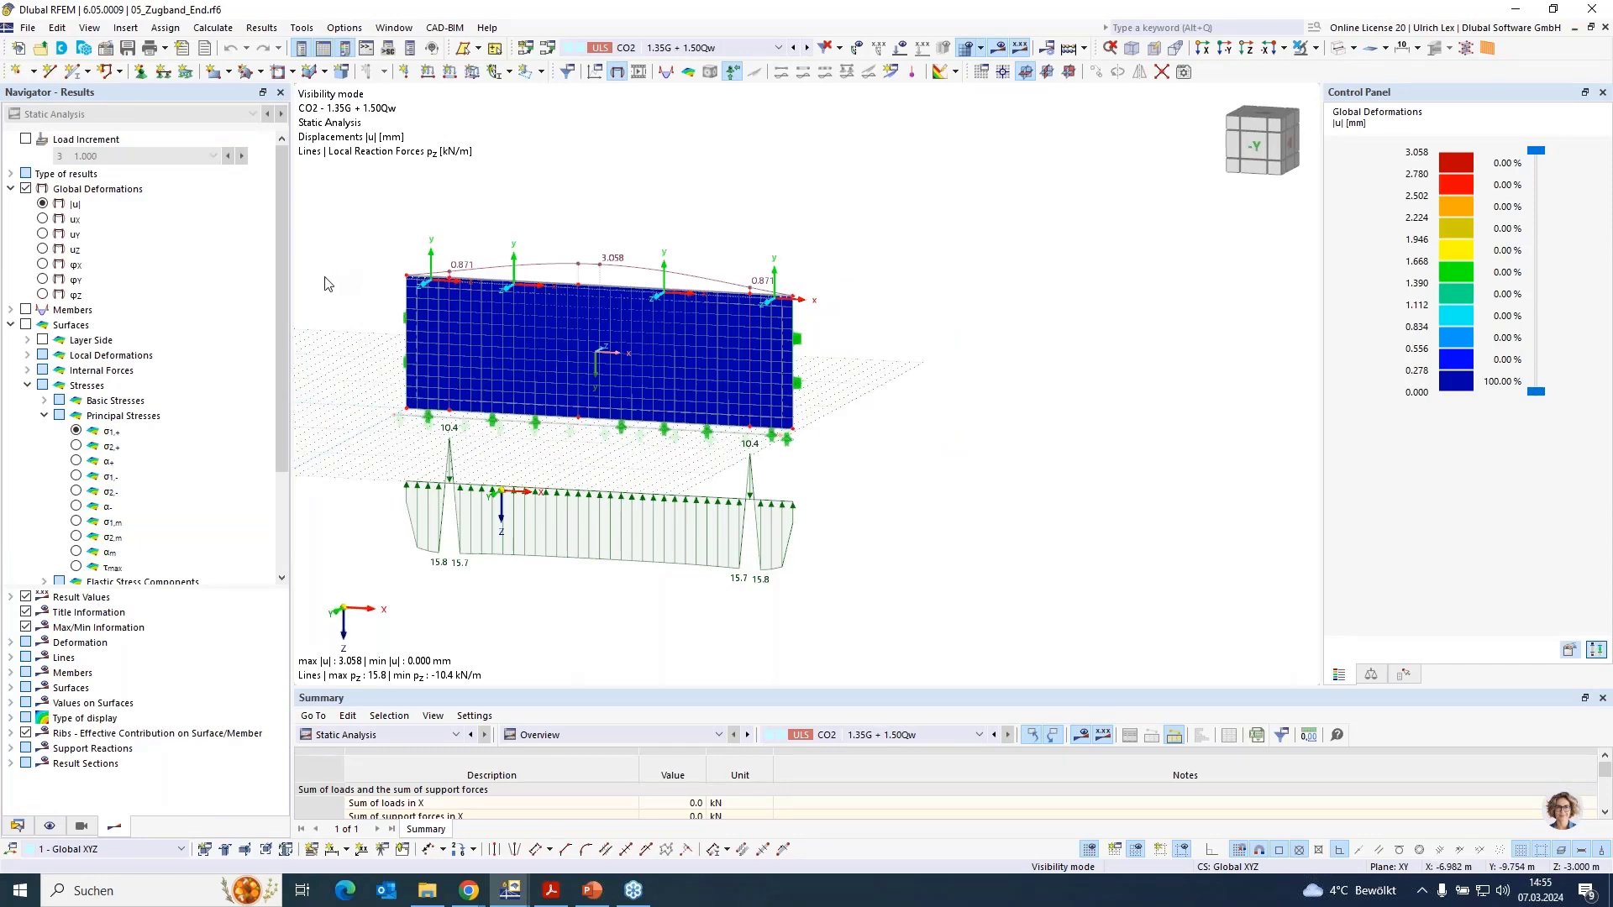
scroll(327, 286, up, 4)
scroll(504, 203, down, 3)
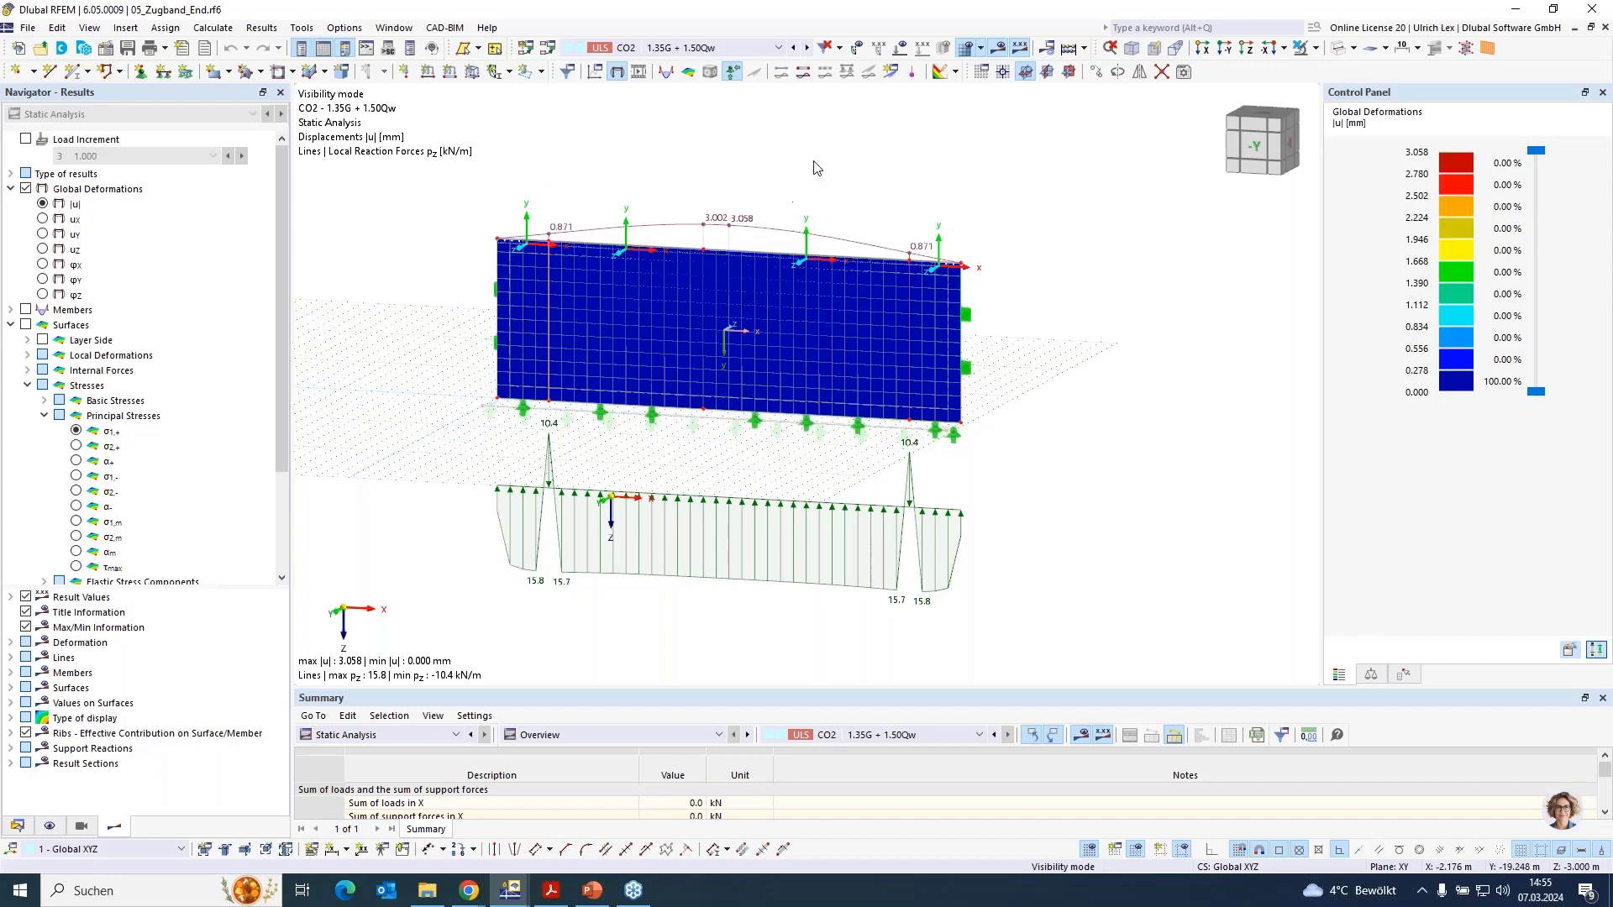
scroll(830, 164, up, 2)
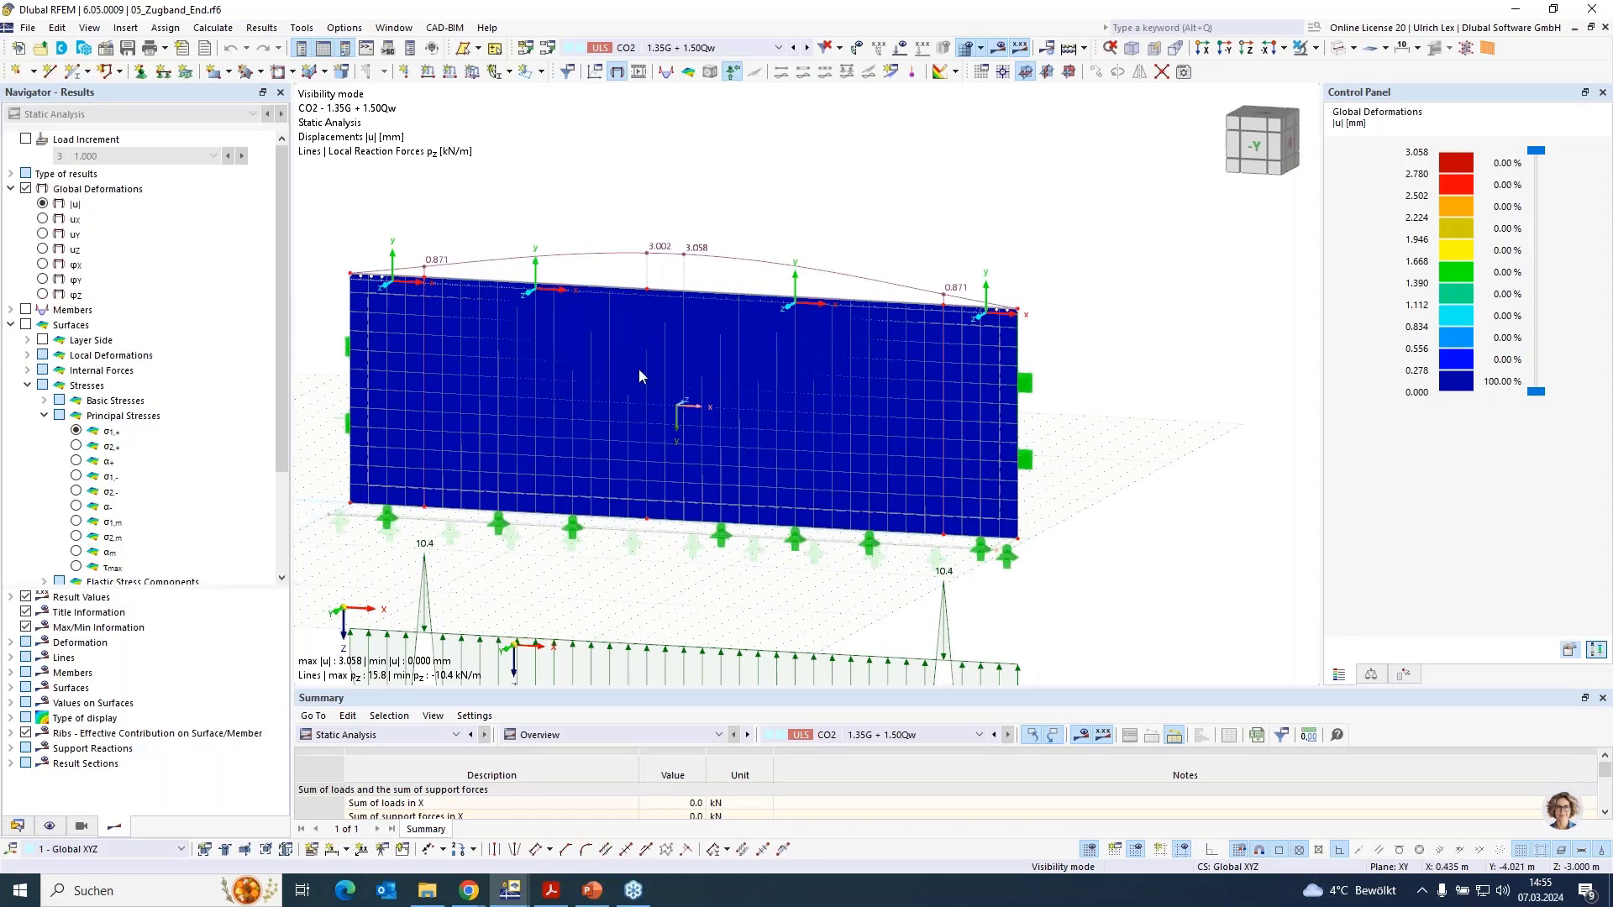
Hide the results and review the conditions and nonlinearity of line hinge 2 along the wall's upper edge, leaving them unedited
click(1001, 49)
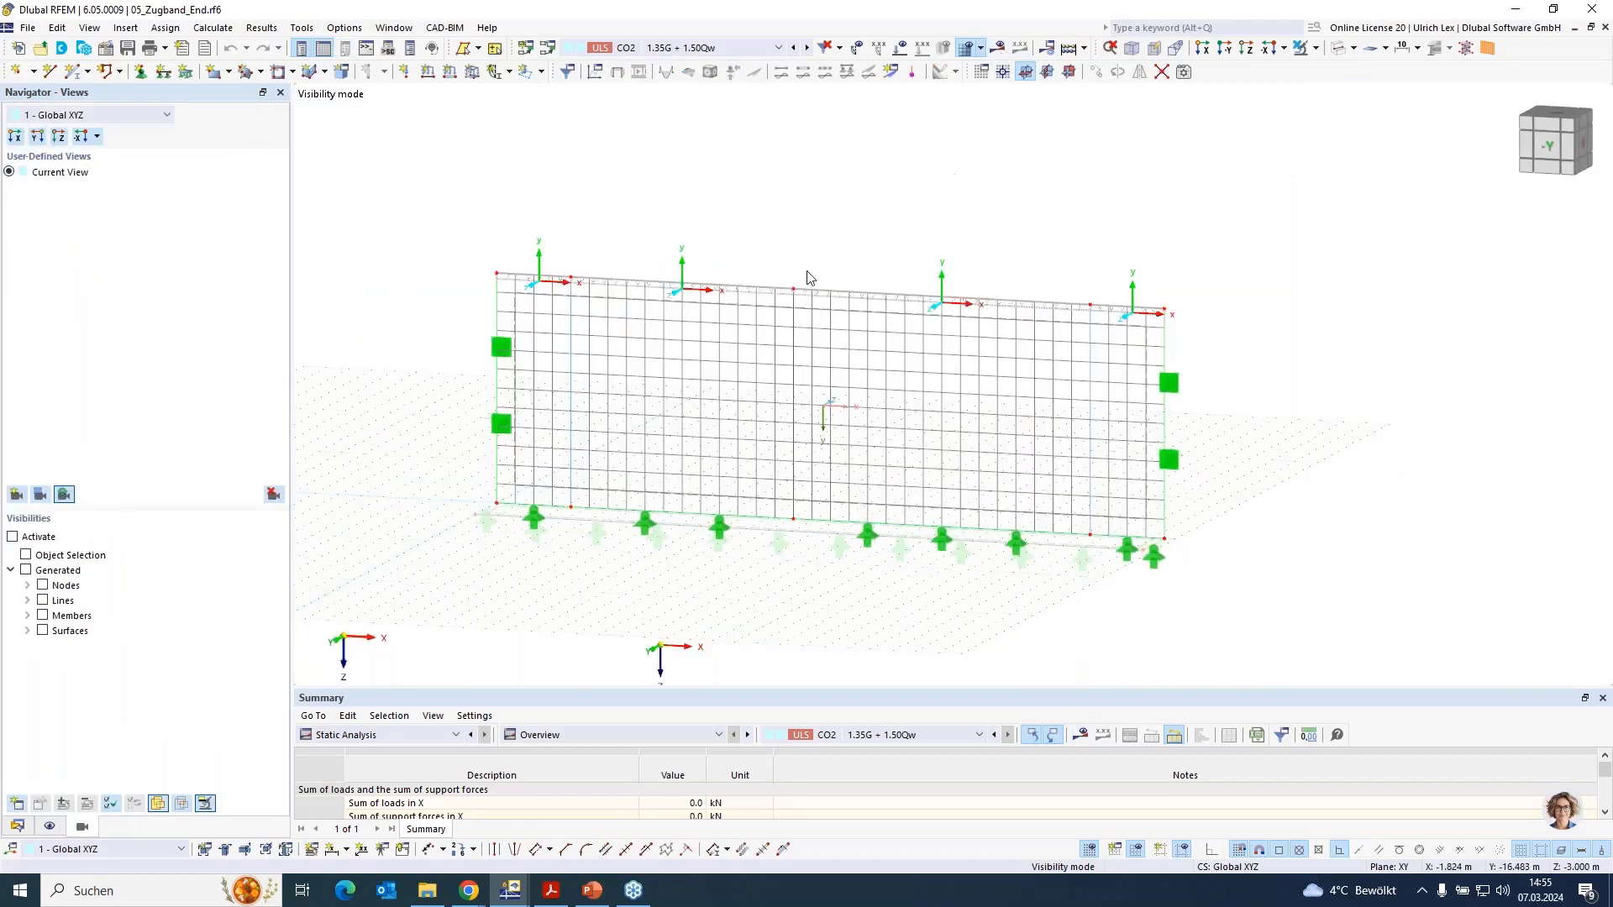
scroll(795, 280, up, 5)
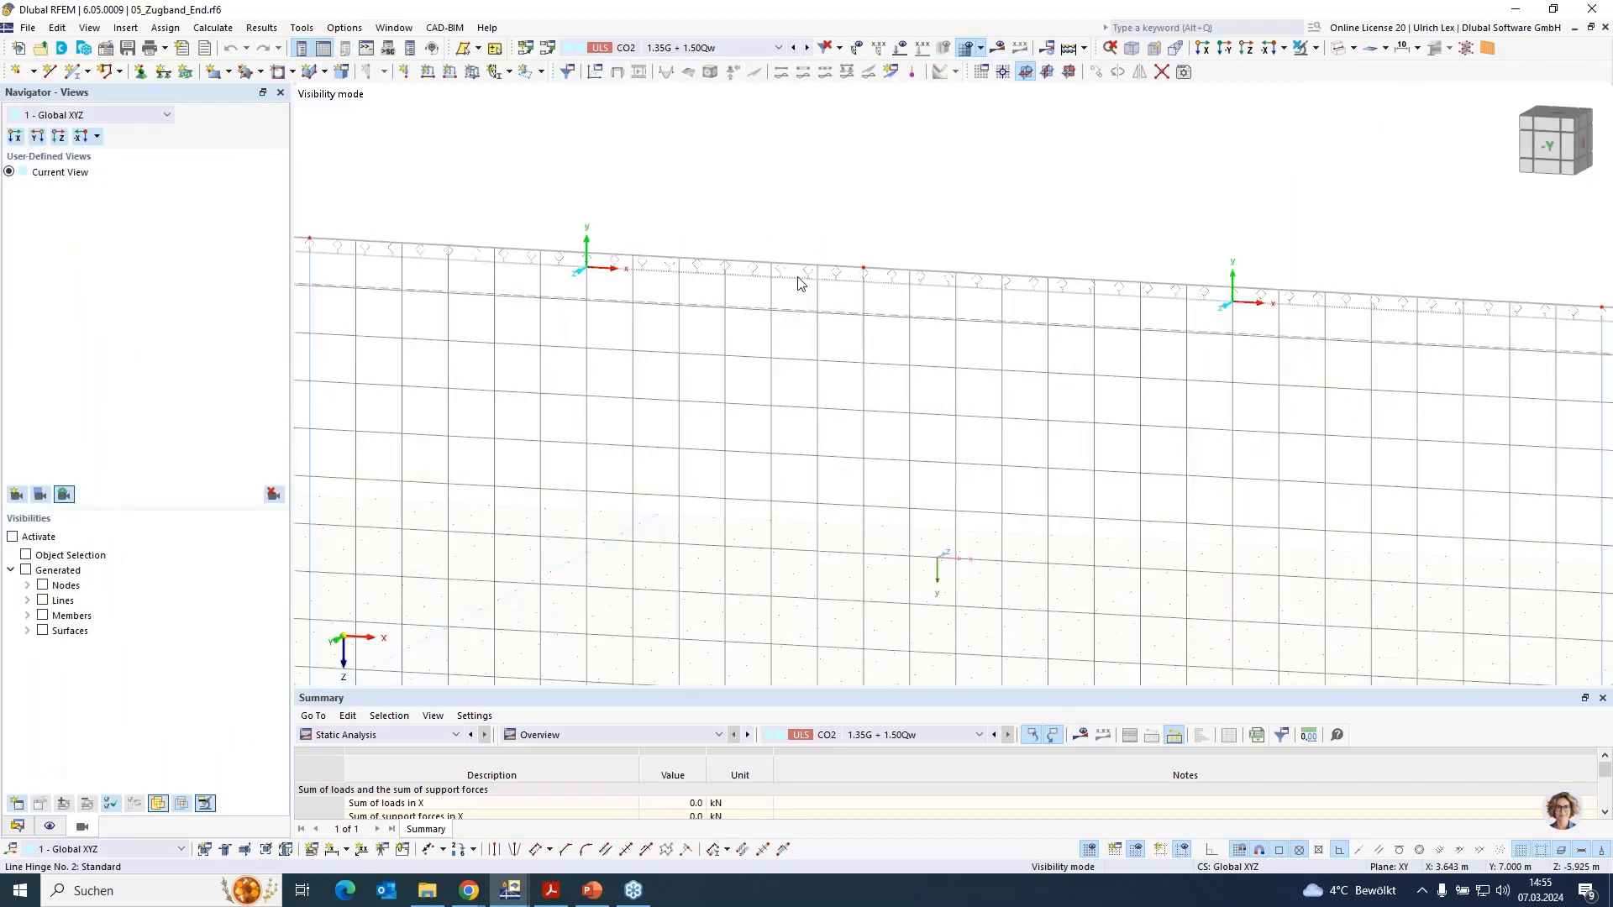
mouse_move(800, 283)
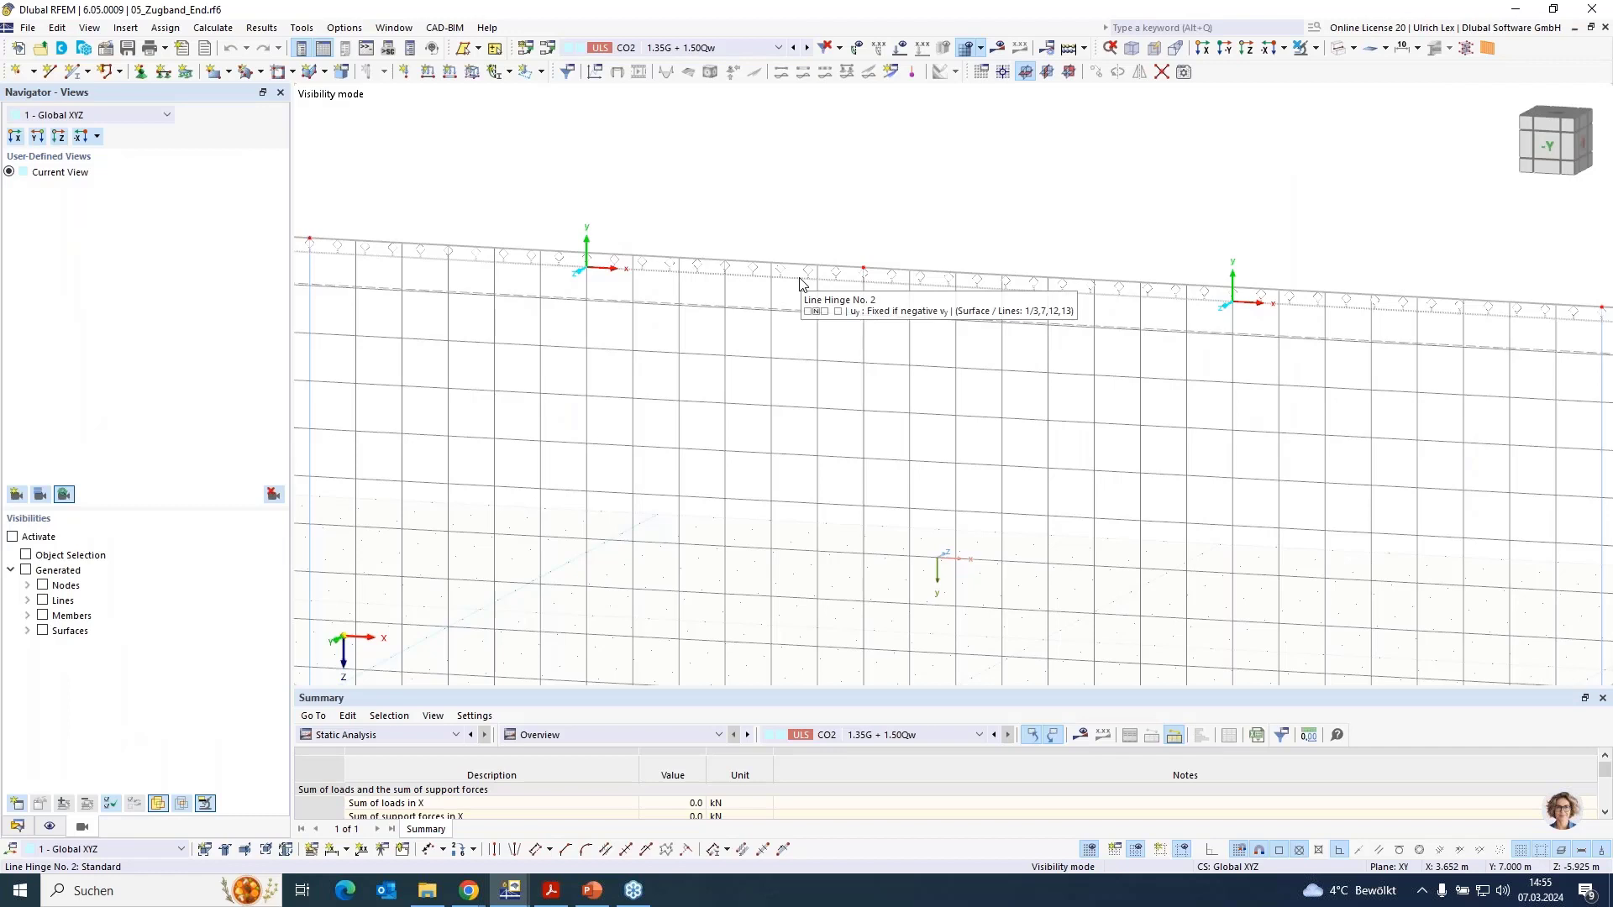
click(801, 283)
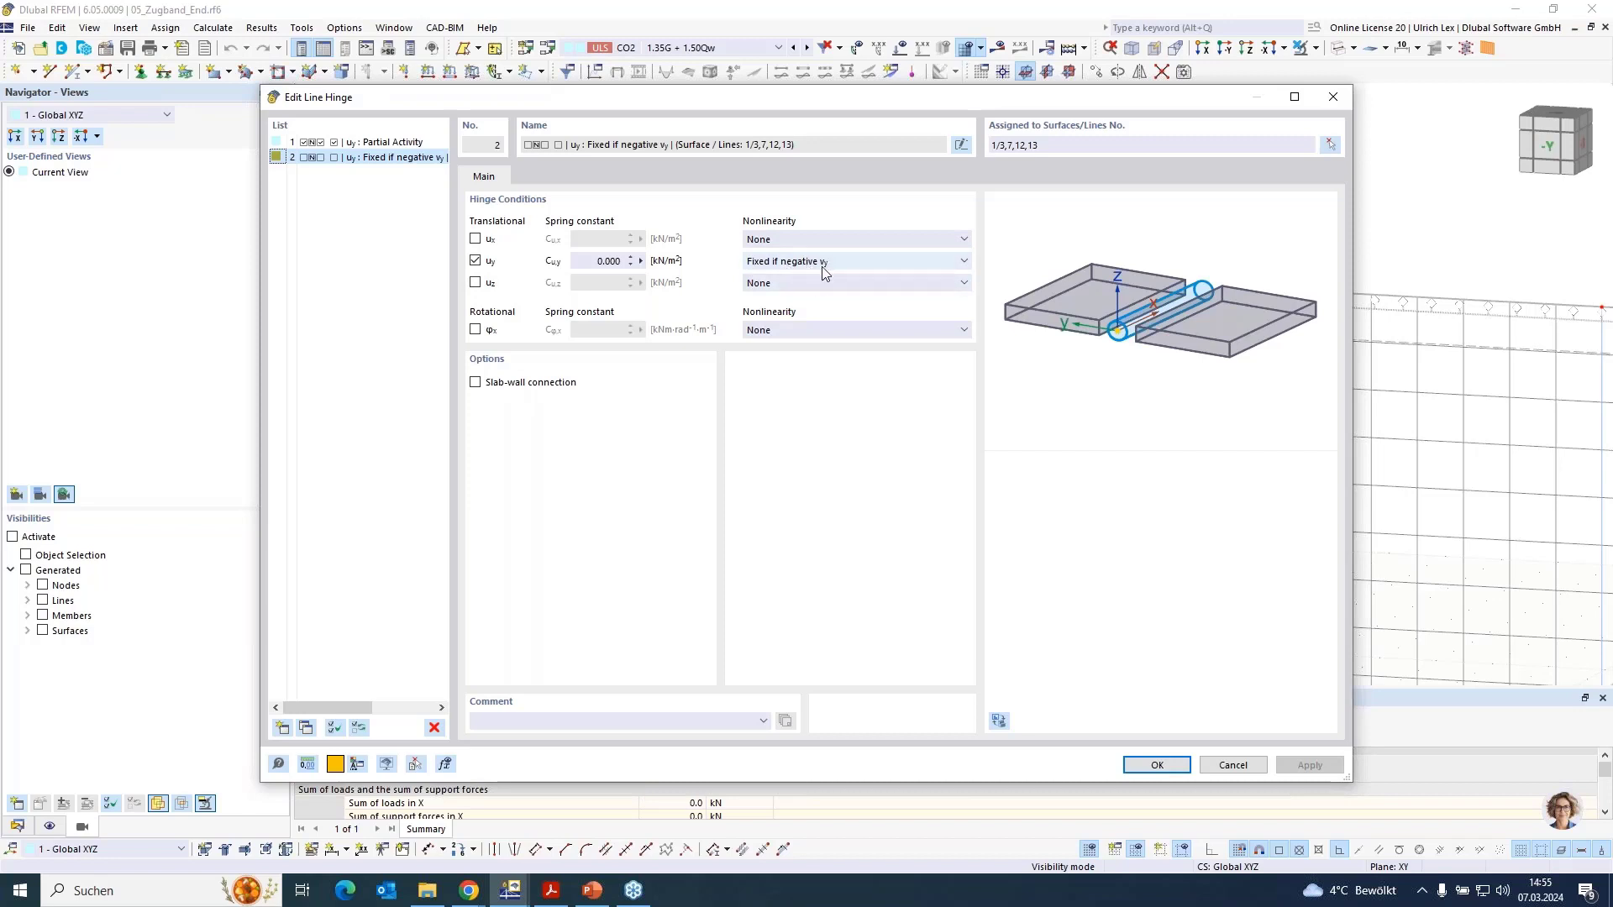
click(1233, 766)
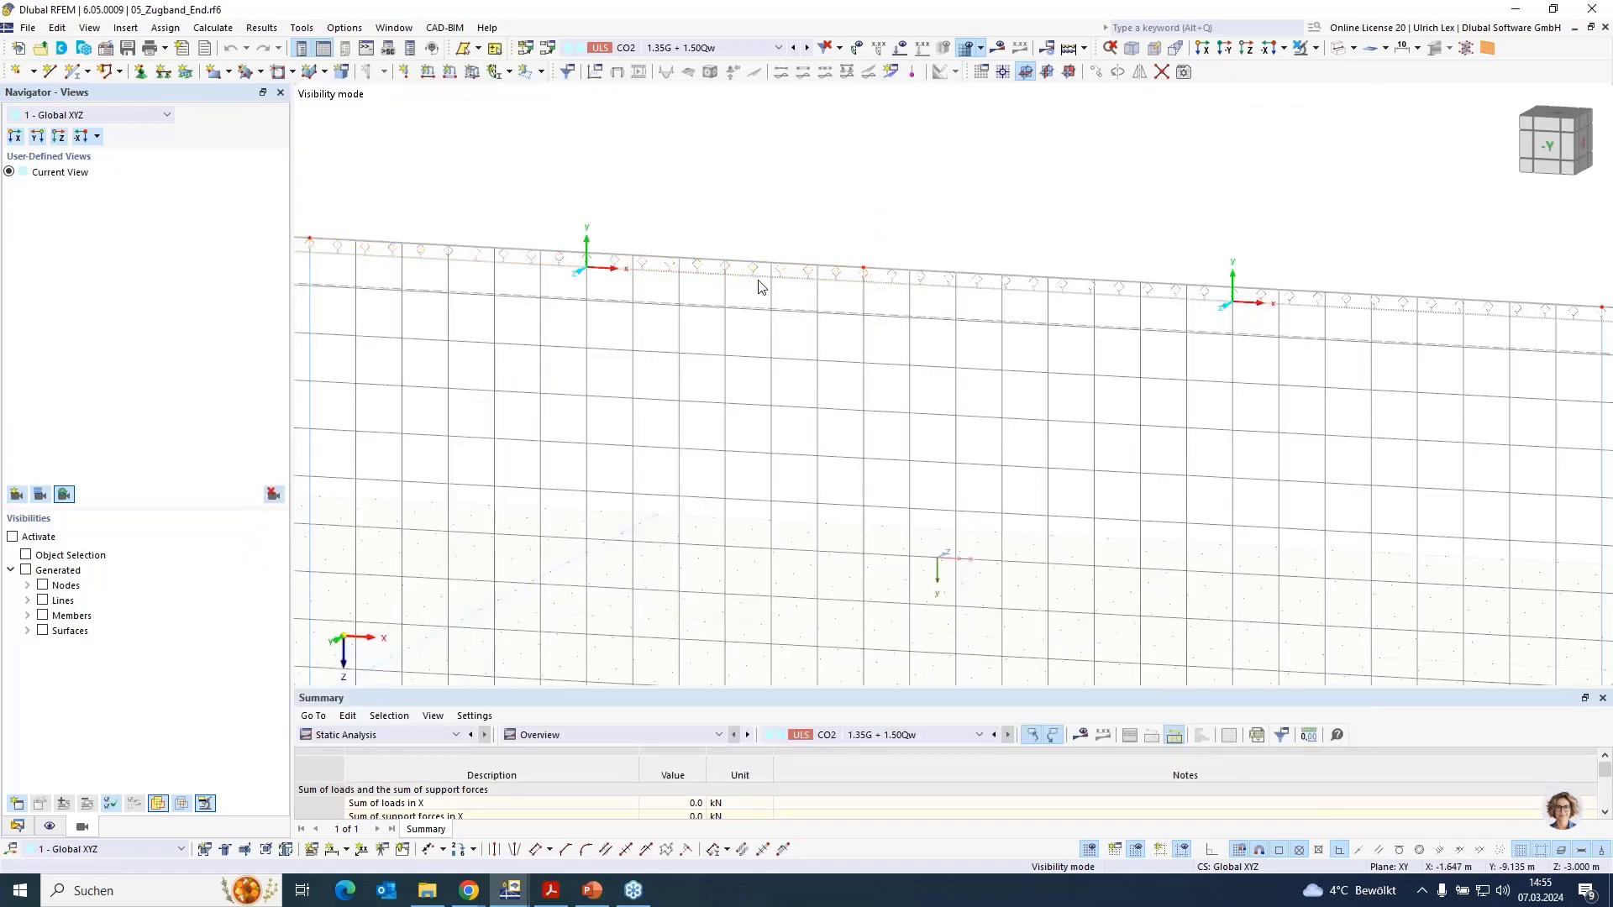
Display the CO2 results again and show the wall, ring beam and ties in solid mode
scroll(759, 286, down, 3)
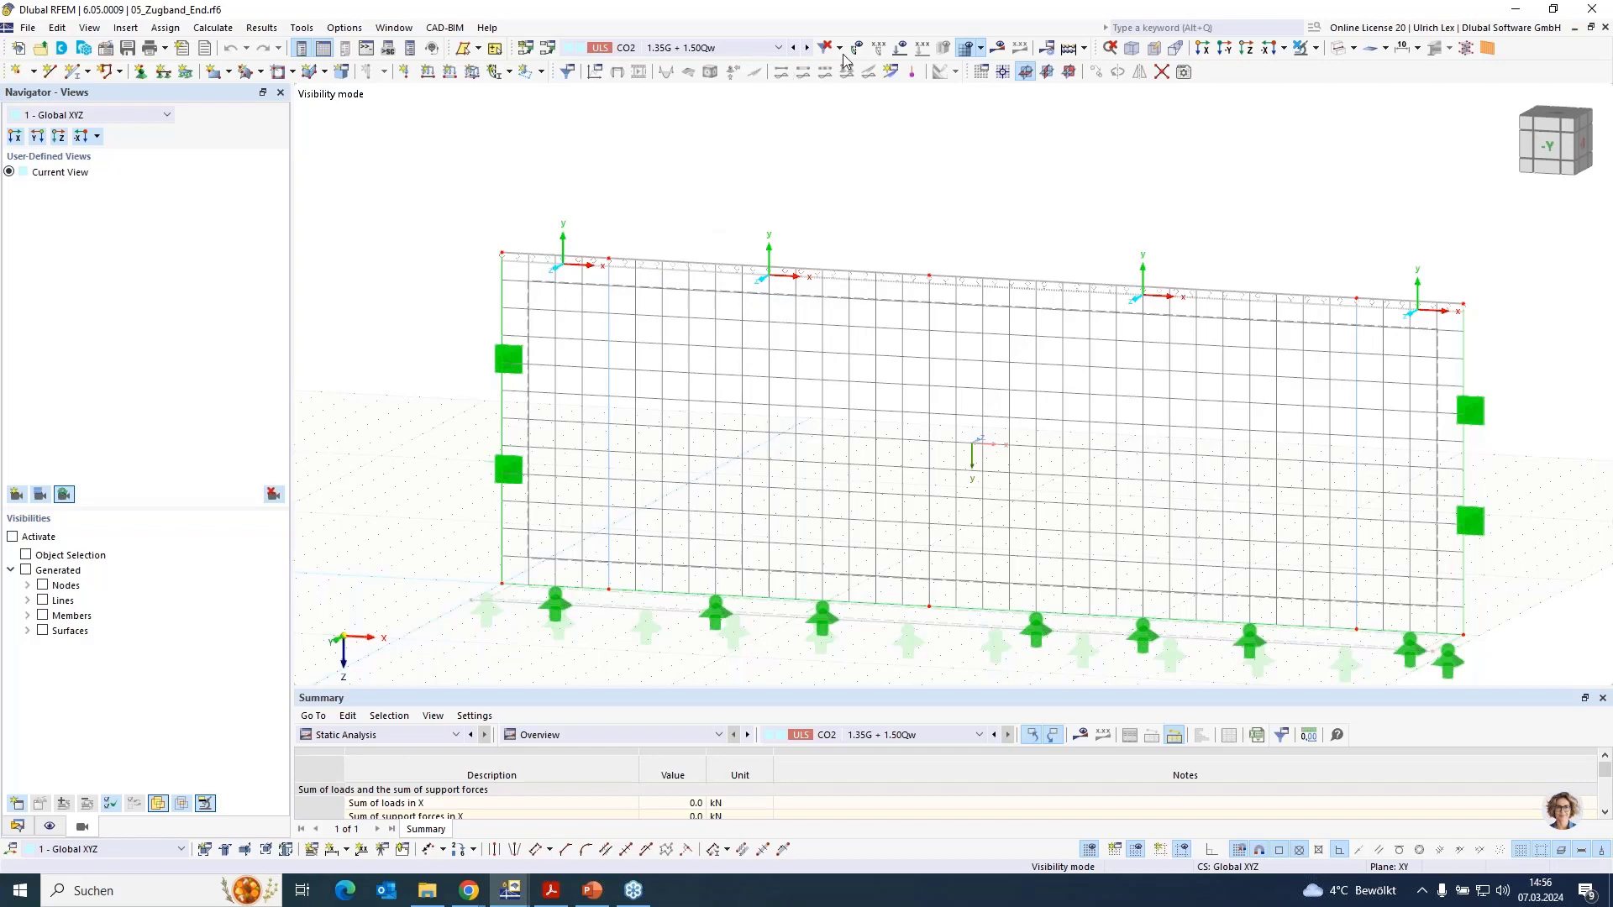
click(999, 48)
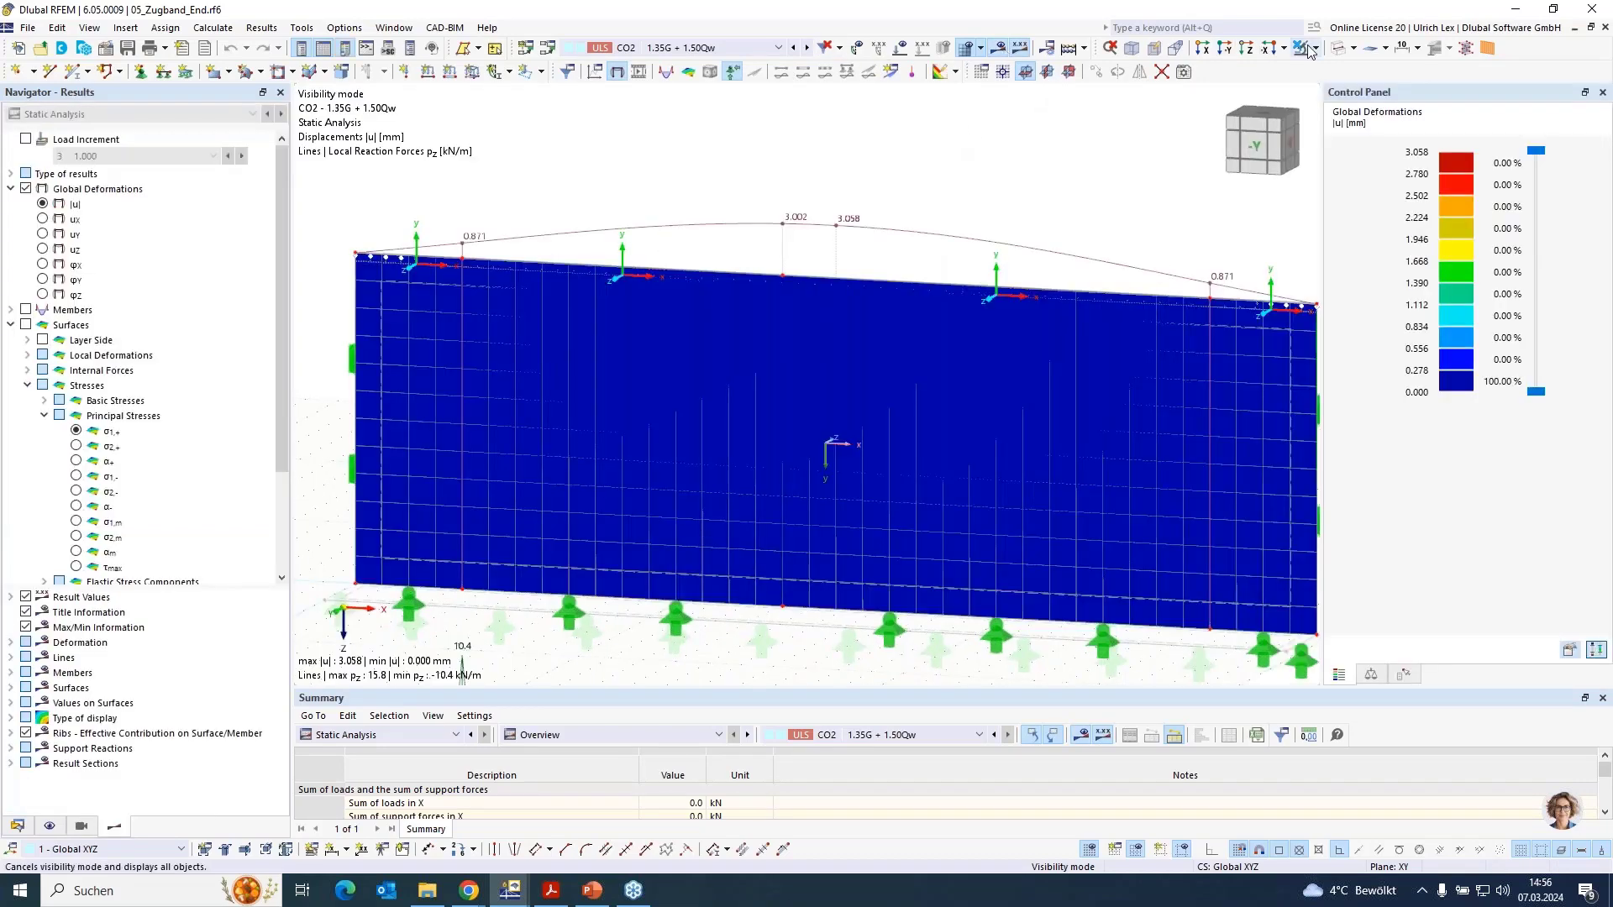
click(1337, 51)
scroll(827, 200, down, 2)
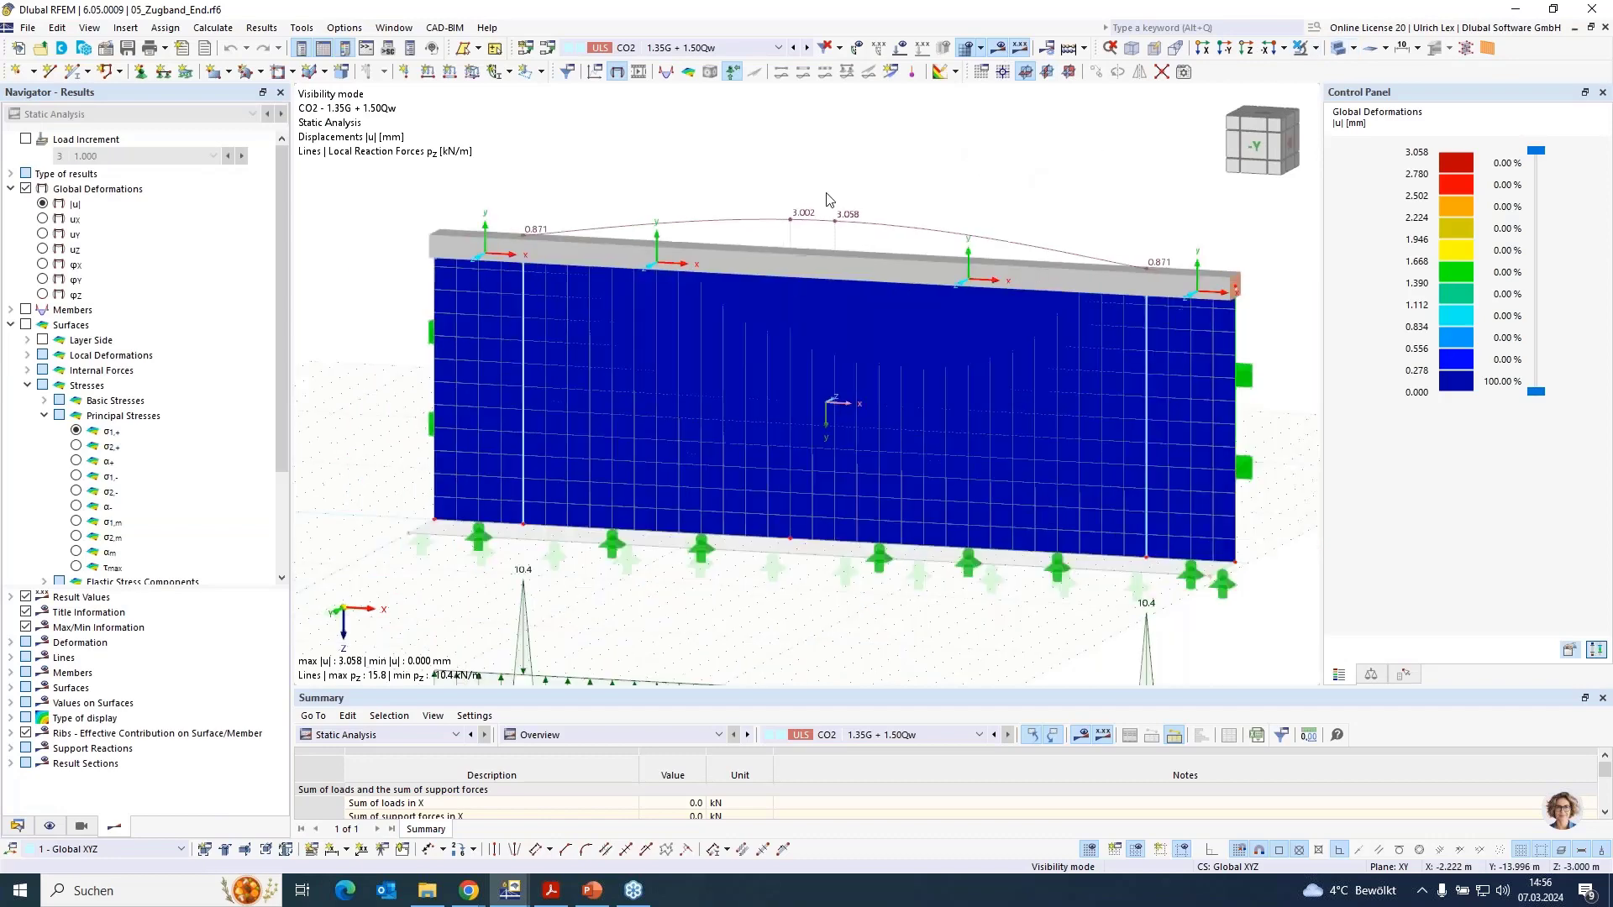
Look over the tie wall's line reaction diagram and bring up the house model 01_EFH_End.rf6
scroll(856, 210, down, 2)
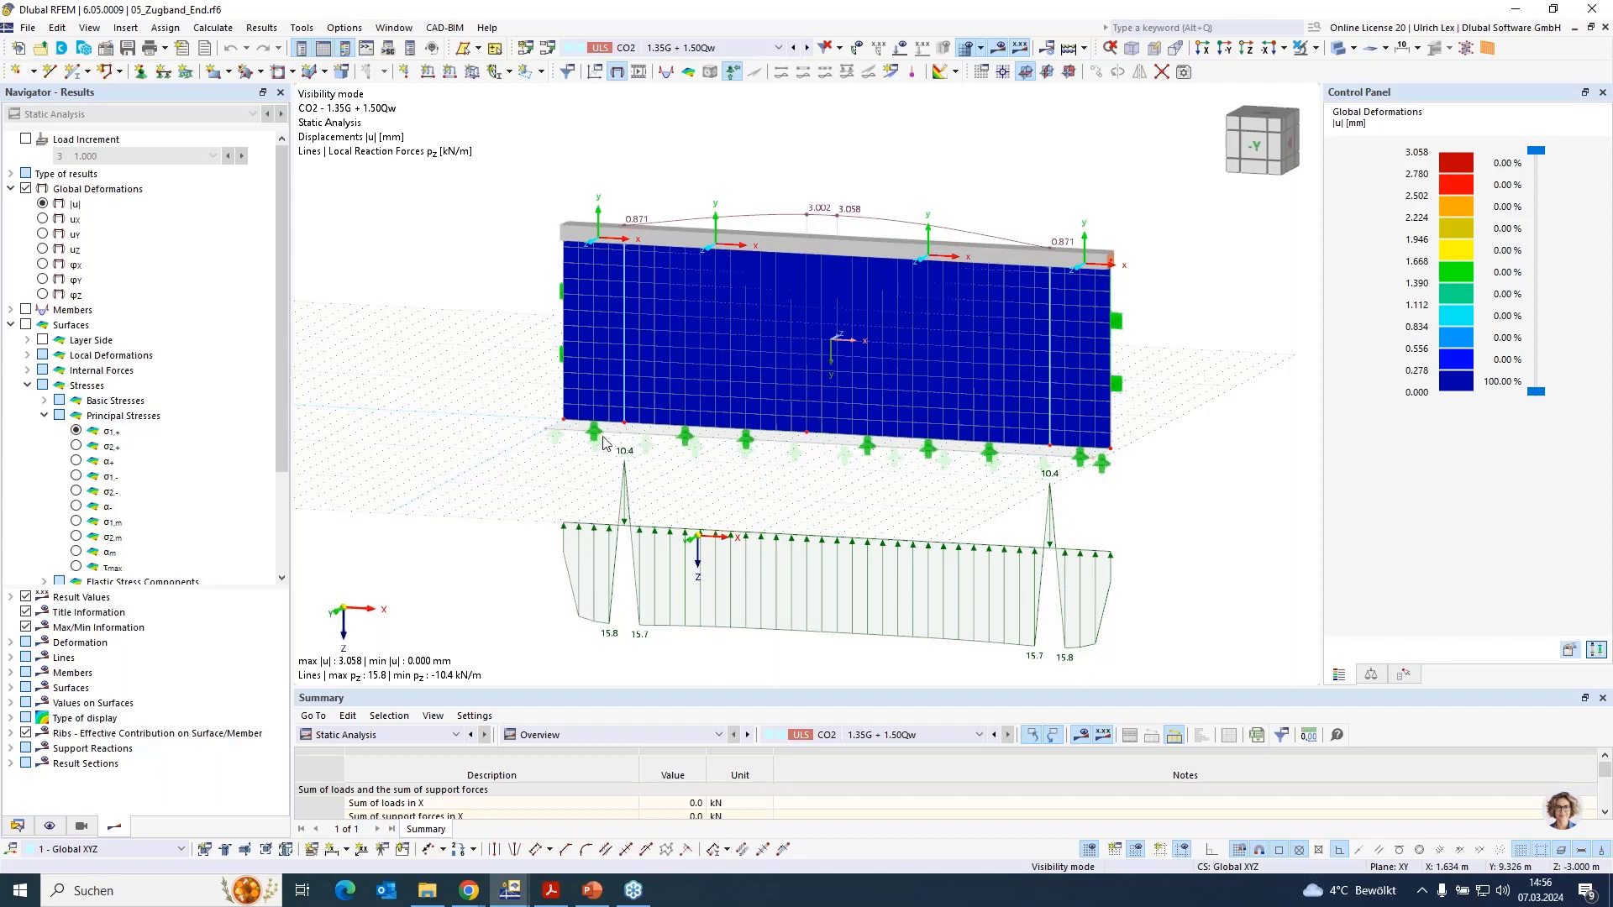
scroll(494, 468, down, 2)
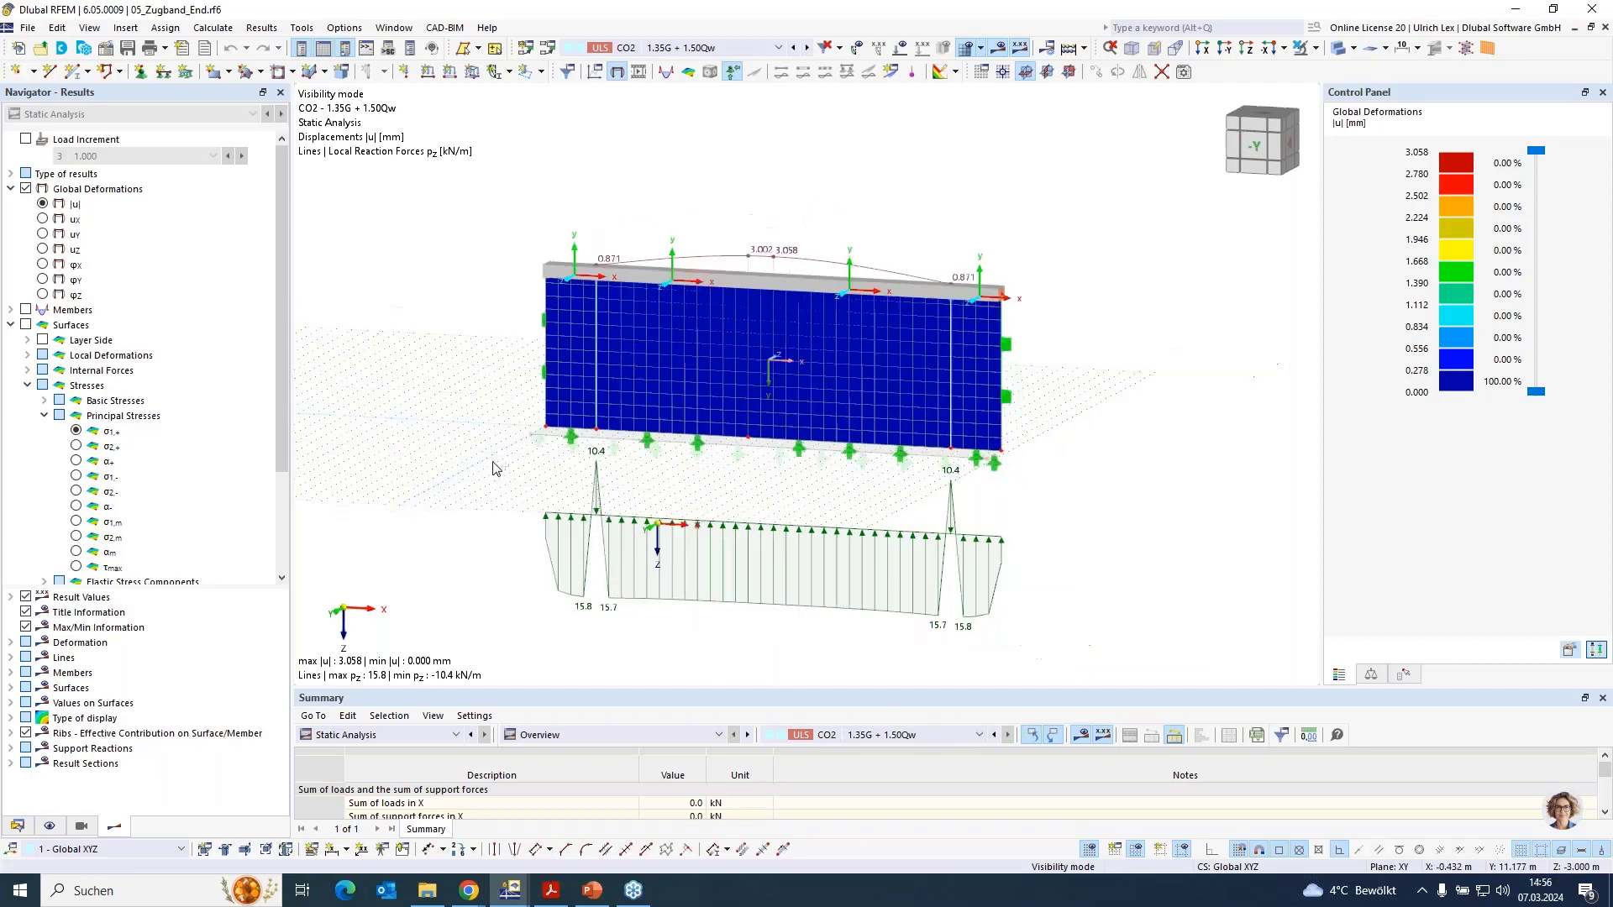
scroll(741, 401, up, 1)
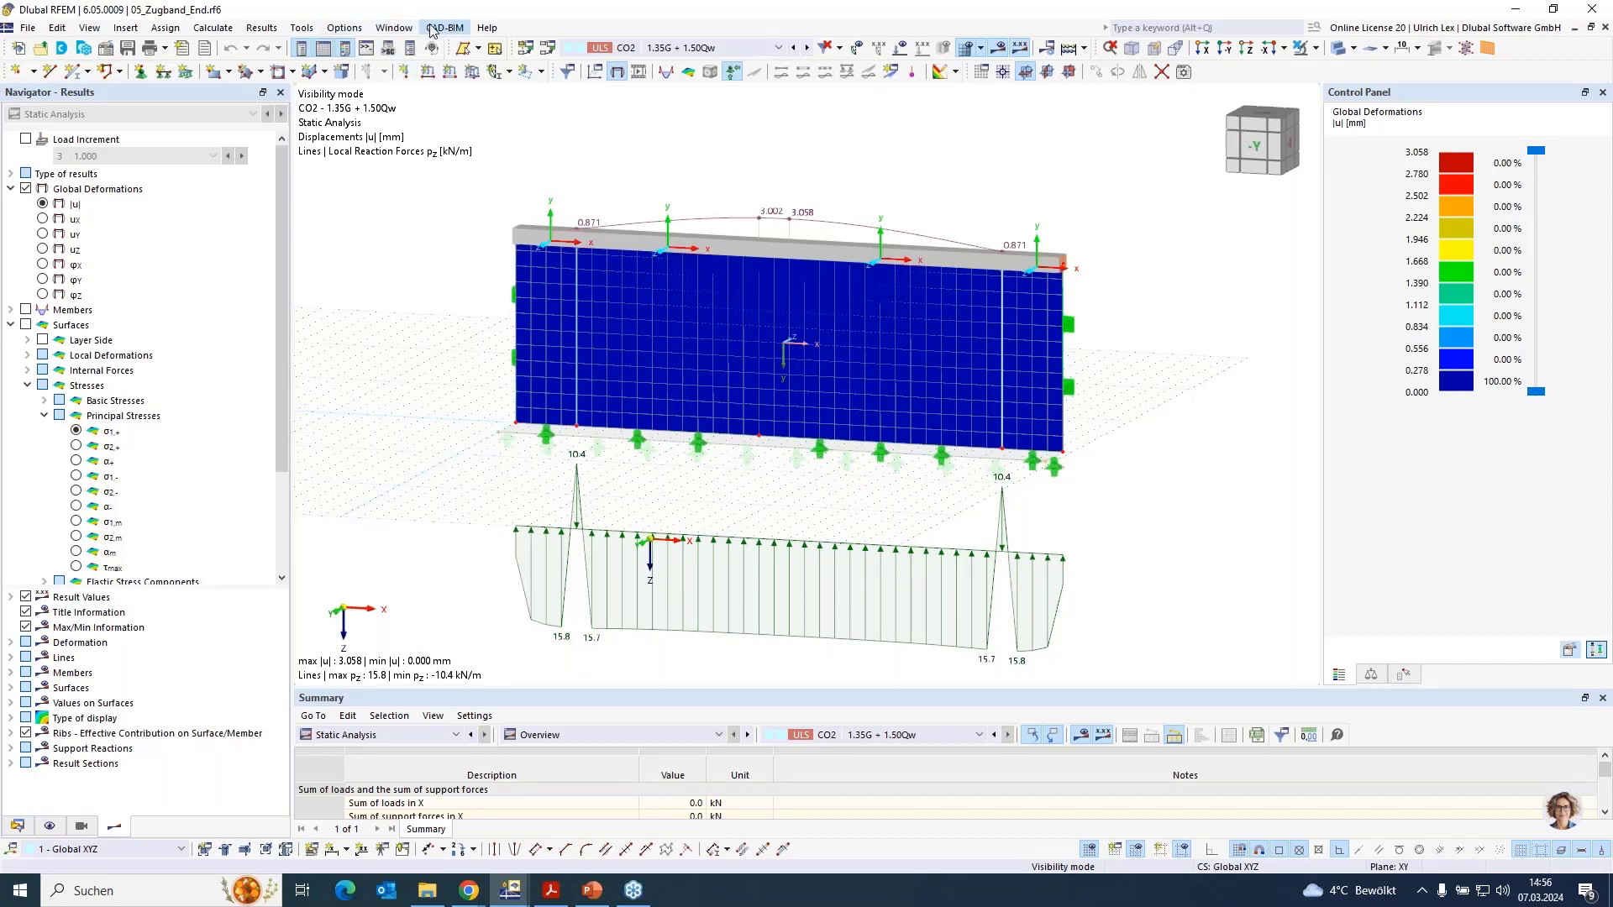
click(394, 27)
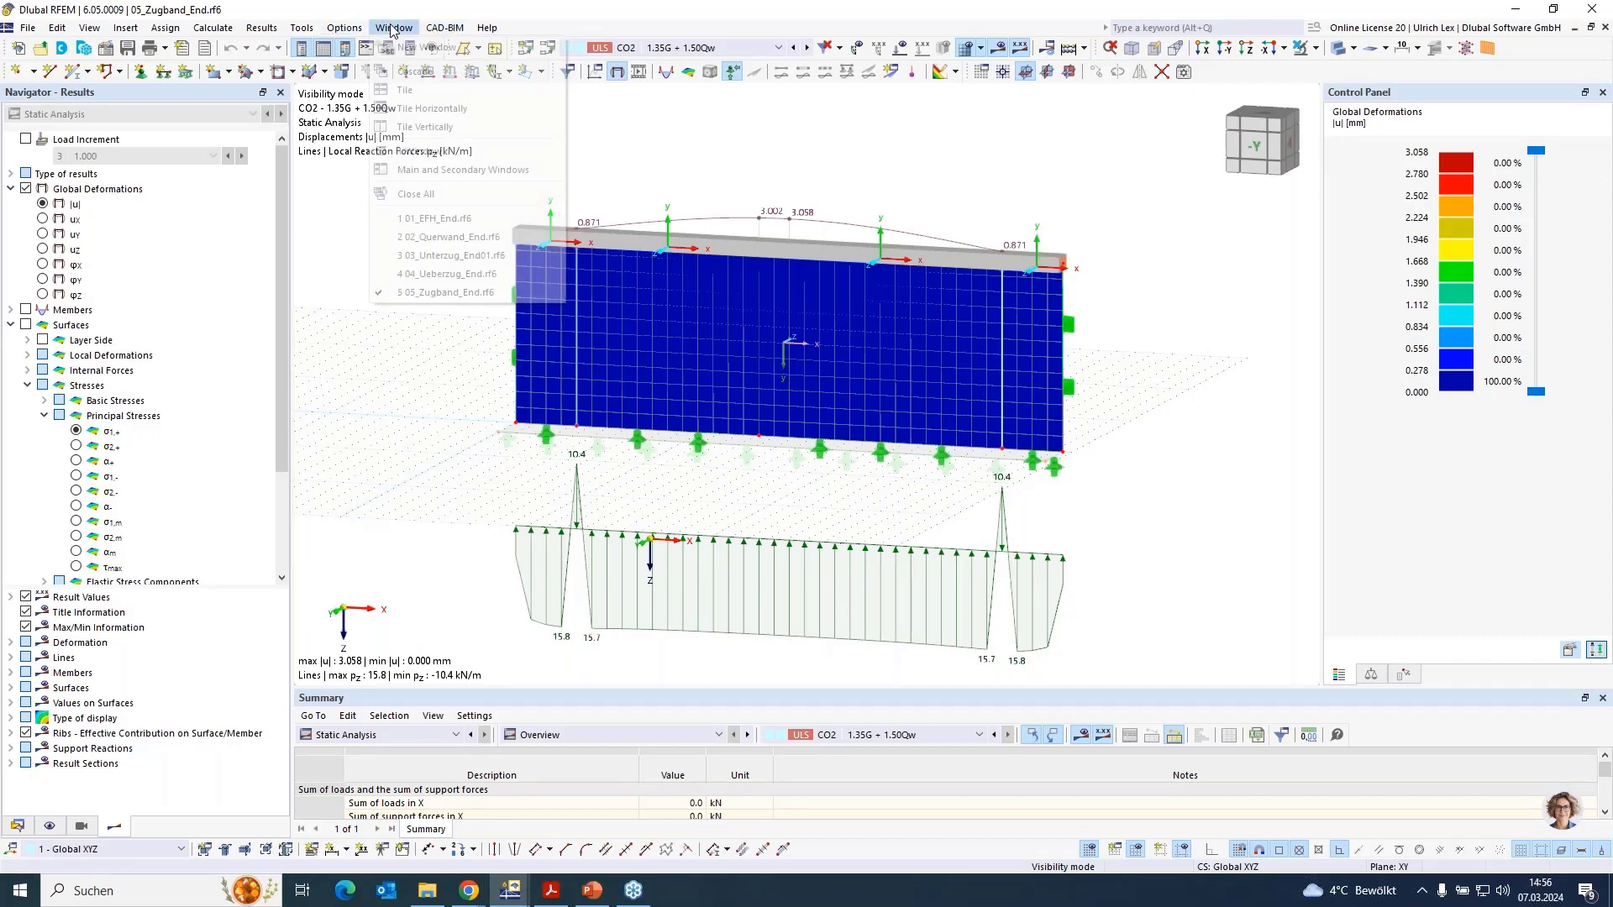
click(509, 220)
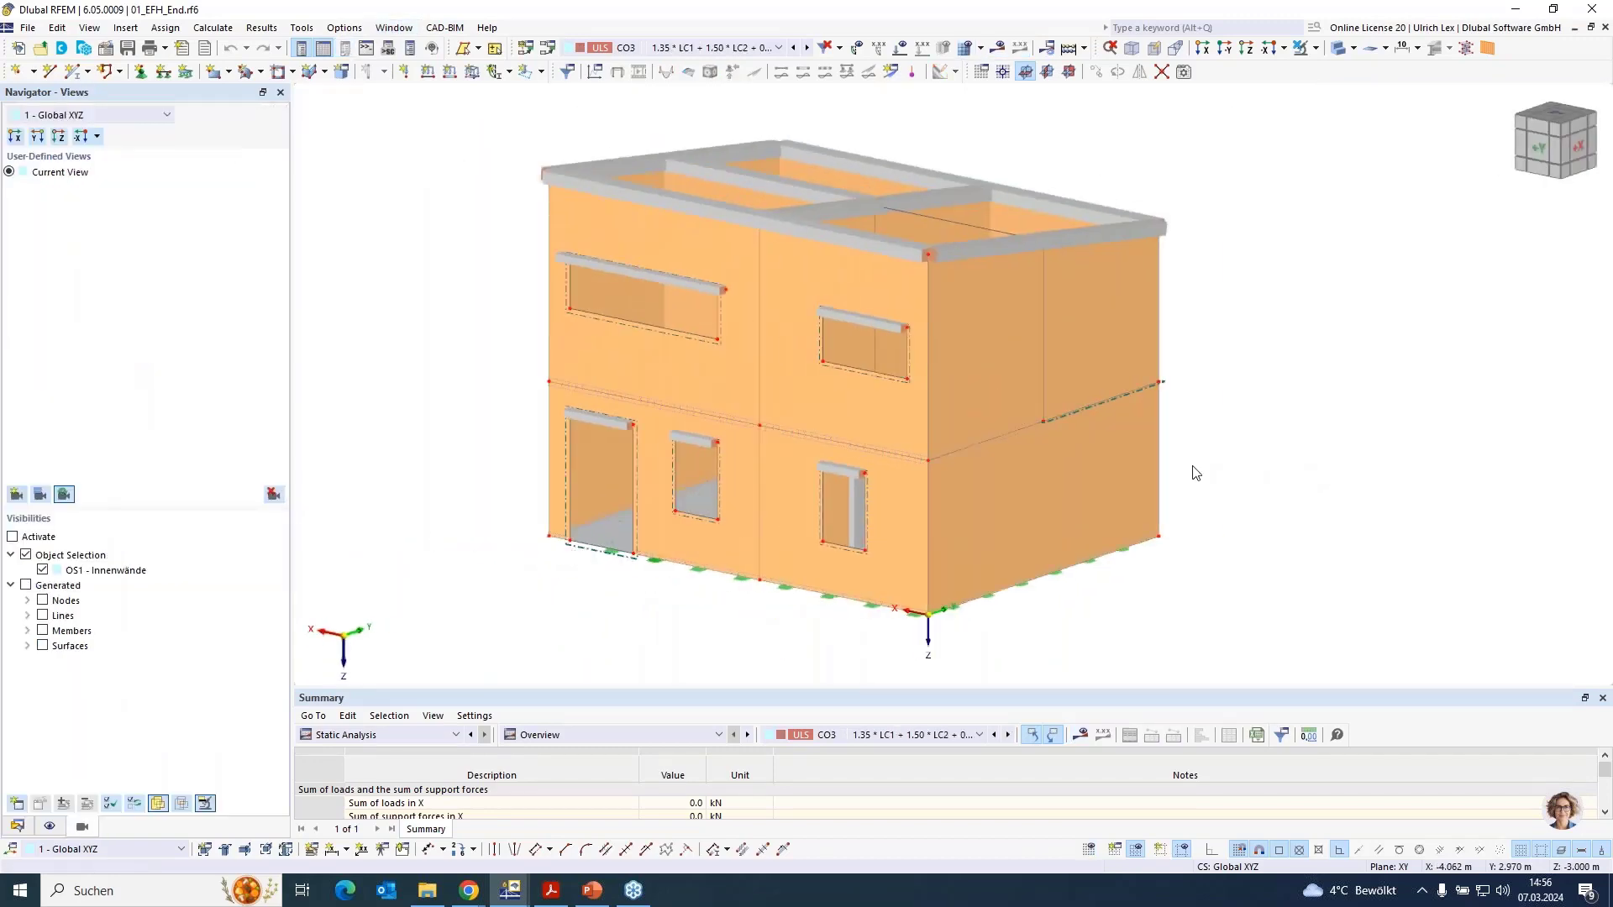
Display the CO3 results of the house and show the principal stresses σ2,+ on the surfaces
ctrl+middle_drag(1195, 469, 1245, 470)
right_drag(1245, 469, 1243, 467)
click(1240, 152)
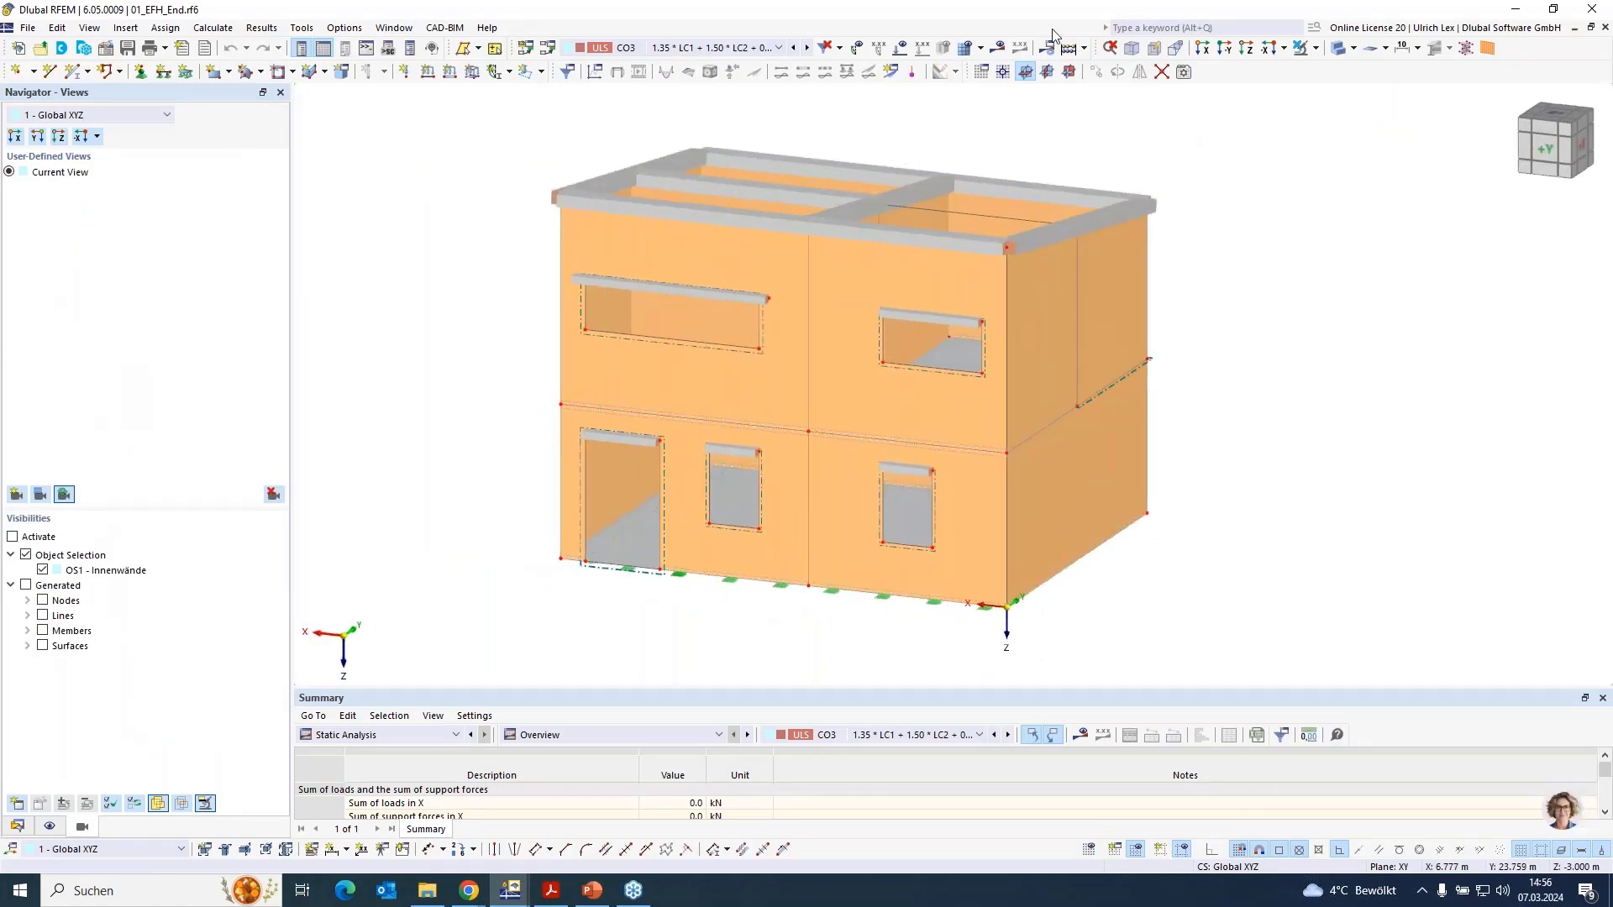
click(998, 48)
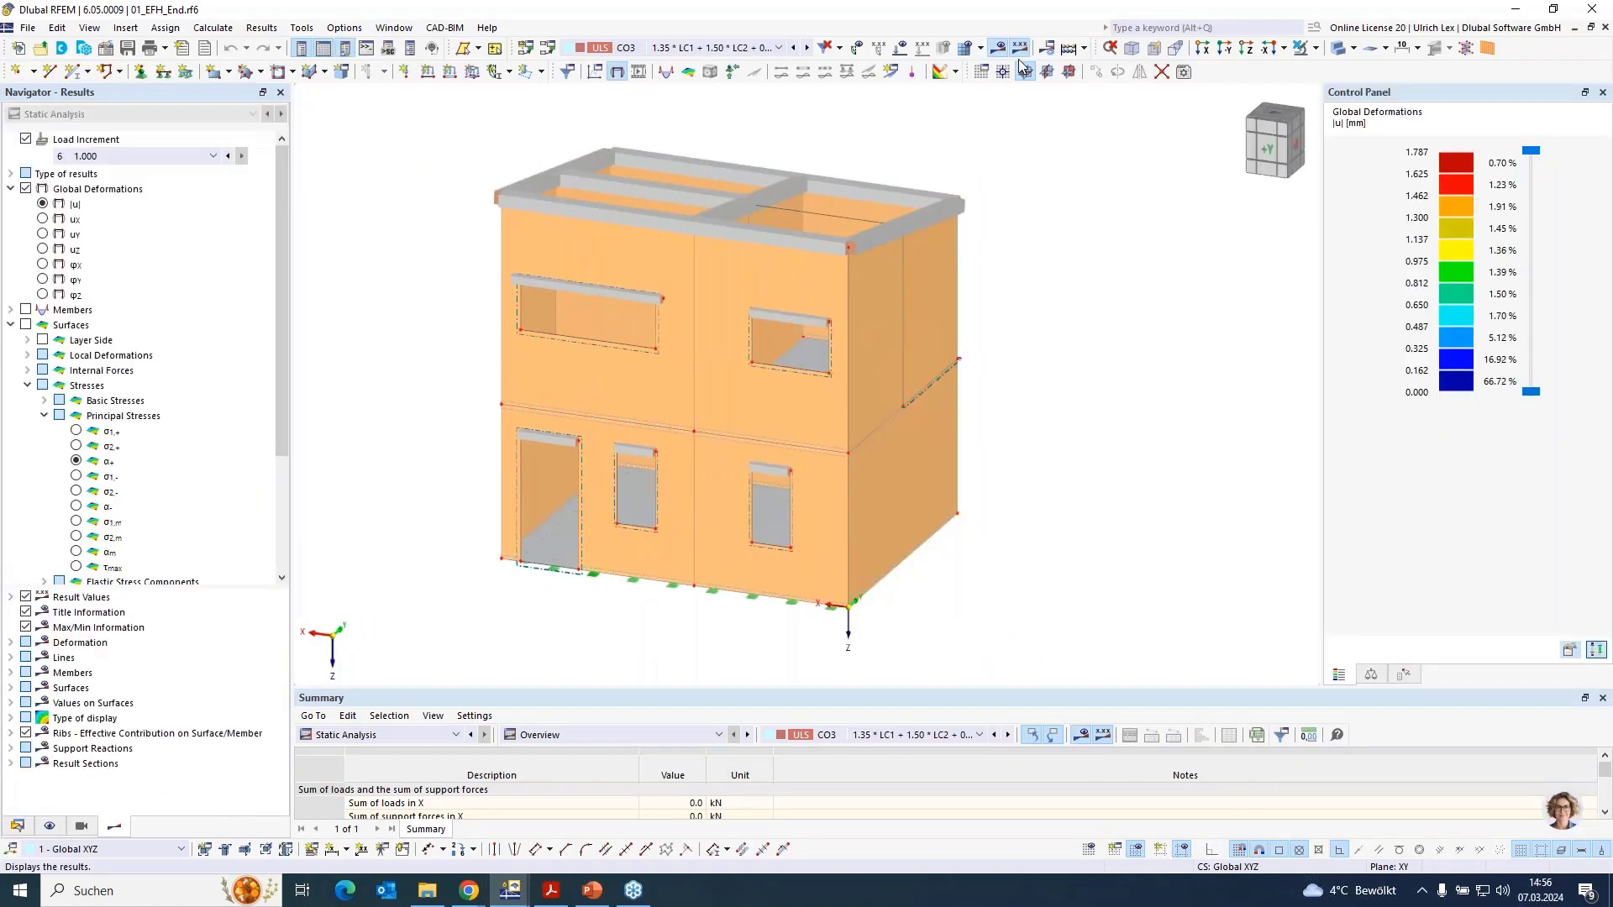
scroll(1218, 415, down, 1)
scroll(256, 488, down, 4)
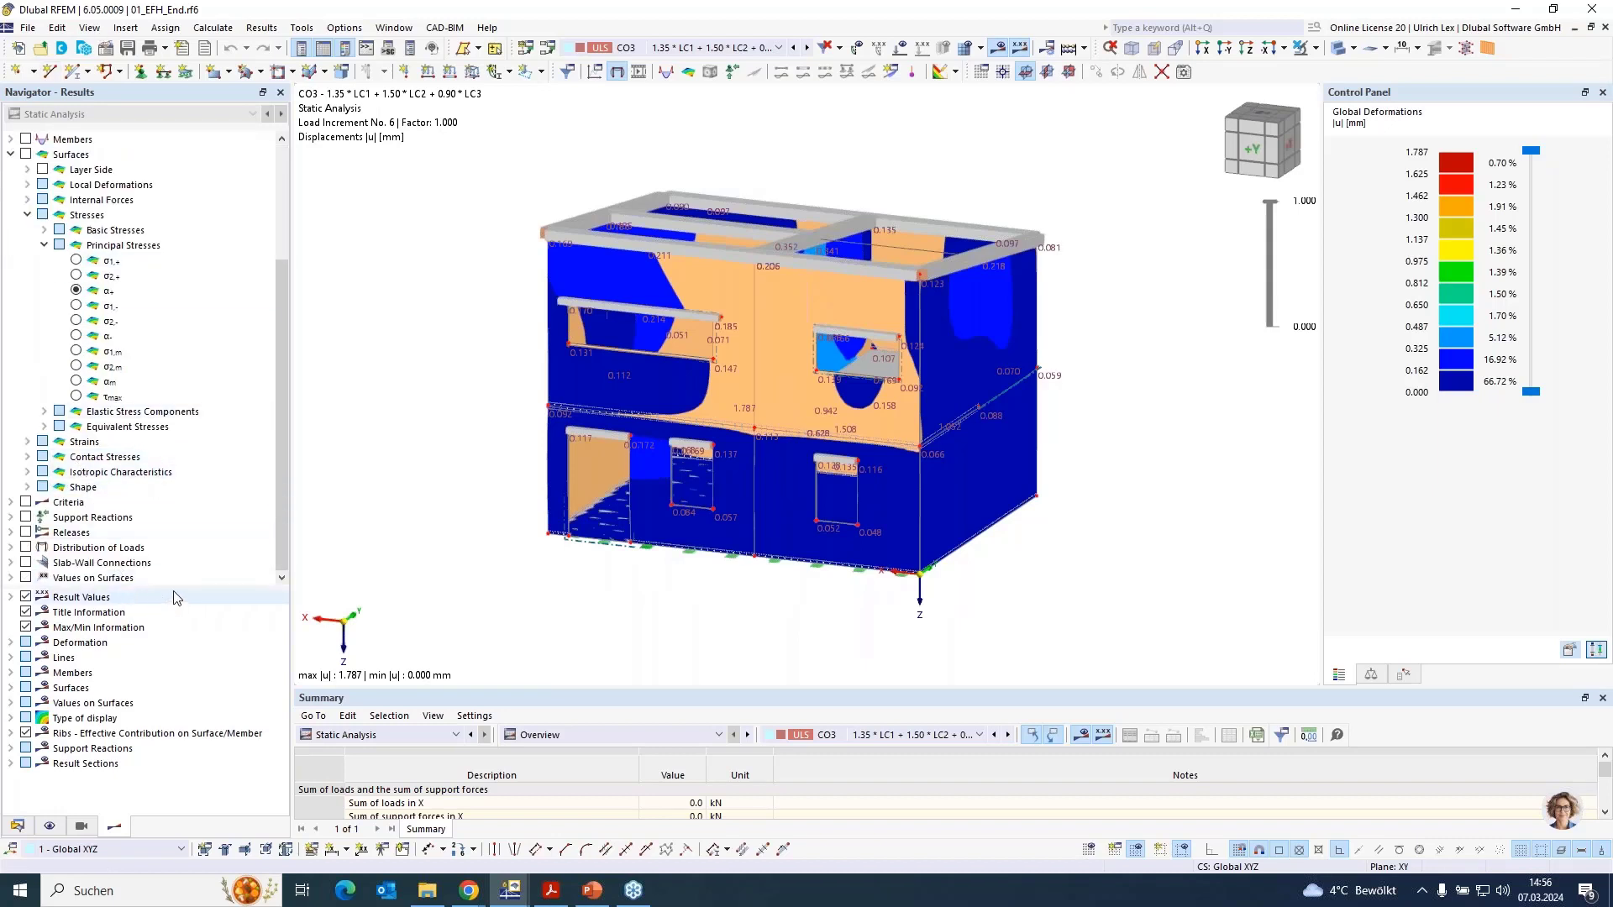
scroll(159, 483, up, 1)
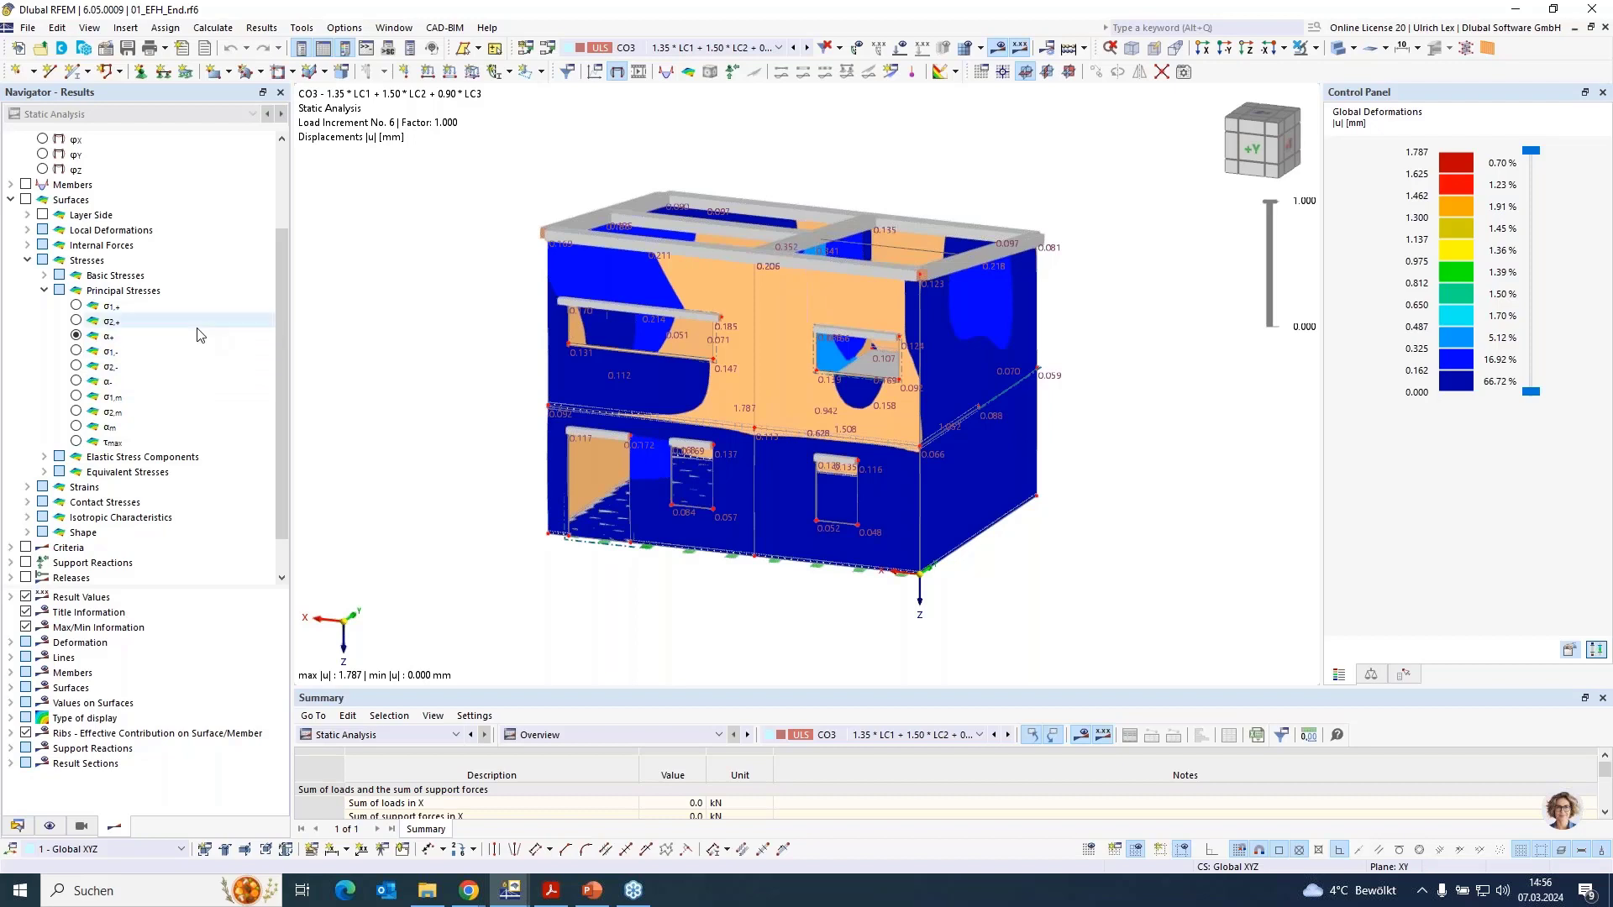
click(81, 307)
click(109, 322)
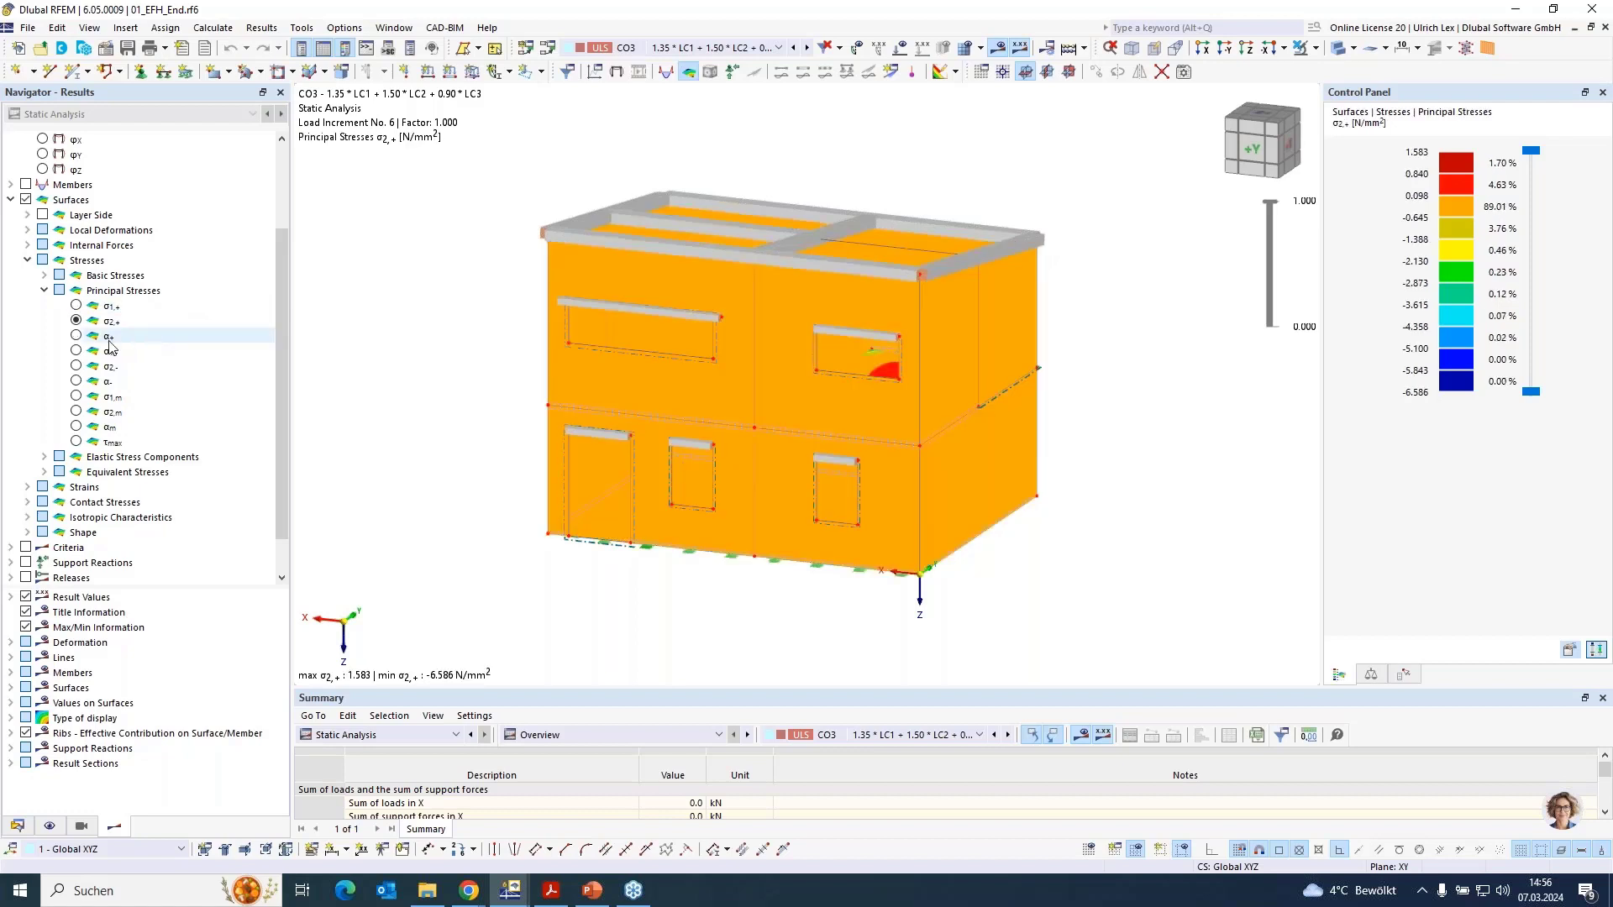
Expand the surface strain results down to the principal total strains and look through the available strain types
scroll(144, 359, down, 1)
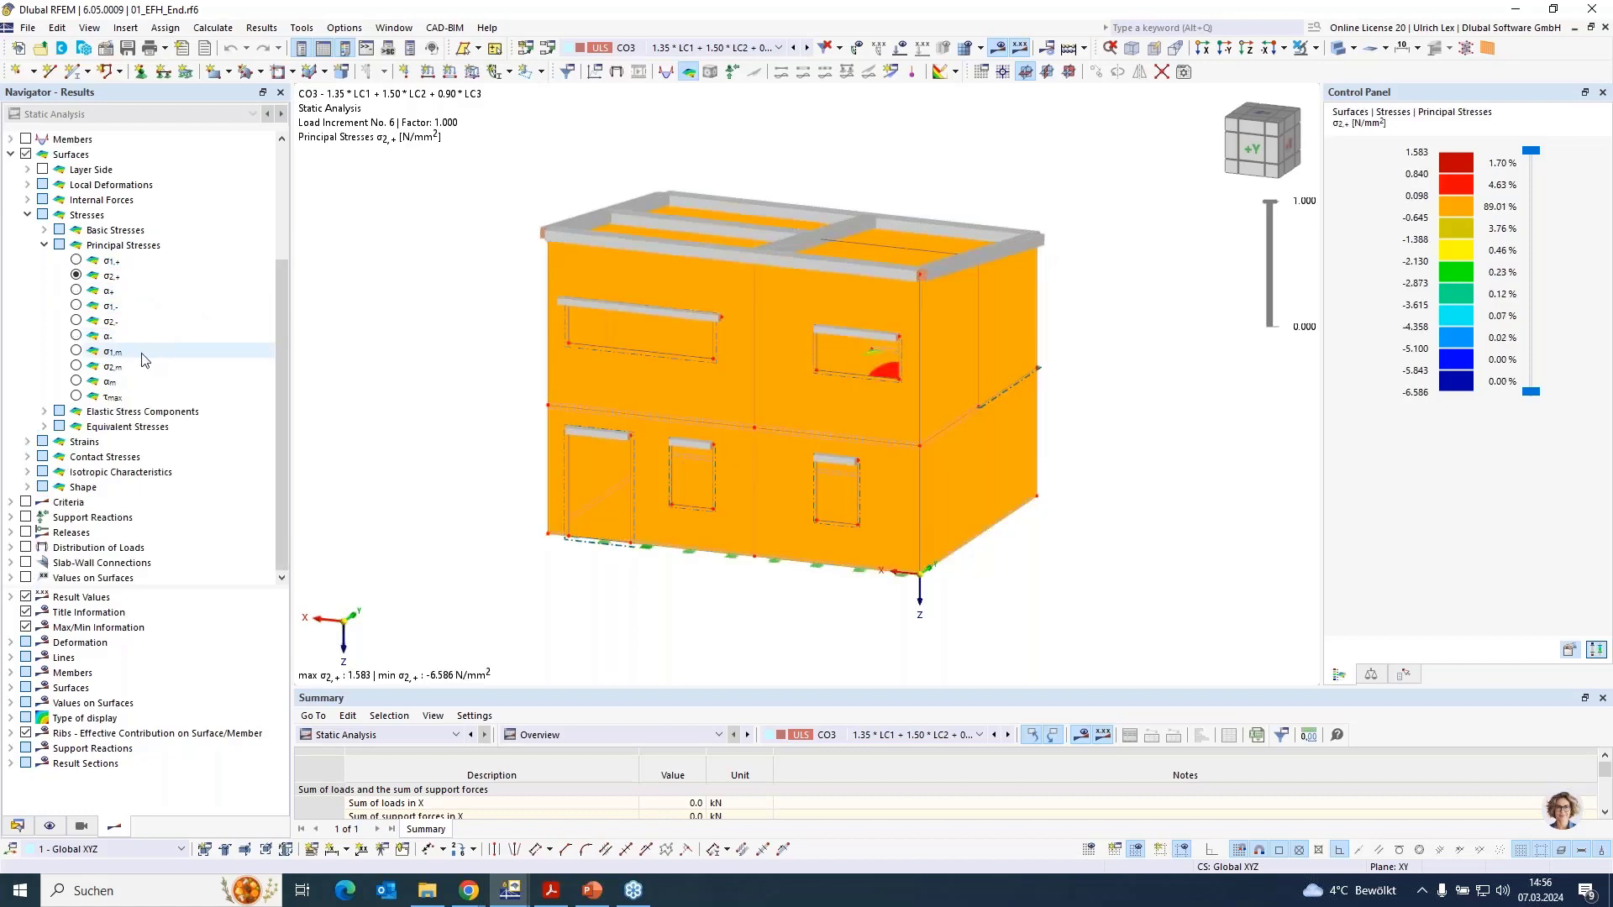
click(28, 443)
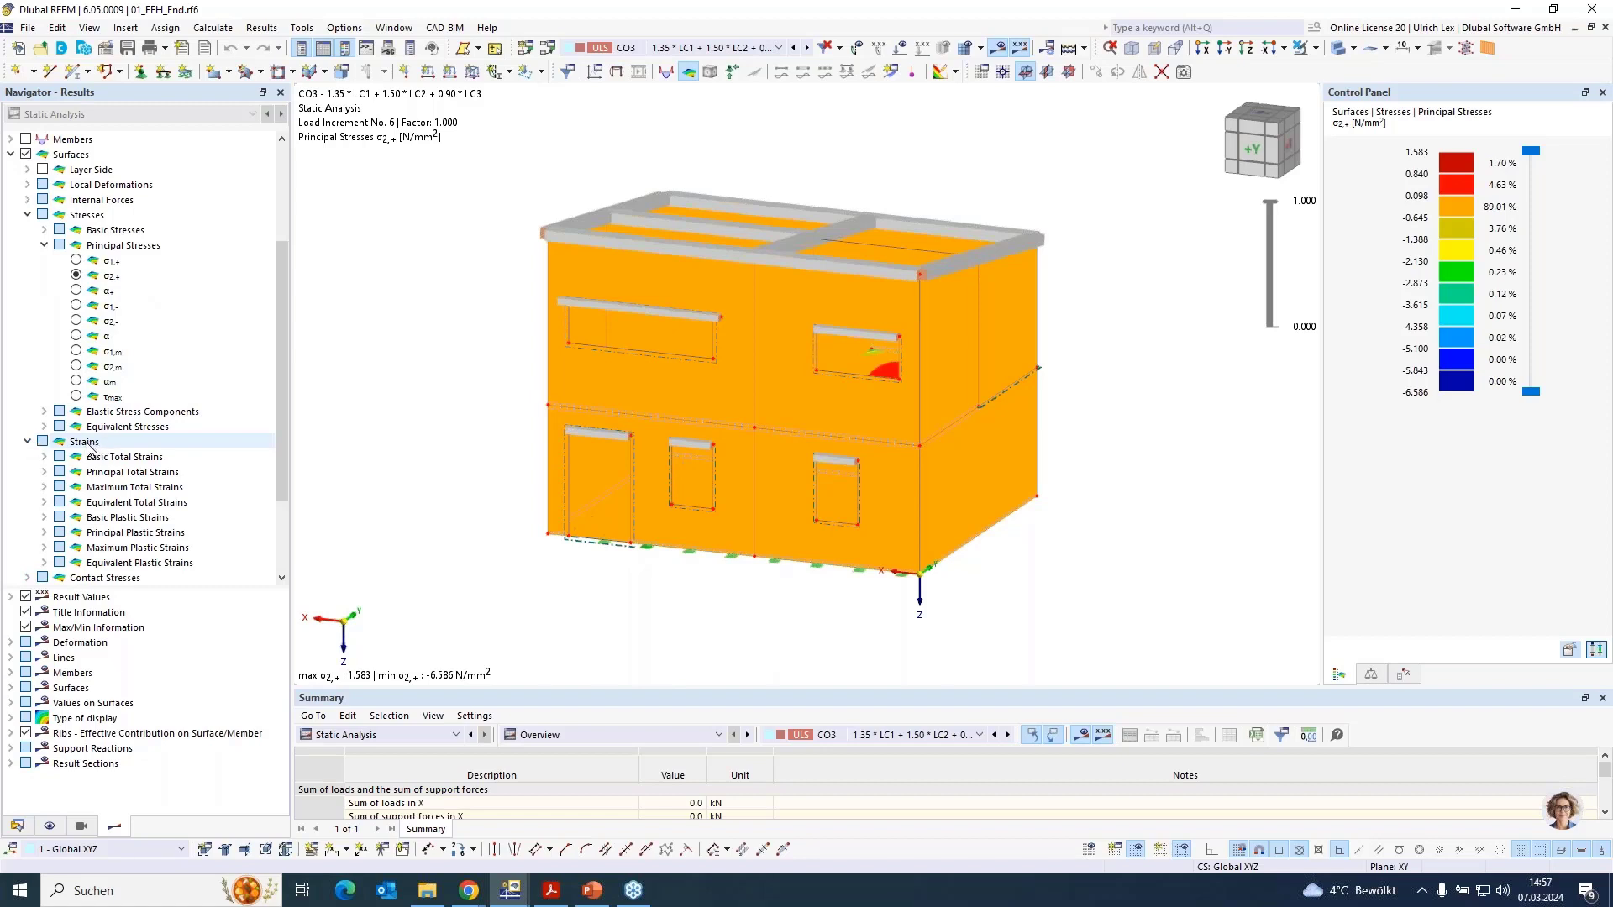
click(44, 473)
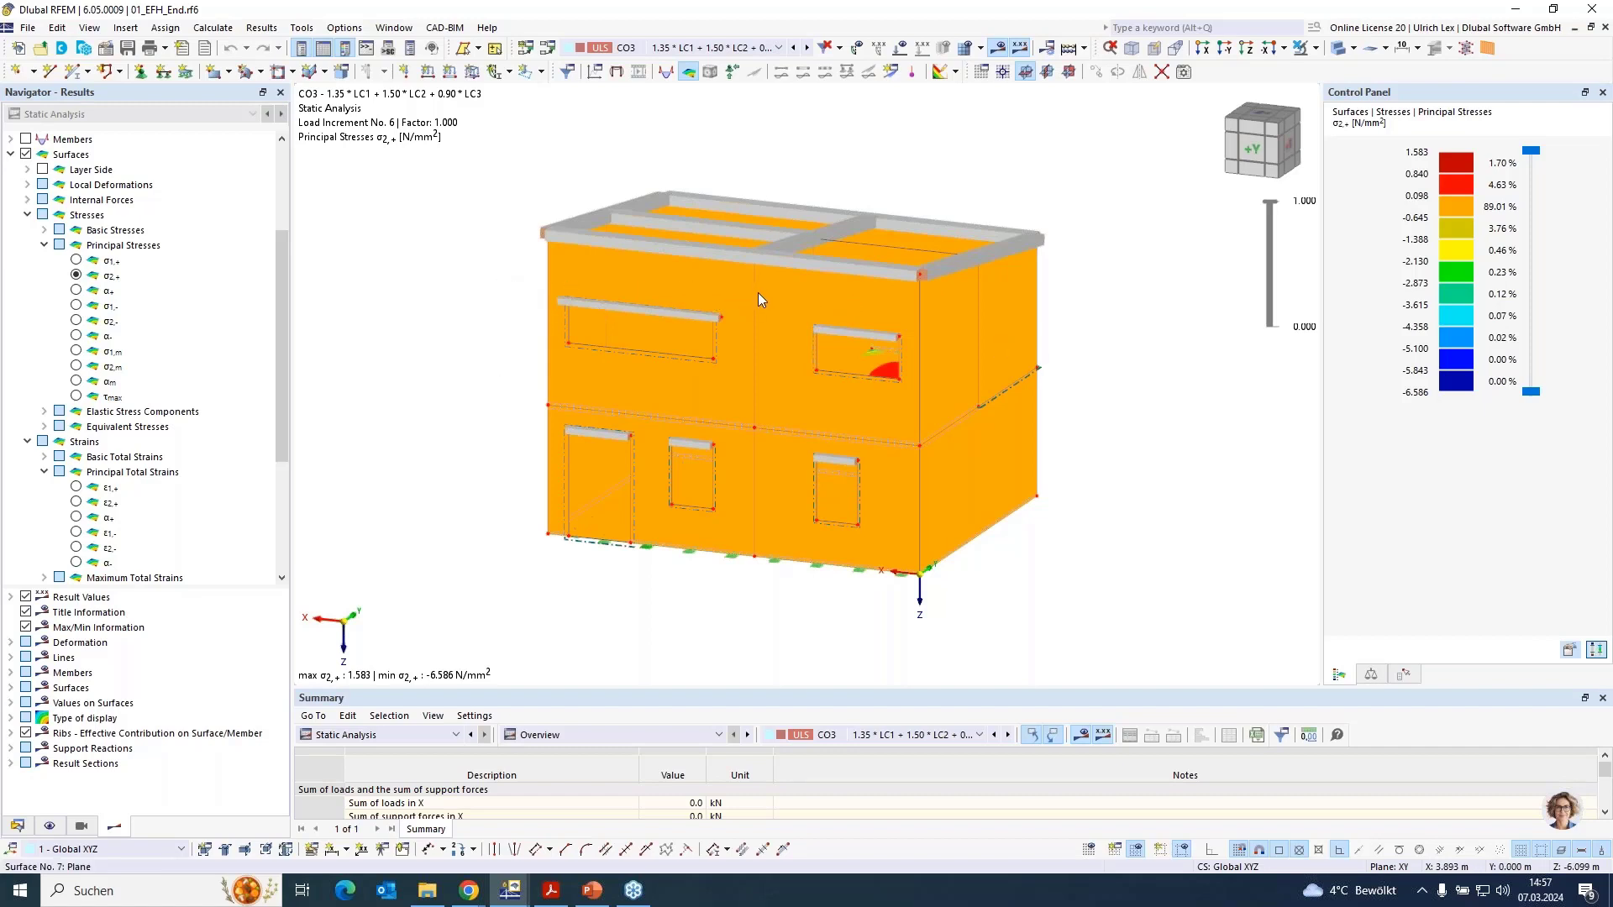
scroll(131, 433, down, 1)
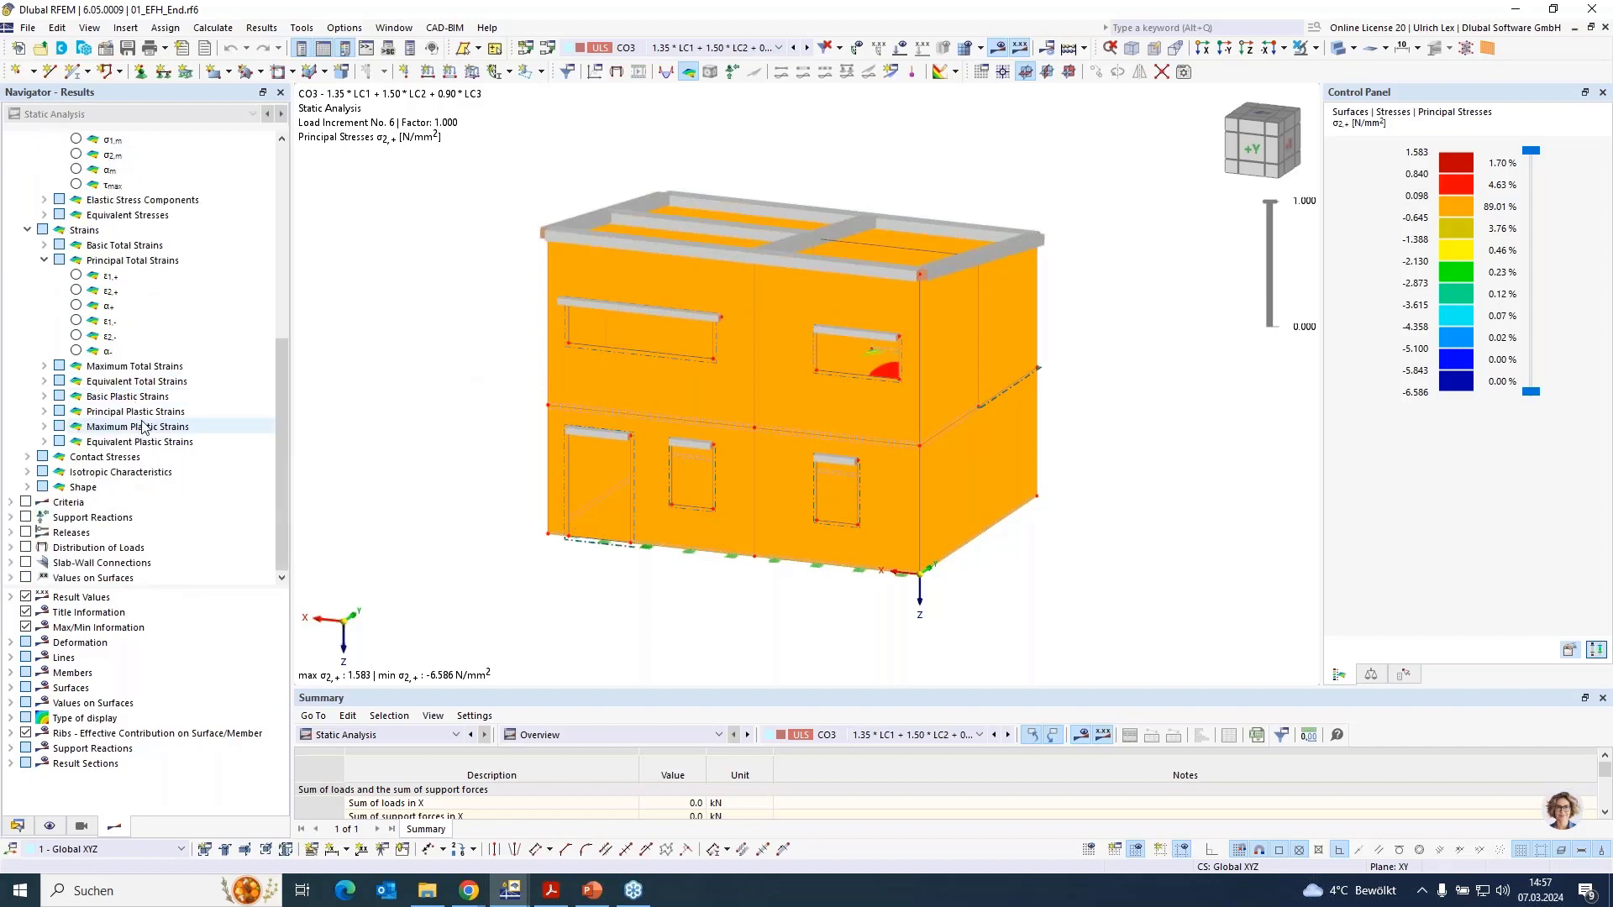
scroll(132, 433, down, 4)
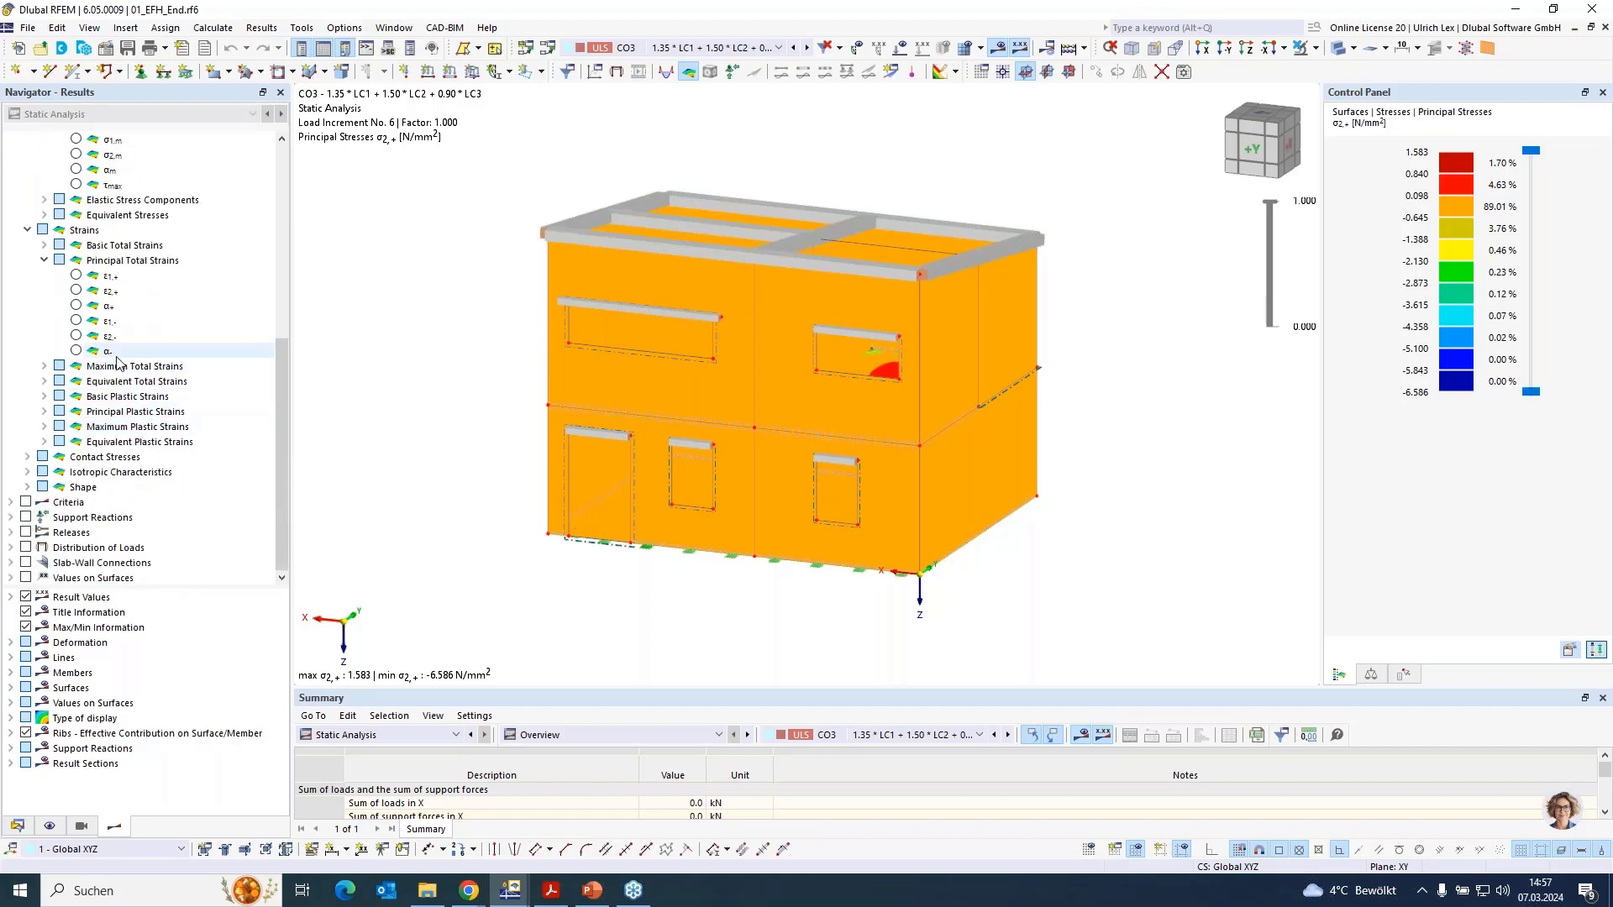
Show the nonlinearity rate ηpl criterion and examine the plastified wall zones from above and from the side
click(27, 503)
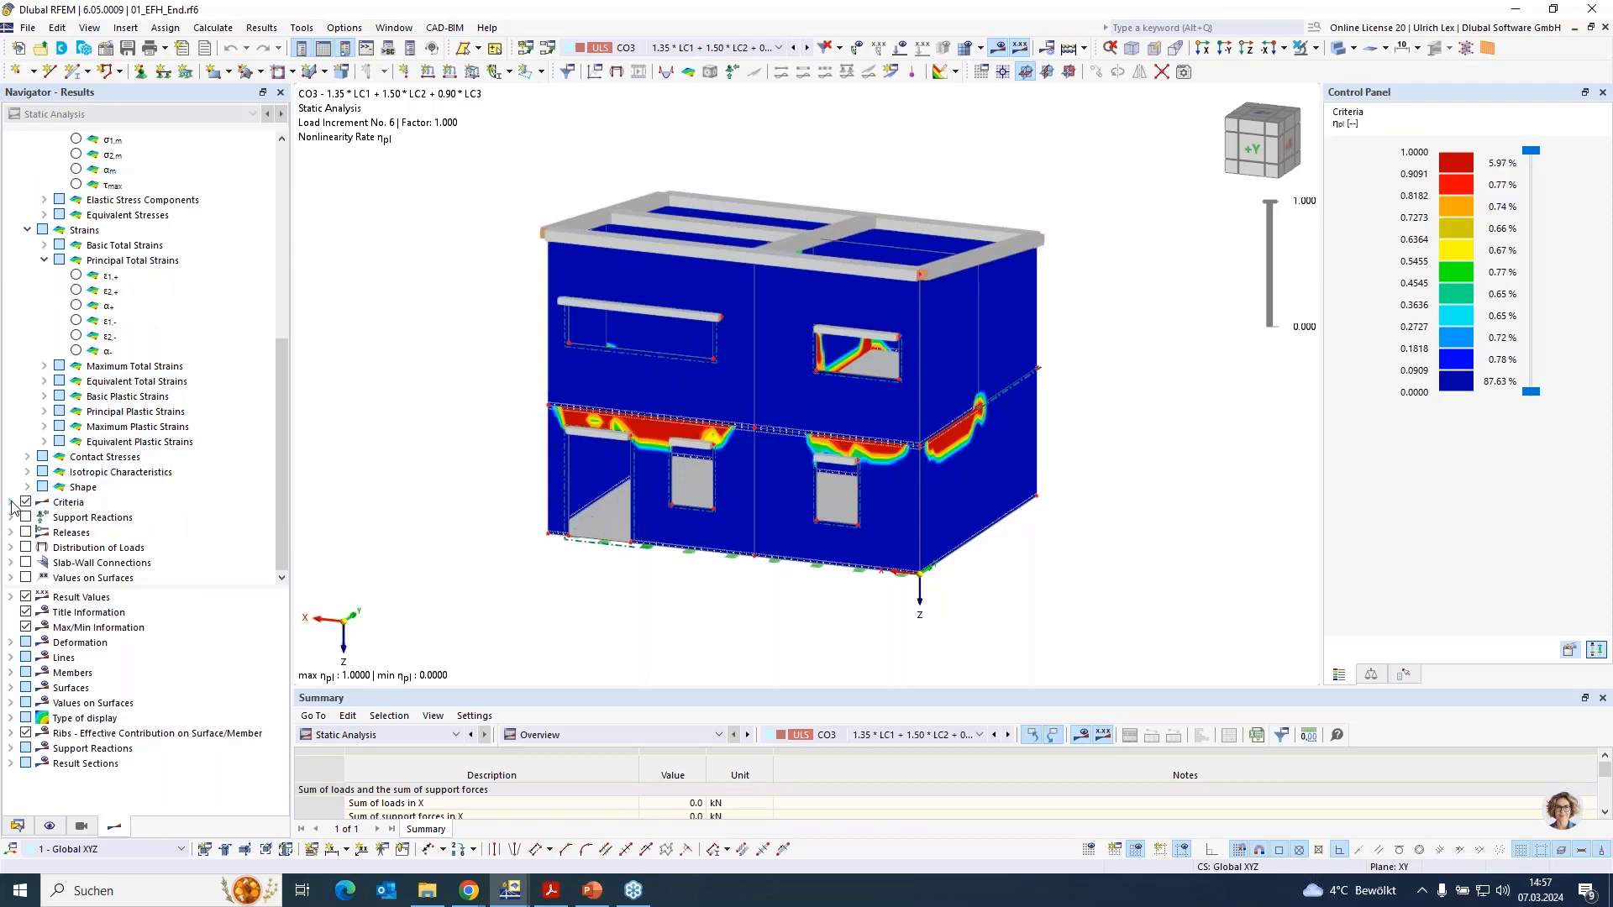
click(11, 502)
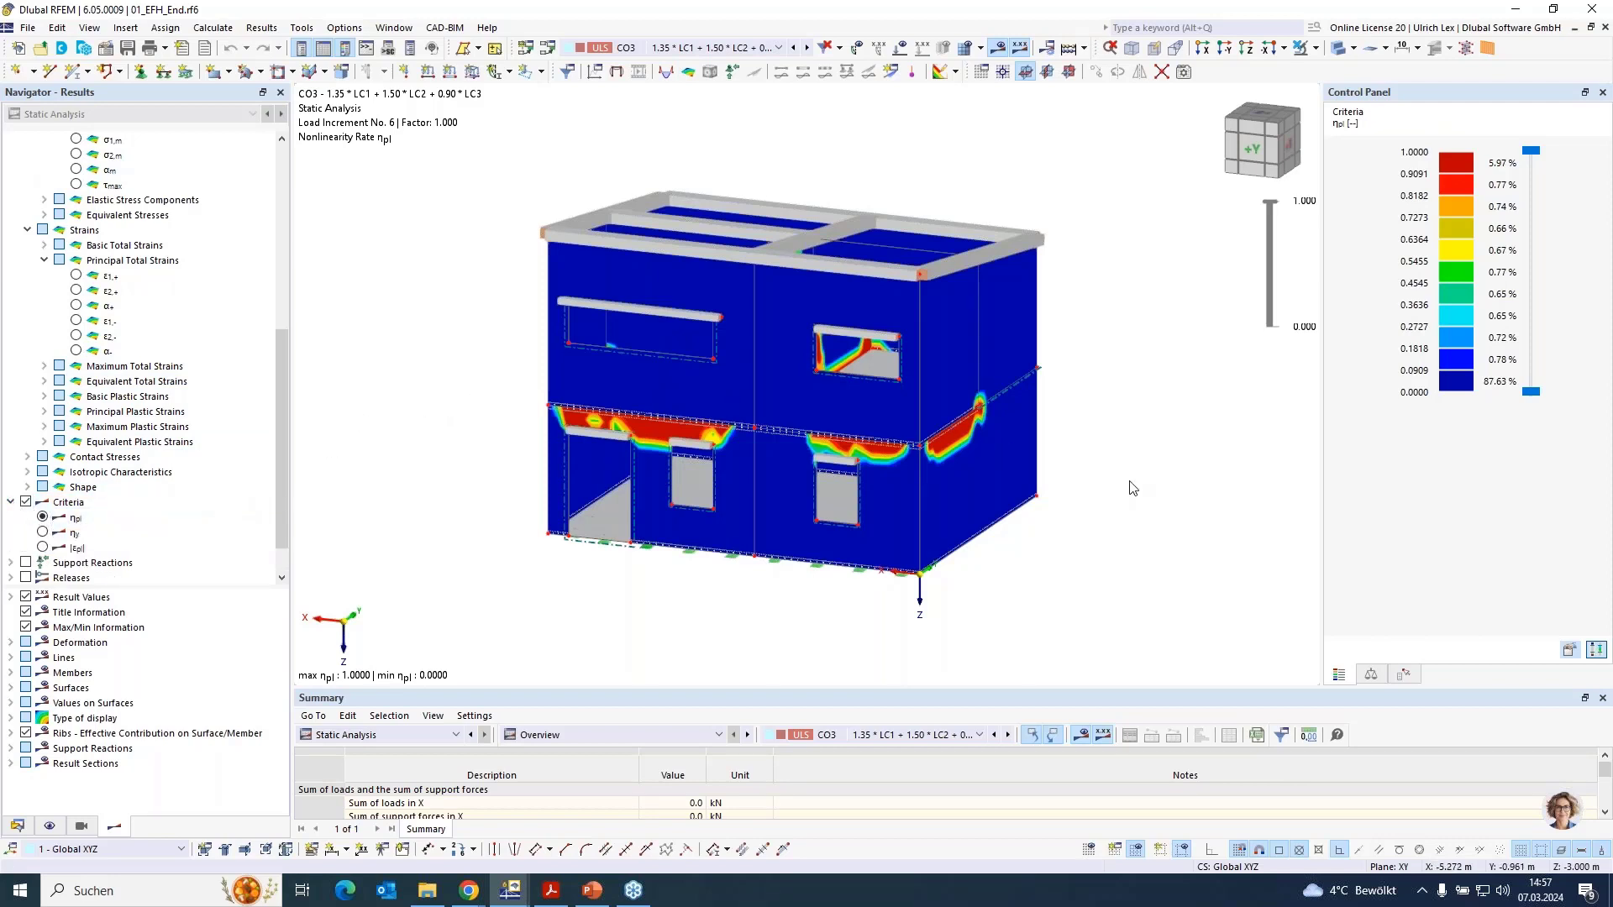
ctrl+middle_drag(1166, 469, 1112, 538)
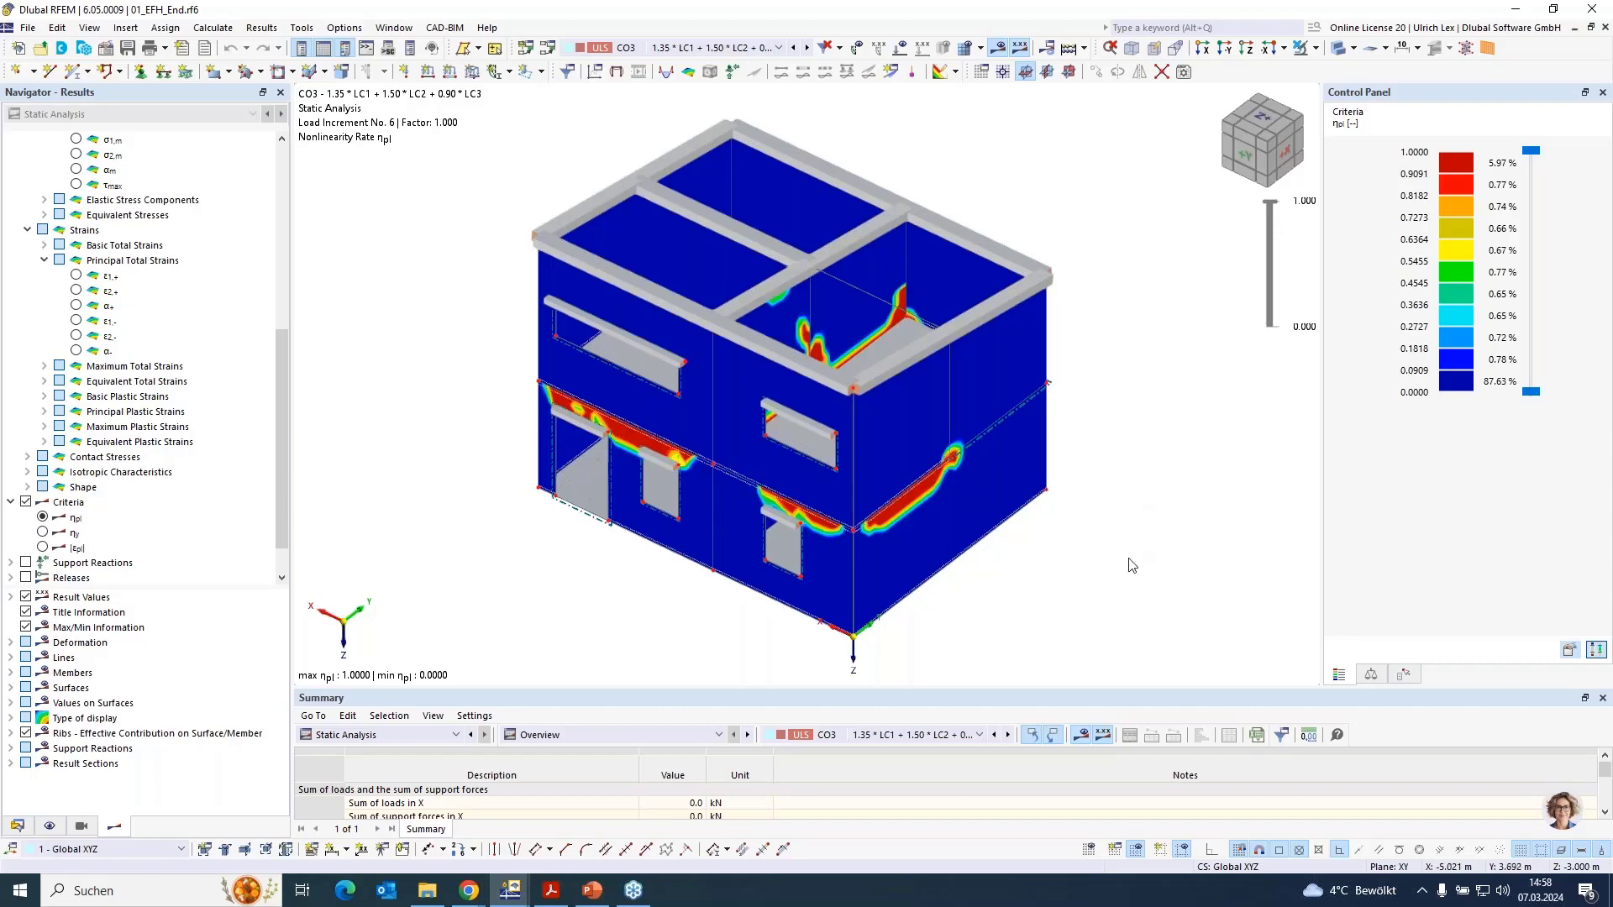
ctrl+middle_drag(1089, 589, 1149, 469)
scroll(198, 479, down, 1)
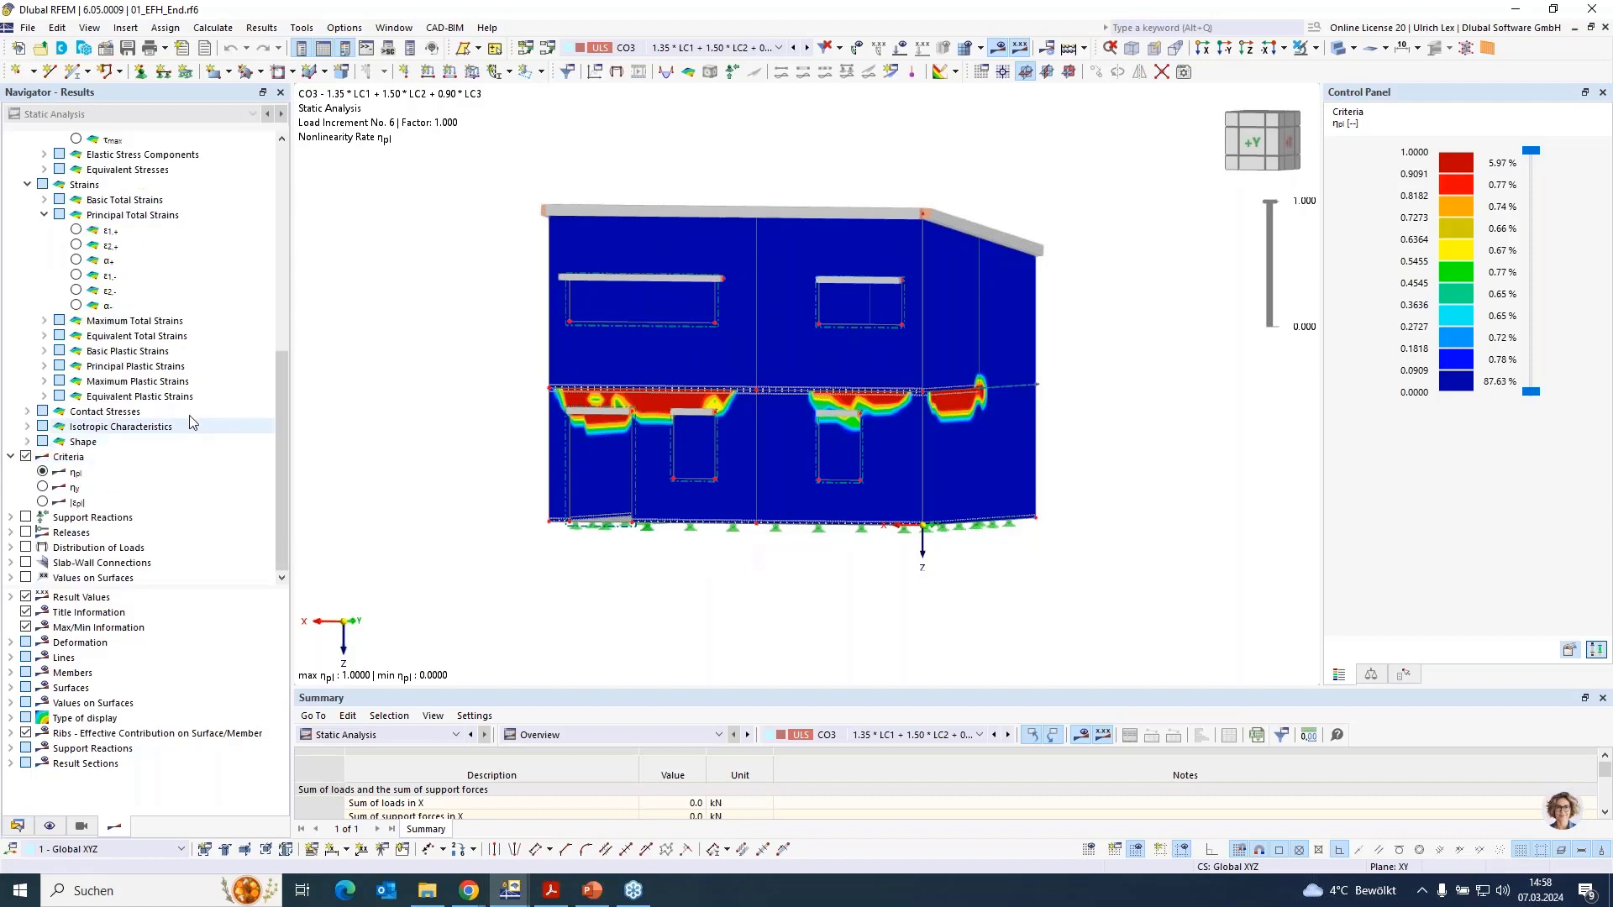
Open printout report 1, declining the automatic backup, and look through its cover, contents and material pages
click(17, 826)
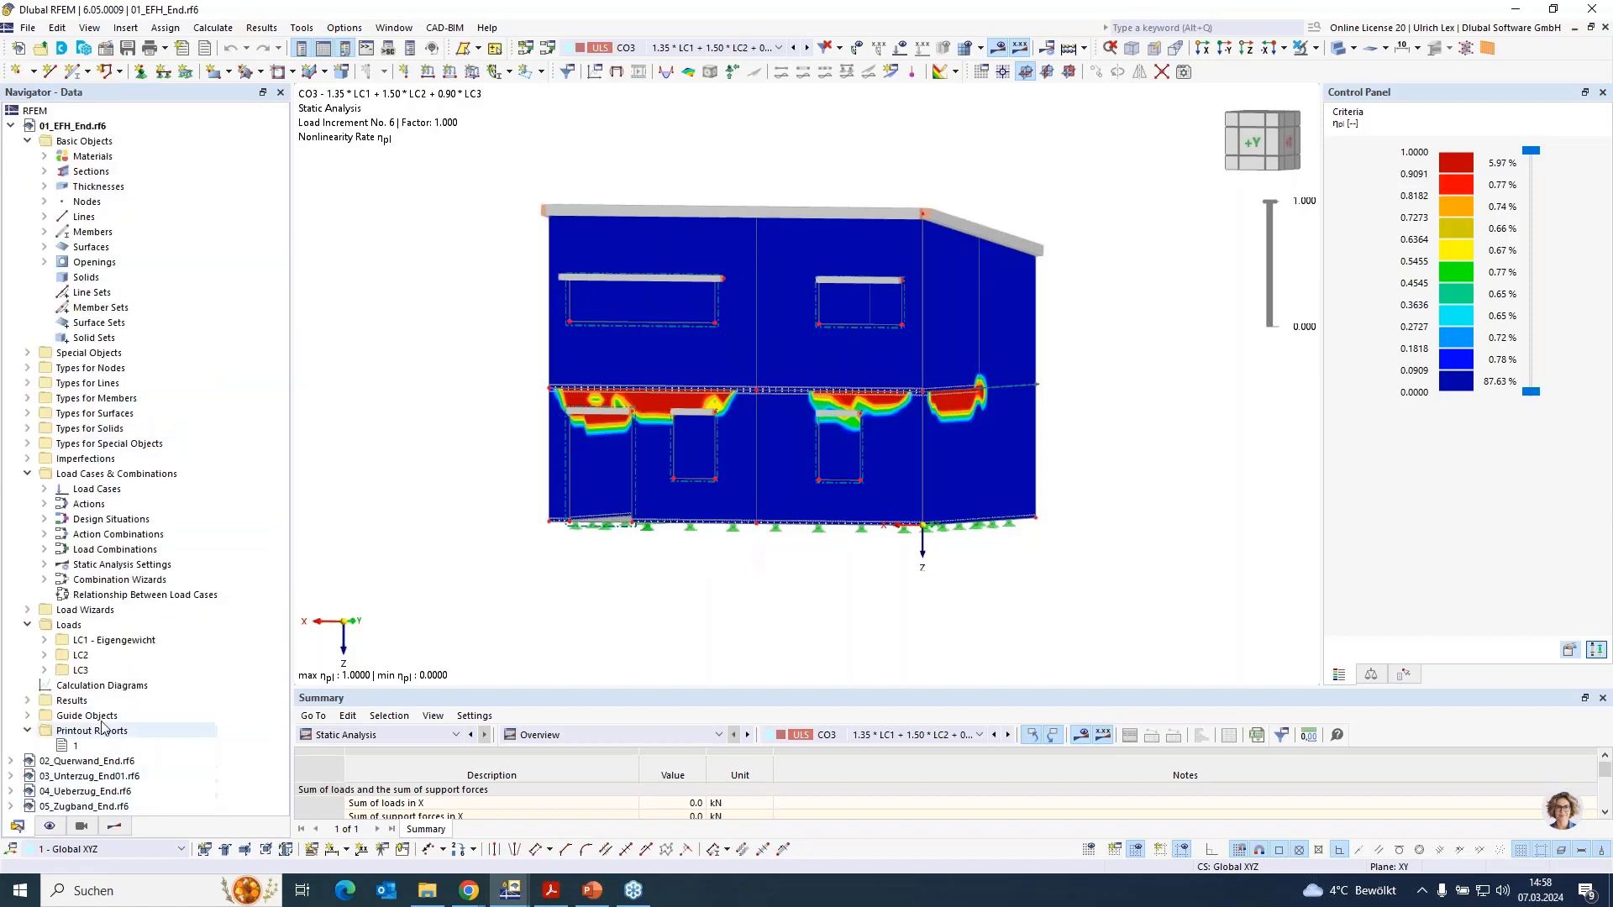
click(65, 748)
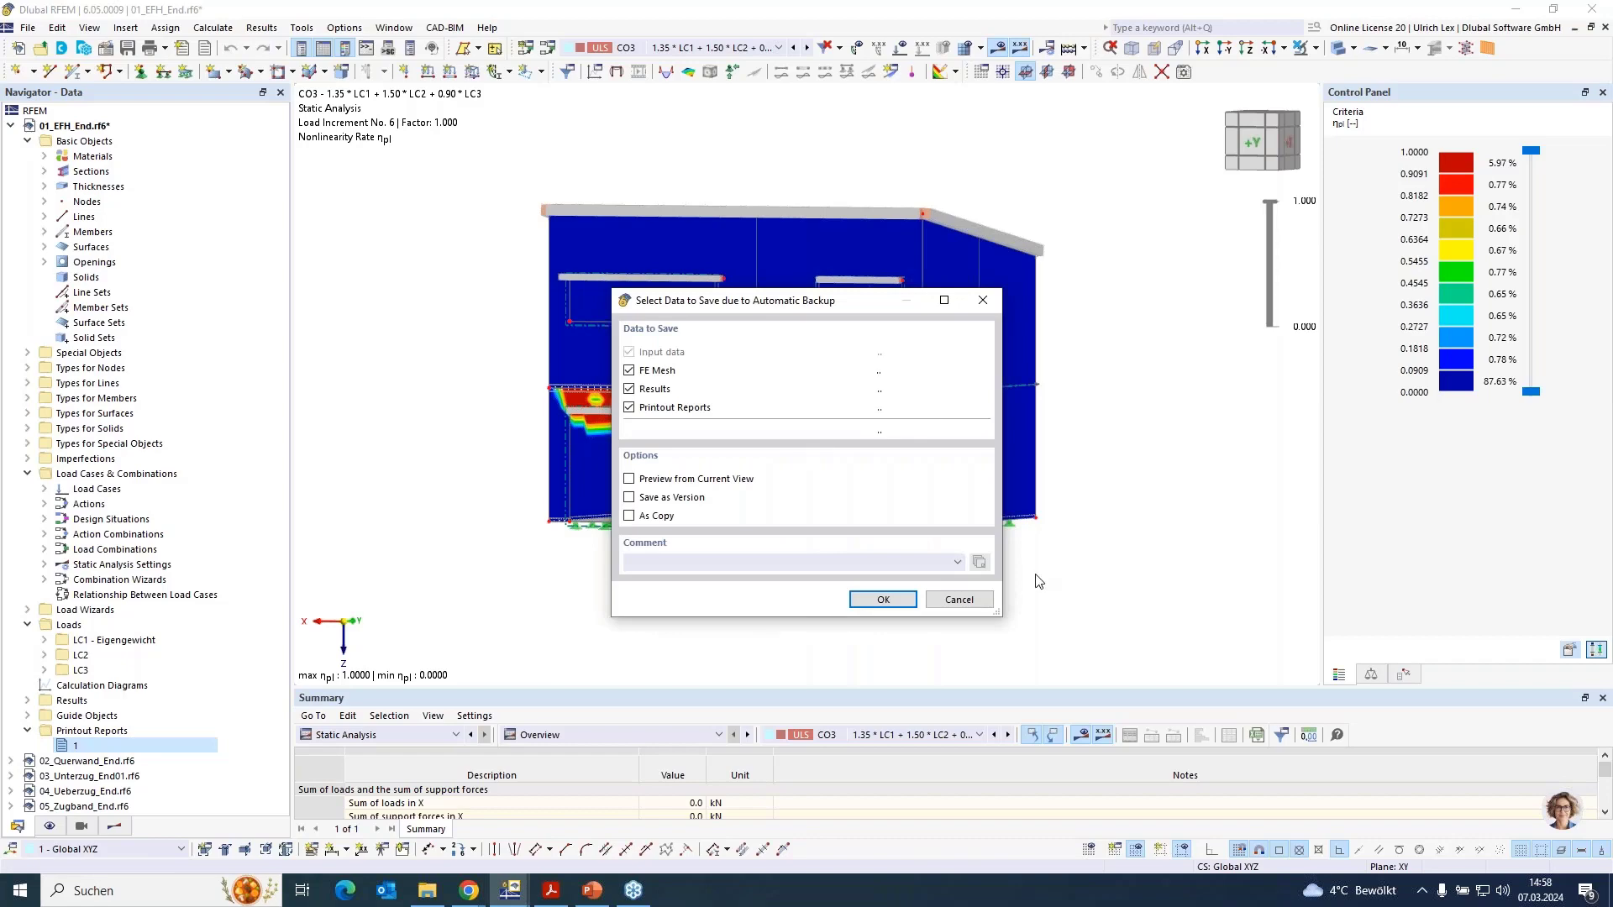
click(975, 600)
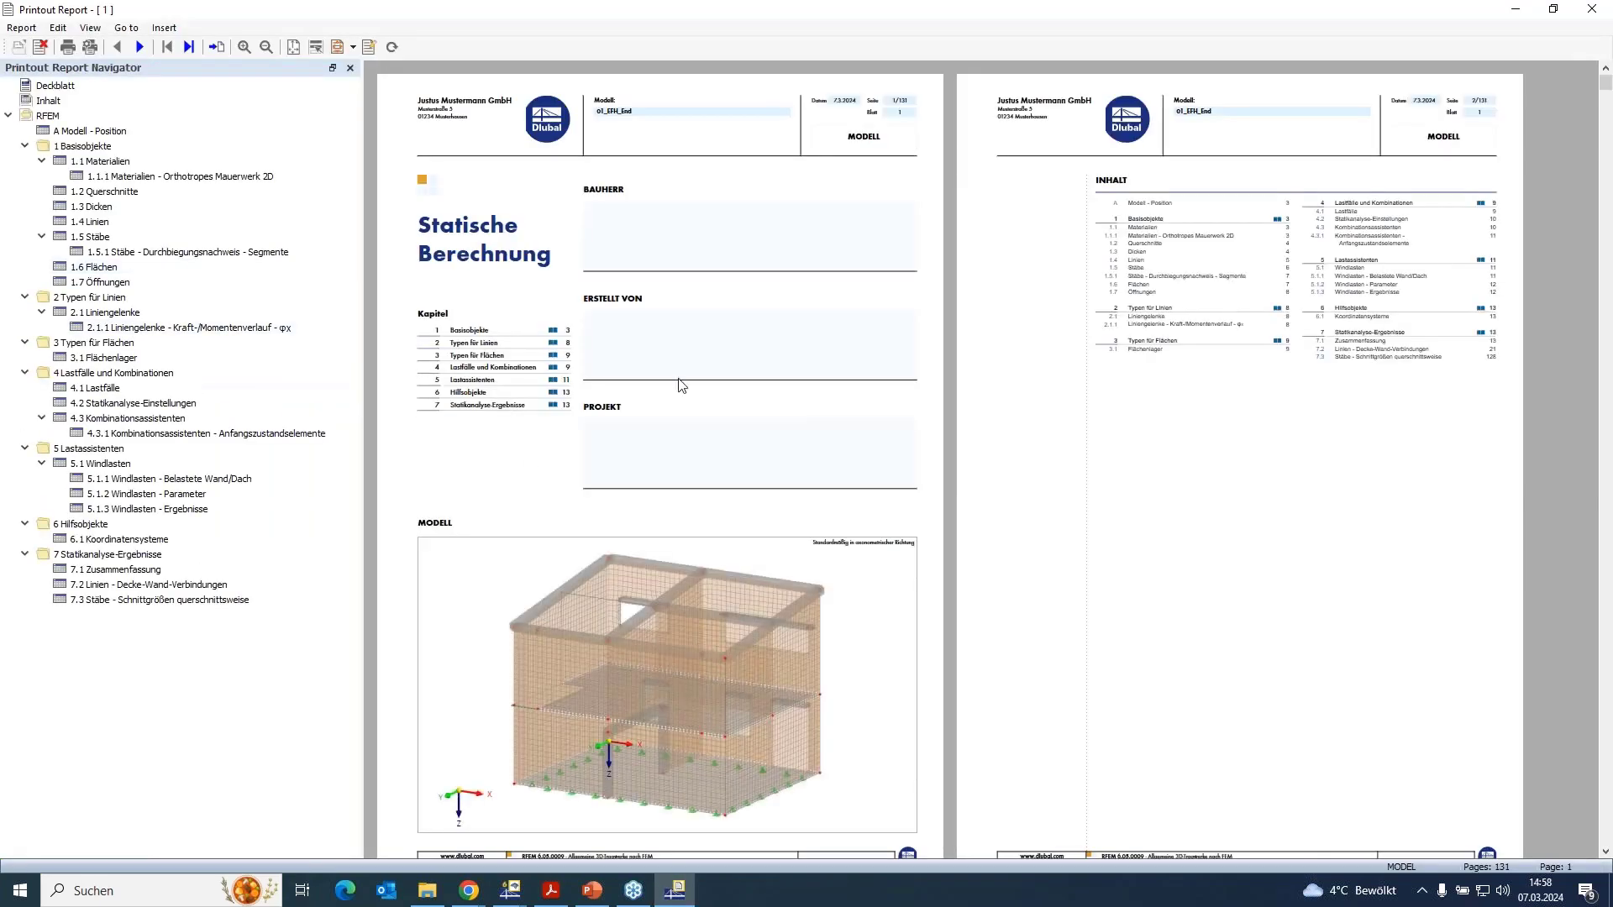
scroll(832, 395, down, 7)
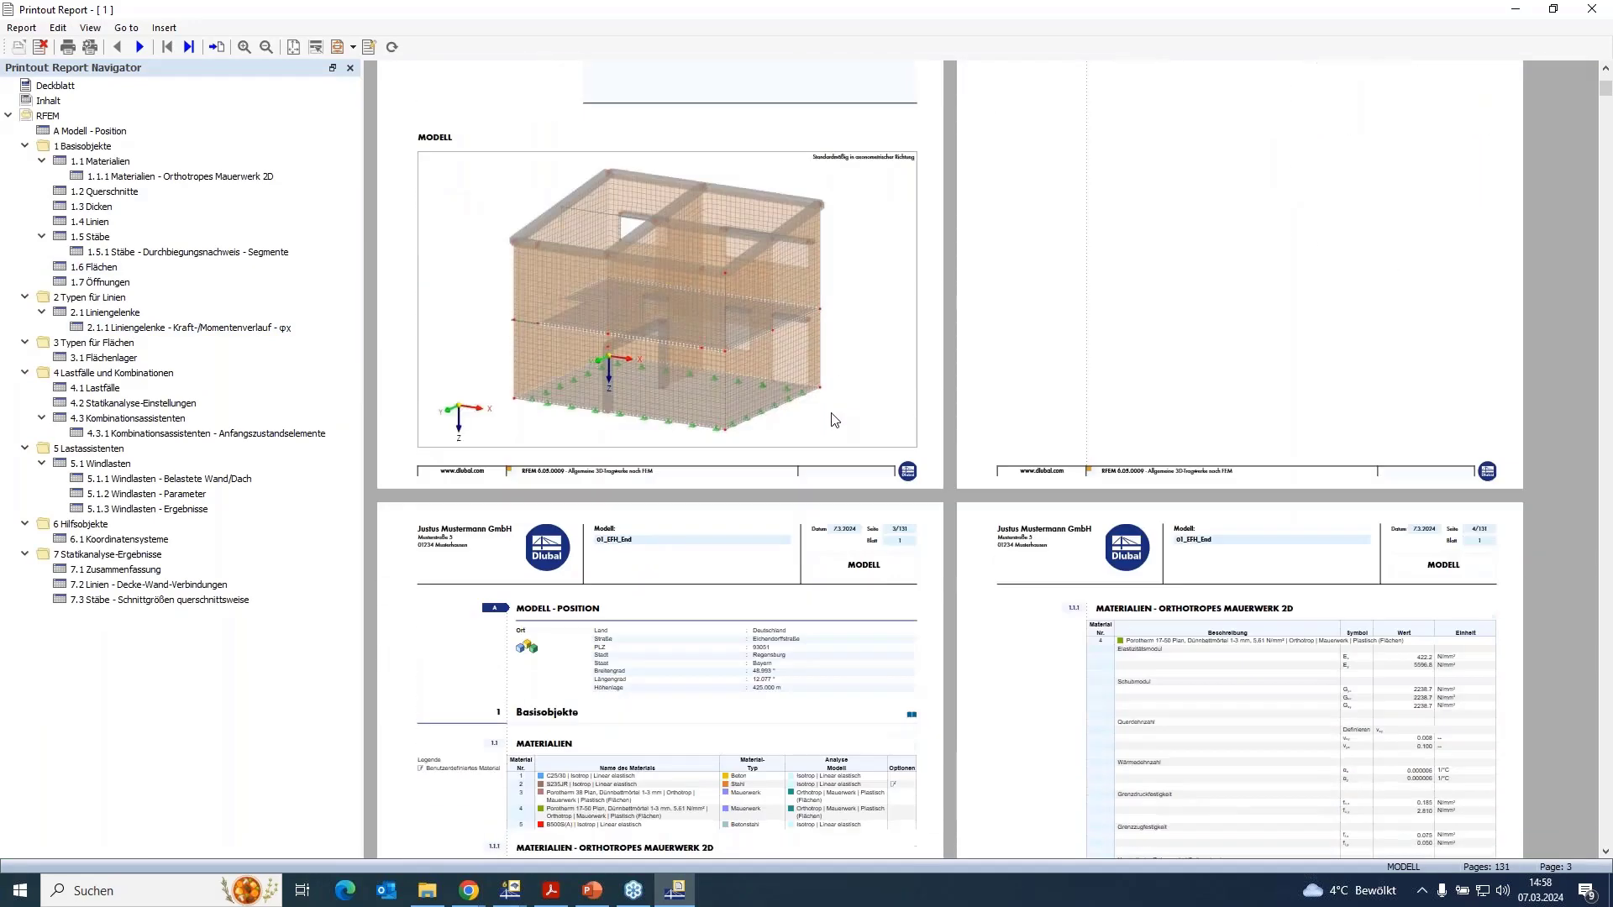
scroll(830, 424, down, 4)
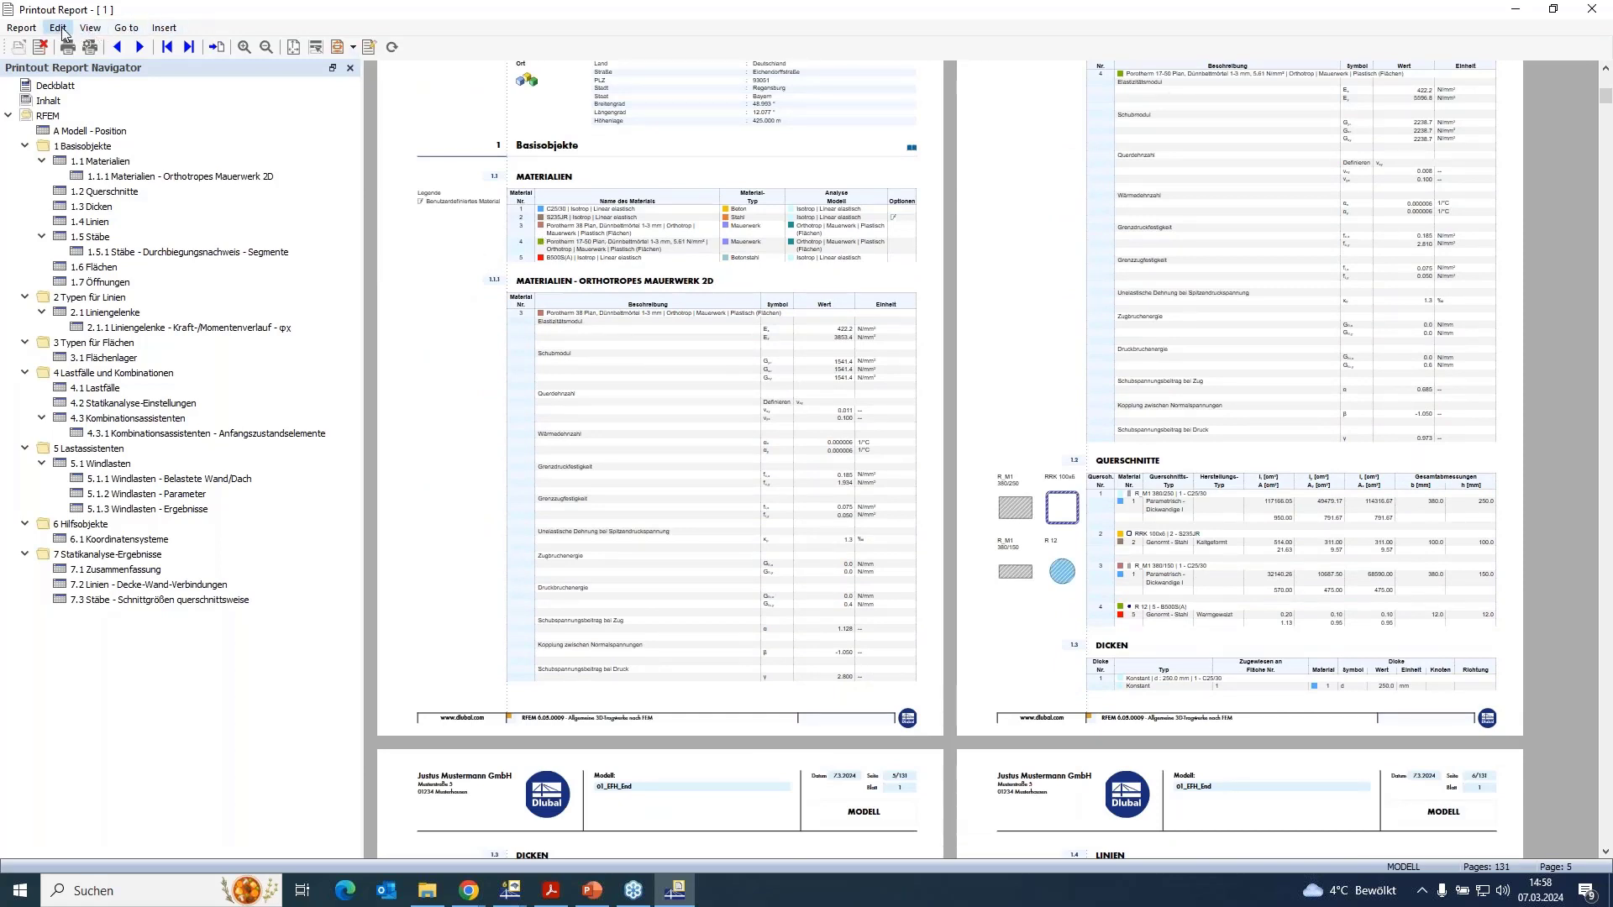
Set the printout report's language to English
click(88, 28)
mouse_move(33, 31)
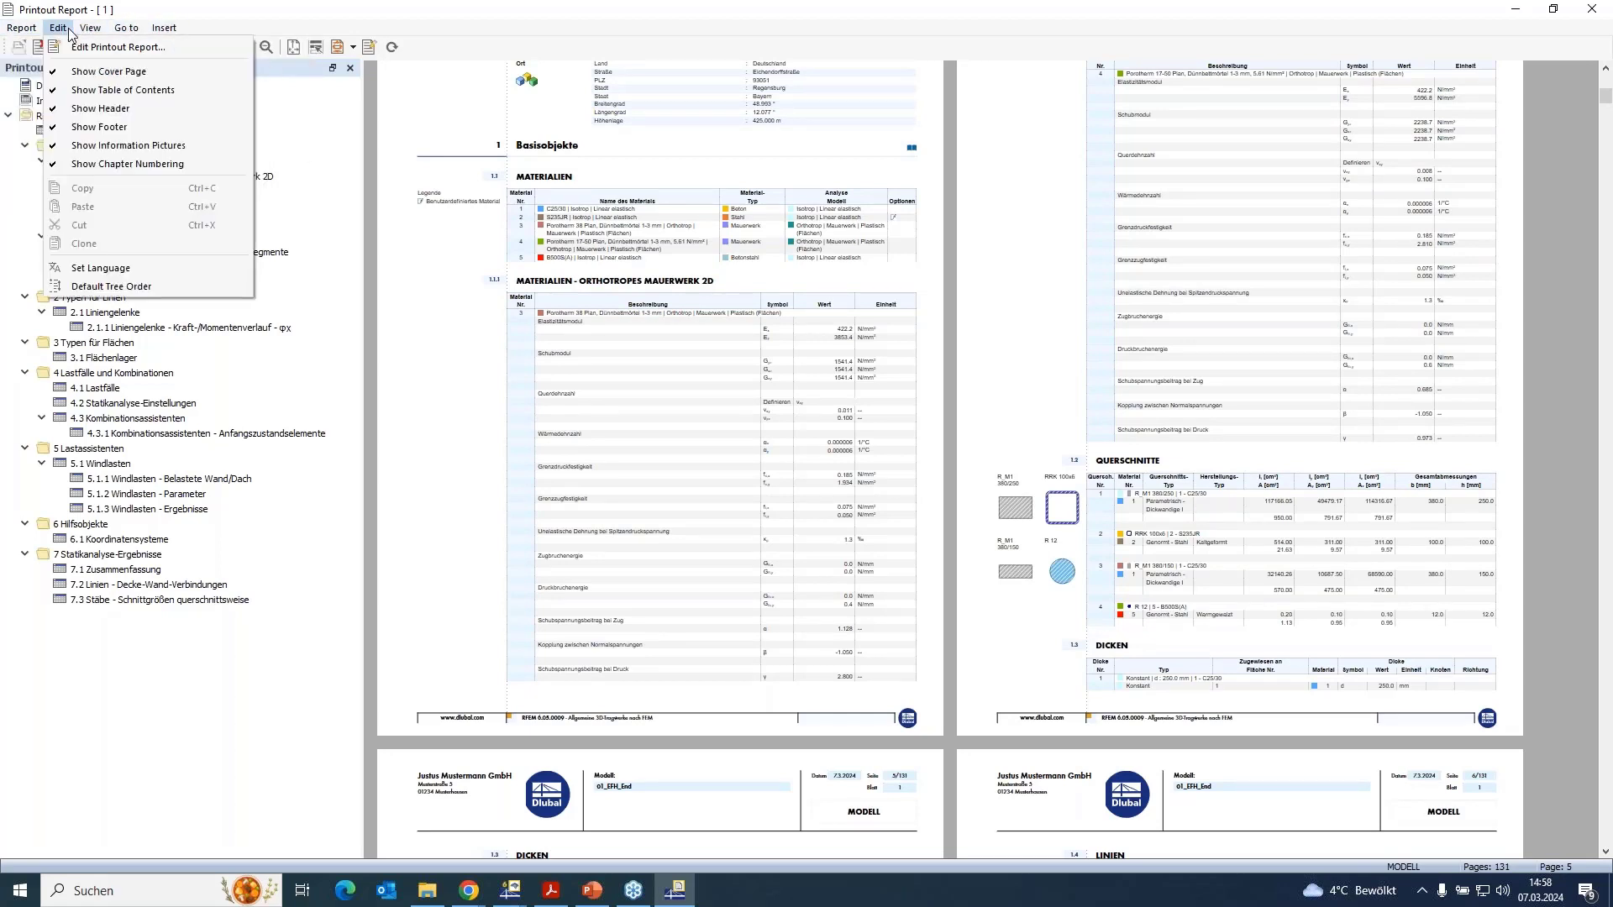
mouse_move(119, 33)
click(101, 268)
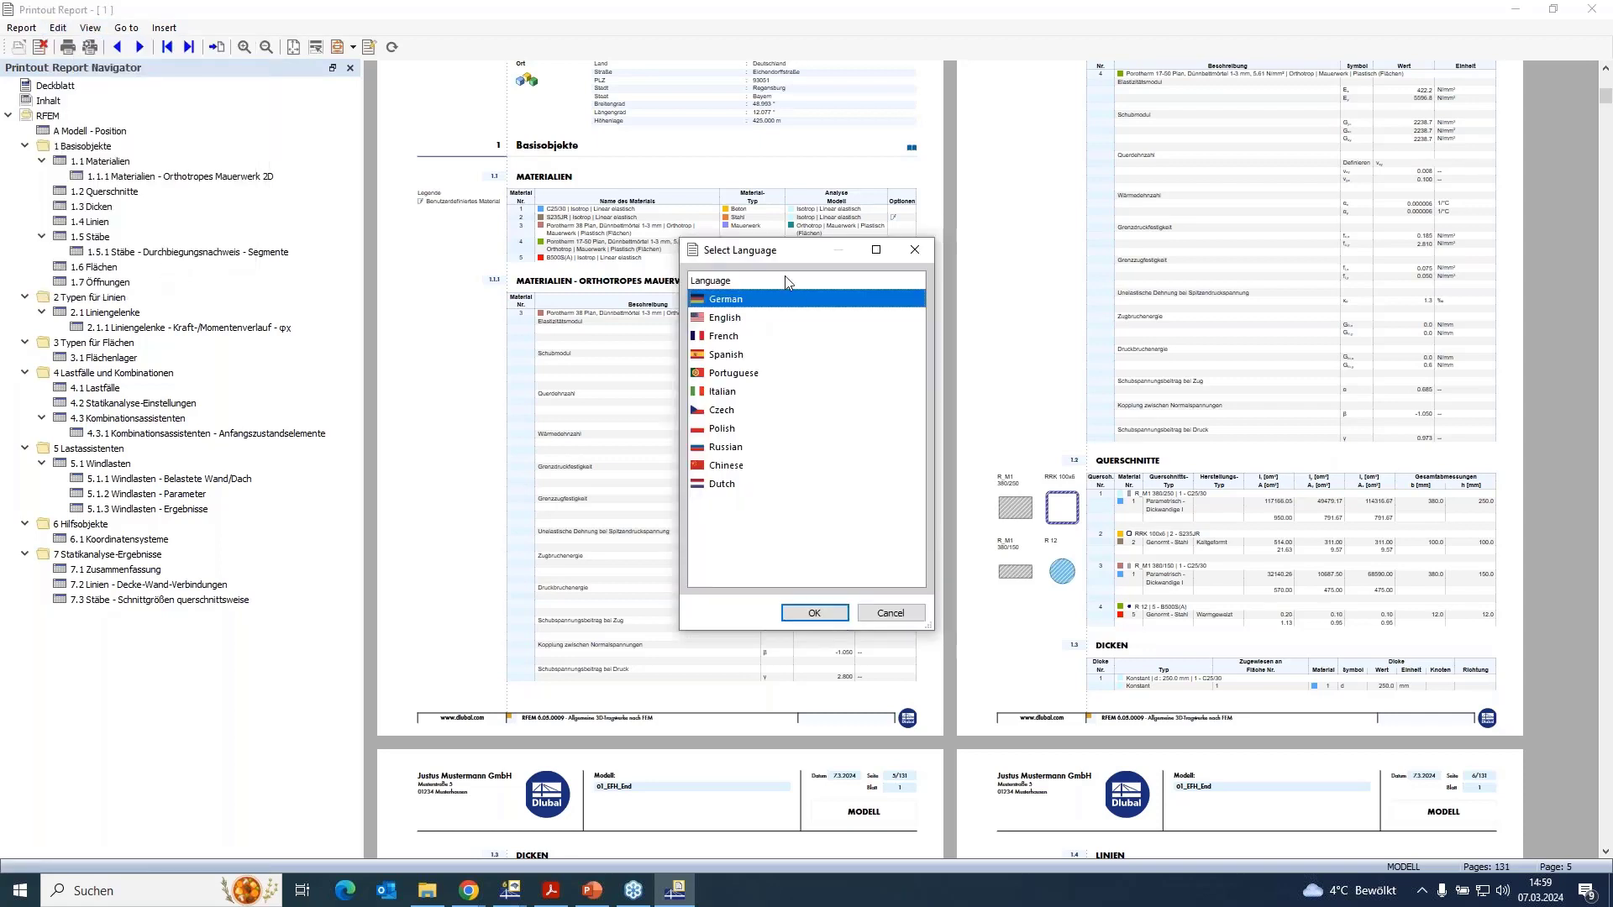
click(724, 317)
click(814, 612)
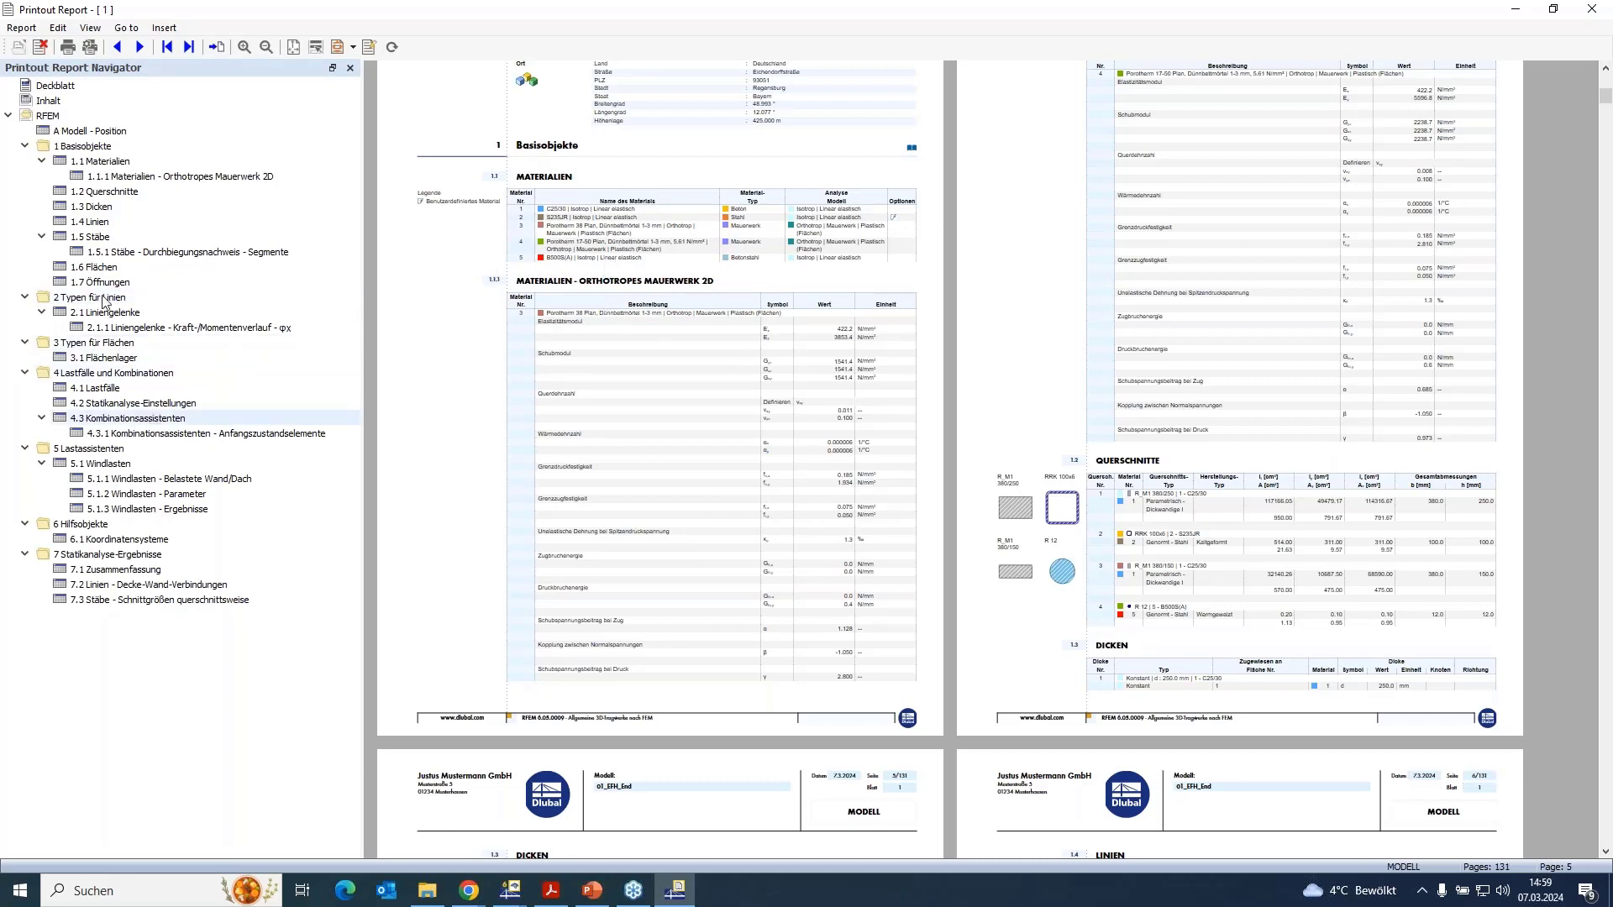
Examine the orthotropic masonry 2D material parameters and the cross-section table in the report
scroll(601, 298, down, 2)
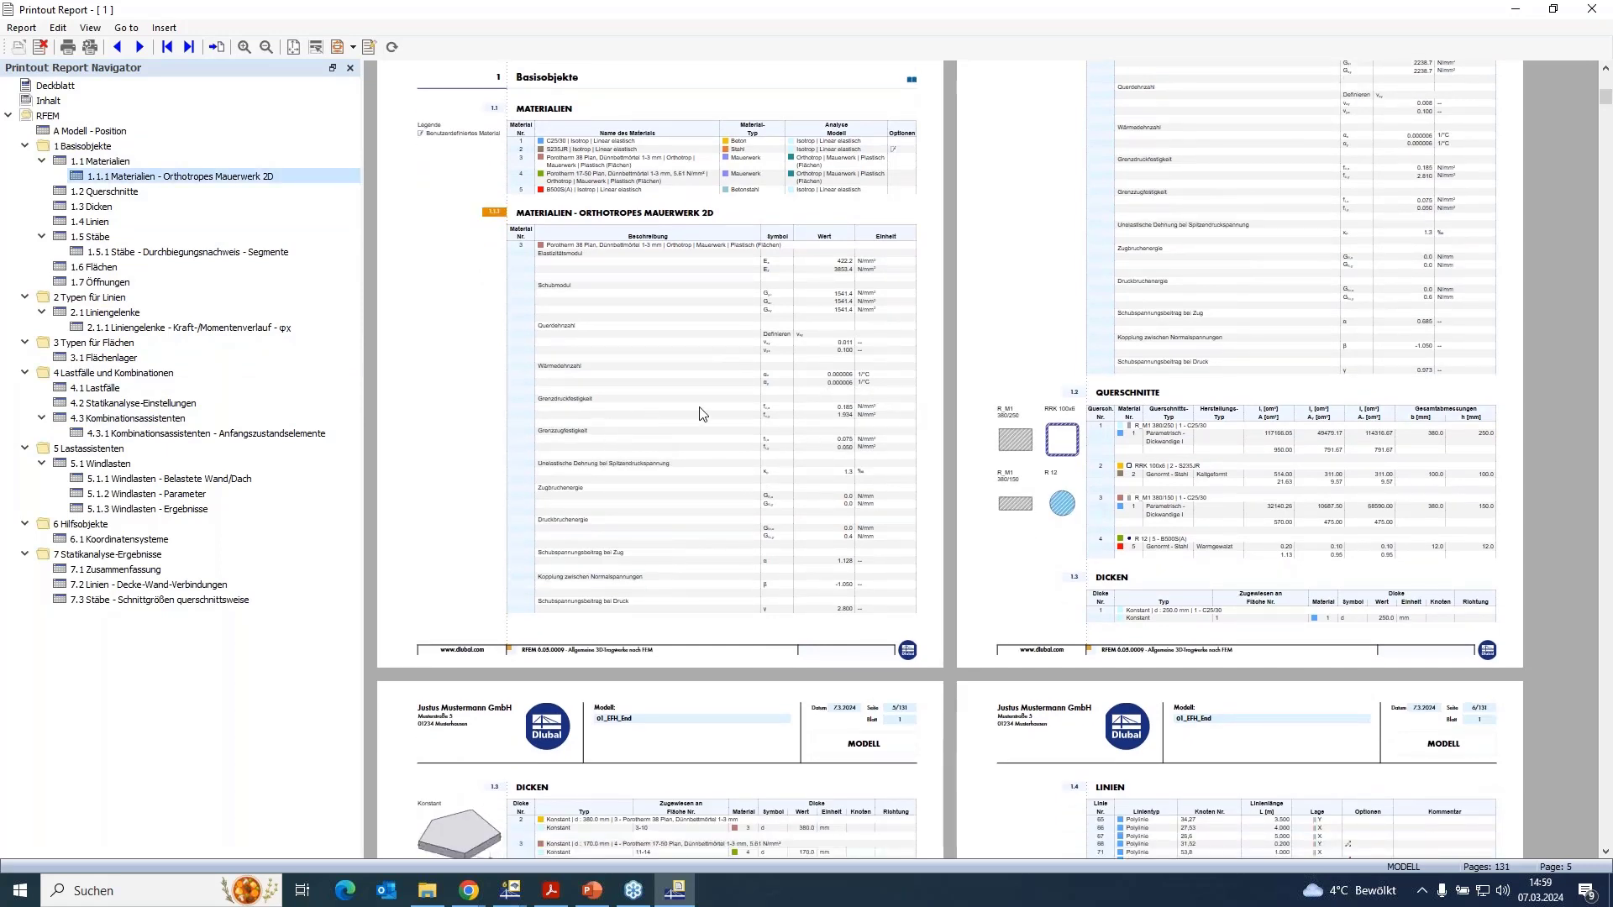
ctrl+scroll(679, 438, up, 1)
scroll(684, 457, down, 5)
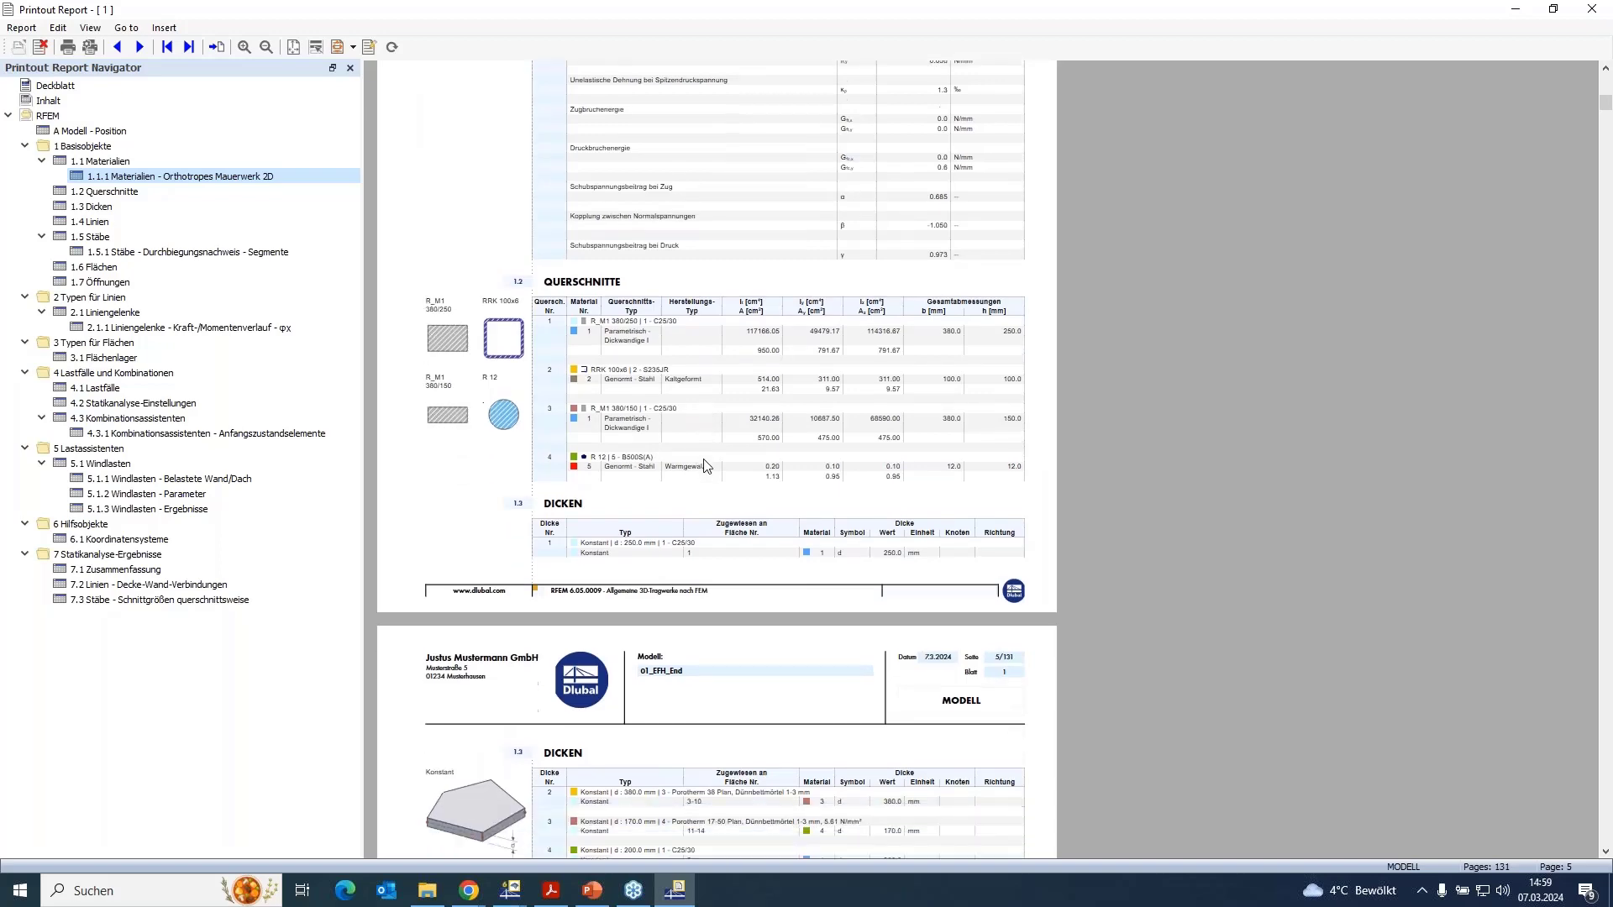
scroll(717, 464, up, 10)
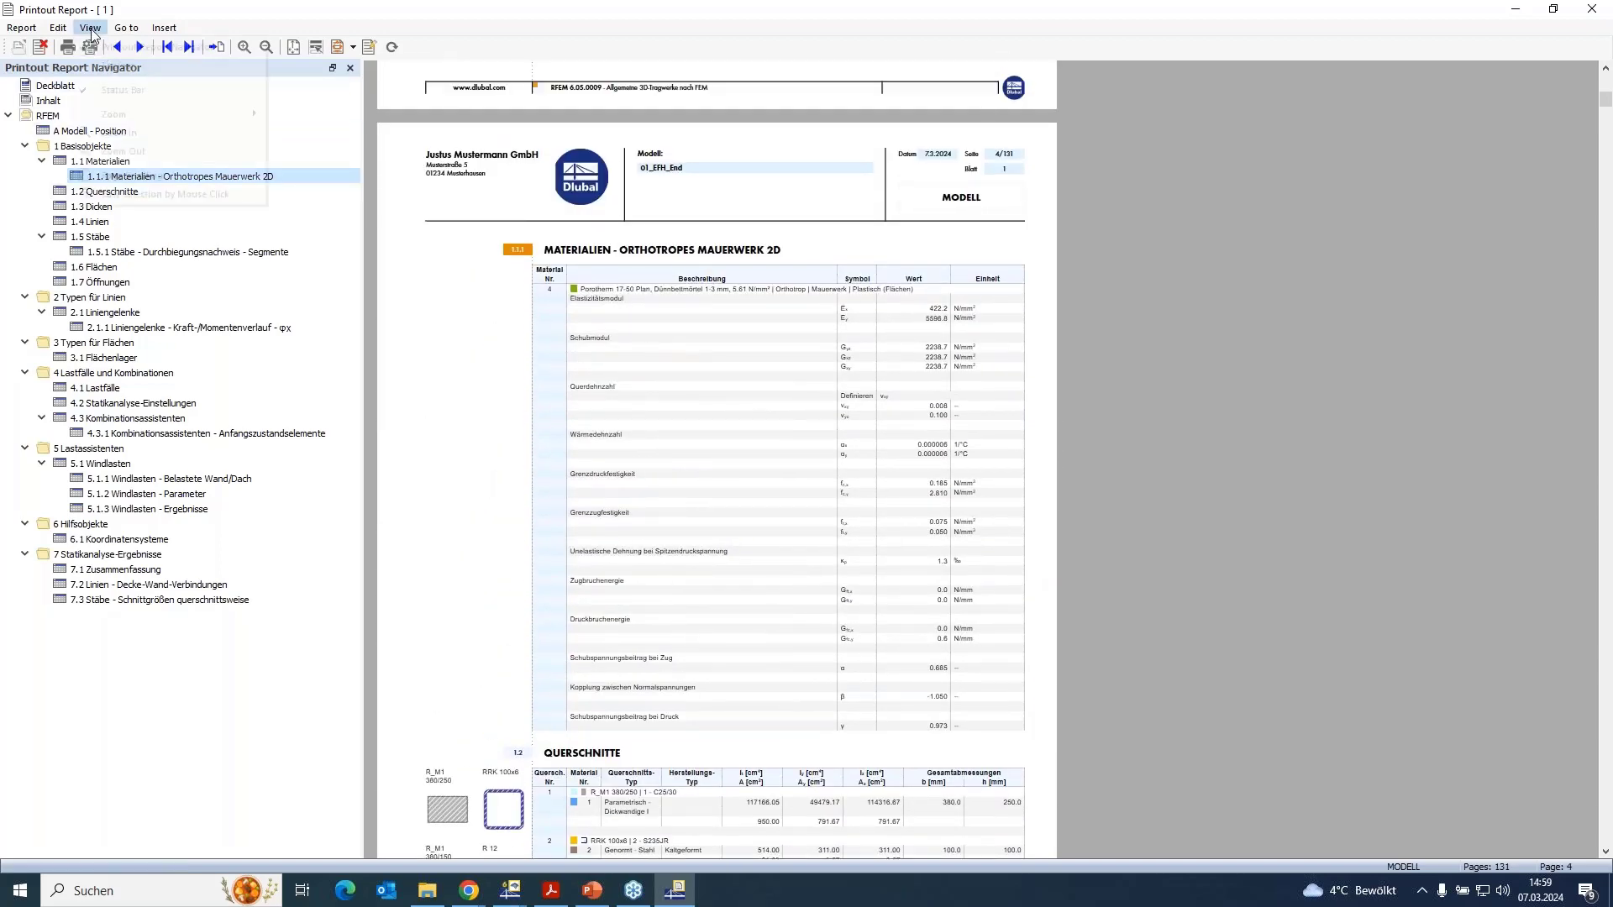
Apply English as the report language once more
click(58, 28)
click(138, 269)
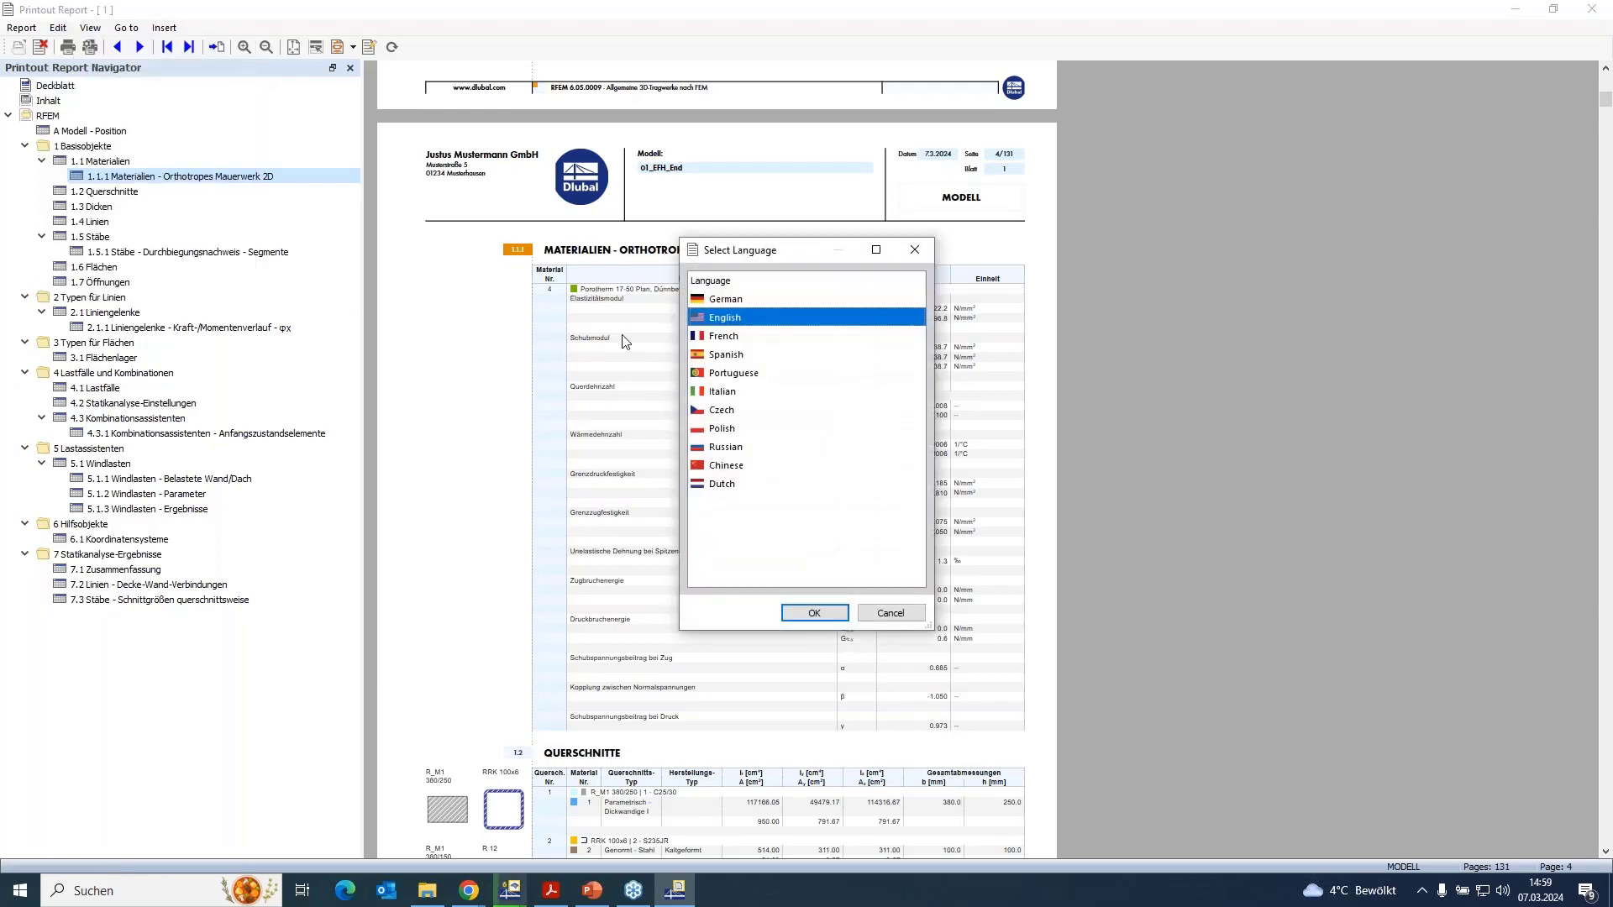
double_click(752, 319)
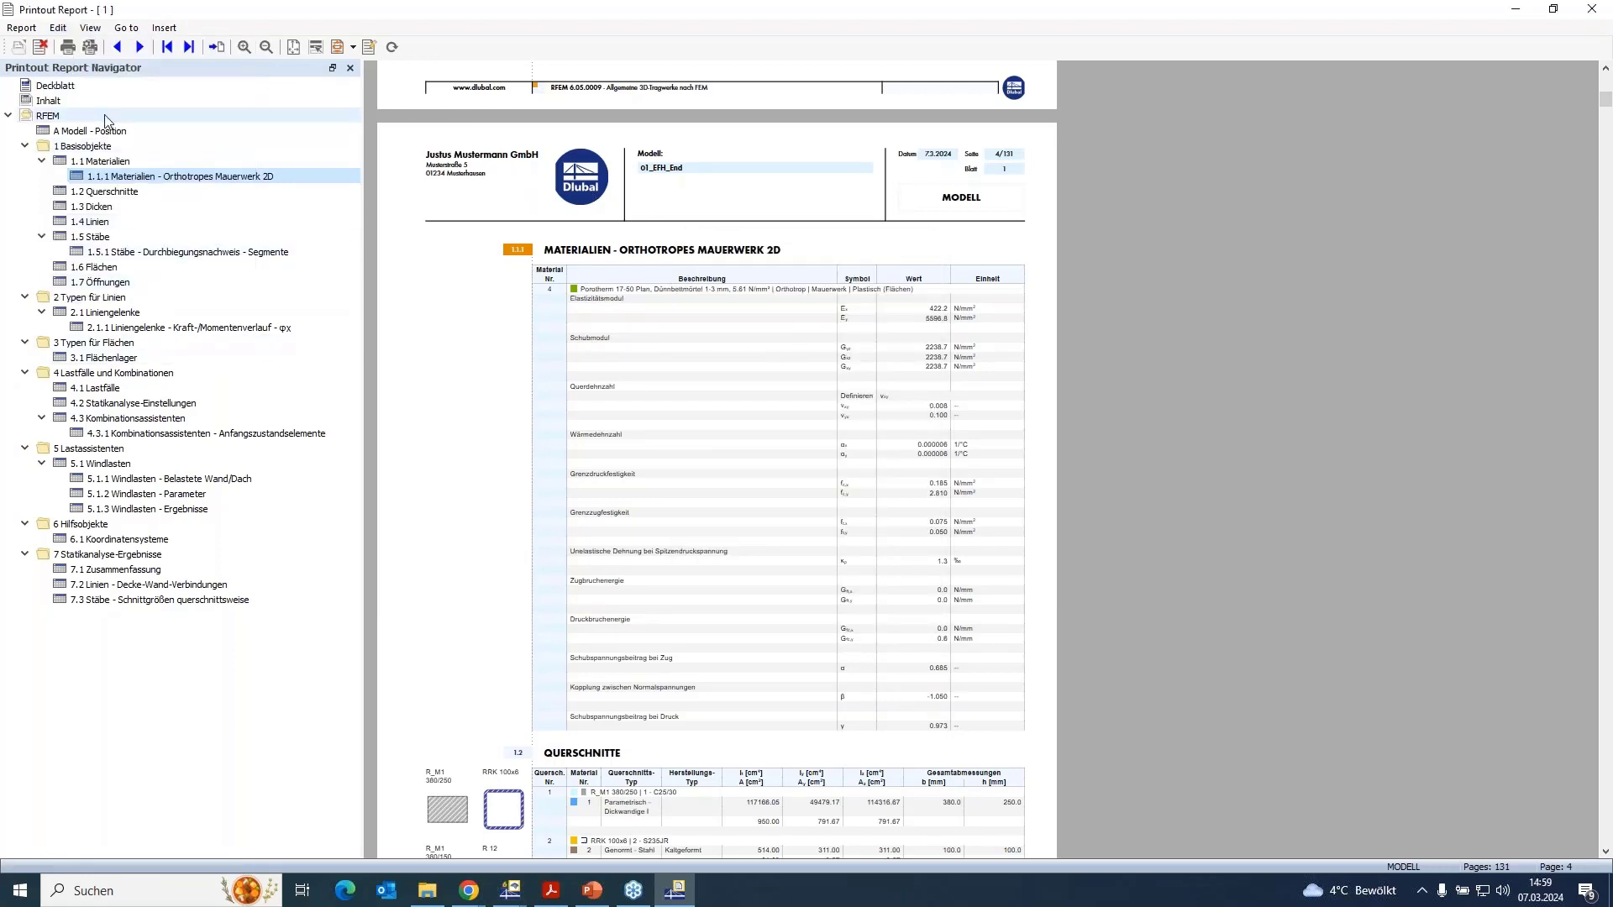
Go to the report's chapter 1.2 Querschnitte, and close the report without saving the automatic backup
click(81, 191)
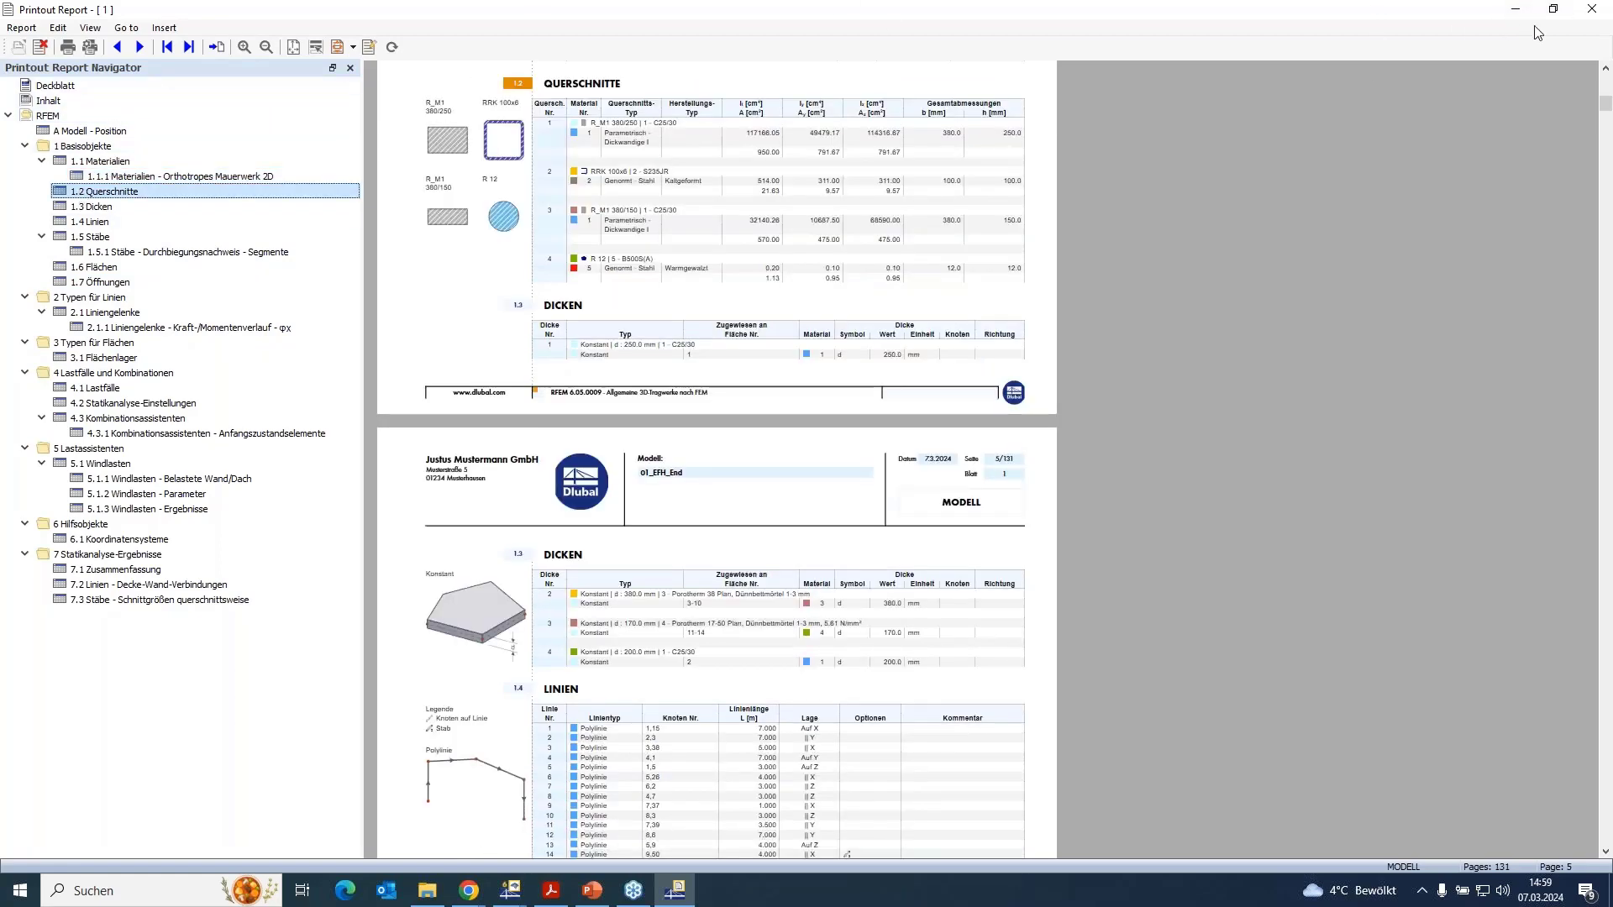
click(1591, 9)
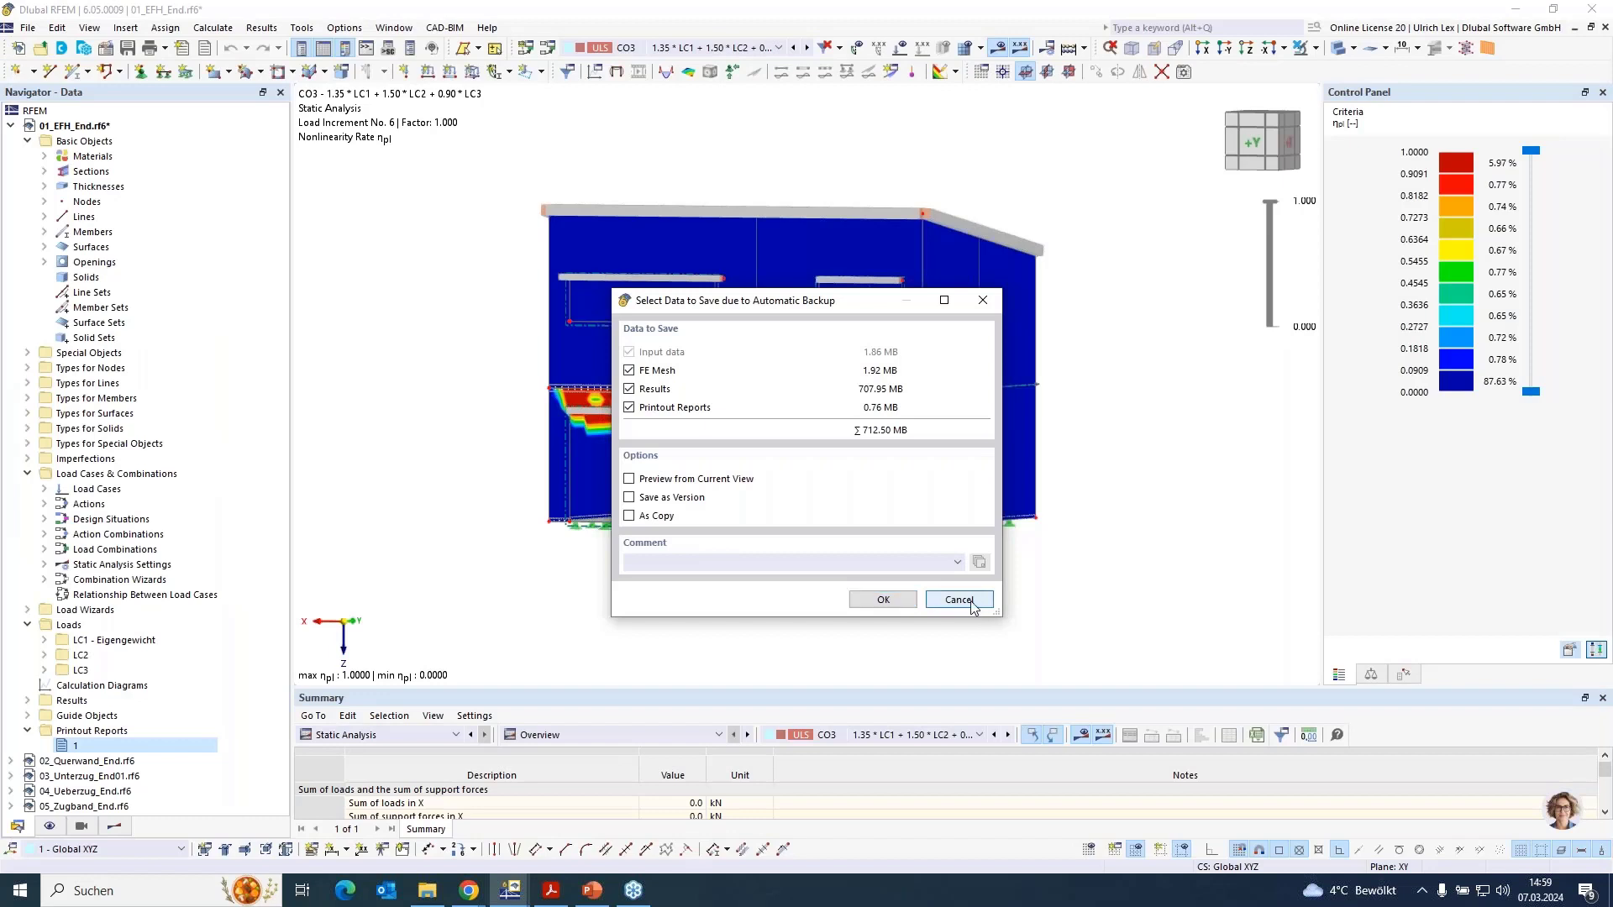
click(970, 602)
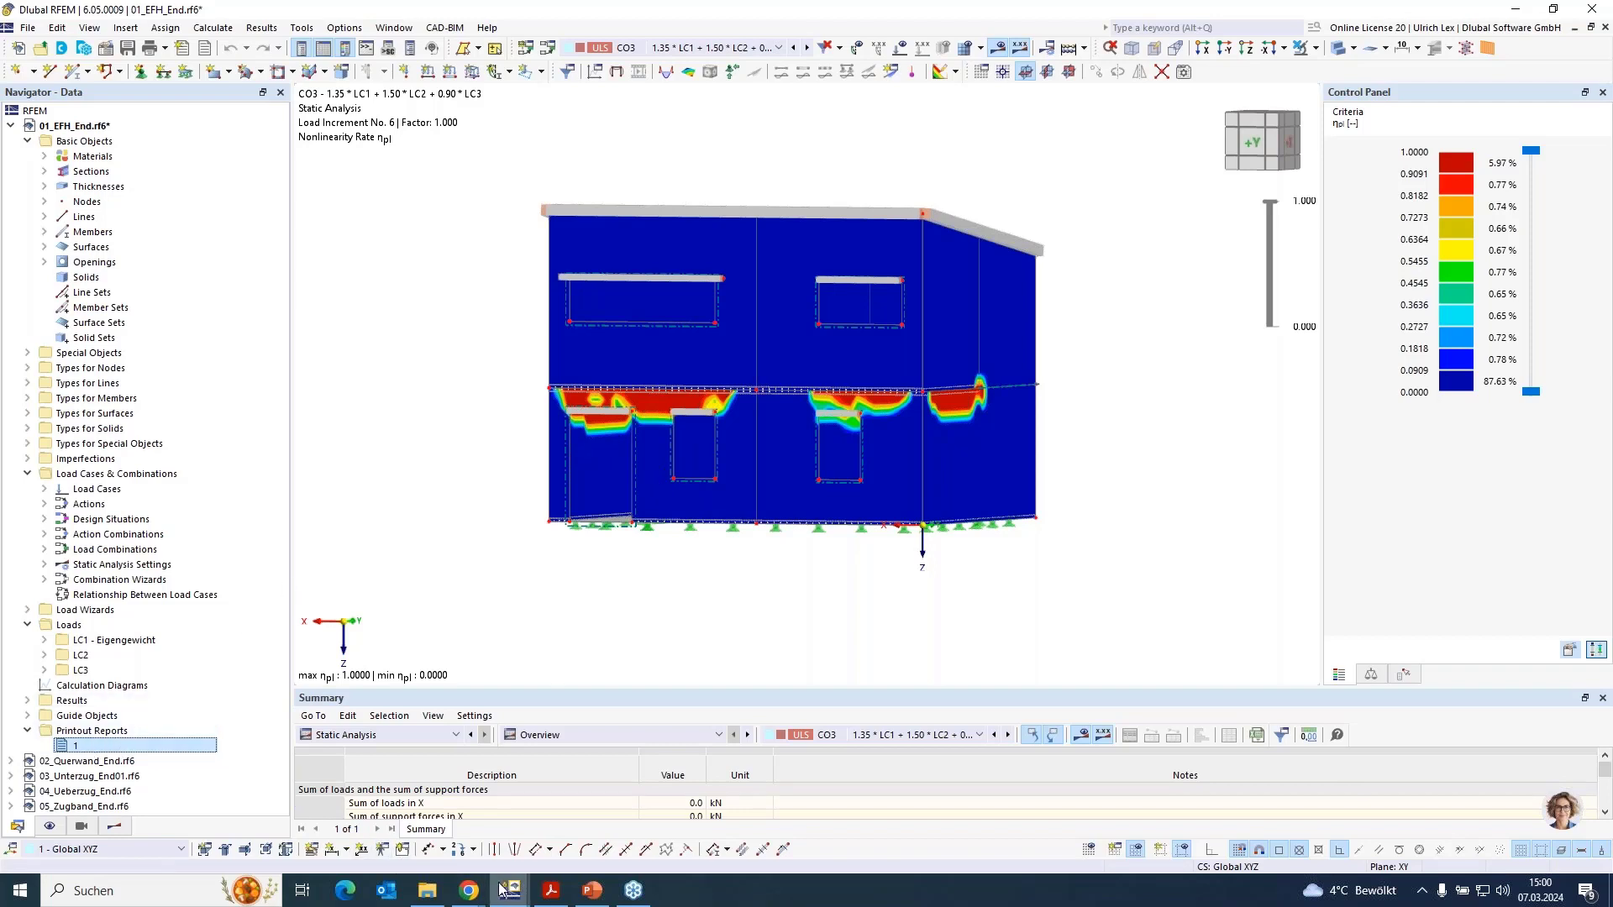
Reopen the printout report and examine its contents and the Porotherm 17-50 Plan parameters under Materials - Orthotropic Masonry 2D
mouse_move(505, 892)
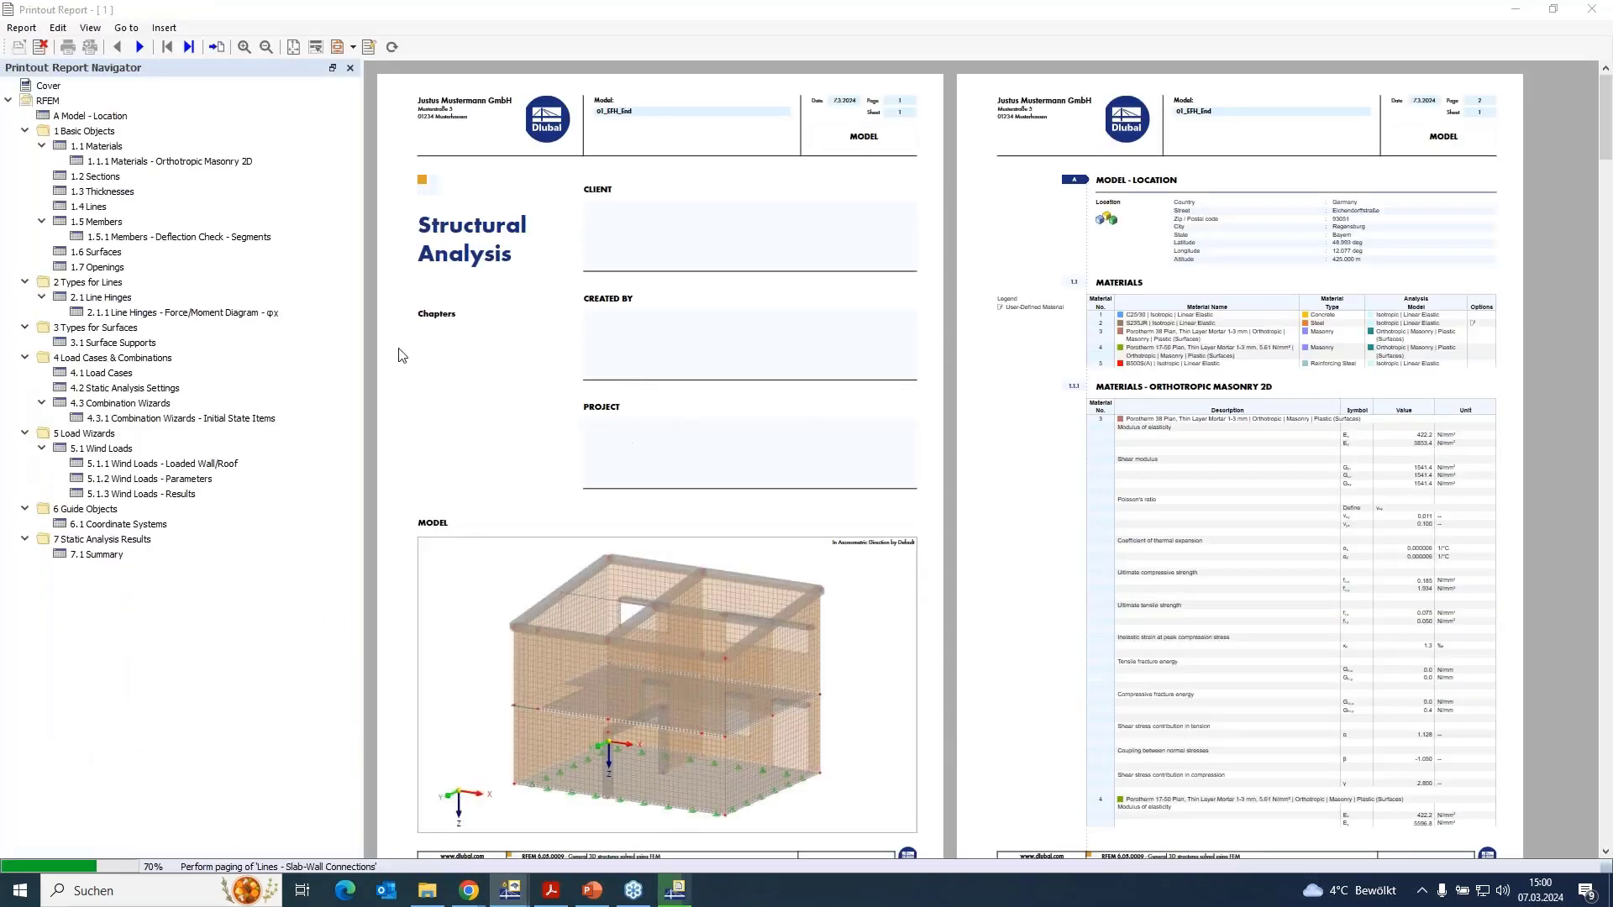
scroll(732, 393, down, 5)
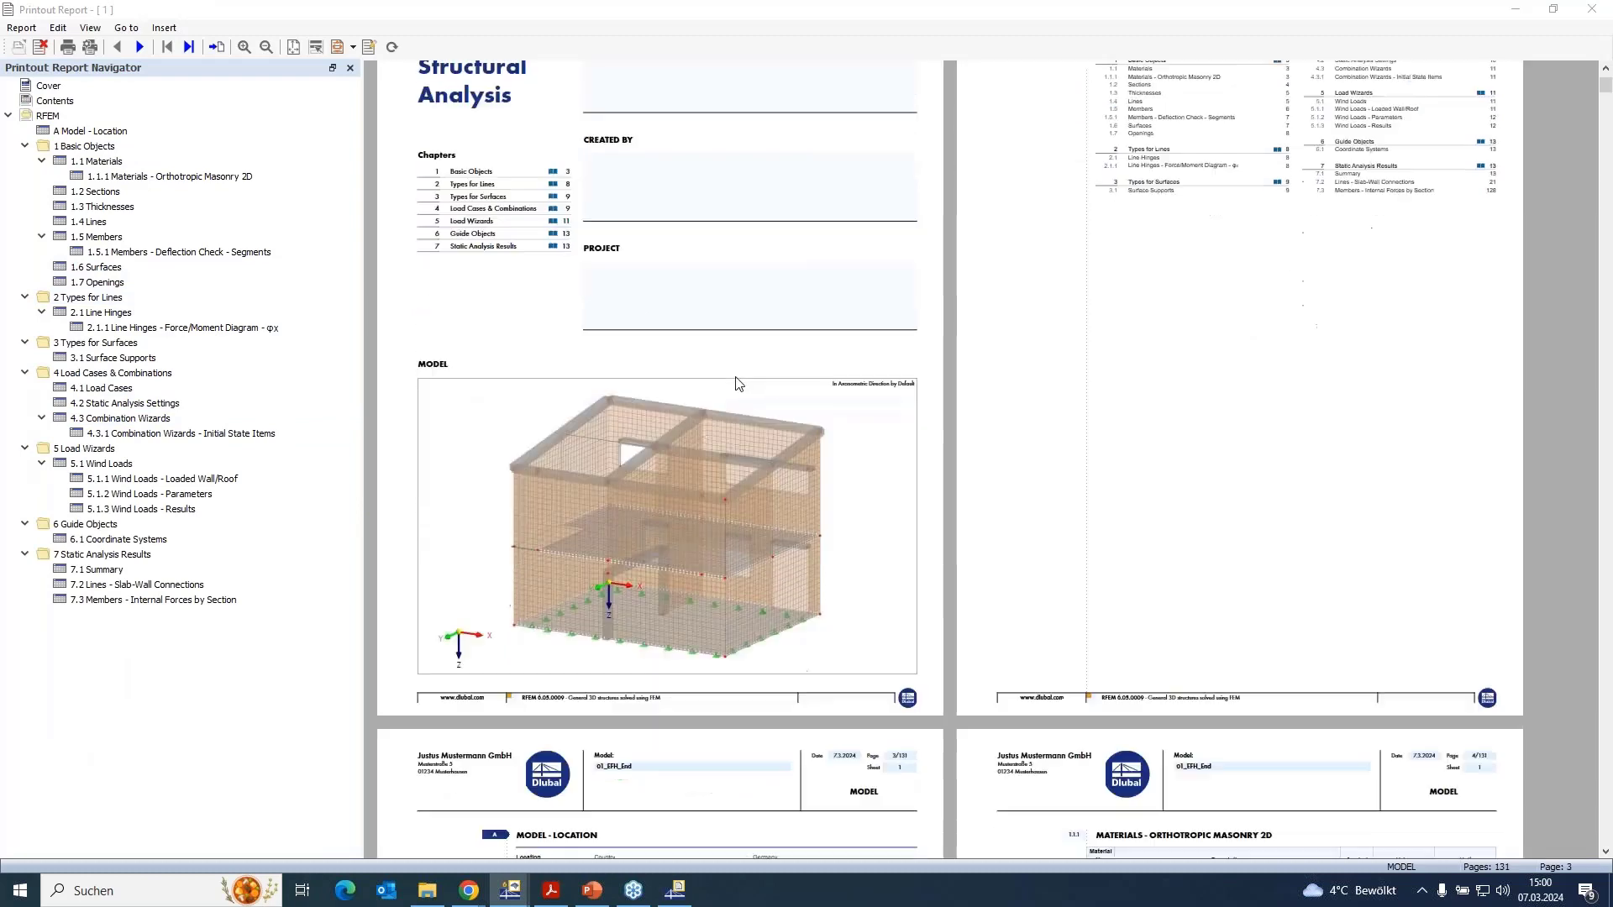
scroll(733, 388, down, 8)
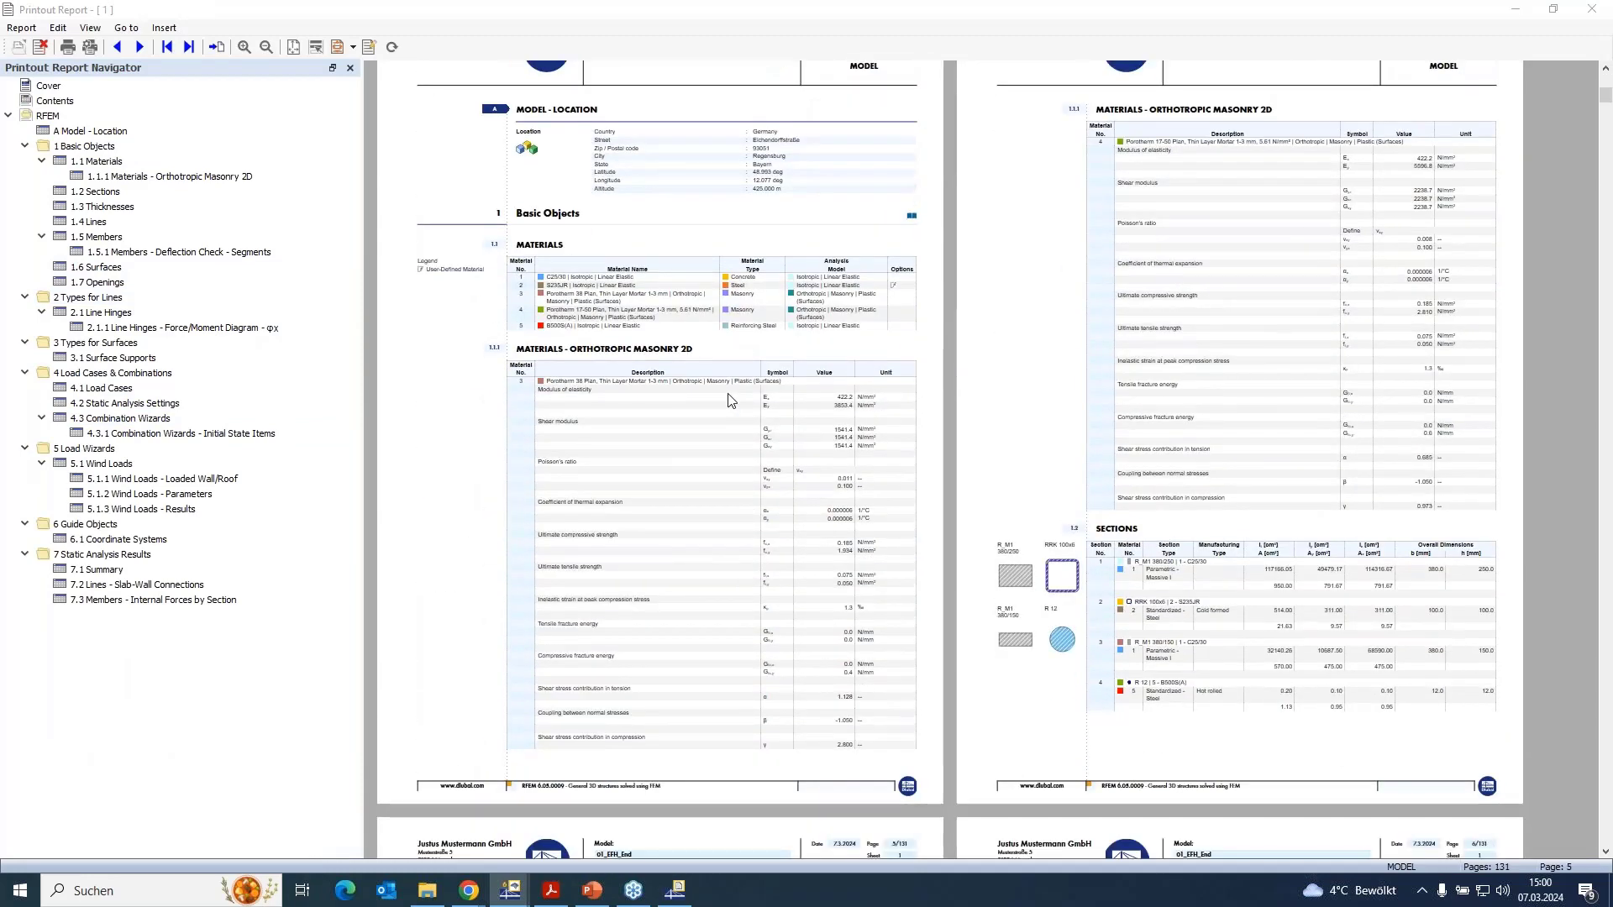
ctrl+scroll(701, 534, up, 1)
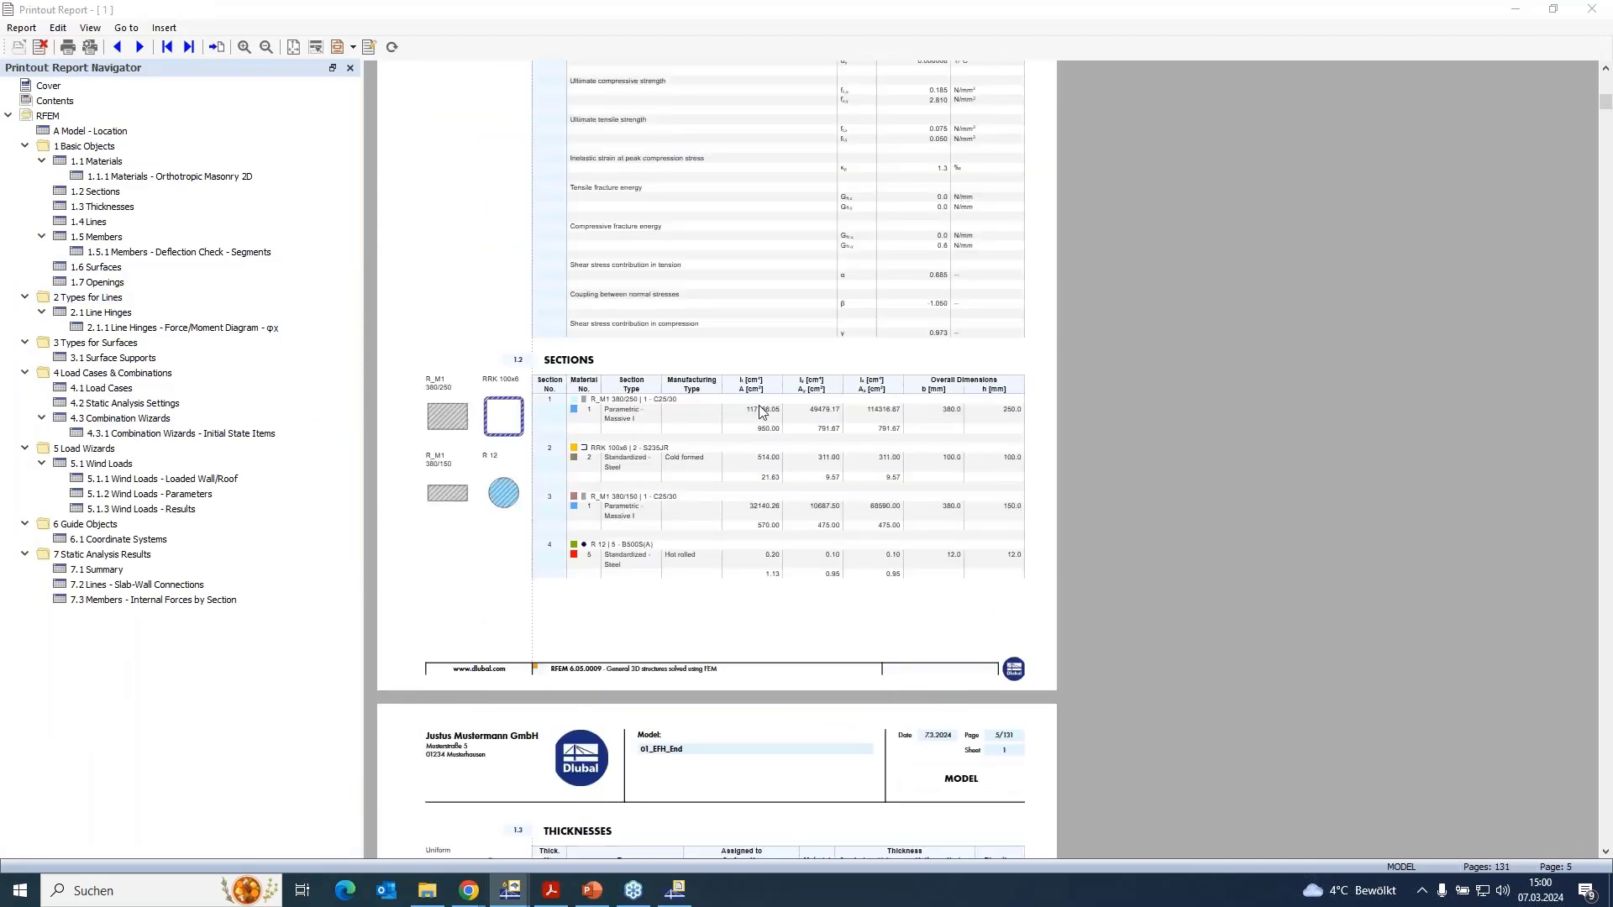
scroll(739, 428, up, 3)
ctrl+scroll(695, 458, up, 1)
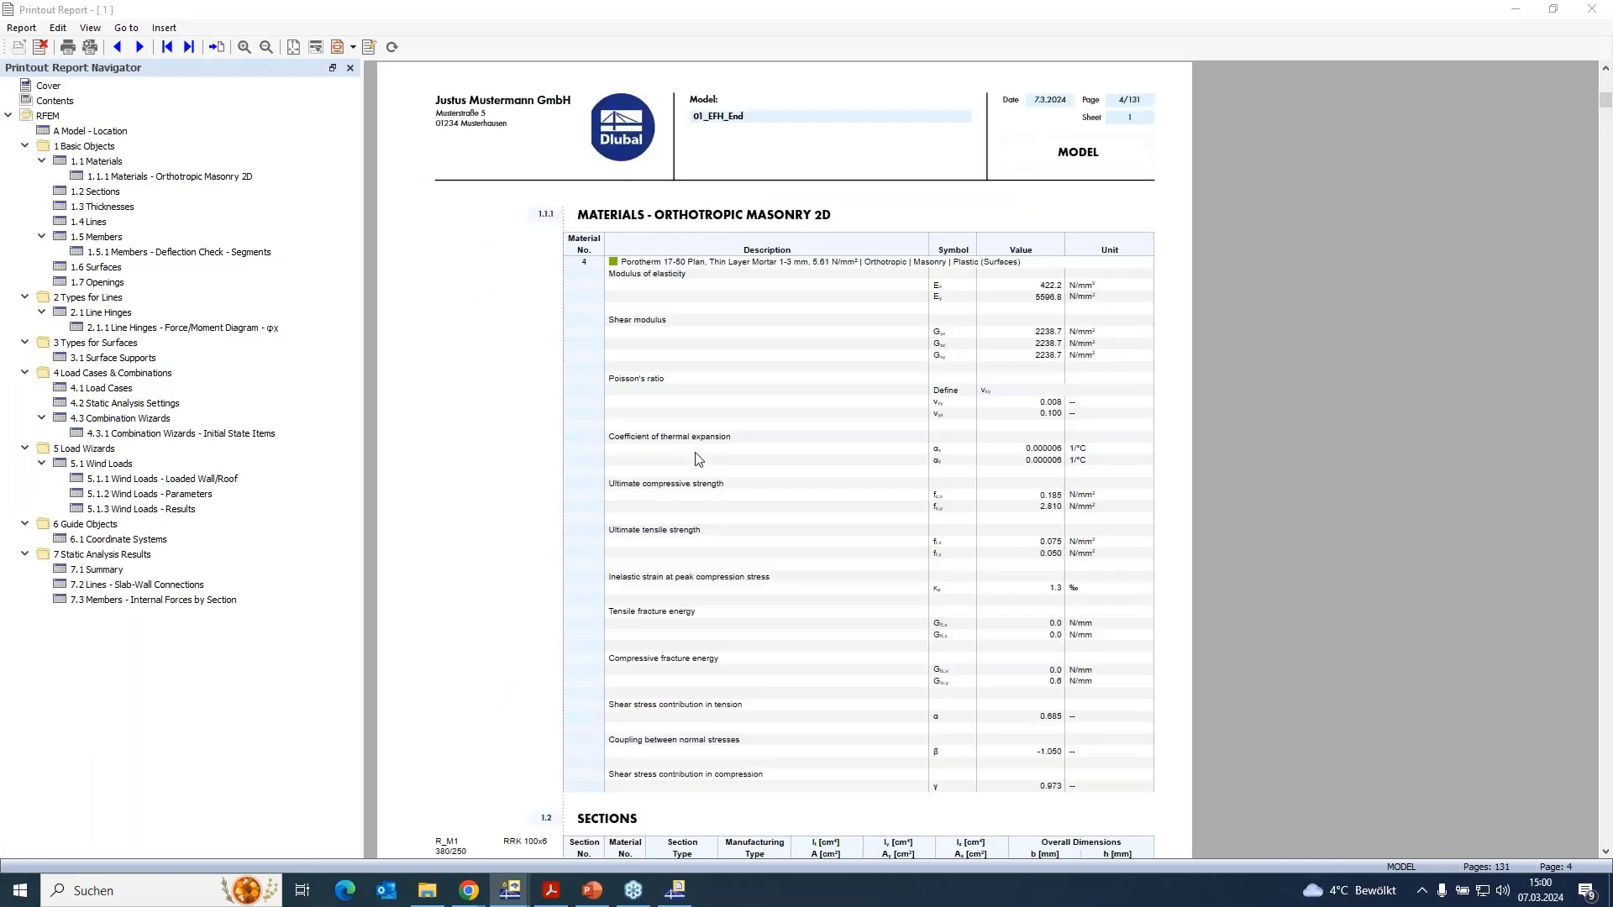
ctrl+scroll(929, 494, up, 1)
scroll(933, 498, down, 2)
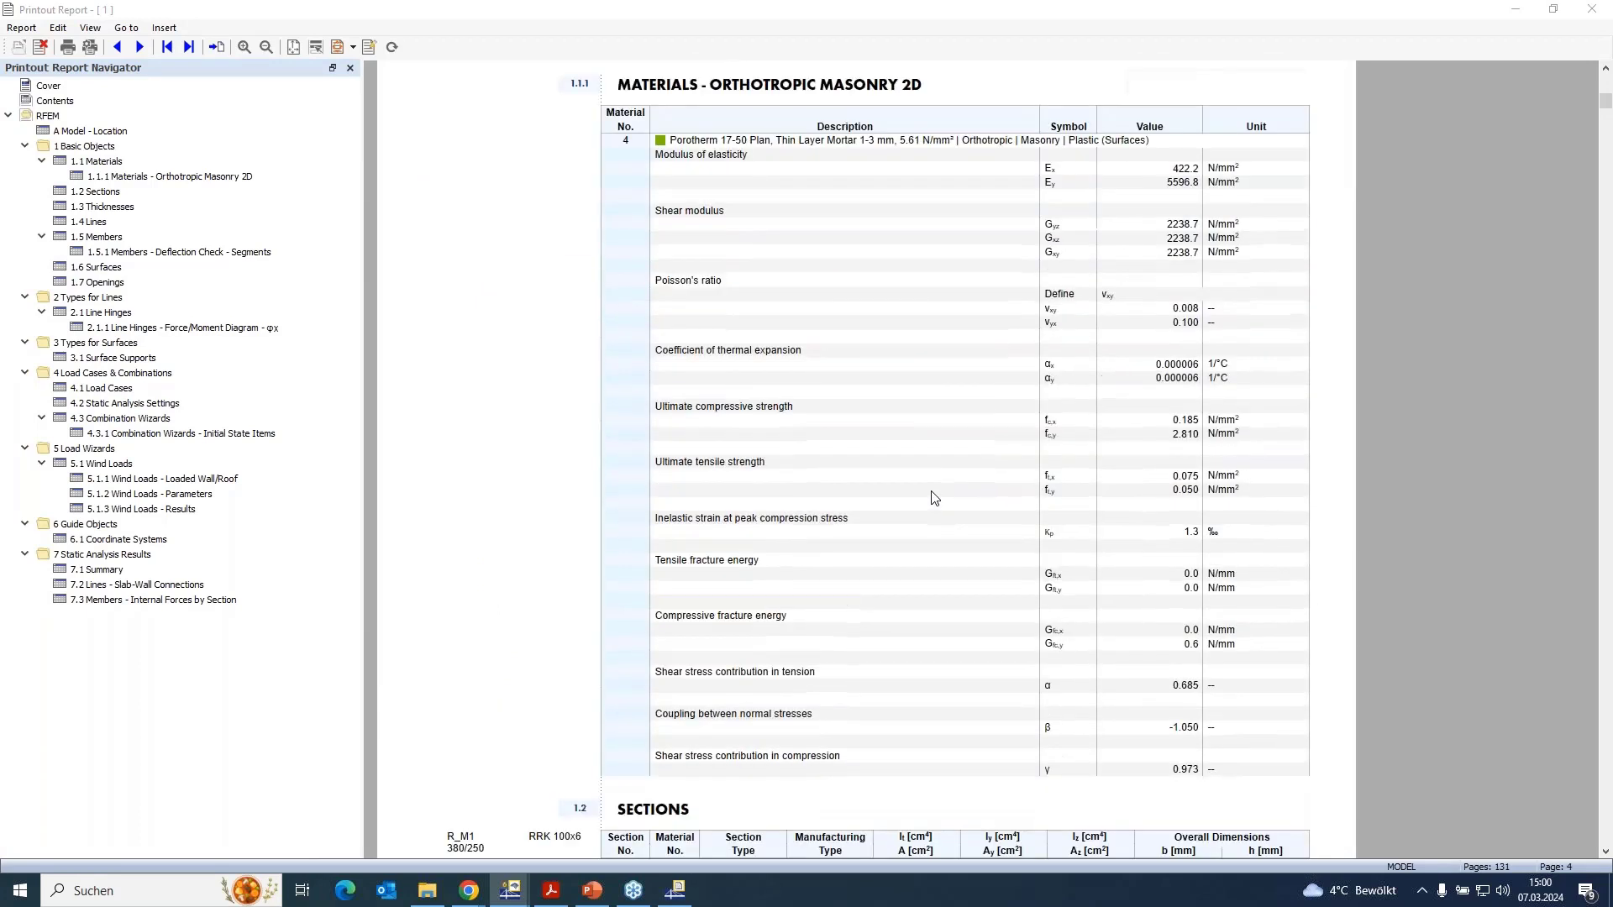
scroll(933, 497, down, 1)
scroll(1109, 466, up, 1)
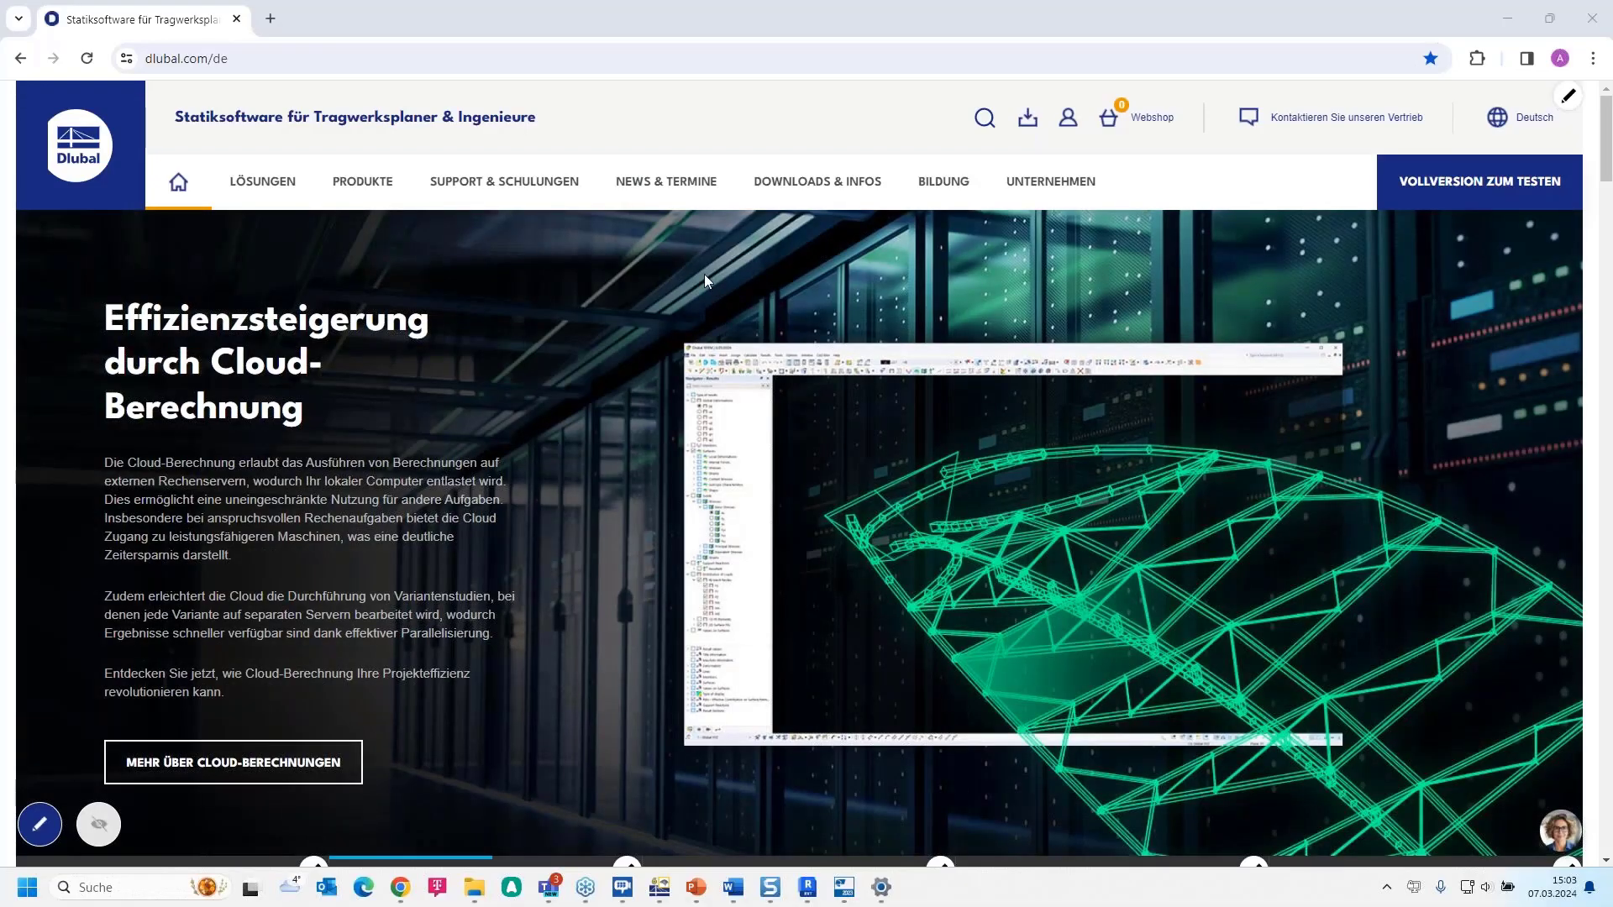
Switch to the Dlubal website in Chrome and set its language to English
mouse_move(664, 184)
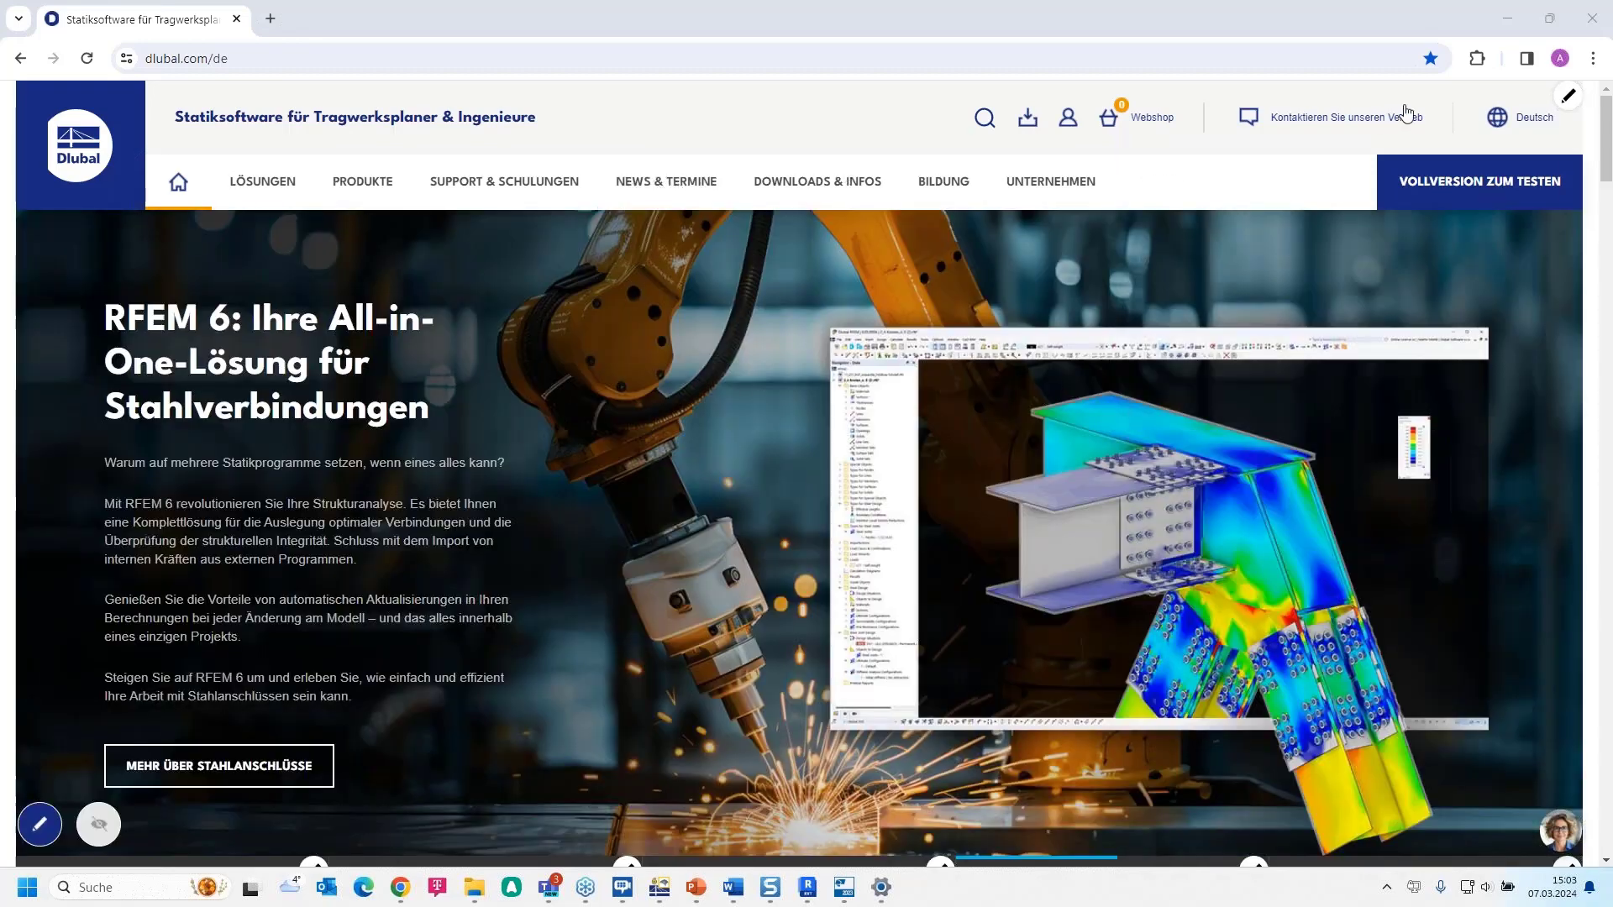
click(1516, 117)
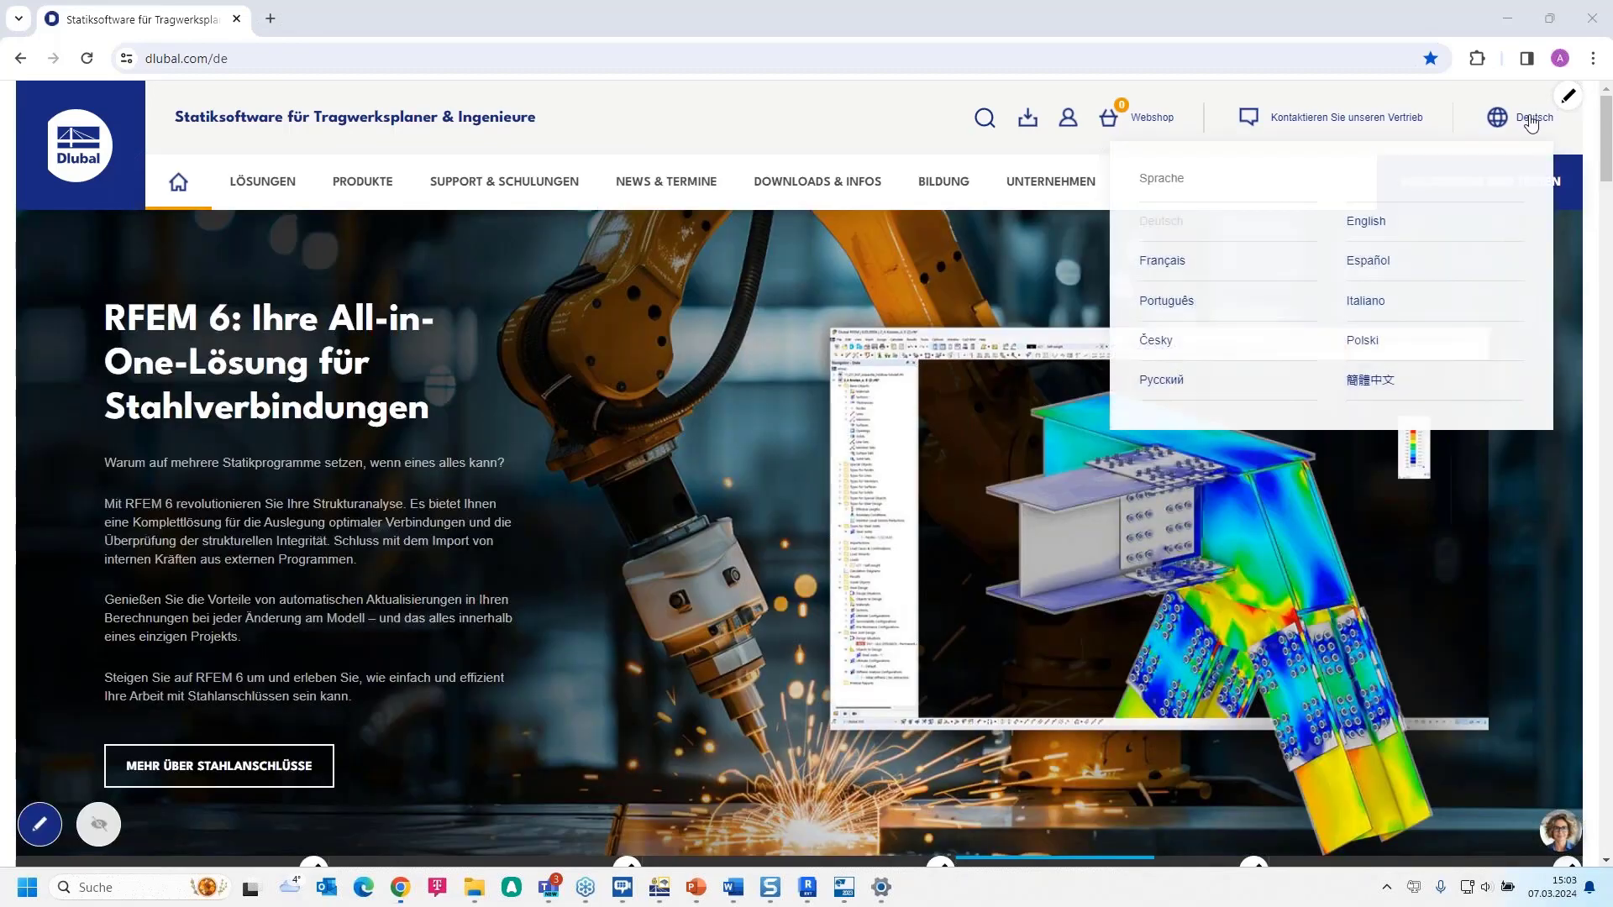
click(1361, 222)
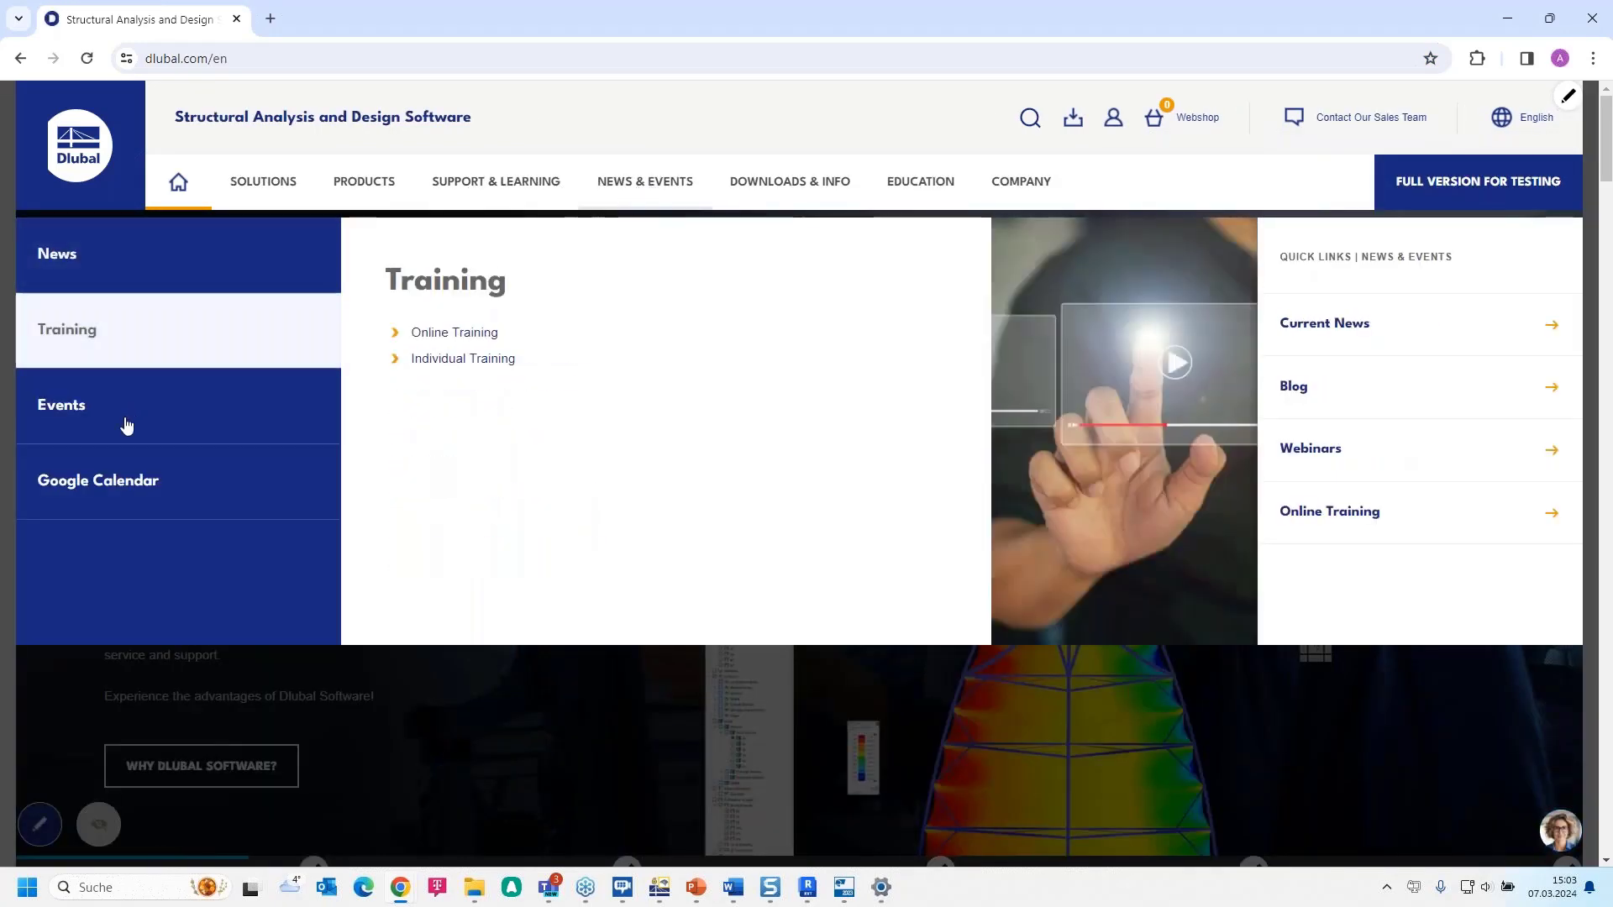
Go to the Webinars event listing and open the webinar "Design of Masonry Structures in RFEM 6 Using FE Analysis"
mouse_move(127, 418)
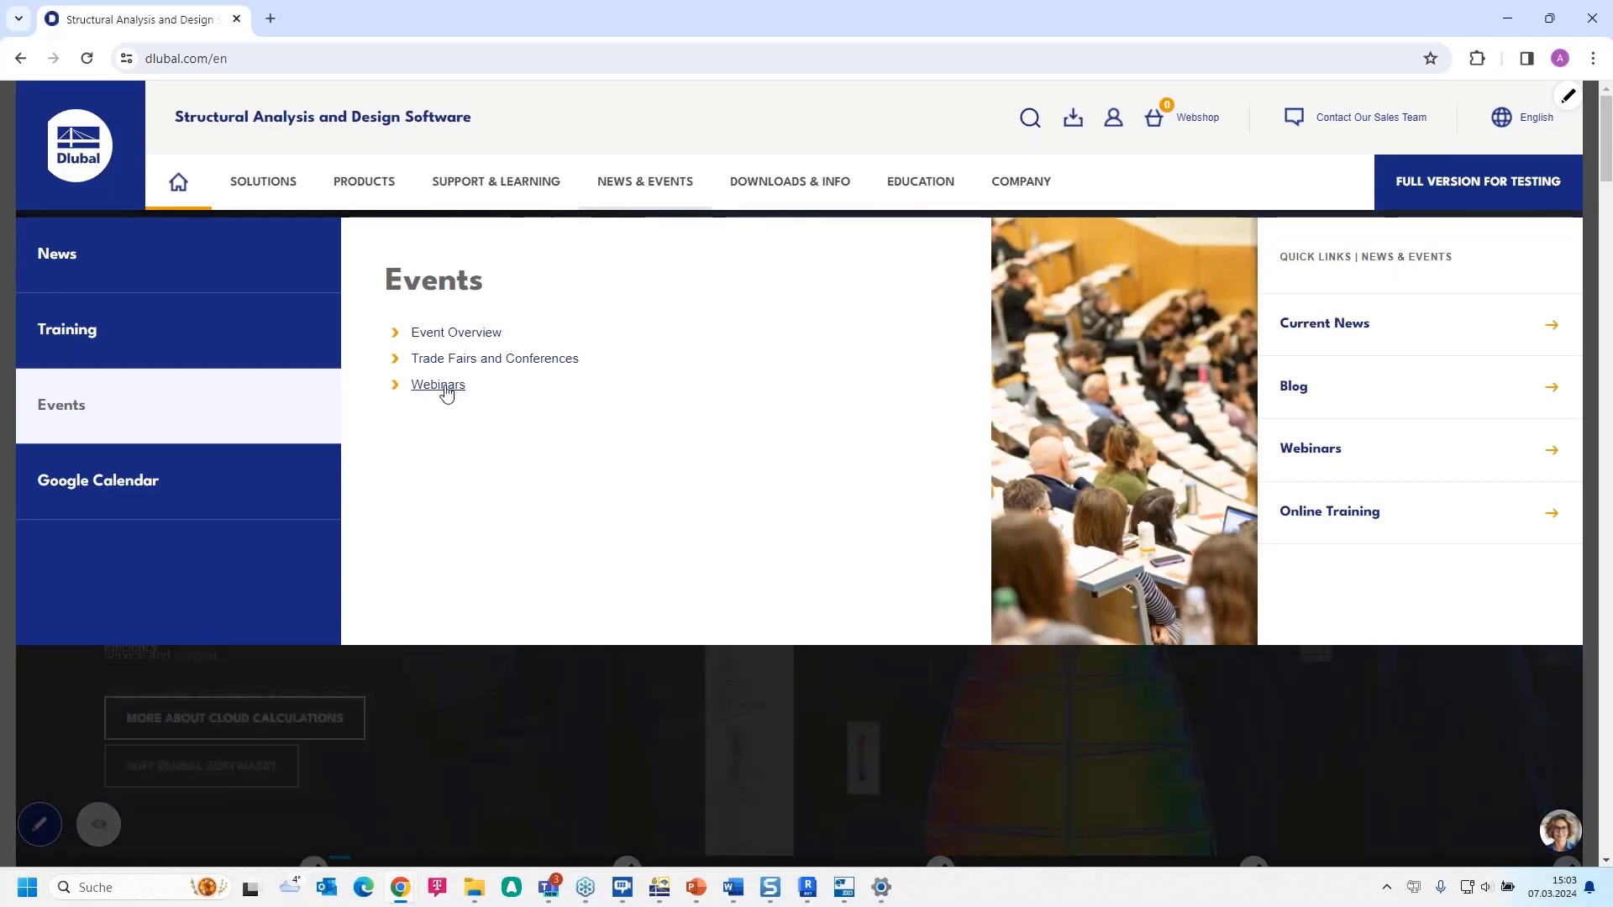
click(438, 384)
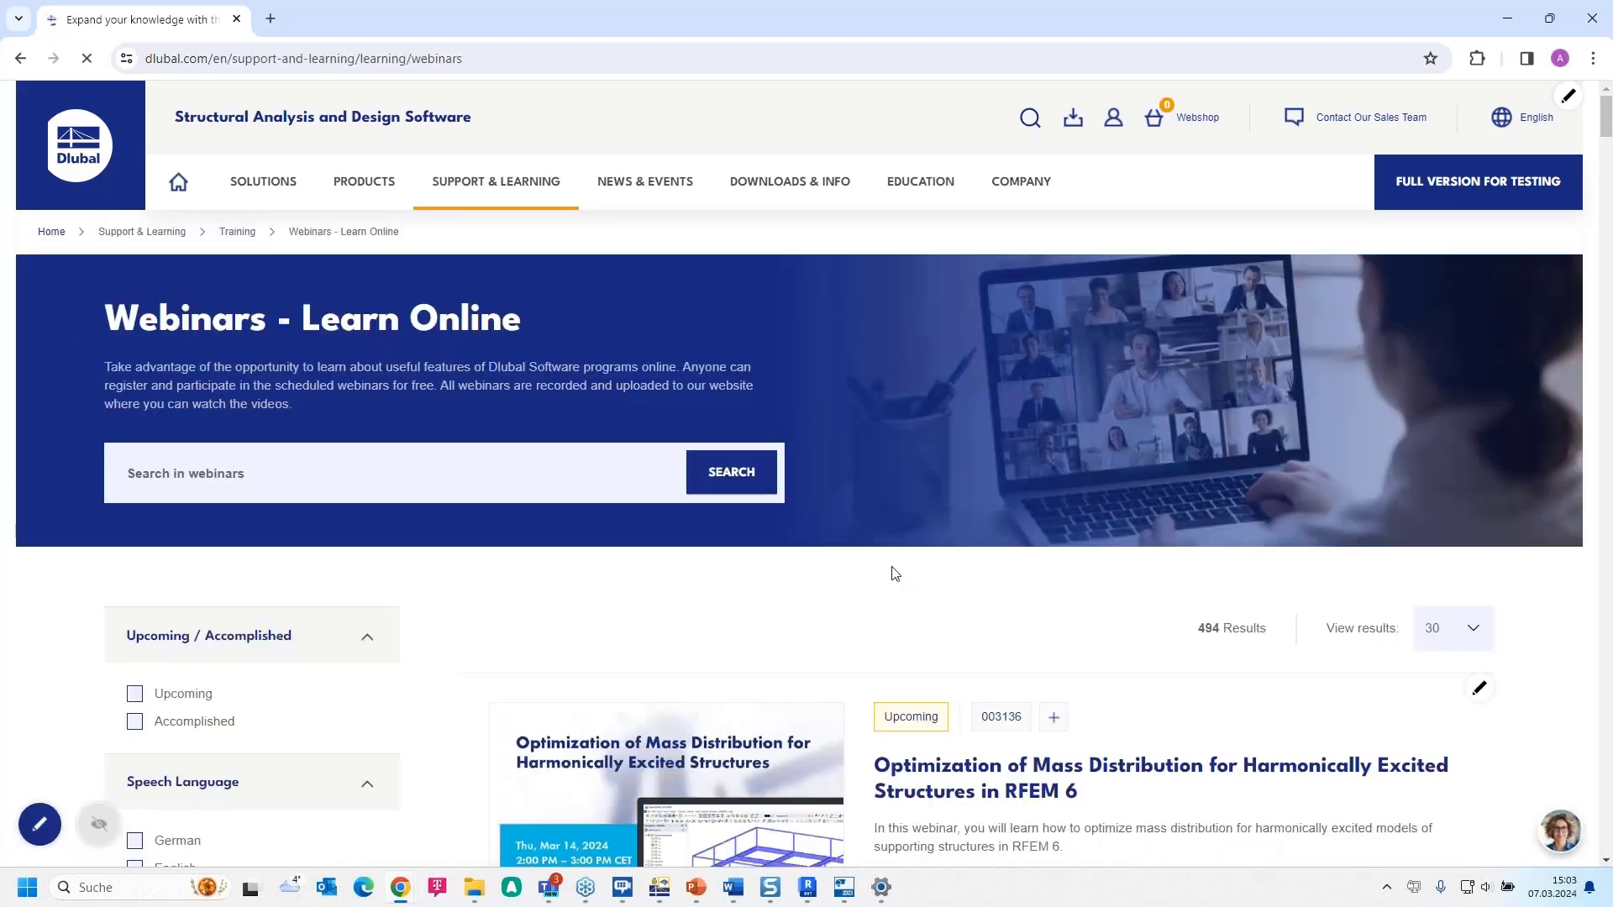
scroll(893, 569, down, 2)
scroll(1008, 440, down, 9)
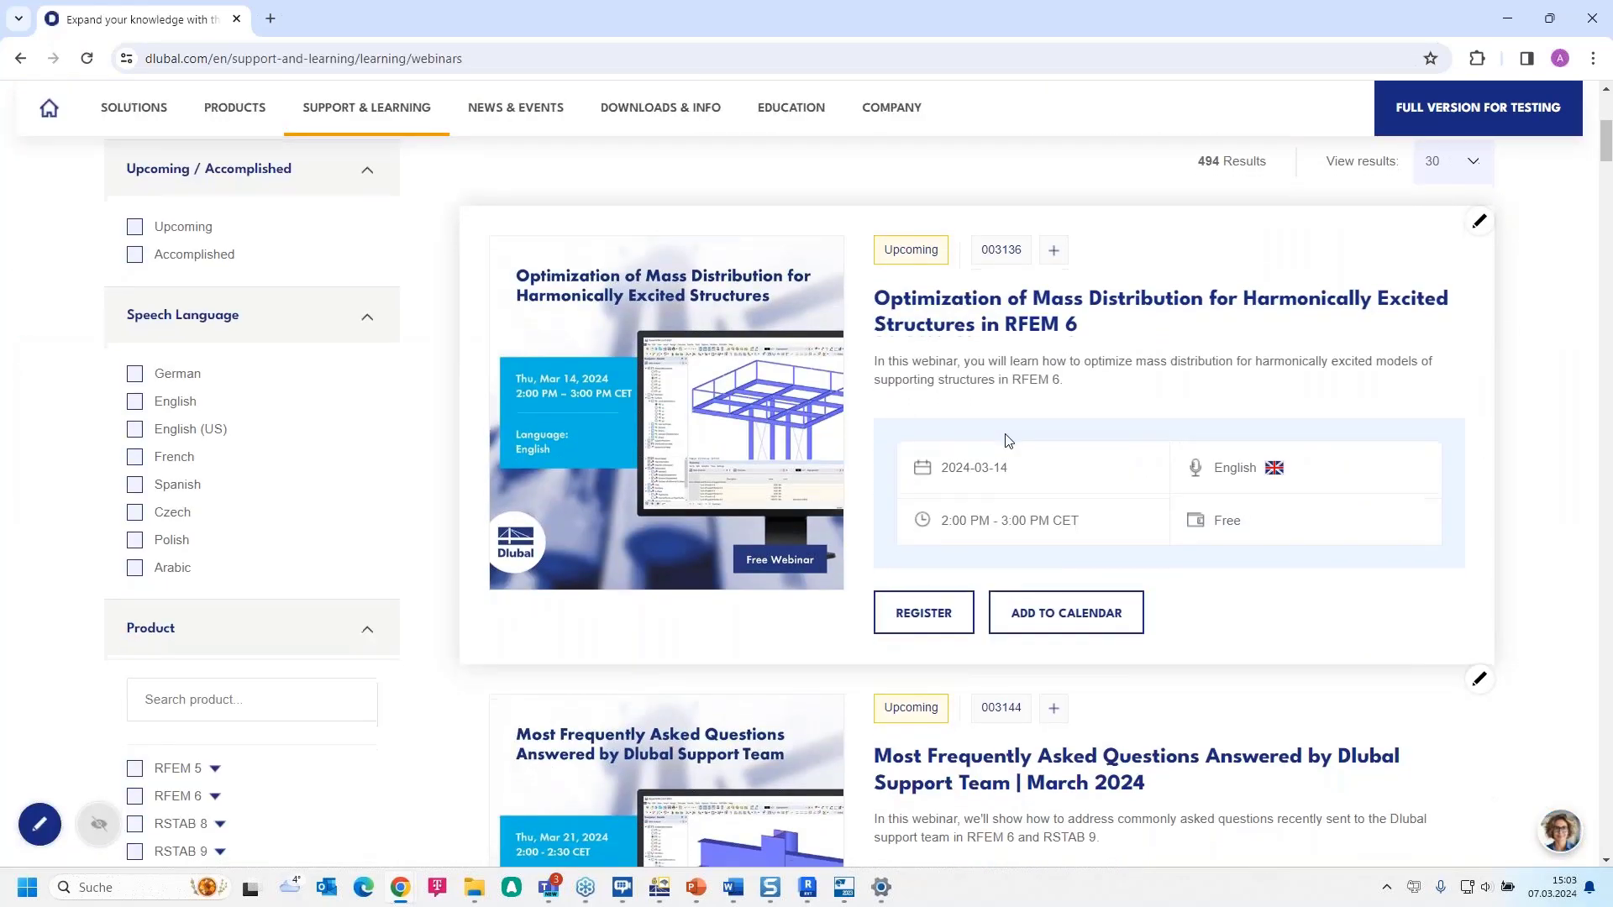
scroll(1008, 439, down, 14)
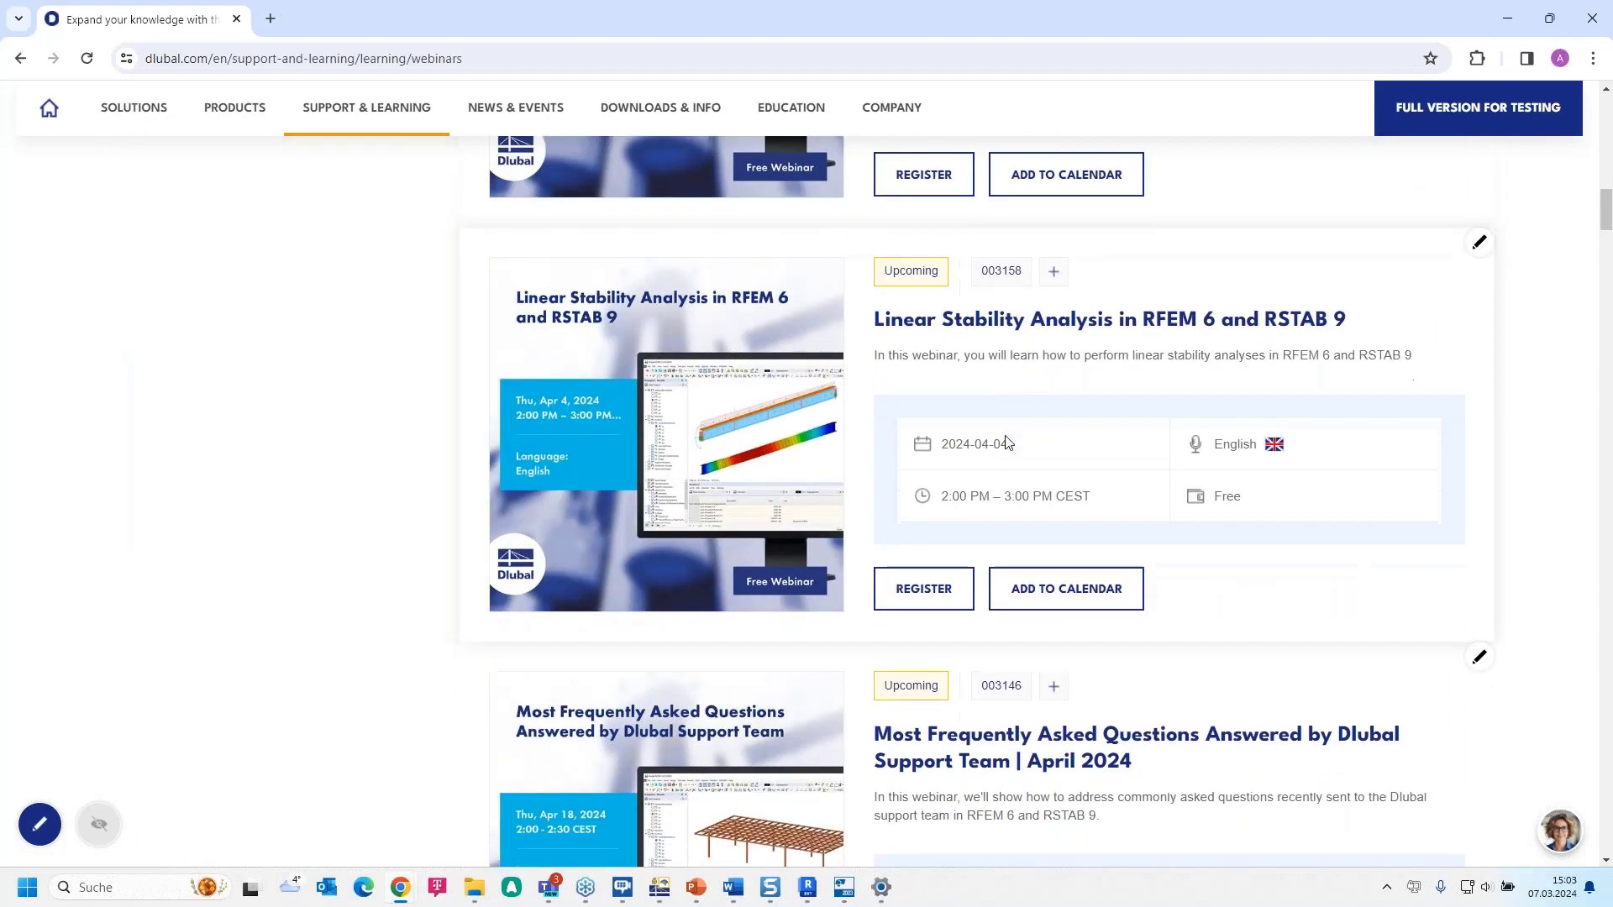
scroll(1008, 439, down, 16)
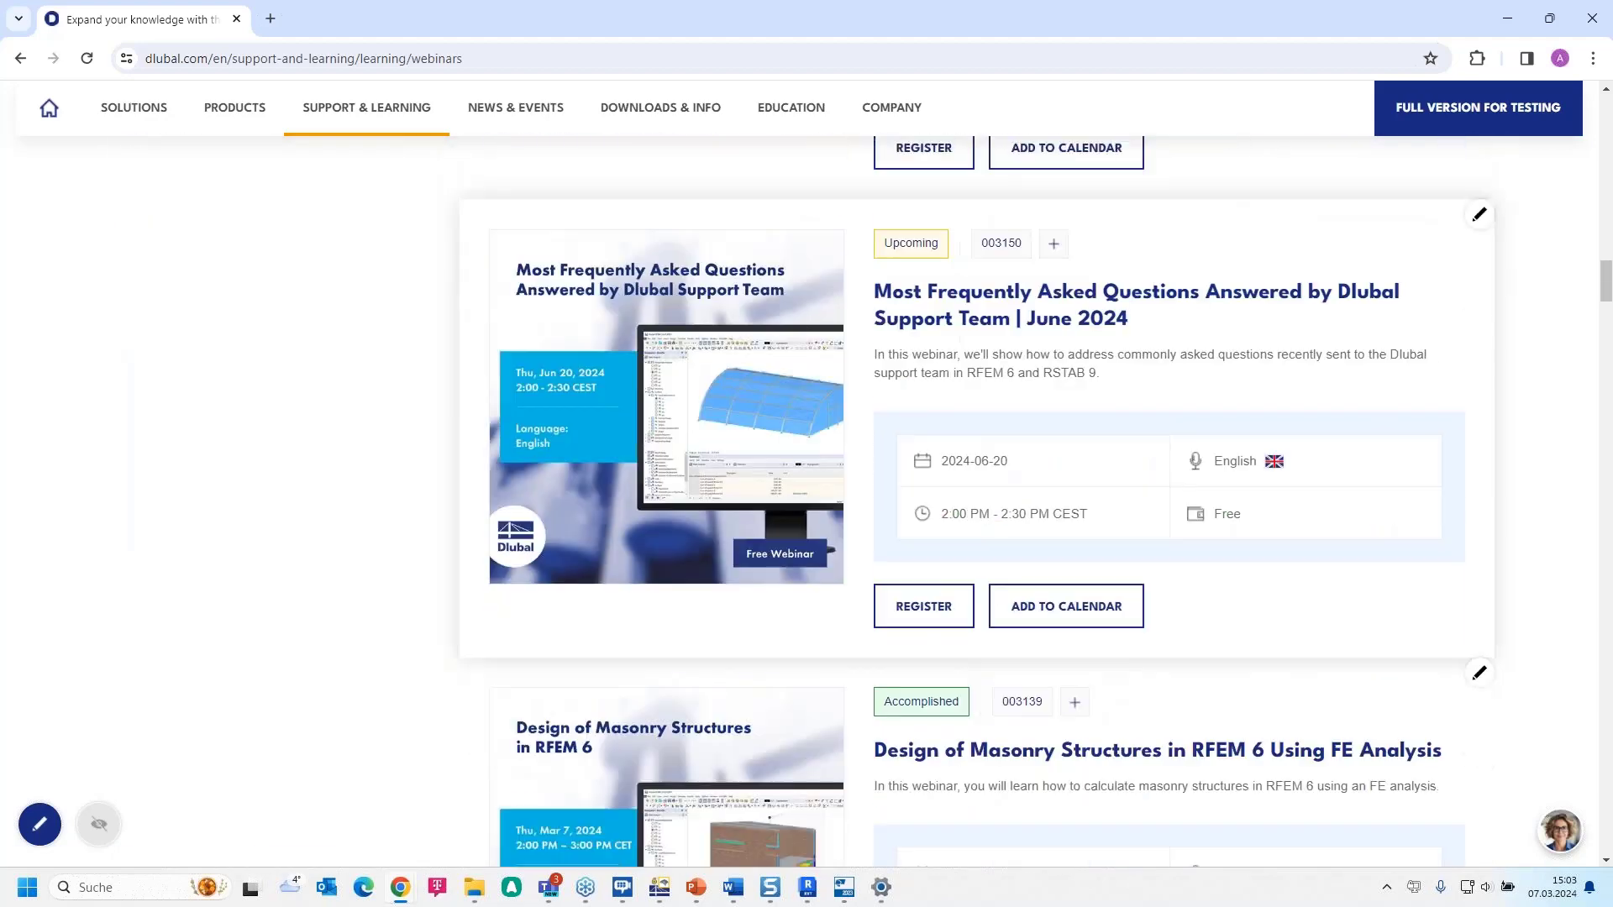
click(1069, 286)
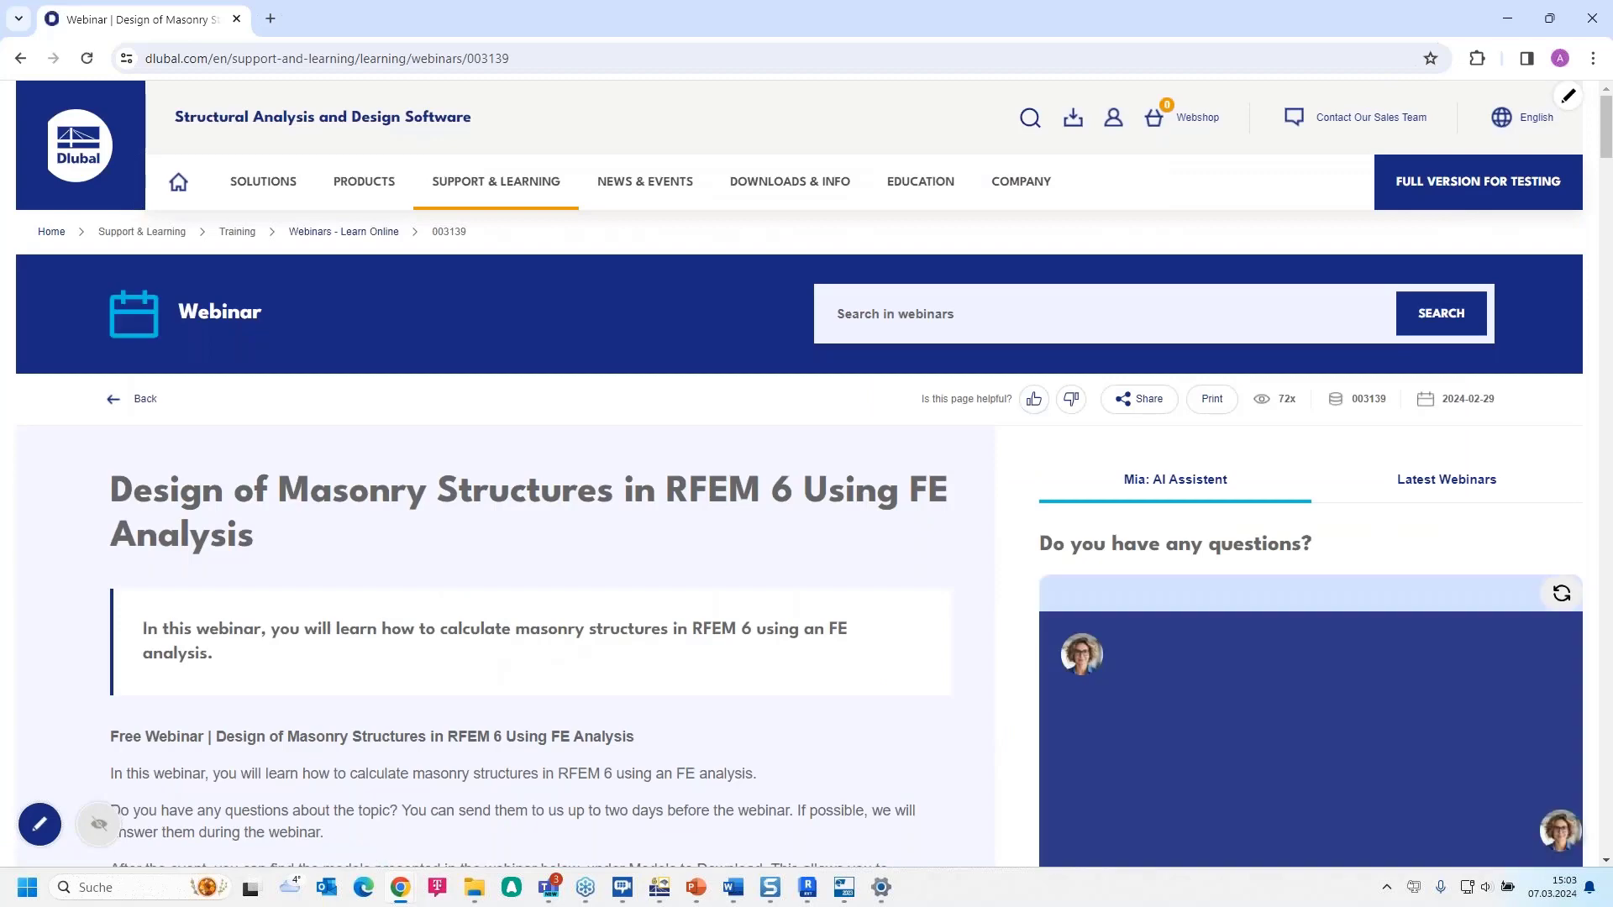
Look through the webinar page's schedule, notes and downloads as far as the Models to Download section
scroll(980, 514, down, 6)
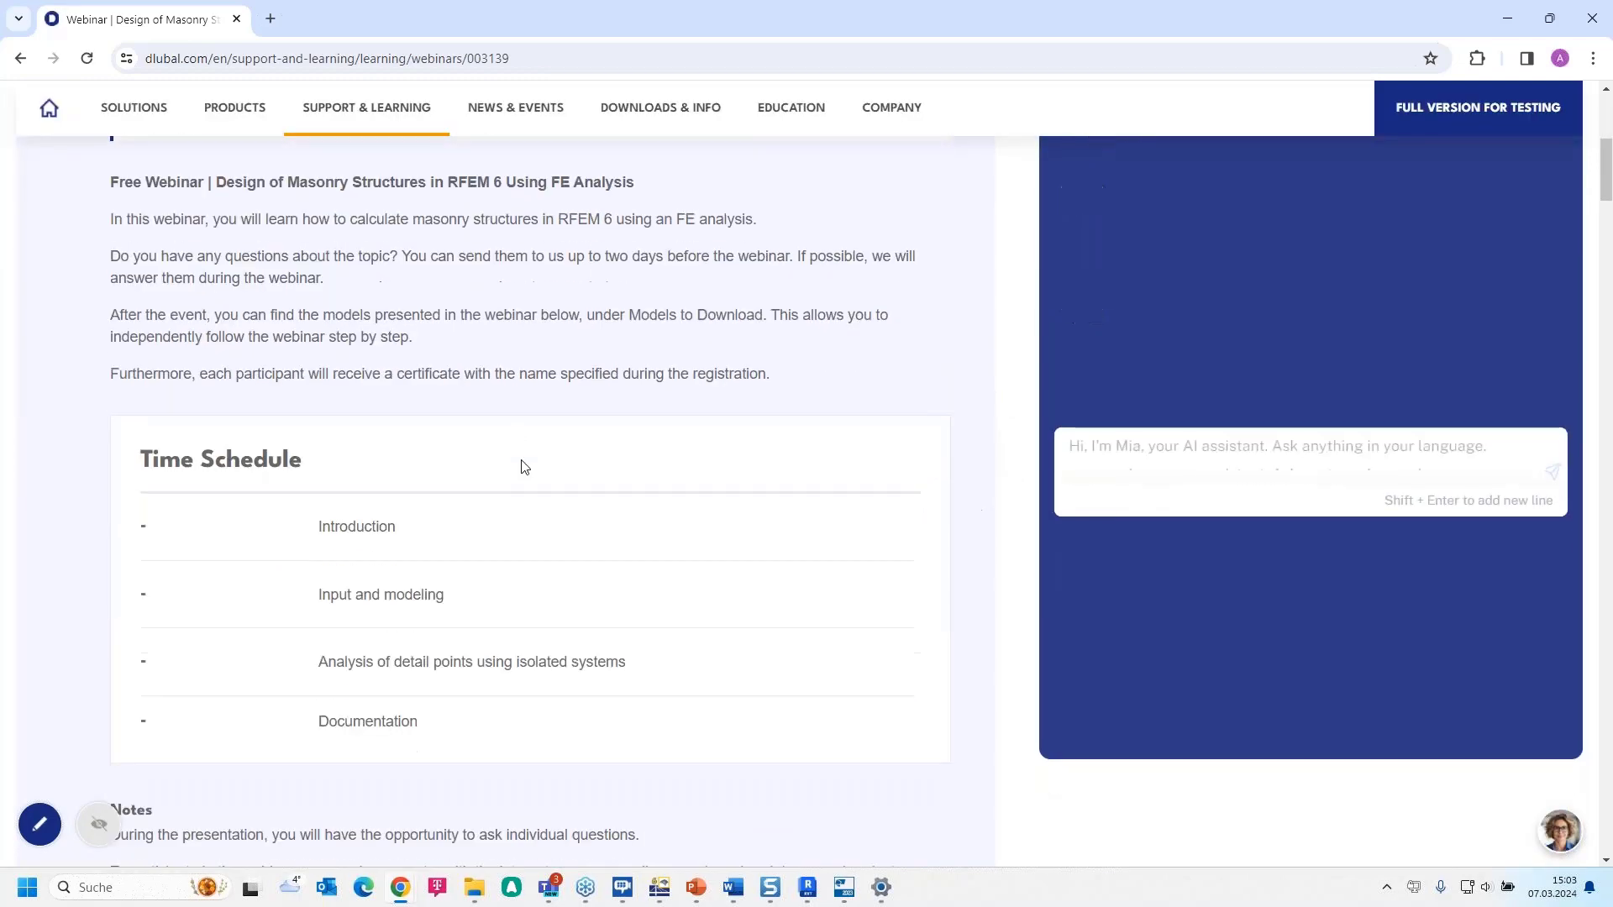
scroll(511, 373, down, 7)
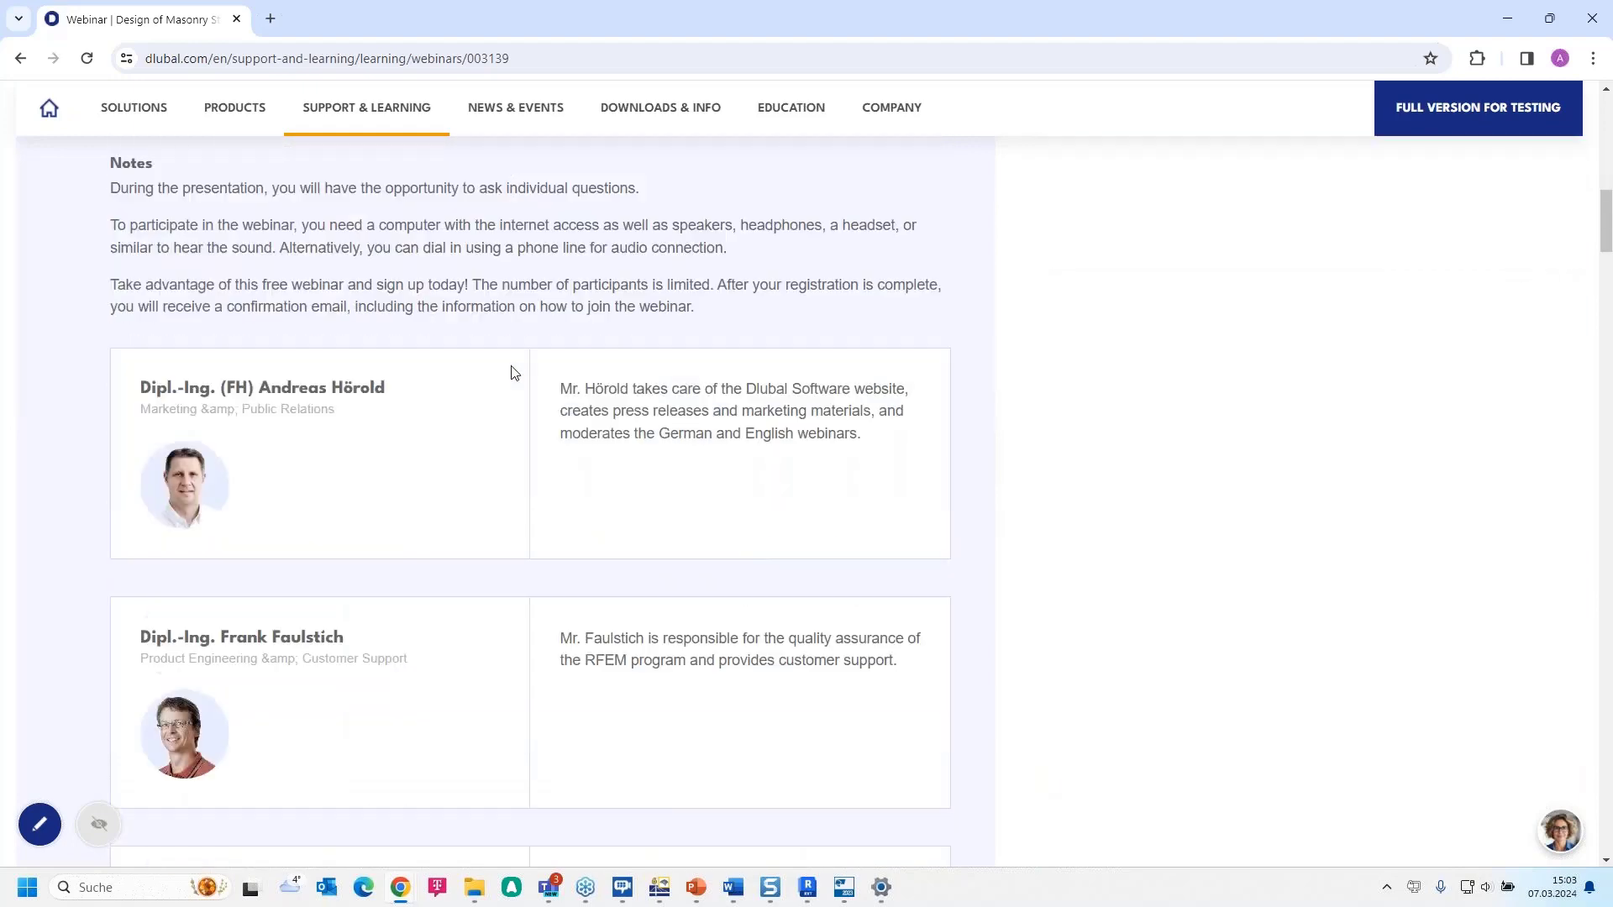
scroll(514, 372, down, 13)
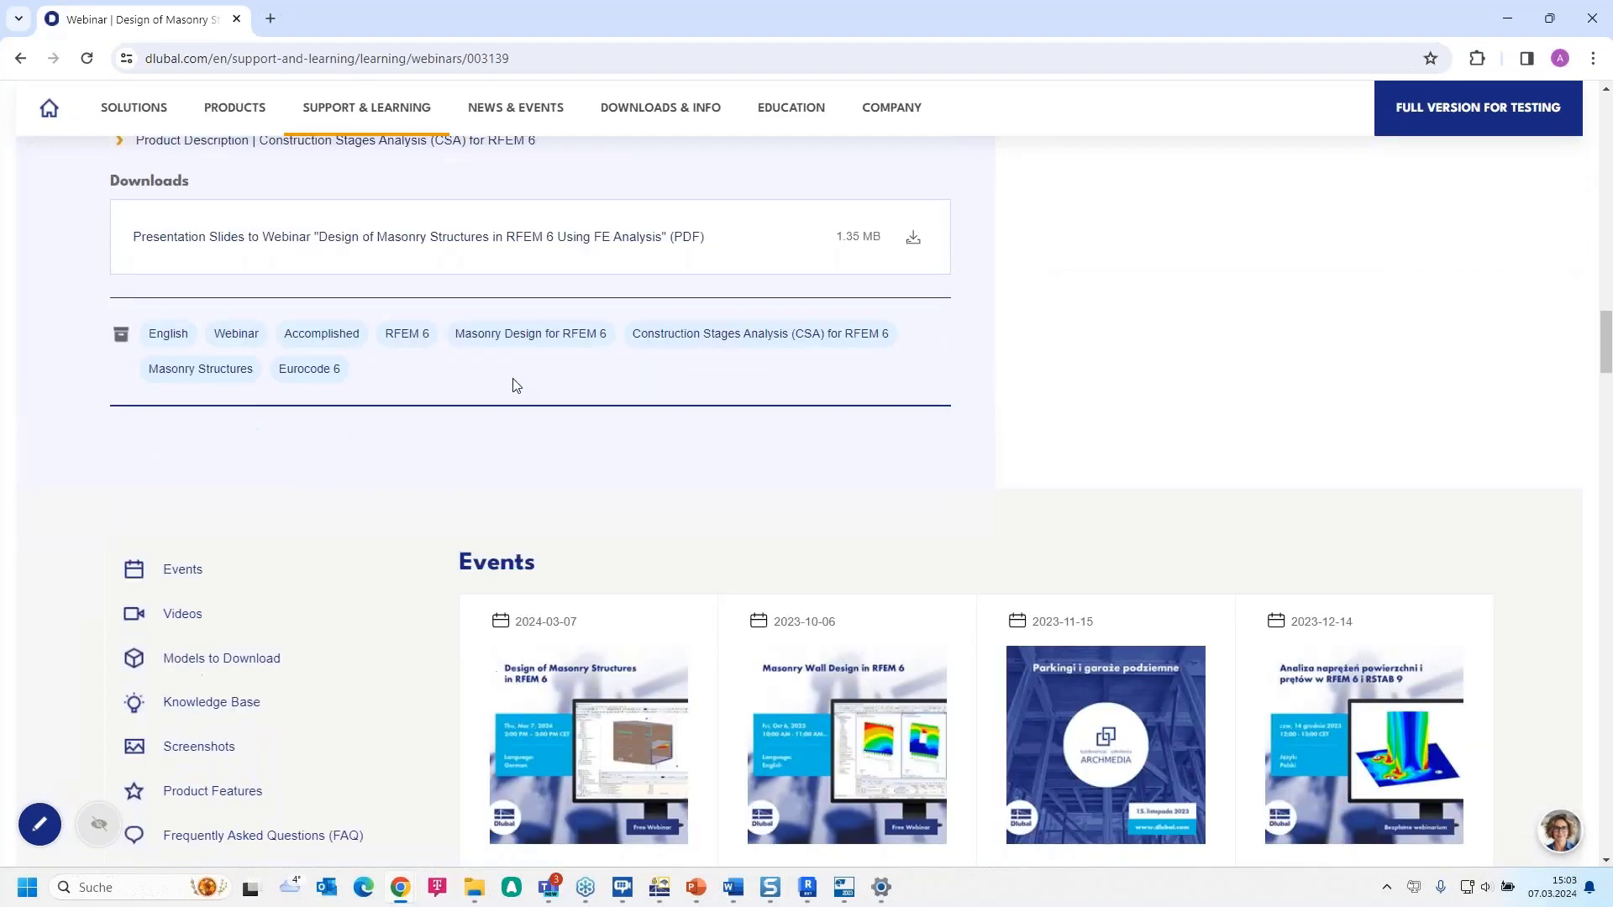
scroll(517, 385, down, 15)
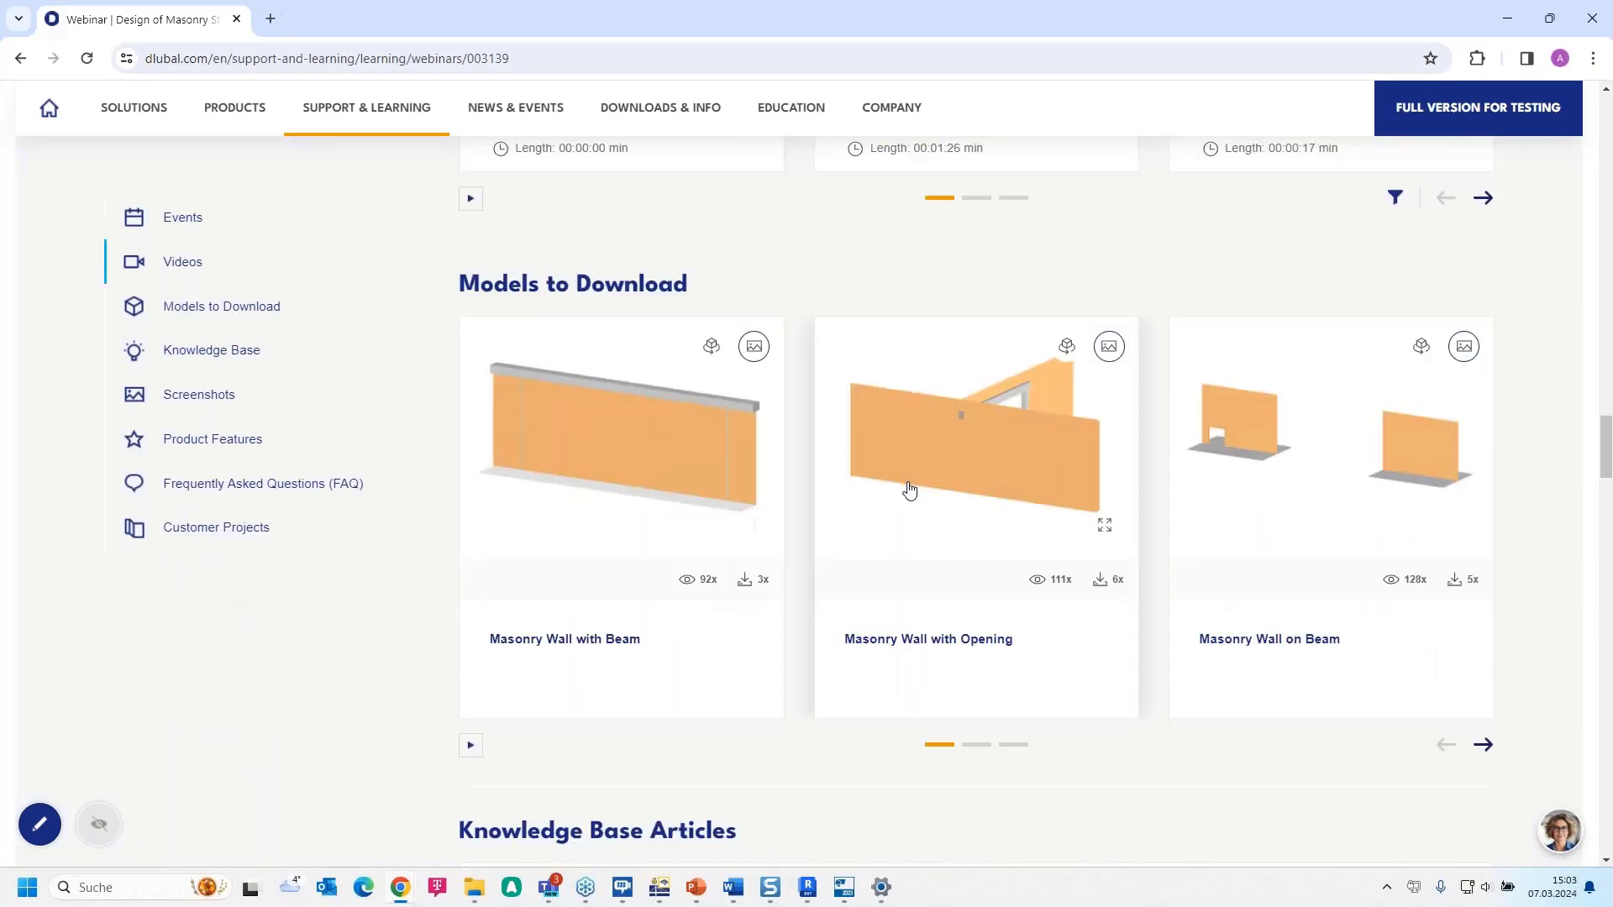